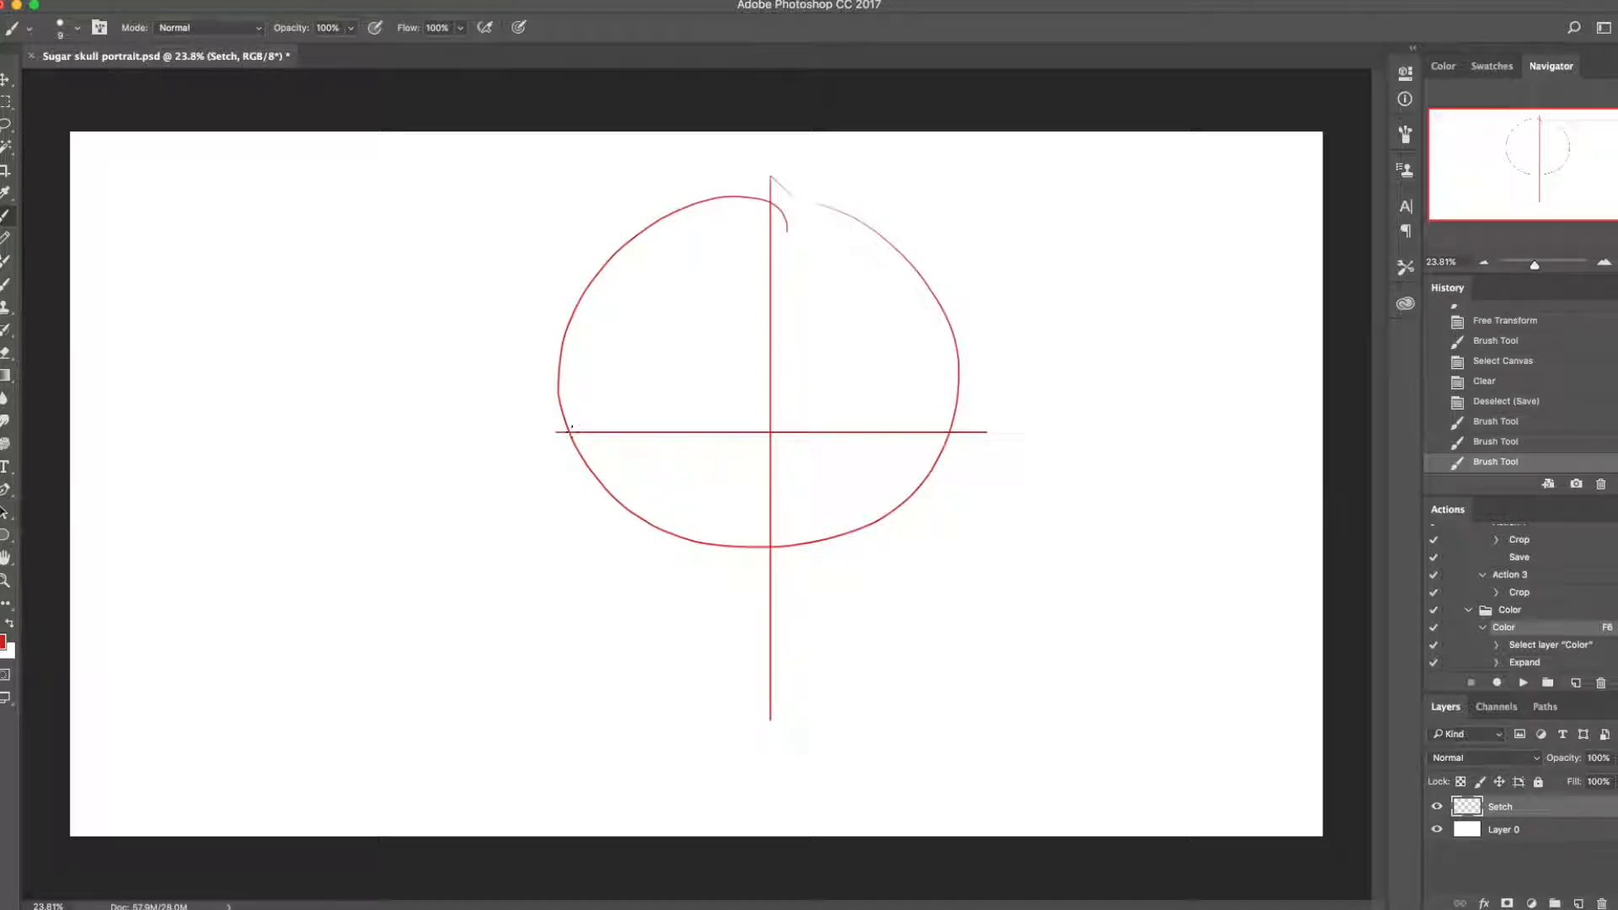
Step: Sketch both jaw sides from the ends of the horizontal guideline down to a narrow chin, and erase the stray jaw strokes
key("super+z")
left_click_drag(567, 426, 587, 590)
mouse_move(586, 522)
left_mouse_down()
mouse_move(594, 598)
mouse_move(585, 579)
mouse_move(752, 742)
mouse_move(675, 682)
mouse_move(680, 695)
mouse_move(788, 739)
left_mouse_up()
left_click_drag(952, 432, 939, 574)
key("super+z")
left_click_drag(949, 434, 918, 638)
left_click_drag(925, 621, 823, 717)
key("super+z")
left_click_drag(932, 621, 741, 726)
left_click_drag(894, 673, 798, 738)
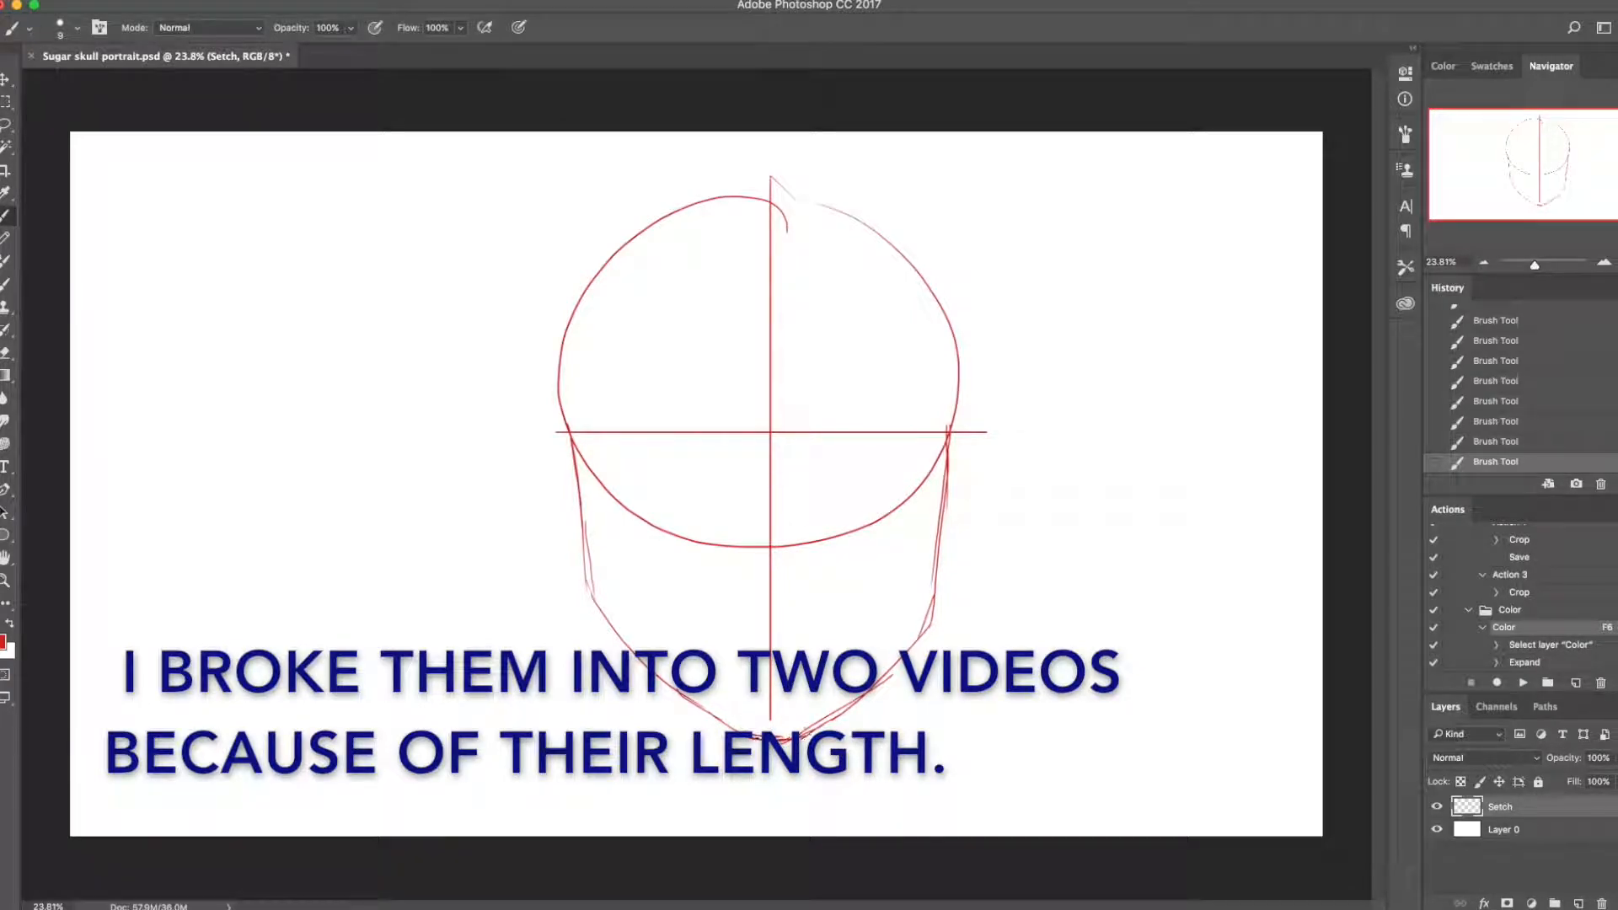
key("e")
left_click(847, 714)
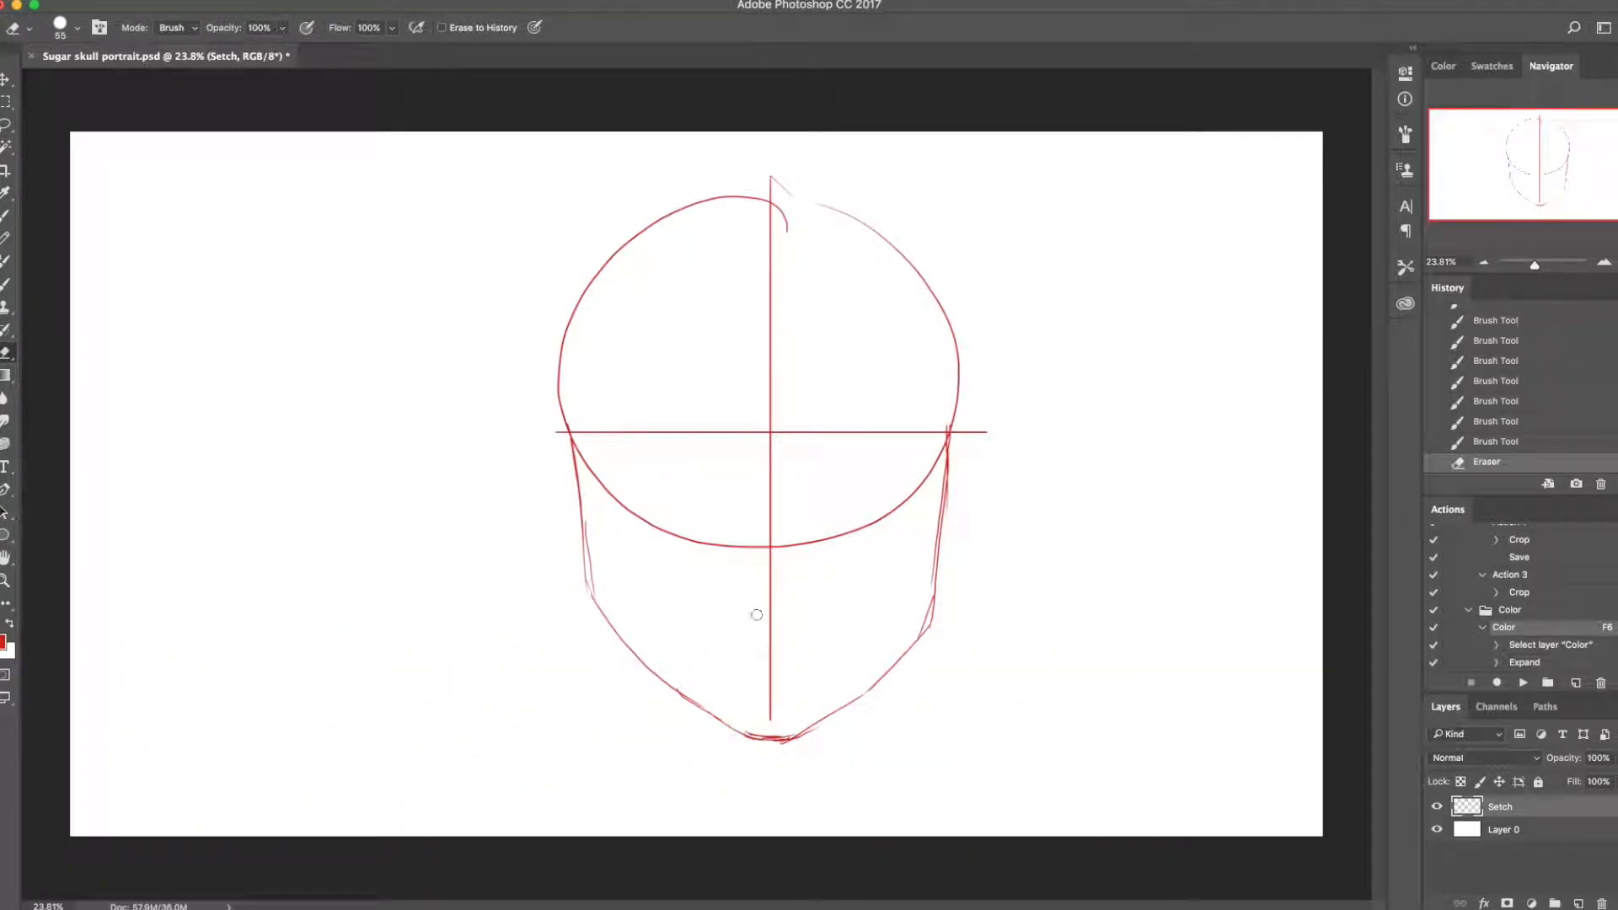
Step: Stretch the whole head sketch downward to about 104.8% of its height with Free Transform
key("super+t")
left_click_drag(771, 741, 772, 771)
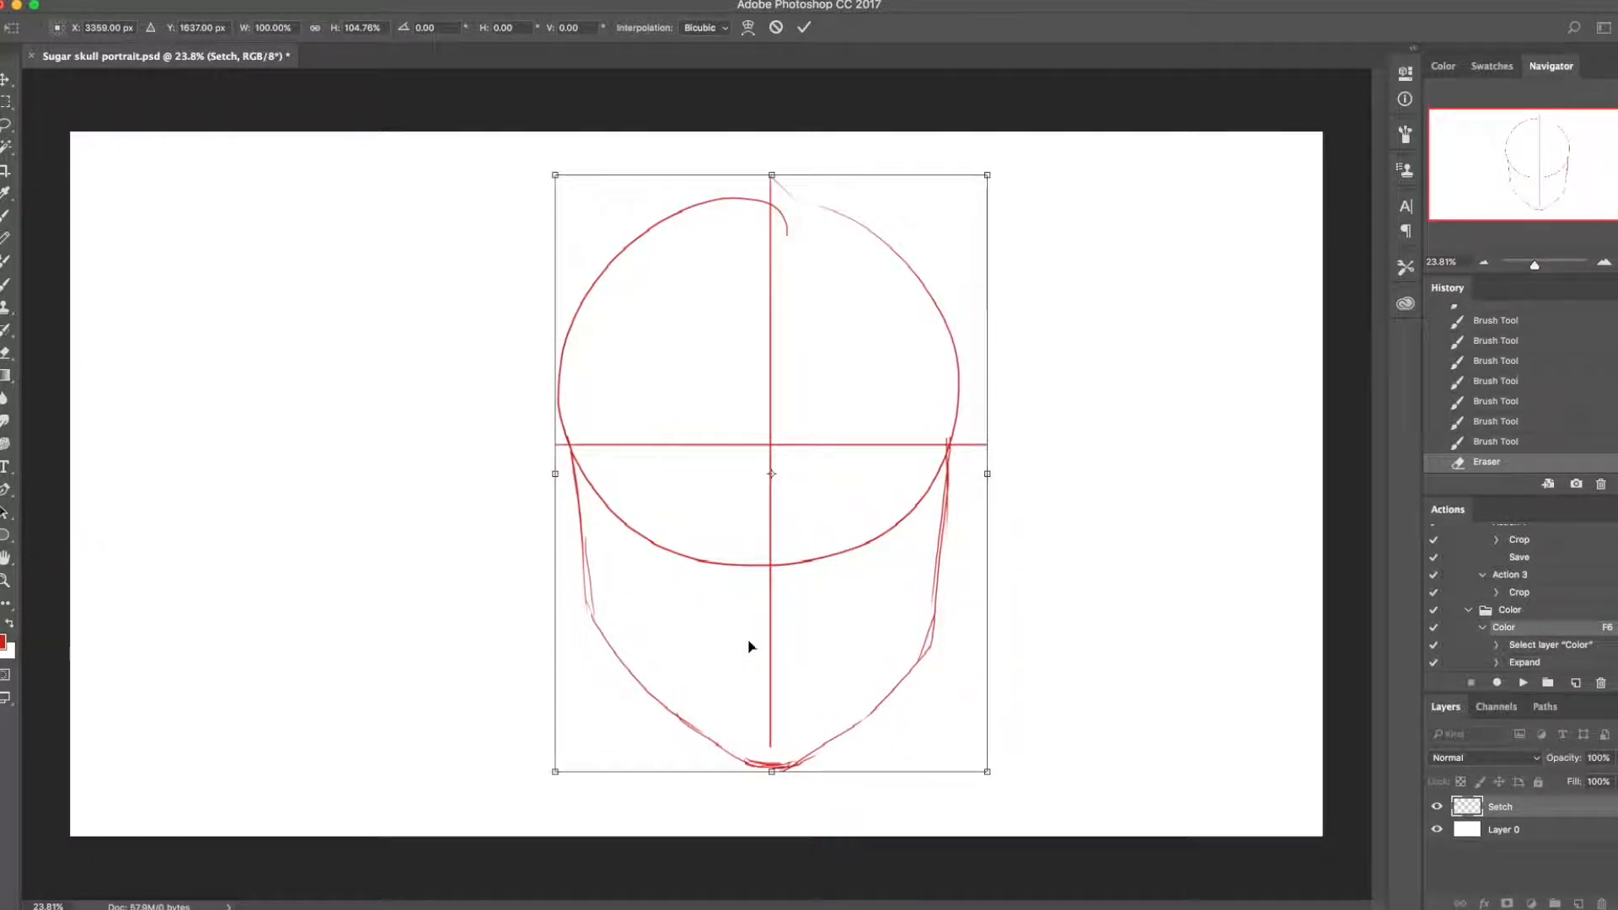
key("Return")
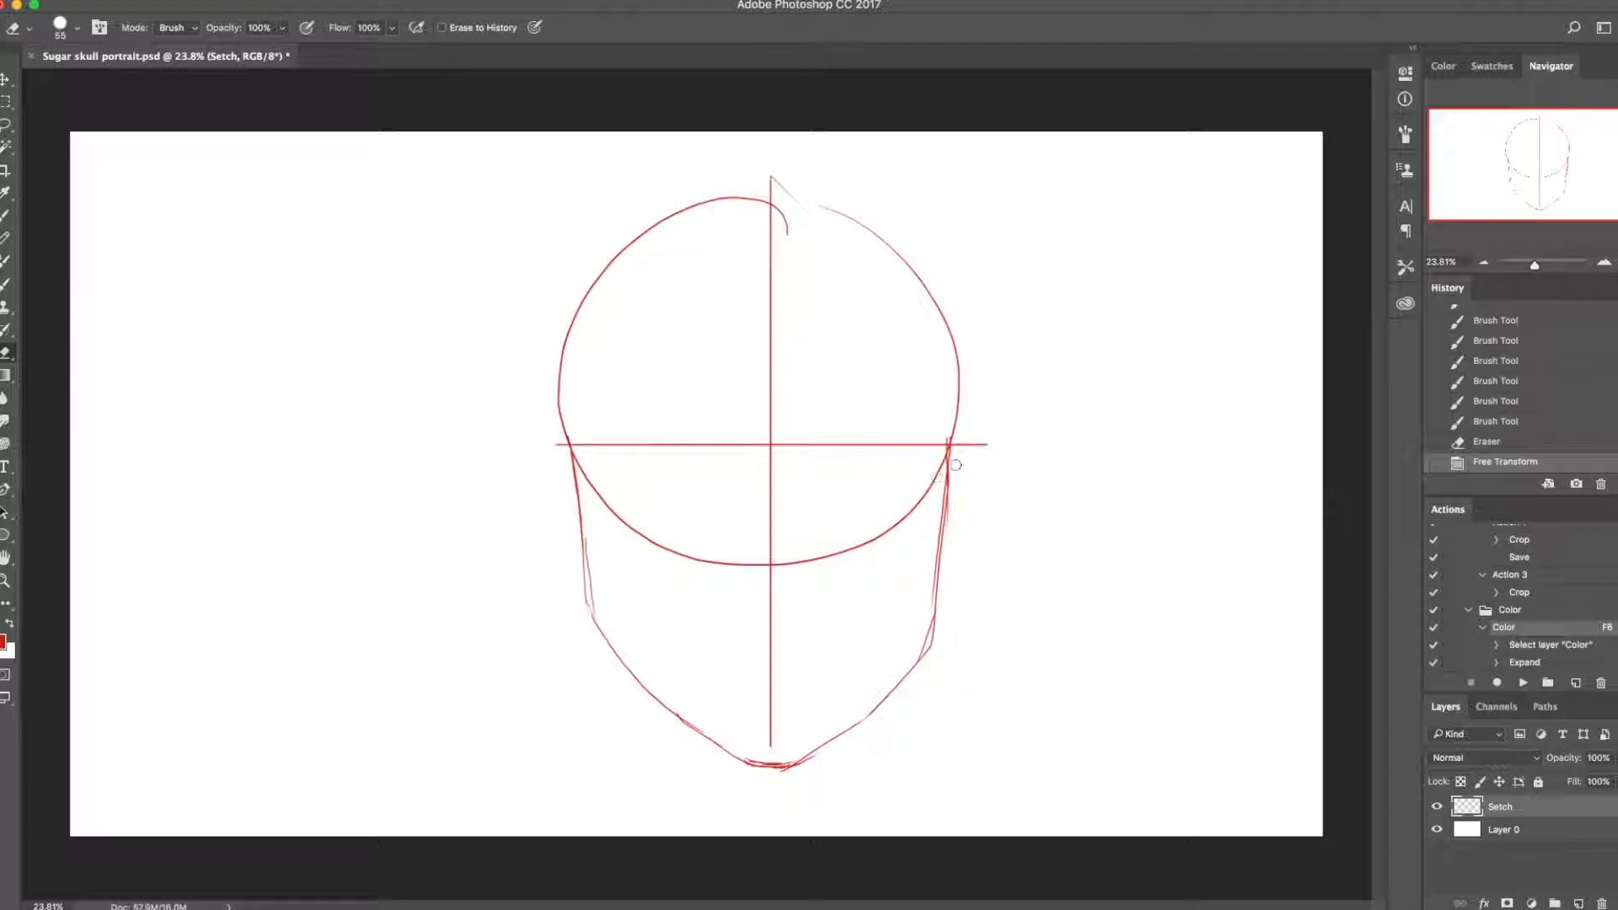
Step: Redraw the right cheek and jaw contour slightly farther out, and erase the old lines inside it
key("b")
left_click_drag(954, 422, 952, 506)
left_click_drag(954, 424, 952, 531)
left_click_drag(952, 444, 940, 577)
left_click_drag(949, 513, 934, 632)
mouse_move(942, 574)
left_mouse_down()
mouse_move(925, 656)
mouse_move(903, 675)
left_mouse_up()
left_click_drag(950, 489, 930, 607)
key("e")
left_click_drag(950, 460, 946, 547)
mouse_move(935, 636)
left_mouse_down()
mouse_move(928, 612)
mouse_move(925, 667)
mouse_move(929, 646)
left_mouse_up()
key("b")
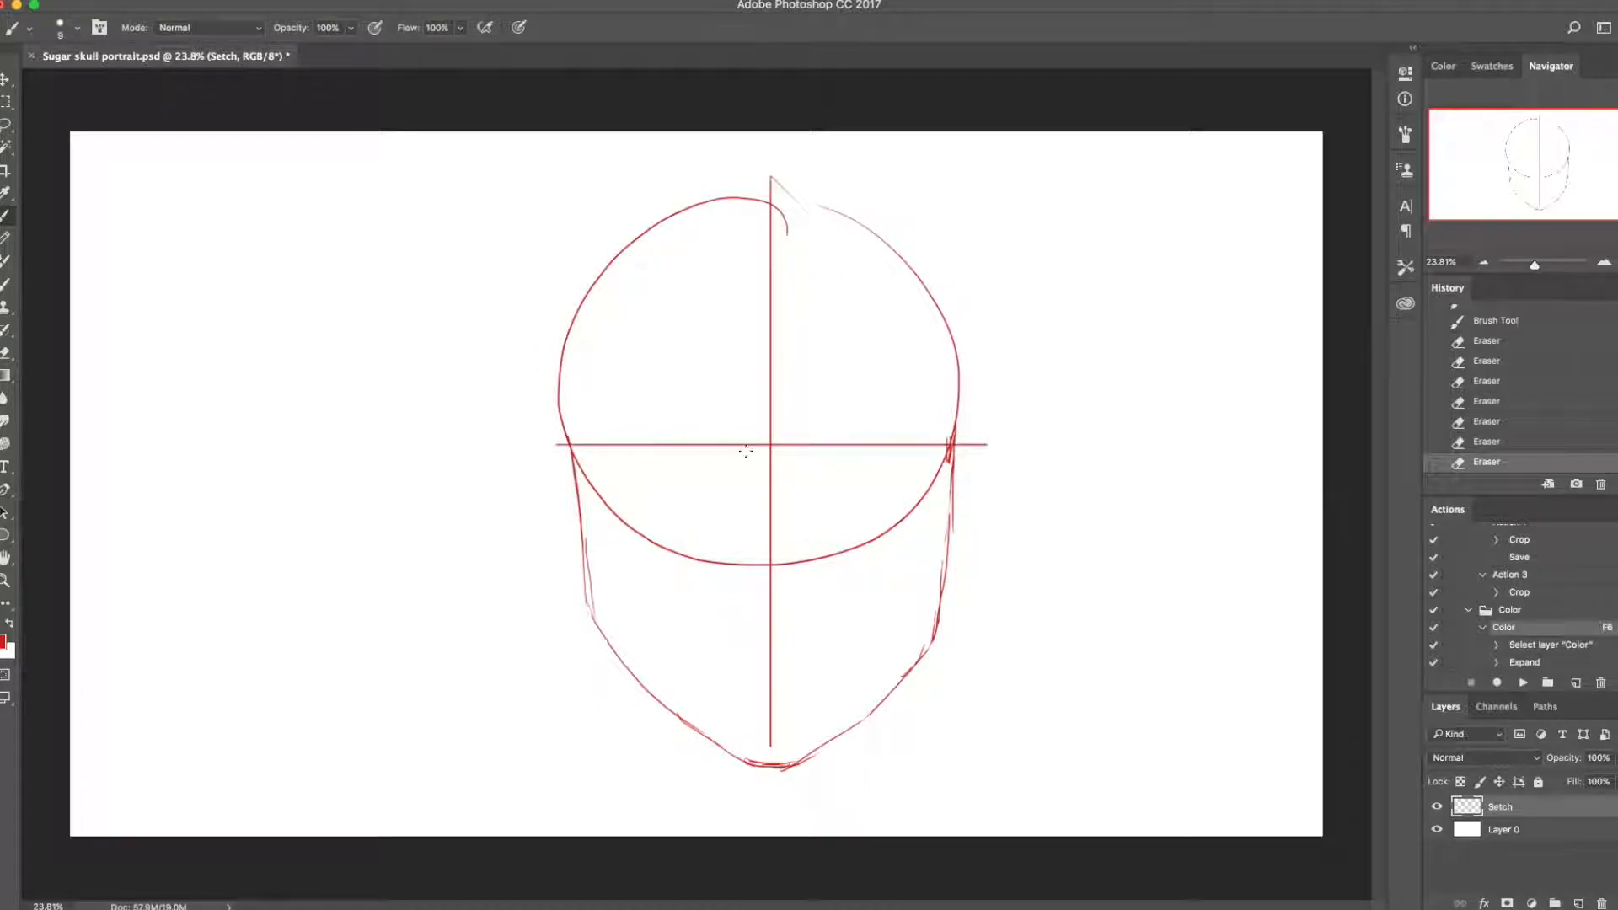
Step: Narrow the whole head sketch slightly from its left side with Free Transform
key("ctrl+t")
left_click_drag(555, 474, 563, 473)
key("Return")
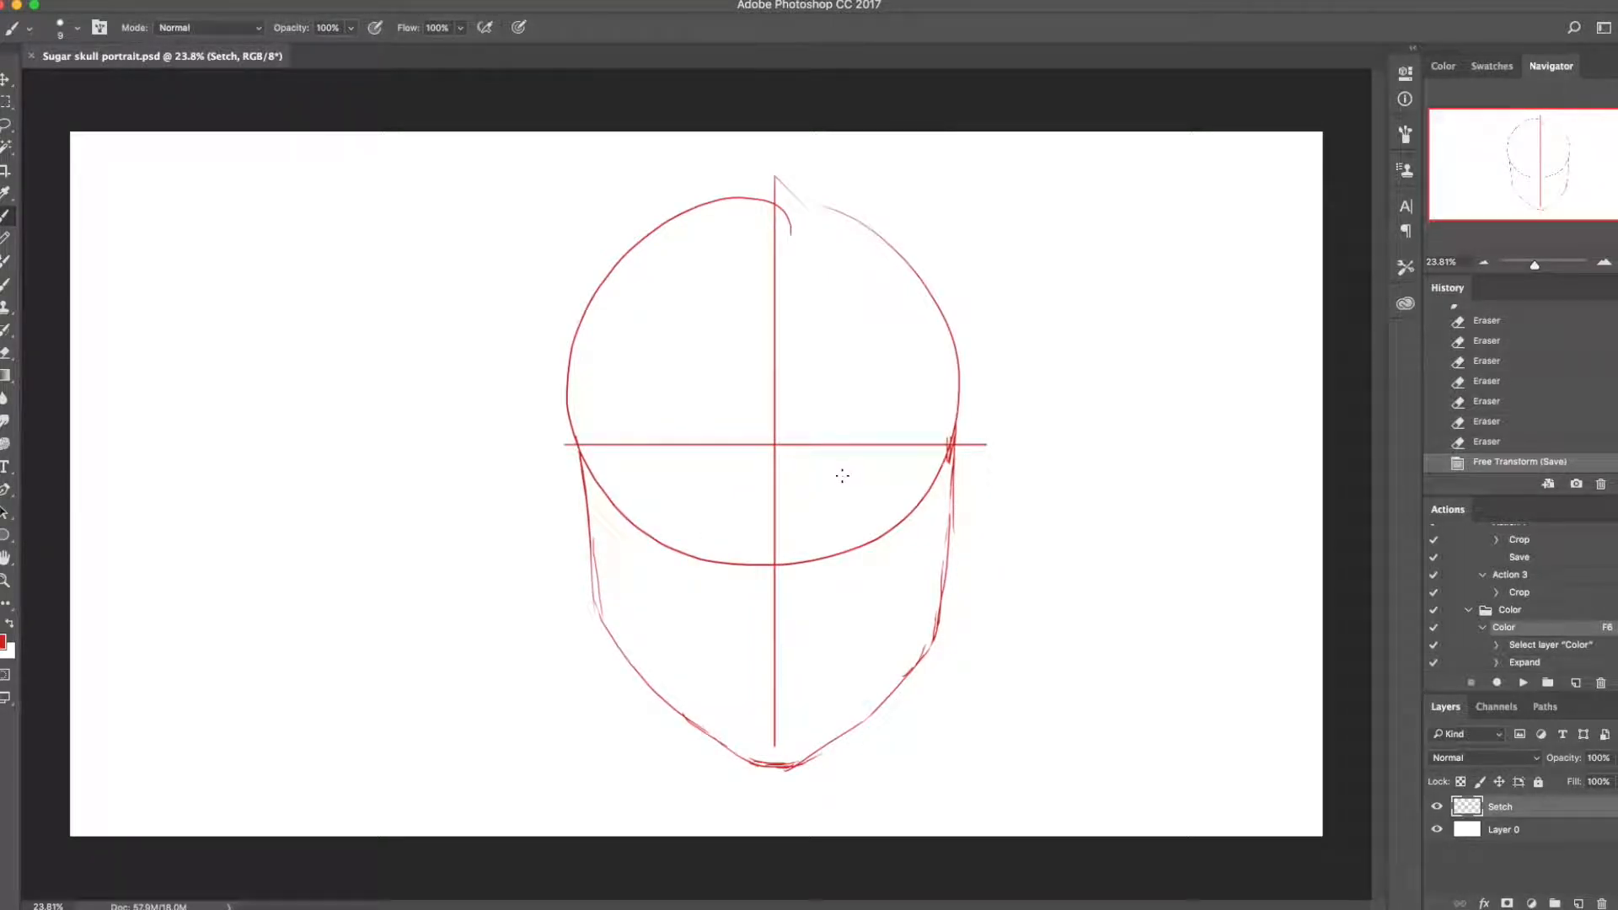
Step: Sketch the upper and lower lids of the right eye just below the horizontal guideline
key("super+z")
left_click_drag(842, 478, 876, 463)
mouse_move(834, 479)
left_mouse_down()
mouse_move(878, 463)
mouse_move(918, 480)
left_mouse_up()
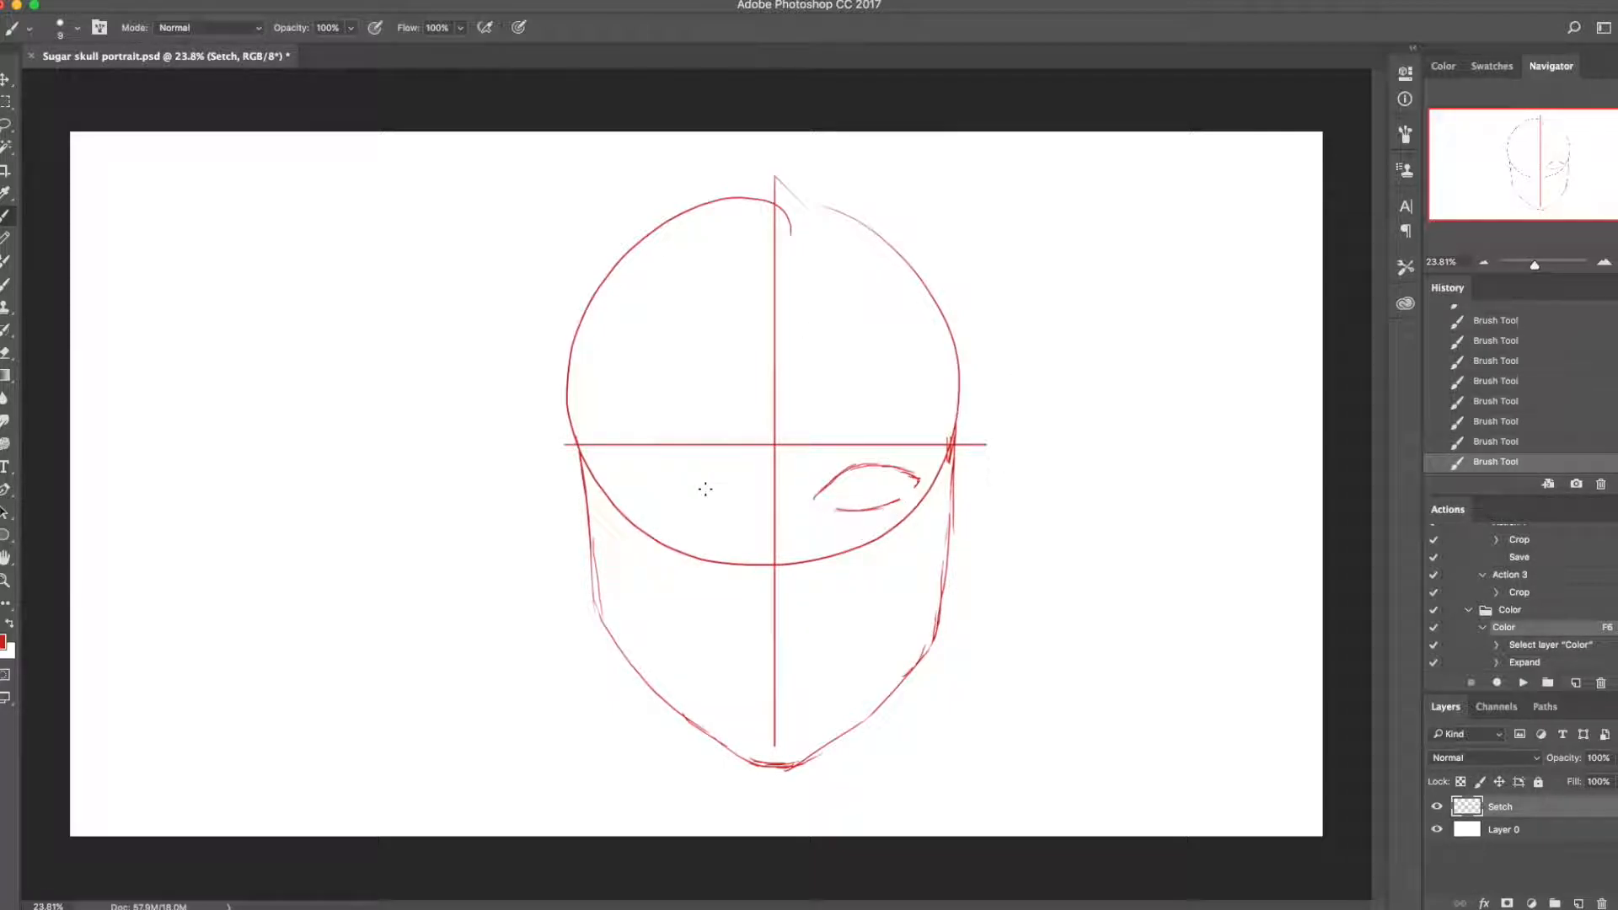
left_click_drag(726, 493, 706, 477)
key("e")
key("b")
left_click_drag(730, 492, 671, 478)
mouse_move(696, 478)
left_mouse_down()
mouse_move(669, 478)
mouse_move(718, 493)
mouse_move(721, 477)
left_mouse_up()
key("e")
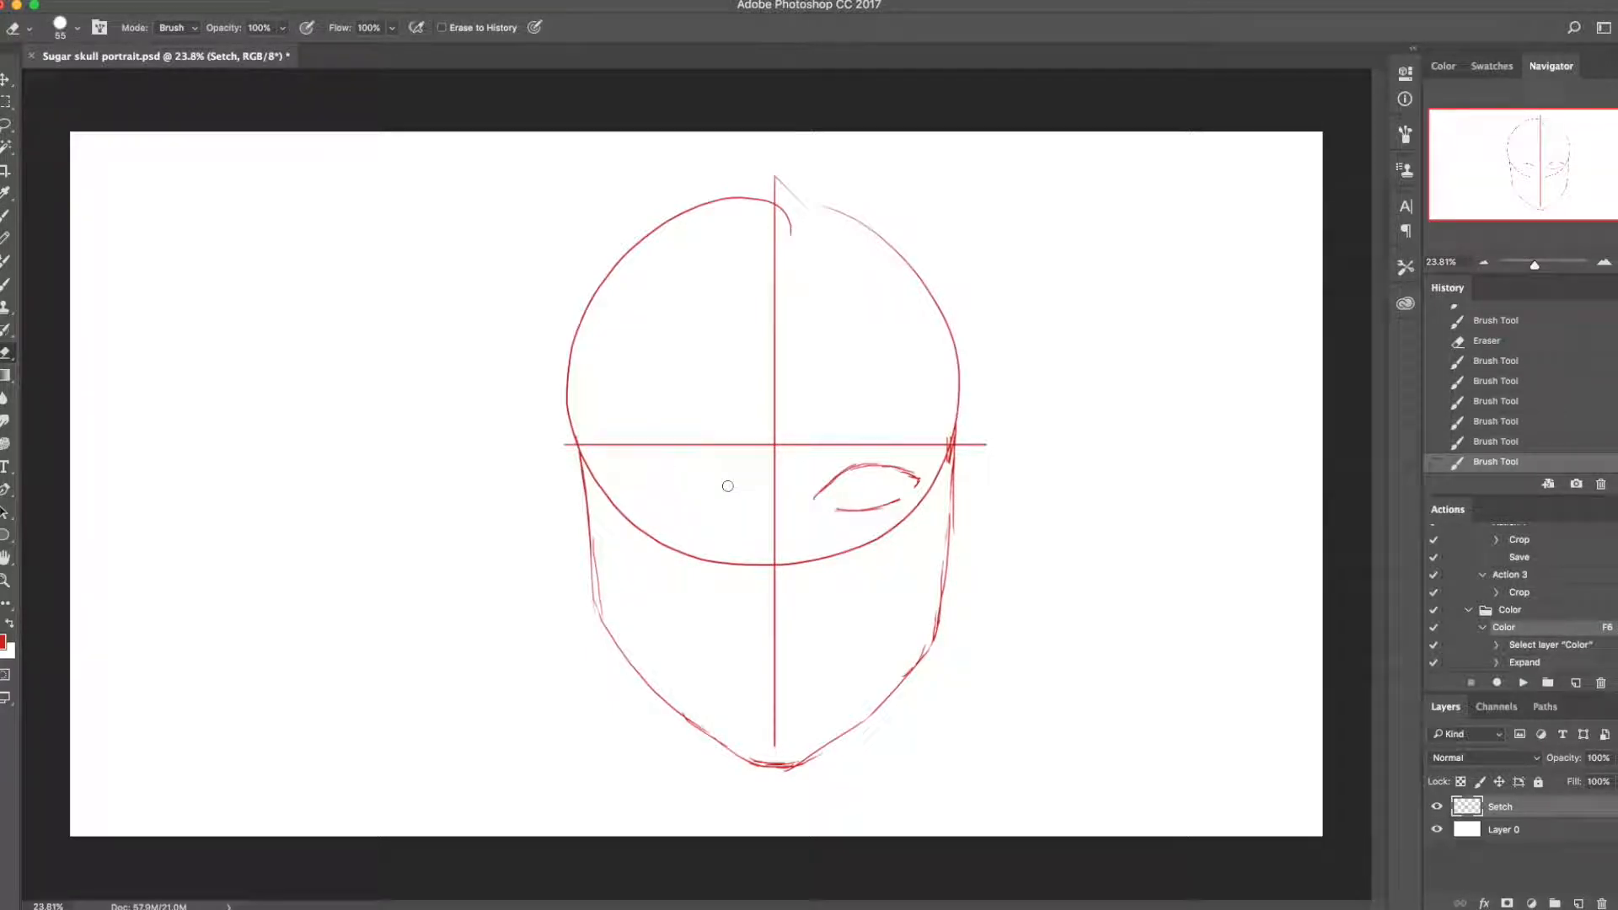
key("b")
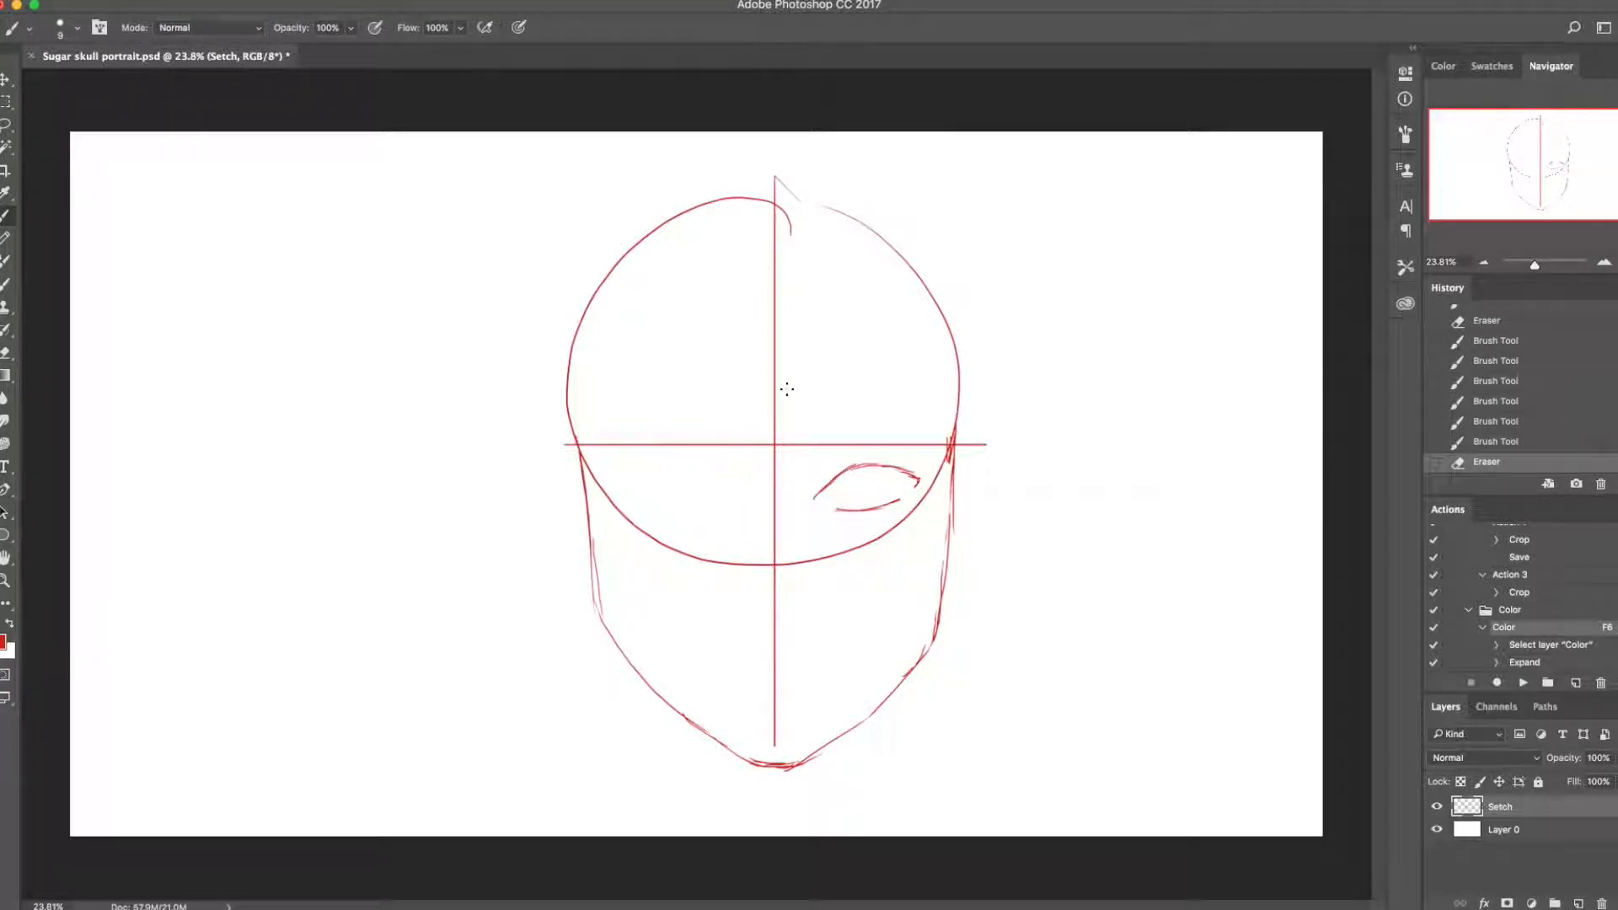
mouse_move(795, 447)
left_mouse_down()
mouse_move(980, 435)
mouse_move(954, 701)
mouse_move(869, 786)
mouse_move(805, 749)
mouse_move(805, 487)
mouse_move(589, 474)
mouse_move(621, 602)
mouse_move(706, 751)
mouse_move(766, 753)
mouse_move(713, 811)
mouse_move(500, 462)
mouse_move(640, 169)
mouse_move(749, 158)
mouse_move(763, 190)
mouse_move(775, 634)
left_mouse_up()
key("super+z")
key("super+z")
Step: Lasso the left half of the head, narrow it toward the centre line with Free Transform, and save the file
key("l")
key("super+t")
left_click_drag(487, 496, 513, 510)
key("Return")
key("super+d")
key("b")
key("super+s")
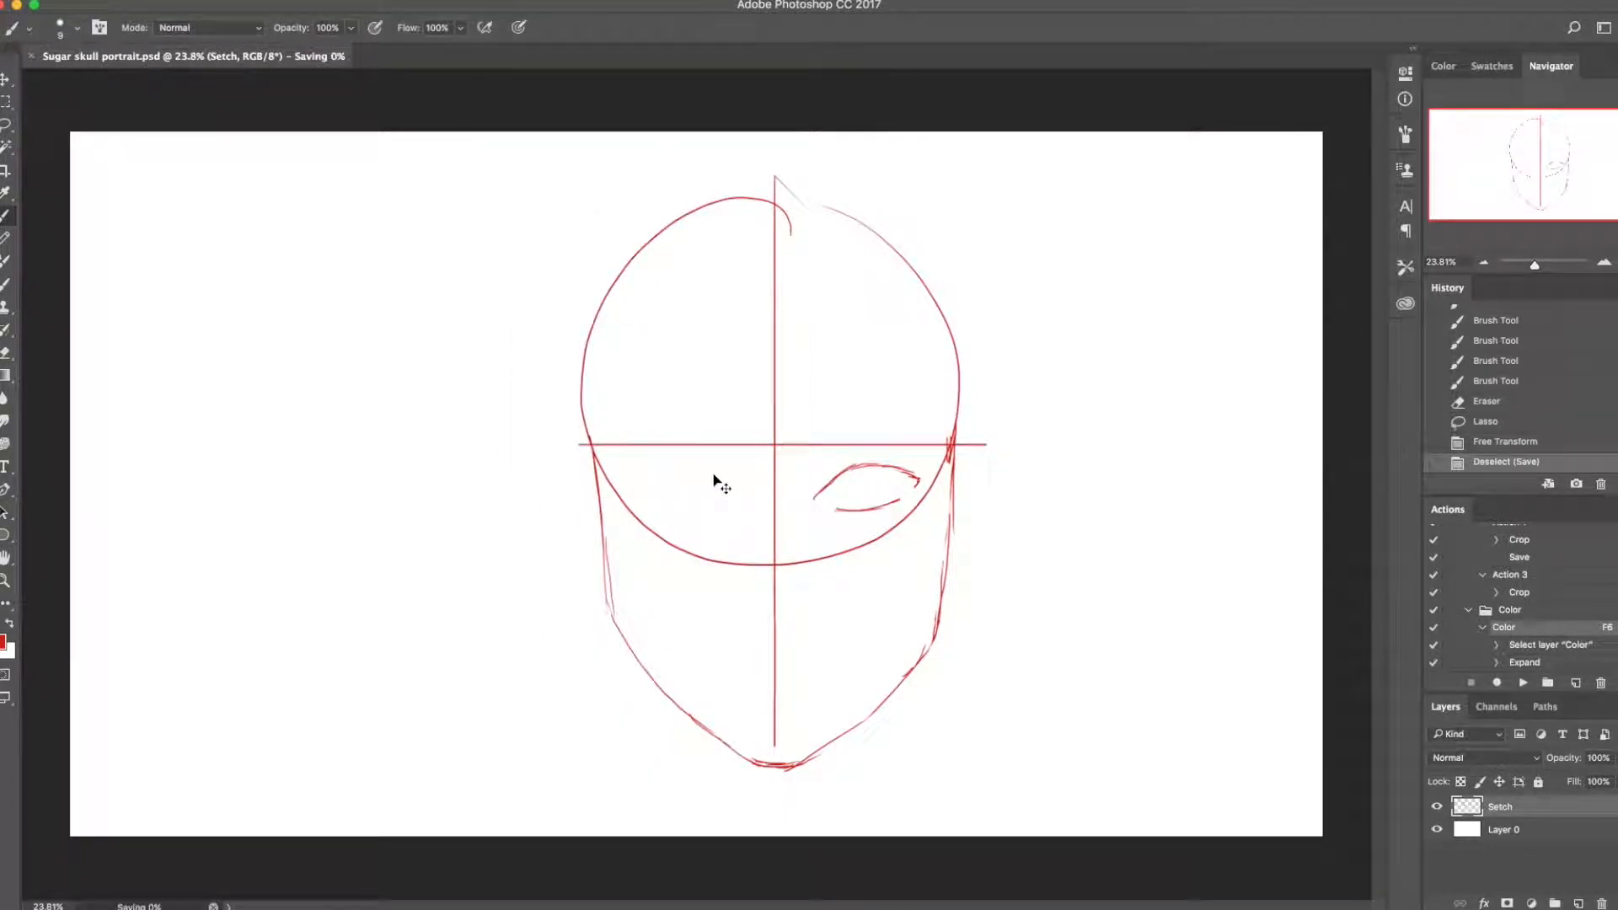
Step: Sketch the upper and lower lids of the left eye to match the right one
key("super+z")
left_click_drag(705, 469, 729, 492)
left_click_drag(723, 486, 736, 497)
left_click_drag(718, 480, 683, 467)
mouse_move(683, 467)
left_mouse_down()
mouse_move(707, 473)
mouse_move(659, 477)
mouse_move(681, 468)
left_mouse_up()
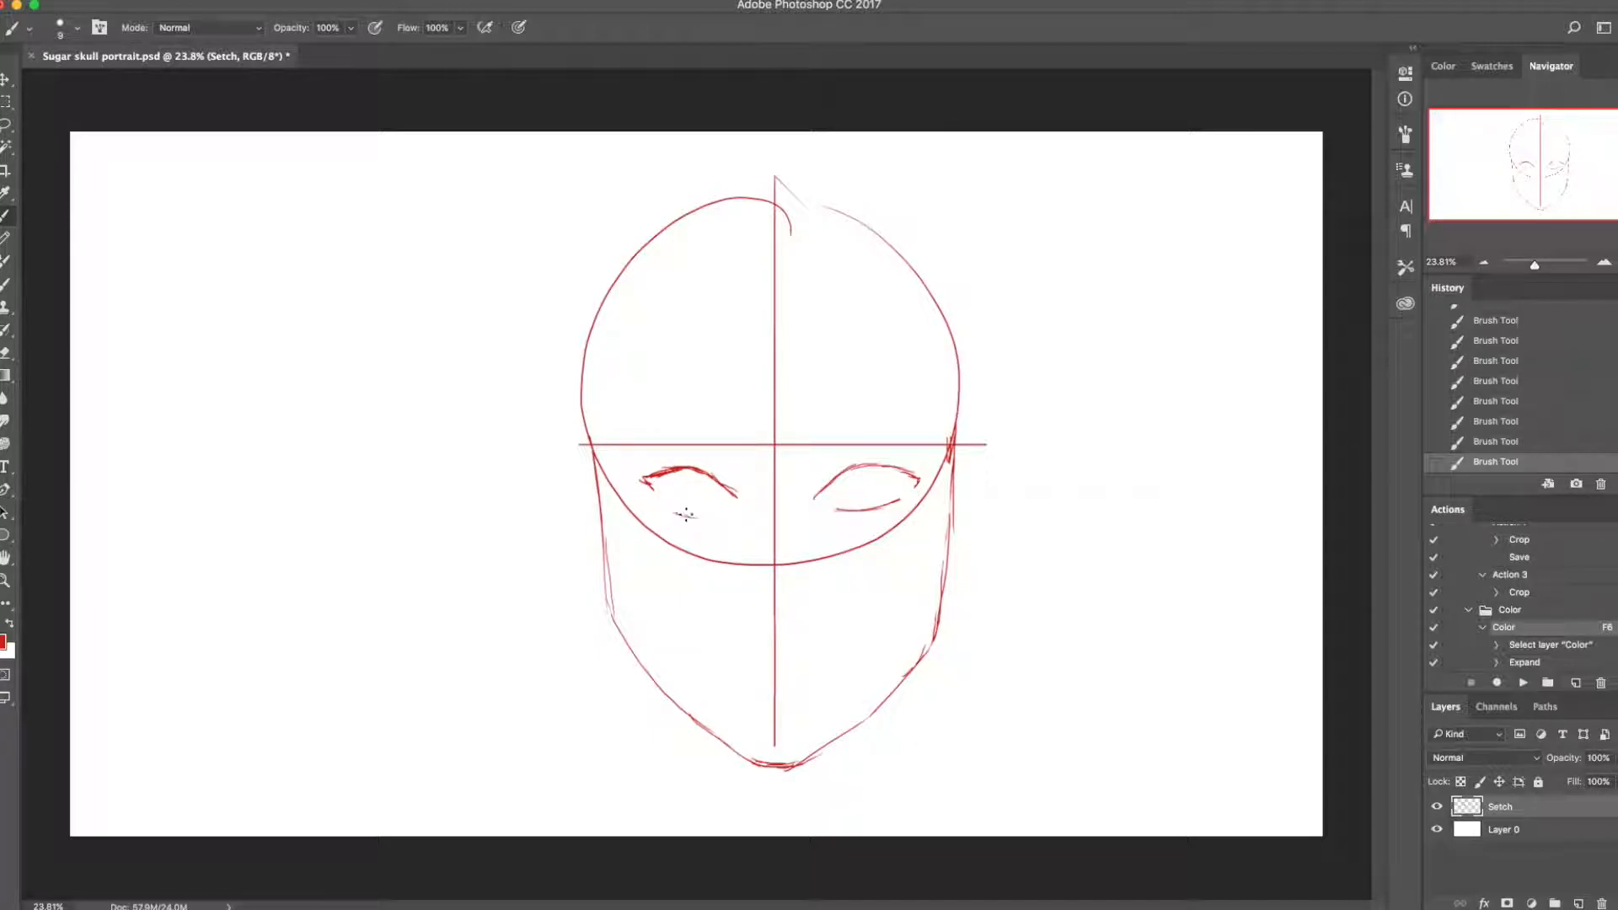
left_click_drag(723, 513, 729, 517)
Step: Erase the vertical guideline through the nose area and the lower middle part of the circle
key("e")
mouse_move(712, 523)
left_mouse_down()
mouse_move(710, 481)
mouse_move(744, 497)
mouse_move(708, 472)
mouse_move(775, 512)
mouse_move(774, 475)
mouse_move(808, 542)
mouse_move(689, 566)
mouse_move(733, 569)
mouse_move(770, 608)
left_mouse_up()
key("b")
key("super+z")
key("e")
mouse_move(698, 558)
left_mouse_down()
mouse_move(826, 556)
mouse_move(787, 569)
left_mouse_up()
Step: Show the rulers, adjust the lassoed left eye with Free Transform, and save the file
key("l")
mouse_move(770, 484)
left_mouse_down()
mouse_move(734, 539)
mouse_move(640, 507)
mouse_move(622, 470)
mouse_move(717, 453)
mouse_move(763, 501)
mouse_move(731, 524)
left_mouse_up()
key("ctrl+r")
key("ctrl+t")
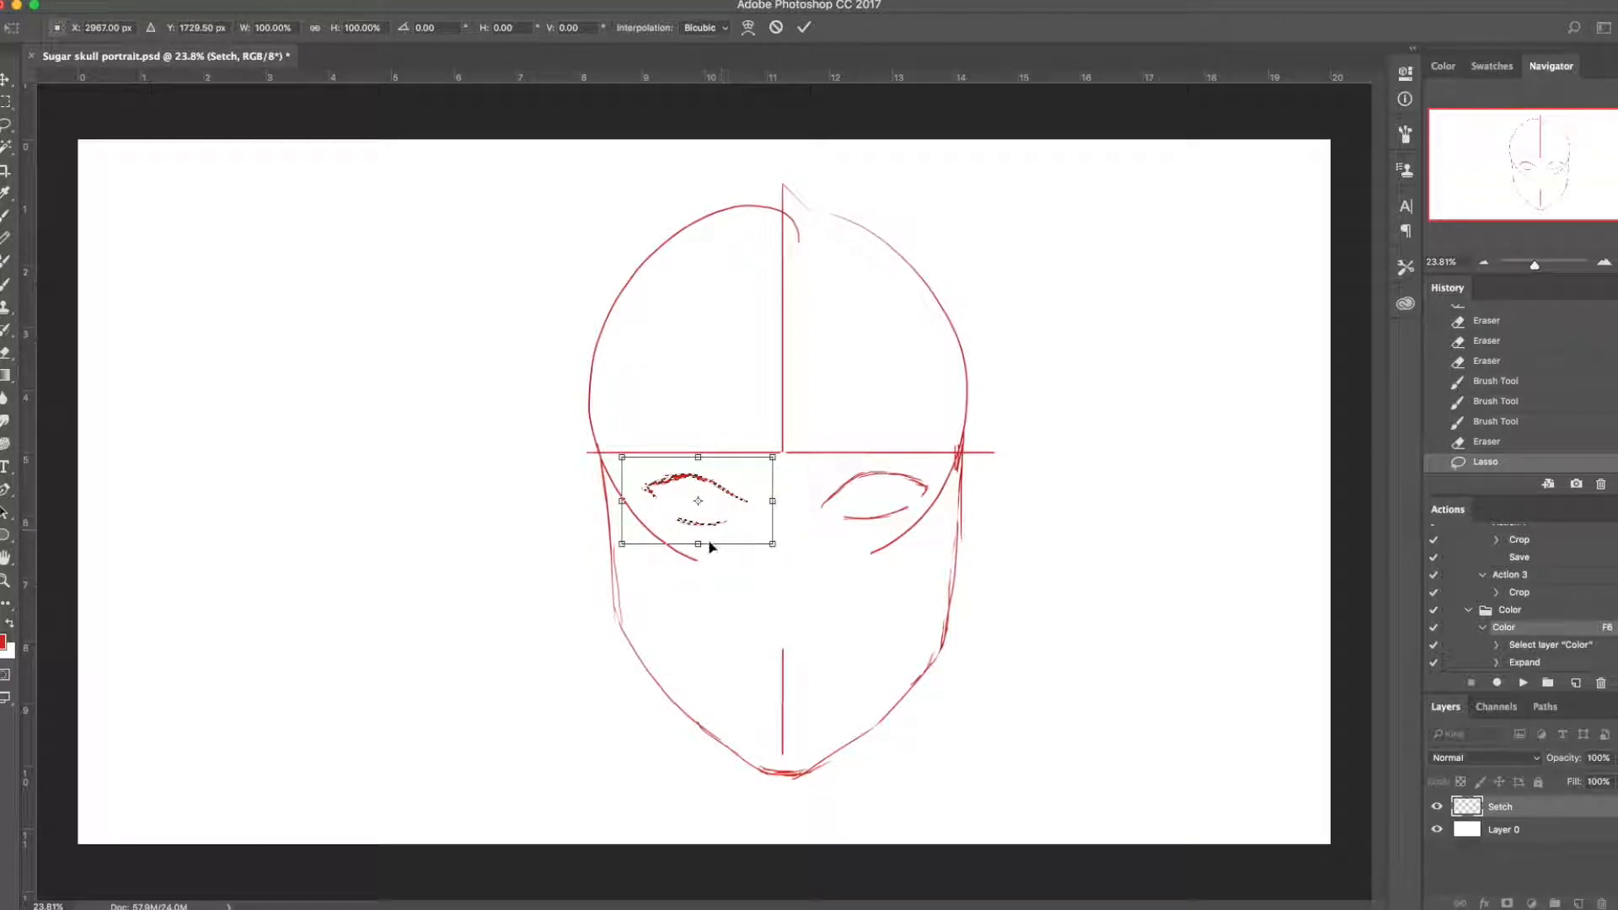
key("Return")
key("ctrl+d")
key("ctrl+s")
key("b")
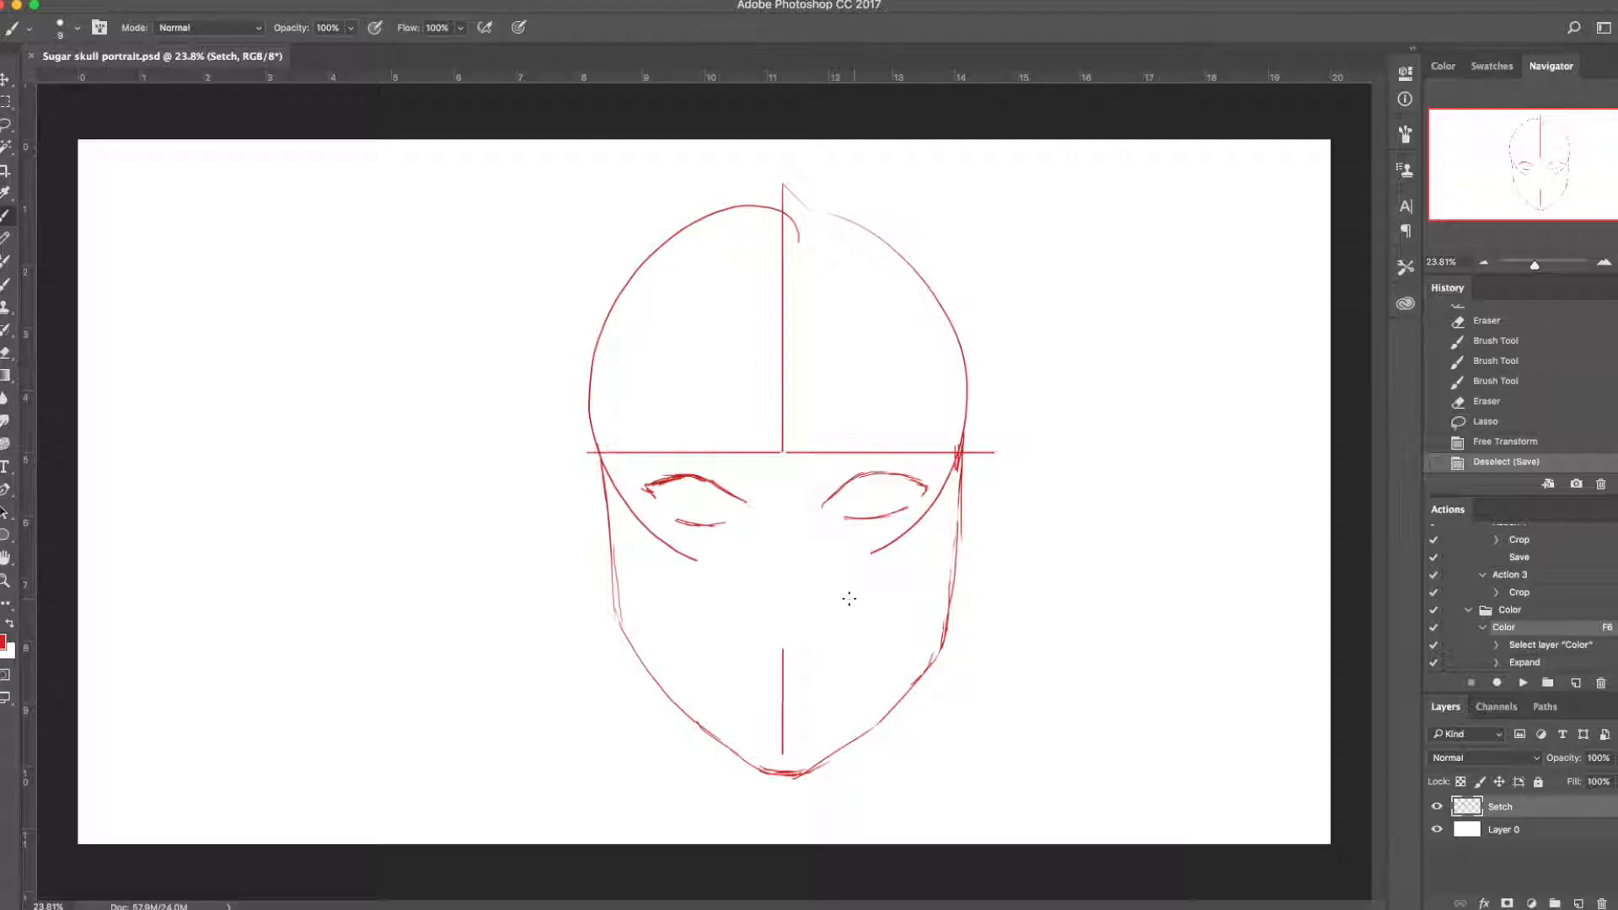
Step: Sketch the base of the nose with both nostrils, and adjust its shape with Free Transform and Warp
mouse_move(796, 621)
left_mouse_down()
mouse_move(830, 616)
mouse_move(764, 616)
left_mouse_up()
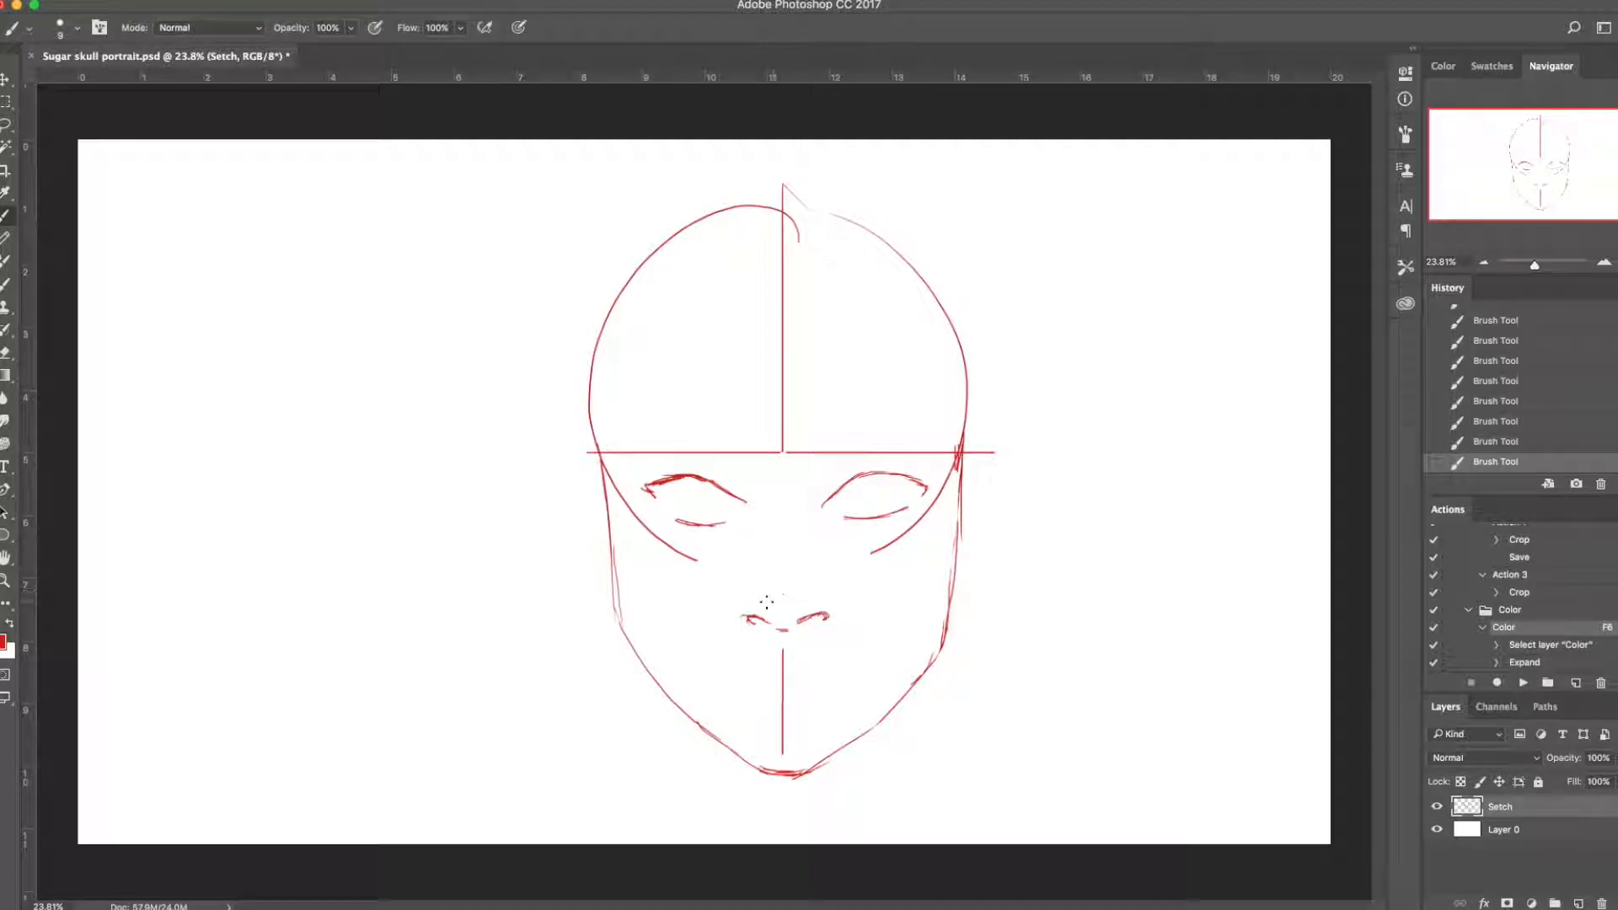
key("l")
mouse_move(833, 580)
left_mouse_down()
mouse_move(817, 633)
mouse_move(720, 633)
mouse_move(827, 582)
left_mouse_up()
key("super+t")
left_click_drag(712, 609, 714, 609)
mouse_move(851, 609)
left_mouse_down()
mouse_move(787, 624)
mouse_move(770, 668)
left_mouse_up()
right_click(802, 595)
left_click(850, 706)
key("Return")
key("ctrl+d")
Step: Draw the left side of the nose bridge and both sides of the nose tip, and darken the nostrils
key("b")
mouse_move(753, 493)
left_mouse_down()
mouse_move(769, 538)
mouse_move(762, 524)
left_mouse_up()
key("super+z")
left_click_drag(761, 518, 764, 614)
mouse_move(760, 598)
left_mouse_down()
mouse_move(769, 628)
mouse_move(808, 617)
left_mouse_up()
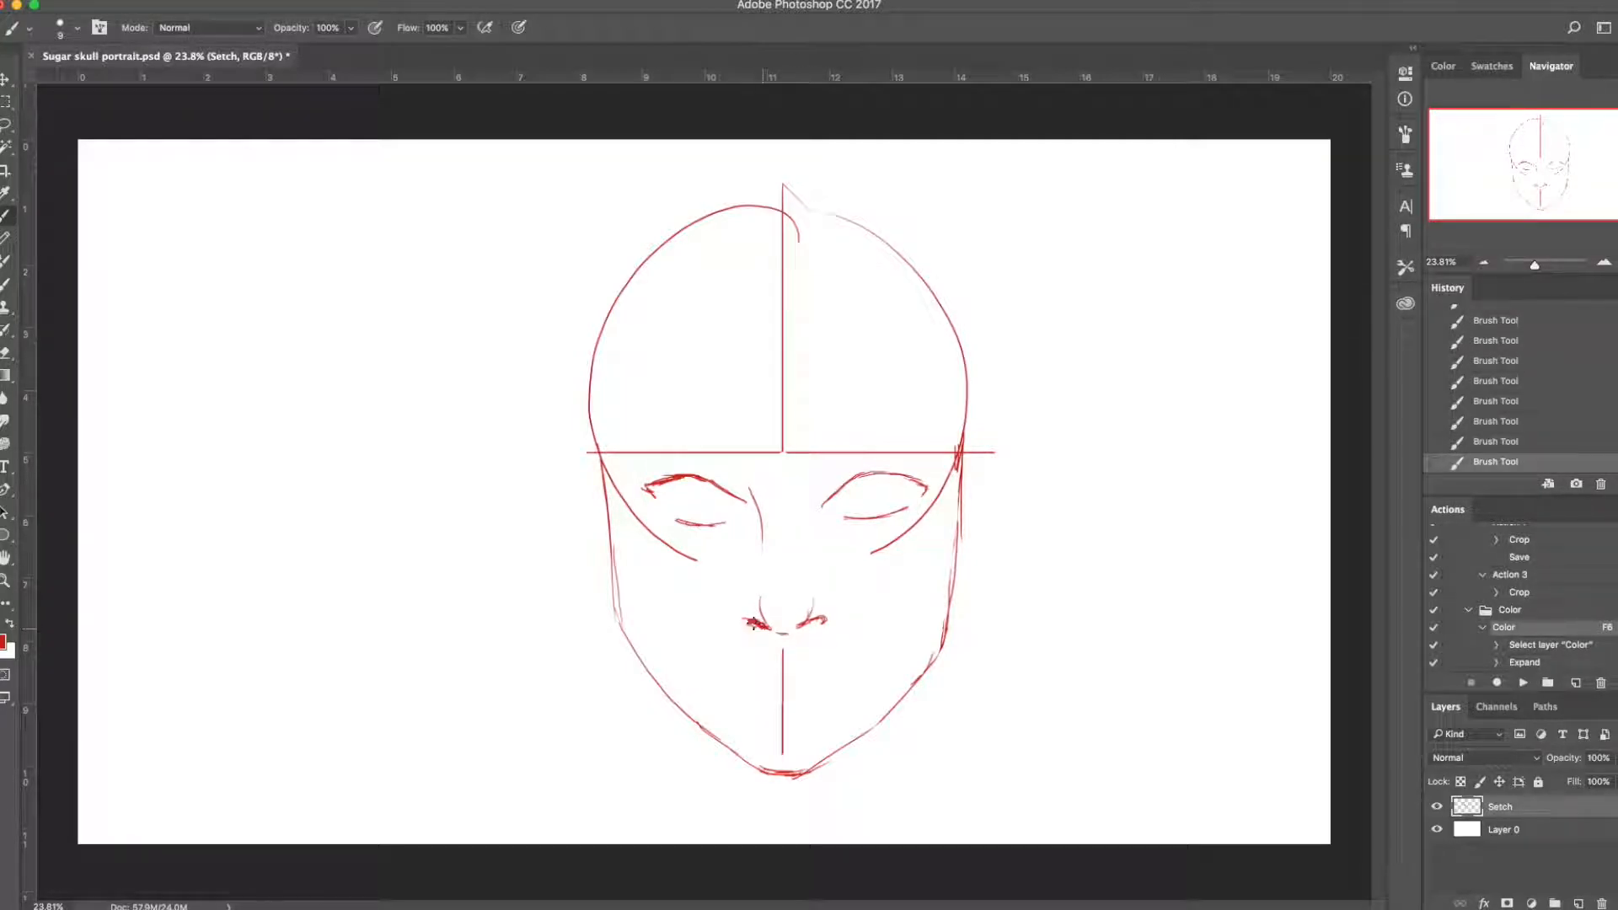
mouse_move(800, 628)
left_mouse_down()
mouse_move(798, 726)
mouse_move(788, 667)
mouse_move(779, 746)
left_mouse_up()
Step: Erase the leftover vertical guideline below the nose and the circle arcs under both eyes
key("e")
left_click_drag(870, 553, 954, 459)
left_click_drag(625, 498, 701, 559)
key("b")
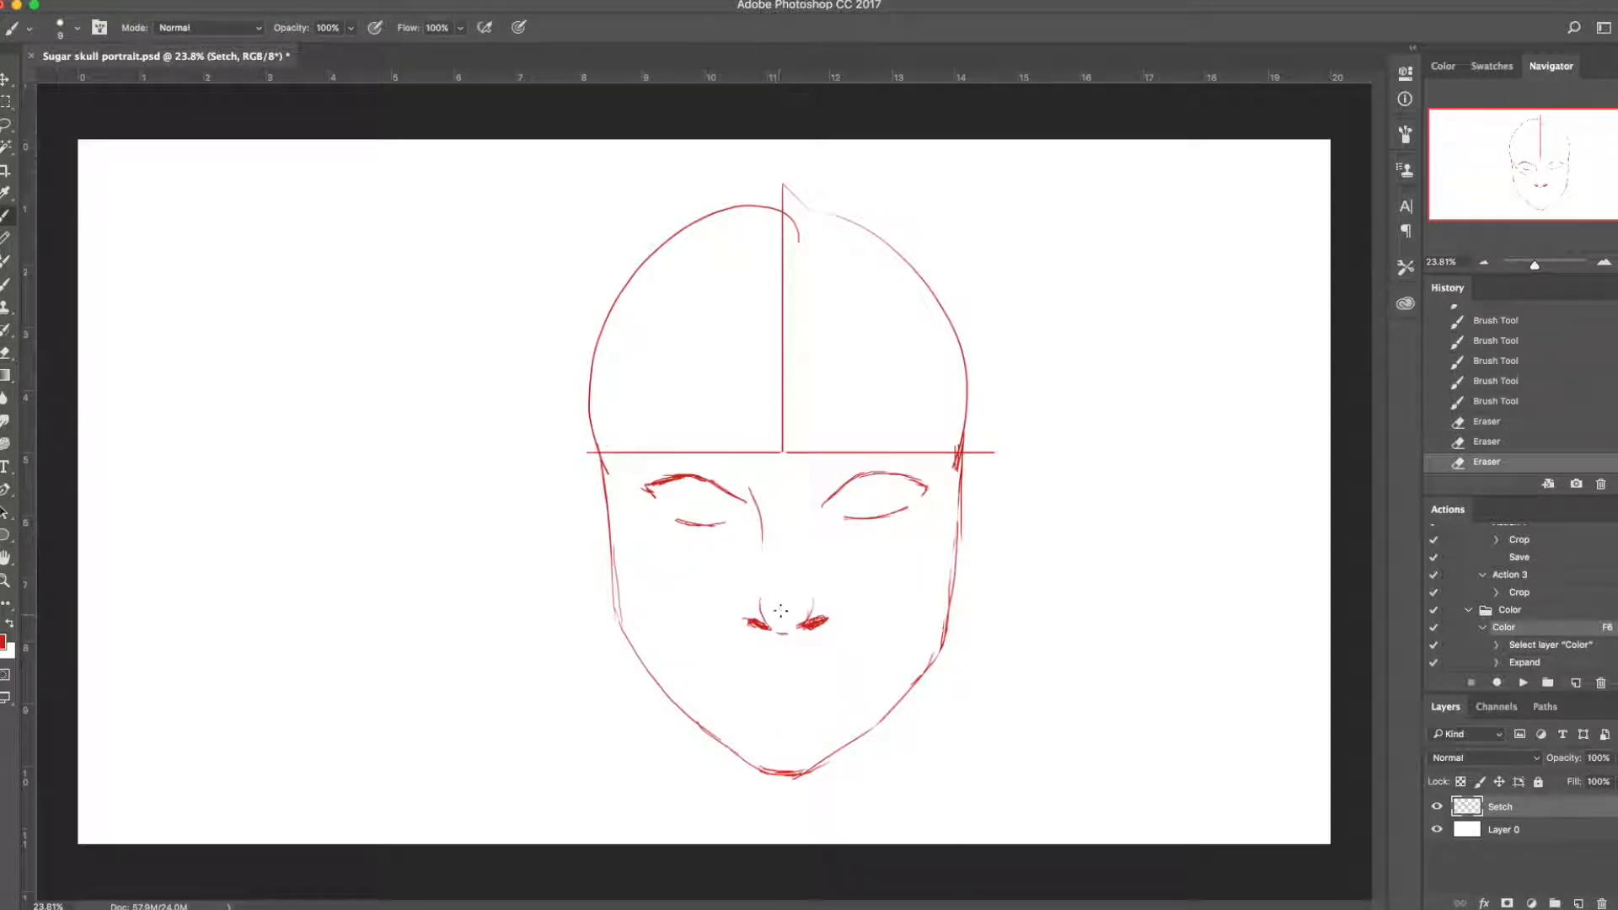
Step: Draw the outer wings of both nostrils
mouse_move(806, 601)
left_mouse_down()
mouse_move(812, 622)
mouse_move(829, 615)
mouse_move(737, 616)
mouse_move(743, 600)
left_mouse_up()
key("e")
key("b")
left_click_drag(745, 594, 740, 616)
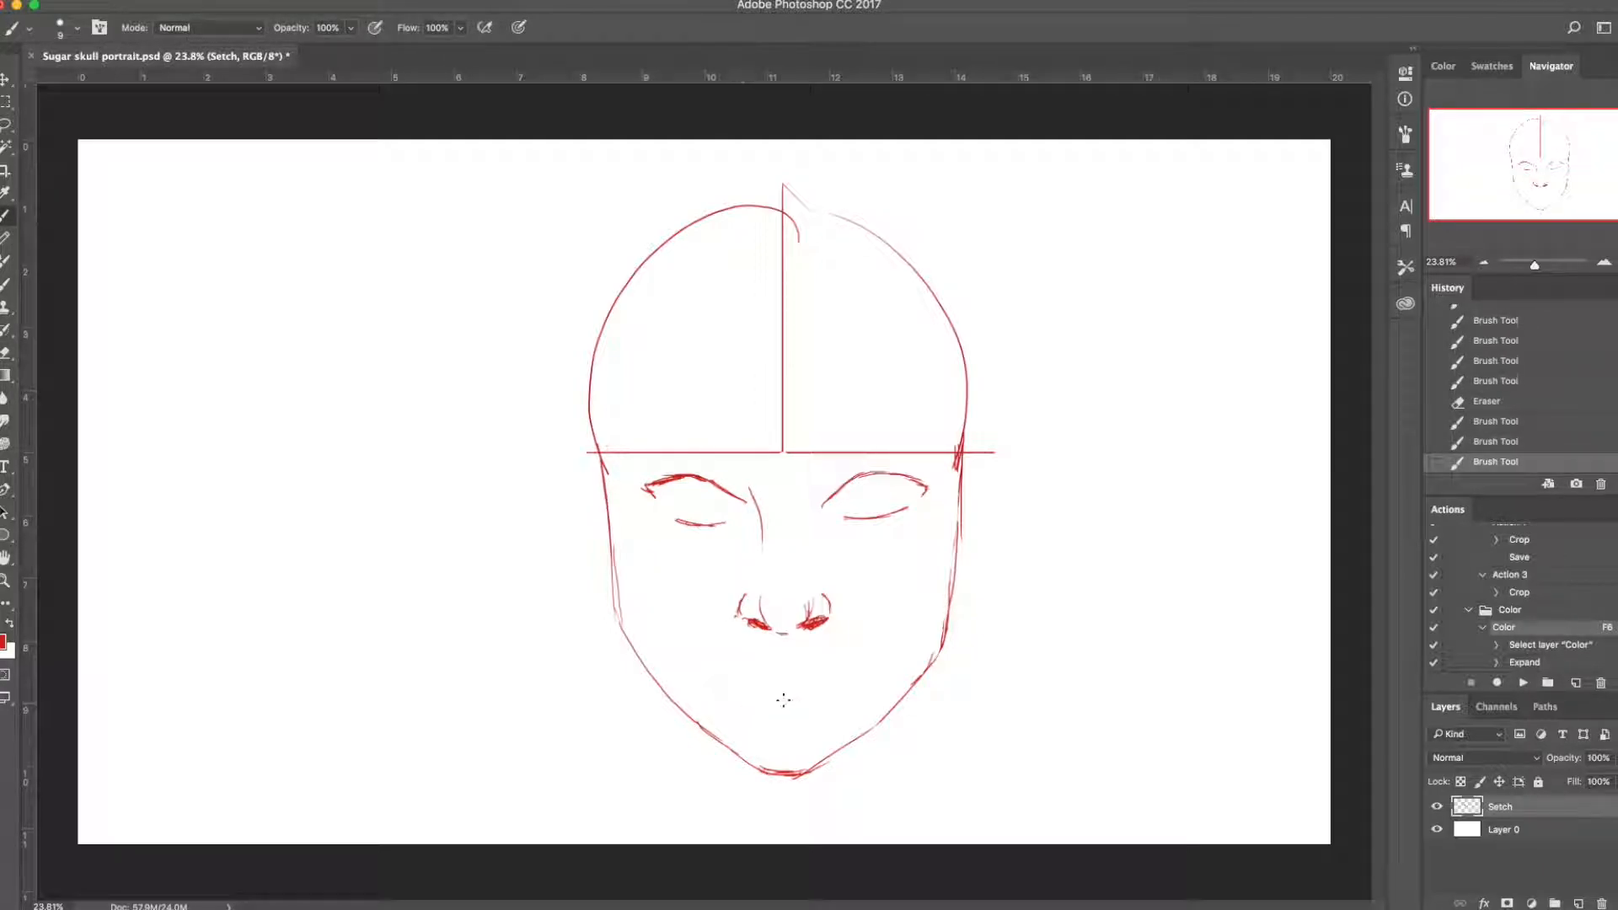
left_click_drag(738, 681, 817, 678)
key("super+z")
key("super+z")
Step: Lasso the eyes and nose together and make them slightly narrower with Free Transform
key("l")
mouse_move(731, 574)
left_mouse_down()
mouse_move(856, 660)
mouse_move(741, 578)
mouse_move(708, 576)
mouse_move(867, 632)
mouse_move(950, 469)
mouse_move(649, 468)
mouse_move(662, 569)
left_mouse_up()
key("super+t")
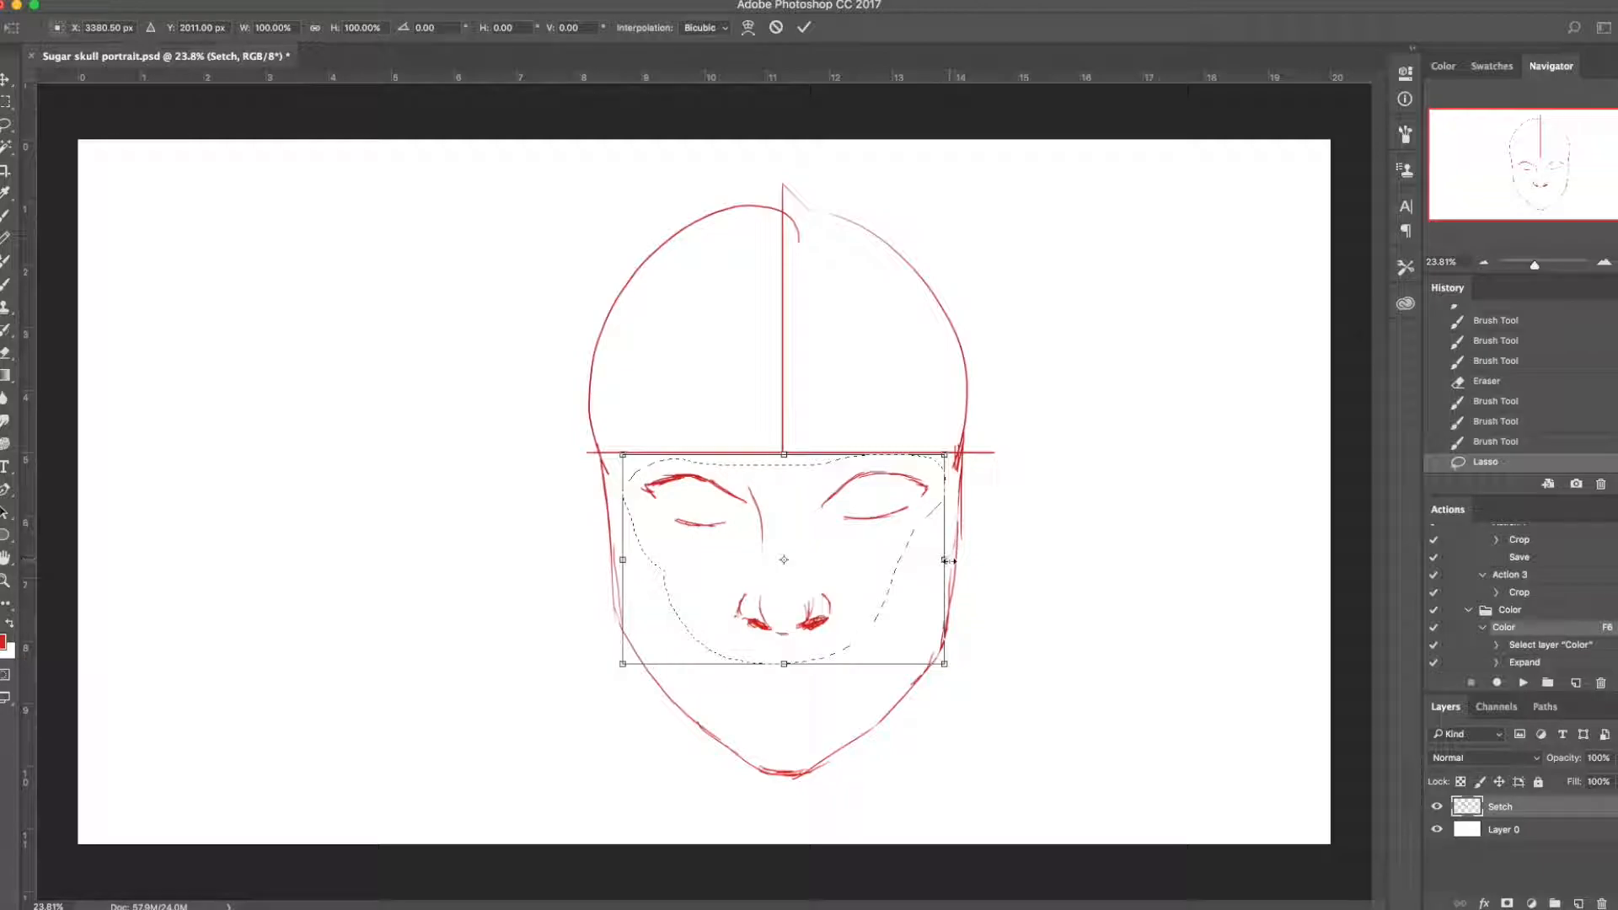
left_click_drag(945, 560, 942, 560)
left_click_drag(623, 663, 626, 662)
key("Return")
key("super+d")
key("b")
left_click_drag(746, 683, 826, 678)
key("super+z")
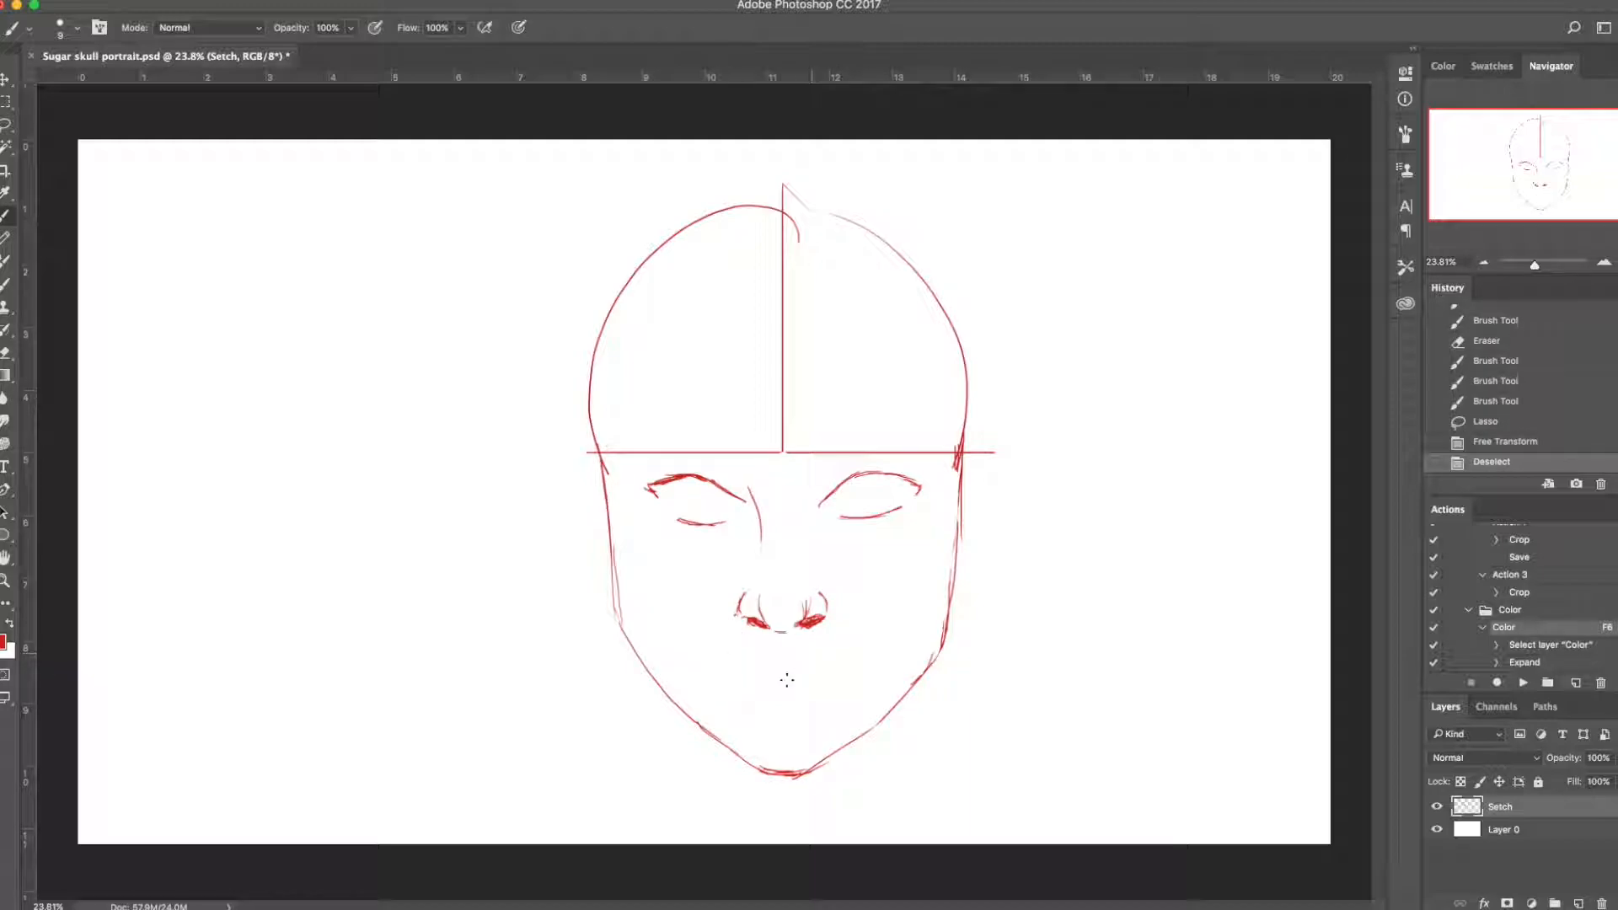
key("super+z")
key("super+z")
key("super+z")
key("super+z")
Step: Sketch the mouth below the nose with a centre line, an upper lip and a lower lip
left_click_drag(713, 685, 846, 677)
mouse_move(821, 677)
left_mouse_down()
mouse_move(859, 677)
mouse_move(732, 680)
mouse_move(770, 705)
mouse_move(832, 686)
mouse_move(741, 697)
mouse_move(784, 699)
mouse_move(785, 656)
mouse_move(842, 676)
mouse_move(708, 676)
mouse_move(786, 703)
mouse_move(747, 699)
mouse_move(839, 686)
mouse_move(822, 690)
left_mouse_up()
key("super+z")
key("e")
key("b")
key("super+z")
key("e")
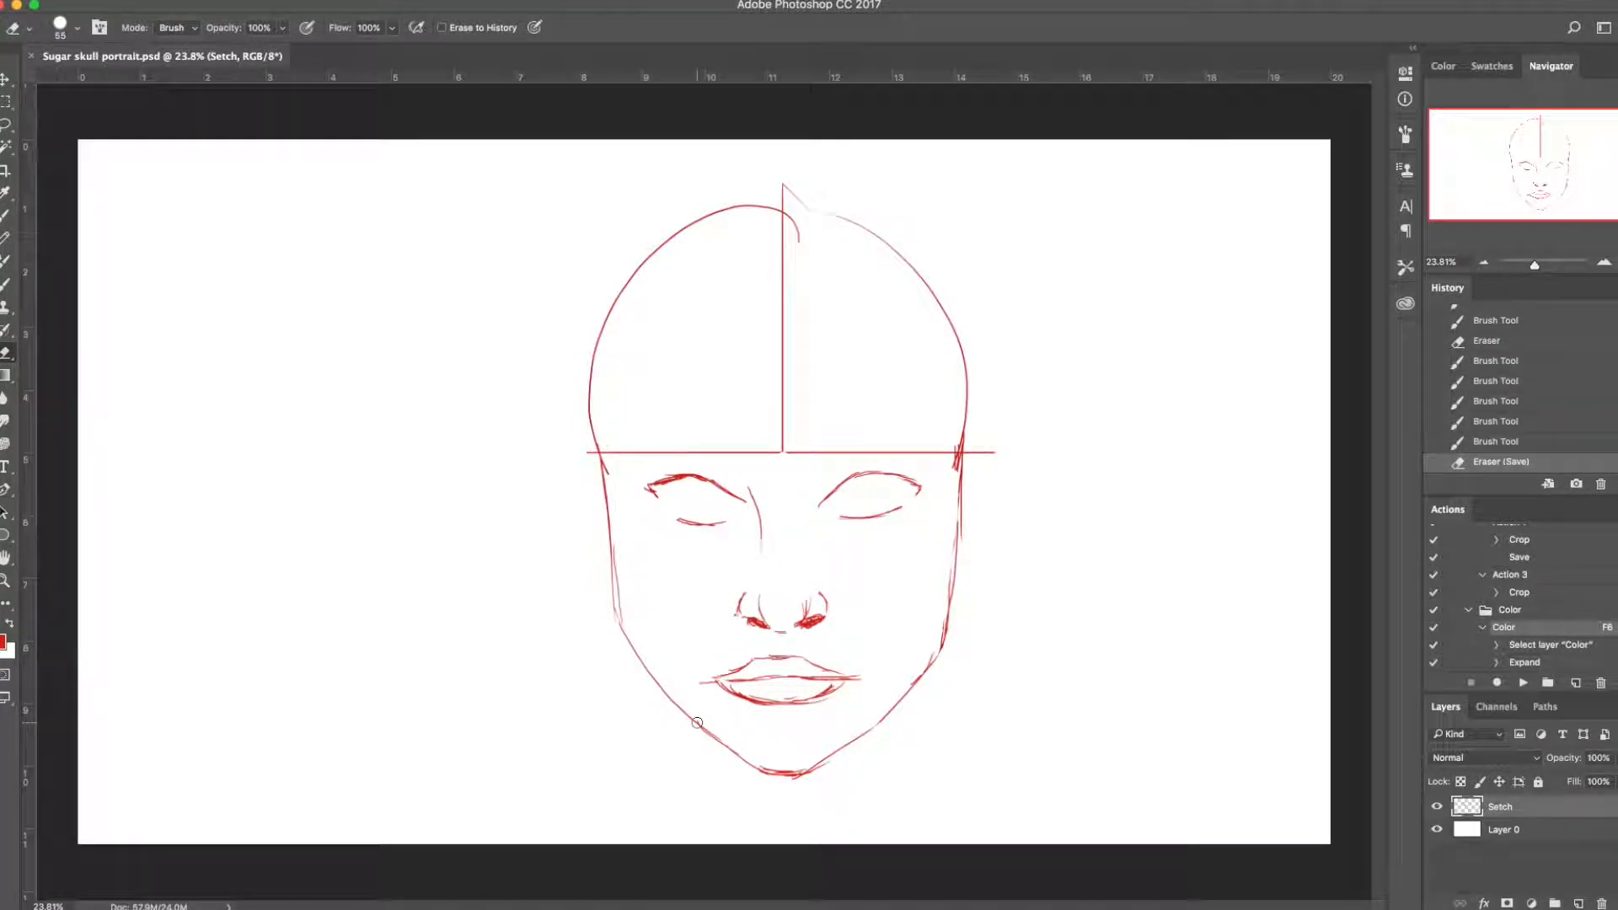
Step: Stretch the whole face sketch upward to about 102% of its height with Free Transform
key("super+t")
left_click_drag(788, 183, 787, 169)
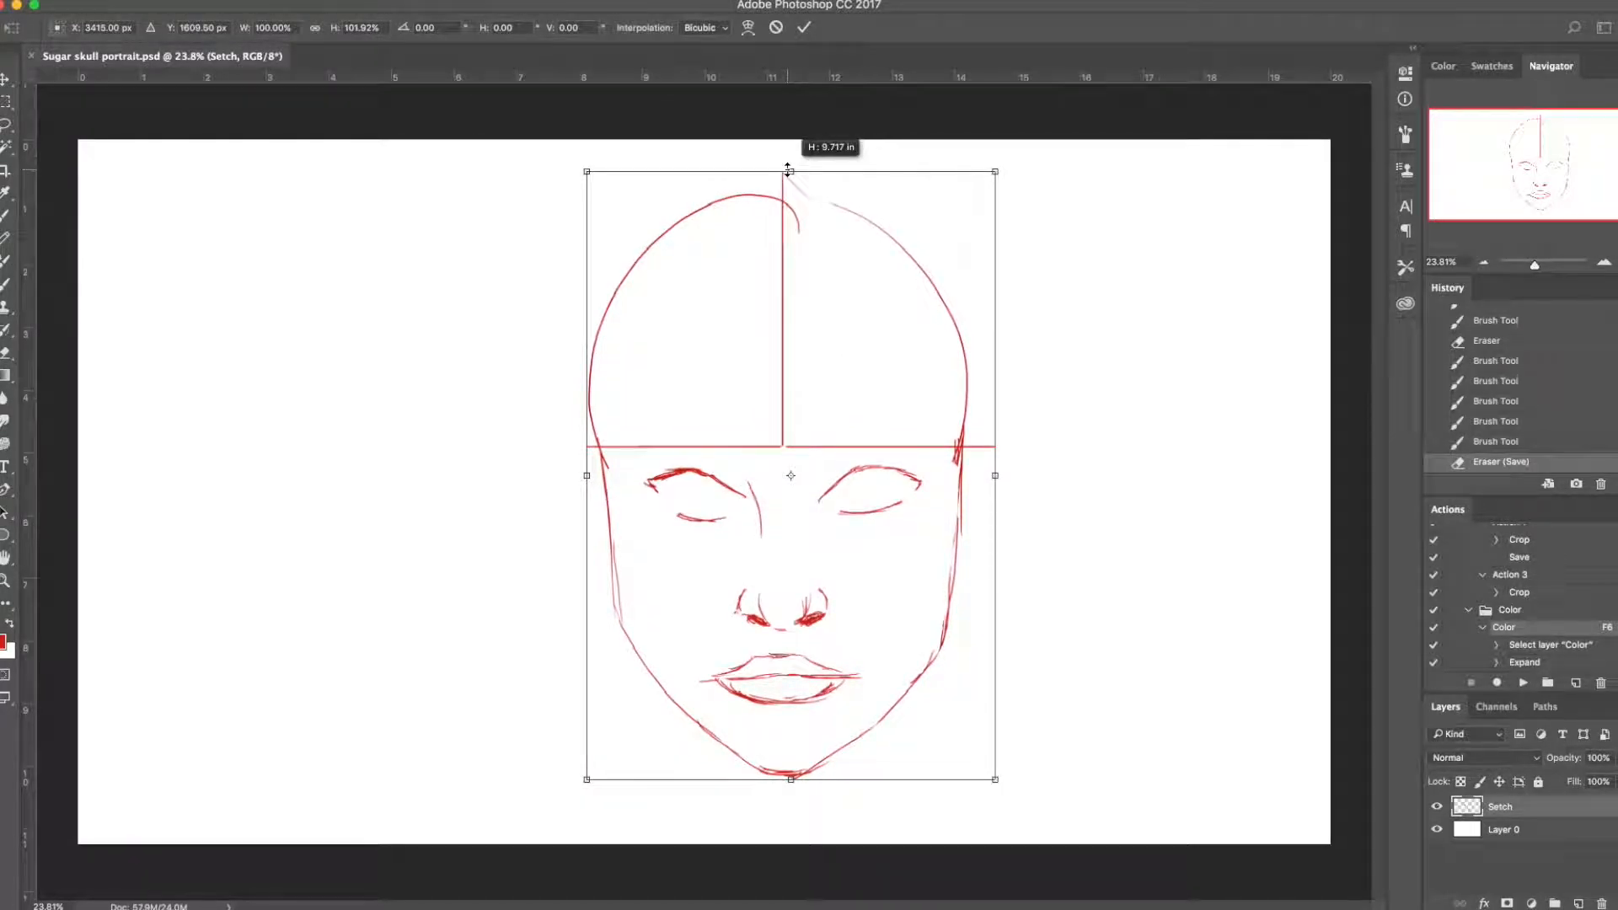
key("Return")
key("b")
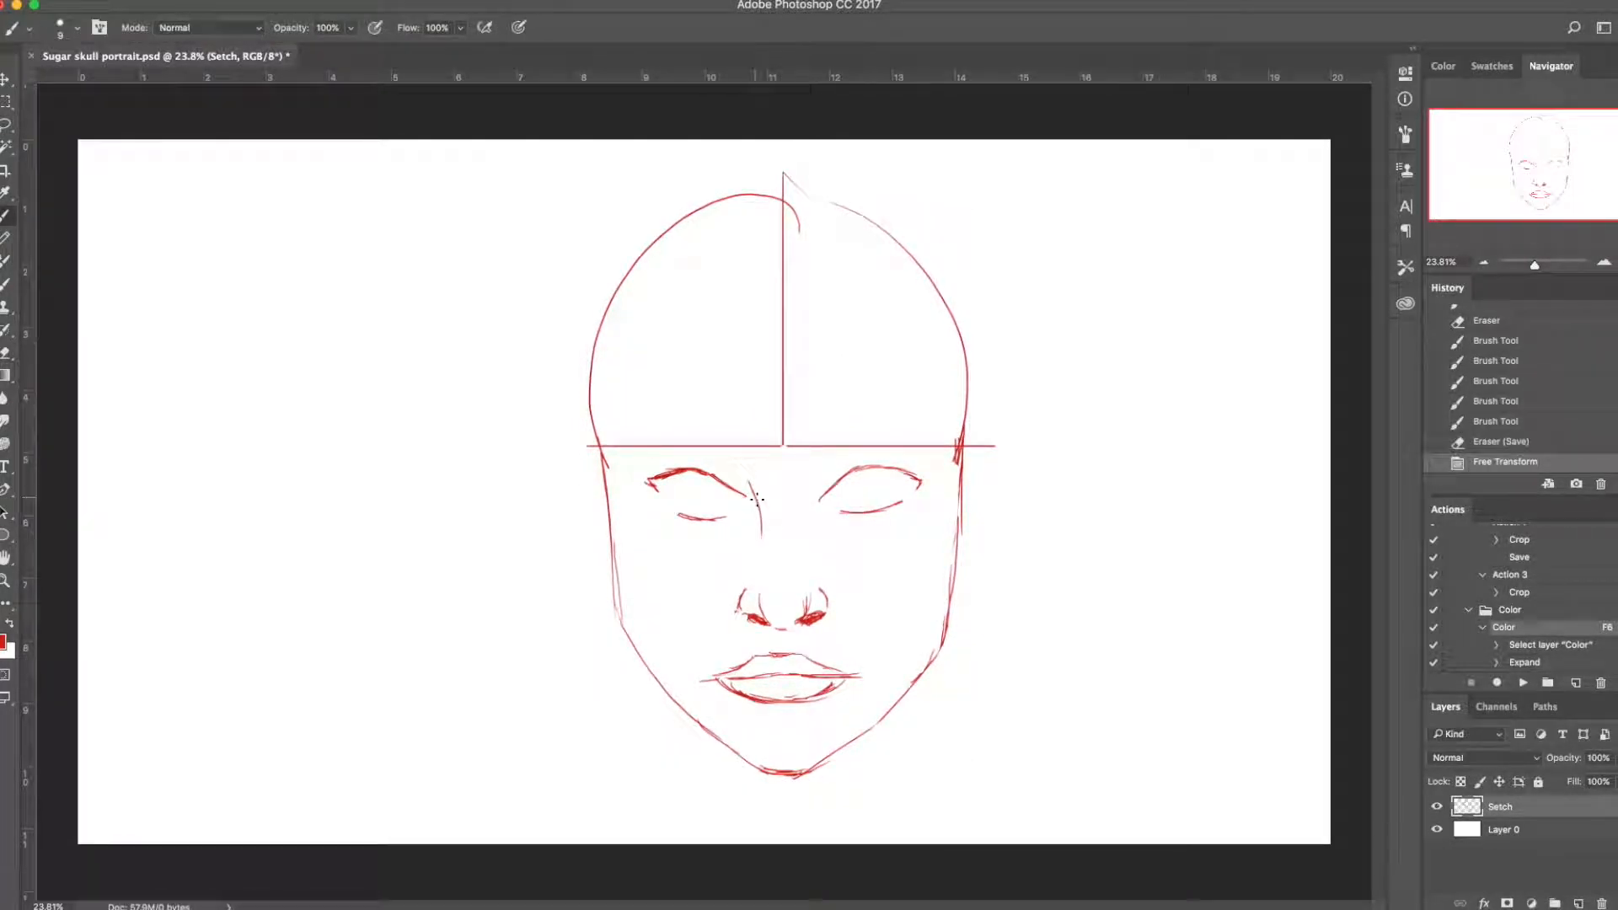
Step: Lasso the nose and warp both nostril wings slightly inward
key("l")
mouse_move(738, 573)
left_mouse_down()
mouse_move(784, 634)
mouse_move(746, 565)
left_mouse_up()
key("super+t")
right_click(793, 574)
left_click(824, 685)
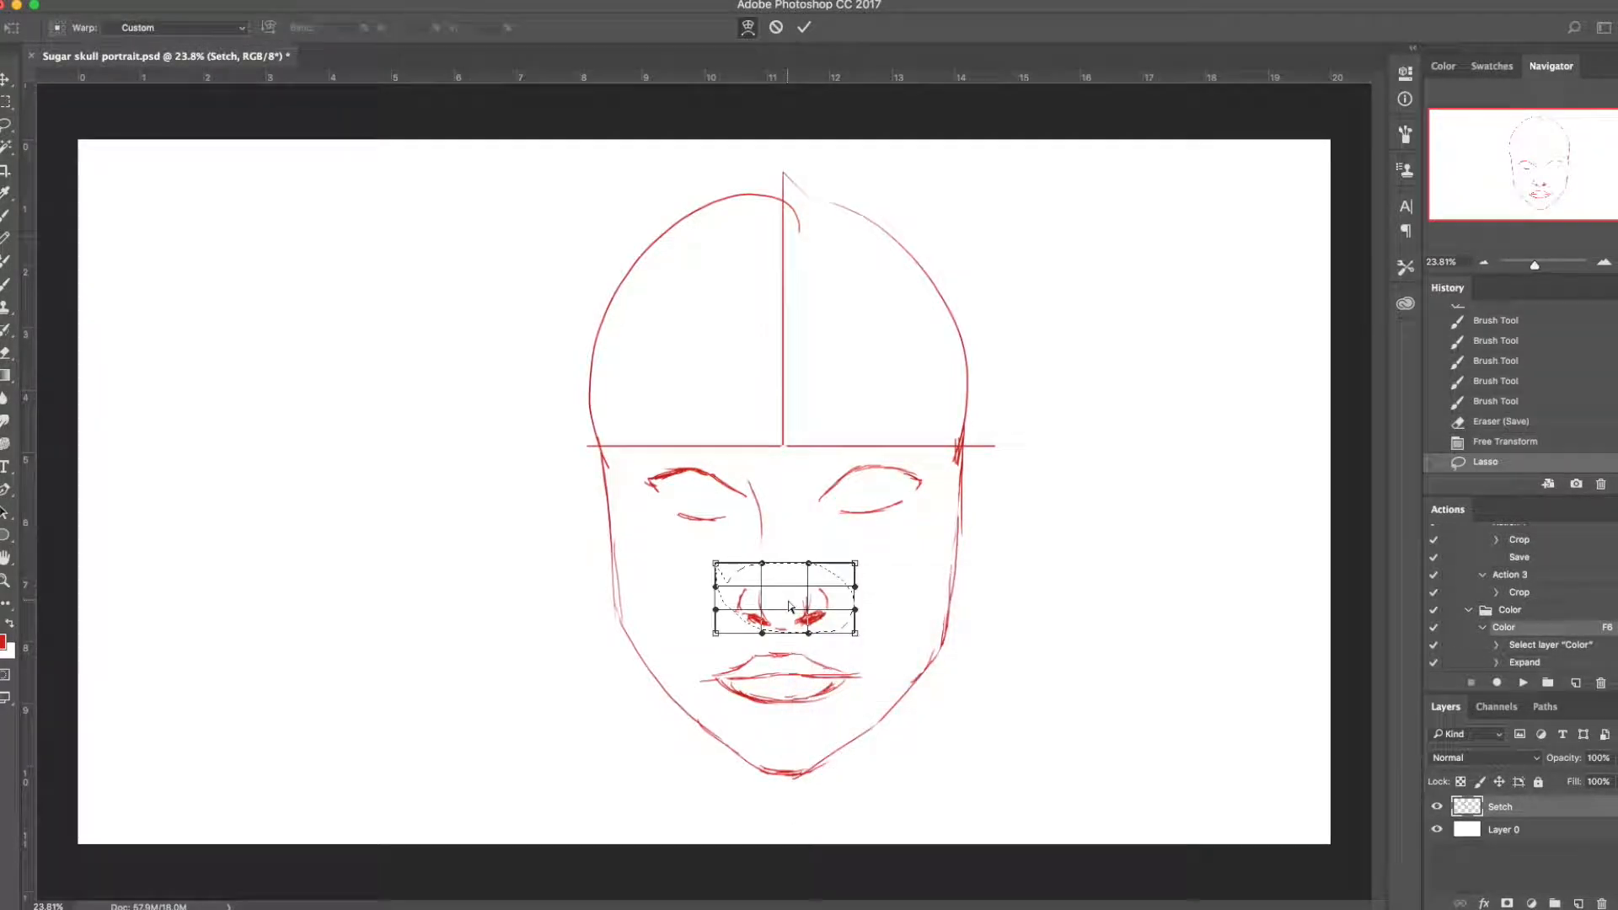
left_click_drag(842, 600, 829, 597)
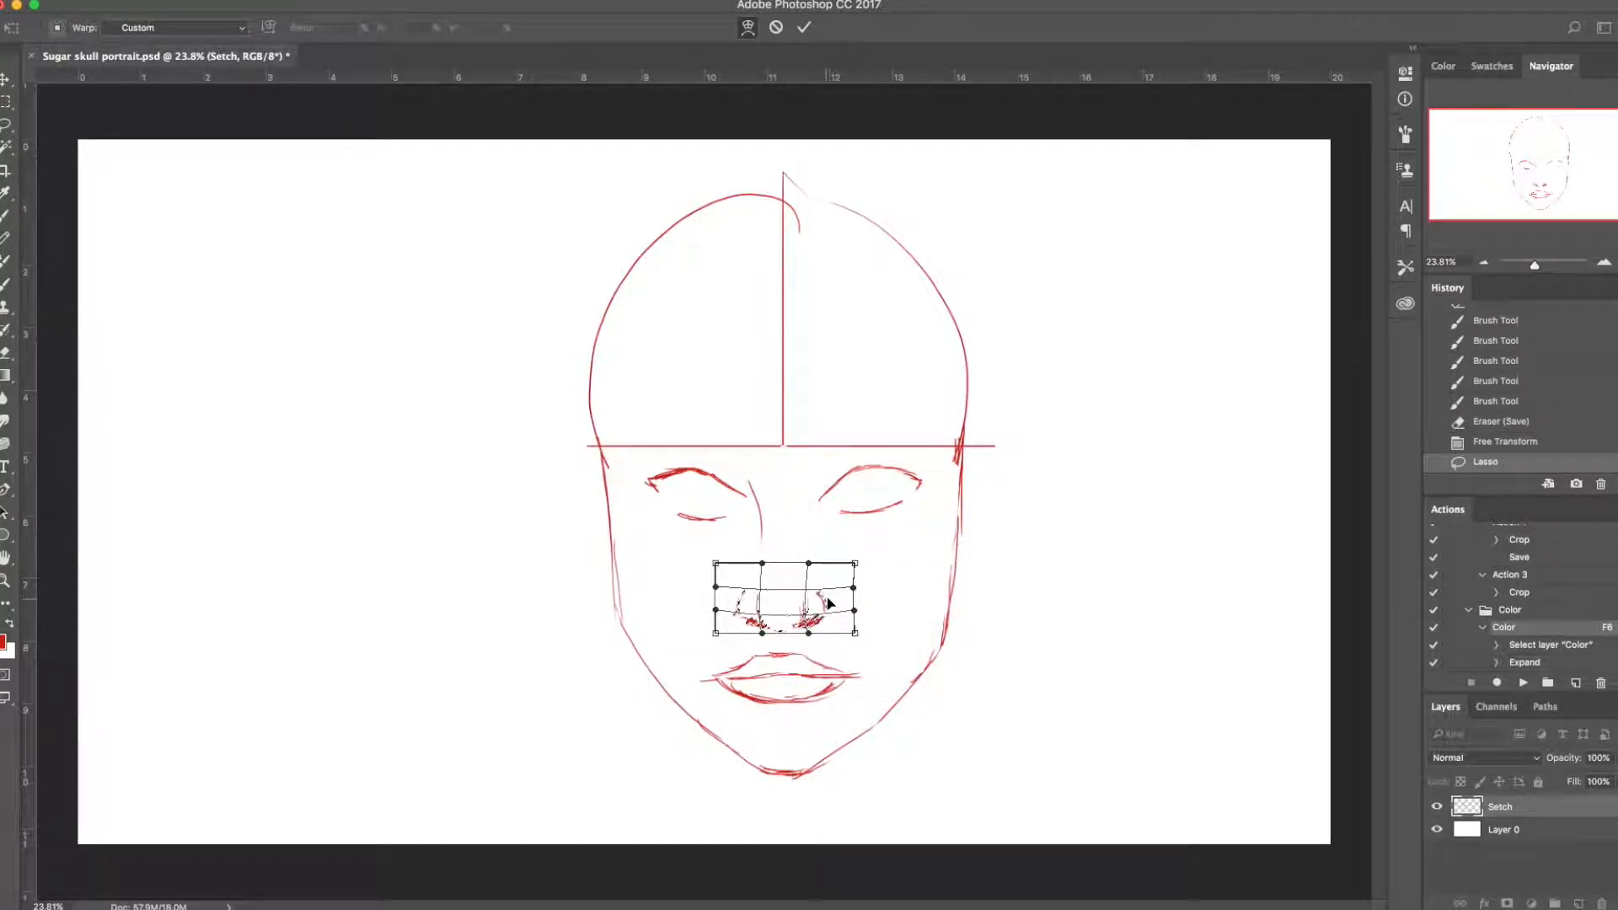
left_click_drag(726, 595, 734, 595)
key("Return")
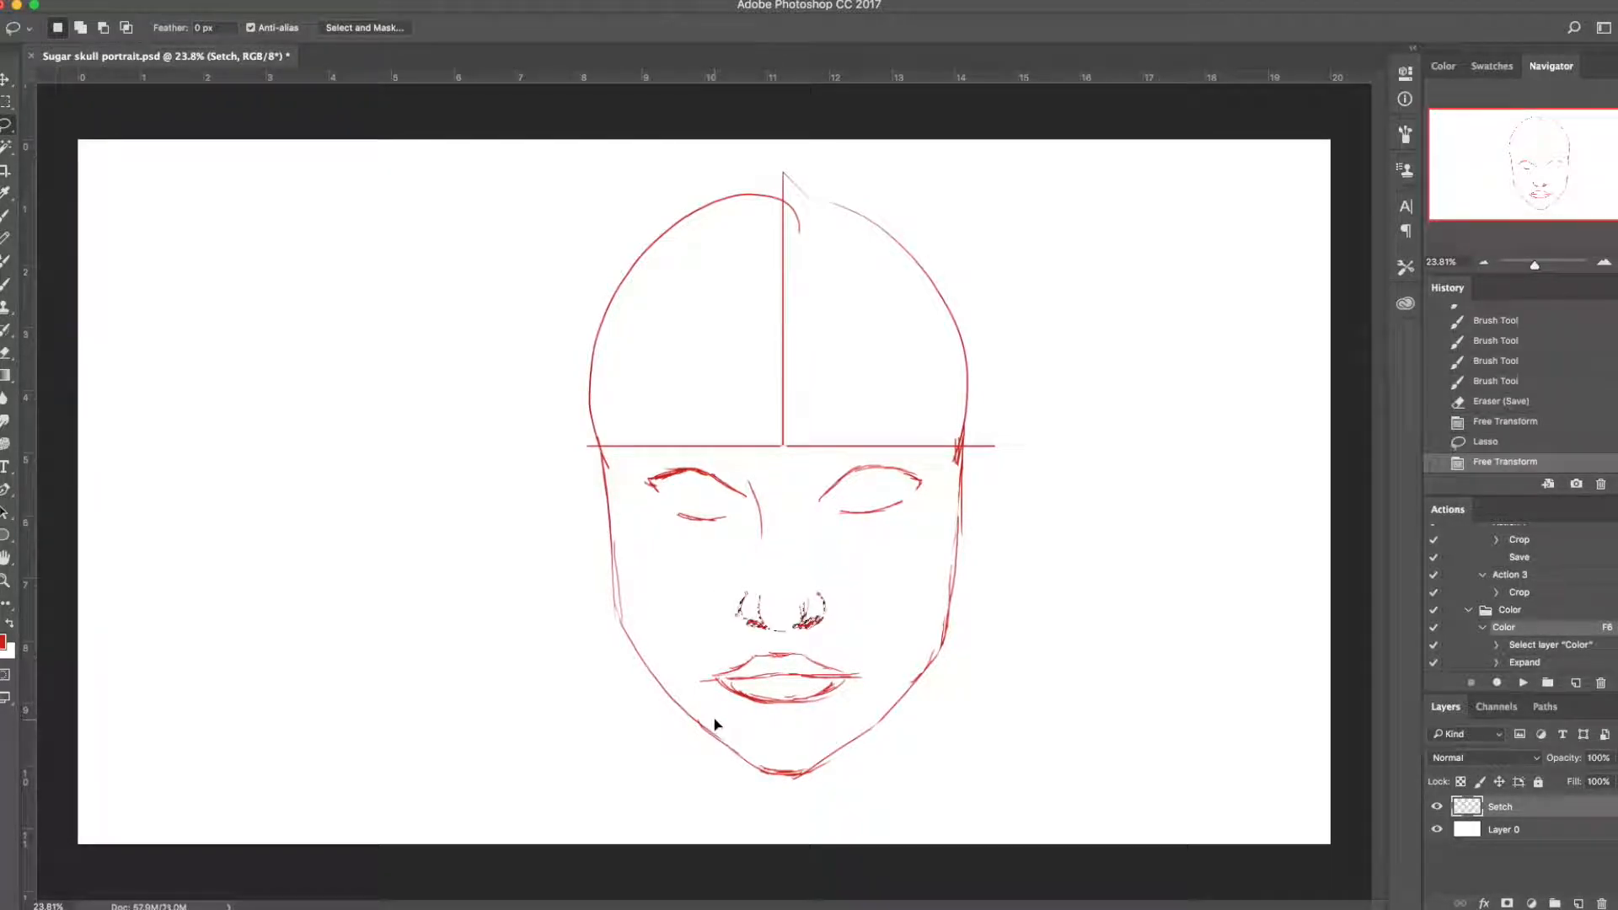
key("super+d")
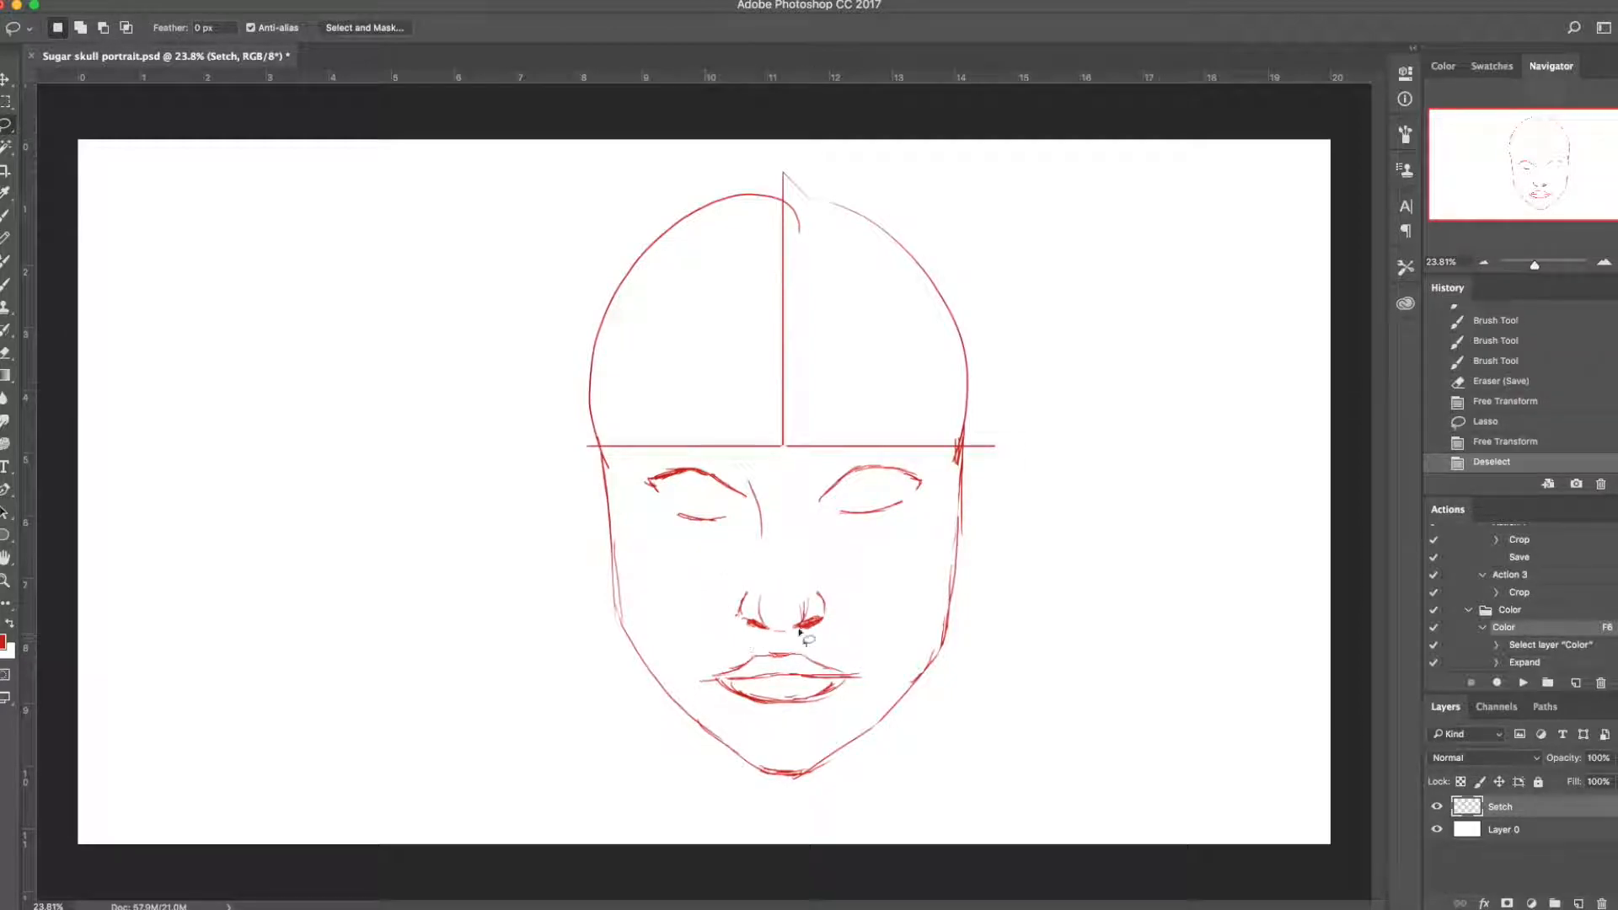
Step: Sketch the philtrum between the nose and upper lip, and fine-tune the lassoed part of the nose with Free Transform
key("b")
left_click_drag(773, 630, 790, 648)
key("l")
mouse_move(718, 604)
left_mouse_down()
mouse_move(740, 638)
mouse_move(781, 651)
mouse_move(861, 618)
mouse_move(764, 574)
mouse_move(741, 583)
mouse_move(803, 607)
left_mouse_up()
key("ctrl+t")
key("Return")
key("ctrl+d")
key("b")
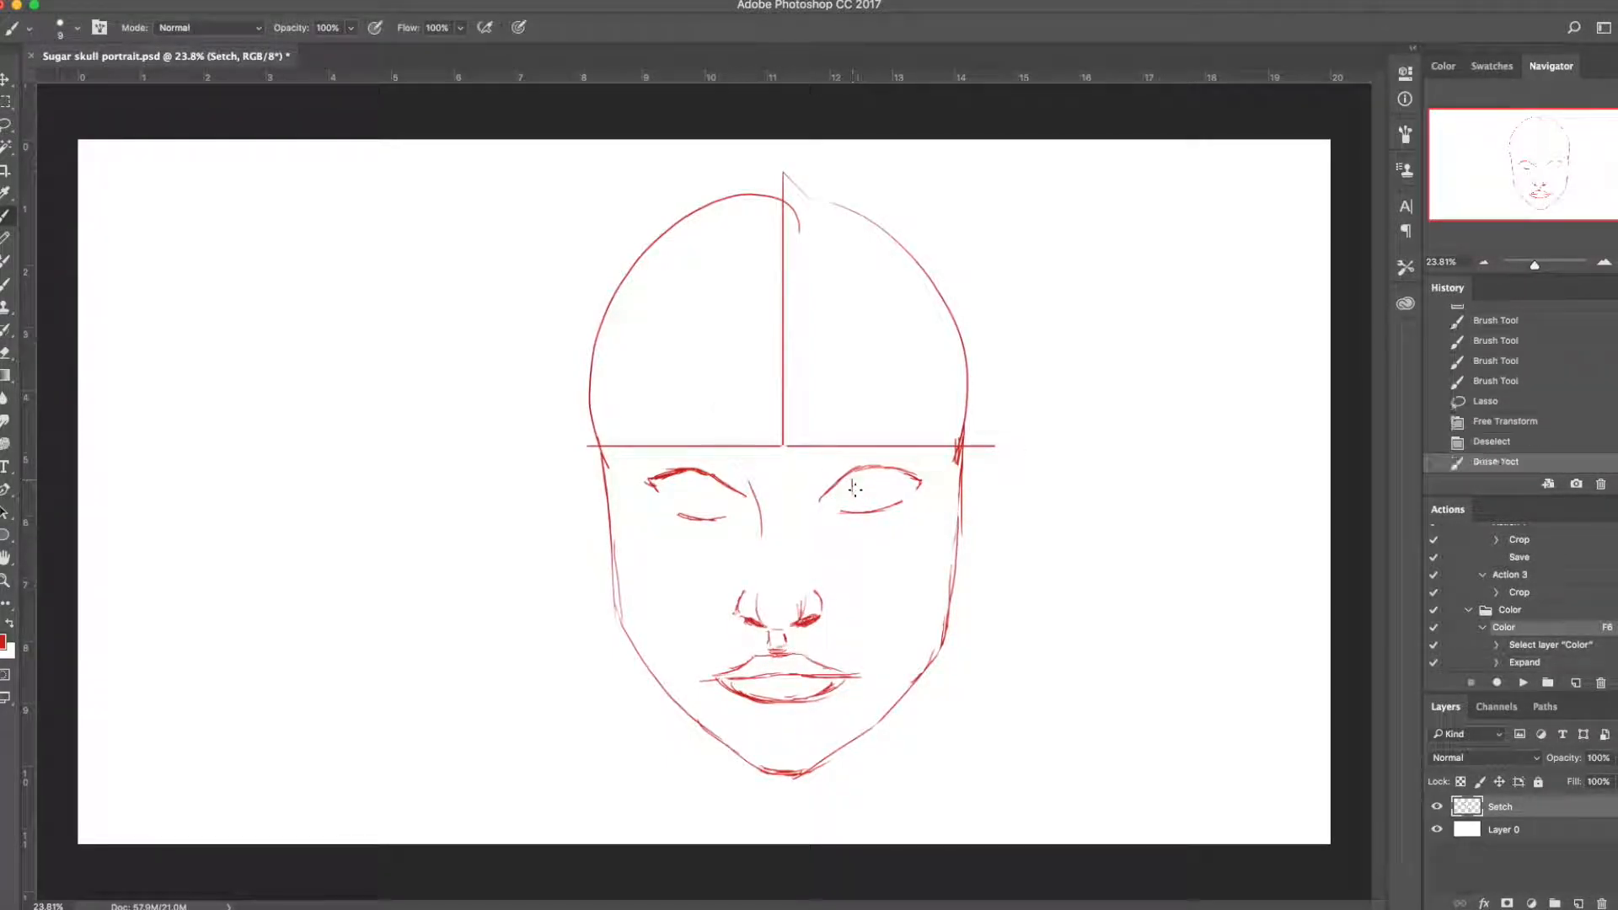
Step: Sketch a round iris inside the right eye and clean up its outline
mouse_move(852, 469)
left_mouse_down()
mouse_move(847, 487)
mouse_move(876, 501)
left_mouse_up()
mouse_move(875, 473)
left_mouse_down()
mouse_move(887, 497)
mouse_move(886, 464)
mouse_move(884, 497)
left_mouse_up()
key("e")
mouse_move(886, 497)
left_mouse_down()
mouse_move(888, 477)
mouse_move(889, 497)
left_mouse_up()
key("b")
Step: Sketch a round iris inside the left eye and refine its outline by alternately drawing and erasing
mouse_move(680, 470)
left_mouse_down()
mouse_move(733, 484)
mouse_move(693, 506)
mouse_move(726, 495)
left_mouse_up()
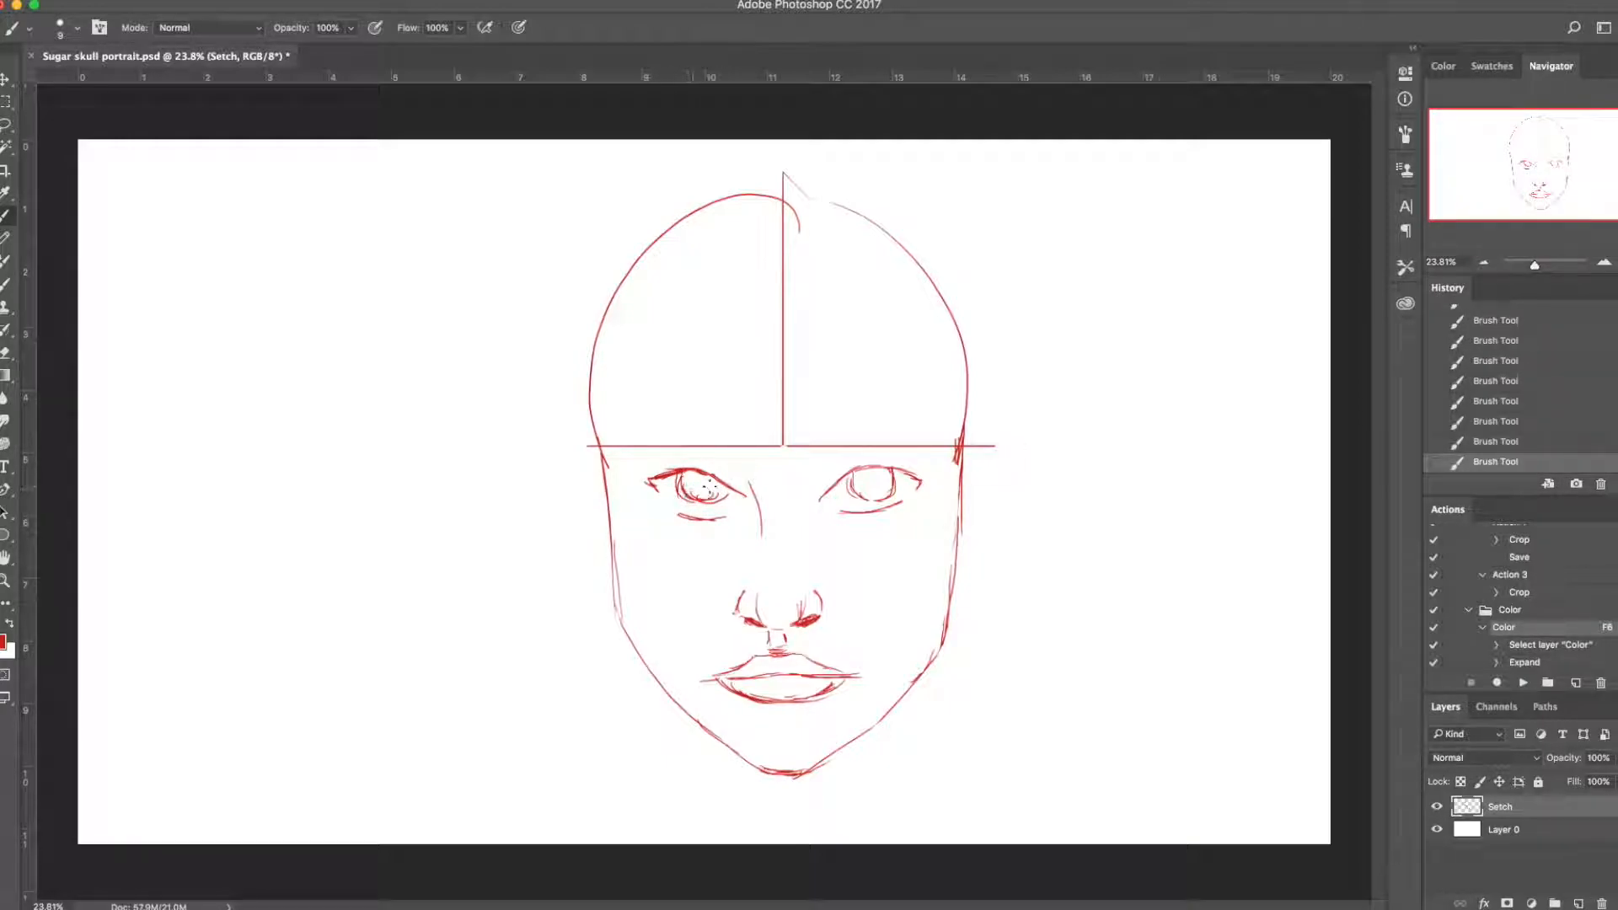
key("e")
mouse_move(703, 498)
left_mouse_down()
mouse_move(686, 497)
mouse_move(708, 502)
left_mouse_up()
key("b")
left_click_drag(693, 502, 715, 500)
key("e")
left_click_drag(715, 499, 714, 496)
left_click_drag(728, 492, 724, 501)
left_click(727, 501)
key("b")
key("e")
key("b")
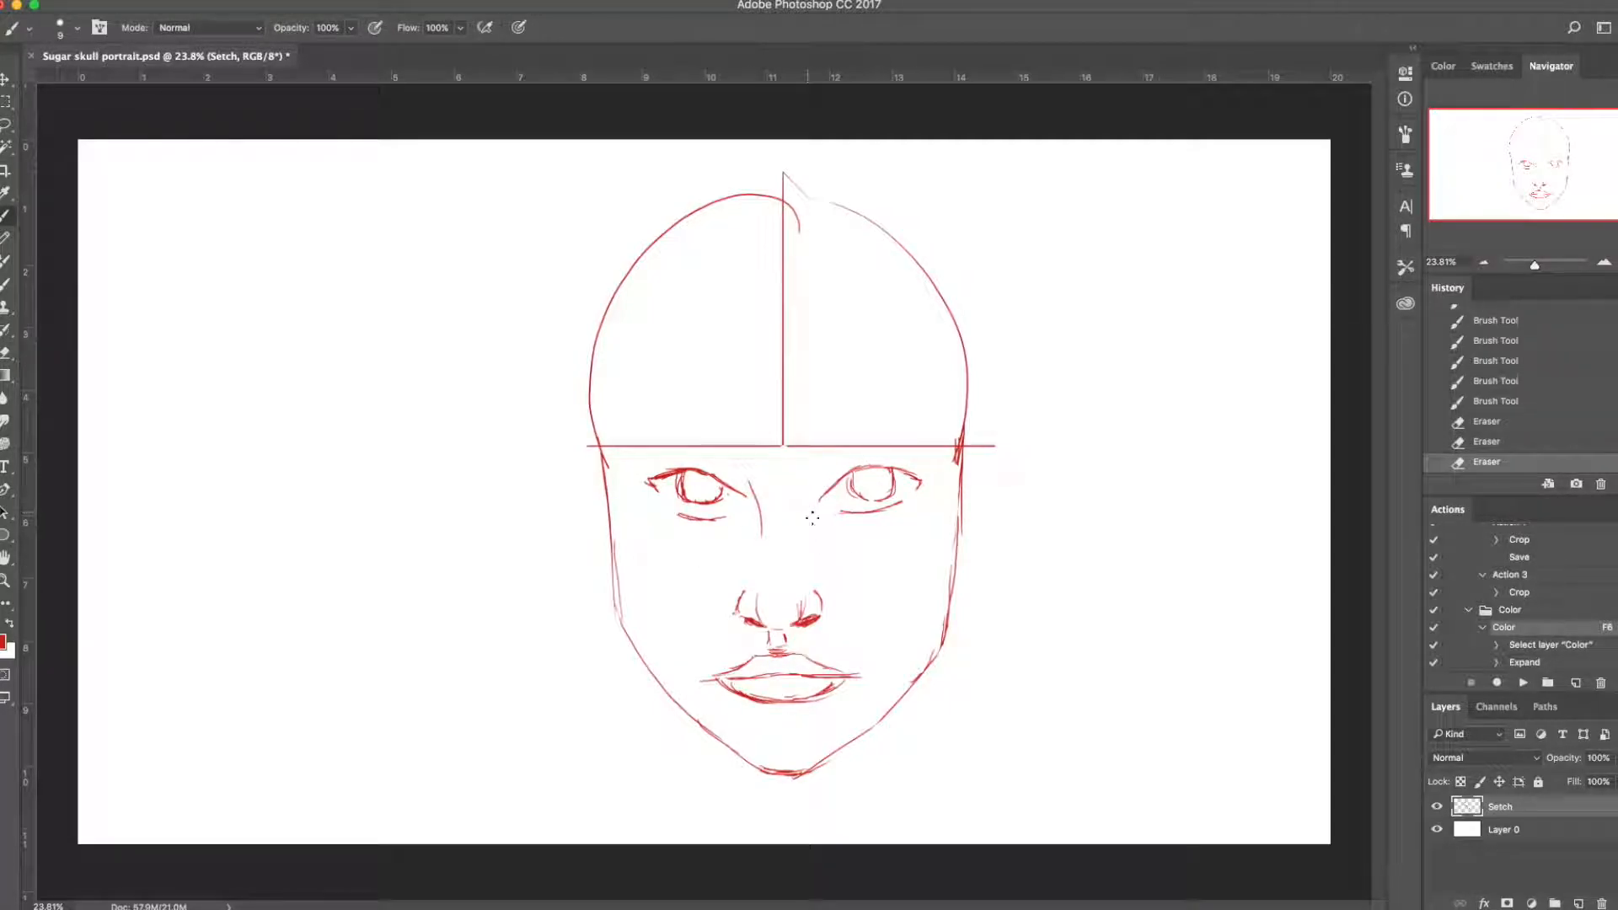
Step: Lasso the whole left eye and delete it
key("l")
mouse_move(740, 510)
left_mouse_down()
mouse_move(657, 531)
mouse_move(624, 483)
mouse_move(704, 458)
mouse_move(741, 527)
left_mouse_up()
key("Delete")
Step: Lasso the right eye, paste a copy in place on a new layer and flip the copy horizontally
mouse_move(811, 464)
left_mouse_down()
mouse_move(800, 489)
mouse_move(946, 498)
mouse_move(836, 463)
mouse_move(805, 480)
left_mouse_up()
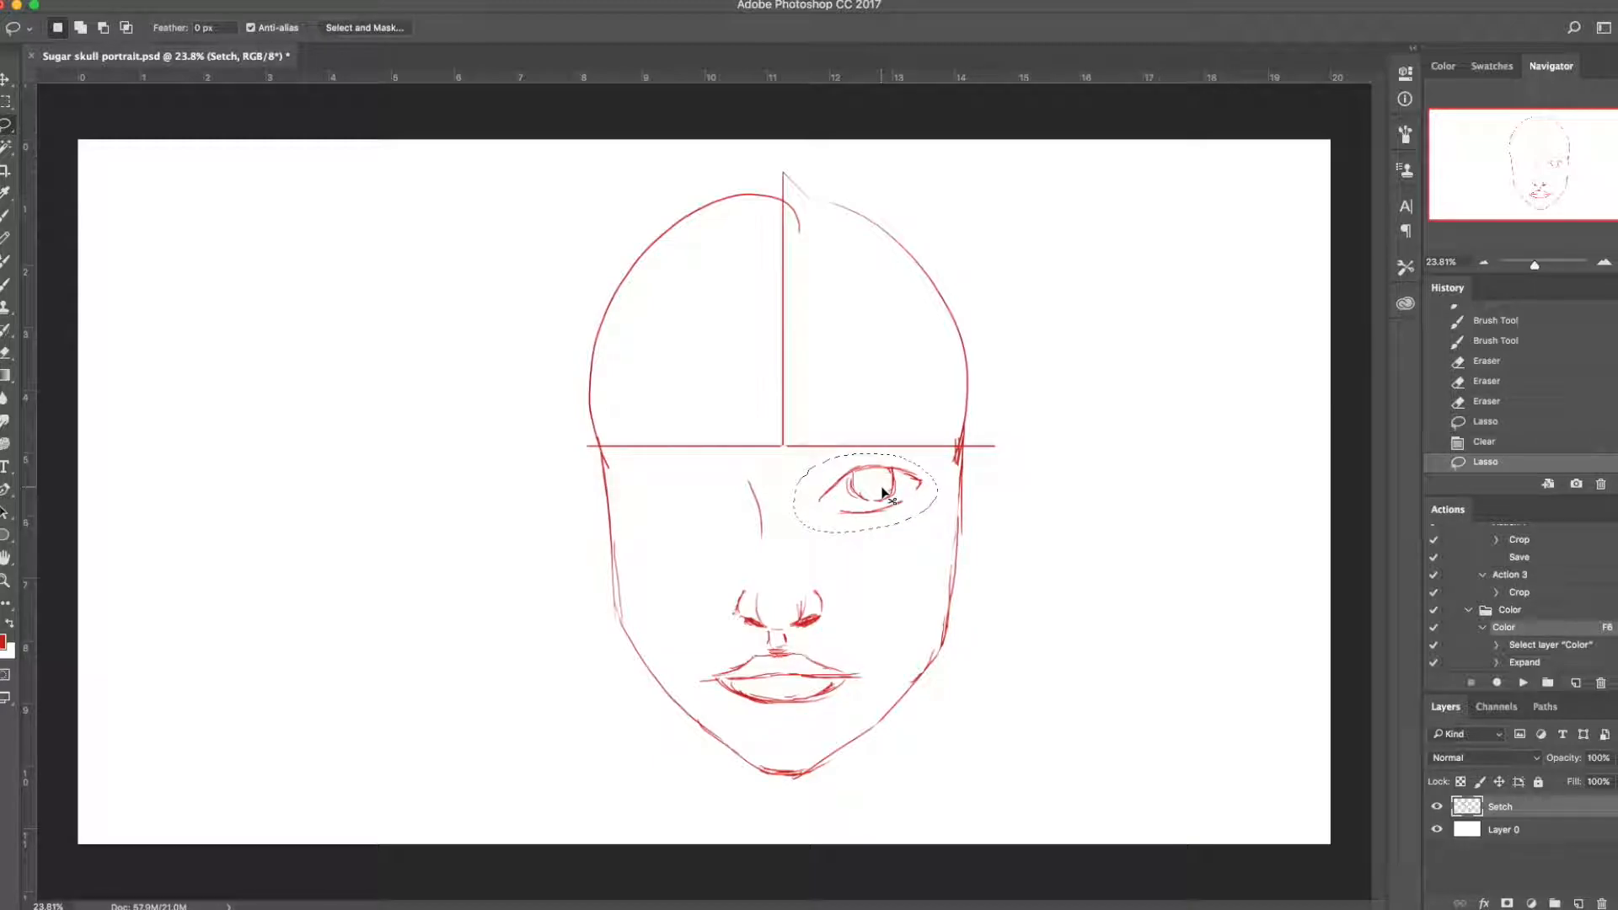
key("ctrl+c")
key("ctrl+shift+v")
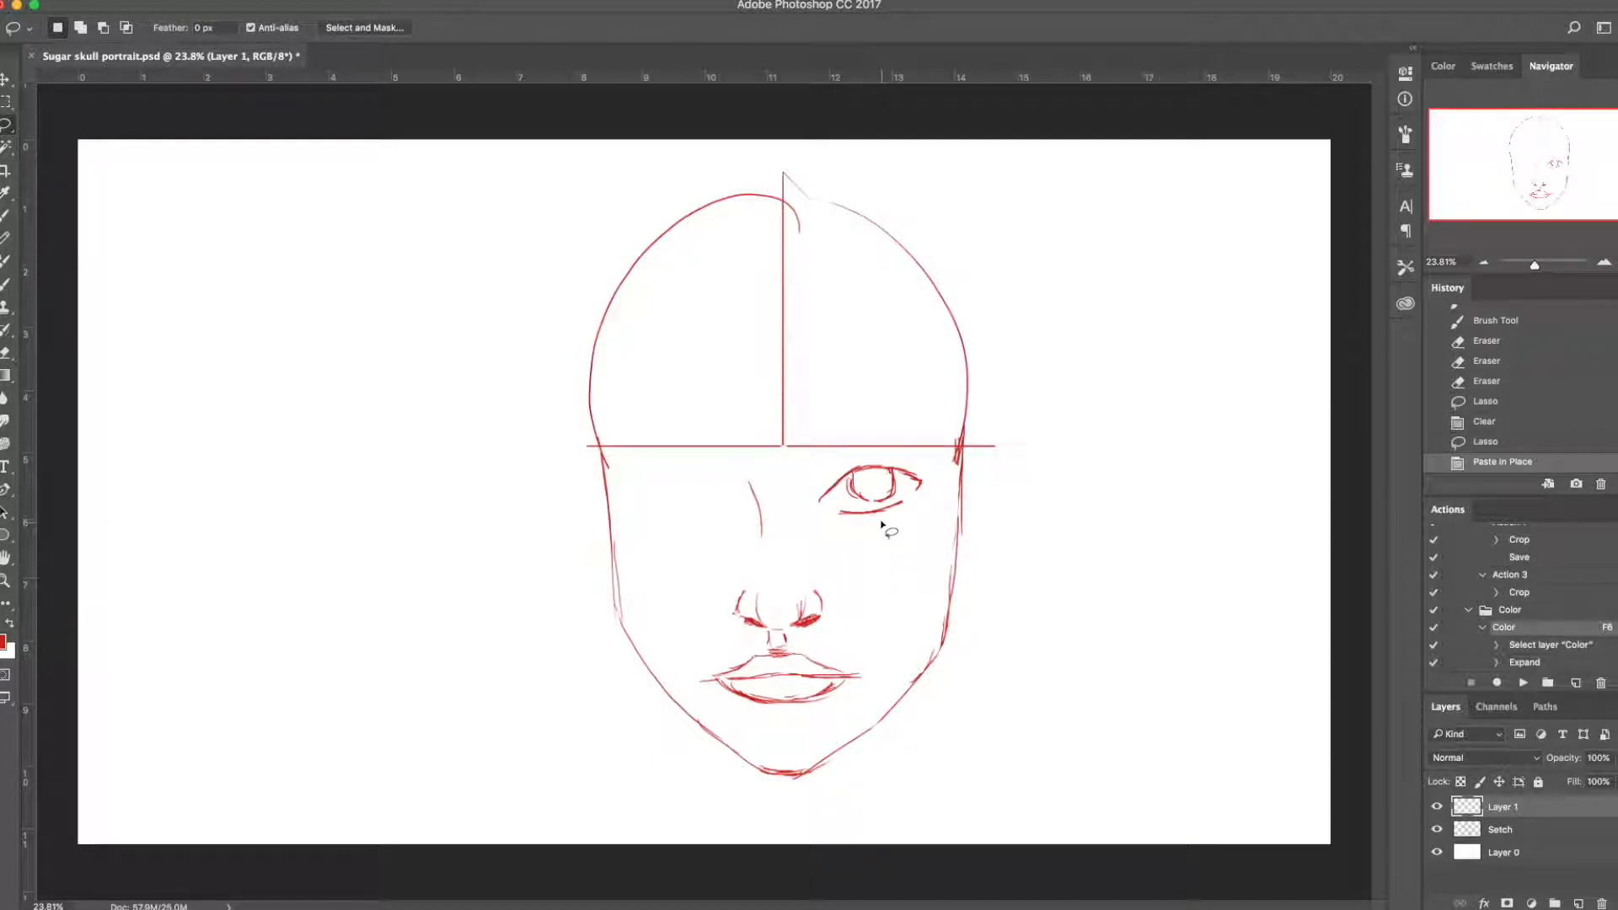
key("ctrl+t")
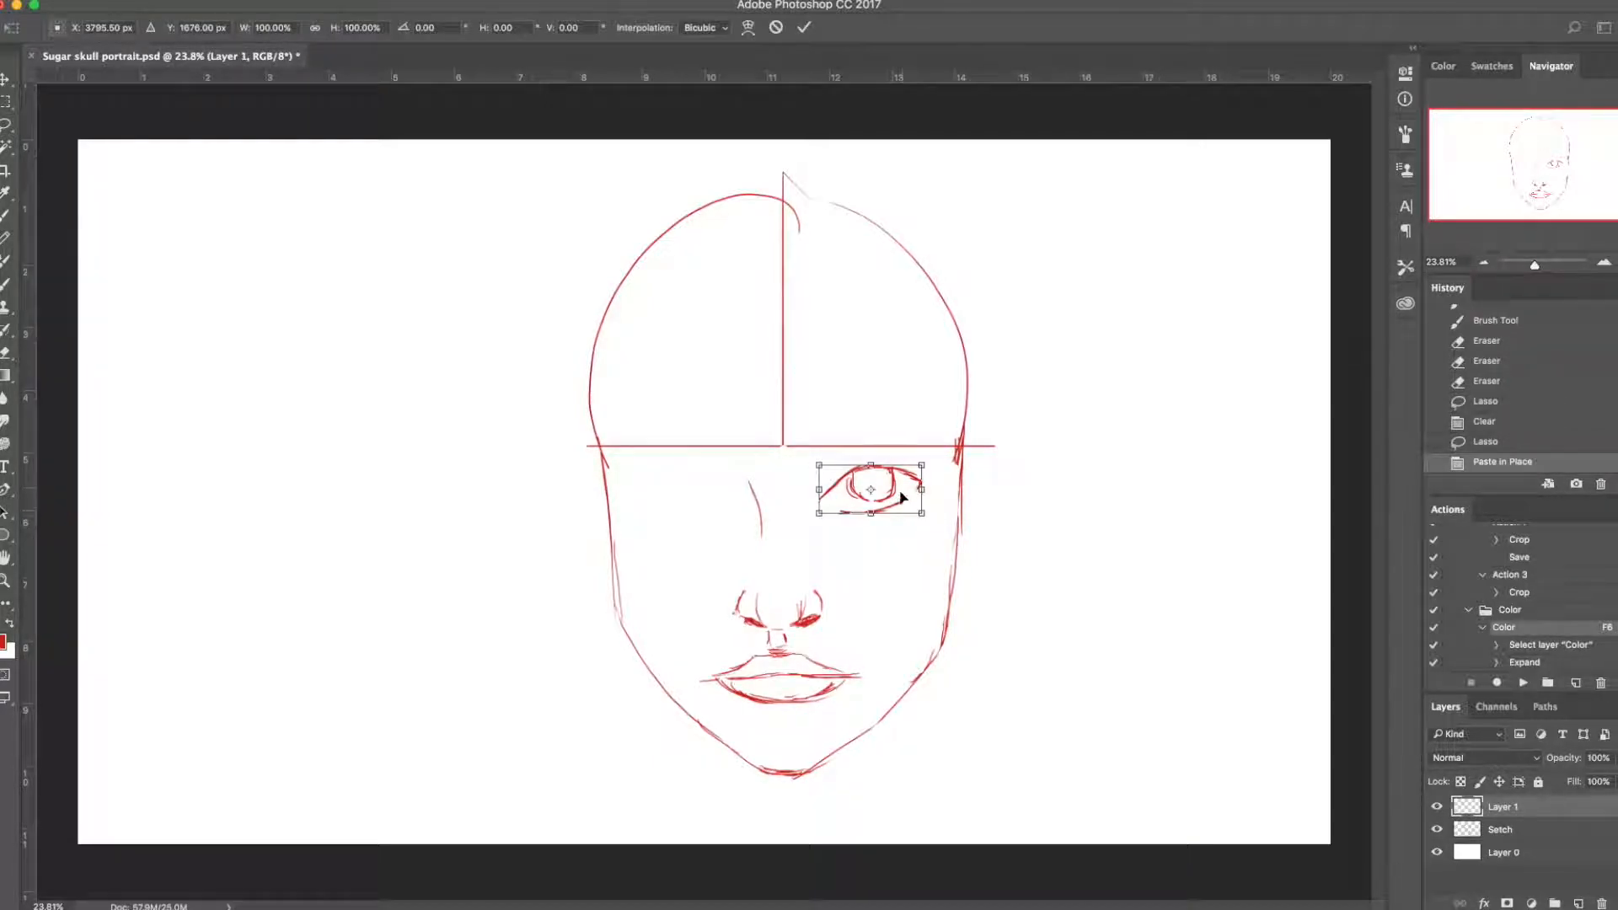
right_click(899, 489)
left_click(949, 708)
key("Return")
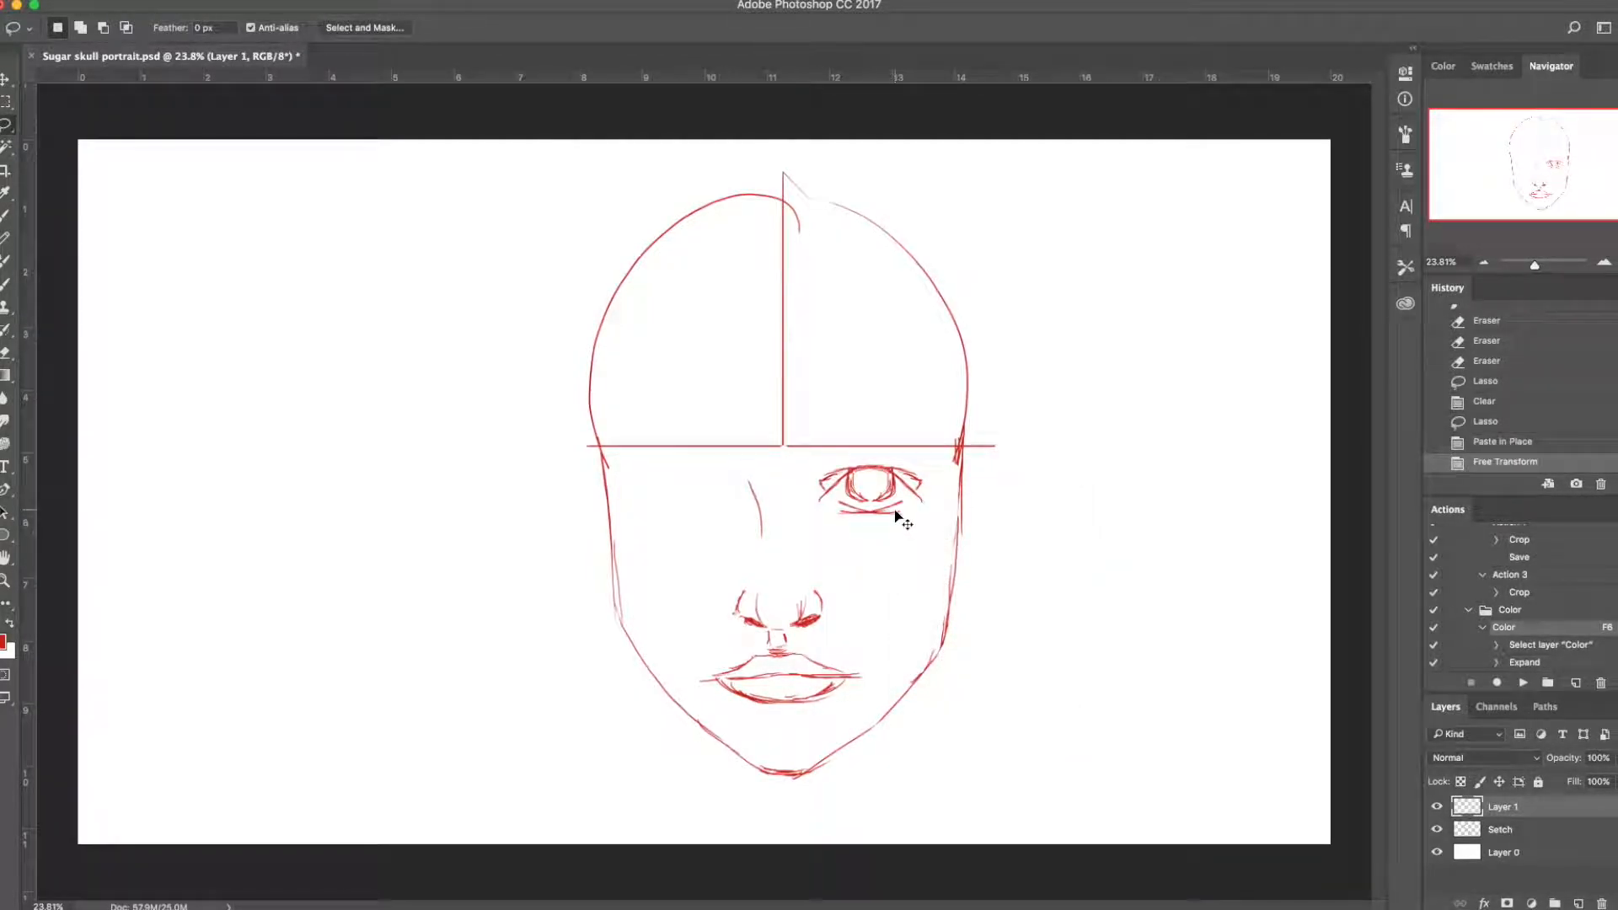
Step: Move the flipped eye copy across to the empty left eye position with Free Transform and save the file
key("ctrl+t")
key("ctrl+r")
key("ctrl+r")
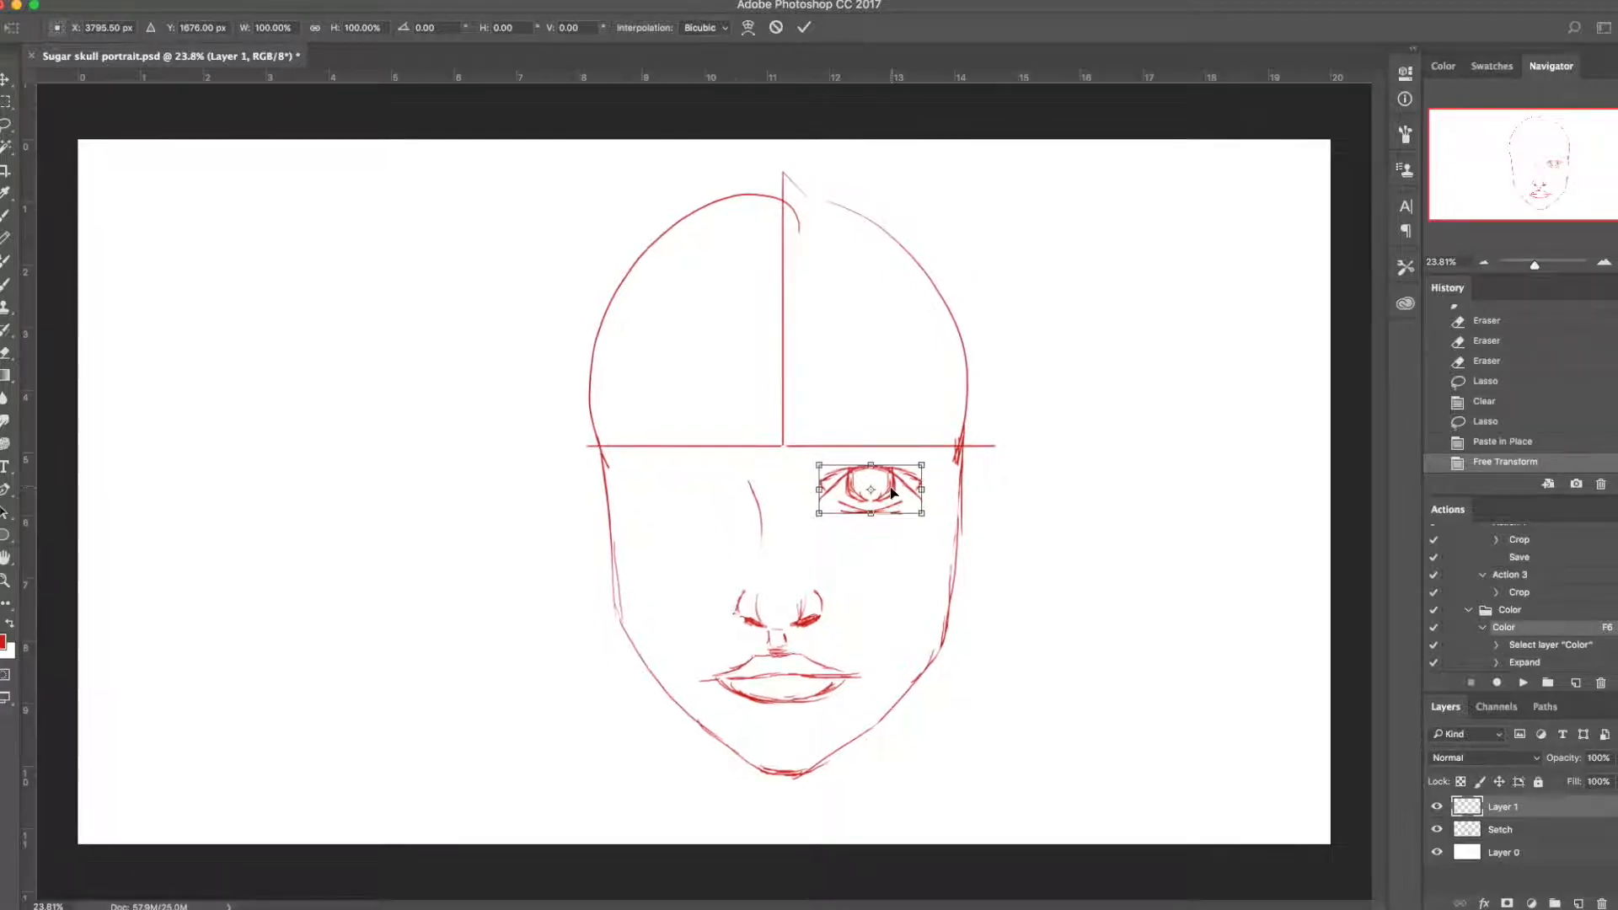
left_click_drag(895, 504, 723, 506)
key("Return")
key("ctrl+s")
Step: Sketch short eyelid crease strokes above the inner part of both eyes
key("b")
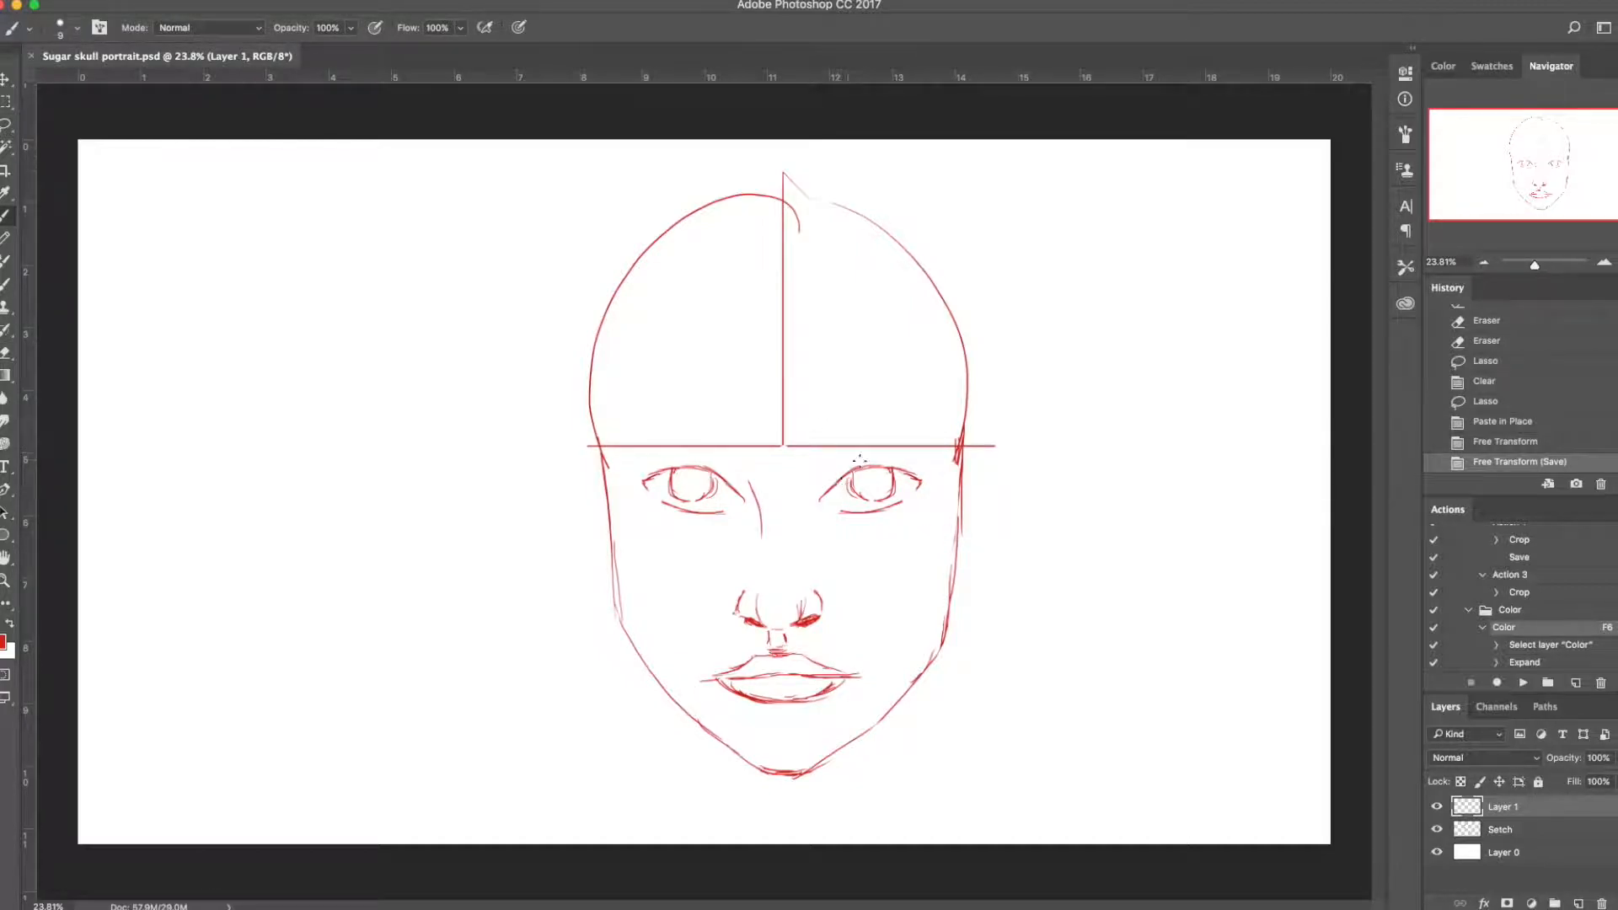
left_click_drag(834, 481, 874, 458)
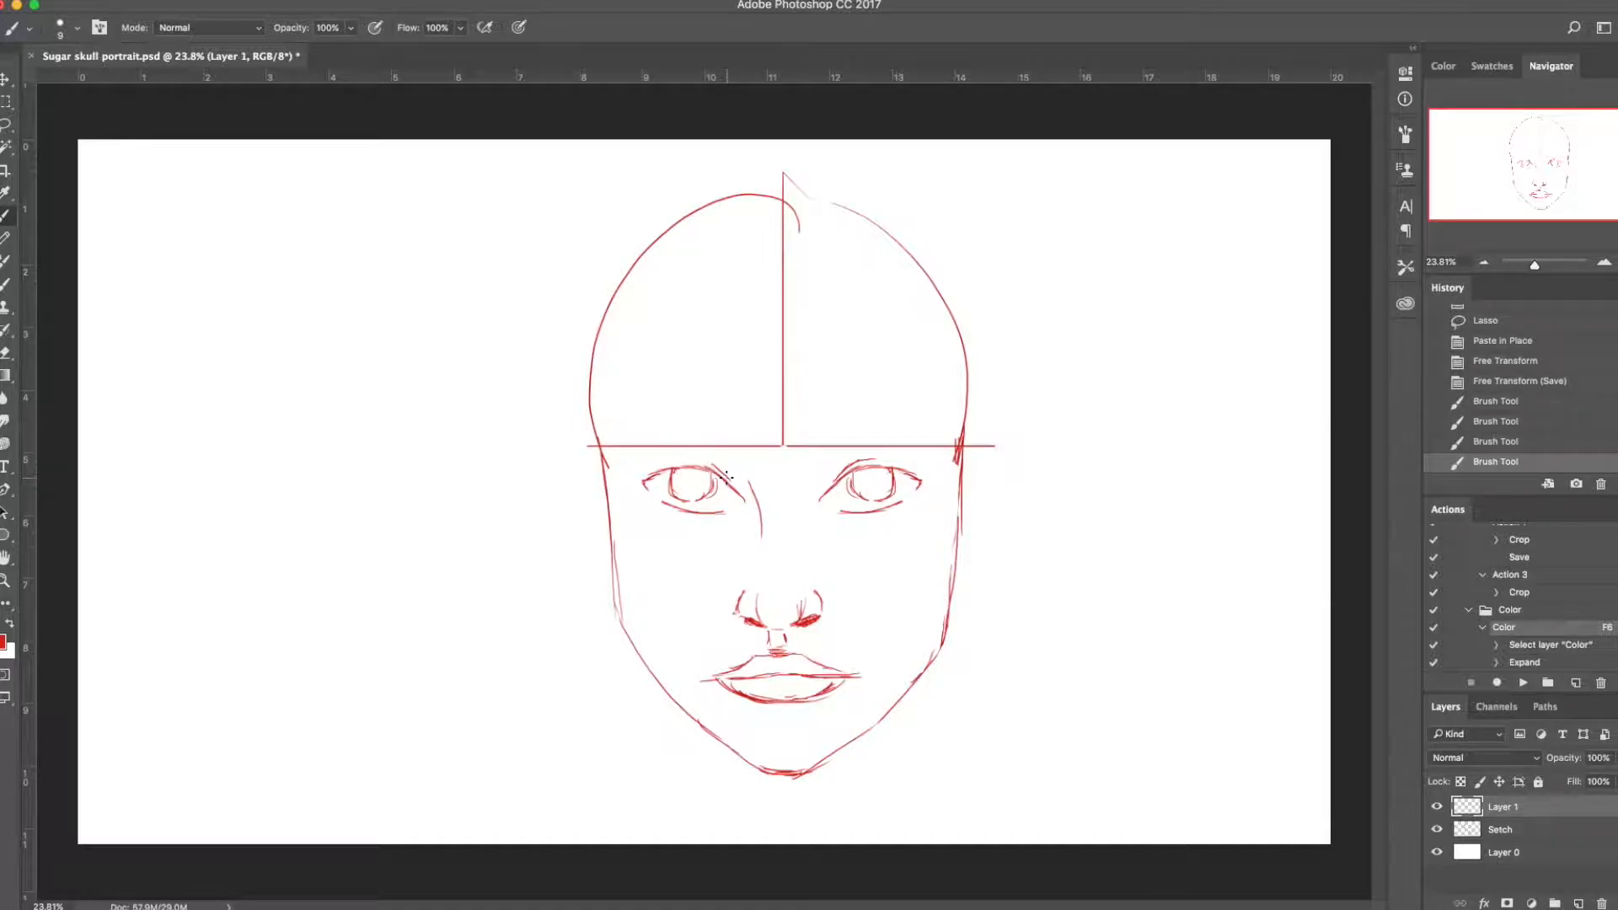
left_click_drag(716, 466, 730, 476)
left_click_drag(713, 466, 725, 471)
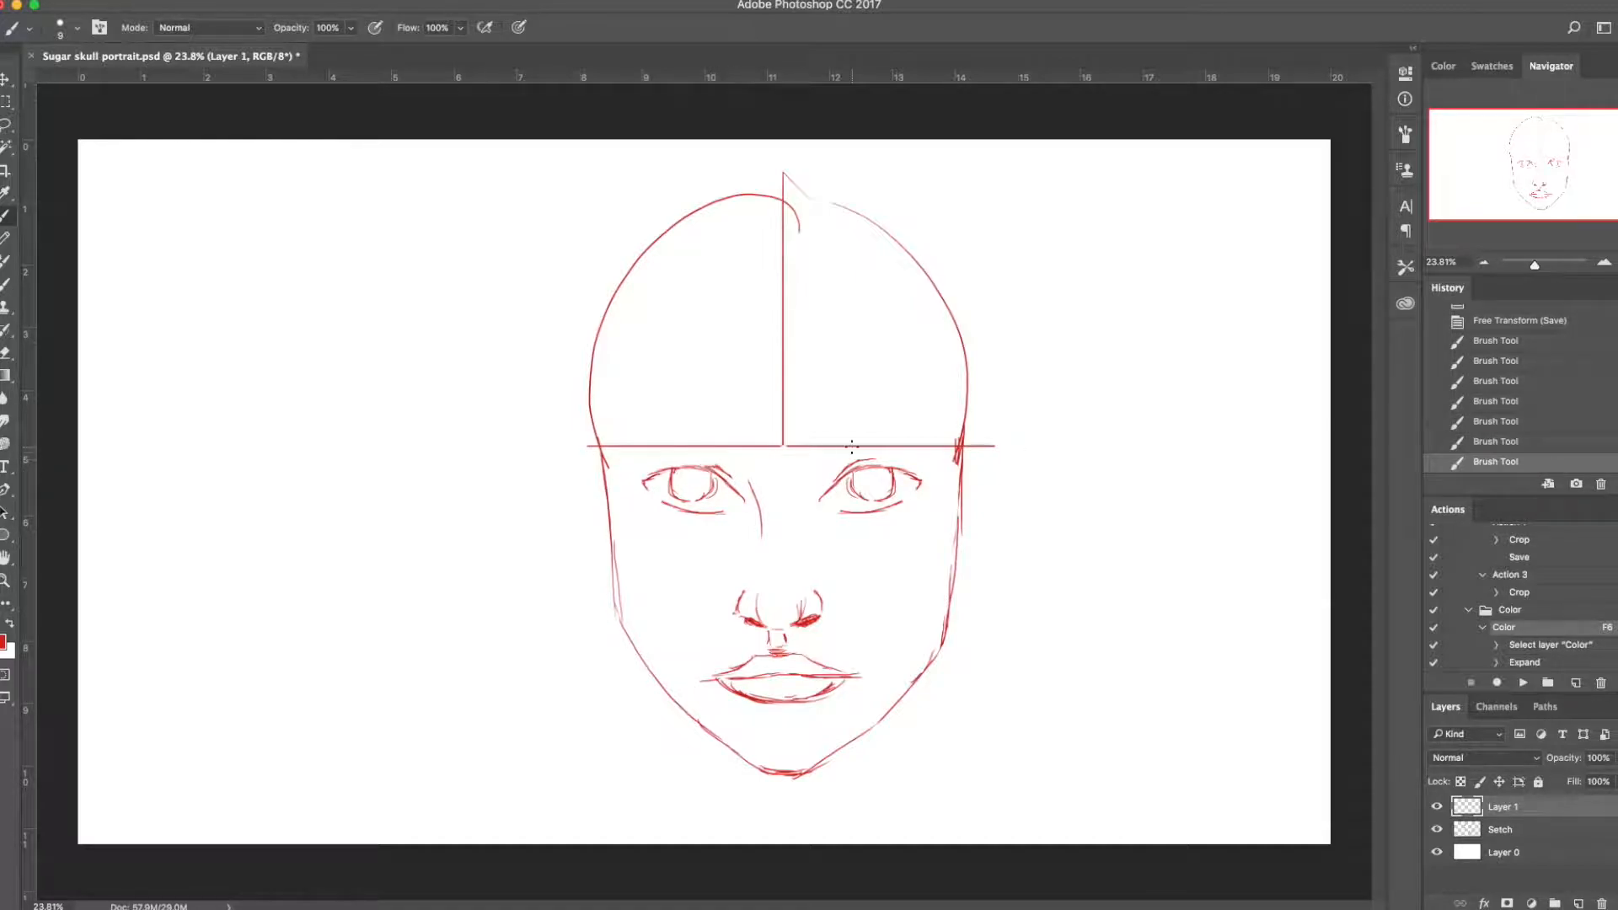
Step: Merge the copied eye layer down into the Setch layer and erase most of the horizontal and vertical construction lines on the forehead
key("e")
left_click_drag(857, 439, 840, 439)
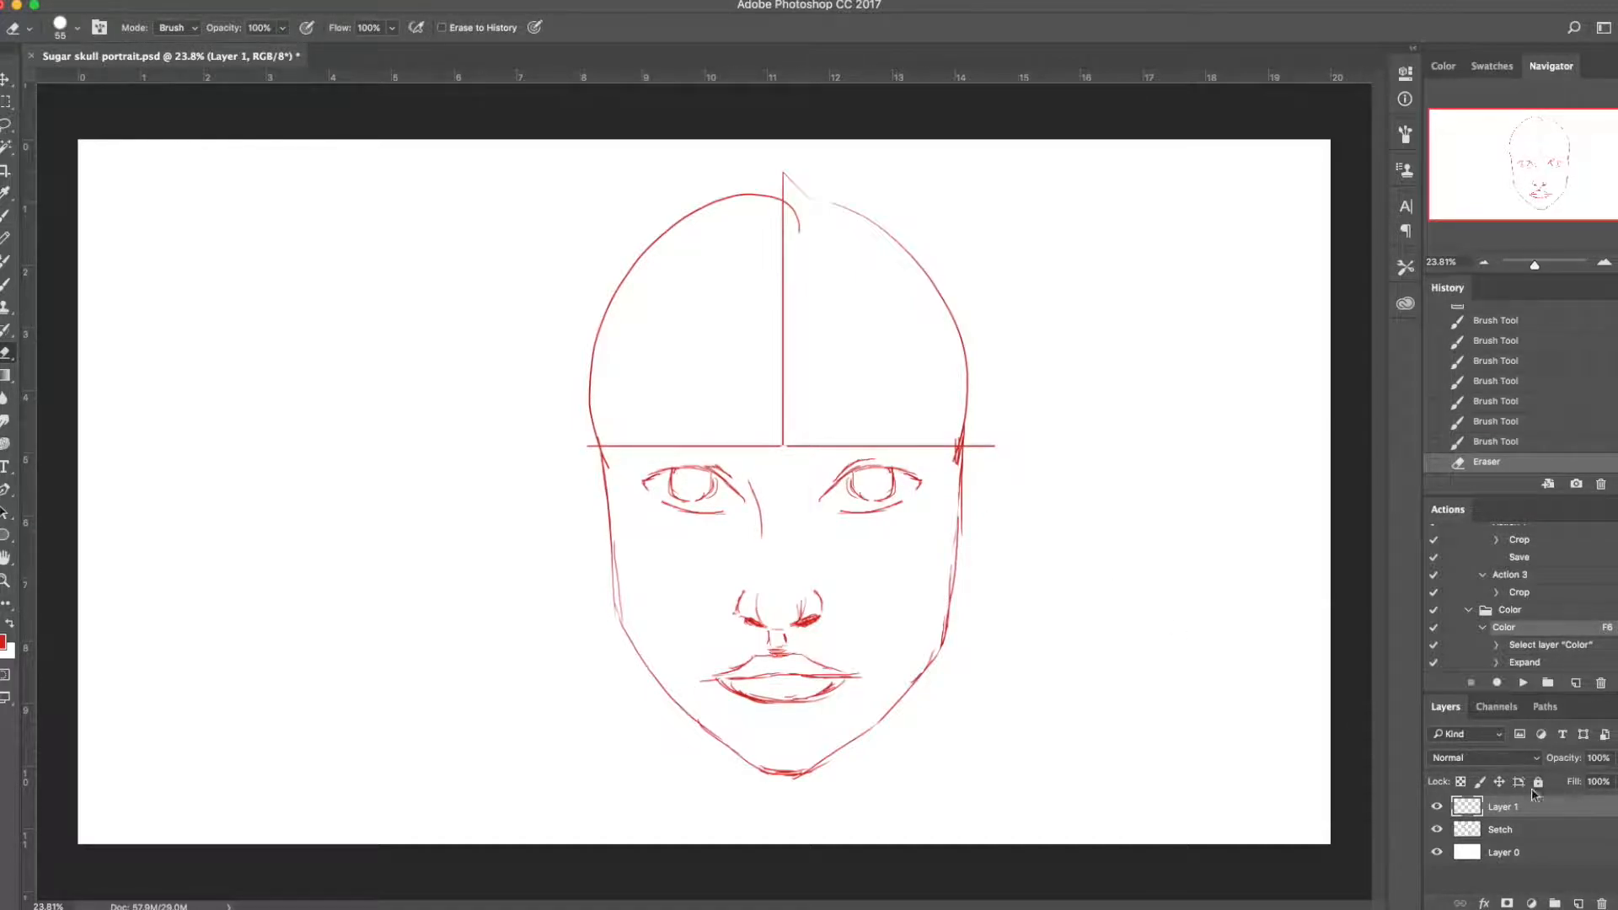
key("ctrl+e")
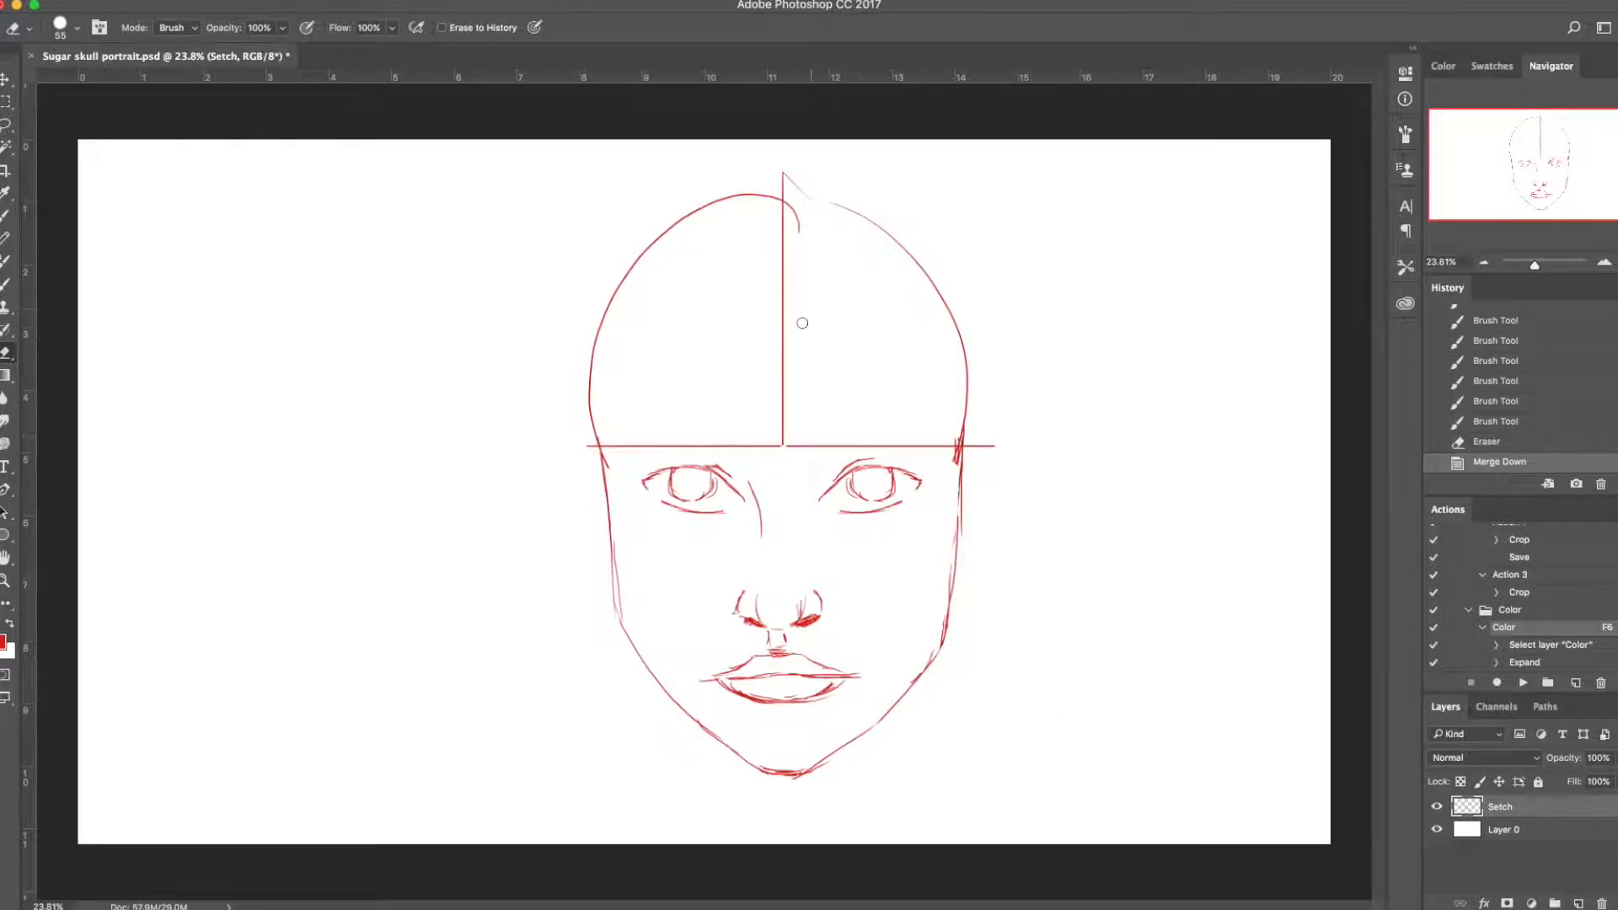
mouse_move(804, 451)
left_mouse_down()
mouse_move(634, 447)
mouse_move(943, 441)
left_mouse_up()
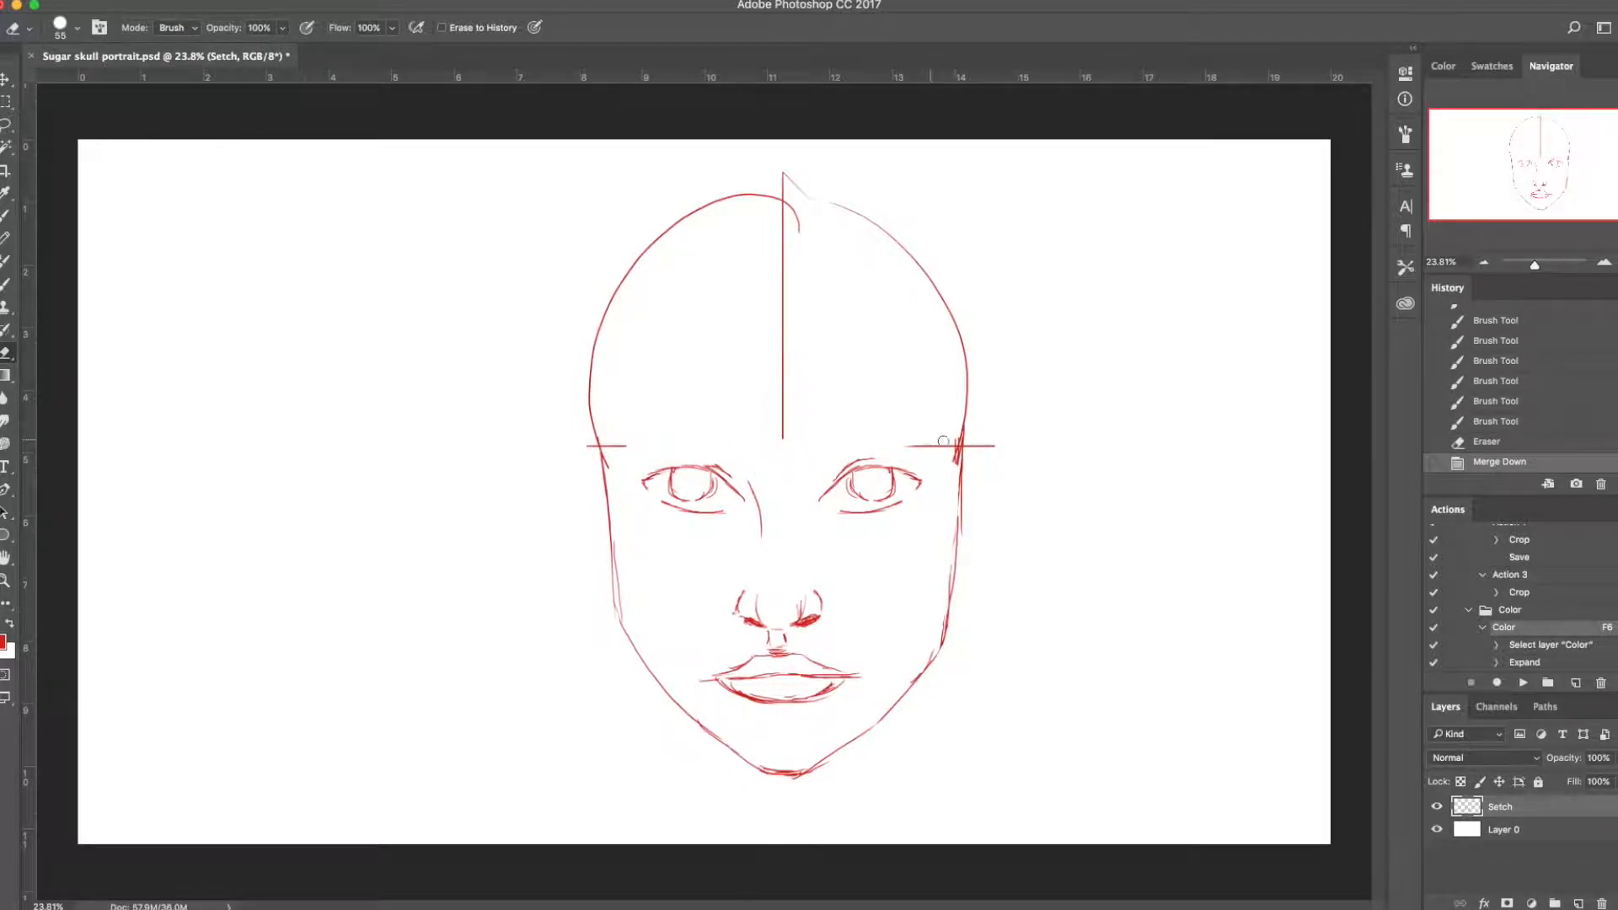
left_click_drag(775, 338, 794, 318)
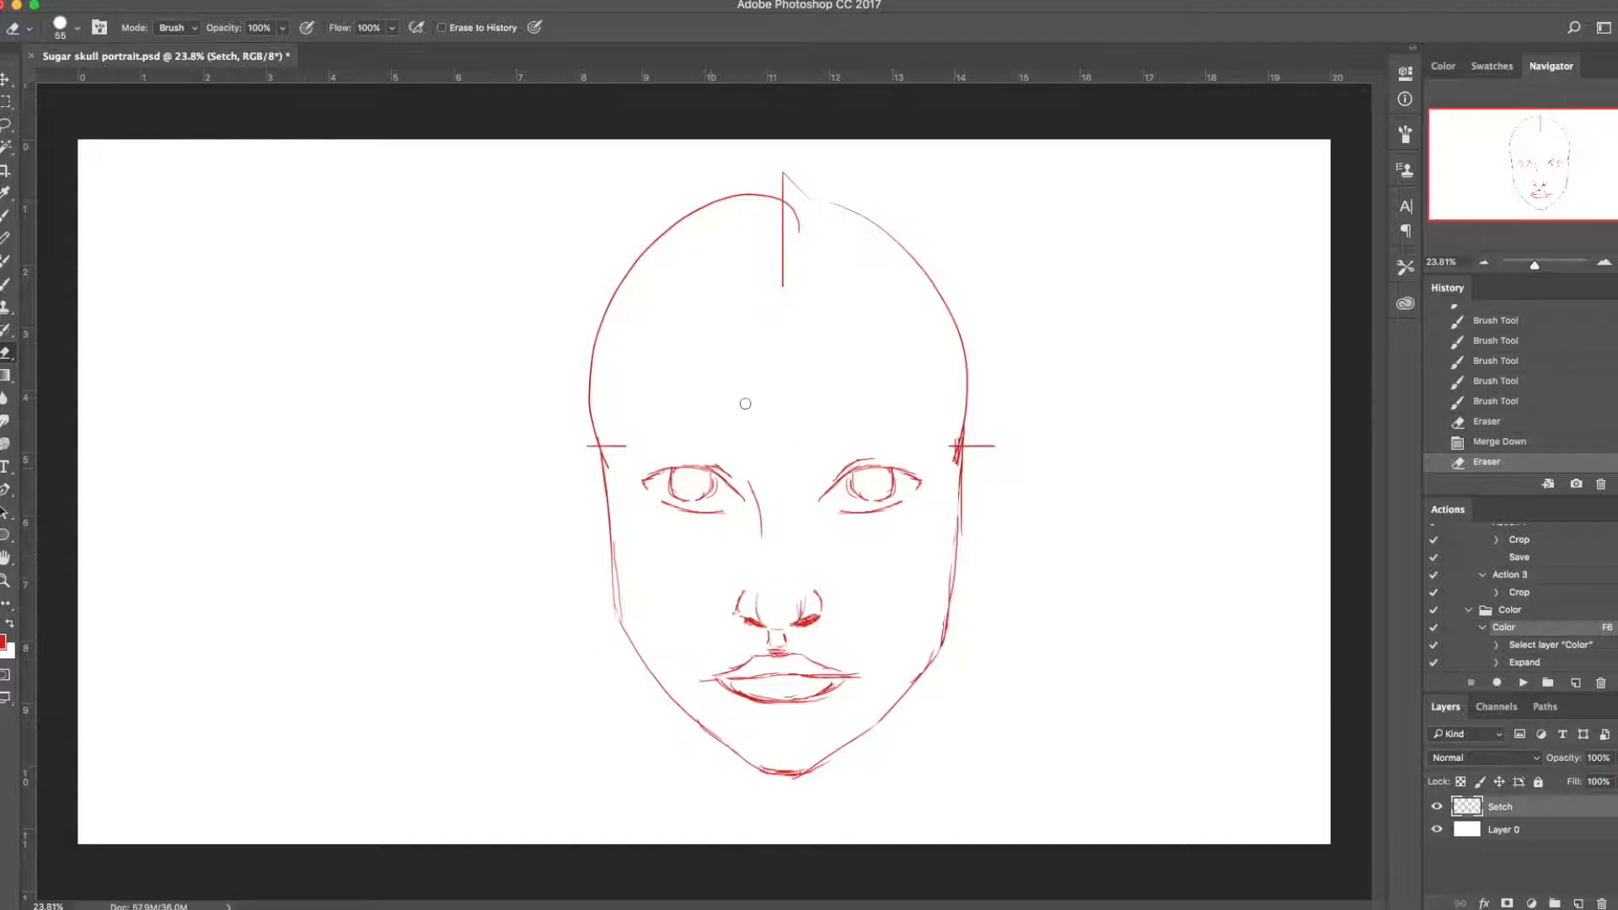
Step: Sketch long, slightly arched eyebrow outlines above both eyes and erase the guide line stub beside the left one
key("b")
mouse_move(814, 458)
left_mouse_down()
mouse_move(914, 449)
mouse_move(877, 439)
mouse_move(945, 446)
left_mouse_up()
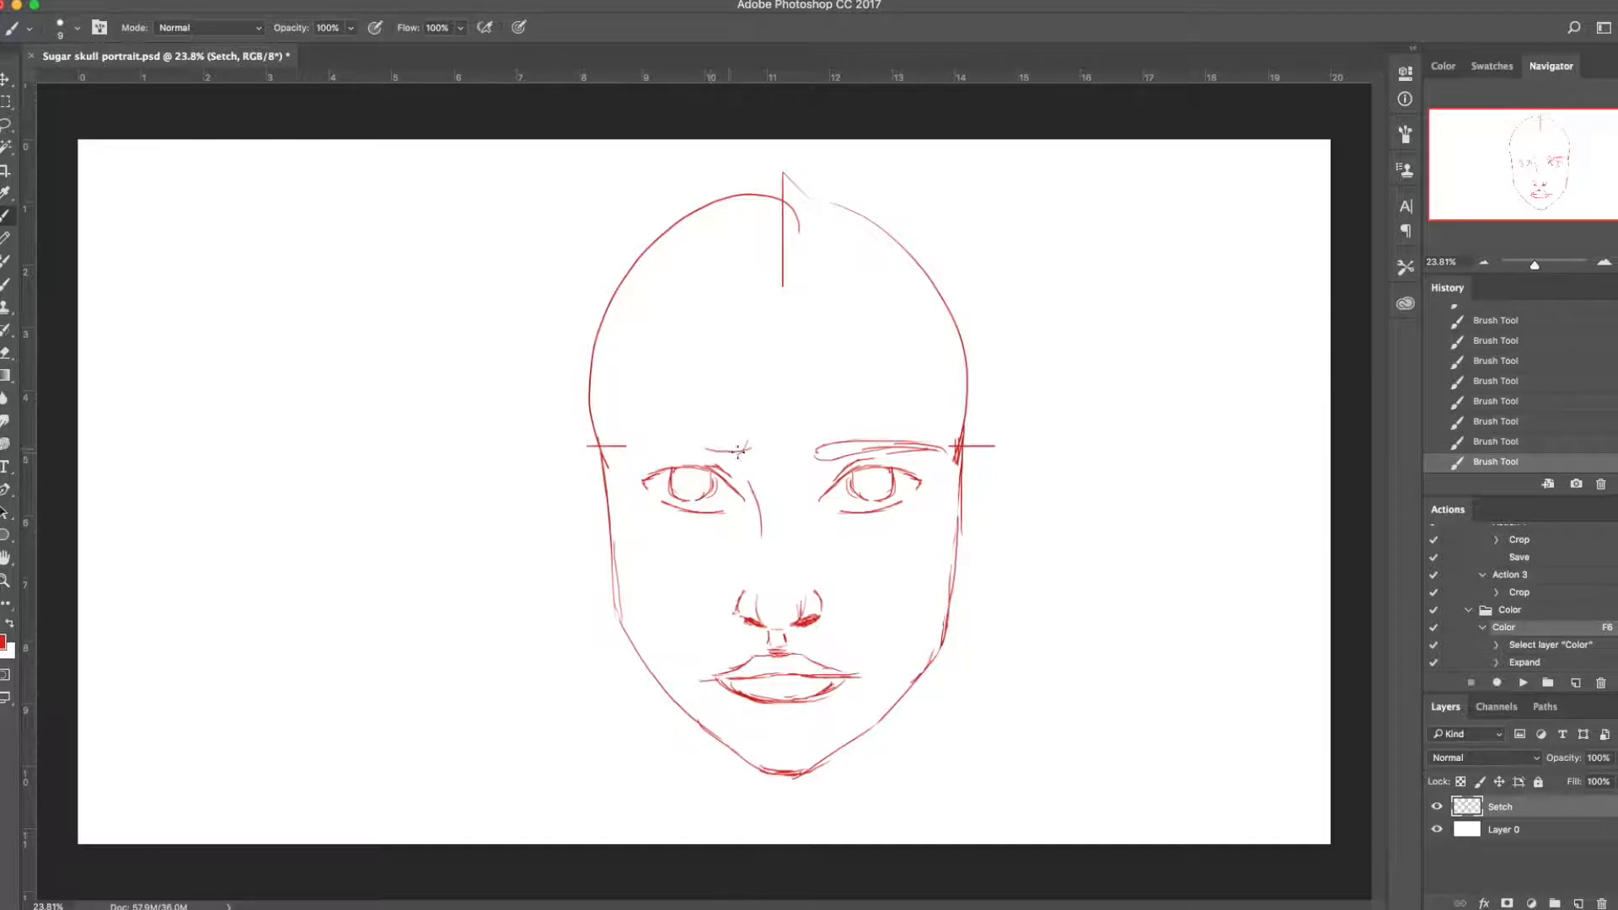
left_click_drag(750, 440, 616, 428)
key("e")
Step: Sketch an ear on each side of the head from brow level to above the nose base, and save the file
key("b")
mouse_move(952, 477)
left_mouse_down()
mouse_move(959, 460)
mouse_move(1003, 493)
mouse_move(976, 556)
left_mouse_up()
left_click_drag(981, 550, 955, 570)
mouse_move(583, 450)
left_mouse_down()
mouse_move(601, 468)
mouse_move(596, 566)
left_mouse_up()
key("super+z")
key("super+z")
left_click_drag(575, 497, 603, 575)
key("super+s")
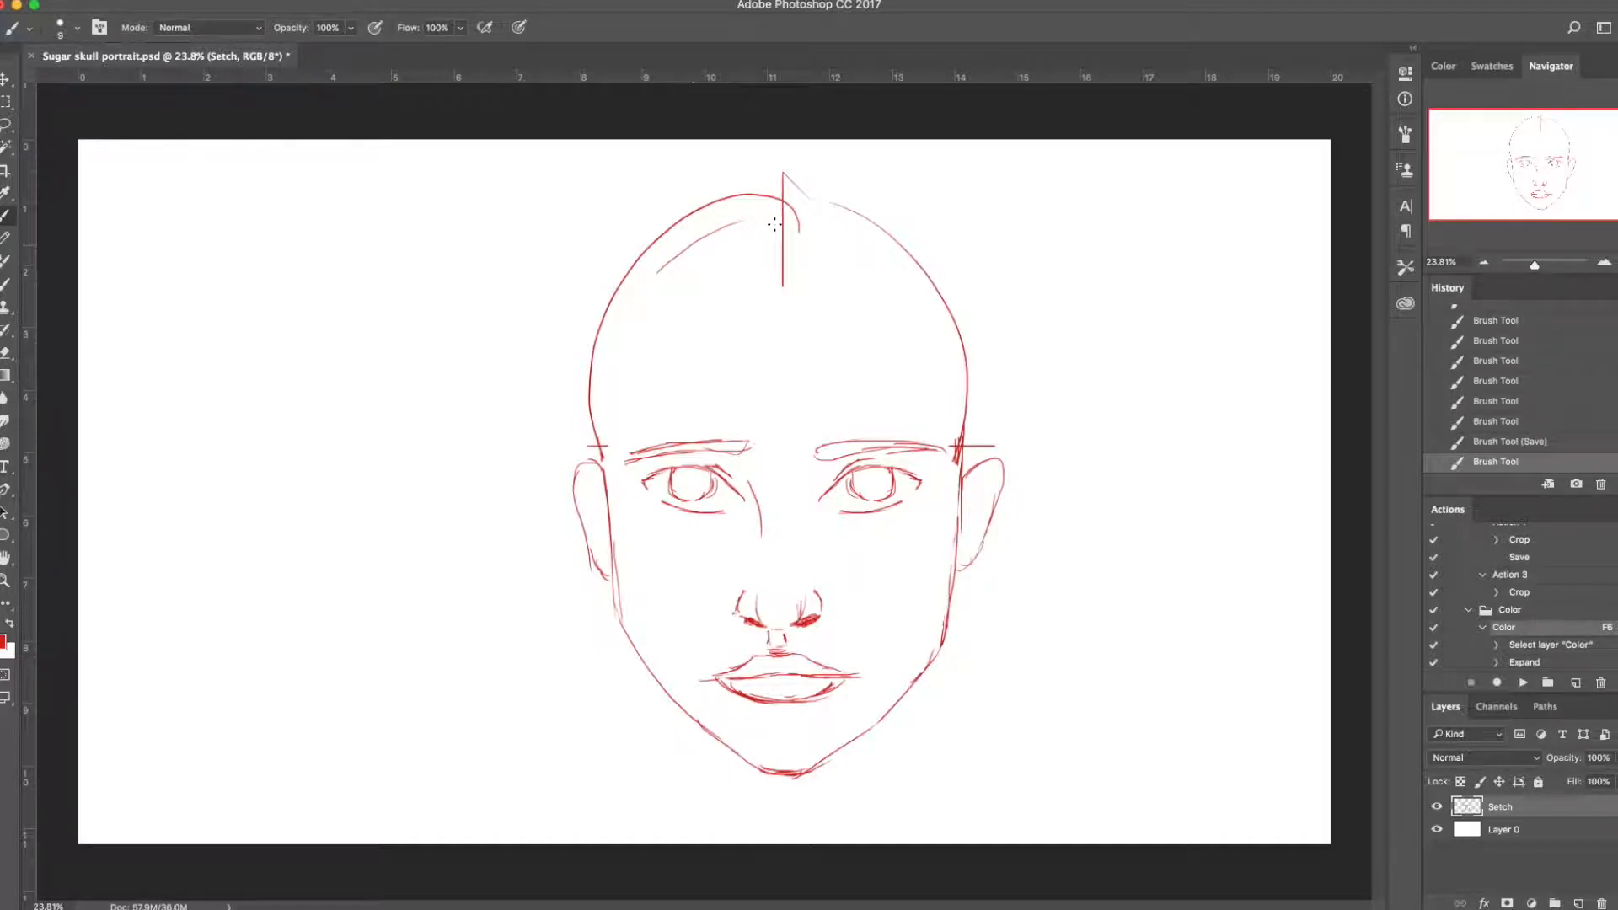
Step: Sketch the hairline across the top of the forehead with a few upswept strands at the parting
mouse_move(725, 253)
left_mouse_down()
mouse_move(795, 244)
mouse_move(869, 278)
mouse_move(900, 238)
left_mouse_up()
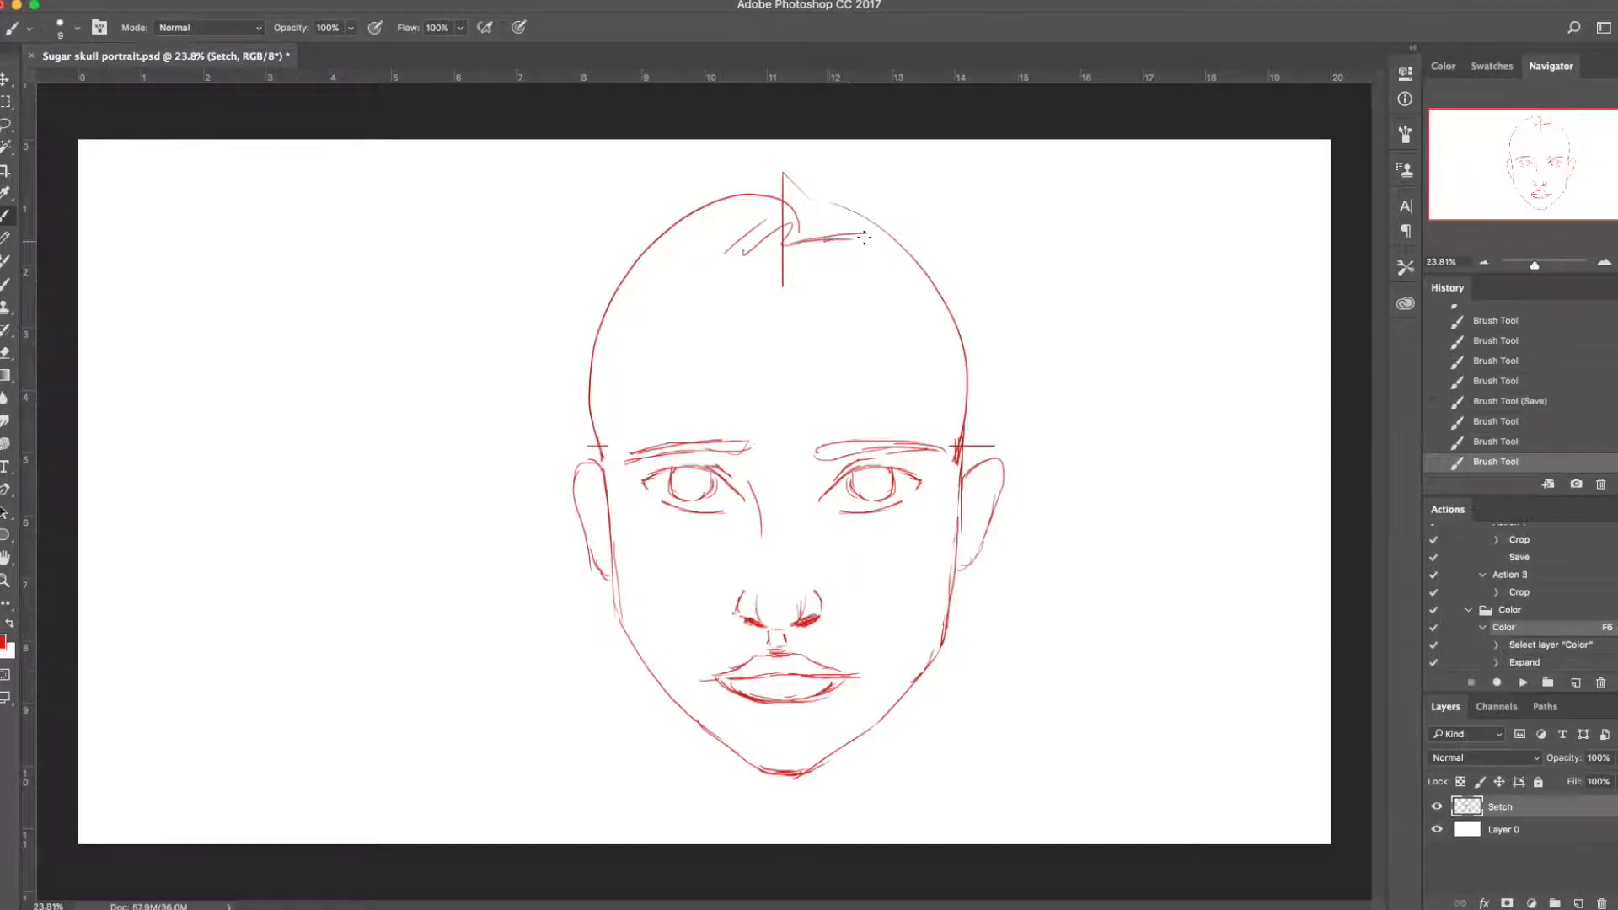
left_click_drag(781, 247, 872, 173)
key("super+z")
left_click_drag(859, 232, 896, 202)
Step: Sketch the hairline down the right temple to the ear, redoing strokes until the curve fits
left_click_drag(954, 355, 991, 458)
key("super+z")
left_click_drag(937, 291, 959, 487)
key("super+z")
left_click_drag(938, 297, 998, 499)
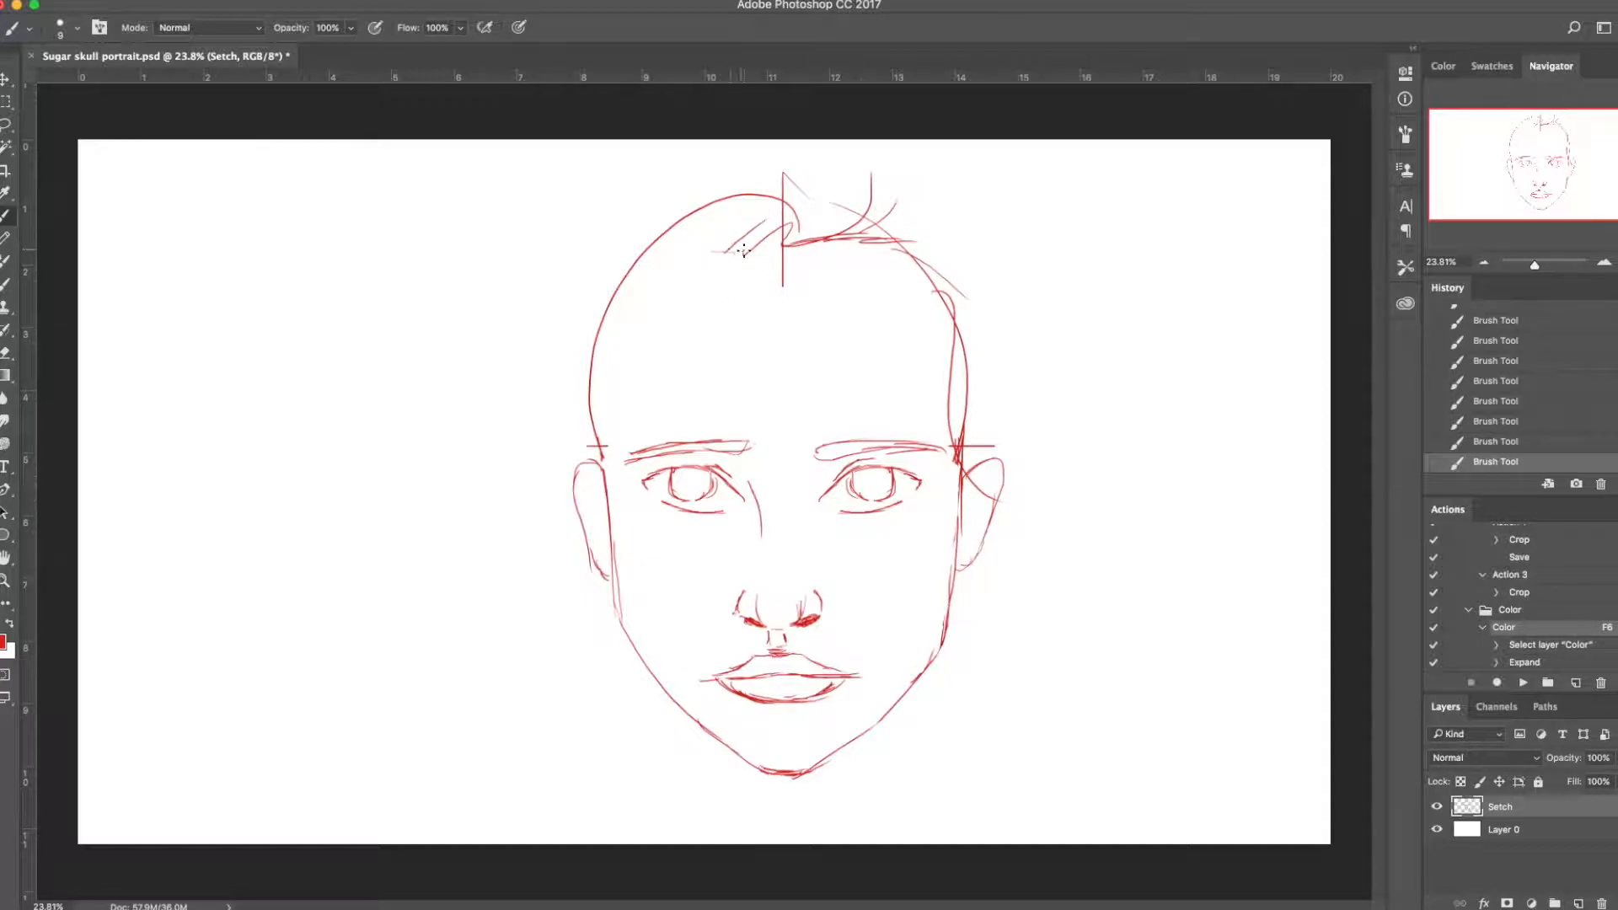
Step: Sketch the left hairline from the forehead past the ear and the wavy outer hair contour on the left side
mouse_move(680, 268)
left_mouse_down()
mouse_move(623, 410)
mouse_move(628, 509)
left_mouse_up()
left_click_drag(617, 432, 595, 553)
key("super+z")
left_click_drag(616, 442, 583, 524)
left_click_drag(614, 457, 569, 563)
mouse_move(556, 178)
left_mouse_down()
mouse_move(434, 606)
mouse_move(573, 765)
left_mouse_up()
left_click_drag(467, 653, 394, 821)
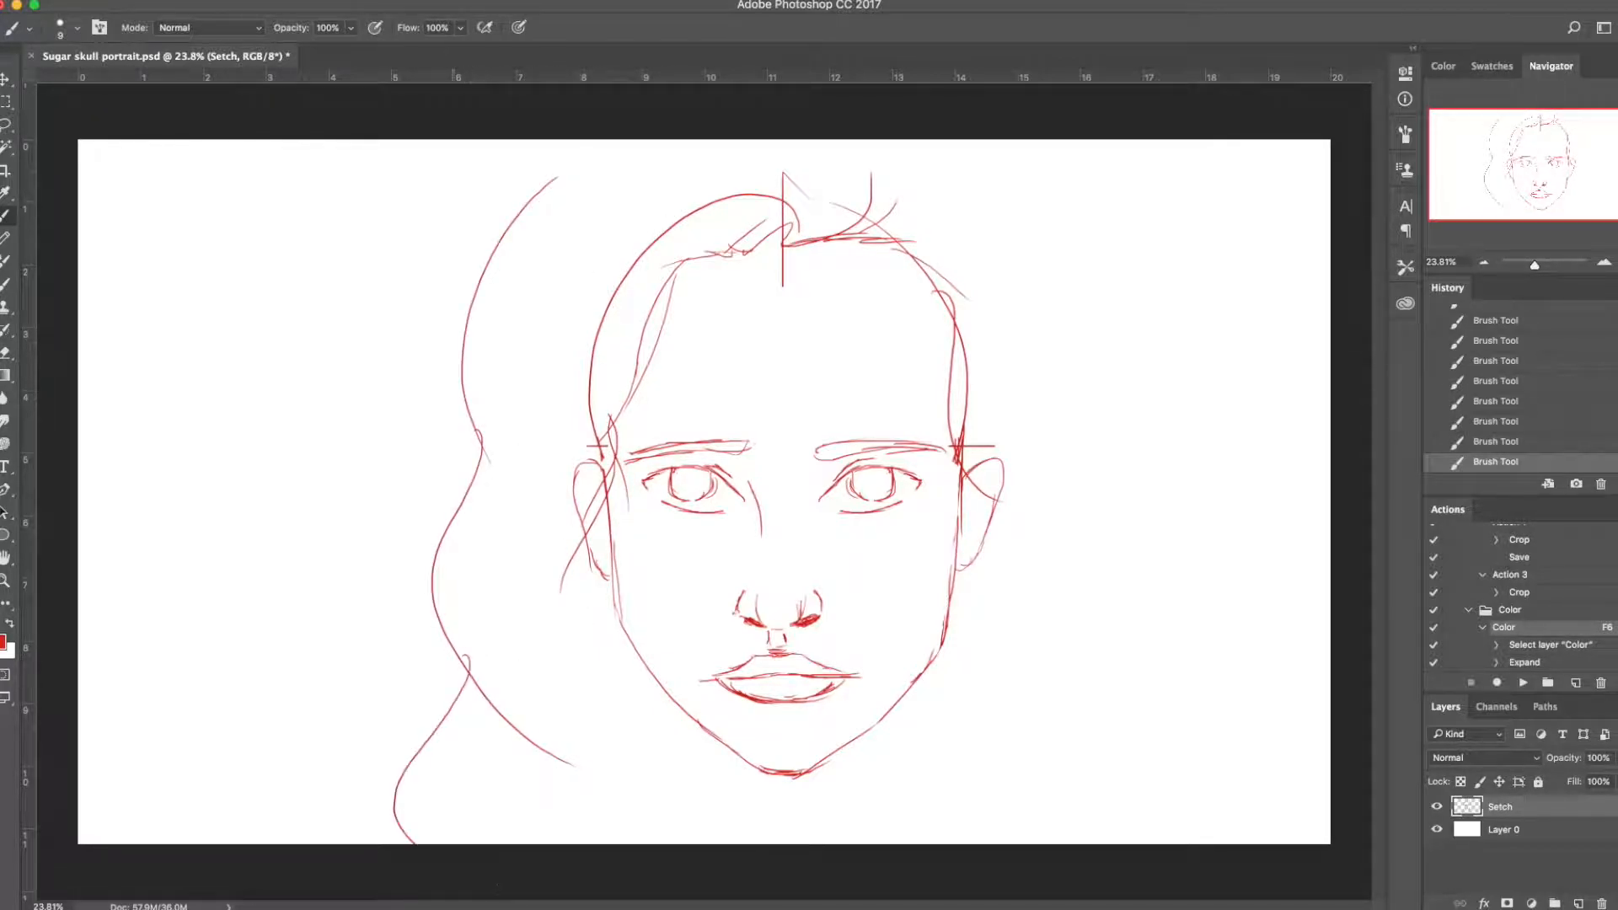
Step: Sketch both sides of the neck curving out into the shoulders, and save the file
left_click_drag(693, 721, 683, 788)
key("super+z")
left_click_drag(632, 830, 602, 840)
key("e")
left_click_drag(696, 731, 678, 811)
key("b")
left_click_drag(690, 720, 681, 796)
mouse_move(688, 768)
left_mouse_down()
mouse_move(670, 806)
mouse_move(609, 838)
left_mouse_up()
key("e")
key("b")
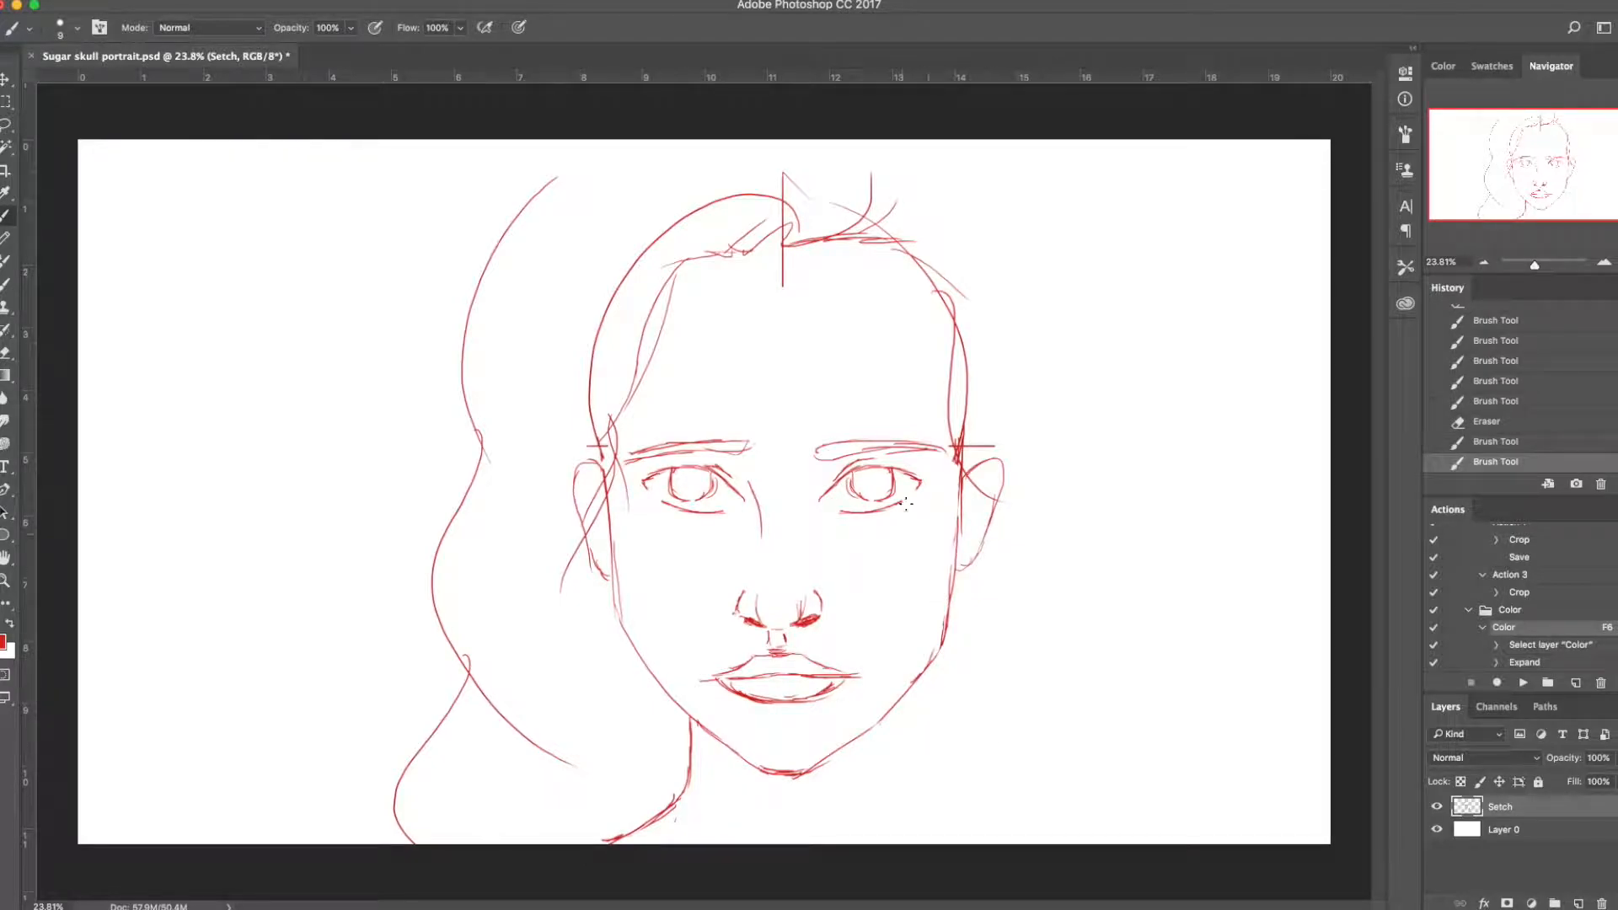
mouse_move(896, 710)
left_mouse_down()
mouse_move(895, 763)
mouse_move(925, 802)
mouse_move(915, 788)
mouse_move(1024, 816)
left_mouse_up()
key("ctrl+s")
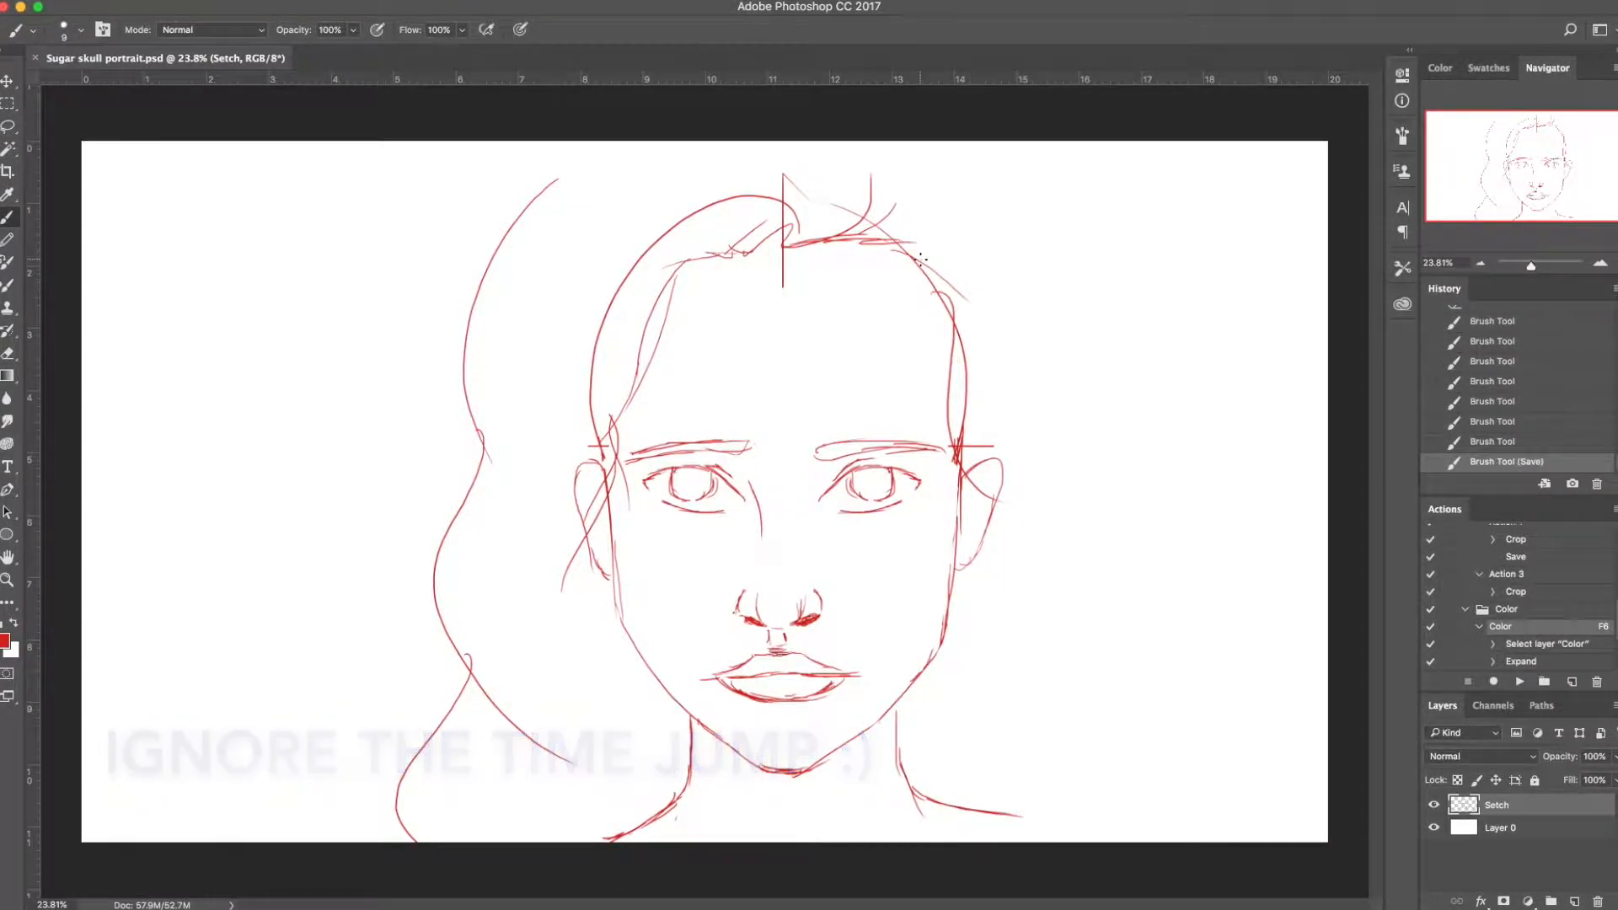
Step: Sketch a strand from the right temple and the upper waves of the outer hair contour on the right side
left_click_drag(917, 257, 1038, 392)
mouse_move(1011, 132)
left_mouse_down()
mouse_move(1092, 271)
mouse_move(1106, 367)
left_mouse_up()
key("super+z")
key("super+z")
mouse_move(1017, 166)
left_mouse_down()
mouse_move(1089, 384)
mouse_move(1054, 625)
left_mouse_up()
Step: Sketch the lower hair waves down to the right shoulder and extend both shoulder lines outward
left_click_drag(1093, 553, 1194, 791)
key("super+z")
left_click_drag(1095, 590, 1218, 841)
key("super+z")
mouse_move(1095, 550)
left_mouse_down()
mouse_move(1160, 758)
mouse_move(1106, 808)
left_mouse_up()
left_click_drag(1160, 732, 1250, 840)
left_click_drag(993, 809, 1102, 826)
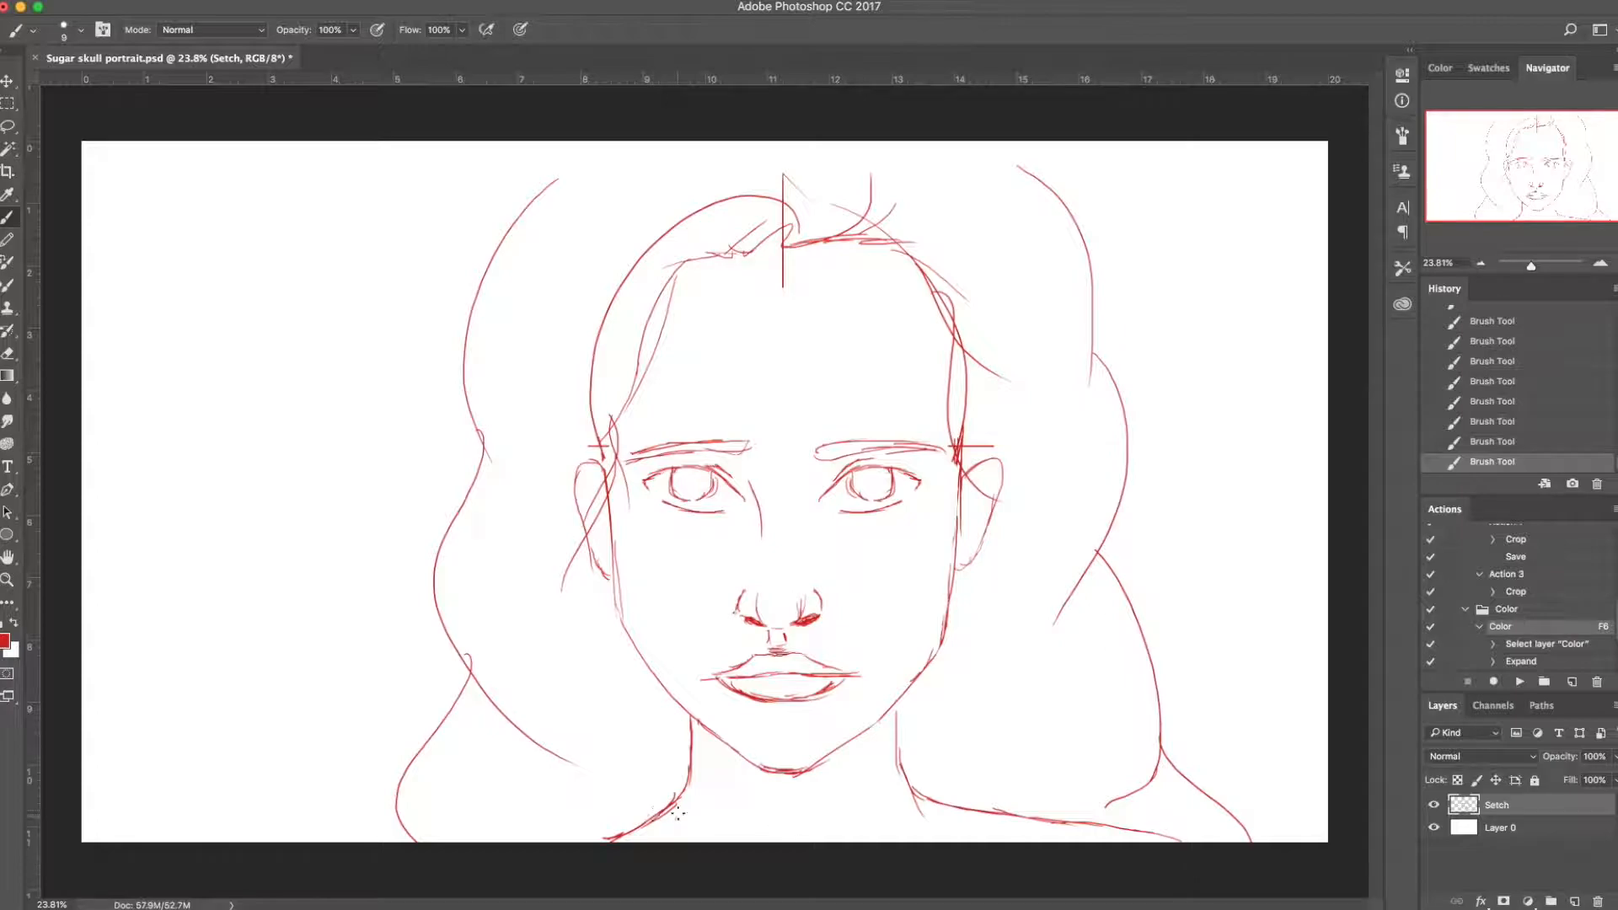
left_click_drag(662, 812, 522, 842)
Step: Scale the whole sketch down slightly with Free Transform and save the file
key("super+r")
key("super+t")
left_click_drag(387, 839, 402, 794)
left_click_drag(683, 766, 664, 757)
key("Return")
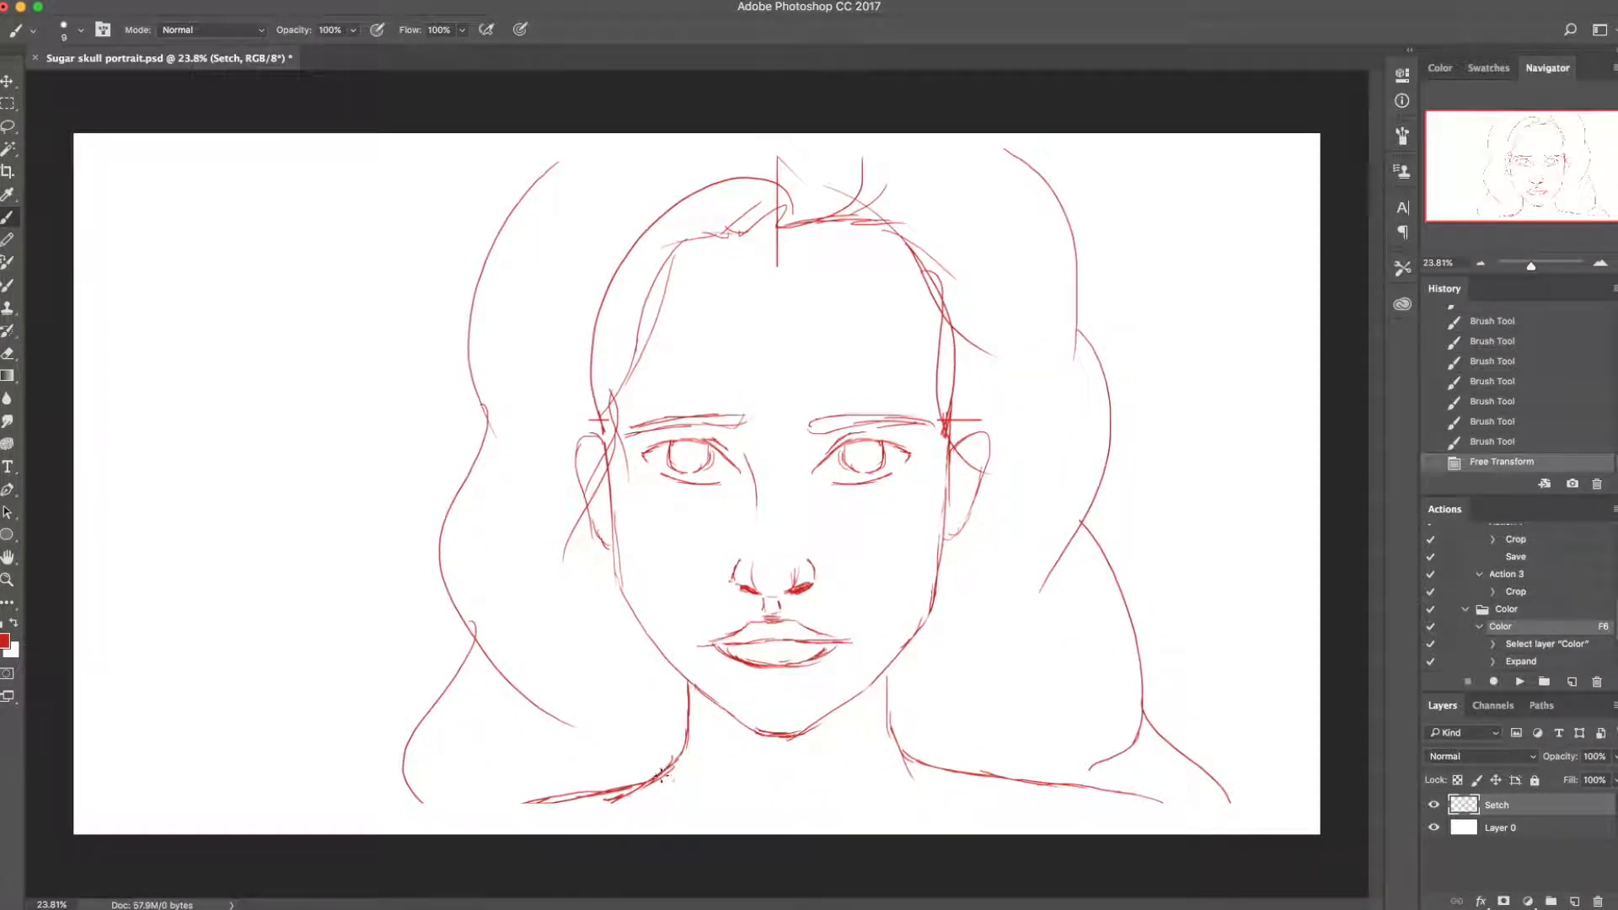
left_click_drag(695, 763, 693, 766)
key("super+s")
Step: Erase the outer part of the left shoulder line and redraw it sloping down to the canvas bottom edge
key("e")
left_click_drag(641, 778, 523, 800)
key("b")
left_click_drag(673, 764, 581, 811)
left_click_drag(615, 800, 493, 835)
Step: Erase and redraw the right shoulder line so it slopes down to the canvas bottom edge, and save the file
key("e")
mouse_move(927, 765)
left_mouse_down()
mouse_move(1074, 795)
mouse_move(906, 766)
mouse_move(1161, 811)
left_mouse_up()
key("b")
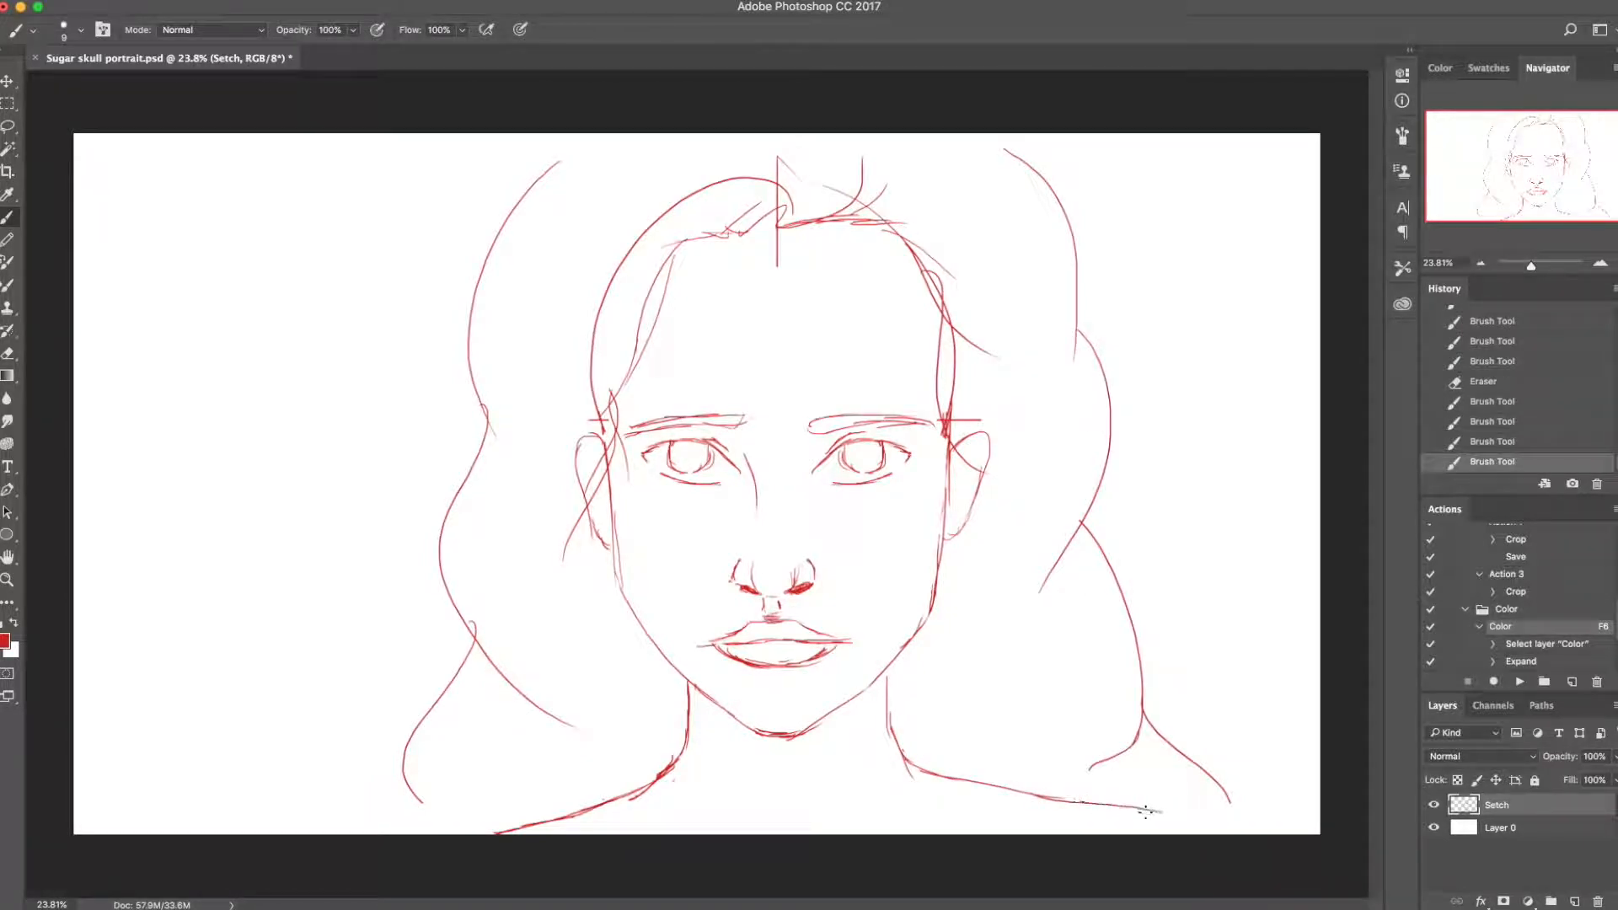
left_click_drag(1059, 801, 1172, 832)
key("super+z")
key("e")
key("b")
key("super+s")
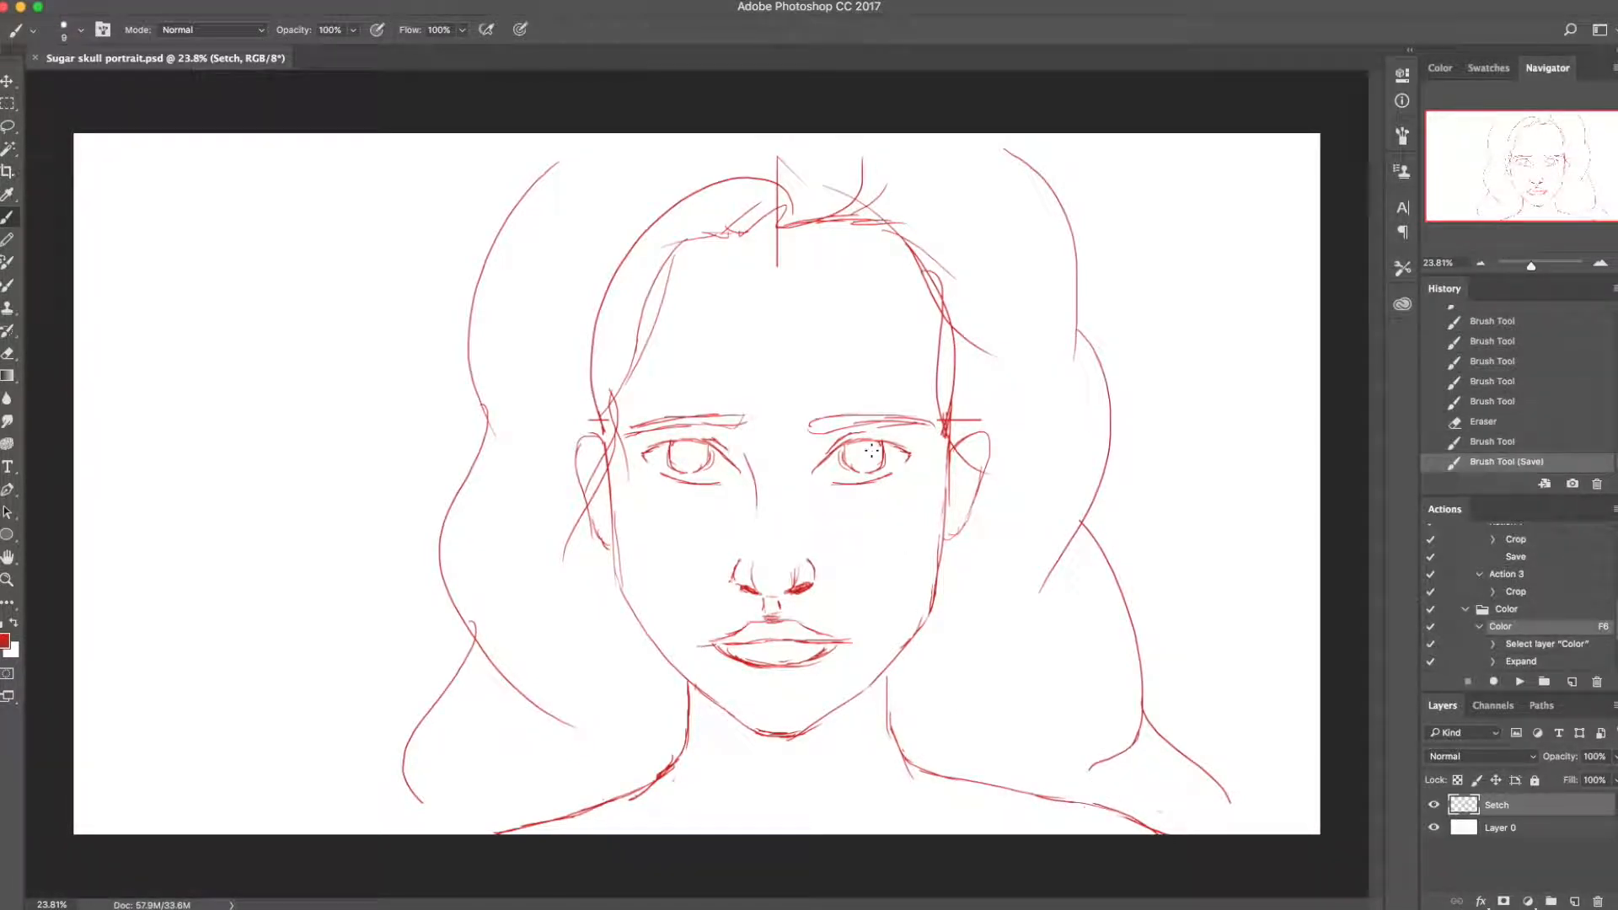
Step: Erase the leftover vertical guide and the skull outline outside the hairline, and touch up the hairline strokes
key("e")
left_click_drag(778, 278, 778, 244)
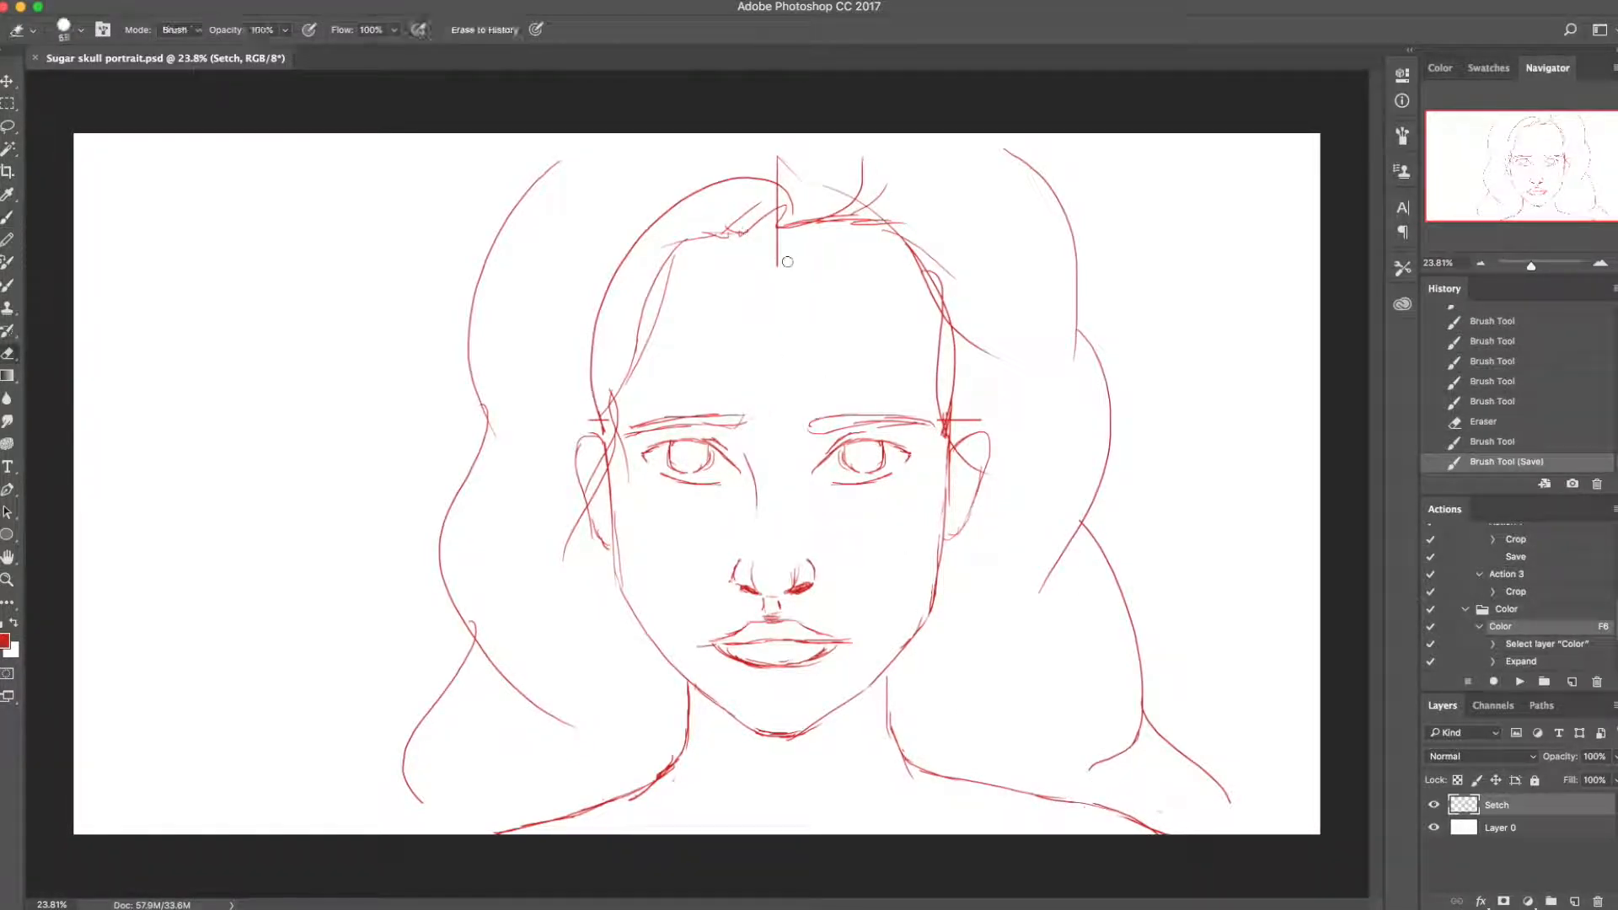
mouse_move(742, 178)
left_mouse_down()
mouse_move(641, 232)
mouse_move(607, 341)
mouse_move(659, 220)
mouse_move(814, 172)
left_mouse_up()
mouse_move(857, 202)
left_mouse_down()
mouse_move(896, 204)
mouse_move(831, 189)
mouse_move(855, 217)
mouse_move(900, 185)
mouse_move(929, 221)
mouse_move(956, 354)
left_mouse_up()
key("b")
Step: Erase the upper parts of both ears where the hair covers them, and save the file
key("e")
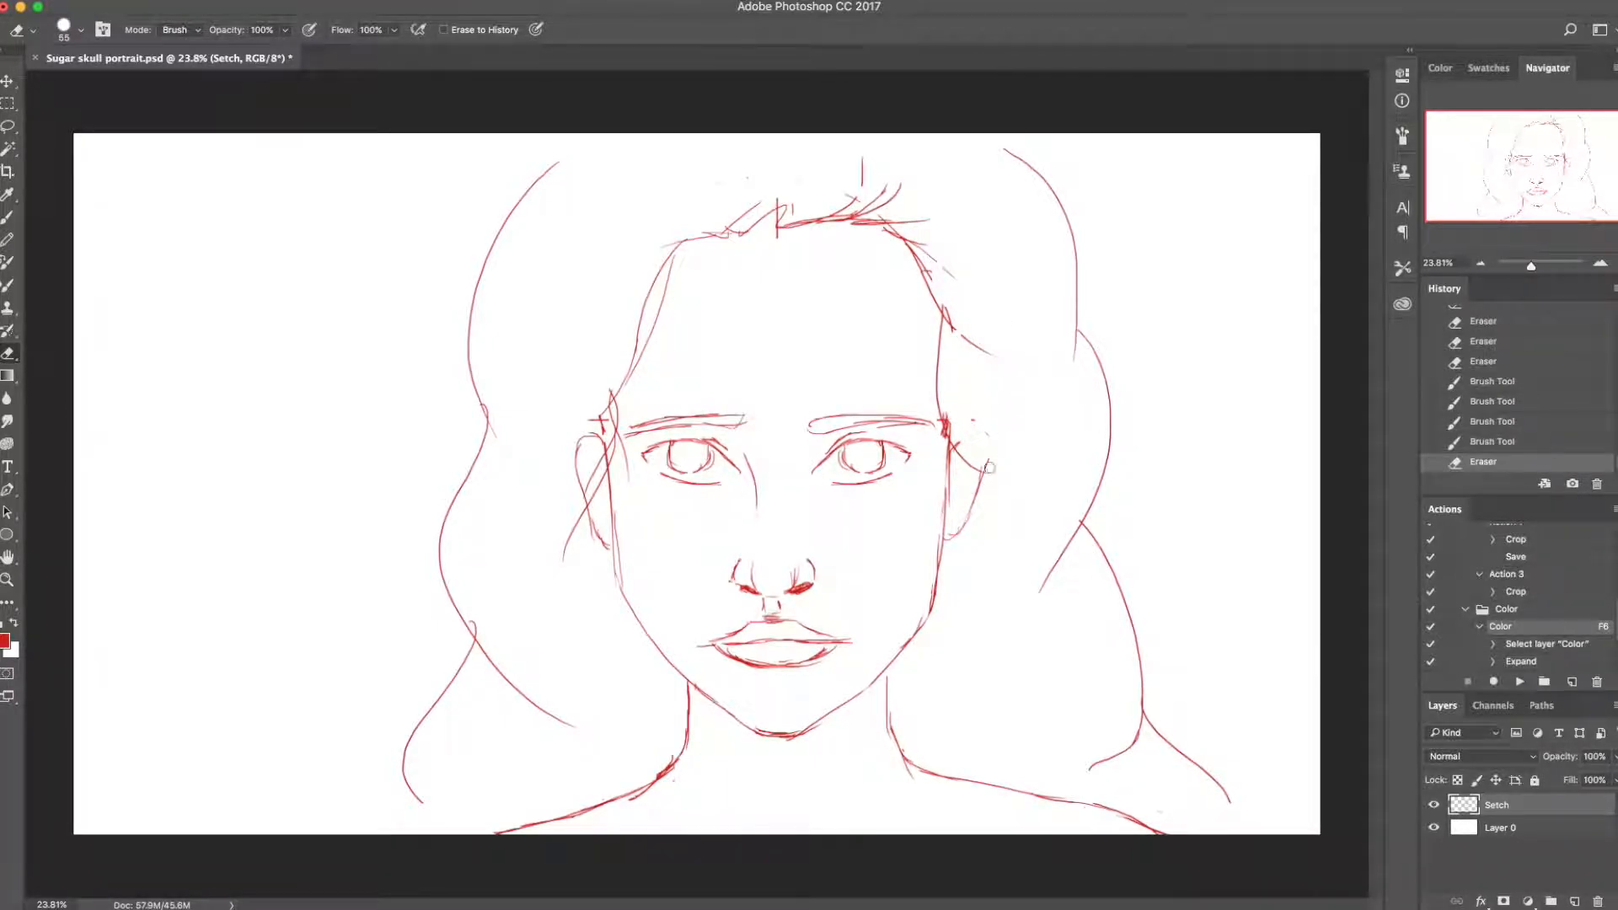
left_click(994, 455)
left_click(589, 466)
key("ctrl+s")
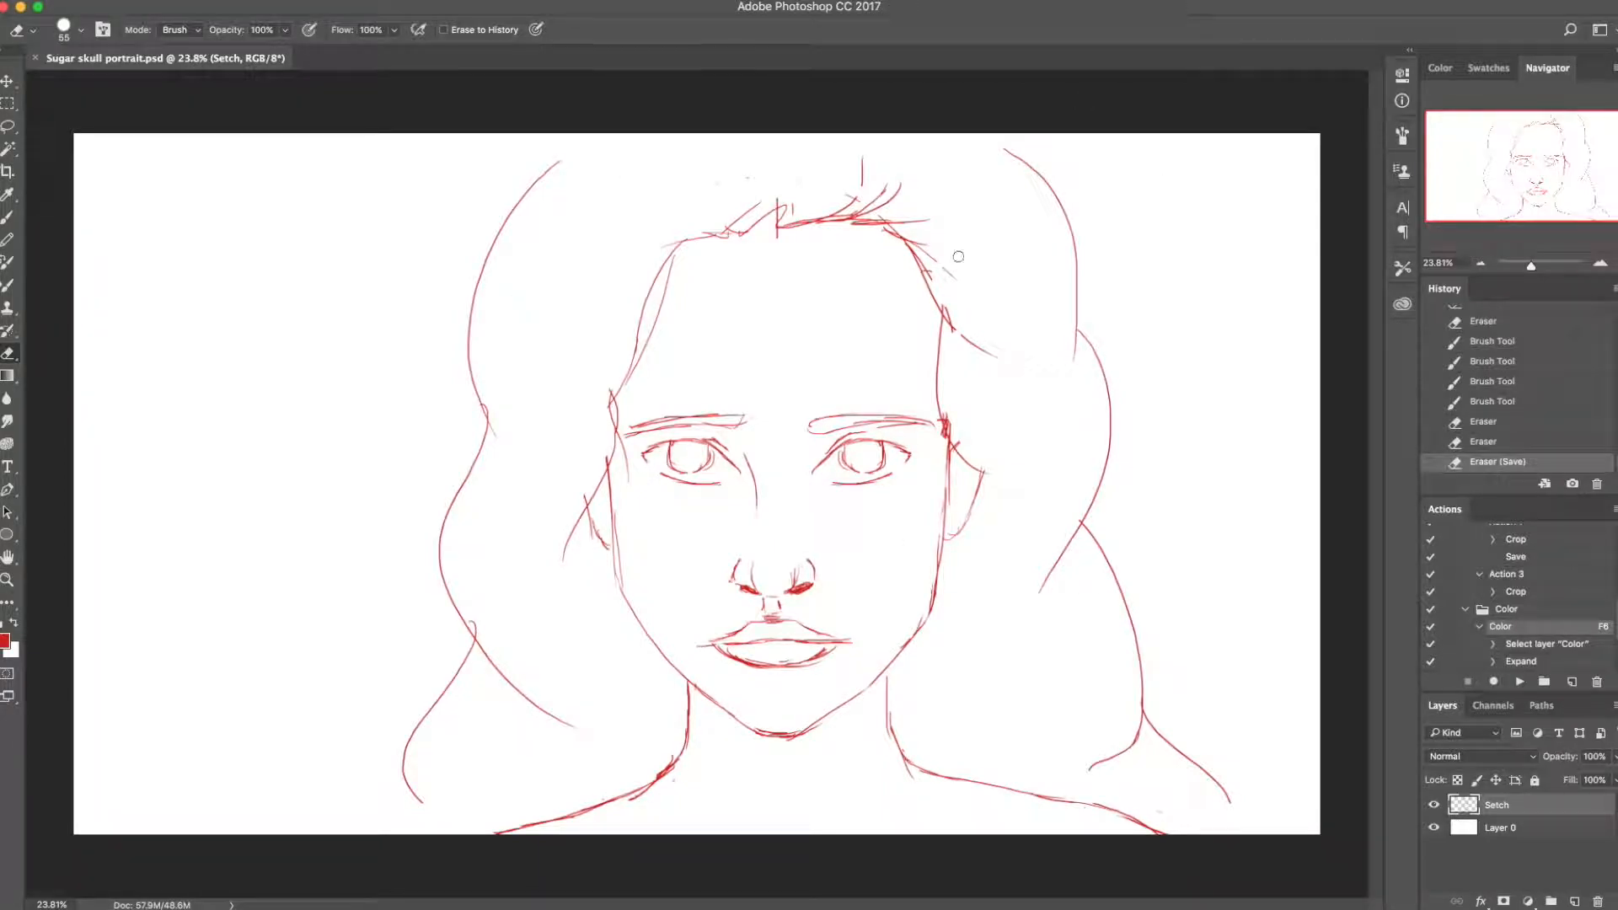
Step: Lasso the brows, eyes, nose and mouth together, move them slightly upward with Free Transform and deselect
key("b")
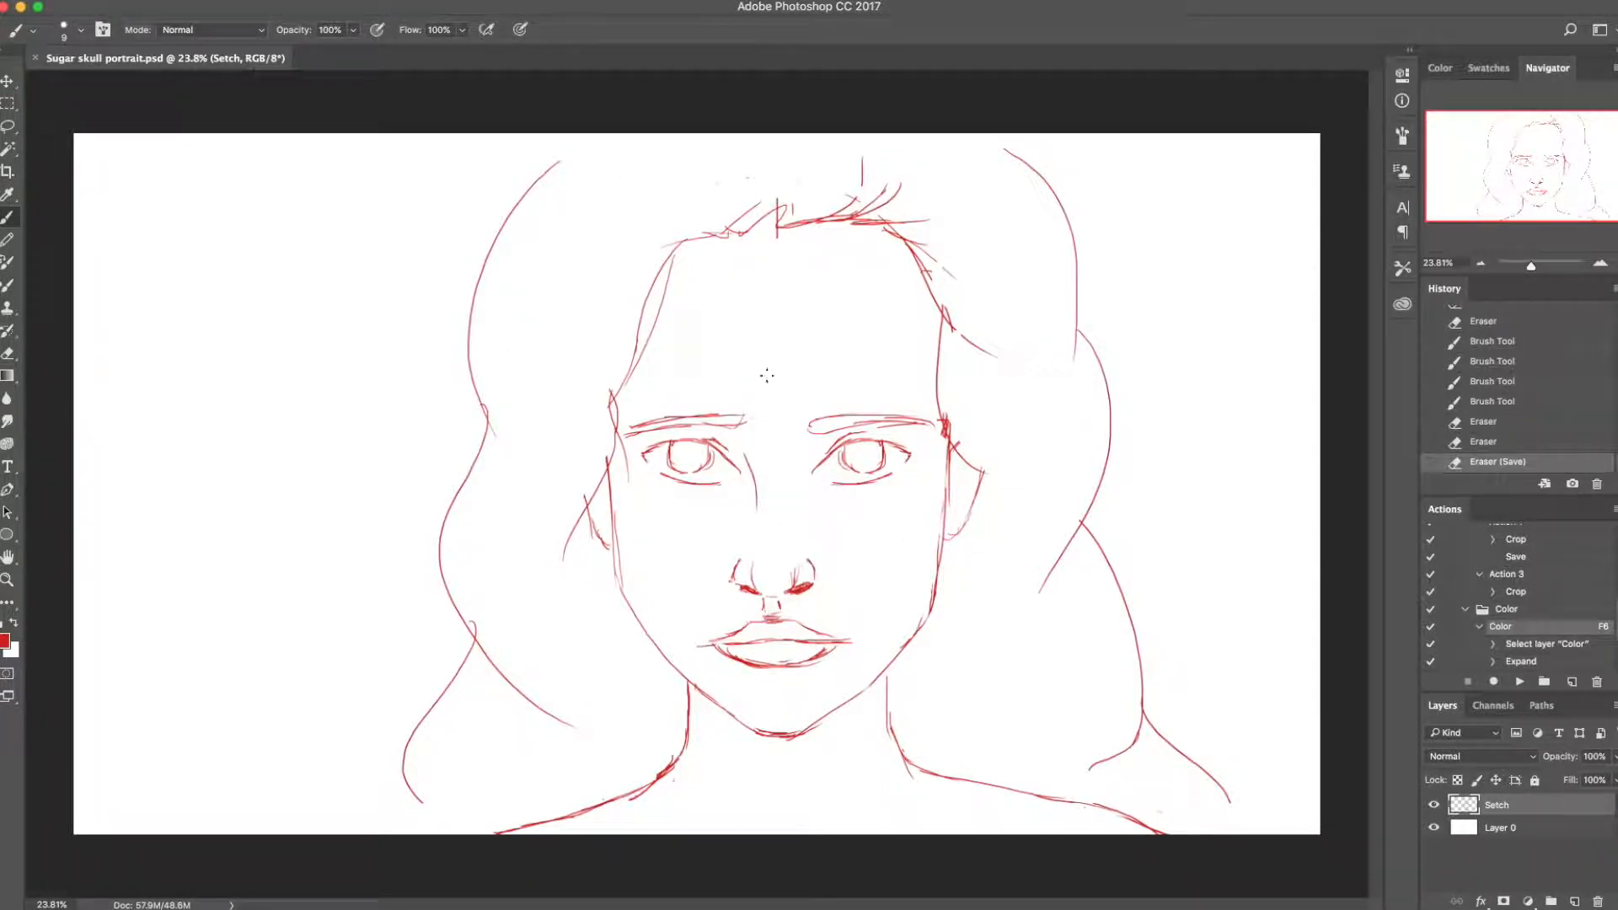
key("l")
mouse_move(670, 582)
left_mouse_down()
mouse_move(704, 664)
mouse_move(771, 694)
mouse_move(826, 654)
mouse_move(823, 673)
mouse_move(879, 604)
mouse_move(920, 495)
left_mouse_up()
mouse_move(935, 430)
left_mouse_down()
mouse_move(755, 401)
mouse_move(634, 428)
mouse_move(660, 541)
mouse_move(744, 680)
mouse_move(860, 650)
mouse_move(855, 572)
left_mouse_up()
key("ctrl+t")
key("Return")
key("ctrl+d")
key("b")
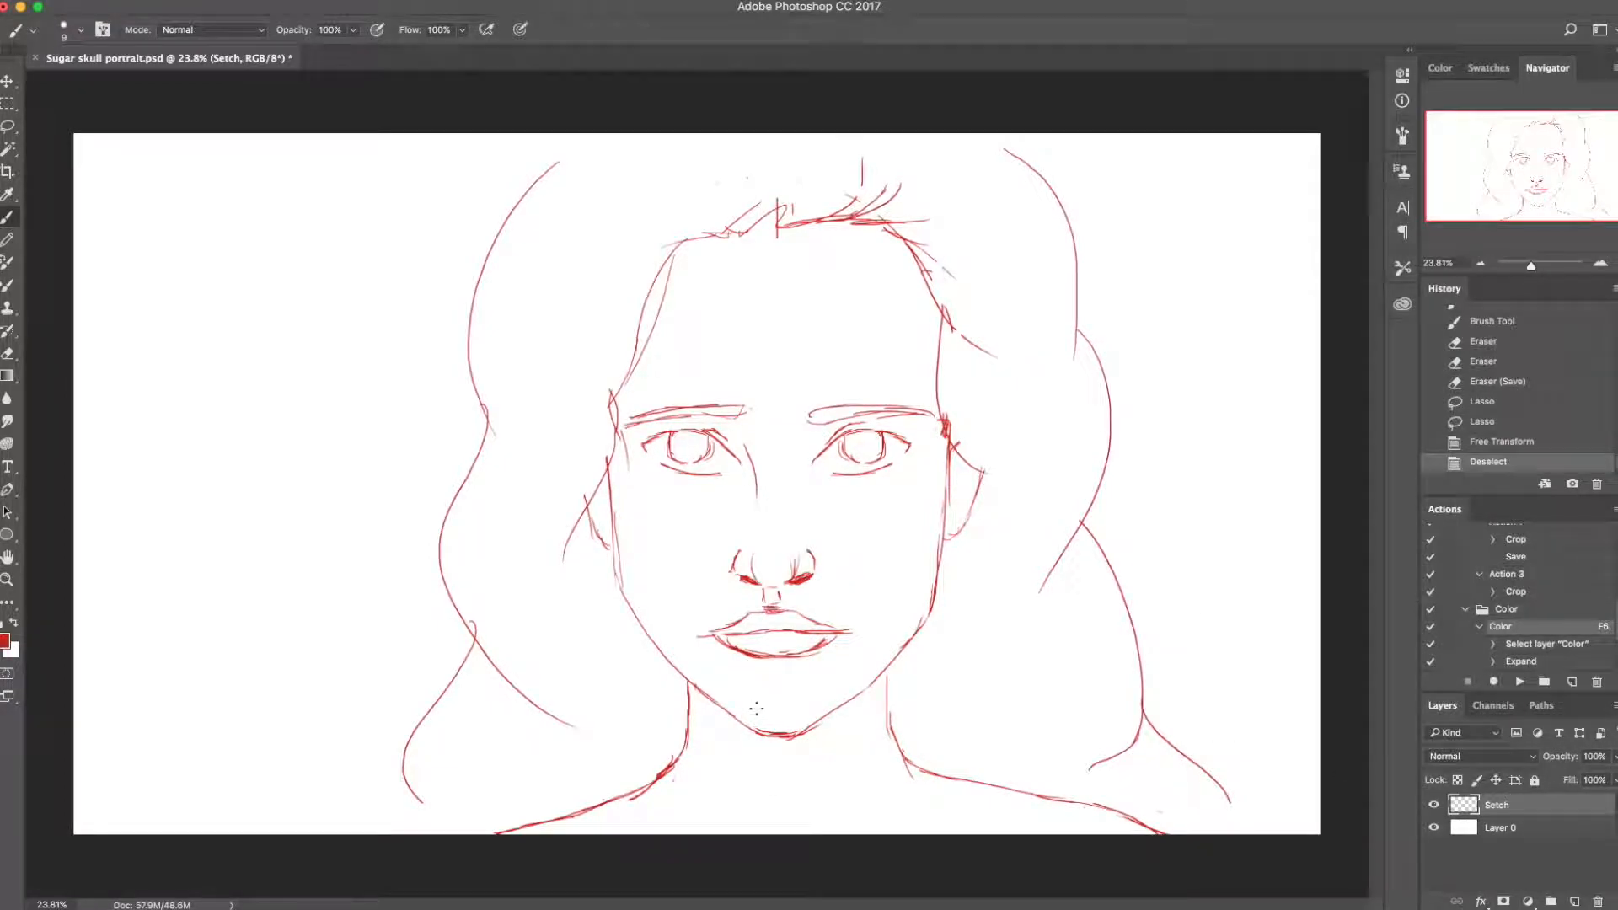
Step: Sketch the neck muscle lines and collarbone starts below the chin, and clean up the chin outline
mouse_move(735, 730)
left_mouse_down()
mouse_move(817, 726)
mouse_move(761, 726)
mouse_move(835, 707)
mouse_move(762, 729)
mouse_move(806, 727)
mouse_move(750, 833)
left_mouse_up()
key("e")
key("b")
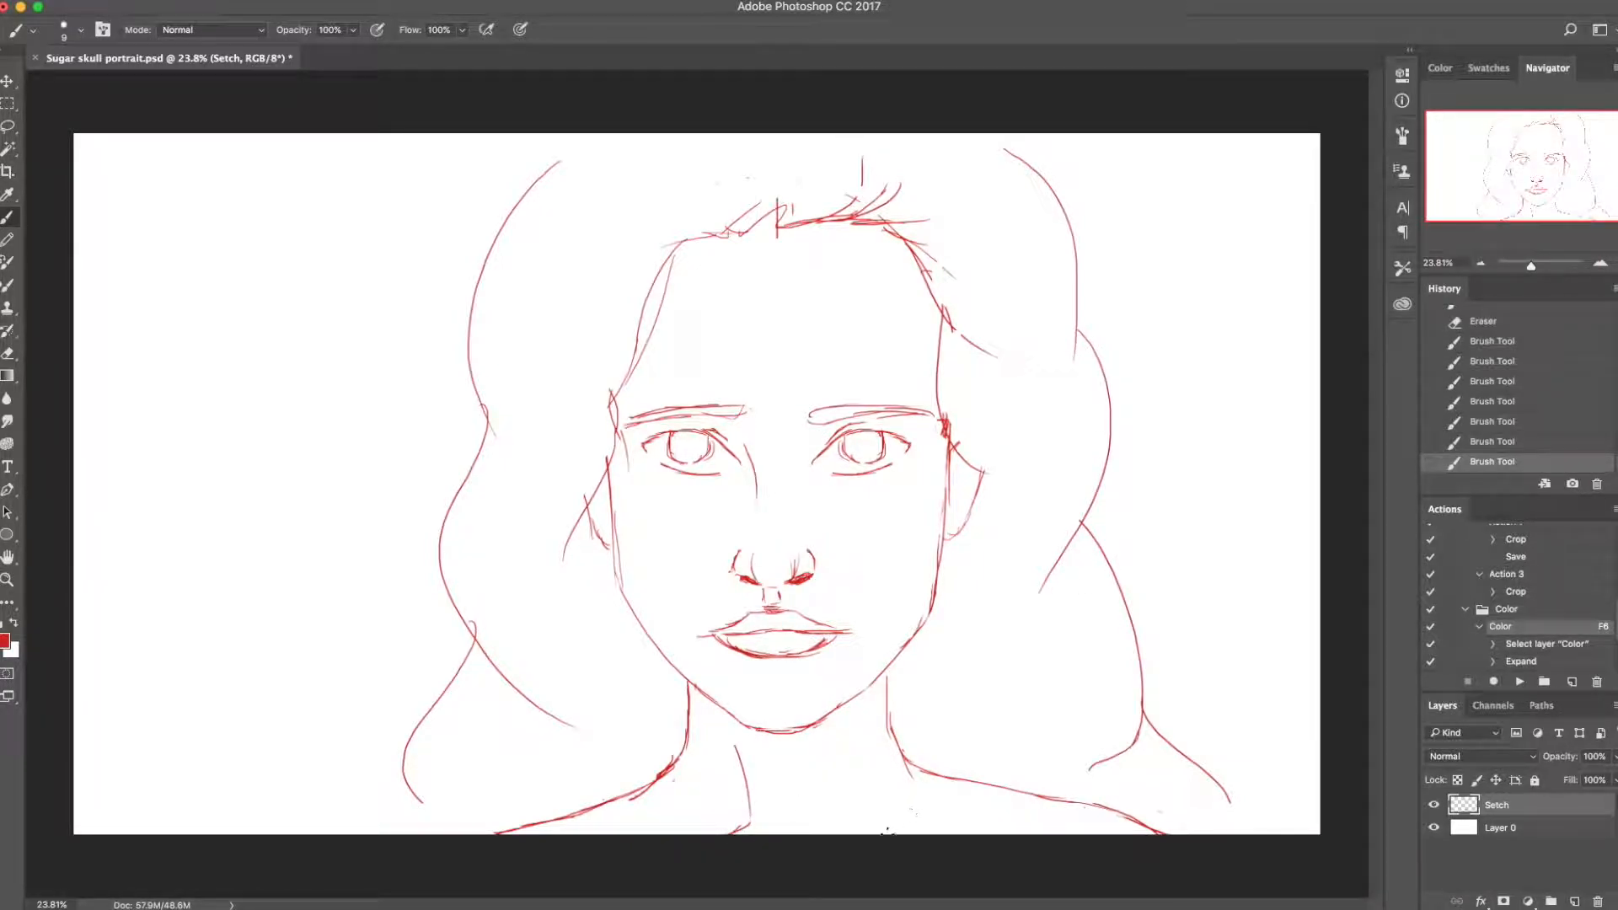
left_click_drag(850, 819, 898, 817)
key("super+z")
left_click_drag(849, 729, 842, 807)
Step: Lower the Setch layer's opacity to about 28%, add a new layer named Color beneath it and save the file
left_click(1615, 756)
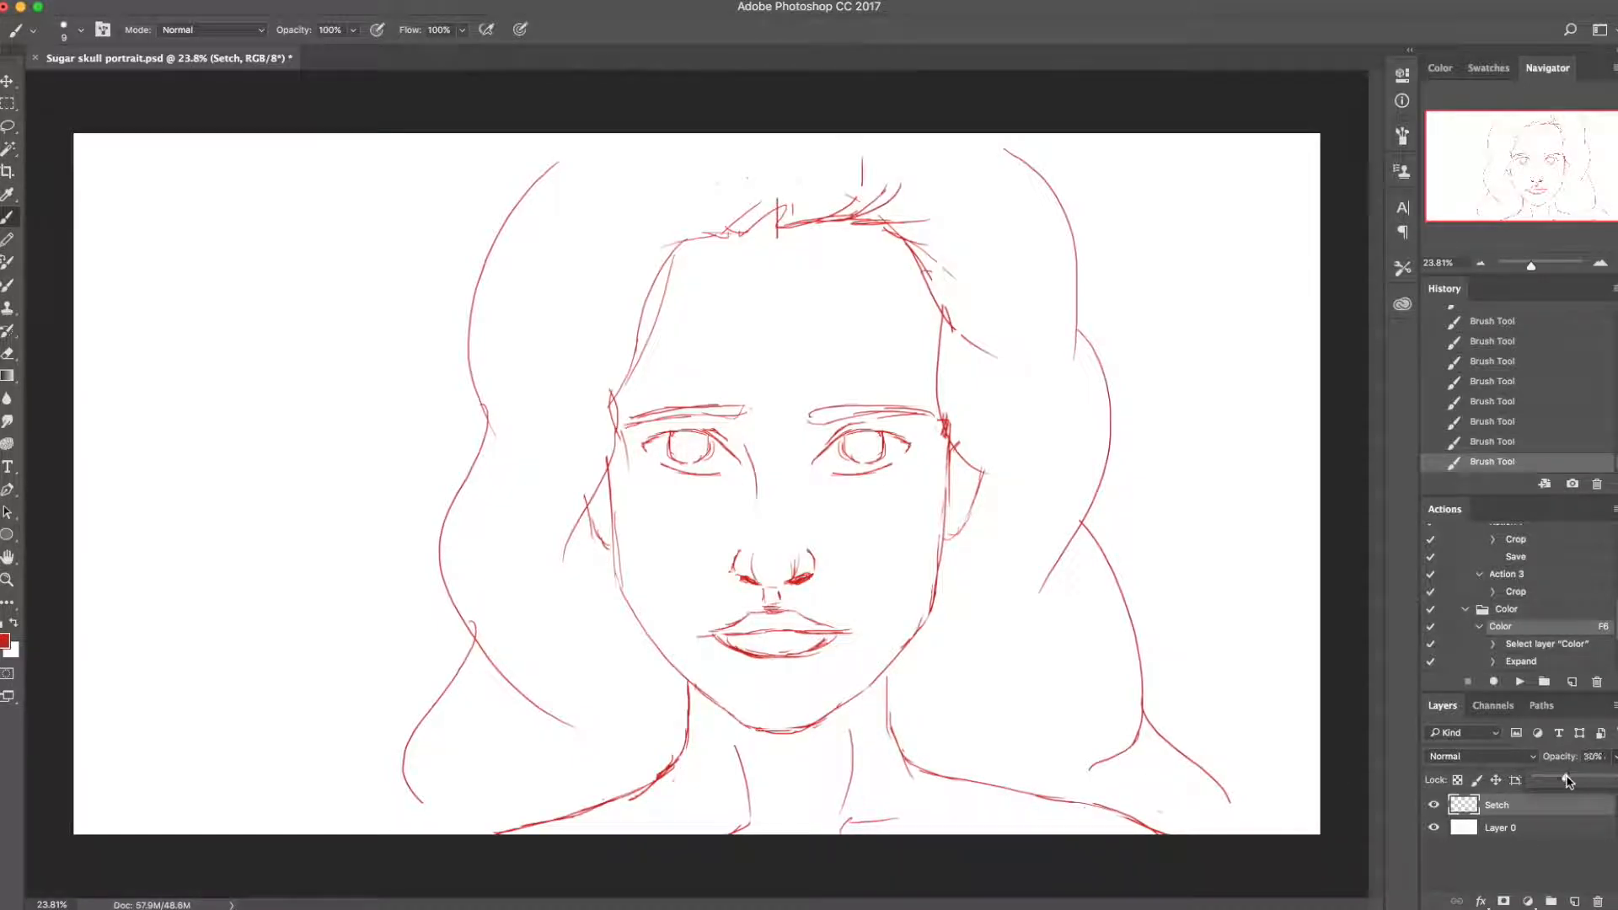
left_click_drag(1565, 781, 1559, 781)
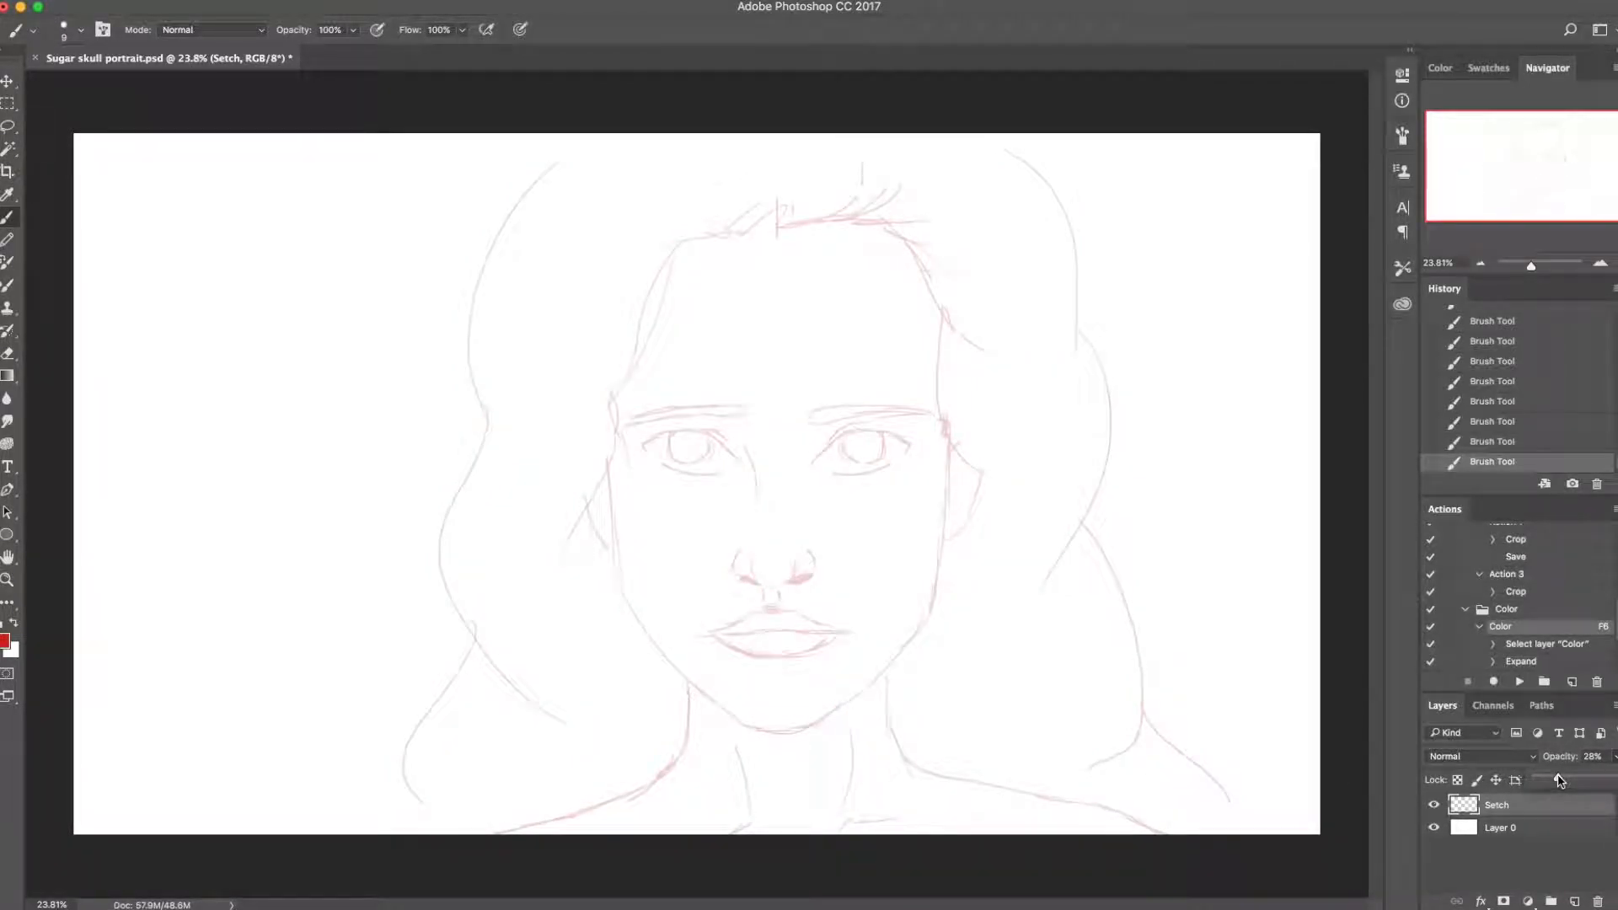
left_click(1517, 827)
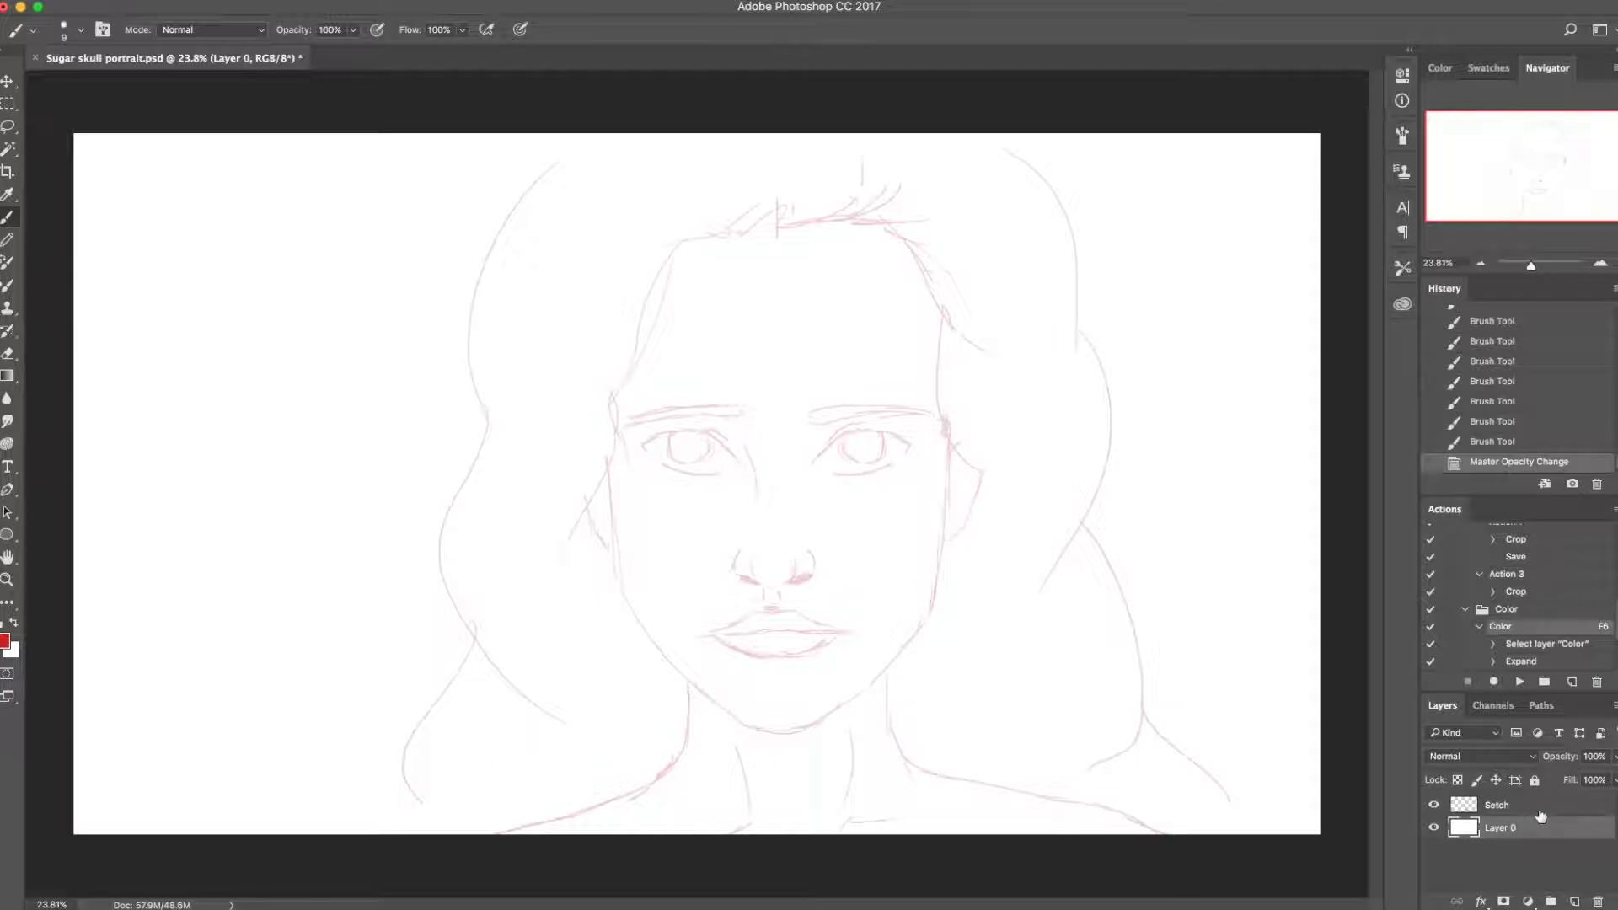
key("super+shift+n")
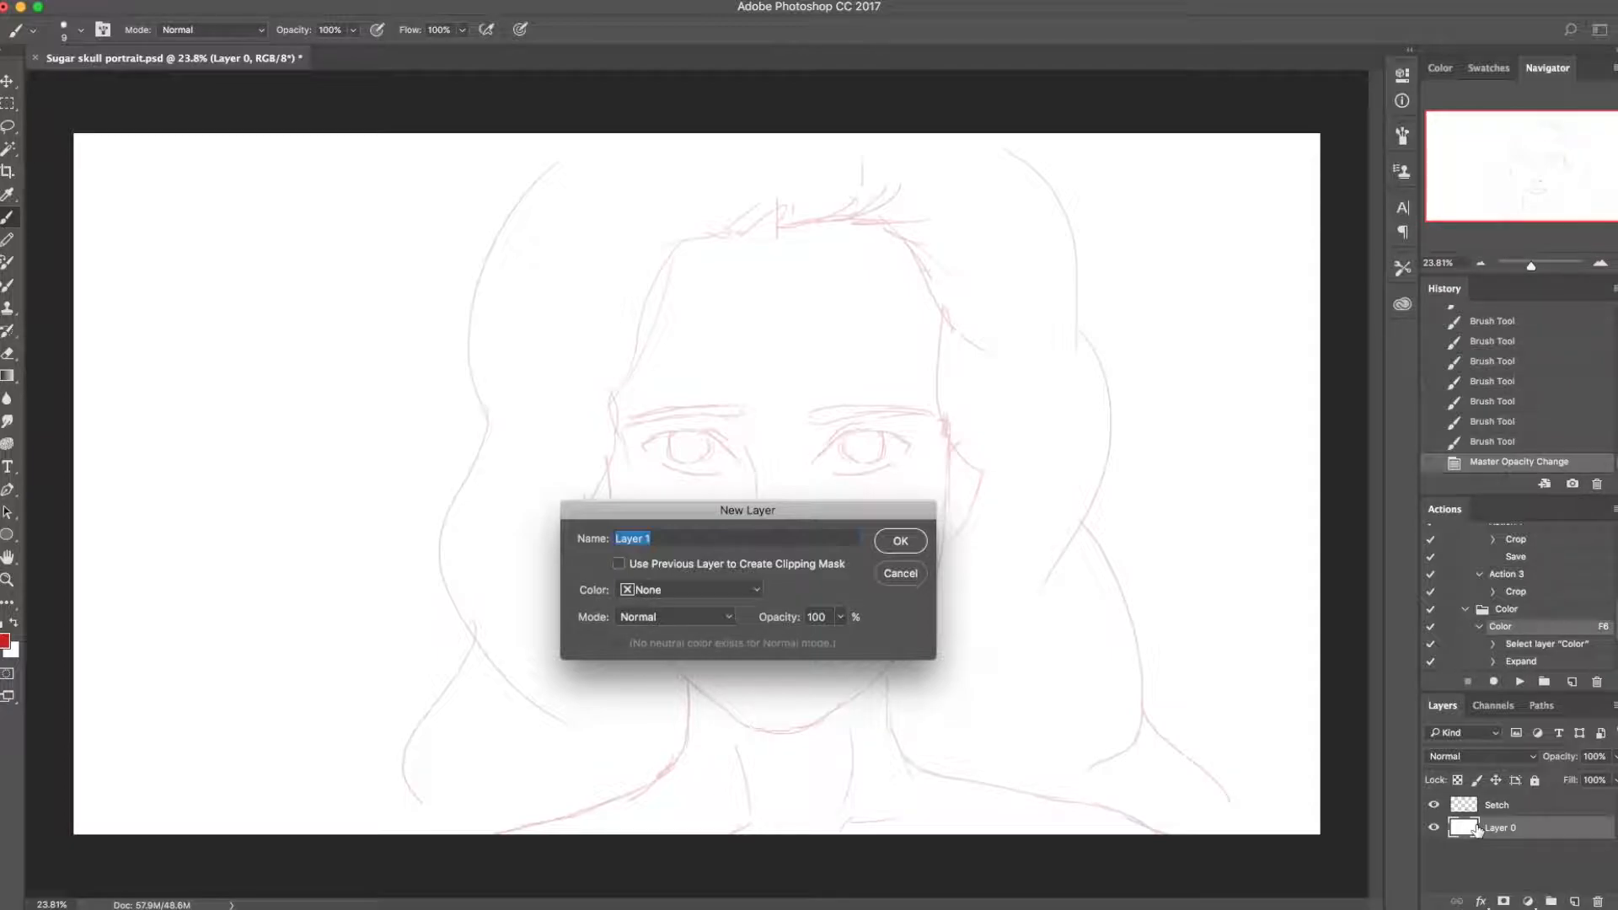
type("Color")
key("Return")
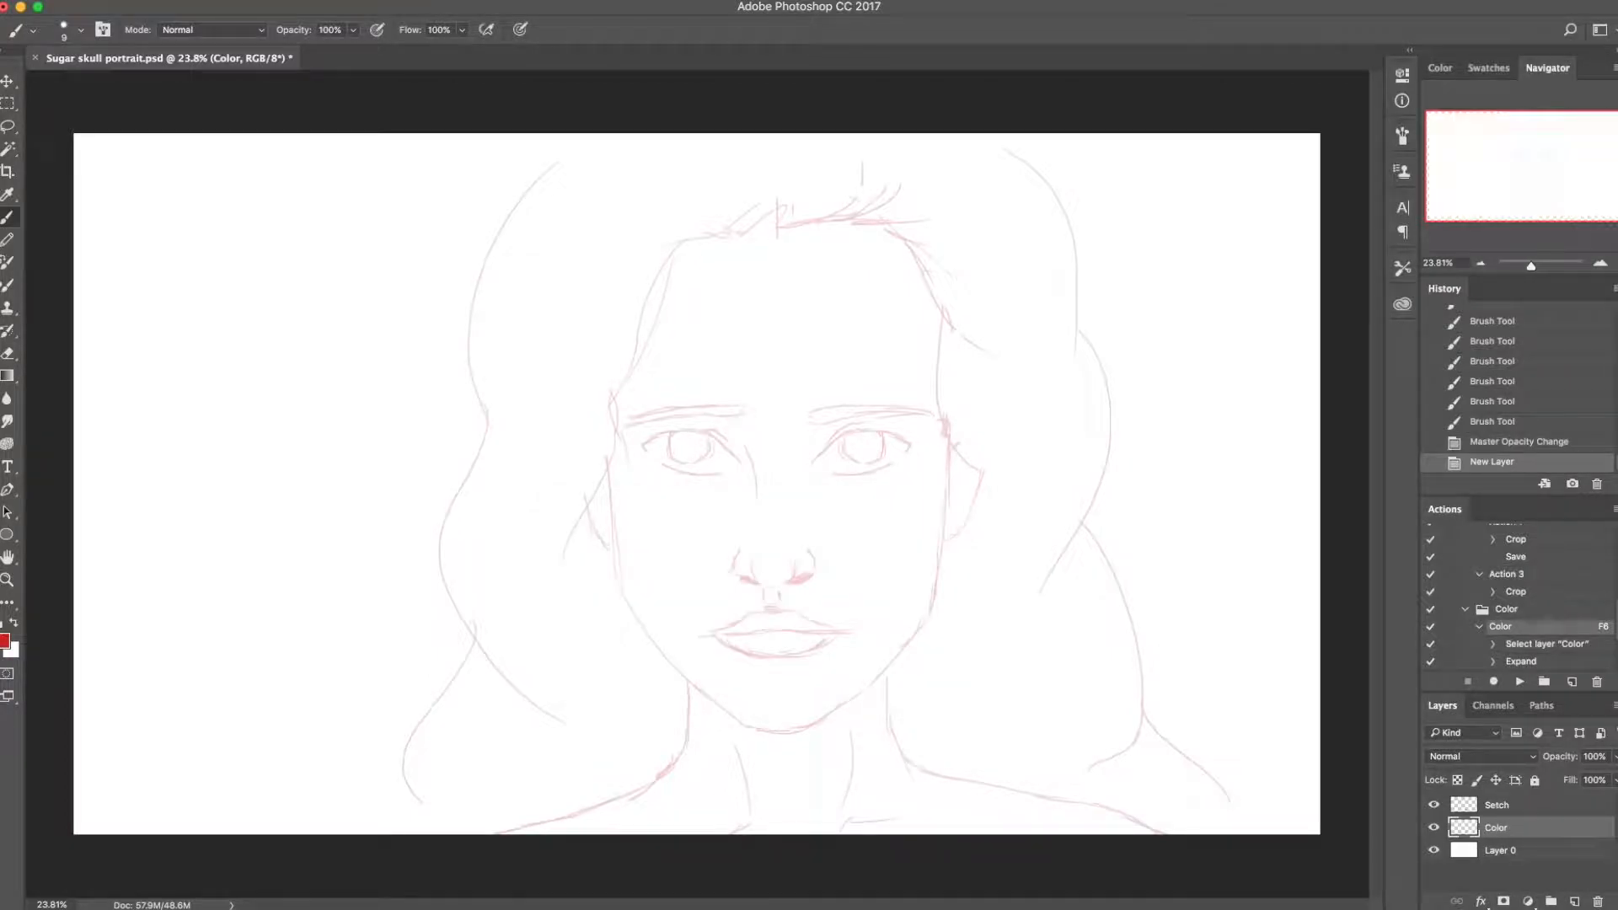
key("super+s")
left_click(9, 650)
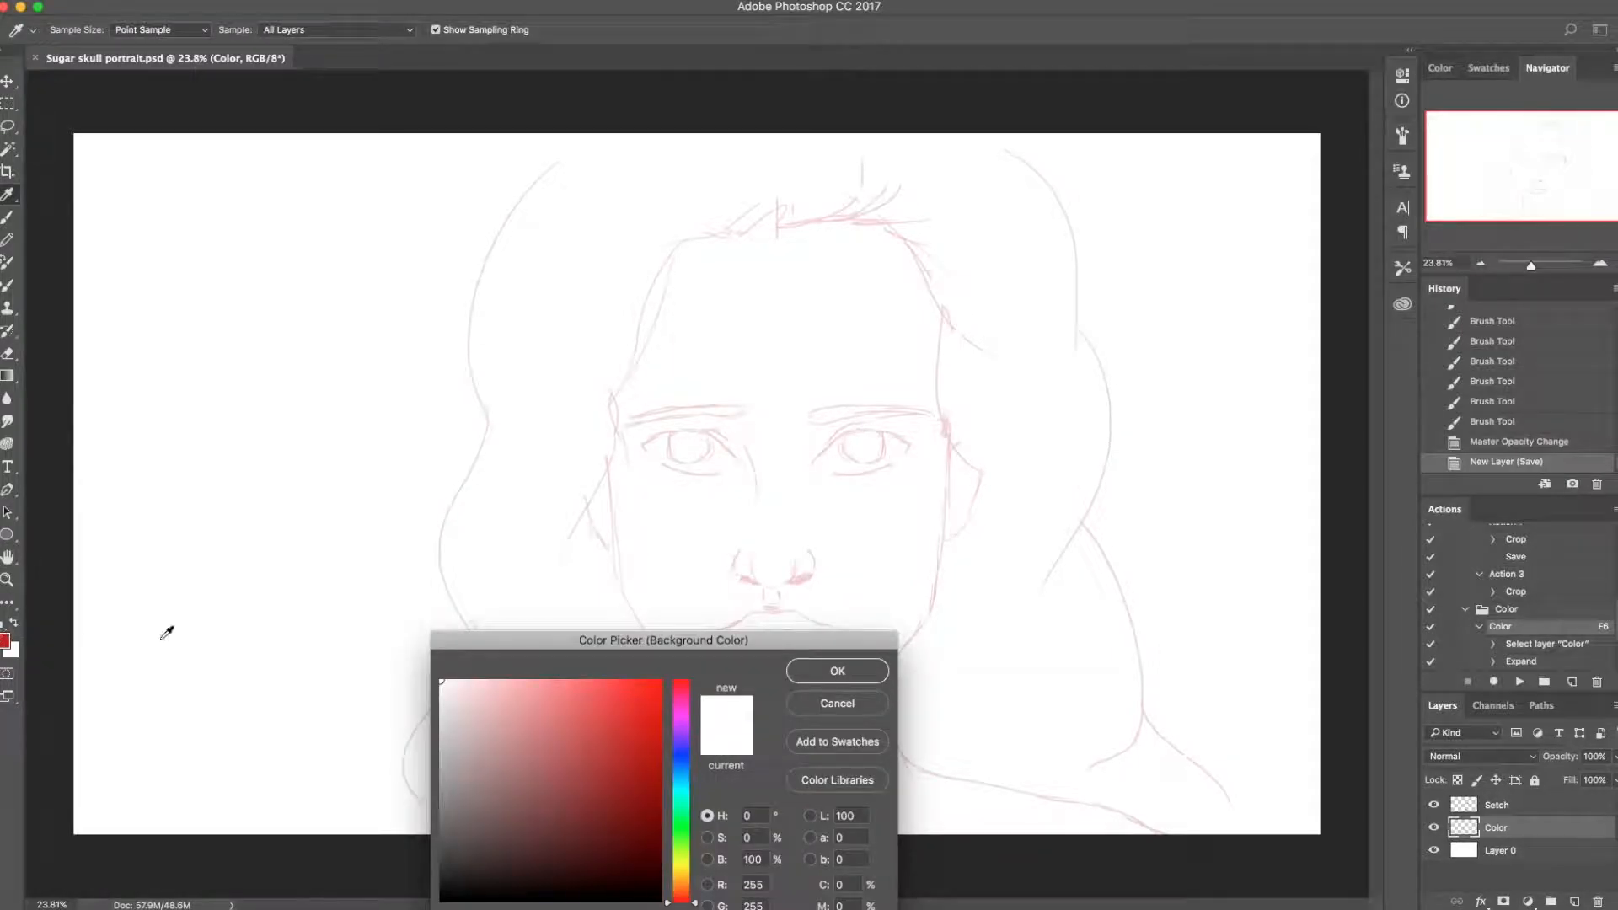
left_click_drag(691, 883, 690, 872)
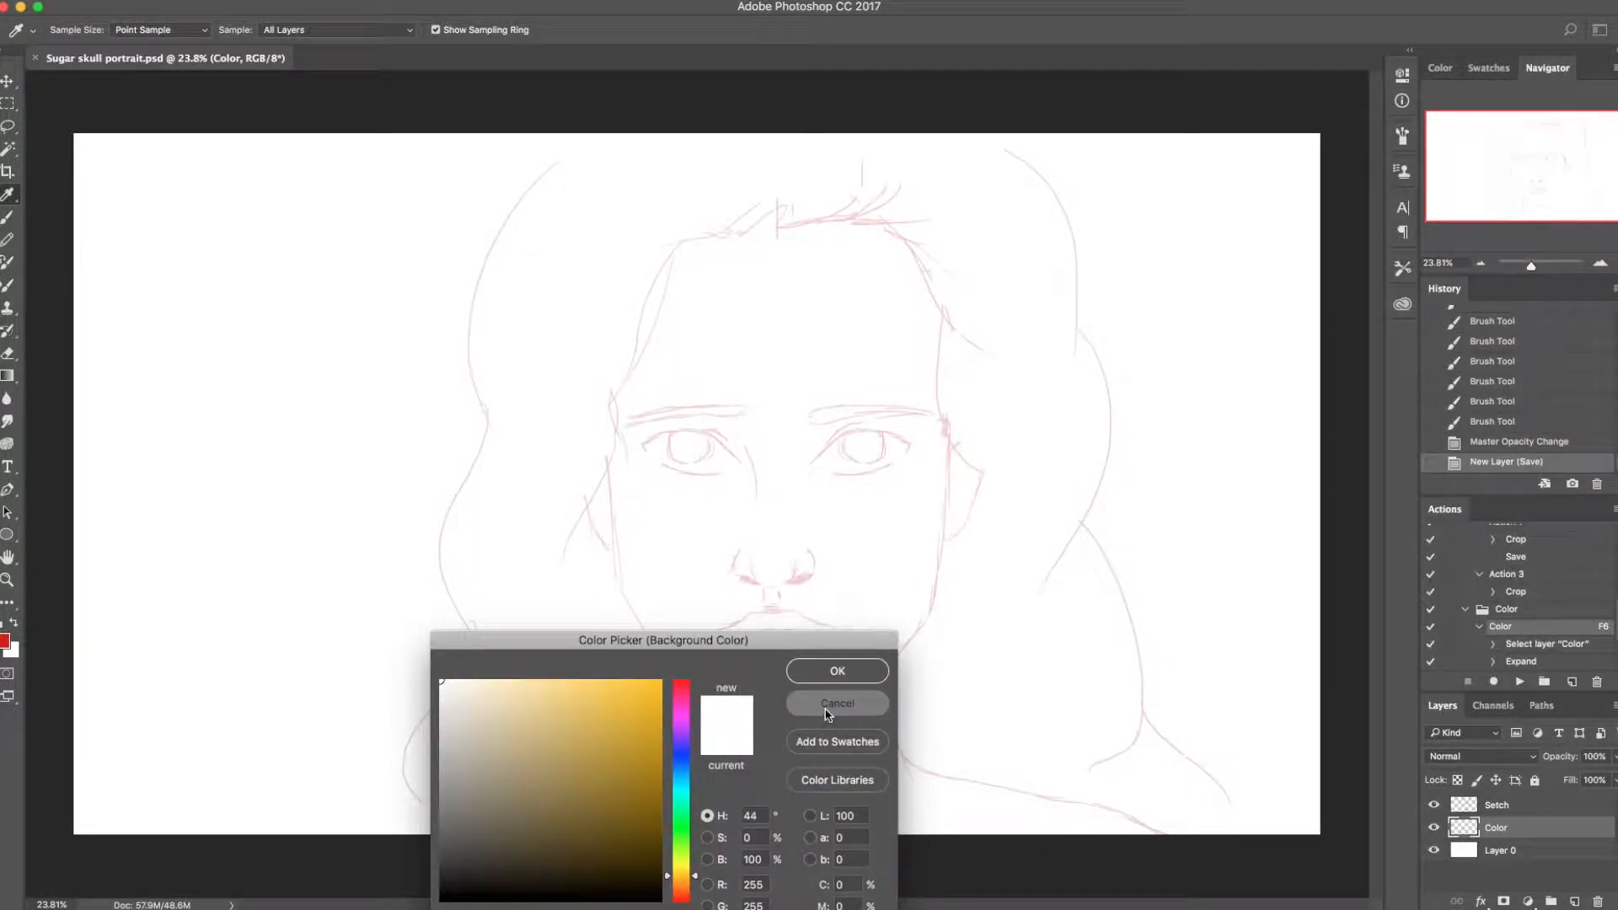
left_click(836, 703)
Step: Fill Layer 0 with a dark muted green at hue 92, saturation 25% and brightness 29%
left_click(1539, 851)
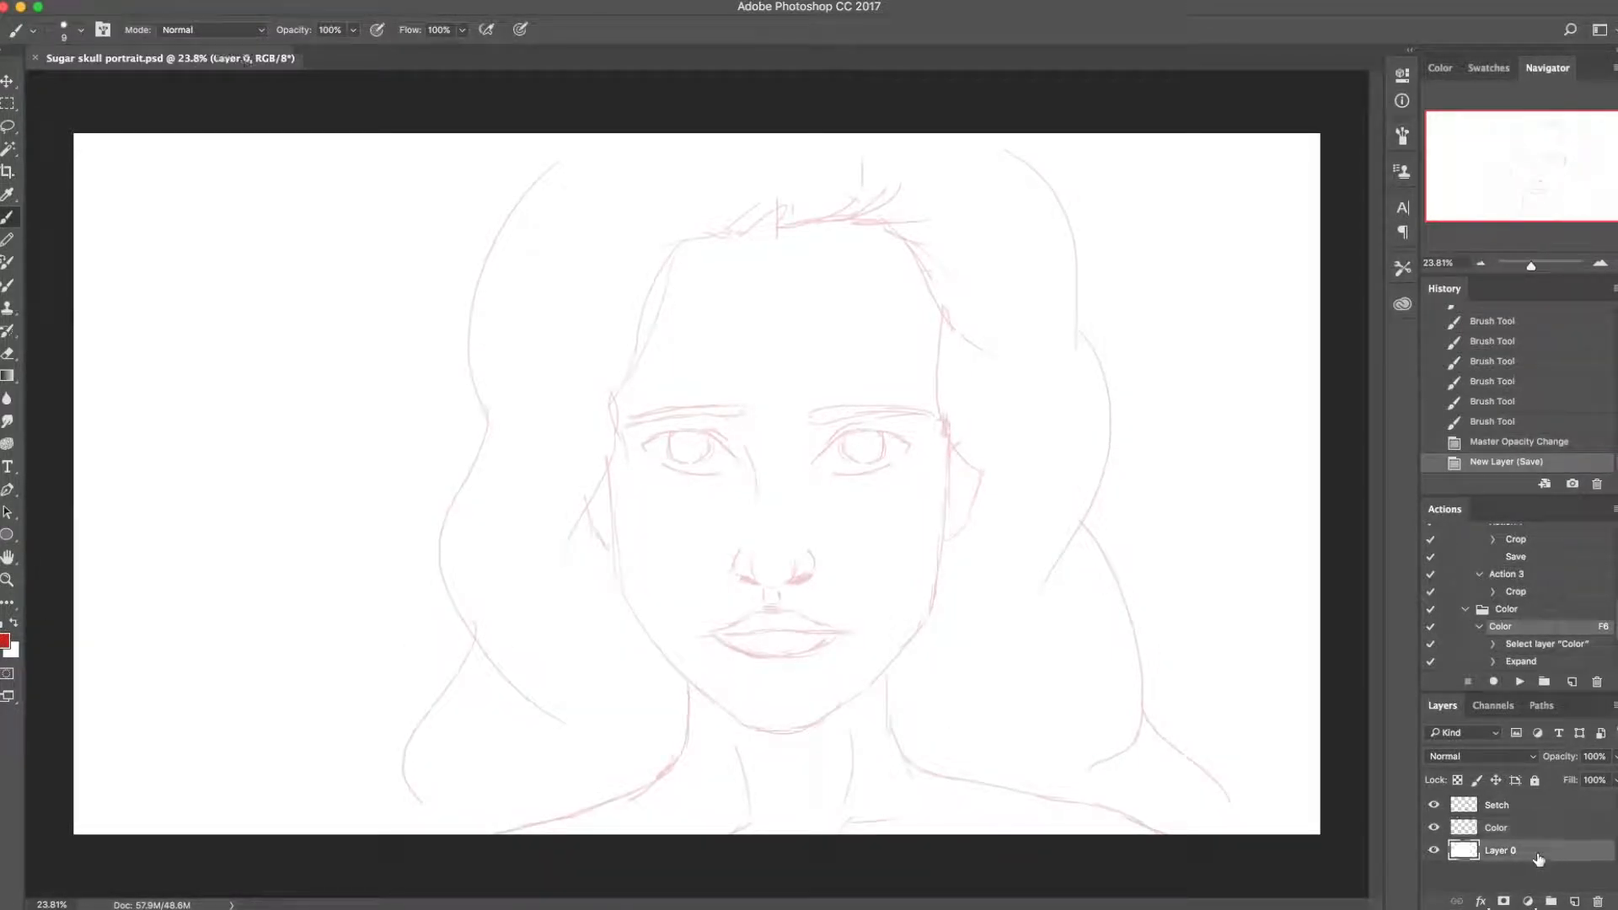
left_click(10, 650)
left_click_drag(683, 809, 693, 845)
left_click_drag(509, 845, 496, 836)
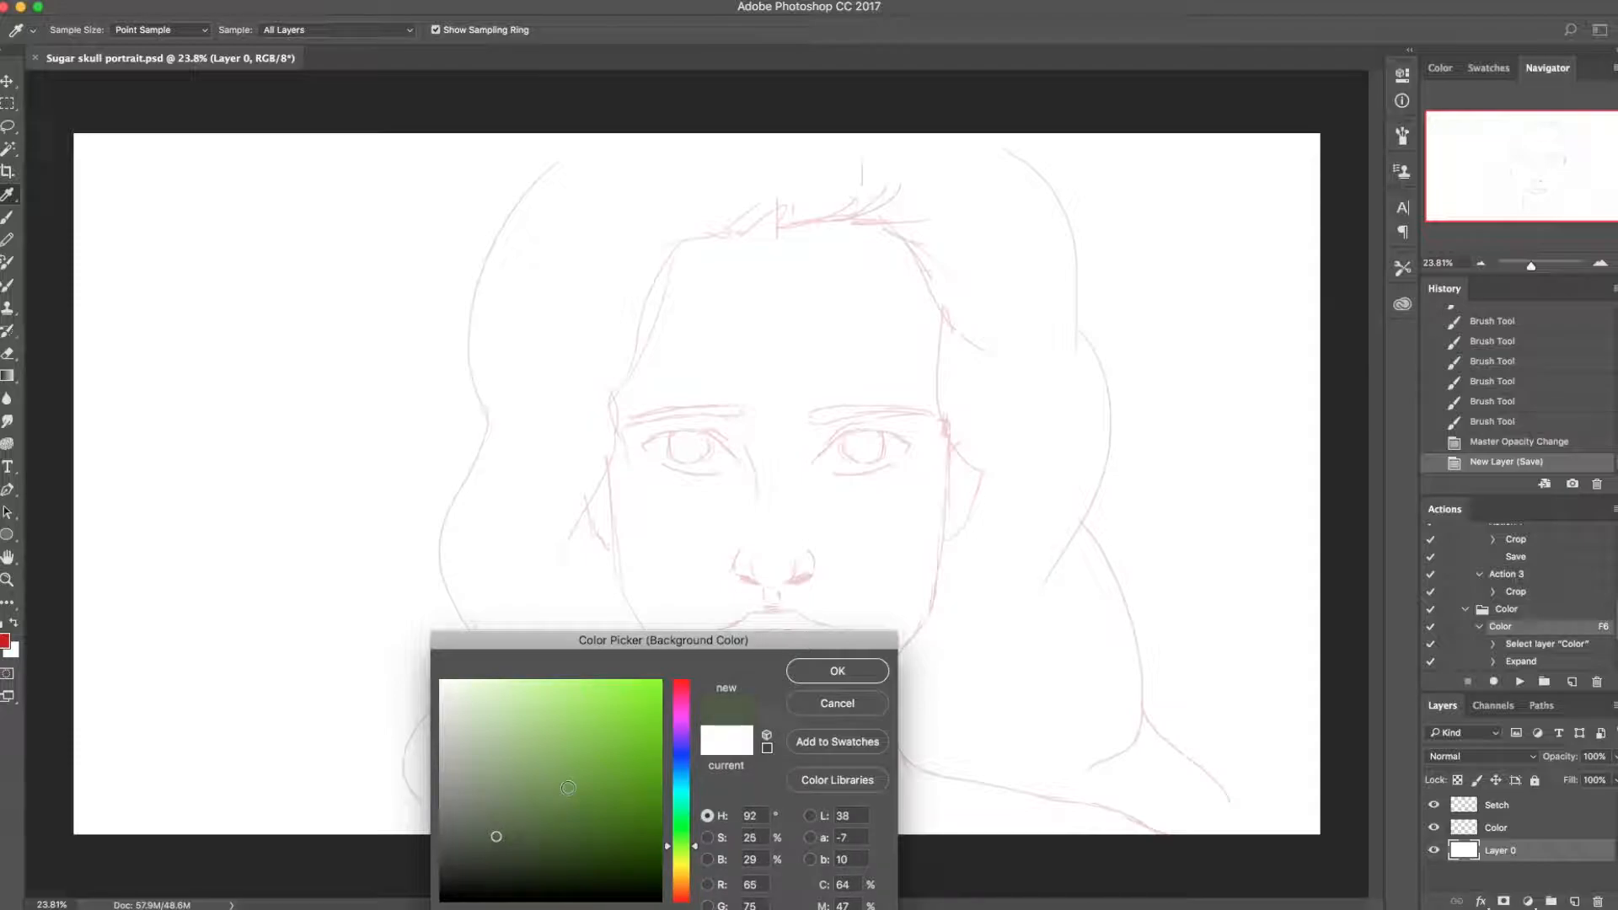
left_click(837, 669)
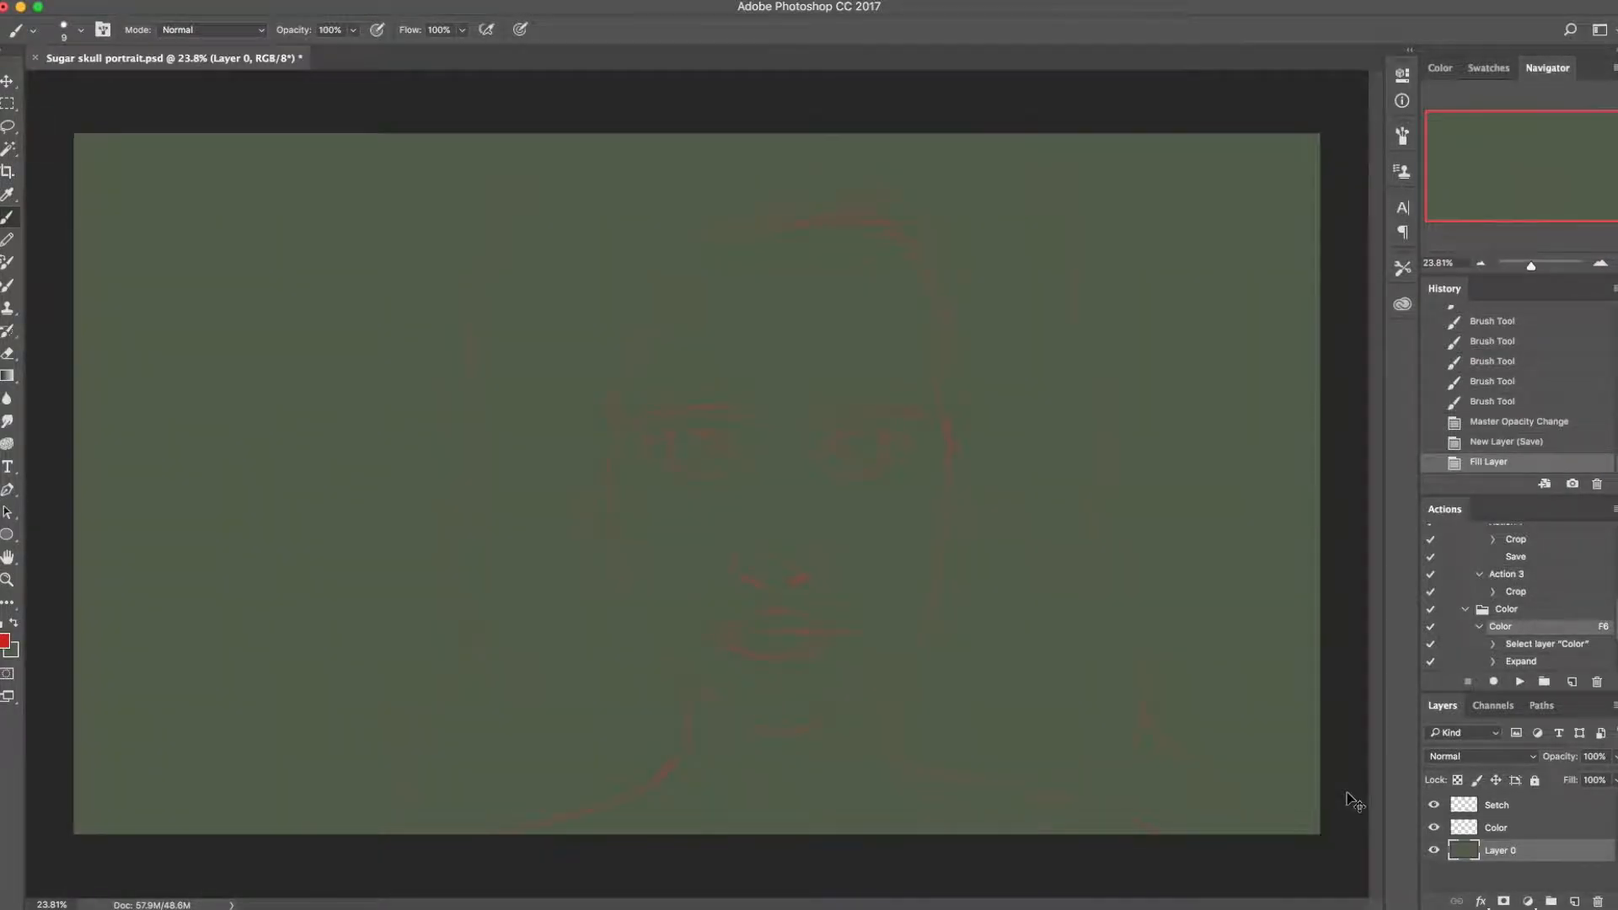
Step: Refill Layer 0 with a greyer, less saturated shade of the green and save the file
left_click(11, 650)
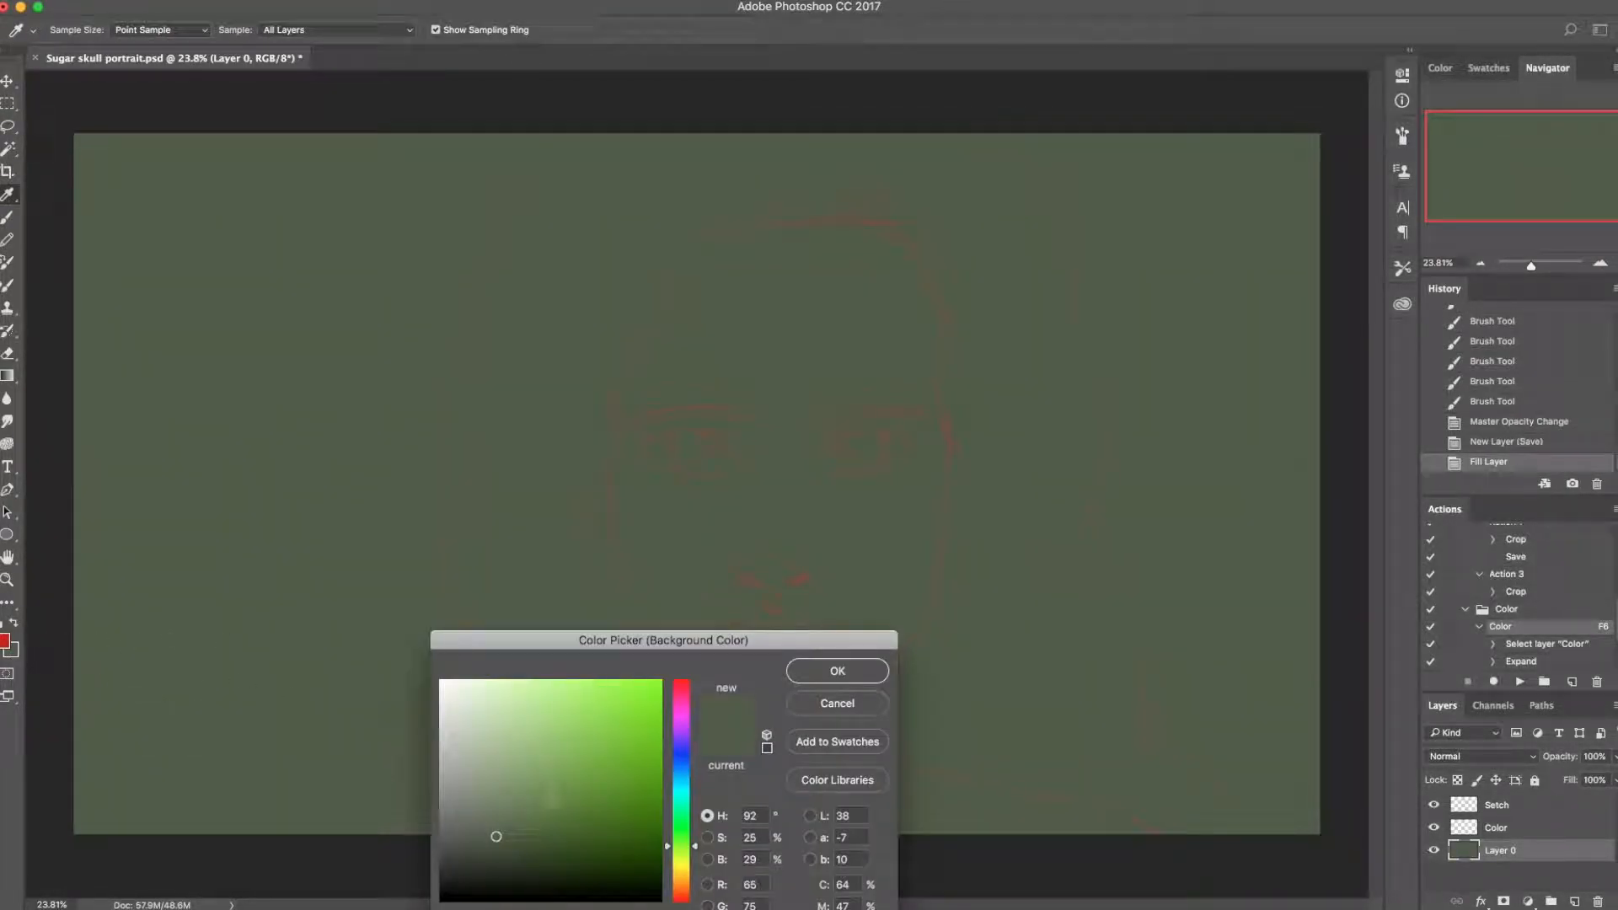
left_click_drag(474, 850, 470, 843)
left_click(790, 670)
key("super+BackSpace")
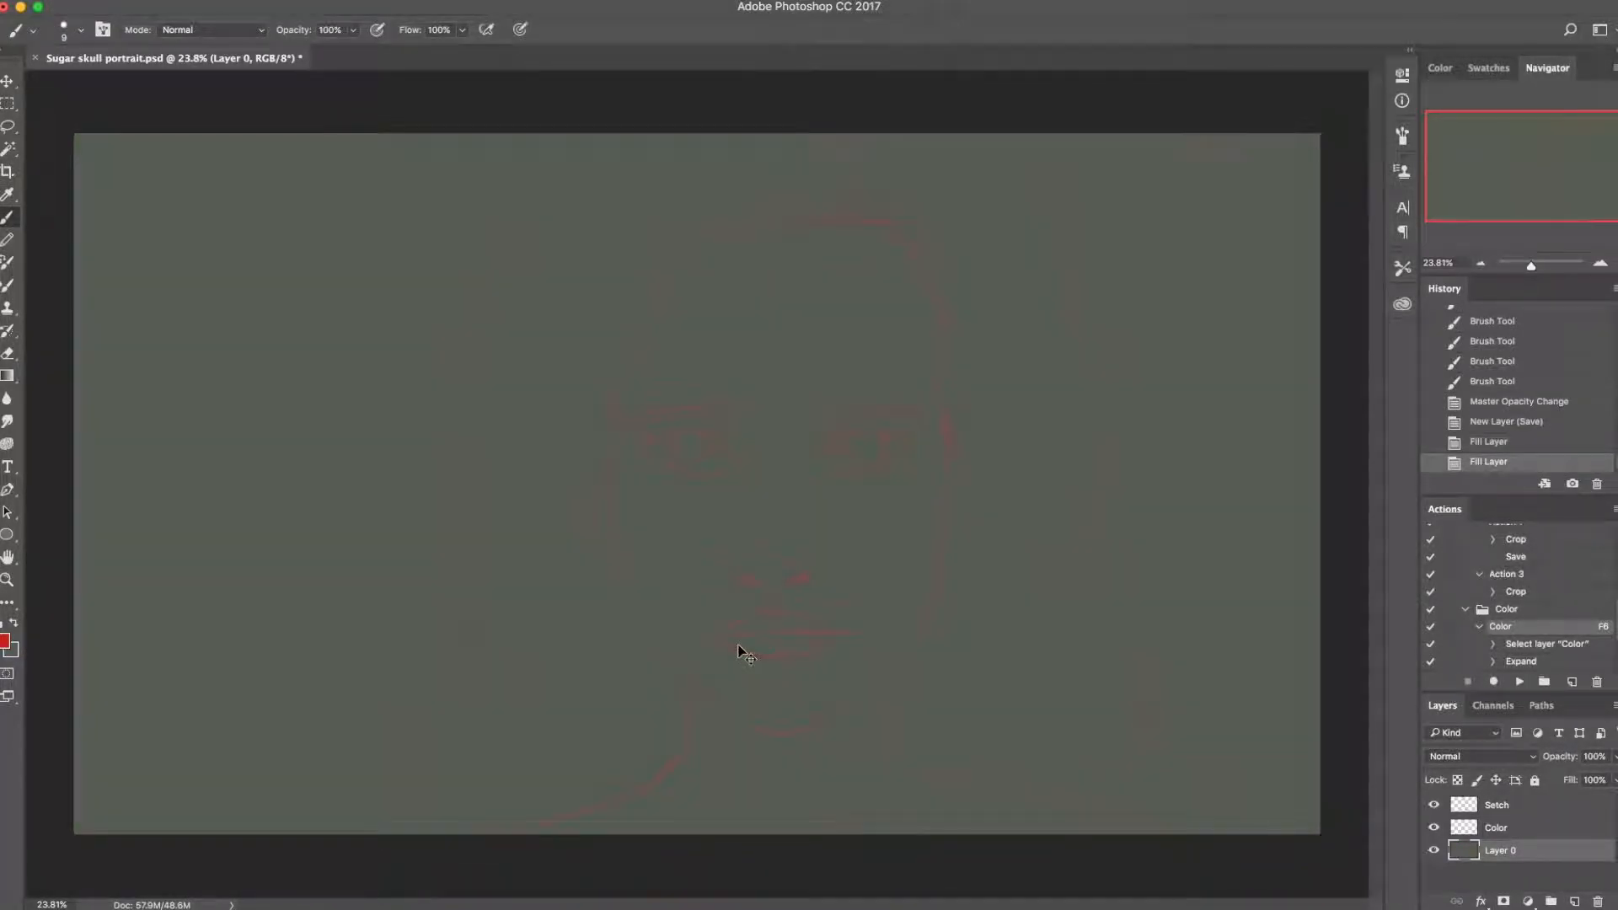
key("super+s")
Step: Invert the colors of the Setch layer, make the Color layer active and save the file
left_click(1514, 807)
key("super+i")
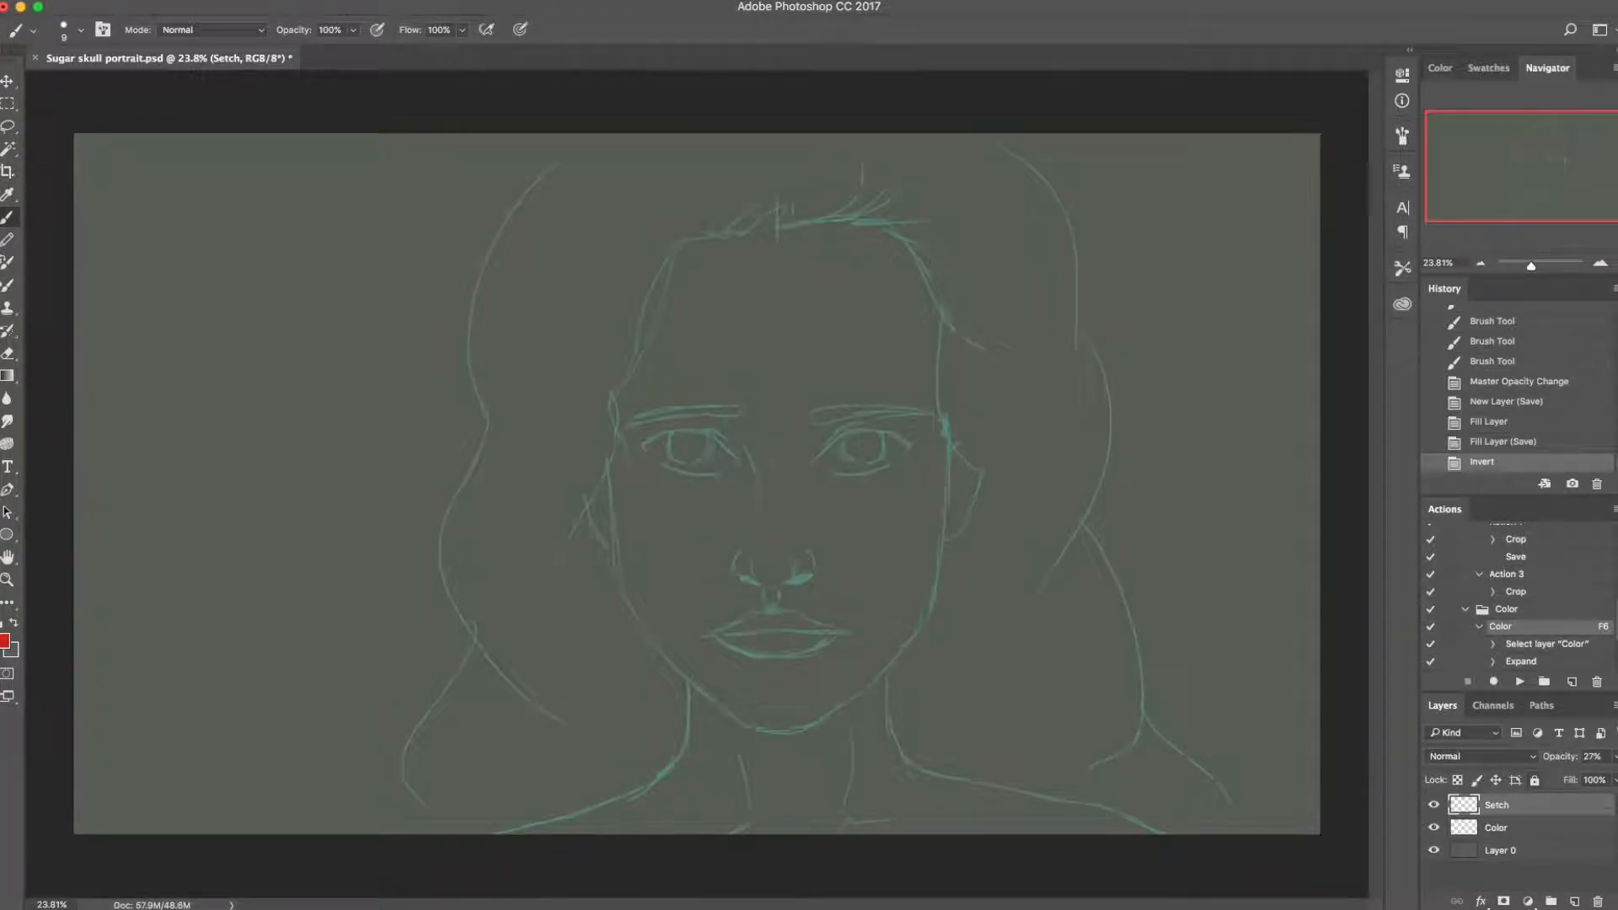
left_click(1527, 828)
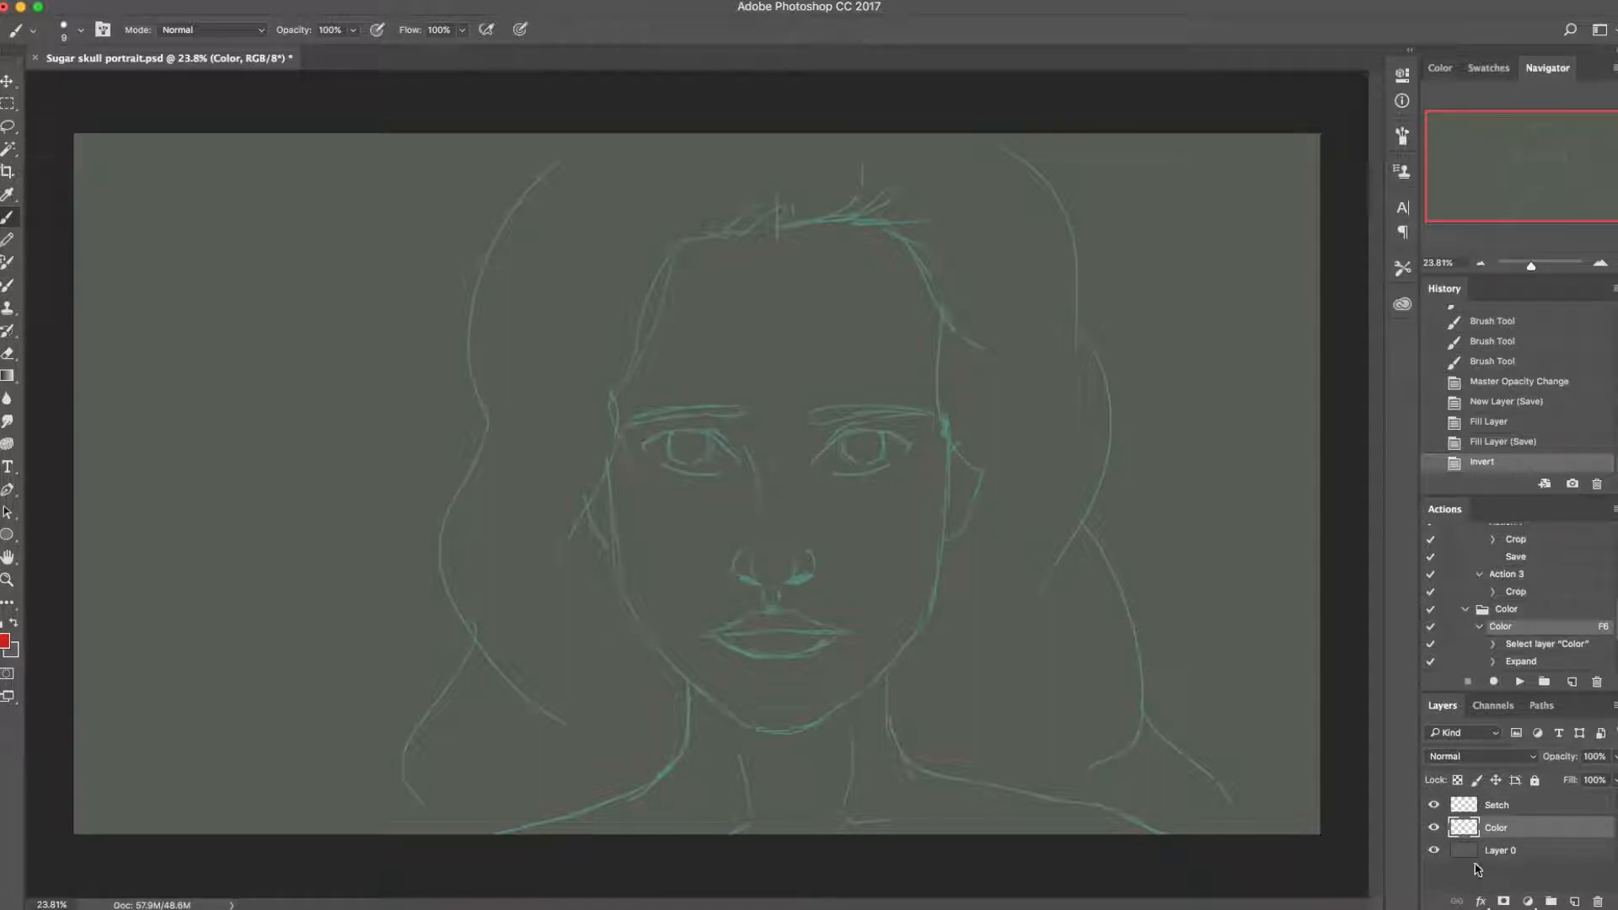
key("super+s")
Step: Set the foreground color to a muted skin brown at hue 30, saturation 32% and brightness 40%
left_click(4, 642)
left_click(682, 886)
left_click_drag(682, 889, 688, 883)
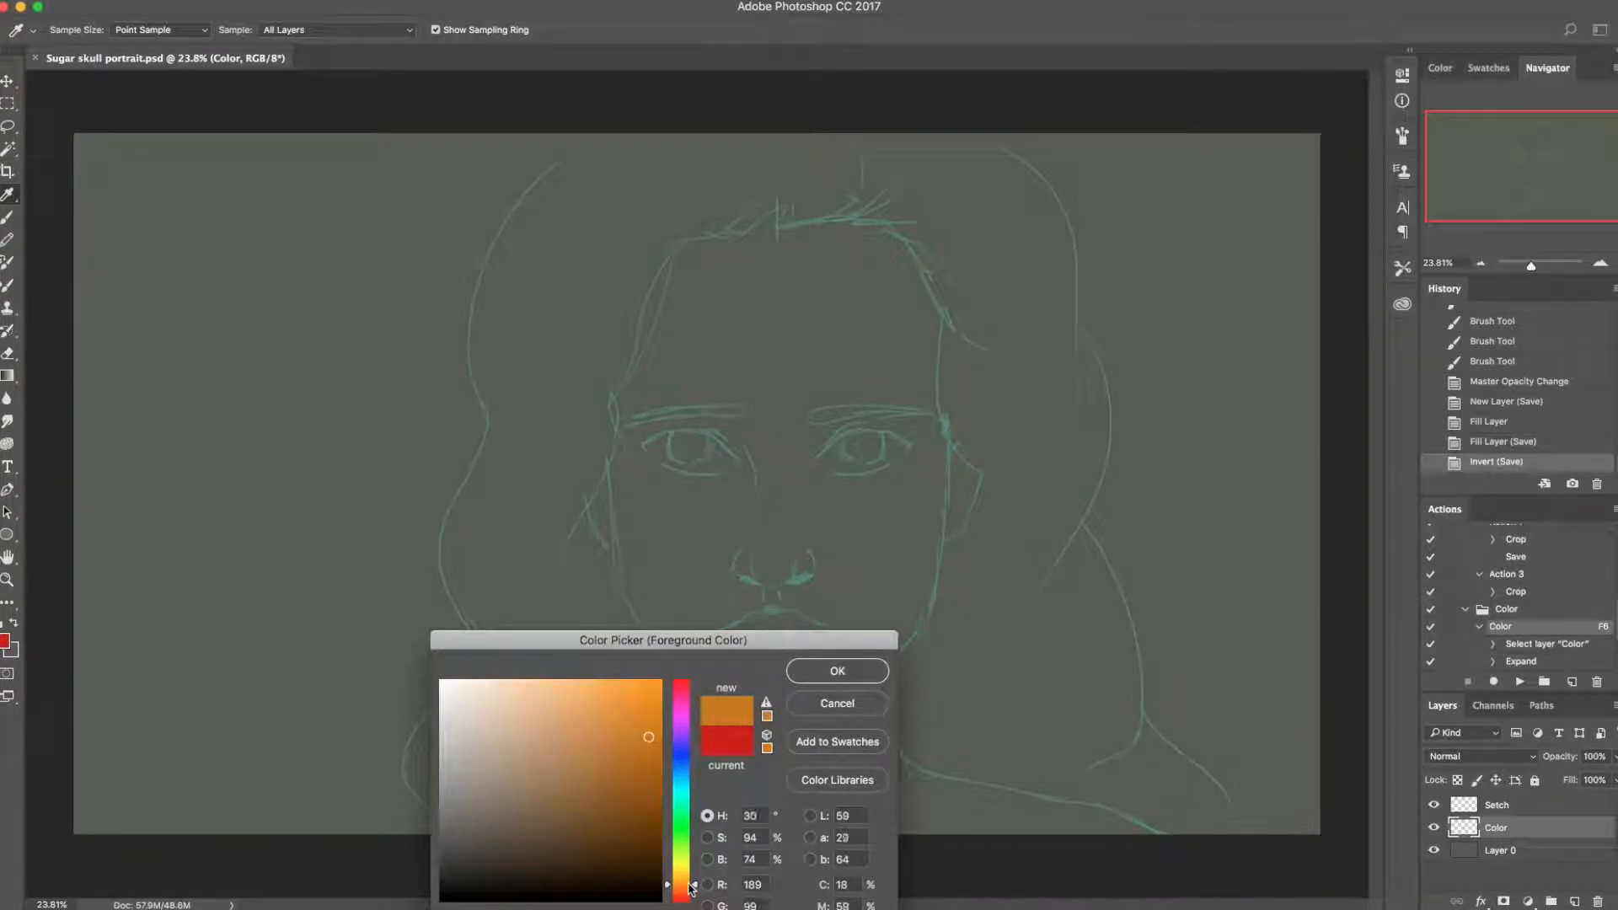
left_click_drag(512, 802, 532, 815)
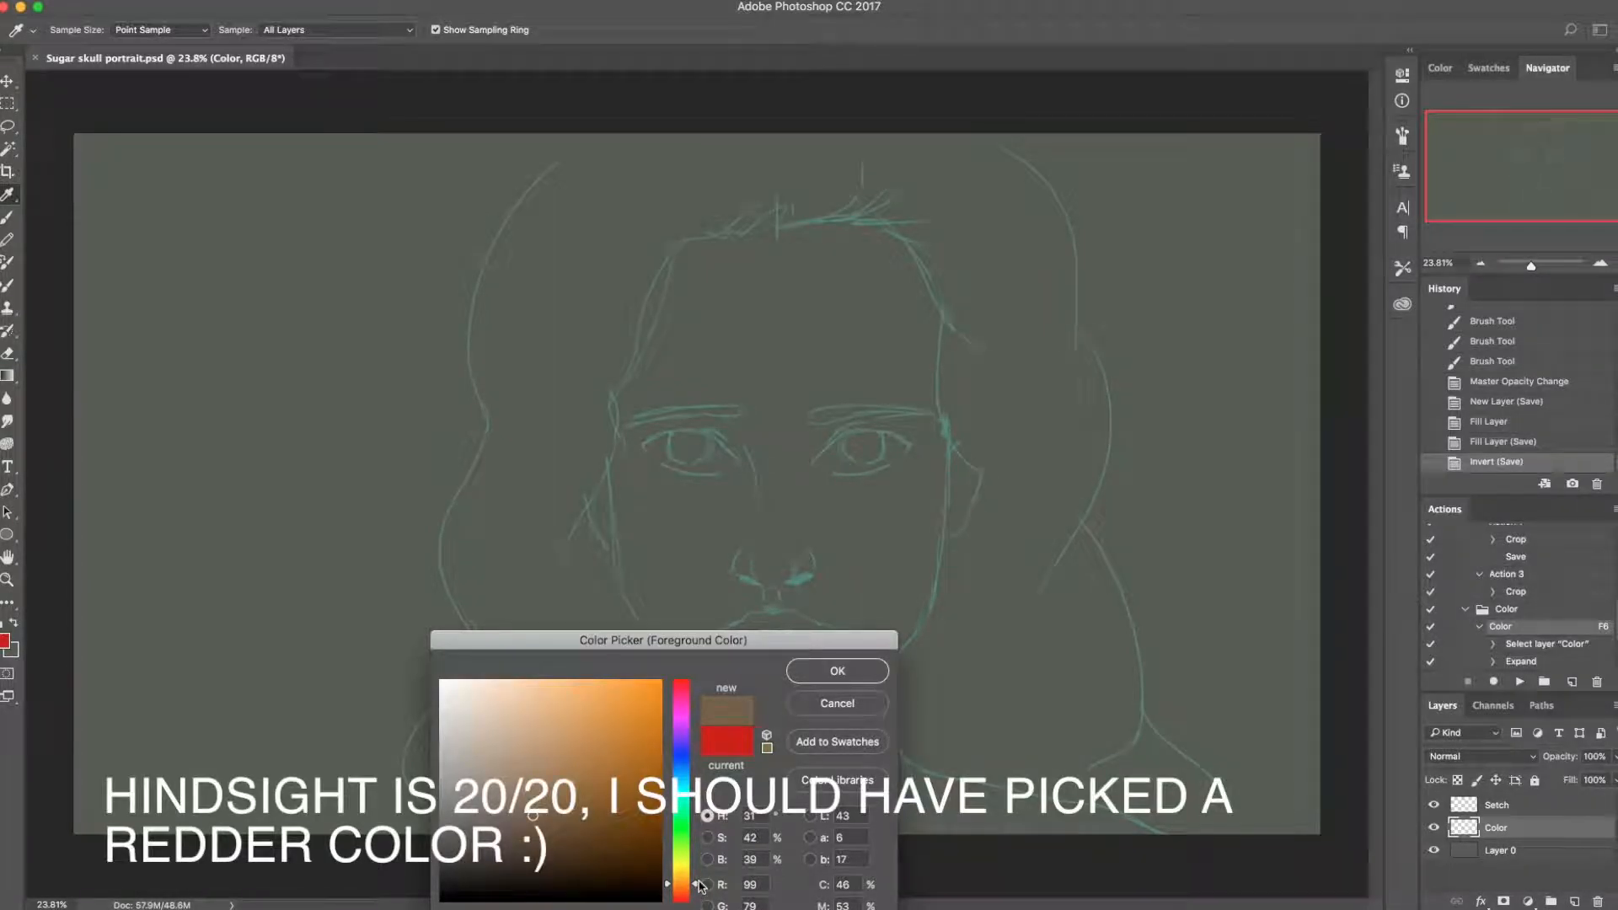
left_click_drag(692, 889, 693, 887)
left_click_drag(515, 816, 510, 813)
left_click(819, 673)
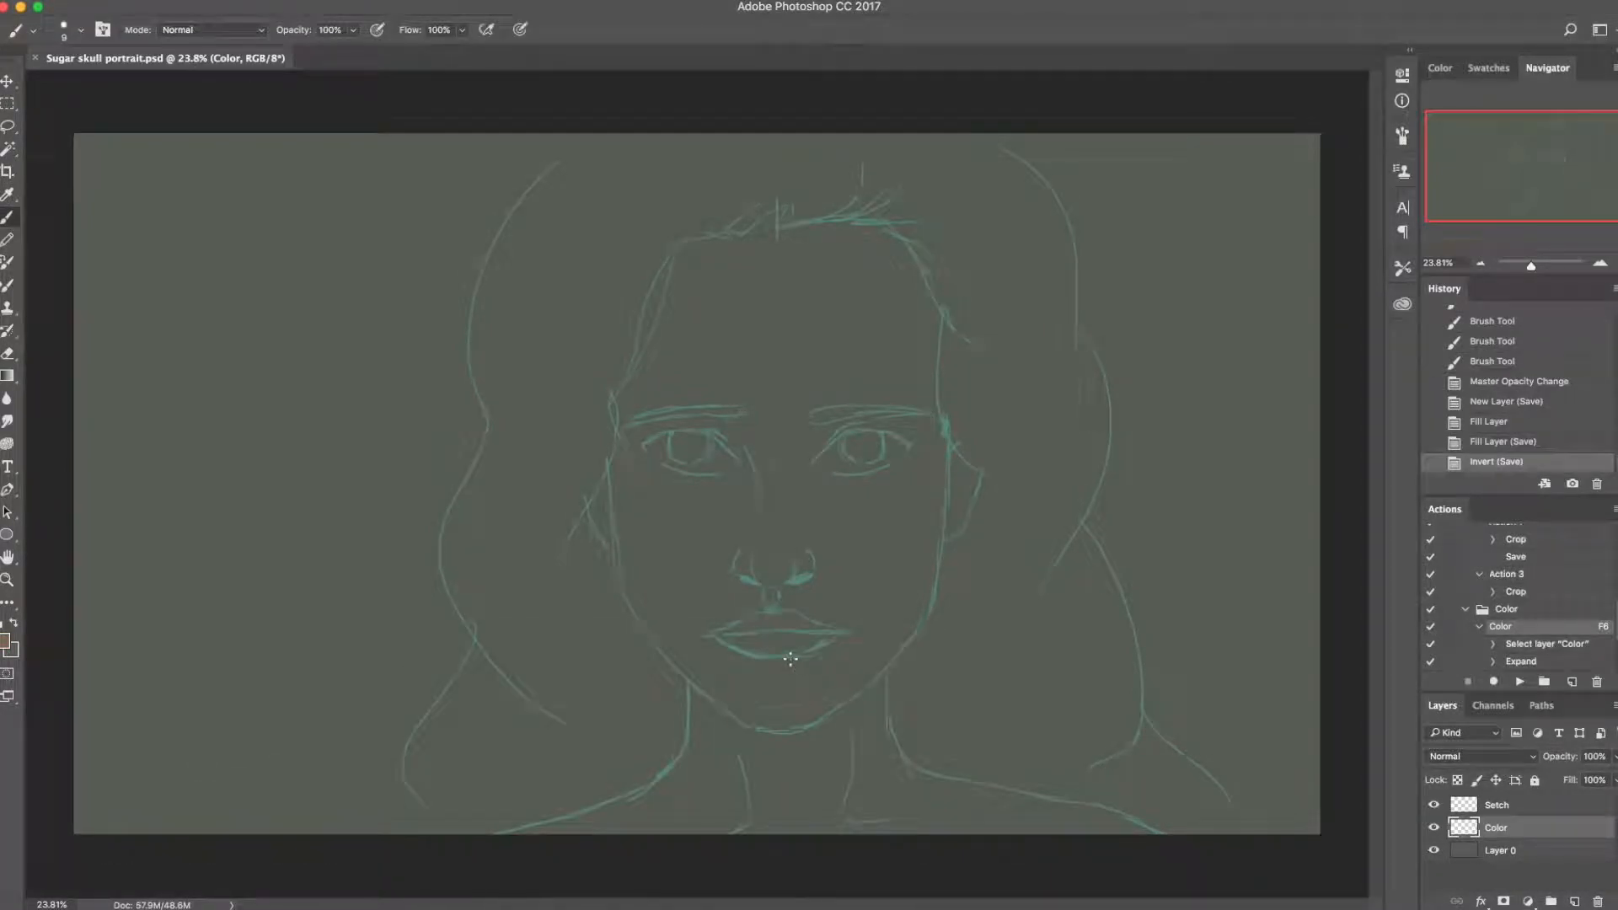
Step: Set the brush to 364 px with 90% hardness, undoing the test stroke across the forehead and cheek
right_click(728, 468)
left_click_drag(860, 483, 932, 486)
mouse_move(734, 279)
left_mouse_down()
mouse_move(827, 261)
mouse_move(741, 260)
mouse_move(702, 352)
mouse_move(664, 383)
mouse_move(637, 488)
mouse_move(686, 621)
left_mouse_up()
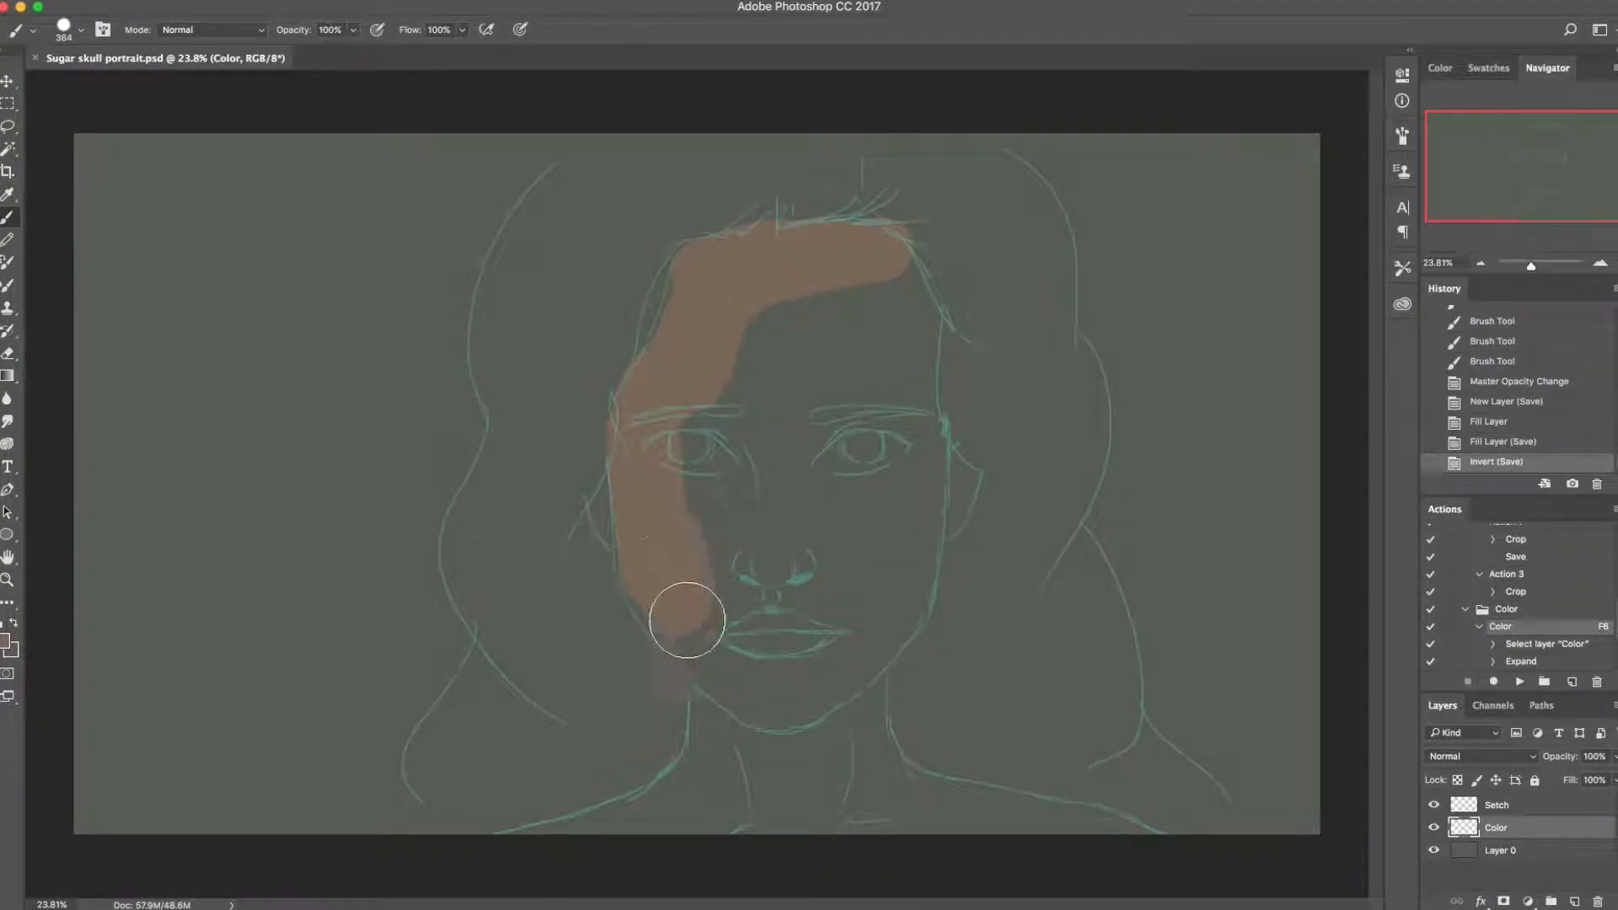
key("ctrl+z")
right_click(828, 474)
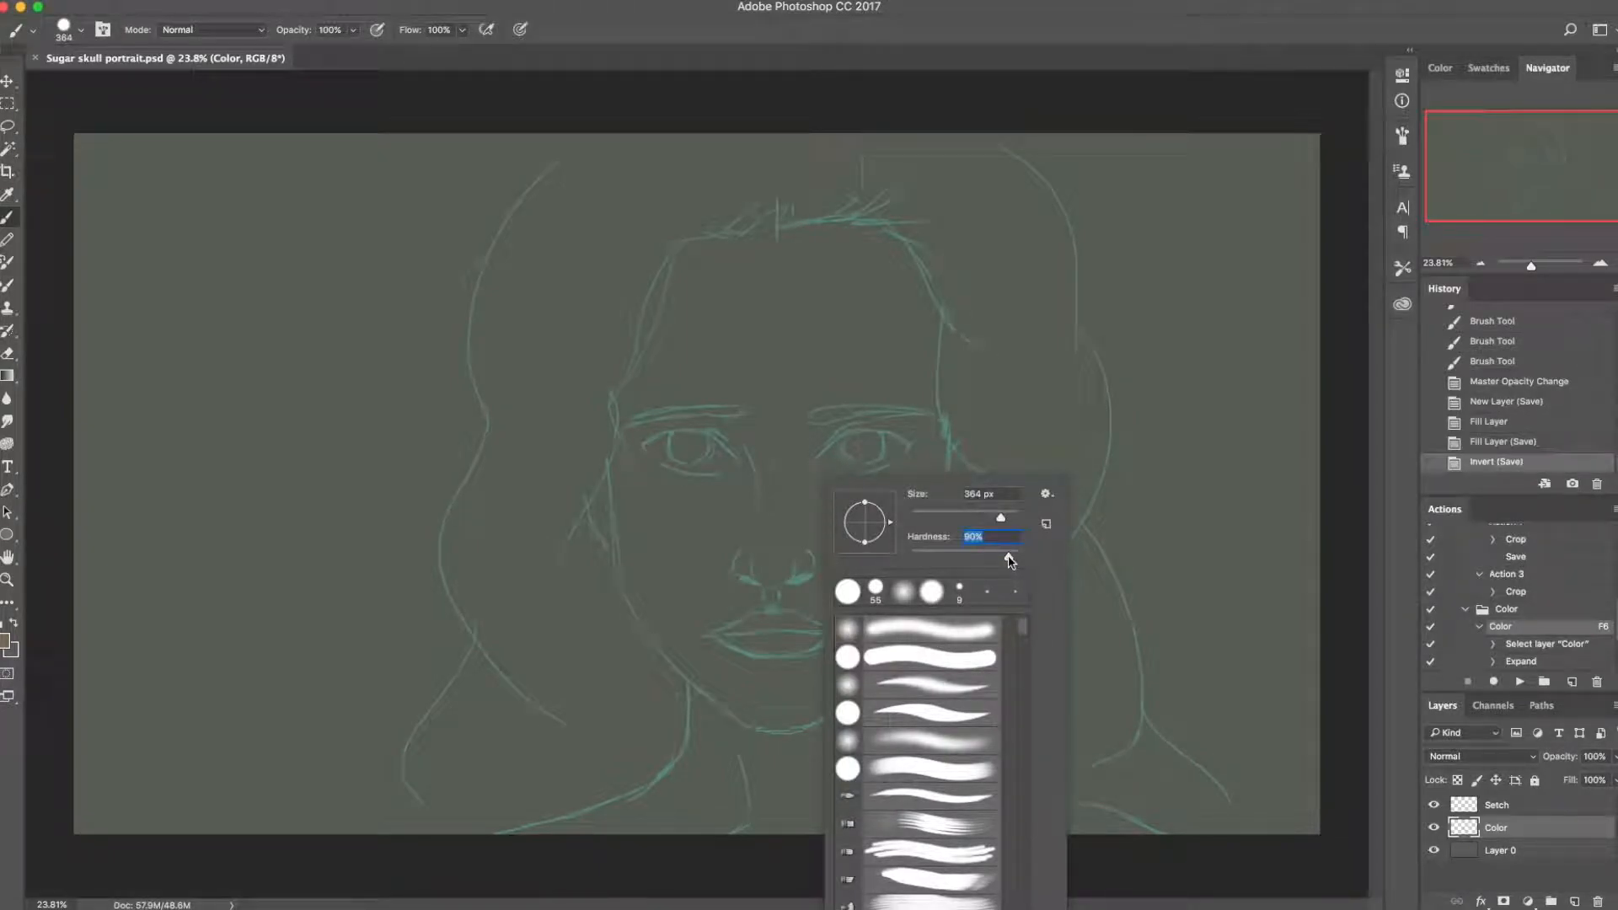
key("Return")
Step: Block in the face, neck and shoulders with flat skin brown on the Color layer, using smaller brush sizes near the outline
mouse_move(723, 408)
left_mouse_down()
mouse_move(793, 399)
mouse_move(698, 366)
mouse_move(724, 271)
mouse_move(701, 276)
mouse_move(704, 261)
mouse_move(691, 331)
mouse_move(656, 378)
mouse_move(657, 526)
mouse_move(634, 431)
mouse_move(663, 585)
mouse_move(648, 524)
mouse_move(652, 570)
mouse_move(761, 704)
mouse_move(713, 634)
mouse_move(861, 398)
mouse_move(909, 373)
mouse_move(896, 540)
mouse_move(1002, 559)
mouse_move(888, 611)
mouse_move(851, 533)
mouse_move(716, 777)
mouse_move(755, 755)
mouse_move(882, 775)
mouse_move(942, 838)
mouse_move(1110, 861)
mouse_move(792, 822)
left_mouse_up()
key("bracketleft")
key("bracketleft")
key("bracketleft")
key("bracketleft")
key("bracketleft")
key("bracketleft")
key("bracketleft")
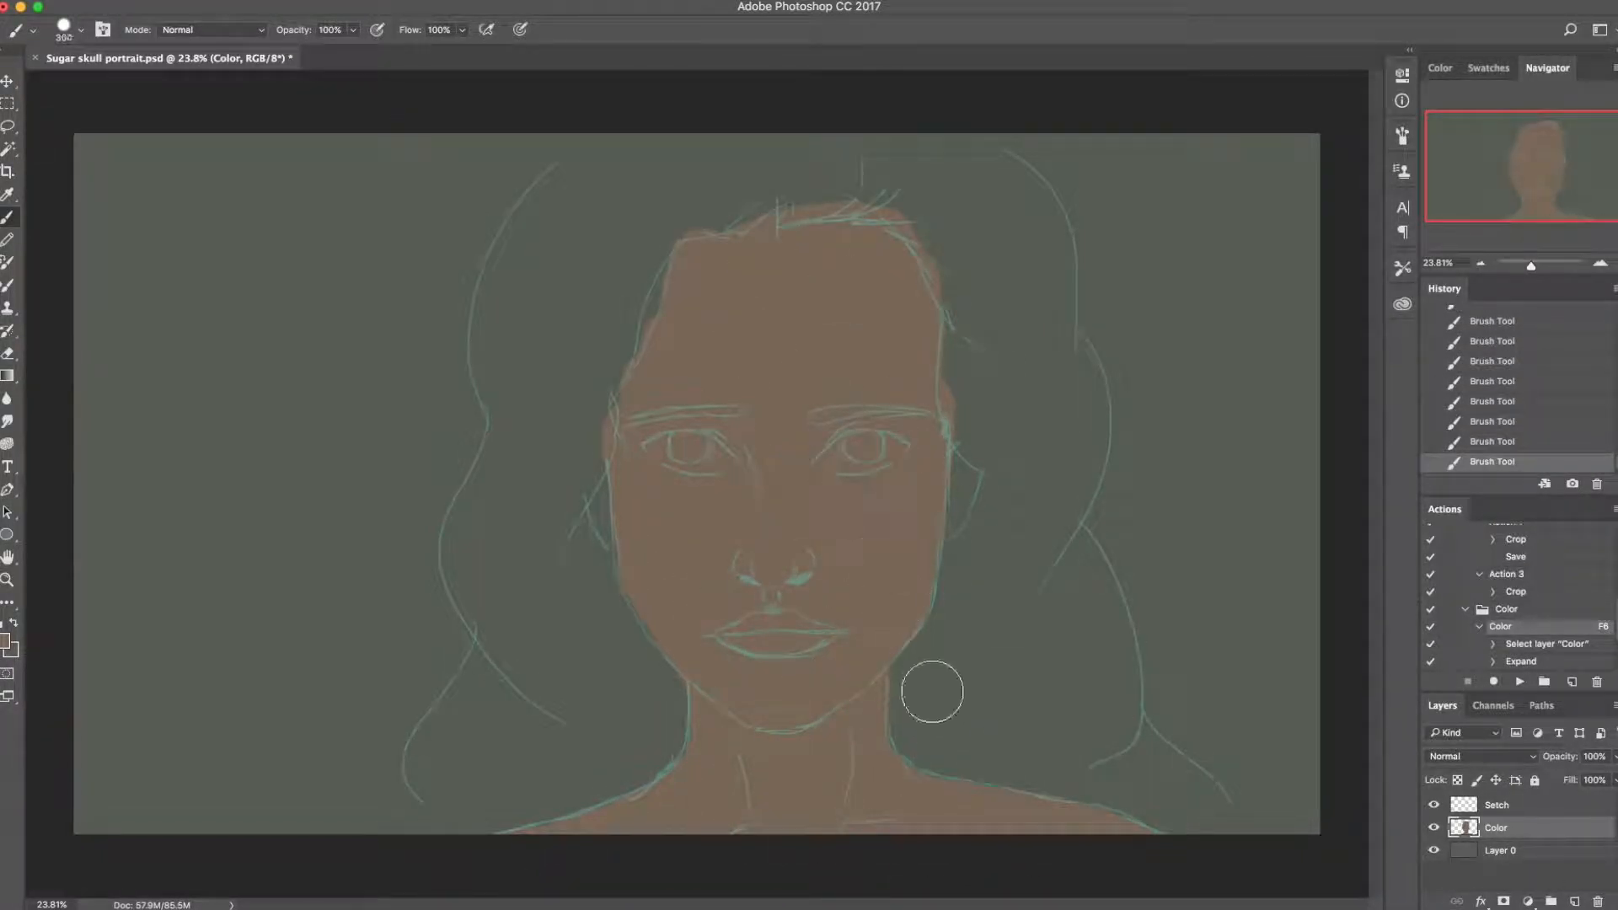
Step: Reduce the brush to 100 px and fill in both ears with the skin brown
key("bracketleft")
key("bracketleft")
key("bracketleft")
mouse_move(944, 527)
left_mouse_down()
mouse_move(973, 461)
mouse_move(949, 516)
mouse_move(962, 446)
mouse_move(940, 493)
left_mouse_up()
mouse_move(618, 528)
left_mouse_down()
mouse_move(589, 503)
mouse_move(612, 479)
left_mouse_up()
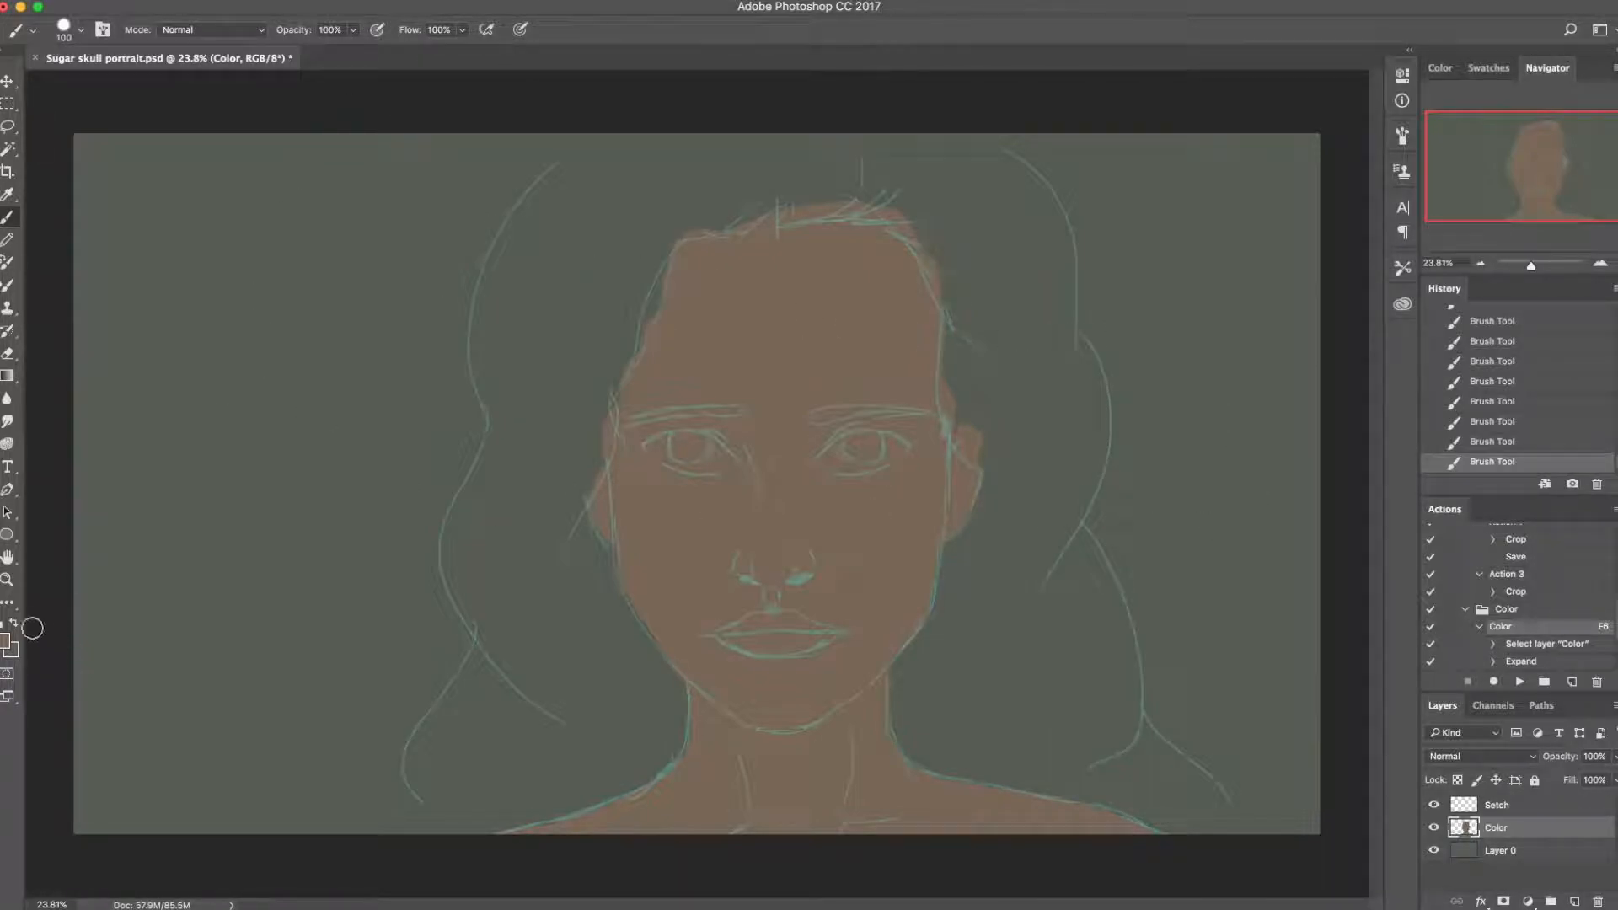
Step: Change the foreground color to a dark reddish brown with hue 23 for the hair
left_click(6, 641)
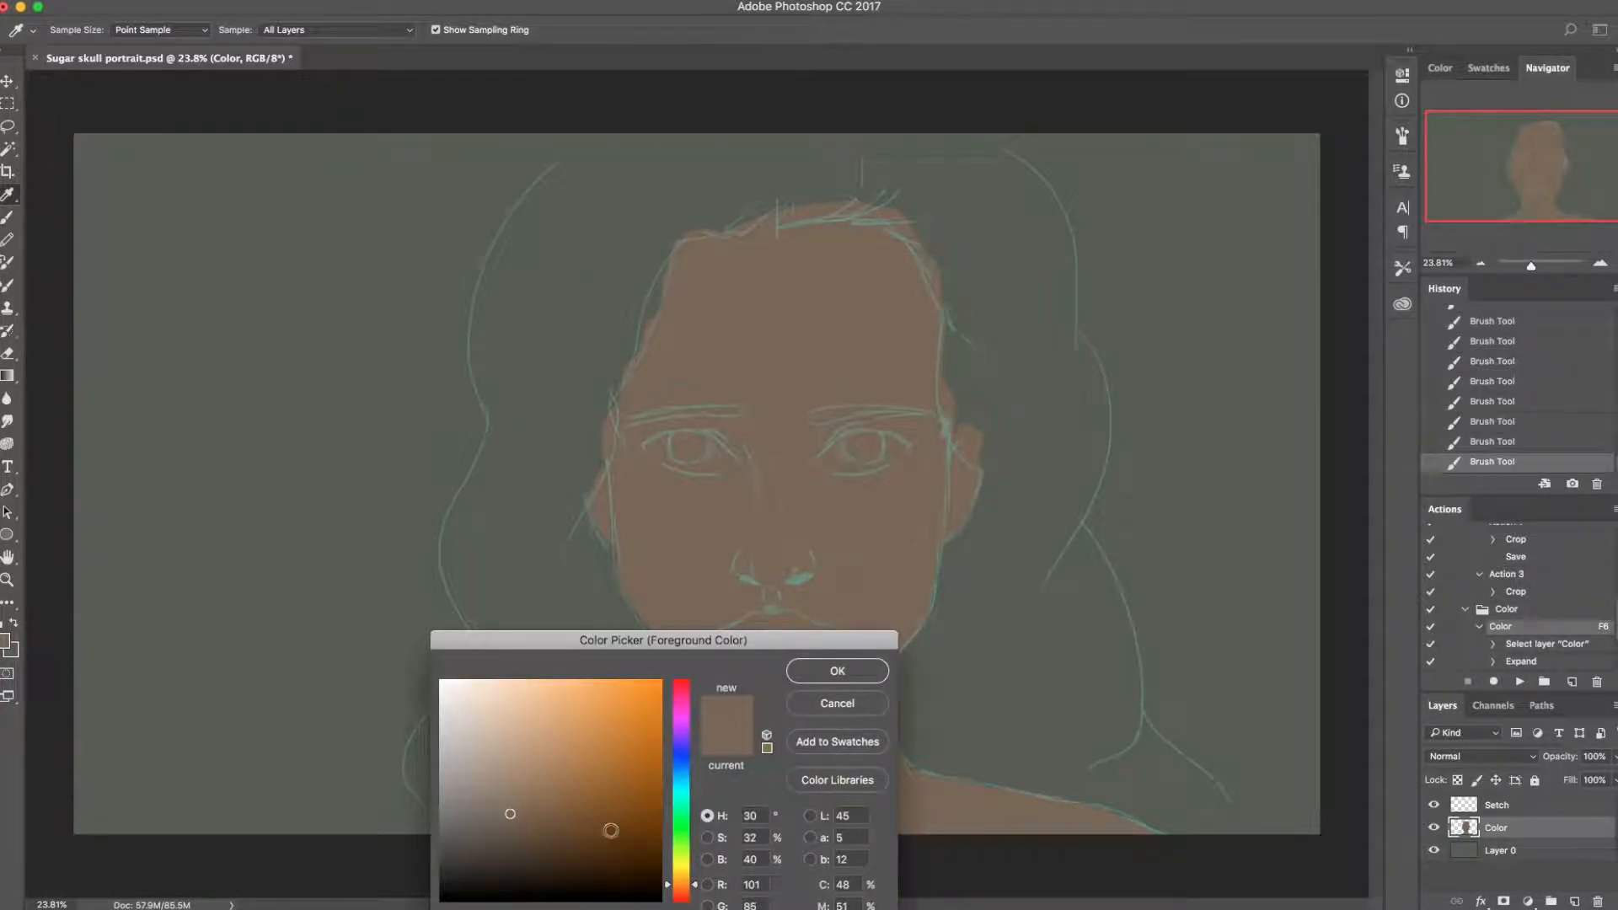
left_click(557, 844)
left_click(696, 887)
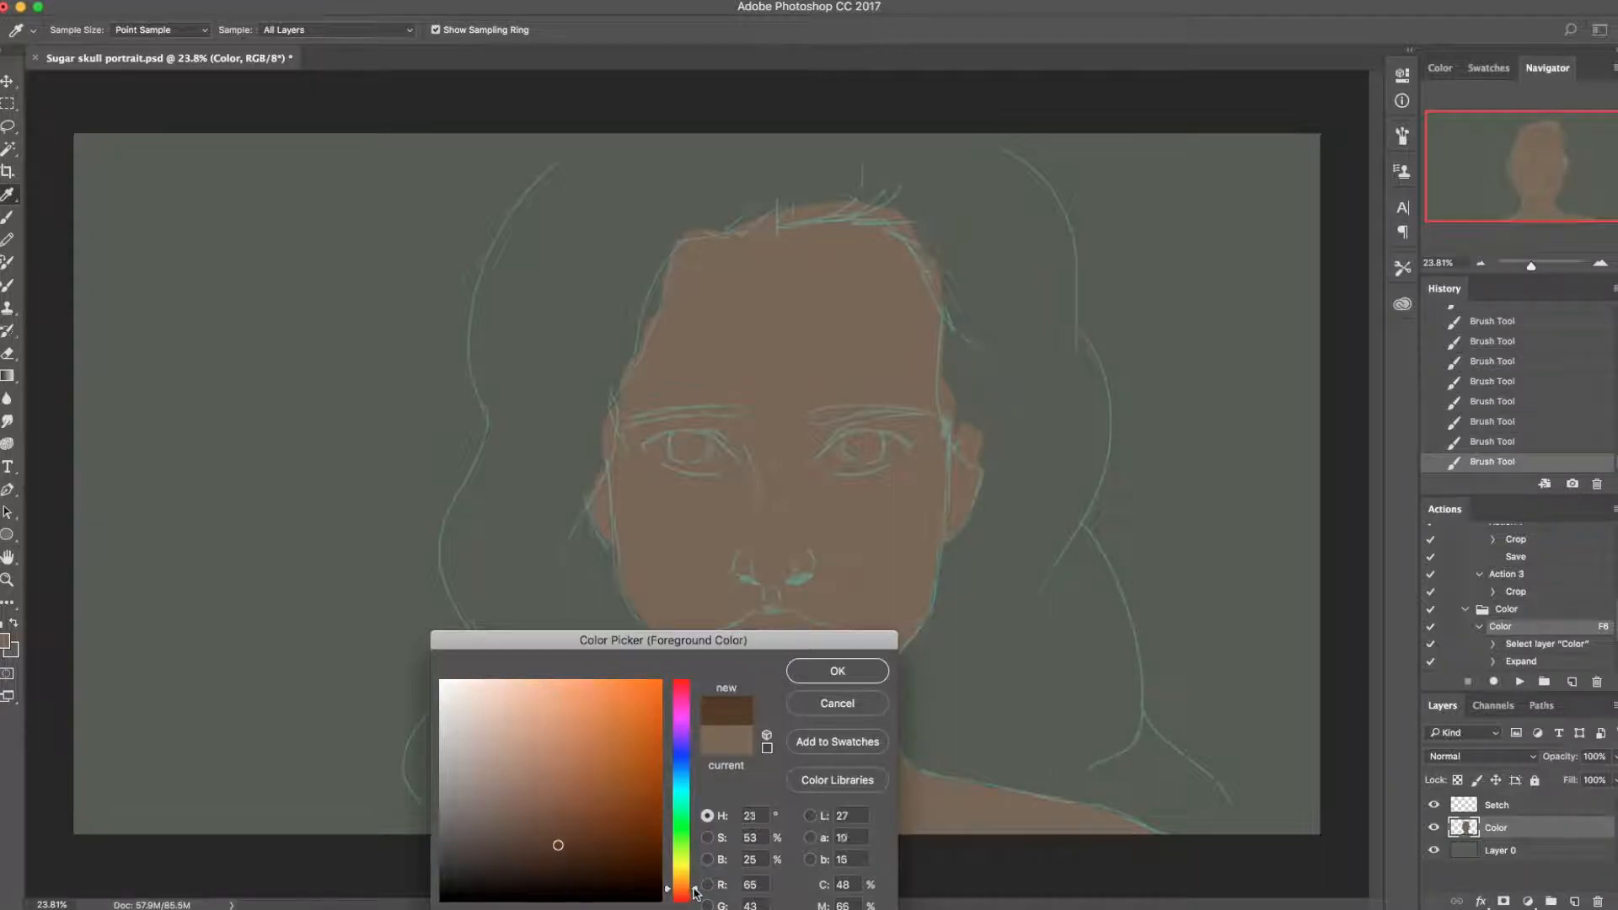
left_click(532, 856)
left_click(868, 676)
Step: Enlarge the brush to 400 px and try a hair stroke beside the jaw, then undo it
right_click(968, 670)
key("Escape")
key("bracketright")
key("bracketright")
key("bracketright")
key("bracketright")
key("bracketright")
key("bracketright")
key("bracketright")
mouse_move(1006, 638)
left_mouse_down()
mouse_move(1010, 679)
mouse_move(1045, 639)
left_mouse_up()
key("super+z")
Step: Set the foreground color to saturation 29% and brightness 22%, and block in the hair around the top and sides of the head
left_click(6, 642)
left_click(504, 853)
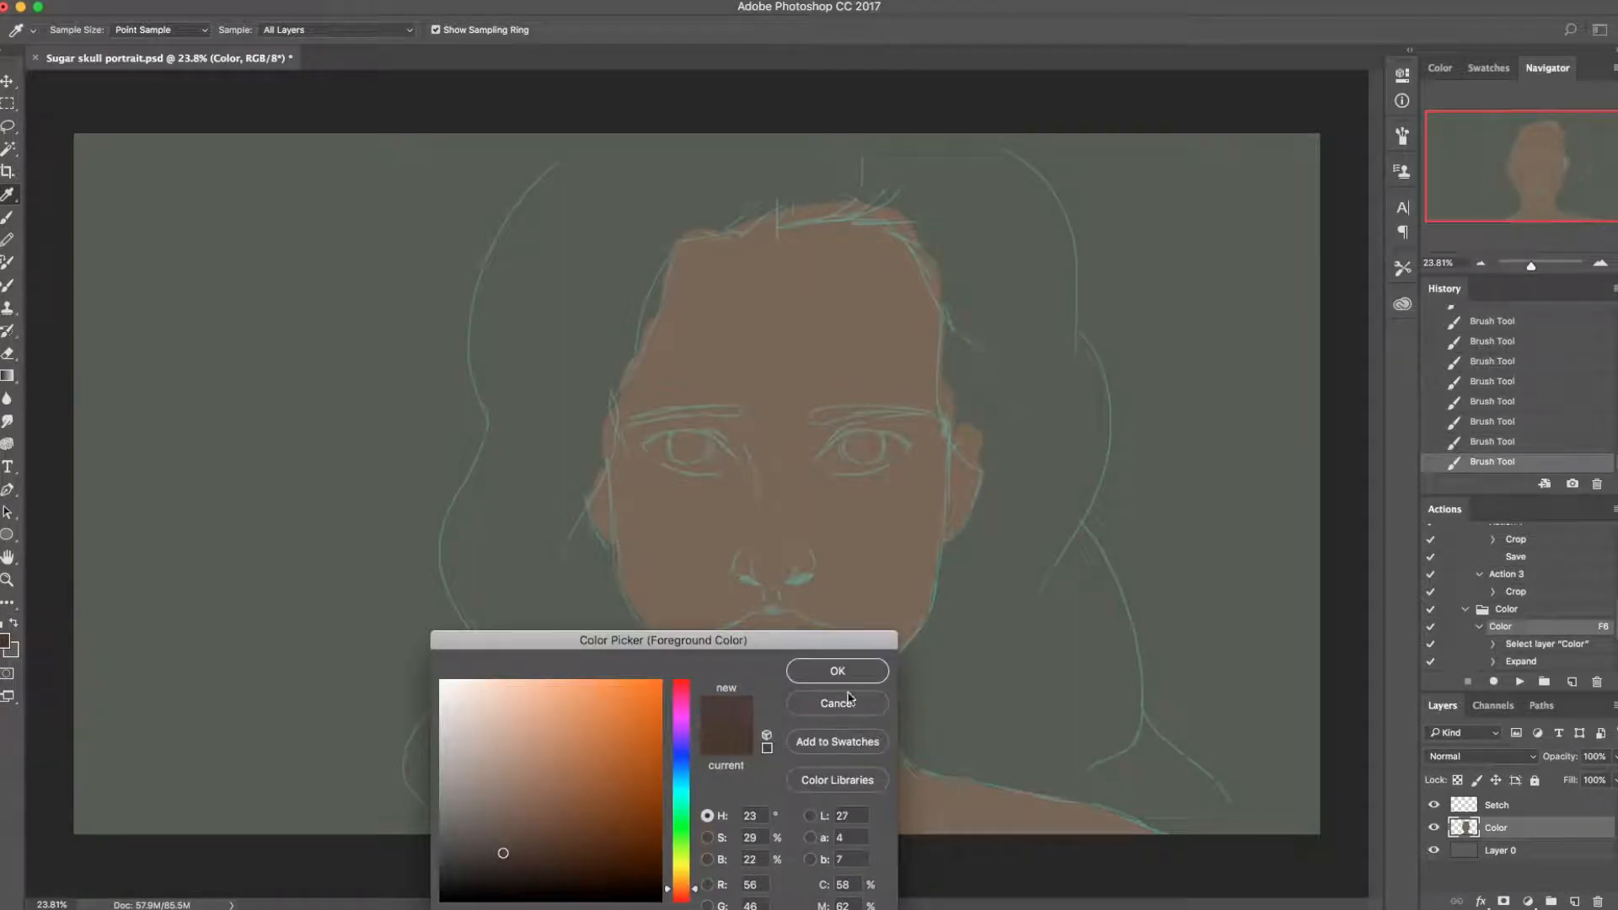
left_click(837, 670)
mouse_move(1045, 573)
left_mouse_down()
mouse_move(1000, 650)
mouse_move(927, 673)
mouse_move(946, 152)
mouse_move(578, 217)
mouse_move(624, 282)
mouse_move(582, 392)
left_mouse_up()
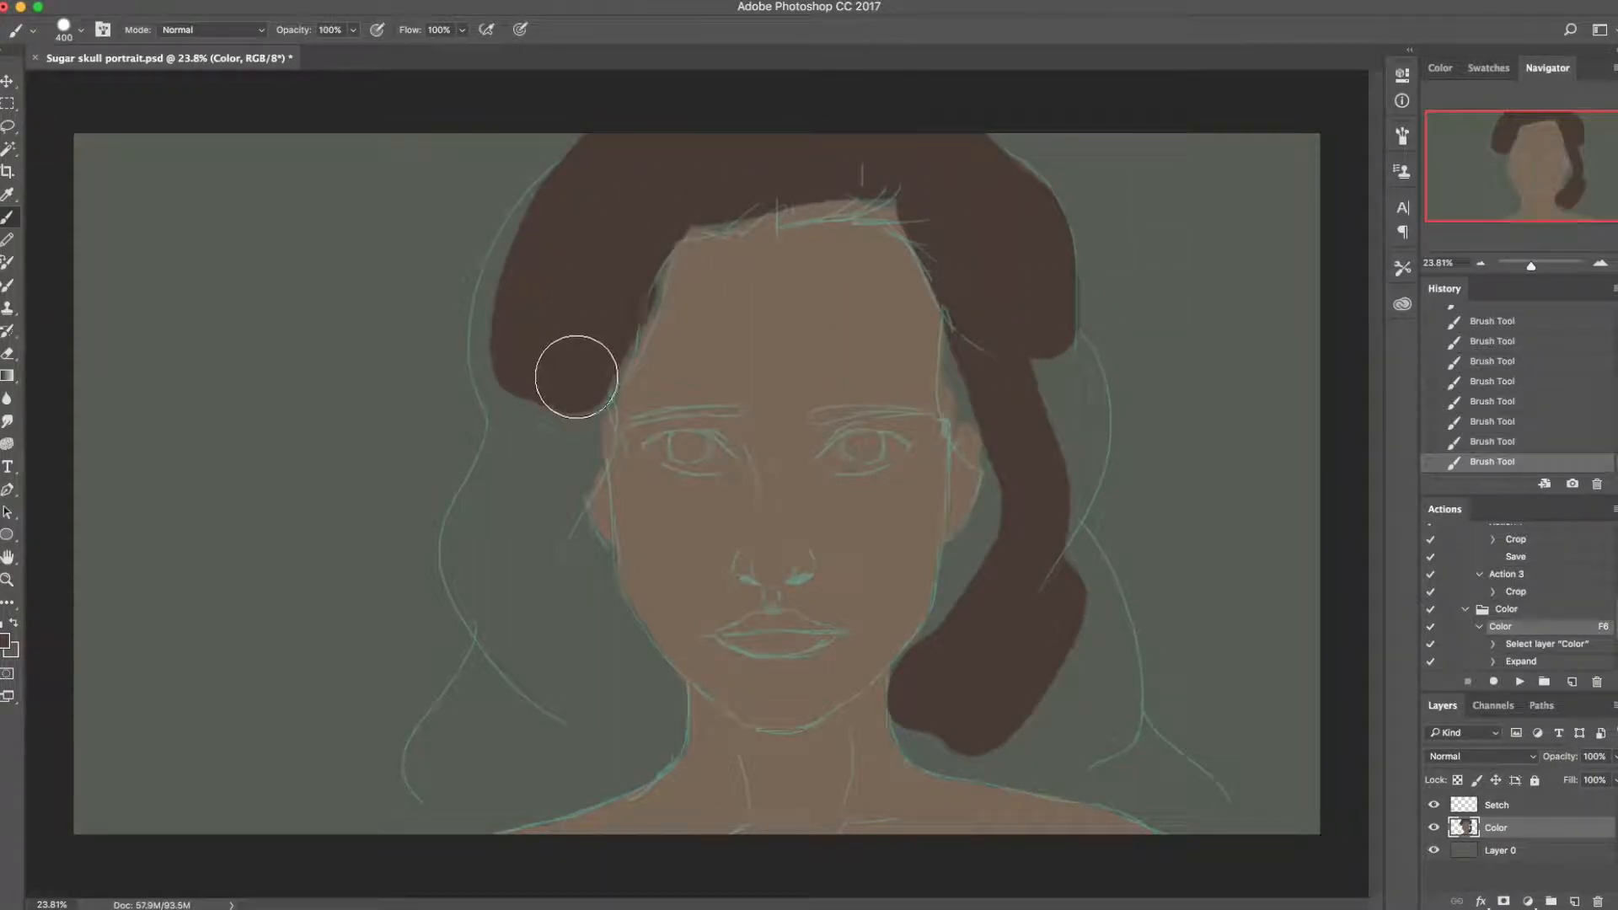
mouse_move(621, 283)
left_mouse_down()
mouse_move(560, 404)
mouse_move(567, 433)
mouse_move(567, 407)
mouse_move(563, 435)
mouse_move(534, 387)
mouse_move(549, 567)
mouse_move(599, 354)
mouse_move(527, 558)
mouse_move(542, 625)
mouse_move(527, 404)
left_mouse_up()
Step: Reduce the brush to 125 px, try outlining the hair's outer edge and step back in the history to remove the outline
key("bracketleft")
key("bracketleft")
key("bracketleft")
key("bracketleft")
key("bracketleft")
key("bracketleft")
mouse_move(528, 206)
left_mouse_down()
mouse_move(501, 354)
mouse_move(552, 166)
left_mouse_up()
left_click_drag(552, 166, 491, 448)
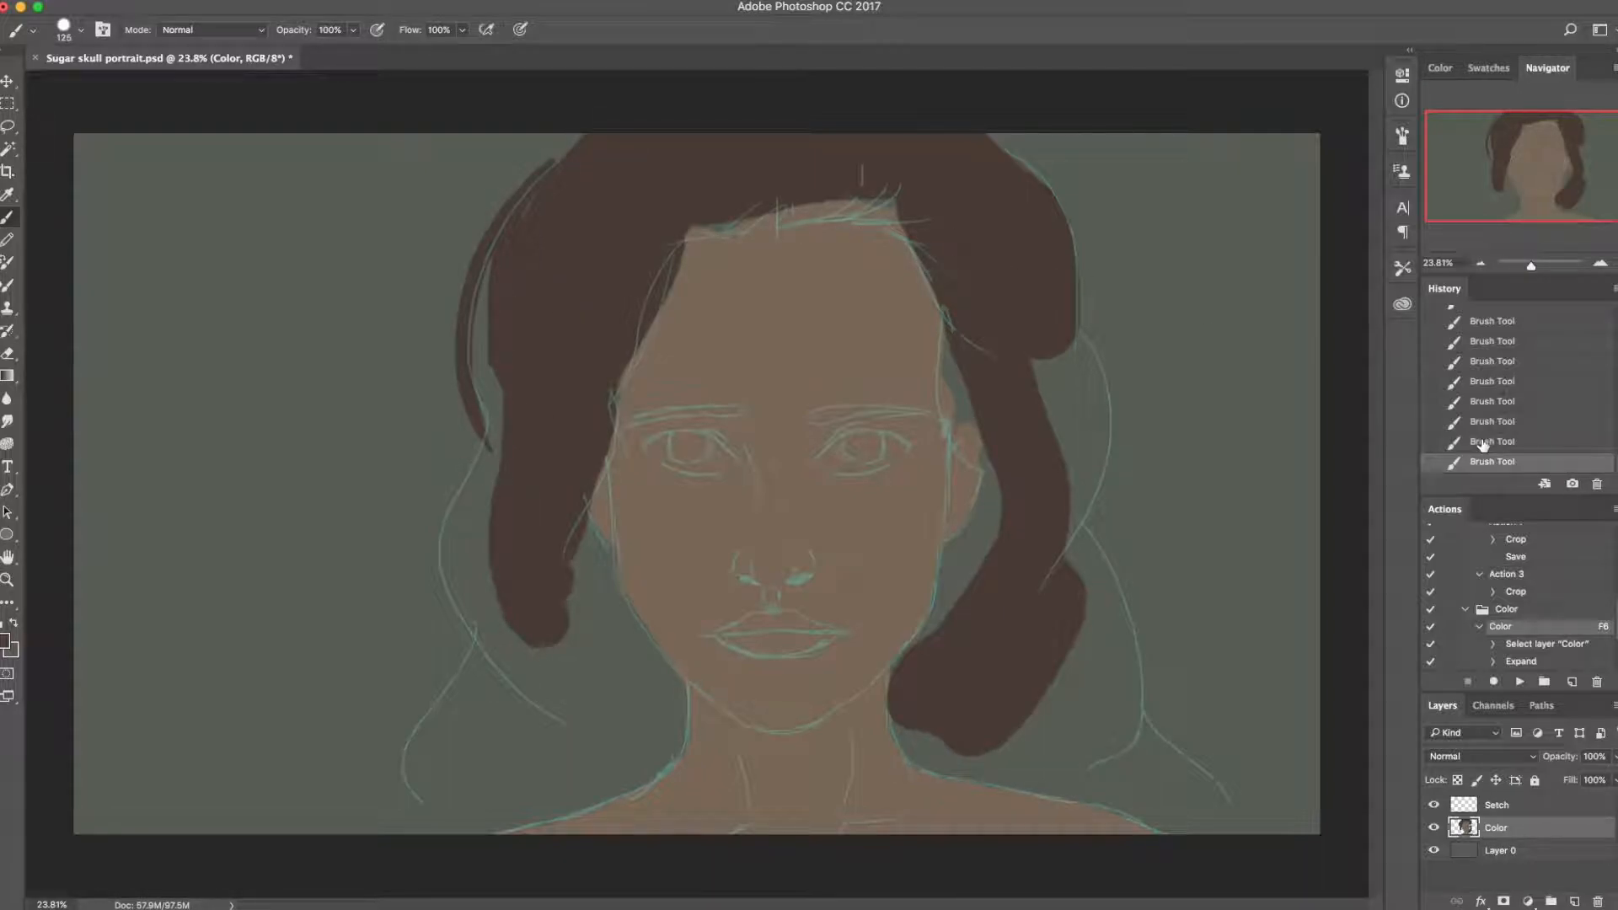
left_click(1525, 443)
Step: Extend the hair down both sides of the neck to the shoulders and hide the Setch layer
mouse_move(519, 582)
left_mouse_down()
mouse_move(664, 744)
mouse_move(631, 675)
left_mouse_up()
mouse_move(969, 497)
left_mouse_down()
mouse_move(1054, 643)
mouse_move(1015, 320)
mouse_move(1112, 762)
mouse_move(1091, 598)
left_mouse_up()
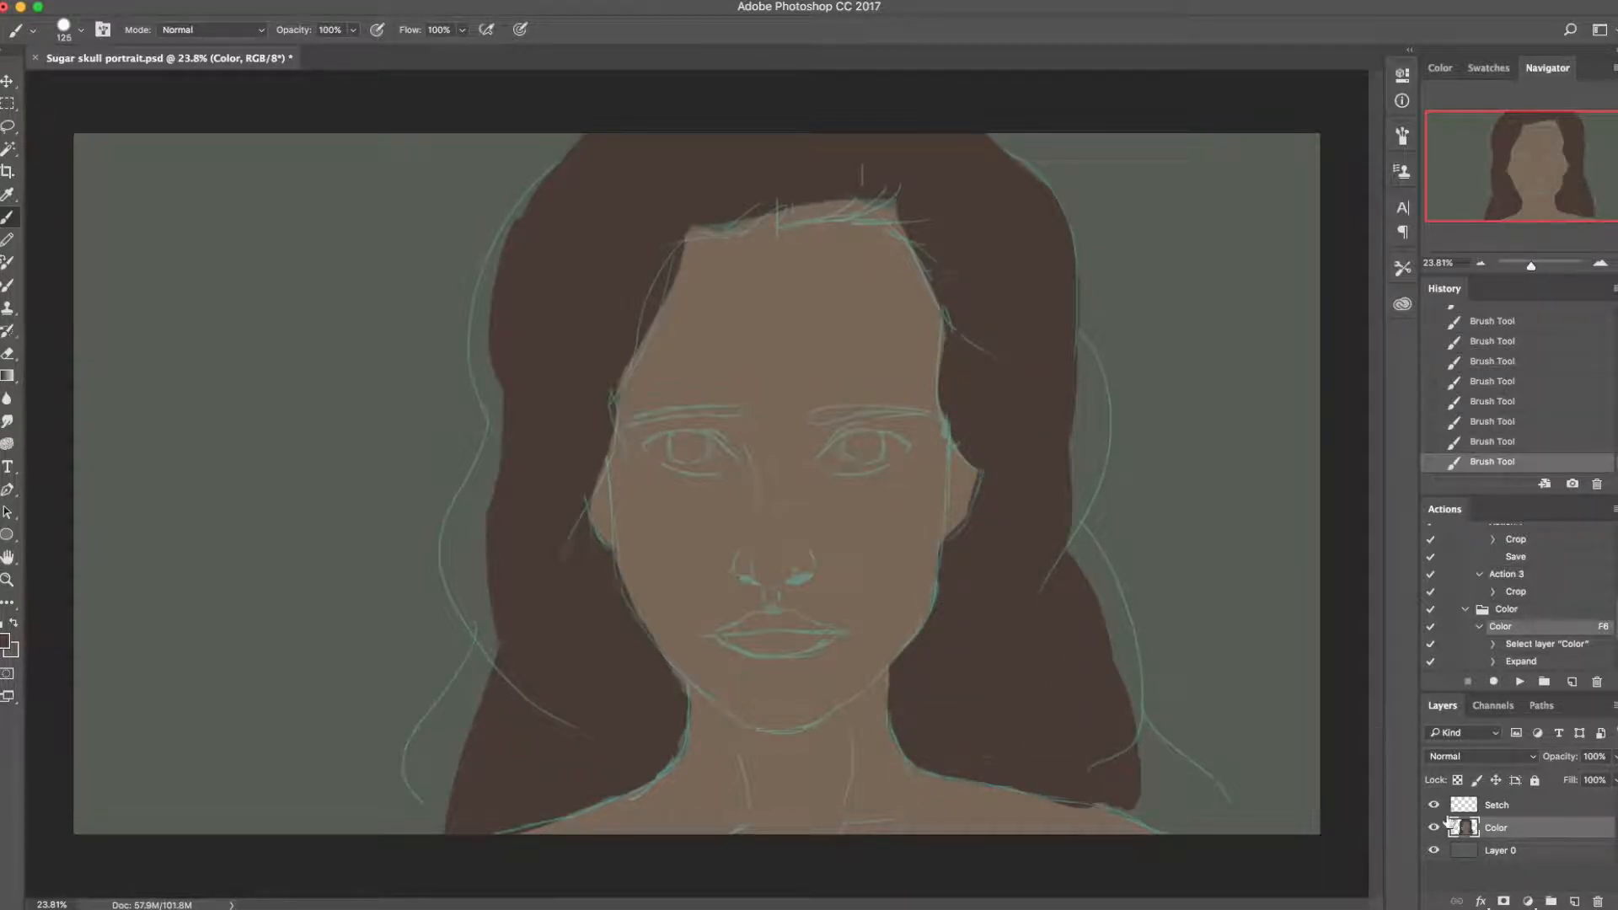
left_click(1433, 806)
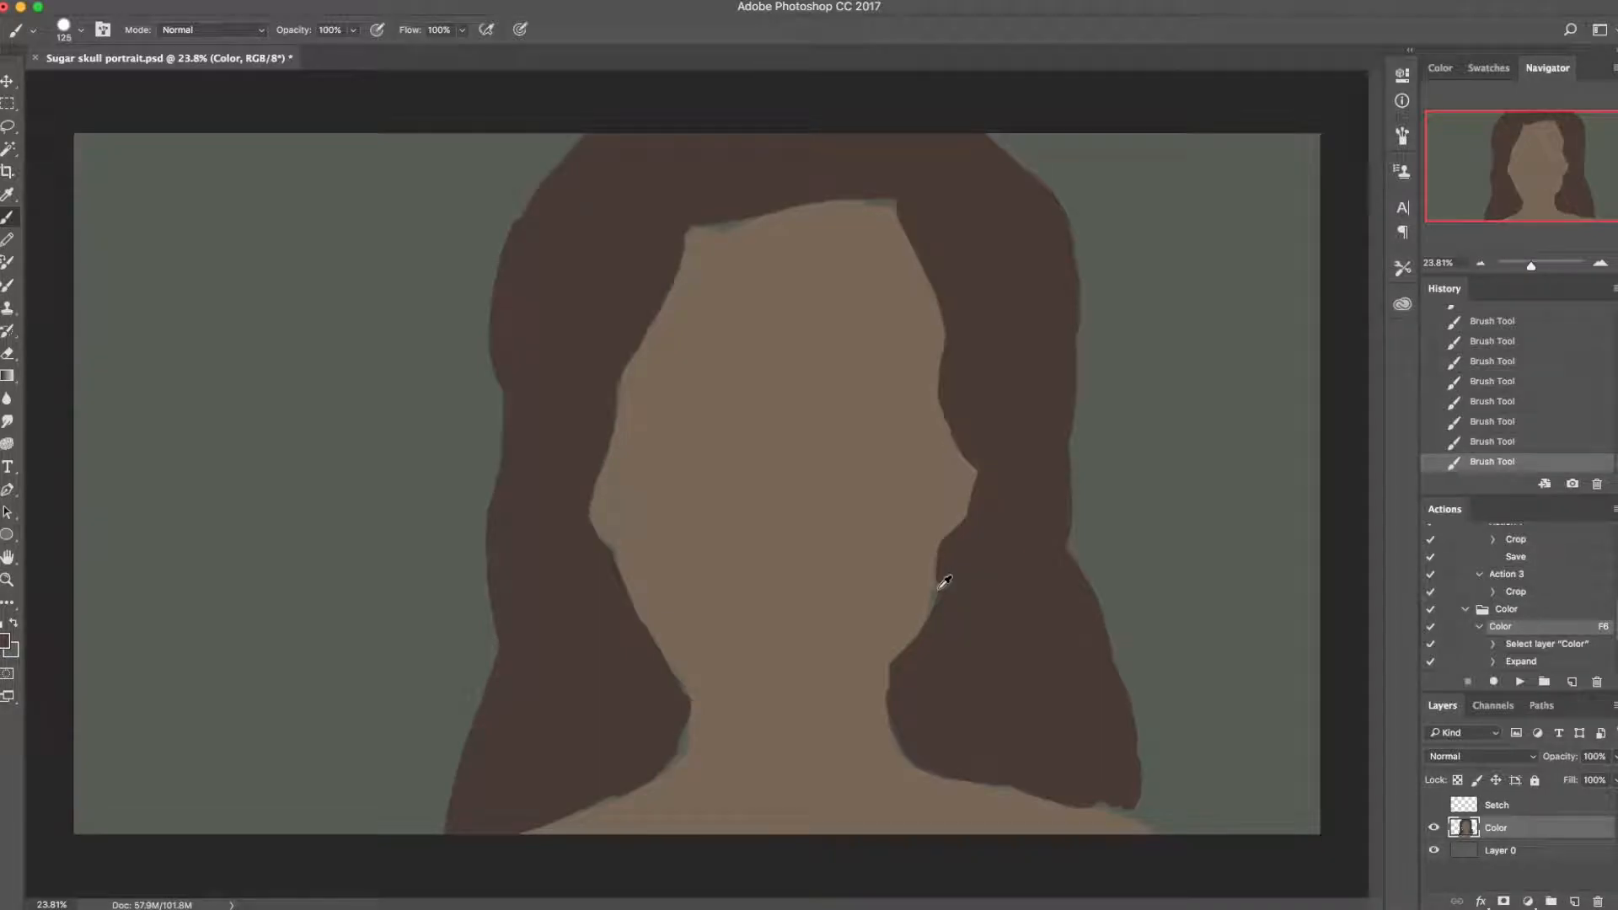
Step: Clean up the gaps where skin and hair meet along the face, hairline and shoulders, show the Setch layer again and save
mouse_move(929, 577)
left_mouse_down()
mouse_move(903, 626)
mouse_move(941, 510)
mouse_move(905, 633)
mouse_move(929, 568)
left_mouse_up()
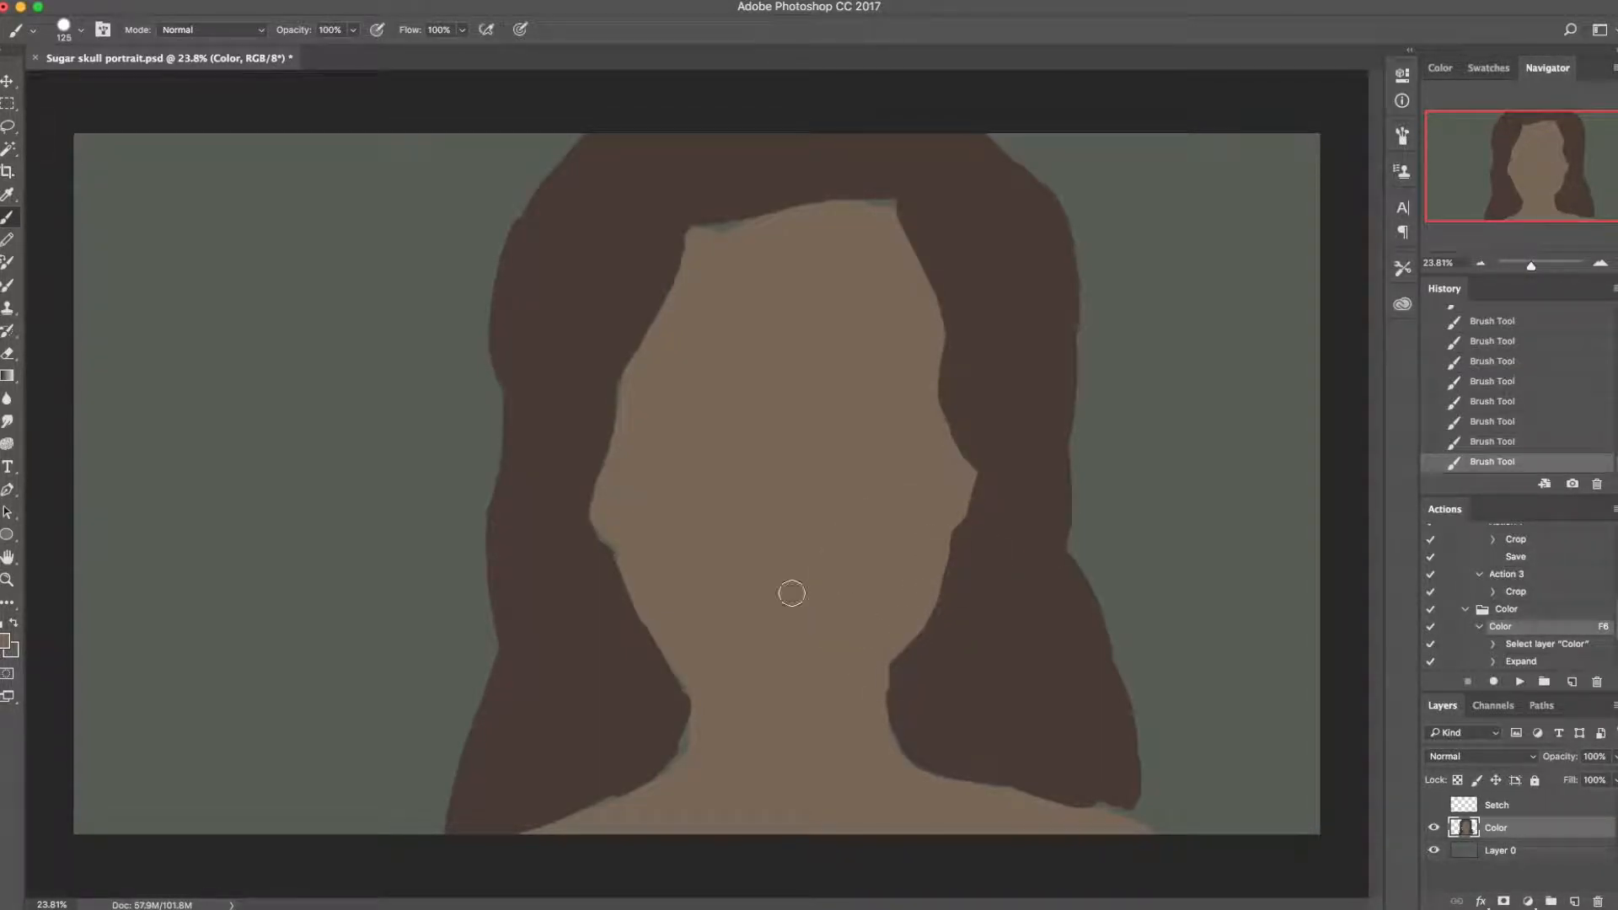
mouse_move(597, 511)
left_mouse_down()
mouse_move(682, 668)
mouse_move(712, 689)
mouse_move(672, 755)
mouse_move(677, 739)
mouse_move(564, 792)
mouse_move(668, 752)
mouse_move(595, 789)
left_mouse_up()
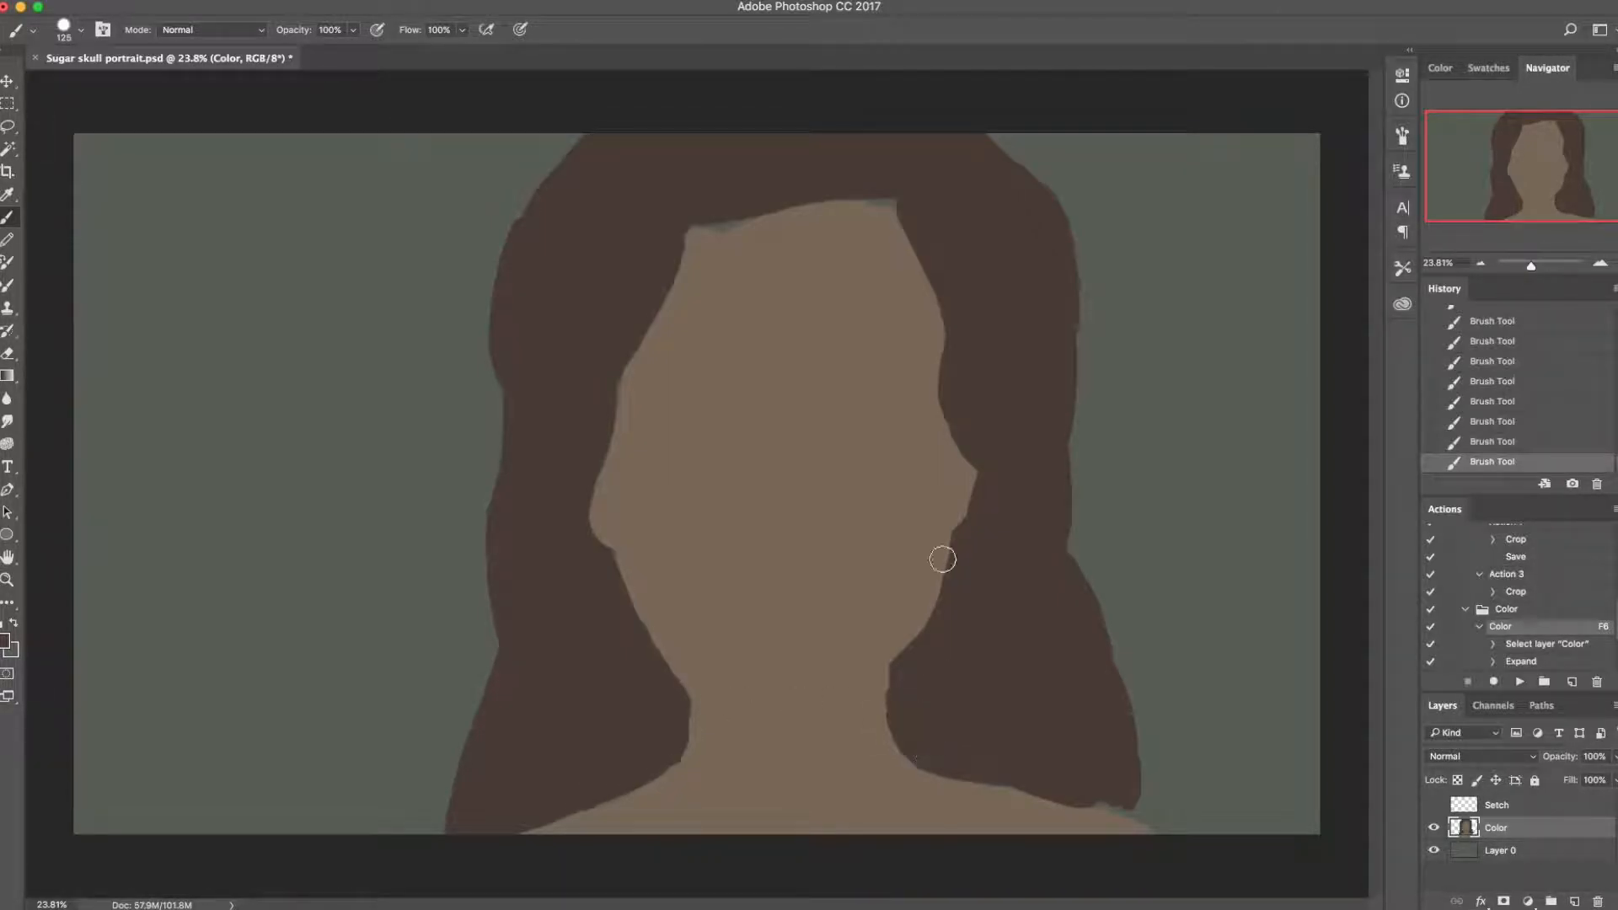
mouse_move(917, 210)
left_mouse_down()
mouse_move(787, 194)
mouse_move(745, 211)
left_mouse_up()
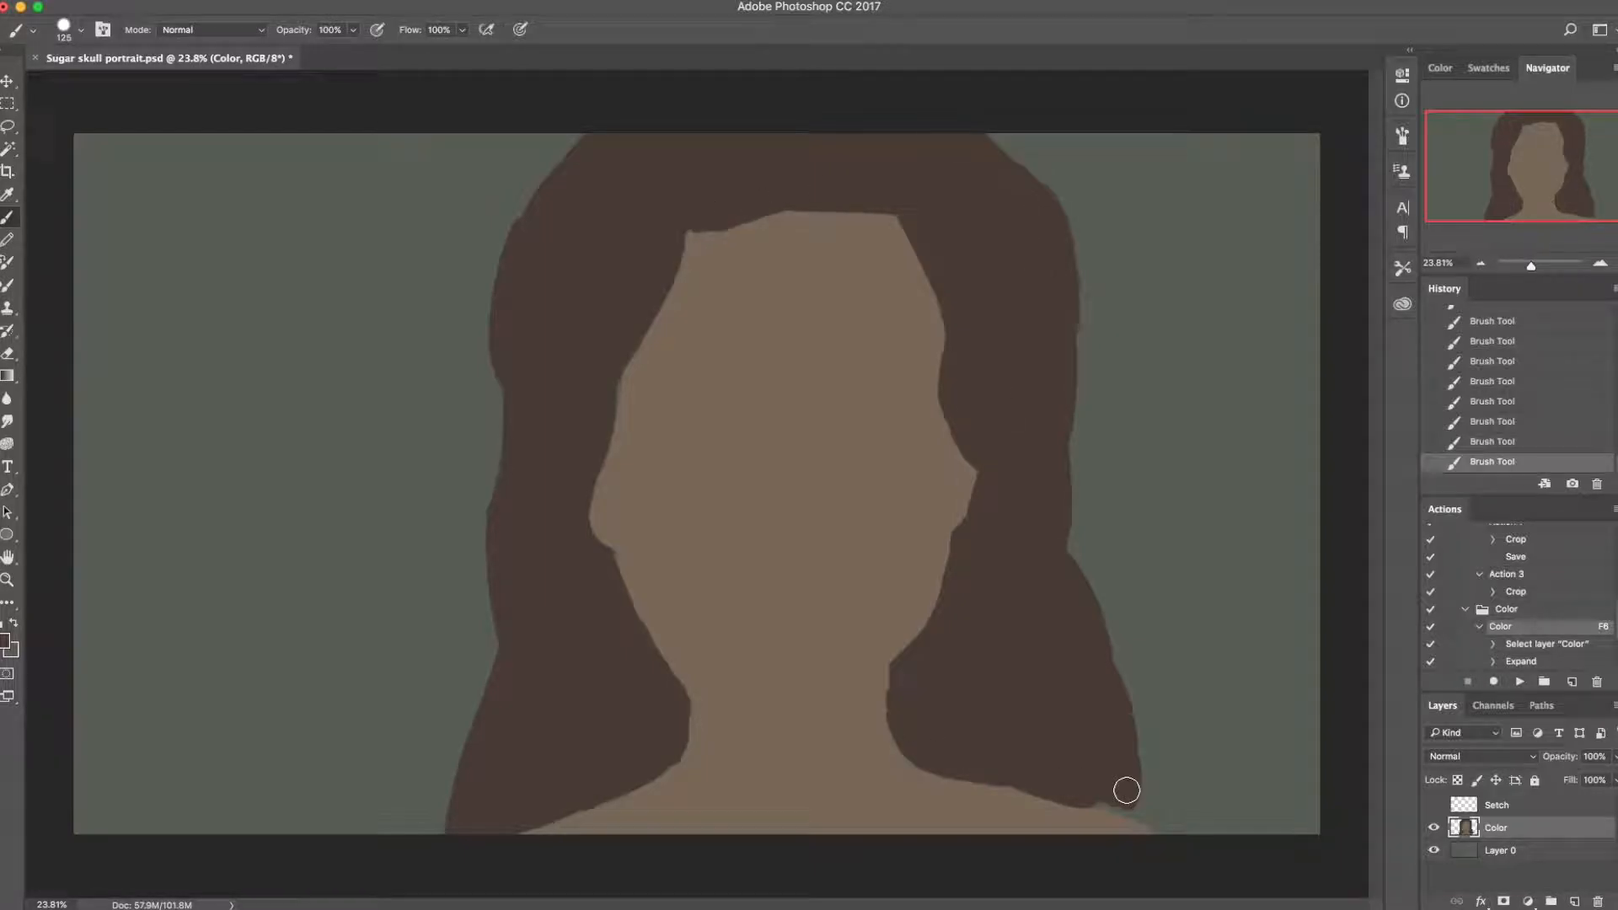
key("super+s")
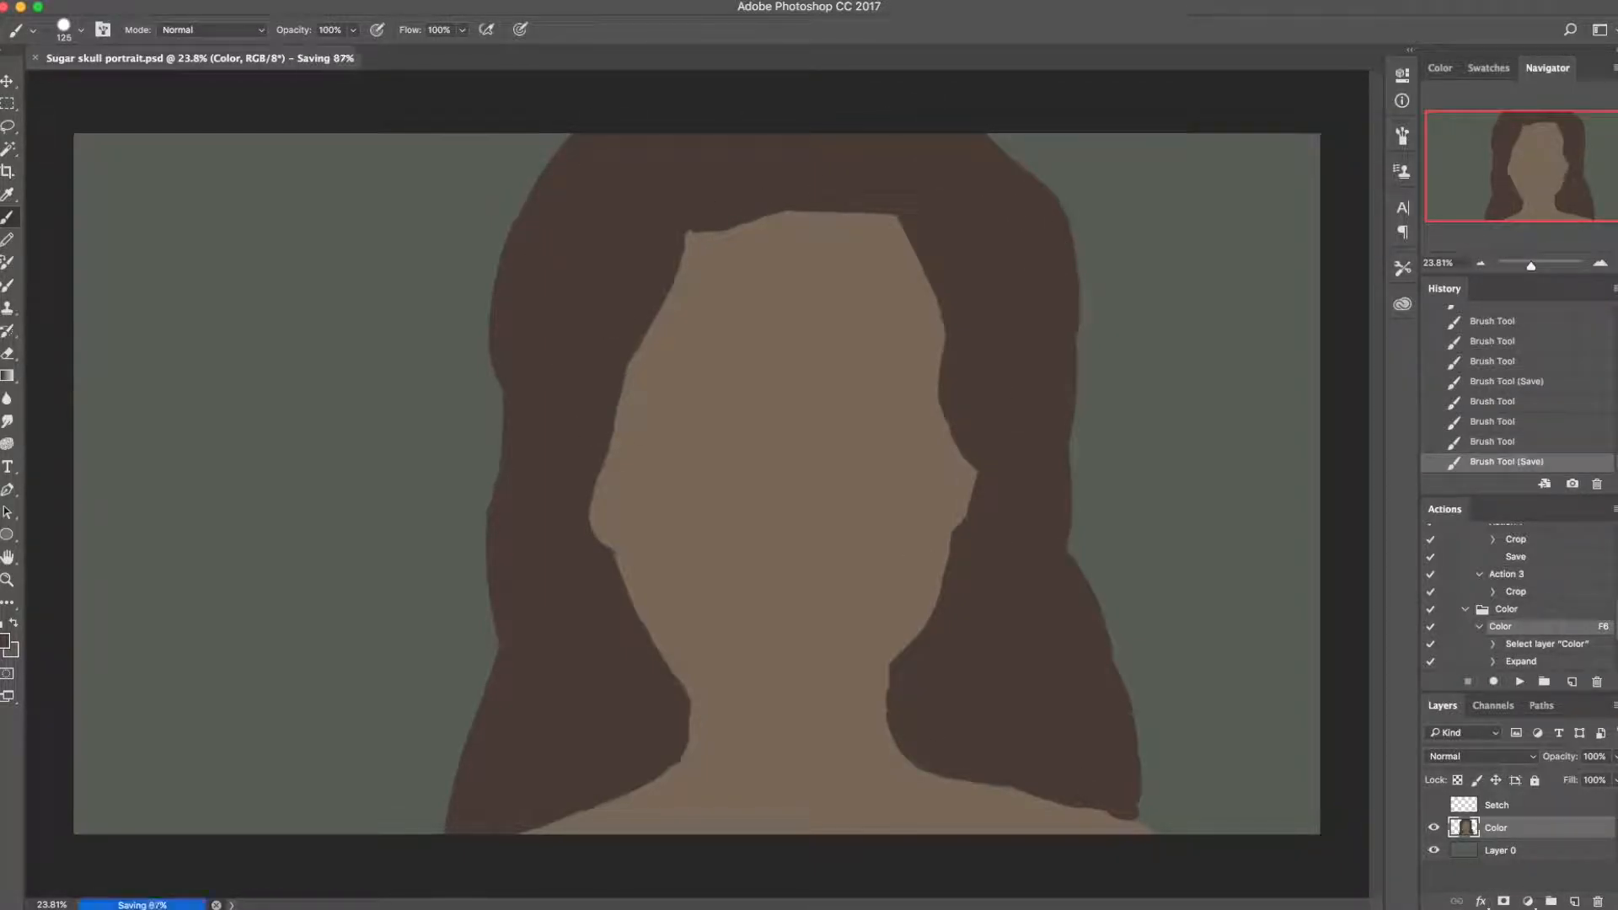
left_click(1433, 805)
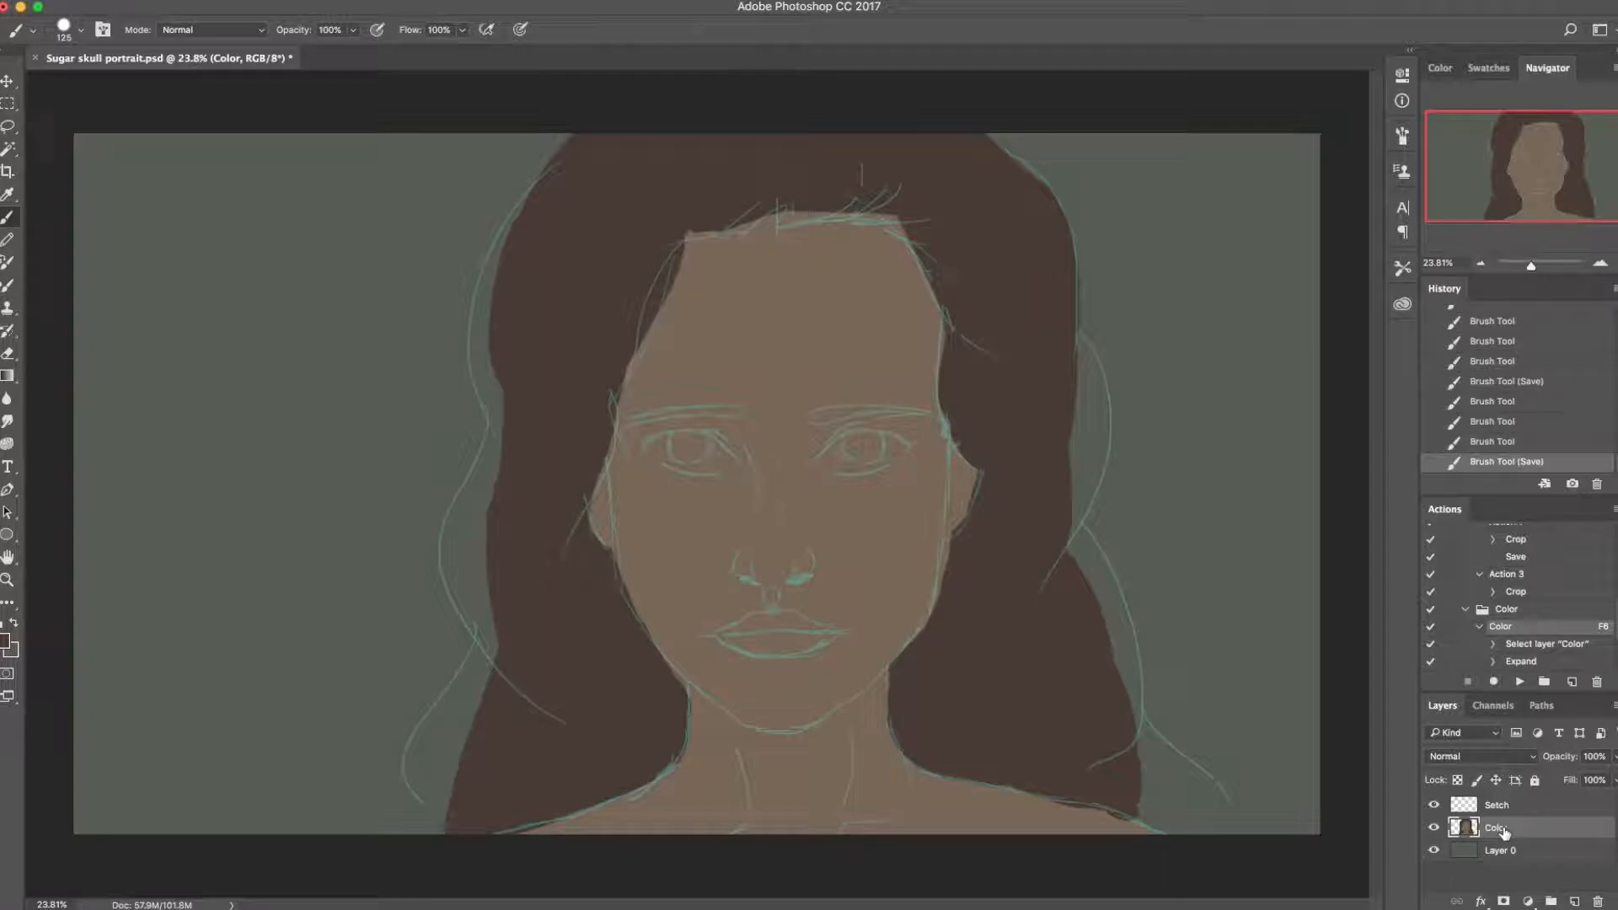
key("super+s")
Step: Sample the skin tone and darken it to a shading brown with saturation 36% and brightness 25%
left_click(5, 641)
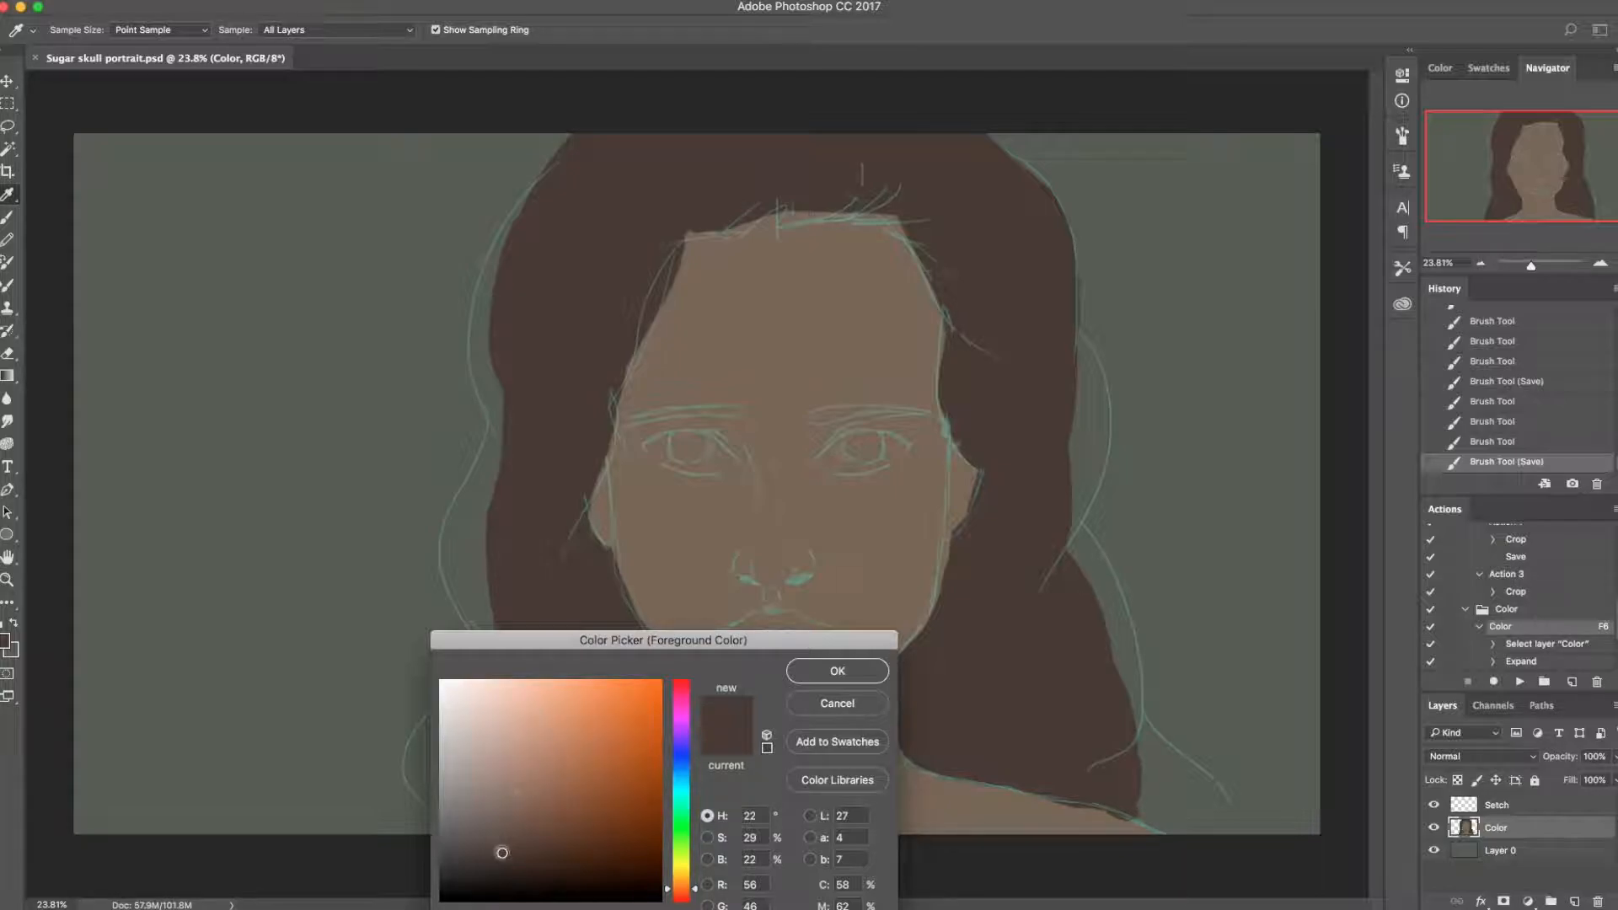
left_click_drag(503, 853, 511, 865)
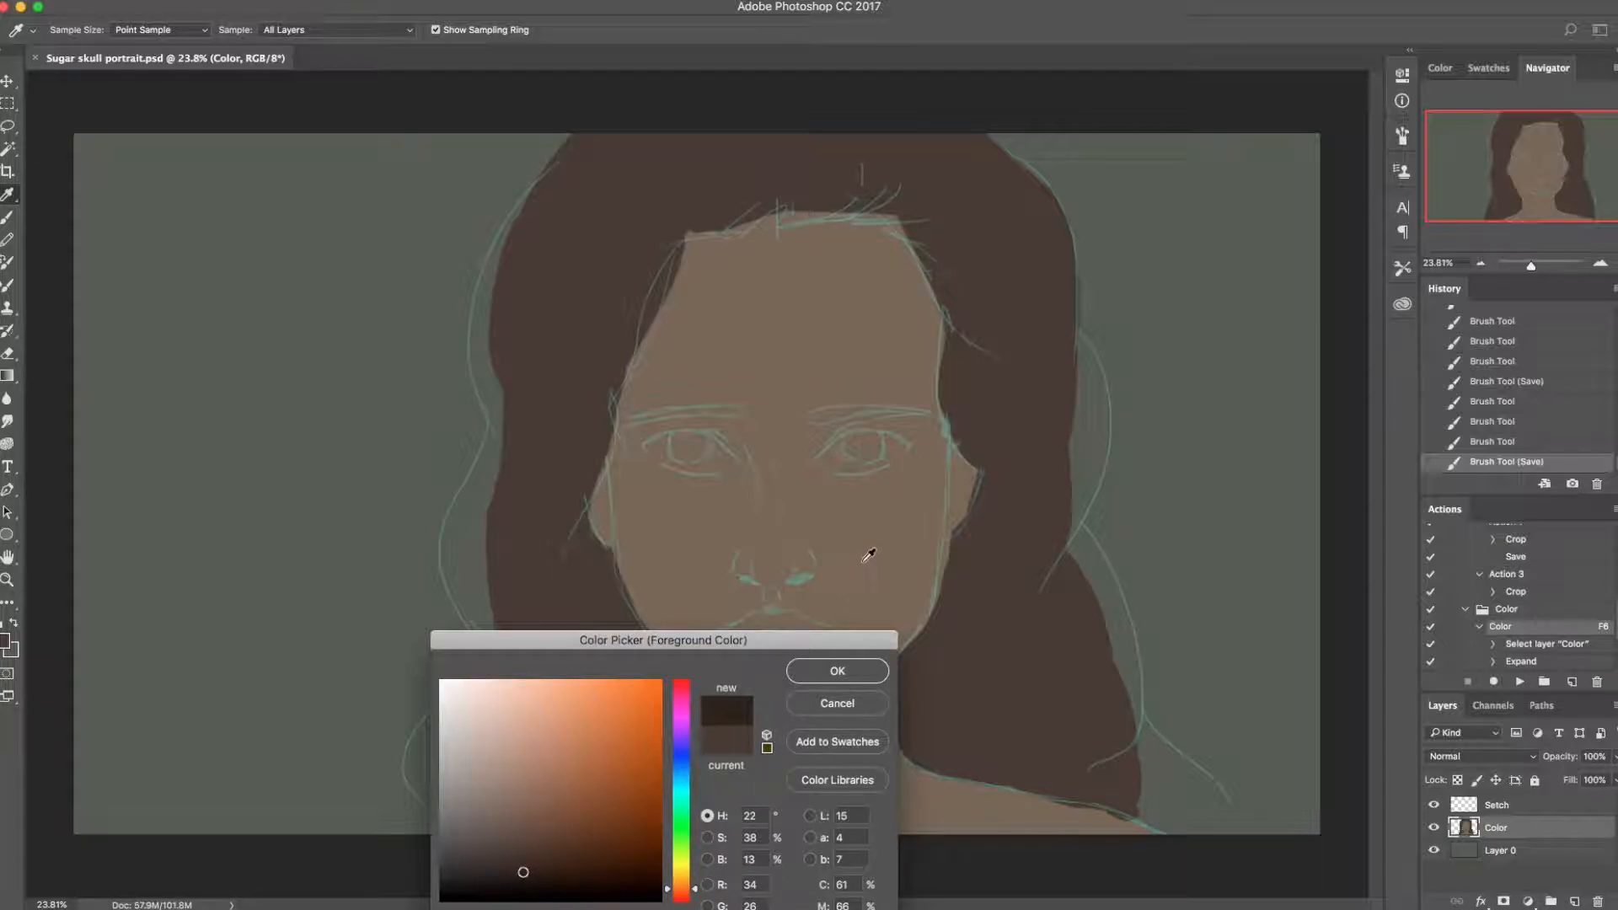
left_click(868, 554)
left_click_drag(517, 840, 520, 846)
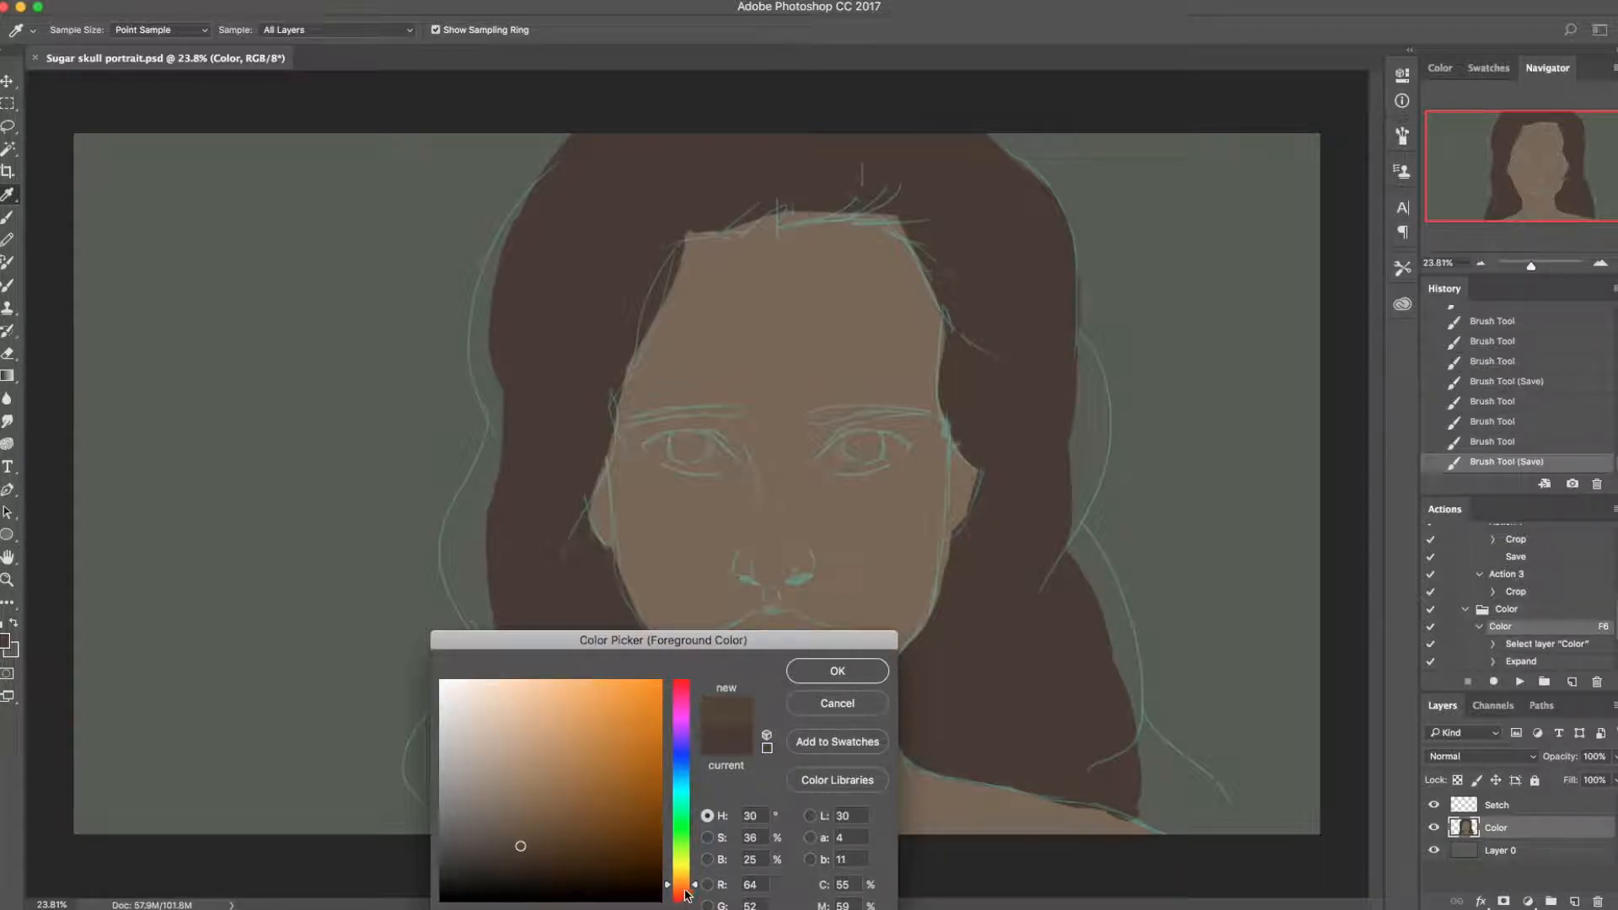
left_click_drag(694, 889, 691, 887)
left_click(823, 671)
Step: Lower the brush opacity to 30% and undo the test shading strokes beside the nose
left_click_drag(845, 558, 794, 624)
key("super+z")
left_click(353, 30)
left_click_drag(305, 56, 291, 53)
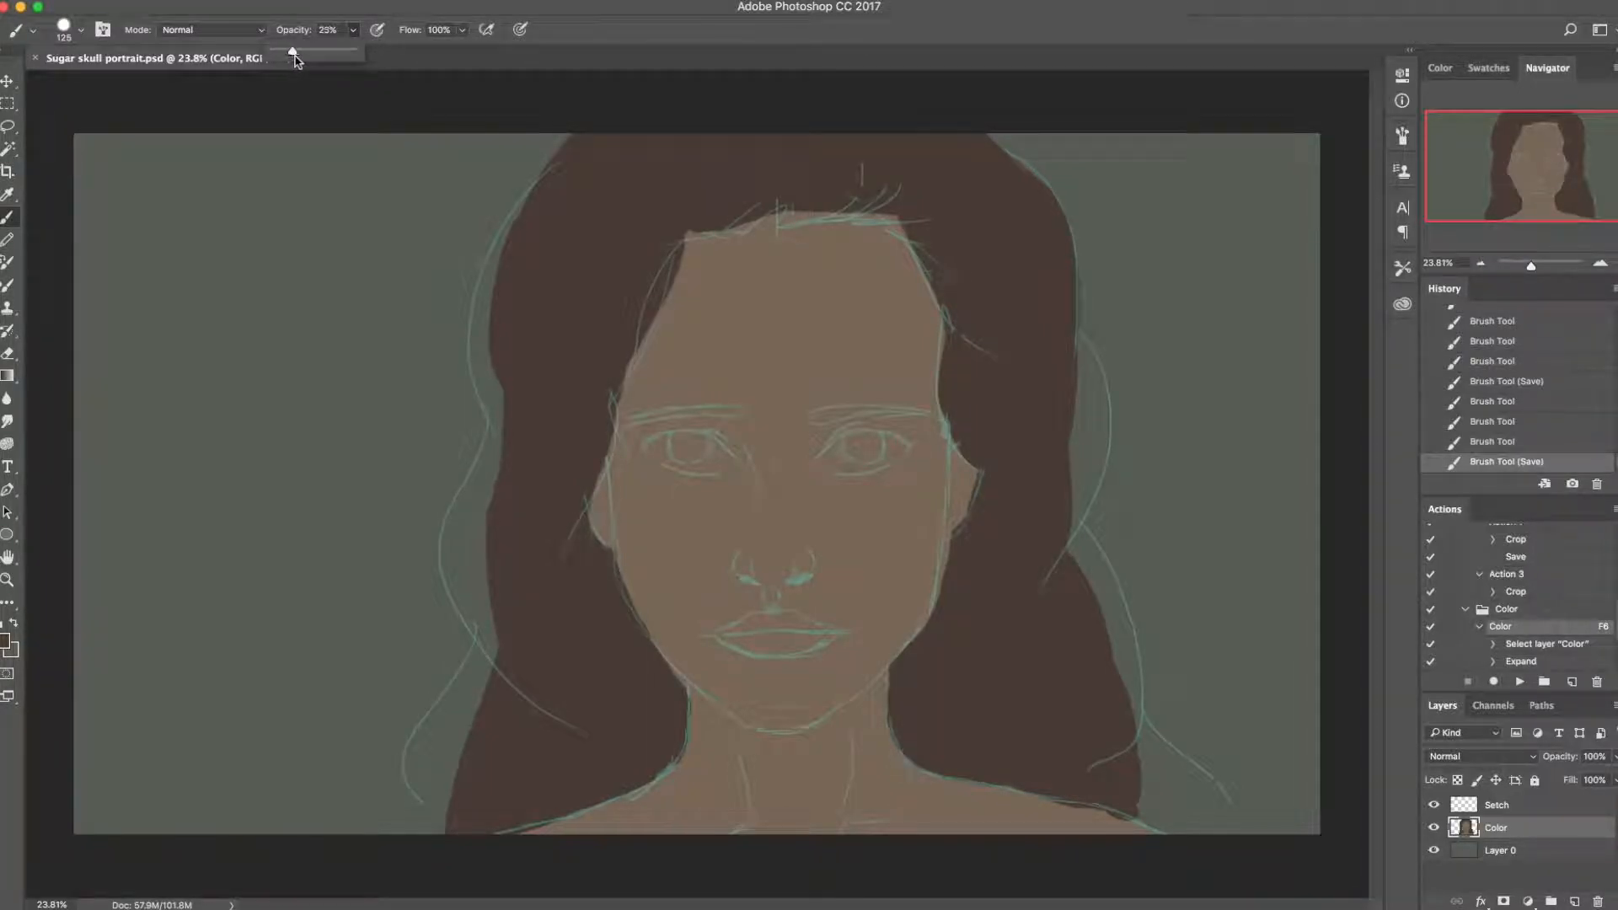
mouse_move(815, 558)
left_mouse_down()
mouse_move(845, 520)
mouse_move(826, 538)
left_mouse_up()
key("super+z")
Step: Shade the inner corners of both eyes with a softer brush enlarged to 200 px, undoing the test strokes along the nose
right_click(752, 473)
left_click(929, 565)
mouse_move(820, 460)
left_mouse_down()
mouse_move(837, 447)
mouse_move(791, 528)
left_mouse_up()
key("super+z")
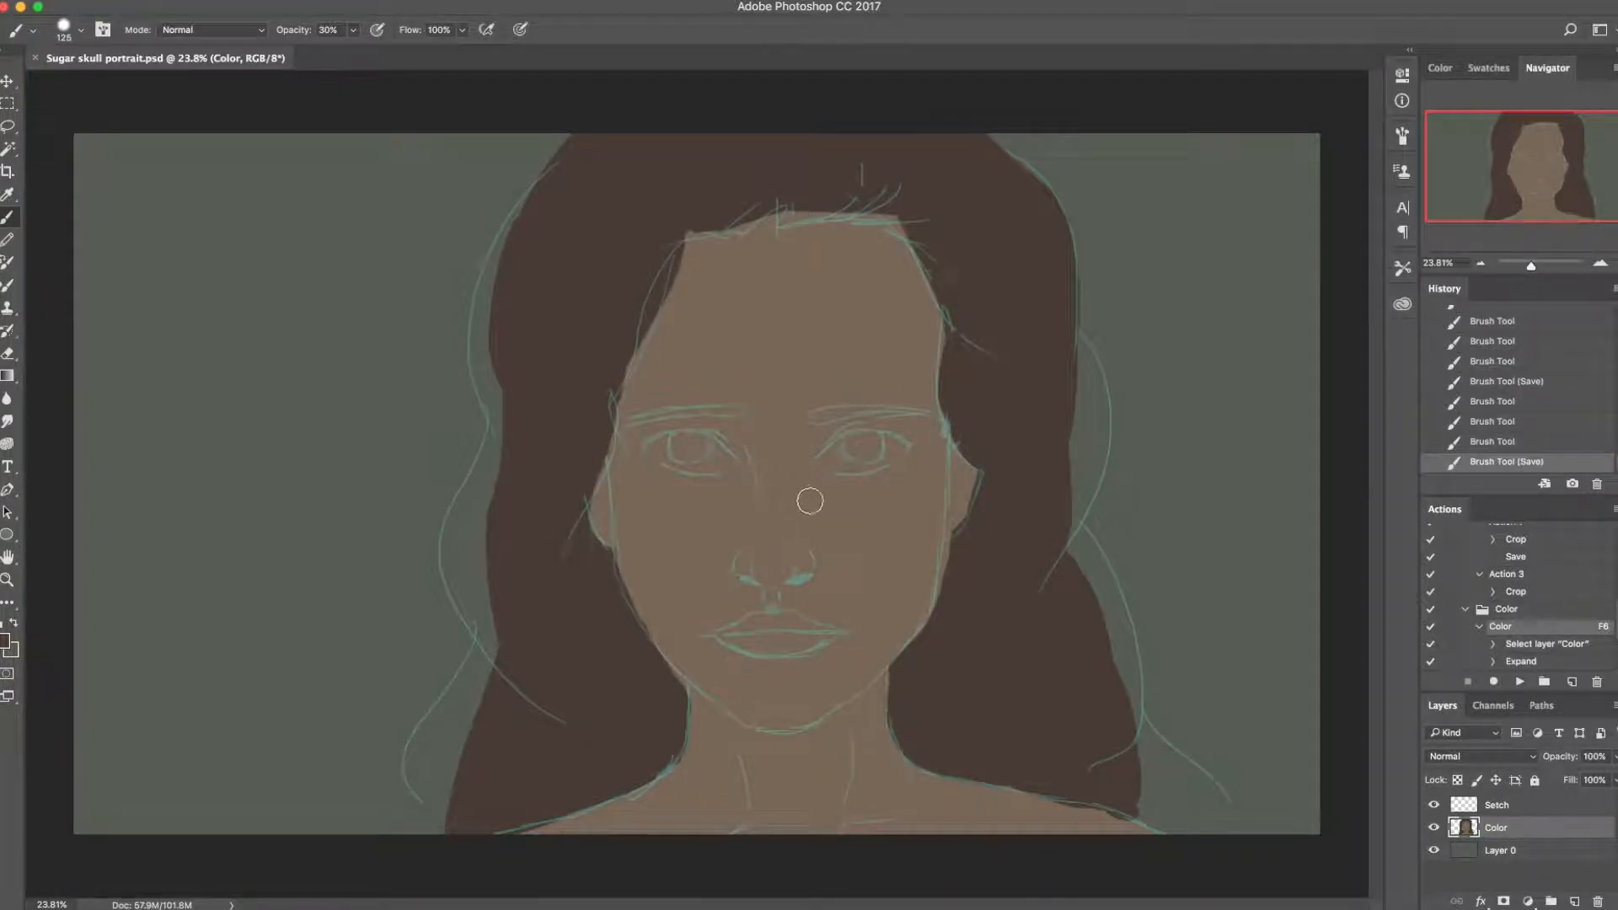
key("]")
key("]")
key("]")
key("super+z")
mouse_move(830, 452)
left_mouse_down()
mouse_move(819, 486)
mouse_move(845, 433)
mouse_move(811, 474)
mouse_move(854, 422)
mouse_move(824, 432)
mouse_move(871, 420)
mouse_move(813, 446)
mouse_move(855, 422)
left_mouse_up()
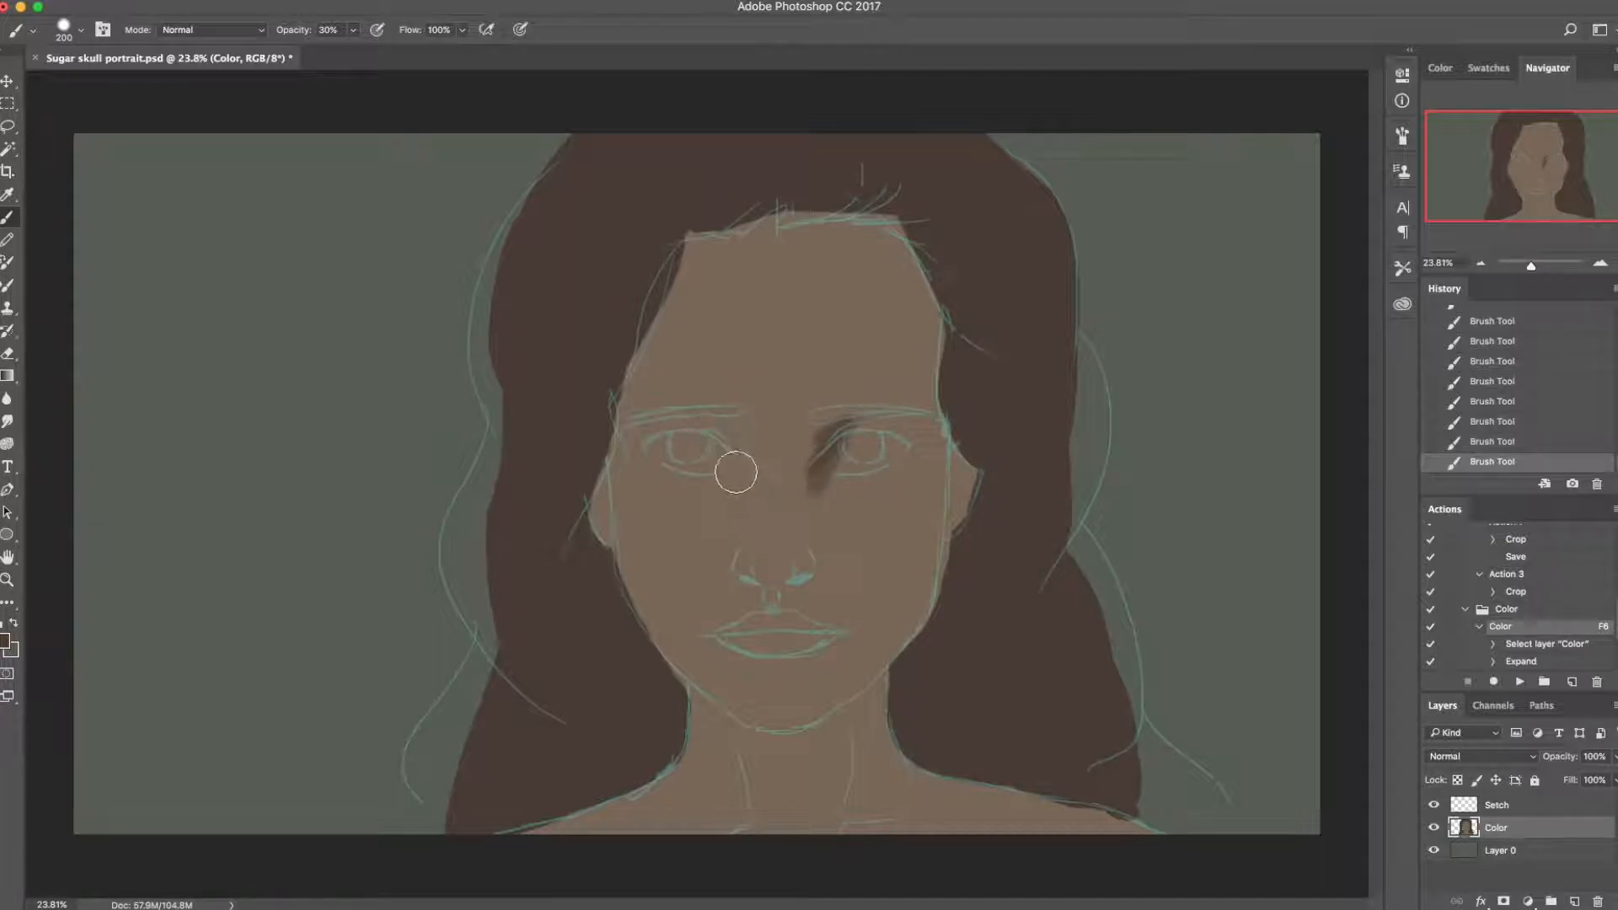
mouse_move(747, 470)
left_mouse_down()
mouse_move(708, 425)
mouse_move(735, 469)
left_mouse_up()
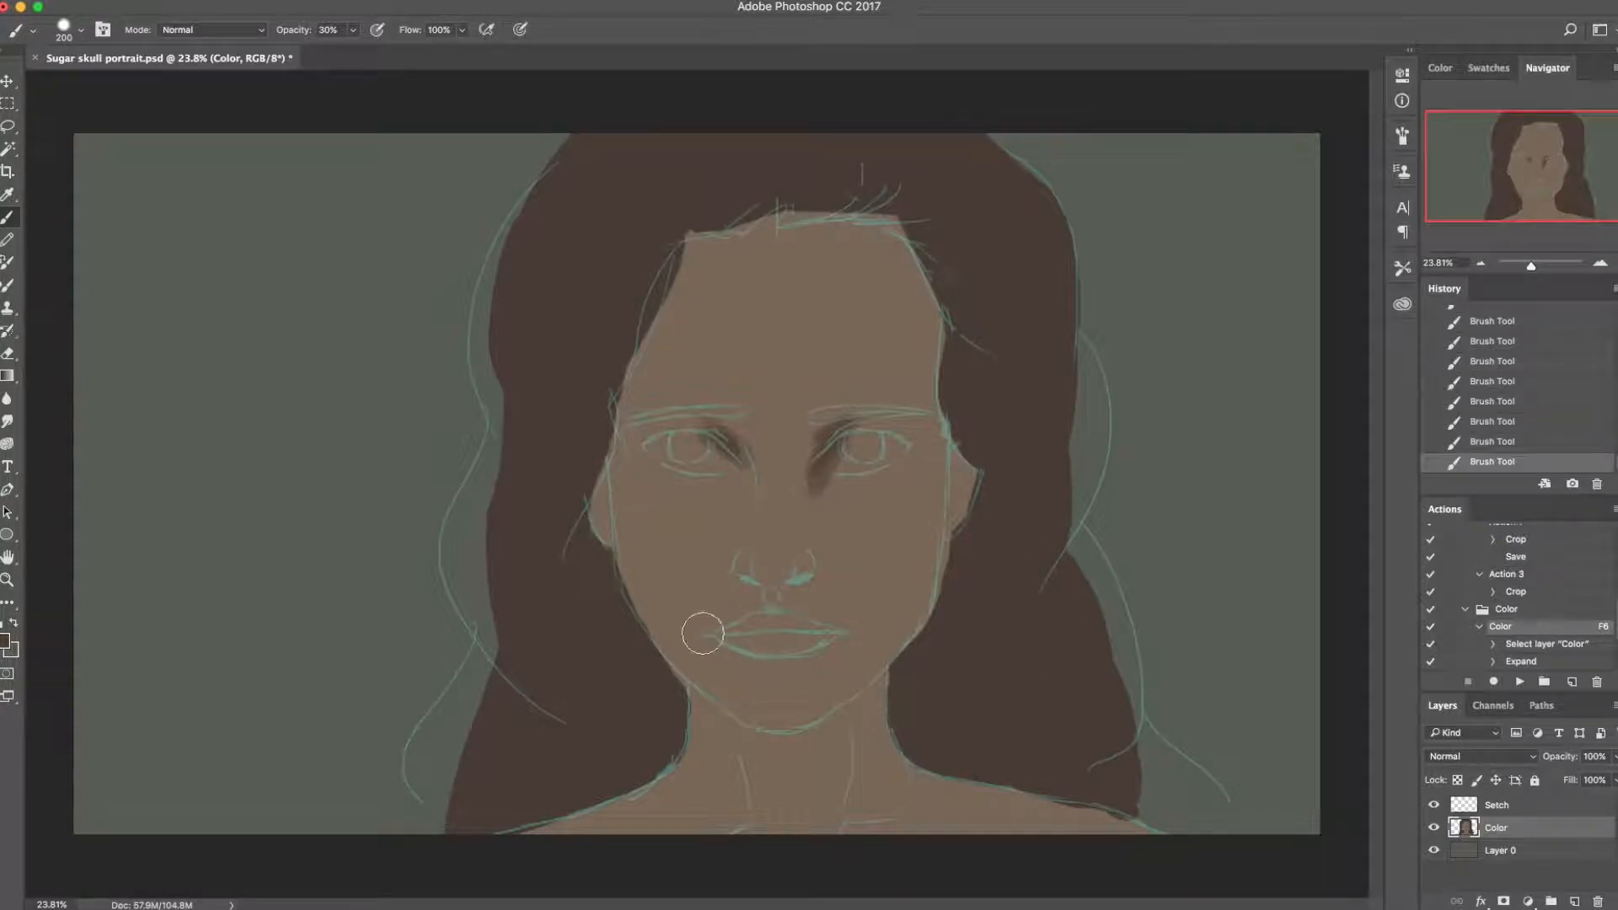
Step: Shade the nostrils and the line between the lips with a 90 px brush, undoing the cheek test stroke
left_click_drag(925, 447, 880, 638)
key("super+z")
key("bracketleft")
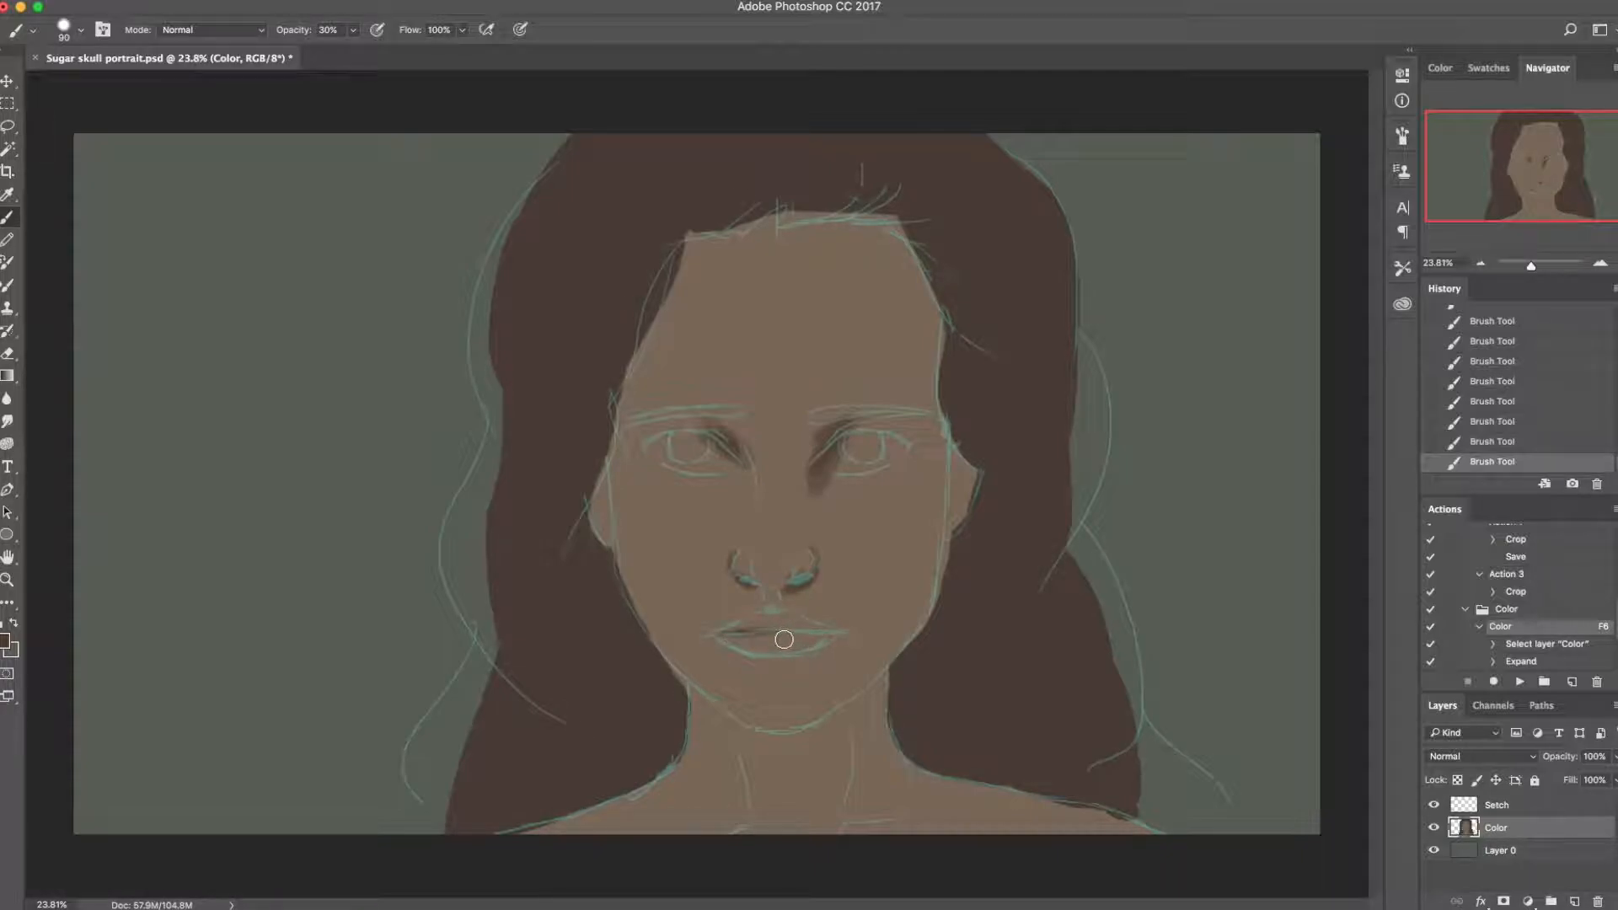
left_click_drag(778, 634, 838, 630)
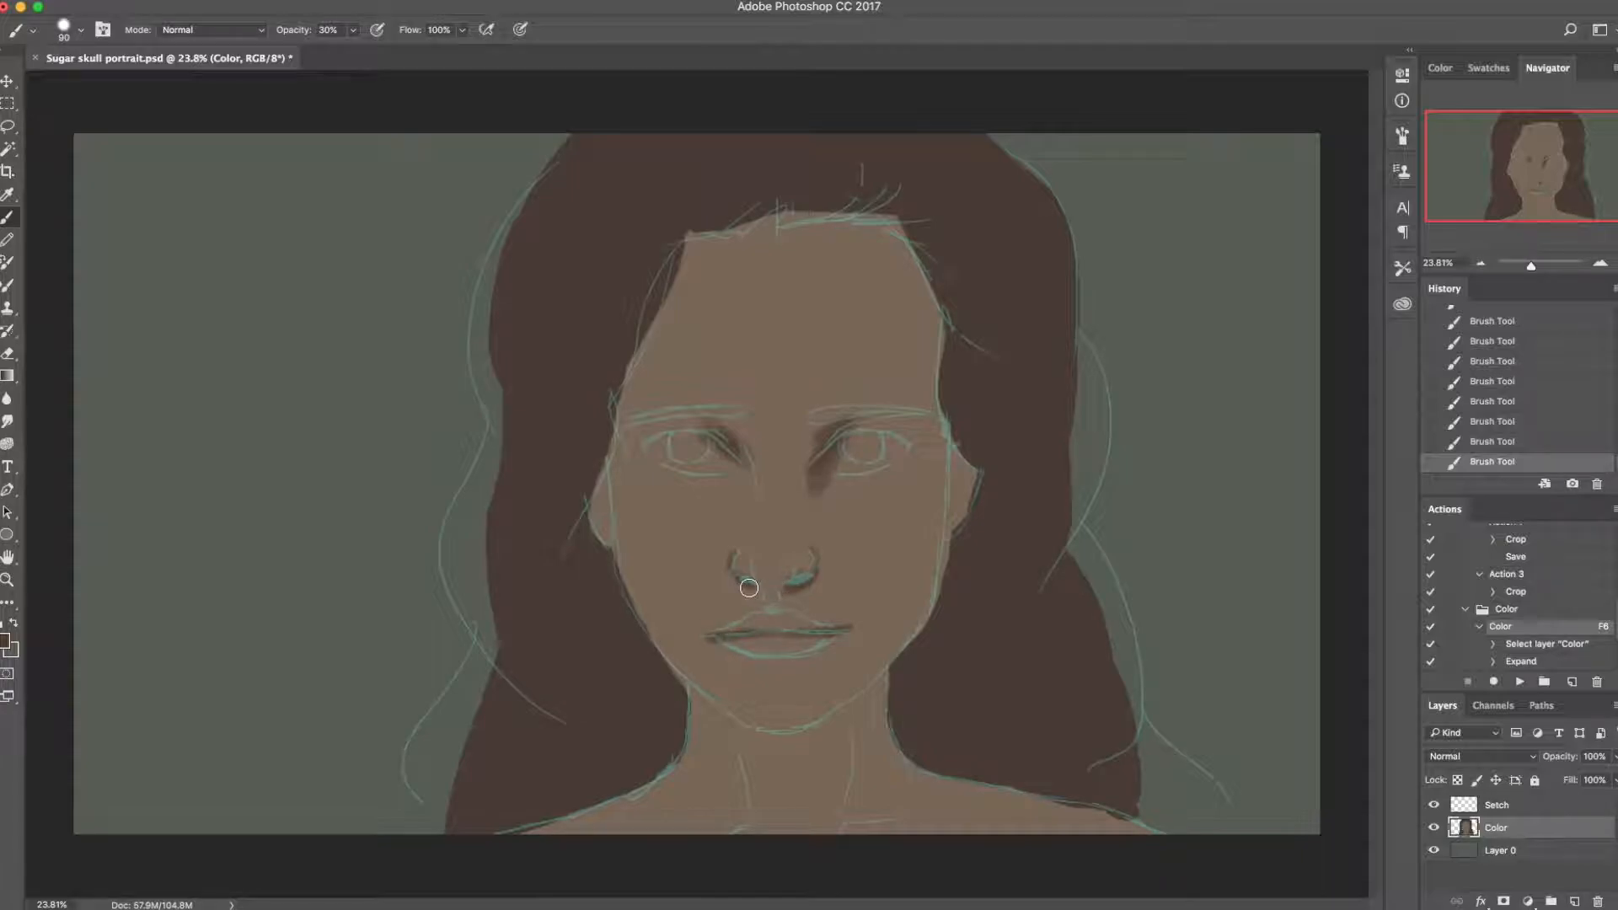
left_click_drag(772, 584, 801, 576)
Step: Shade the forehead along the hairline on the viewer's left with a 200 px brush
key("]")
key("]")
key("]")
key("]")
key("]")
key("]")
key("]")
key("]")
key("[")
key("[")
key("[")
key("[")
key("[")
key("[")
mouse_move(695, 249)
left_mouse_down()
mouse_move(630, 377)
mouse_move(712, 239)
mouse_move(629, 388)
mouse_move(733, 235)
left_mouse_up()
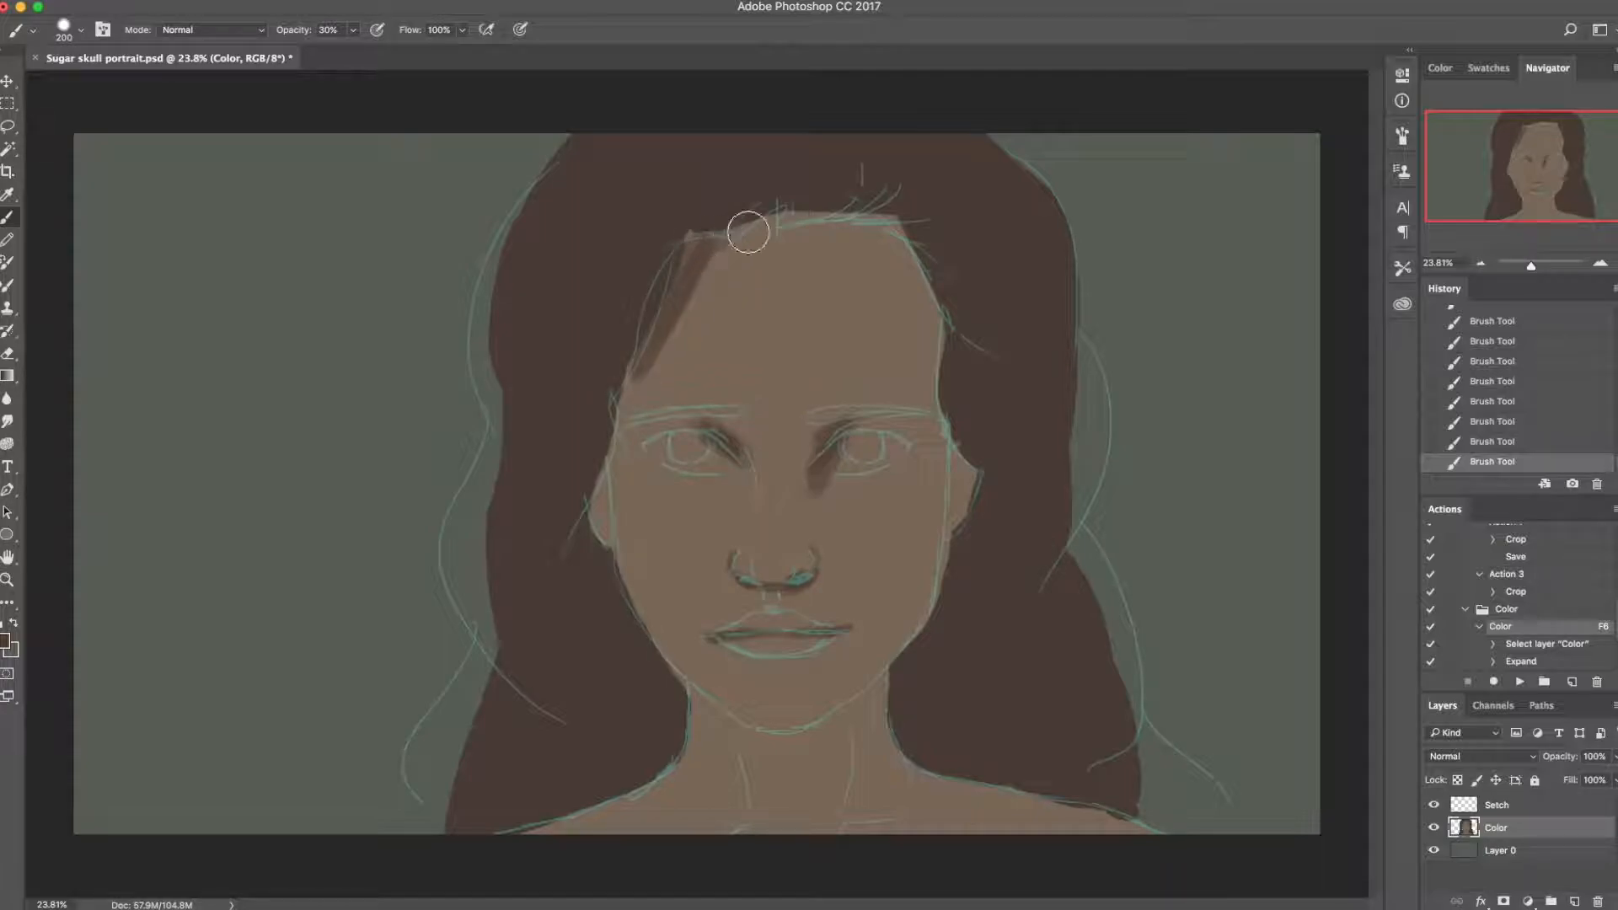
Step: Shade the forehead, cheek and jaw on the viewer's right side of the face with a softer 500 px brush
key("]")
key("]")
key("]")
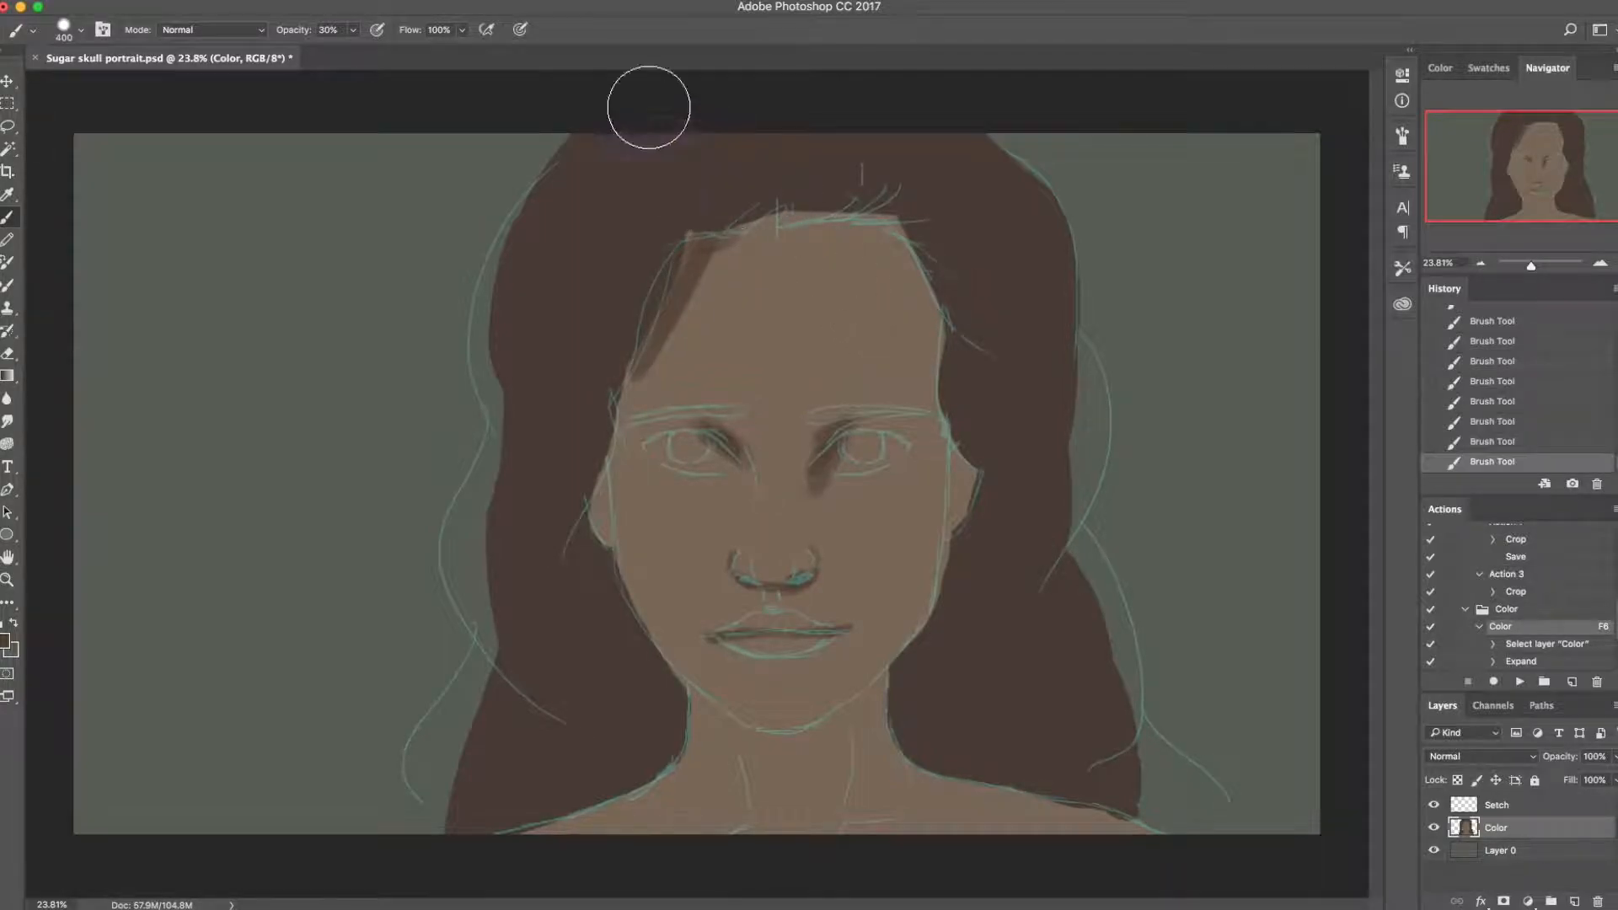
right_click(884, 356)
left_click_drag(1006, 425, 995, 435)
mouse_move(839, 296)
left_mouse_down()
mouse_move(842, 242)
mouse_move(919, 364)
left_mouse_up()
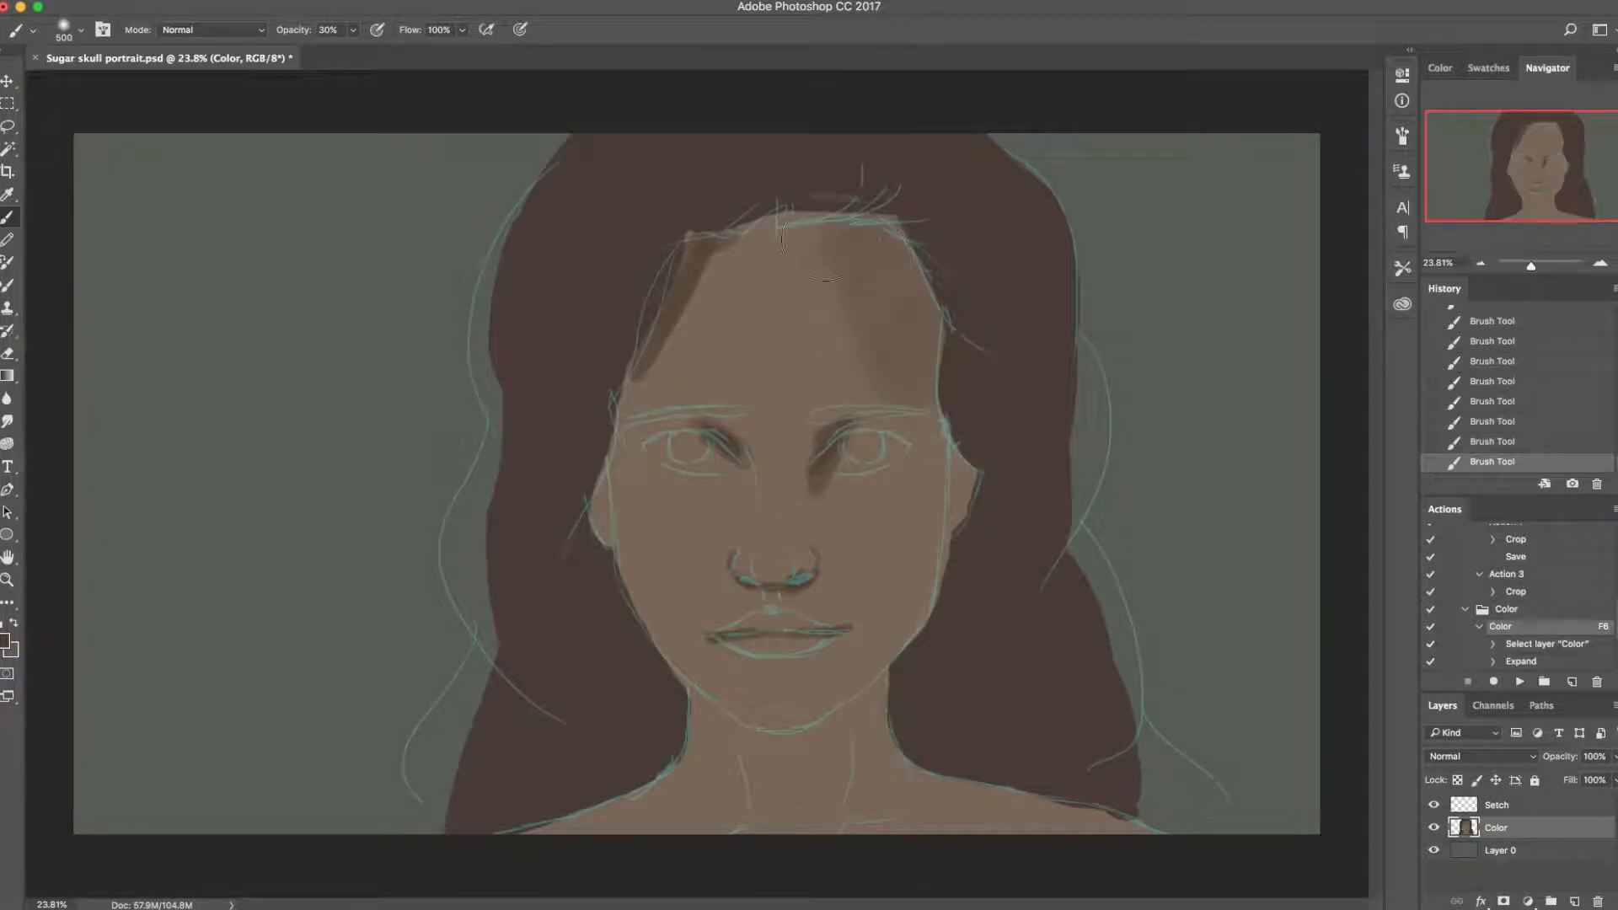
mouse_move(959, 480)
left_mouse_down()
mouse_move(920, 448)
mouse_move(894, 372)
mouse_move(927, 434)
mouse_move(904, 424)
mouse_move(905, 500)
mouse_move(926, 472)
mouse_move(908, 568)
mouse_move(840, 527)
mouse_move(860, 578)
mouse_move(855, 598)
mouse_move(833, 590)
mouse_move(894, 599)
mouse_move(811, 694)
mouse_move(892, 595)
left_mouse_up()
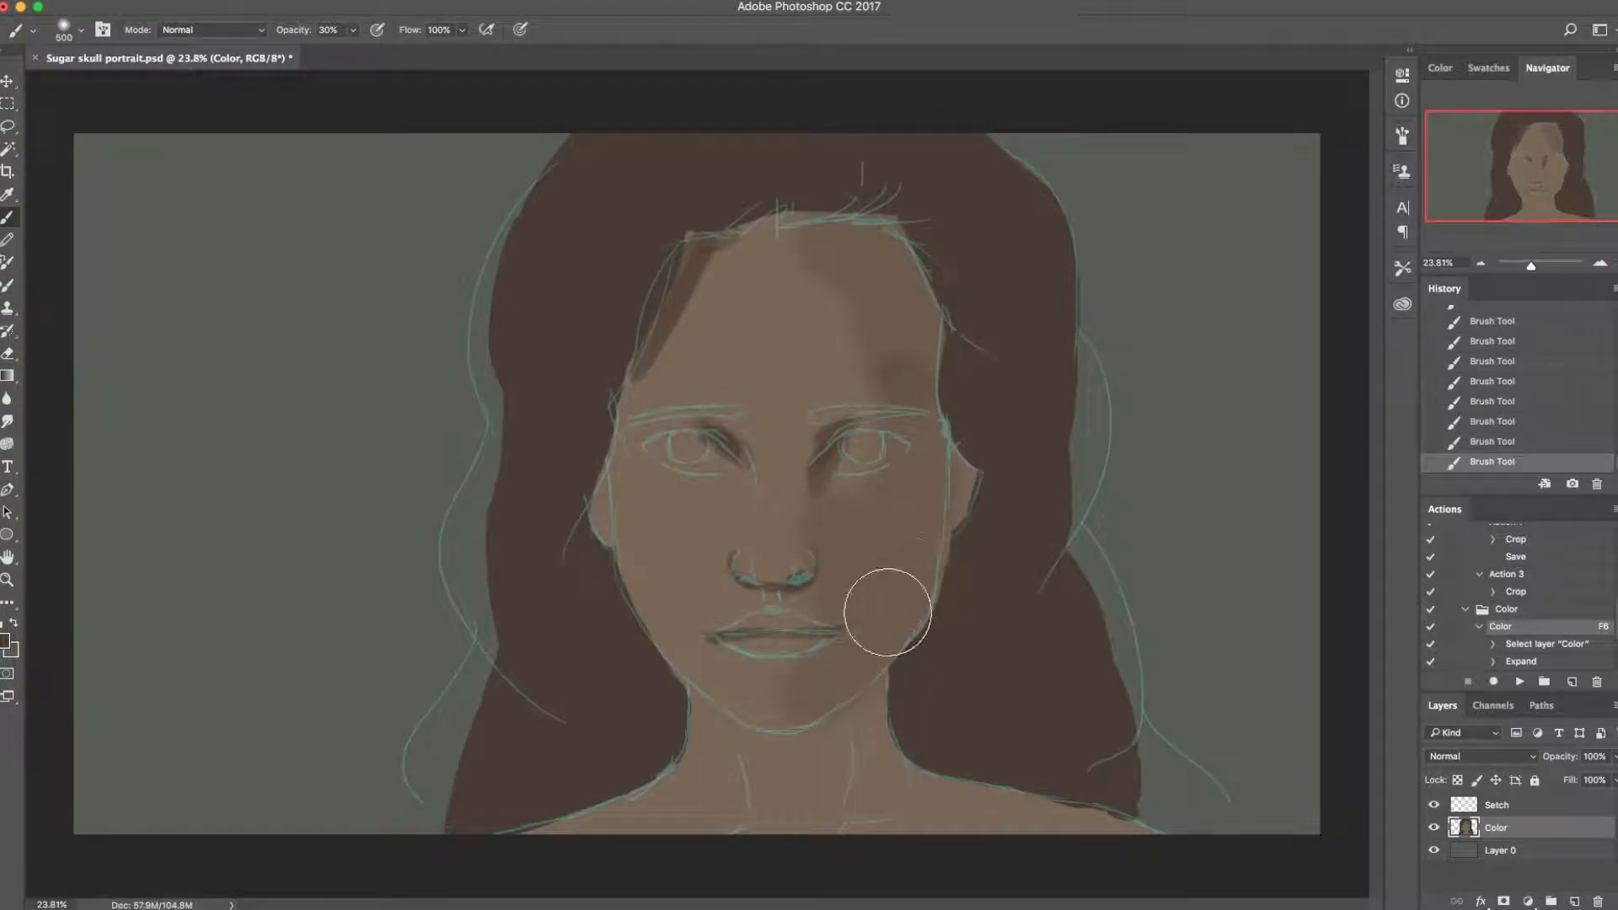
mouse_move(912, 390)
left_mouse_down()
mouse_move(904, 290)
mouse_move(856, 230)
left_mouse_up()
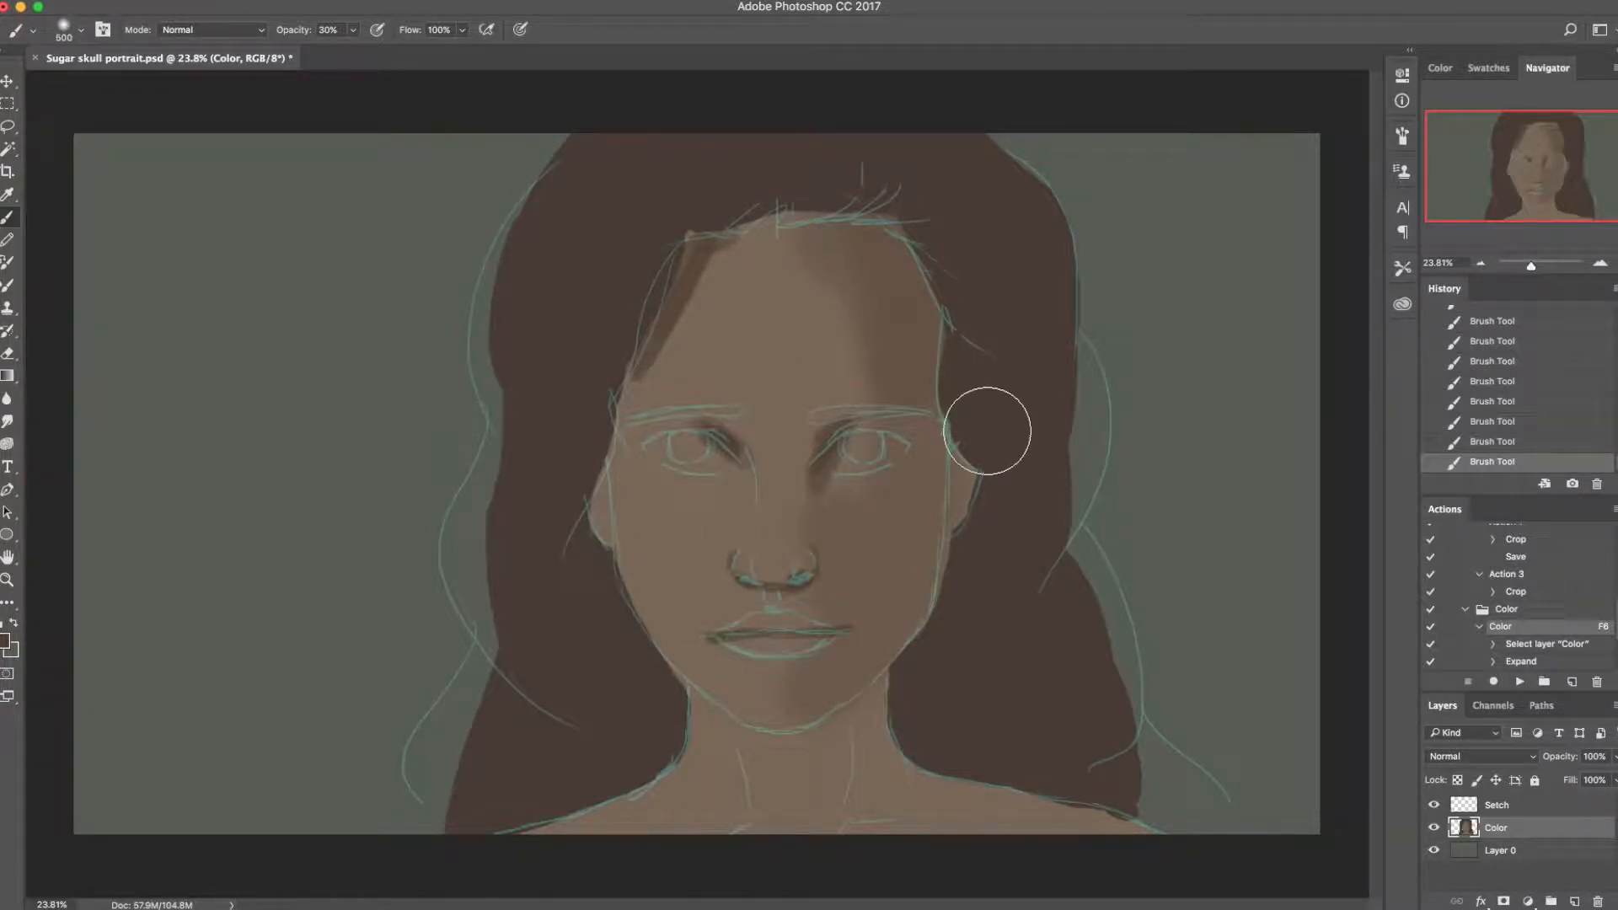
Step: Deepen the shadow along the shaded side of the nose and beside the mouth with a 150 px brush
left_click_drag(820, 502, 828, 505)
key("bracketleft")
key("bracketleft")
key("bracketleft")
key("bracketleft")
key("bracketleft")
key("bracketleft")
left_click_drag(811, 505, 825, 563)
mouse_move(825, 452)
left_mouse_down()
mouse_move(821, 534)
mouse_move(797, 594)
mouse_move(808, 694)
mouse_move(809, 604)
mouse_move(832, 623)
mouse_move(791, 674)
mouse_move(840, 662)
left_mouse_up()
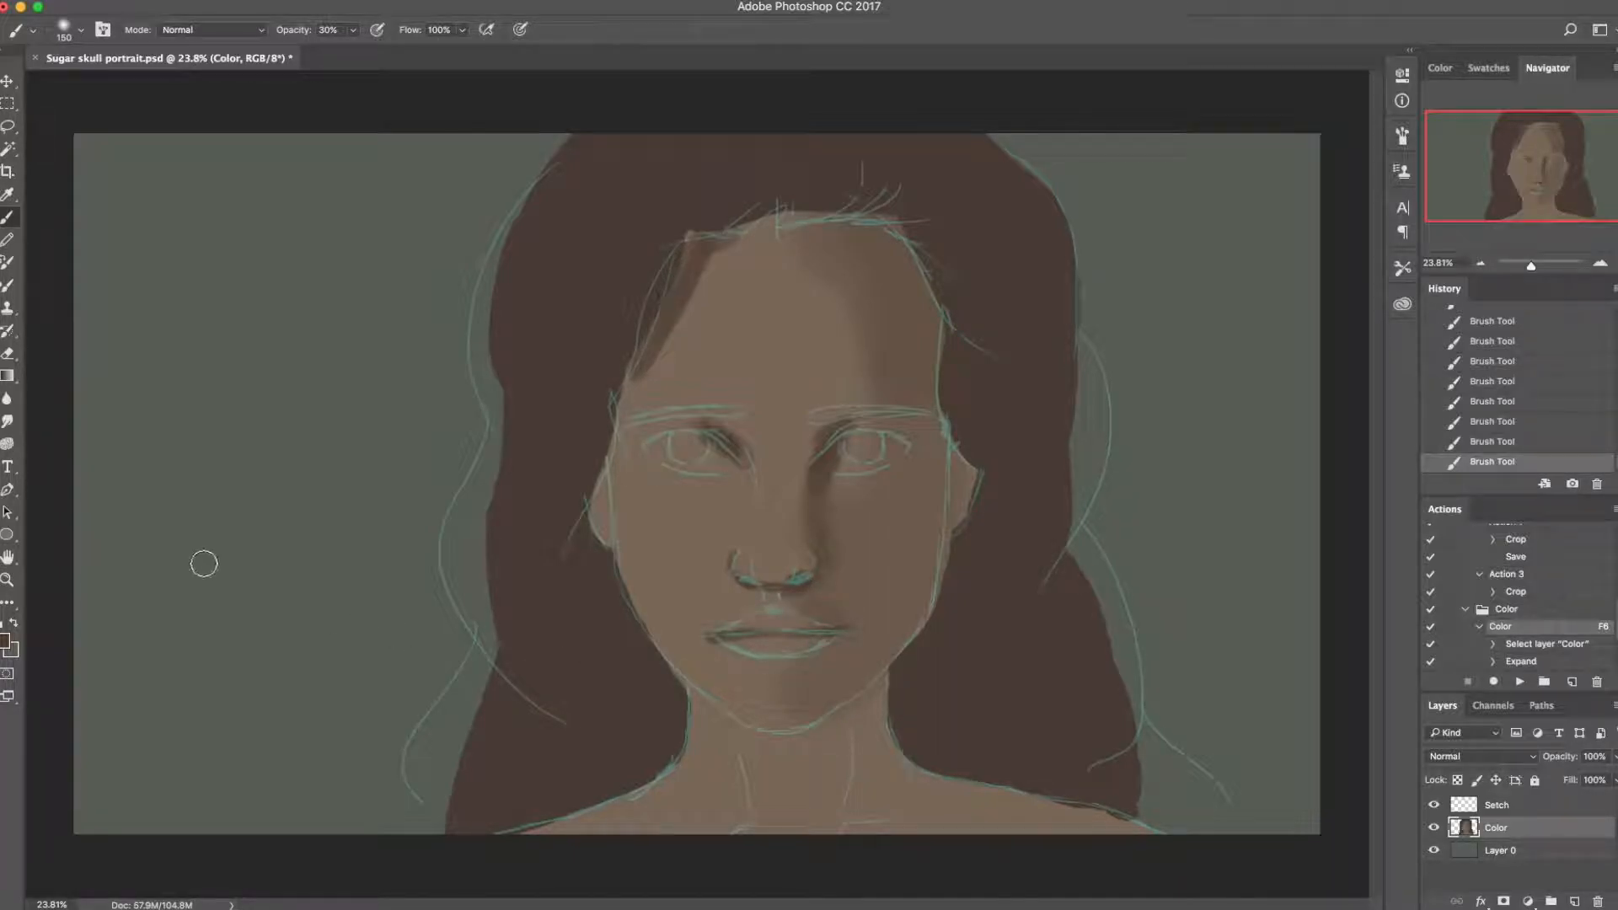
Step: Set the color to hue 20, saturation 58%, brightness 27% and shade the neck, collarbones and dark side of the face
left_click(5, 641)
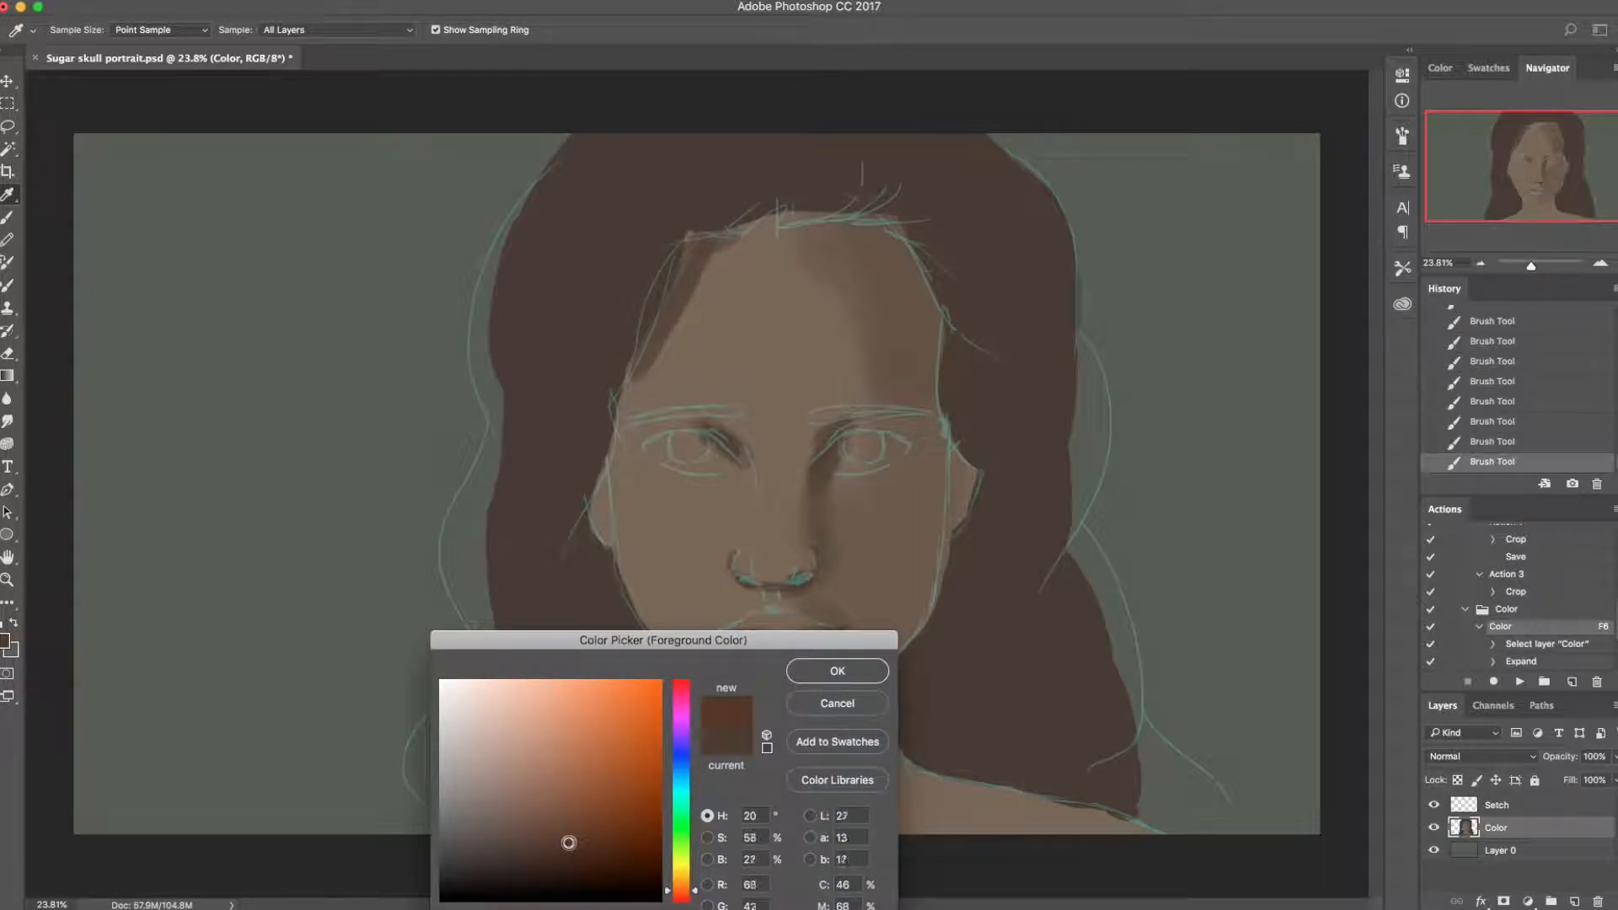
left_click(842, 670)
mouse_move(823, 595)
left_mouse_down()
mouse_move(820, 472)
mouse_move(851, 663)
mouse_move(885, 482)
mouse_move(924, 424)
mouse_move(887, 485)
mouse_move(864, 231)
mouse_move(880, 406)
mouse_move(939, 373)
mouse_move(937, 450)
mouse_move(841, 724)
mouse_move(818, 734)
mouse_move(877, 719)
mouse_move(858, 815)
mouse_move(855, 763)
mouse_move(818, 859)
mouse_move(759, 753)
mouse_move(721, 763)
mouse_move(733, 812)
mouse_move(716, 700)
mouse_move(729, 709)
mouse_move(701, 674)
mouse_move(700, 718)
mouse_move(746, 821)
mouse_move(689, 701)
mouse_move(720, 720)
mouse_move(630, 797)
mouse_move(567, 820)
mouse_move(717, 756)
mouse_move(542, 830)
mouse_move(732, 840)
mouse_move(615, 840)
left_mouse_up()
mouse_move(916, 865)
left_mouse_down()
mouse_move(841, 849)
mouse_move(955, 838)
mouse_move(817, 842)
mouse_move(1105, 856)
mouse_move(842, 834)
mouse_move(1019, 760)
mouse_move(891, 763)
left_mouse_up()
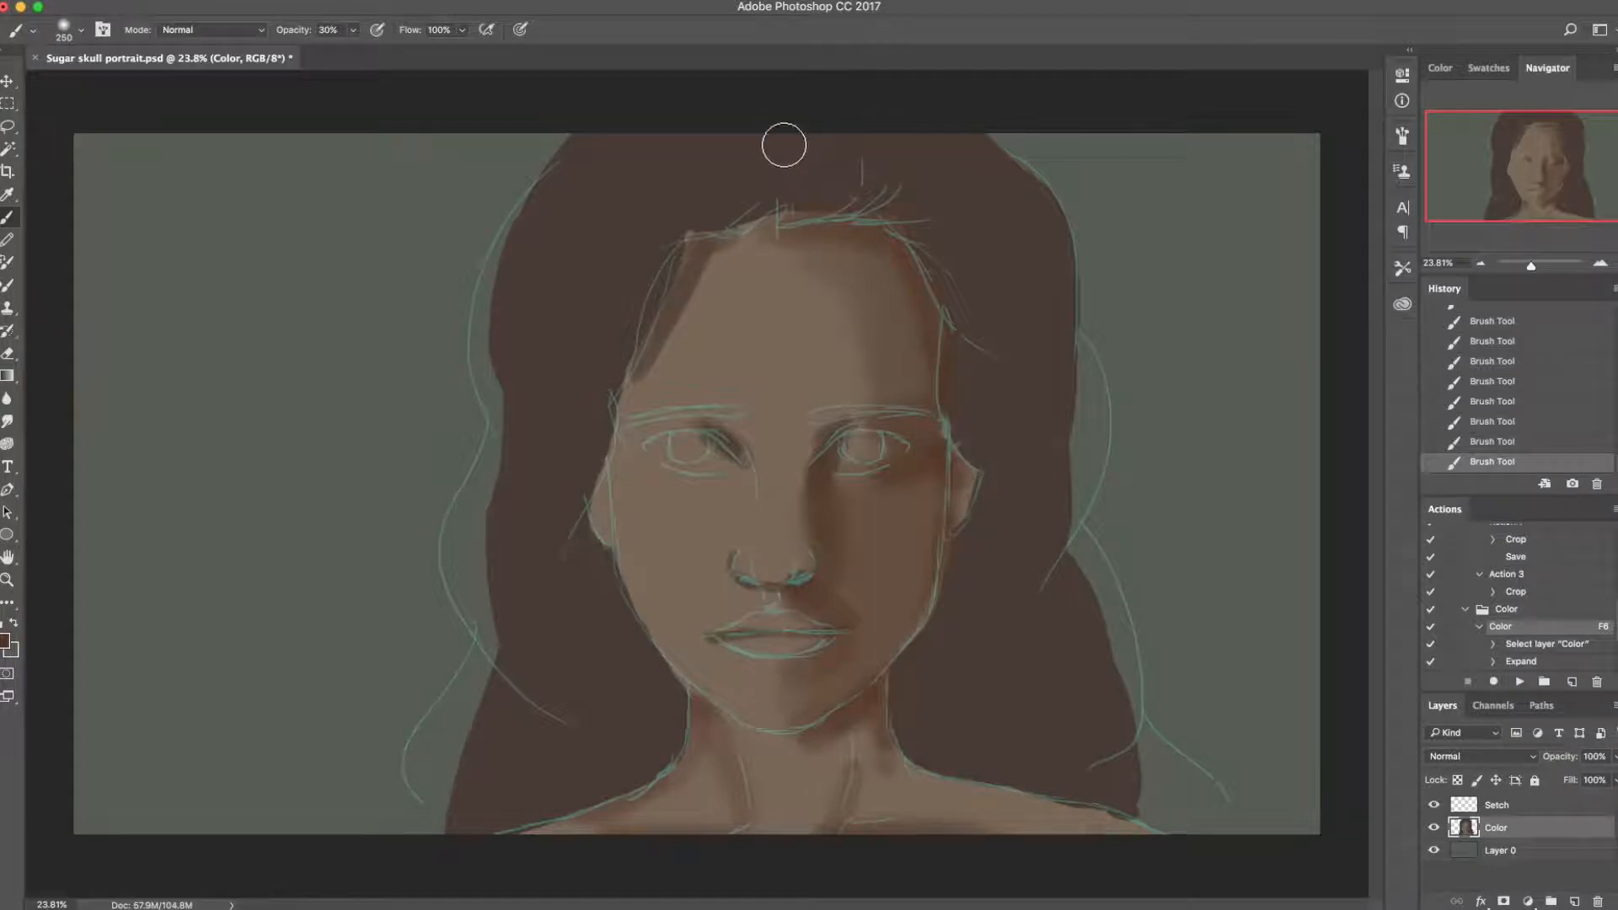
Step: Warm the shaded forehead, nose side, cheek and chin with hue 27, saturation 58%, brightness 36% using a 400 px brush
key("bracketright")
key("bracketright")
key("bracketright")
key("bracketright")
key("bracketleft")
key("bracketleft")
left_click(5, 640)
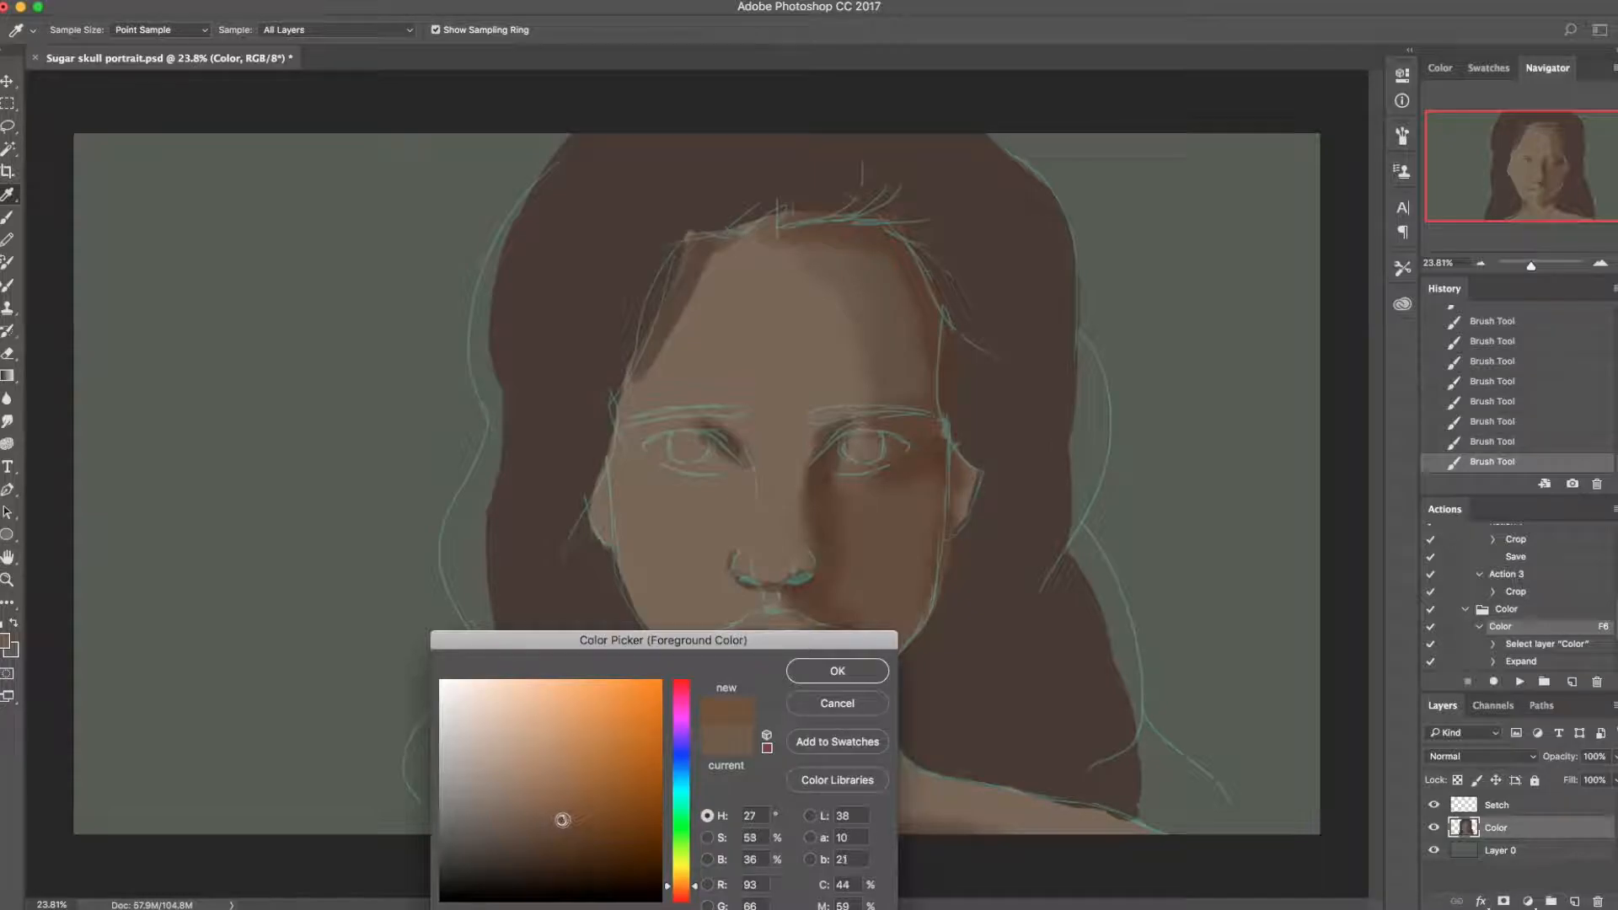
left_click(837, 671)
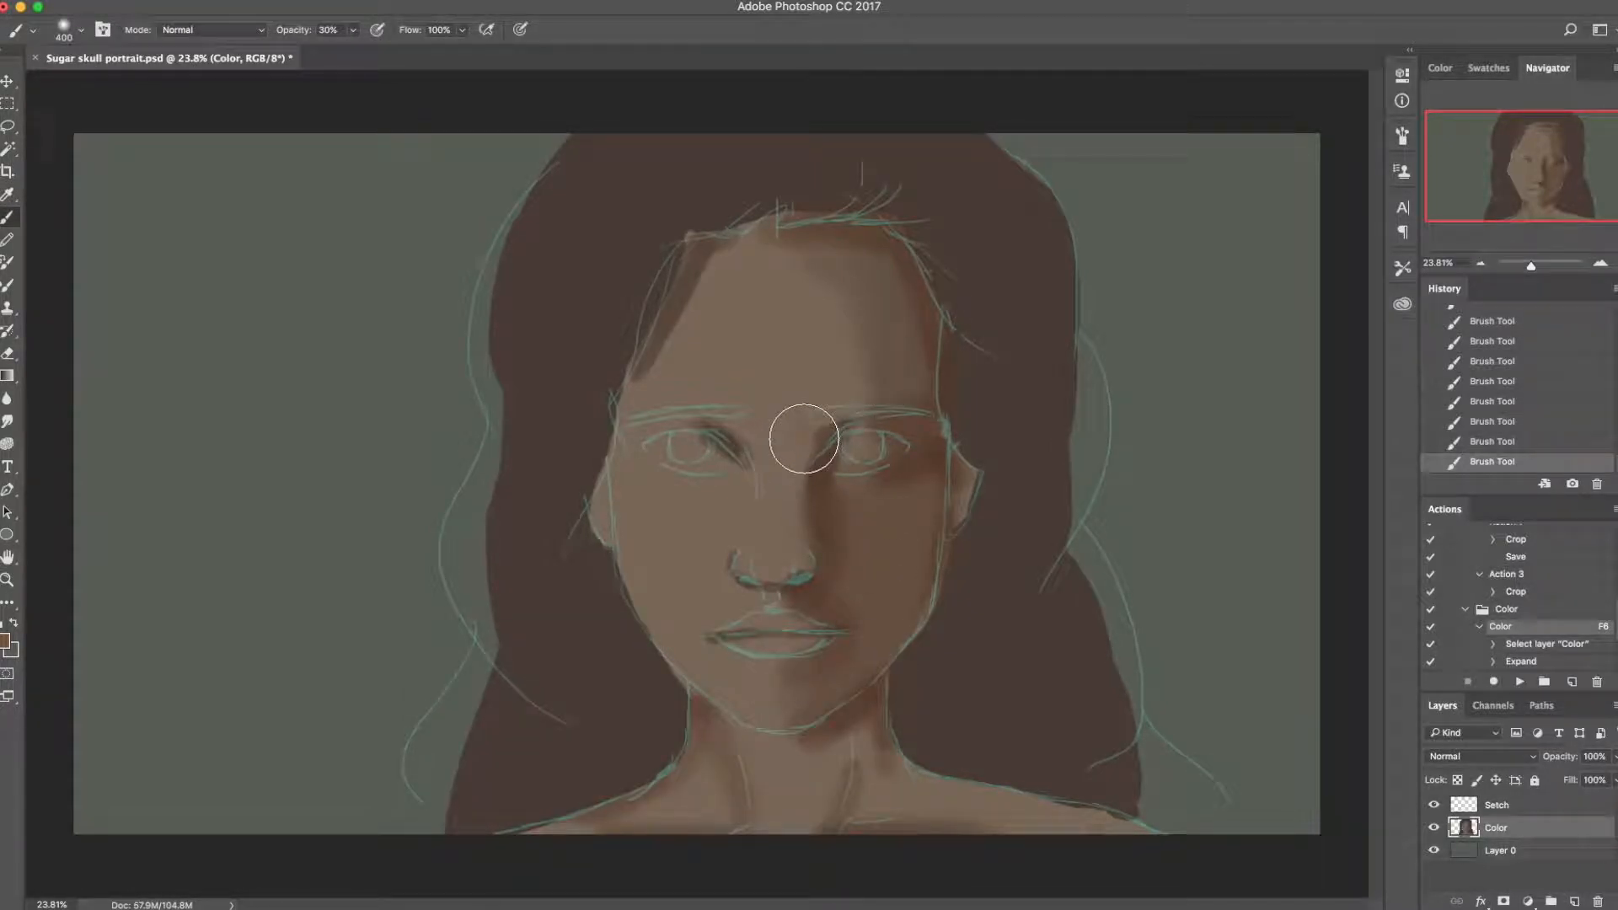
mouse_move(789, 446)
left_mouse_down()
mouse_move(817, 430)
mouse_move(795, 458)
mouse_move(870, 397)
mouse_move(876, 510)
mouse_move(849, 523)
mouse_move(853, 581)
mouse_move(825, 589)
left_mouse_up()
mouse_move(1012, 424)
left_mouse_down()
mouse_move(859, 323)
mouse_move(915, 333)
mouse_move(868, 248)
mouse_move(802, 242)
left_mouse_up()
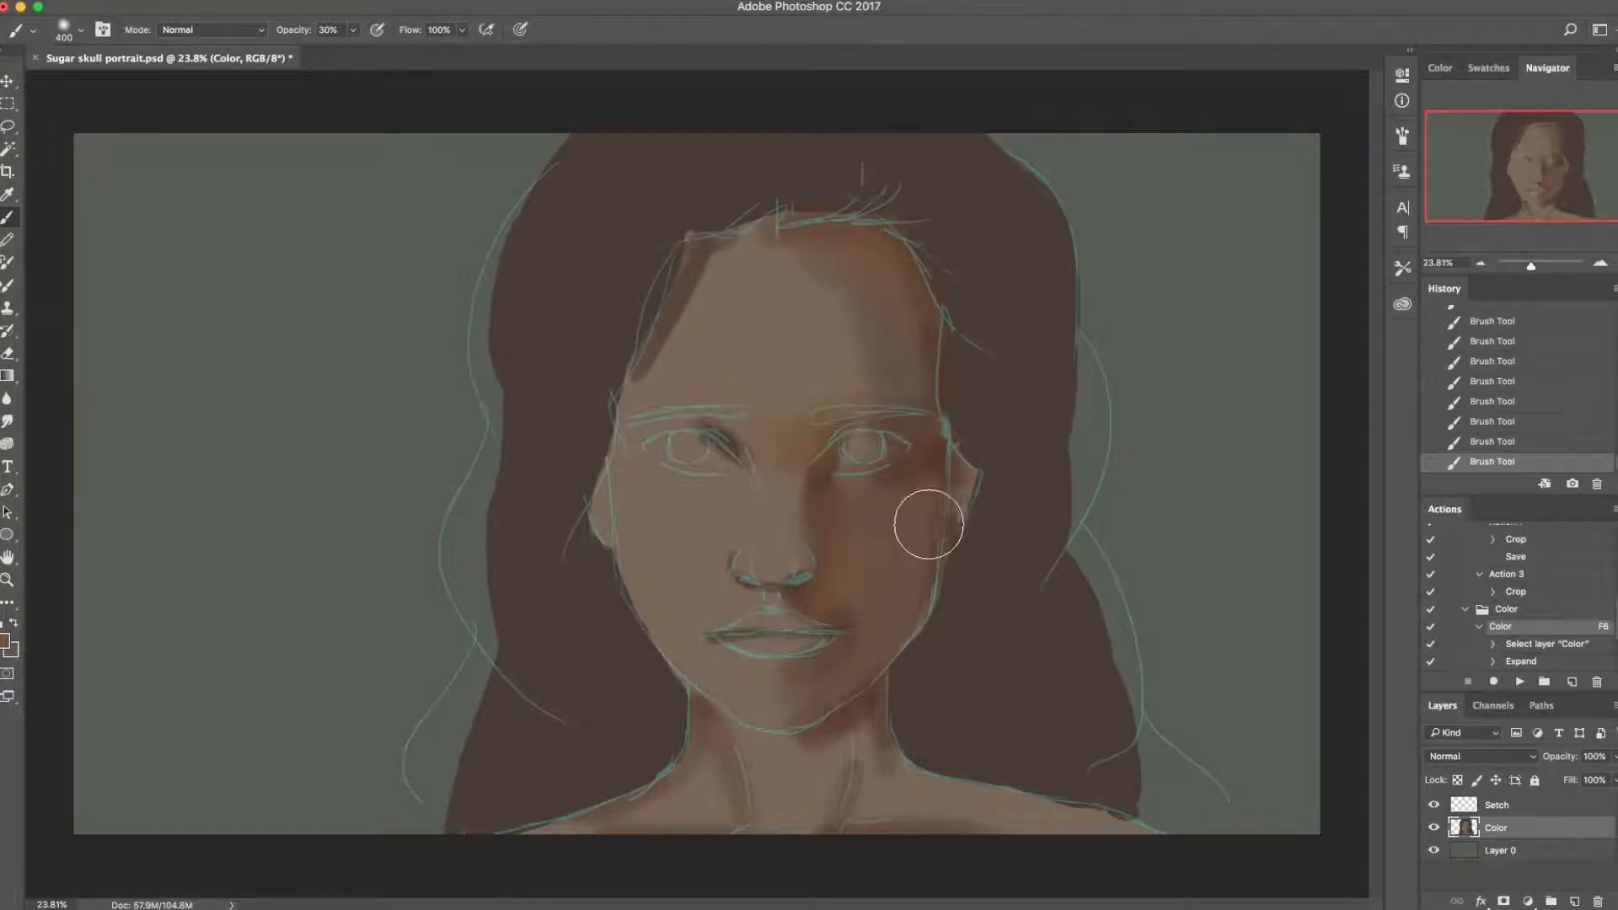
mouse_move(928, 477)
left_mouse_down()
mouse_move(874, 491)
mouse_move(907, 637)
mouse_move(873, 631)
mouse_move(815, 684)
mouse_move(914, 605)
mouse_move(831, 688)
left_mouse_up()
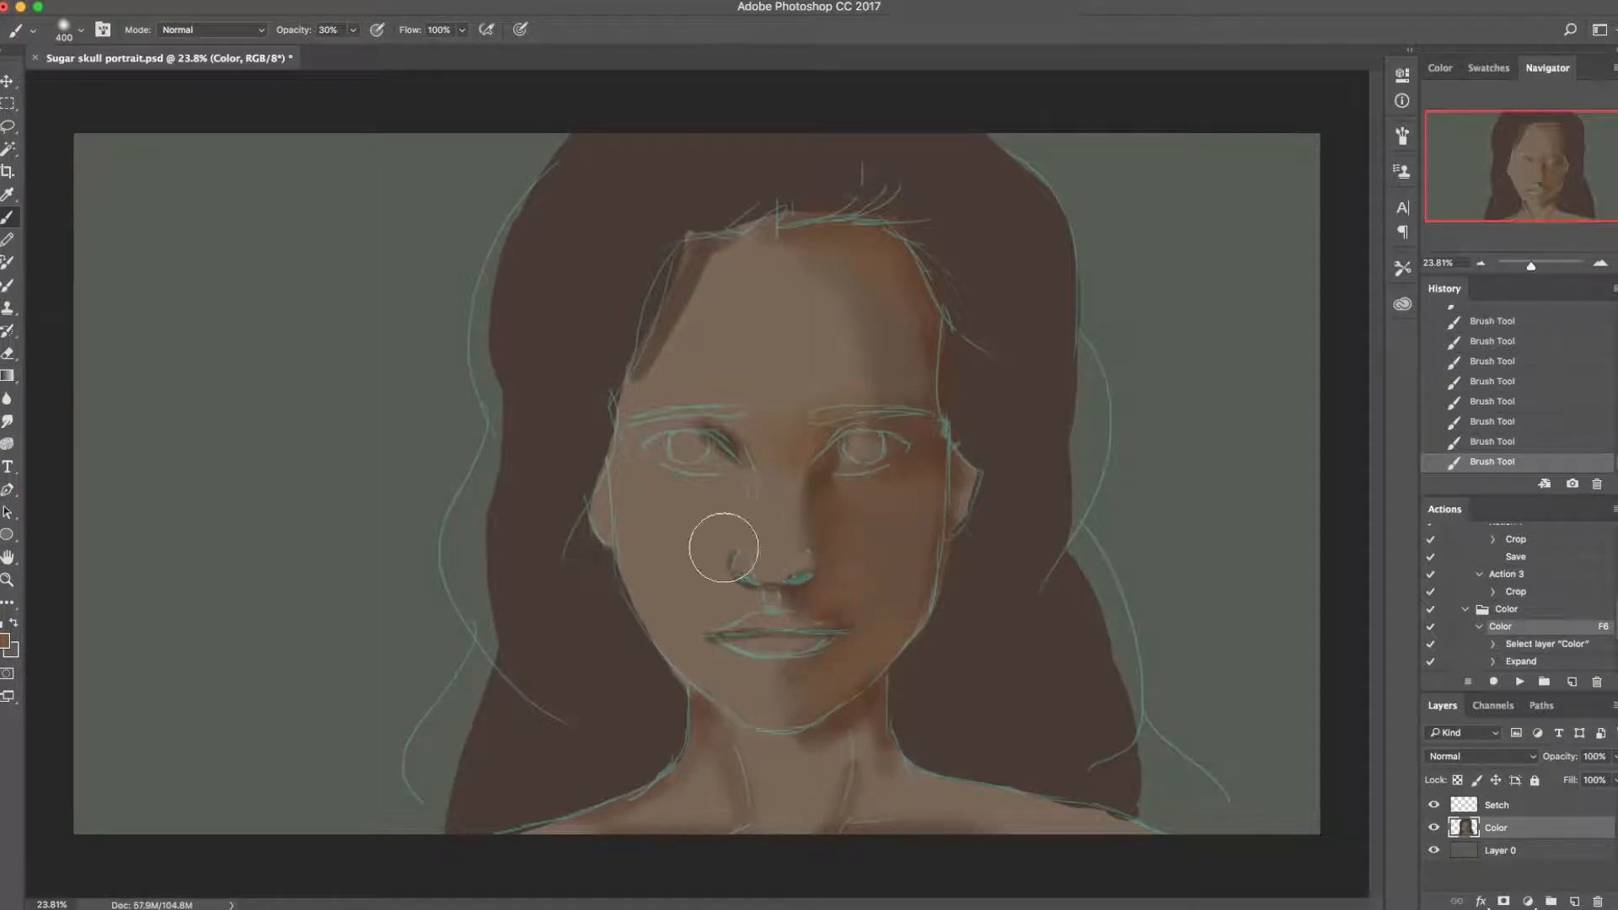
Step: Lower the Setch layer's opacity to 11%, return to the Color layer and save the document
left_click(1434, 805)
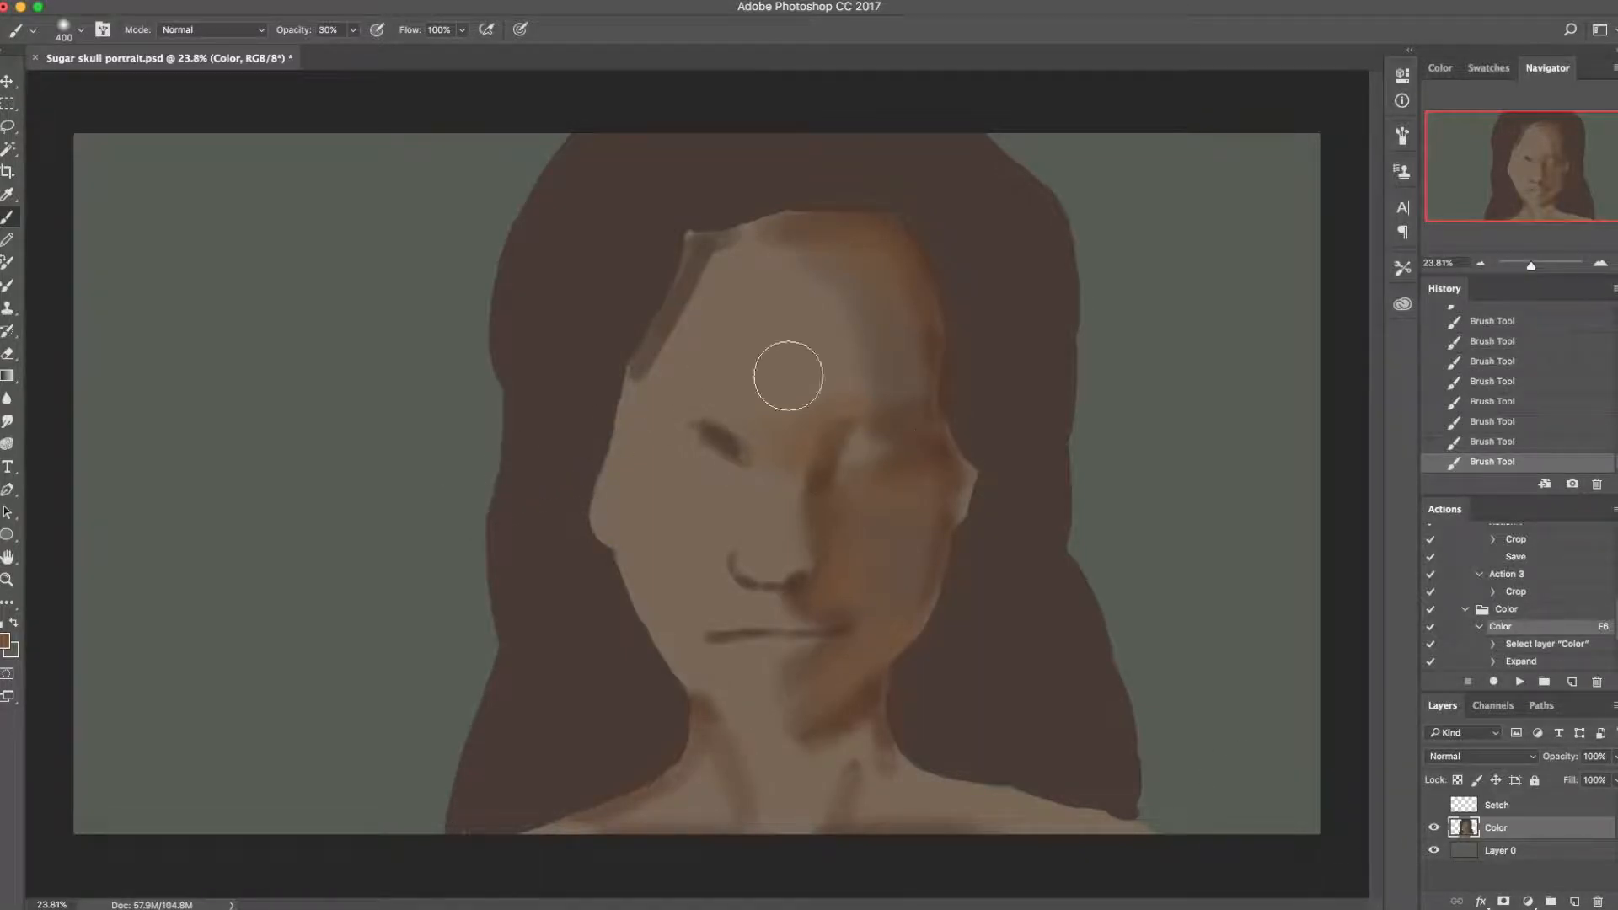
left_click(1433, 805)
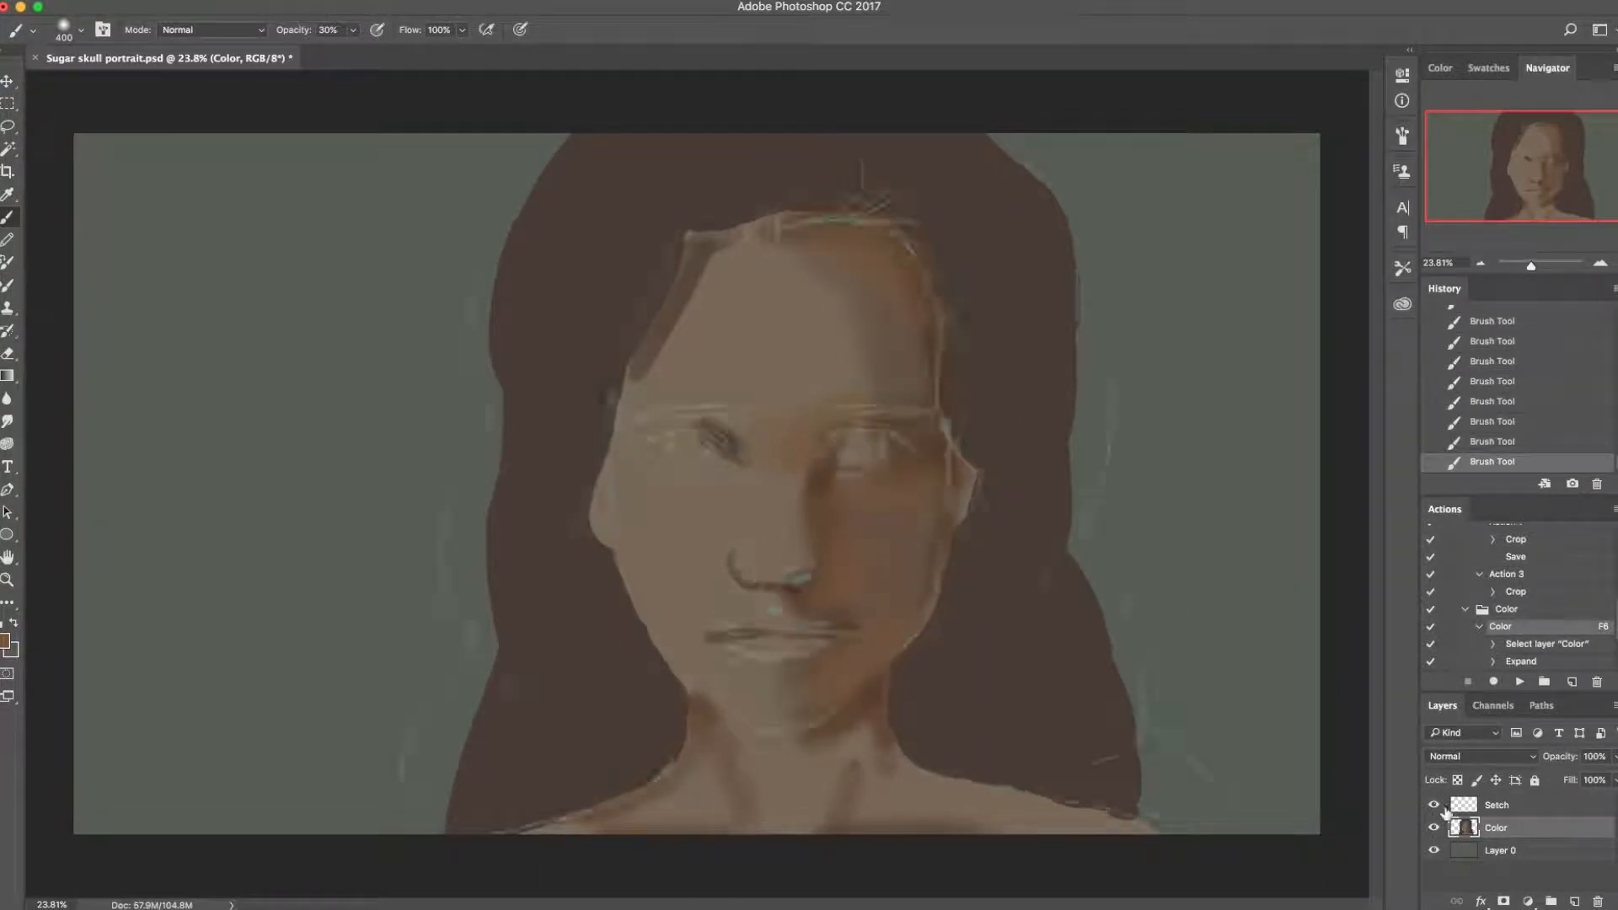
left_click(1556, 807)
left_click(1614, 756)
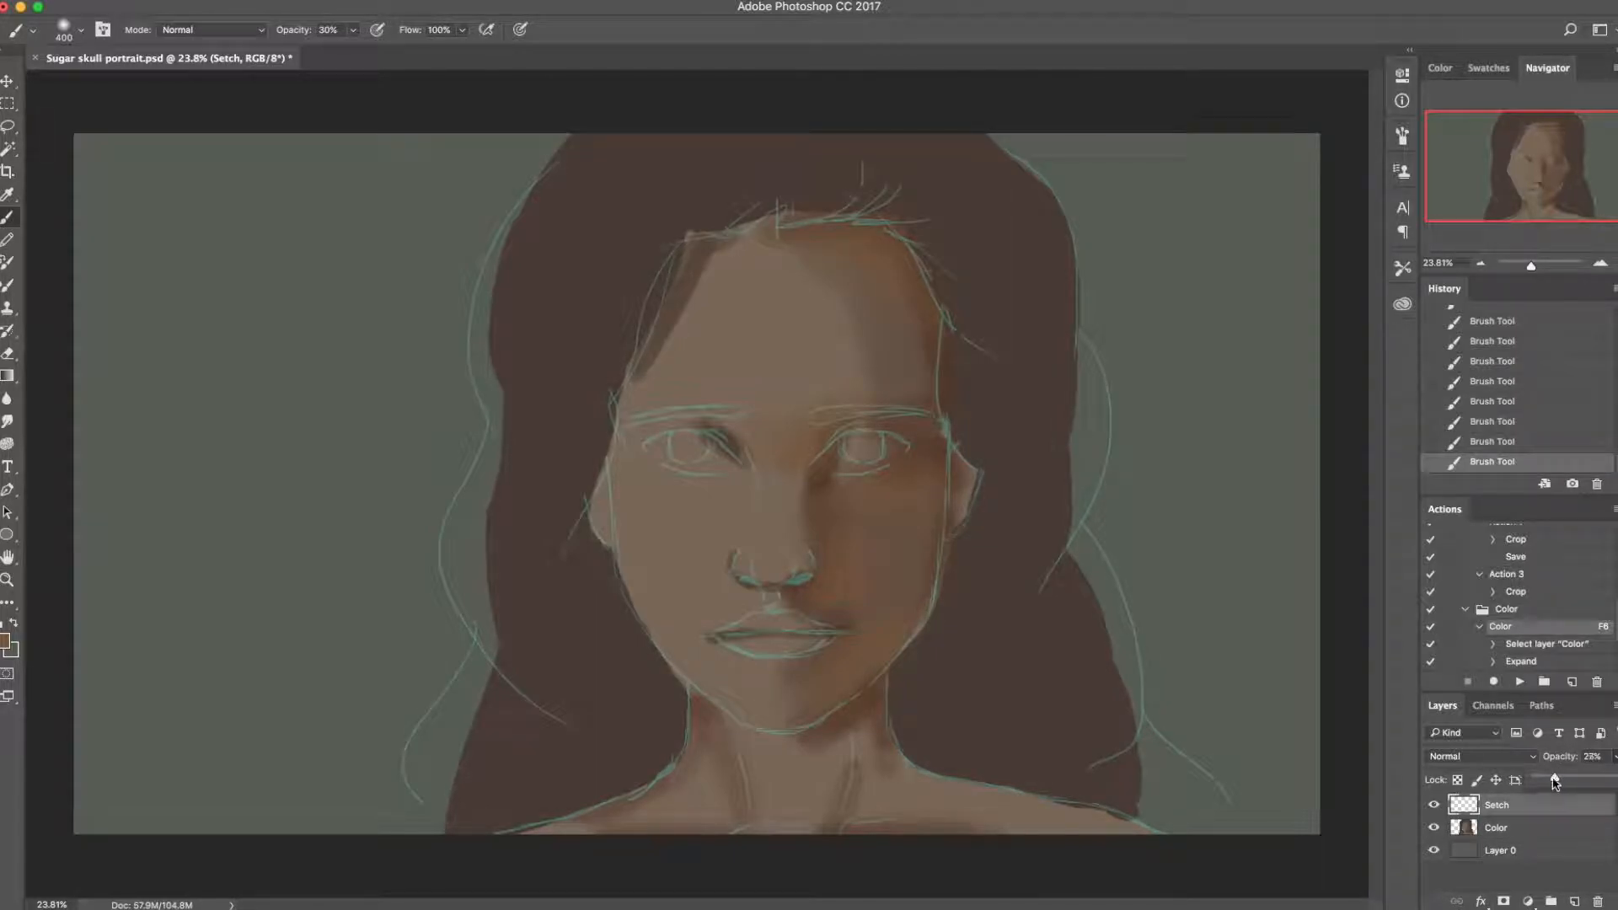
left_click_drag(1545, 784, 1547, 787)
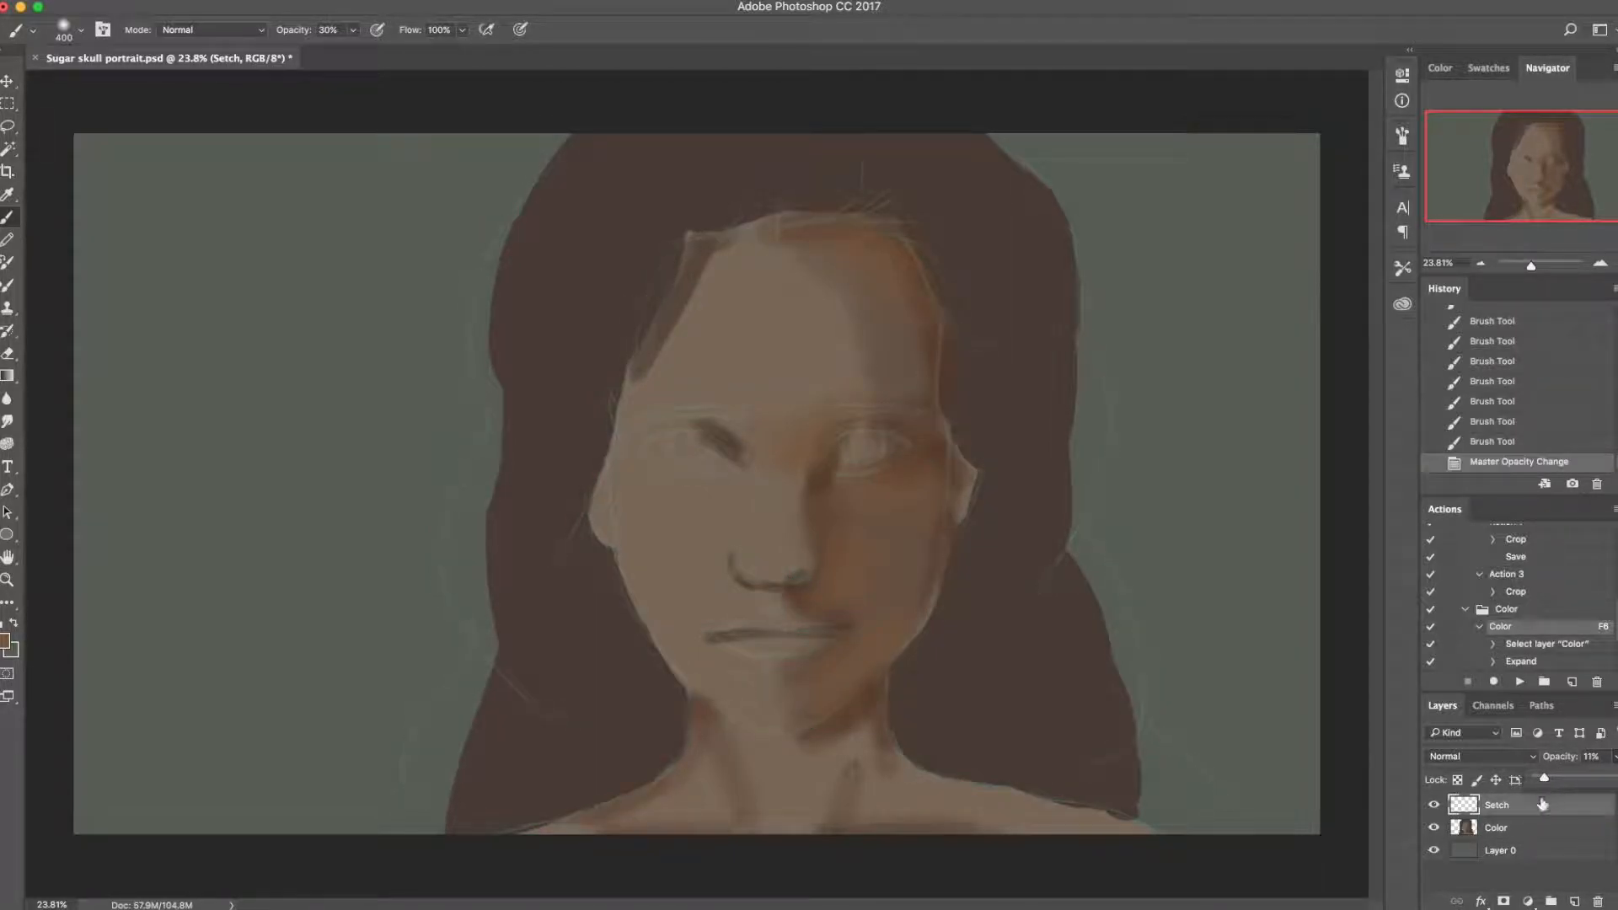
key("bracketleft")
key("bracketleft")
left_click(1526, 830)
key("super+s")
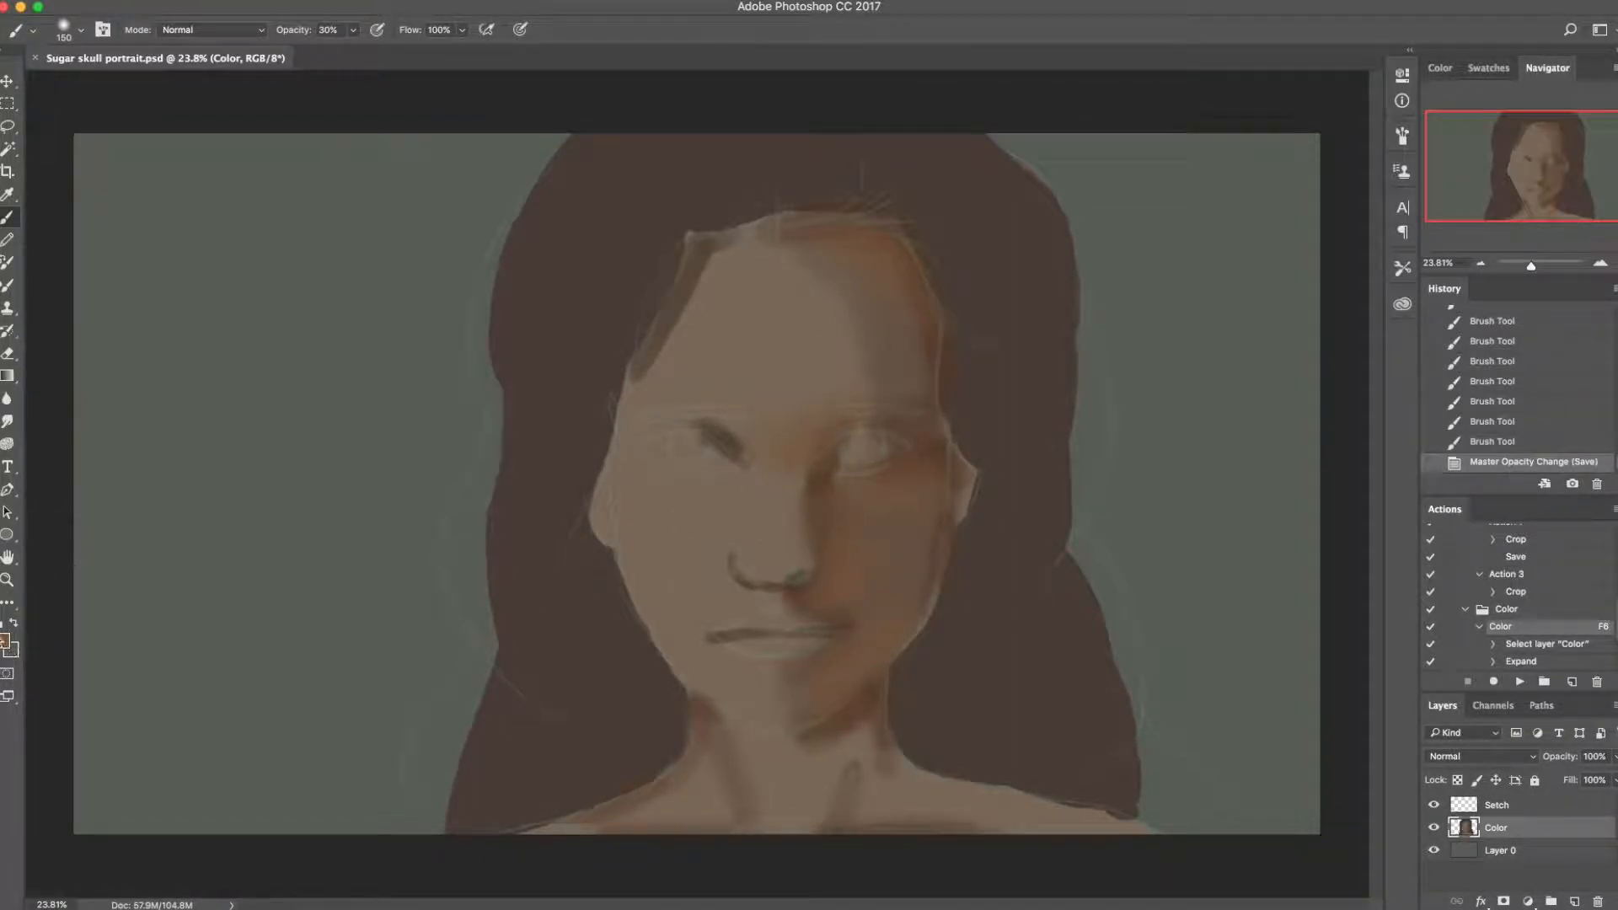
Step: Set the painting color to a dark reddish brown with hue 16, saturation 66% and brightness 27%
left_click(5, 640)
left_click(576, 836)
left_click(867, 668)
left_click(6, 641)
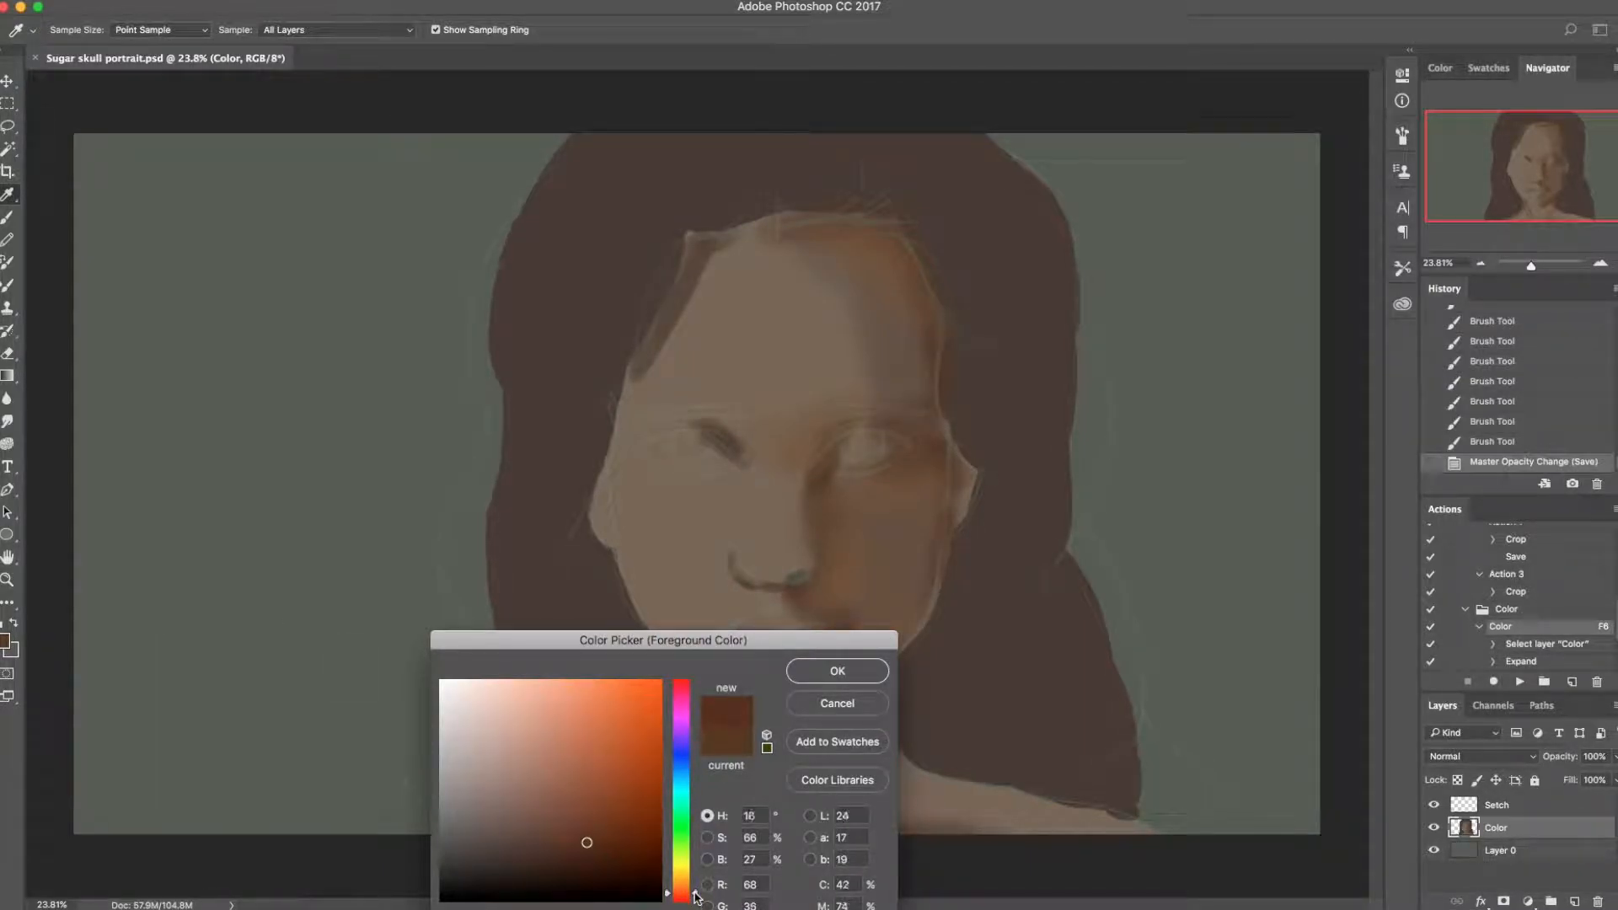
left_click(861, 671)
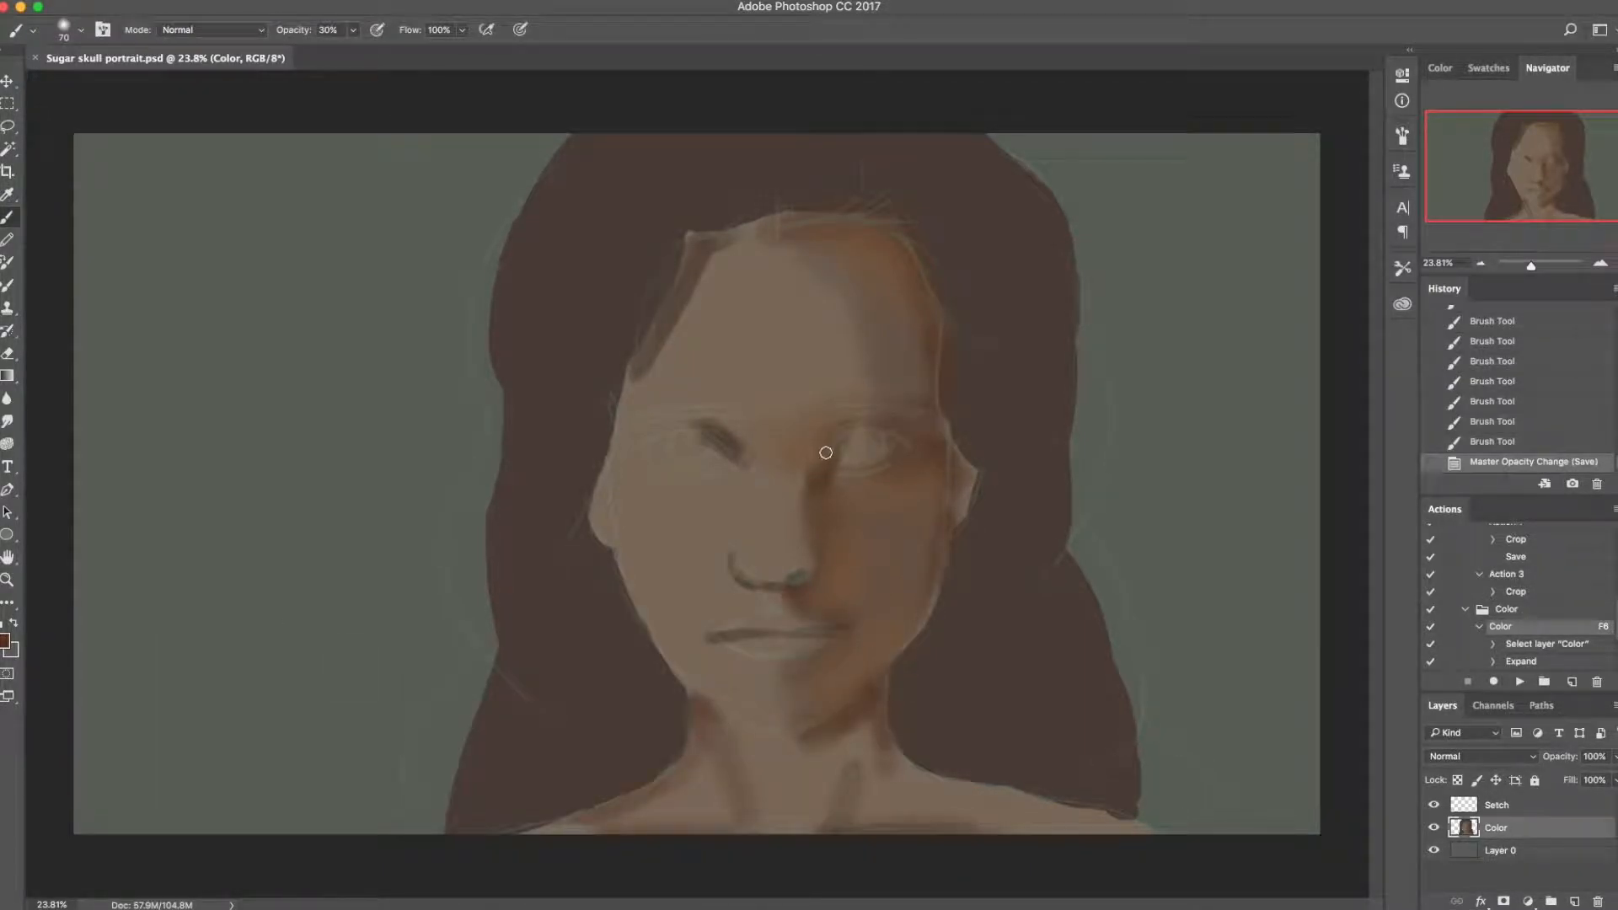
Step: Outline the upper and lower lids of both eyes with a small brush, undoing the first test stroke
key("bracketright")
left_click_drag(821, 455, 853, 434)
key("super+z")
left_click_drag(858, 431, 902, 442)
mouse_move(893, 441)
left_mouse_down()
mouse_move(907, 447)
mouse_move(877, 468)
left_mouse_up()
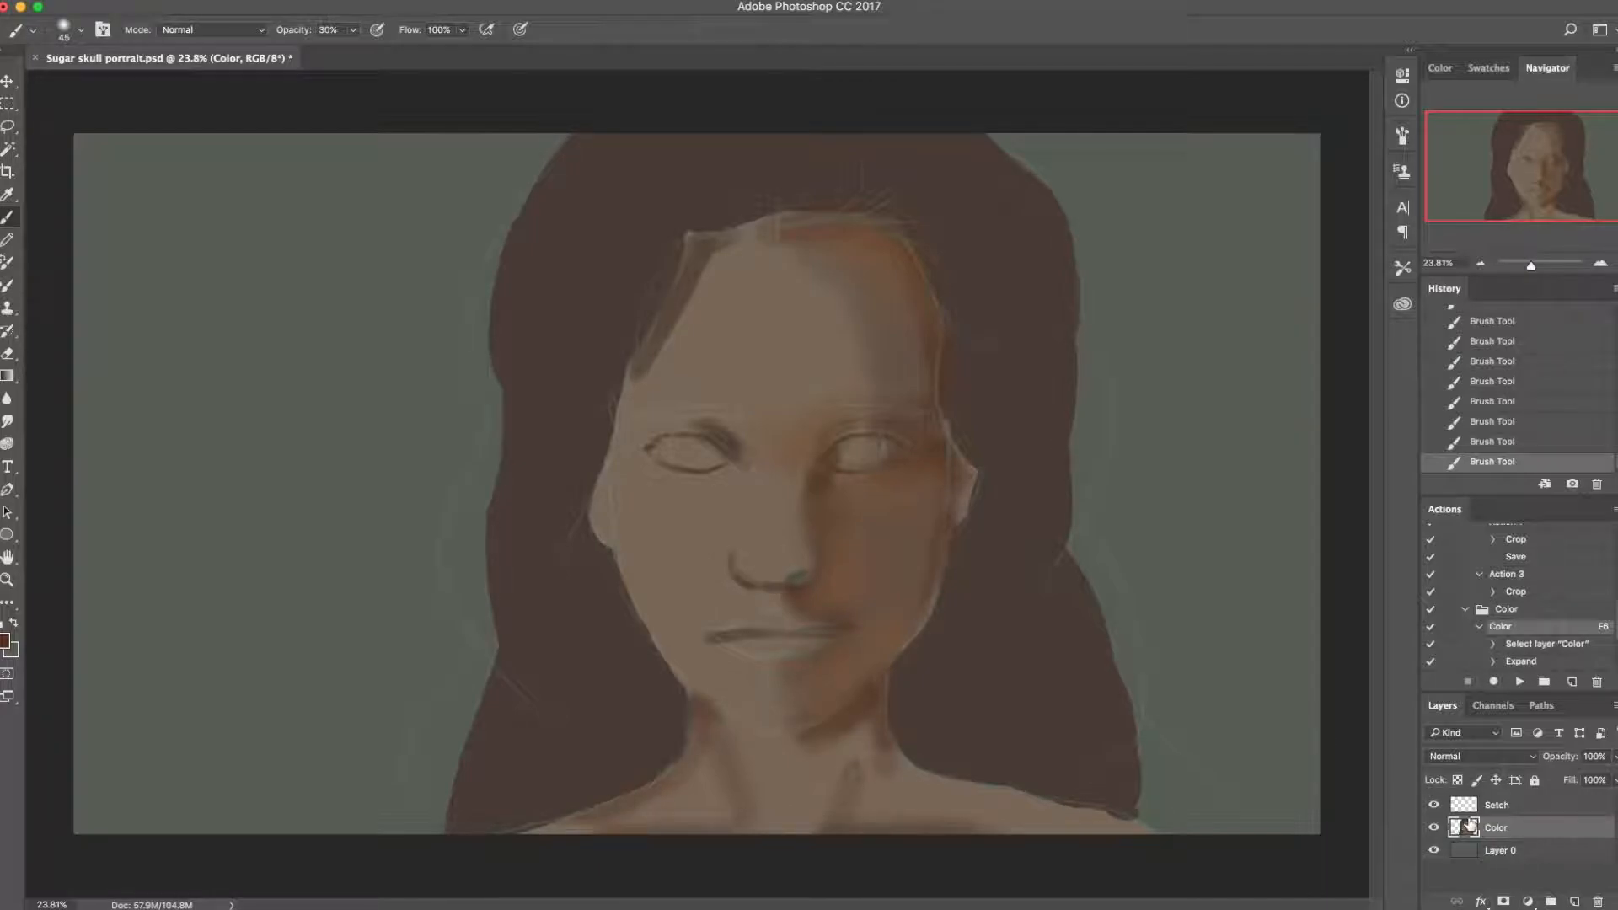
Step: Create a new layer named Hair above the Color layer and paint both eyebrows on it
key("ctrl+shift+n")
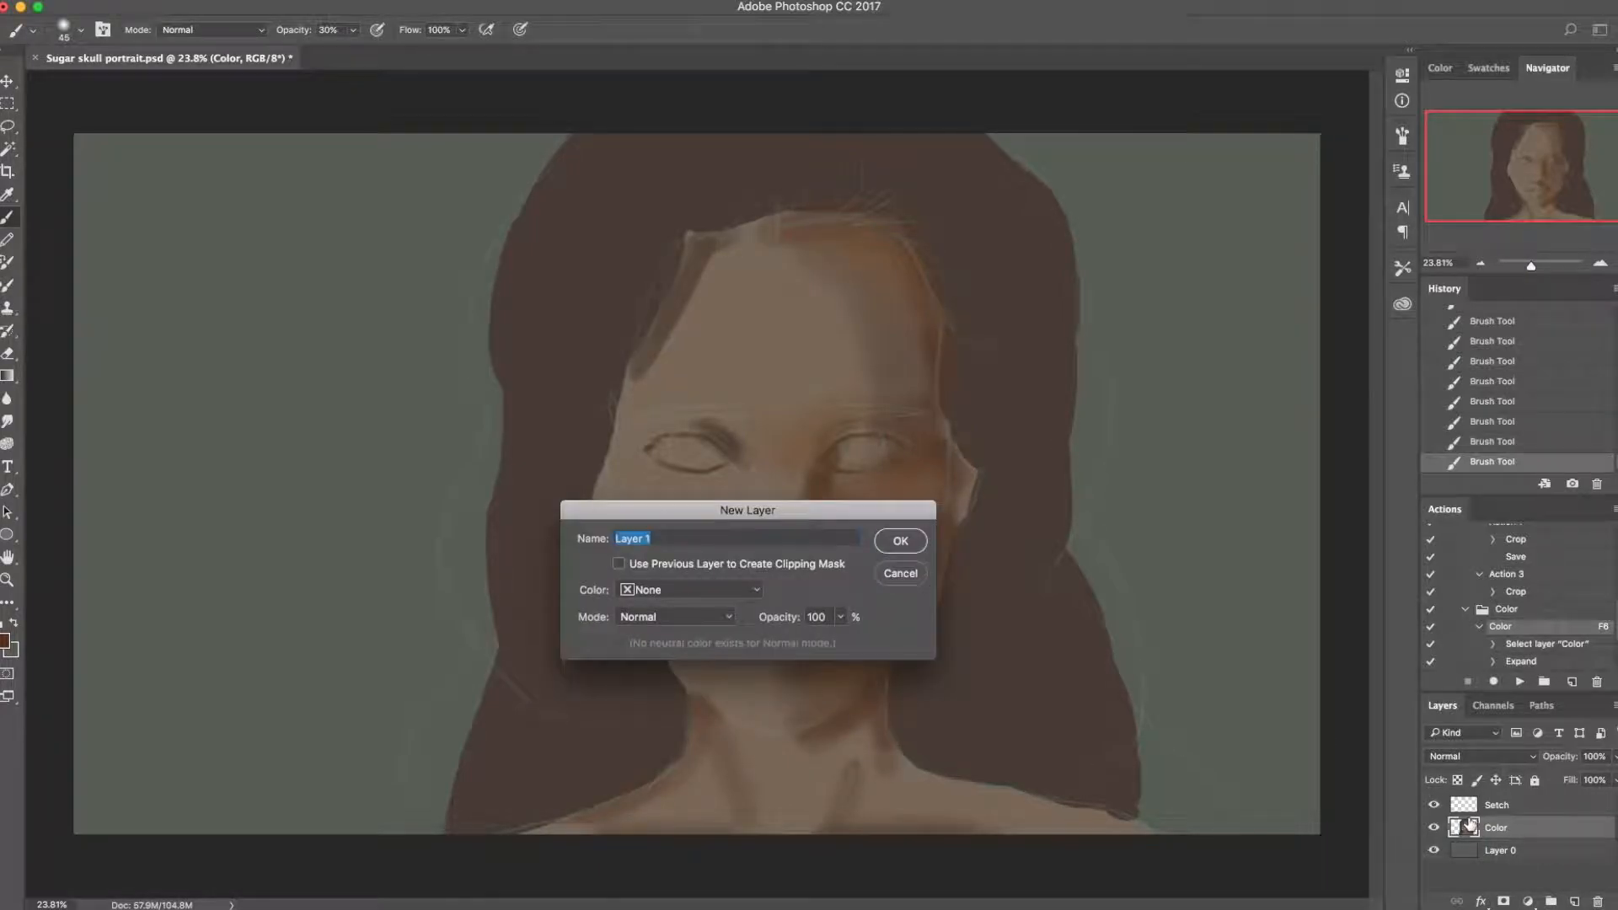
type("Hair")
key("Return")
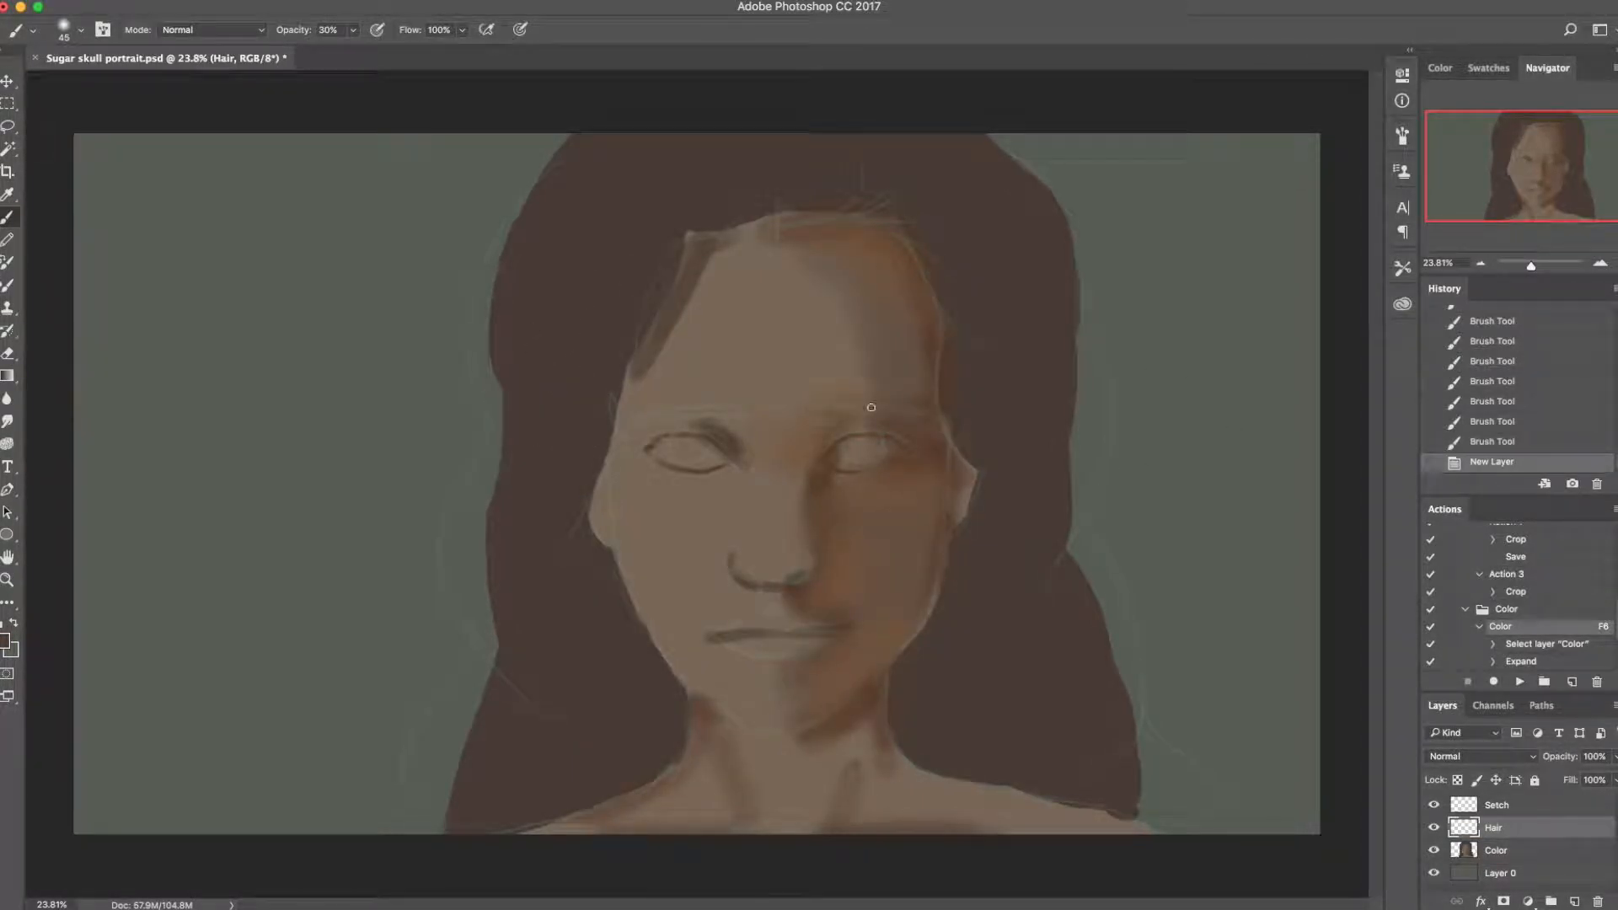
mouse_move(811, 421)
left_mouse_down()
mouse_move(909, 416)
mouse_move(835, 412)
left_mouse_up()
left_click(1435, 806)
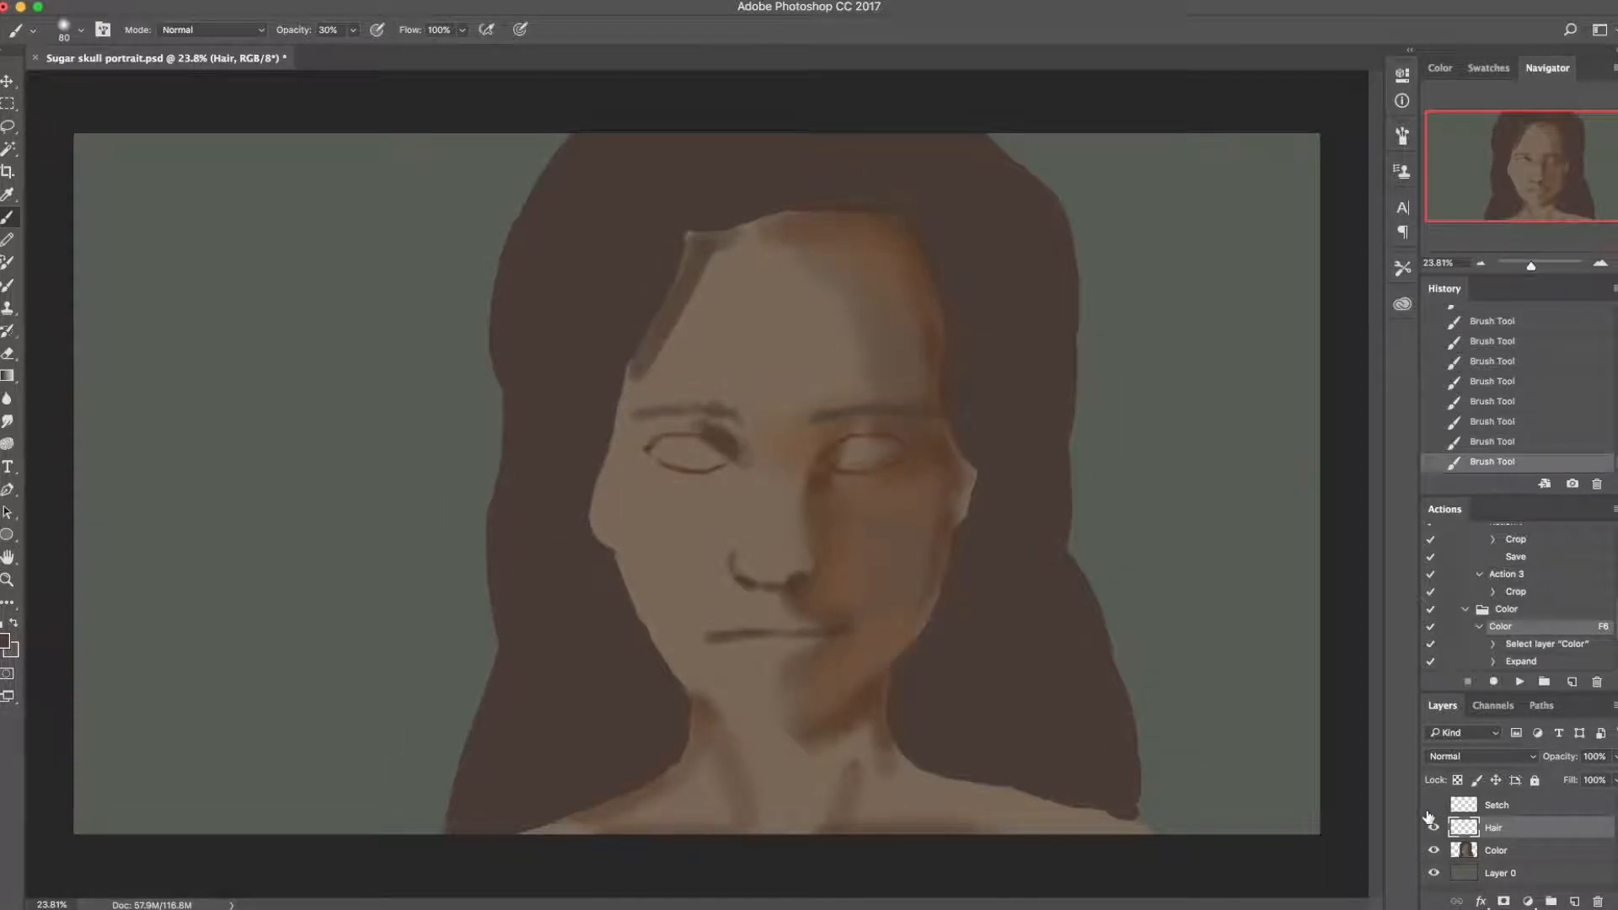
left_click(1433, 804)
Step: Paint loose wavy strands along the outer edge of the hair on the viewer's left
left_click_drag(478, 341, 498, 436)
left_click_drag(430, 624, 472, 485)
left_click_drag(495, 363, 498, 652)
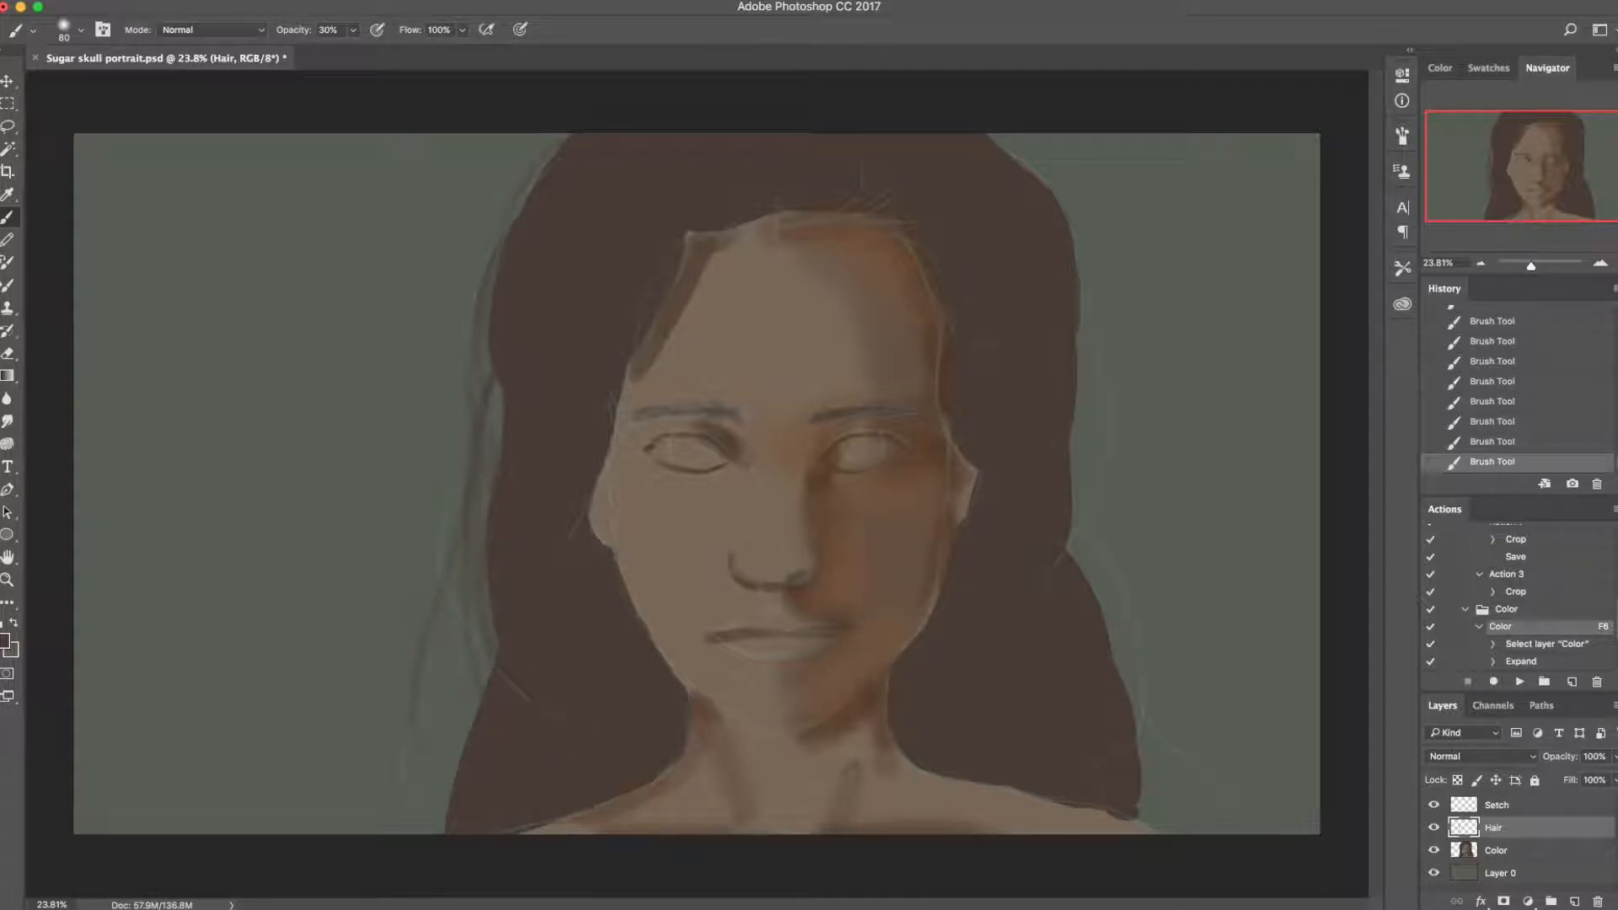
Step: Return to the Color layer and set a dark brown with hue 22, saturation 62% and brightness 21%
left_click(1497, 850)
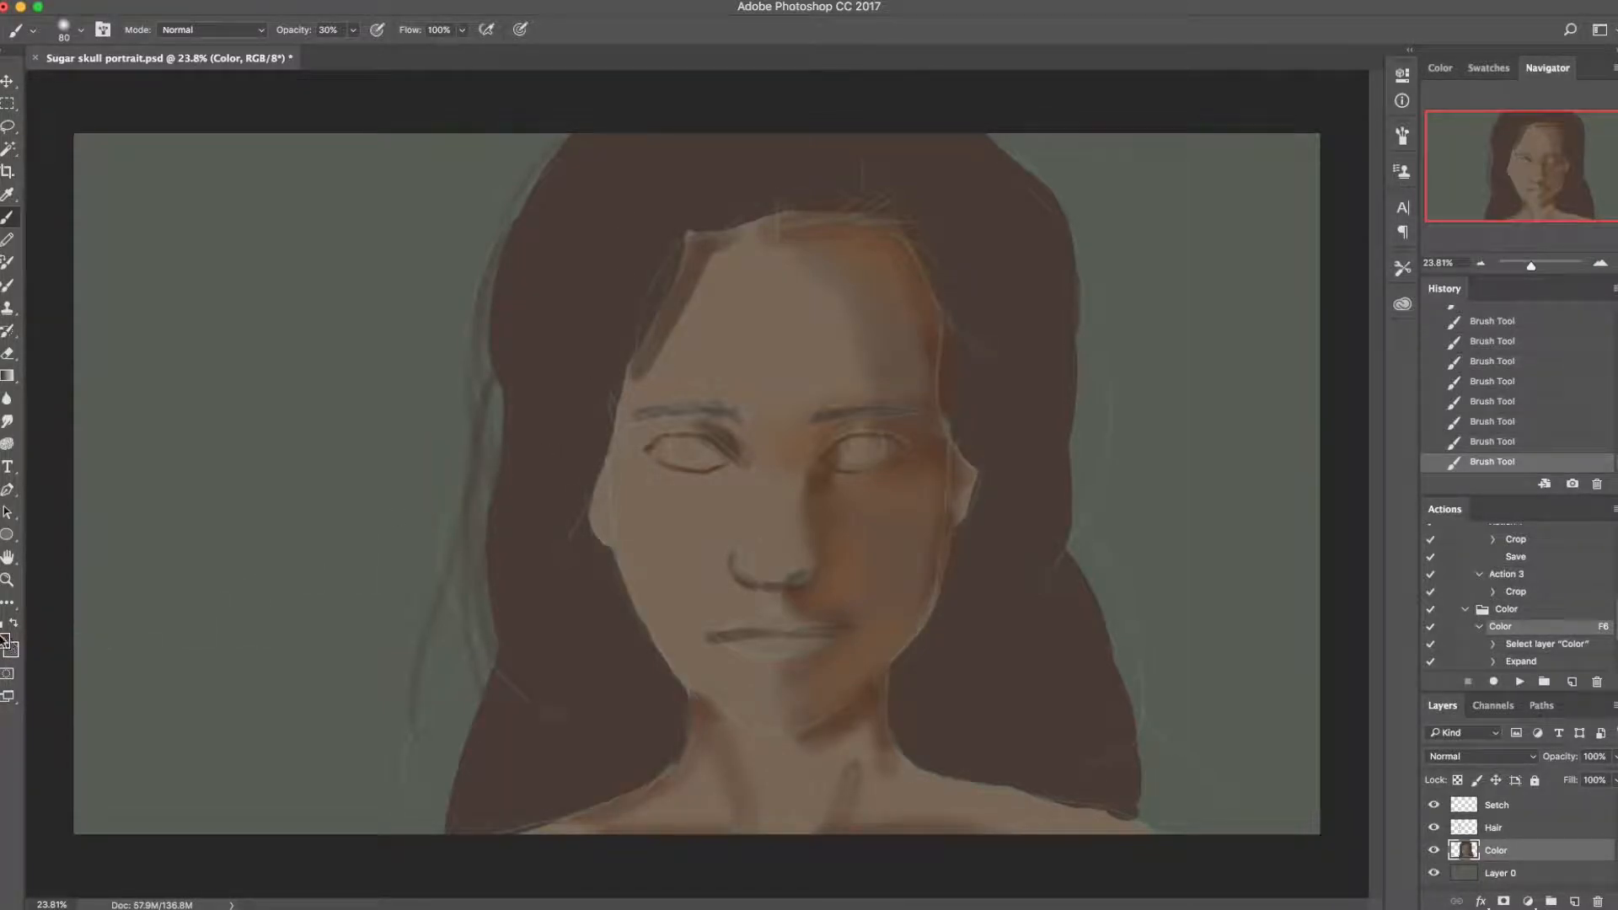
left_click(6, 642)
left_click_drag(583, 852, 576, 855)
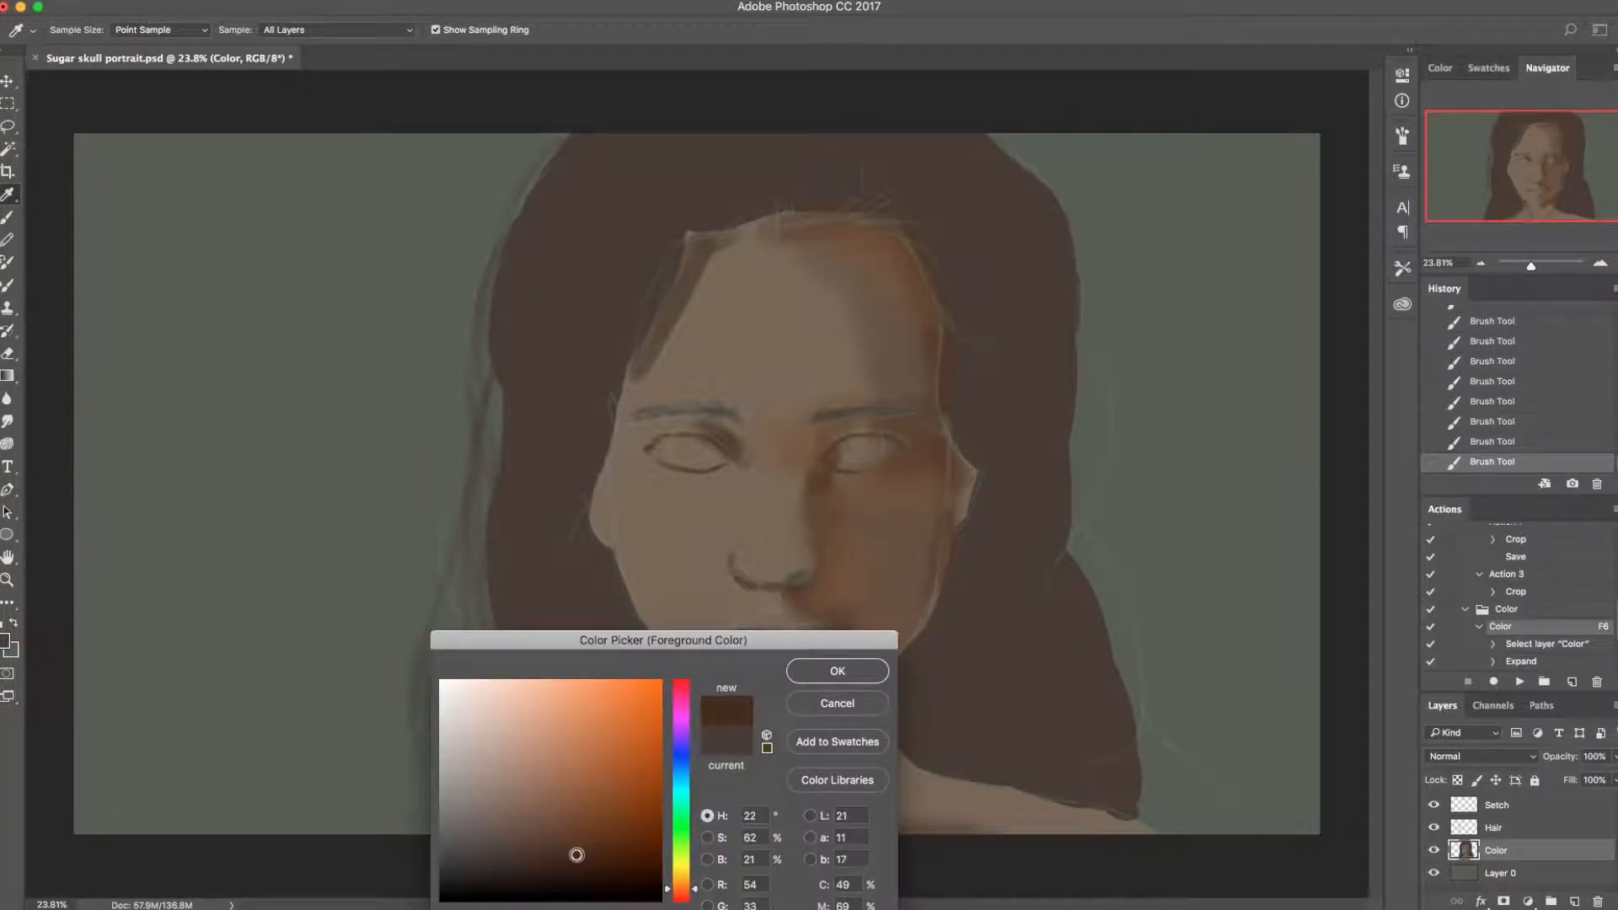
left_click(842, 672)
Step: Define the nostrils, lips and ears with a 35 px brush and save the document with the Setch layer hidden
key("bracketleft")
key("bracketleft")
key("bracketleft")
key("bracketleft")
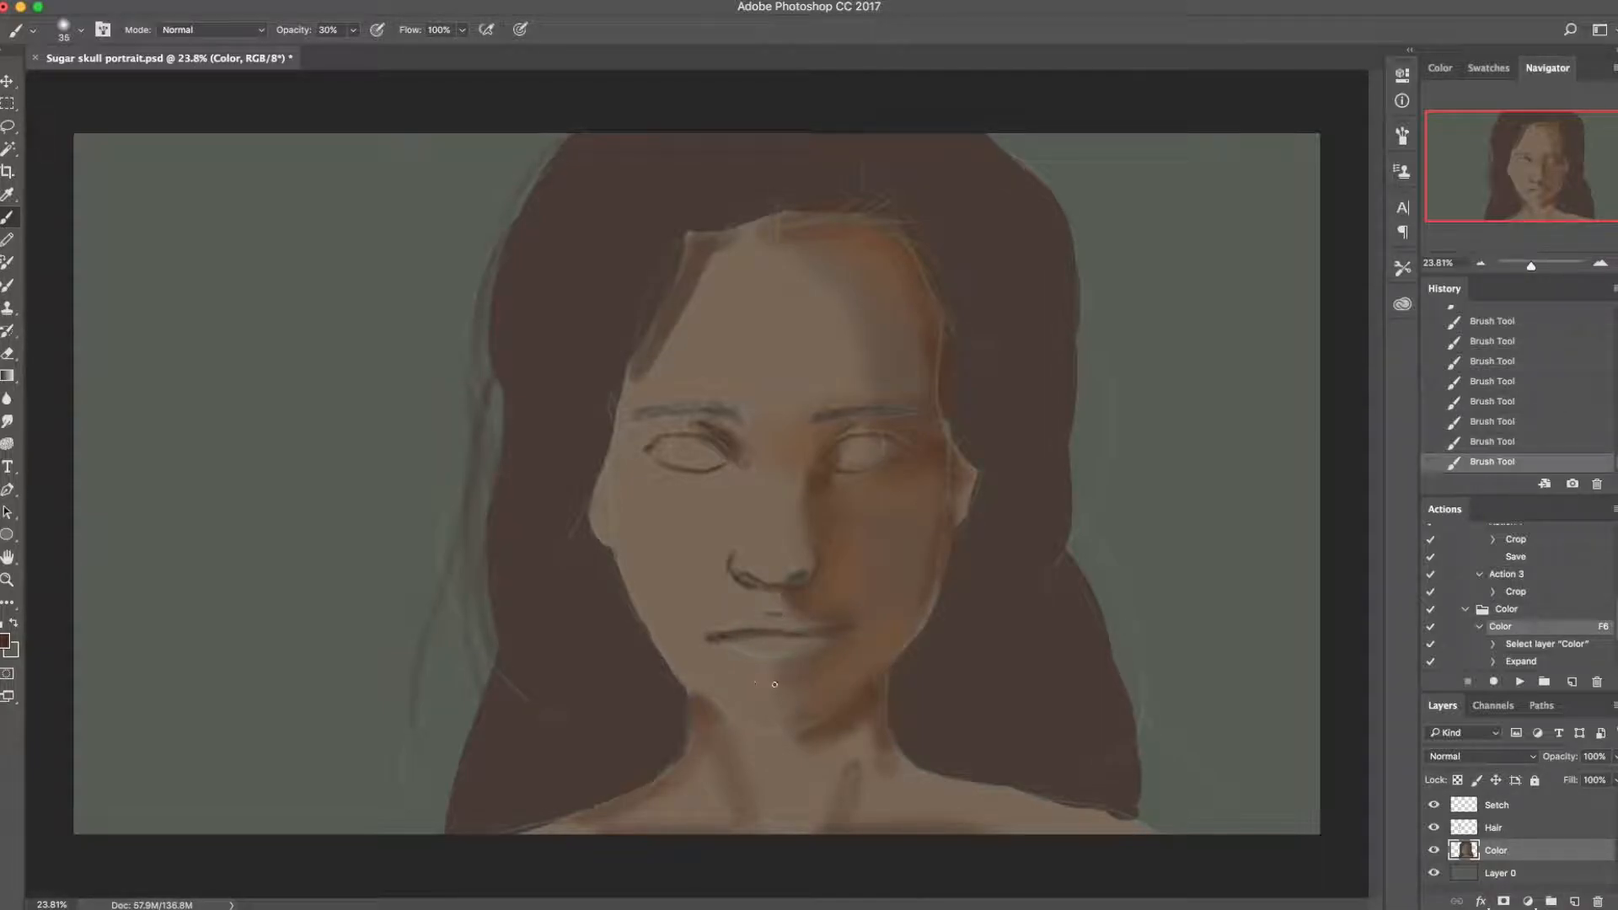
left_click_drag(726, 648, 748, 659)
left_click(1434, 804)
key("super+s")
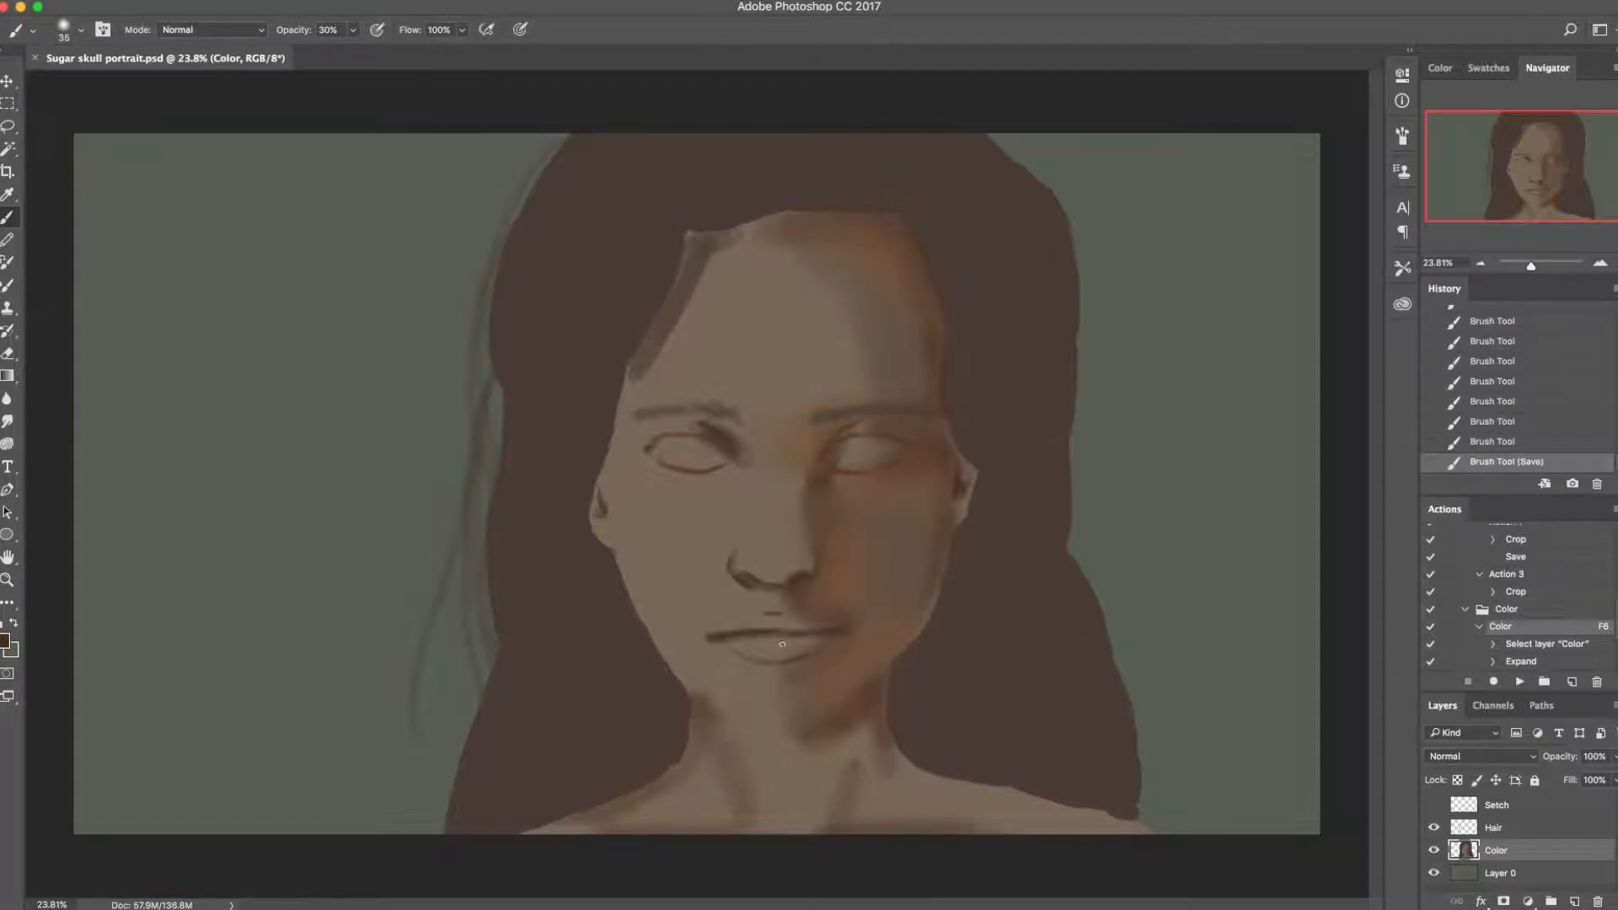
Step: Shade the neck beneath the chin and jaw with a brush enlarged to 250 px, toggling the Setch layer for comparison
key("]")
key("]")
key("]")
key("]")
key("]")
left_click(1435, 807)
key("]")
key("]")
key("]")
key("]")
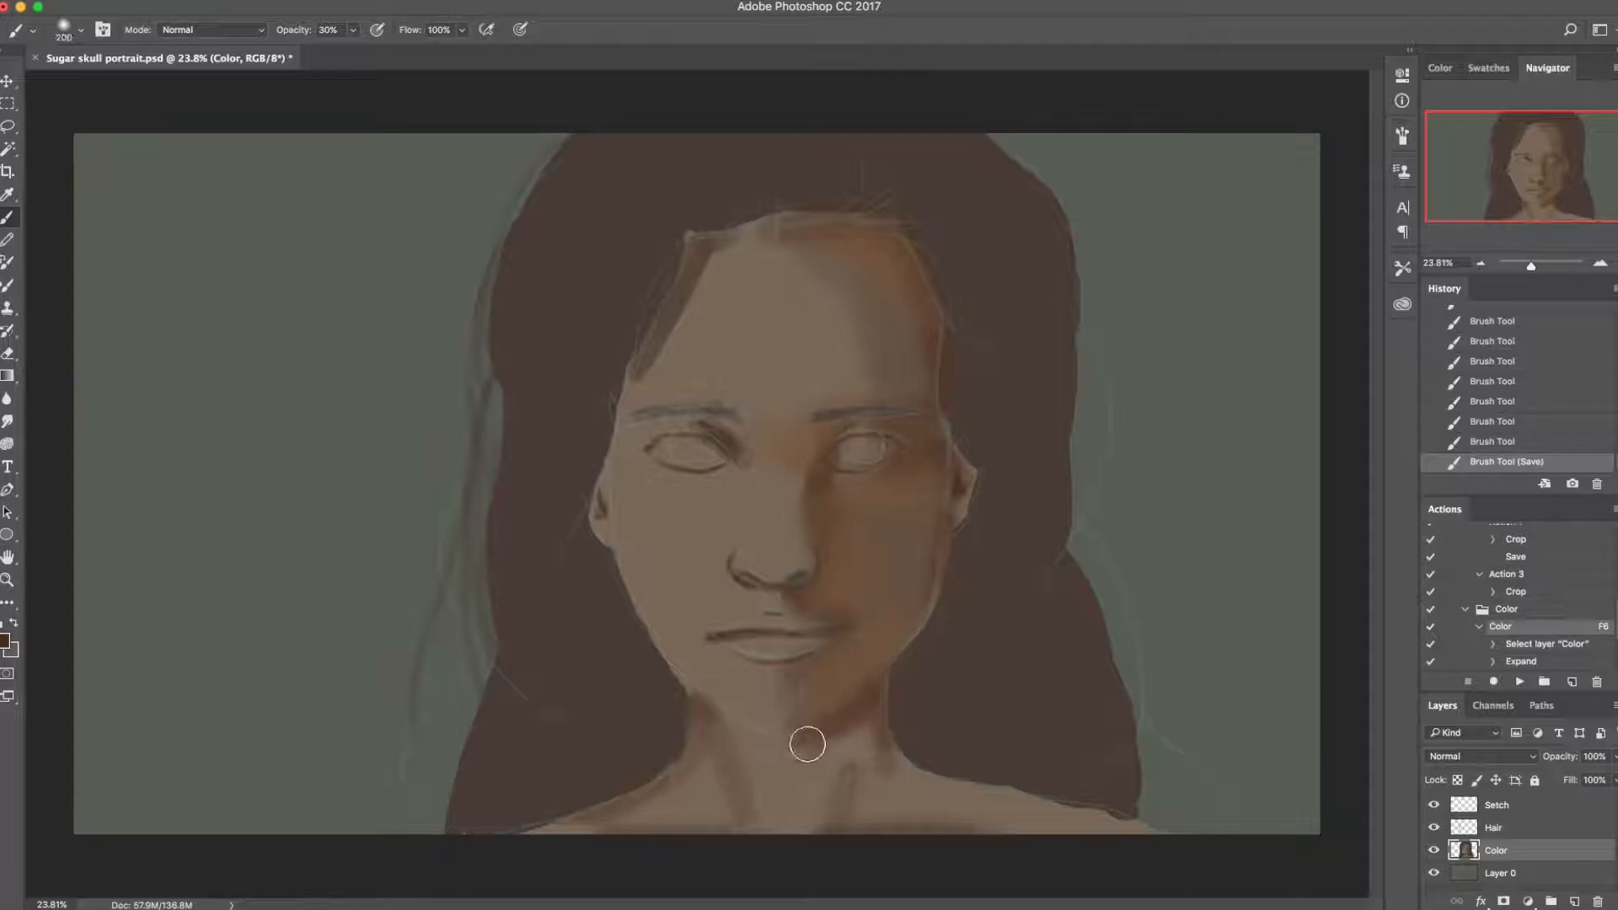
mouse_move(785, 768)
left_mouse_down()
mouse_move(712, 722)
mouse_move(804, 754)
left_mouse_up()
mouse_move(696, 712)
left_mouse_down()
mouse_move(785, 752)
mouse_move(835, 738)
mouse_move(788, 770)
mouse_move(870, 715)
mouse_move(841, 730)
mouse_move(875, 723)
mouse_move(866, 787)
left_mouse_up()
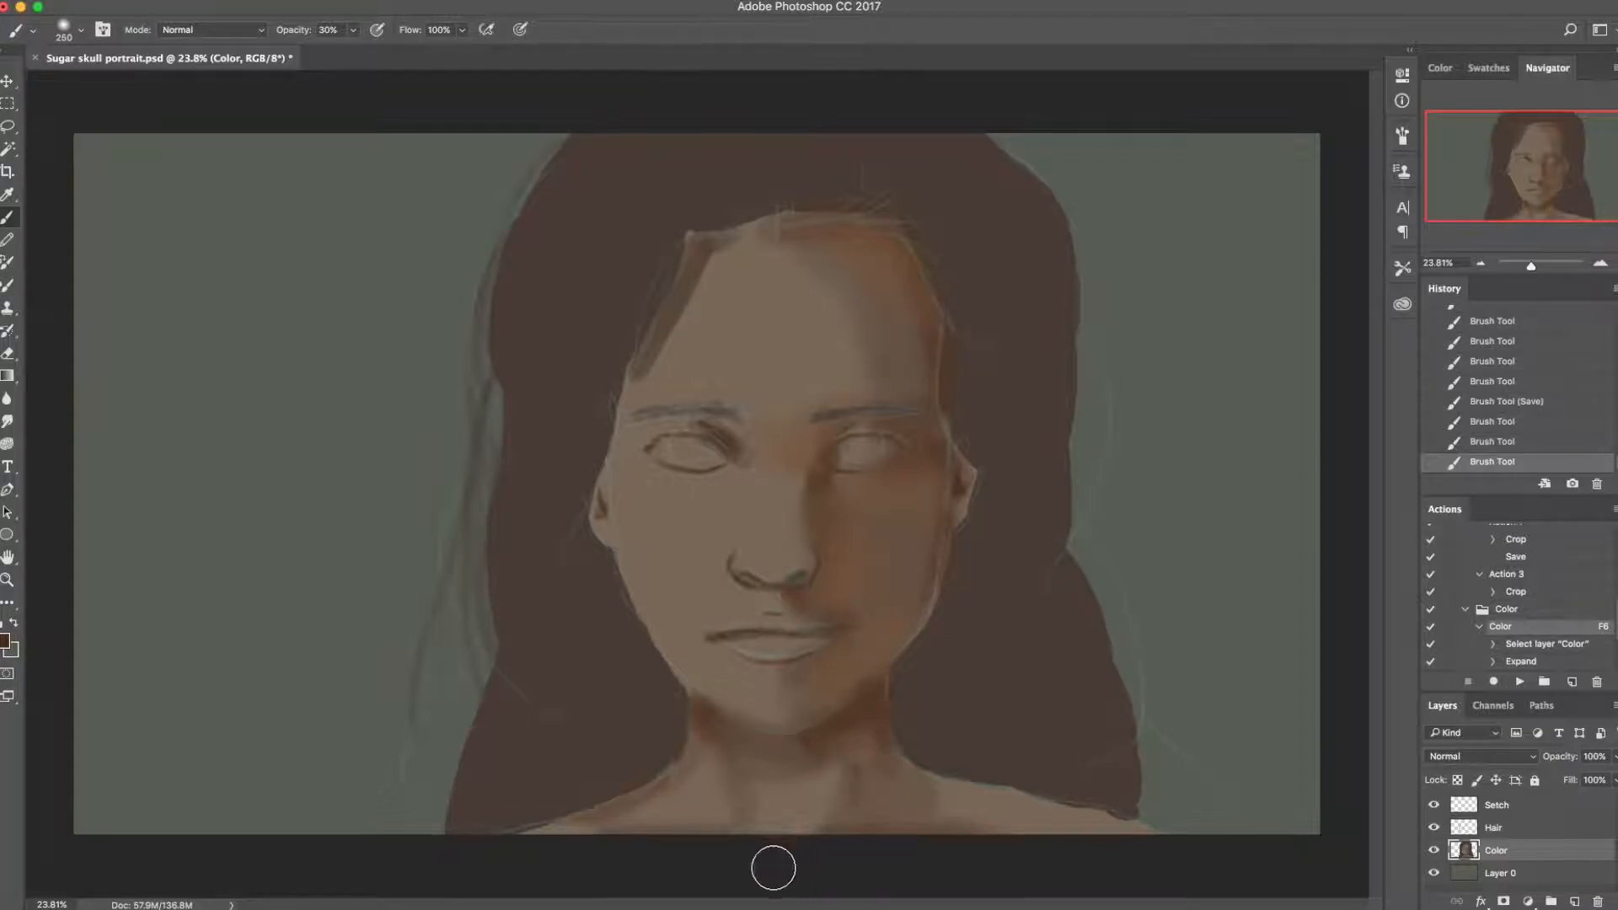
left_click(1433, 805)
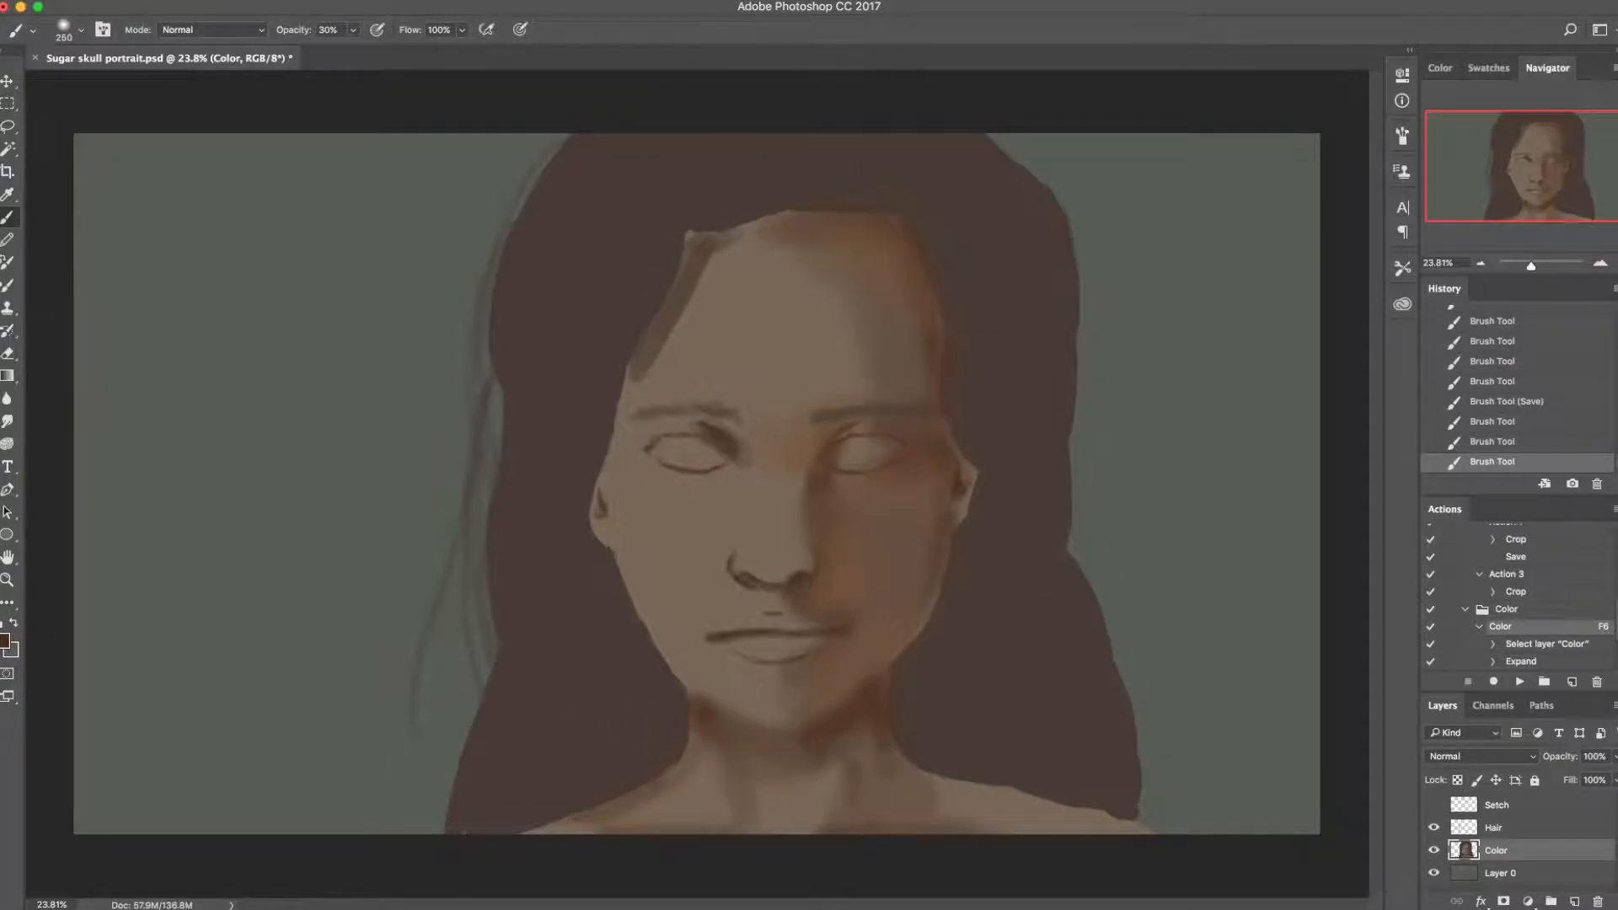
Step: Sample the cheek's skin tone and shift it to a warm brown with hue 21, saturation 59% and brightness 45%
key("bracketleft")
key("bracketleft")
key("bracketleft")
key("bracketleft")
key("bracketleft")
key("bracketleft")
key("bracketleft")
left_click(674, 544, "alt")
left_click(9, 642)
left_click_drag(533, 805, 571, 800)
left_click_drag(701, 883, 696, 891)
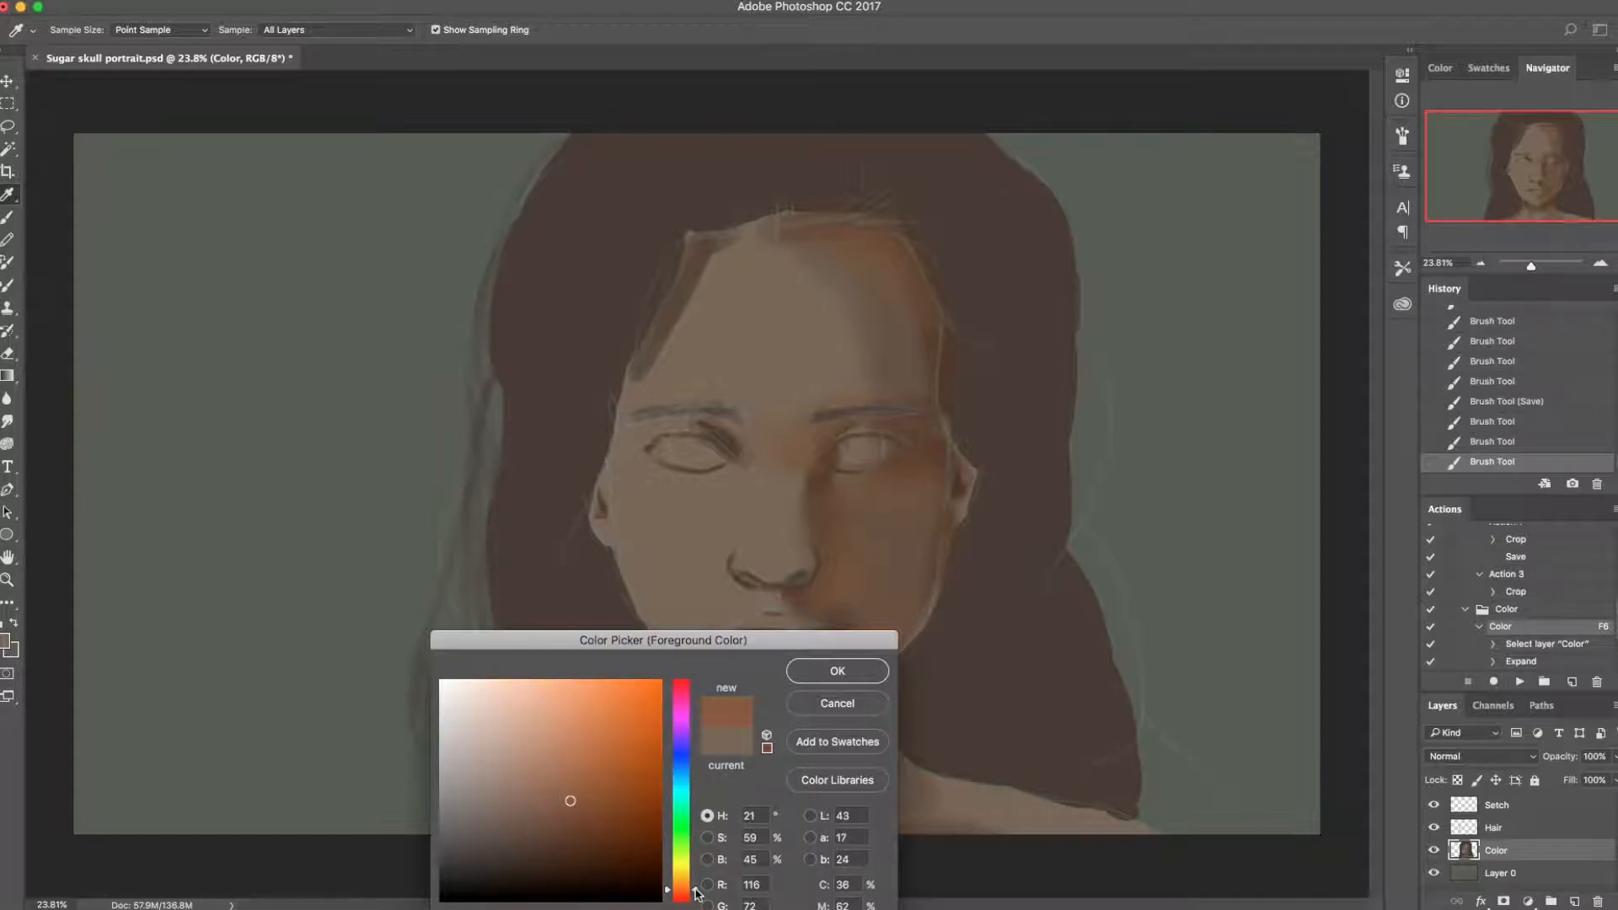
left_click(830, 674)
Step: Paint warm reflected light along the shaded jawline with a 70 px brush, undoing the first stroke
mouse_move(718, 696)
left_mouse_down()
mouse_move(777, 718)
mouse_move(764, 730)
mouse_move(802, 726)
mouse_move(771, 724)
mouse_move(854, 693)
mouse_move(811, 720)
mouse_move(901, 655)
left_mouse_up()
key("super+z")
left_click_drag(834, 705, 911, 638)
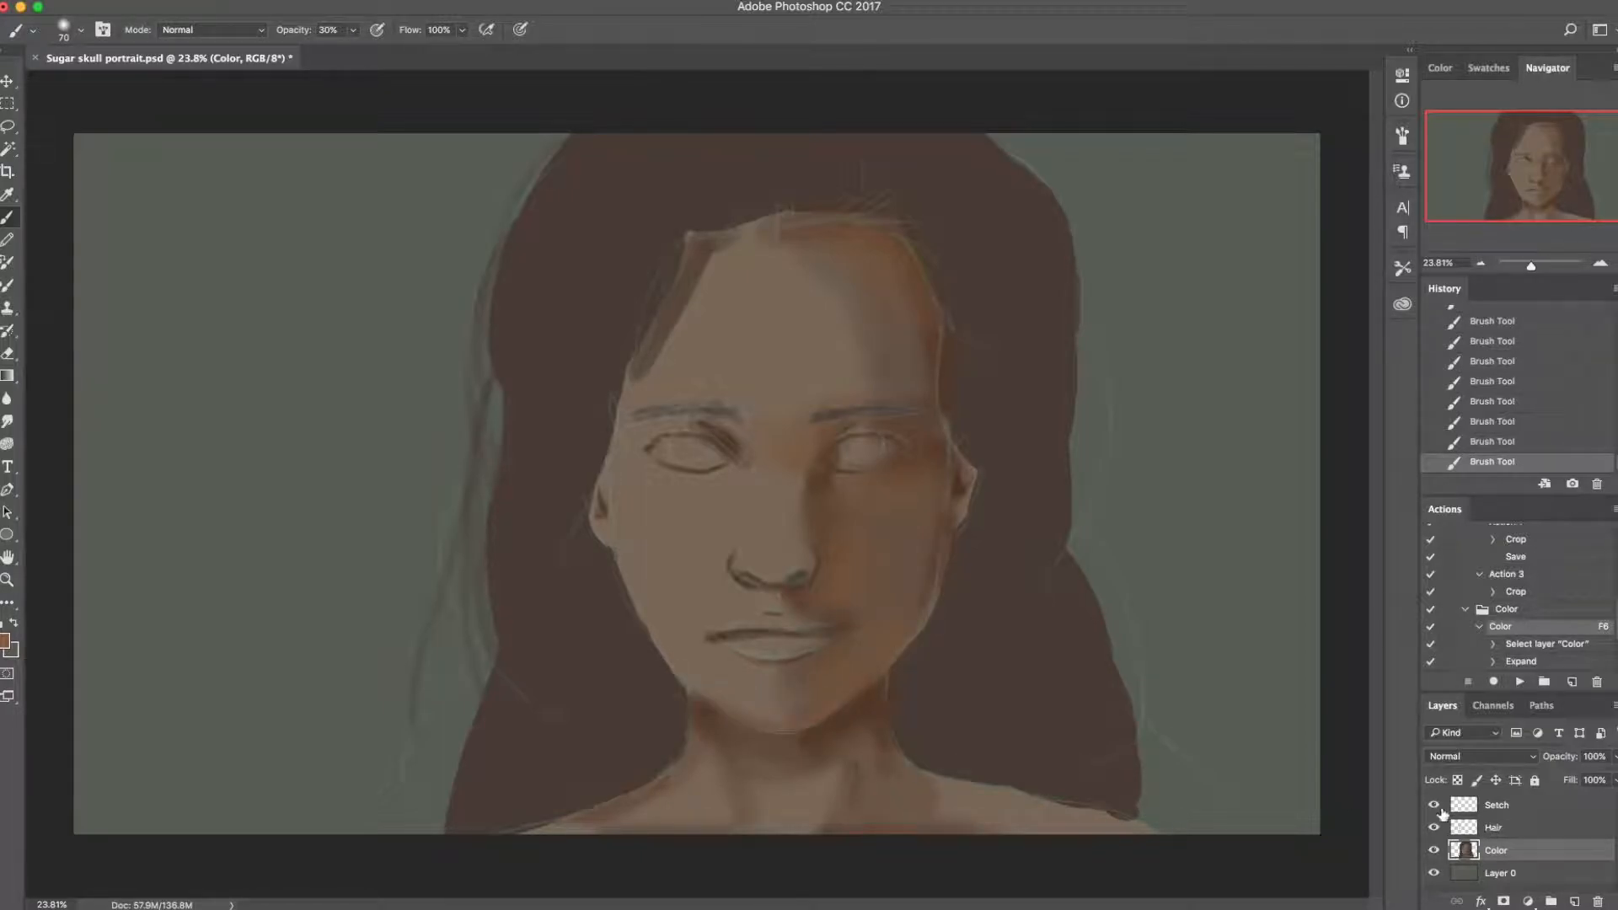
Step: Hide the Setch layer and save the document
left_click(1433, 805)
key("super+s")
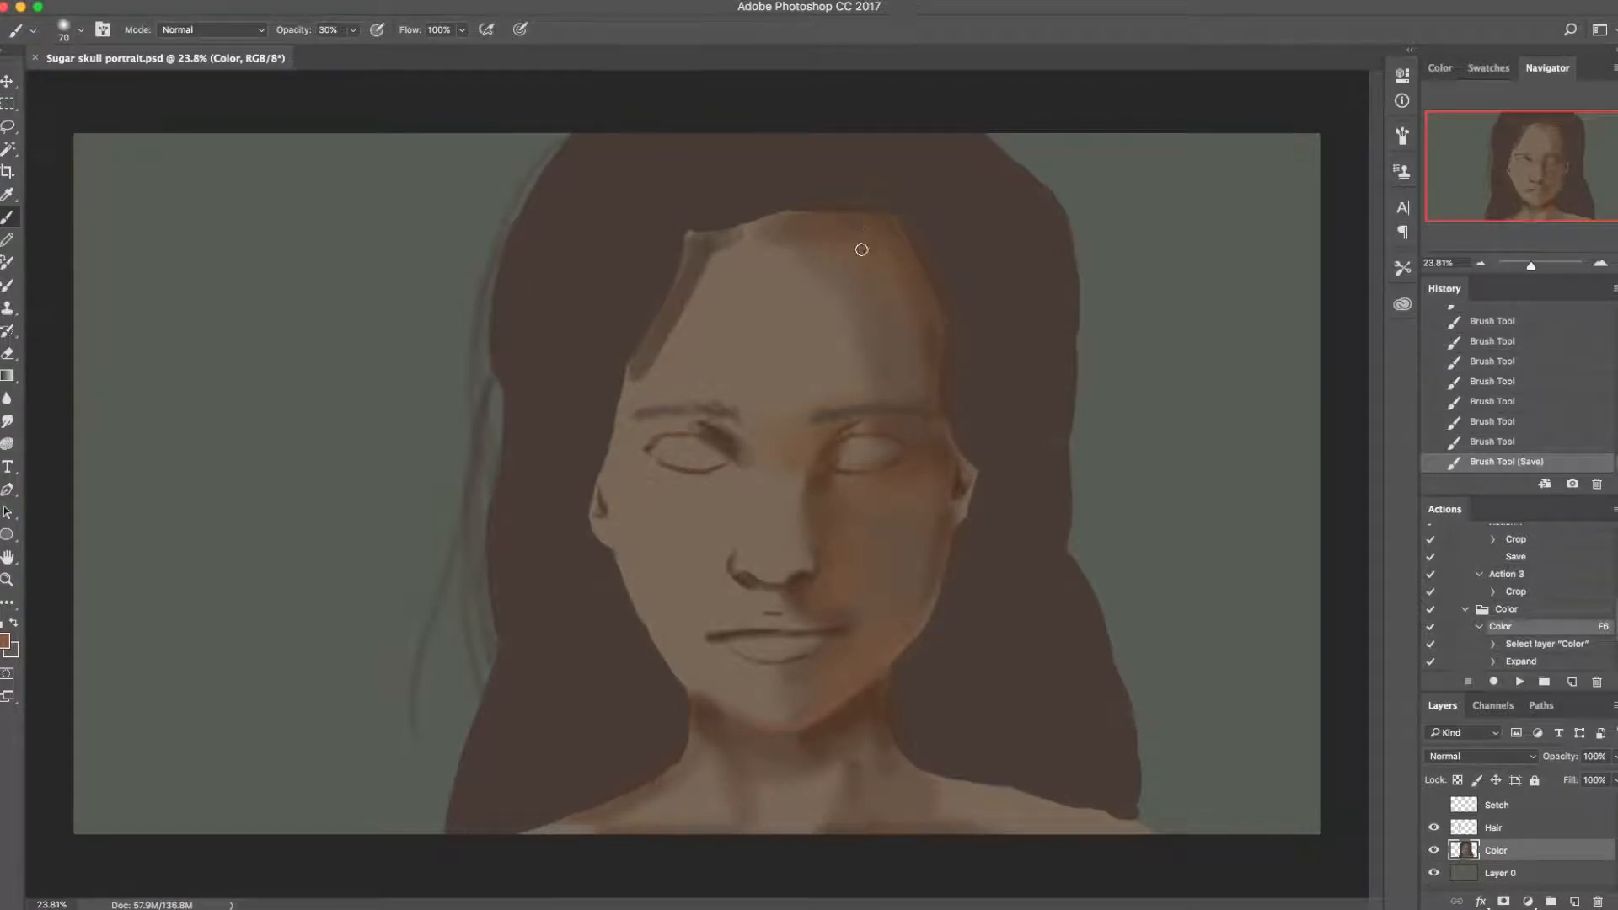
Step: Enlarge the brush and darken the paint color to a brown with hue 20 and brightness 33%
key("bracketright")
key("bracketright")
key("bracketright")
key("bracketright")
key("bracketright")
key("bracketright")
key("bracketright")
key("bracketright")
left_click(5, 643)
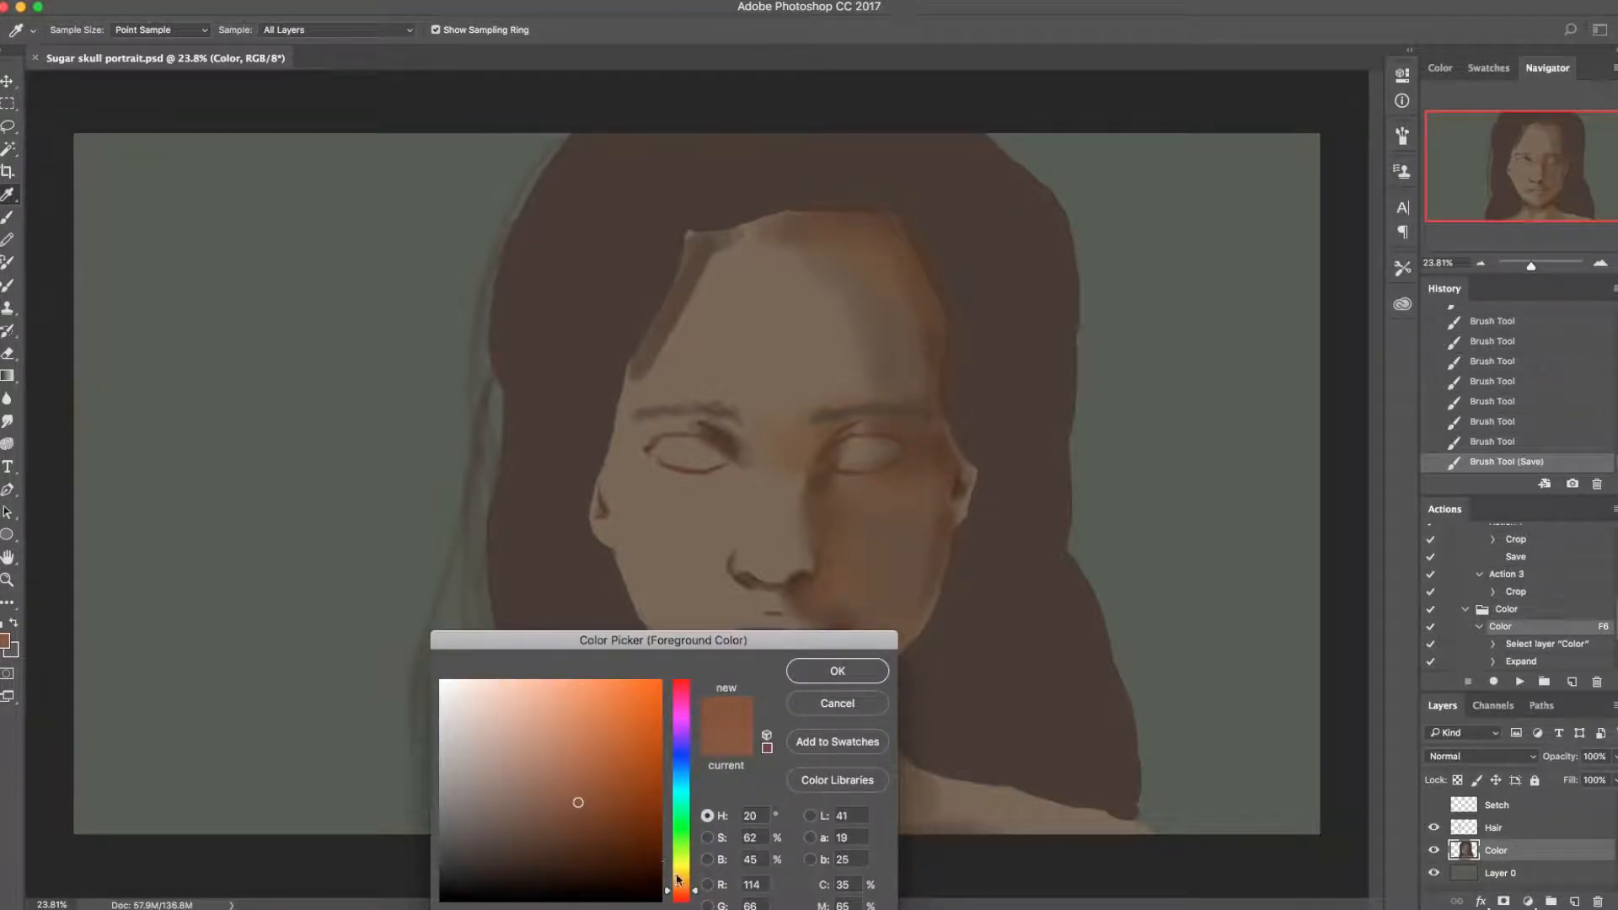
left_click(577, 829)
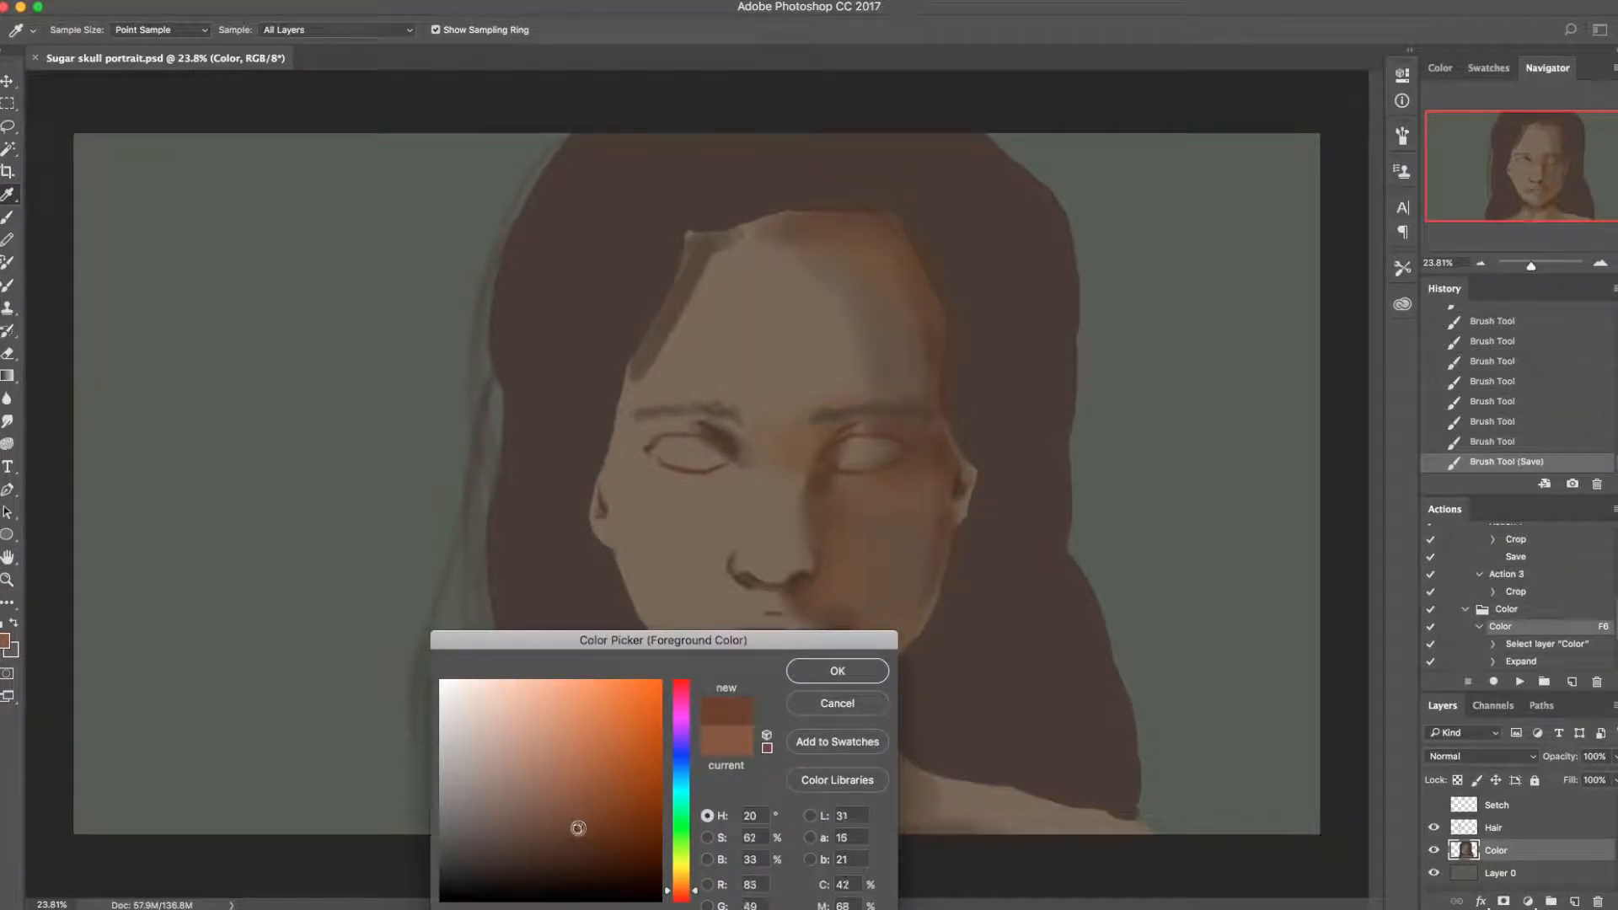
left_click(831, 671)
Step: Paint warm brown shading along both sides of the jaw, undoing the first stroke, and reduce the brush to 200 px
key("]")
mouse_move(628, 552)
left_mouse_down()
mouse_move(659, 621)
mouse_move(733, 698)
left_mouse_up()
key("super+z")
mouse_move(629, 563)
left_mouse_down()
mouse_move(660, 630)
mouse_move(760, 722)
mouse_move(681, 663)
mouse_move(597, 504)
left_mouse_up()
mouse_move(854, 686)
left_mouse_down()
mouse_move(804, 705)
mouse_move(903, 632)
mouse_move(946, 508)
mouse_move(864, 659)
left_mouse_up()
key("[")
key("[")
key("[")
key("[")
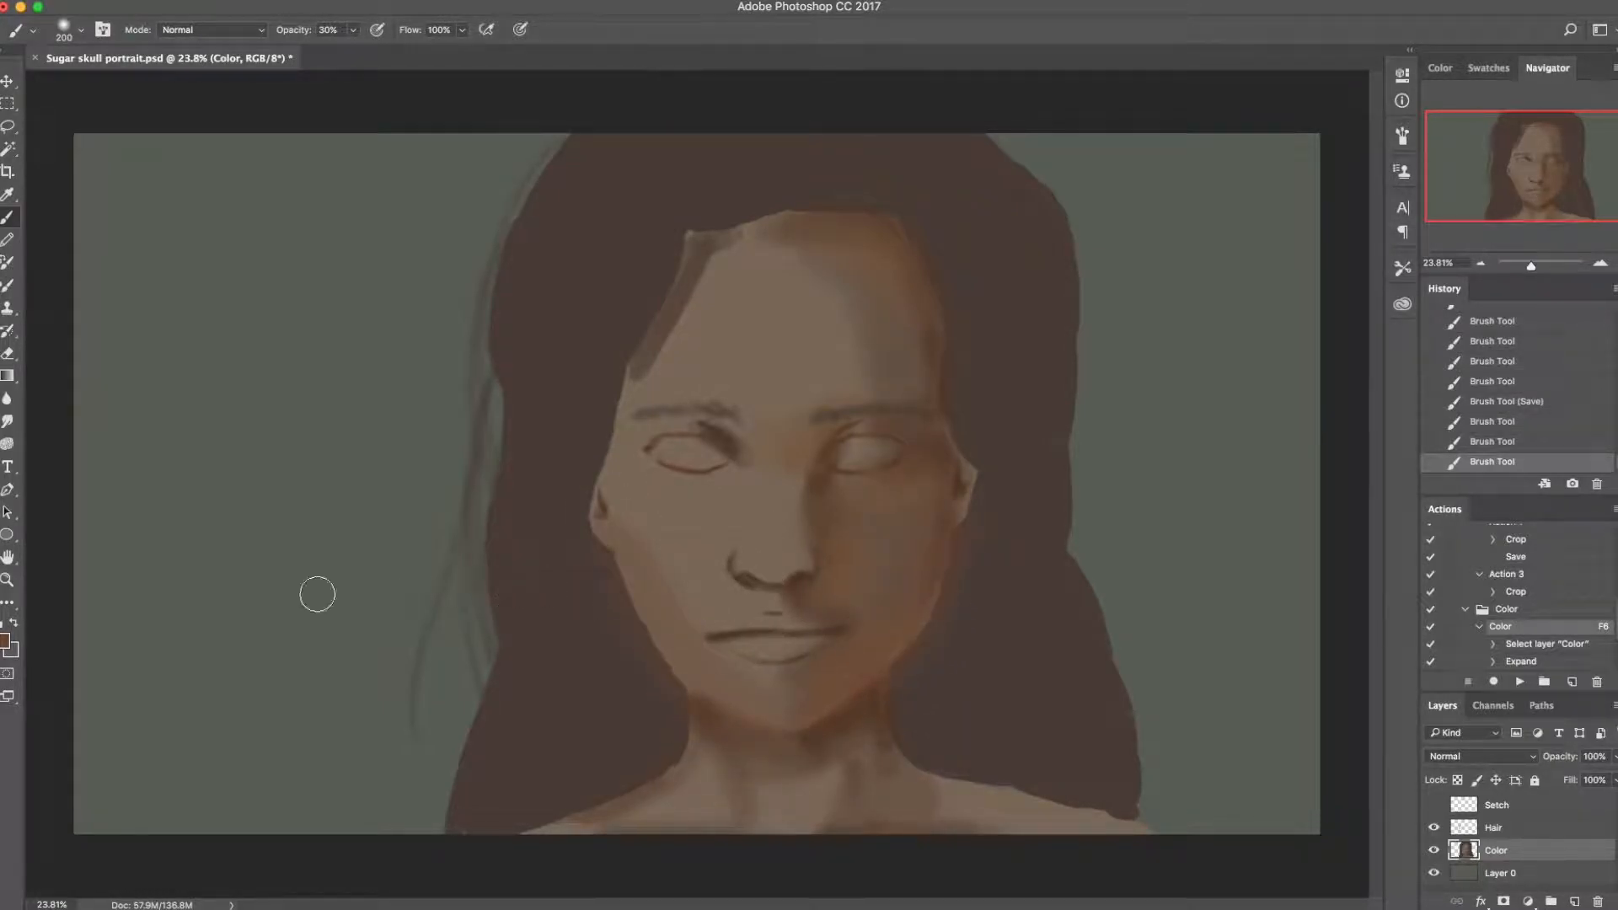
Step: Desaturate the brown to hue 20 and saturation 41%, and shade the cheeks and jaw with it
left_click(6, 641)
left_click_drag(615, 807, 530, 836)
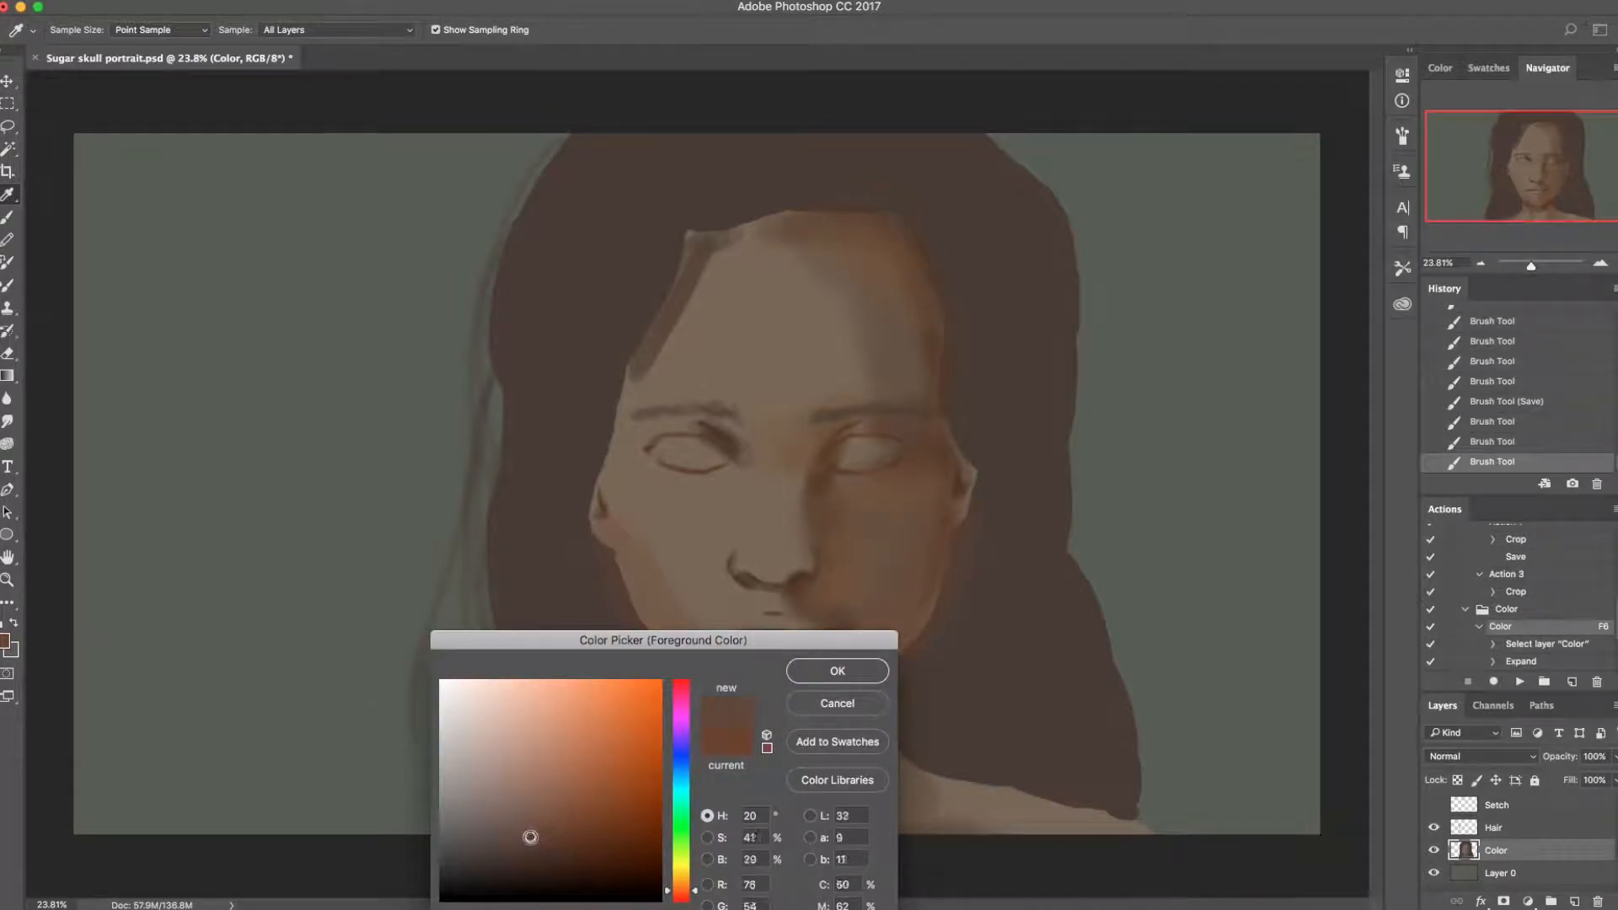
left_click(836, 670)
mouse_move(617, 546)
left_mouse_down()
mouse_move(624, 585)
mouse_move(719, 698)
mouse_move(633, 571)
mouse_move(719, 708)
mouse_move(769, 691)
mouse_move(818, 713)
mouse_move(892, 658)
mouse_move(936, 560)
left_mouse_up()
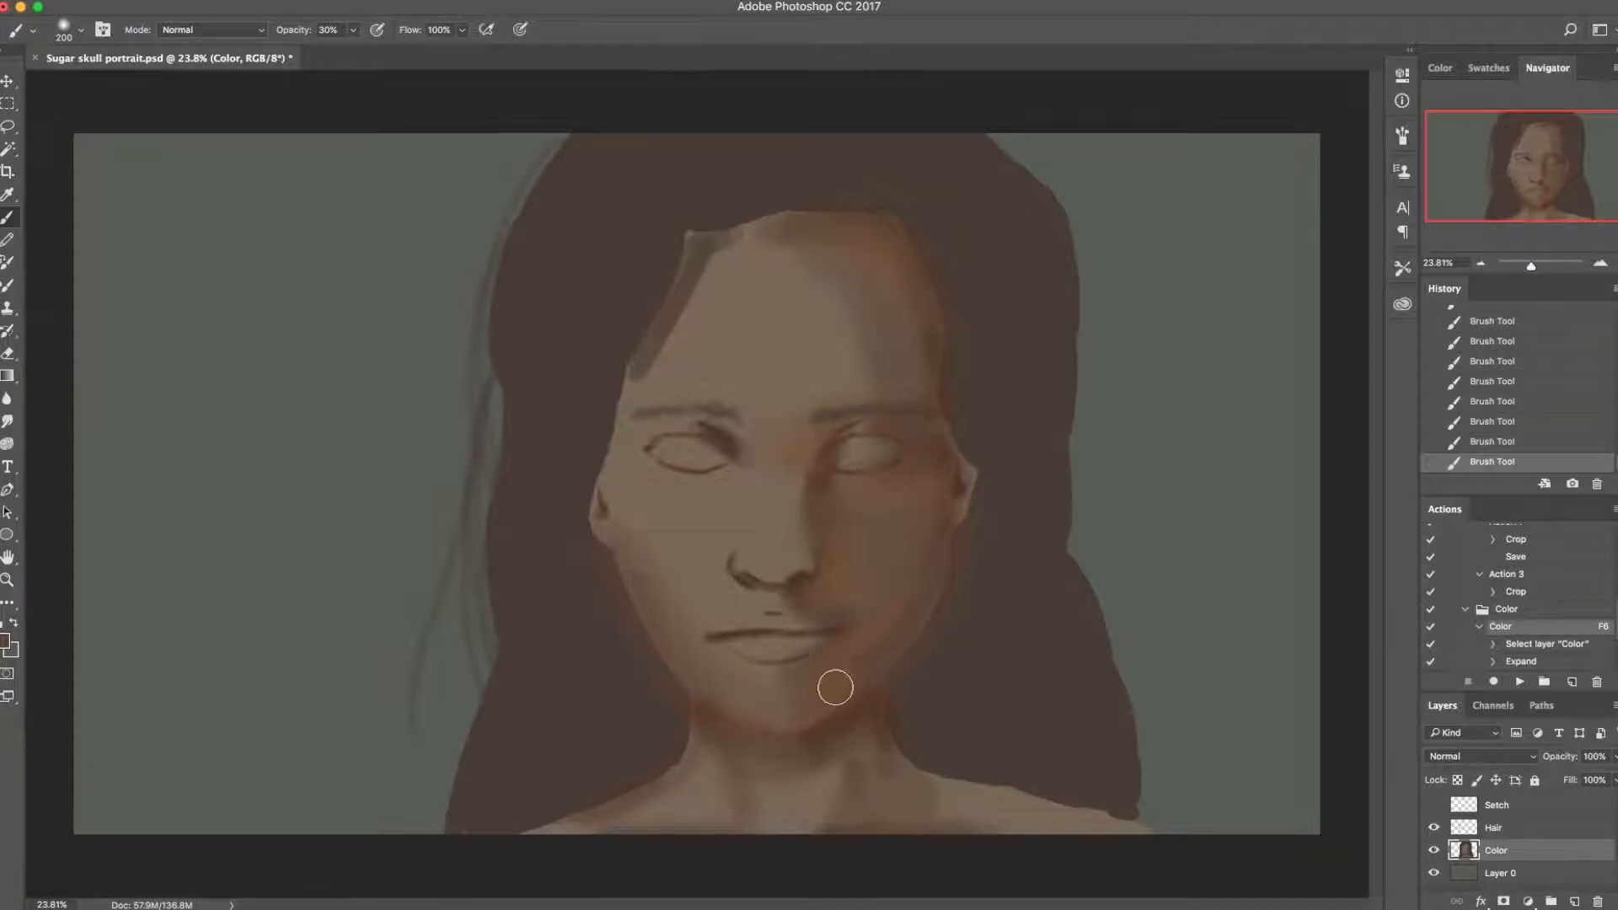
left_click_drag(705, 555, 712, 567)
Step: Tint the cheeks and forehead with a 400 px brush in brown with hue 20, saturation 56% and brightness 40%
key("bracketright")
key("bracketright")
key("bracketright")
key("bracketright")
left_click(6, 642)
left_click_drag(548, 834, 571, 814)
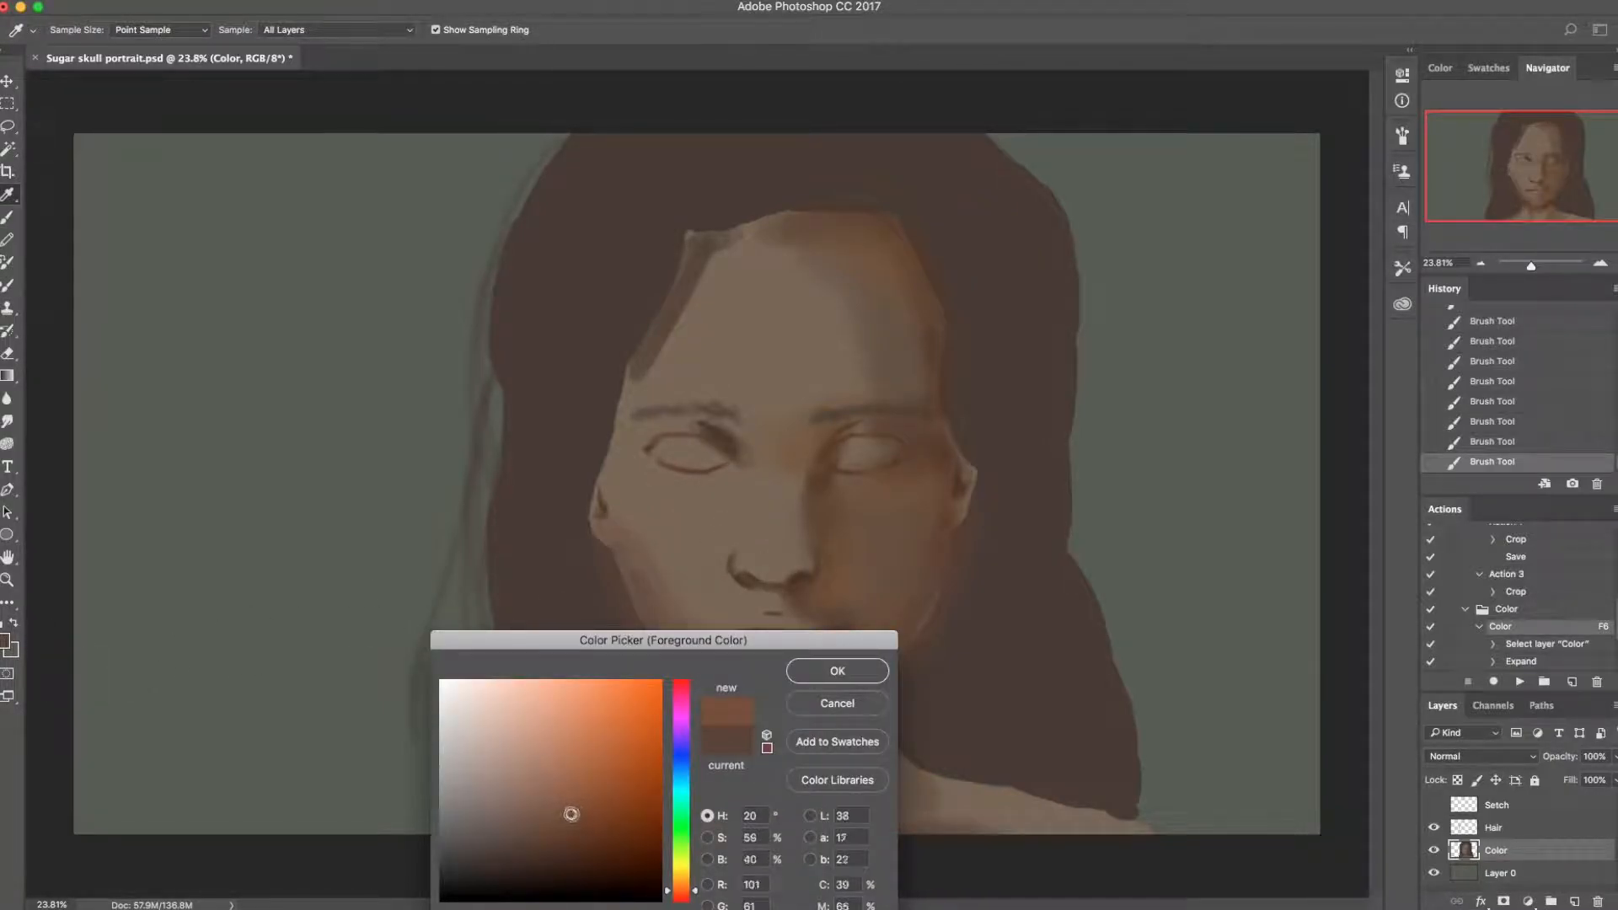
left_click(846, 672)
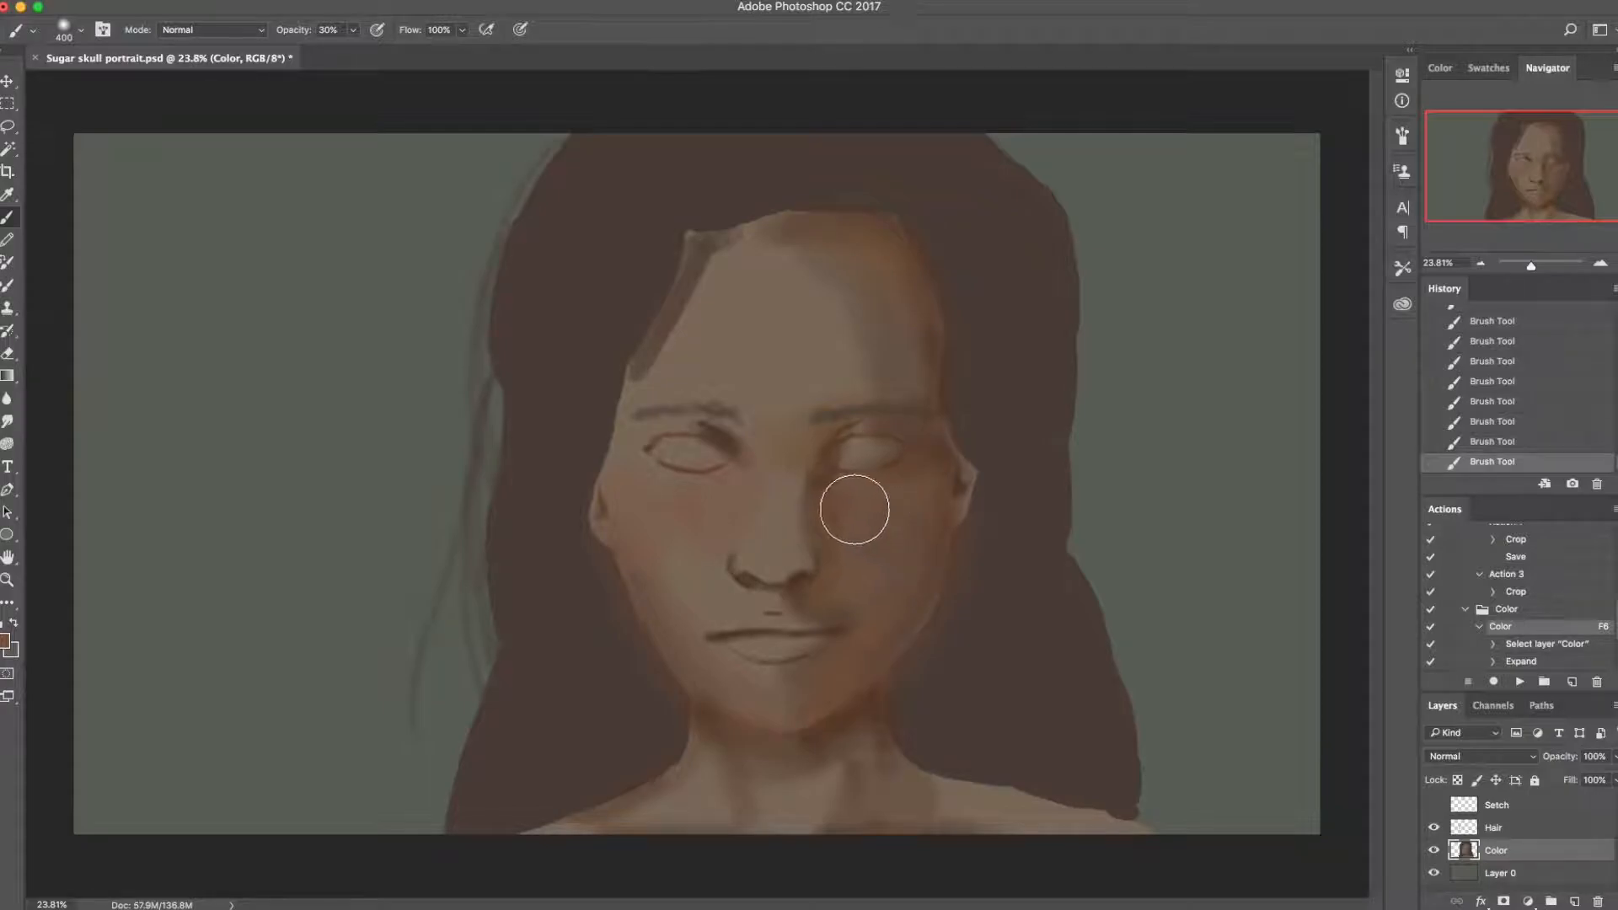
left_click_drag(816, 383, 788, 415)
left_click_drag(722, 331, 745, 325)
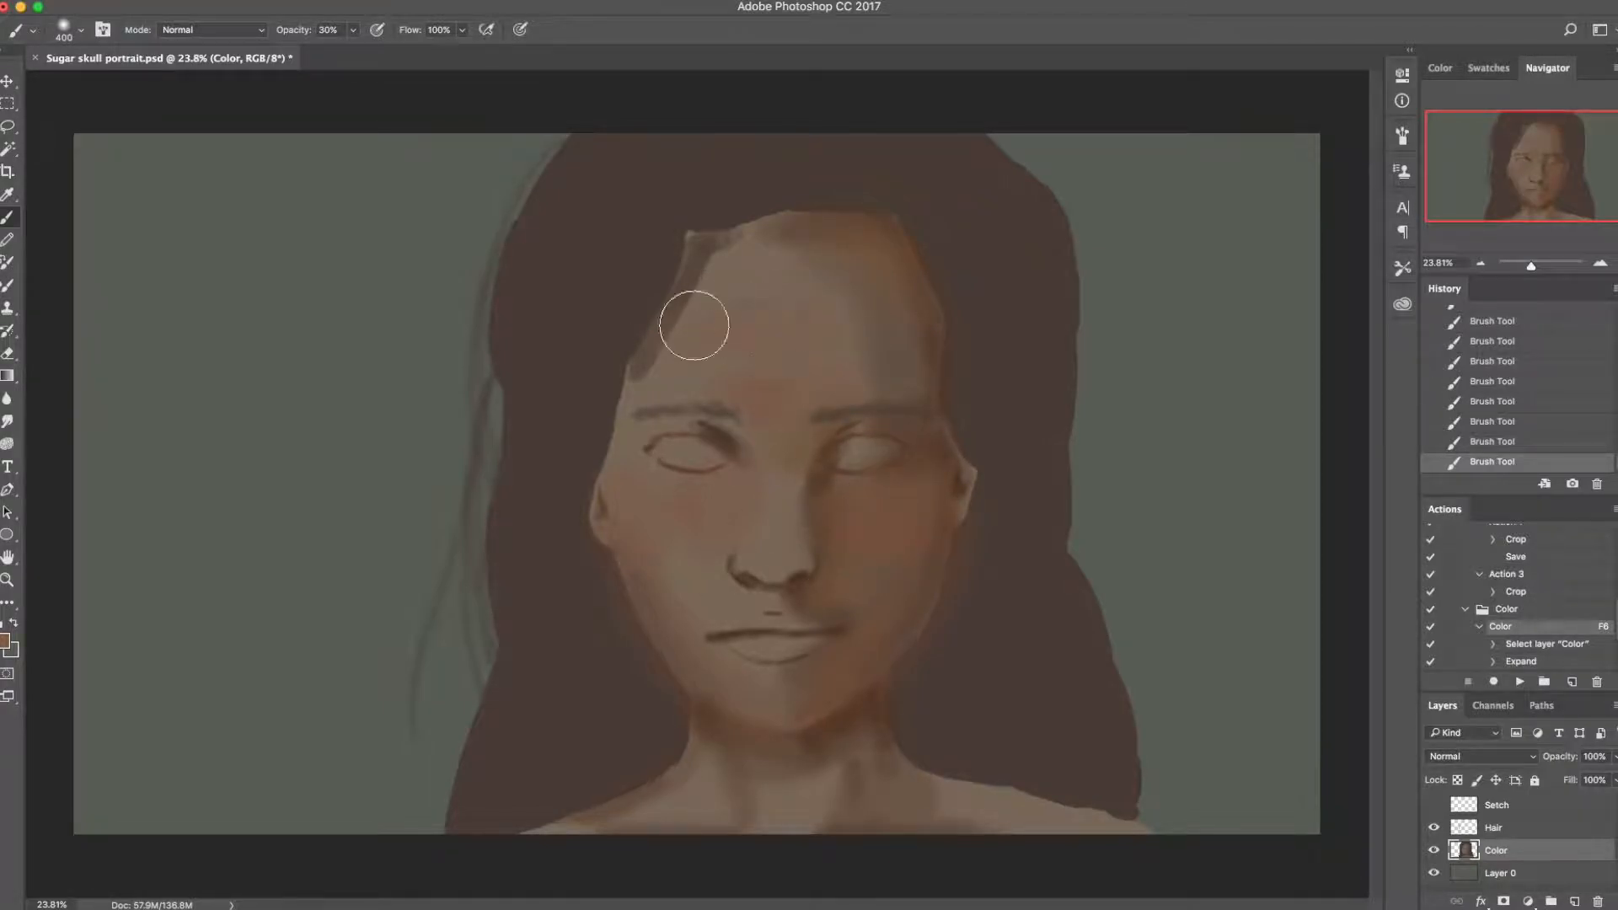
Step: Set the paint color to a reddish skin tone with hue 18, saturation 51% and brightness 55%, and the brush to 200 px
left_click(6, 641)
left_click_drag(674, 640, 388, 616)
left_click(279, 773)
left_click(394, 863)
left_click(550, 645)
left_click(5, 641)
left_click(268, 753)
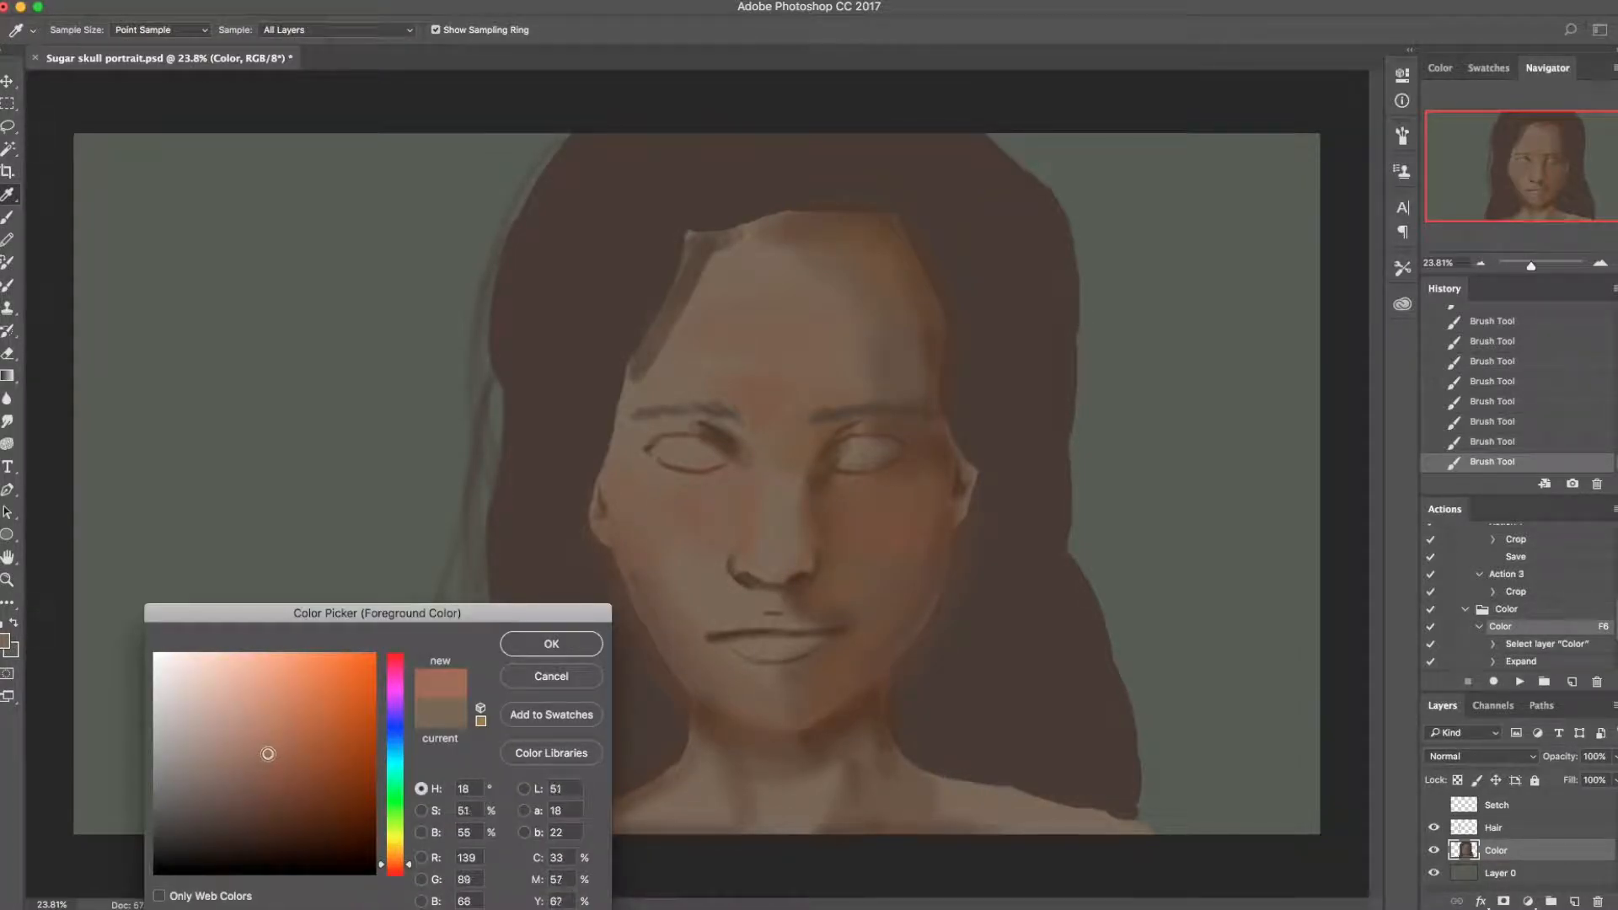
left_click(539, 645)
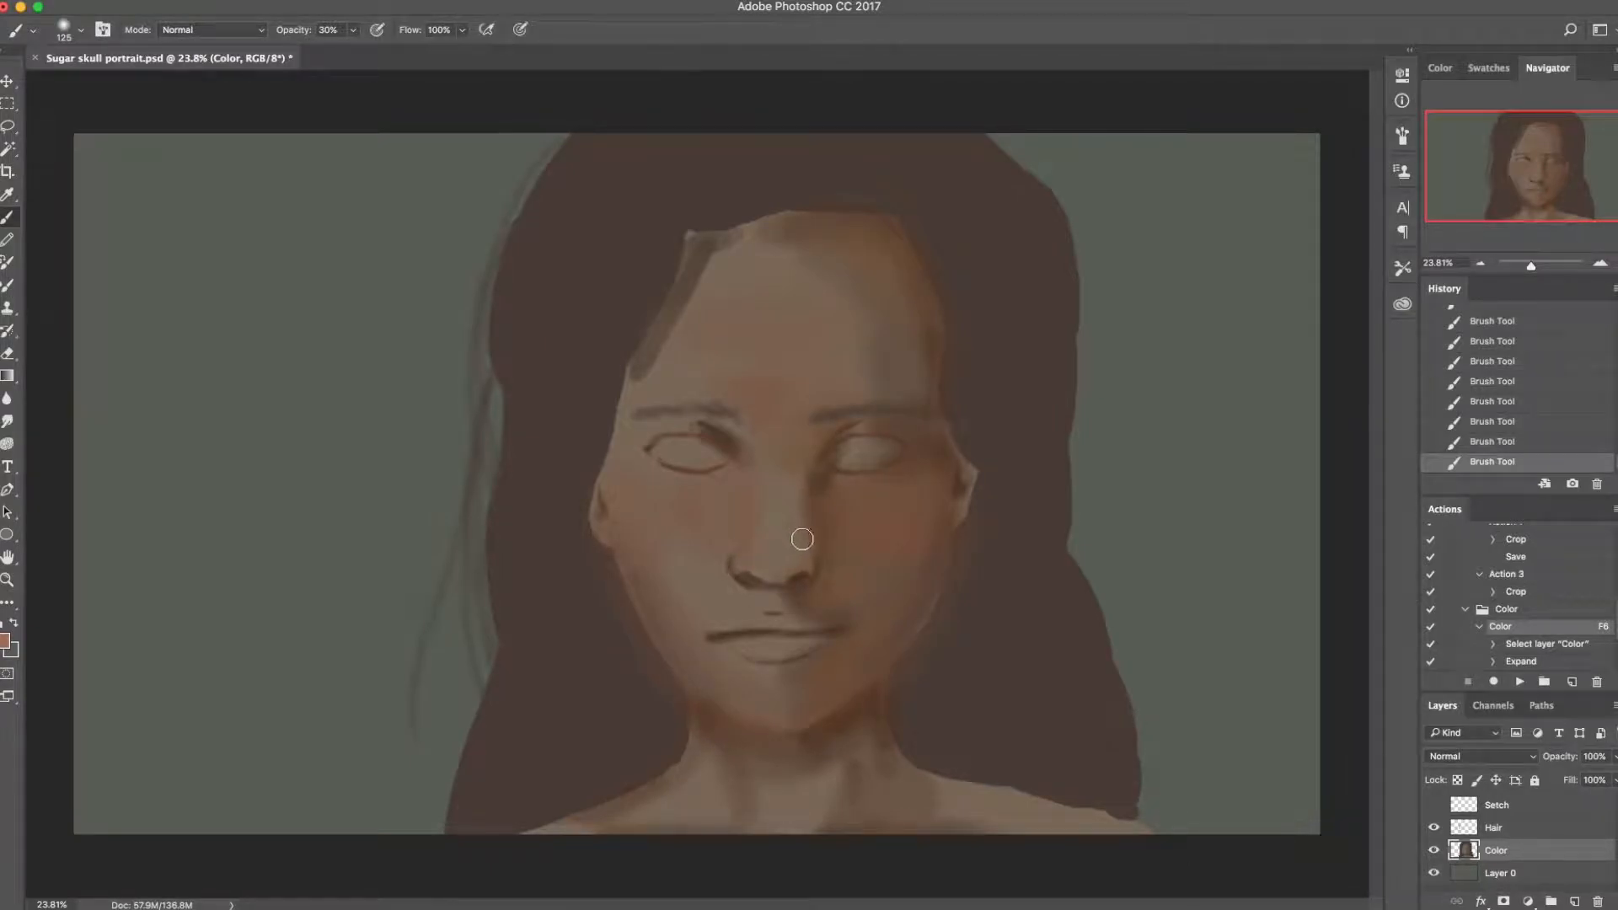
key("bracketright")
key("bracketright")
key("bracketright")
mouse_move(784, 570)
left_mouse_down()
mouse_move(788, 463)
mouse_move(771, 533)
mouse_move(777, 497)
left_mouse_up()
left_click(1515, 443)
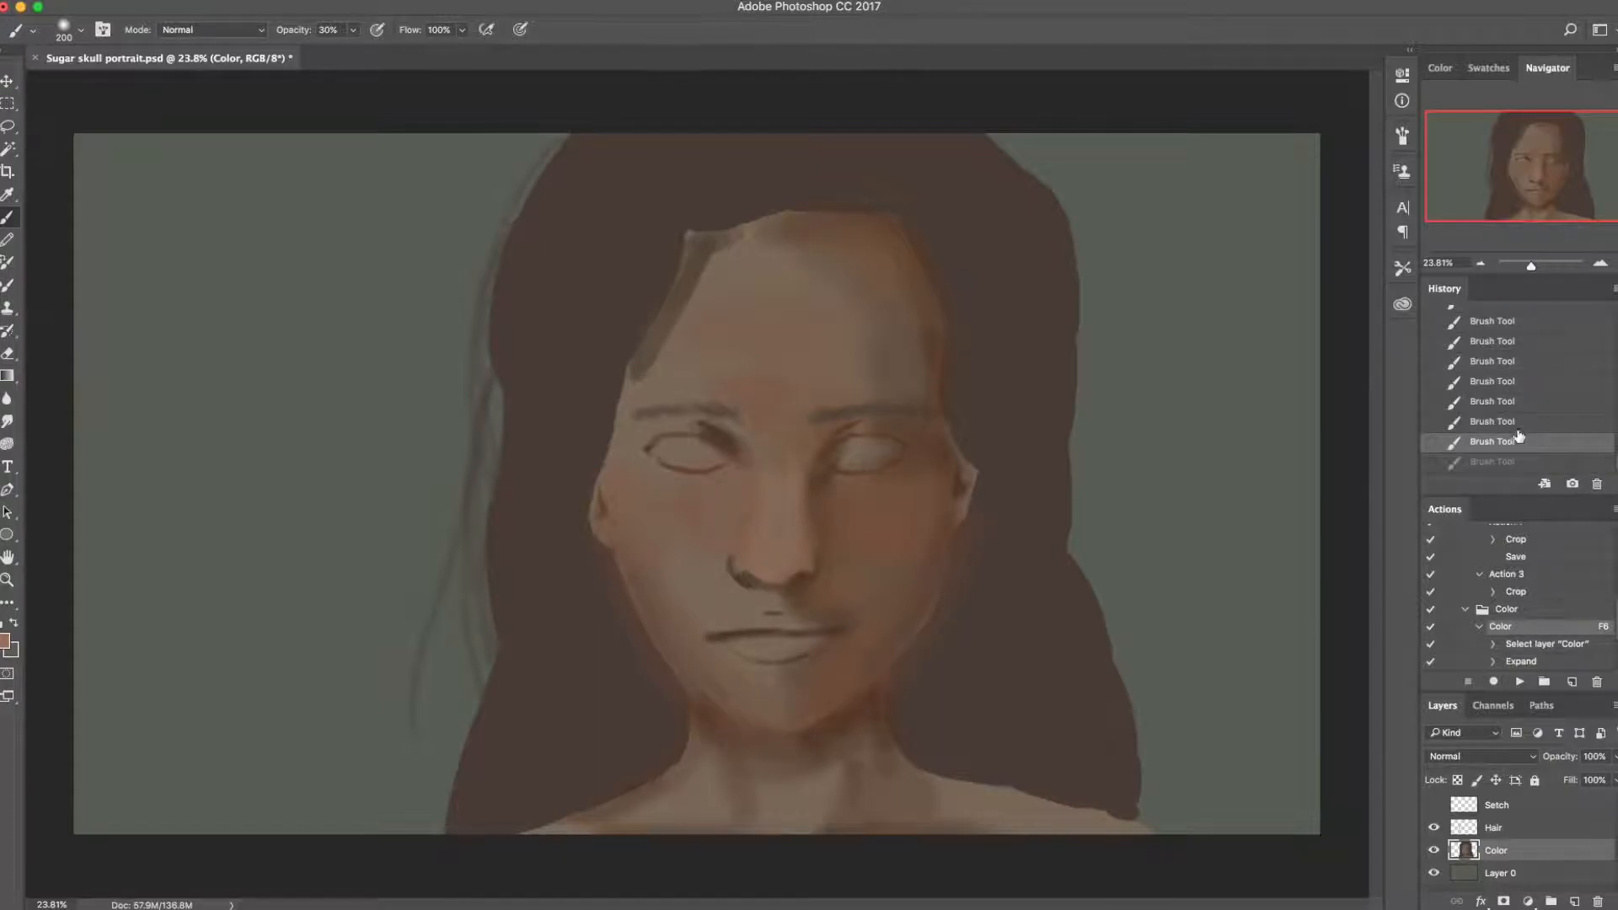
left_click(1505, 424)
mouse_move(773, 552)
left_mouse_down()
mouse_move(754, 553)
mouse_move(776, 551)
left_mouse_up()
key("ctrl+z")
key("ctrl+z")
key("ctrl+z")
Step: Lower the brush opacity to 18% and redden the nose and the skin beneath both eyes
left_click(353, 29)
left_click_drag(346, 52, 340, 52)
left_click(766, 490)
left_click_drag(765, 491, 764, 562)
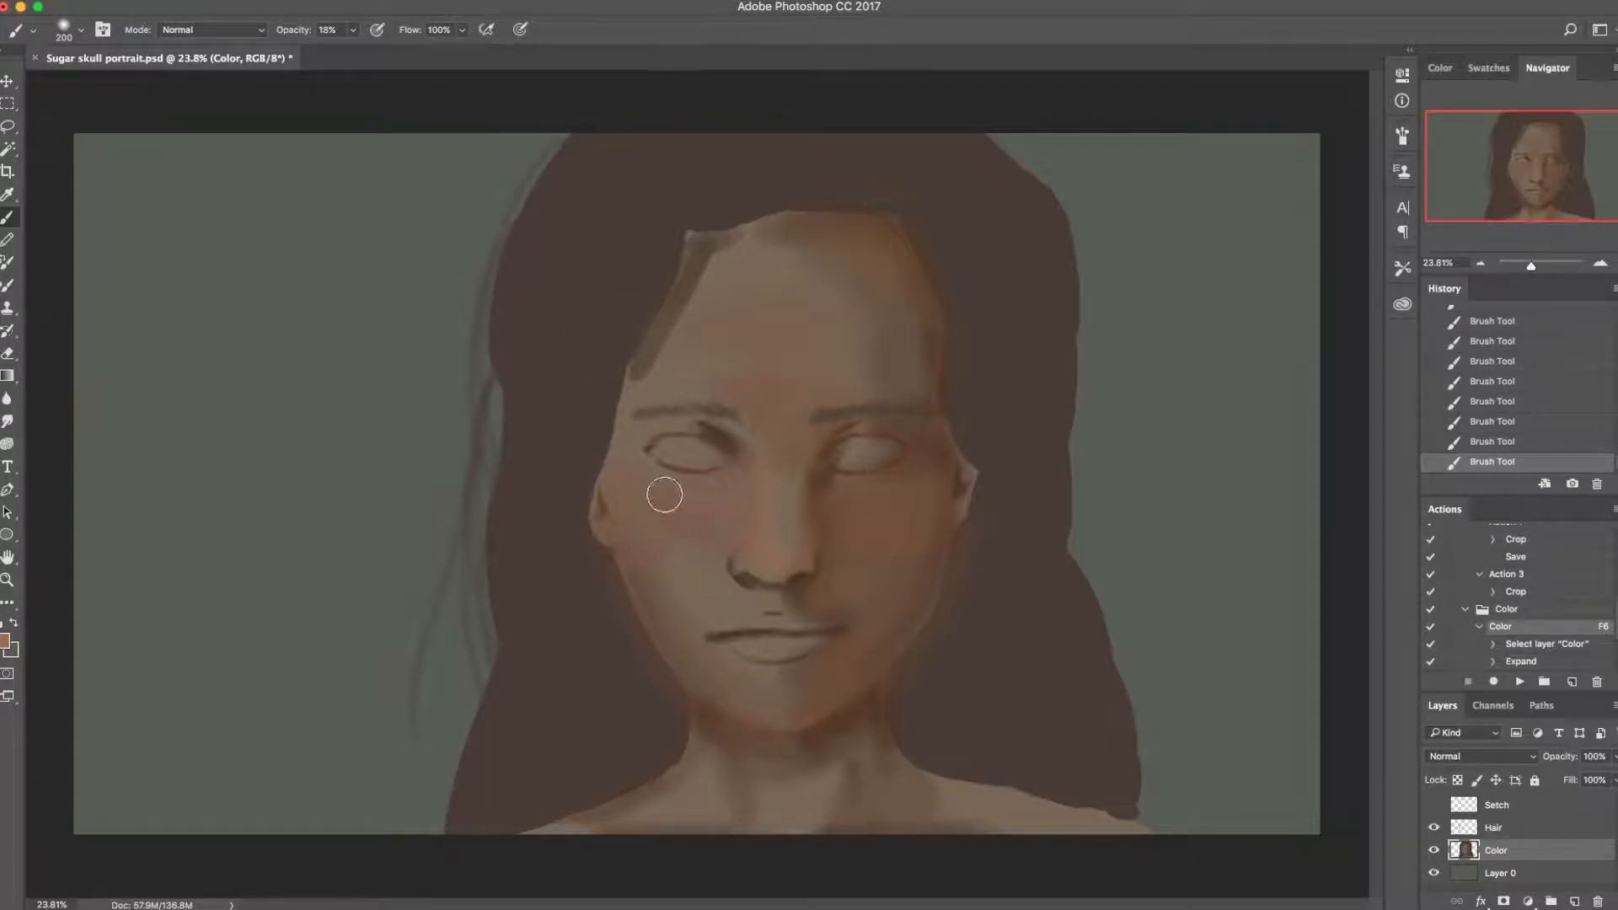
left_click_drag(705, 486, 693, 484)
left_click_drag(883, 485, 830, 483)
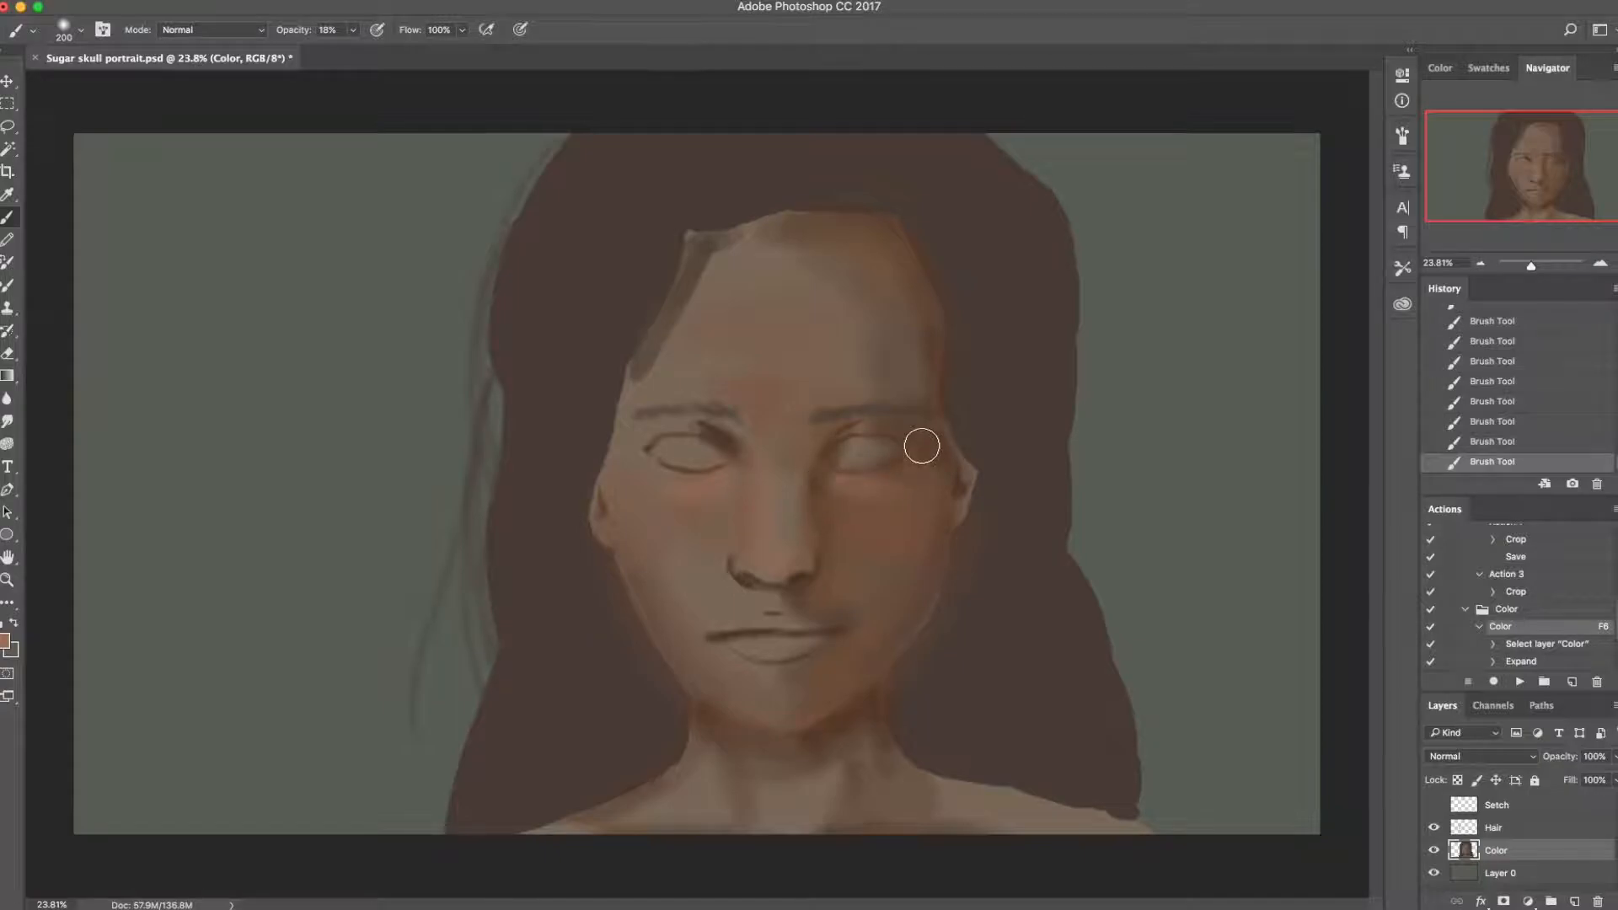
Step: Warm the forehead and cheeks with an enlarged brush, and reduce the brush to 150 px
key("bracketright")
key("bracketright")
key("bracketright")
key("bracketright")
mouse_move(776, 267)
left_mouse_down()
mouse_move(739, 287)
mouse_move(740, 330)
mouse_move(800, 364)
mouse_move(739, 320)
mouse_move(791, 251)
mouse_move(789, 524)
mouse_move(754, 613)
left_mouse_up()
key("bracketleft")
key("bracketleft")
key("bracketleft")
key("bracketleft")
key("bracketleft")
key("bracketleft")
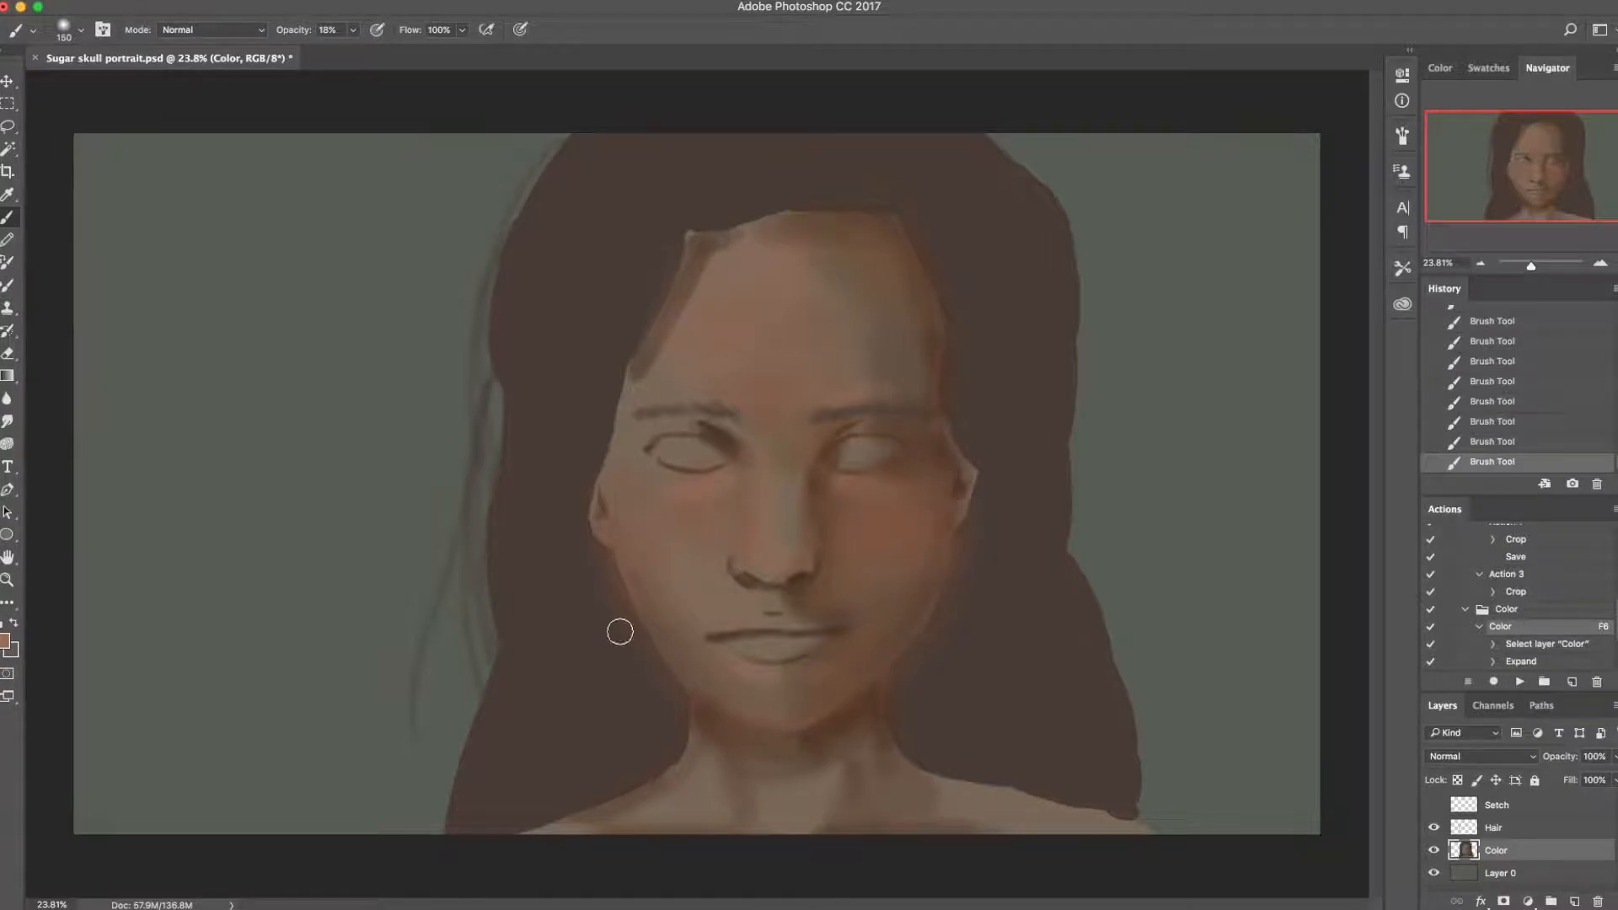
Step: Warm the neck and shoulders with a 400 px brush and save the document
key("bracketright")
key("bracketright")
key("bracketright")
key("bracketright")
key("bracketright")
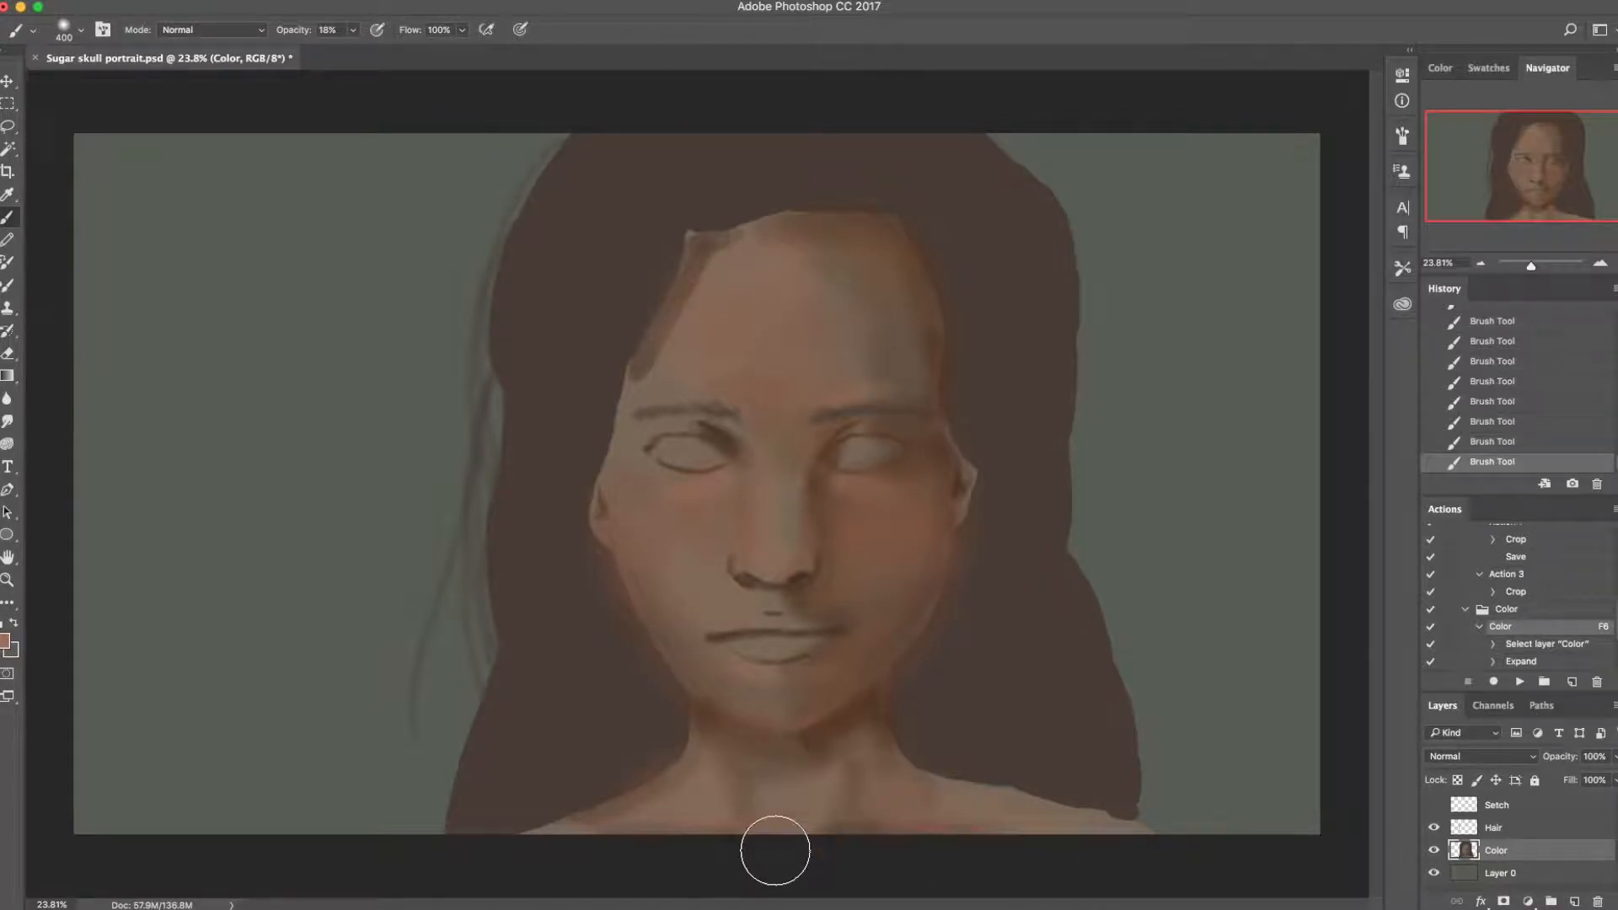
key("super+s")
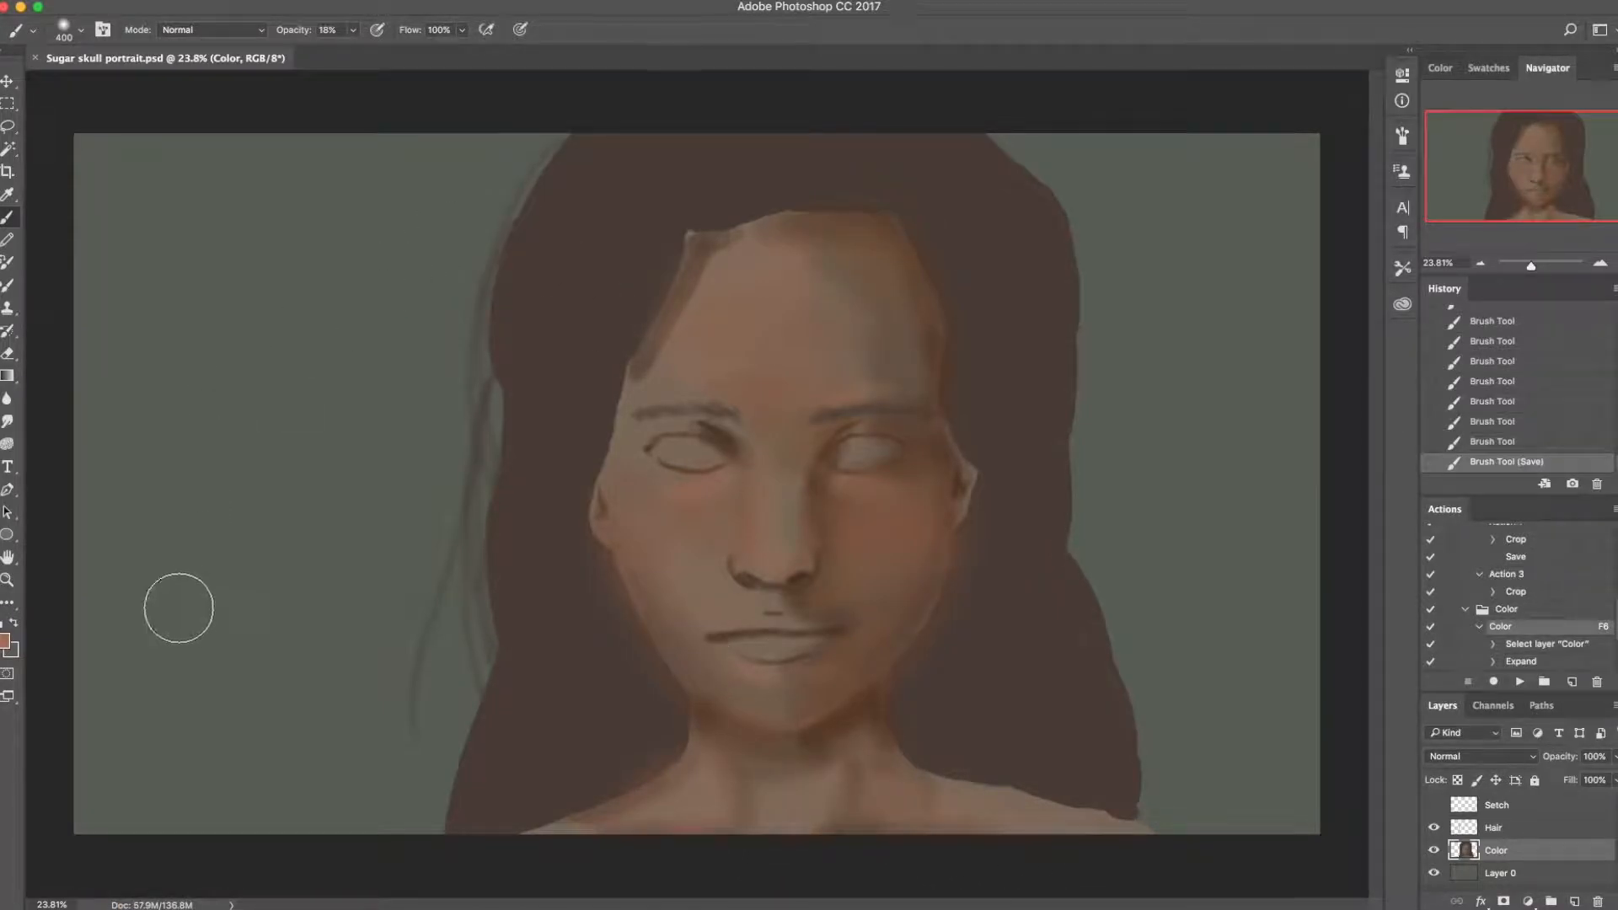
Step: Set the paint color to a dark brown with hue 23, saturation 59% and brightness 23%
left_click(4, 642)
left_click_drag(490, 621, 473, 567)
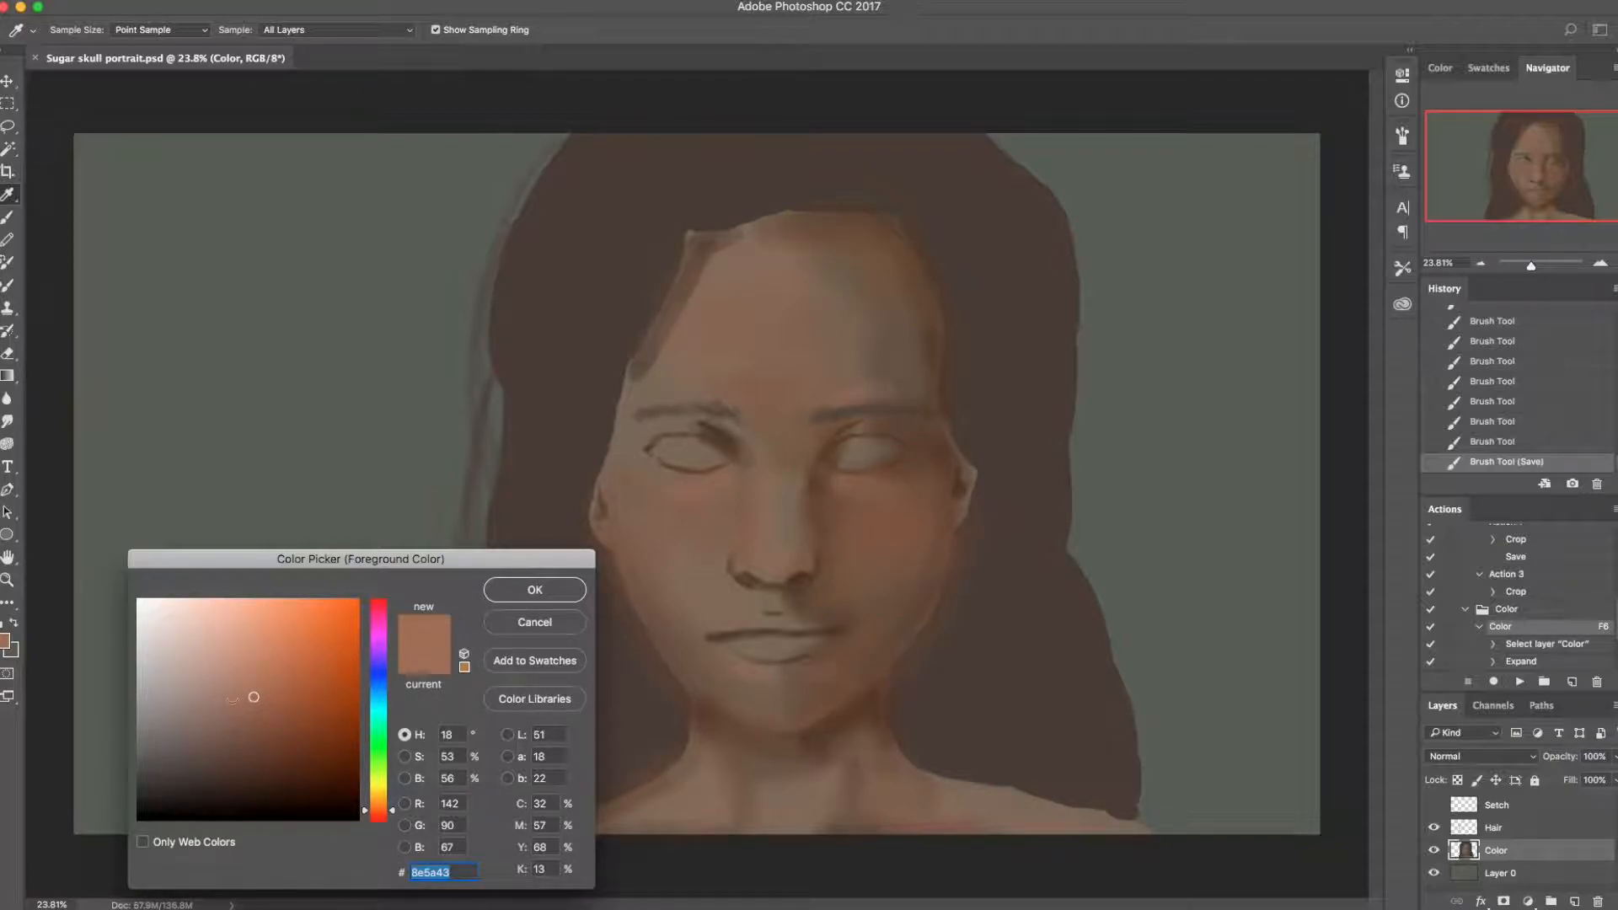
left_click(242, 733)
mouse_move(253, 758)
left_mouse_down()
mouse_move(235, 766)
mouse_move(276, 757)
mouse_move(231, 762)
mouse_move(268, 769)
left_mouse_up()
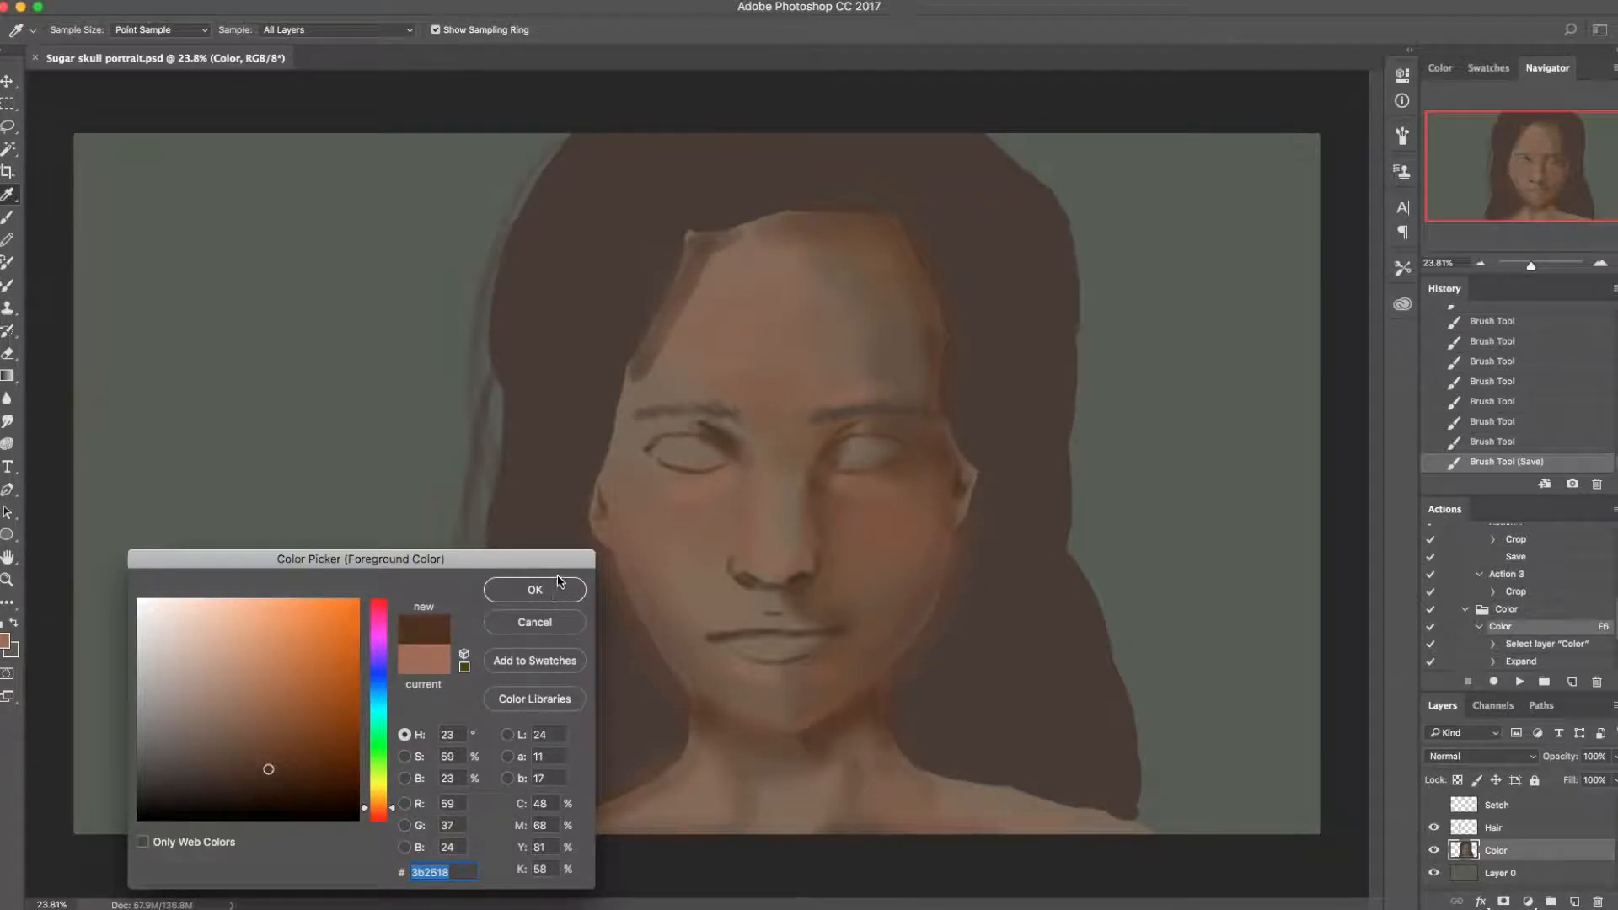
left_click(559, 583)
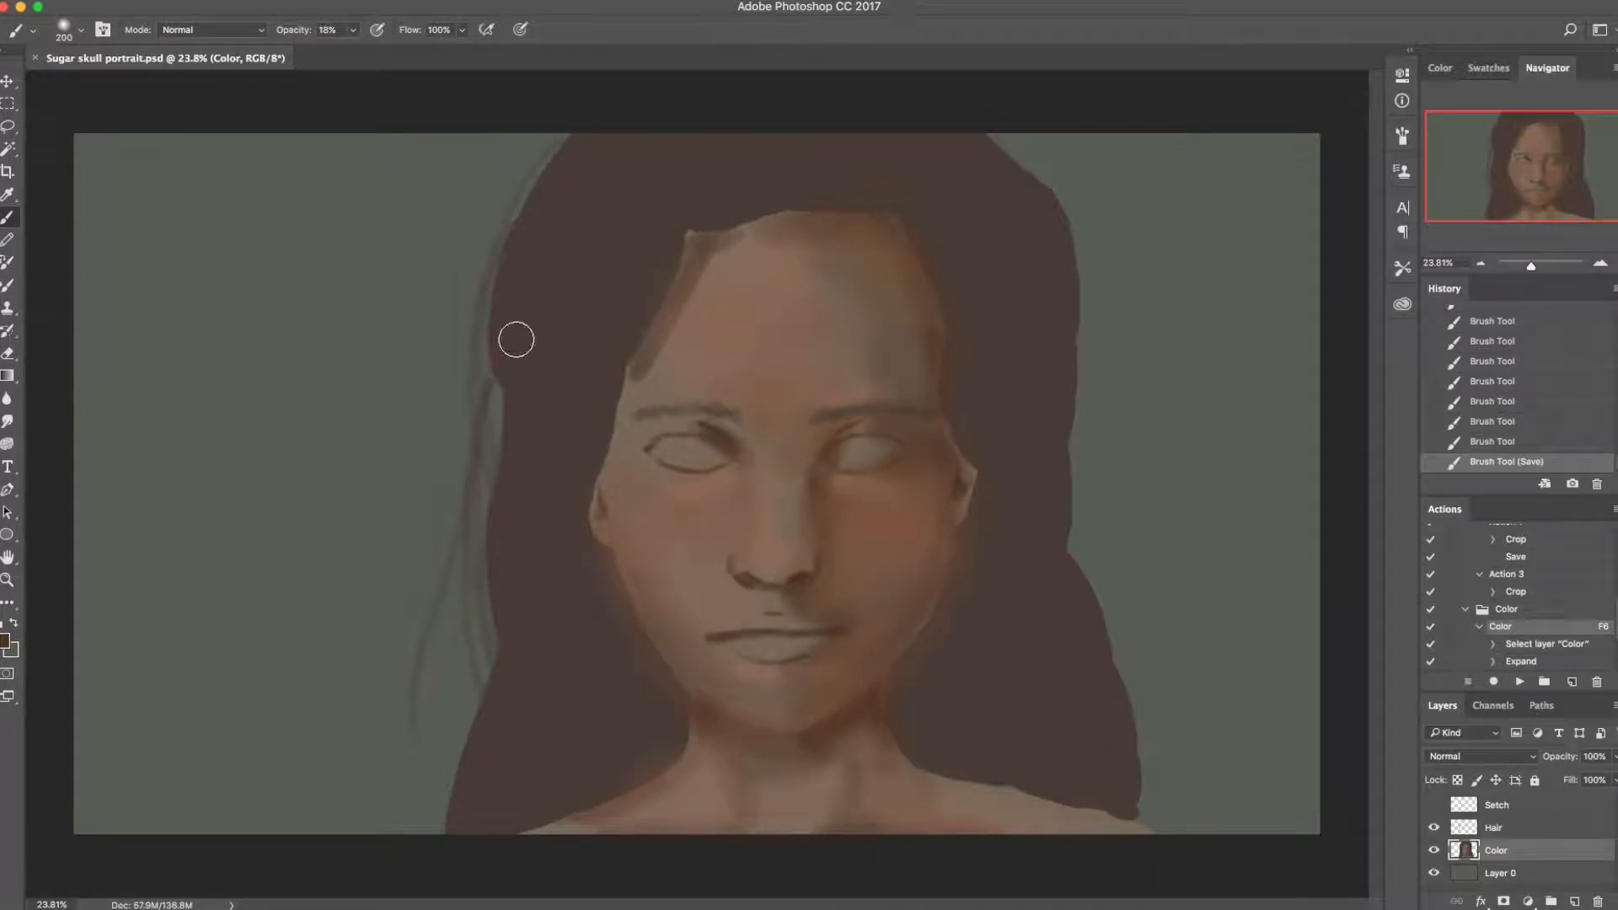
Step: Darken the eye sockets near the nose bridge with a 250 px brush, and reduce the brush to 100 px
key("bracketright")
key("bracketright")
right_click(716, 476)
left_click(831, 571)
left_click_drag(701, 489, 726, 477)
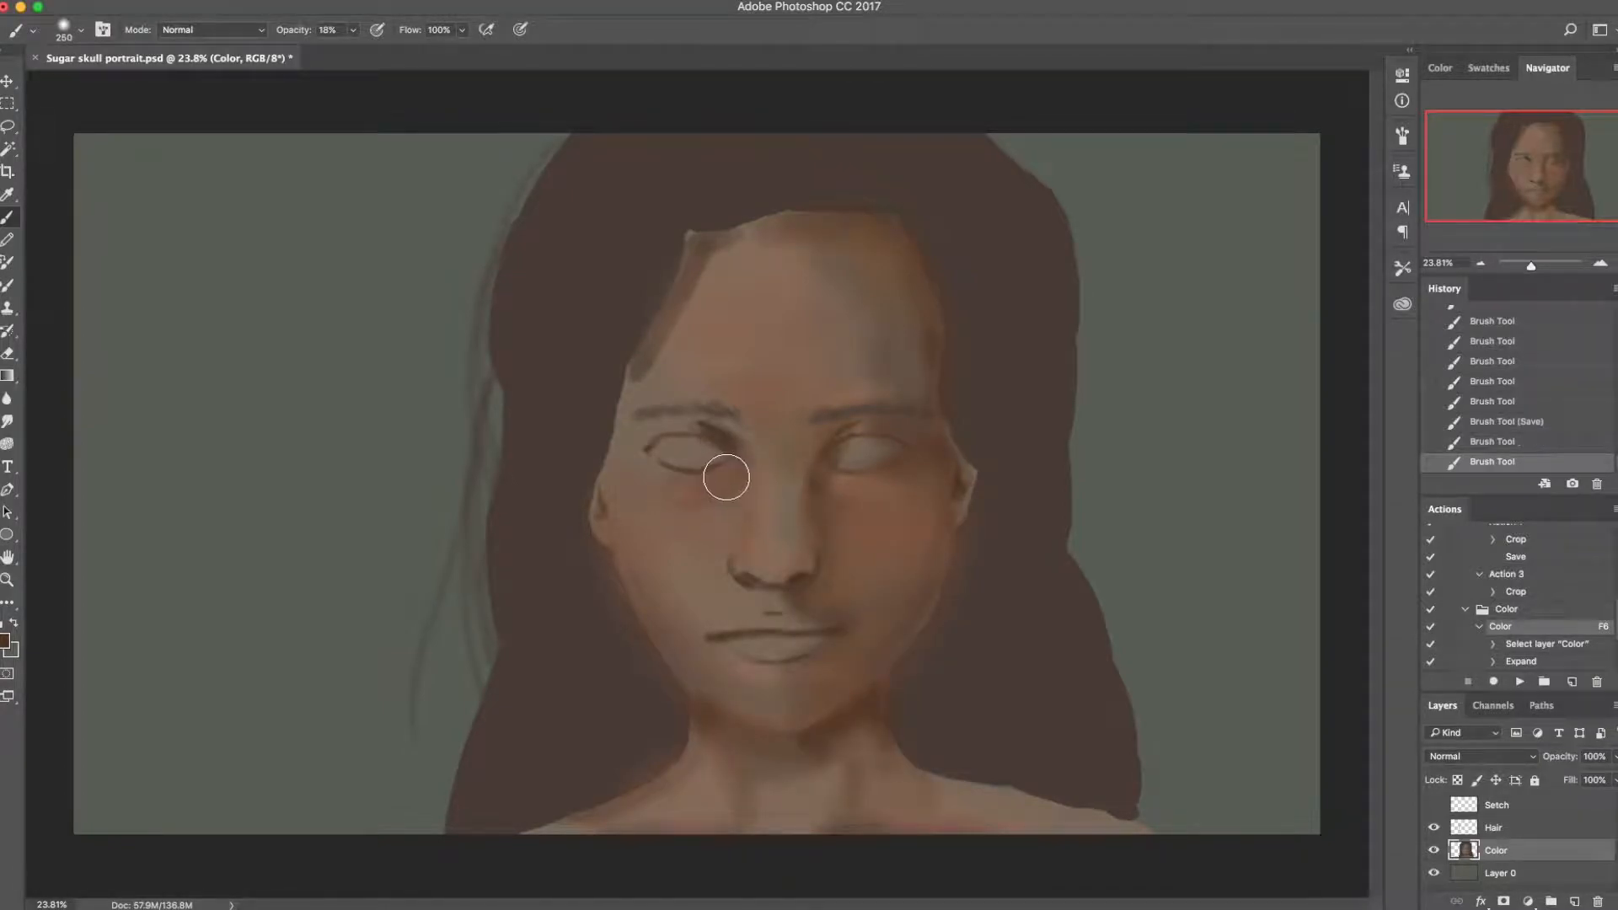
mouse_move(848, 505)
left_mouse_down()
mouse_move(819, 483)
mouse_move(837, 491)
mouse_move(827, 457)
mouse_move(844, 481)
mouse_move(823, 456)
mouse_move(823, 472)
mouse_move(824, 435)
left_mouse_up()
key("bracketleft")
key("bracketleft")
key("bracketleft")
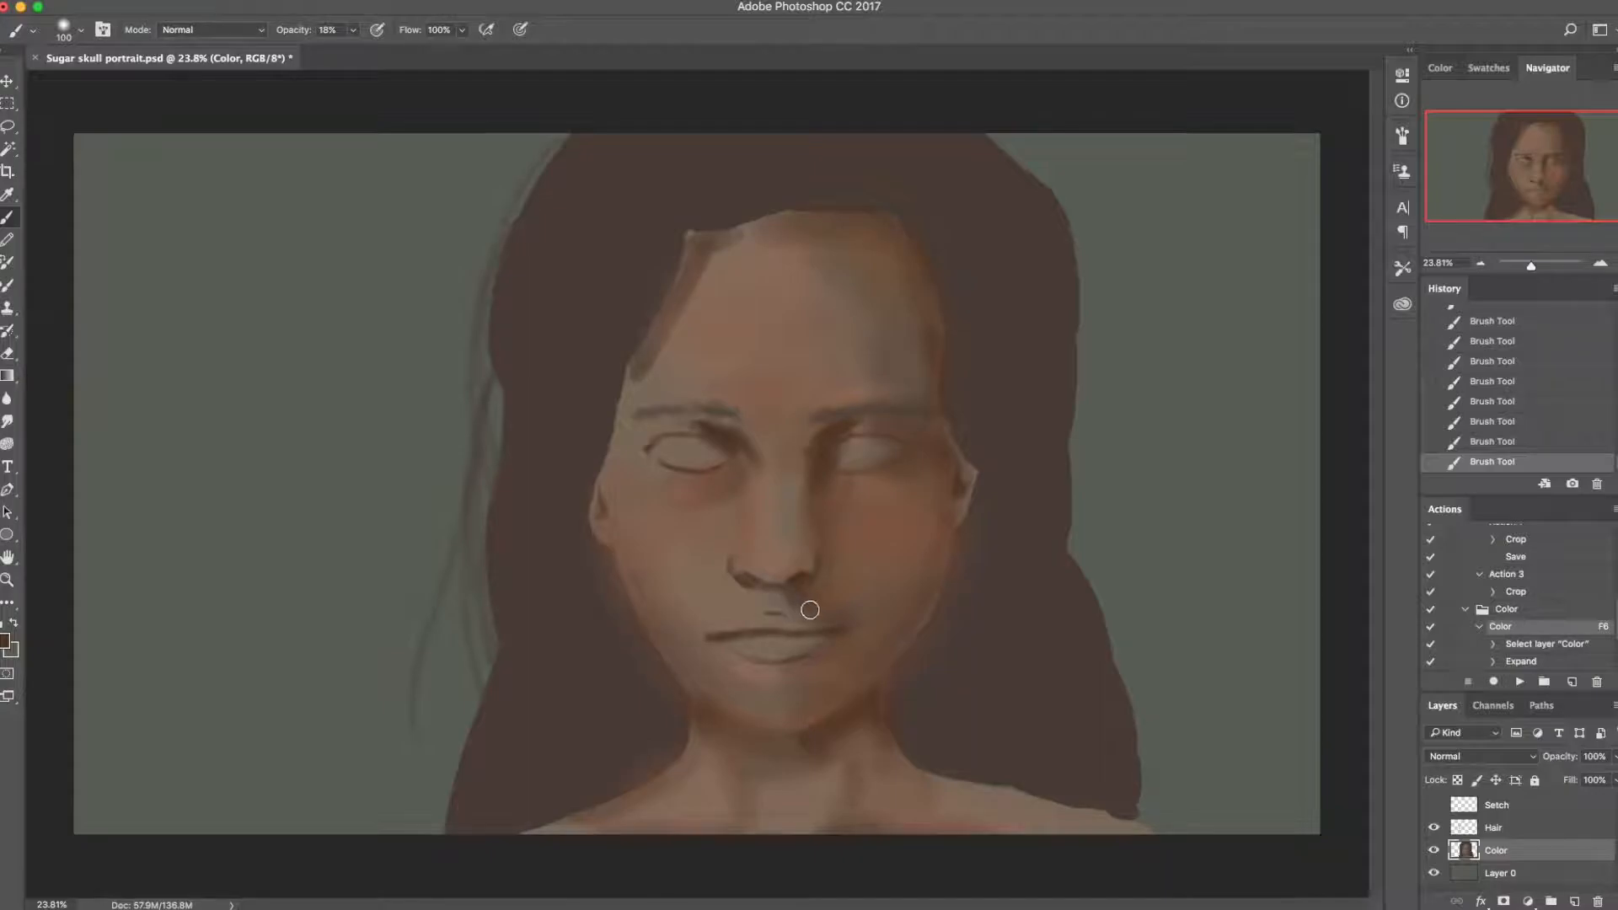
Step: Deepen the shadows beneath both eyes and along the nose with a 150 px brush
key("bracketright")
key("bracketright")
key("bracketright")
key("bracketright")
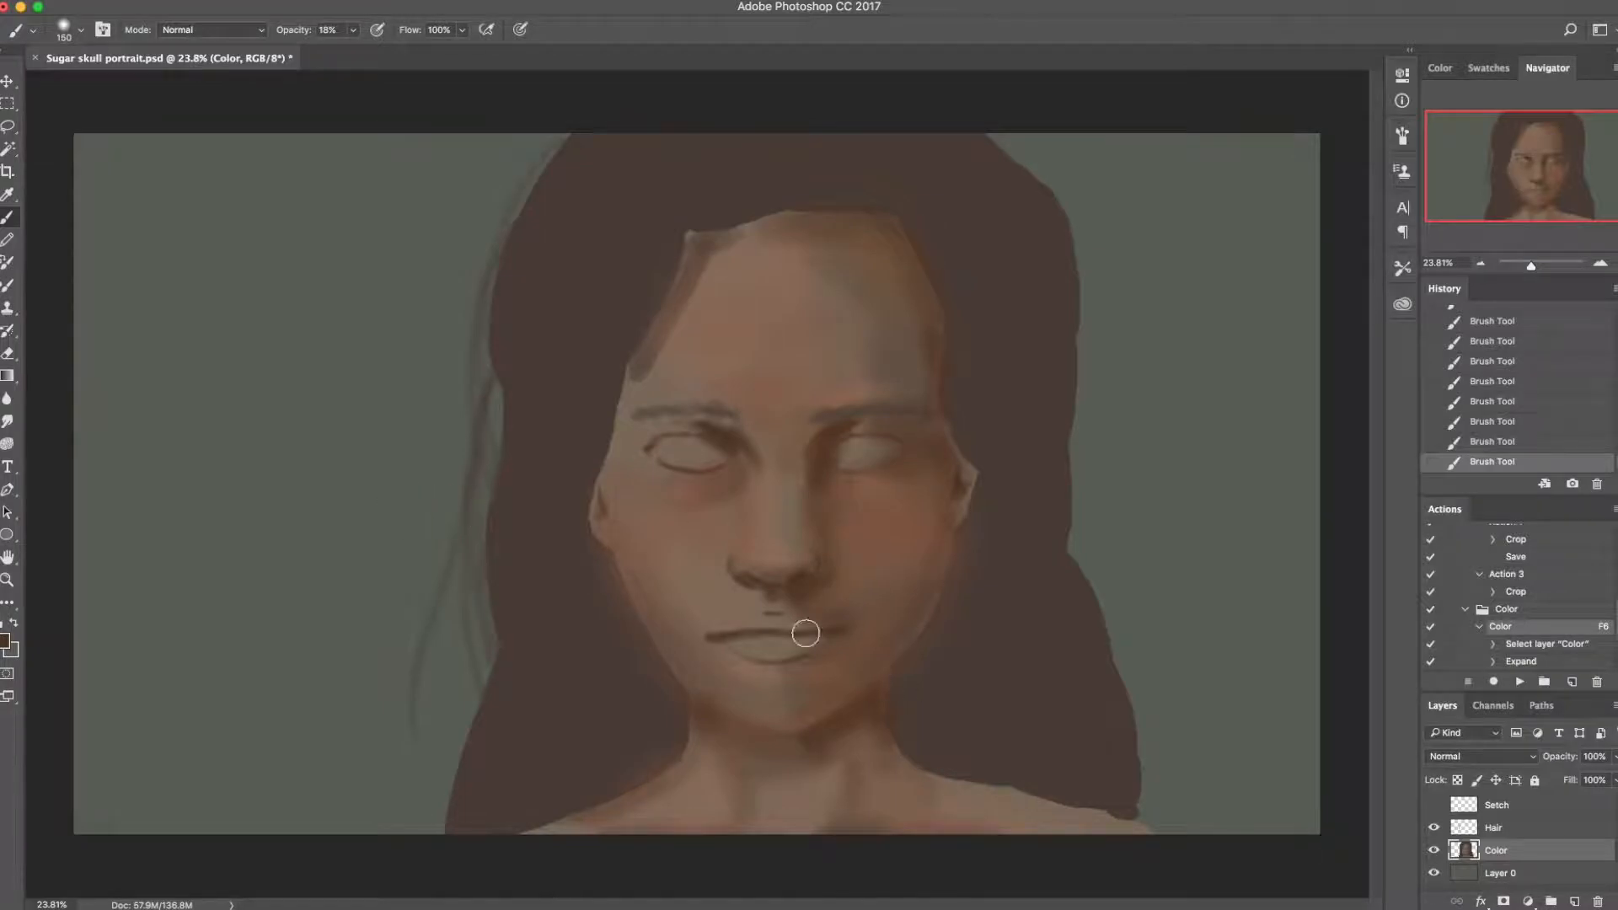
mouse_move(808, 472)
left_mouse_down()
mouse_move(815, 517)
mouse_move(828, 463)
mouse_move(815, 459)
mouse_move(815, 534)
mouse_move(807, 459)
mouse_move(809, 547)
mouse_move(843, 489)
mouse_move(815, 461)
mouse_move(808, 524)
mouse_move(835, 467)
mouse_move(843, 478)
mouse_move(824, 477)
mouse_move(846, 483)
mouse_move(1016, 478)
mouse_move(836, 475)
mouse_move(913, 459)
mouse_move(834, 484)
left_mouse_up()
mouse_move(715, 473)
left_mouse_down()
mouse_move(647, 465)
mouse_move(724, 463)
mouse_move(649, 457)
mouse_move(696, 482)
mouse_move(670, 475)
mouse_move(739, 467)
mouse_move(771, 501)
left_mouse_up()
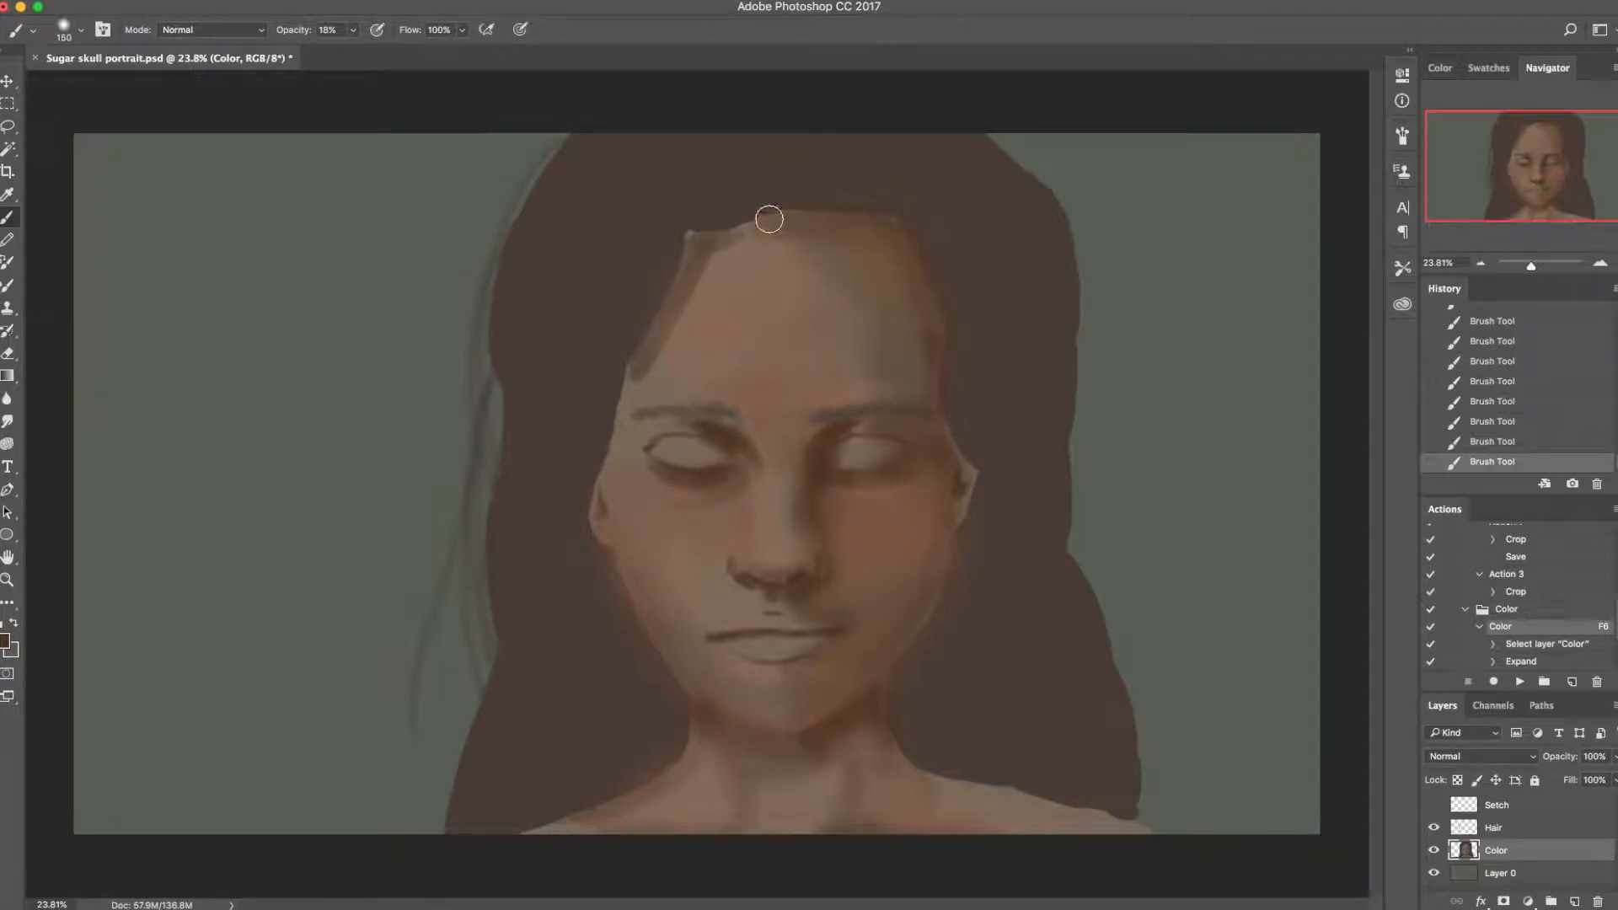
Step: Paint dark brown shading along the hairline across the forehead and down the temple with an enlarged brush
key("bracketright")
key("bracketright")
key("bracketright")
mouse_move(798, 253)
left_mouse_down()
mouse_move(773, 224)
mouse_move(893, 284)
left_mouse_up()
left_click_drag(708, 240, 787, 220)
left_click_drag(649, 358, 624, 451)
Step: Sample the neck's skin tone and blend the neck shading, enlarging the brush from 80 to 150 px
key("bracketleft")
key("bracketleft")
key("bracketleft")
key("bracketleft")
key("bracketleft")
left_click(701, 760, "alt")
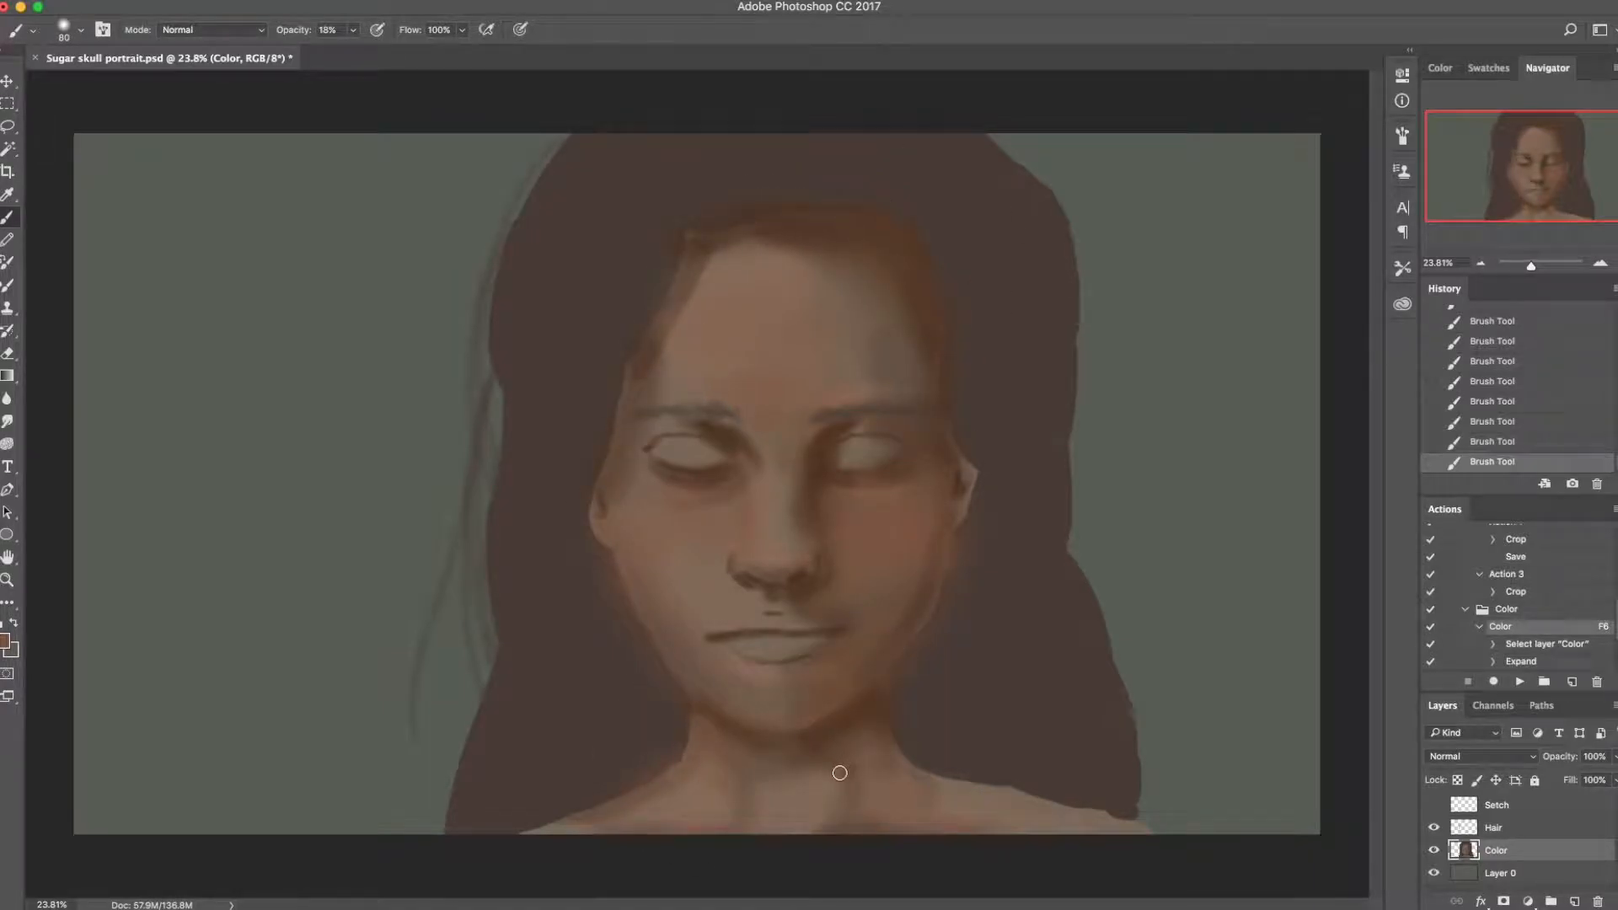
key("bracketright")
key("bracketright")
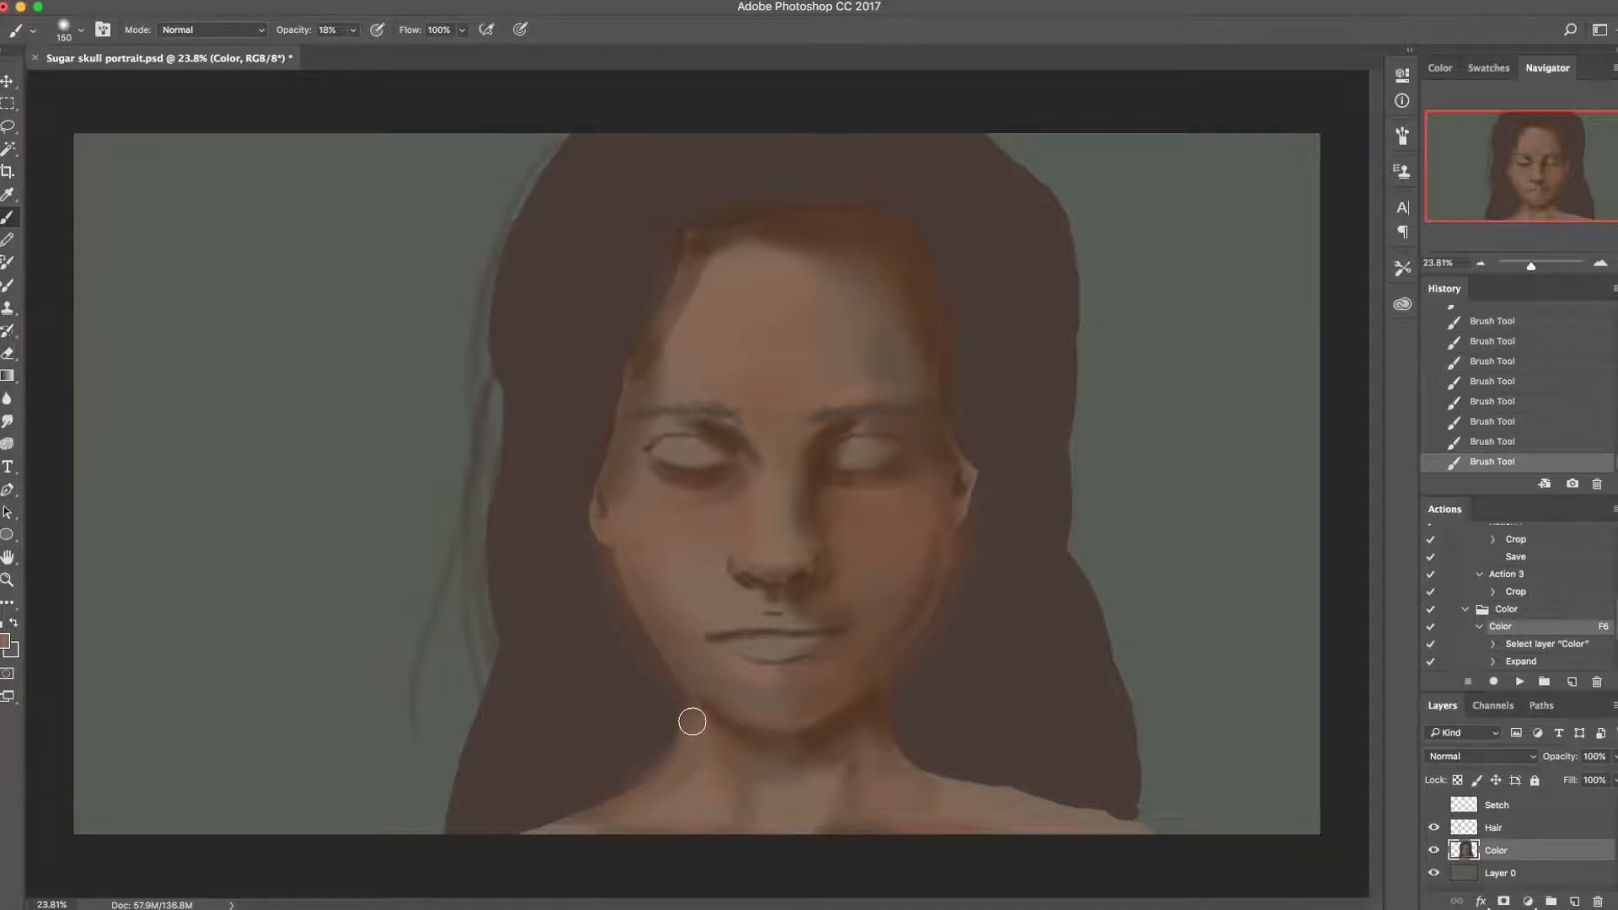
Step: Sample the shadow tone at the jaw, reduce the brush to 80 px and save the document
left_click(713, 698, "alt")
key("[")
key("[")
key("super+s")
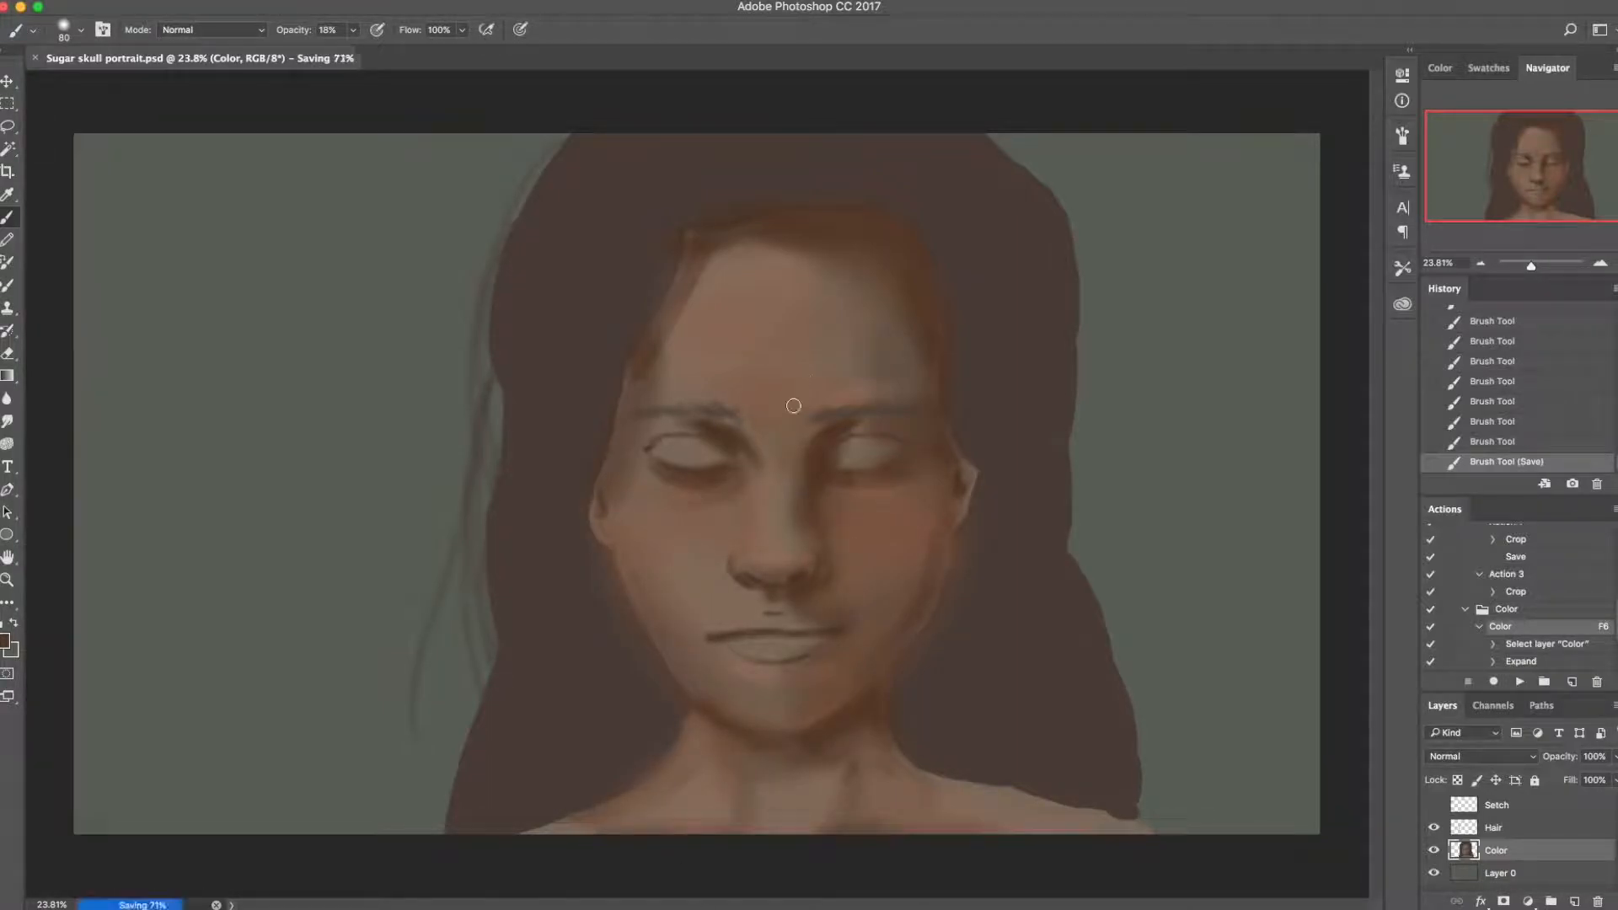
Step: Sample the shadow under the jaw, darken the shaded edge of the neck with it and save the document
left_click(870, 708, "alt")
mouse_move(888, 764)
left_mouse_down()
mouse_move(900, 659)
mouse_move(894, 678)
left_mouse_up()
left_click_drag(893, 679, 887, 708)
mouse_move(887, 708)
left_mouse_down()
mouse_move(899, 686)
mouse_move(898, 762)
left_mouse_up()
mouse_move(900, 761)
left_mouse_down()
mouse_move(899, 671)
mouse_move(903, 747)
left_mouse_up()
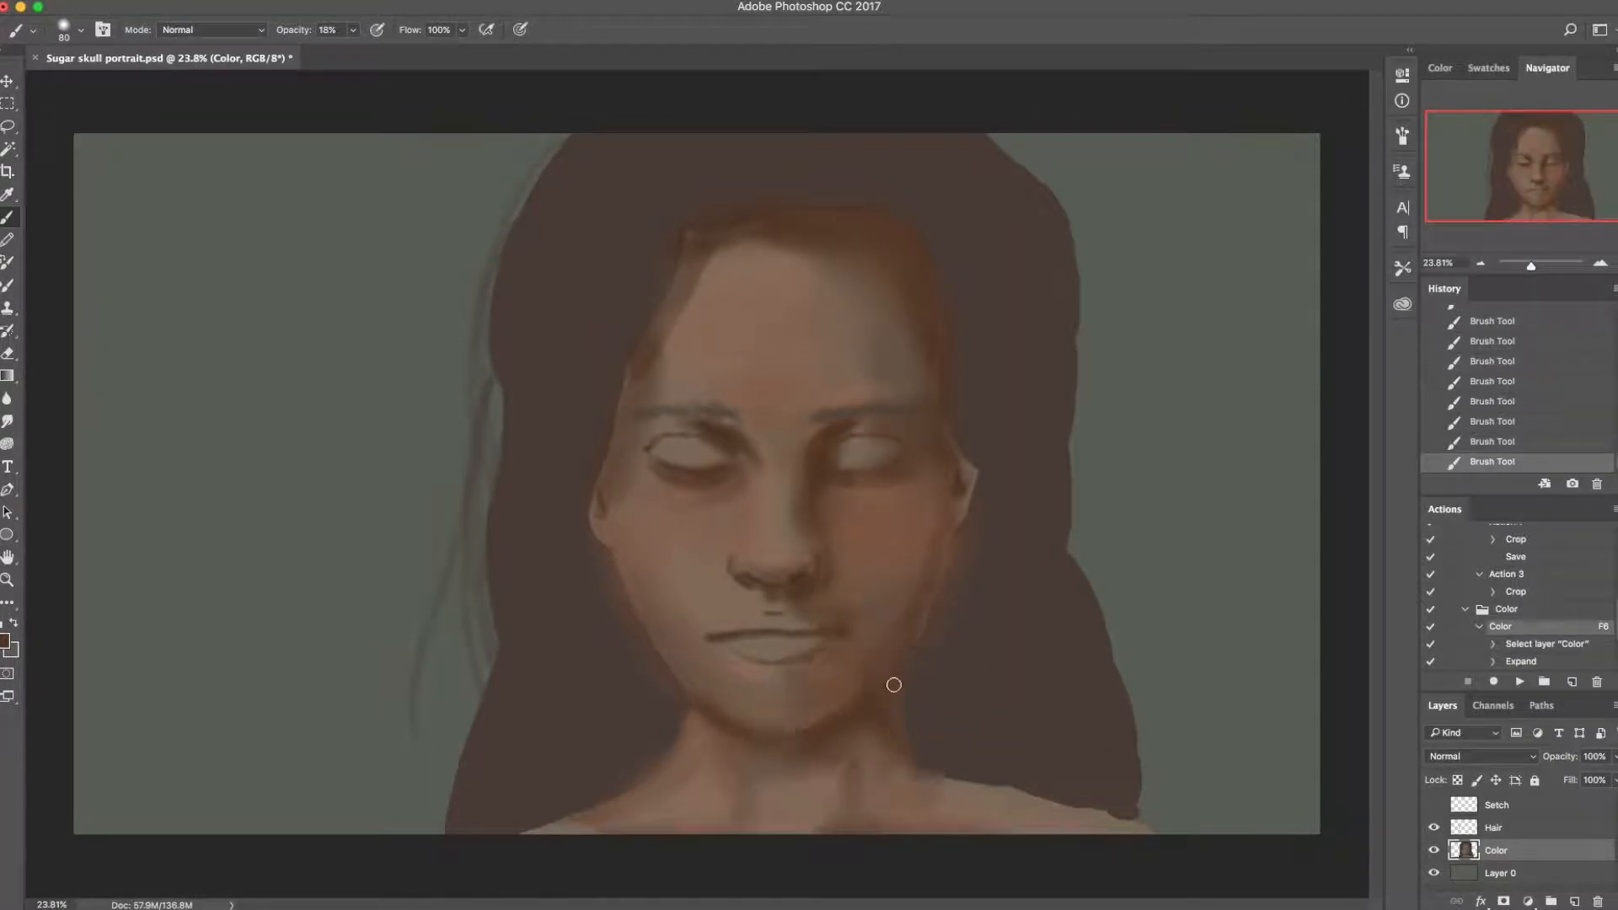
key("super+s")
Step: Select the Hair layer and set the brush to 100 px with 43% opacity
left_click(1534, 828)
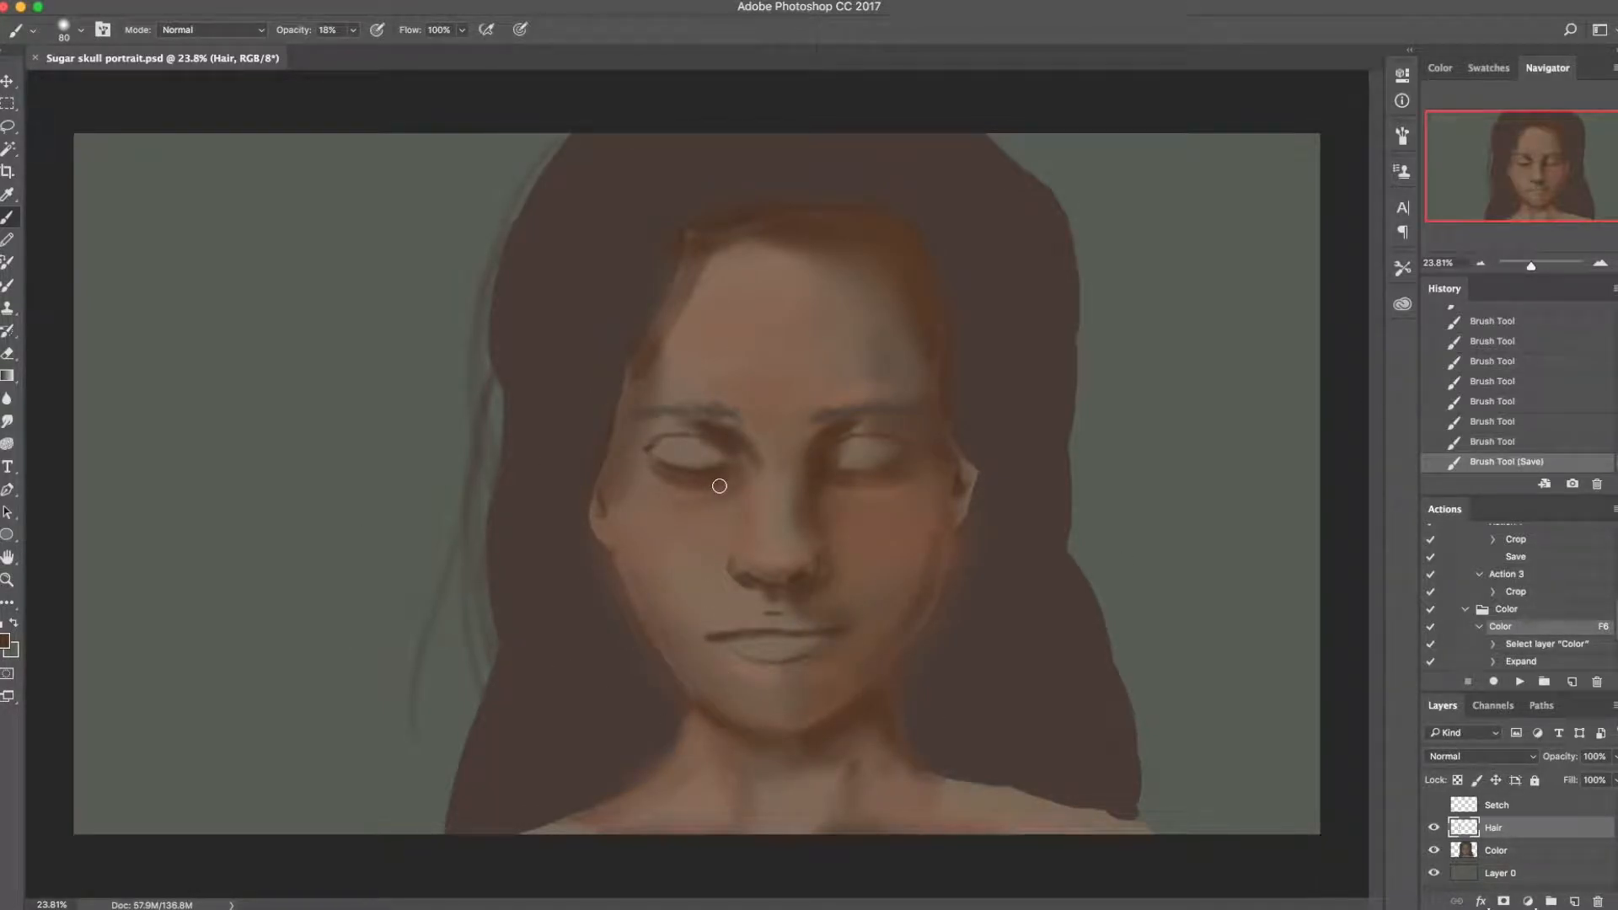
key("bracketright")
key("bracketright")
key("bracketright")
key("bracketright")
key("bracketright")
key("bracketright")
key("bracketright")
key("bracketright")
key("bracketright")
key("bracketright")
key("bracketleft")
key("bracketleft")
key("bracketleft")
key("bracketleft")
key("bracketleft")
key("bracketleft")
key("bracketleft")
key("bracketleft")
key("bracketleft")
left_click(353, 30)
left_click_drag(352, 51, 362, 51)
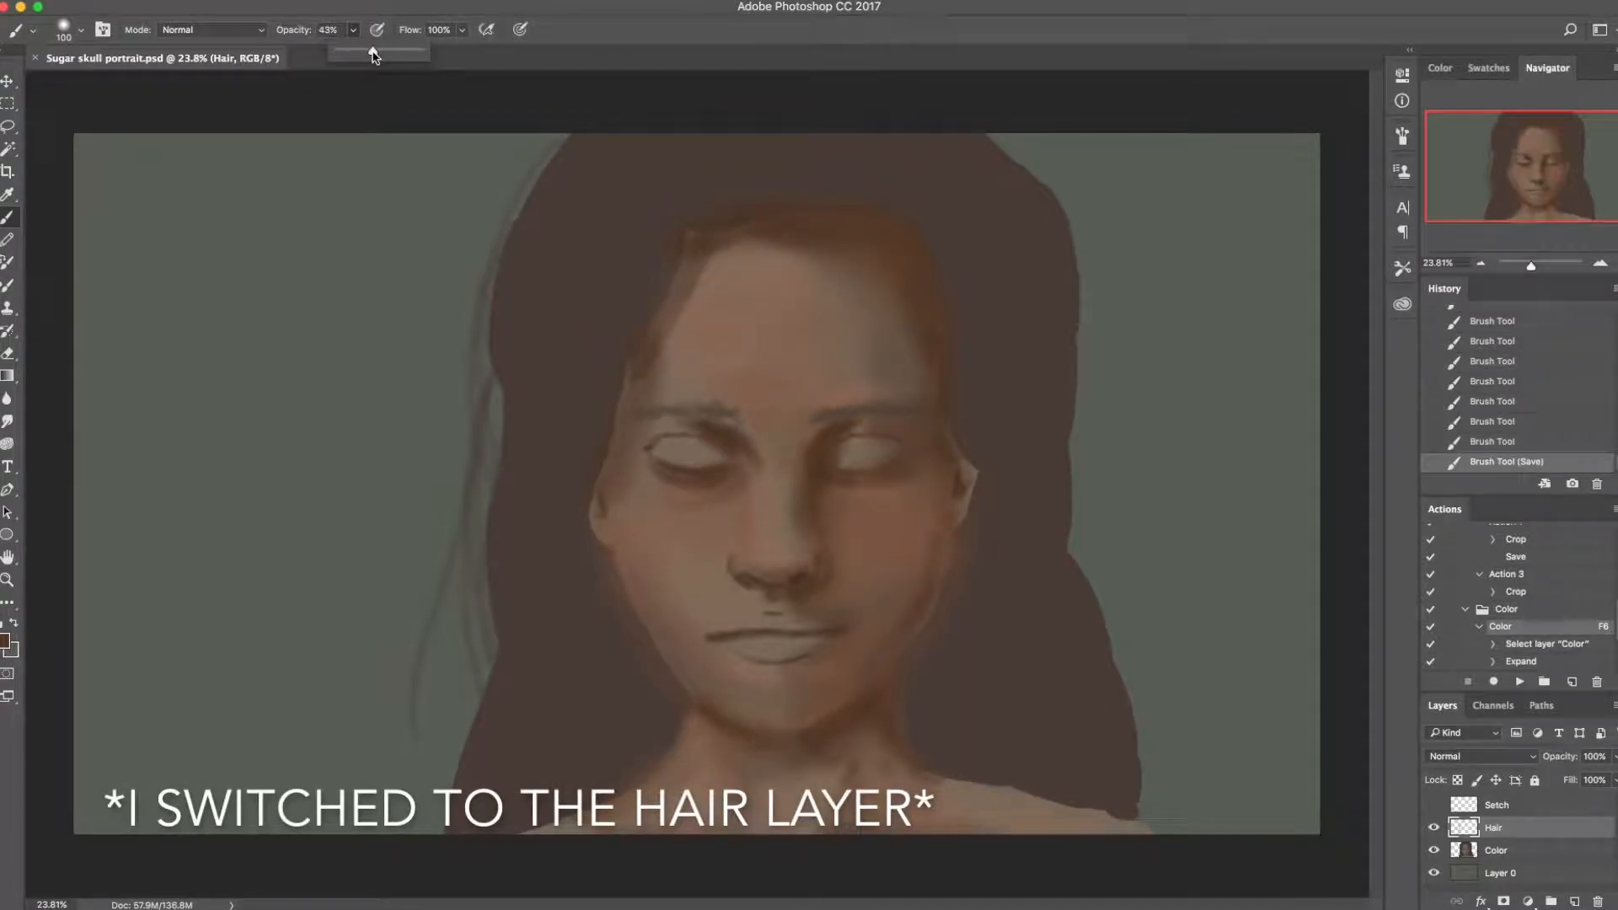
left_click_drag(491, 265, 399, 472)
key("super+z")
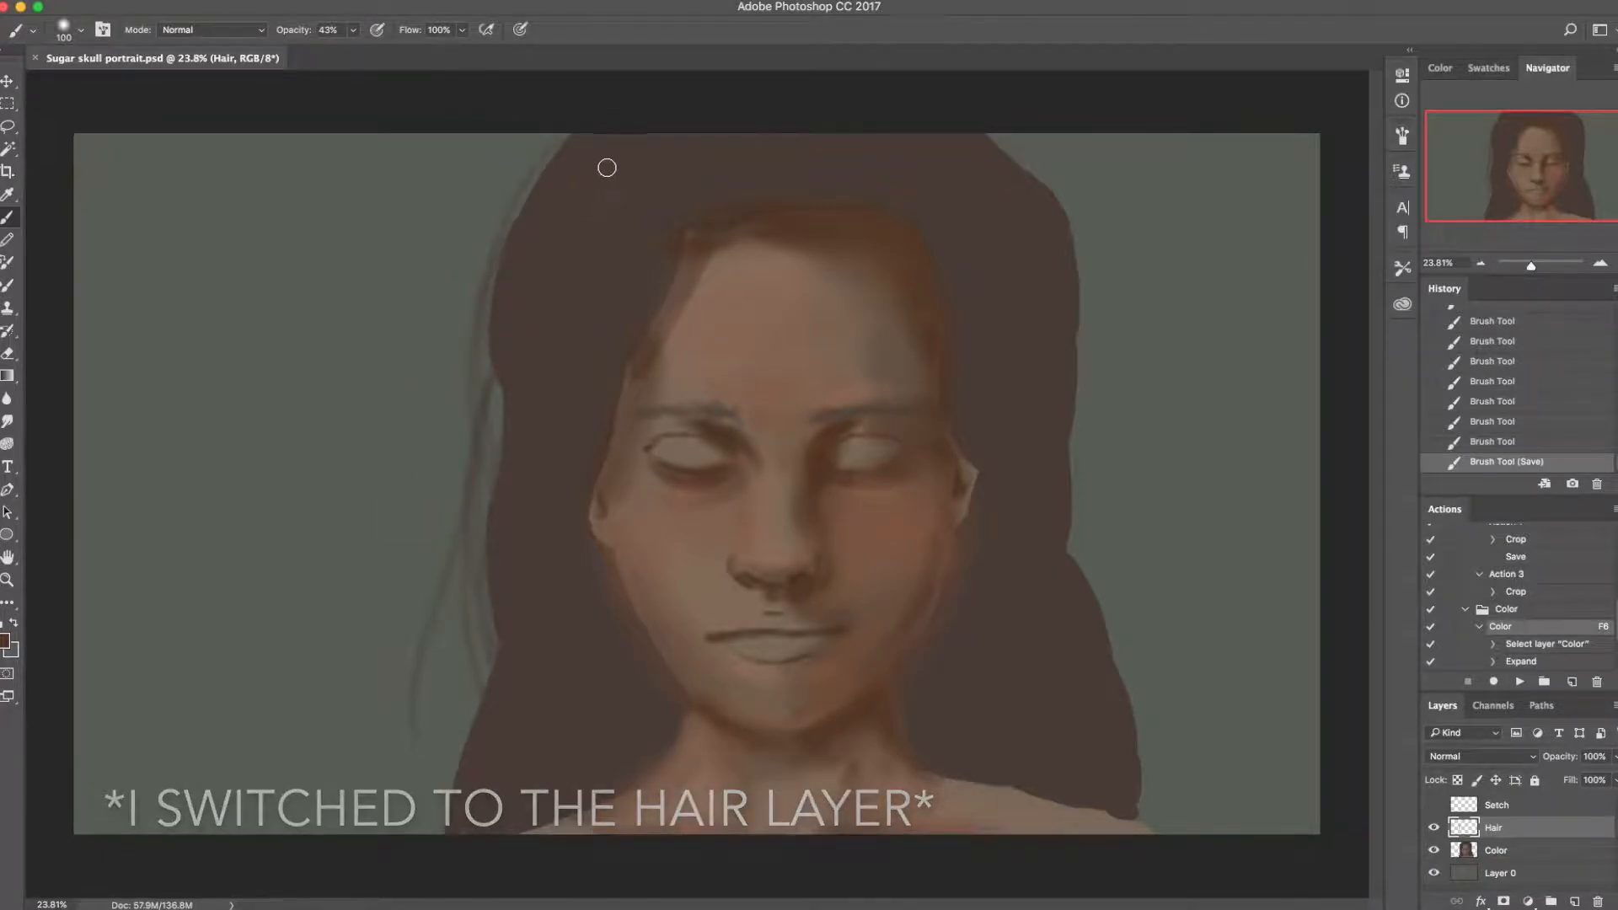
left_click(6, 638)
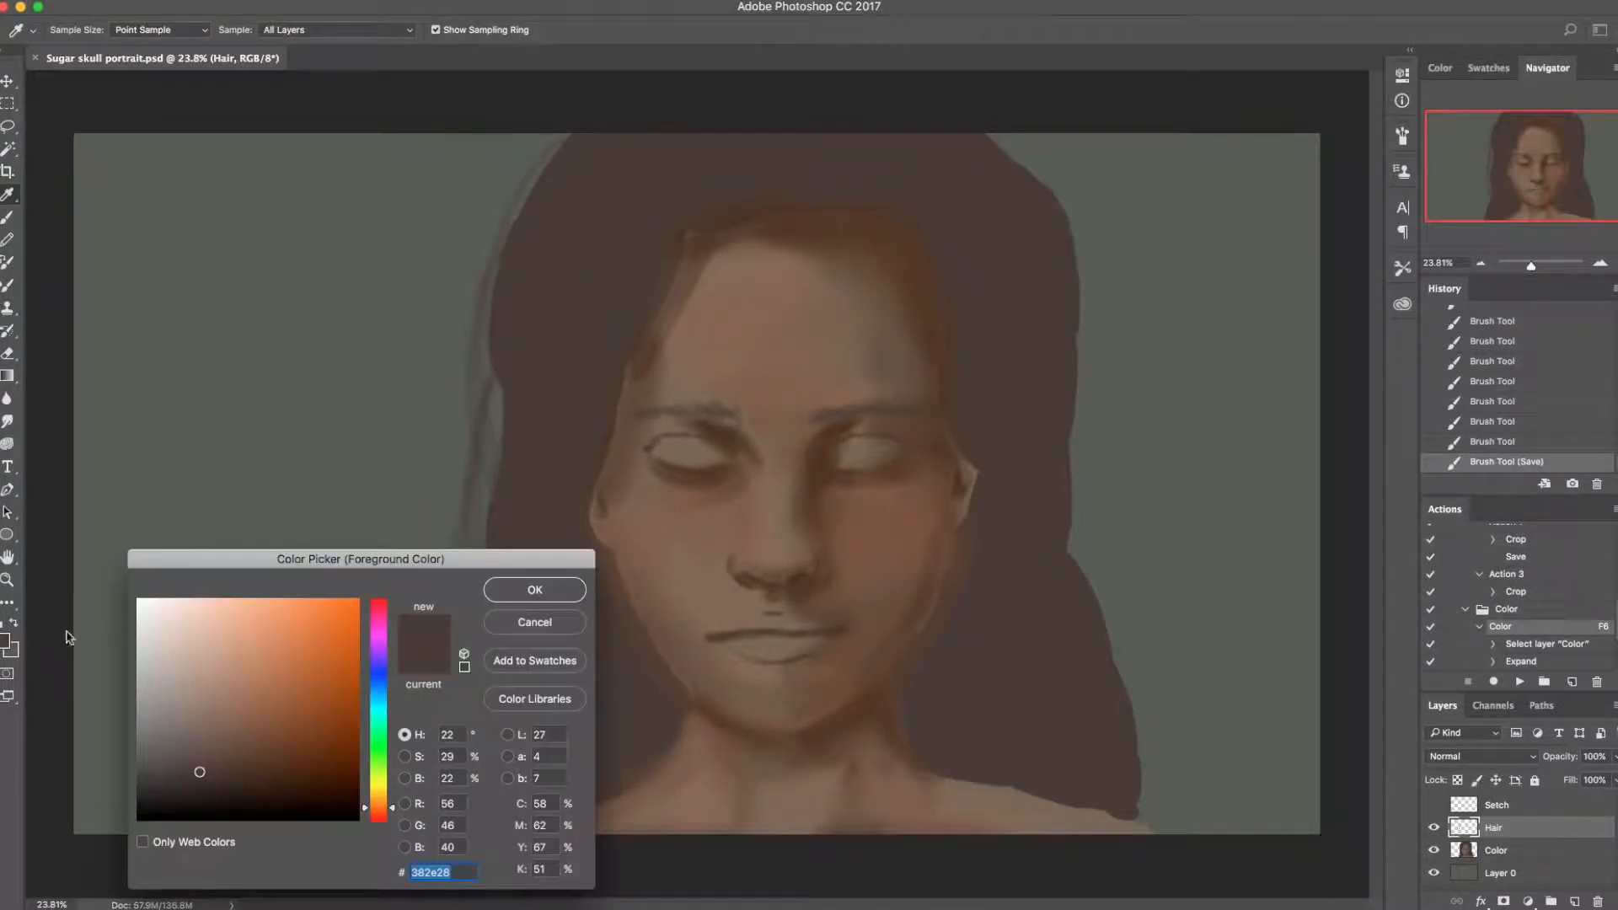
mouse_move(223, 774)
left_mouse_down()
mouse_move(281, 766)
mouse_move(259, 768)
left_mouse_up()
left_click(535, 589)
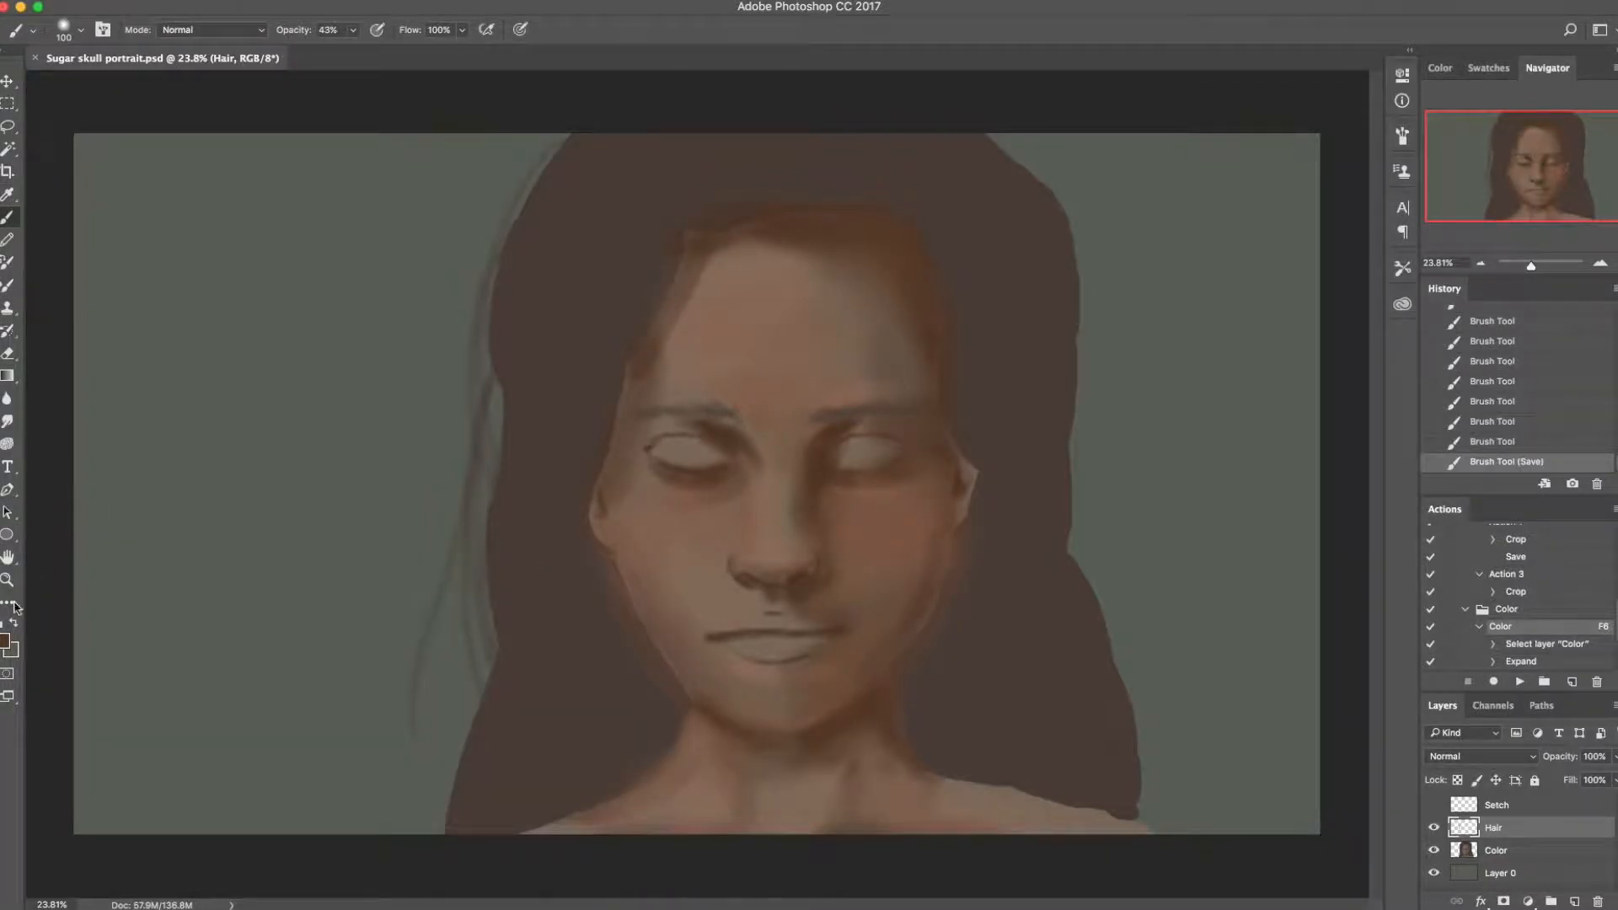
Step: Set the paint color to the dark hair brown 382e28 by sampling it from the hair
left_click(7, 639)
left_click(557, 372)
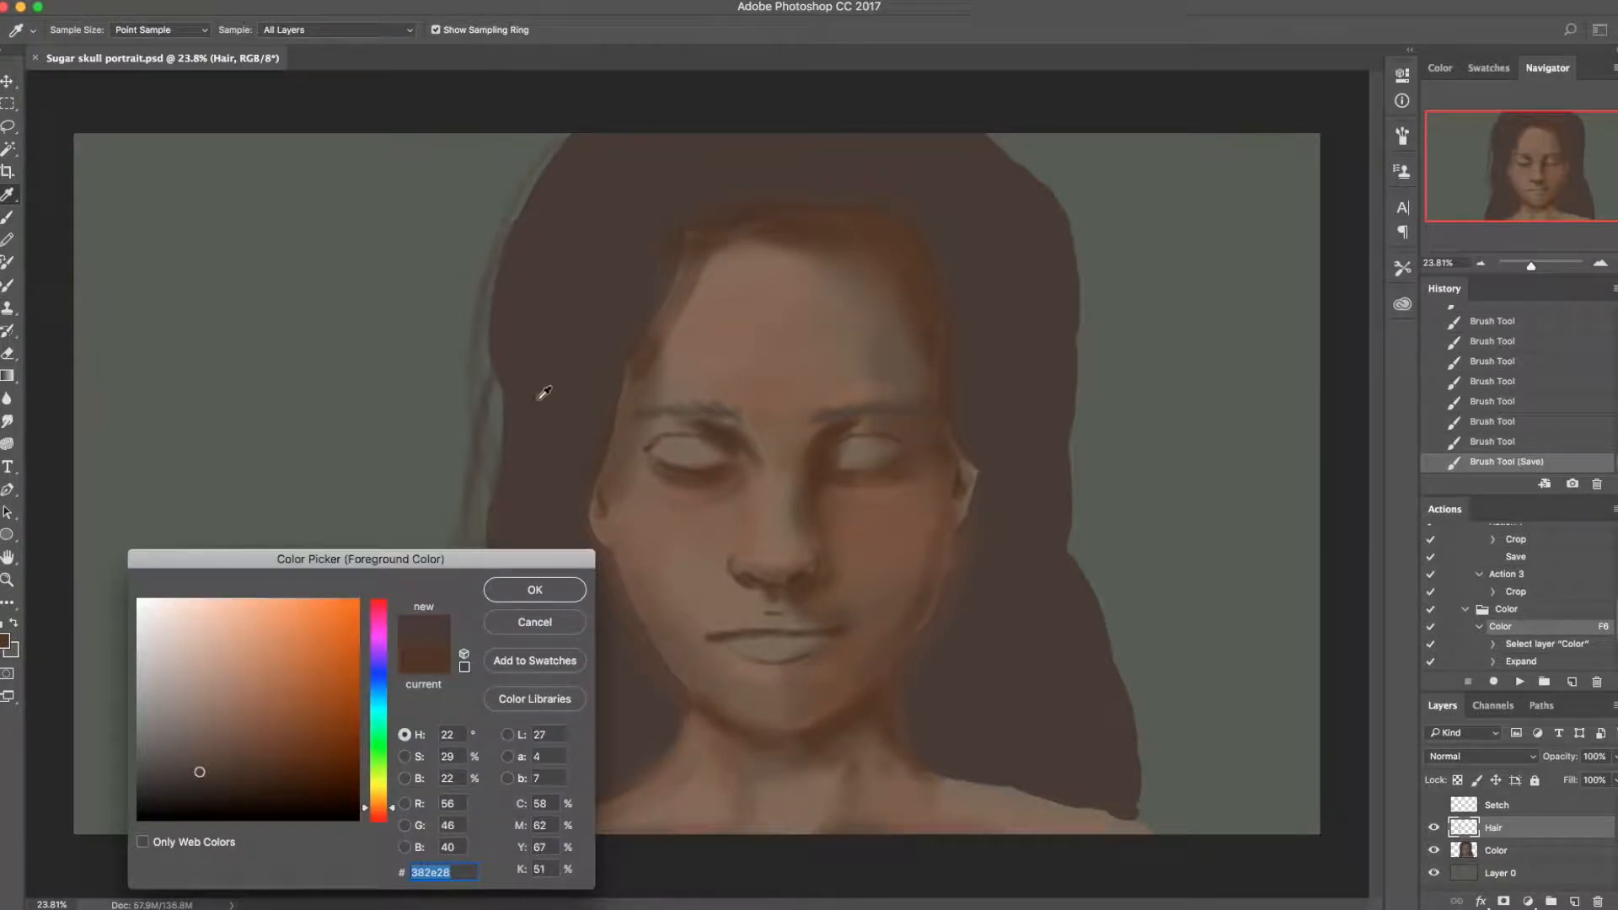
left_click(534, 589)
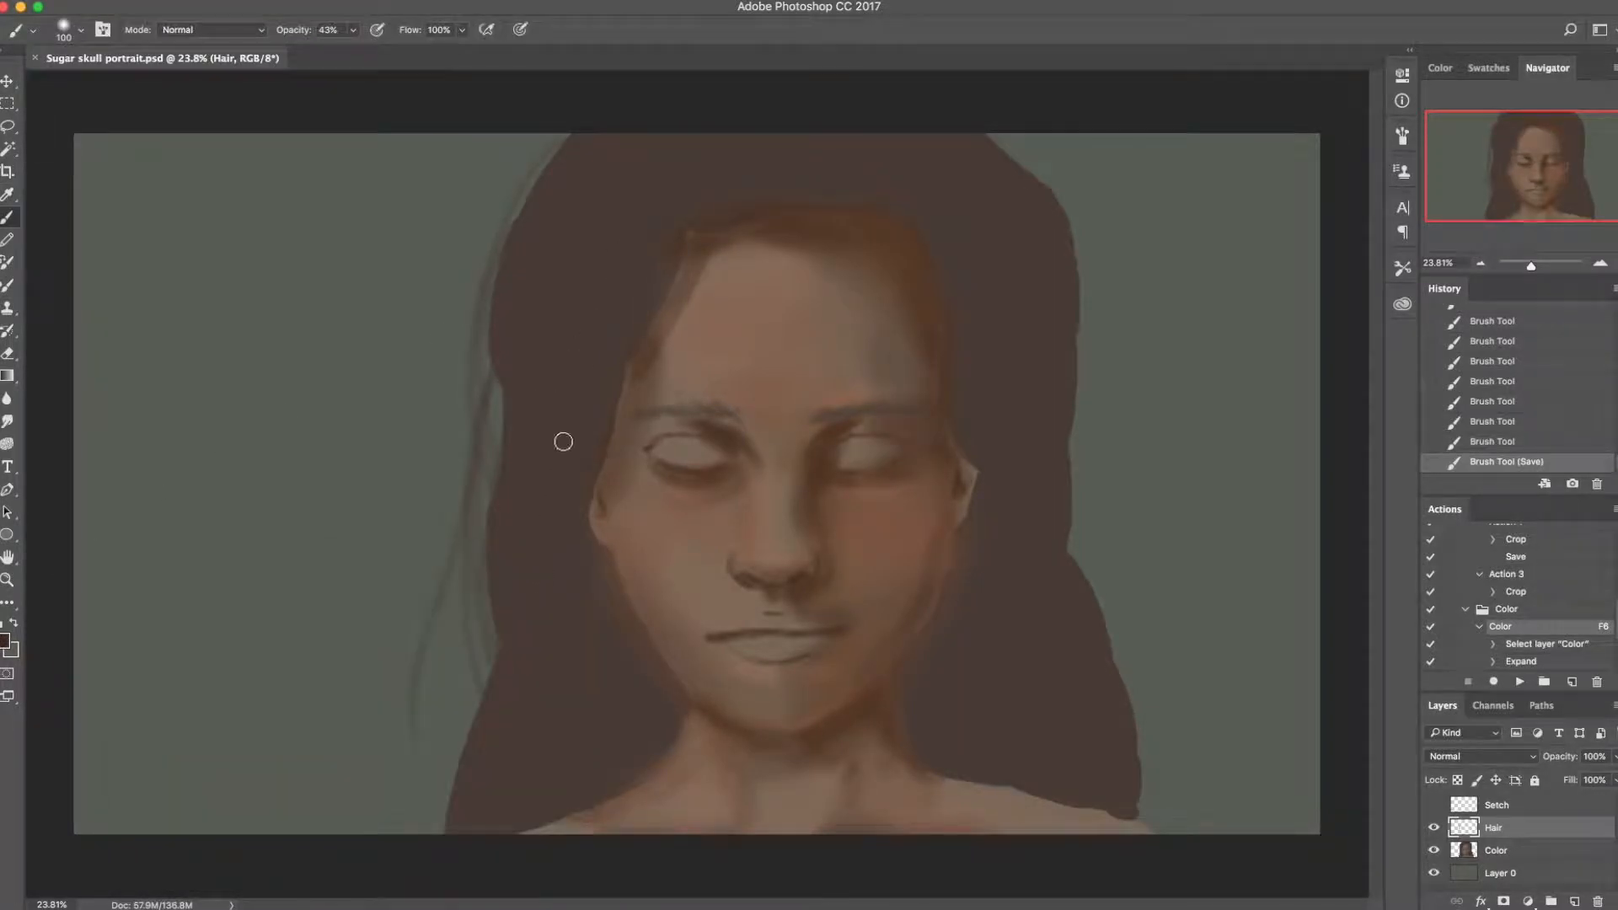
Step: Paint dark strokes along the outer left contour of the hair, from the crown down to cheek level, redoing the first stroke
left_click_drag(506, 307, 504, 470)
key("super+z")
mouse_move(559, 167)
left_mouse_down()
mouse_move(509, 249)
mouse_move(506, 489)
left_mouse_up()
mouse_move(497, 405)
left_mouse_down()
mouse_move(570, 162)
mouse_move(489, 449)
left_mouse_up()
left_click_drag(603, 141, 497, 337)
Step: Set the other paint color to the lighter hair brown 49372c
key("x")
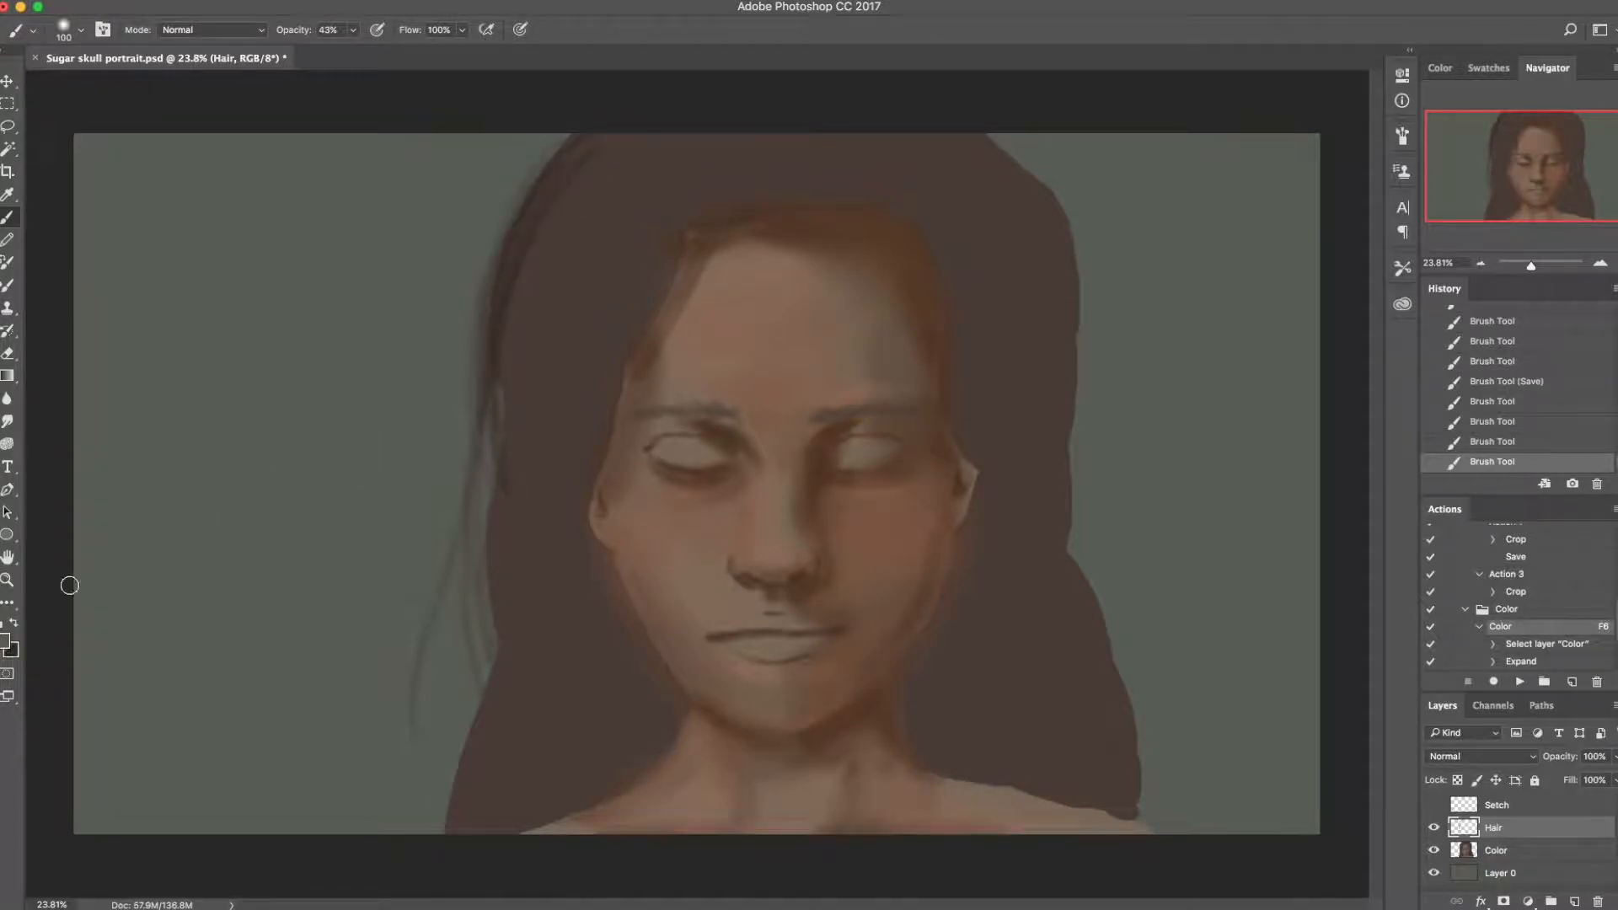
left_click(4, 641)
left_click_drag(225, 778, 225, 757)
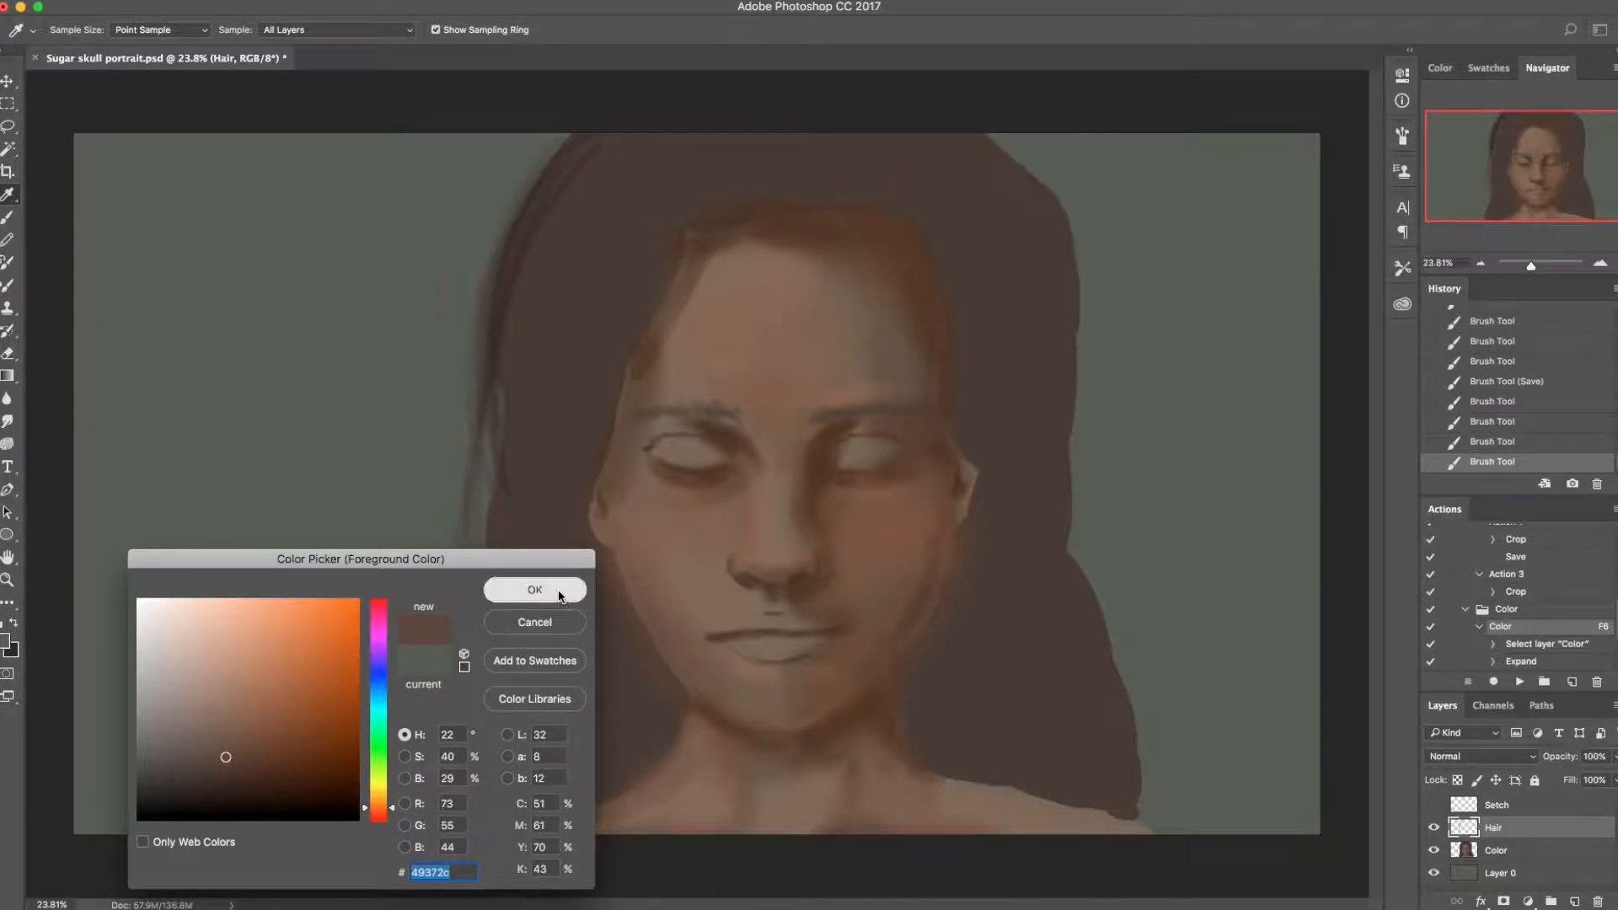
left_click(558, 593)
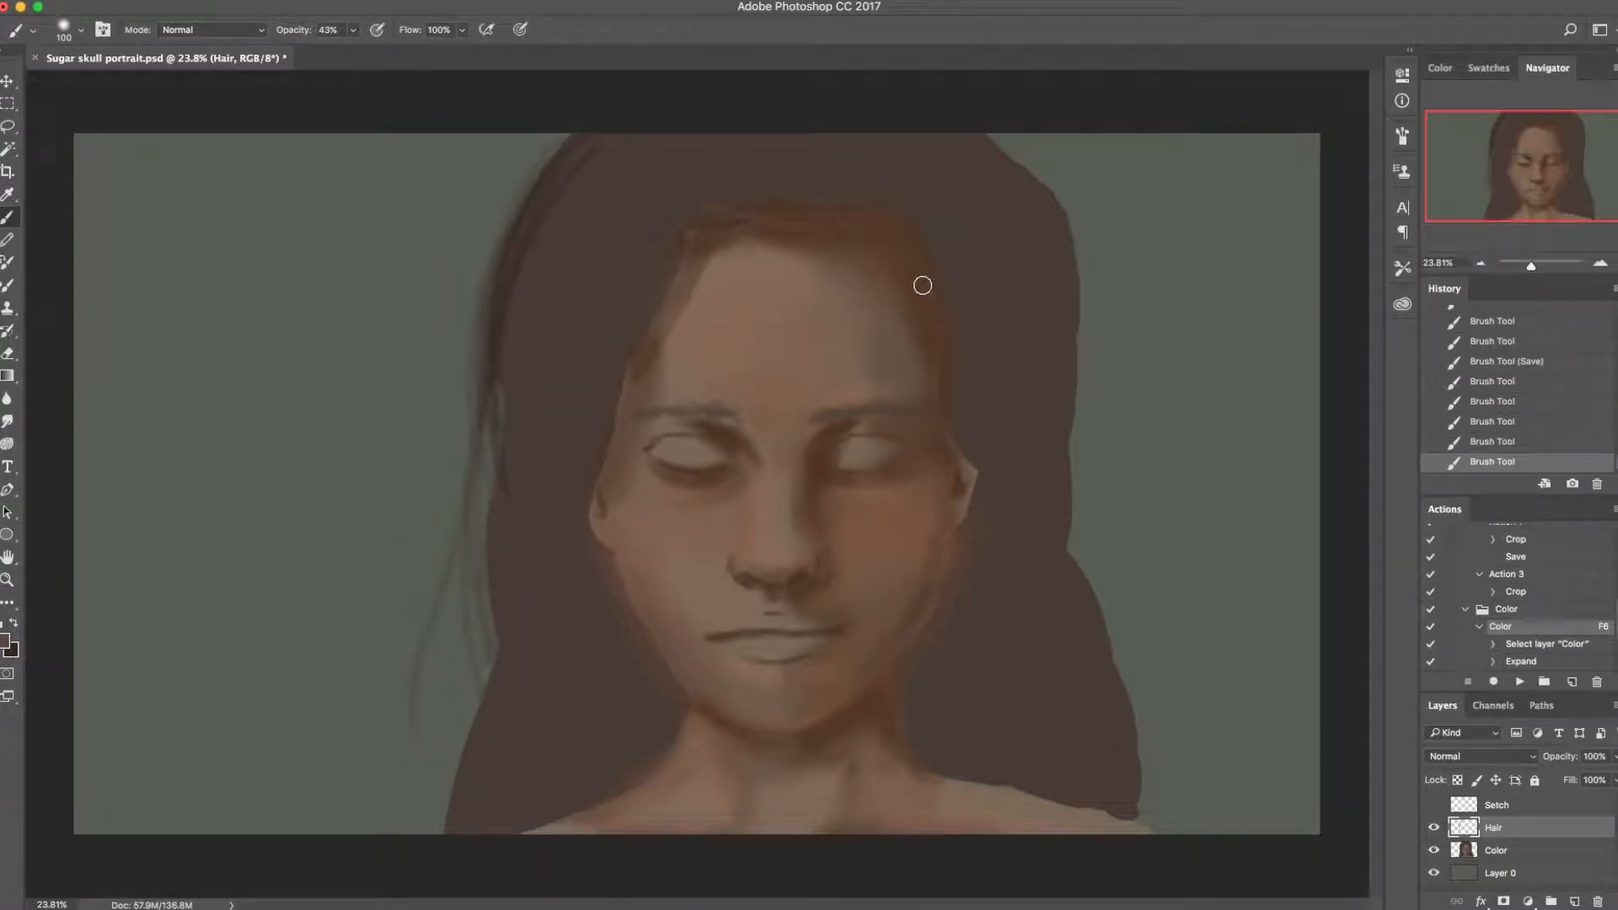
Step: Paint dark curved strands sweeping back from the hairline across the top of the head
left_click_drag(926, 169, 909, 201)
key("x")
mouse_move(930, 145)
left_mouse_down()
mouse_move(881, 217)
mouse_move(966, 260)
left_mouse_up()
left_click_drag(900, 161, 843, 205)
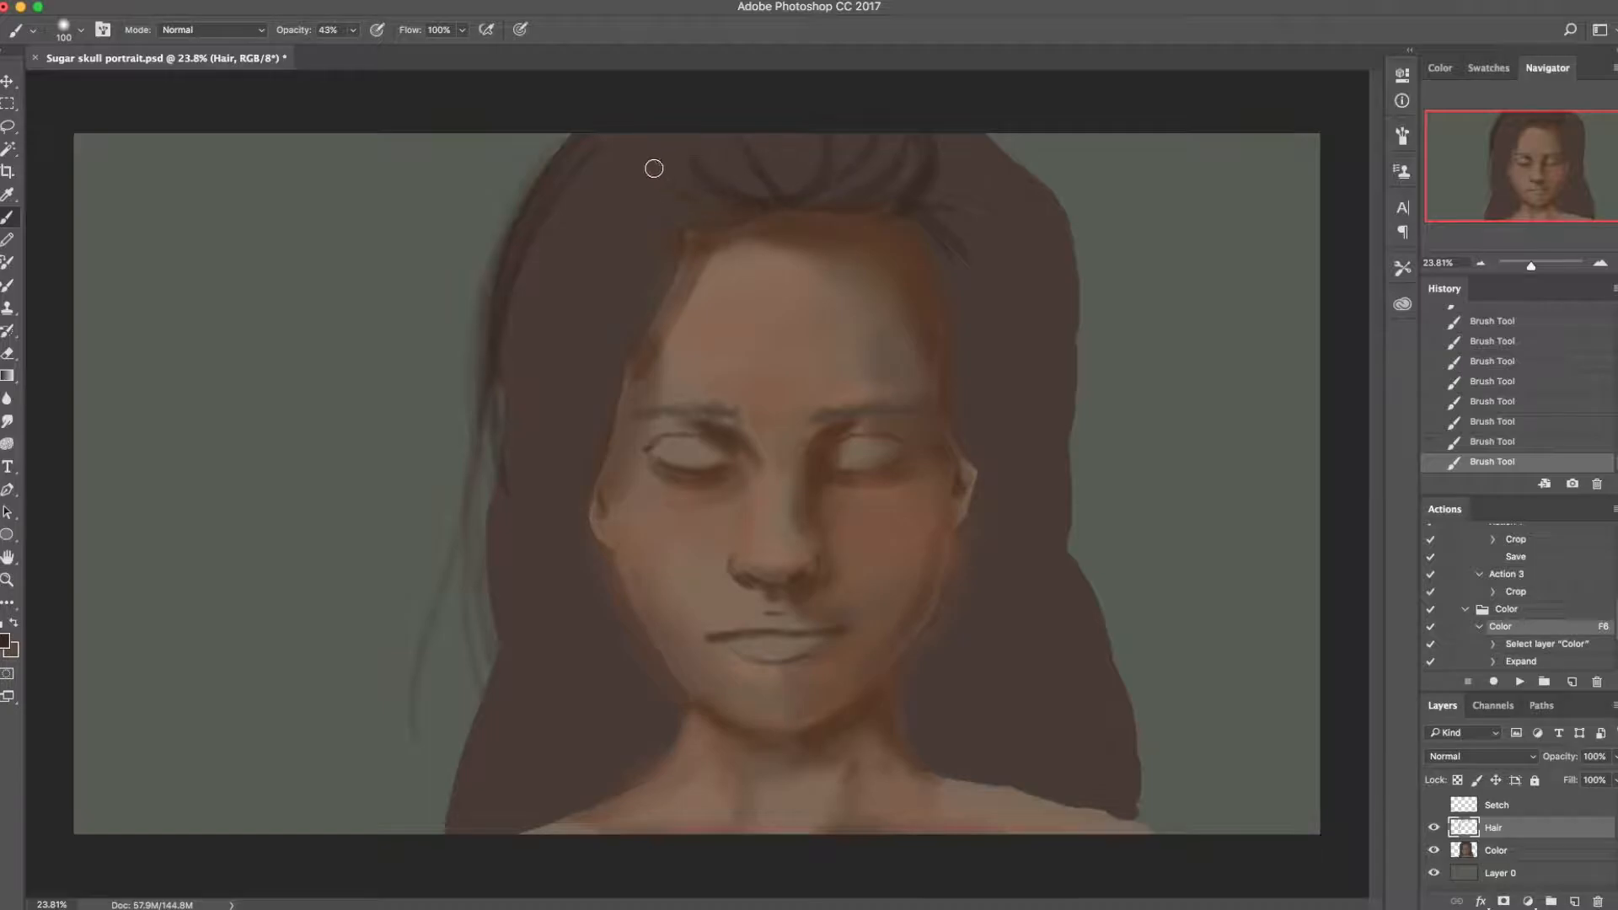
left_click_drag(631, 181, 737, 224)
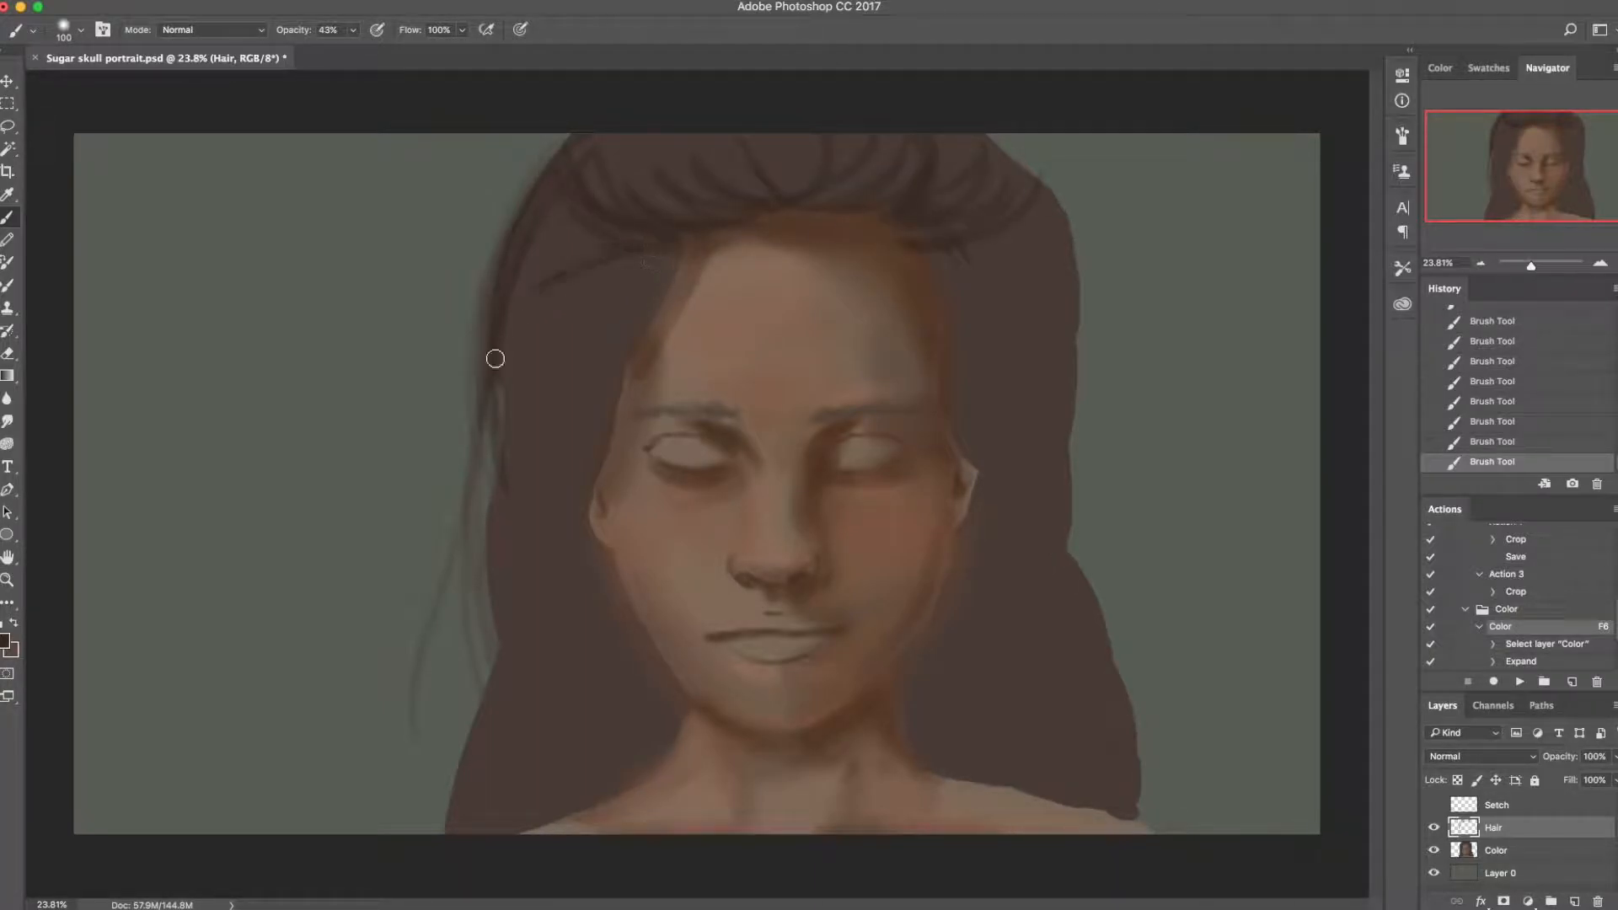
Step: Paint long dark strands down the left side of the hair, from the temple to the shoulder
left_click_drag(545, 329, 535, 744)
left_click_drag(505, 383, 519, 700)
left_click_drag(506, 557, 475, 779)
left_click_drag(508, 618, 467, 744)
Step: Paint strands down the right outer edge of the hair, following its wave to the shoulder
key("x")
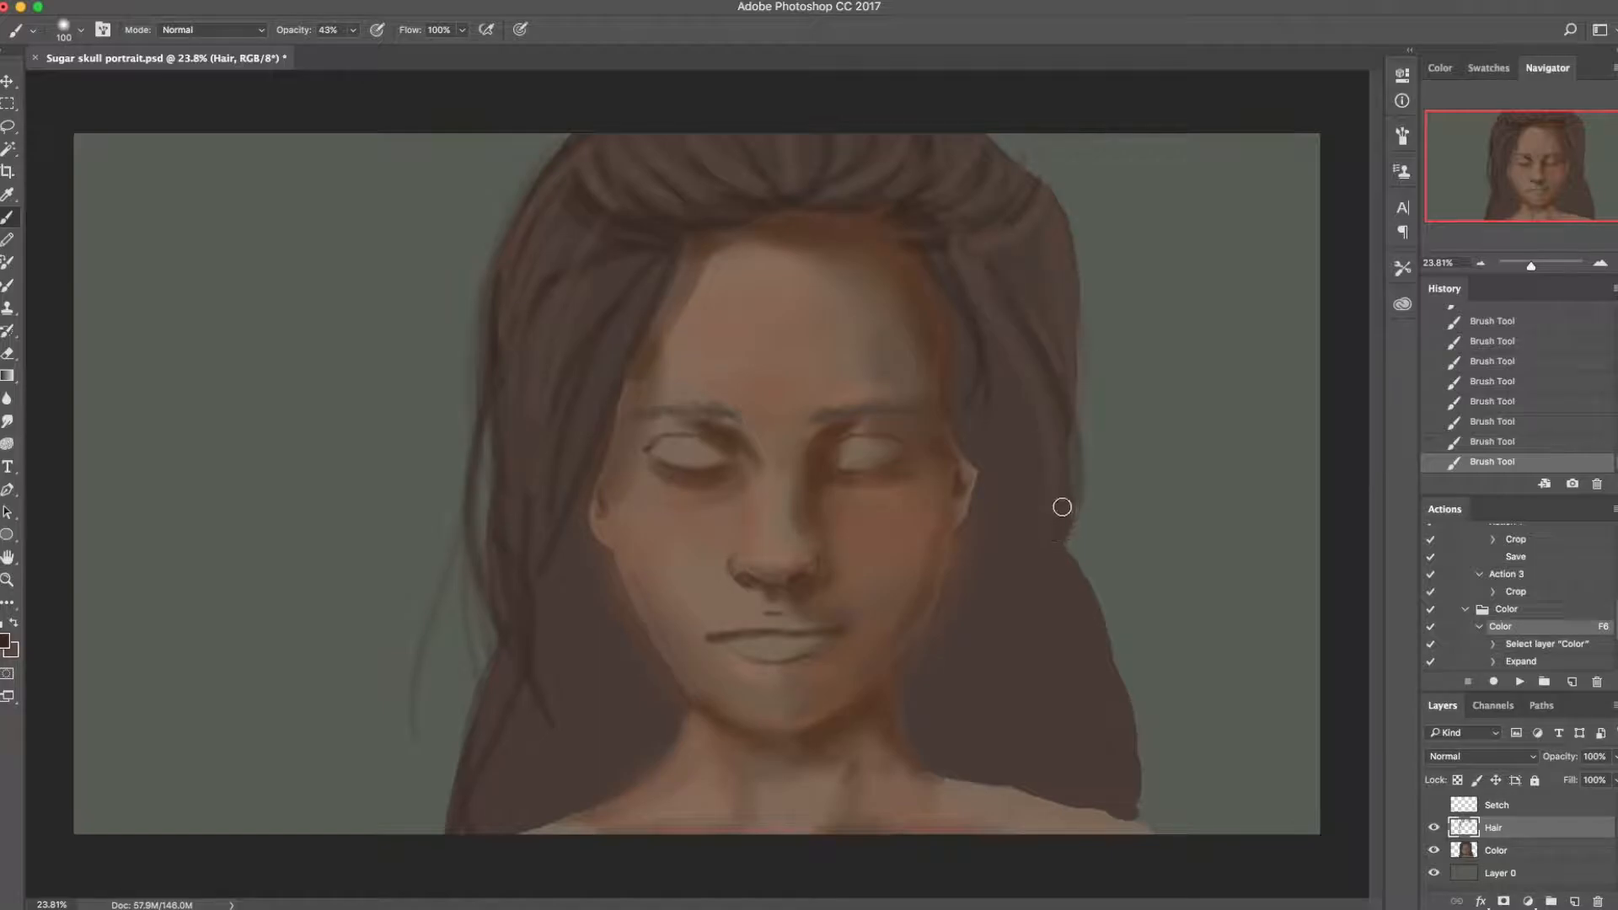
mouse_move(1038, 251)
left_mouse_down()
mouse_move(1064, 319)
mouse_move(1077, 495)
mouse_move(1070, 255)
mouse_move(1047, 511)
mouse_move(1047, 283)
mouse_move(1036, 579)
left_mouse_up()
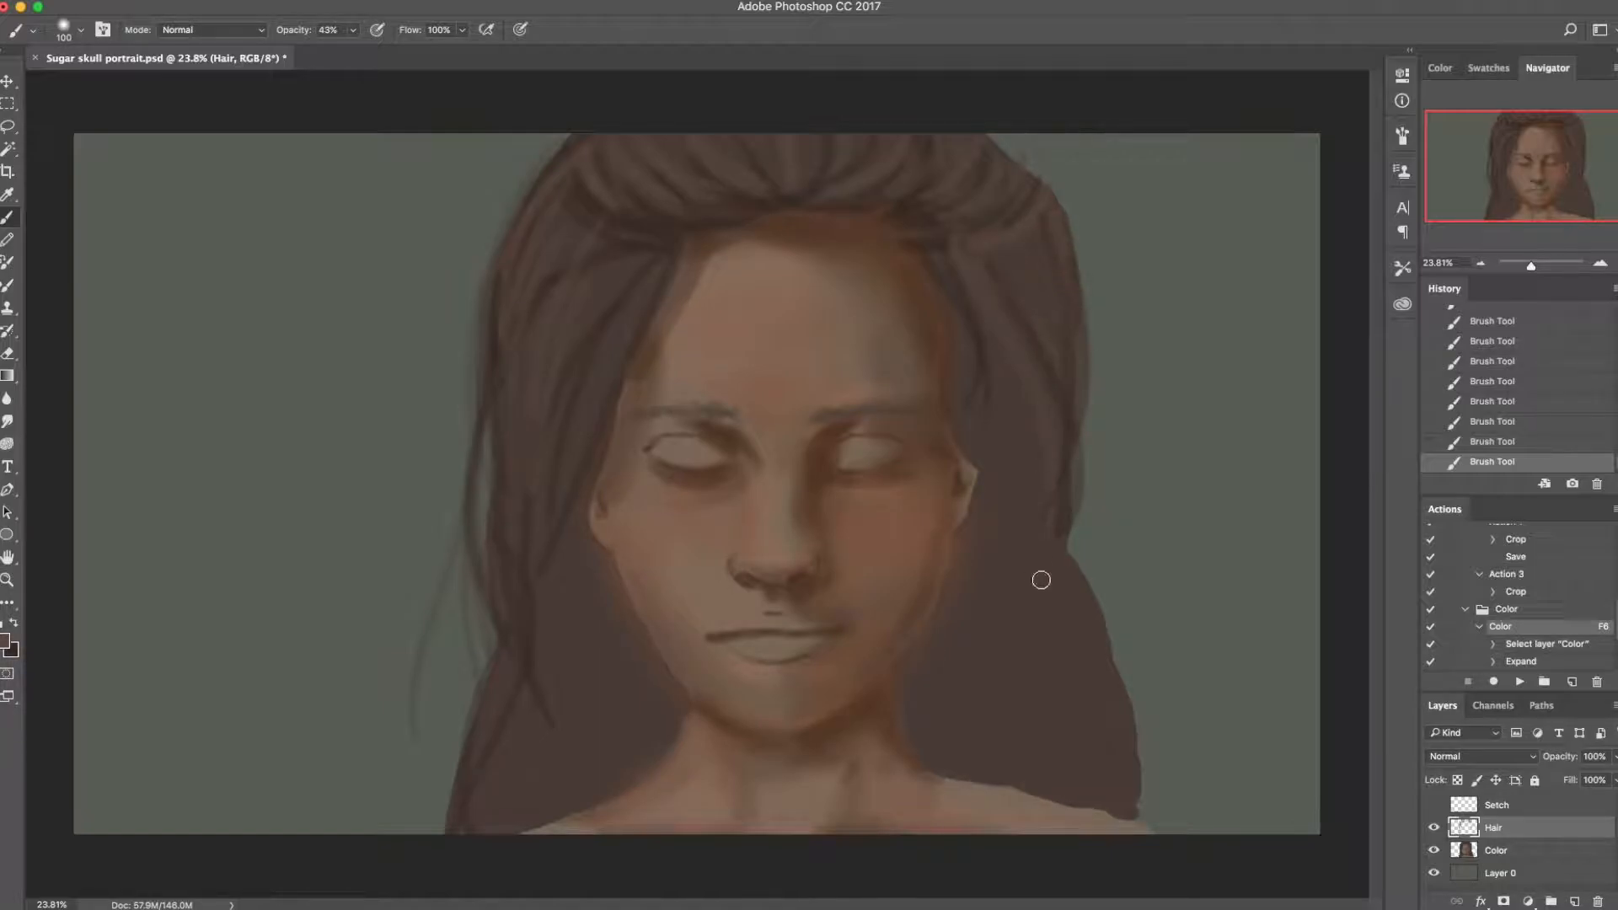
mouse_move(1113, 665)
left_mouse_down()
mouse_move(1141, 803)
mouse_move(1061, 546)
mouse_move(1135, 808)
mouse_move(1096, 593)
mouse_move(1135, 854)
left_mouse_up()
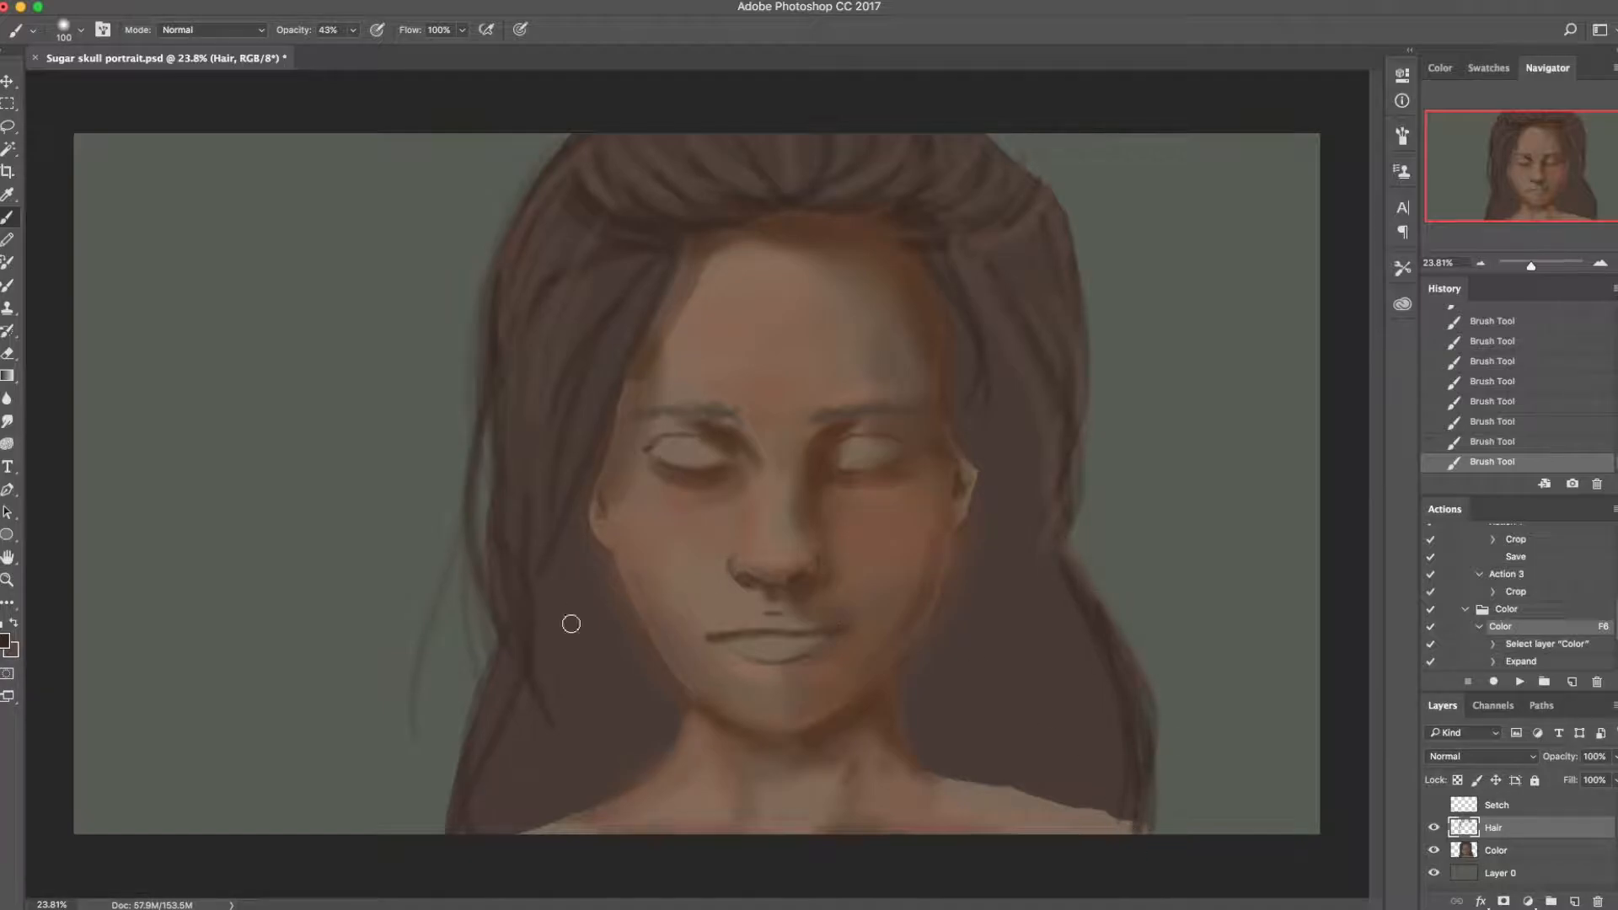
Step: Widen the left outer contour of the hair with dark strokes and add loose locks down to the shoulder
left_click_drag(515, 662, 455, 874)
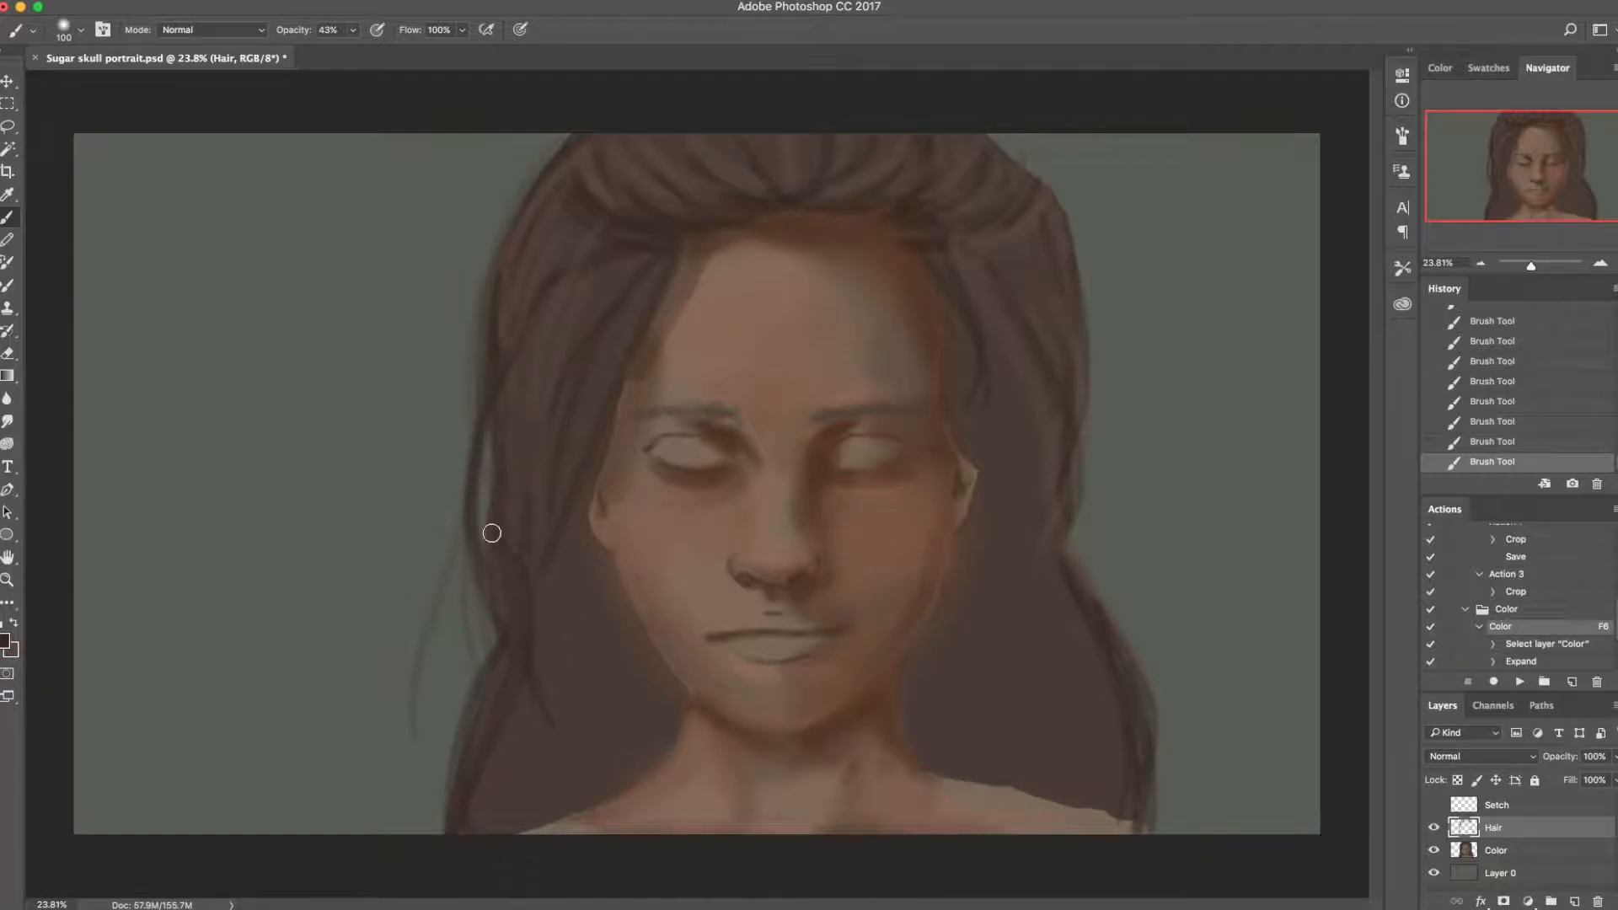
left_click_drag(542, 169, 462, 444)
mouse_move(575, 141)
left_mouse_down()
mouse_move(504, 571)
mouse_move(482, 331)
mouse_move(455, 717)
mouse_move(463, 590)
mouse_move(480, 646)
left_mouse_up()
mouse_move(462, 558)
left_mouse_down()
mouse_move(417, 790)
mouse_move(474, 745)
mouse_move(426, 795)
mouse_move(491, 645)
mouse_move(455, 710)
mouse_move(454, 727)
mouse_move(515, 622)
mouse_move(514, 592)
mouse_move(495, 615)
mouse_move(501, 788)
mouse_move(517, 673)
mouse_move(554, 697)
mouse_move(526, 695)
mouse_move(526, 771)
left_mouse_up()
left_click_drag(526, 771, 527, 696)
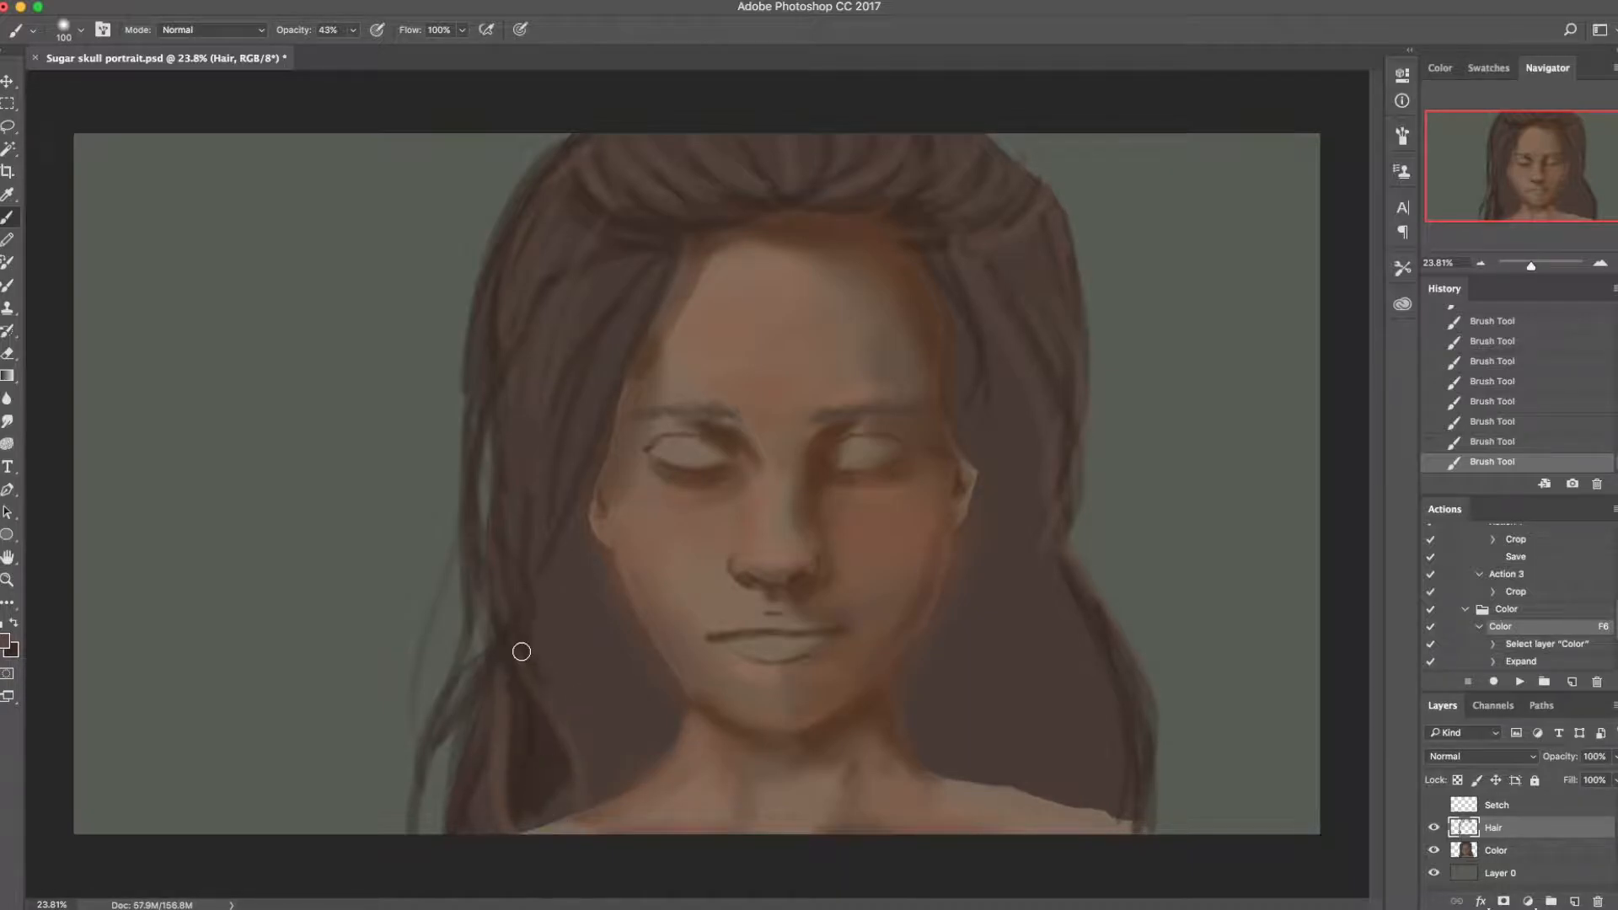
Step: Paint a curved lock beside the left of the neck with a sampled hair brown and erase its overlap on the jaw
key("x")
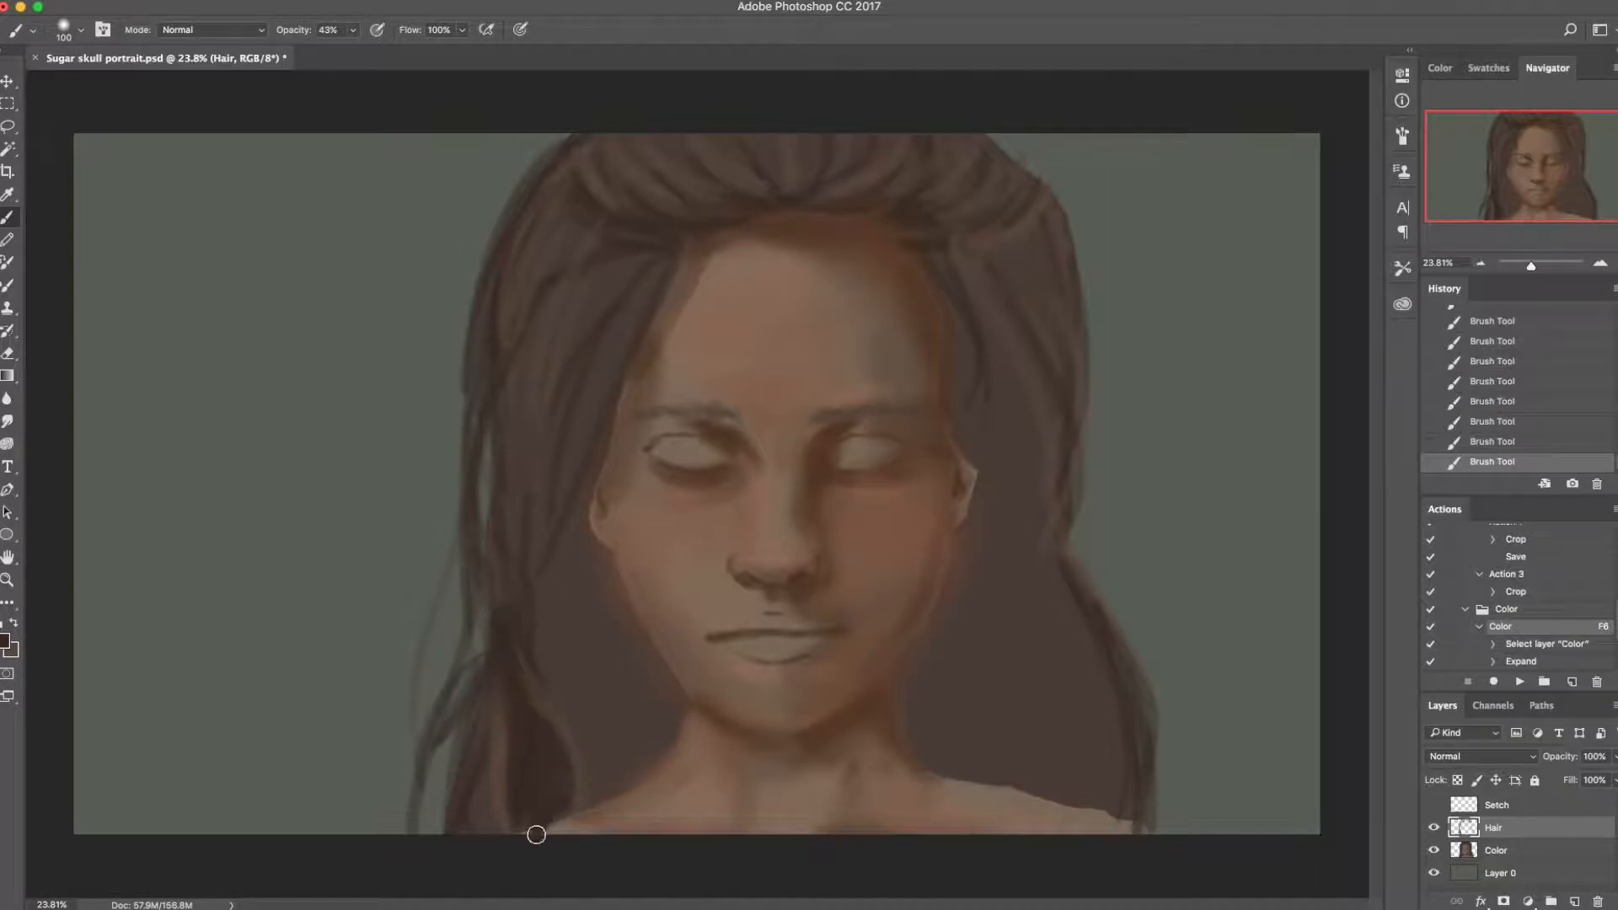
left_click(565, 663, "alt")
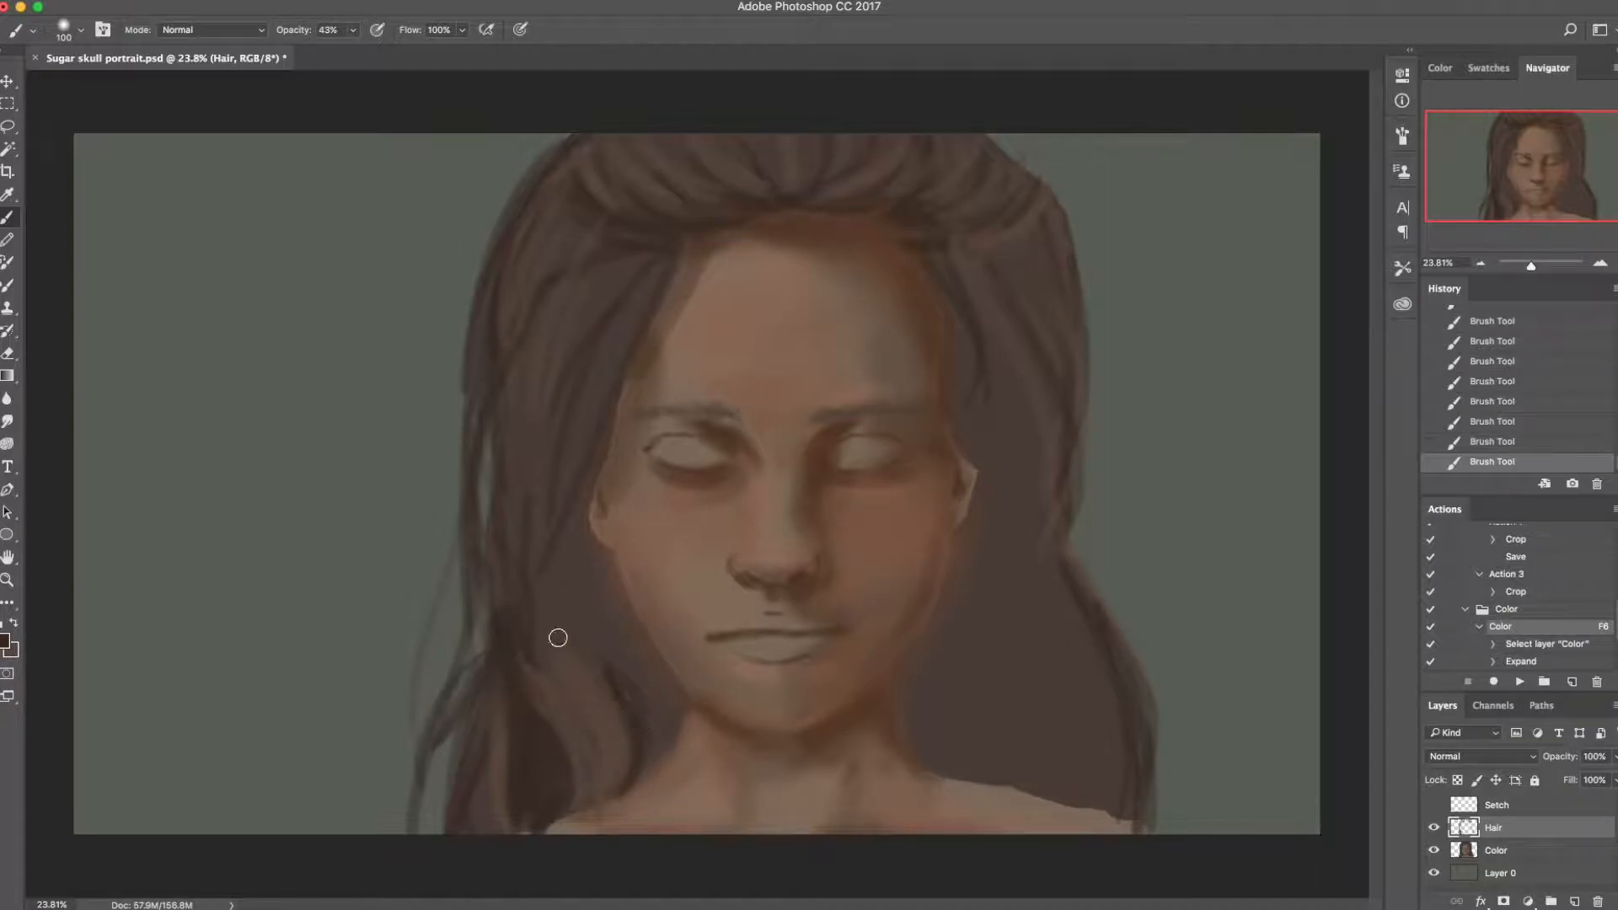
left_click_drag(650, 642, 656, 746)
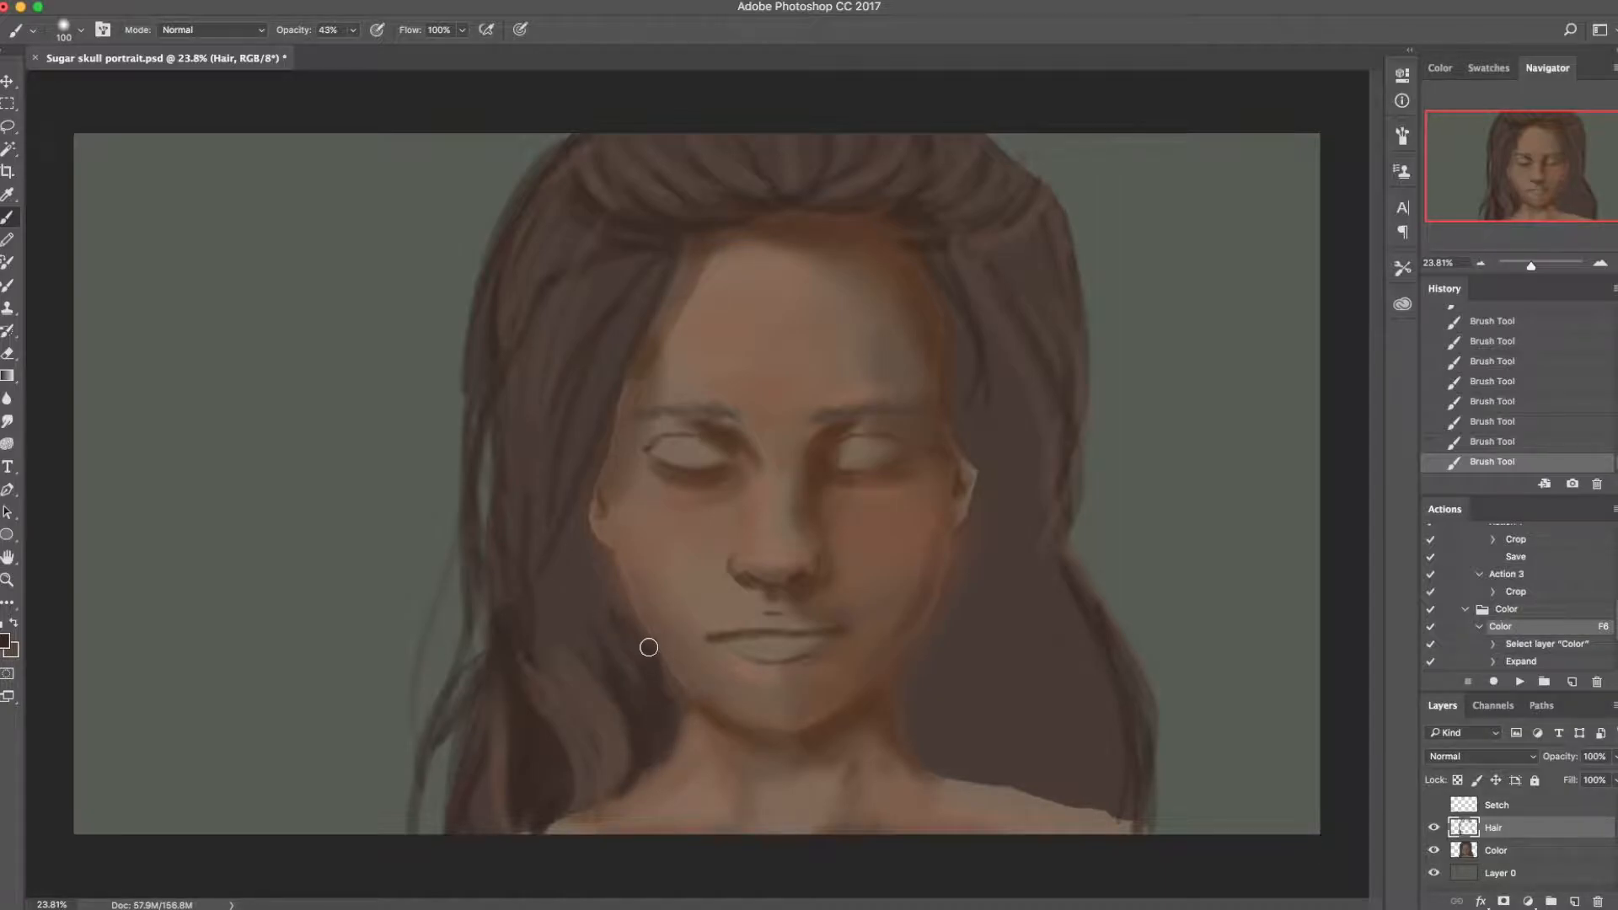
key("e")
left_click_drag(647, 618, 671, 669)
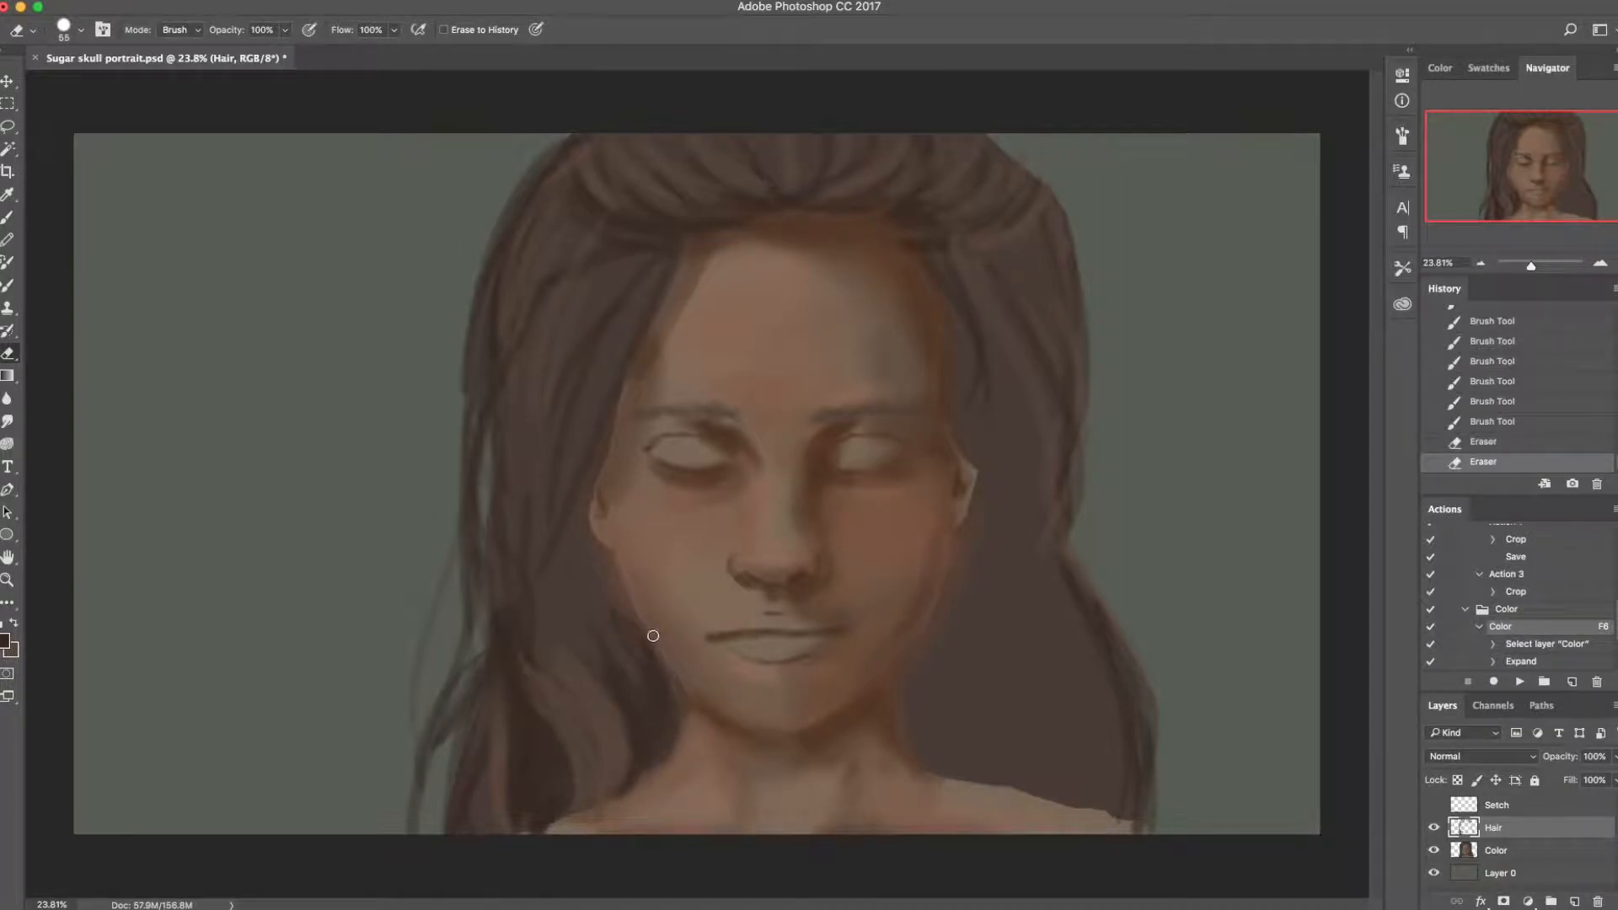
Step: Brush dark strands along the left cheek and jaw to frame the face below the ear
key("b")
mouse_move(584, 600)
left_mouse_down()
mouse_move(639, 716)
mouse_move(594, 559)
mouse_move(658, 675)
left_mouse_up()
left_click_drag(606, 569, 649, 666)
mouse_move(606, 558)
left_mouse_down()
mouse_move(621, 631)
mouse_move(576, 511)
left_mouse_up()
mouse_move(580, 518)
left_mouse_down()
mouse_move(605, 673)
mouse_move(566, 483)
left_mouse_up()
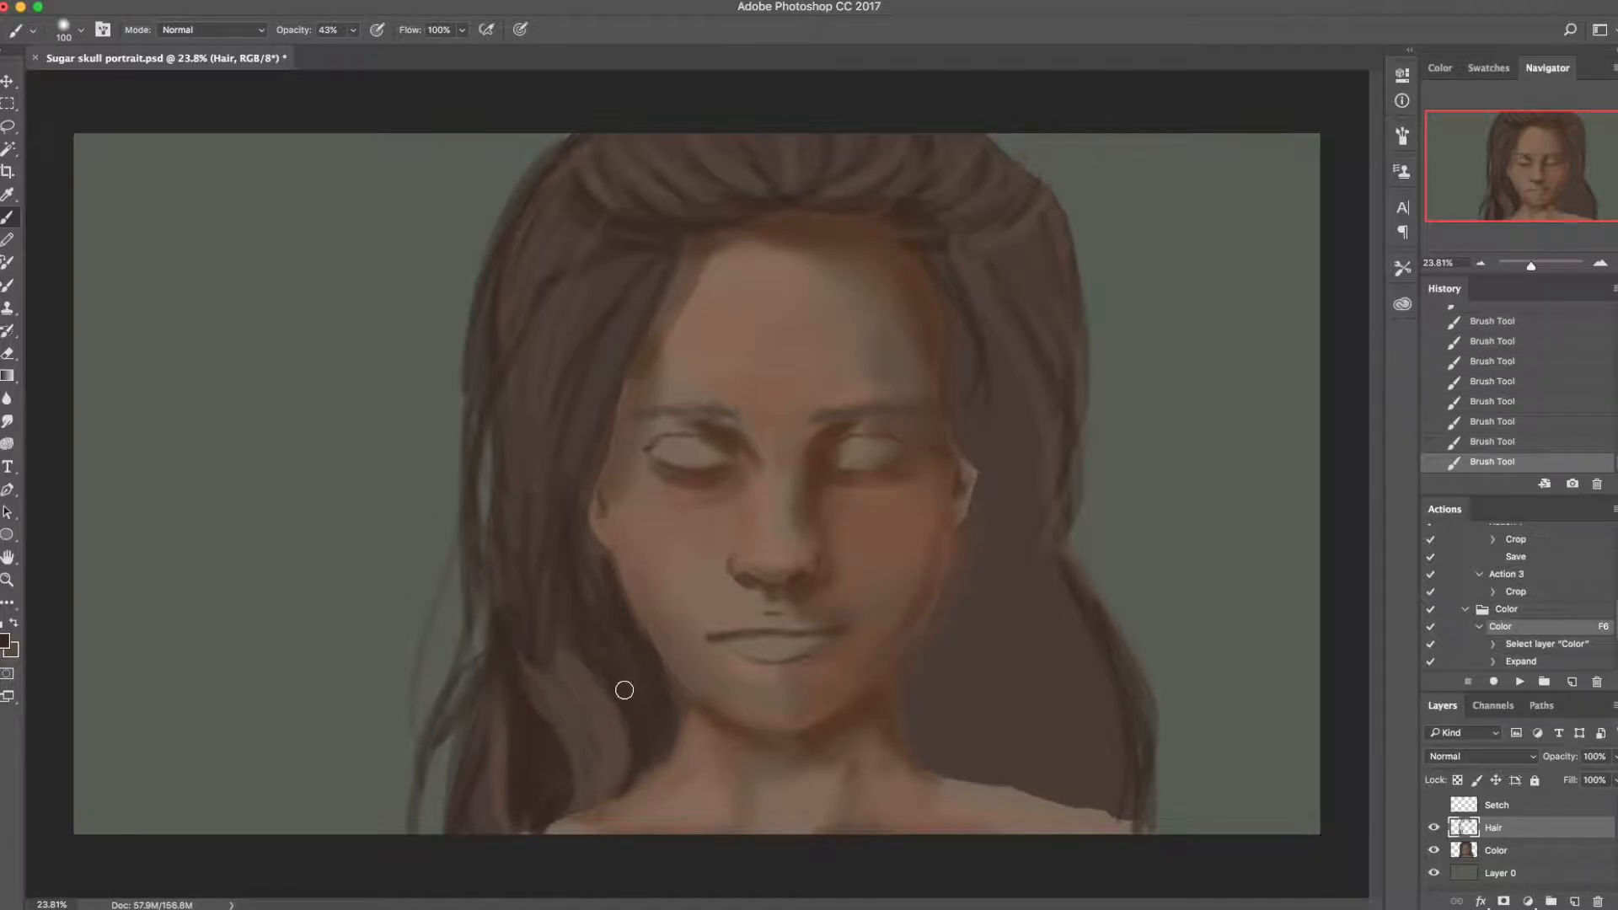
Step: Paint alternating light and dark brown strands through the long locks on the left side of the hair
key("x")
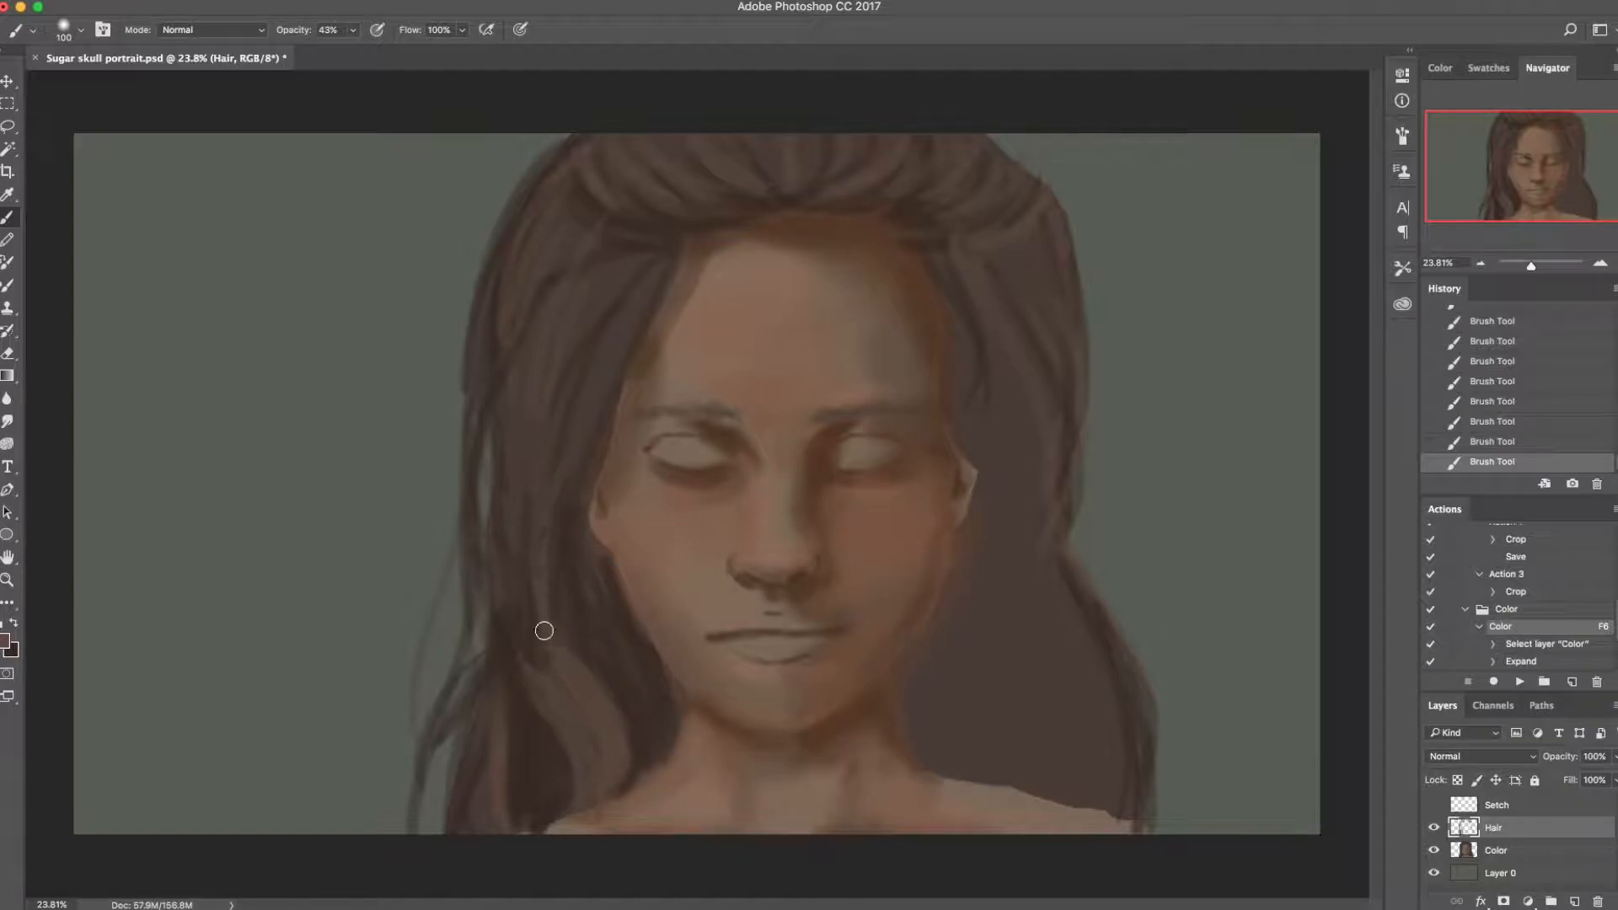
key("x")
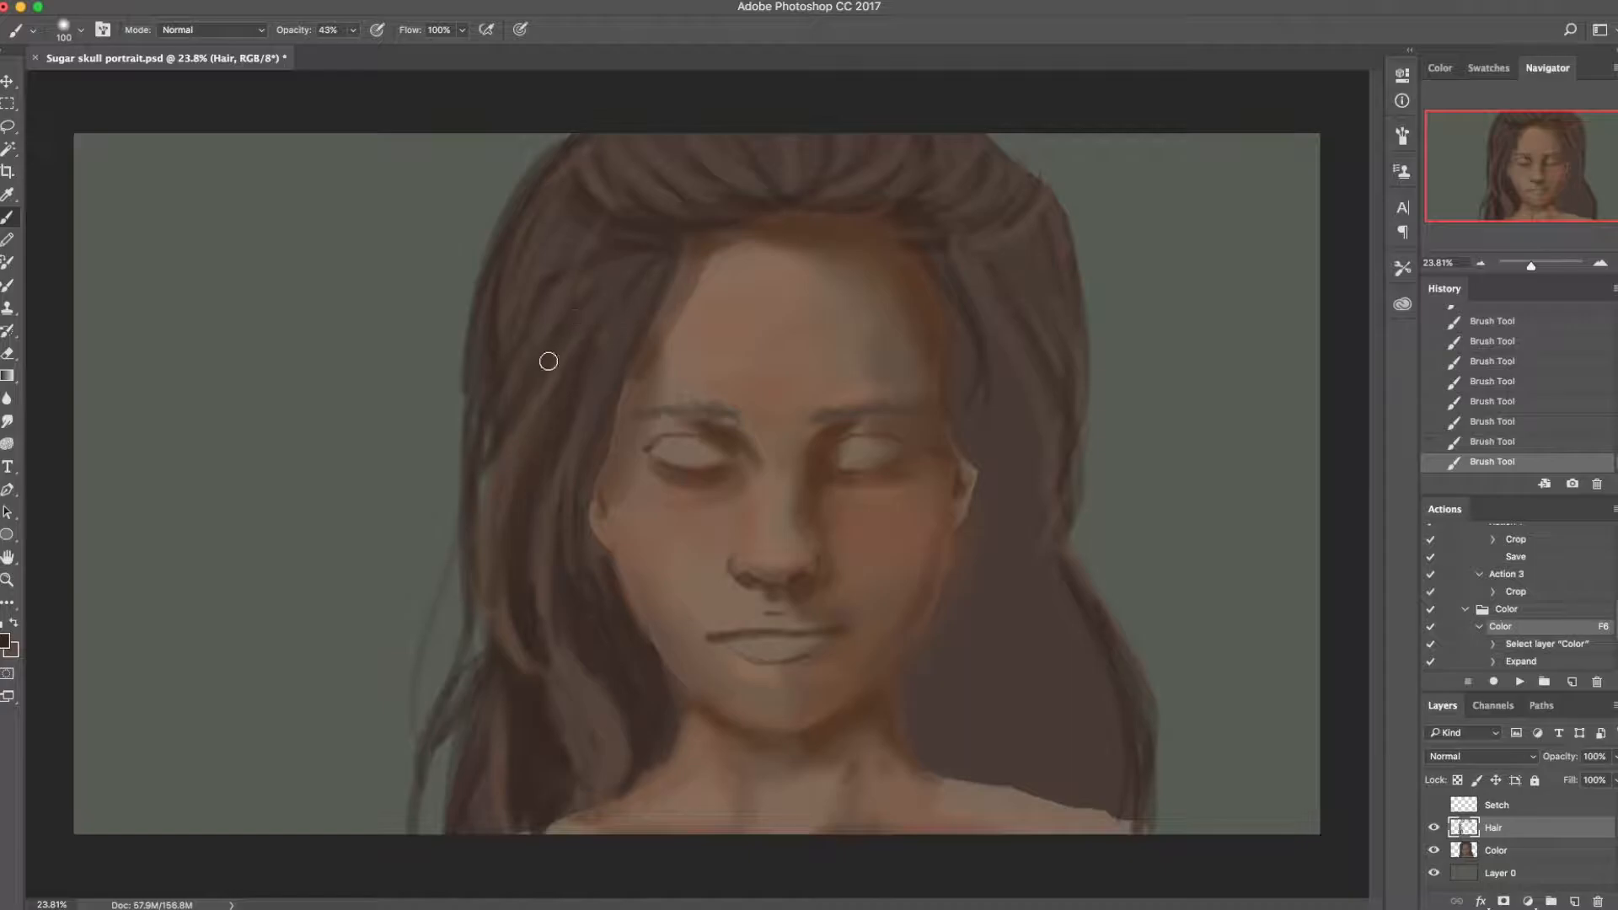
key("x")
key("x")
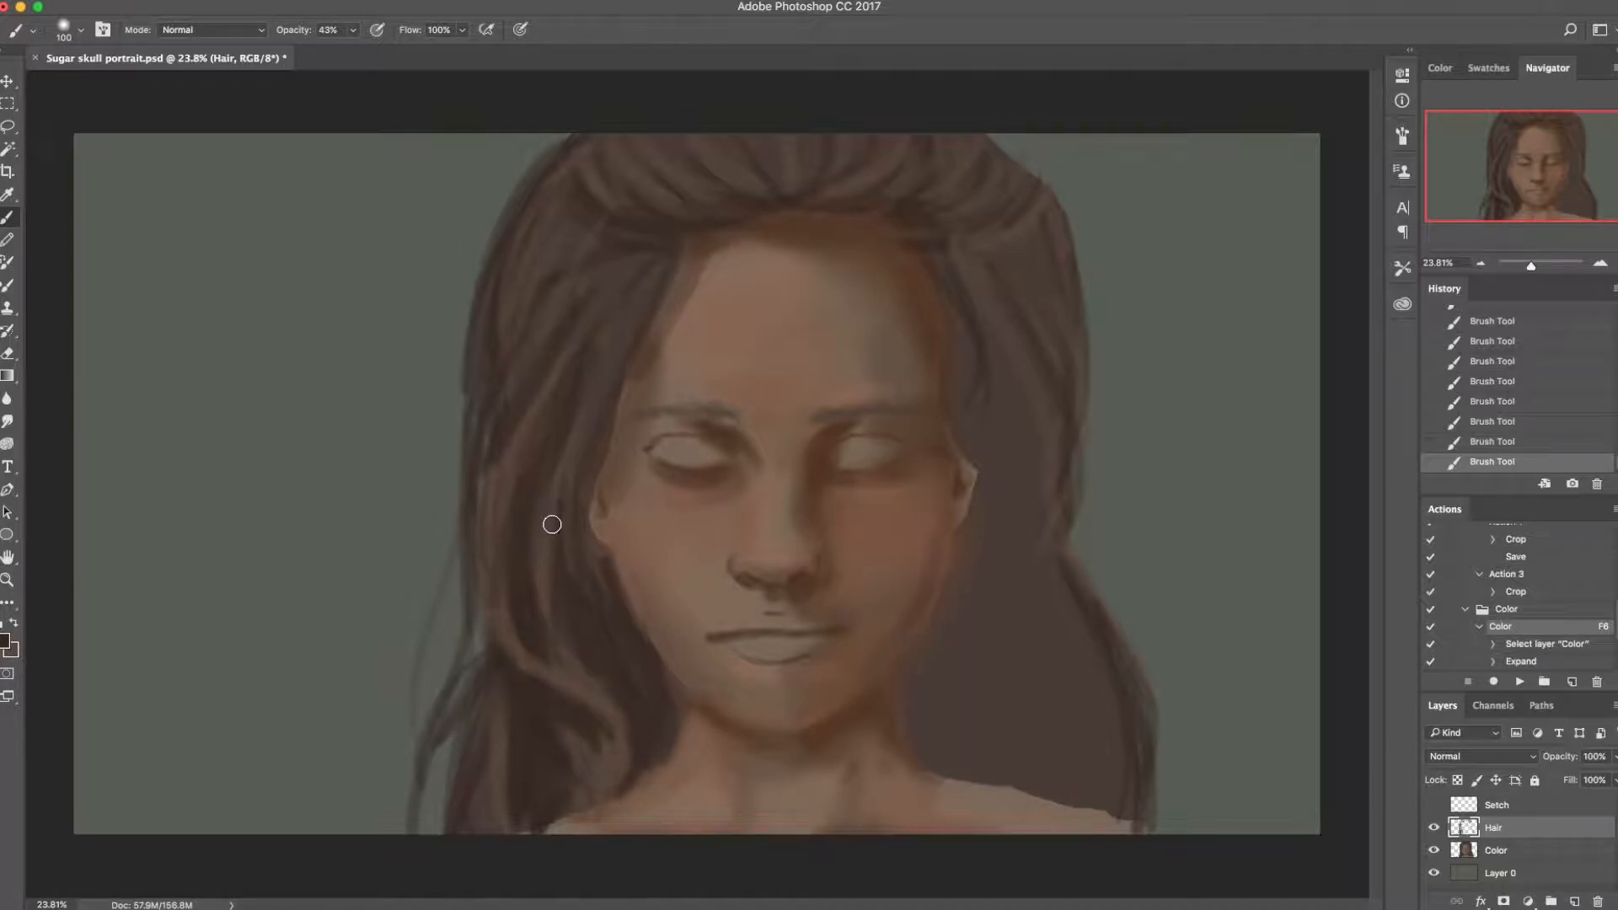
Step: Paint light and dark strands and wavy locks down the right side of the hair to the shoulder
key("x")
key("x")
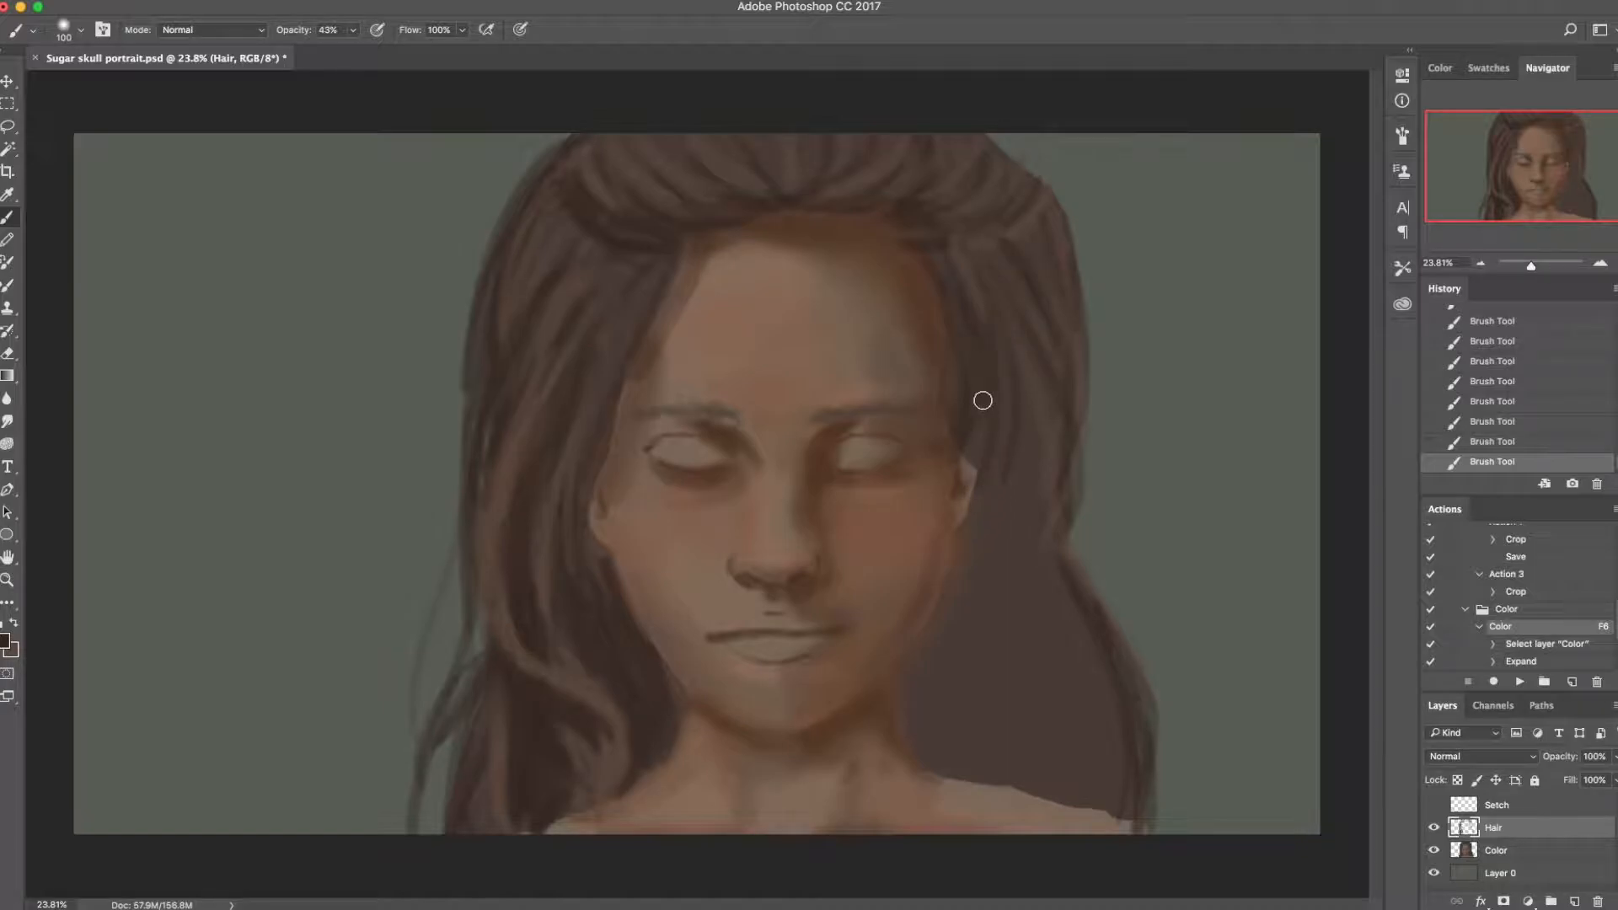
mouse_move(988, 353)
left_mouse_down()
mouse_move(968, 621)
mouse_move(936, 632)
mouse_move(968, 704)
mouse_move(1067, 784)
mouse_move(1008, 712)
mouse_move(960, 769)
mouse_move(1008, 516)
mouse_move(1077, 790)
mouse_move(1014, 675)
mouse_move(1084, 733)
mouse_move(1087, 801)
mouse_move(952, 613)
left_mouse_up()
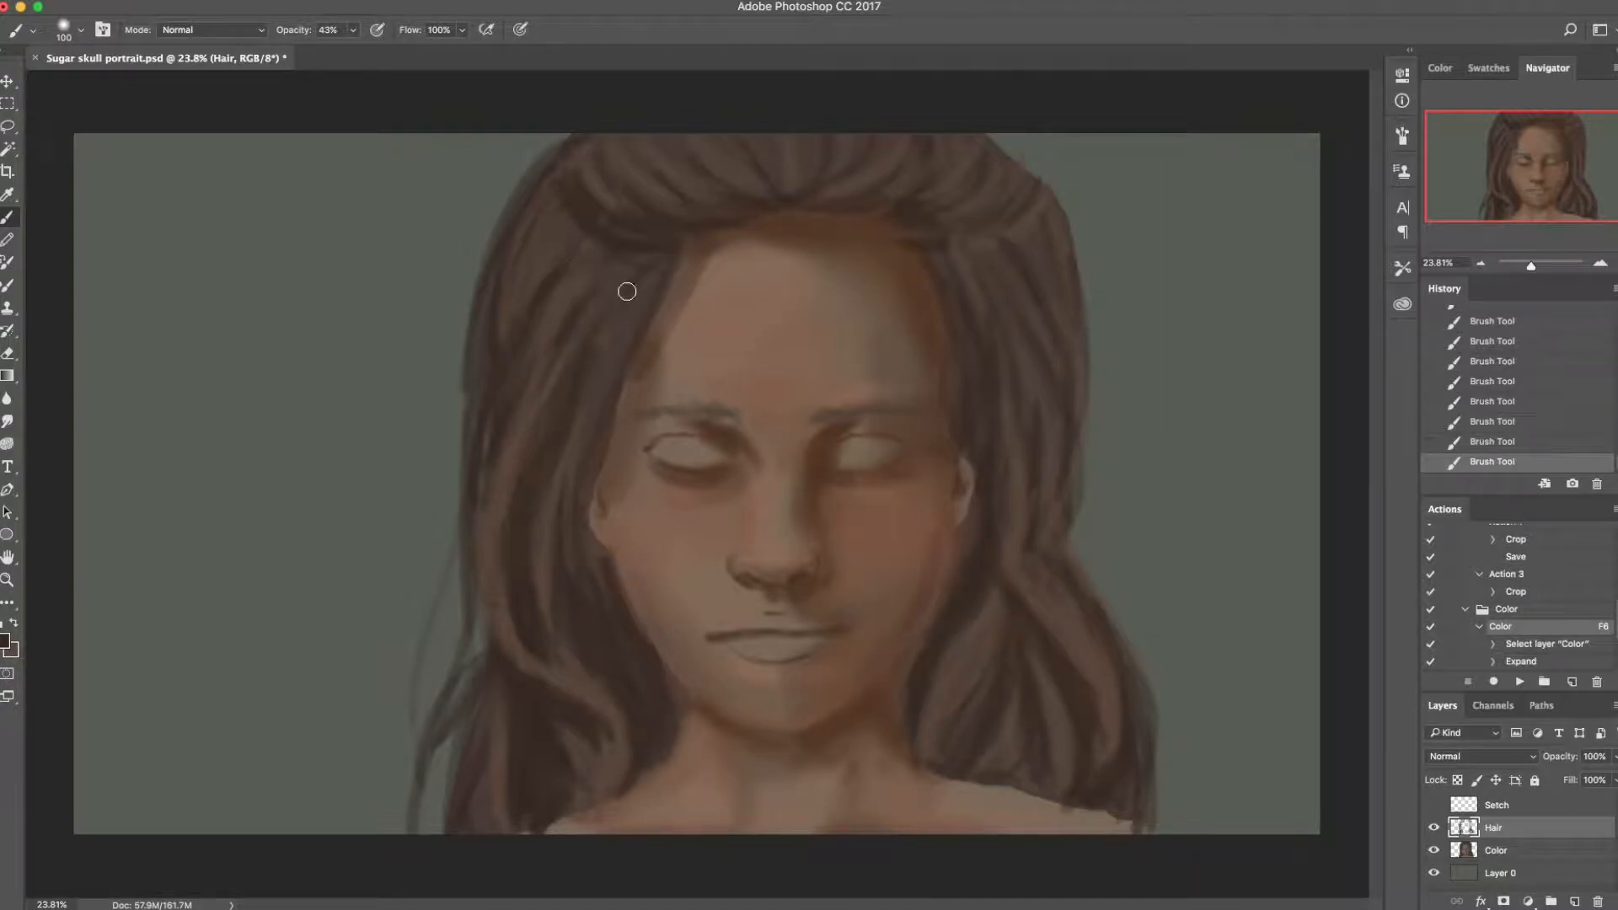
Step: Add volume to the hair's contour at the crown and right side with dark strokes and save the document
left_click_drag(1012, 197, 1016, 142)
left_click_drag(610, 144, 585, 188)
left_click_drag(1092, 278, 1079, 484)
key("super+s")
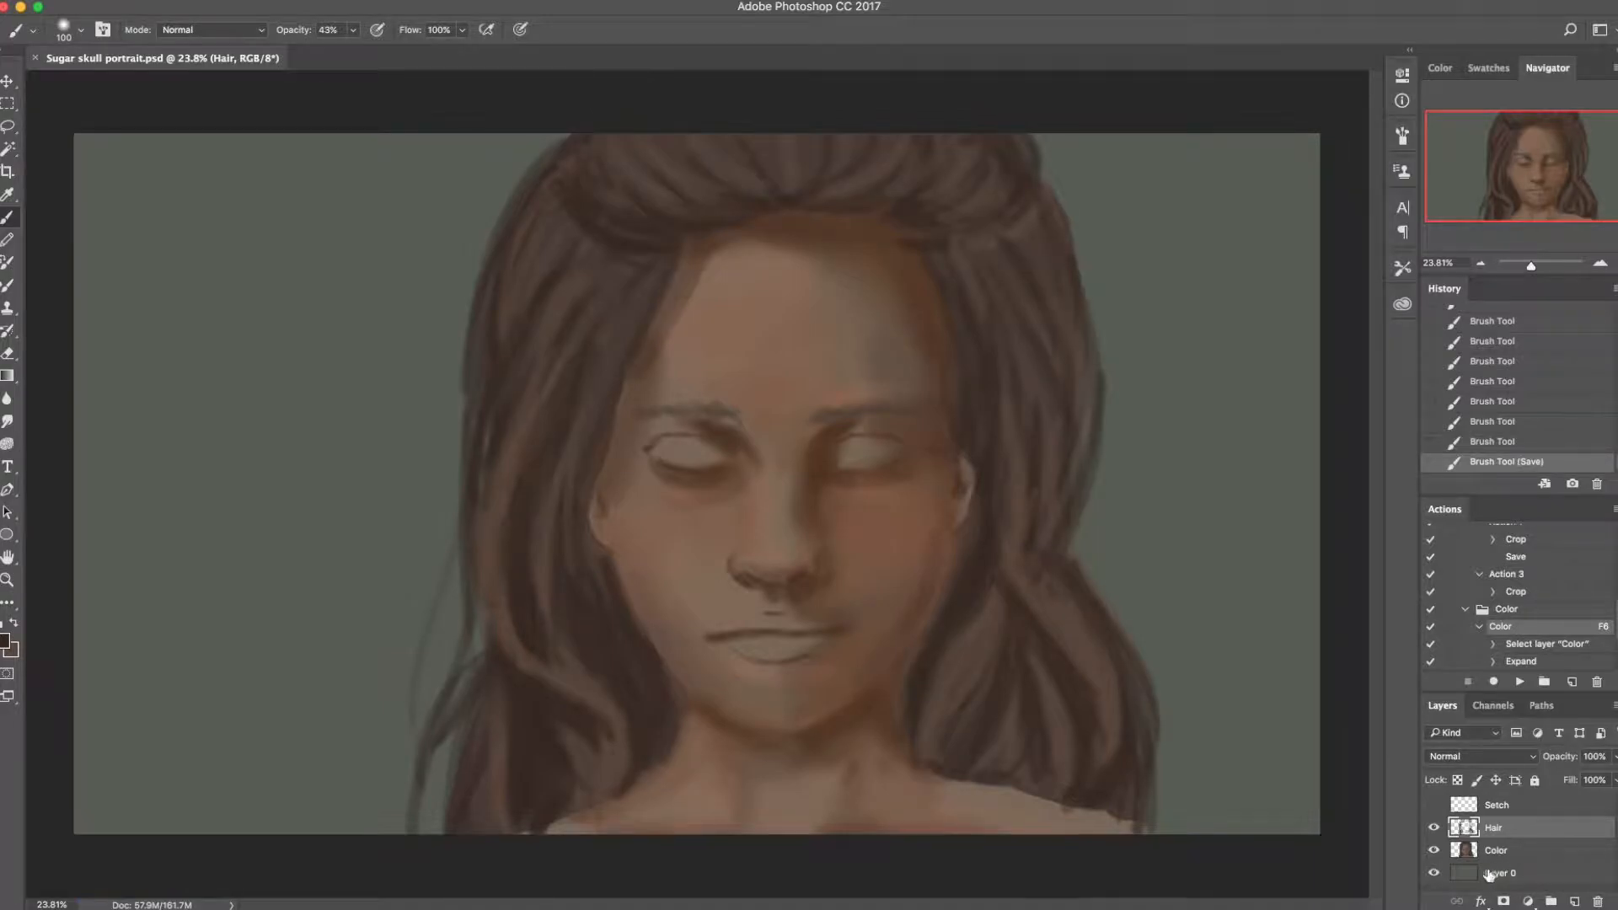
left_click(1504, 851)
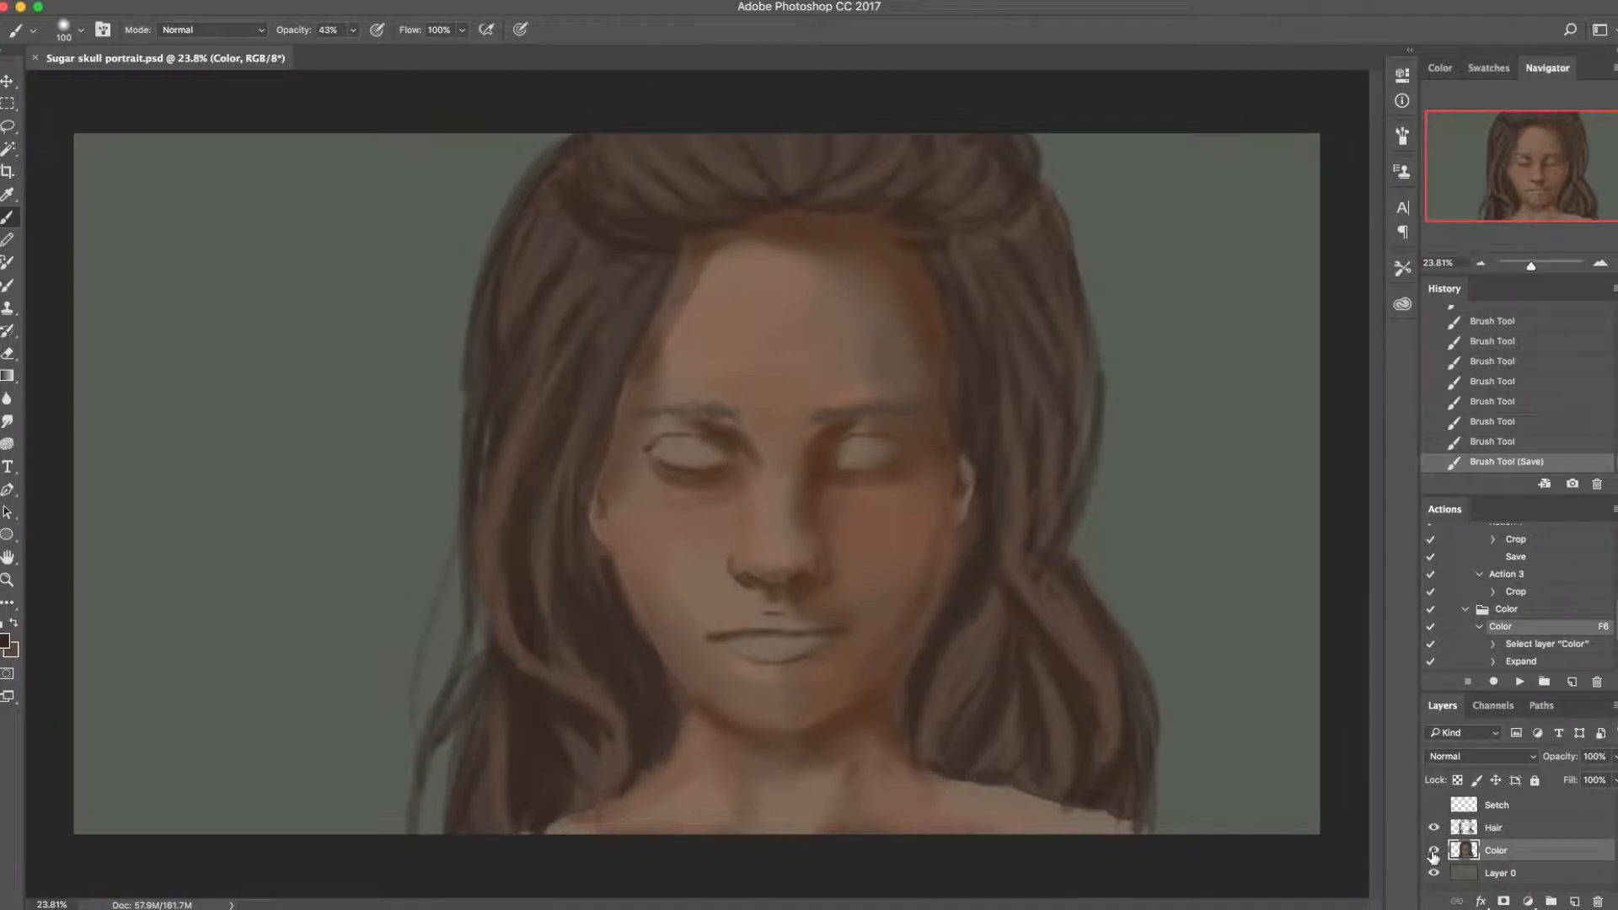
right_click(1499, 854)
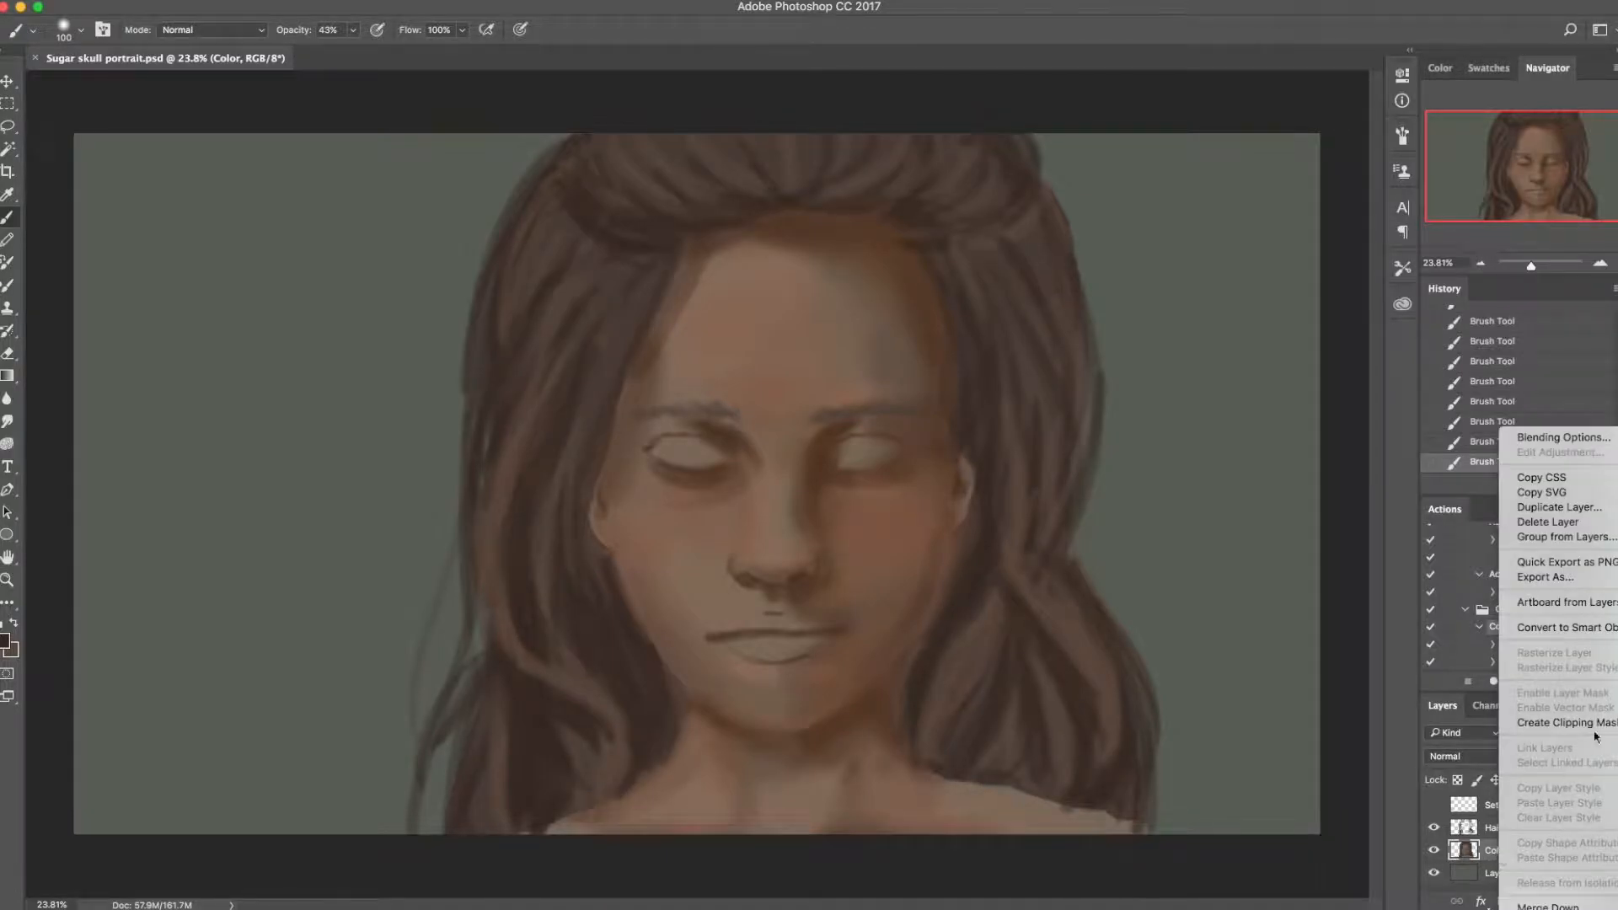
left_click(1553, 522)
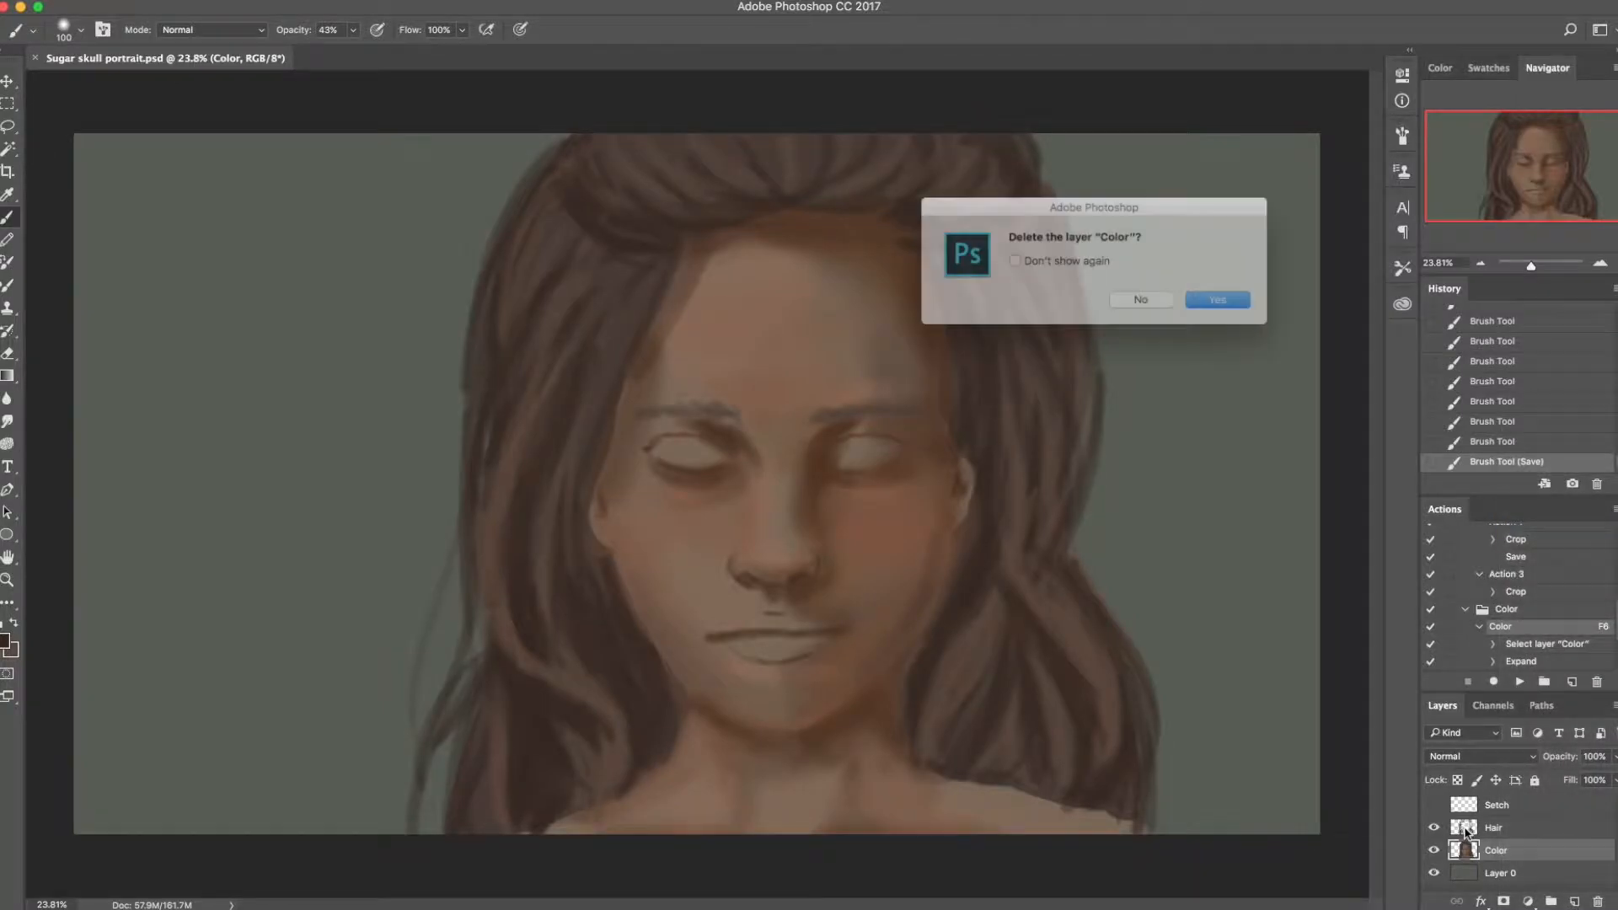
left_click(1144, 302)
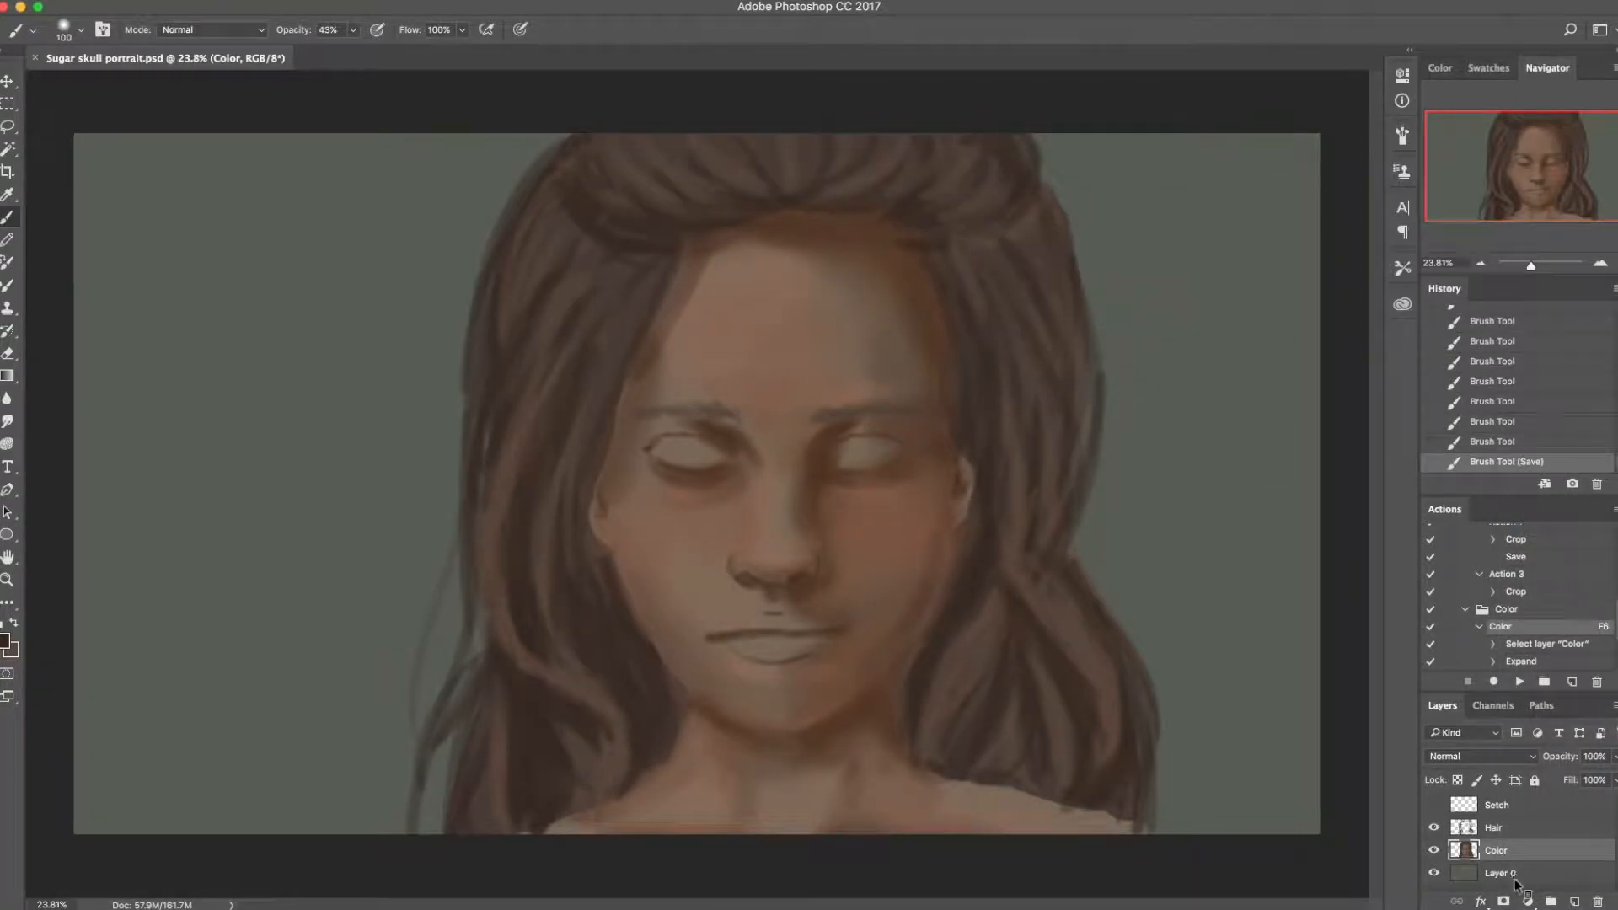
Step: Duplicate the Color layer and clip the copy to the original with a clipping mask
right_click(1499, 850)
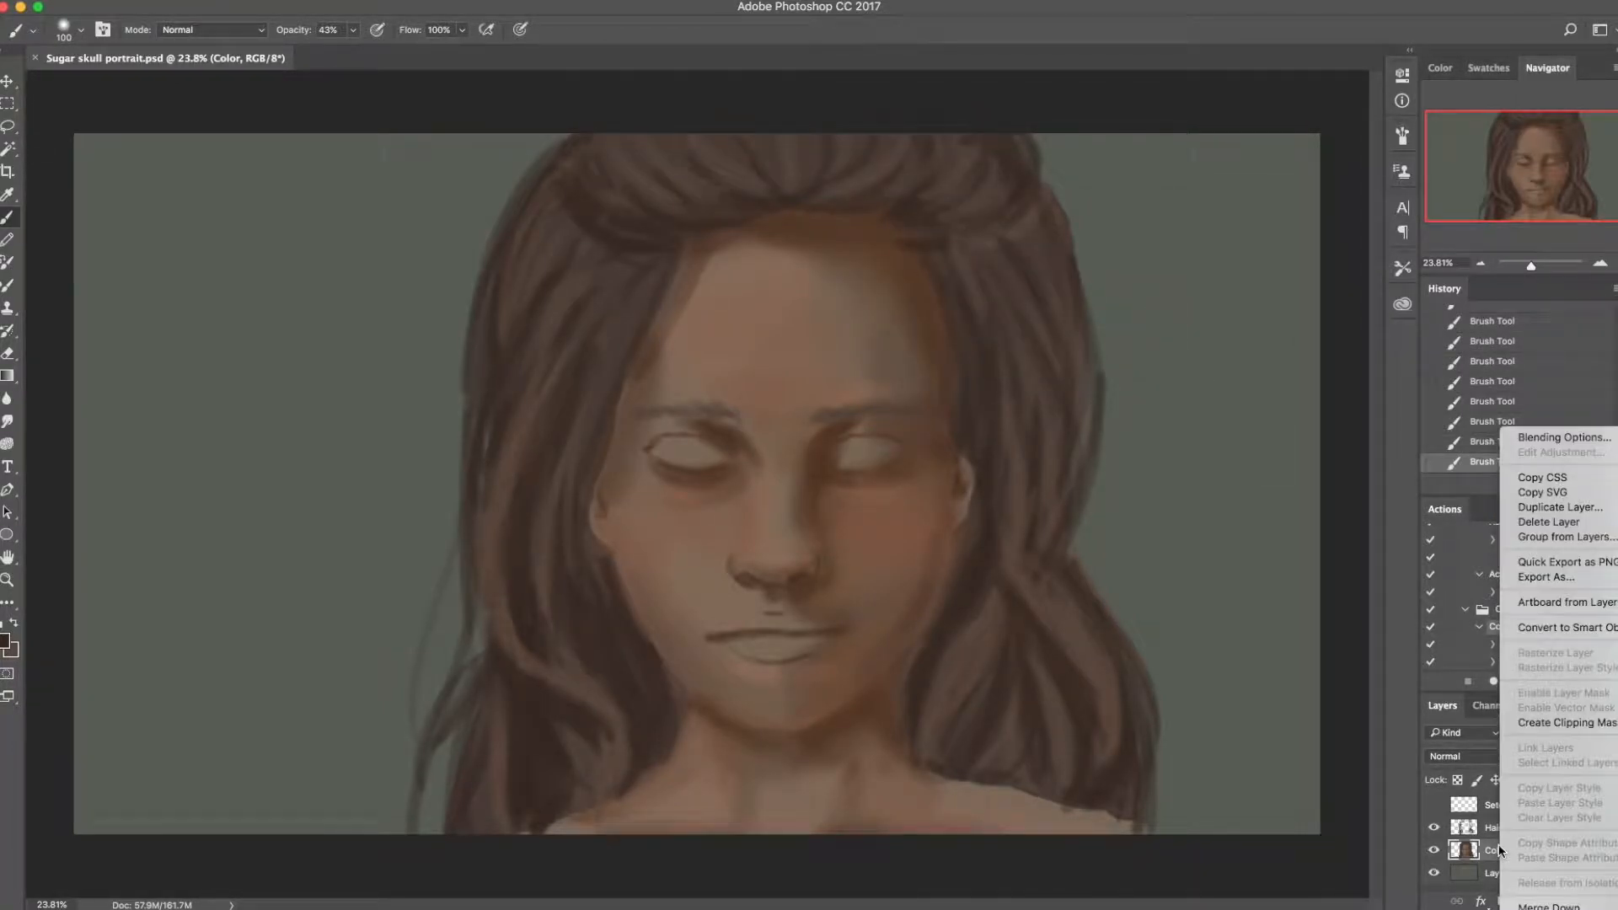
left_click(1560, 507)
left_click(1260, 457)
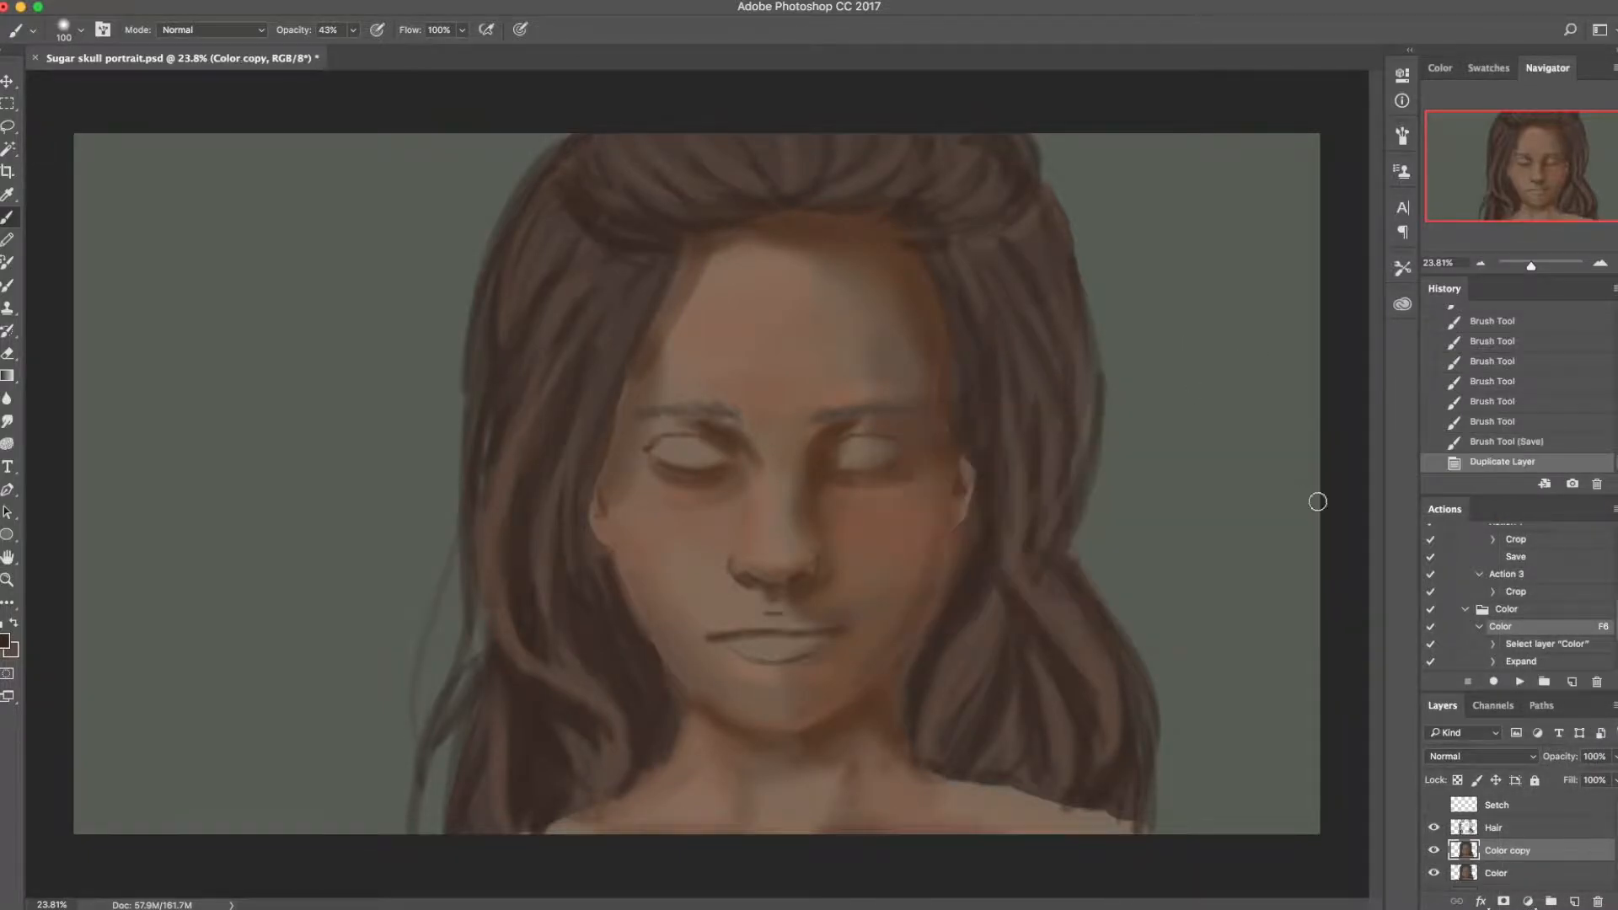
right_click(1539, 852)
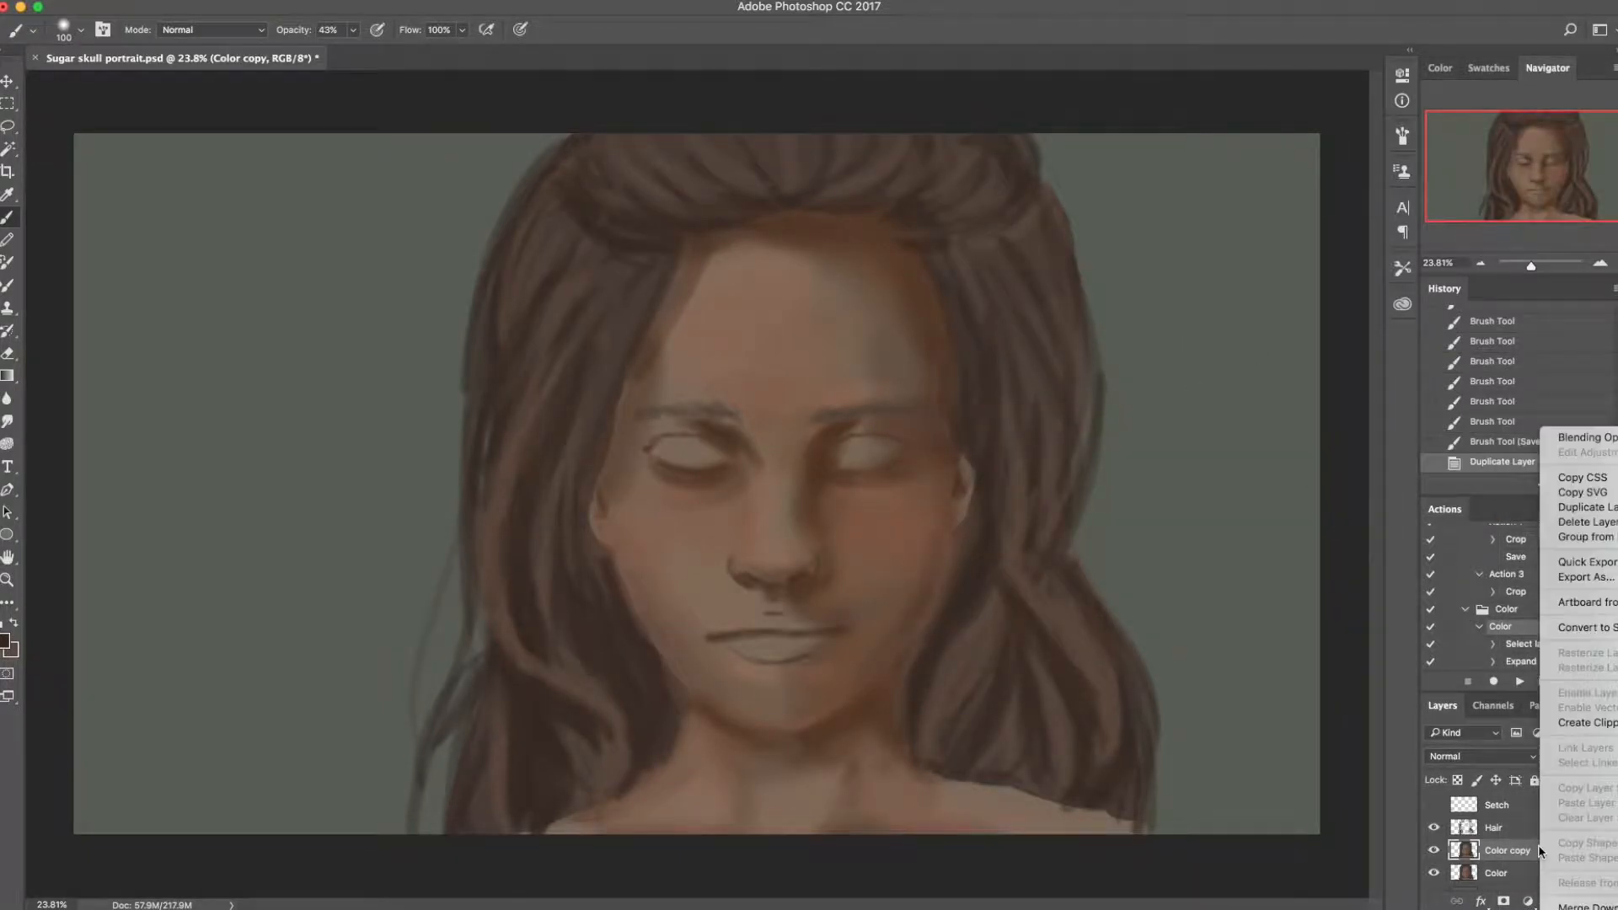
left_click(1586, 722)
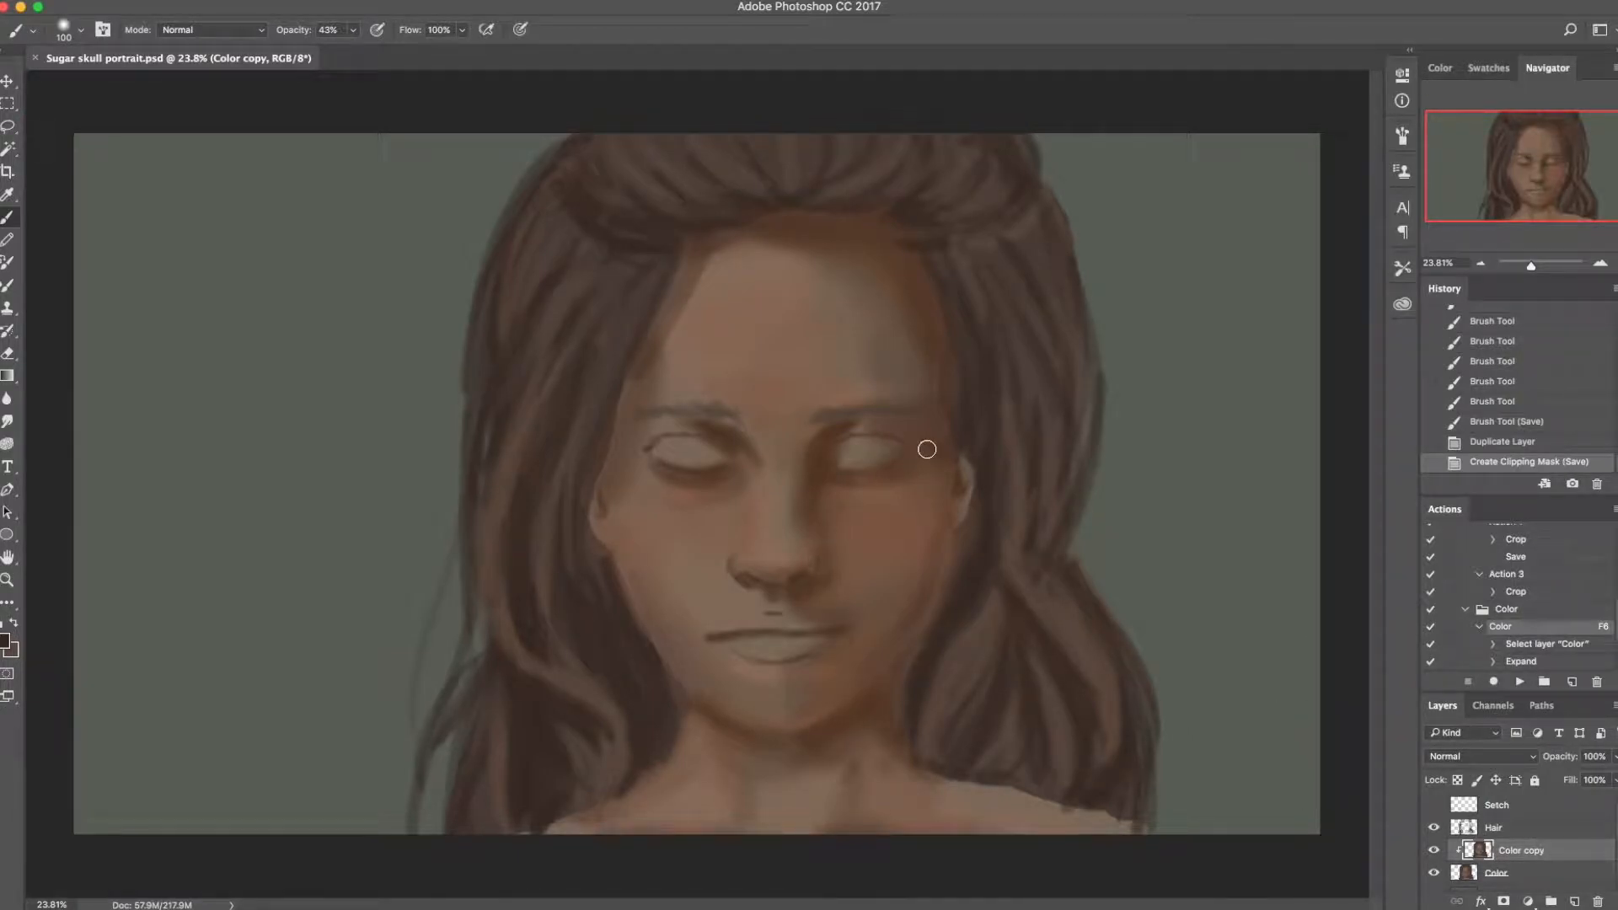
Step: Lasso the nose on the Color copy layer with a 75 px feather and move it slightly upward
key("l")
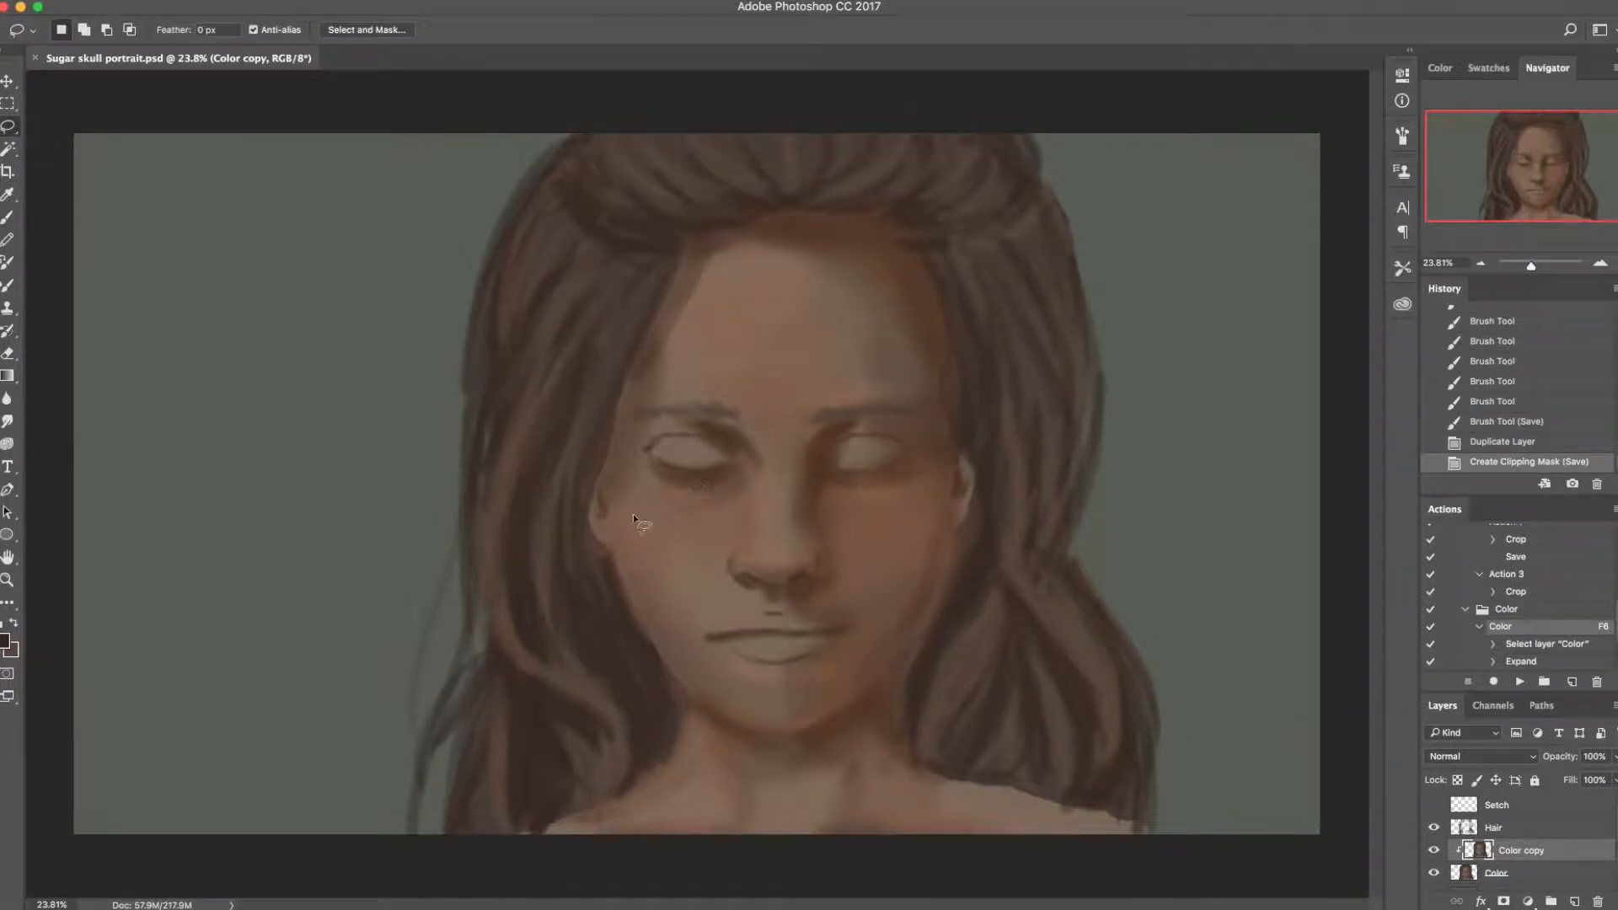
mouse_move(764, 602)
left_mouse_down()
mouse_move(838, 552)
mouse_move(762, 493)
mouse_move(718, 539)
left_mouse_up()
right_click(852, 464)
left_click(881, 501)
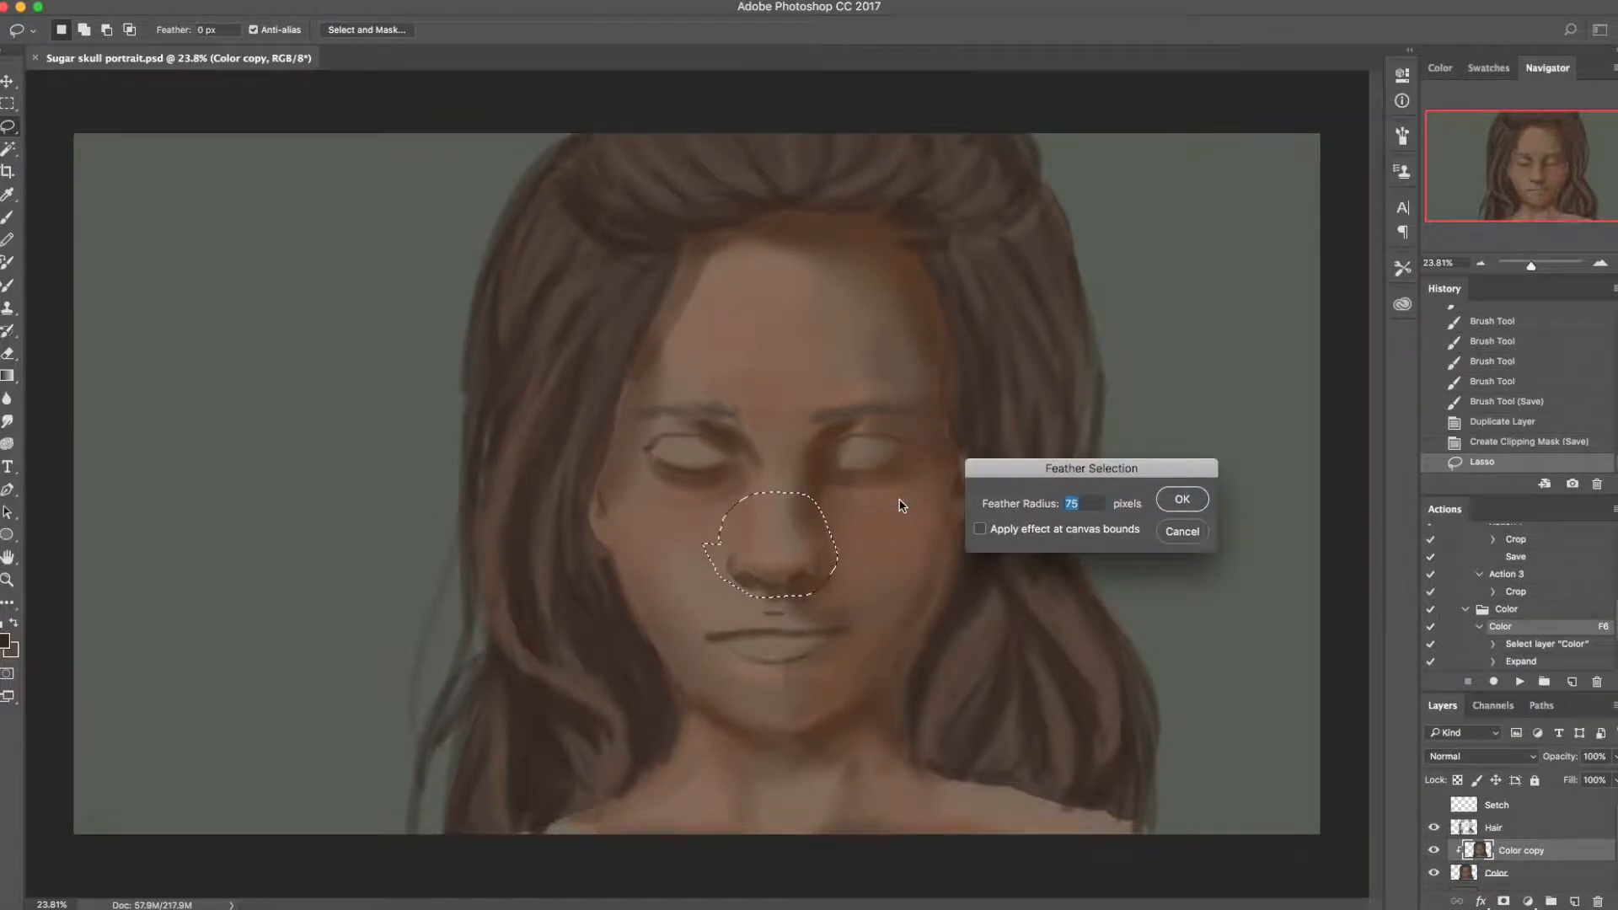
key("Return")
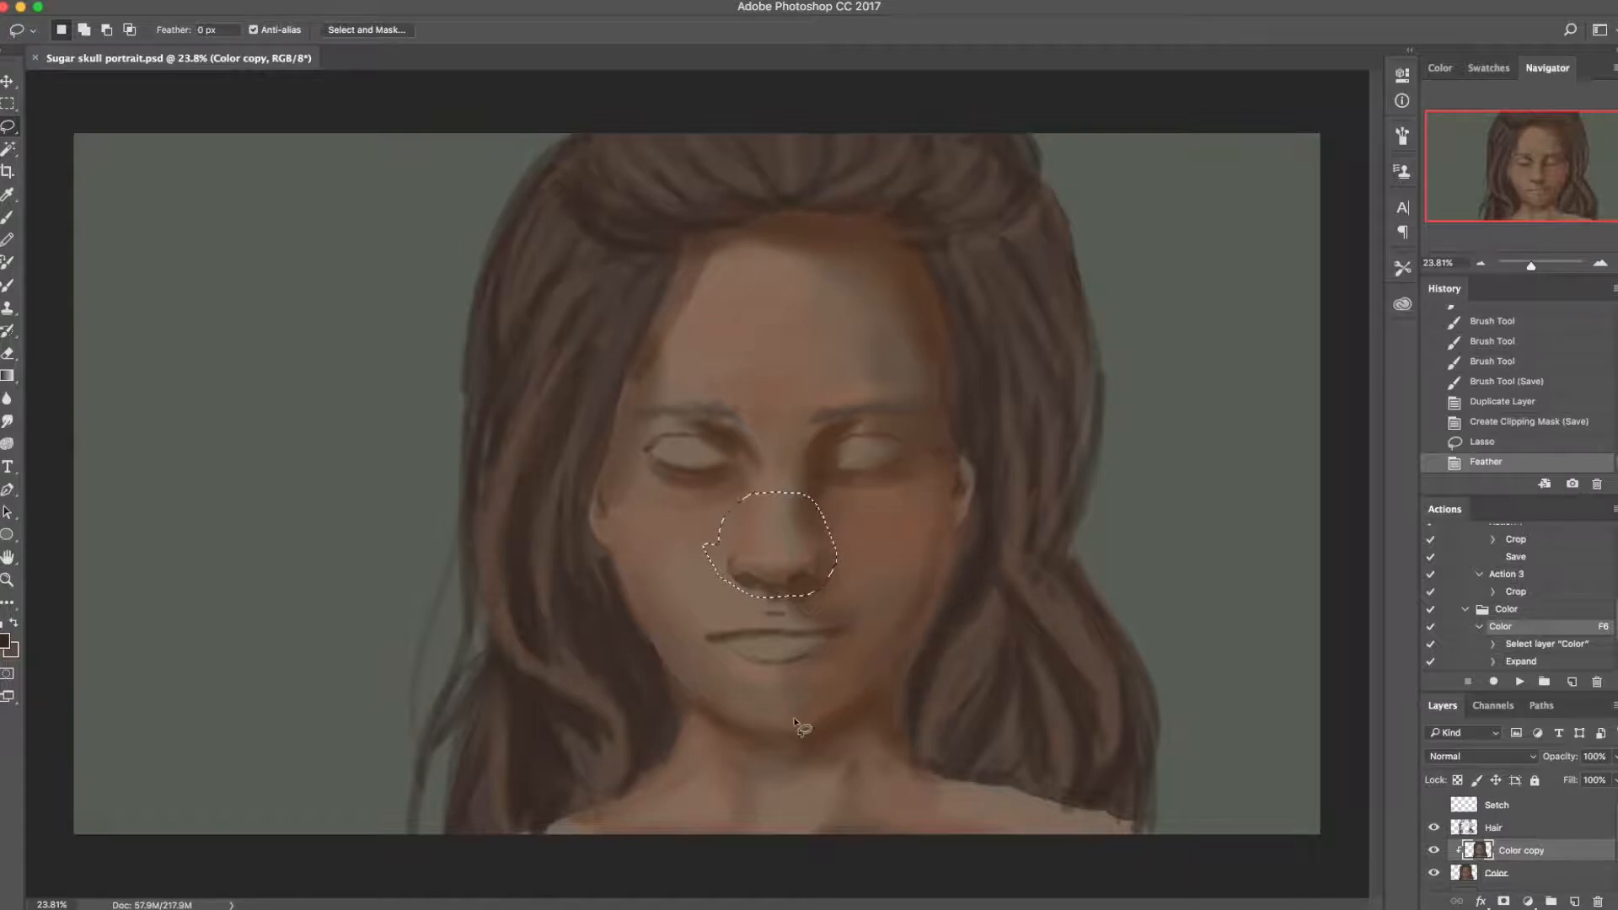
key("v")
mouse_move(797, 569)
left_mouse_down()
mouse_move(782, 568)
mouse_move(779, 603)
mouse_move(786, 563)
left_mouse_up()
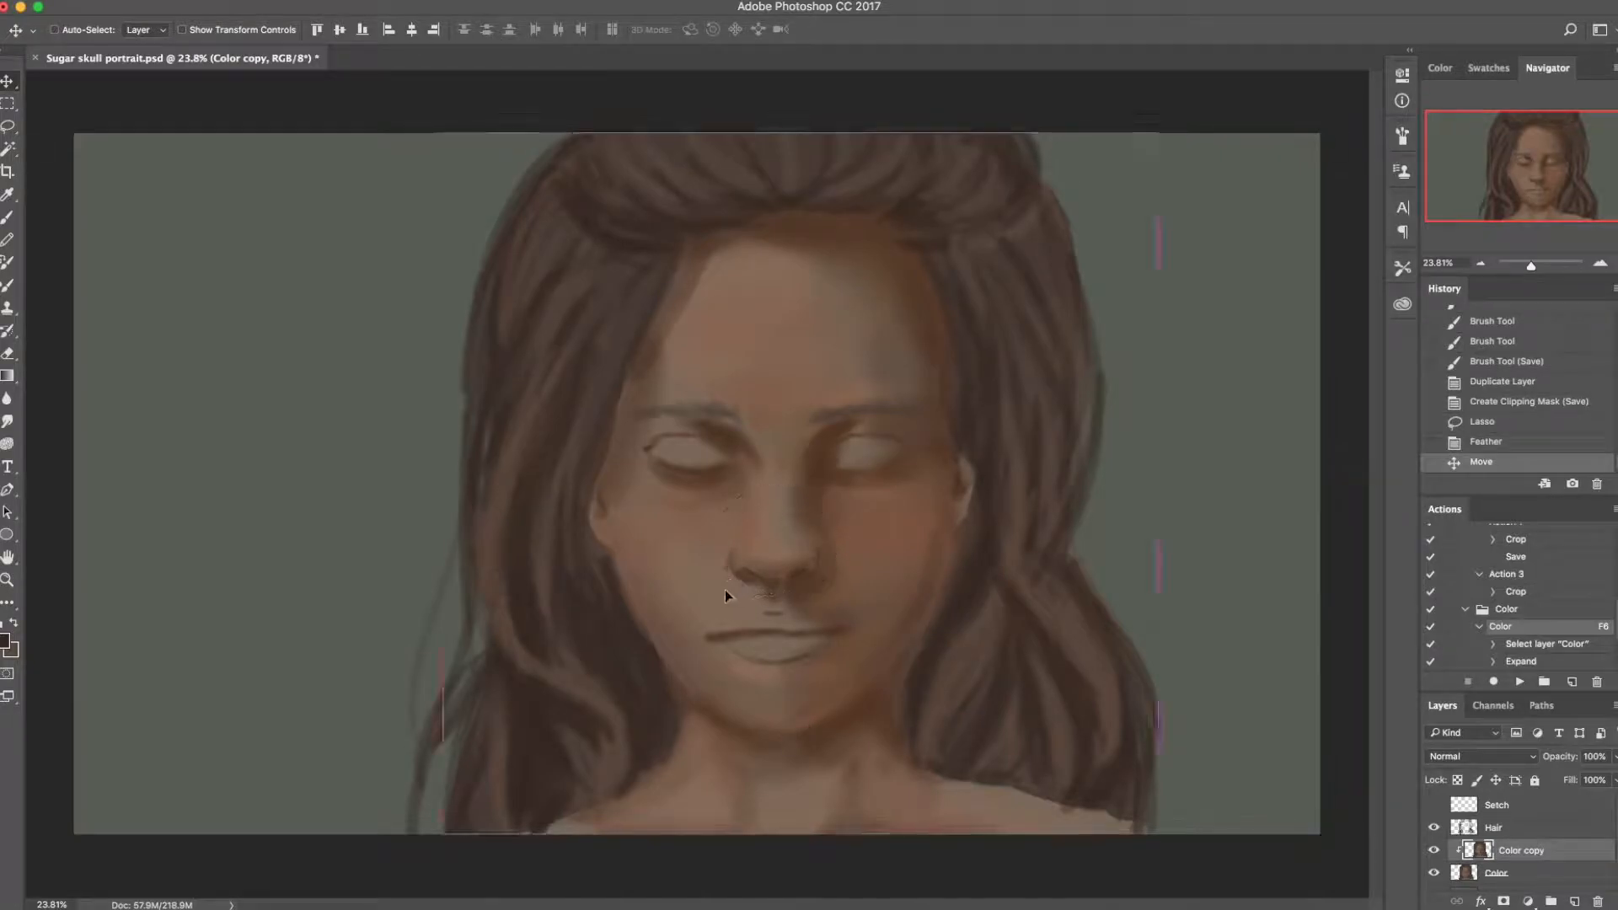
Step: Try reshaping the selected nose with Free Transform and deselecting it, and return the history to the Move state
key("ctrl+t")
left_click_drag(781, 557, 780, 573)
key("Return")
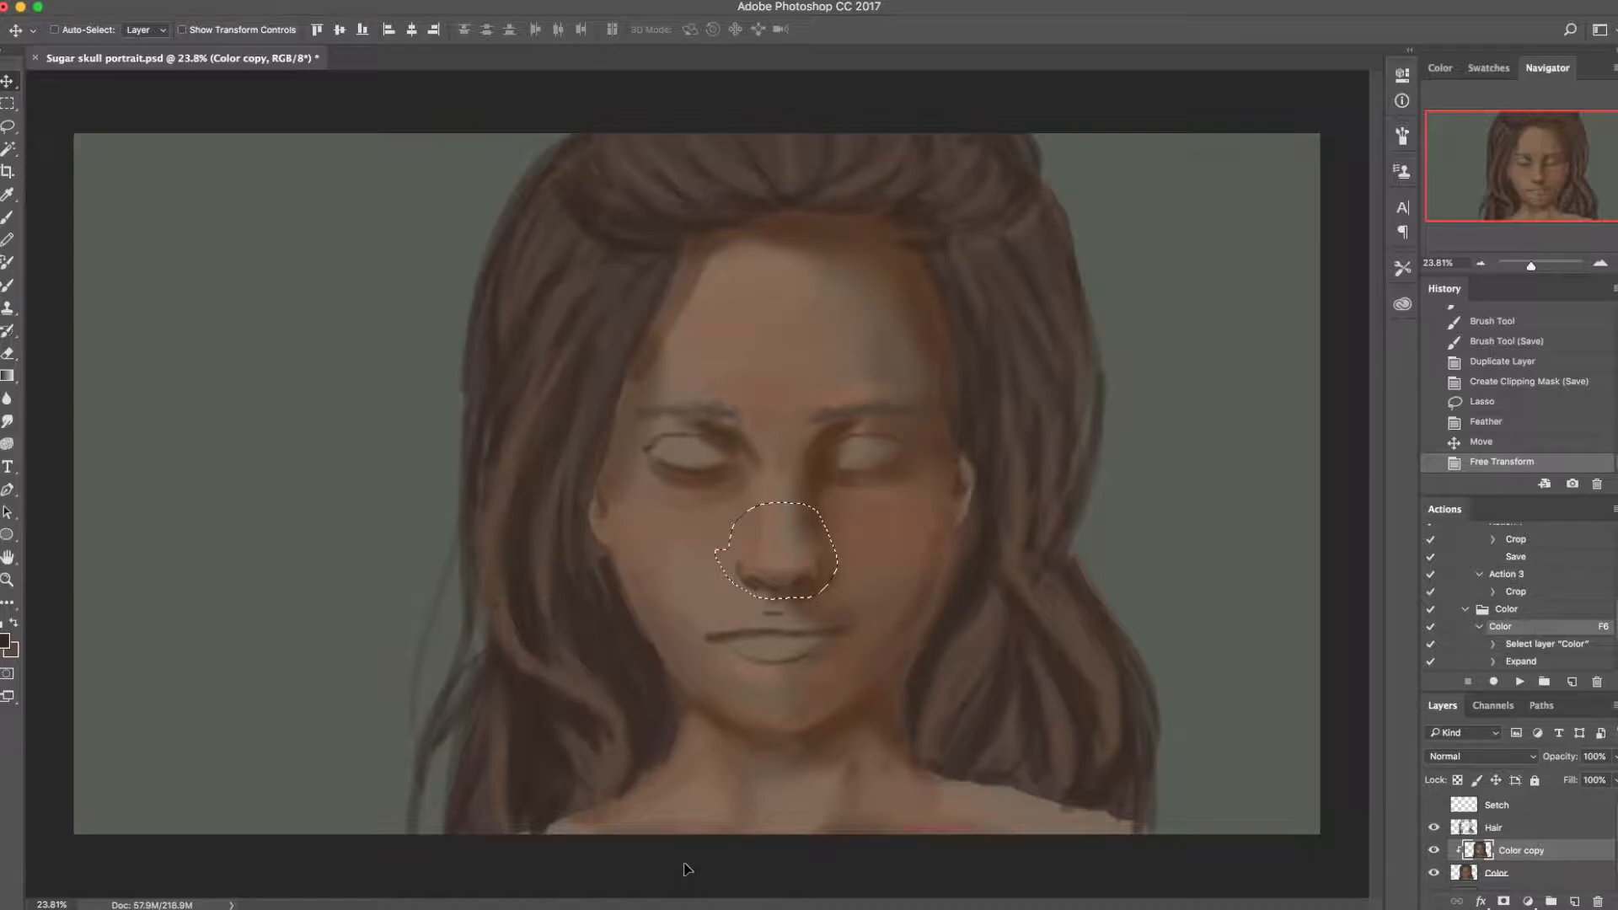
key("ctrl+d")
left_click(1509, 427)
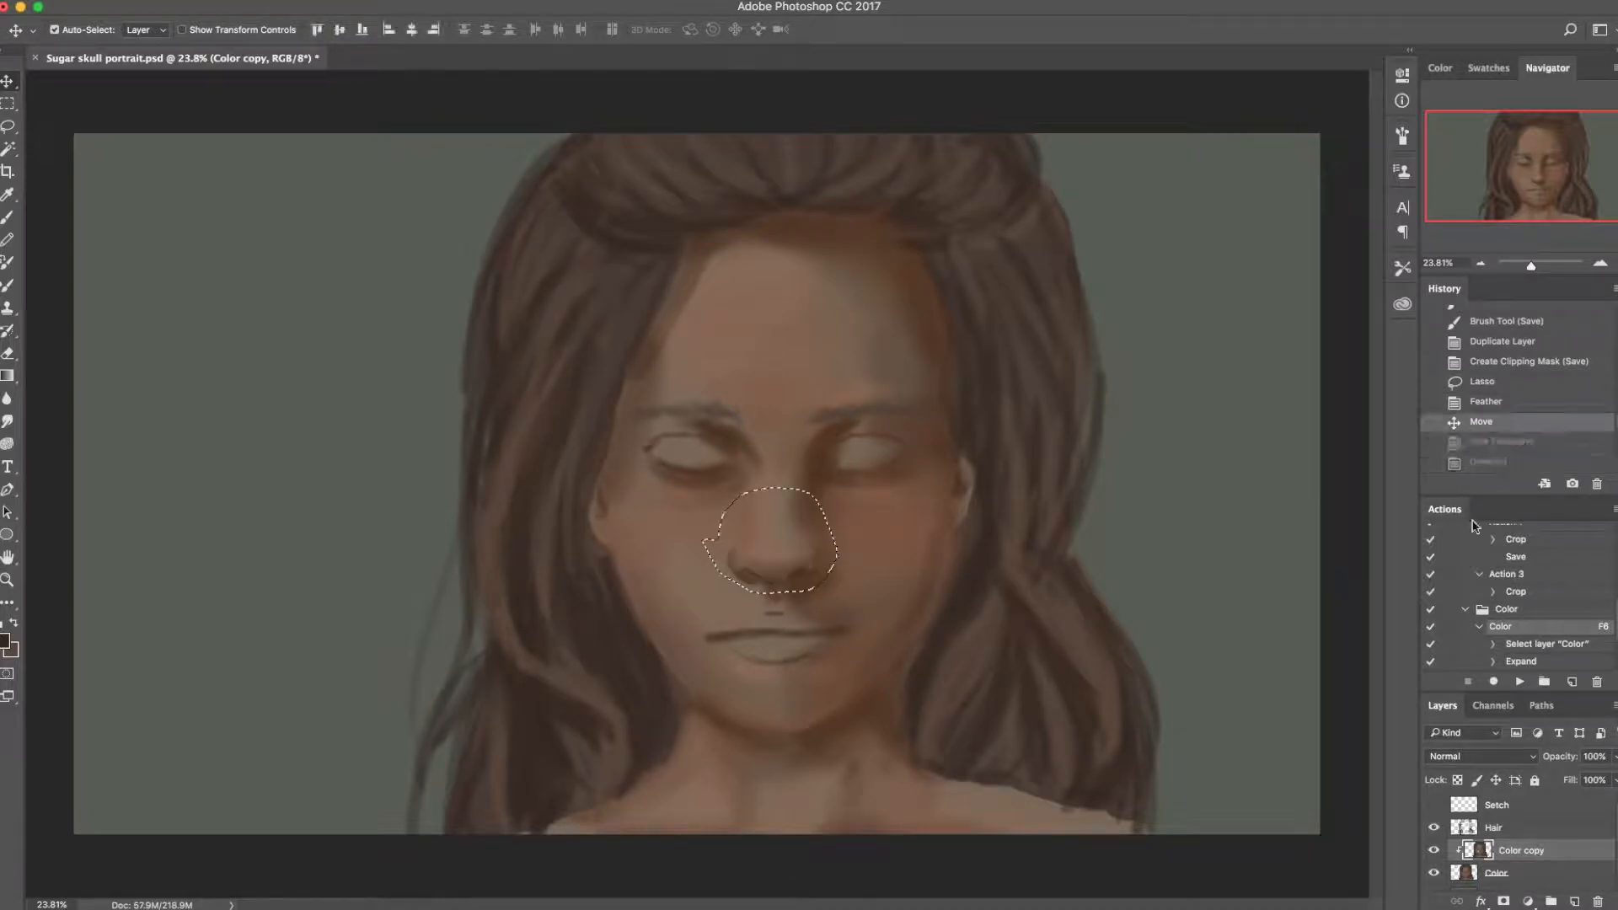
Step: Deselect the nose and delete the Color copy layer
key("ctrl+d")
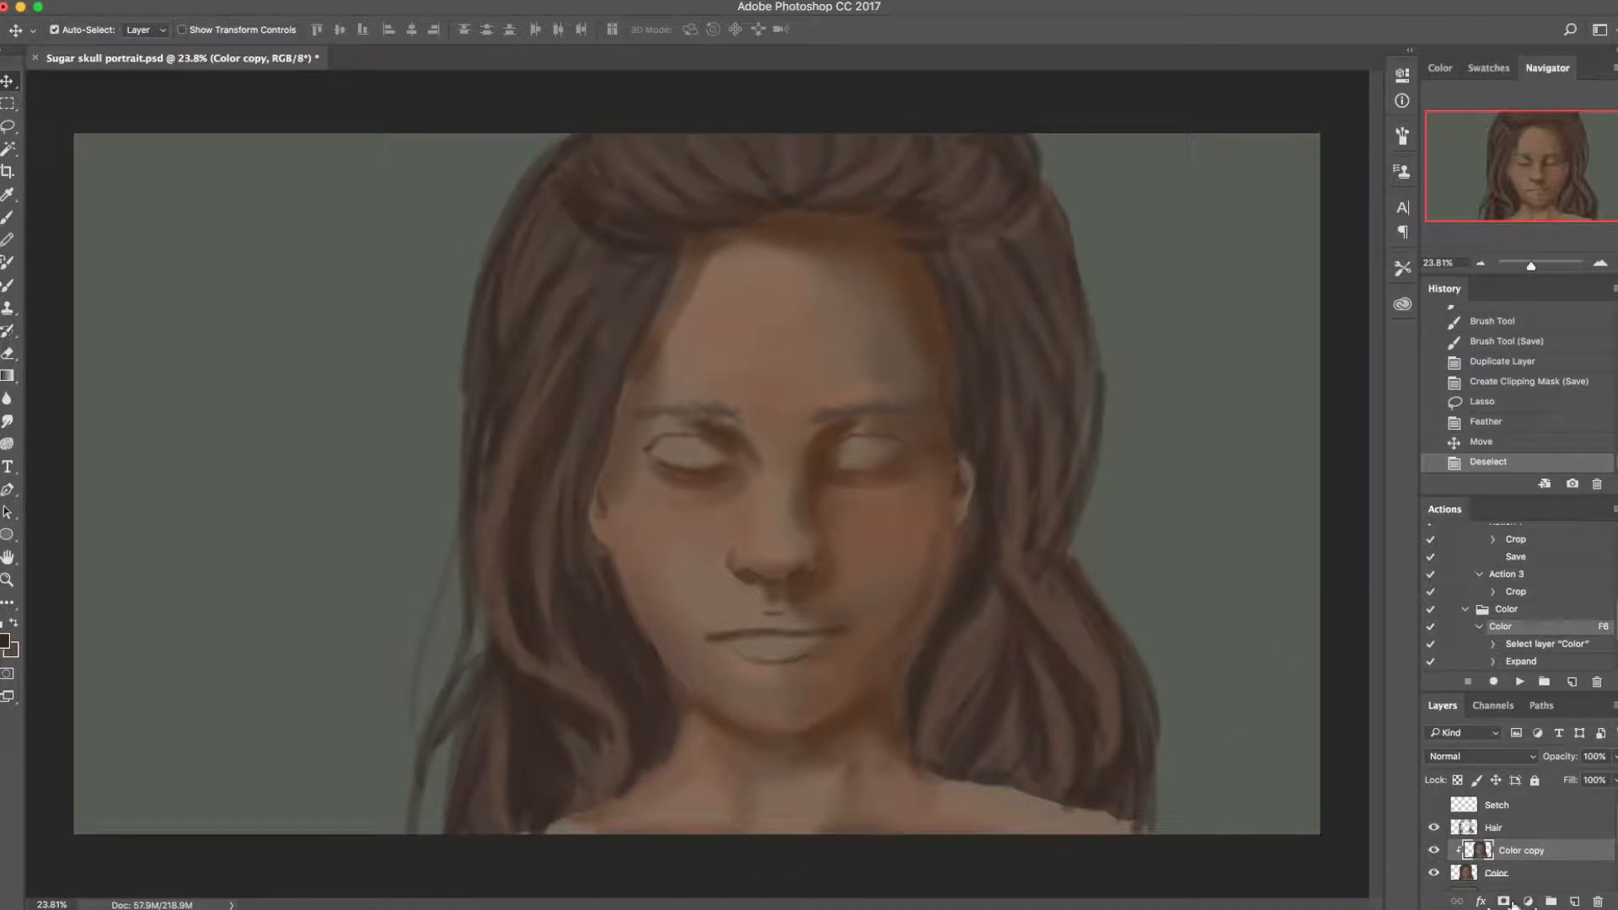
key("Delete")
Step: Try moving the nose slightly on the Color layer using a feathered lasso selection, undo the move and deselect
key("l")
mouse_move(714, 532)
left_mouse_down()
mouse_move(729, 589)
mouse_move(781, 595)
mouse_move(833, 540)
mouse_move(716, 533)
left_mouse_up()
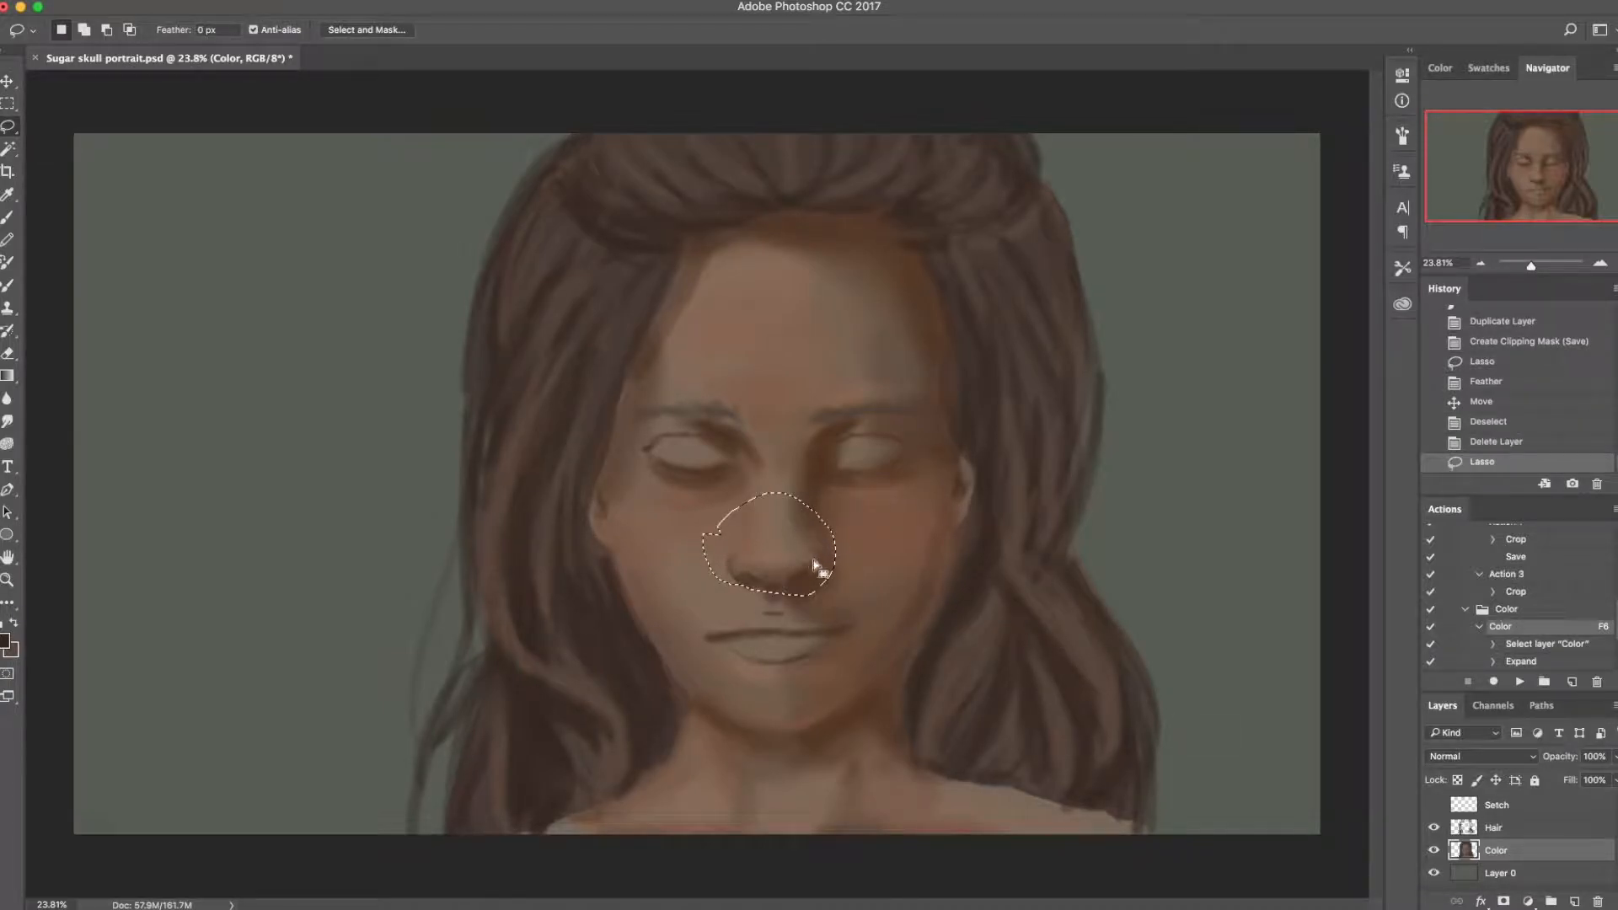
right_click(796, 532)
left_click(842, 571)
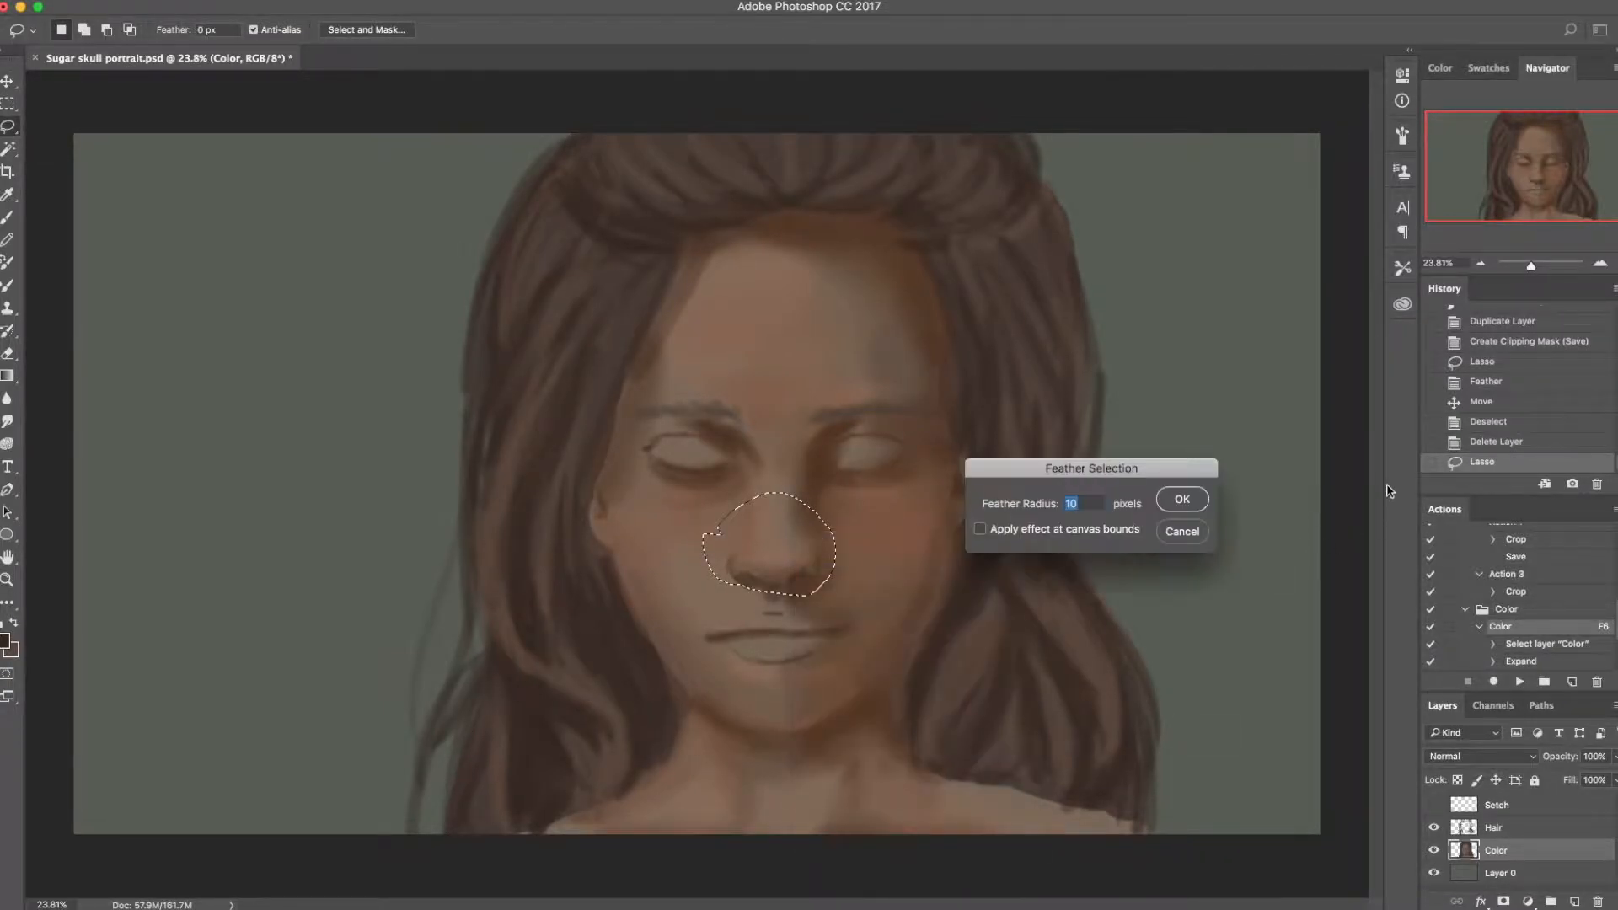
left_click(1181, 497)
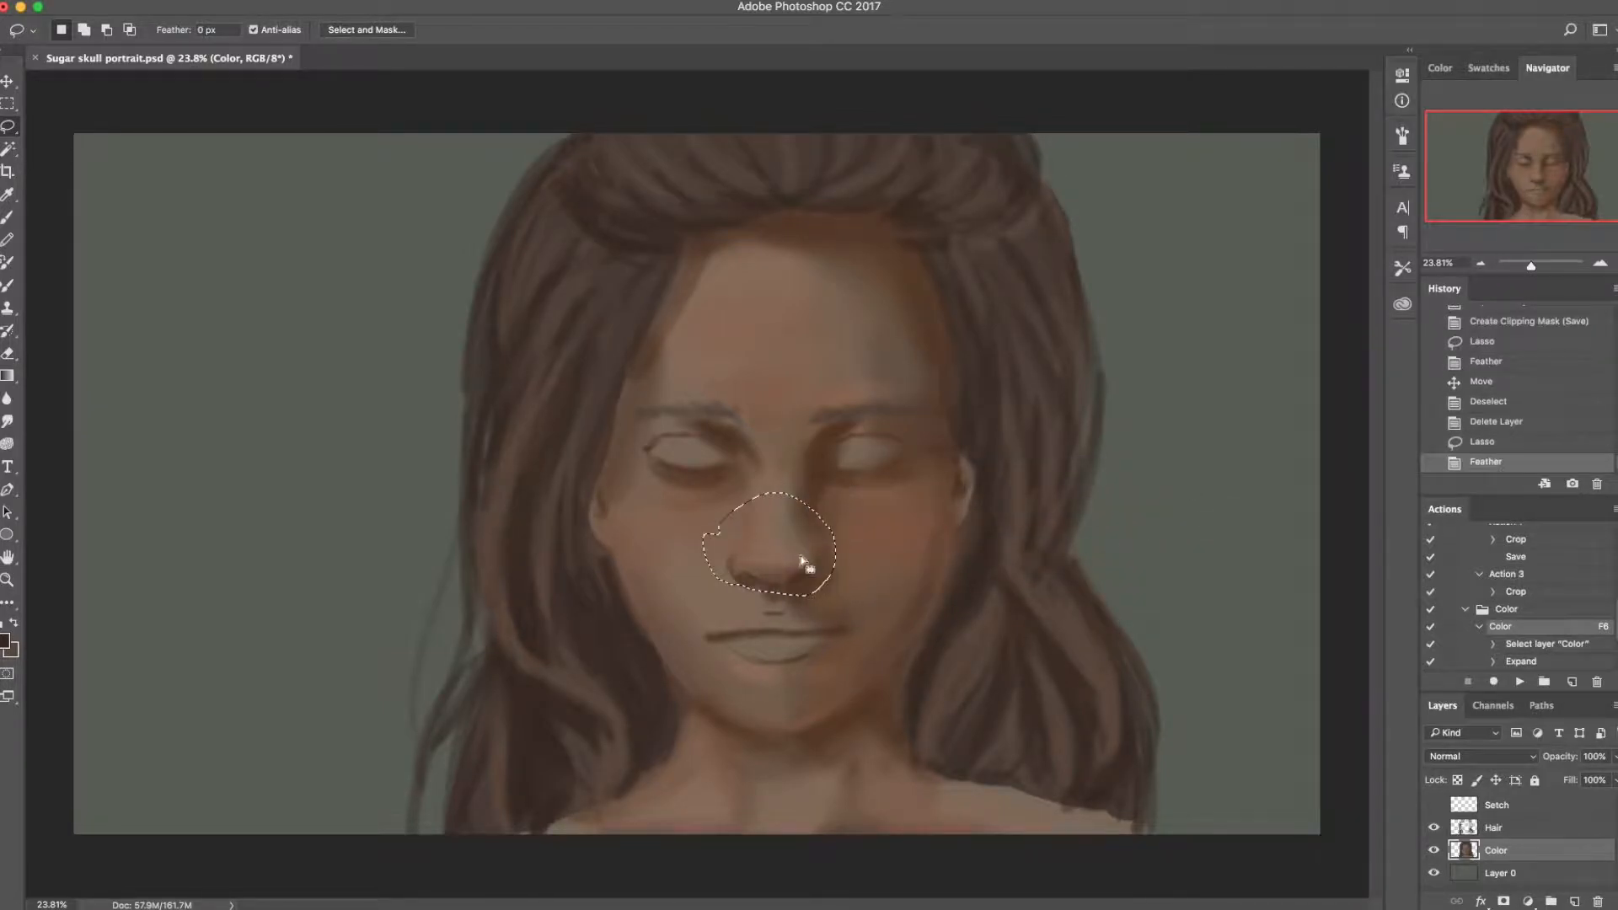
key("v")
mouse_move(787, 559)
left_mouse_down()
mouse_move(796, 527)
mouse_move(817, 563)
left_mouse_up()
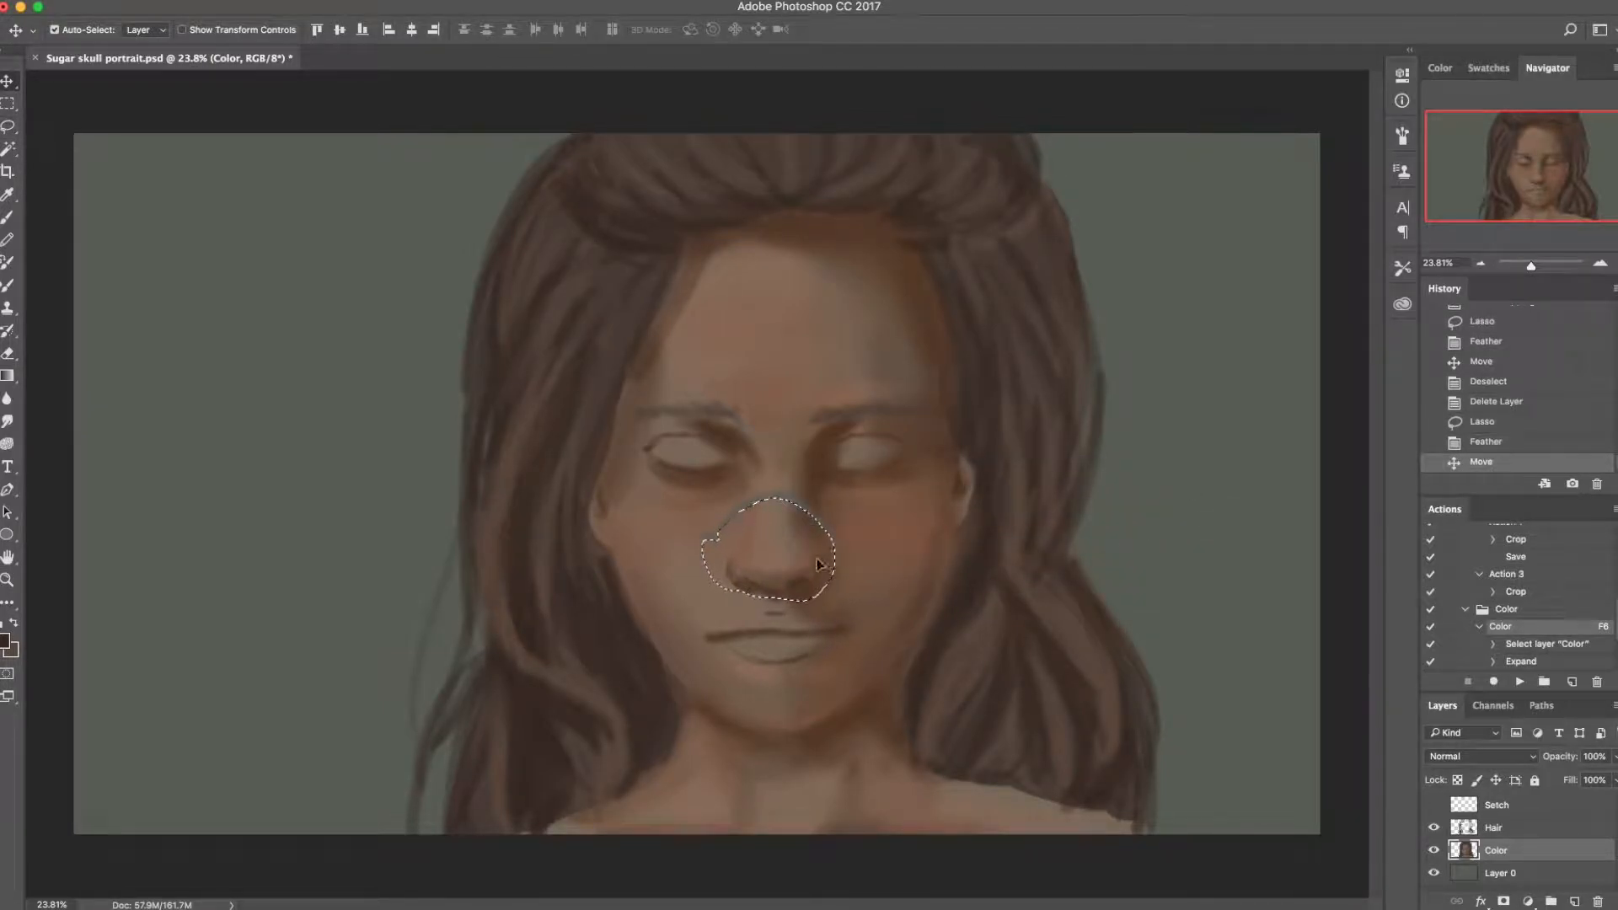
key("super+d")
key("super+z")
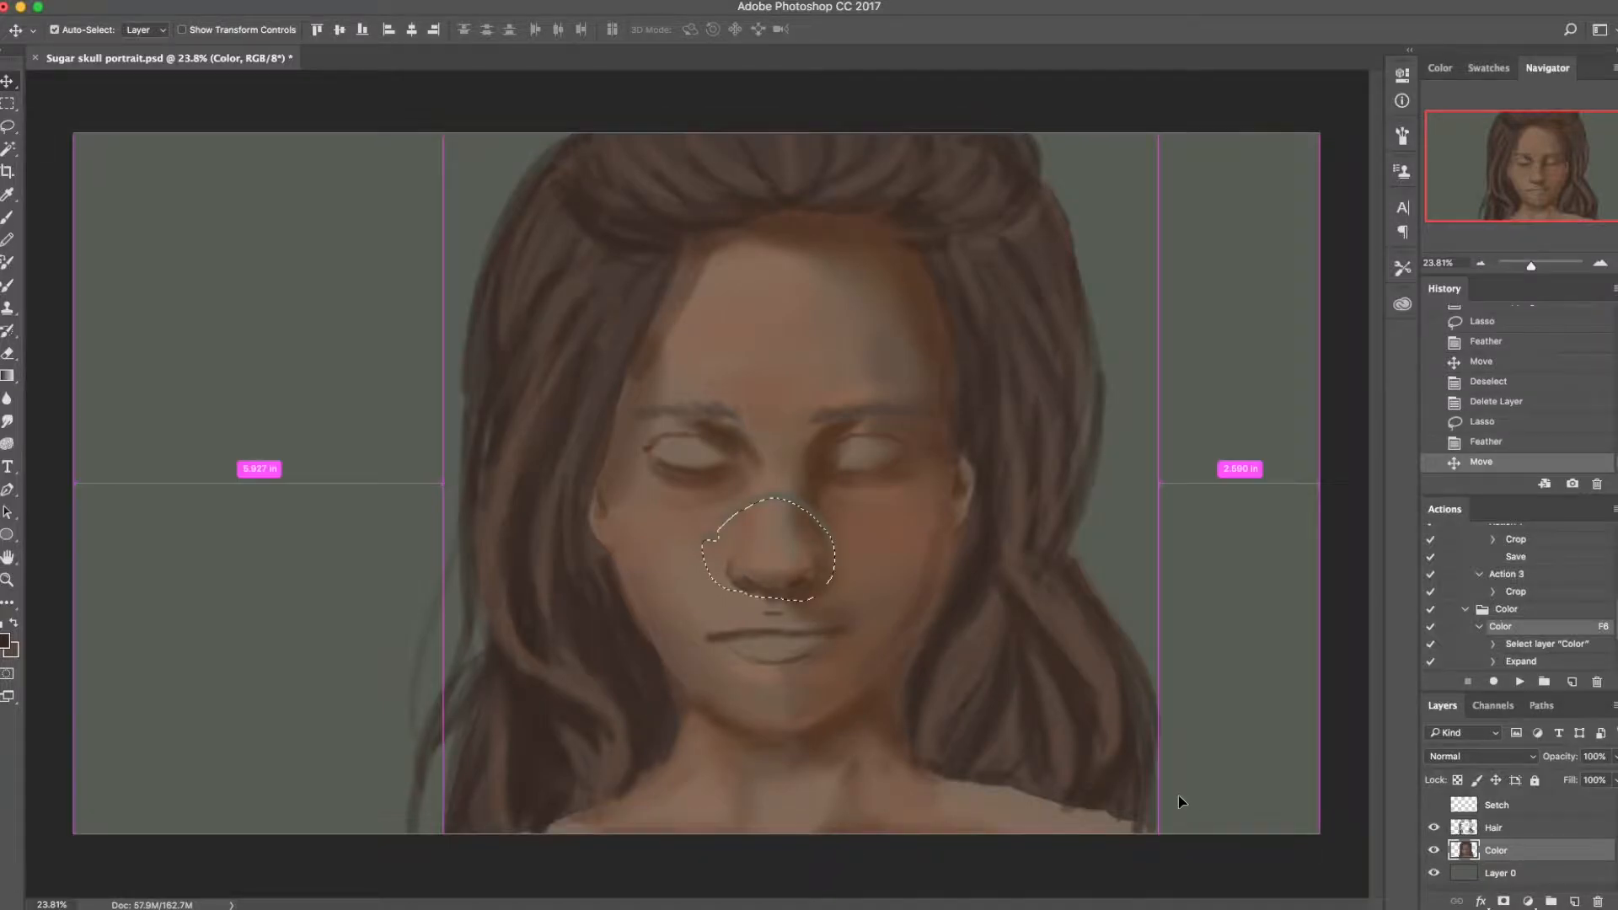
key("super+d")
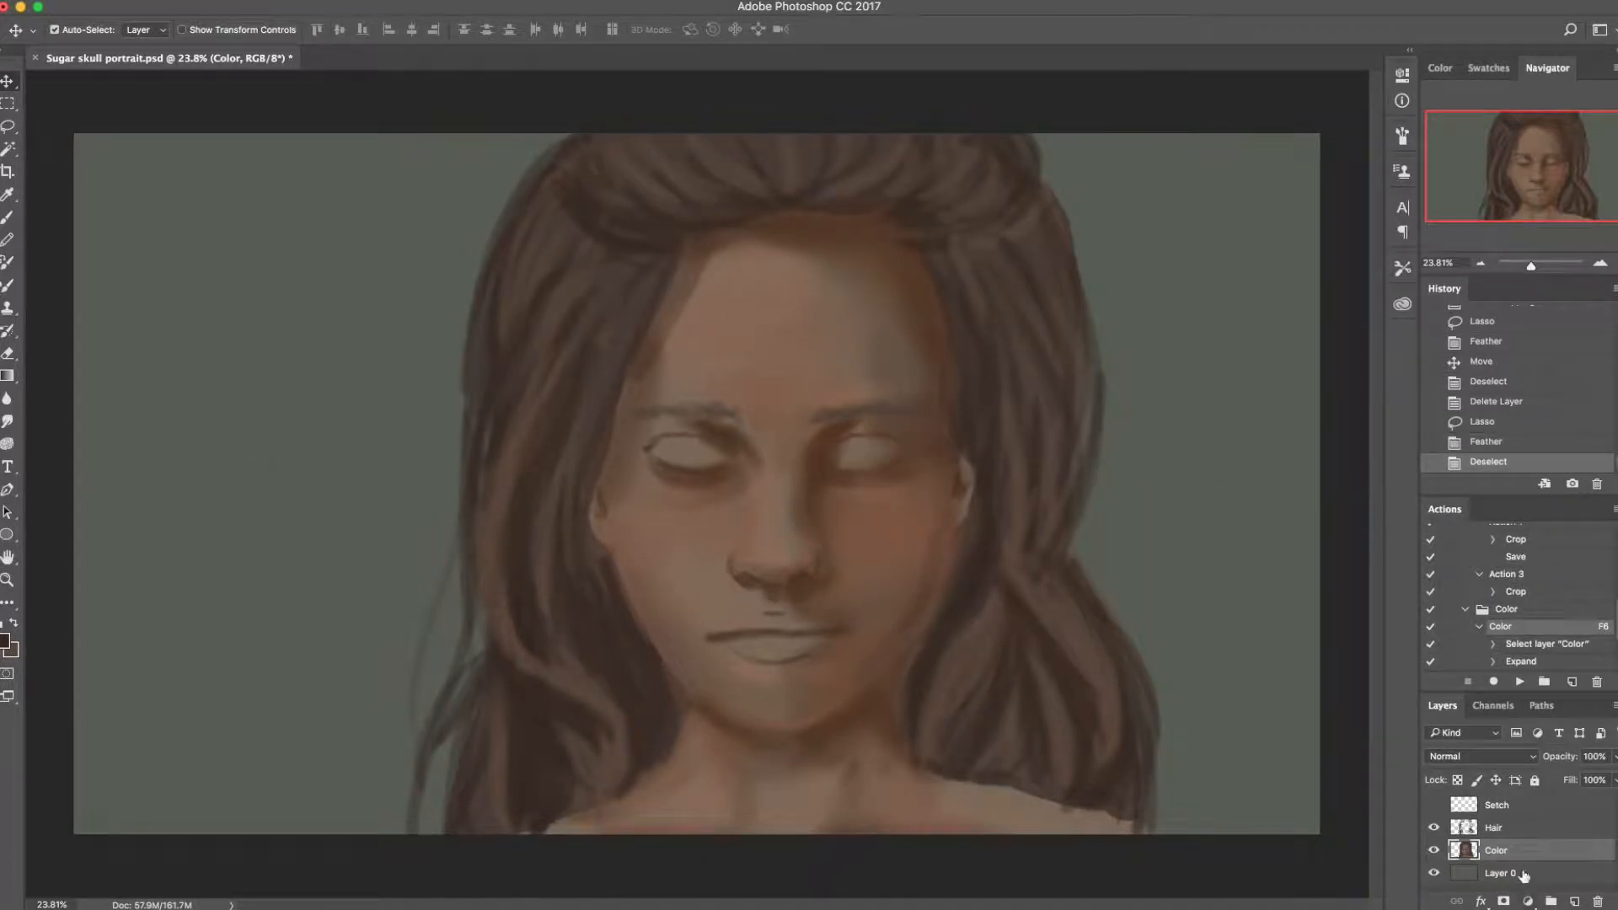
Step: Duplicate the Color layer, clip the copy to the original with a clipping mask, and save the document
right_click(1512, 853)
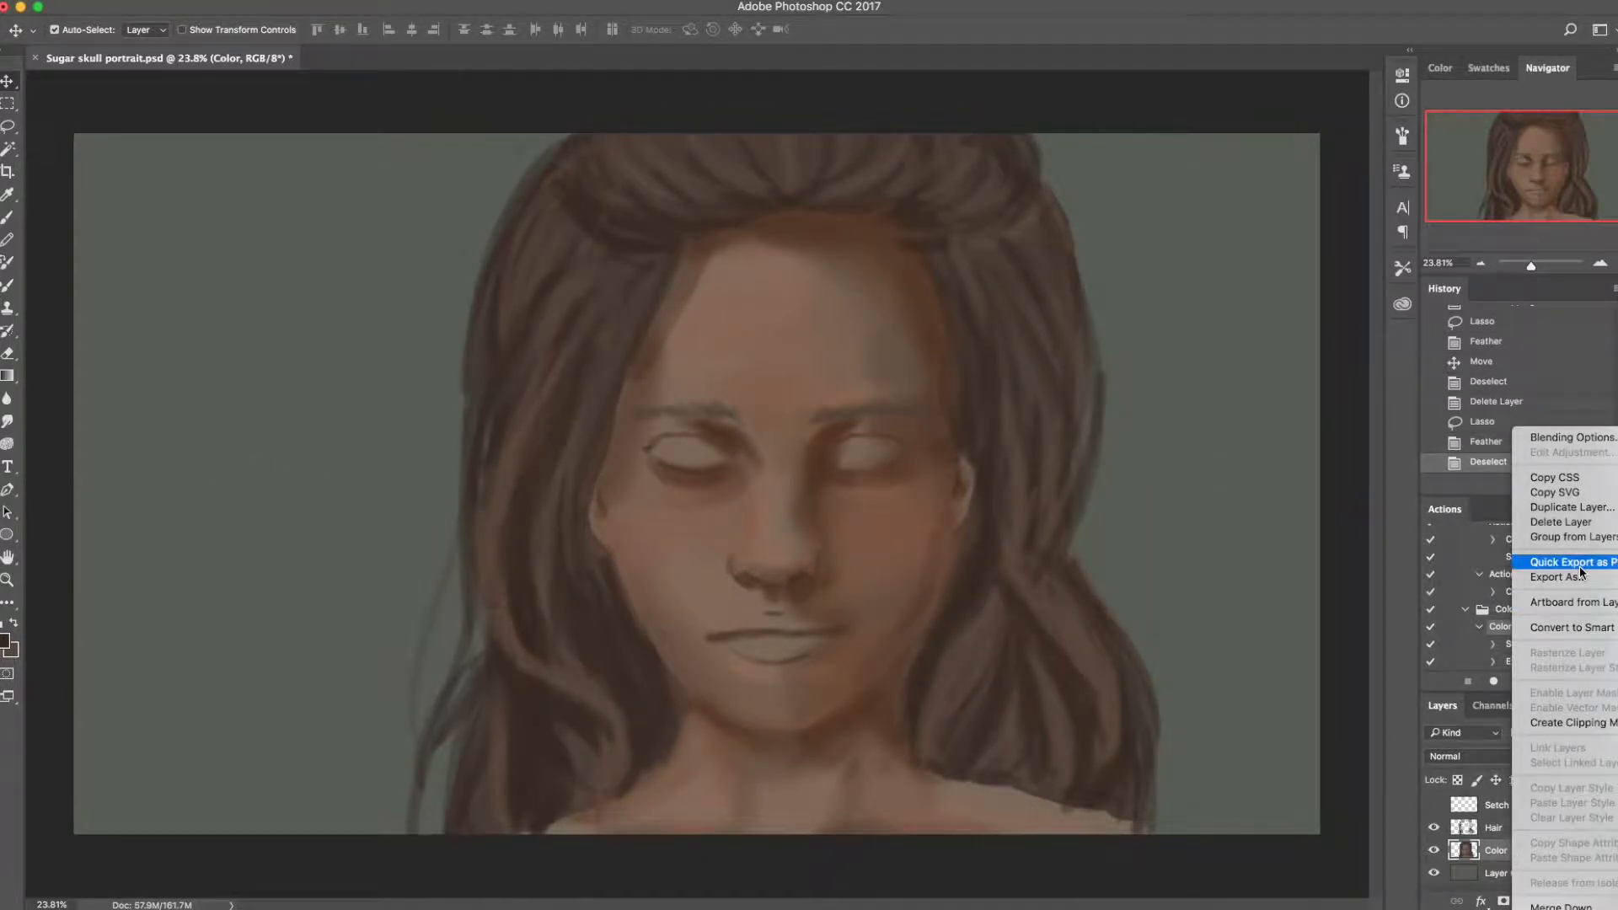
left_click(1571, 507)
left_click(1266, 456)
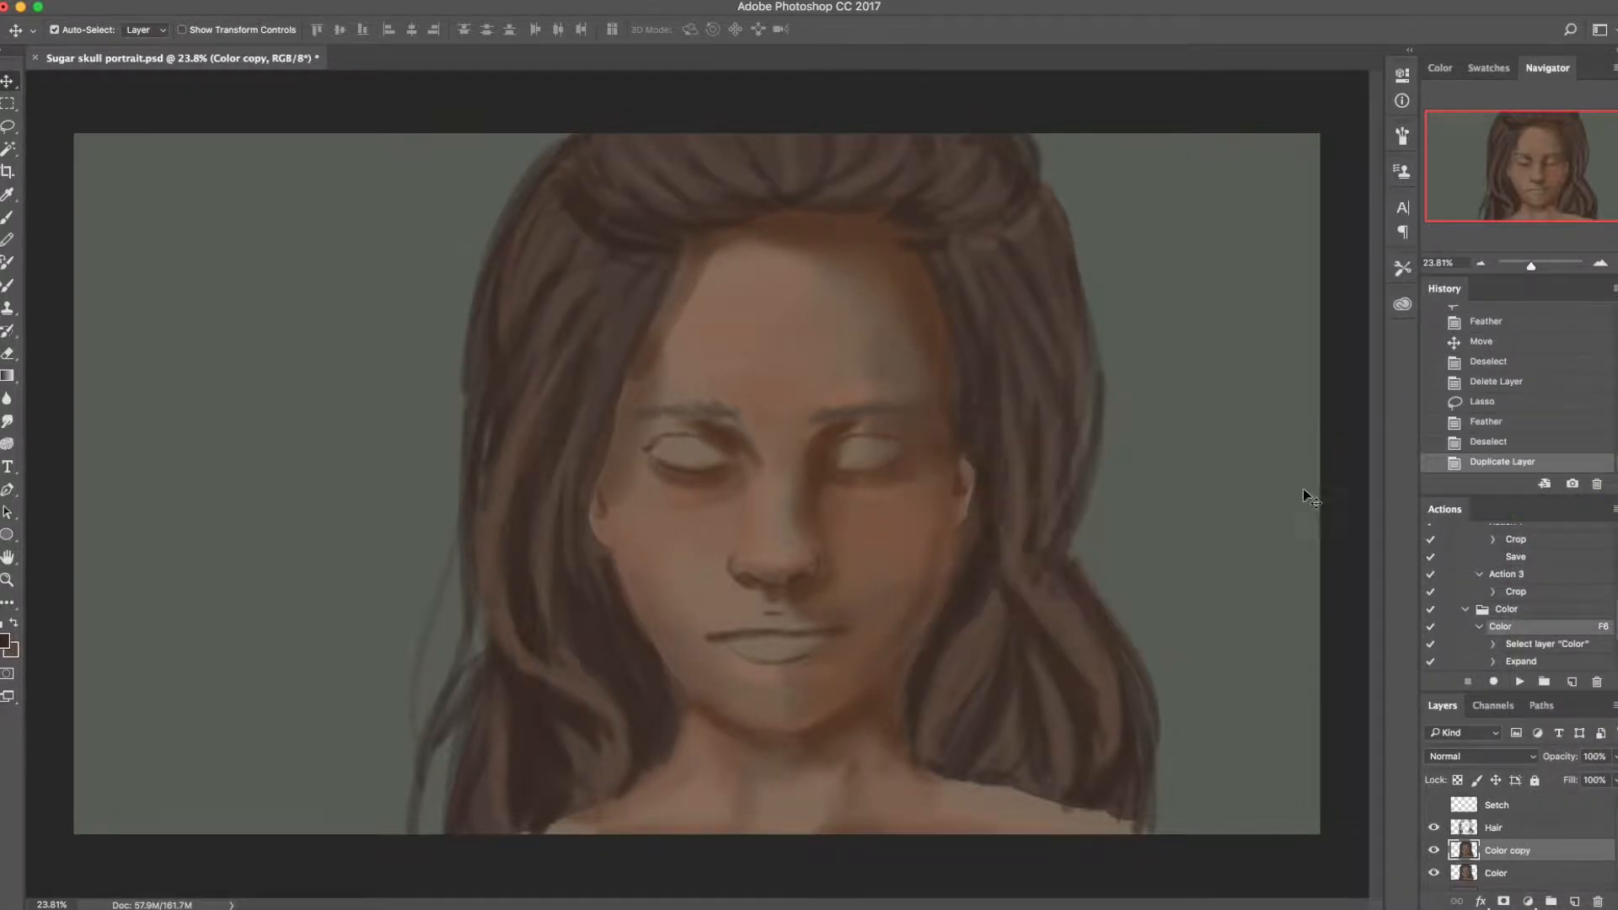
right_click(1527, 847)
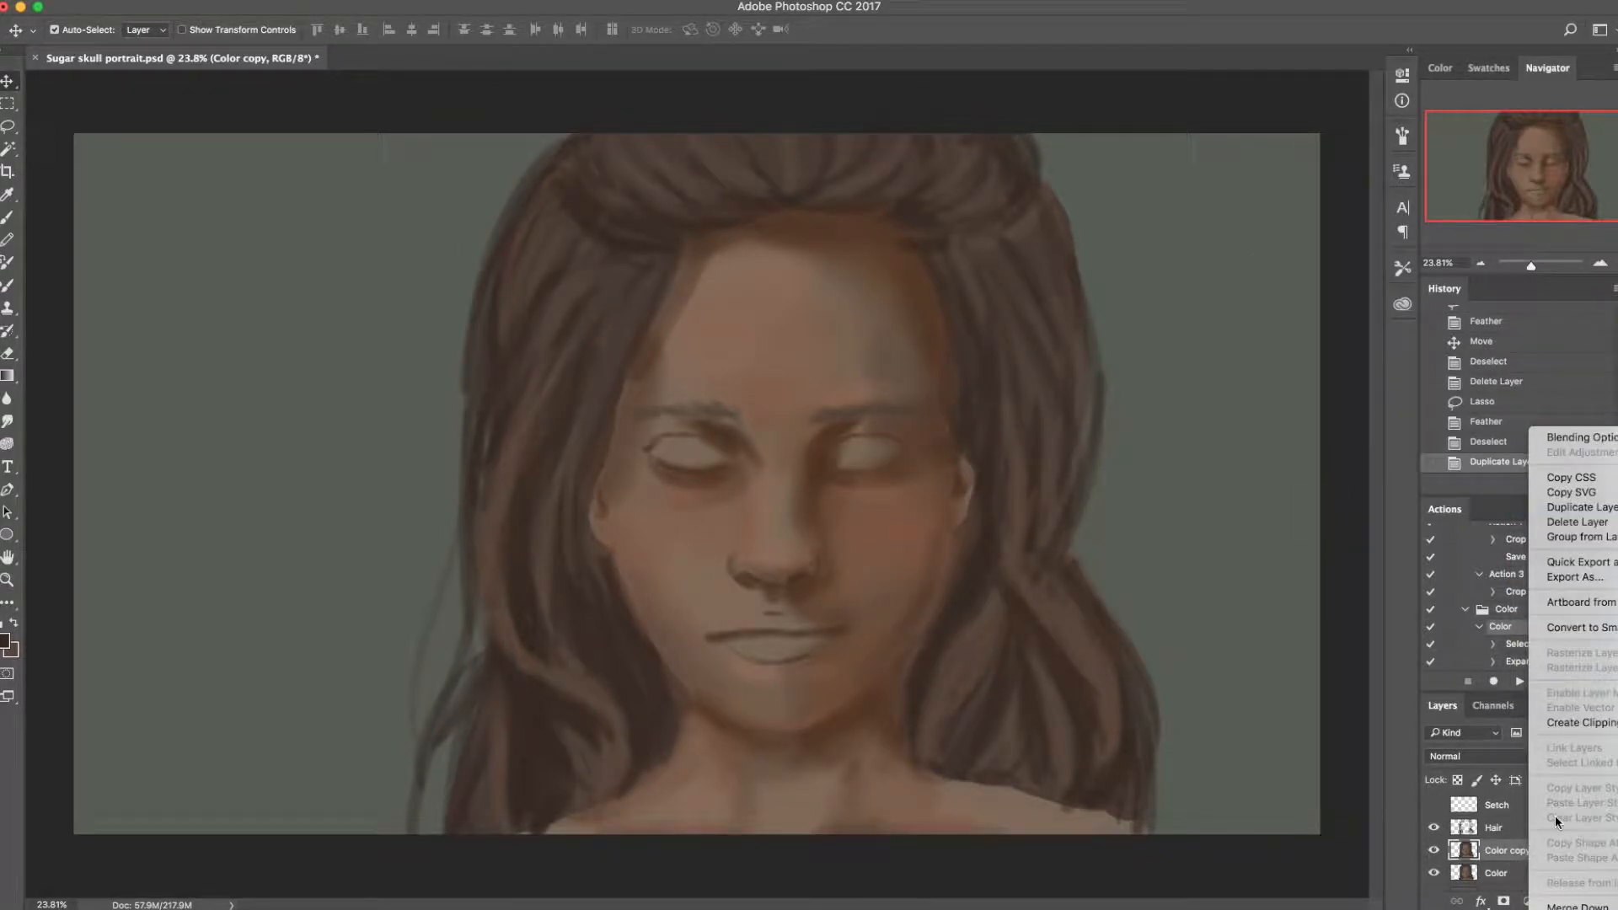
left_click(1584, 723)
key("ctrl+s")
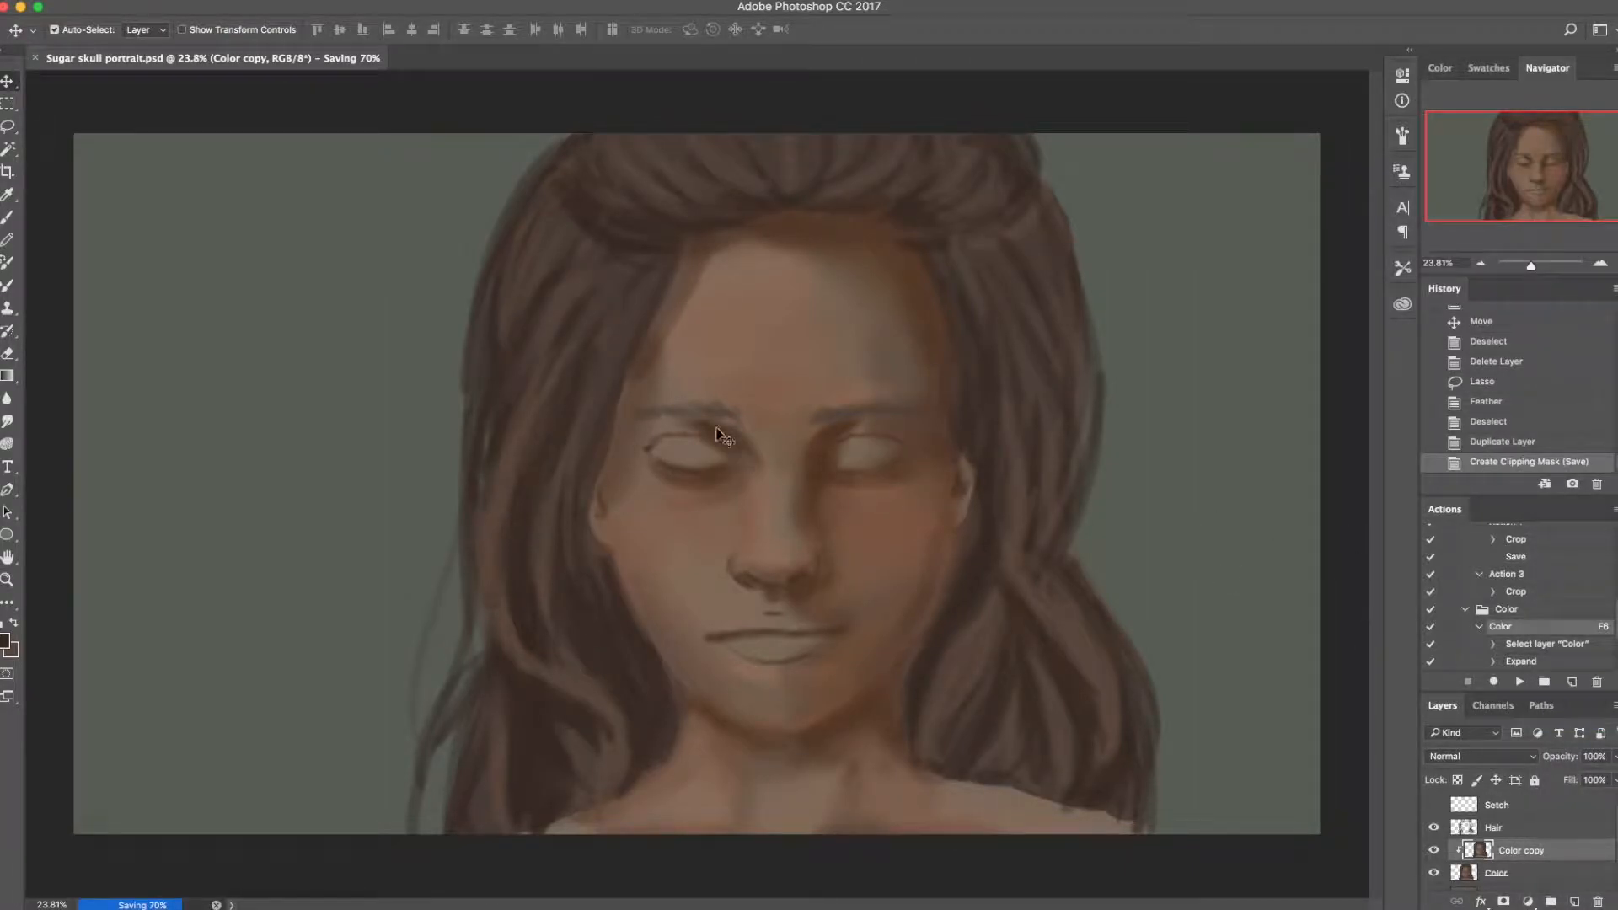
Step: Shade the shadowed side of the nose bridge below the brow with sampled dark brown at 43% brush opacity
key("b")
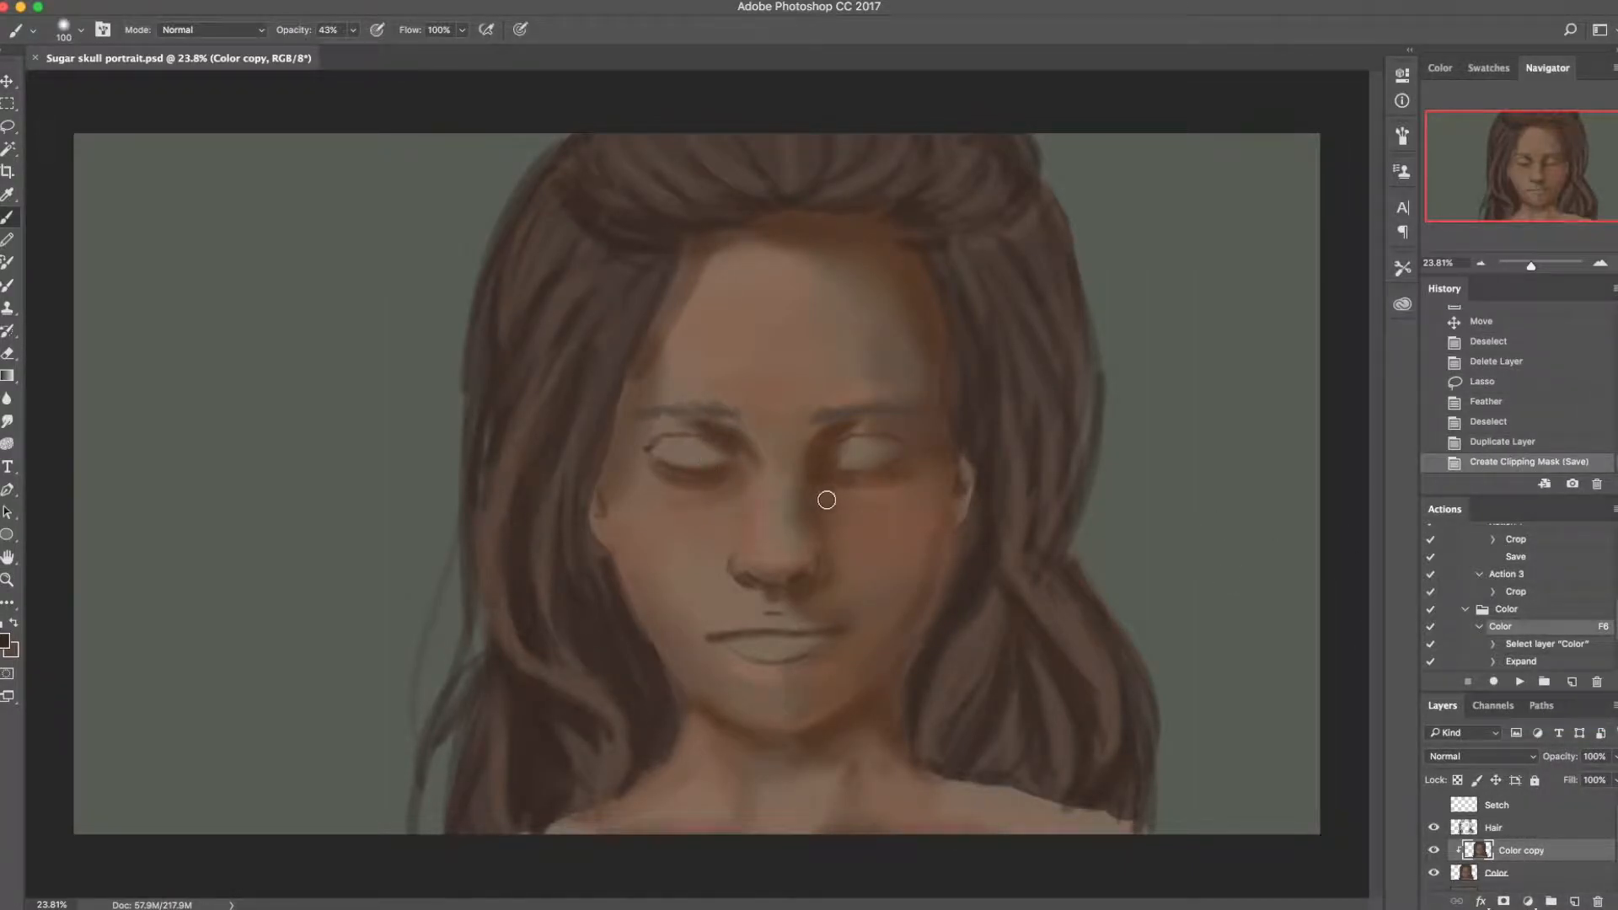
left_click(812, 460, "alt")
left_click_drag(816, 452, 811, 477)
left_click_drag(814, 460, 814, 498)
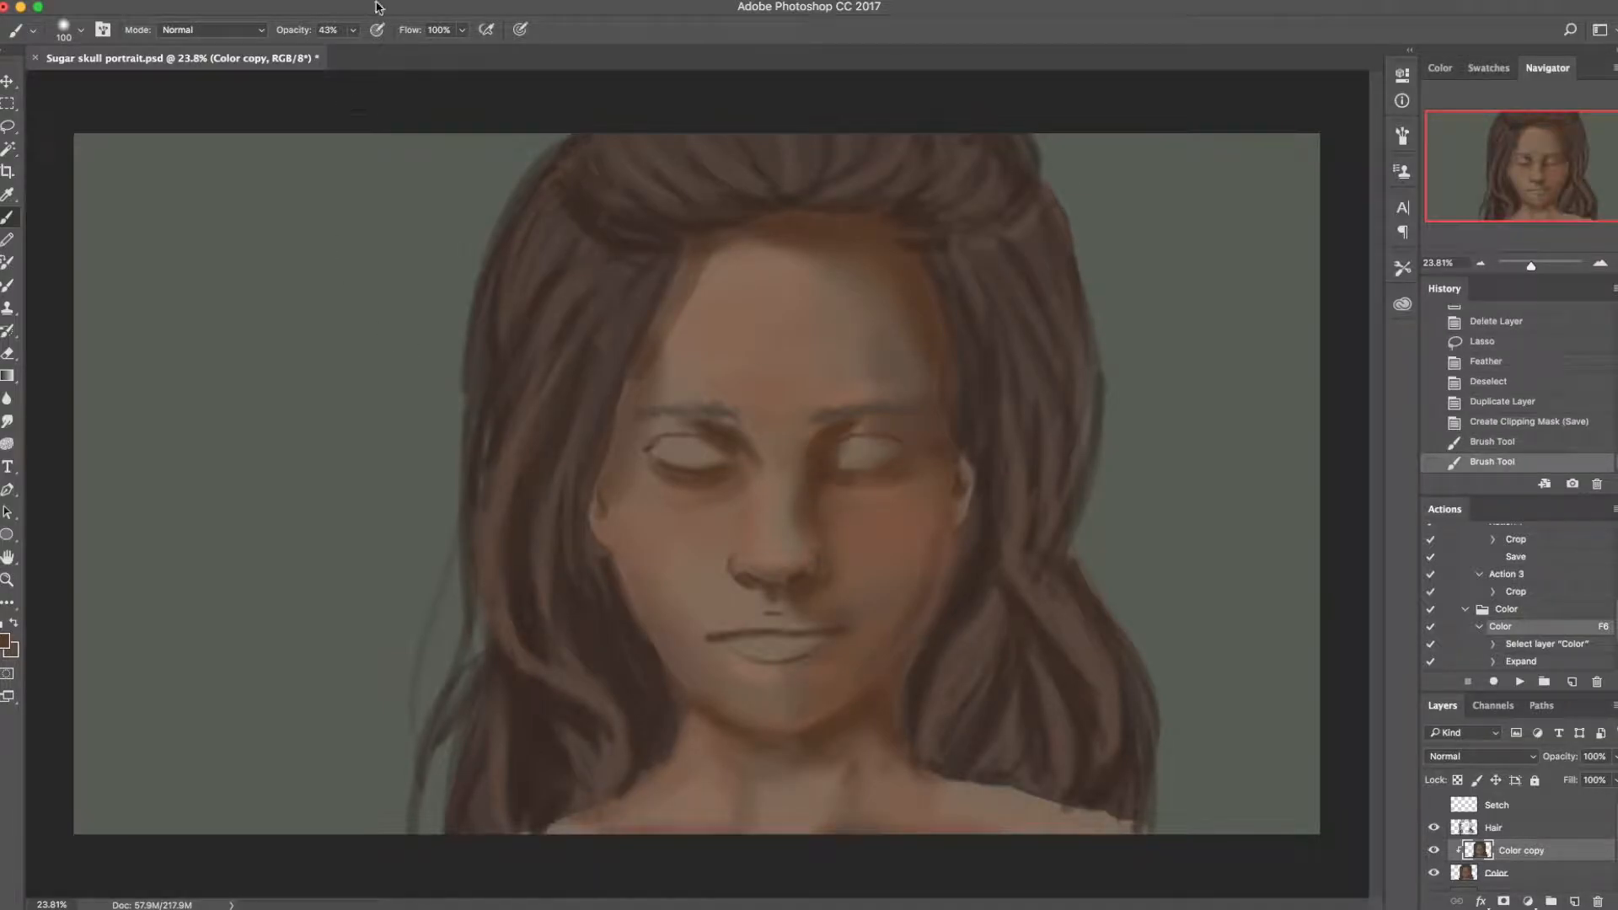
Step: Set the foreground color to light peach #f2a875 and the brush mode to Color Dodge
left_click(5, 643)
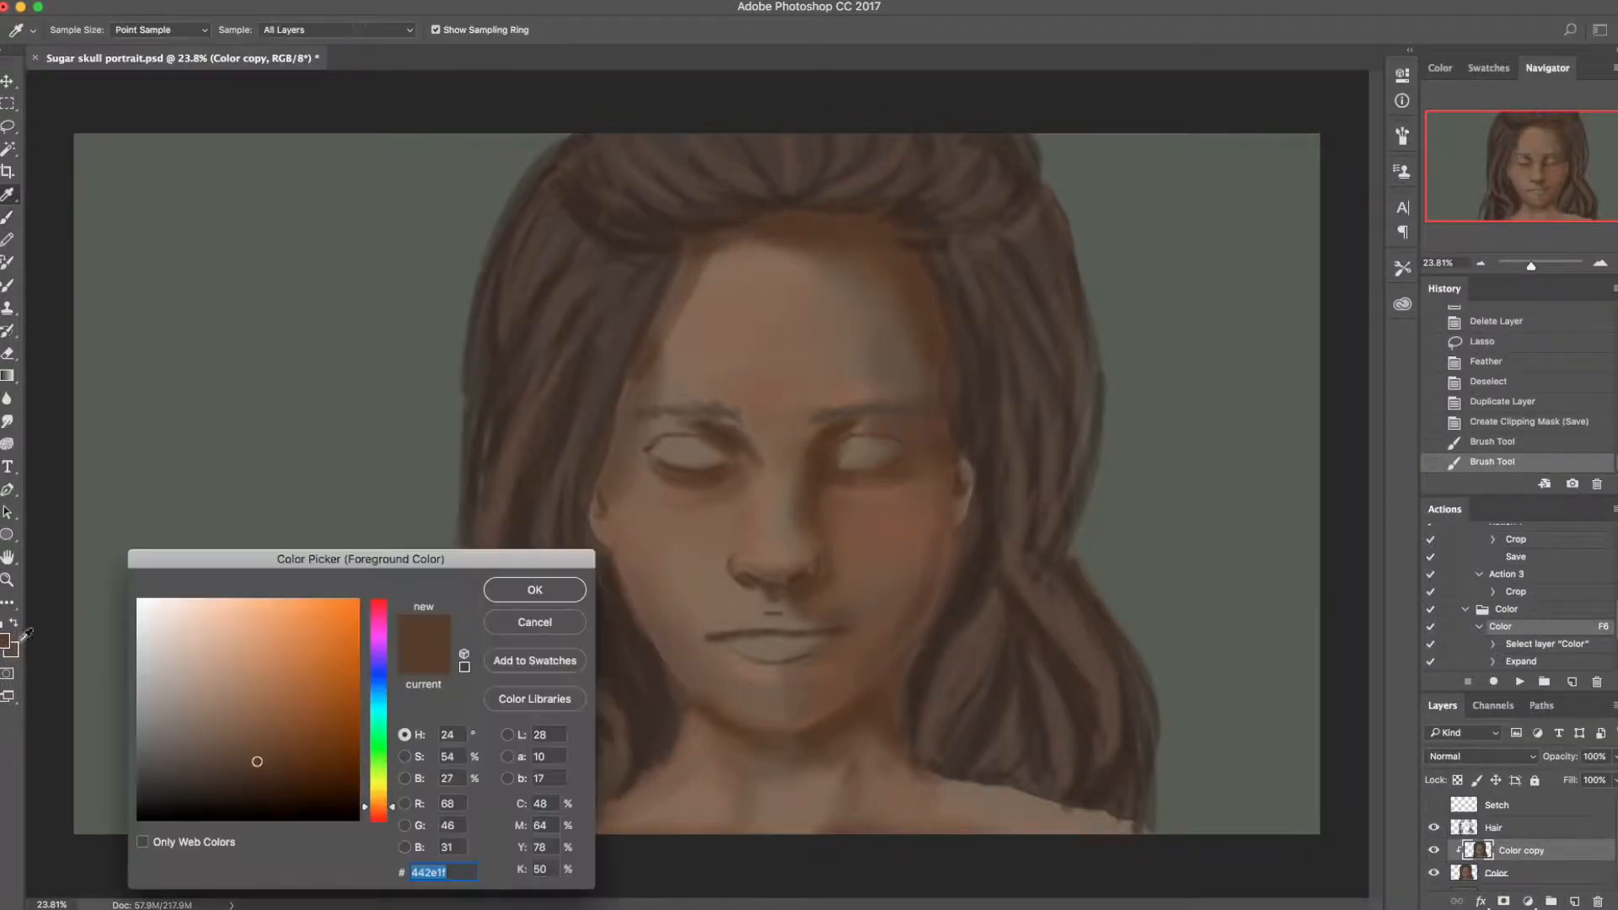
left_click(271, 621)
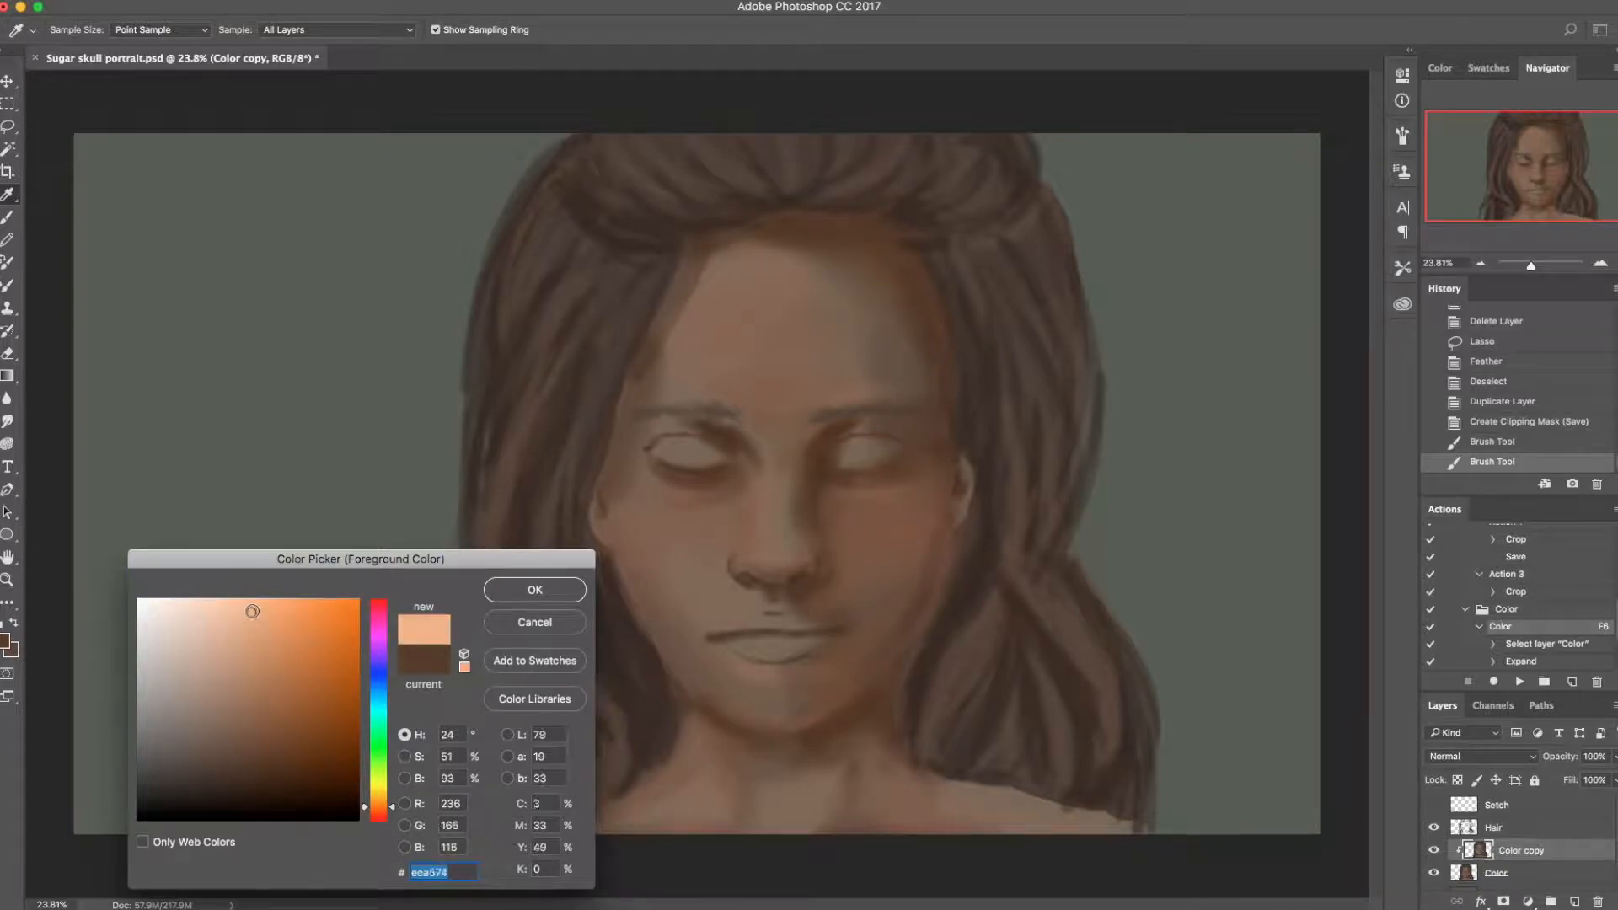
left_click(516, 594)
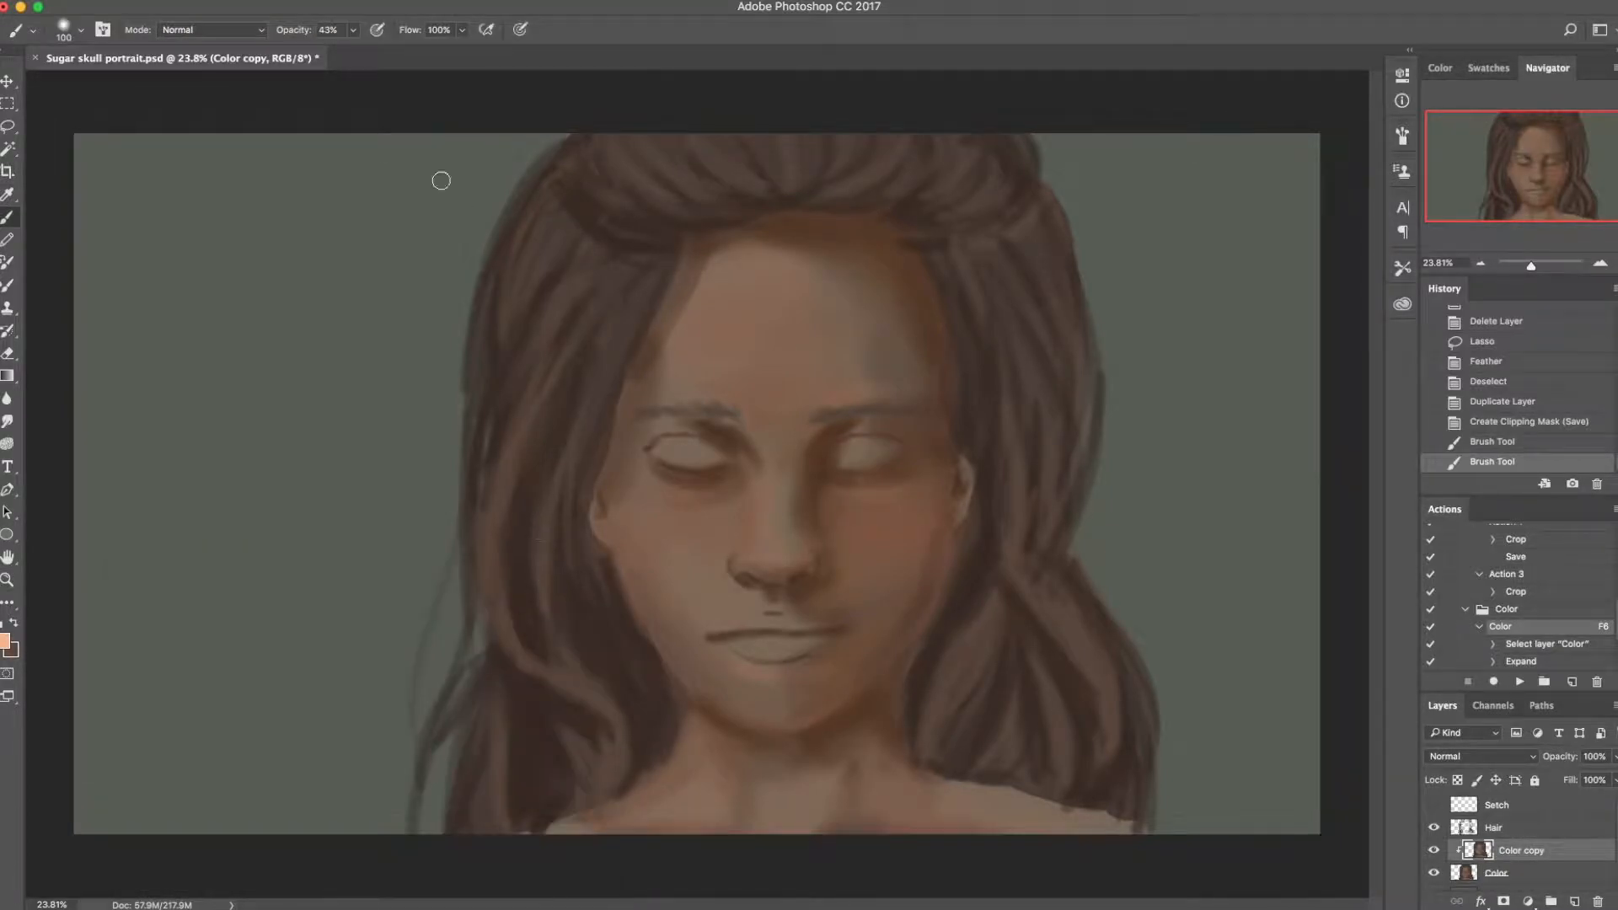
left_click(255, 31)
left_click(407, 153)
left_click(225, 34)
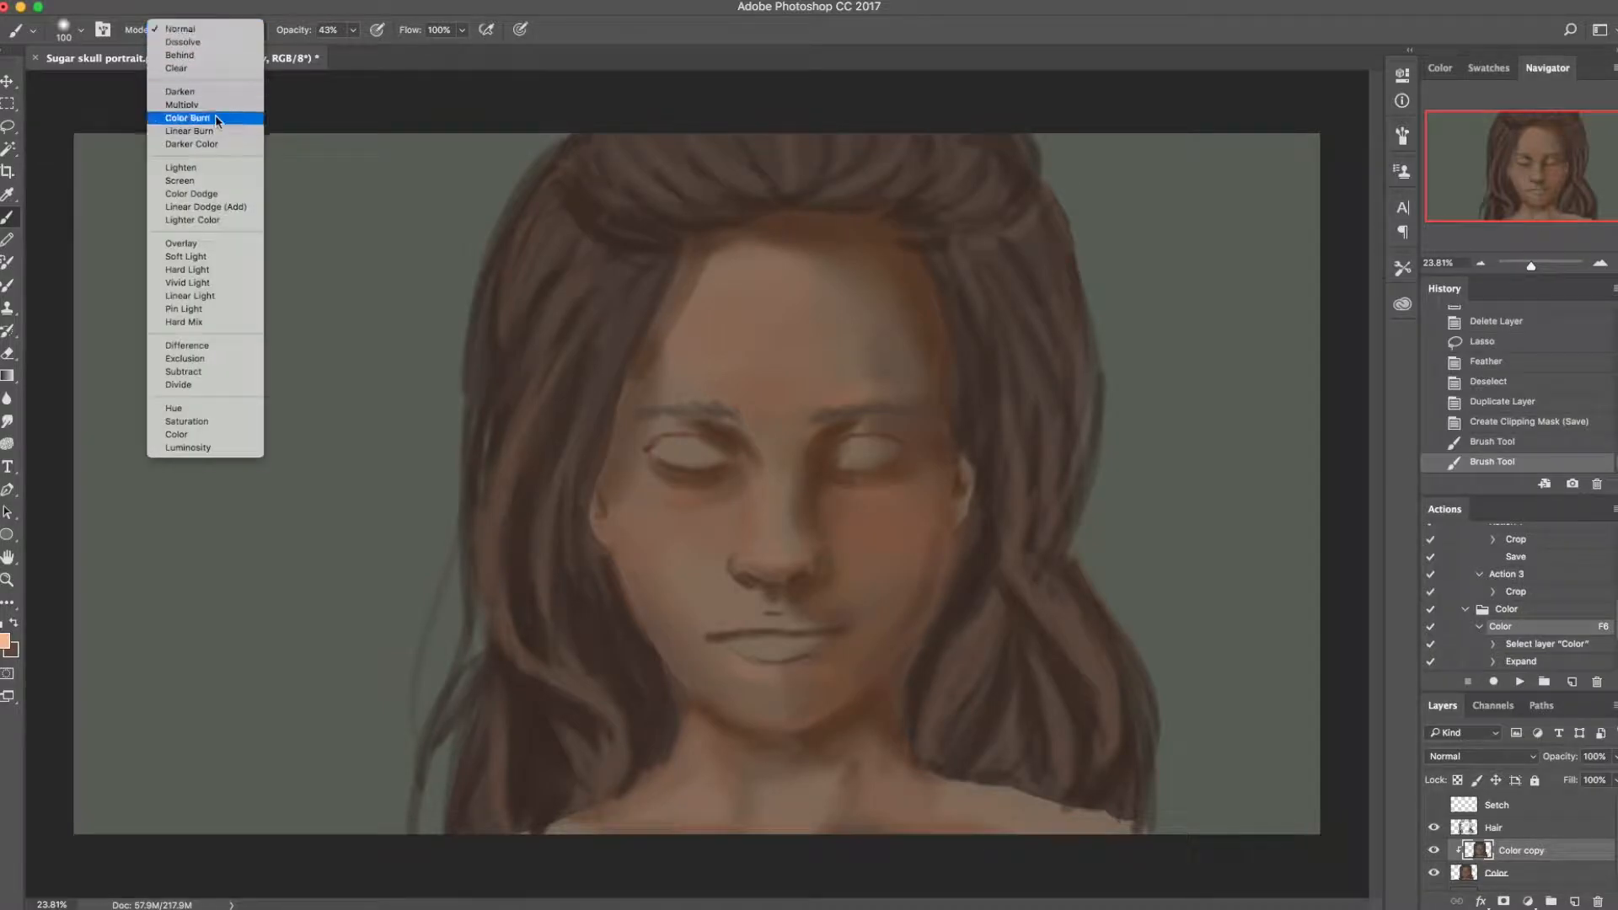
left_click(222, 193)
Step: Try a Color Dodge stroke on the forehead at a changed brush opacity, and undo it
left_click(352, 31)
mouse_move(348, 53)
left_mouse_down()
mouse_move(333, 56)
mouse_move(390, 66)
mouse_move(372, 54)
left_mouse_up()
left_click_drag(830, 273, 881, 294)
key("super+z")
Step: Set the brush opacity to 5% and lower the hardness of the 200 px brush
left_click(354, 31)
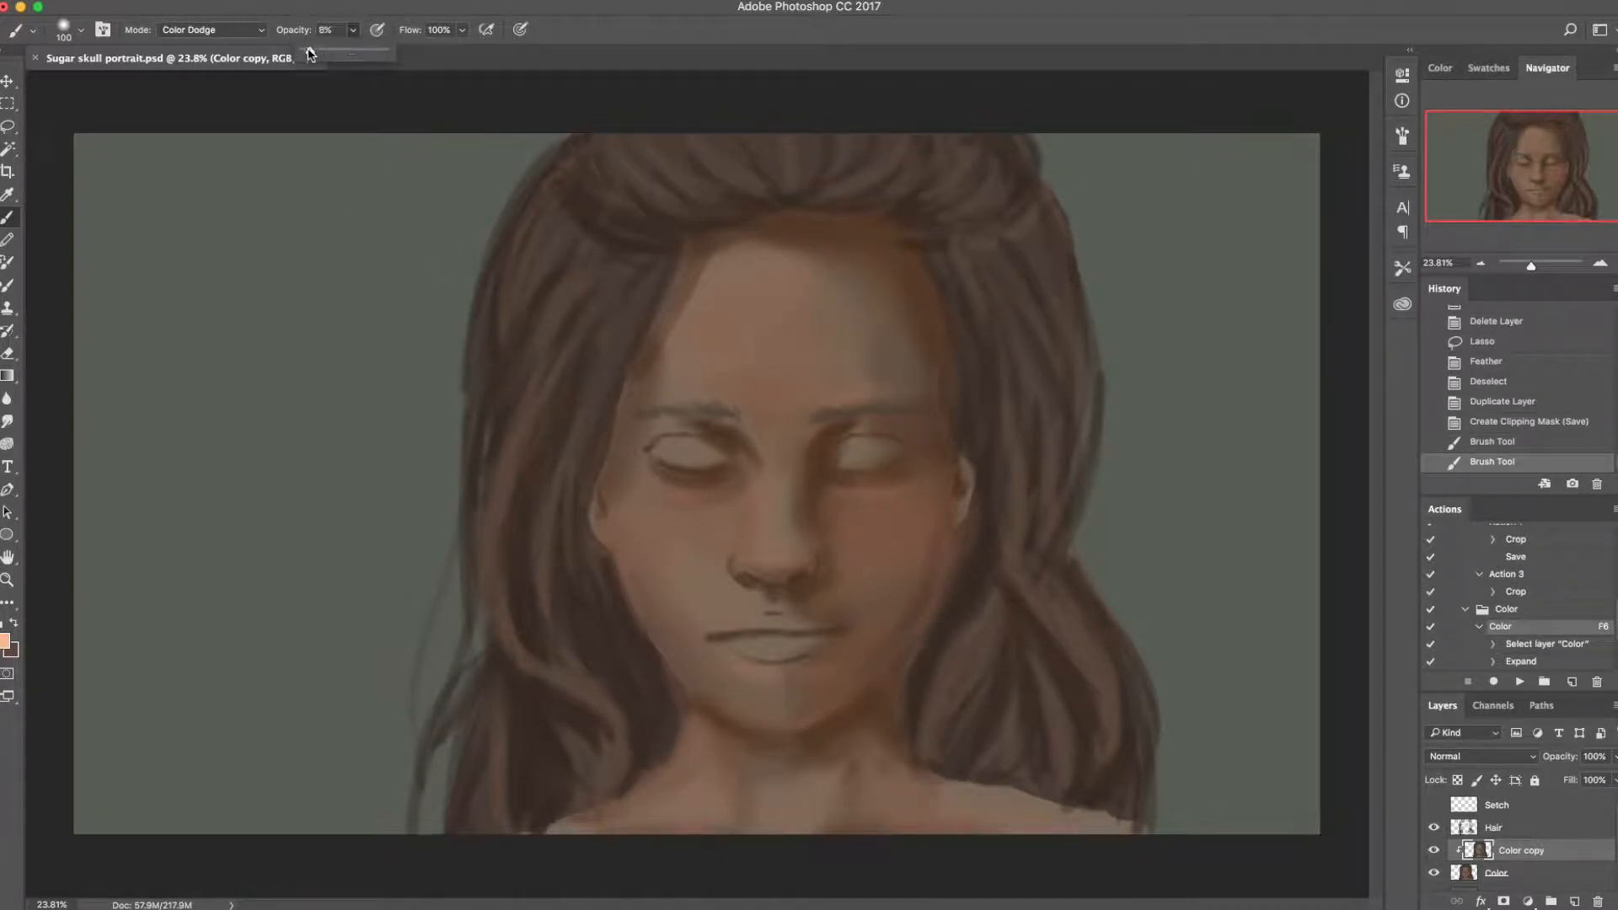
left_click(778, 306)
right_click(787, 408)
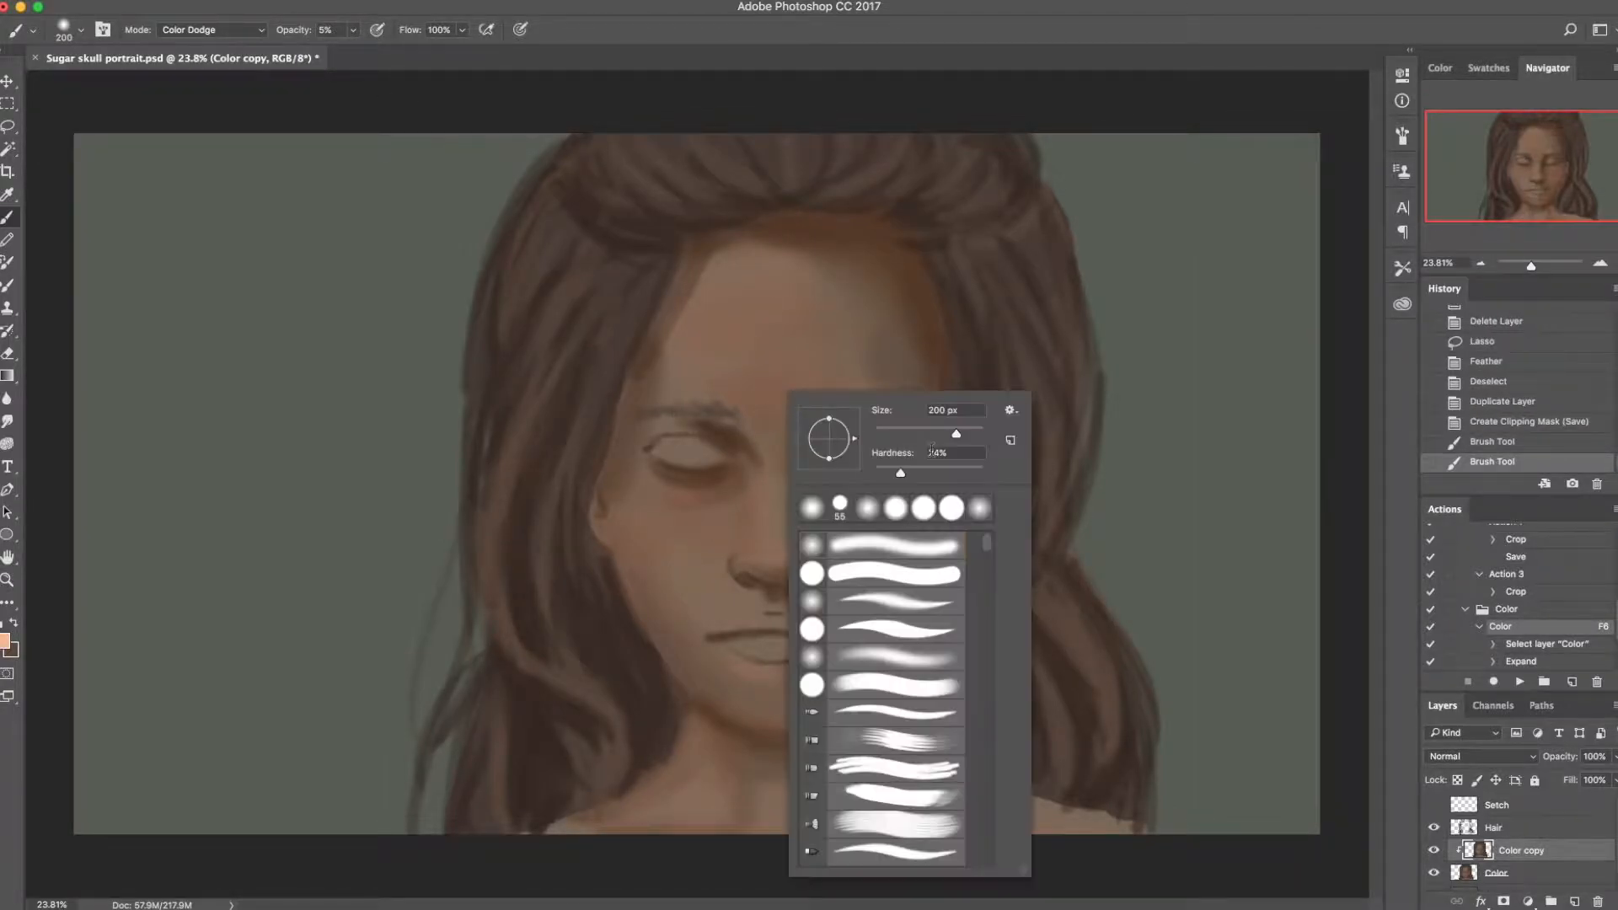
left_click_drag(897, 470, 875, 471)
left_click(697, 503)
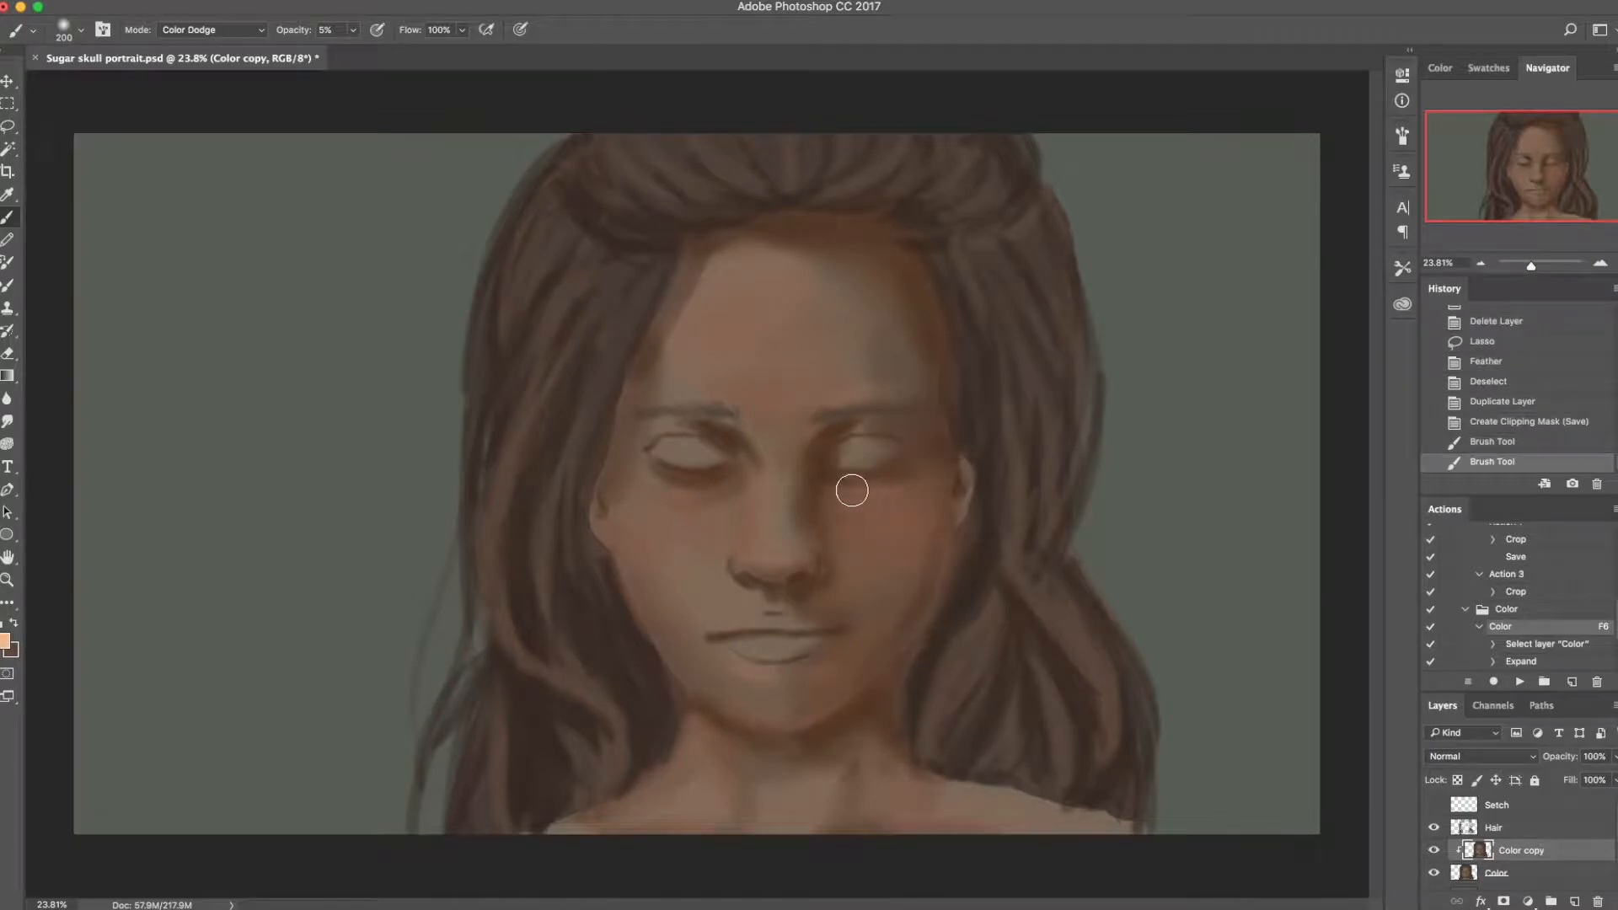
Step: Brighten the tip of the nose with Color Dodge dabs of light peach, using 250 px and 200 px brush sizes
key("bracketright")
left_click_drag(794, 560, 762, 560)
key("bracketleft")
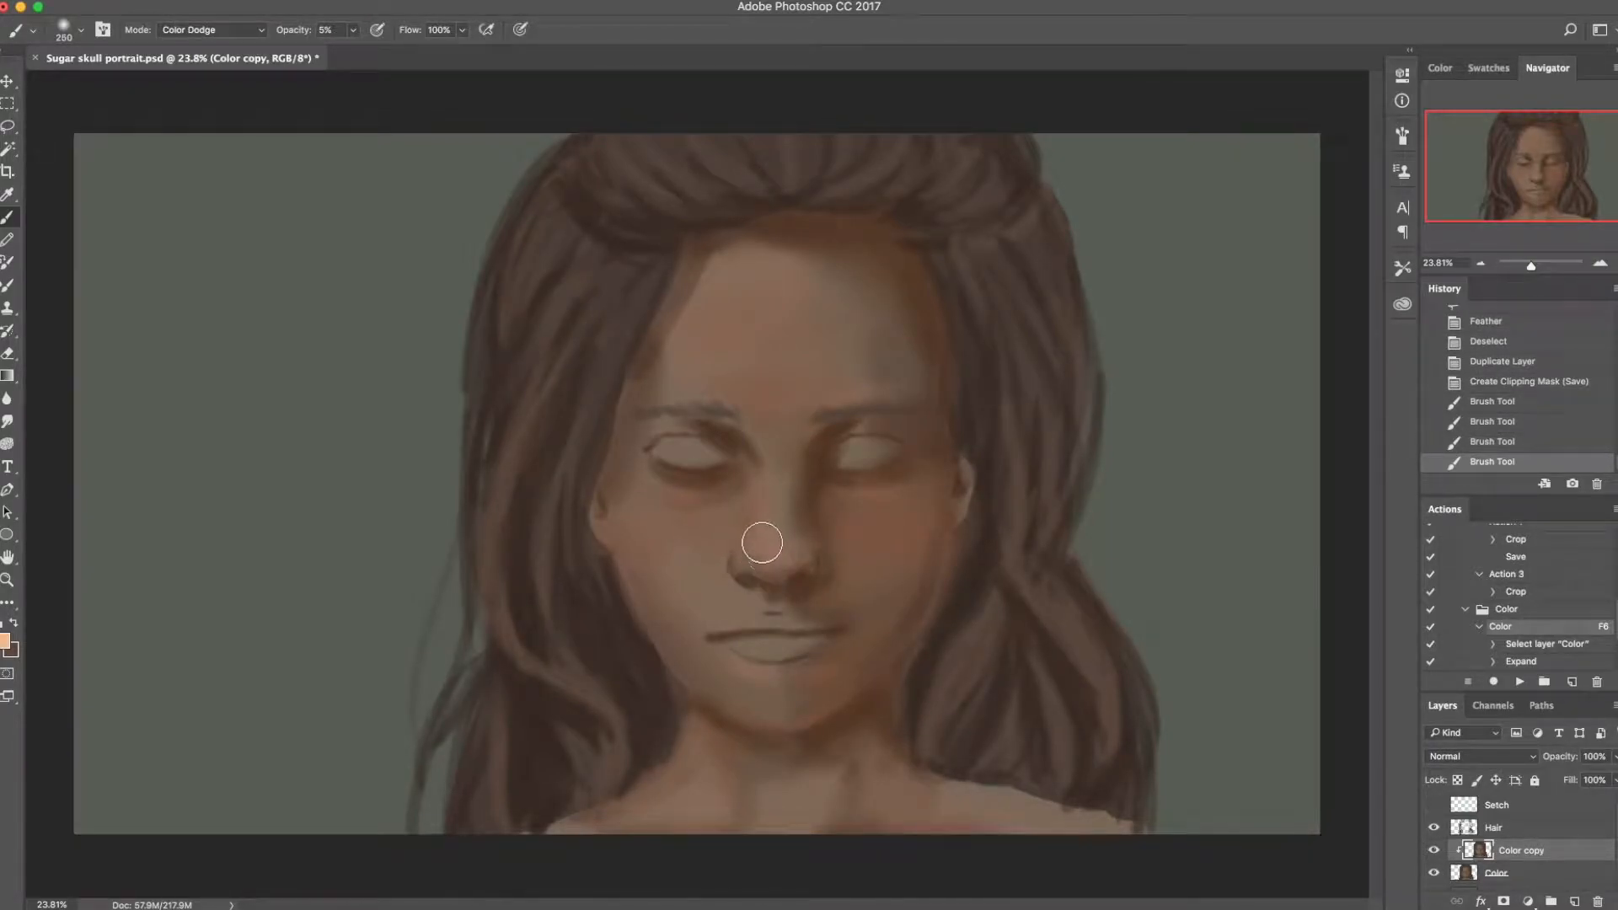
left_click(776, 569)
left_click(779, 556)
left_click(782, 556)
left_click(784, 552)
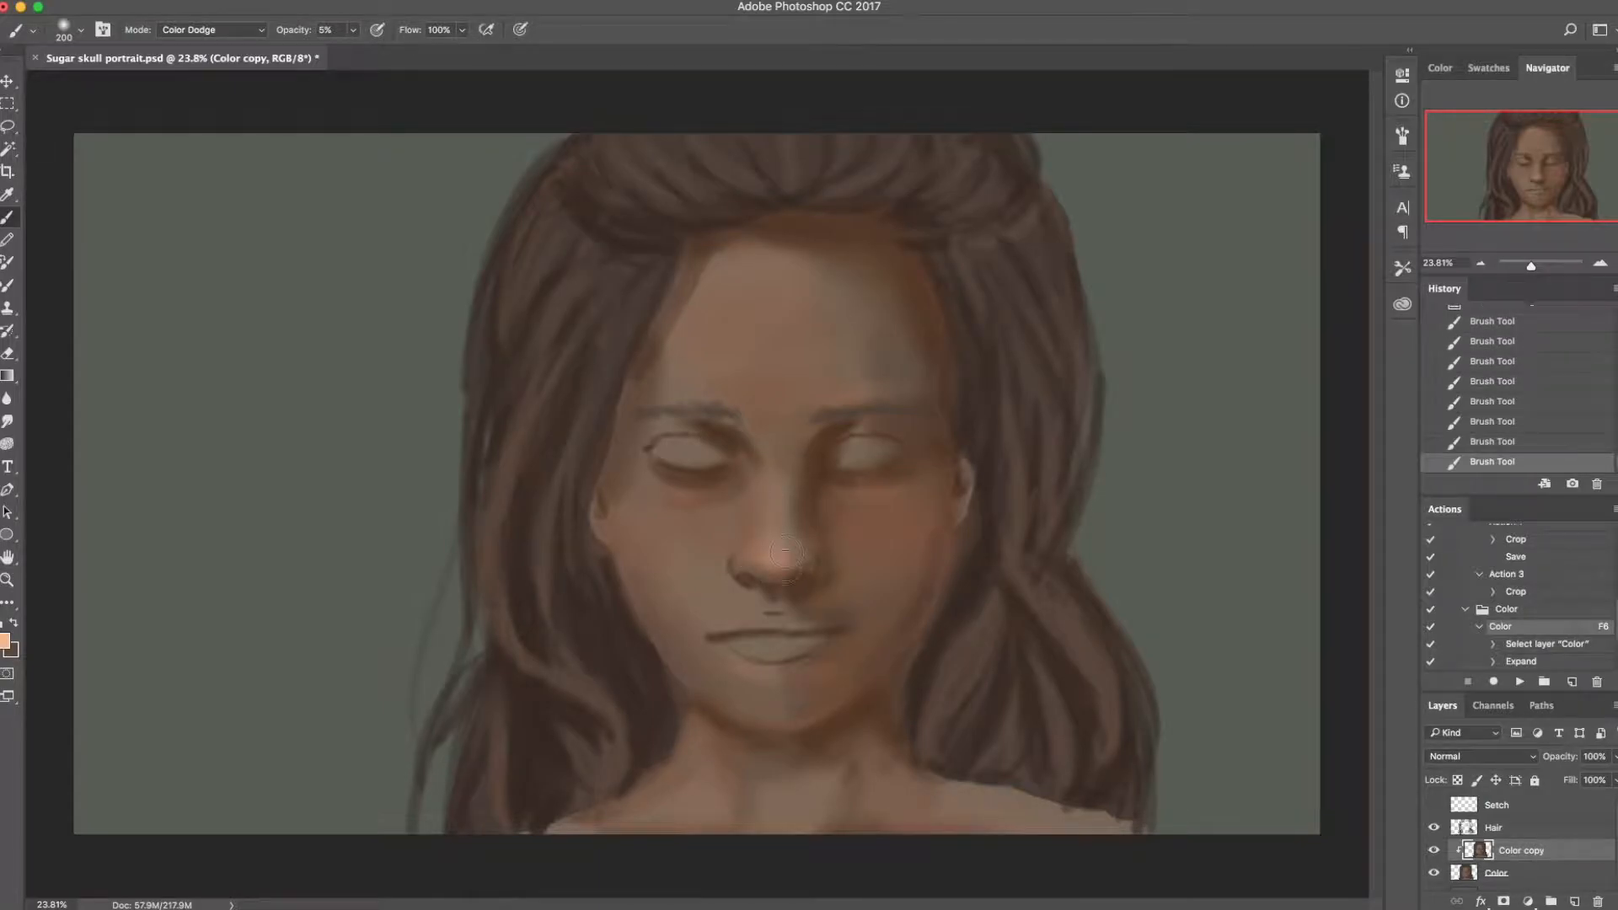
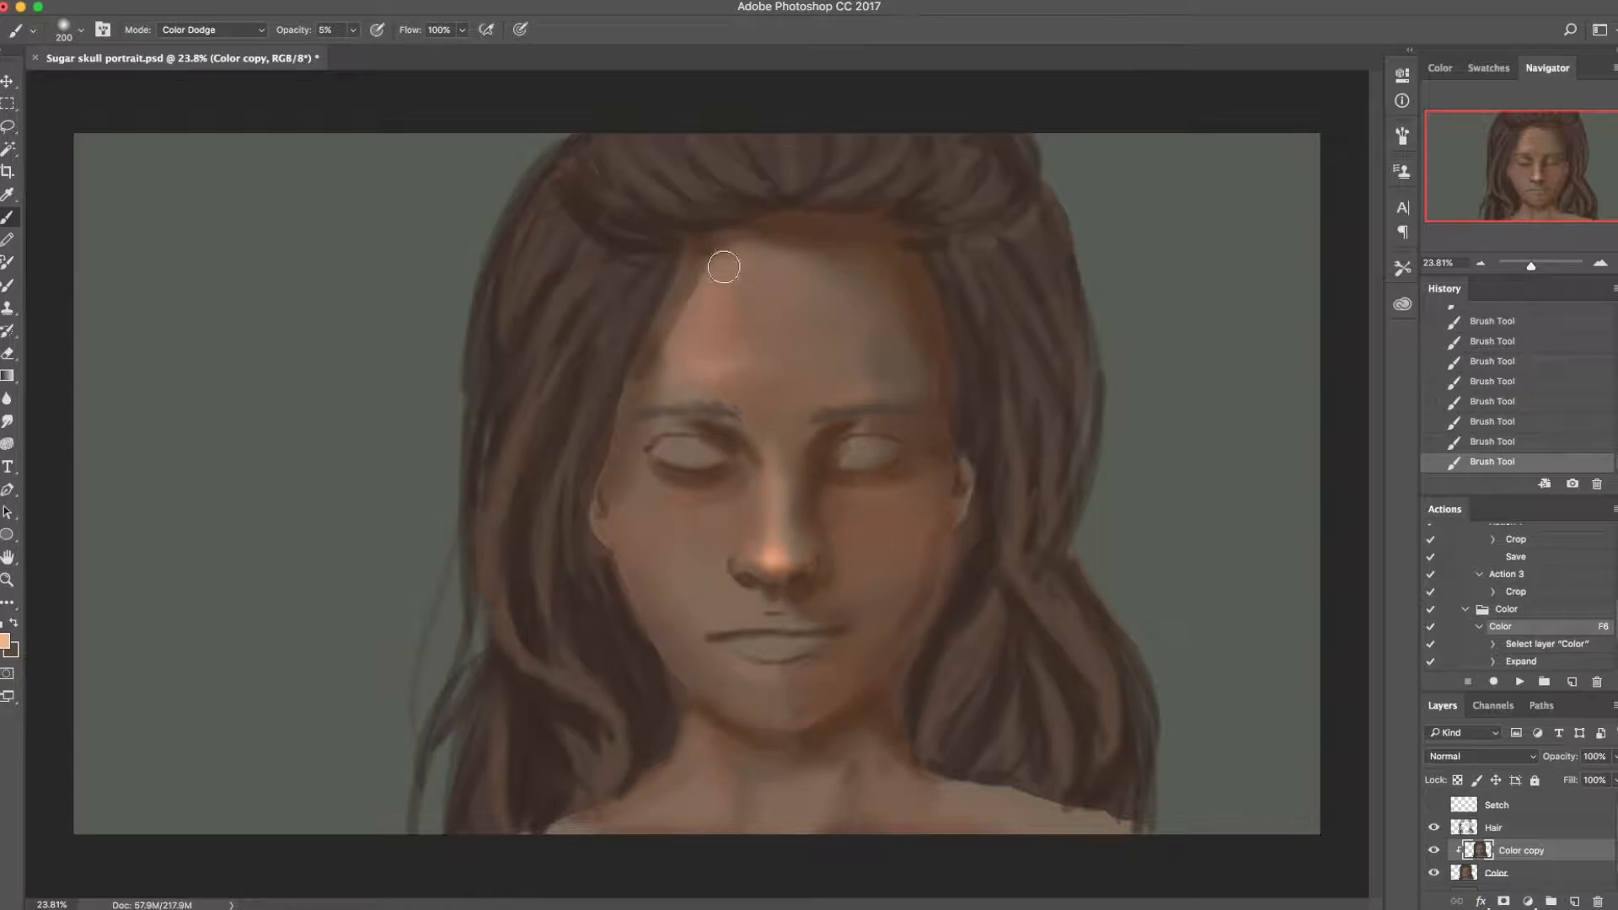
Step: Brighten the lit side of the forehead and cheek with Color Dodge strokes, enlarging the brush to 400 px
key("bracketright")
key("bracketright")
key("bracketright")
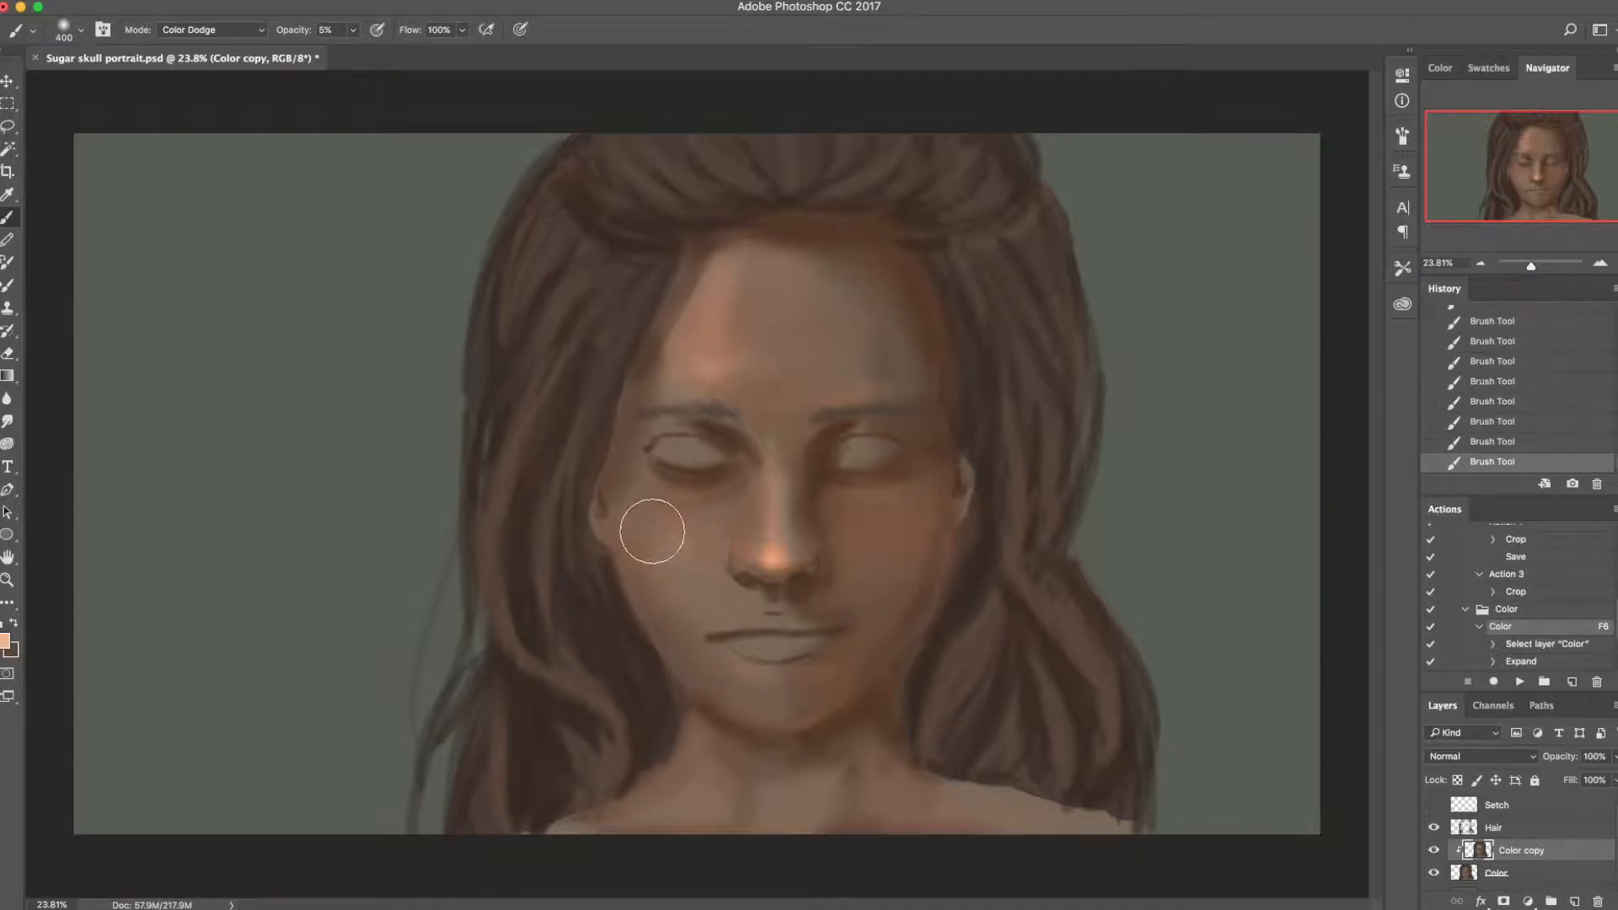
mouse_move(667, 563)
left_mouse_down()
mouse_move(691, 596)
mouse_move(675, 536)
mouse_move(695, 529)
mouse_move(635, 494)
mouse_move(624, 522)
mouse_move(807, 534)
left_mouse_up()
Step: Add smaller highlights on the chin and nose tip, reducing the brush to 175 px and 70 px, and save the document
key("bracketleft")
key("bracketleft")
key("bracketleft")
key("bracketleft")
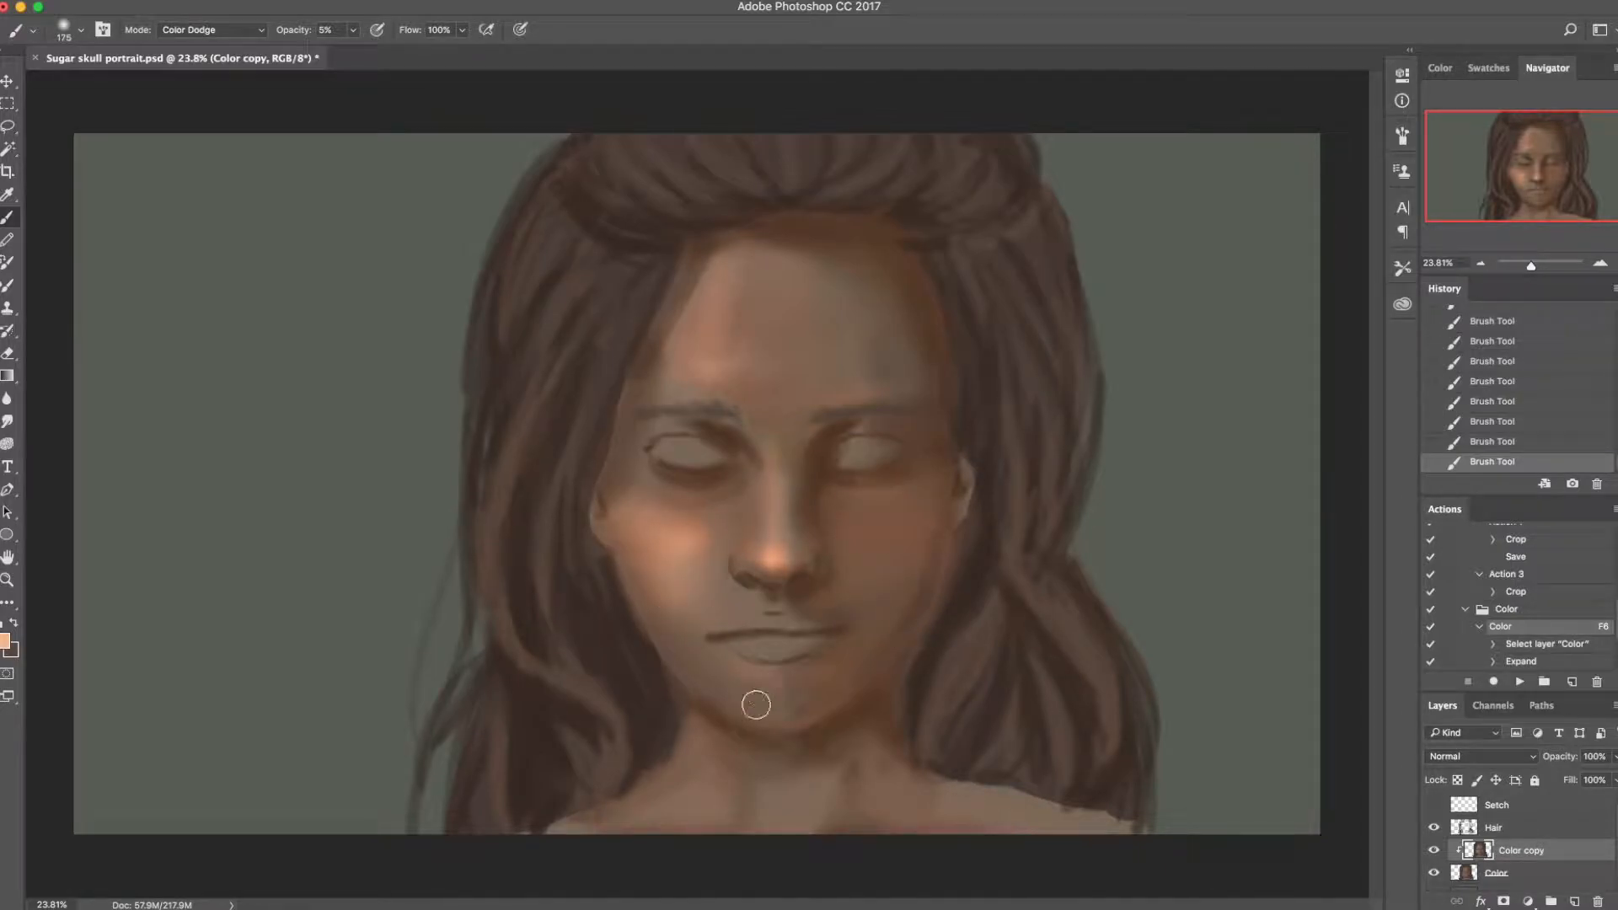
key("bracketleft")
key("bracketleft")
key("bracketleft")
key("bracketleft")
key("bracketleft")
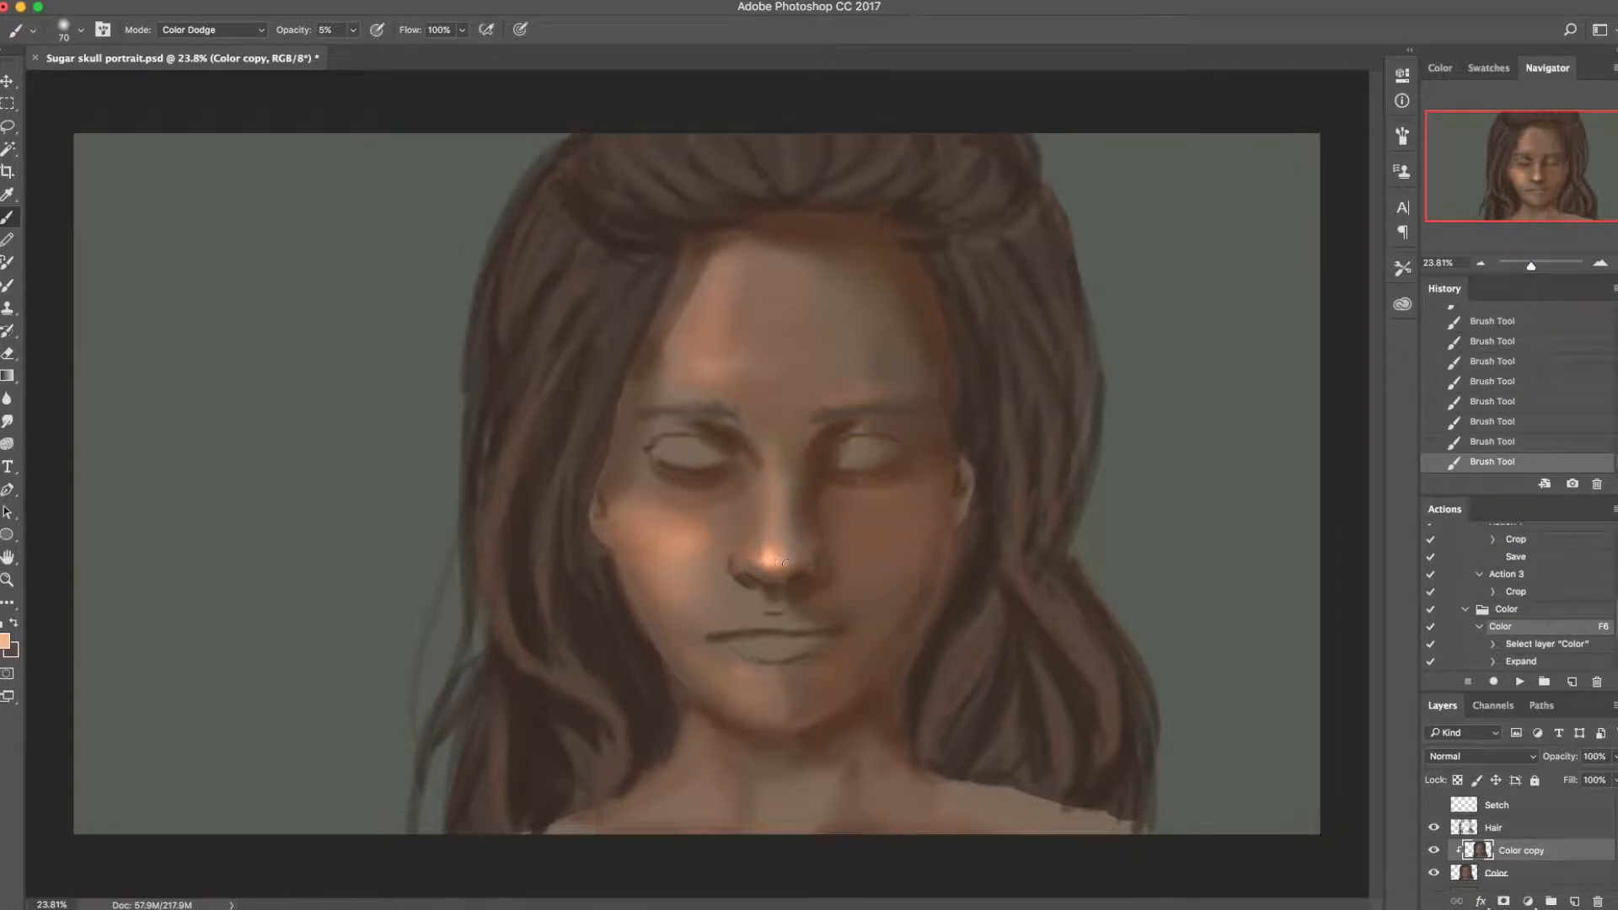
key("super+s")
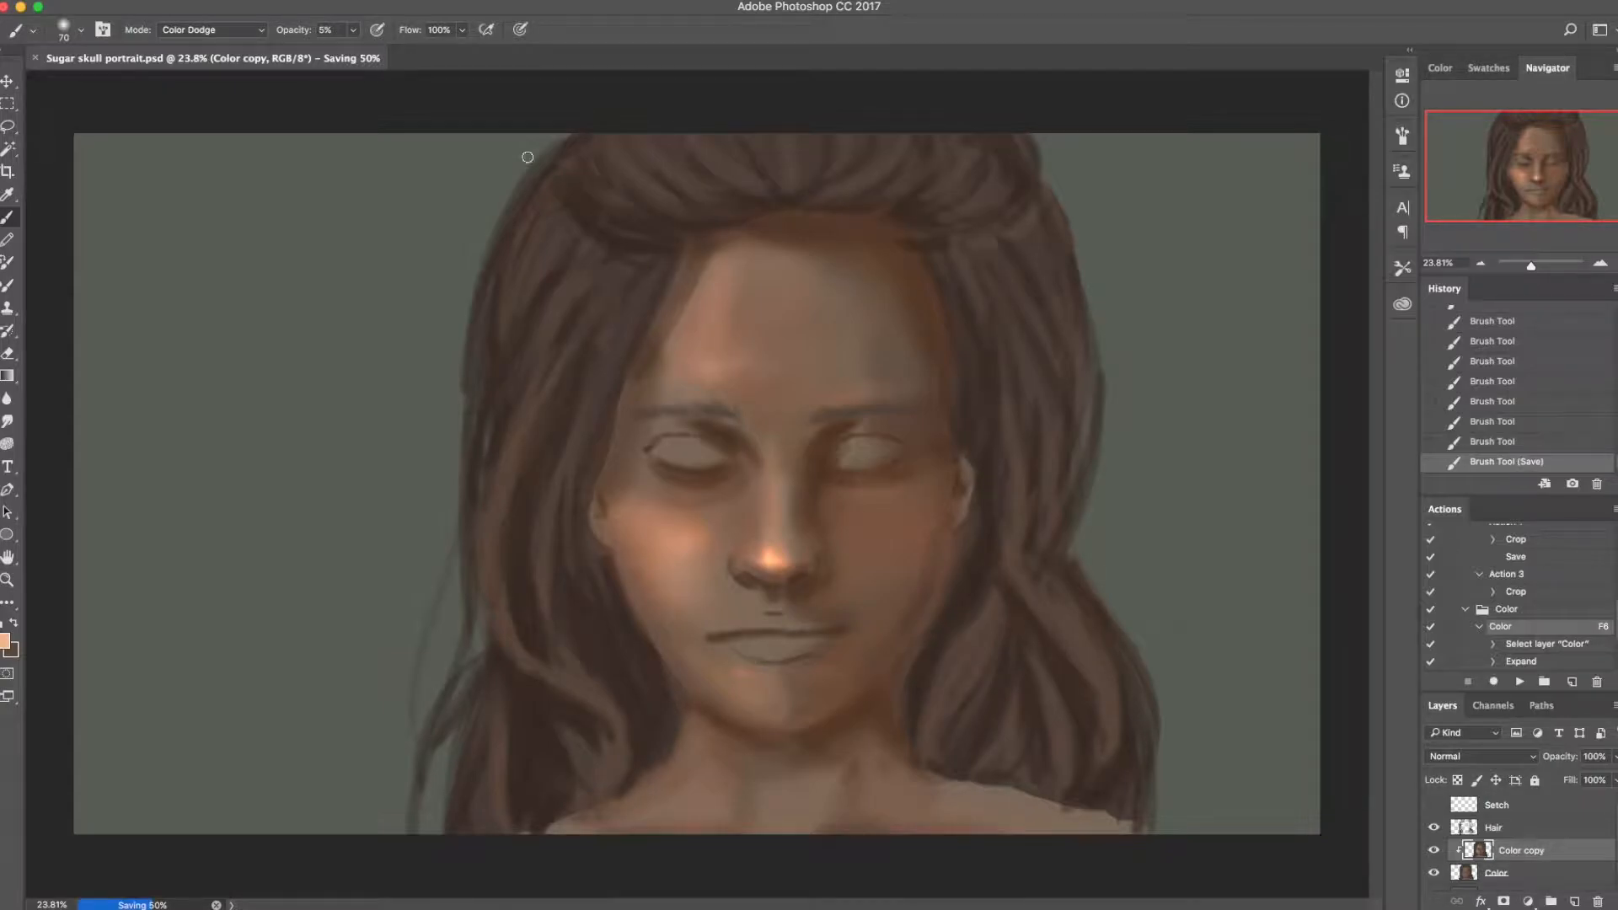
Step: Set the brush mode to Color Burn and the foreground color to reddish brown #874531
left_click(261, 31)
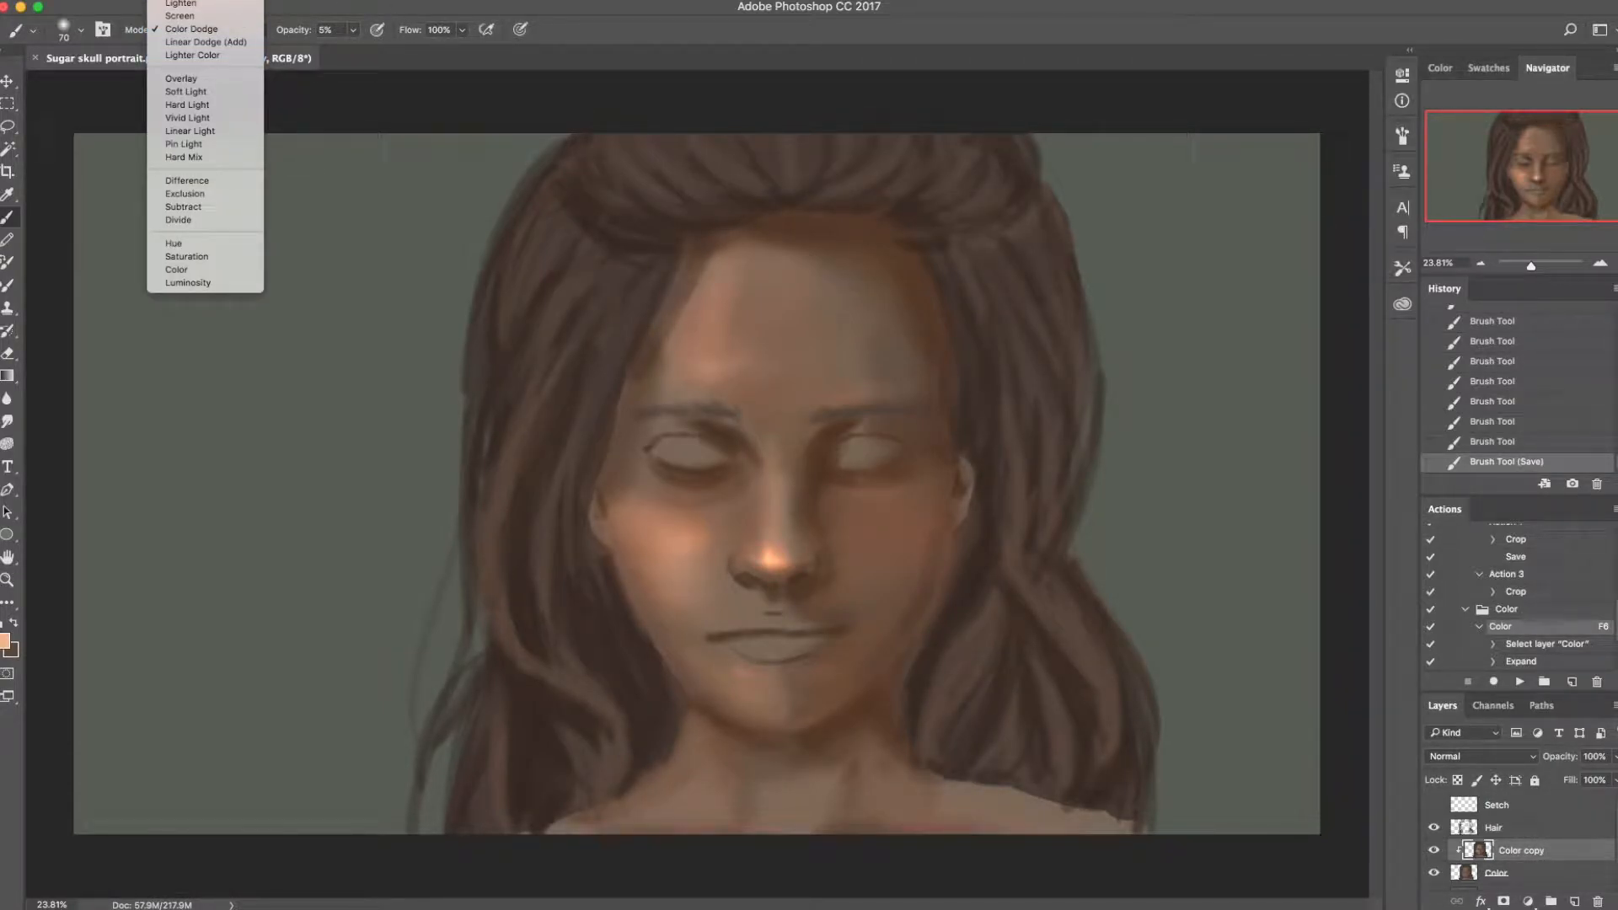
scroll(205, 146, "up", 3)
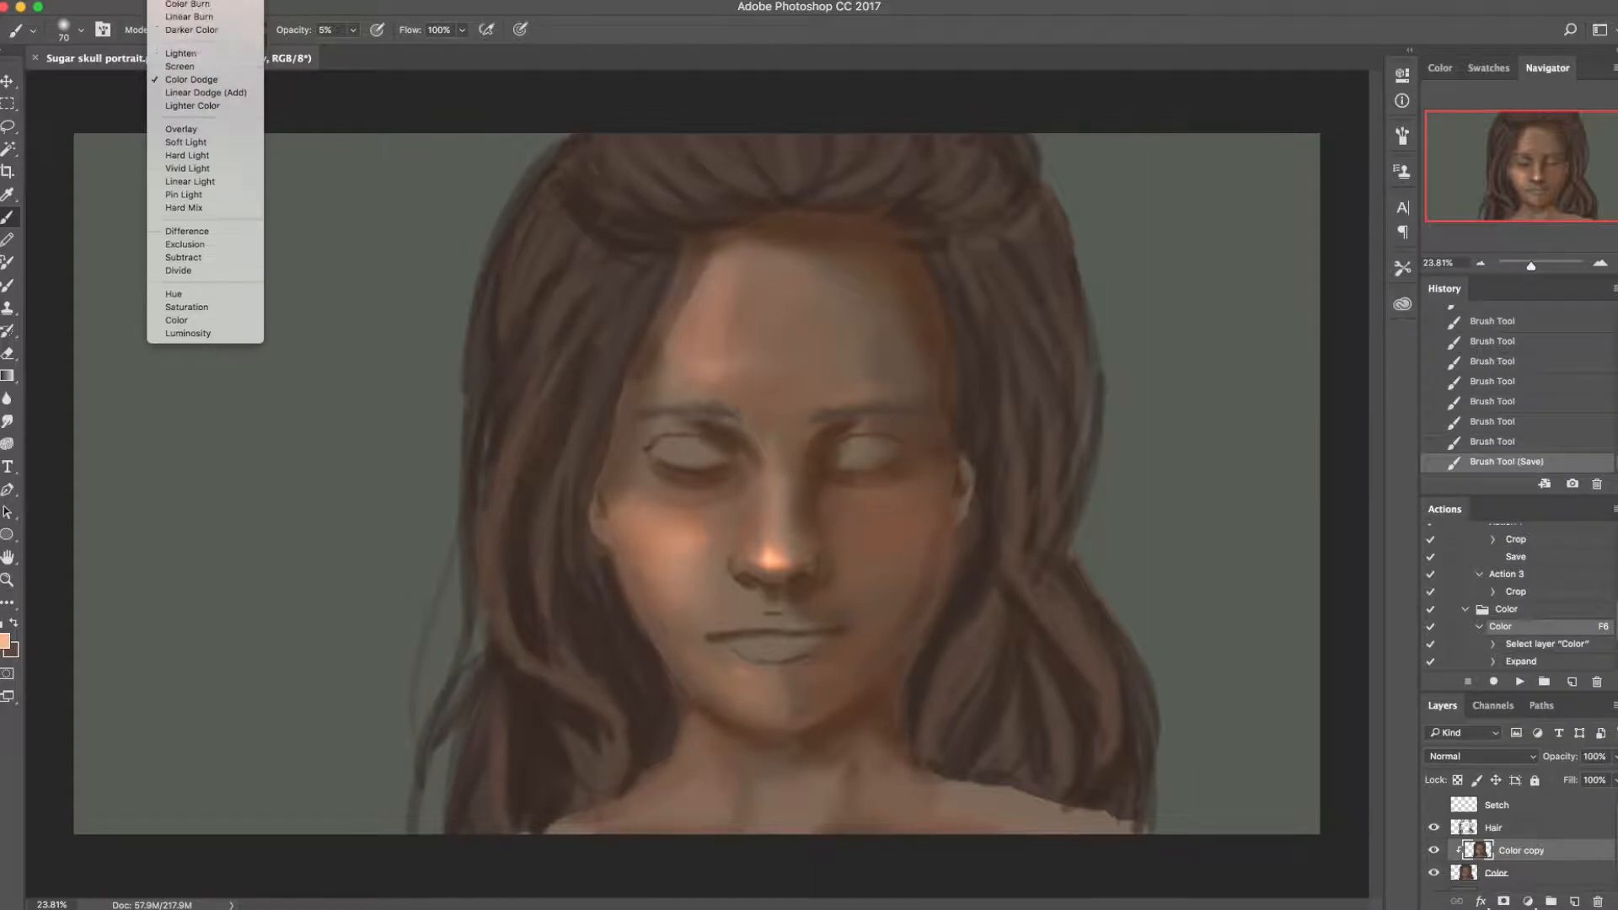
left_click(226, 11)
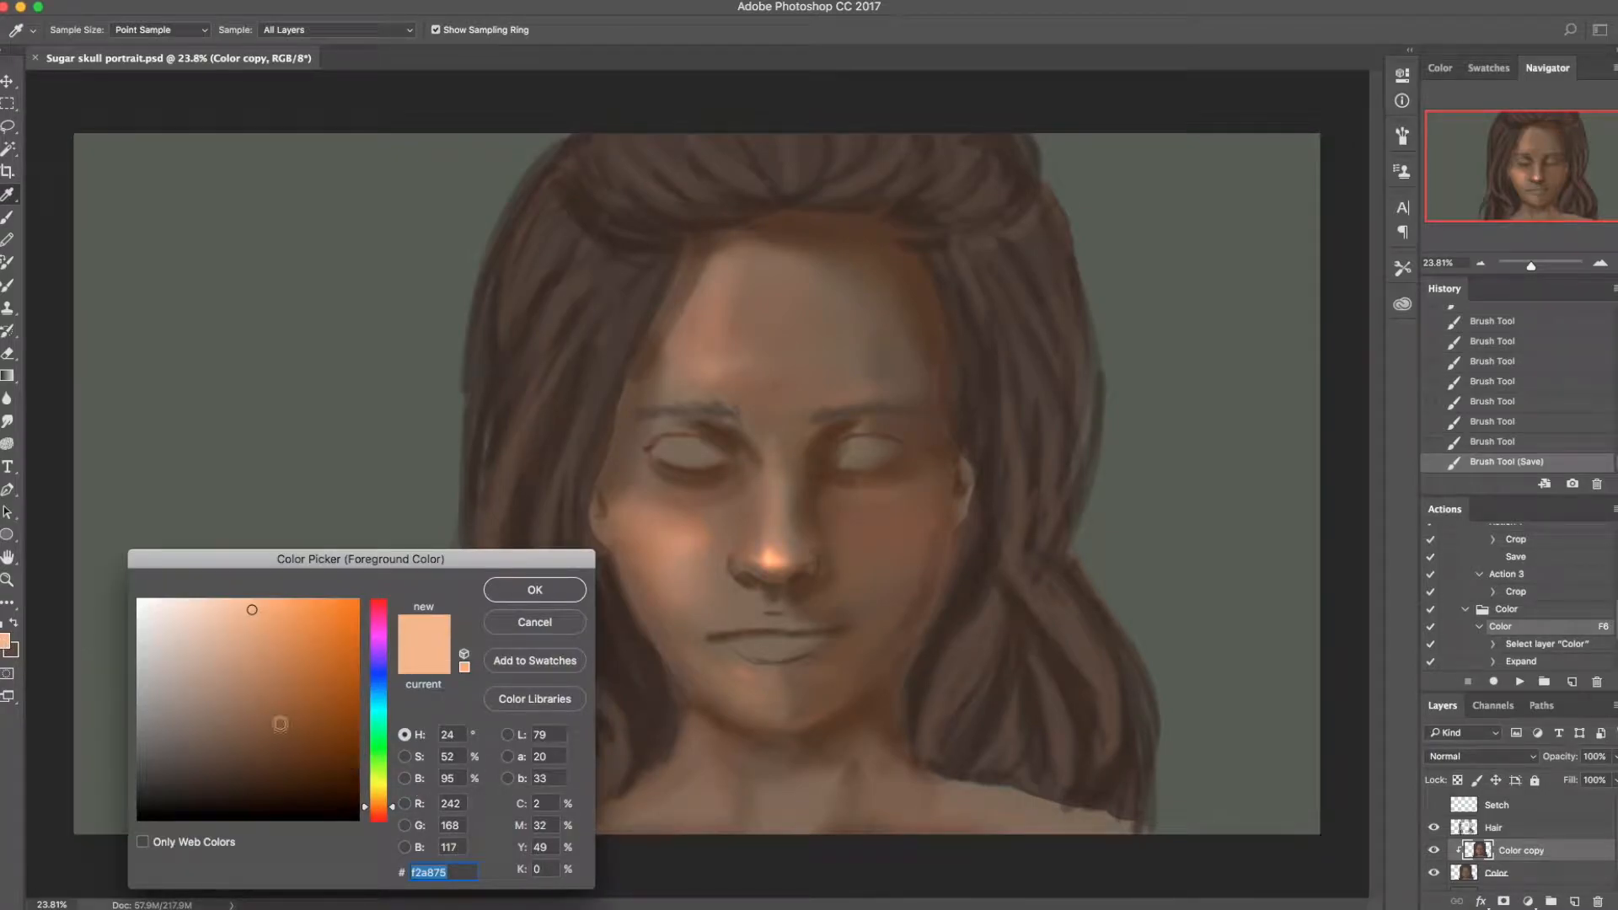
left_click_drag(381, 816, 390, 817)
left_click(279, 703)
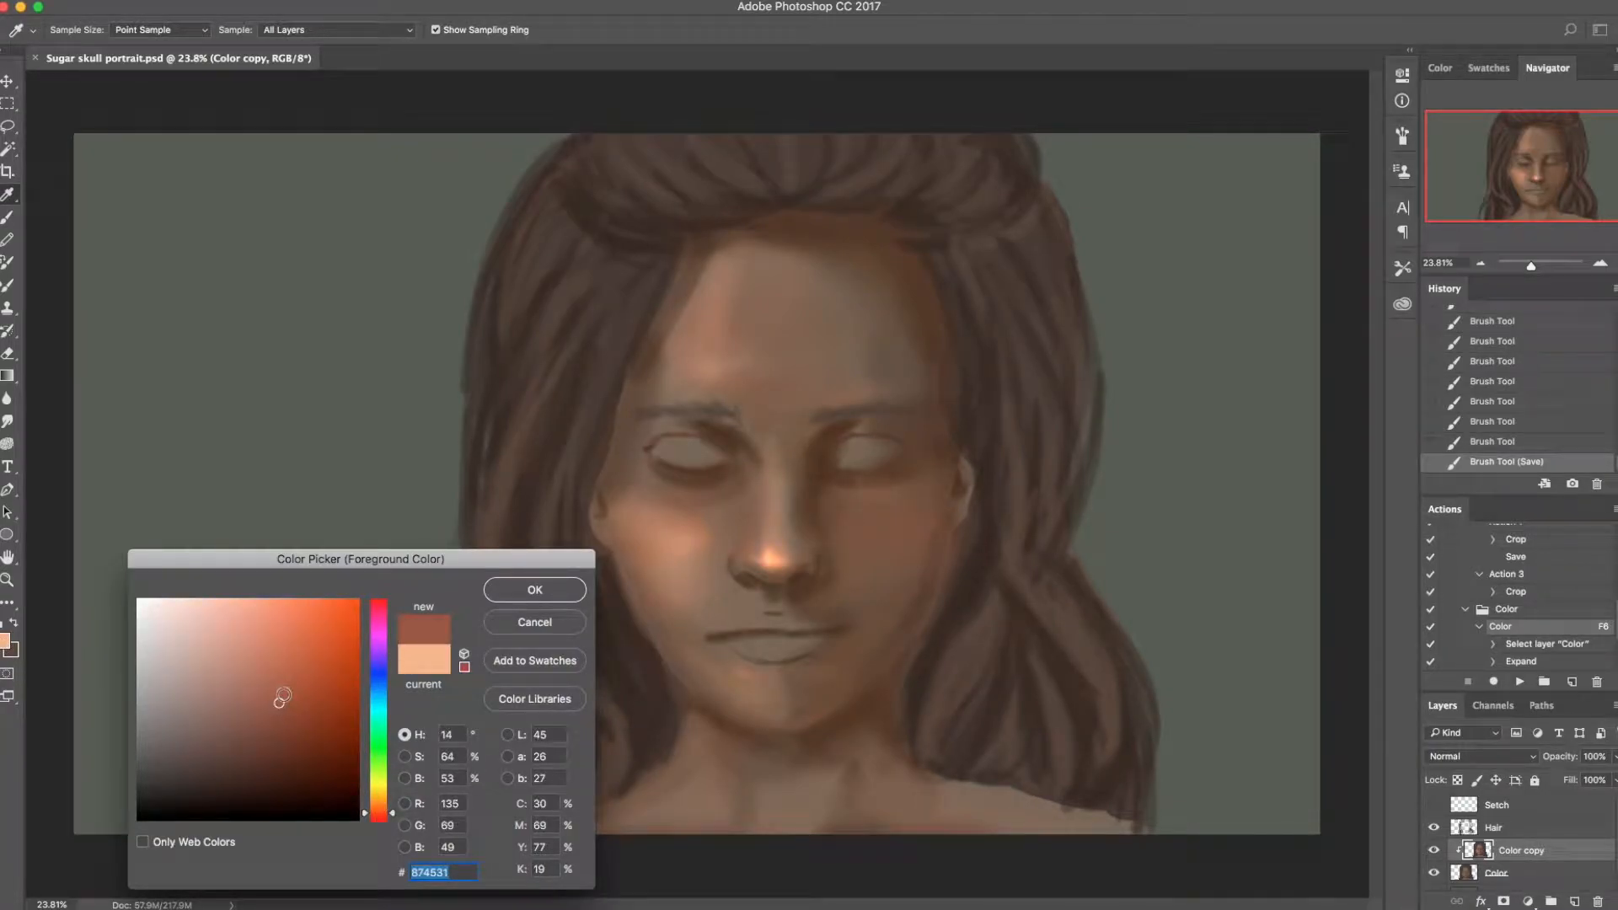
left_click(495, 595)
key("b")
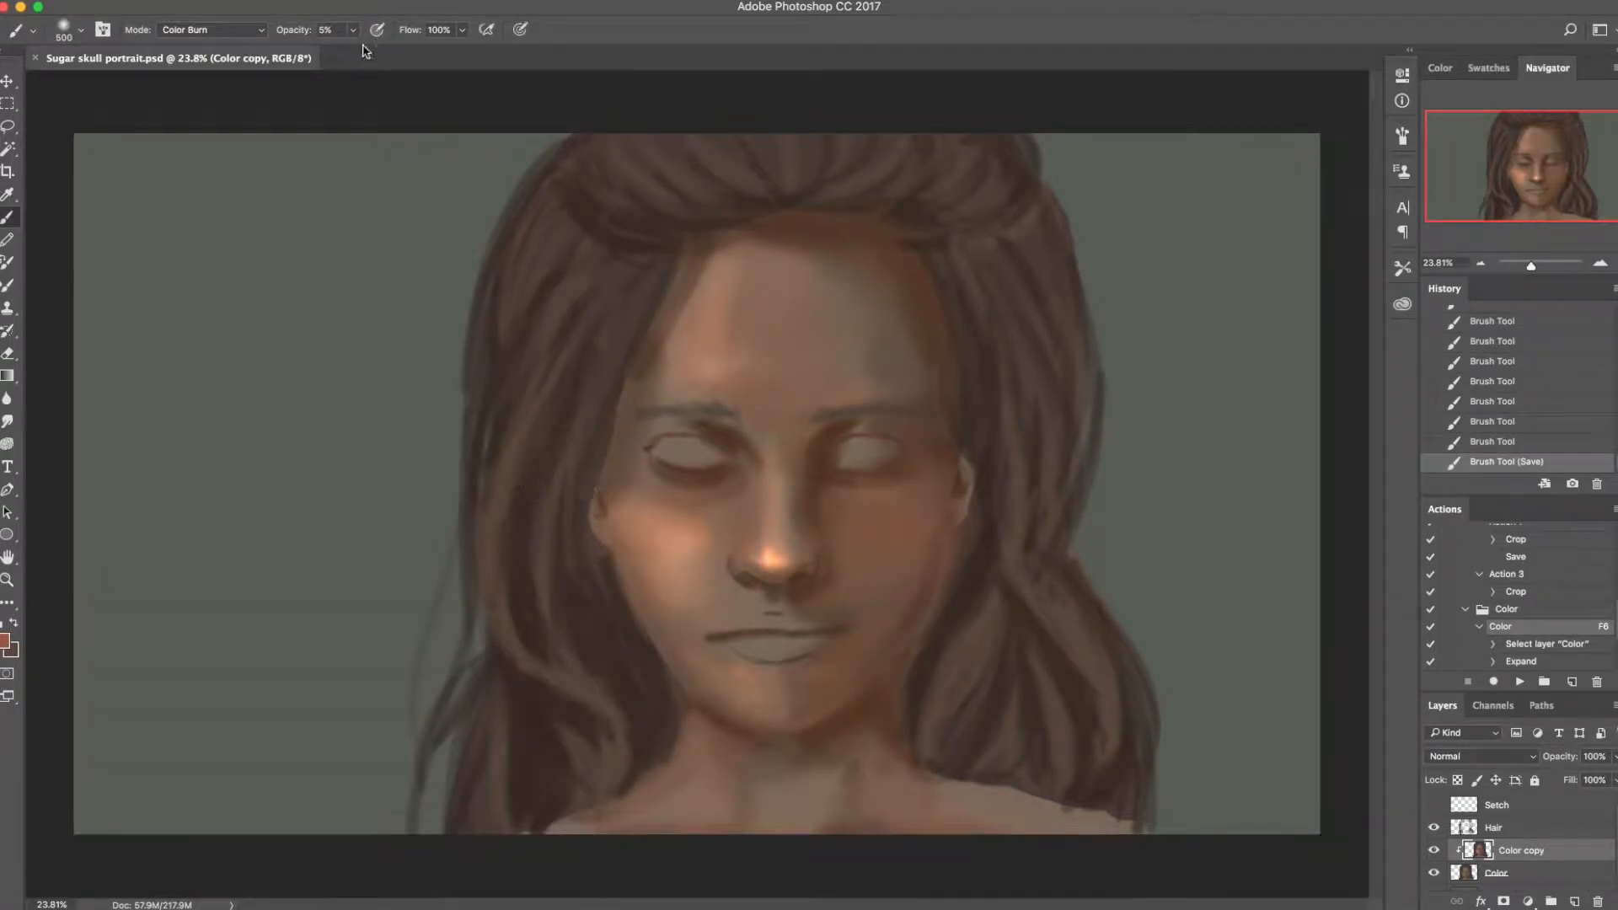
Step: Try darkening the area under the nose with Color Burn at 5% opacity, and return the history to the saved brush state
mouse_move(731, 599)
left_mouse_down()
mouse_move(700, 599)
mouse_move(765, 614)
mouse_move(792, 600)
mouse_move(727, 575)
left_mouse_up()
key("bracketleft")
key("bracketleft")
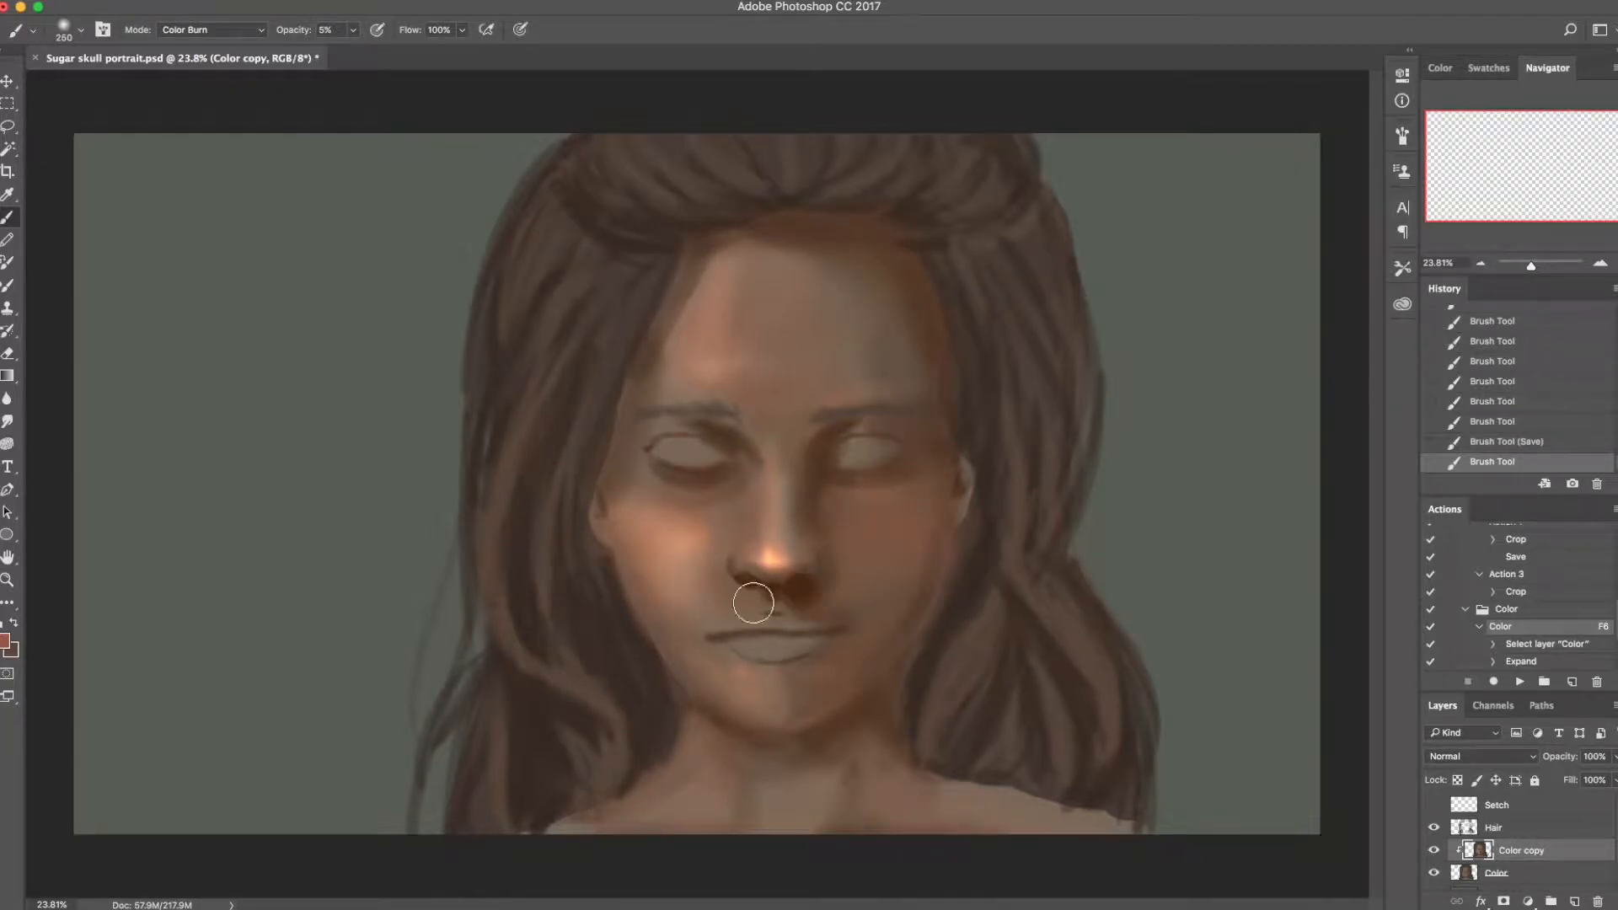
left_click(711, 601)
left_click(1508, 422)
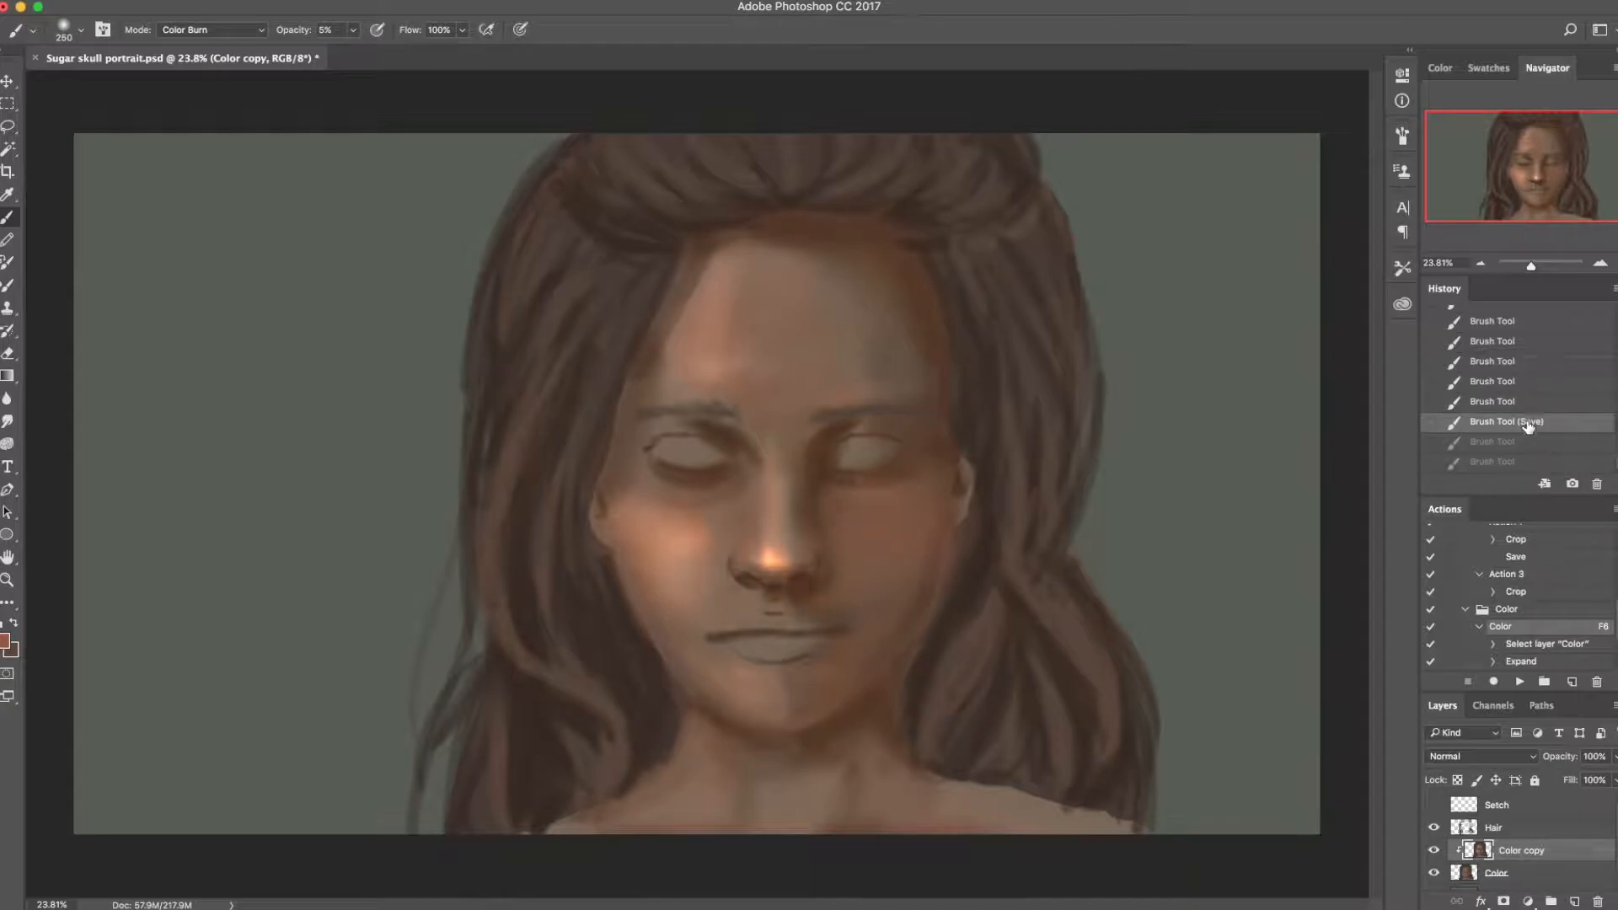
Step: Shift the foreground color to a redder hue and test Color Burn strokes under the nose, undoing the last stroke
left_click(5, 642)
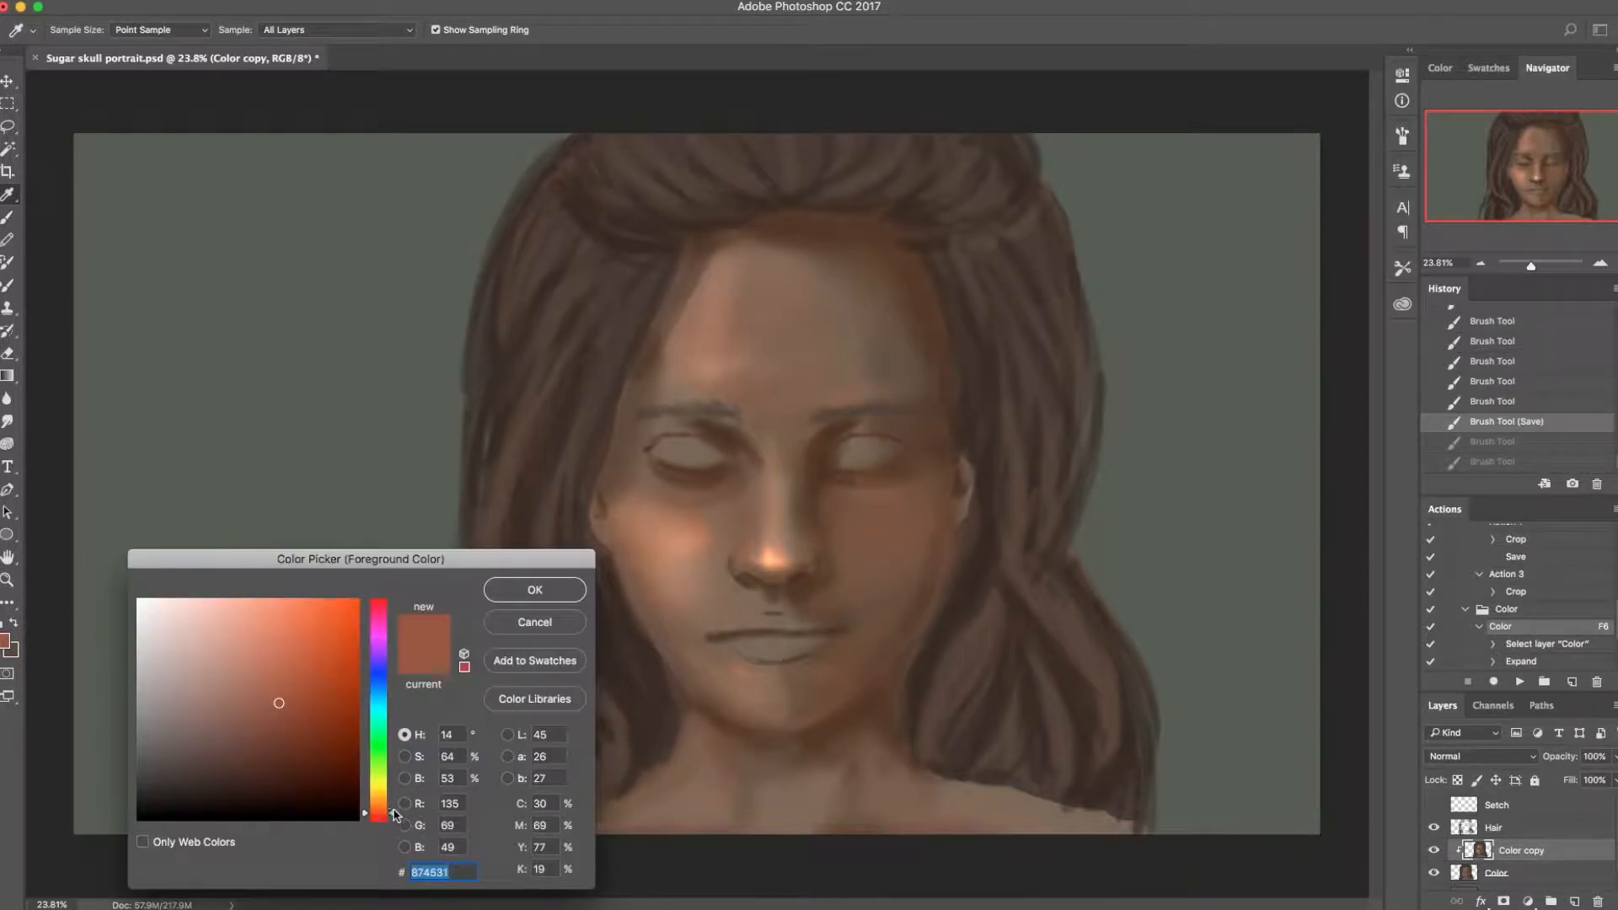
left_click_drag(393, 814, 396, 821)
left_click(540, 590)
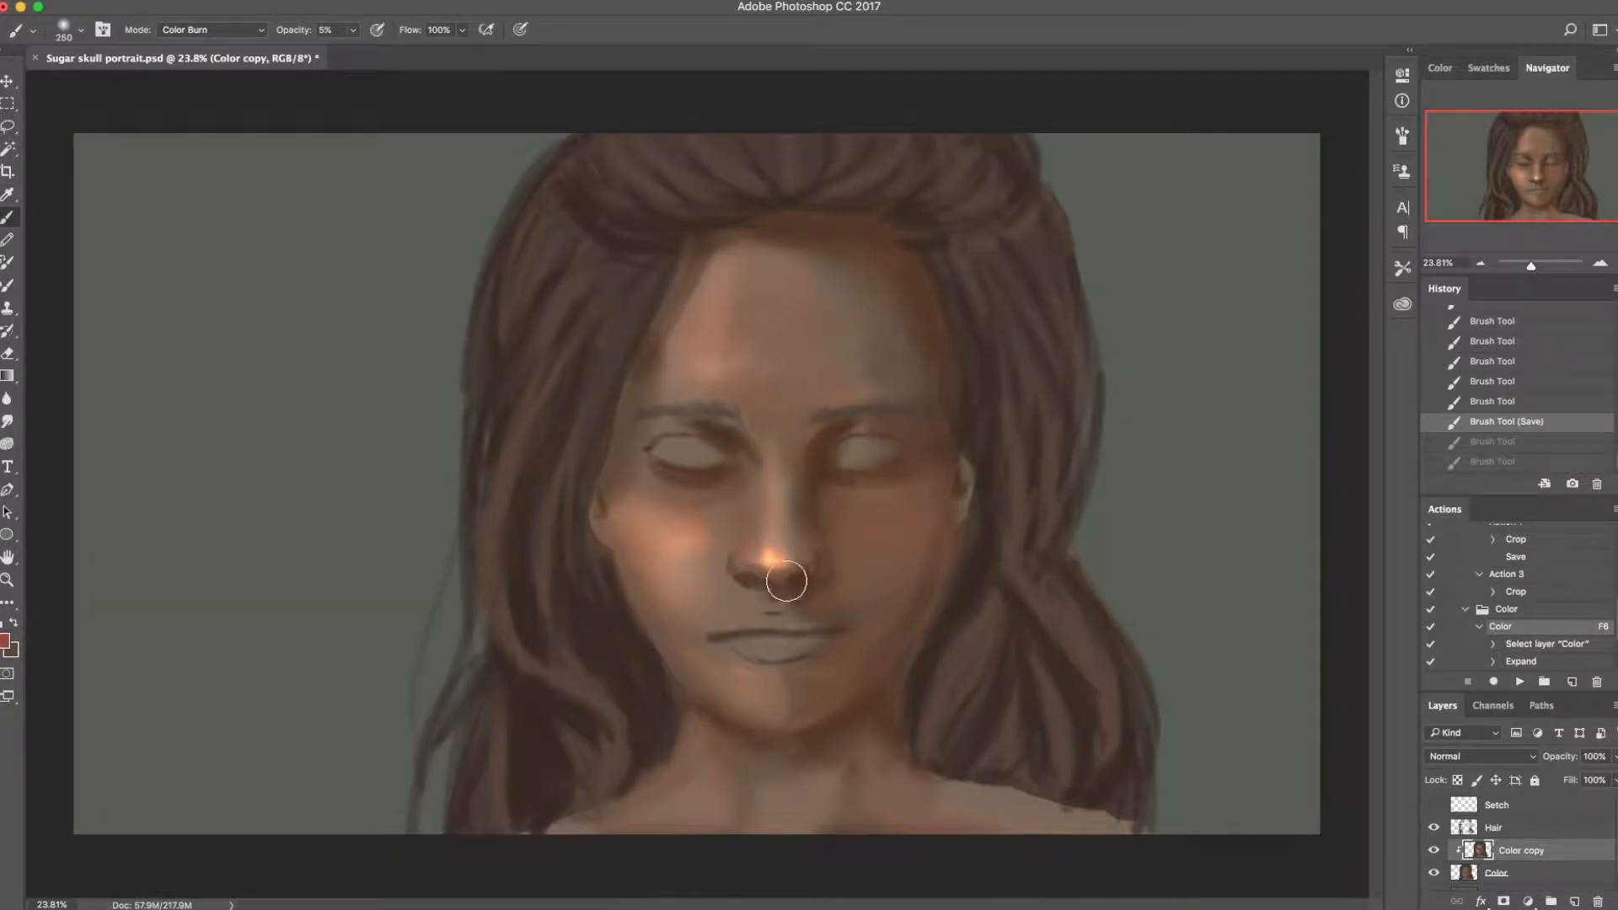
mouse_move(783, 595)
left_mouse_down()
mouse_move(722, 582)
mouse_move(800, 588)
mouse_move(717, 563)
mouse_move(813, 583)
left_mouse_up()
key("super+z")
Step: Lower the brush opacity to 3% and deepen the shadows under the nose, along the nose bridge and around the mouth with Color Burn
left_click(354, 30)
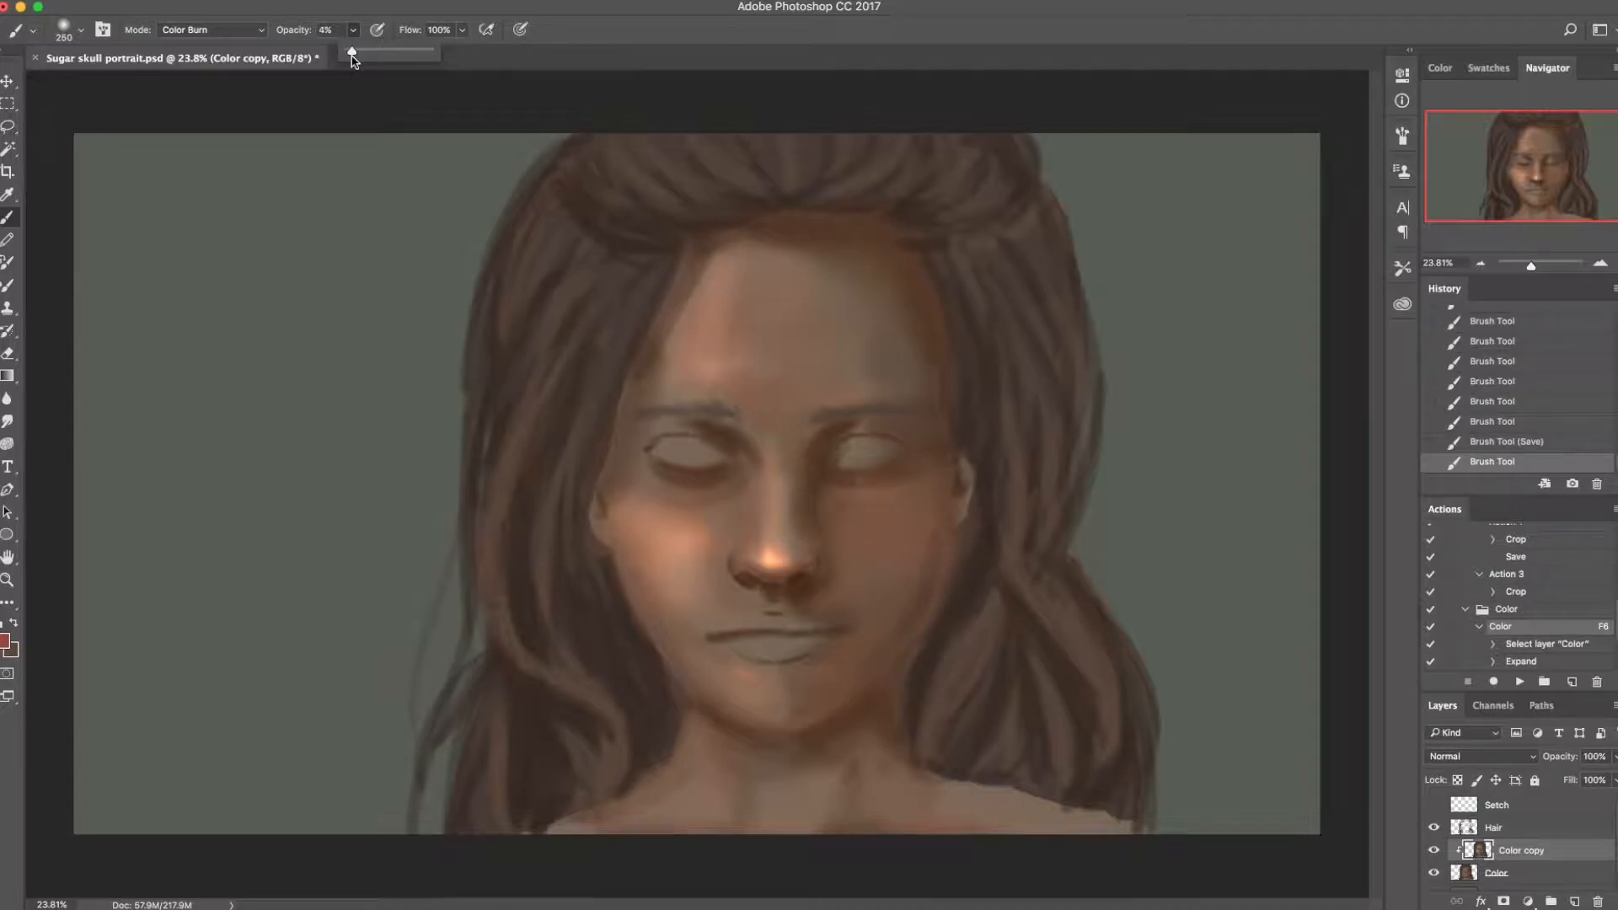
mouse_move(759, 587)
left_mouse_down()
mouse_move(795, 591)
mouse_move(809, 507)
mouse_move(822, 560)
mouse_move(824, 471)
mouse_move(821, 485)
mouse_move(864, 483)
mouse_move(833, 485)
mouse_move(835, 434)
left_mouse_up()
left_click_drag(798, 660, 796, 629)
mouse_move(797, 629)
left_mouse_down()
mouse_move(847, 630)
mouse_move(859, 649)
left_mouse_up()
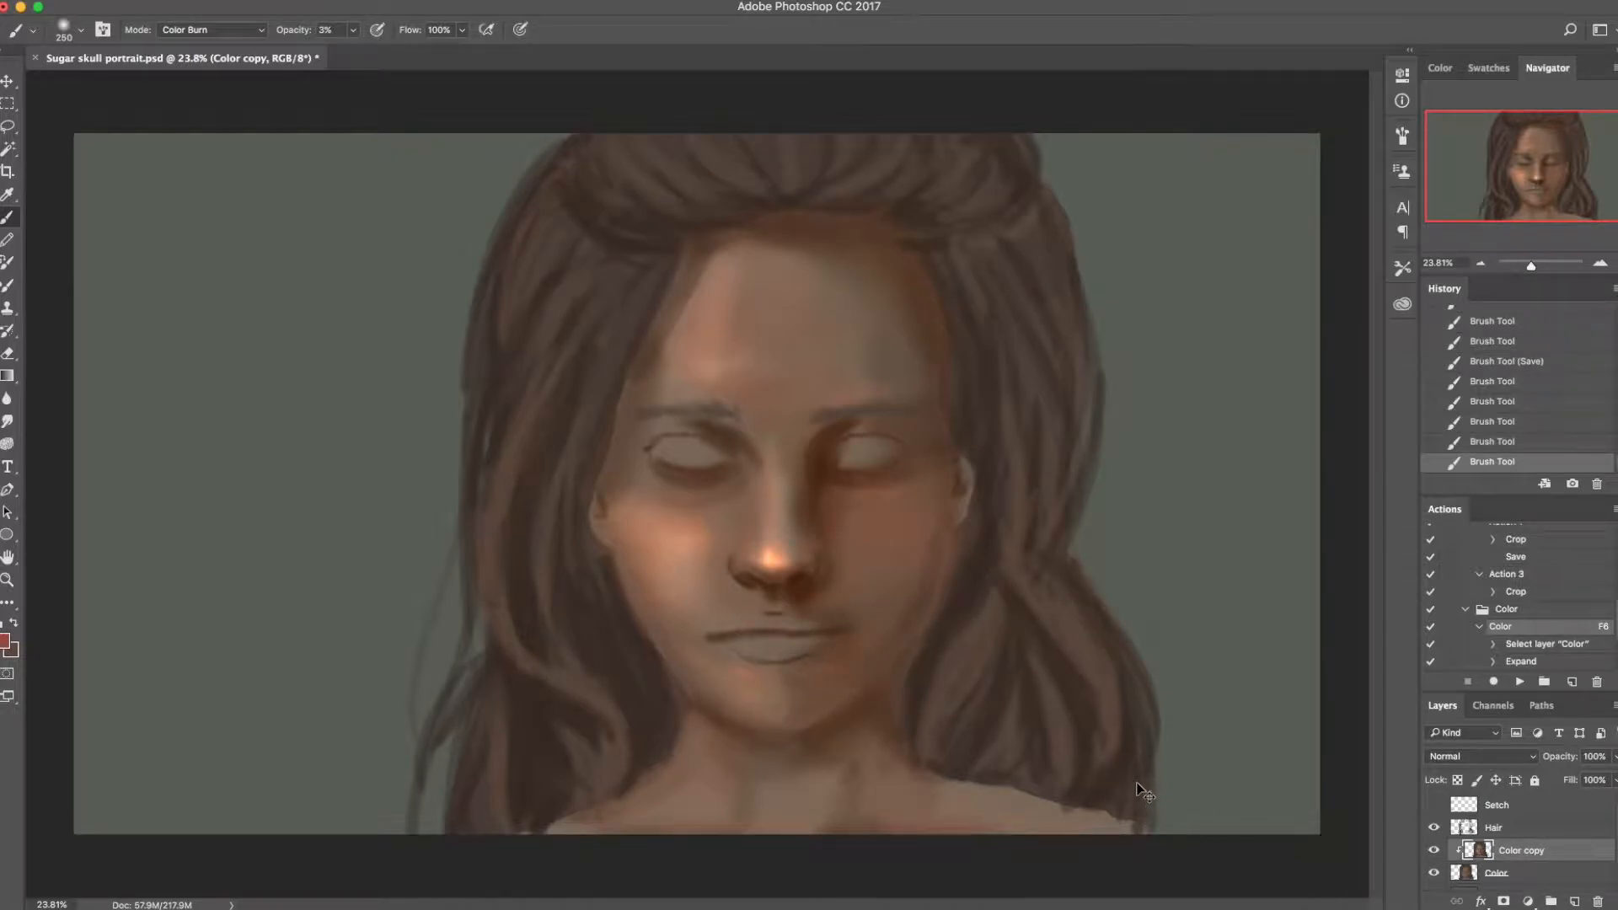
Step: Apply a Curves adjustment to the Color copy layer, raising the Red channel's midpoint slightly to input 126, output 130
key("super+m")
left_click_drag(1547, 425, 1088, 460)
left_click(1045, 514)
left_click(1030, 526)
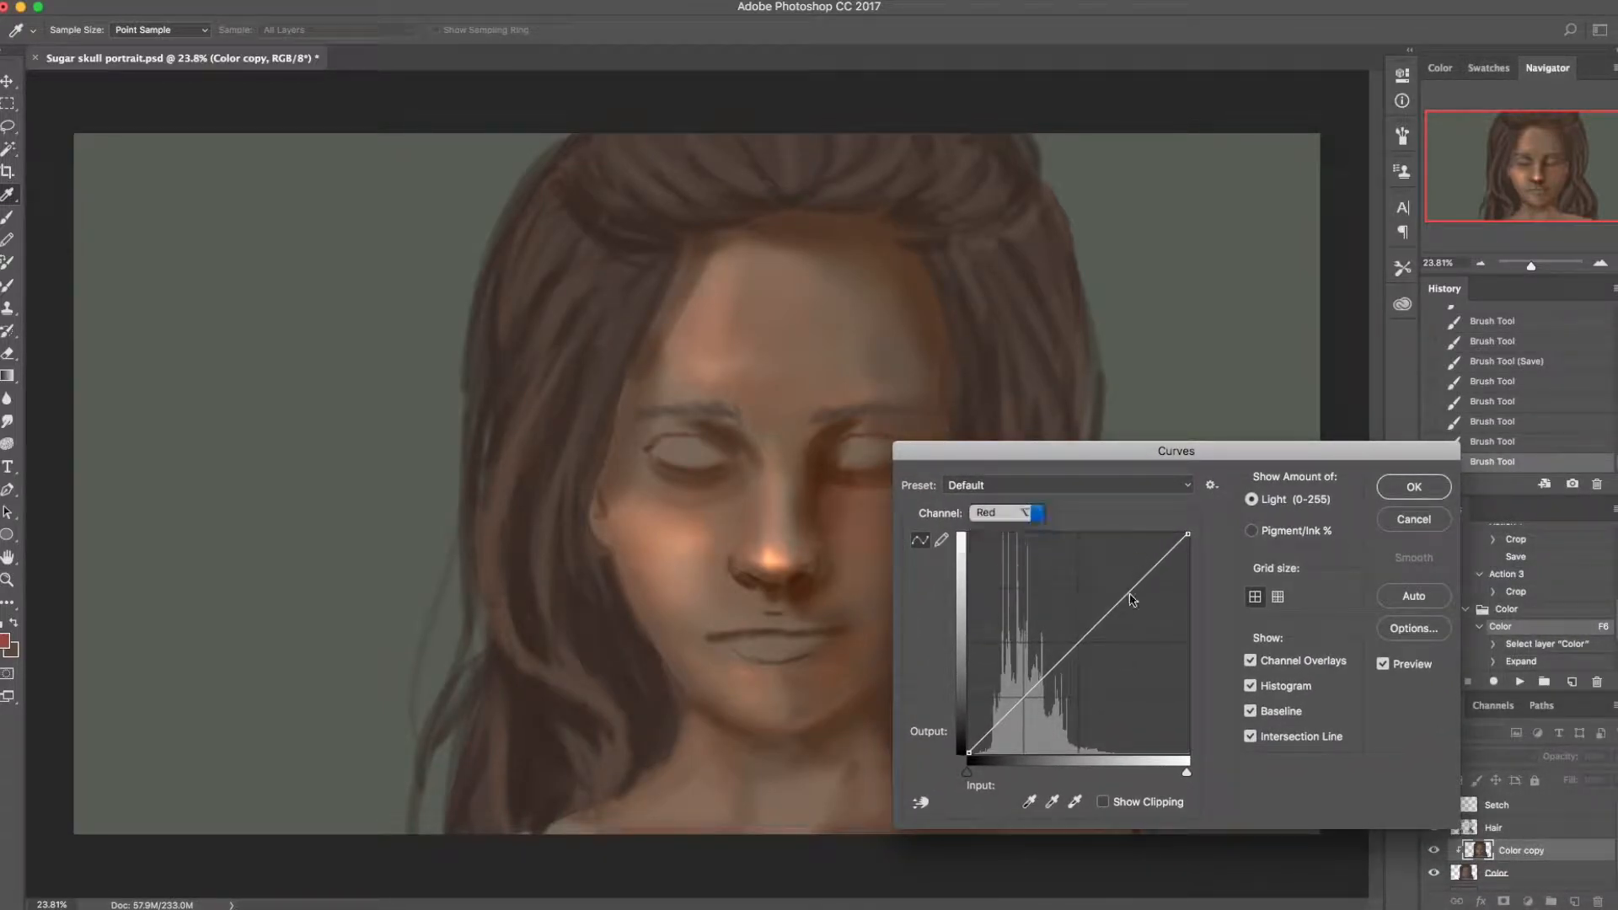
left_click(1079, 636)
left_click_drag(1079, 634, 1080, 636)
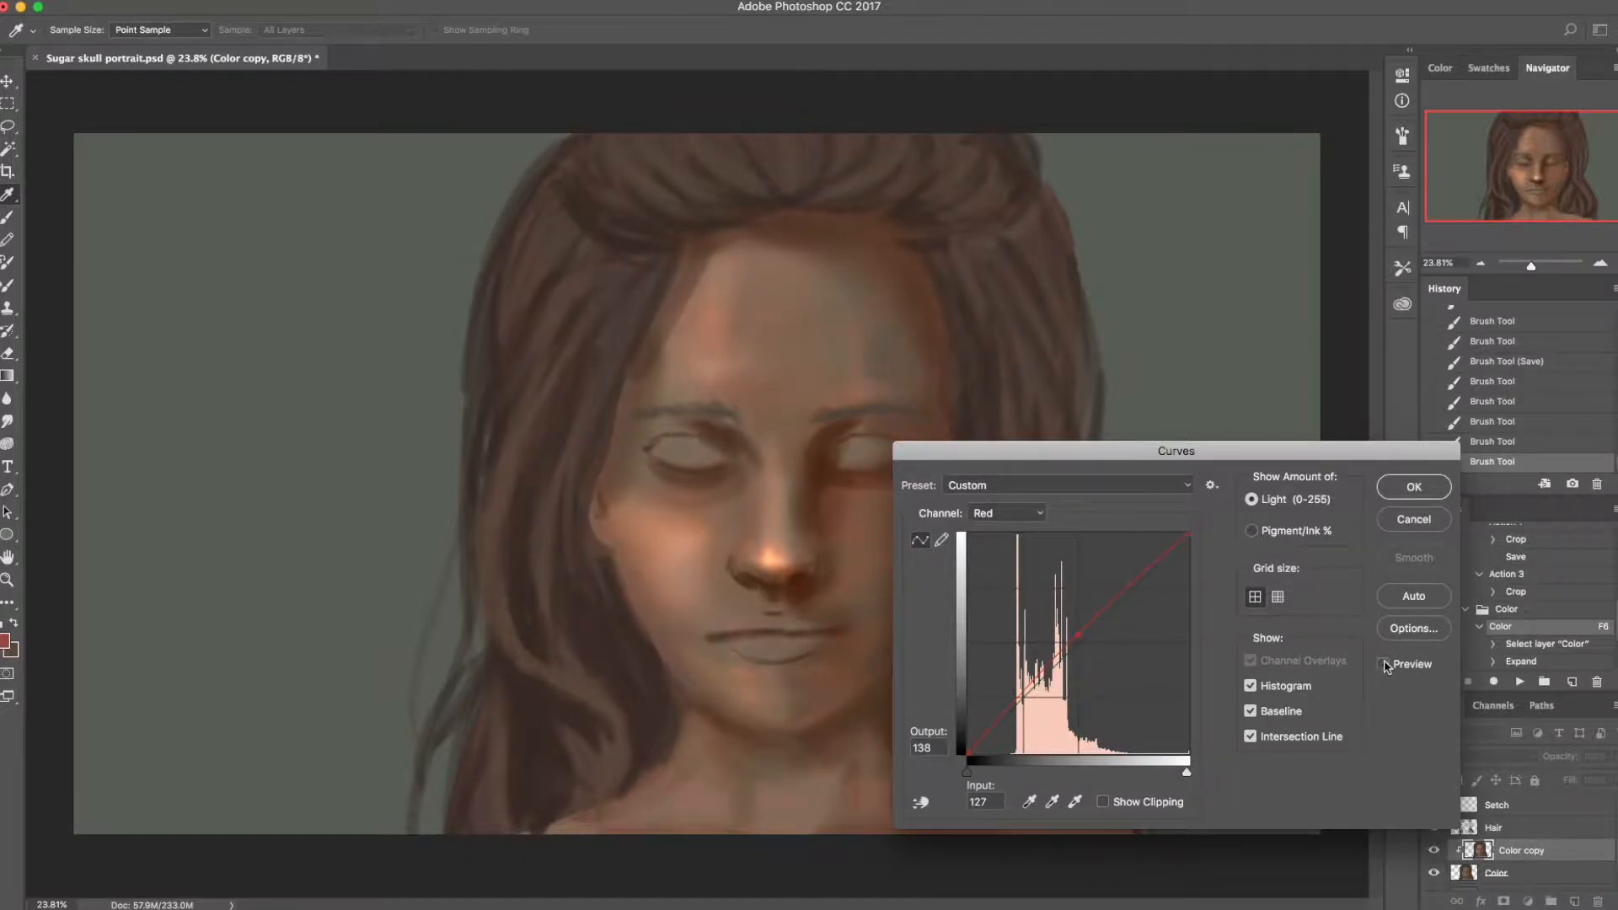
left_click_drag(1077, 636, 1076, 636)
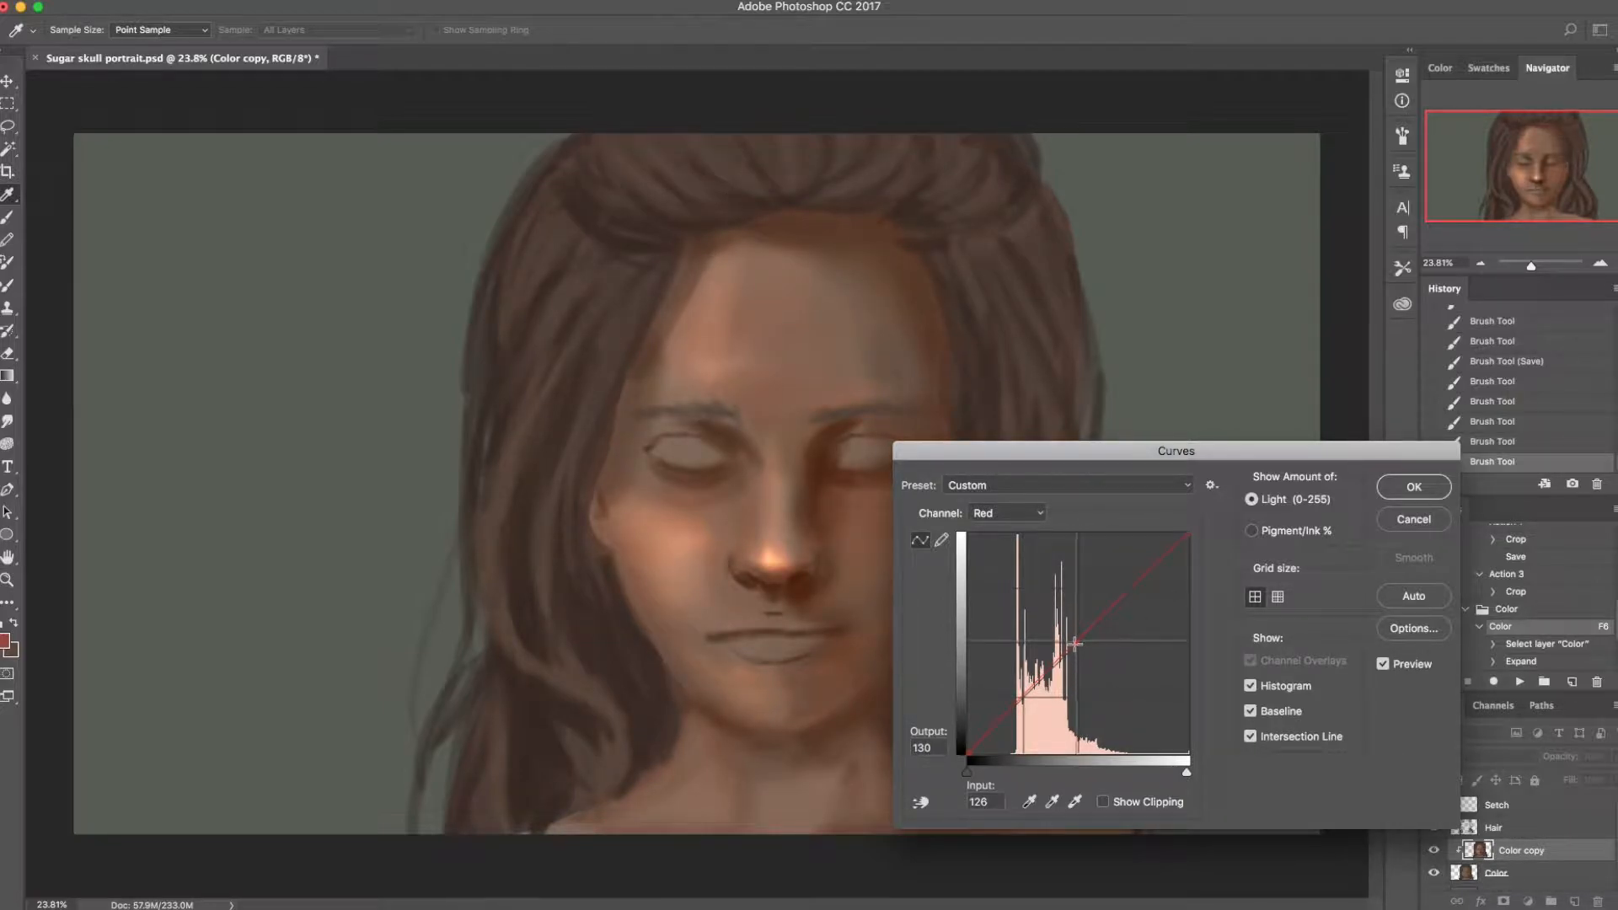
Step: Apply the red-channel Curves adjustment to the Color copy layer
left_click(1414, 487)
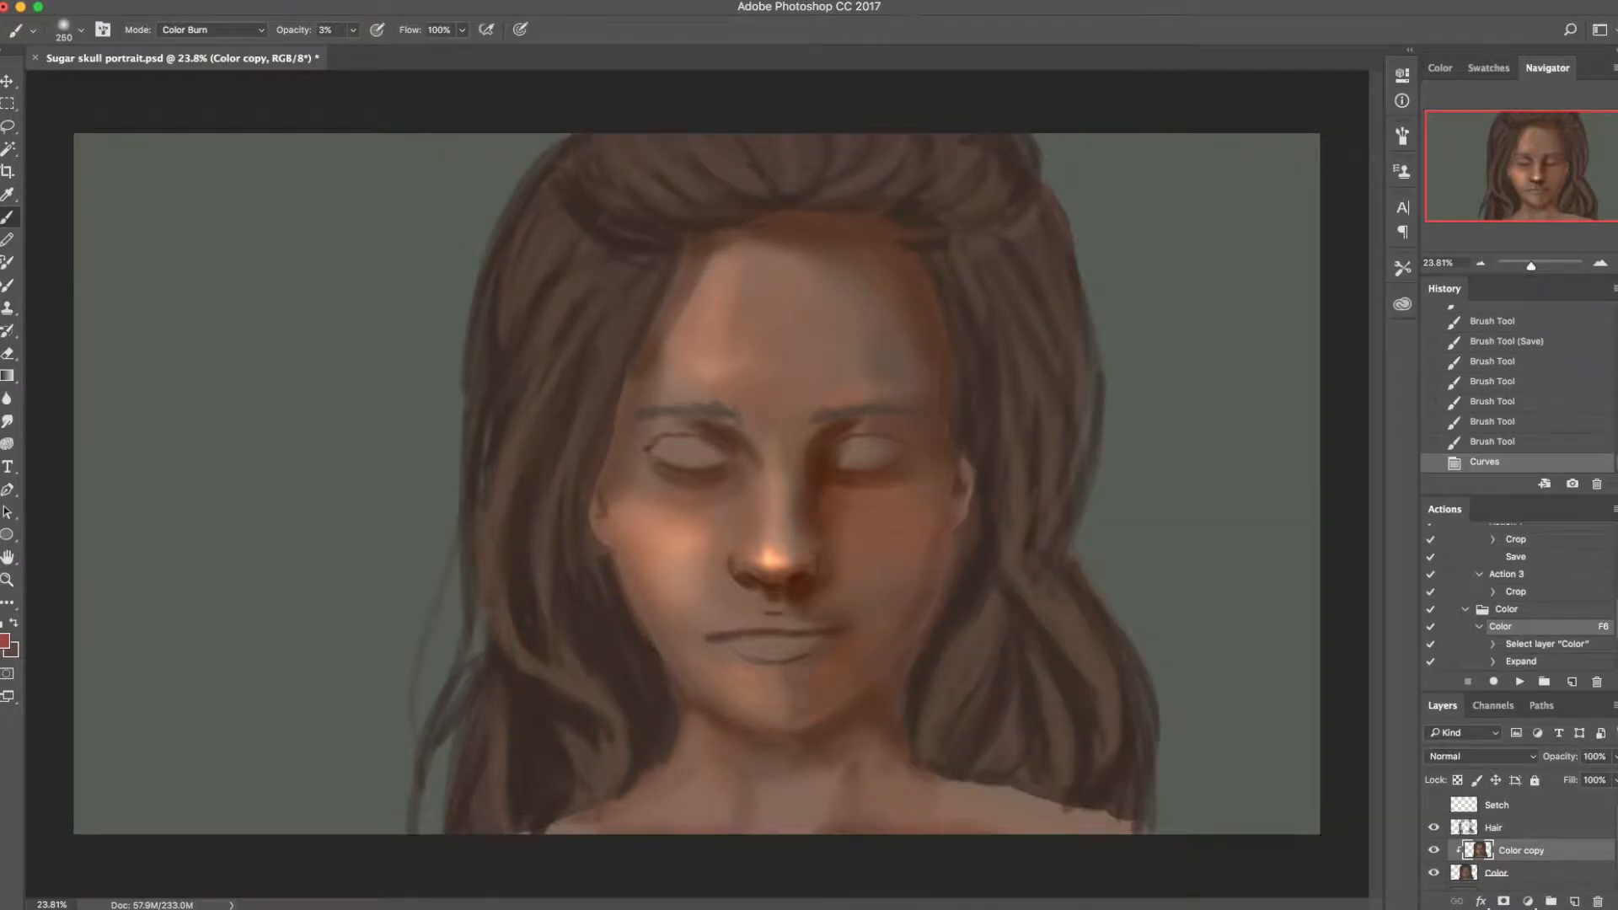
left_click(207, 0)
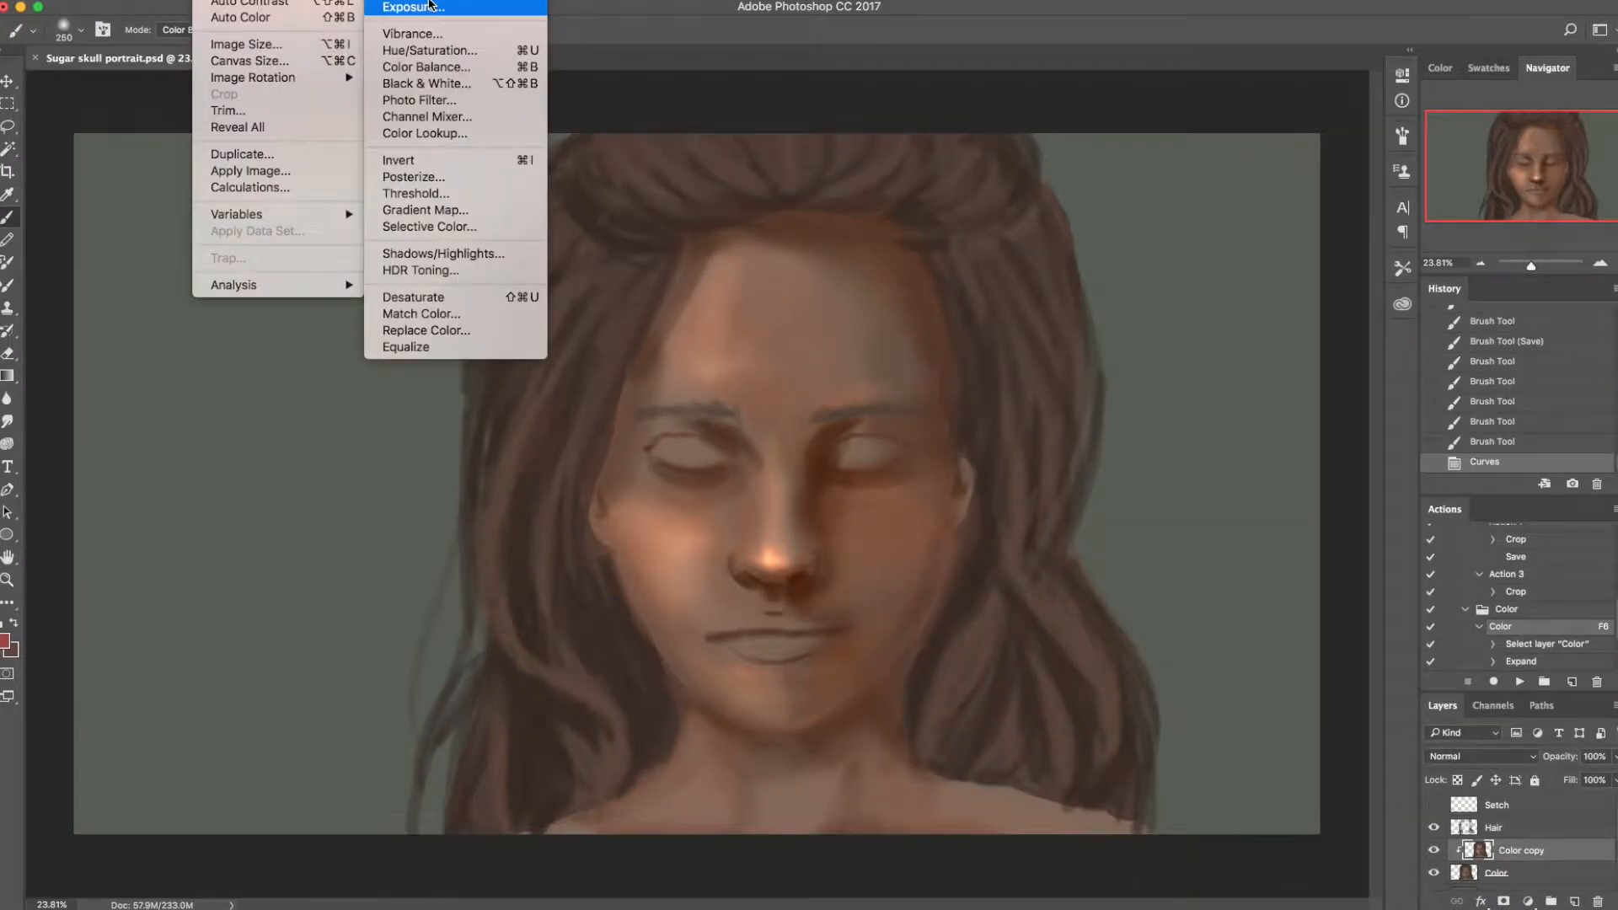
mouse_move(262, 0)
left_click(485, 144)
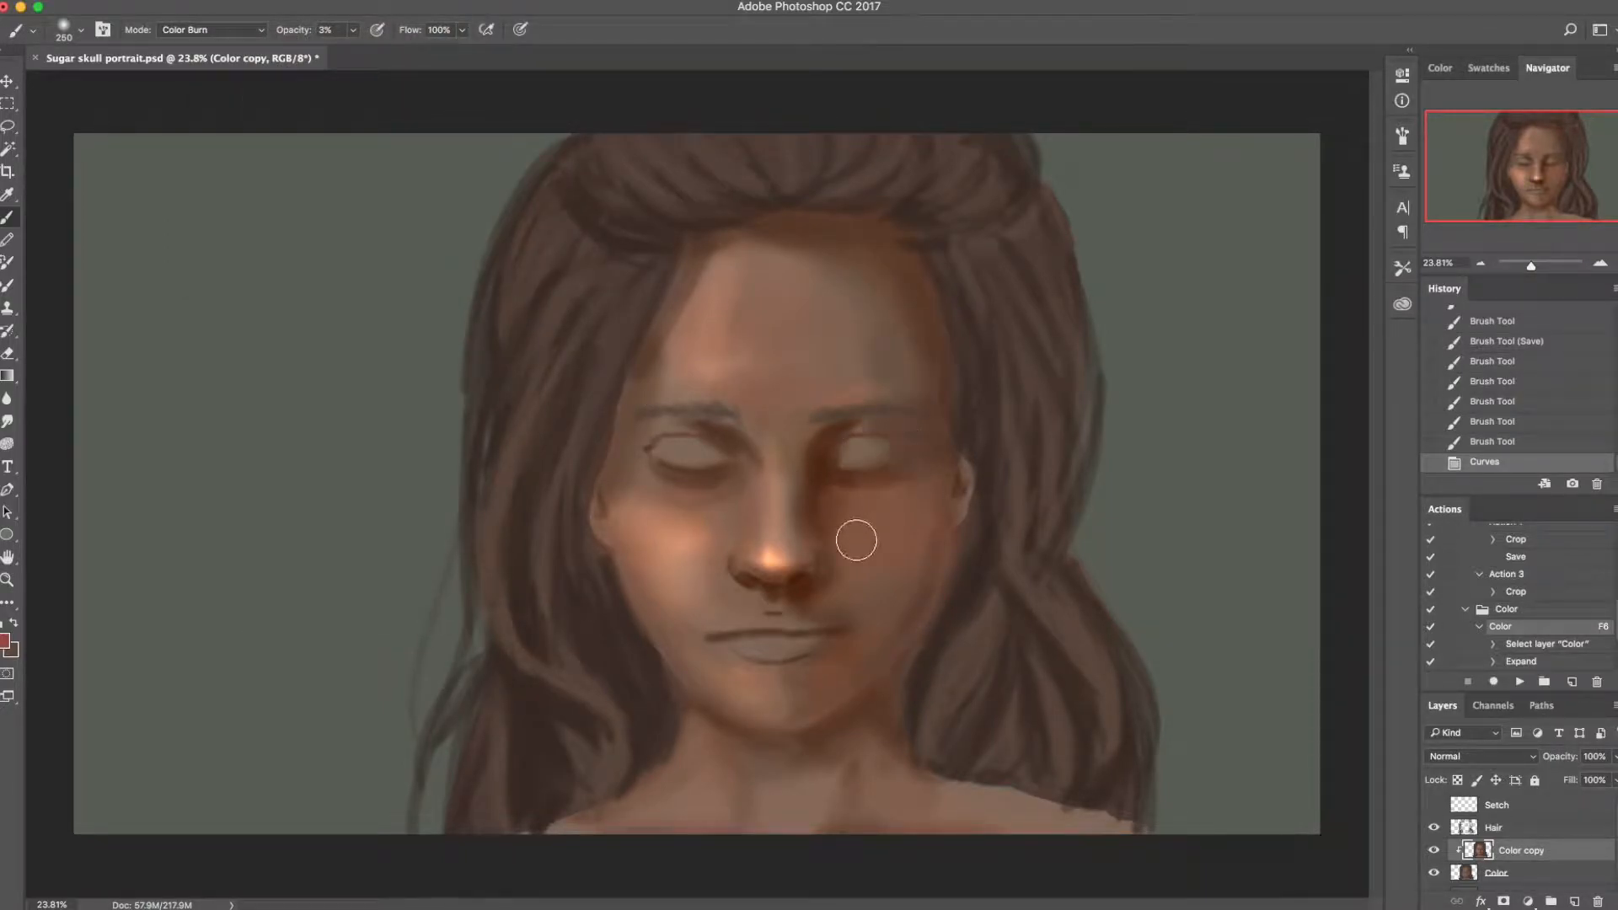
Step: Enlarge the Color Burn brush to 500 px and shade the shadowed cheek, neck and forehead at 3% opacity
key("bracketright")
key("bracketright")
left_click_drag(823, 490, 853, 556)
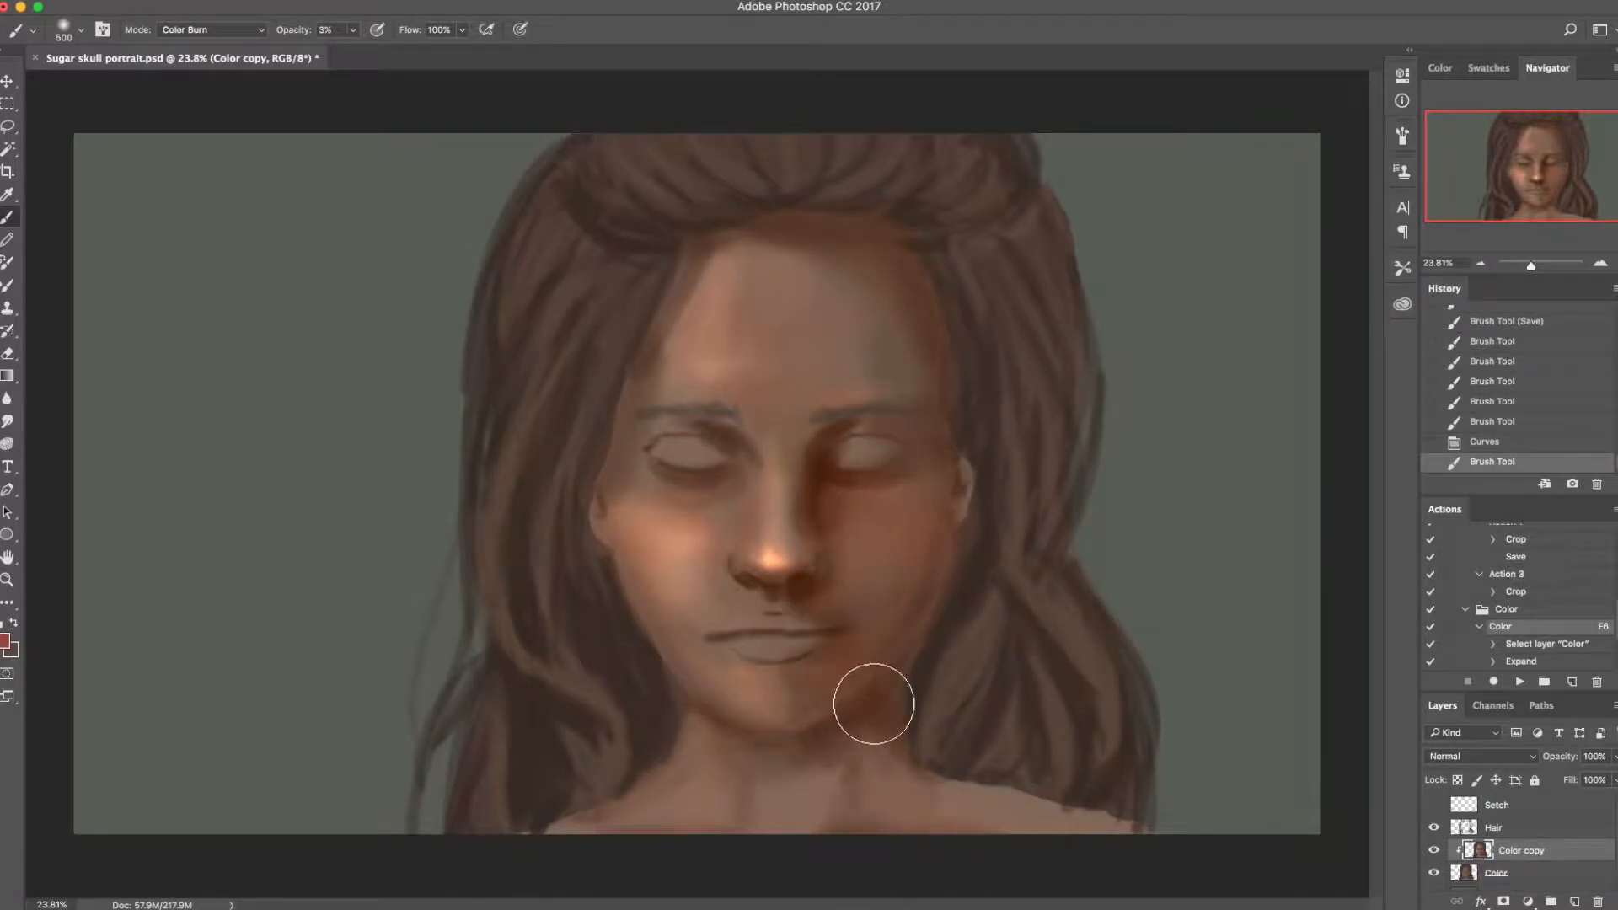
left_click_drag(906, 799, 885, 825)
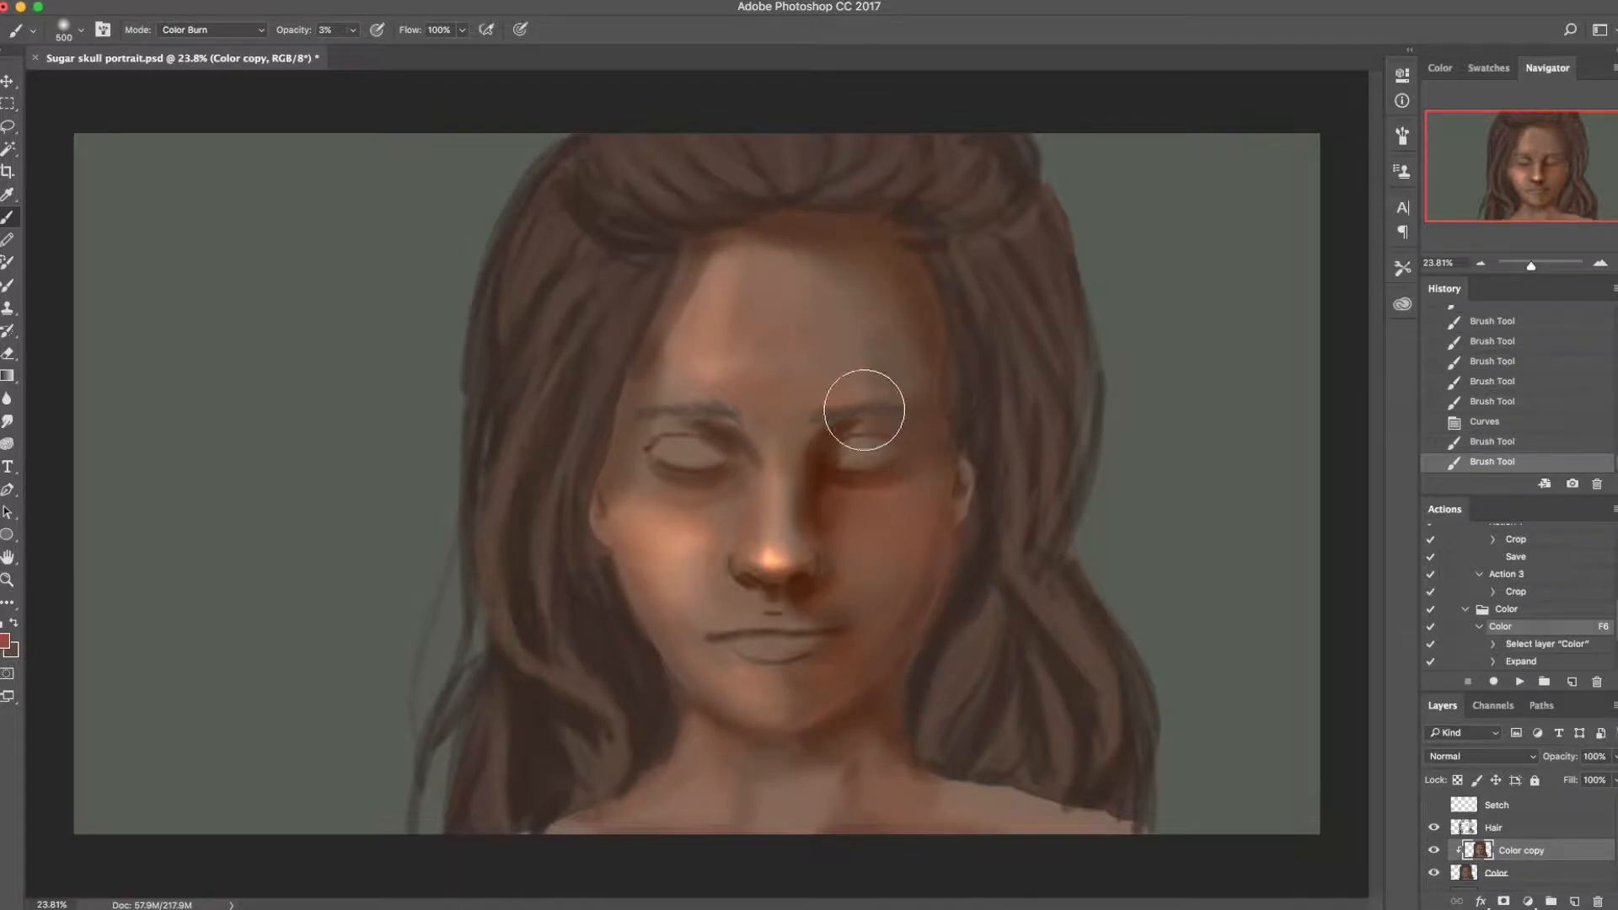
left_click_drag(907, 361, 802, 250)
Step: Set the foreground color to red c93232 and burn it into the neck, the mouth area and the shadowed forehead
left_click(5, 641)
left_click(304, 644)
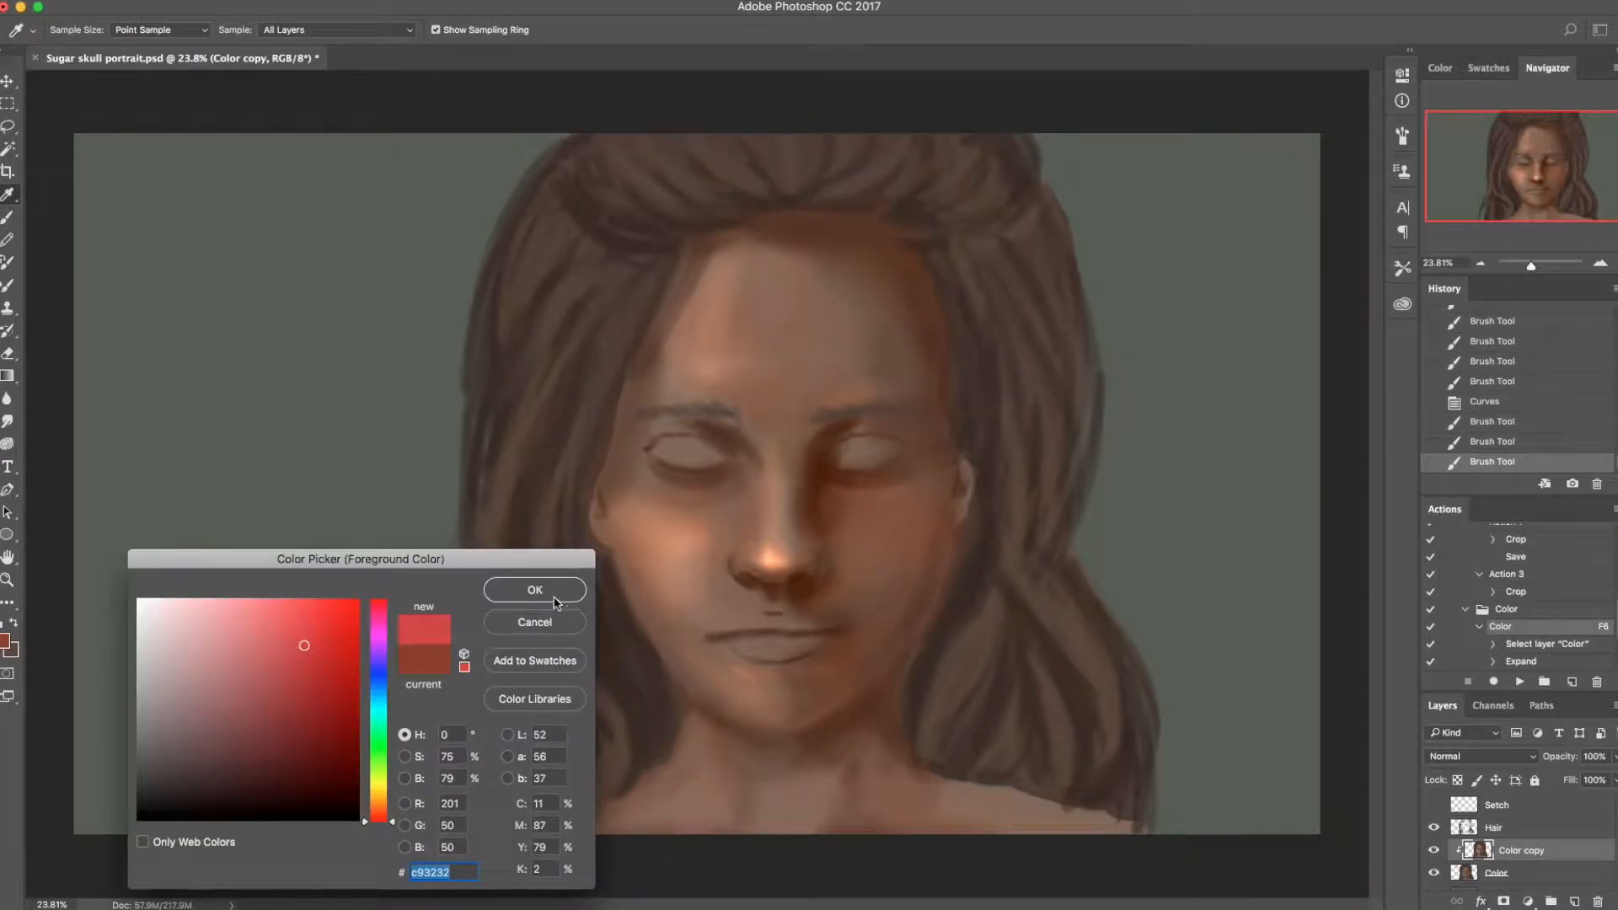
left_click(554, 589)
mouse_move(795, 761)
left_mouse_down()
mouse_move(873, 723)
mouse_move(851, 739)
mouse_move(906, 820)
mouse_move(886, 668)
mouse_move(810, 699)
mouse_move(844, 619)
left_mouse_up()
left_click_drag(830, 602, 822, 589)
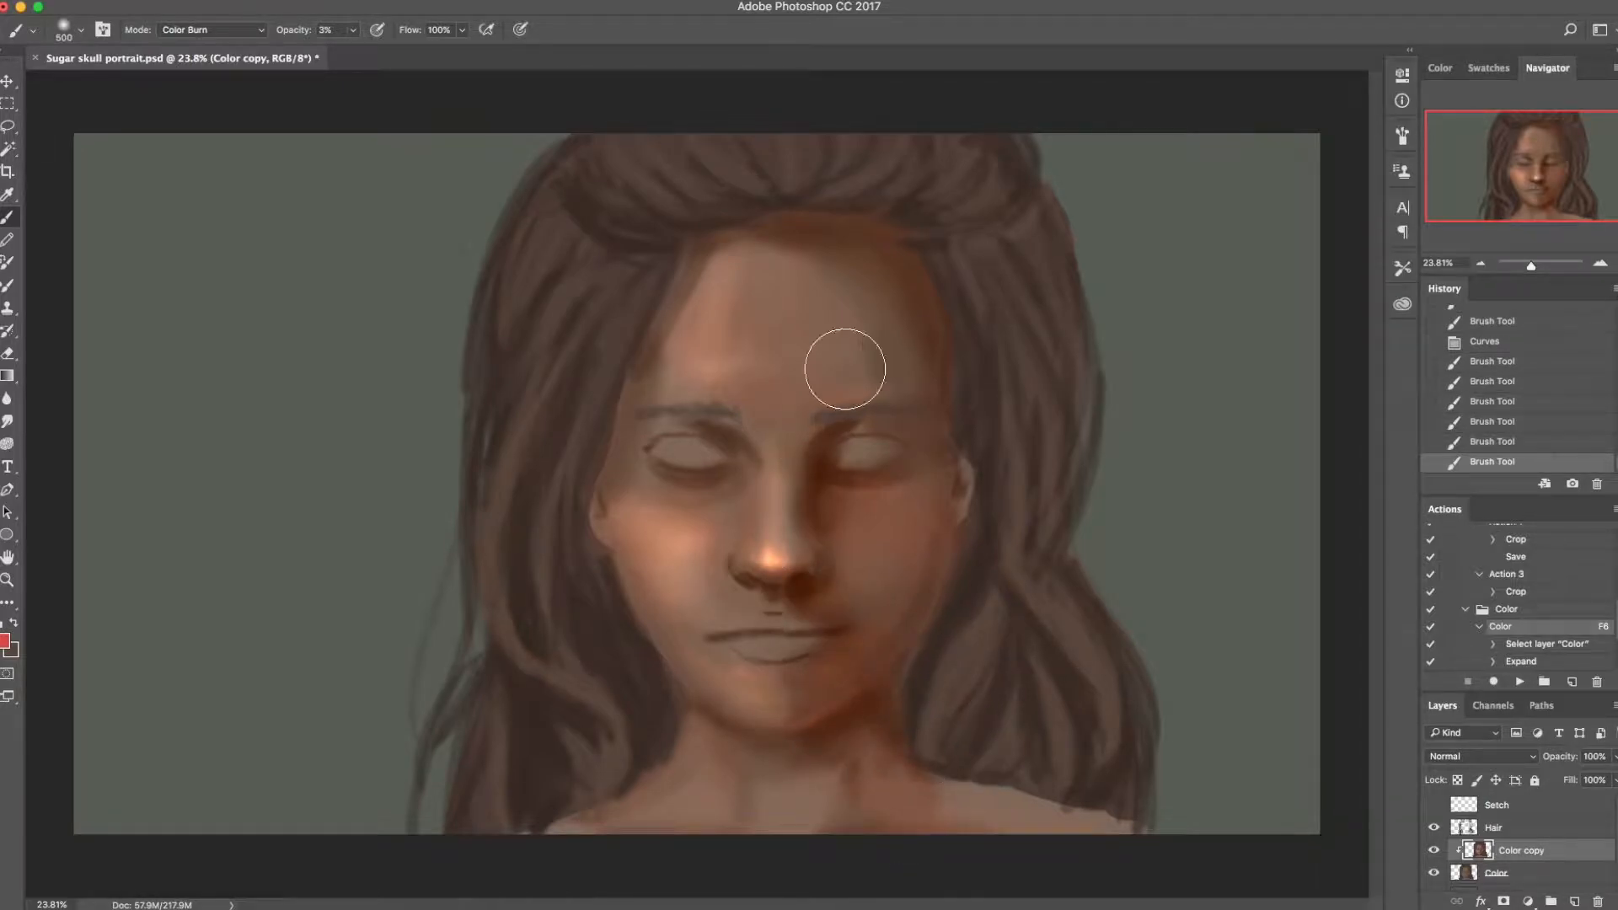
mouse_move(825, 402)
left_mouse_down()
mouse_move(888, 369)
mouse_move(873, 266)
left_mouse_up()
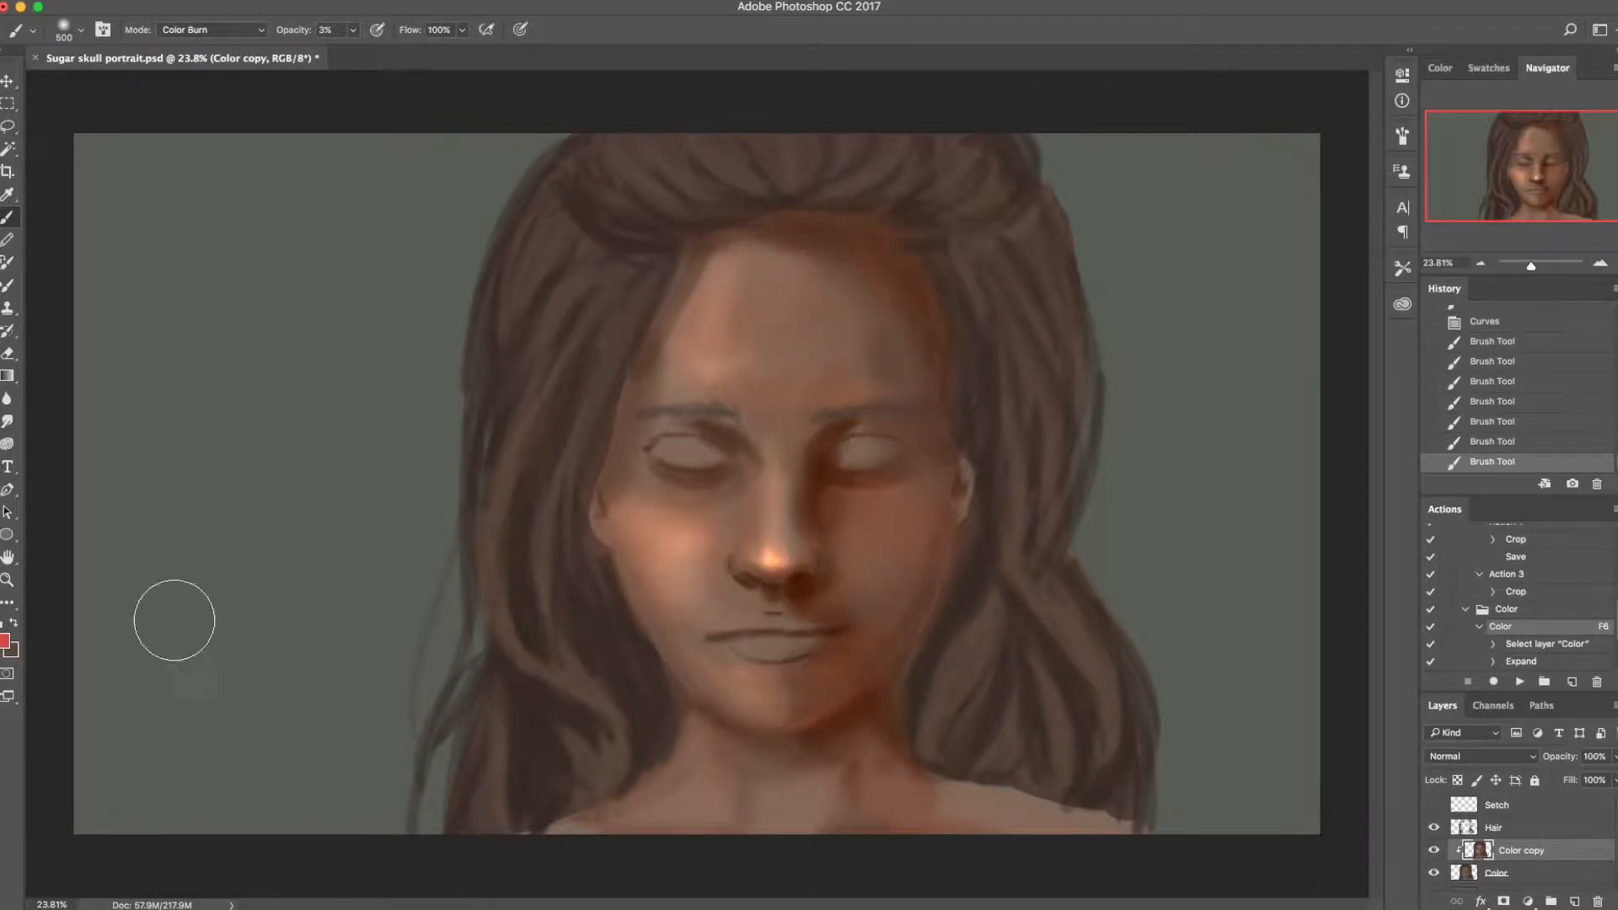
Step: Set the foreground color to pale pink ffb8b8, tint the lit cheek, forehead and neck, and save the portrait
left_click(5, 642)
left_click(199, 605)
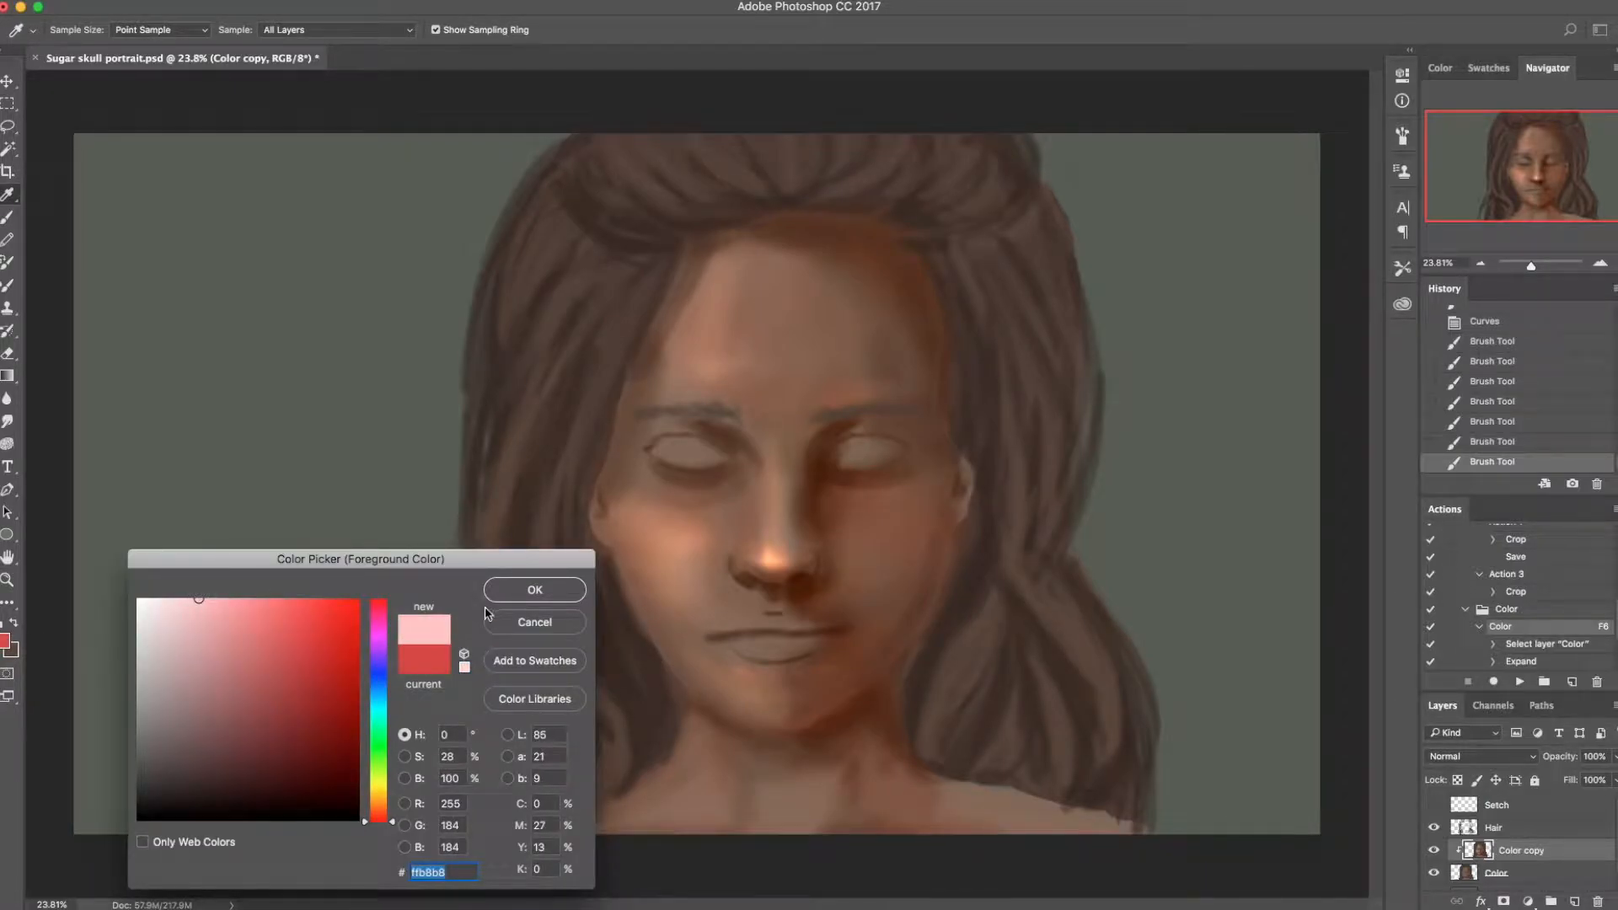
left_click(532, 585)
left_click_drag(707, 567, 681, 549)
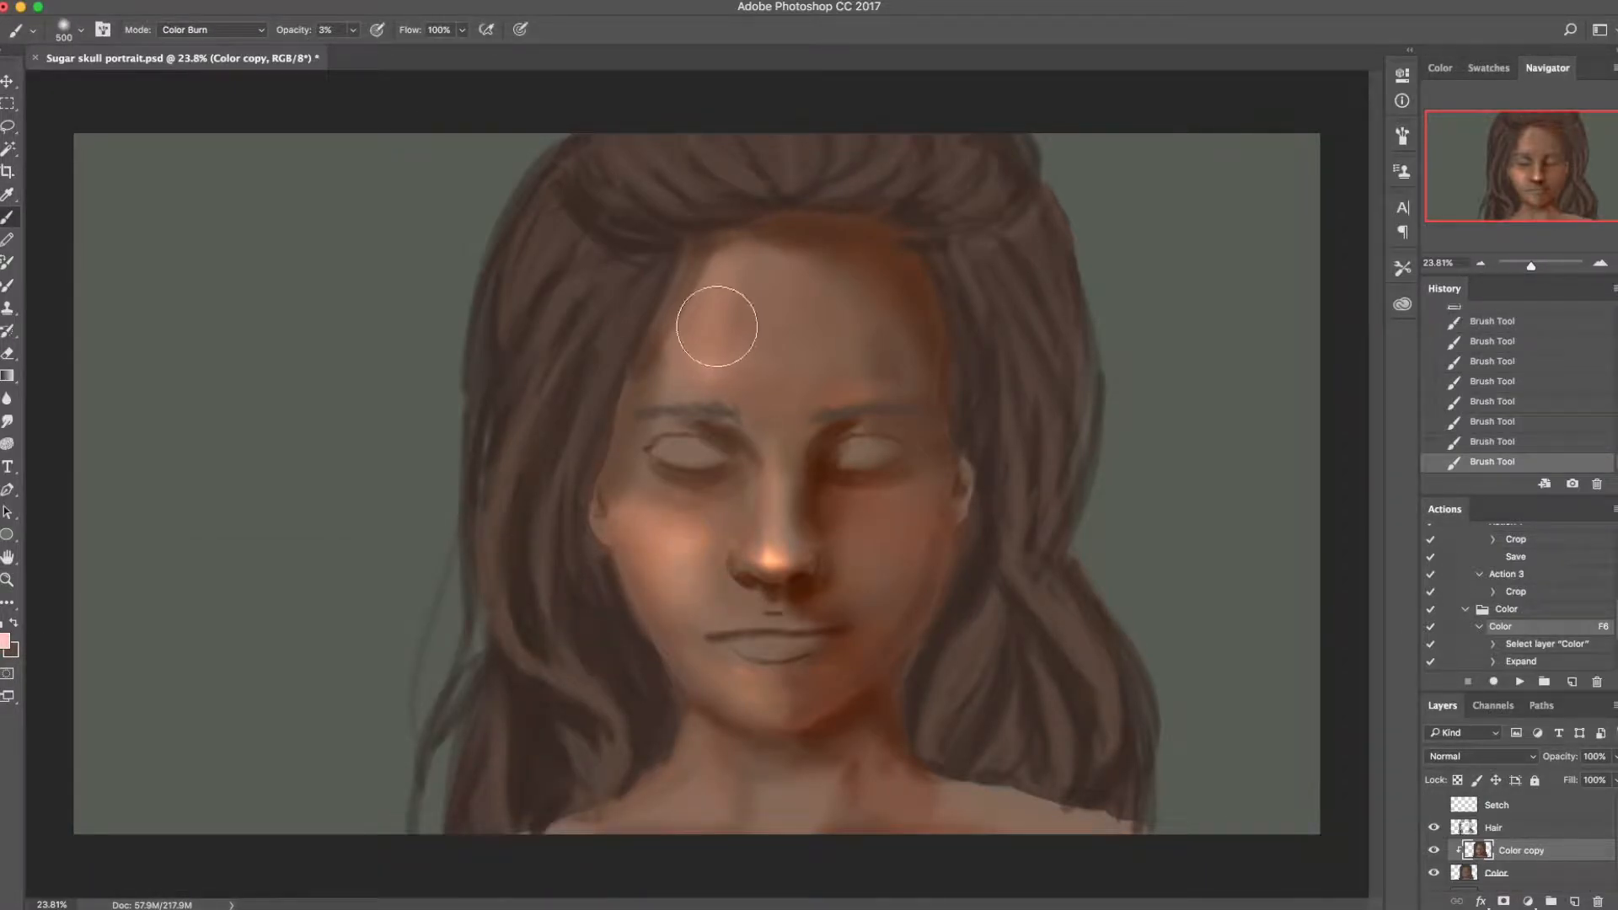
left_click(693, 322)
mouse_move(687, 772)
left_mouse_down()
mouse_move(629, 848)
mouse_move(751, 776)
mouse_move(701, 779)
mouse_move(630, 830)
mouse_move(703, 792)
left_mouse_up()
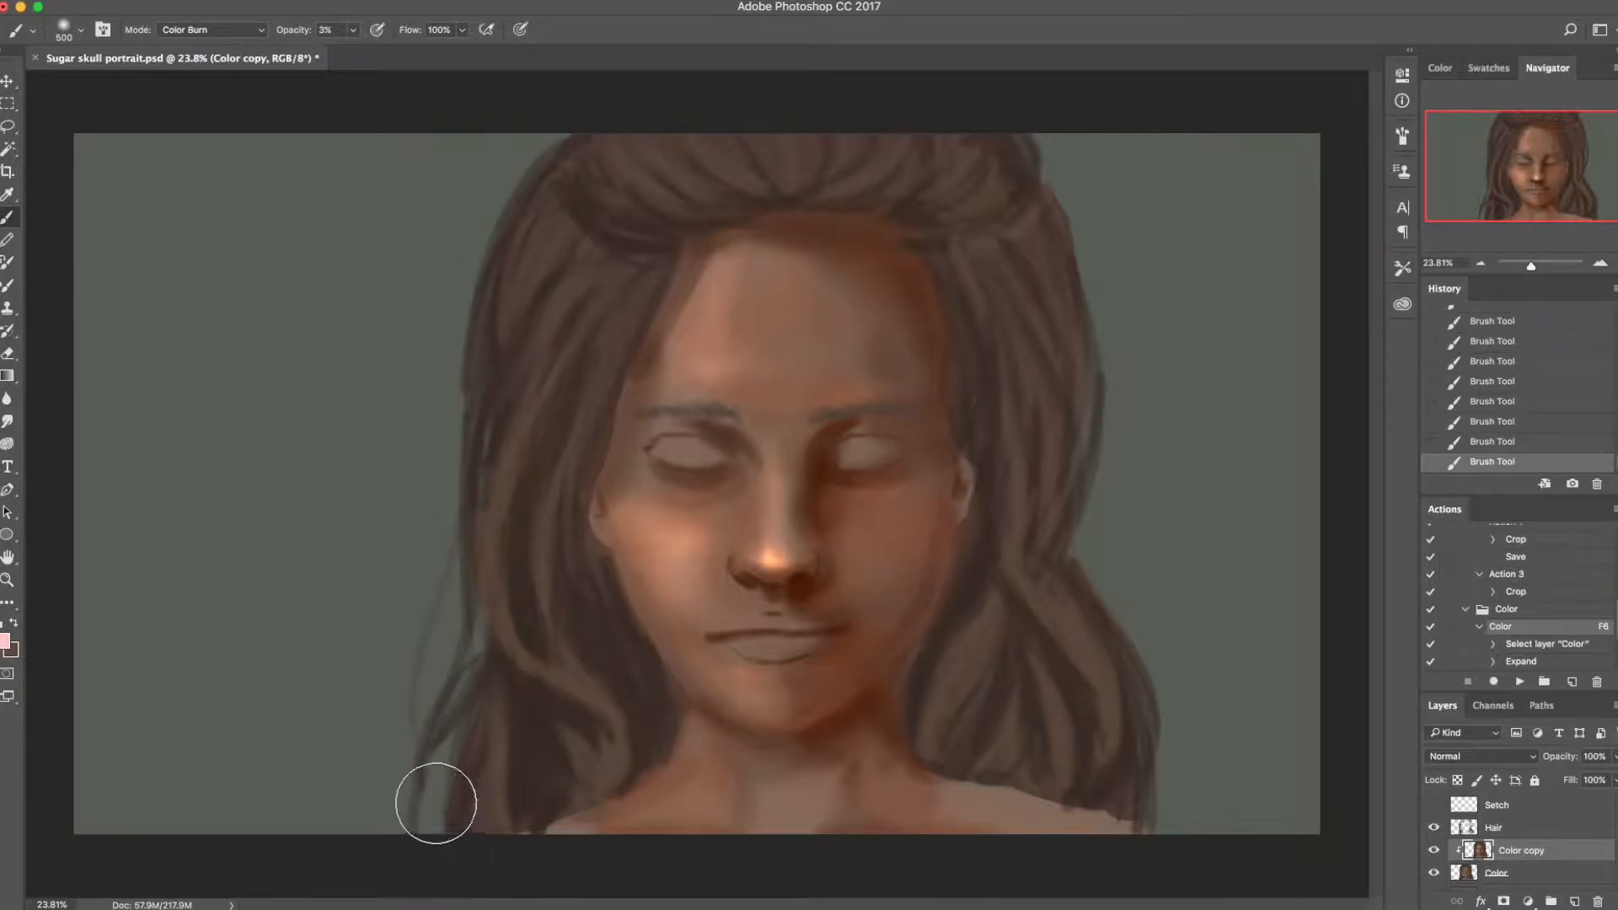
key("super+s")
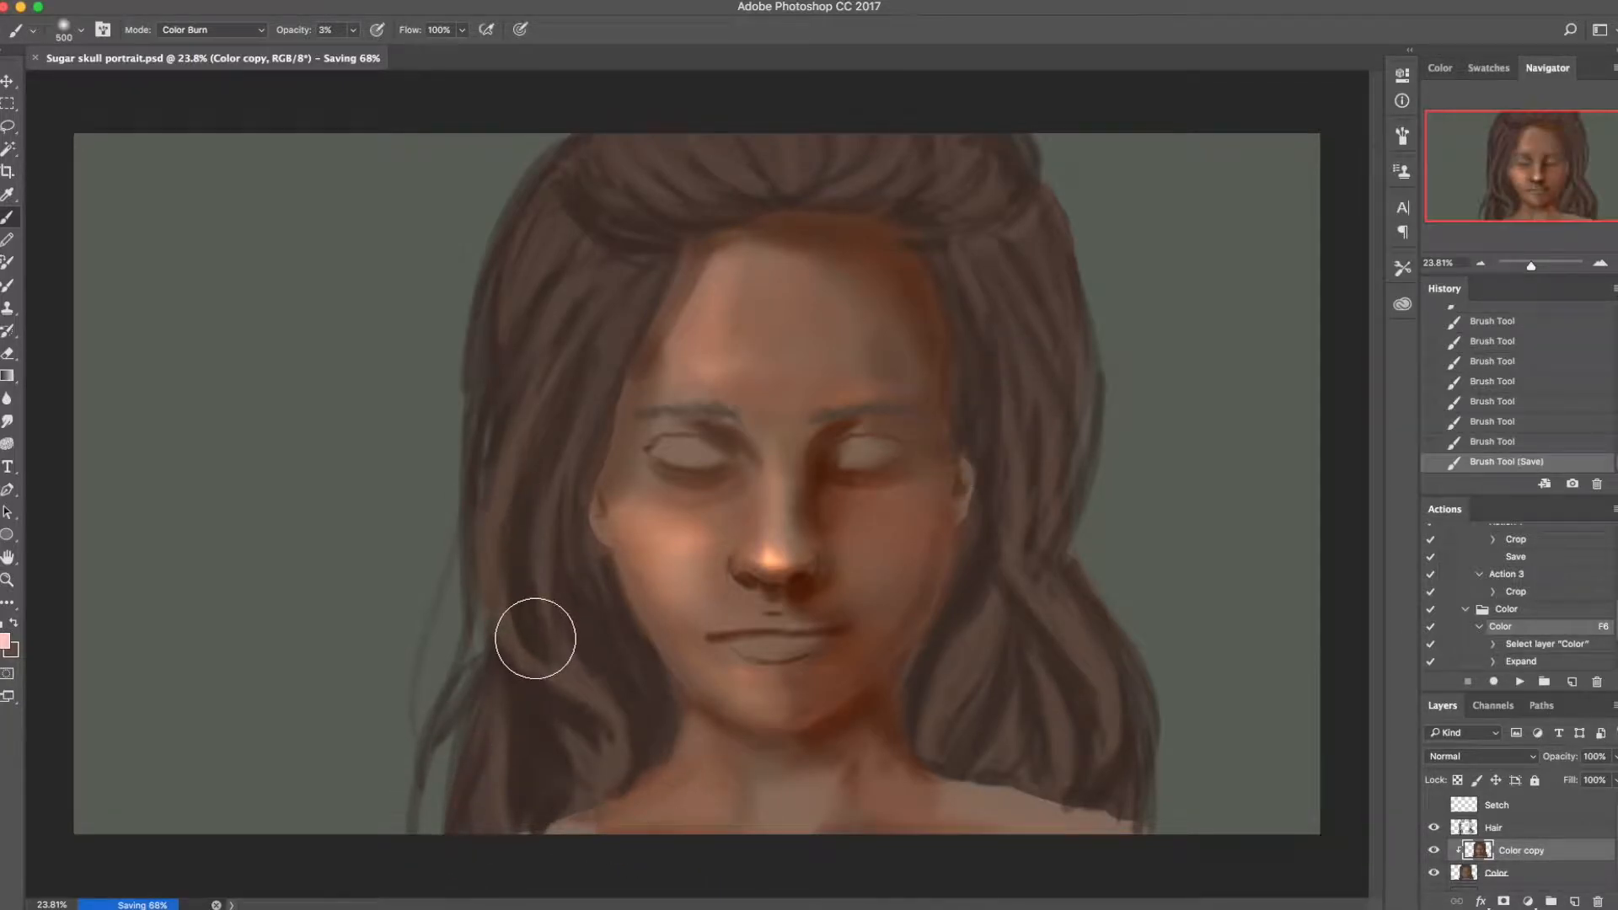
Step: Shrink the brush to 150 px and set the foreground to a reddish brown based on a skin tone sampled from the lit cheek
key("bracketleft")
key("bracketleft")
key("bracketleft")
key("bracketleft")
key("bracketleft")
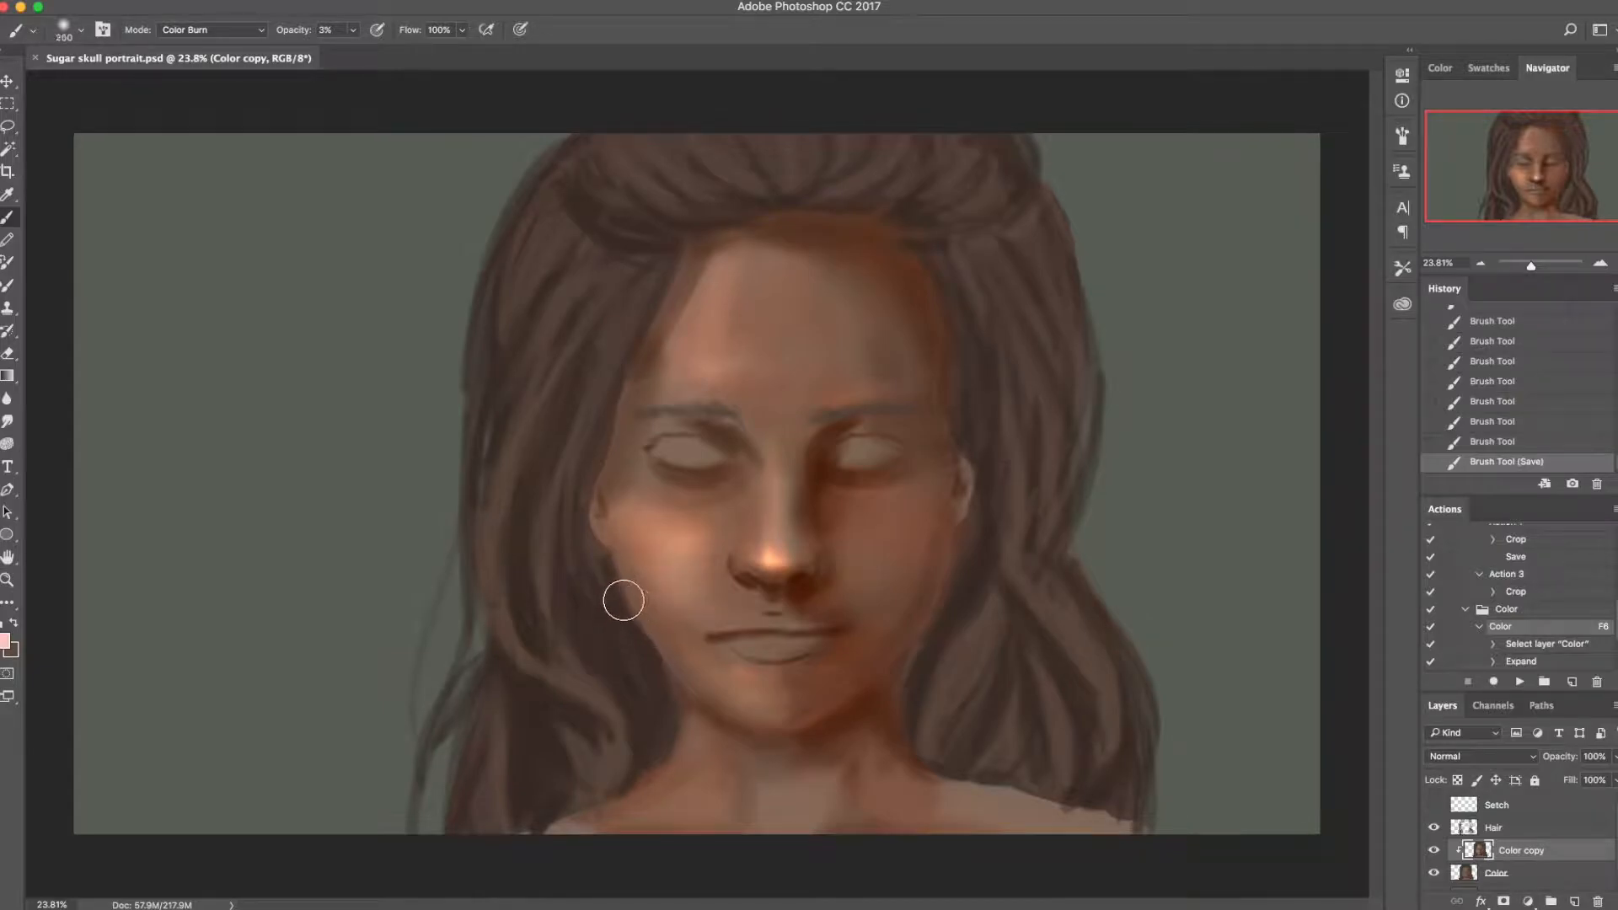
left_click(5, 643)
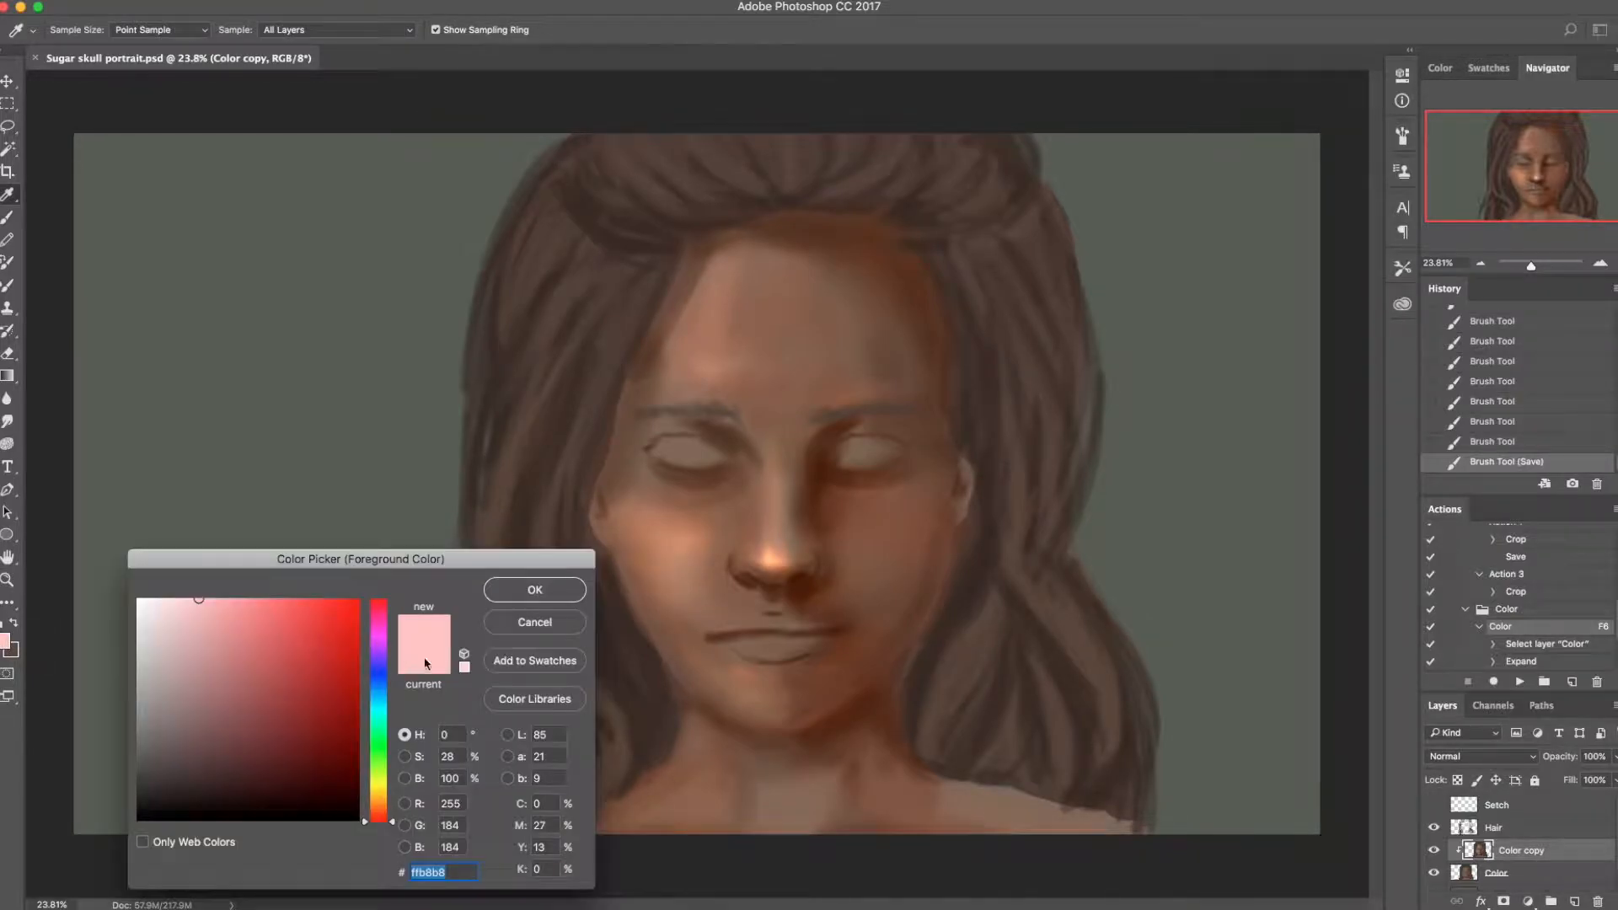
left_click(509, 594)
left_click(715, 624, "alt")
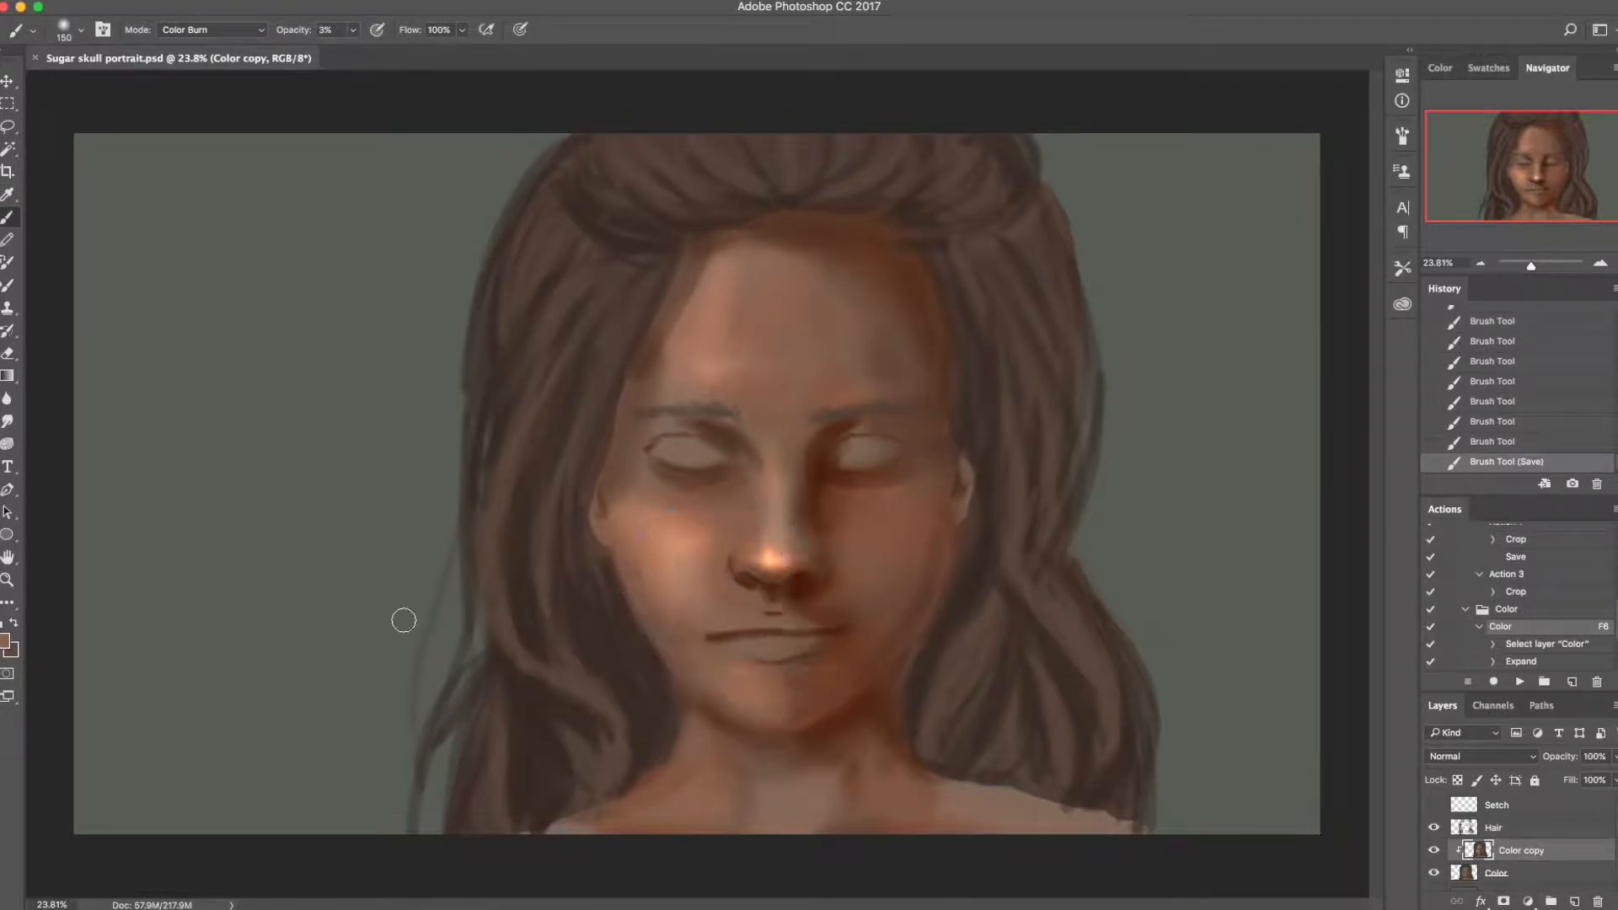
left_click(11, 646)
left_click(391, 812)
left_click_drag(260, 714, 282, 690)
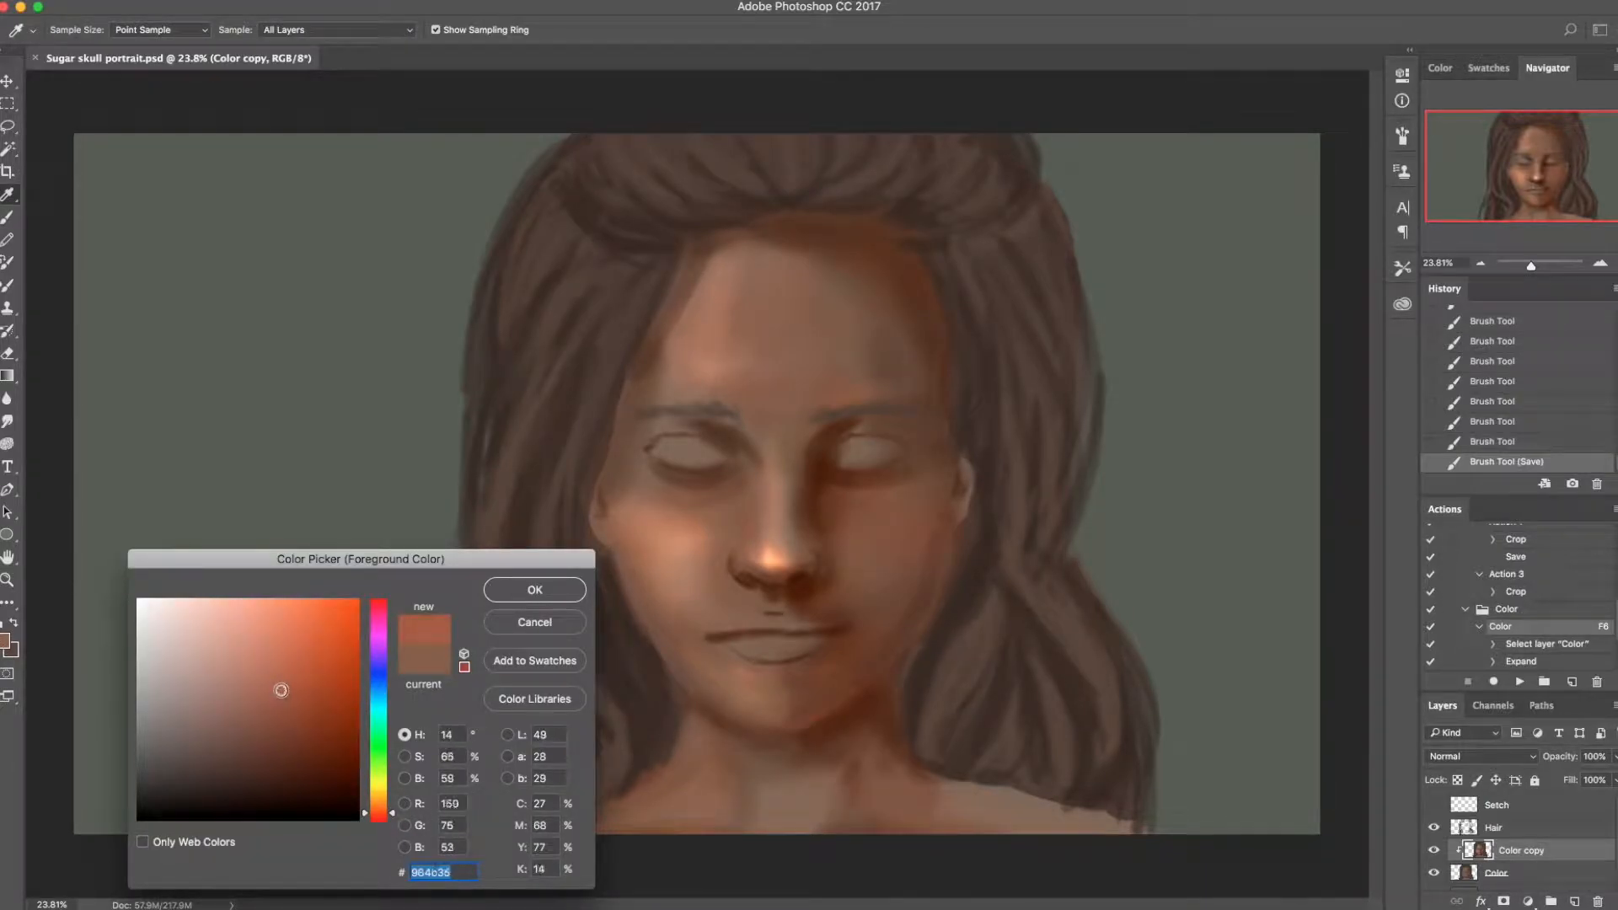
left_click(532, 590)
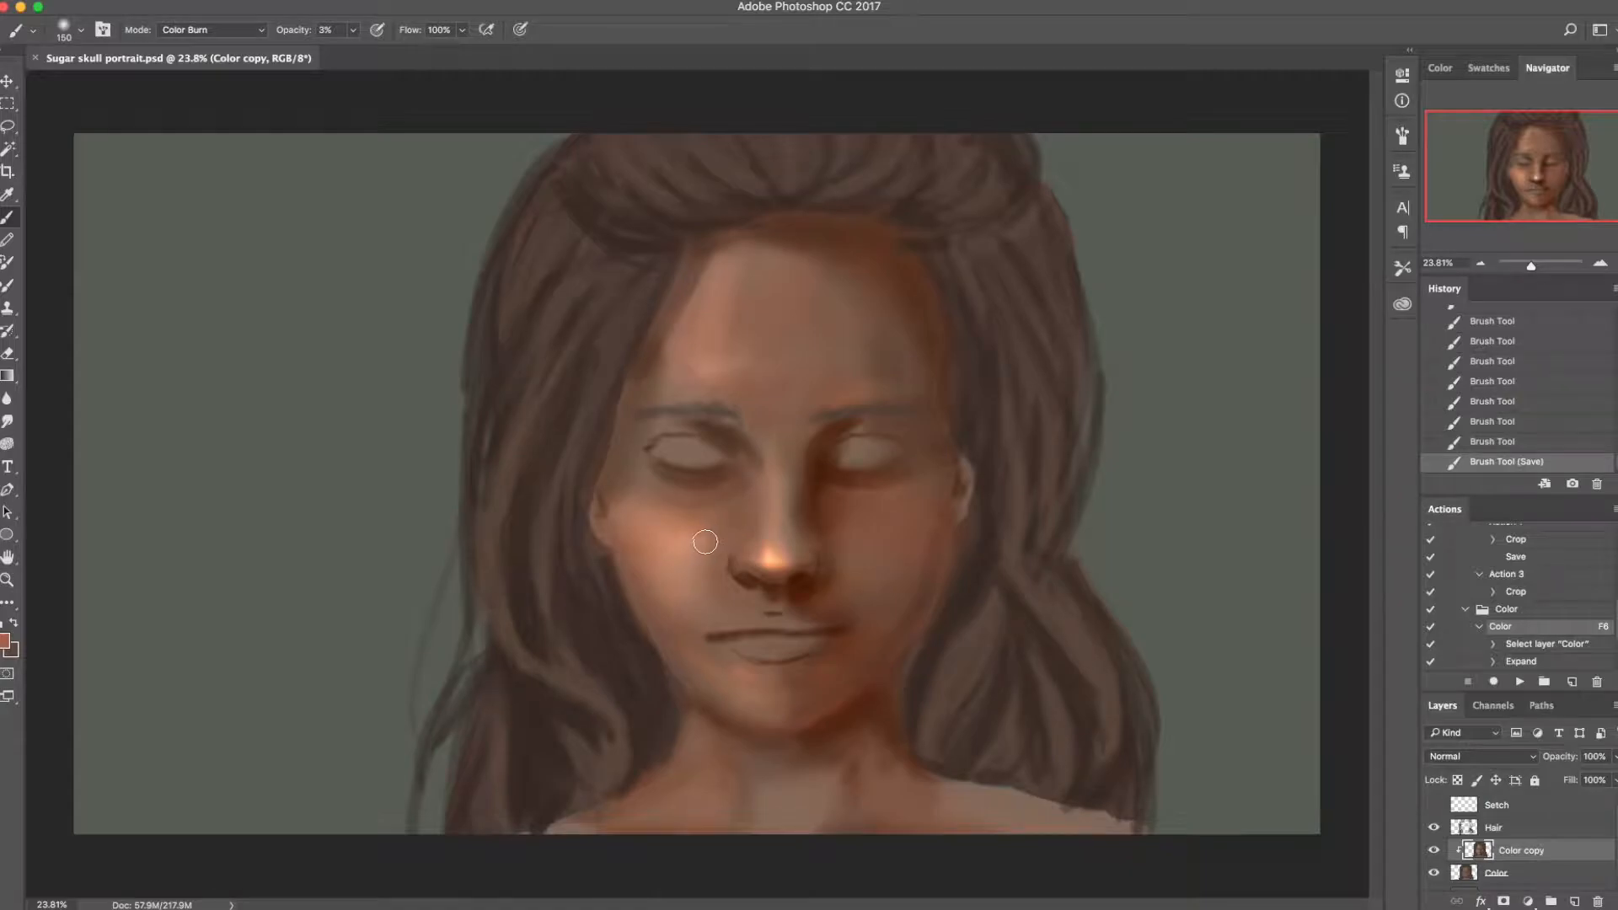
Step: Set the brush to Normal blending mode with 28% opacity
left_click(253, 29)
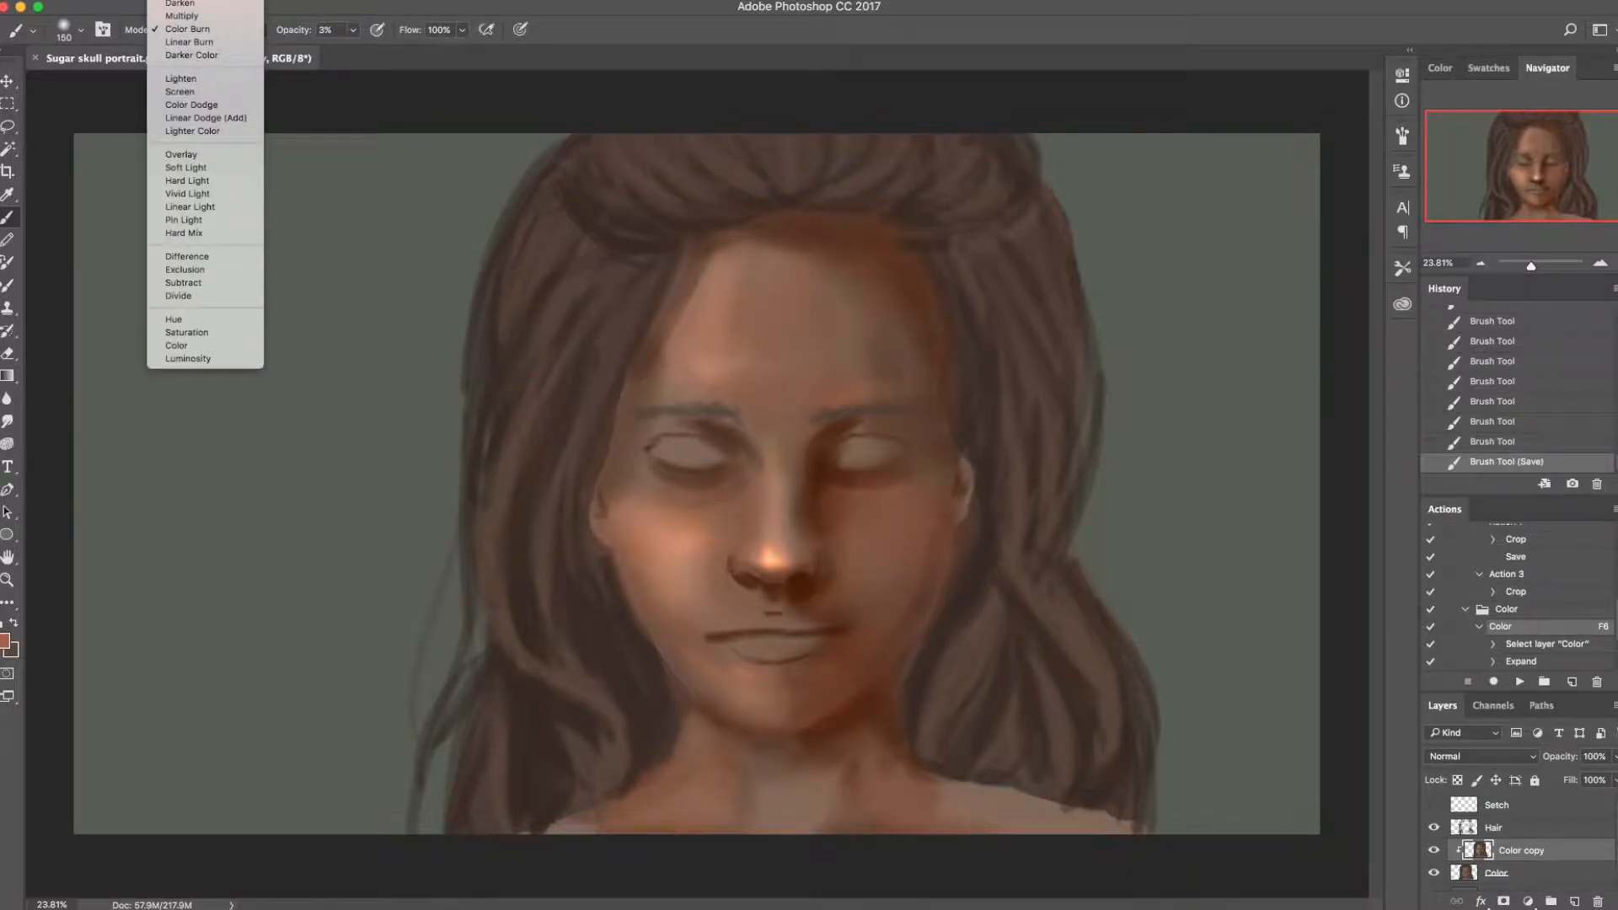
left_click(181, 2)
left_click(353, 29)
left_click_drag(354, 50, 368, 51)
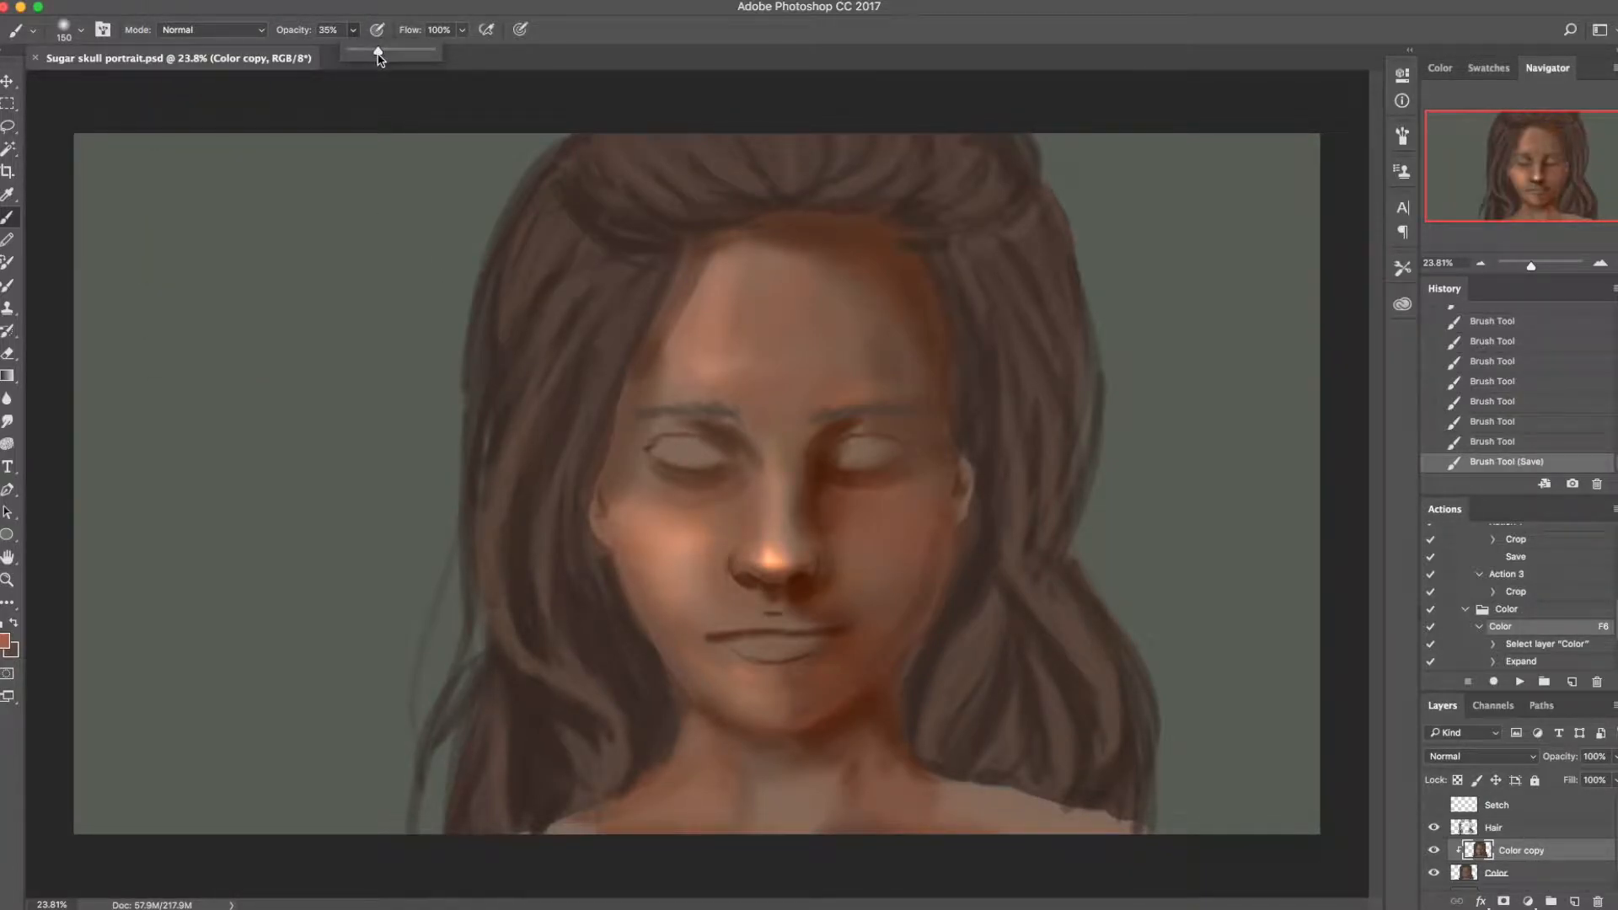
Step: Enlarge the brush to 400 px, paint reddish brown over the lit cheek, forehead, neck and shoulder, and save the portrait
left_click(738, 507)
key("bracketright")
key("bracketright")
key("bracketright")
key("bracketright")
key("bracketright")
key("bracketright")
key("bracketright")
left_click_drag(707, 556, 720, 615)
left_click_drag(734, 478, 672, 498)
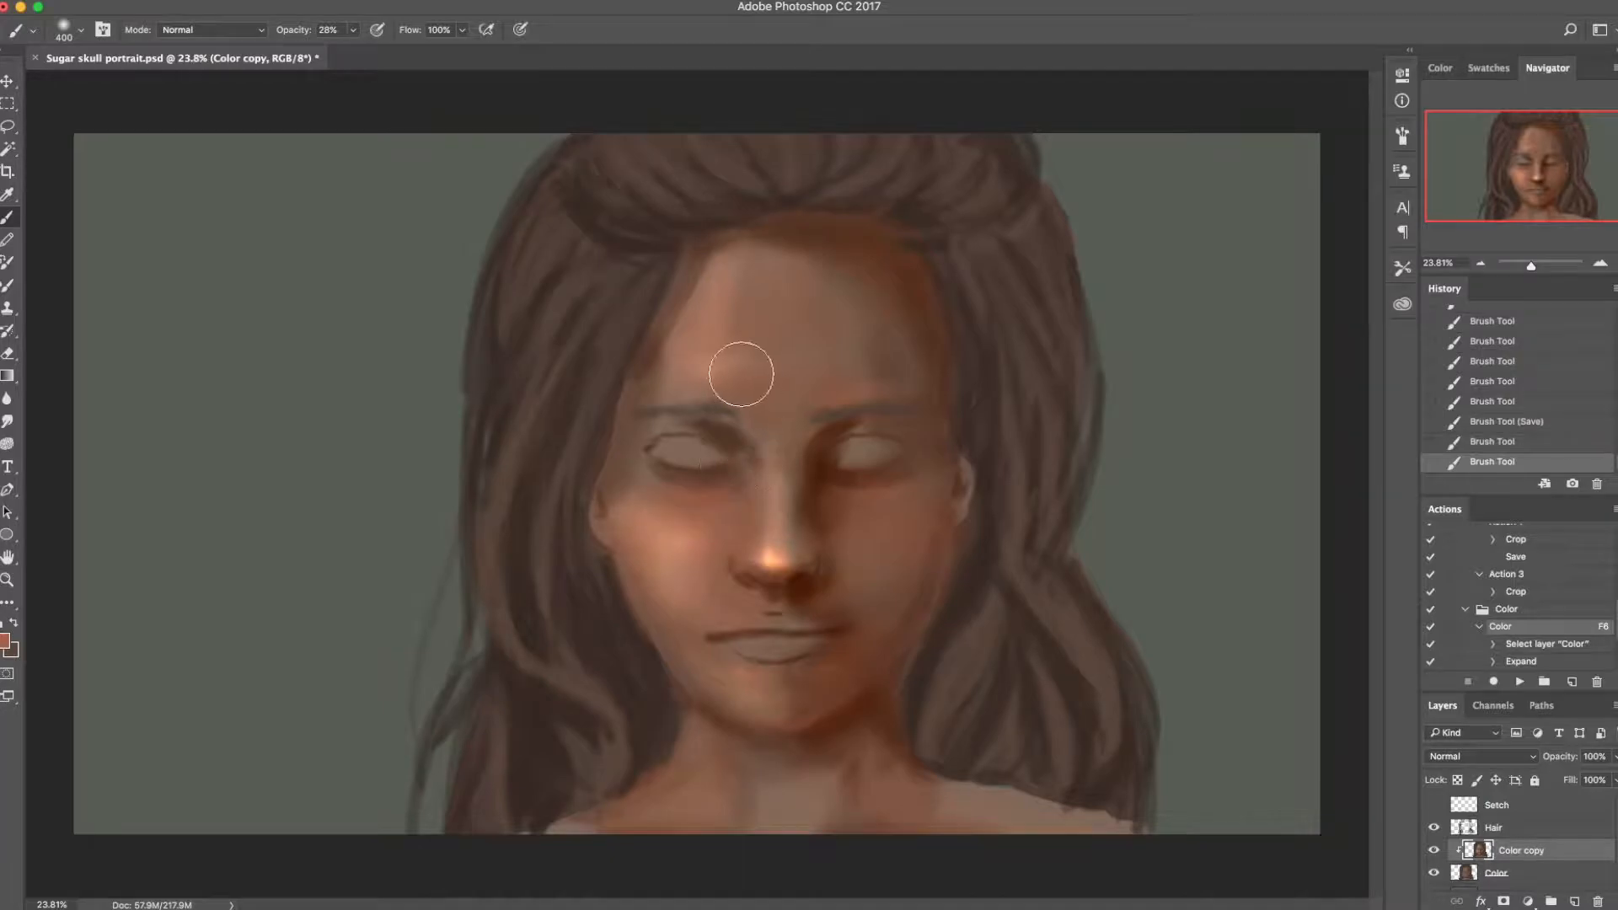
left_click_drag(742, 264, 792, 320)
left_click(648, 650)
mouse_move(790, 765)
left_mouse_down()
mouse_move(755, 805)
mouse_move(938, 810)
left_mouse_up()
key("ctrl+s")
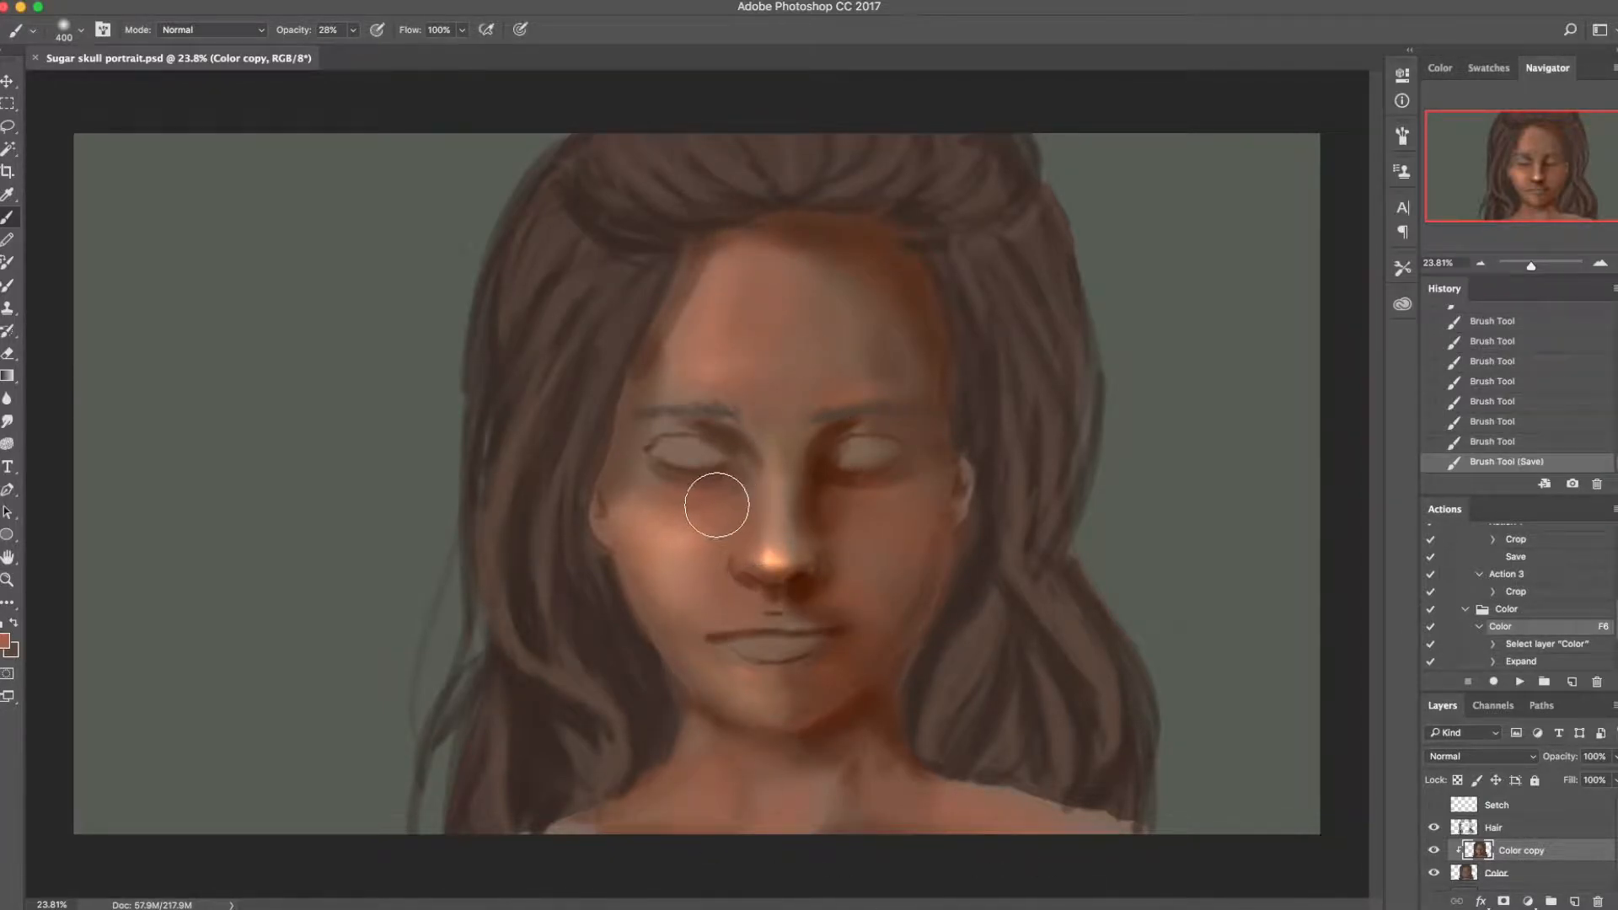
Step: Set the foreground color to a light peach with RGB 229, 149, 113
left_click(7, 642)
left_click(250, 621)
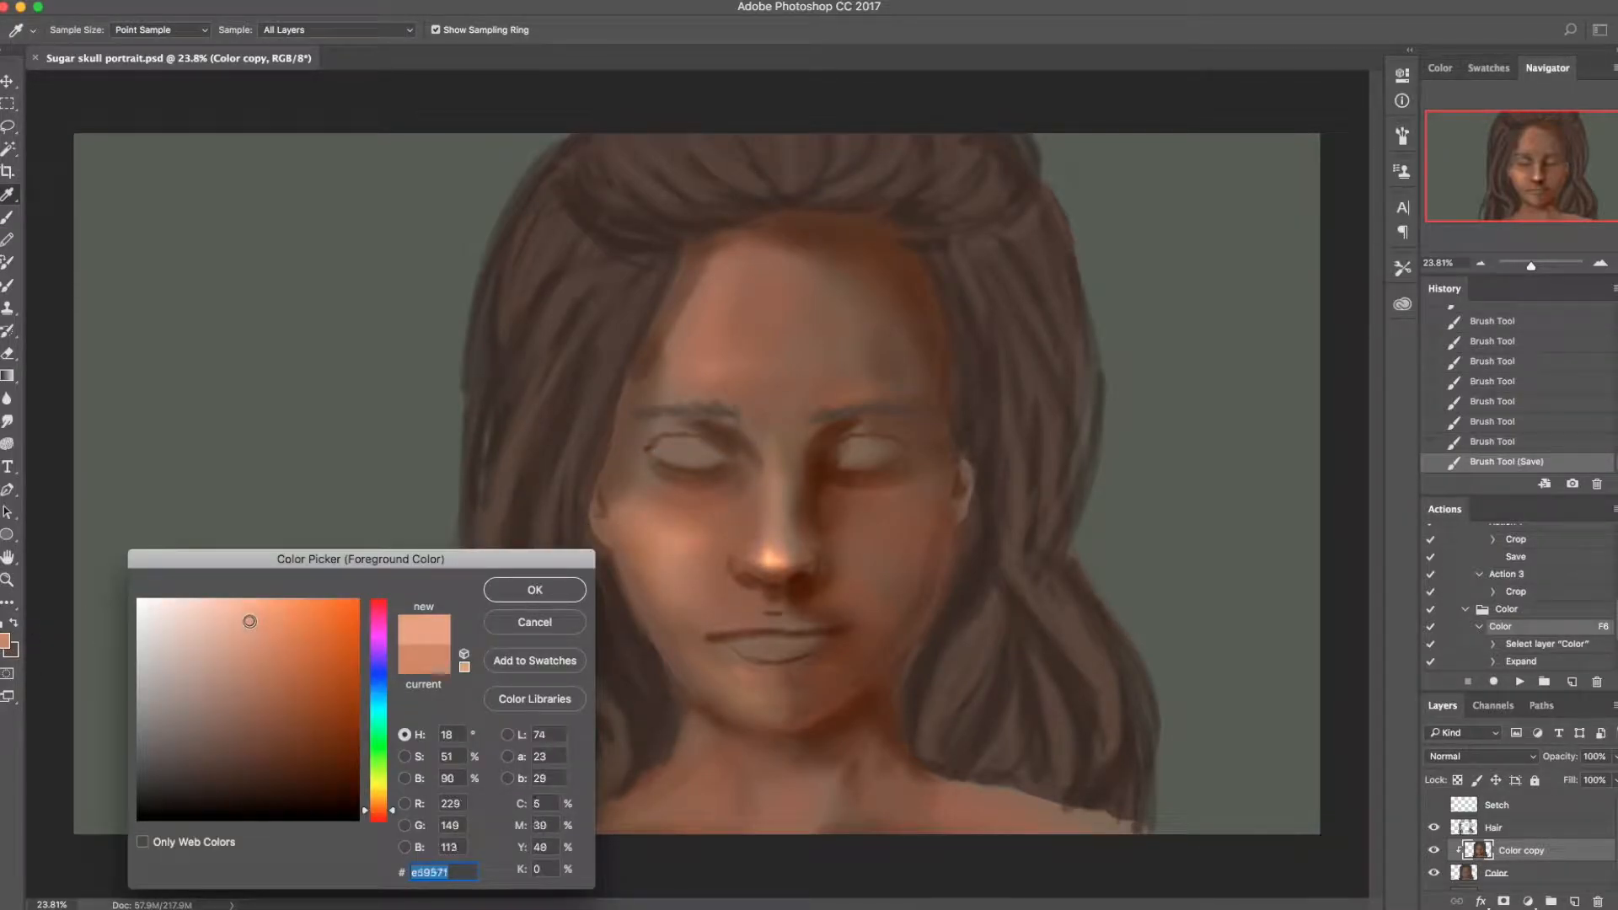
left_click(533, 593)
Step: Try painting peach highlights on the lit cheek at 28% opacity and undo the strokes
mouse_move(670, 527)
left_mouse_down()
mouse_move(703, 524)
mouse_move(695, 588)
left_mouse_up()
key("super+z")
right_click(707, 535)
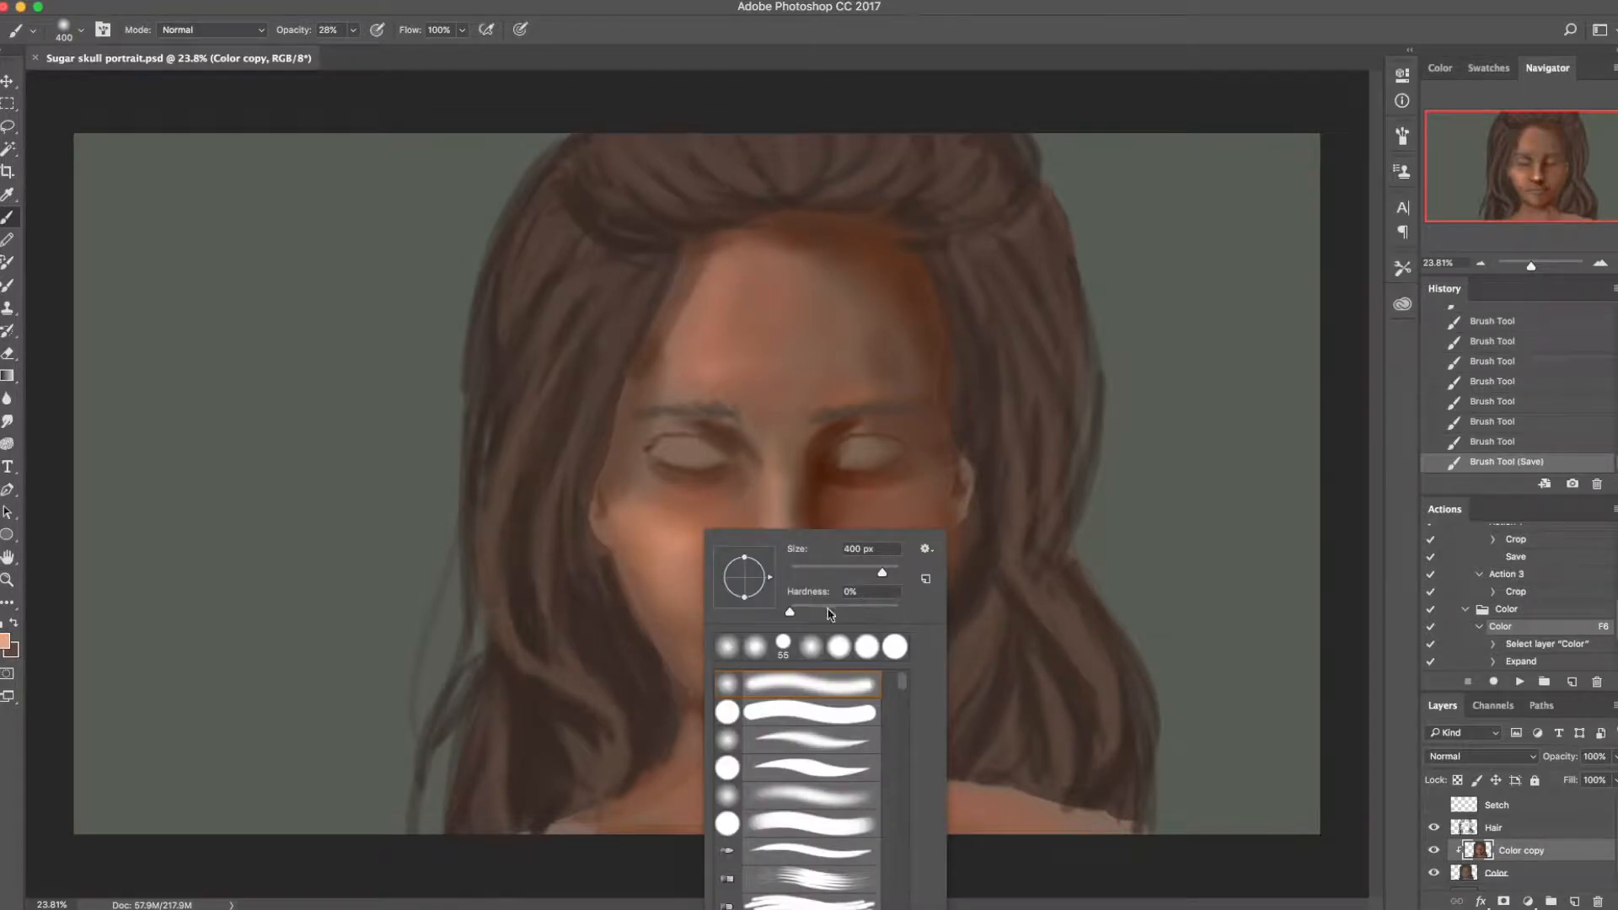
left_click_drag(673, 517, 662, 527)
key("super+z")
Step: Lower the brush opacity to 19% and paint peach highlights on the lit cheek, forehead, chin and neck
left_click(354, 30)
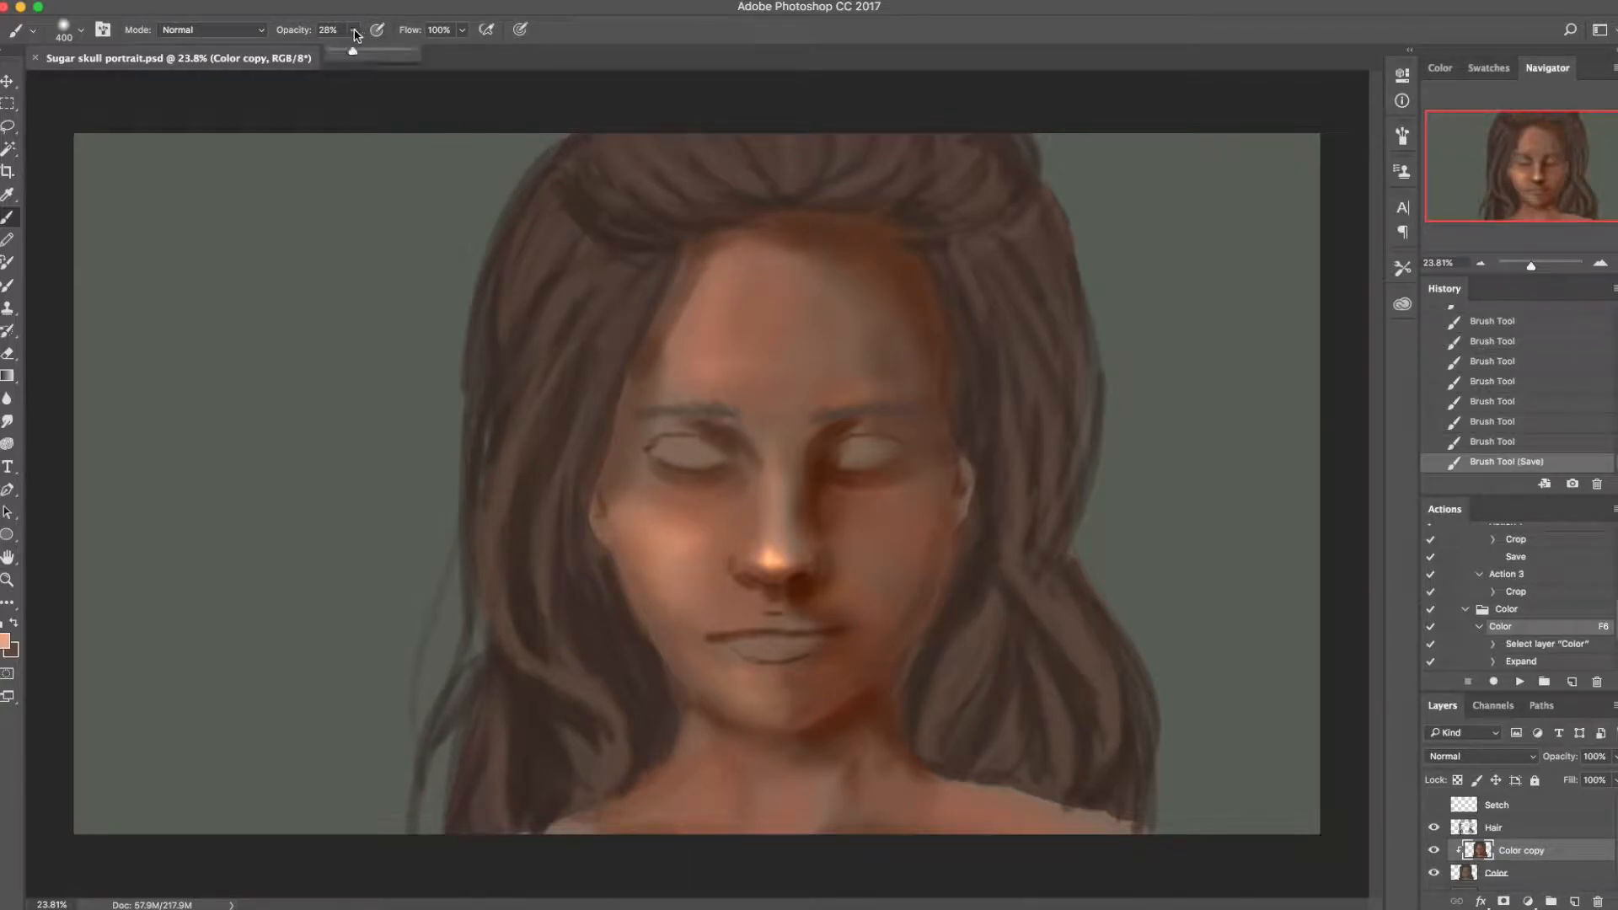
left_click_drag(346, 52, 342, 52)
left_click(665, 514)
left_click_drag(674, 379, 691, 354)
left_click_drag(707, 278, 716, 329)
mouse_move(742, 666)
left_mouse_down()
mouse_move(716, 632)
mouse_move(725, 611)
left_mouse_up()
mouse_move(767, 780)
left_mouse_down()
mouse_move(734, 801)
mouse_move(759, 813)
left_mouse_up()
left_click_drag(783, 805, 767, 818)
mouse_move(792, 801)
left_mouse_down()
mouse_move(730, 805)
mouse_move(779, 821)
left_mouse_up()
Step: Set the foreground to dark brown 41200b from a sampled nose-shadow tone and deepen the shadowed cheek and eye area
left_click(822, 501, "alt")
left_click(4, 645)
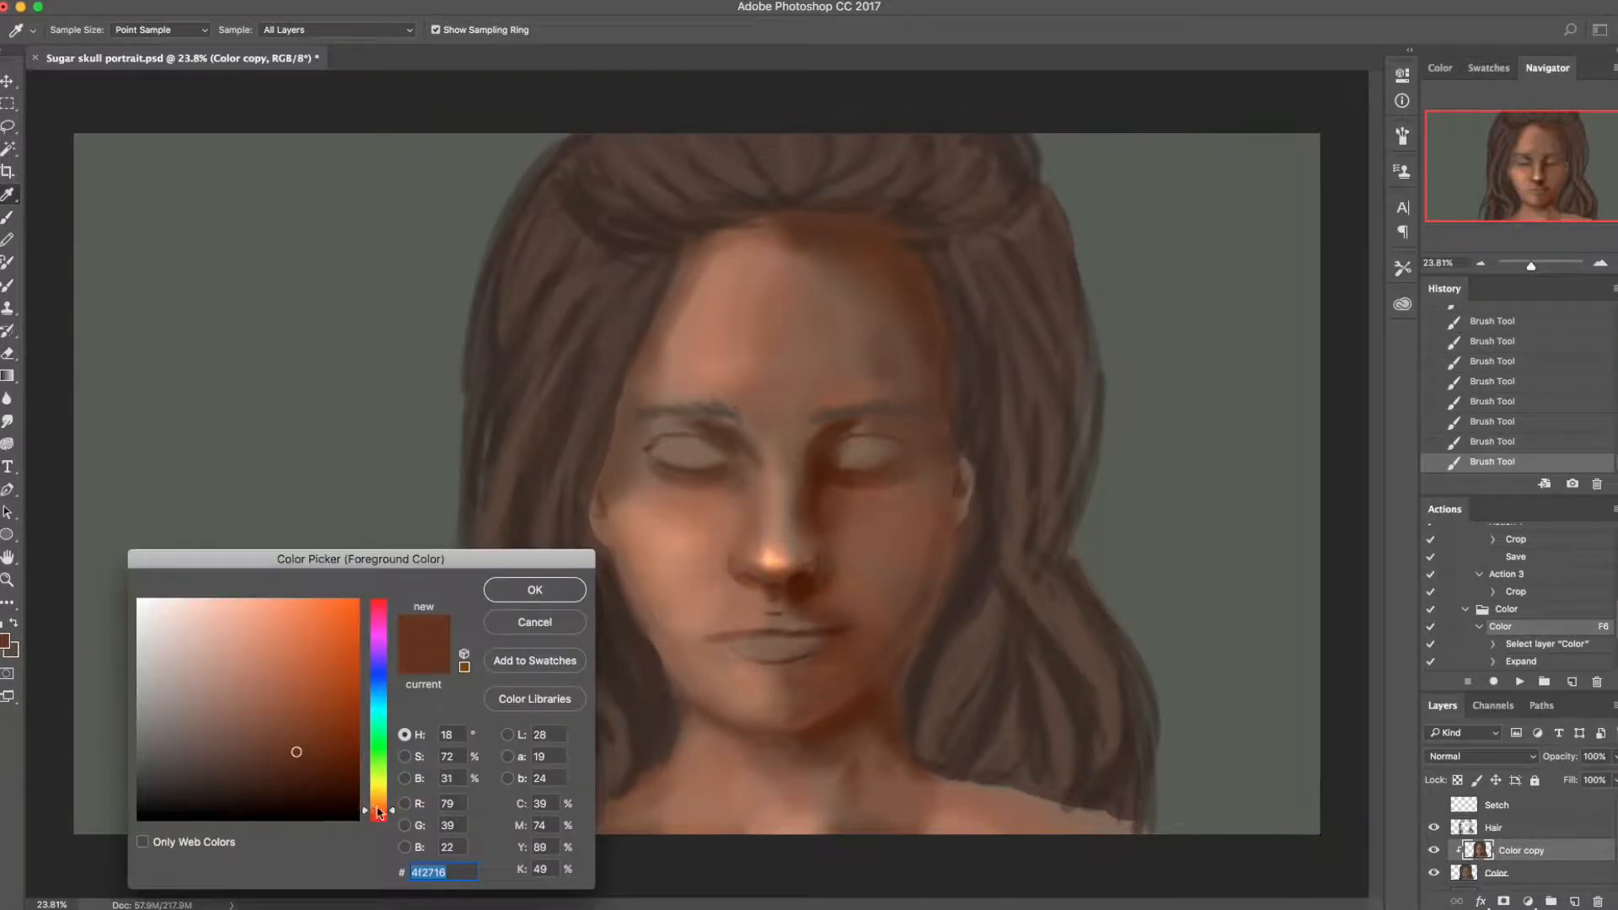
left_click_drag(297, 752, 318, 765)
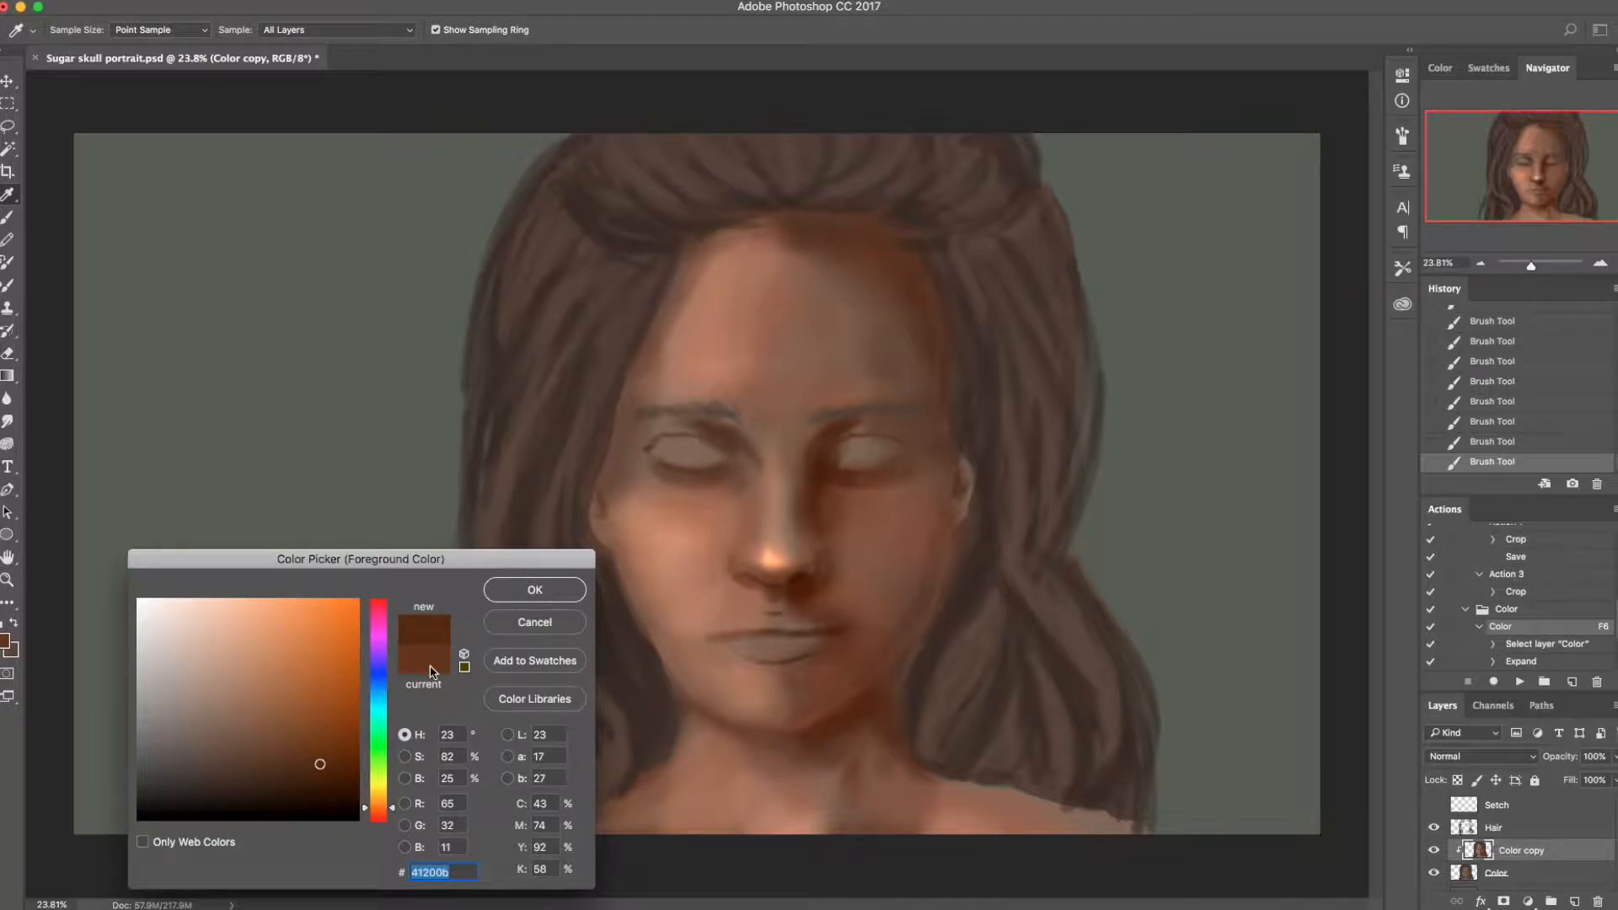
left_click(536, 590)
mouse_move(876, 526)
left_mouse_down()
mouse_move(838, 504)
mouse_move(863, 501)
mouse_move(828, 528)
mouse_move(884, 491)
mouse_move(851, 500)
mouse_move(826, 606)
mouse_move(804, 603)
mouse_move(859, 650)
mouse_move(840, 517)
mouse_move(923, 497)
left_mouse_up()
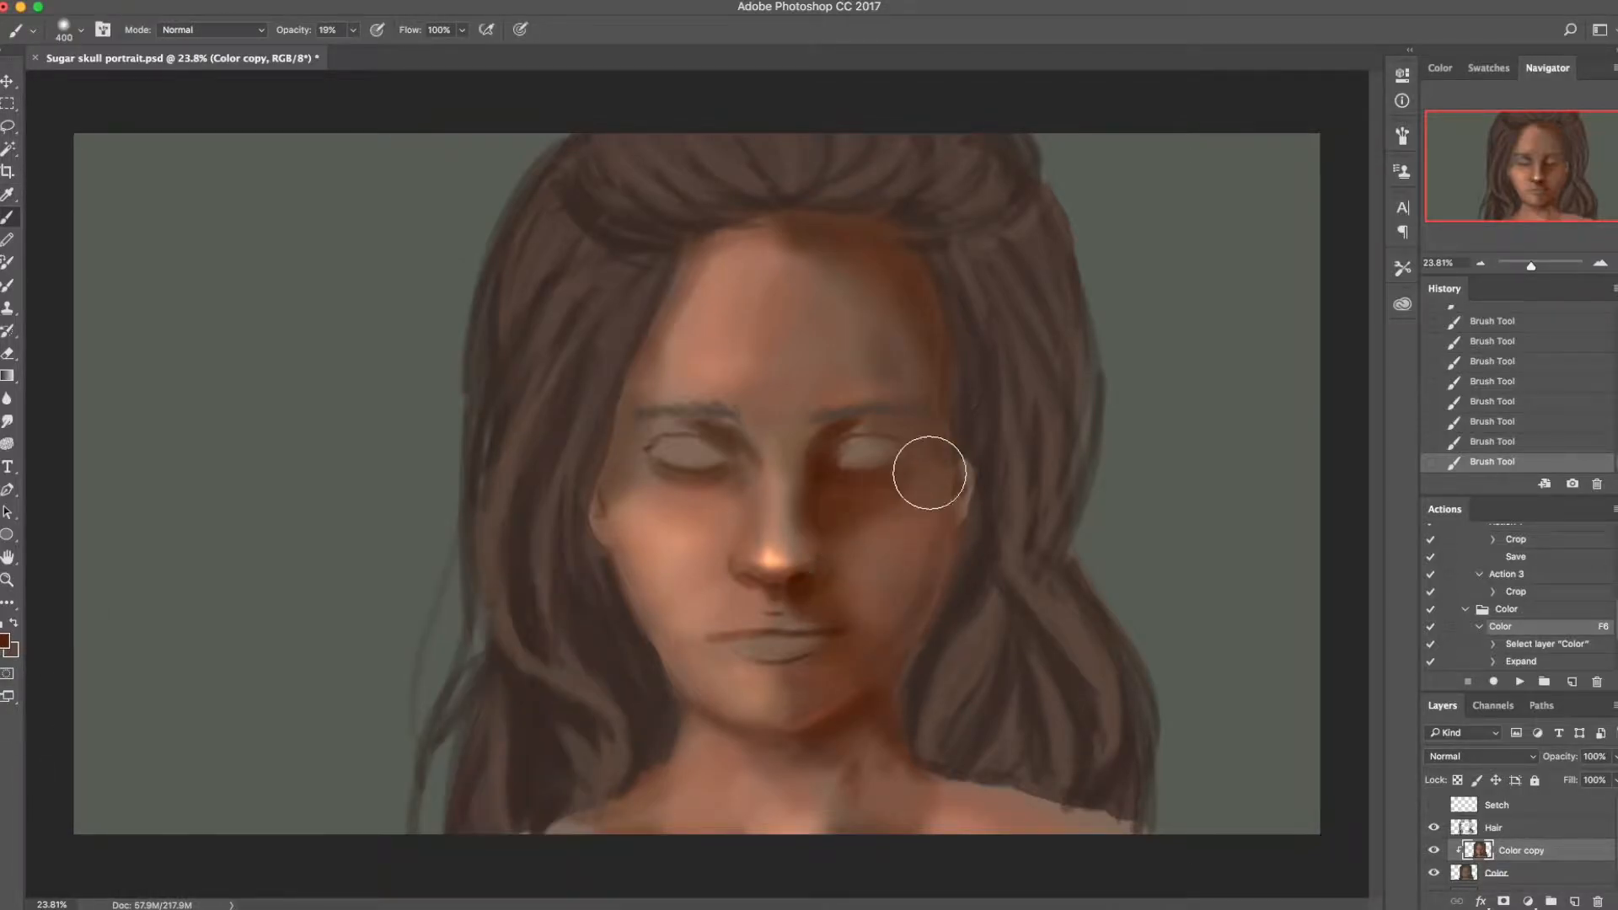
mouse_move(927, 473)
left_mouse_down()
mouse_move(896, 416)
mouse_move(888, 634)
left_mouse_up()
Step: Paint the shadowed cheek with a tone sampled from the lit cheek, and the neck with a sampled jaw tone
left_click(696, 524, "alt")
left_click_drag(870, 533, 913, 538)
left_click(862, 498, "alt")
left_click(901, 610, "alt")
left_click_drag(772, 772, 779, 804)
Step: Shrink the brush and paint a sampled skin tone along the lit side's face edge, from the ear to the jaw
key("[")
left_click(611, 552, "alt")
key("[")
key("[")
key("[")
key("[")
key("[")
left_click_drag(618, 560, 679, 701)
key("alt+]")
key("e")
right_click(647, 598)
left_click(762, 679)
left_click(1522, 850)
Step: Sample the dark tone under the chin and paint a shadow beneath the jaw on the lit side
key("b")
left_click(840, 726, "alt")
left_click_drag(674, 687, 681, 748)
mouse_move(681, 749)
left_mouse_down()
mouse_move(702, 721)
mouse_move(687, 708)
left_mouse_up()
Step: Adjust the brush hardness, pick a very dark brown, and shade the neck and shadowed shoulder with a 200 px brush
right_click(701, 726)
left_click(849, 746)
left_click(5, 642)
left_click(325, 780)
left_click(526, 590)
key("]")
key("]")
key("]")
key("]")
key("]")
key("]")
key("]")
key("]")
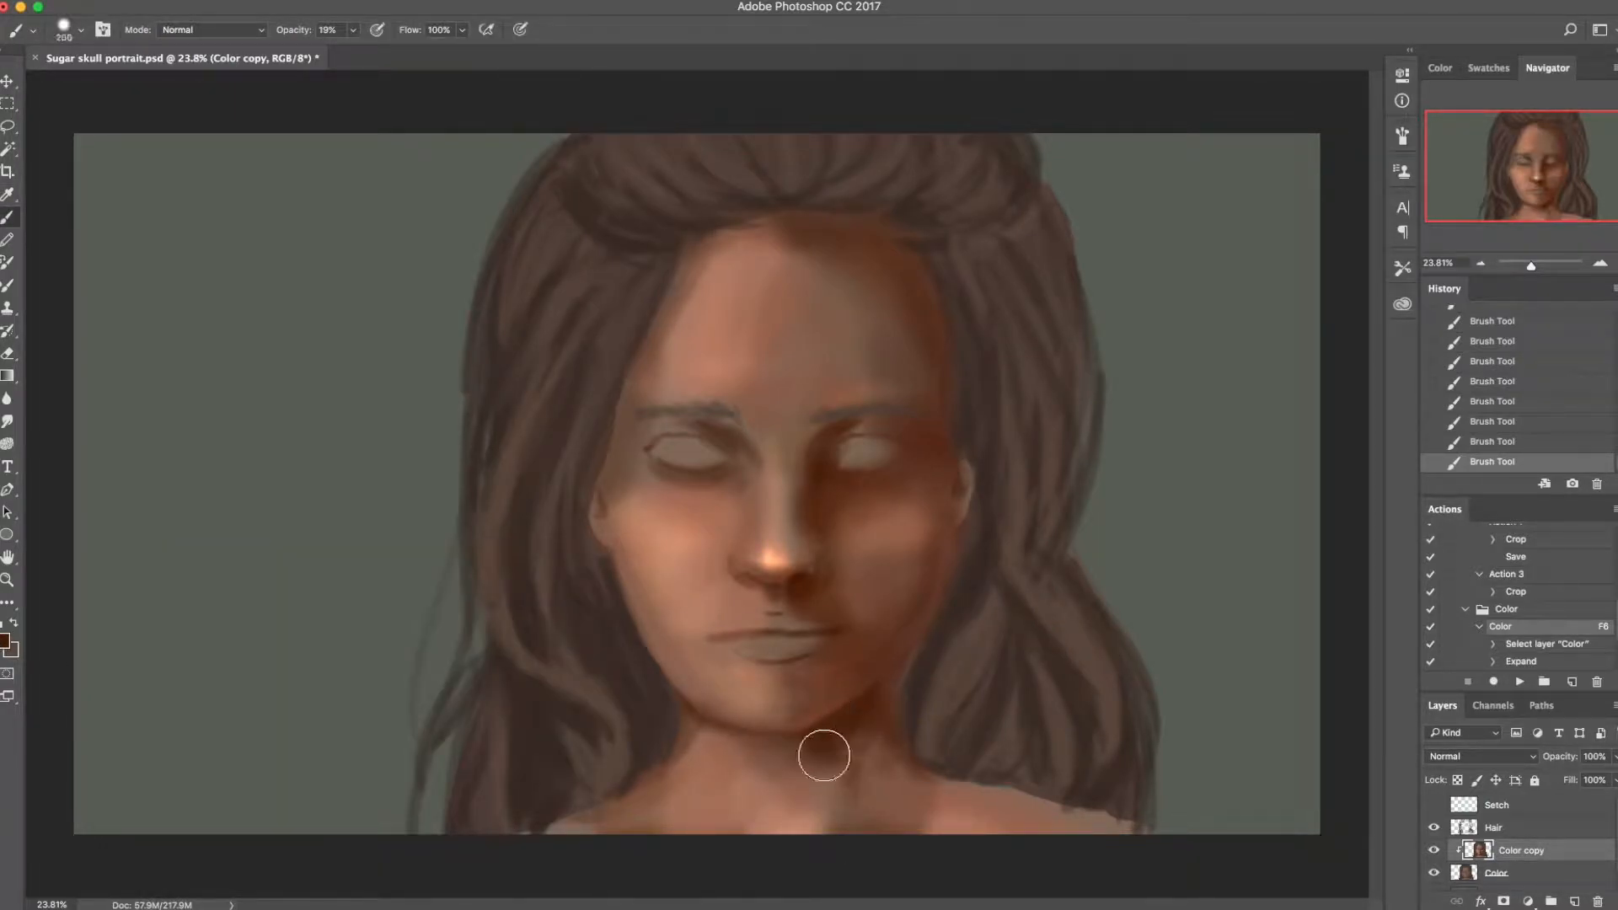
mouse_move(823, 755)
left_mouse_down()
mouse_move(943, 816)
mouse_move(1018, 814)
left_mouse_up()
Step: Shrink the brush to 35 px and darken the mouth line and the edge beneath the lower lip
key("[")
key("[")
key("[")
key("[")
key("[")
key("[")
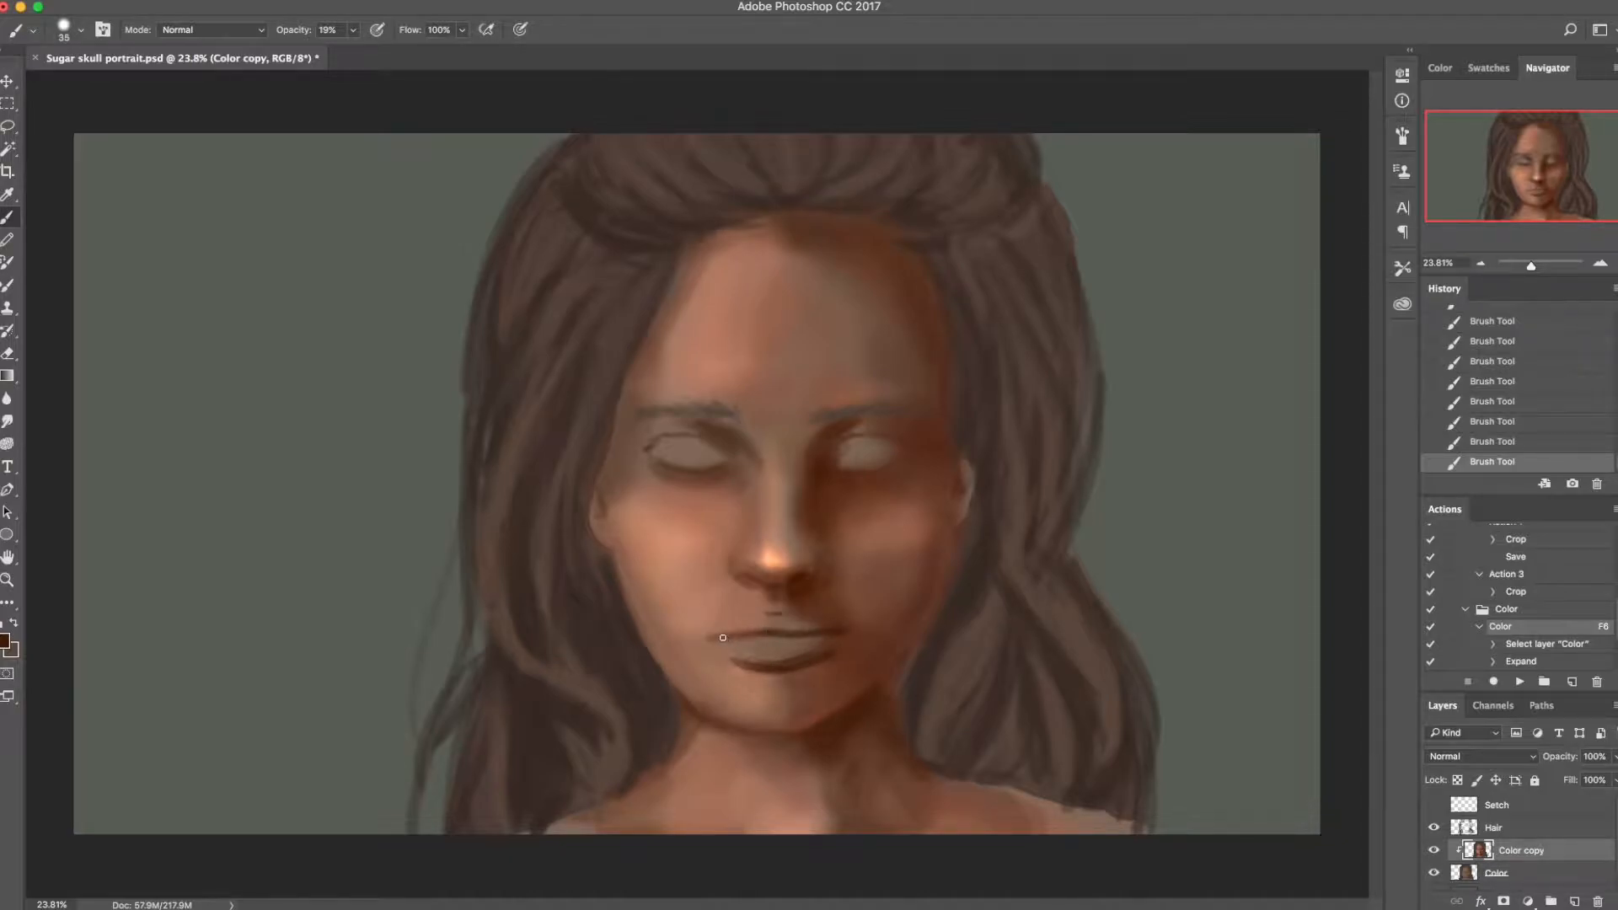
Step: Enlarge the brush and shade the area between the nose and mouth on the shadowed side
key("]")
key("]")
key("]")
key("]")
key("]")
key("]")
key("]")
key("]")
key("]")
key("]")
key("]")
key("]")
key("]")
key("]")
key("]")
key("]")
left_click_drag(866, 595, 801, 600)
Step: Darken the mouth line's corner on the lit side with a smaller brush and save the portrait
key("[")
key("[")
key("[")
key("[")
key("[")
key("[")
key("[")
key("[")
key("[")
key("[")
key("[")
key("[")
key("[")
key("[")
key("[")
key("[")
key("[")
key("[")
key("[")
key("[")
key("cmd+s")
Step: Pick a warmer skin tone and even out the forehead's centre and shadowed side with the 600 px soft brush
left_click(809, 318, "alt")
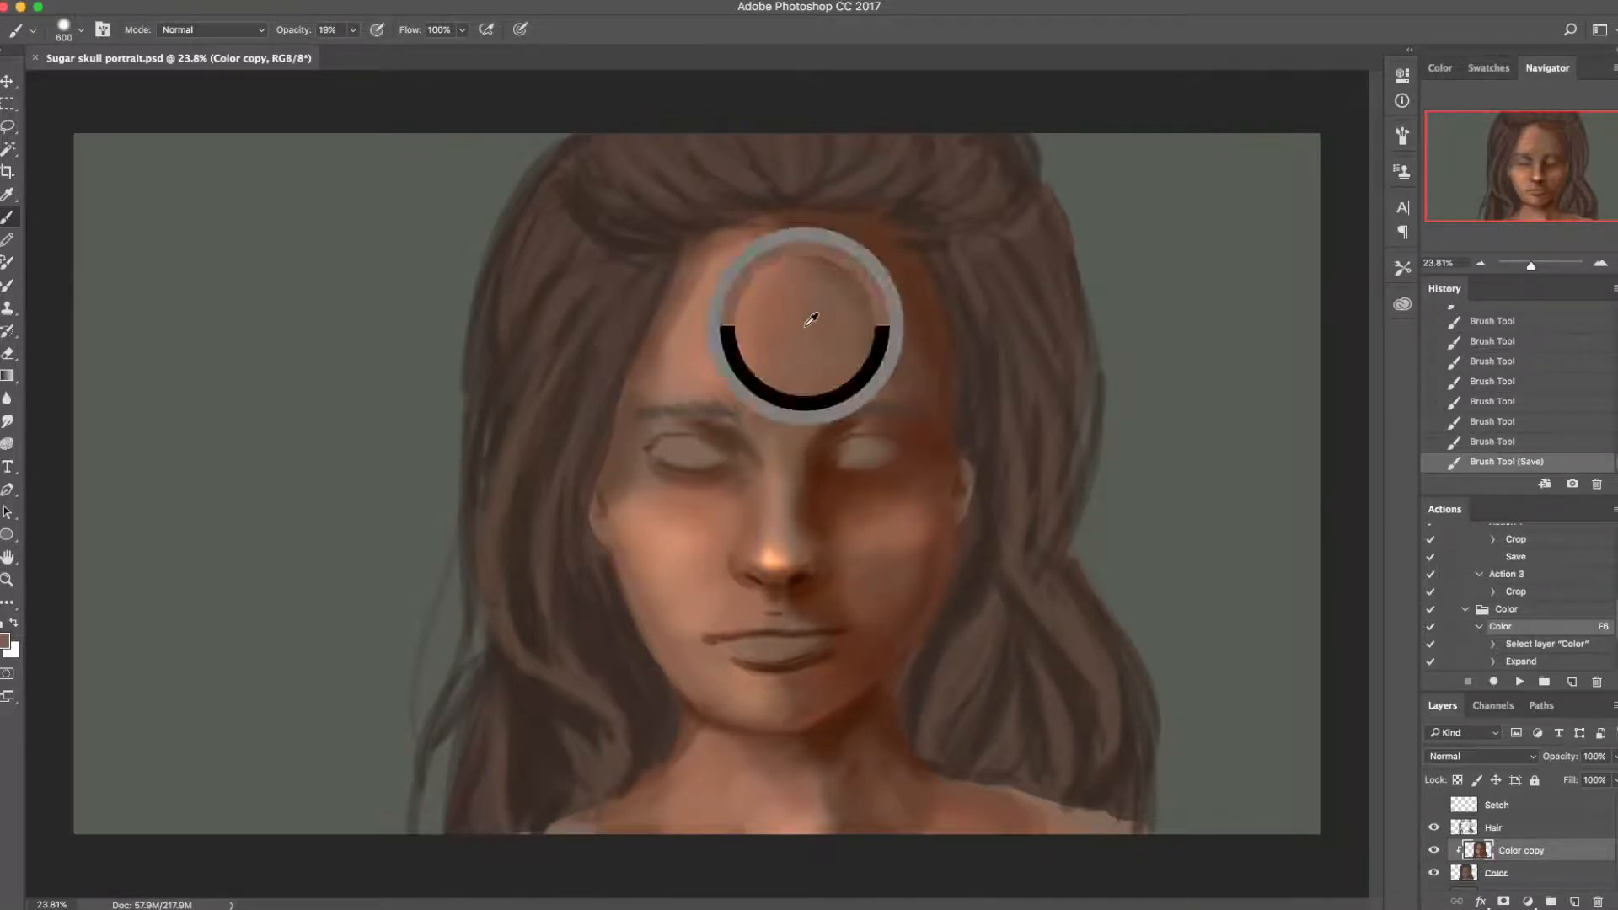
left_click(5, 642)
mouse_move(263, 708)
left_mouse_down()
mouse_move(245, 697)
mouse_move(261, 679)
left_mouse_up()
left_click(531, 590)
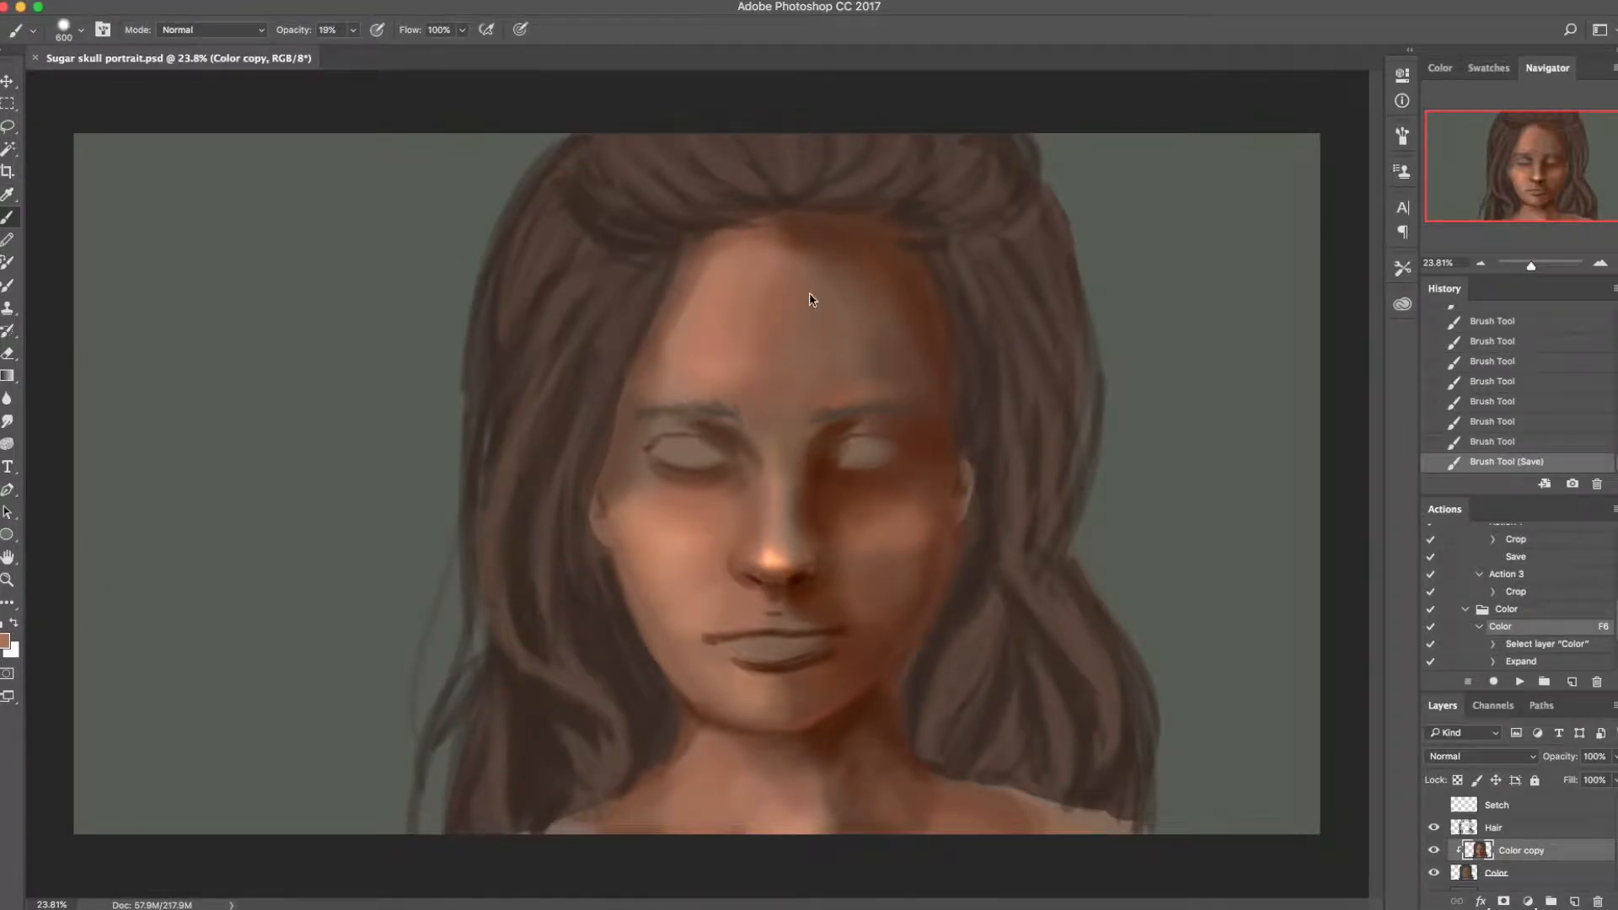
right_click(822, 331)
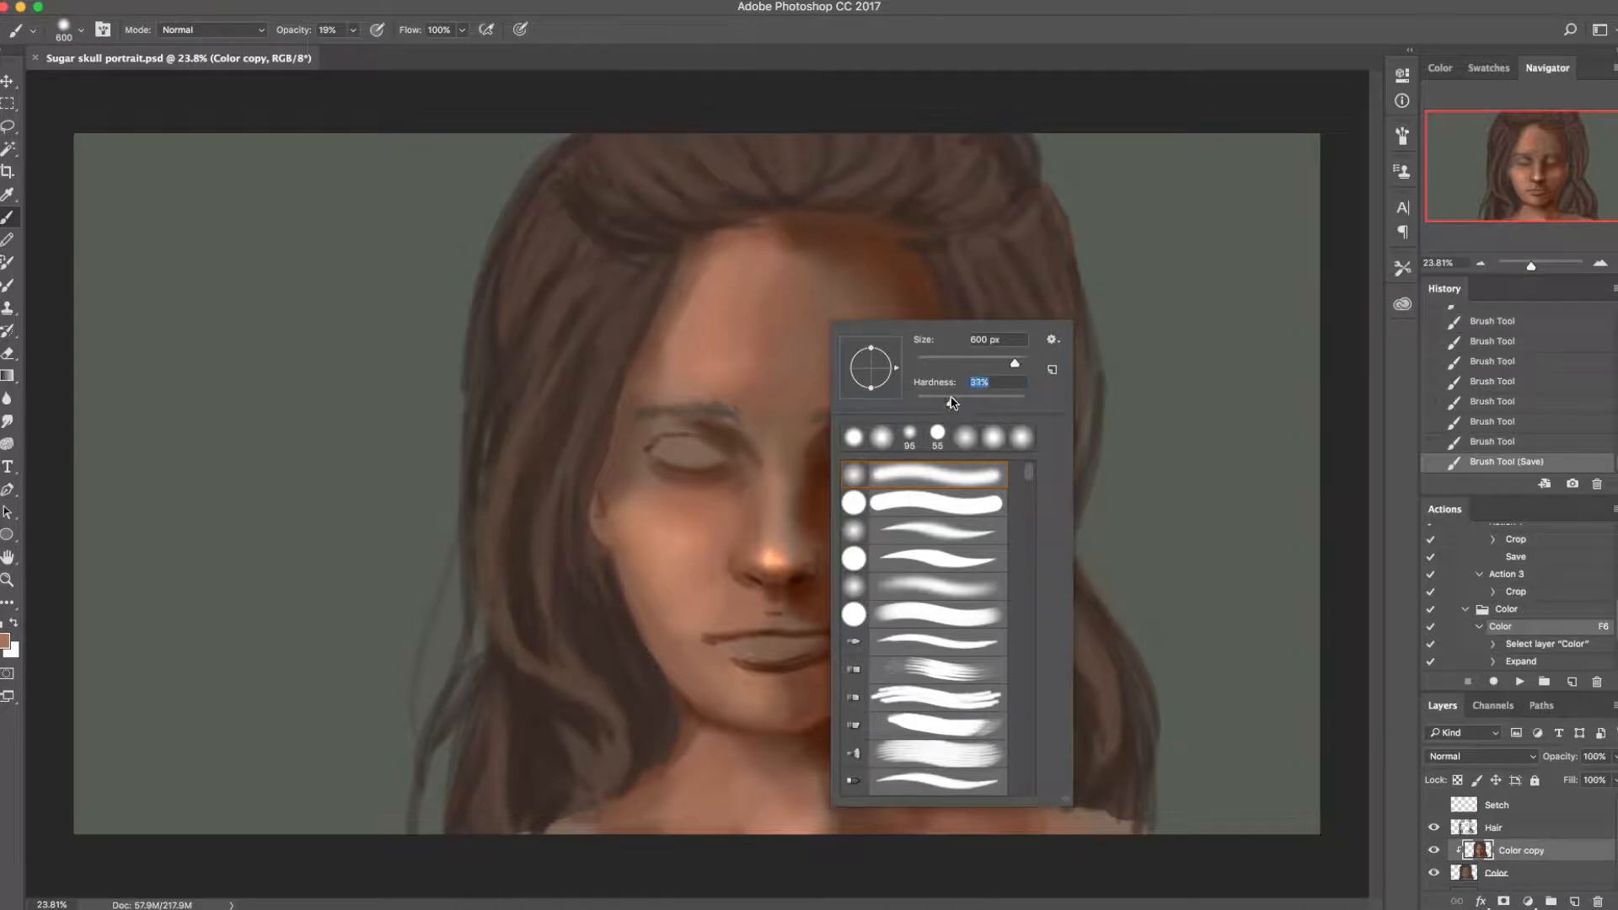
key("Return")
mouse_move(852, 300)
left_mouse_down()
mouse_move(801, 303)
mouse_move(798, 339)
mouse_move(772, 355)
mouse_move(818, 339)
mouse_move(818, 304)
mouse_move(742, 311)
mouse_move(769, 294)
mouse_move(752, 321)
mouse_move(773, 333)
mouse_move(806, 287)
mouse_move(772, 279)
left_mouse_up()
left_click(773, 279)
left_click(852, 359, "alt")
left_click_drag(840, 361, 871, 344)
Step: Warm the cheek on the shadowed side with sampled skin tones, reducing the brush to 200 px, and save the portrait
mouse_move(888, 553)
left_mouse_down()
mouse_move(881, 582)
mouse_move(871, 563)
mouse_move(873, 610)
mouse_move(867, 593)
mouse_move(899, 624)
mouse_move(924, 563)
mouse_move(833, 594)
left_mouse_up()
left_click(907, 529, "alt")
left_click(872, 577, "alt")
key("bracketleft")
key("bracketleft")
key("bracketleft")
key("bracketleft")
key("bracketleft")
left_click(871, 644, "alt")
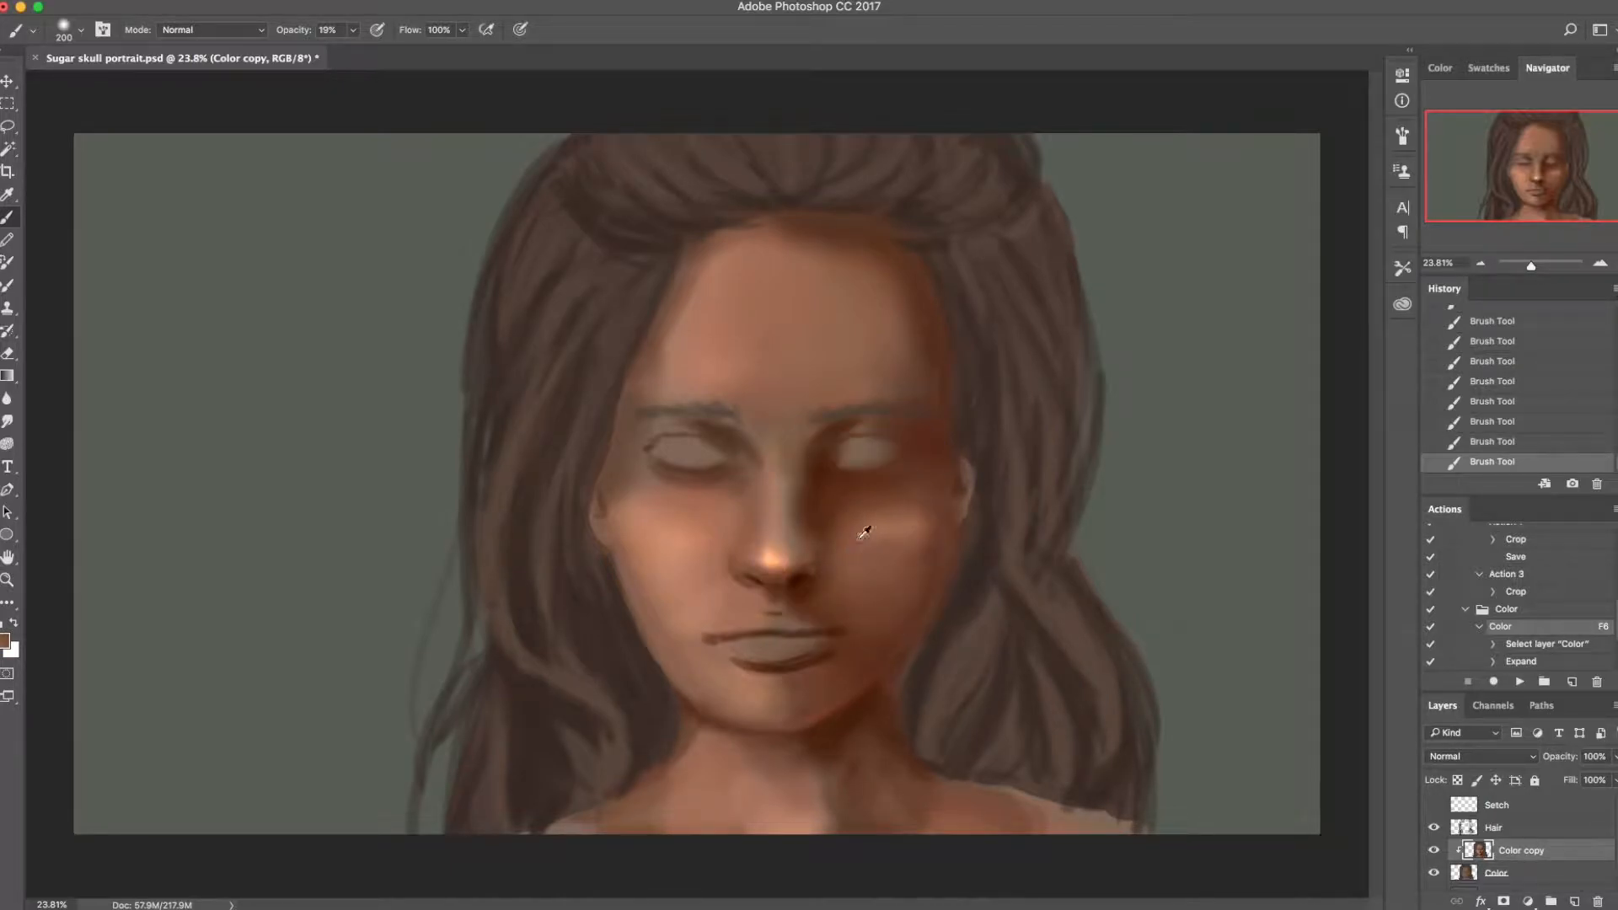
mouse_move(852, 539)
left_mouse_down()
mouse_move(926, 518)
mouse_move(866, 539)
mouse_move(899, 524)
left_mouse_up()
left_click(923, 552, "alt")
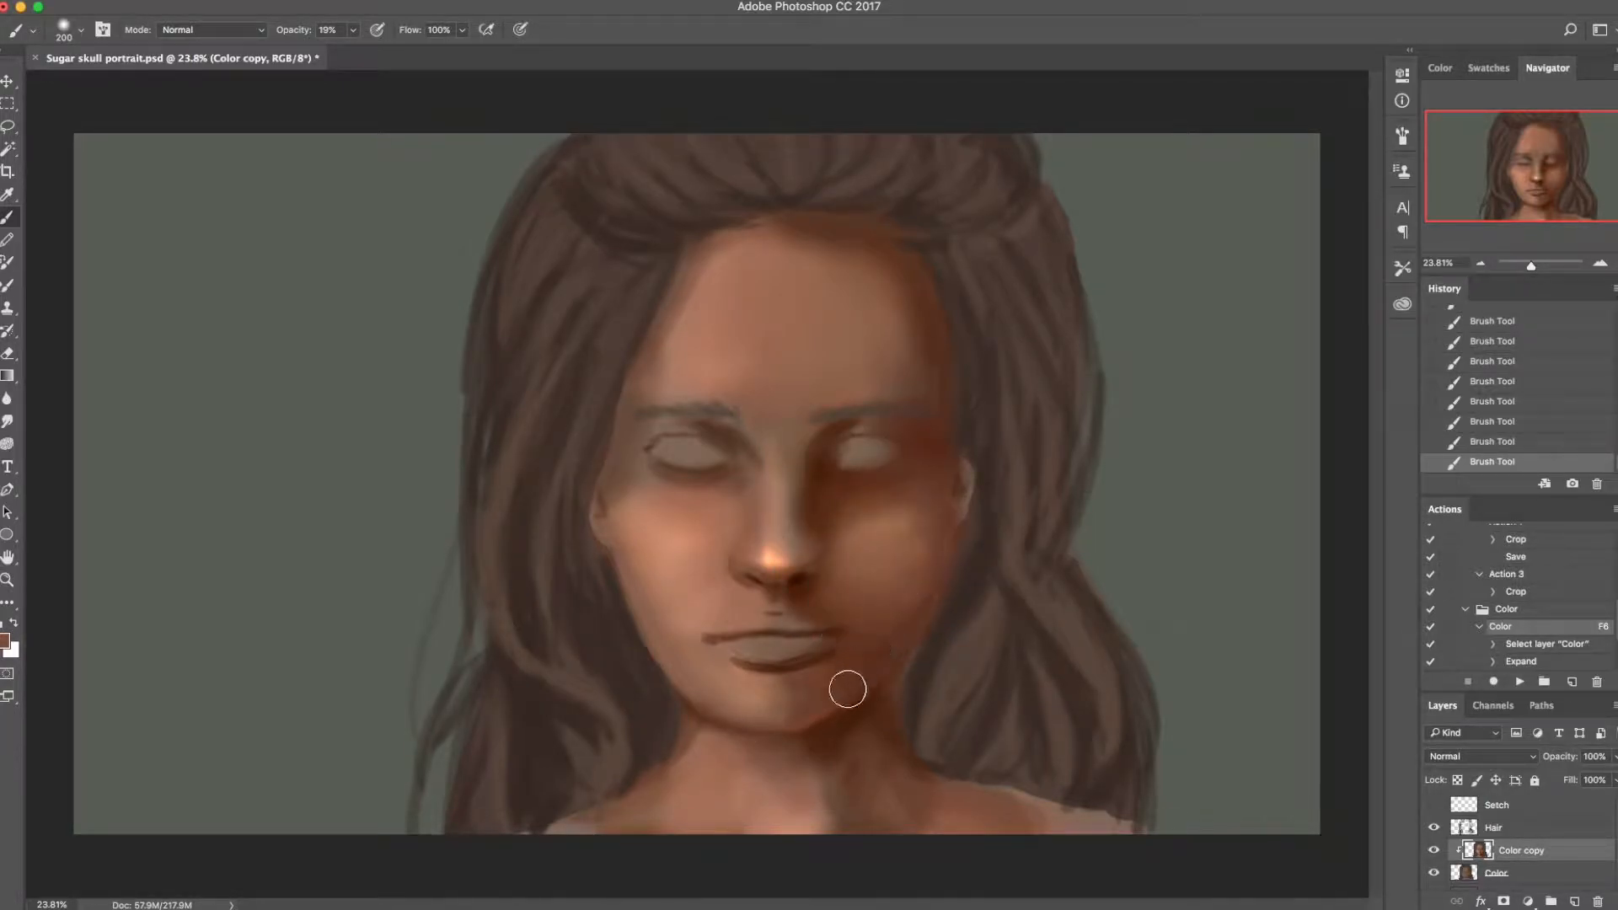
key("super+s")
Step: Choose the orange-brown a06444 with a smaller brush and warm the bridge of the nose using it and sampled skin tones
key("bracketleft")
key("bracketleft")
left_click(763, 546, "alt")
key("bracketright")
left_click(5, 641)
left_click_drag(246, 686, 262, 677)
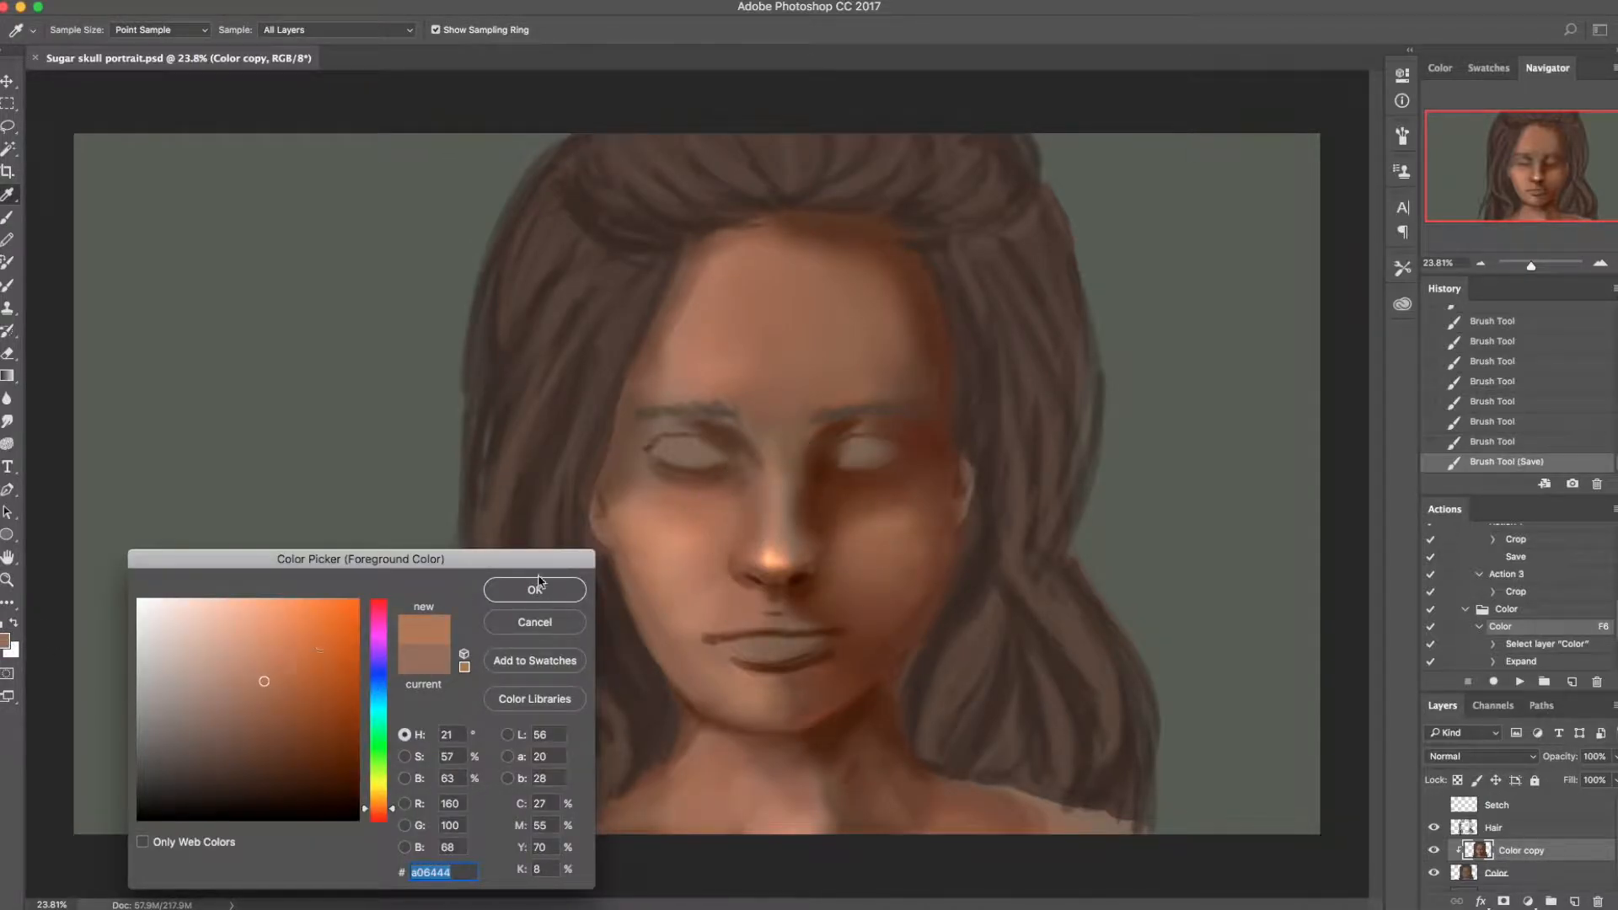
left_click(535, 589)
mouse_move(787, 546)
left_mouse_down()
mouse_move(792, 428)
mouse_move(788, 508)
left_mouse_up()
left_click(777, 419, "alt")
left_click_drag(786, 412, 796, 525)
left_click(810, 514, "alt")
left_click_drag(793, 459, 787, 509)
Step: Reduce the brush to 125 px and blend sampled tones along the side and tip of the nose
left_click(791, 538, "alt")
left_click(766, 561, "alt")
key("[")
key("[")
key("[")
left_click(780, 478, "alt")
left_click(823, 489, "alt")
left_click_drag(756, 553, 751, 536)
left_click(789, 552, "alt")
left_click(792, 552, "alt")
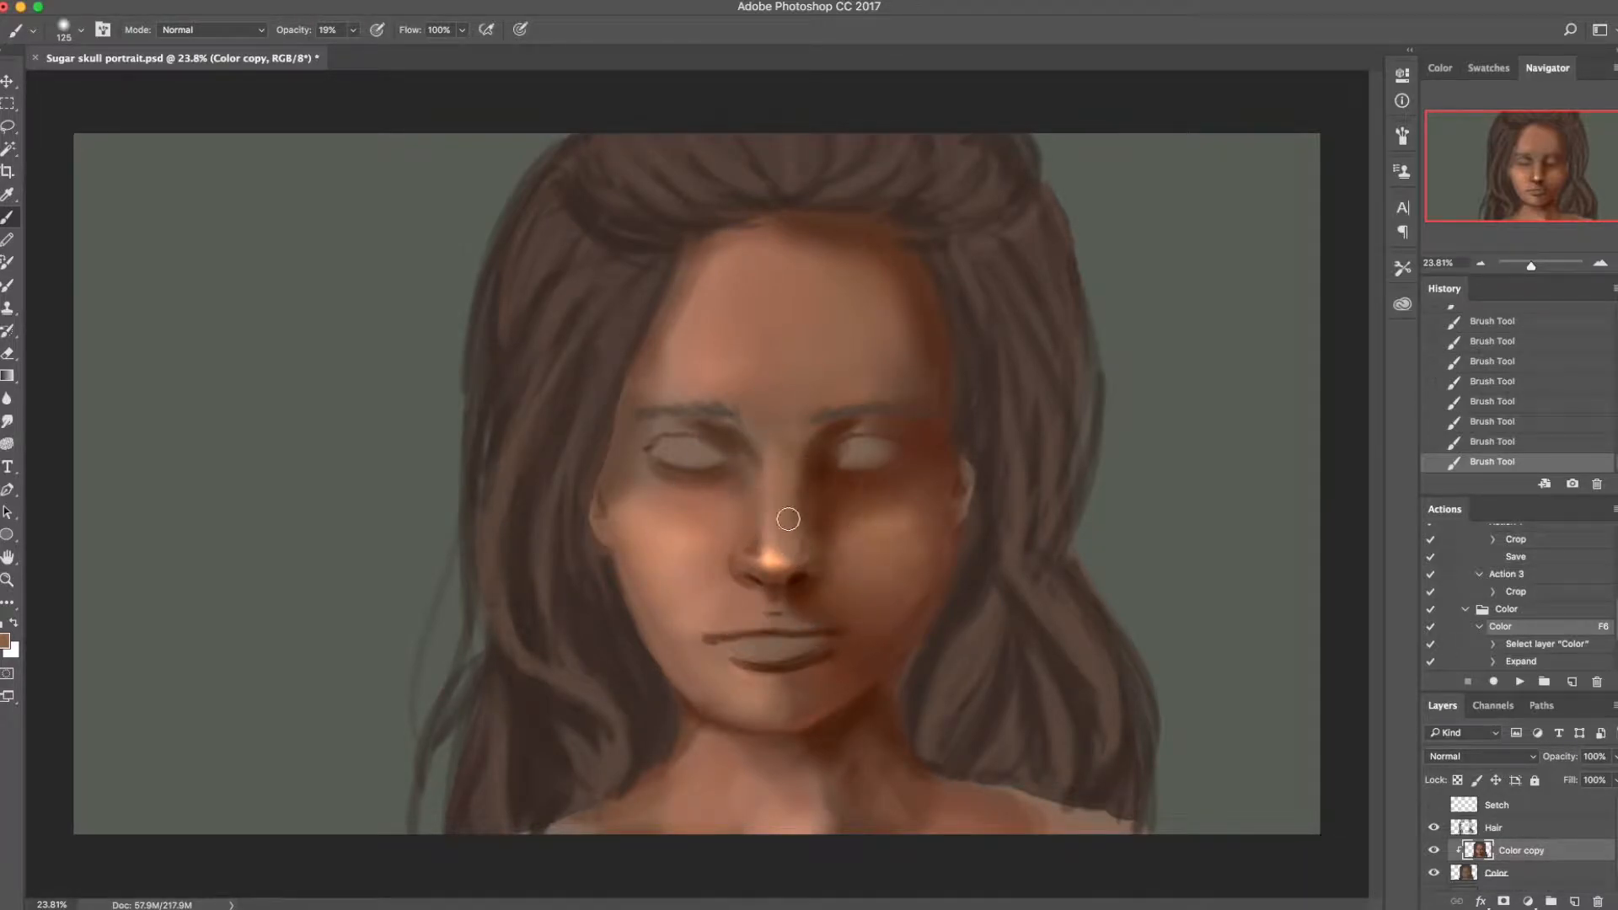
Step: Refine the nose's shadowed side and nostril with sampled browns and skin tones, and save the portrait
left_click(824, 523, "alt")
left_click_drag(794, 532, 793, 497)
left_click(795, 523, "alt")
left_click(817, 480, "alt")
left_click(807, 523, "alt")
left_click(805, 573, "alt")
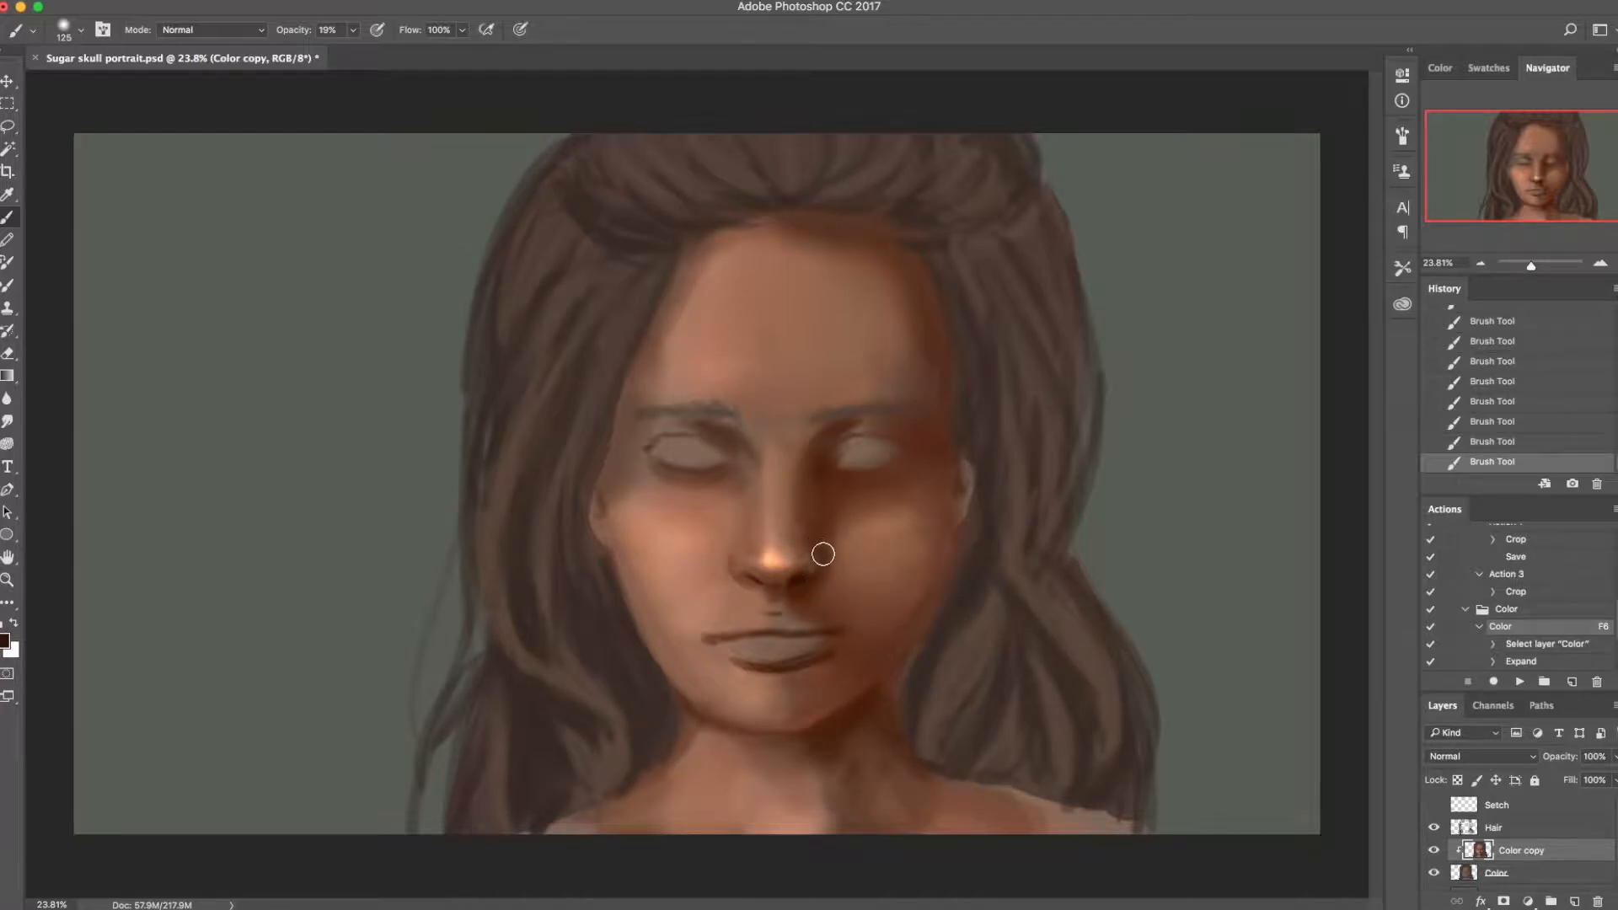
left_click(838, 545, "alt")
left_click(814, 545, "alt")
left_click(814, 543, "alt")
left_click(788, 546, "alt")
left_click(798, 524, "alt")
left_click(777, 454, "alt")
left_click(809, 501, "alt")
key("super+s")
Step: Shrink the brush to 60 px, choose a pale beige, and paint the whites of both eyes
key("bracketleft")
key("bracketleft")
key("bracketleft")
key("bracketleft")
left_click(5, 642)
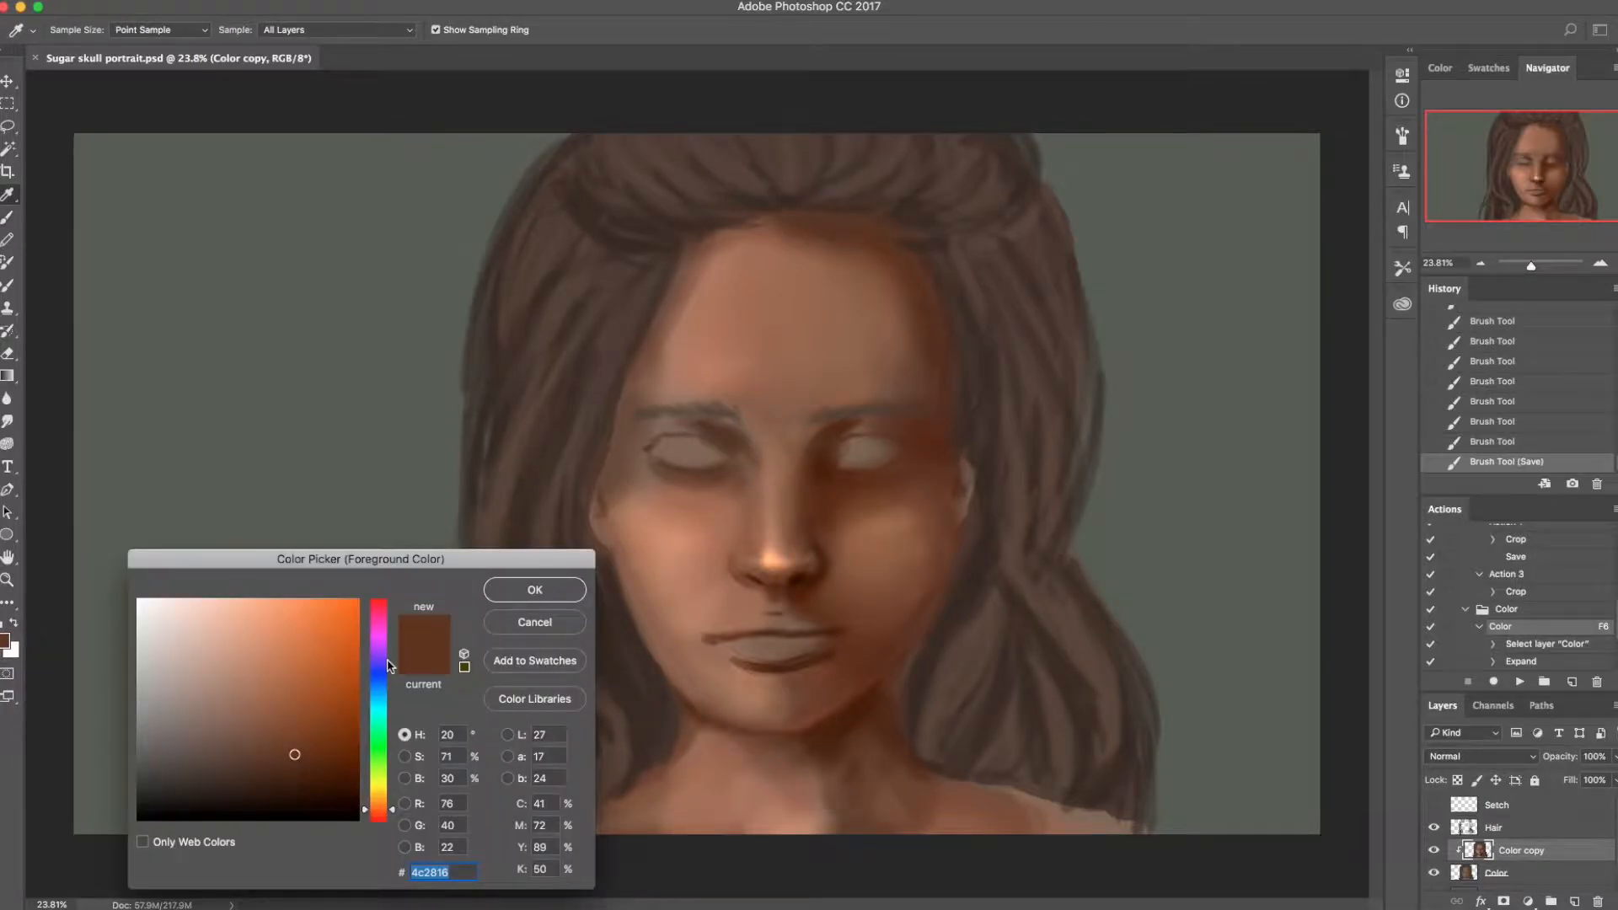
left_click_drag(223, 691, 206, 643)
left_click(534, 590)
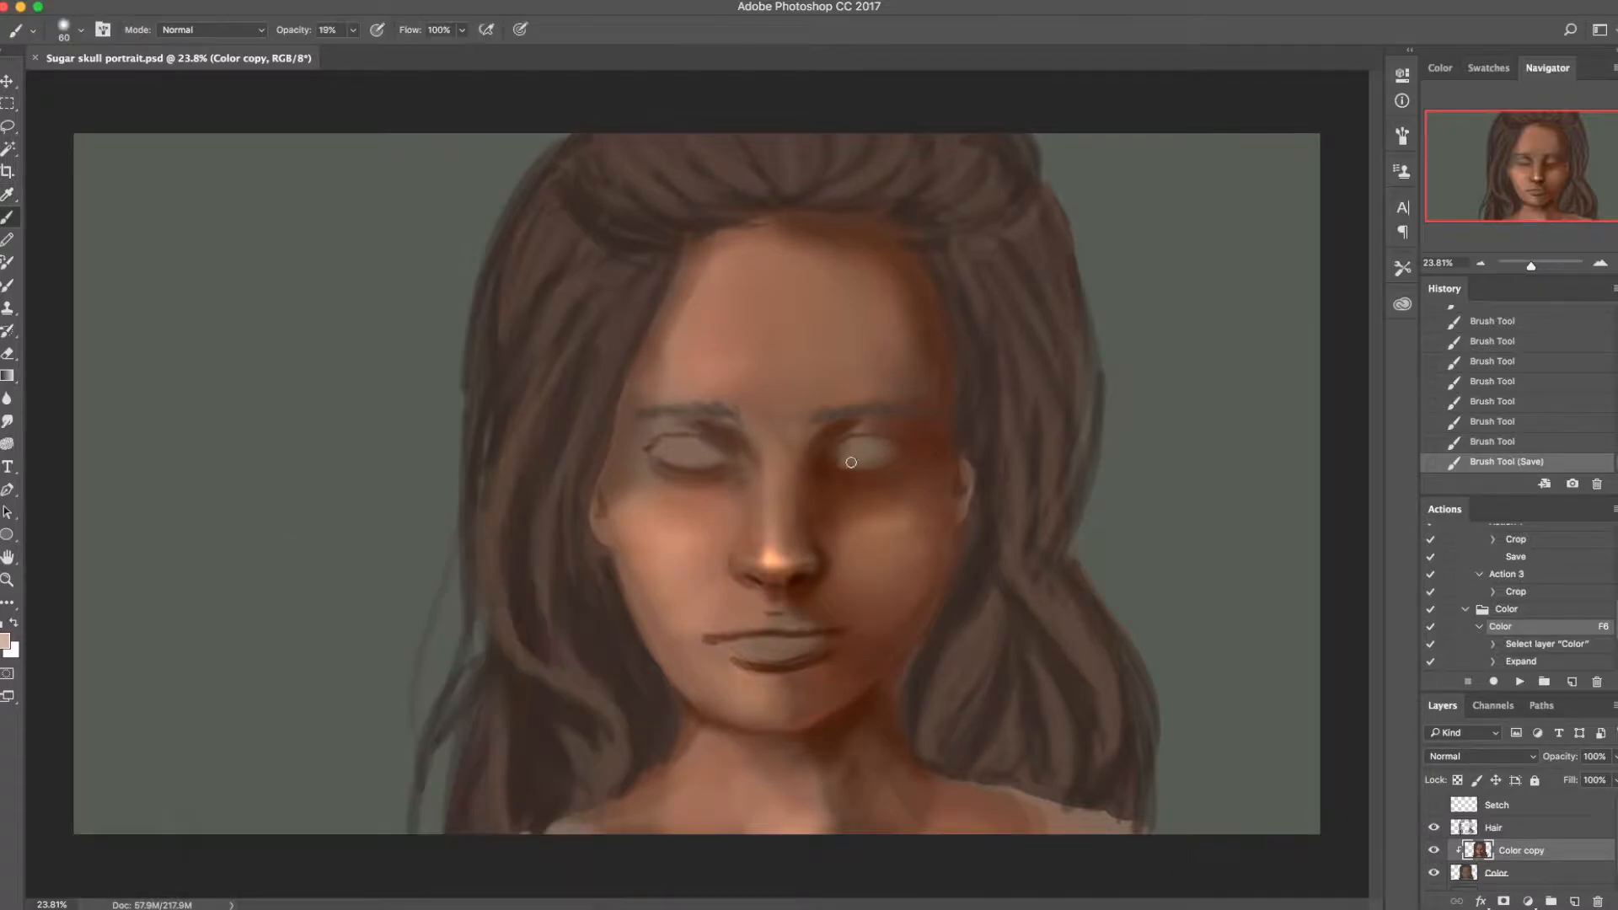
left_click(5, 642)
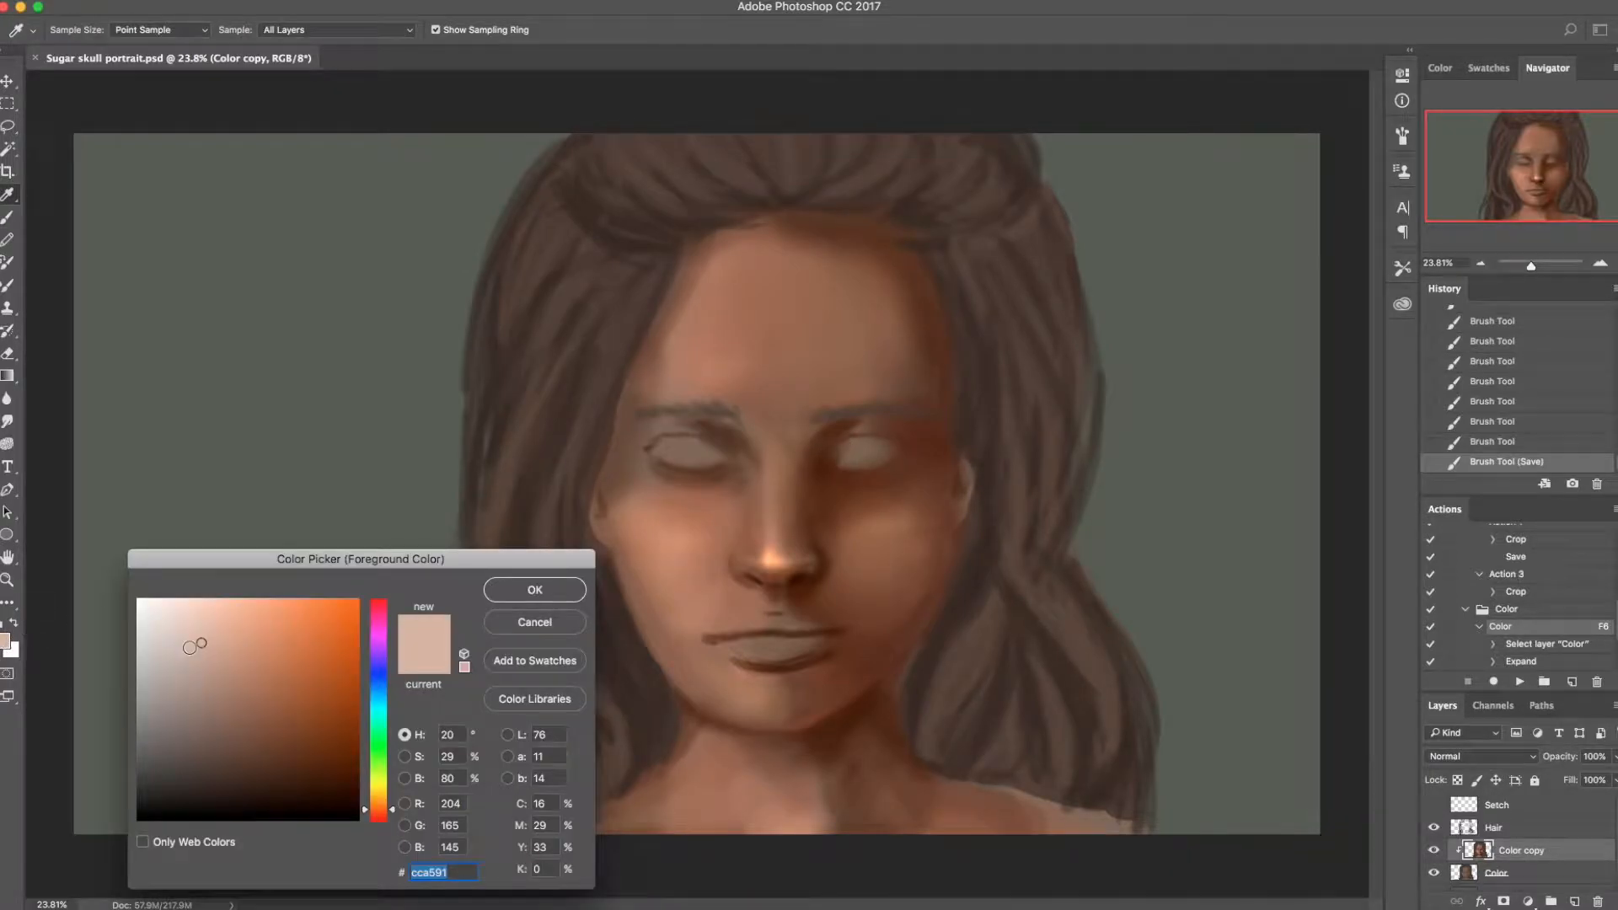
left_click(494, 588)
mouse_move(857, 444)
left_mouse_down()
mouse_move(826, 459)
mouse_move(900, 454)
left_mouse_up()
left_click(898, 455)
mouse_move(718, 456)
left_mouse_down()
mouse_move(652, 452)
mouse_move(719, 450)
mouse_move(658, 449)
mouse_move(705, 455)
left_mouse_up()
left_click(848, 398)
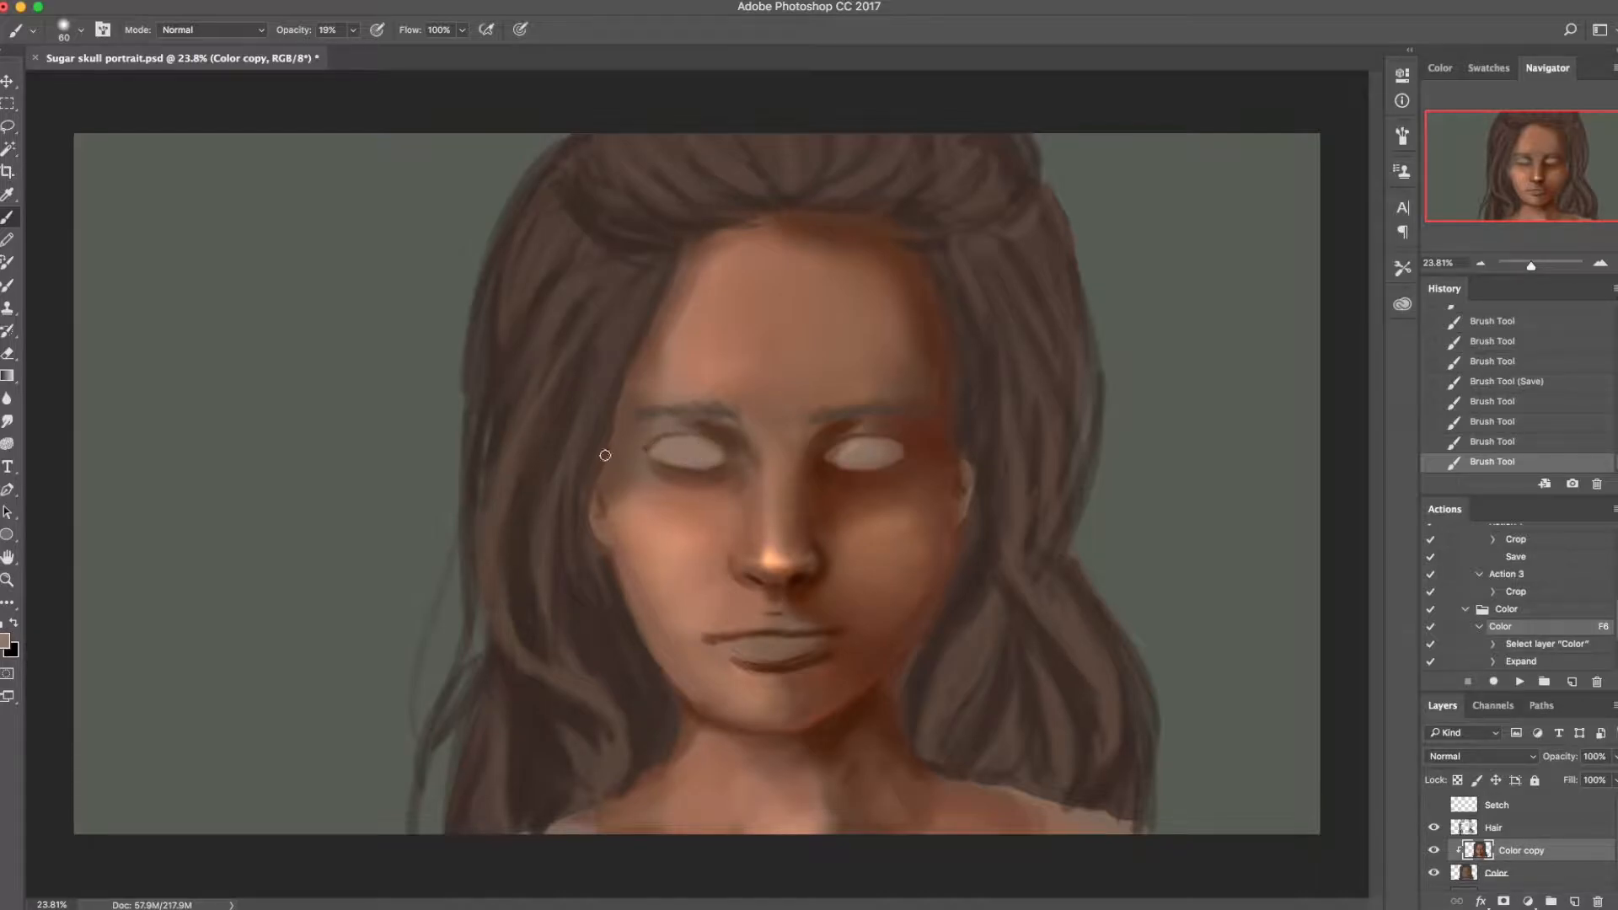
Step: Choose a lighter beige, brighten the white of the eye on the lit side, and save the portrait
left_click(3, 644)
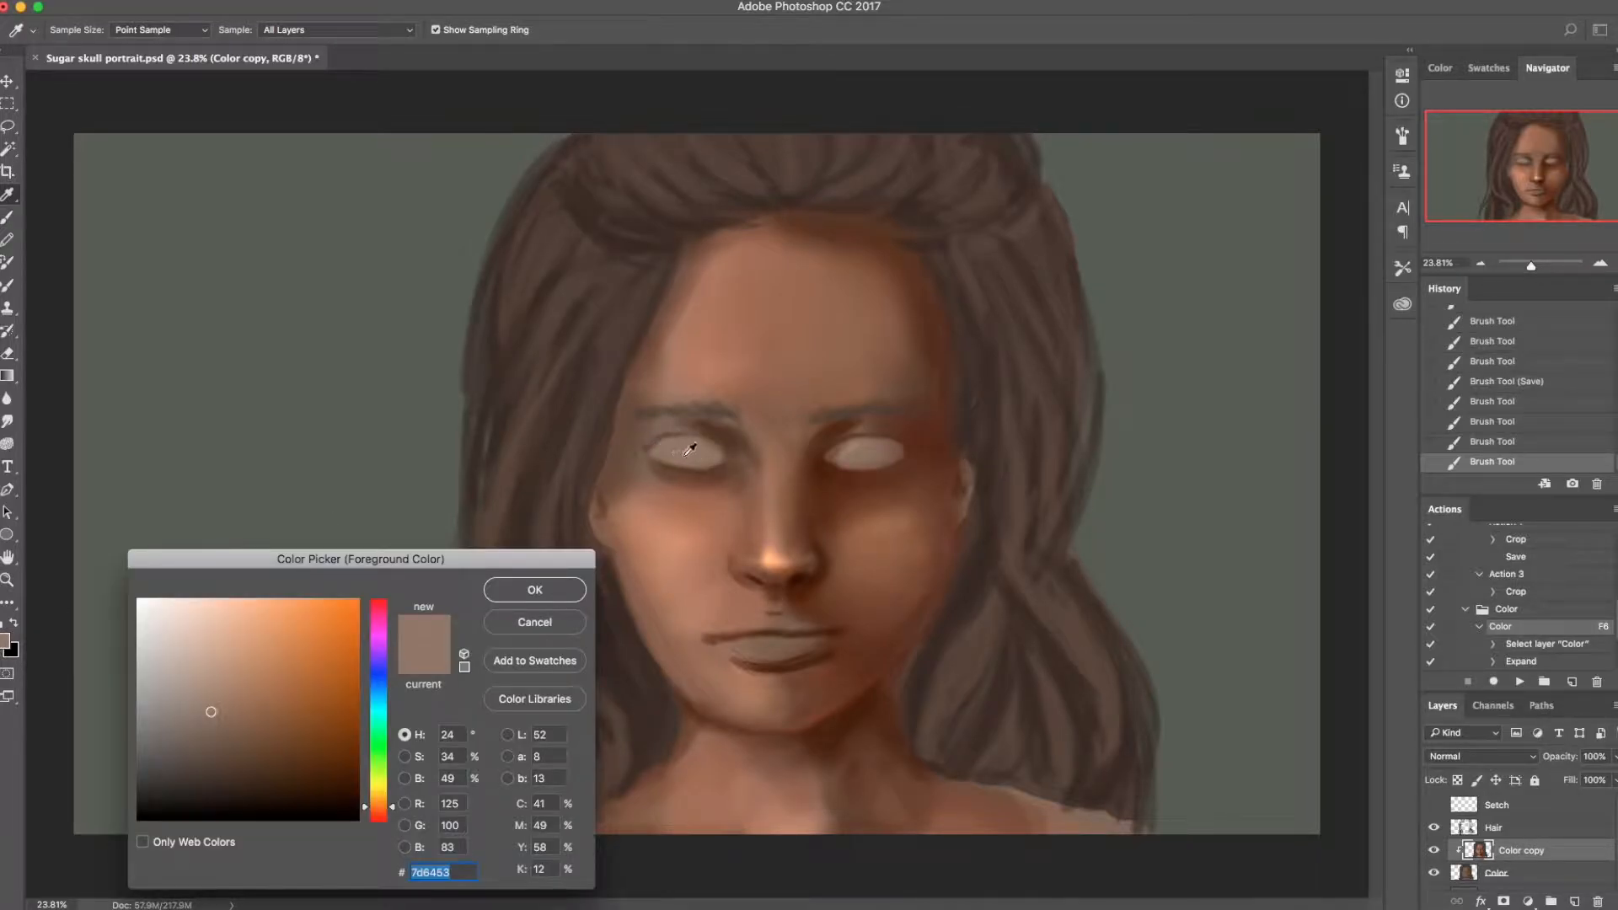
left_click(216, 666)
left_click(583, 586)
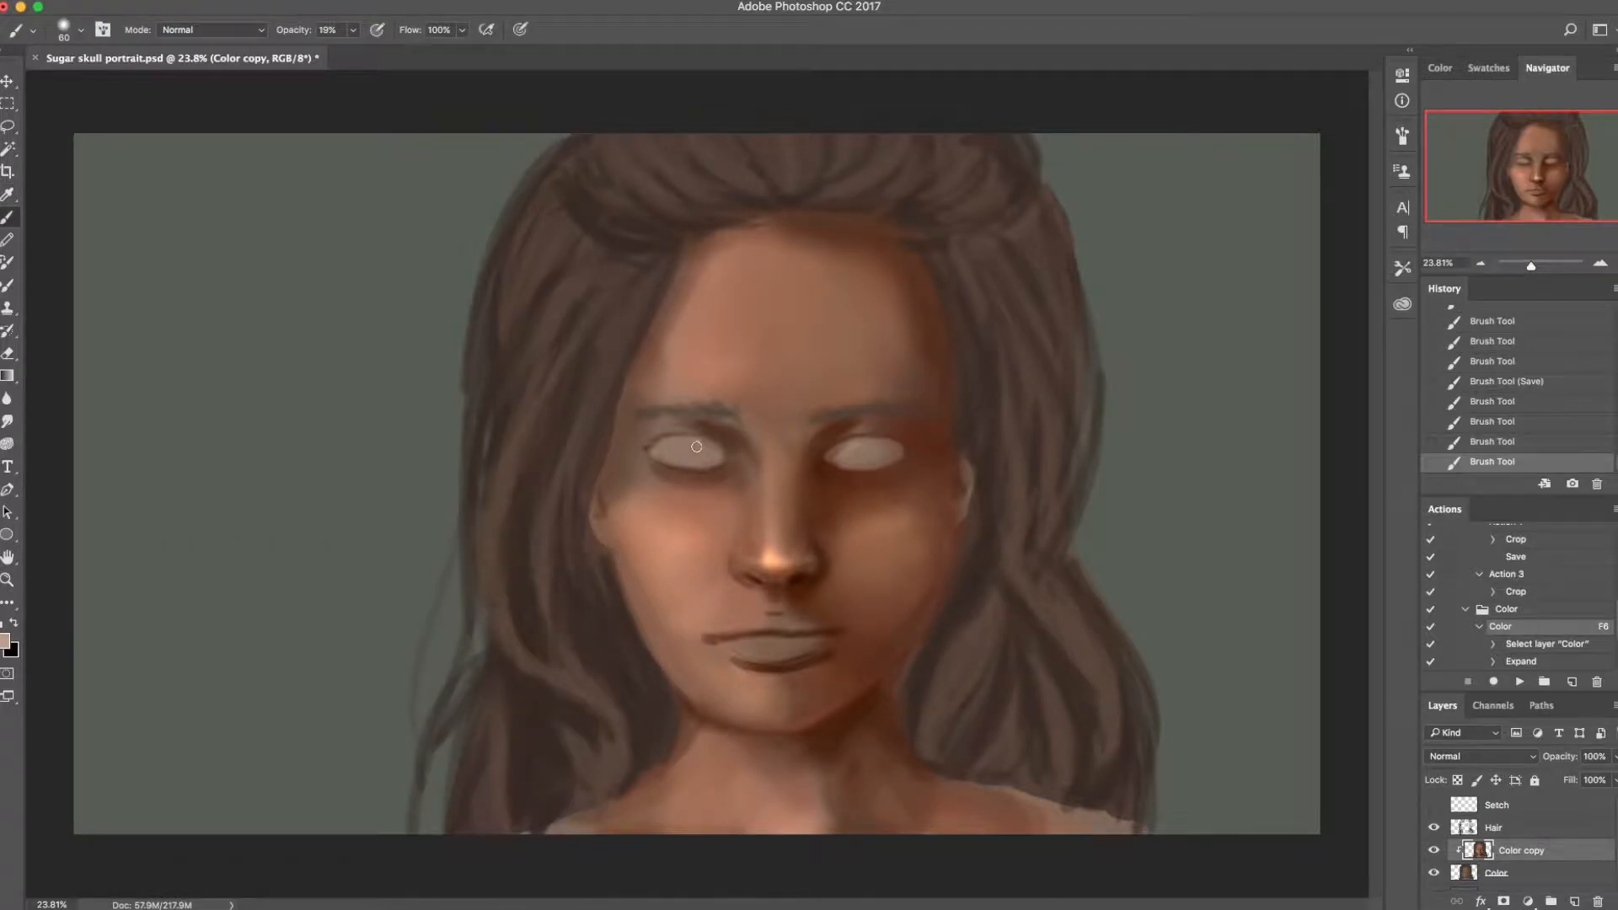
left_click_drag(699, 443, 729, 447)
key("ctrl+s")
Step: Pick a very dark brown and outline both eyes with a 25 px brush, alternating with a sampled skin tone
left_click(828, 465, "alt")
left_click(7, 644)
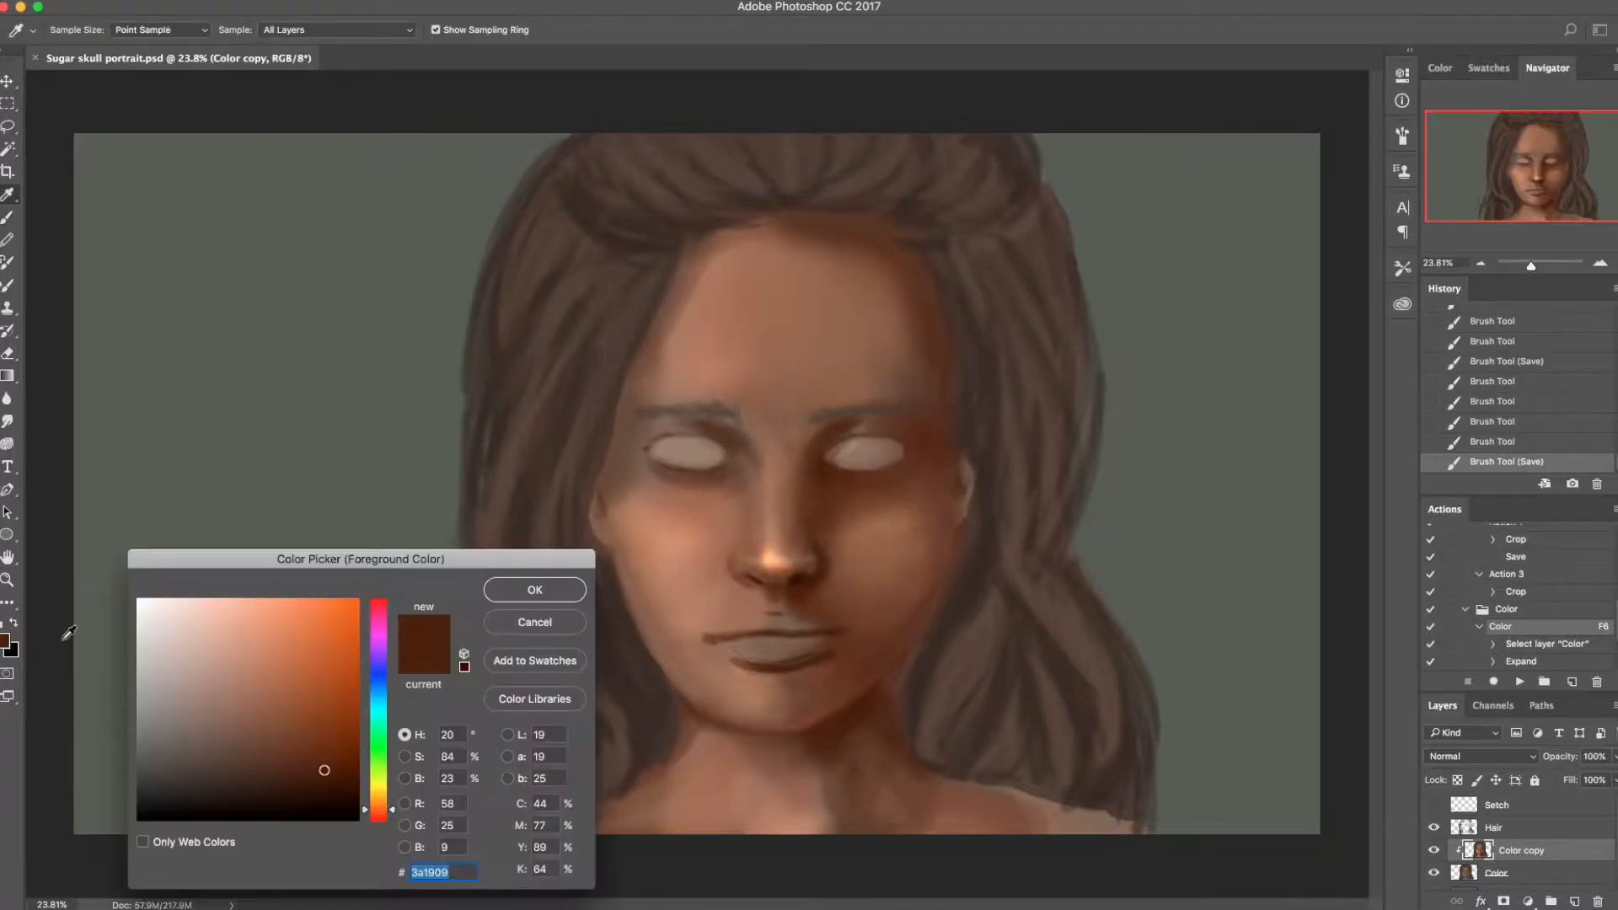
left_click(320, 790)
left_click(535, 589)
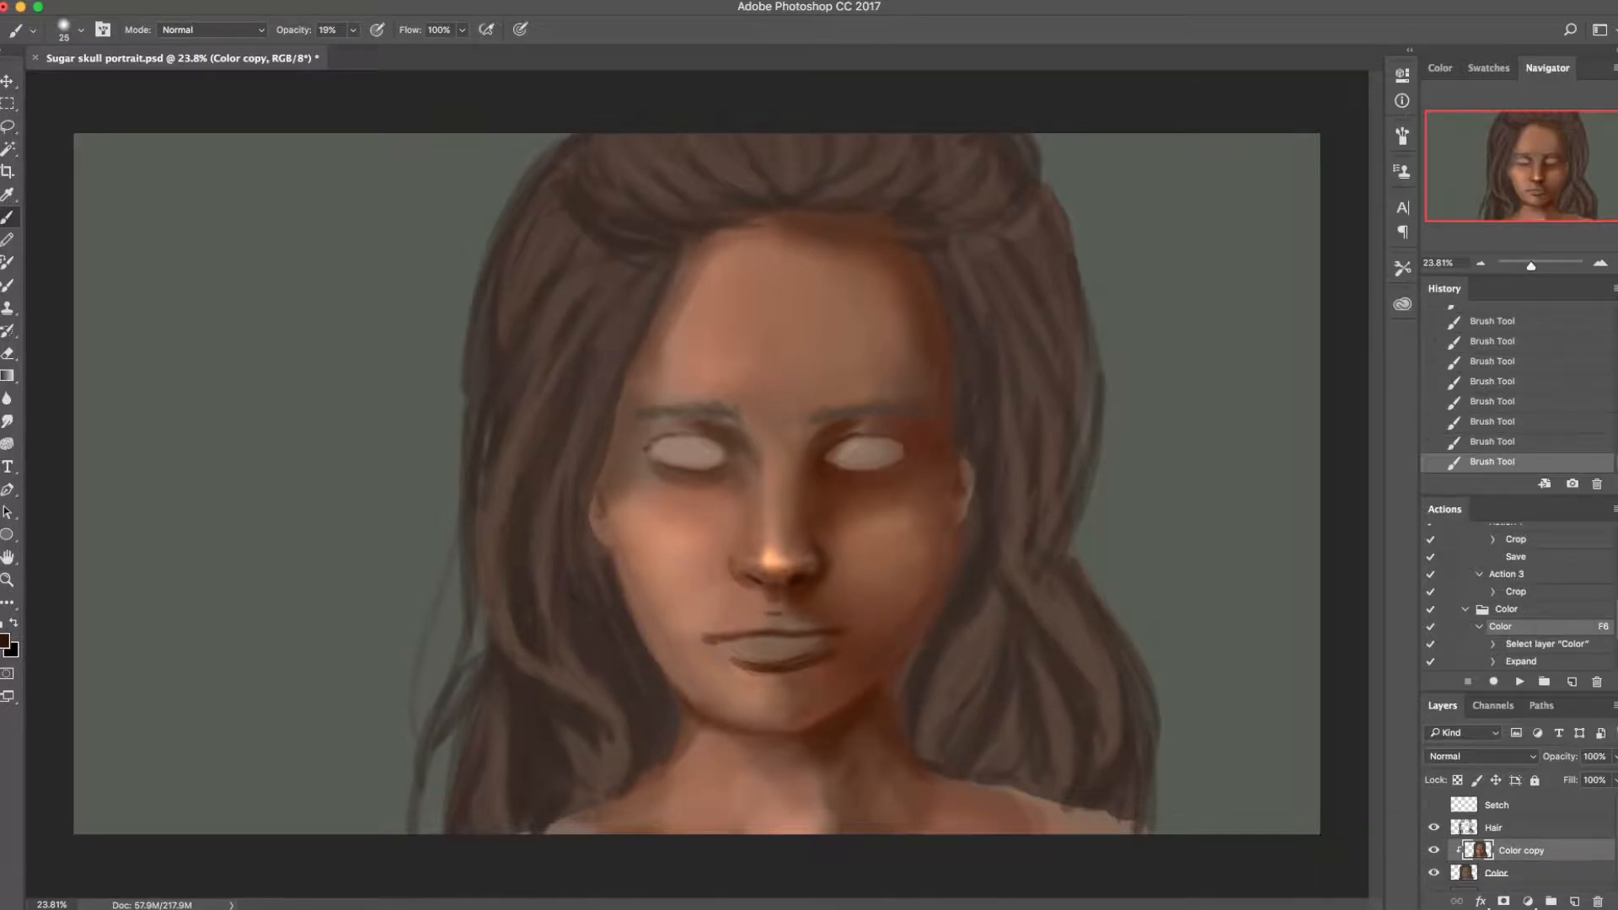
key("x")
left_click(803, 441, "alt")
key("x")
key("x")
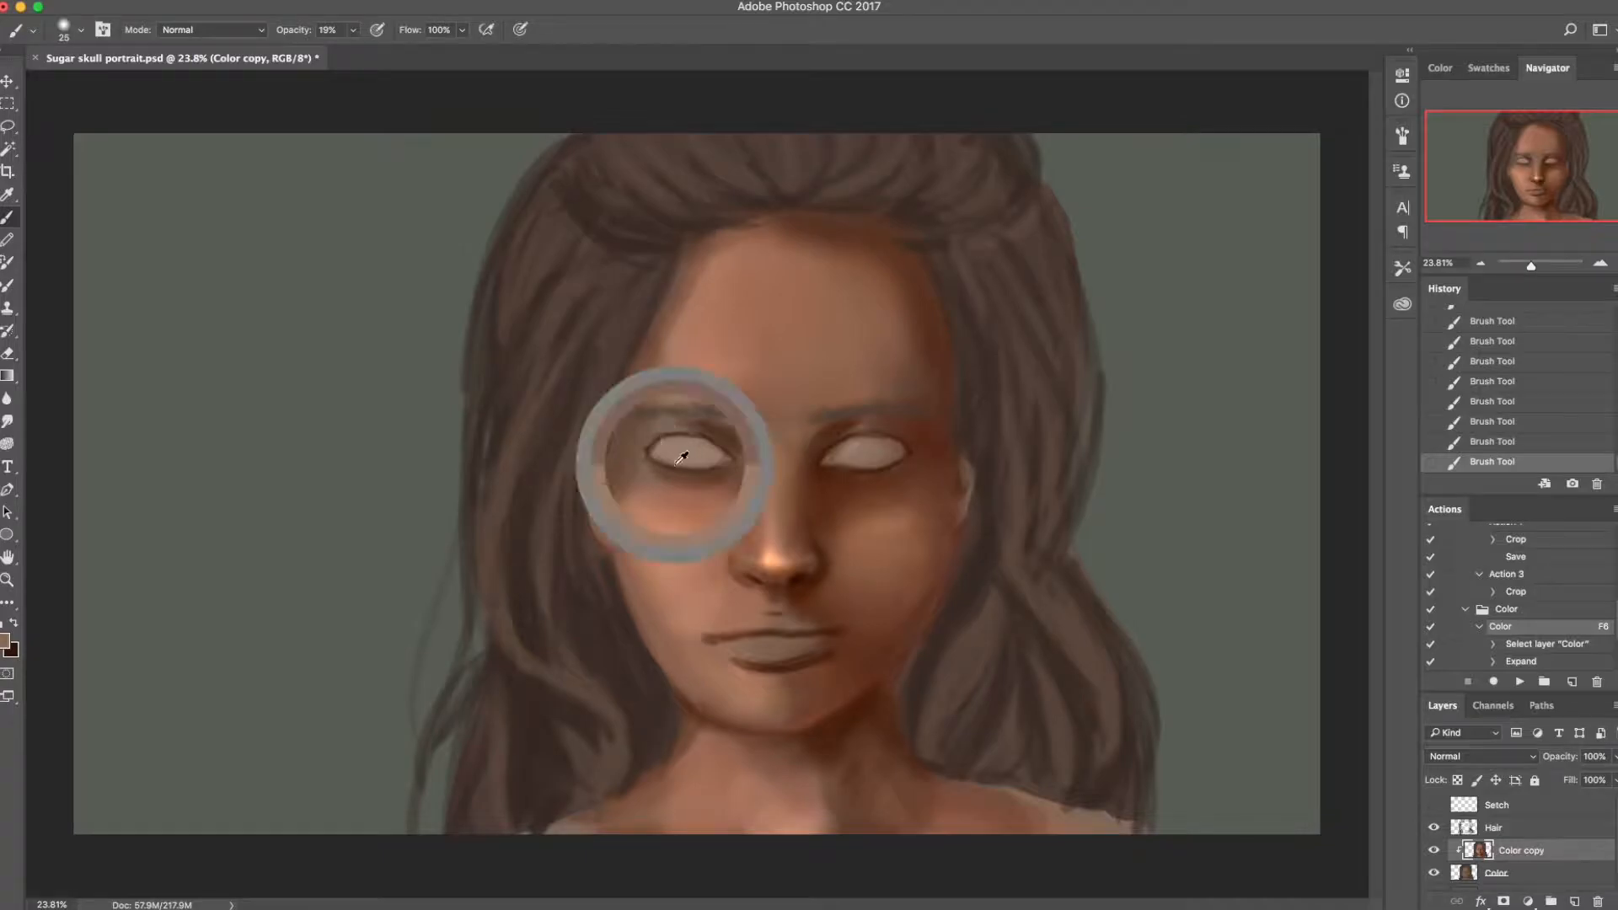
key("x")
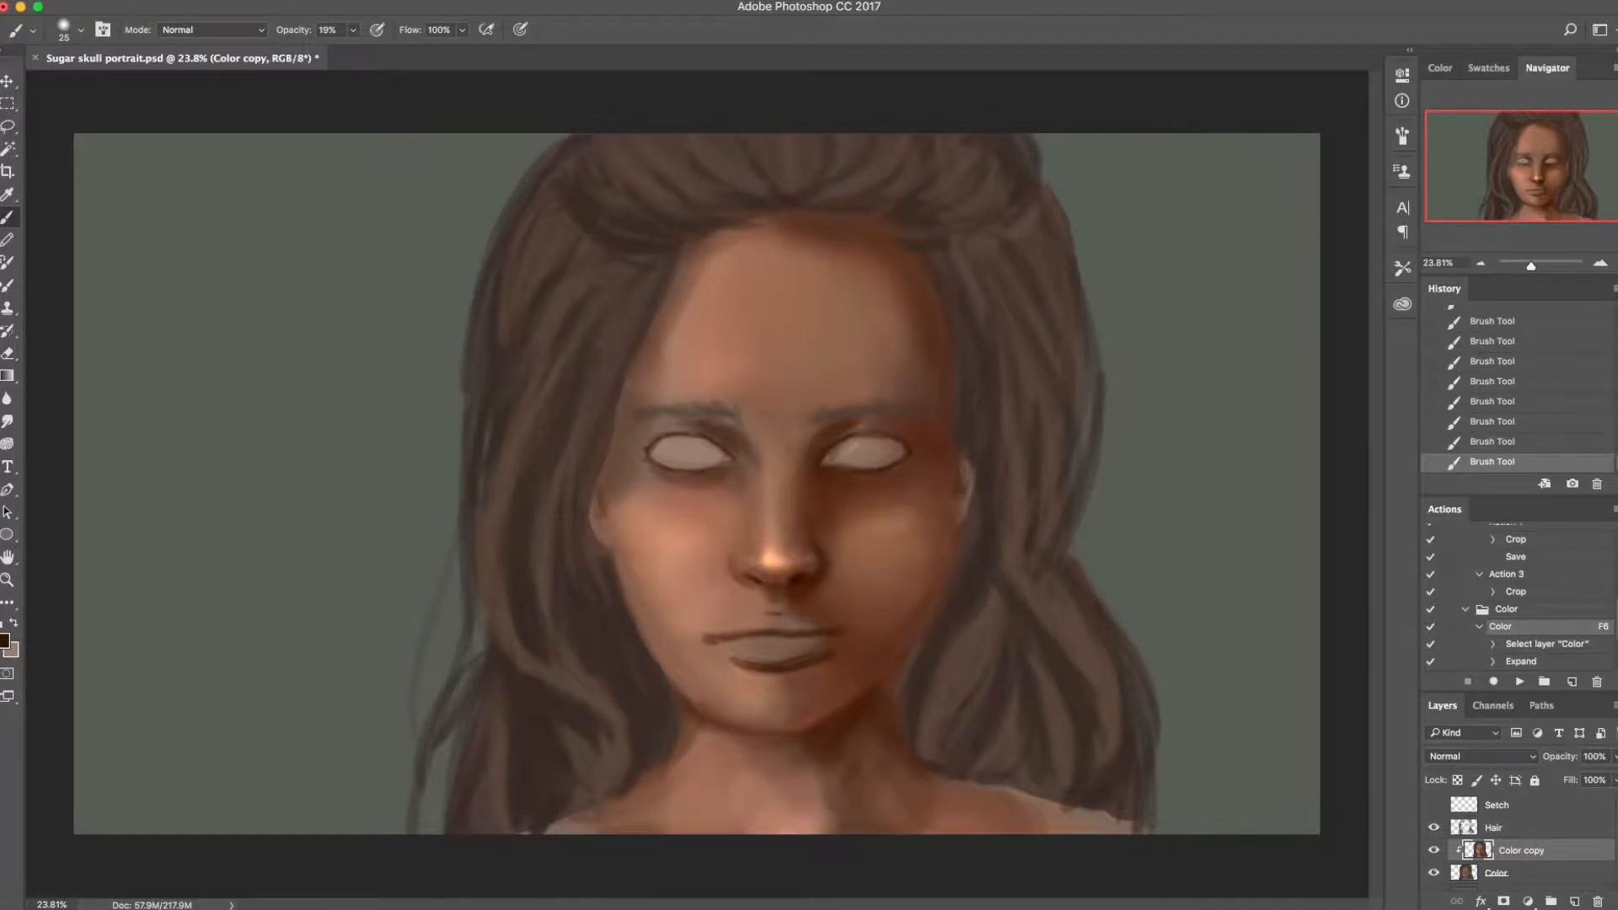
mouse_move(649, 448)
left_mouse_down()
mouse_move(687, 430)
mouse_move(709, 441)
left_mouse_up()
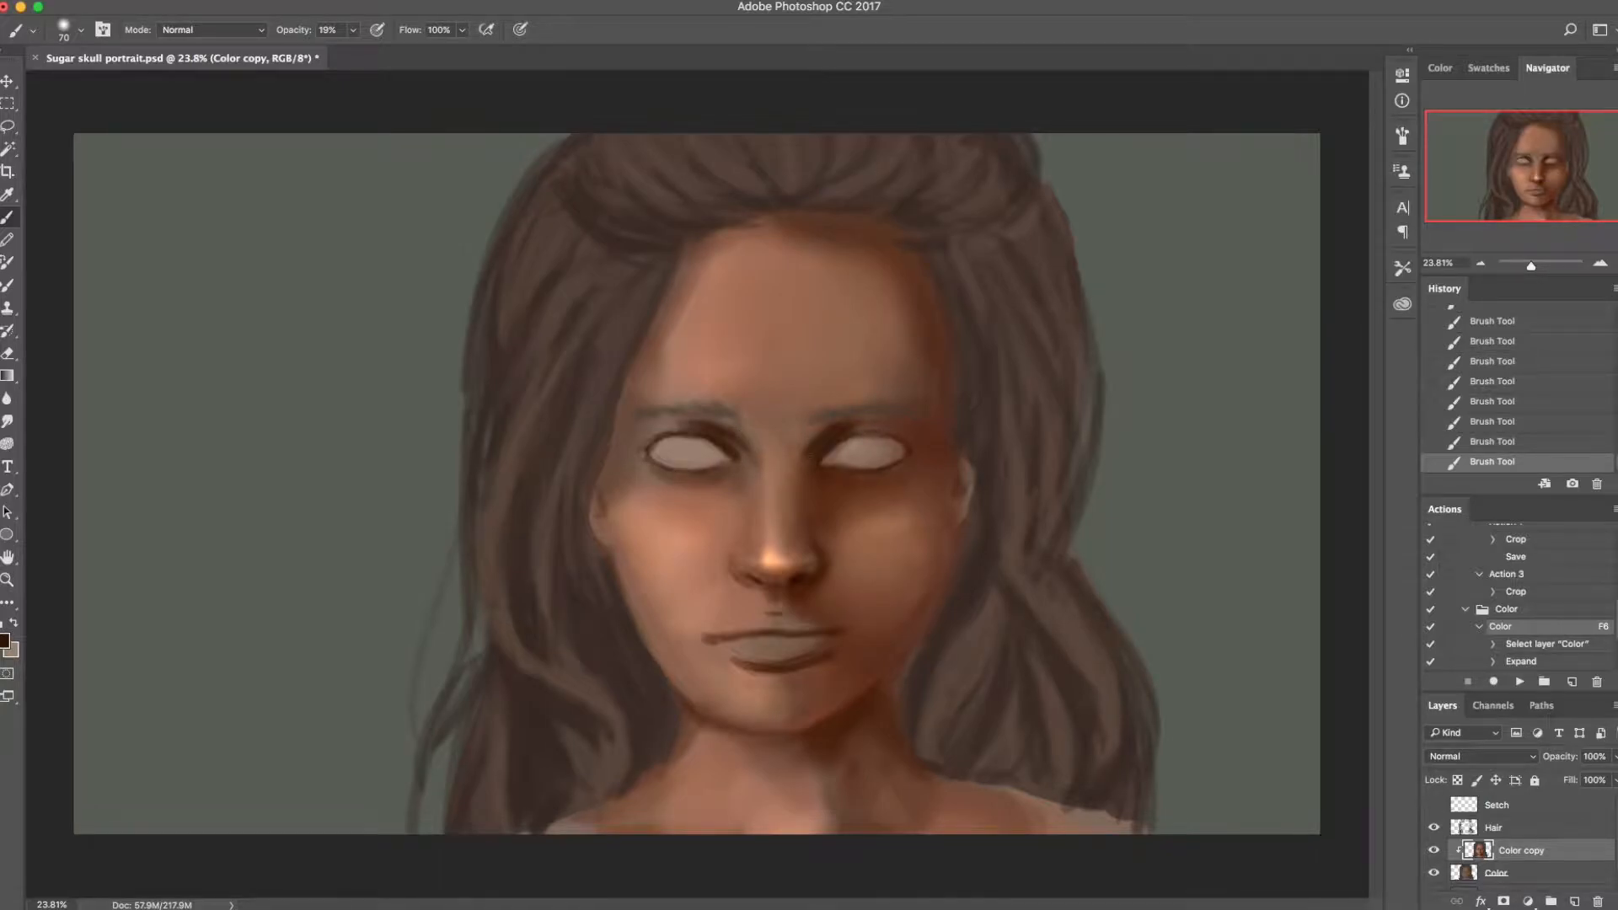
Step: Detail the inner corners of both eyes with sampled skin and shadow tones, and save the portrait
left_click(768, 482, "alt")
left_click(781, 548, "alt")
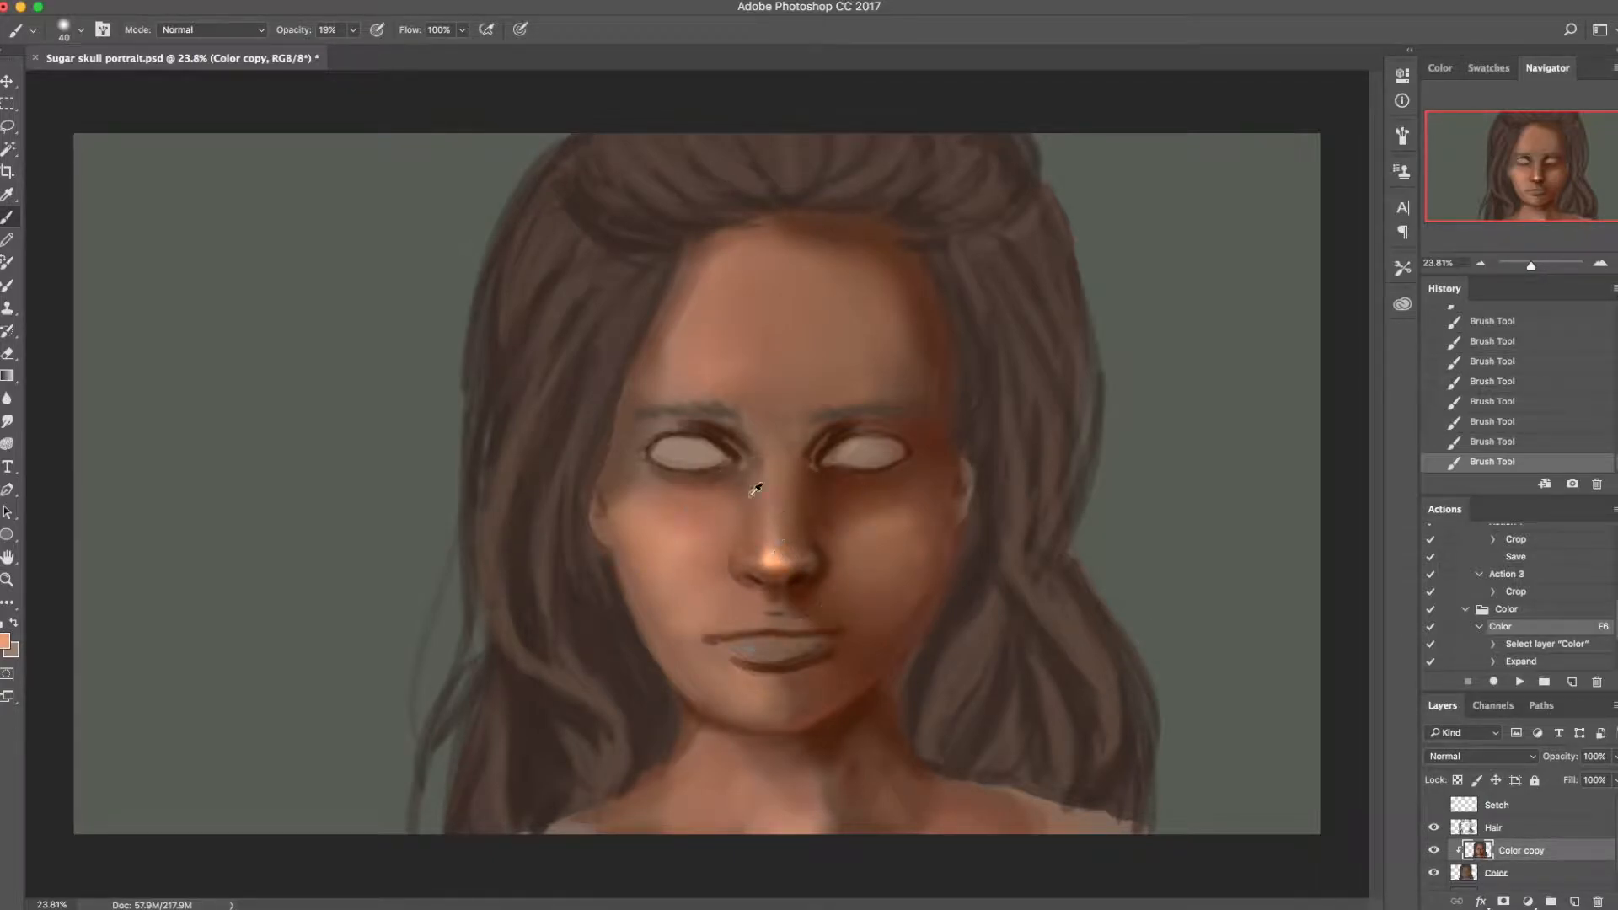
left_click(737, 454, "alt")
key("super+s")
Step: Enlarge the brush to 100 px and paint dark brown shadows beneath both eyes
key("v")
key("b")
key("bracketright")
key("bracketright")
key("bracketright")
key("bracketright")
left_click_drag(832, 475, 905, 471)
mouse_move(905, 471)
left_mouse_down()
mouse_move(827, 480)
mouse_move(854, 480)
left_mouse_up()
left_click_drag(854, 480, 813, 473)
mouse_move(699, 489)
left_mouse_down()
mouse_move(731, 468)
mouse_move(674, 490)
left_mouse_up()
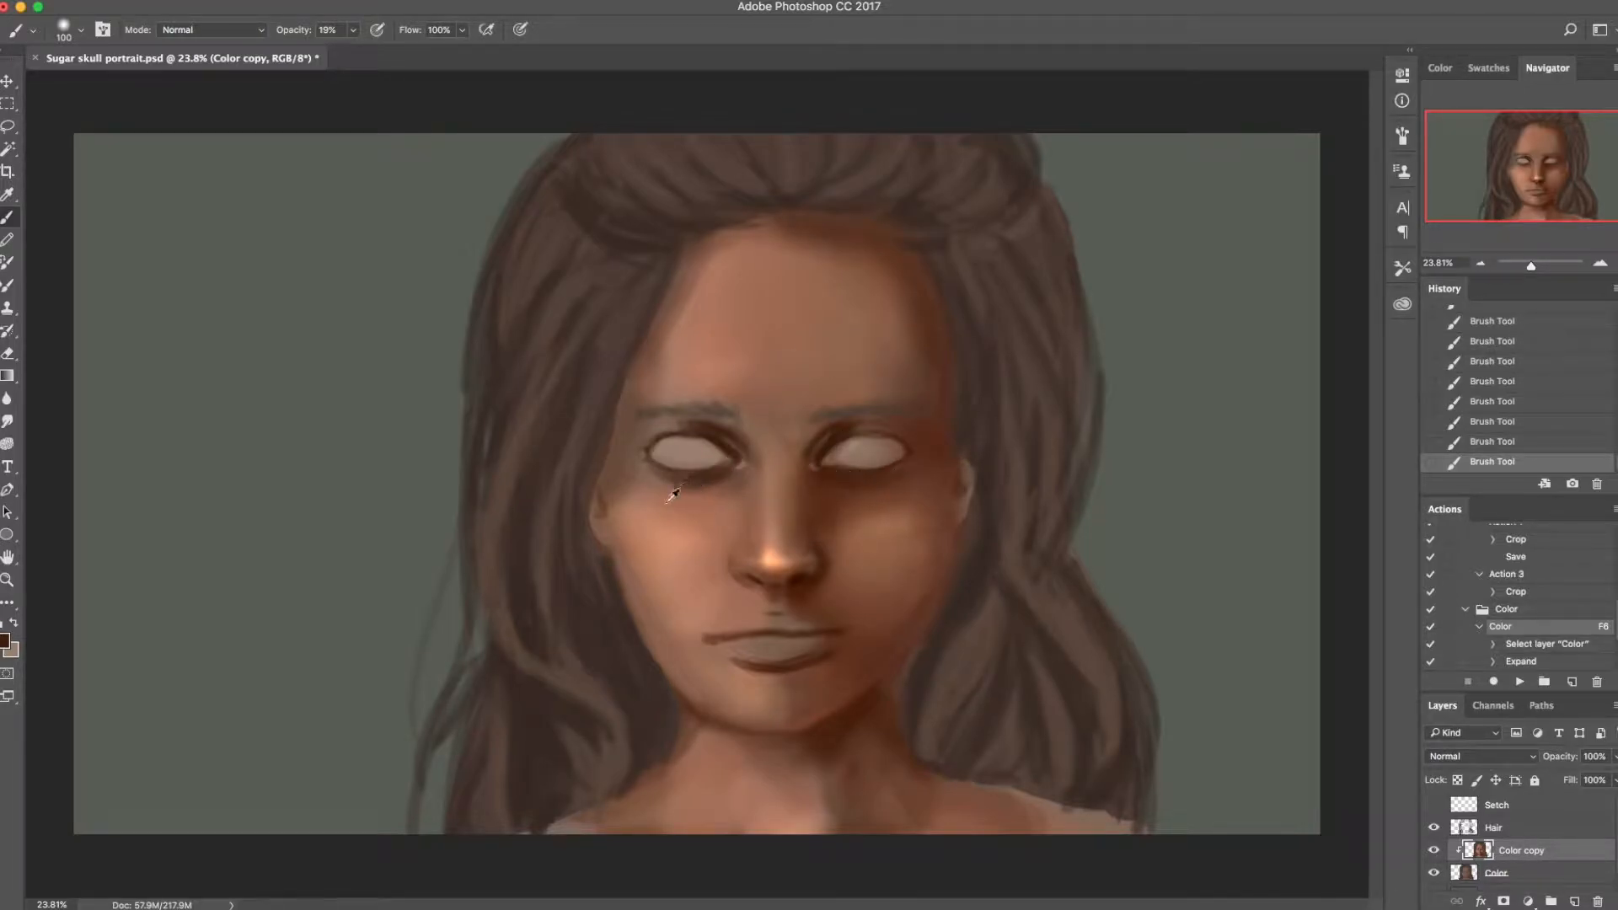
Step: Blend the shadows under both eyes into the cheeks with sampled skin tones, and save the portrait
left_click(672, 498, "alt")
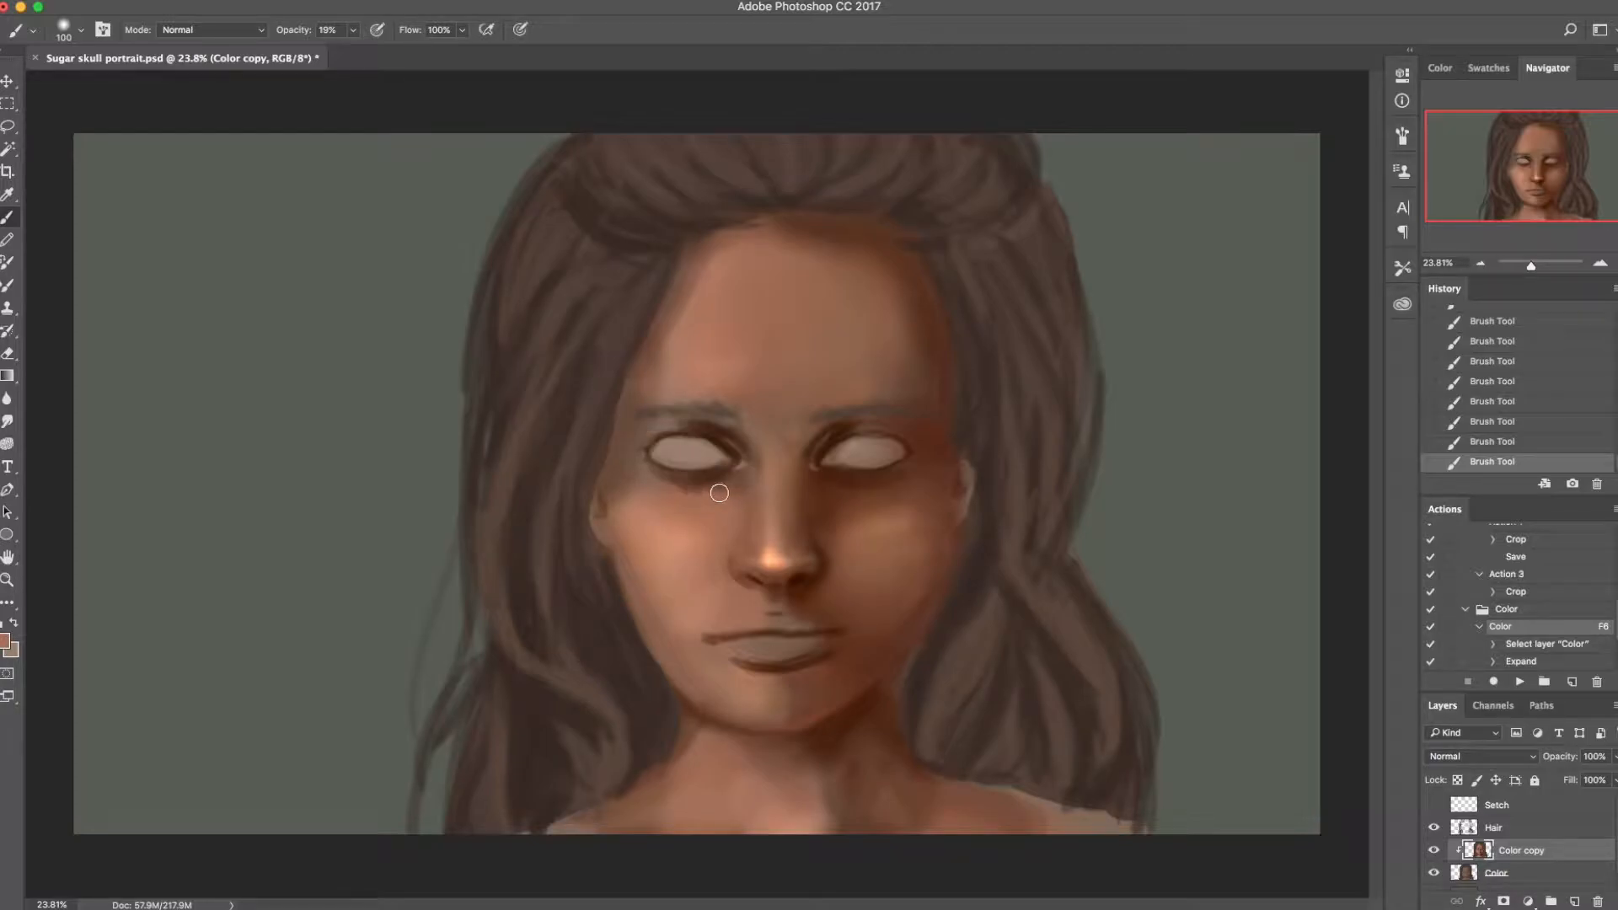
left_click(661, 488, "alt")
left_click(830, 497, "alt")
left_click(706, 494, "alt")
left_click(831, 480, "alt")
left_click(847, 480, "alt")
key("super+s")
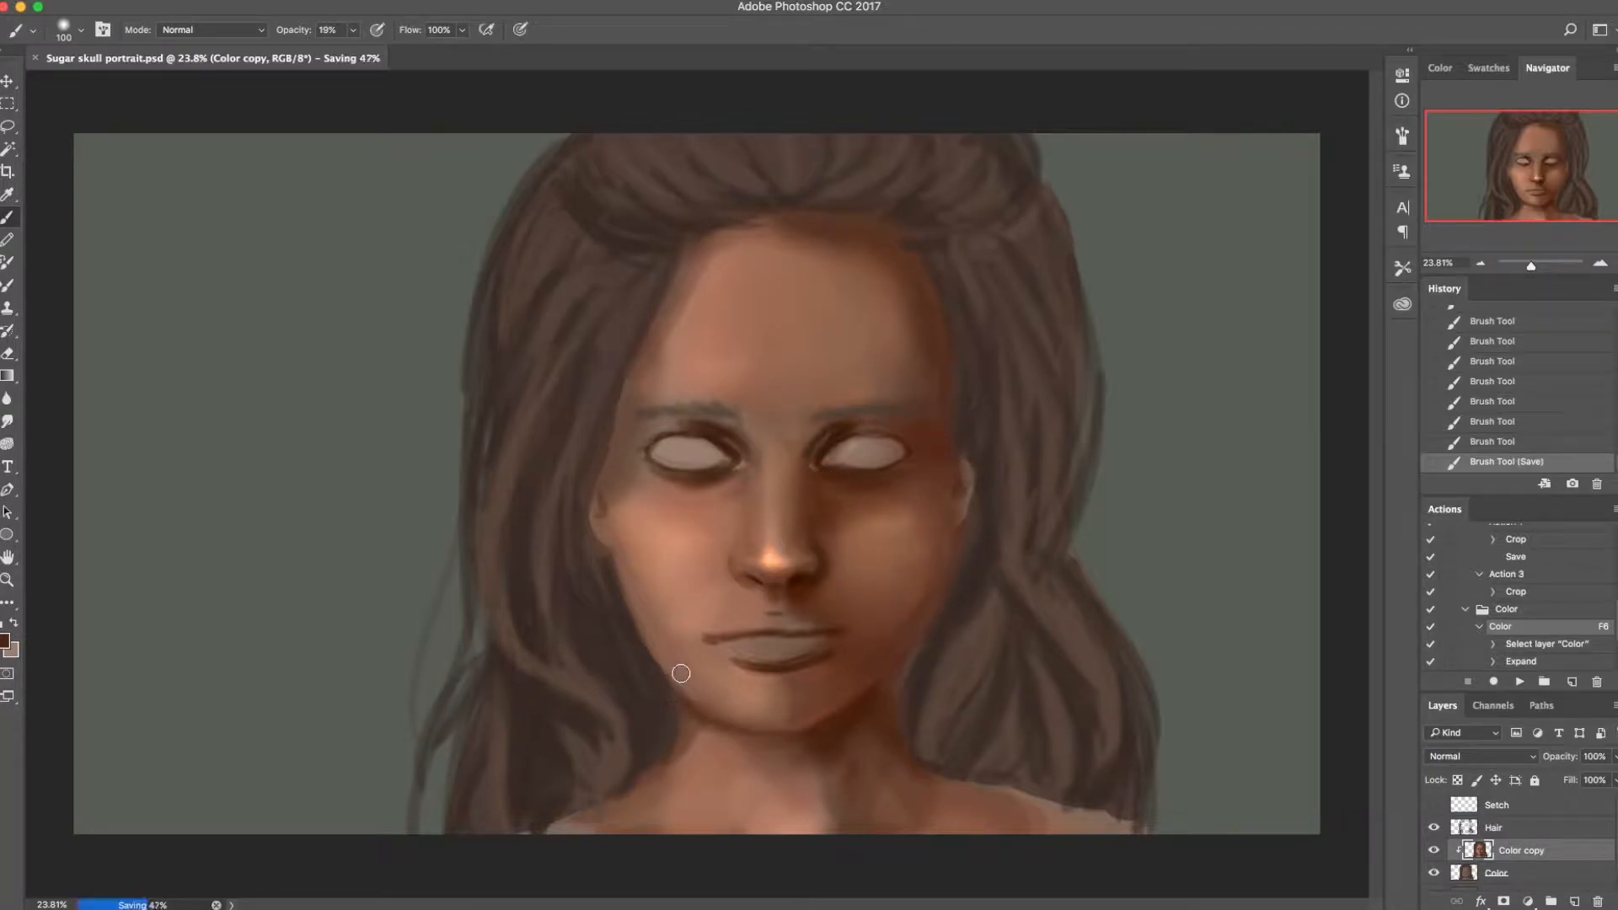
Step: Shrink the brush and choose a dark green as the painting colour for the irises
key("bracketleft")
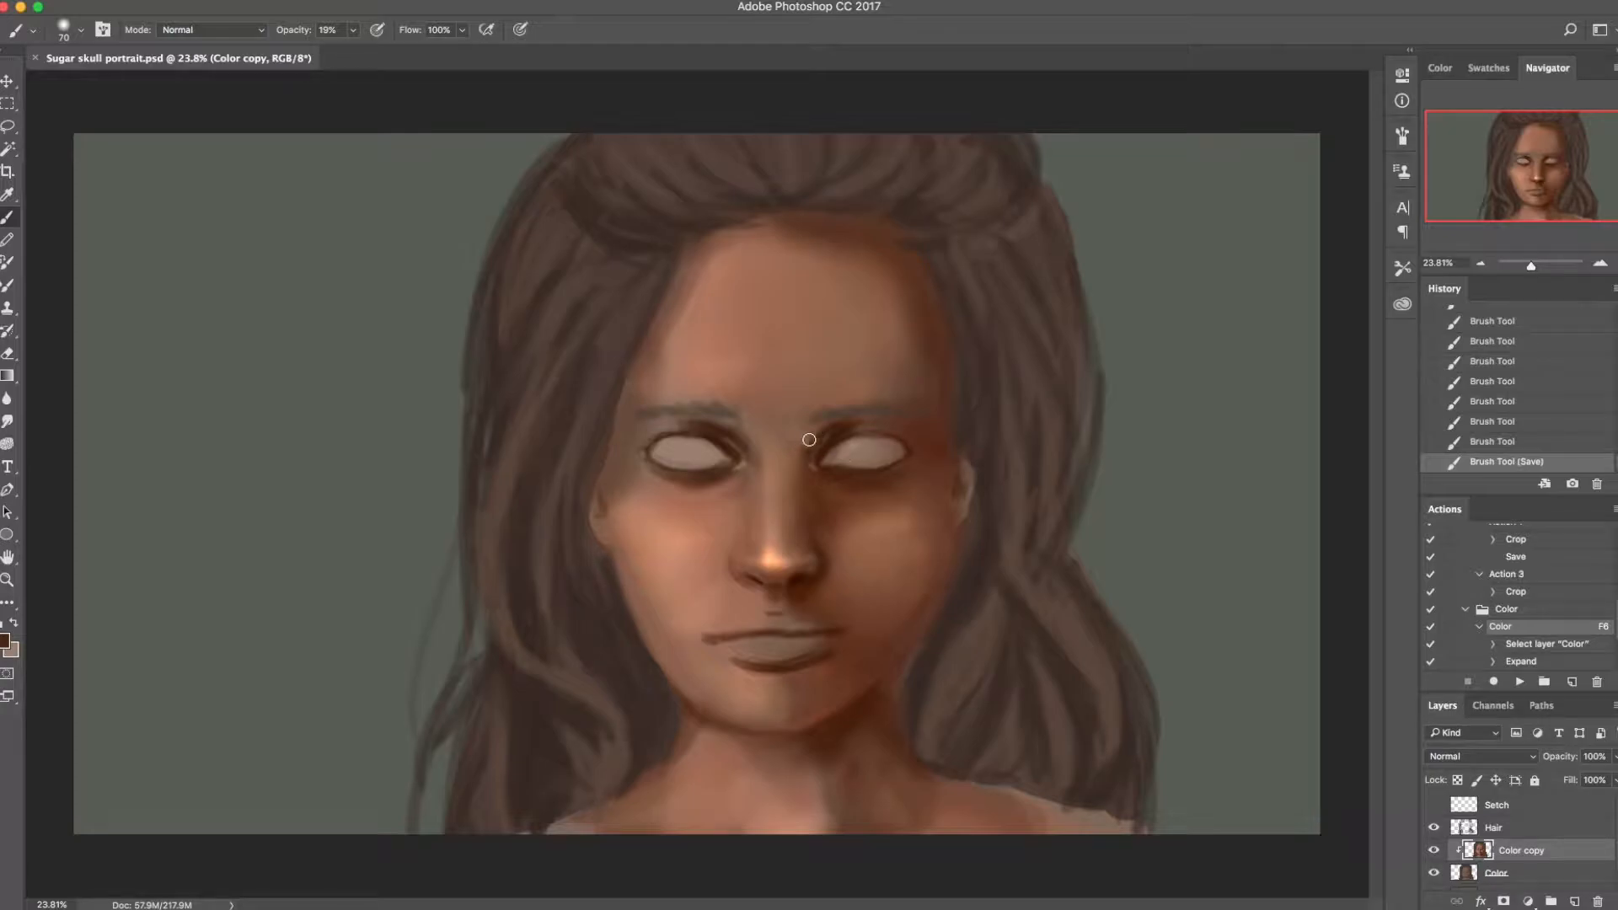
left_click(687, 447, "alt")
left_click(7, 645)
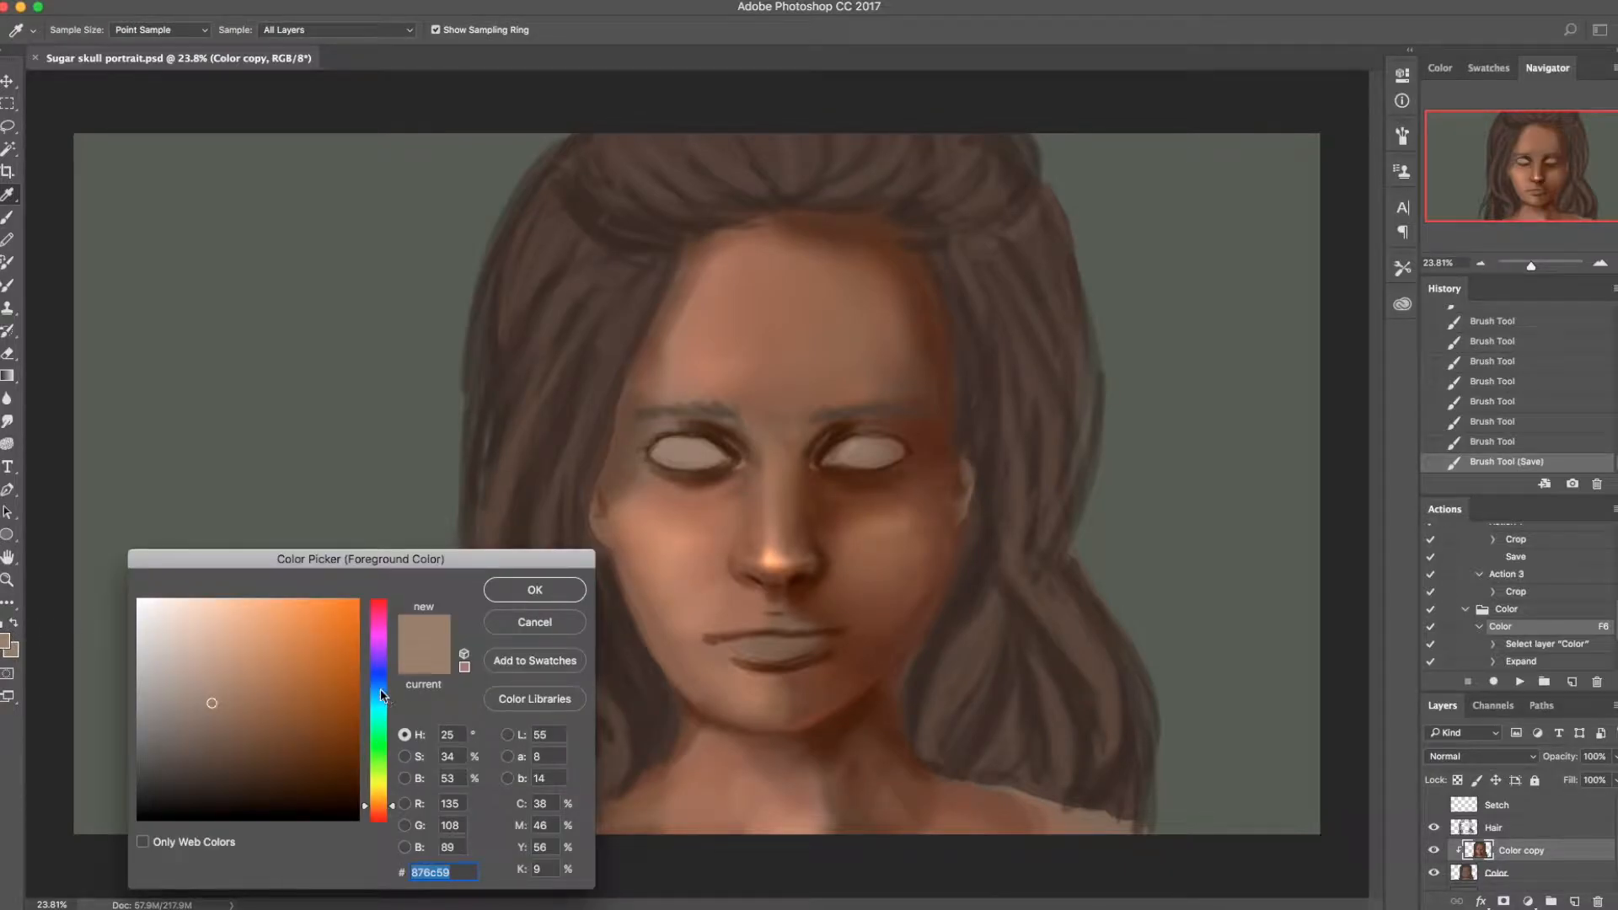
left_click_drag(376, 746, 376, 750)
mouse_move(273, 714)
left_mouse_down()
mouse_move(285, 734)
mouse_move(251, 761)
left_mouse_up()
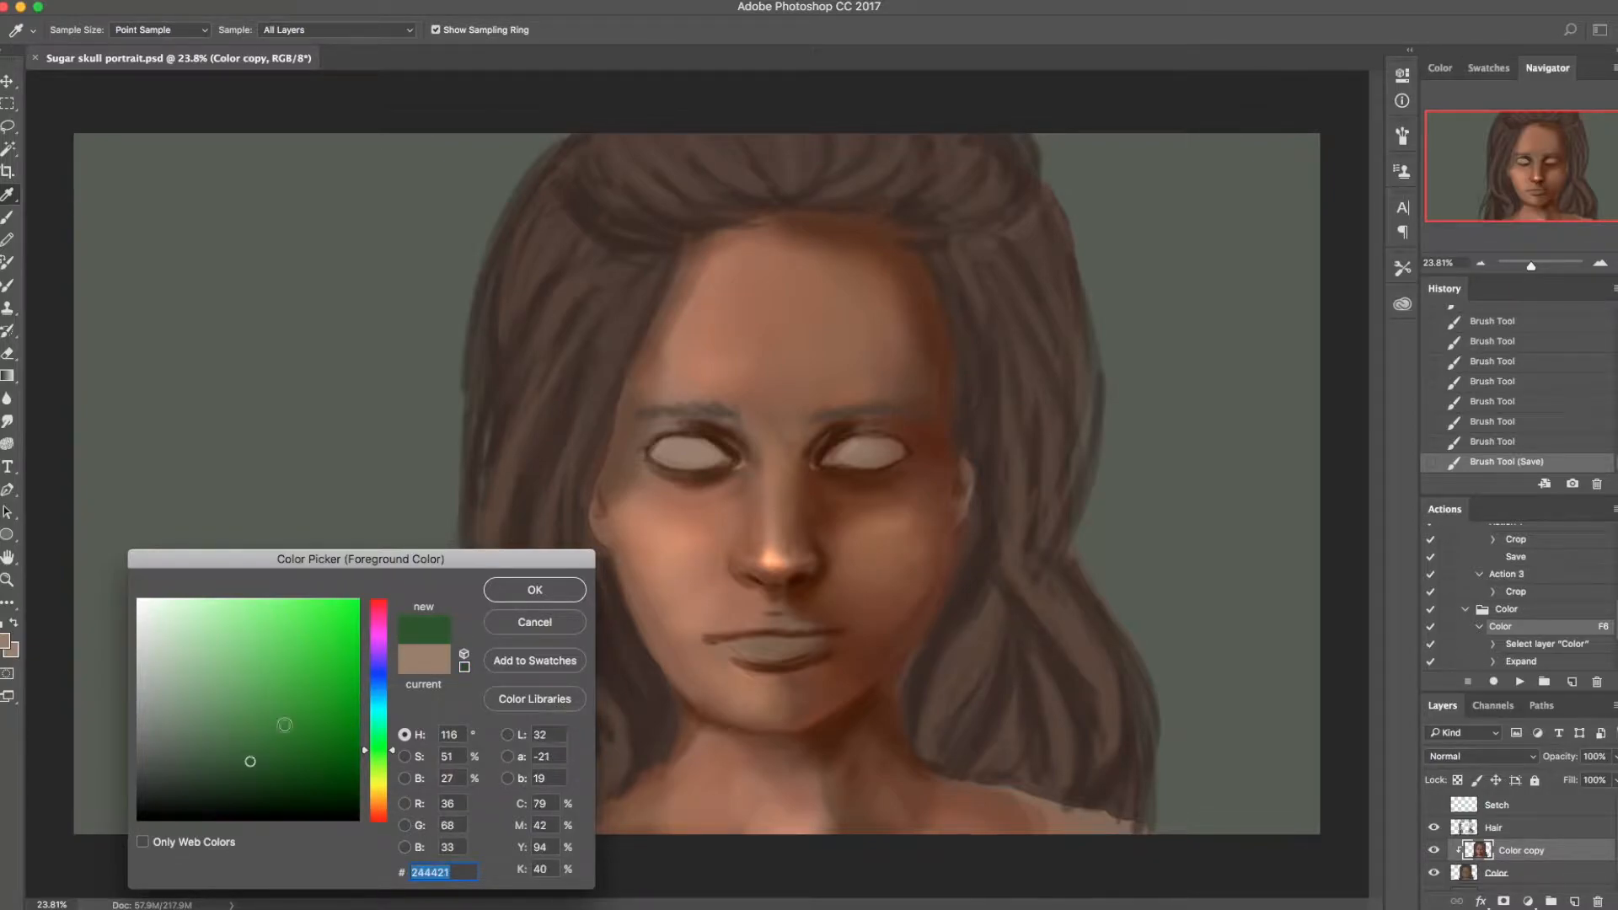
left_click(520, 598)
Step: Paint green irises in both eyes with the small soft brush, and save the portrait
mouse_move(671, 456)
left_mouse_down()
mouse_move(676, 437)
mouse_move(669, 457)
left_mouse_up()
key("super+z")
key("super+z")
left_click_drag(672, 441, 670, 457)
left_click_drag(670, 442, 687, 455)
left_click_drag(852, 445, 868, 453)
key("super+s")
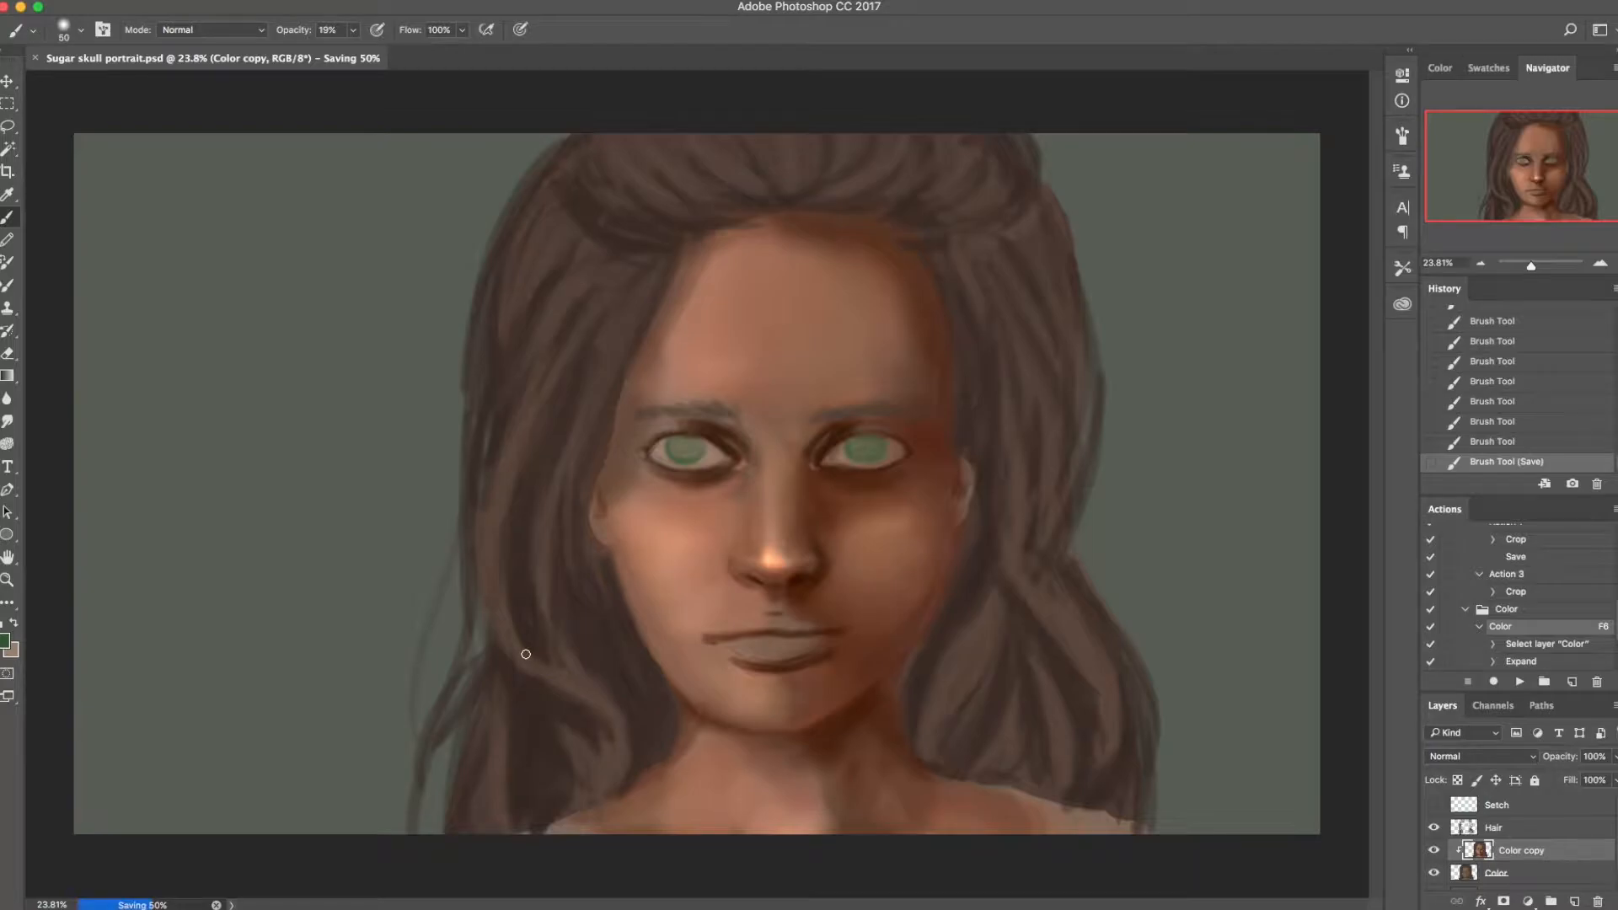
Step: Flip the whole canvas horizontally to check the face in mirror view, and save the portrait
left_click(300, 1)
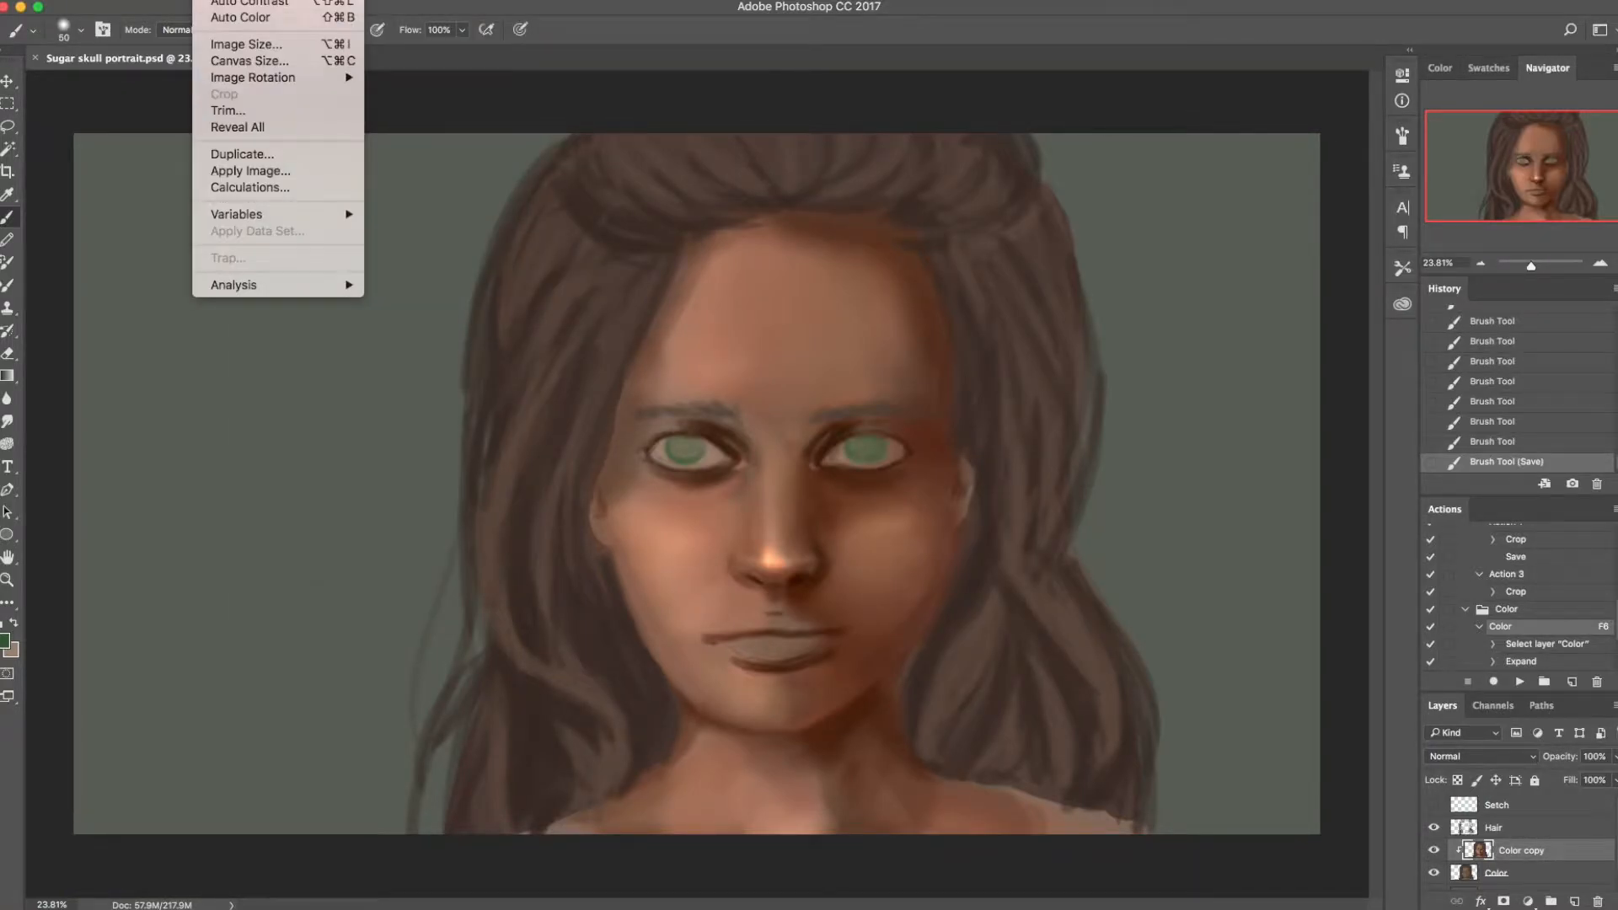
mouse_move(324, 80)
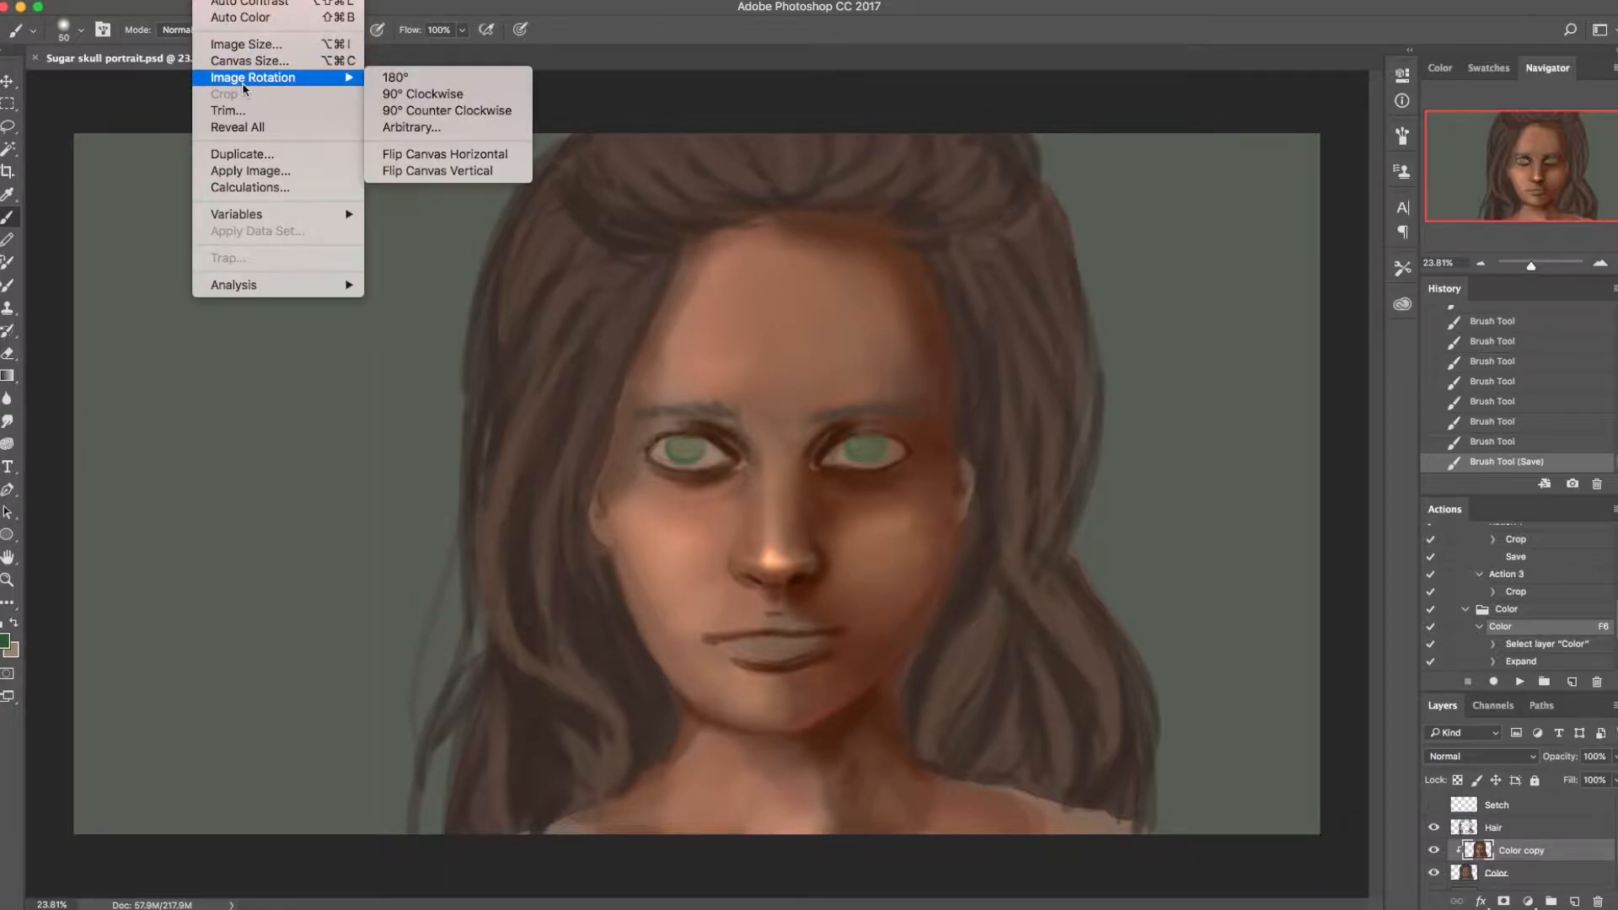
left_click(449, 154)
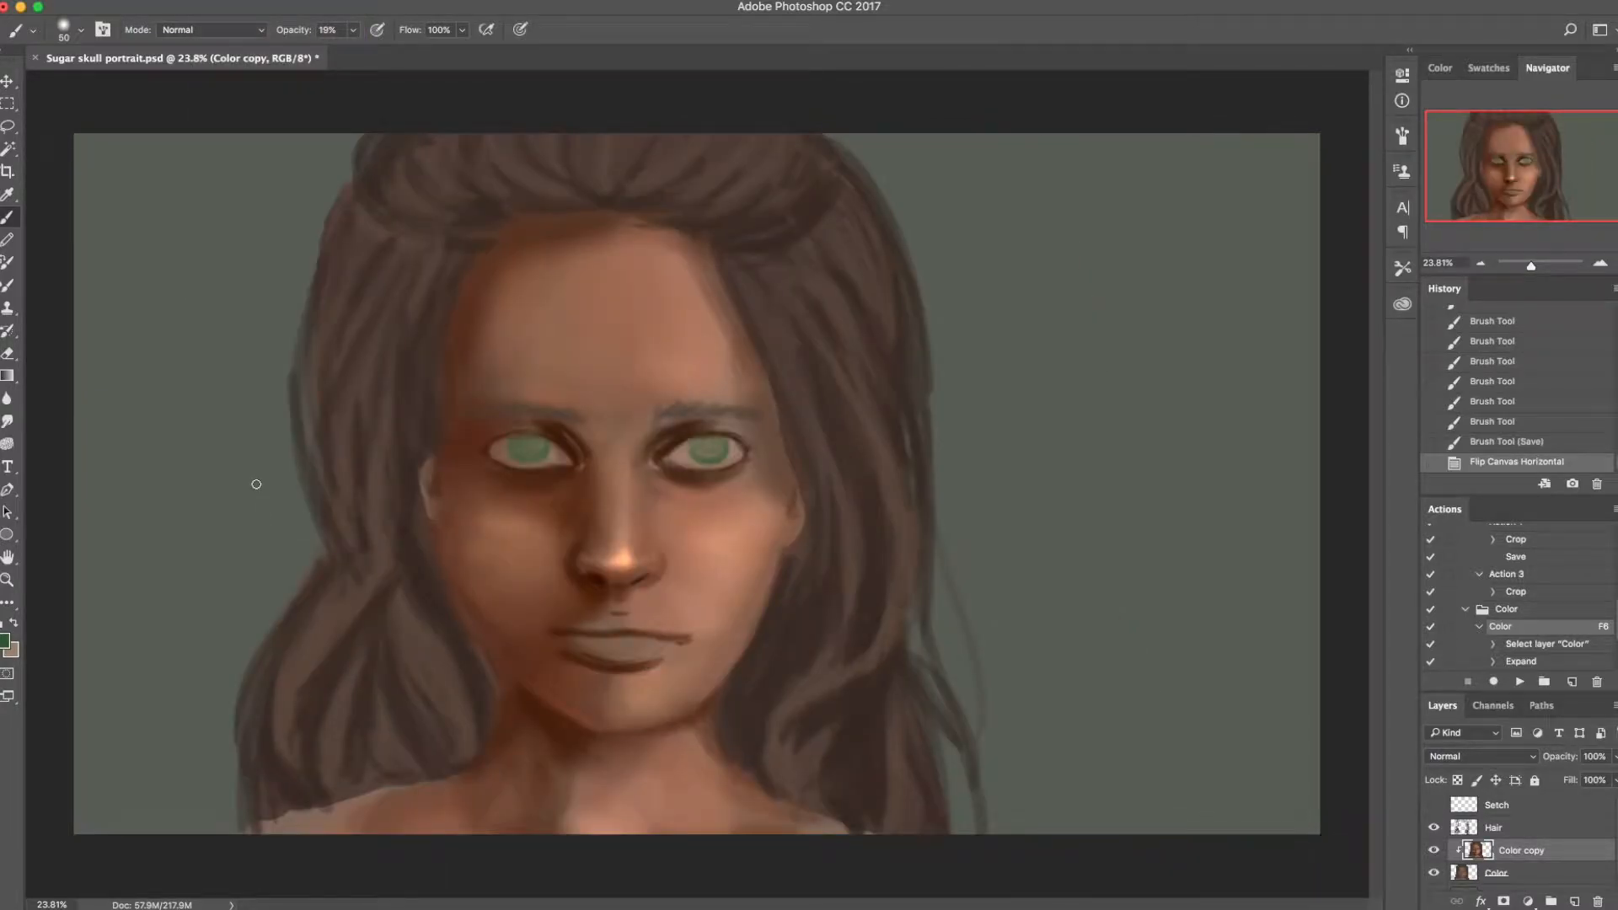
key("ctrl+s")
Step: Merge the Color copy layer into Color and warp the merged layer slightly around the eyes and cheeks to even out the face
left_click_drag(1494, 855, 1521, 864)
key("ctrl+e")
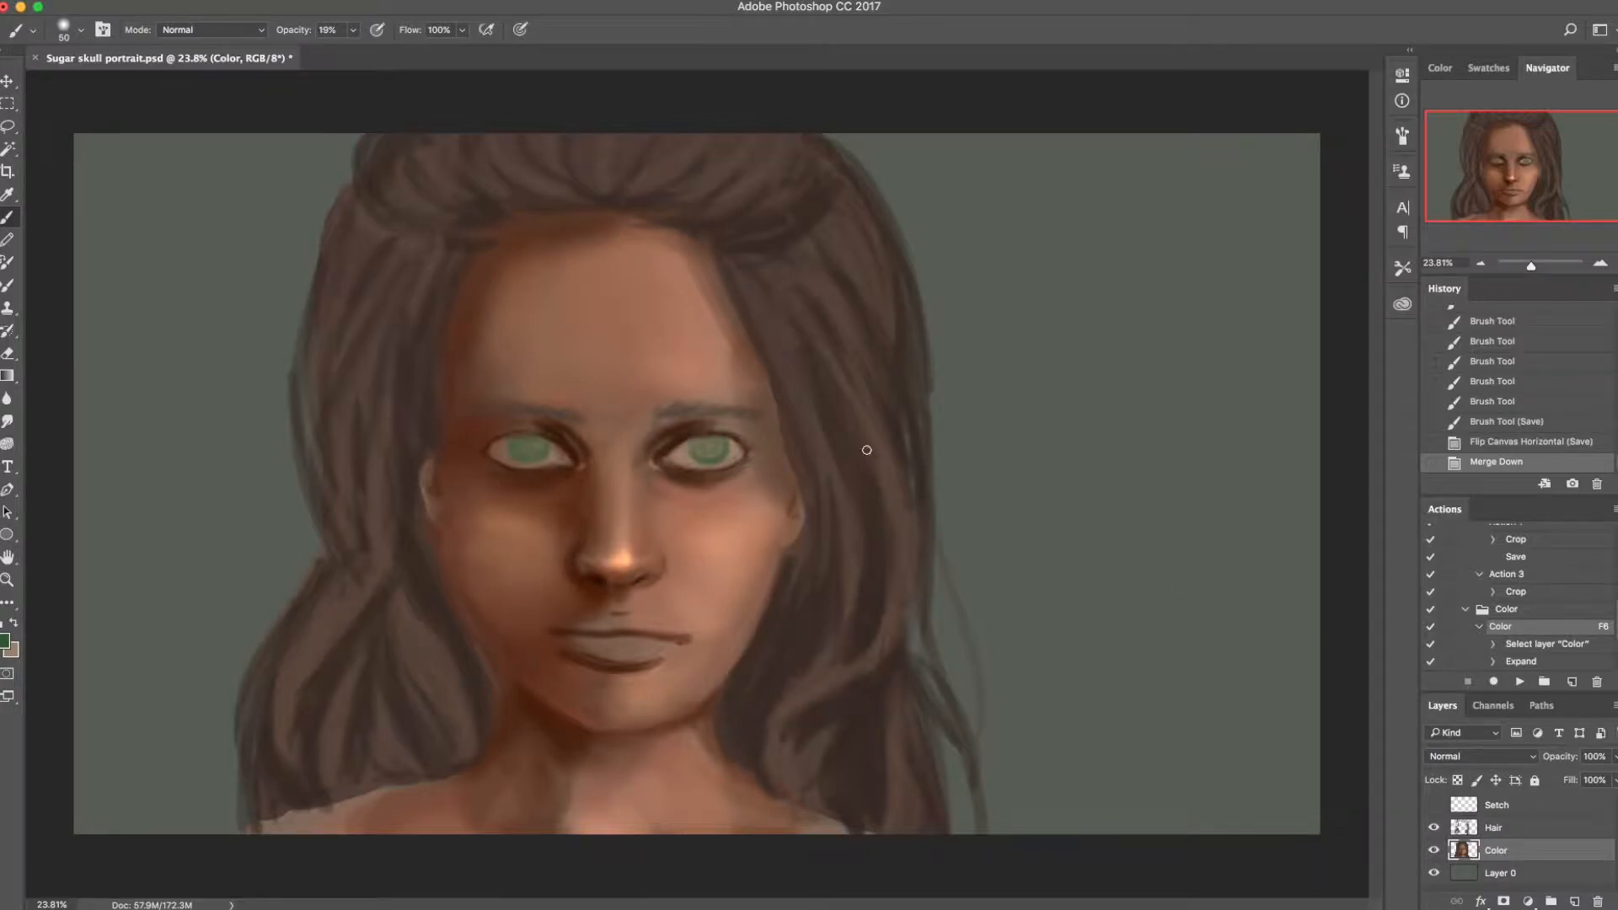
key("ctrl+t")
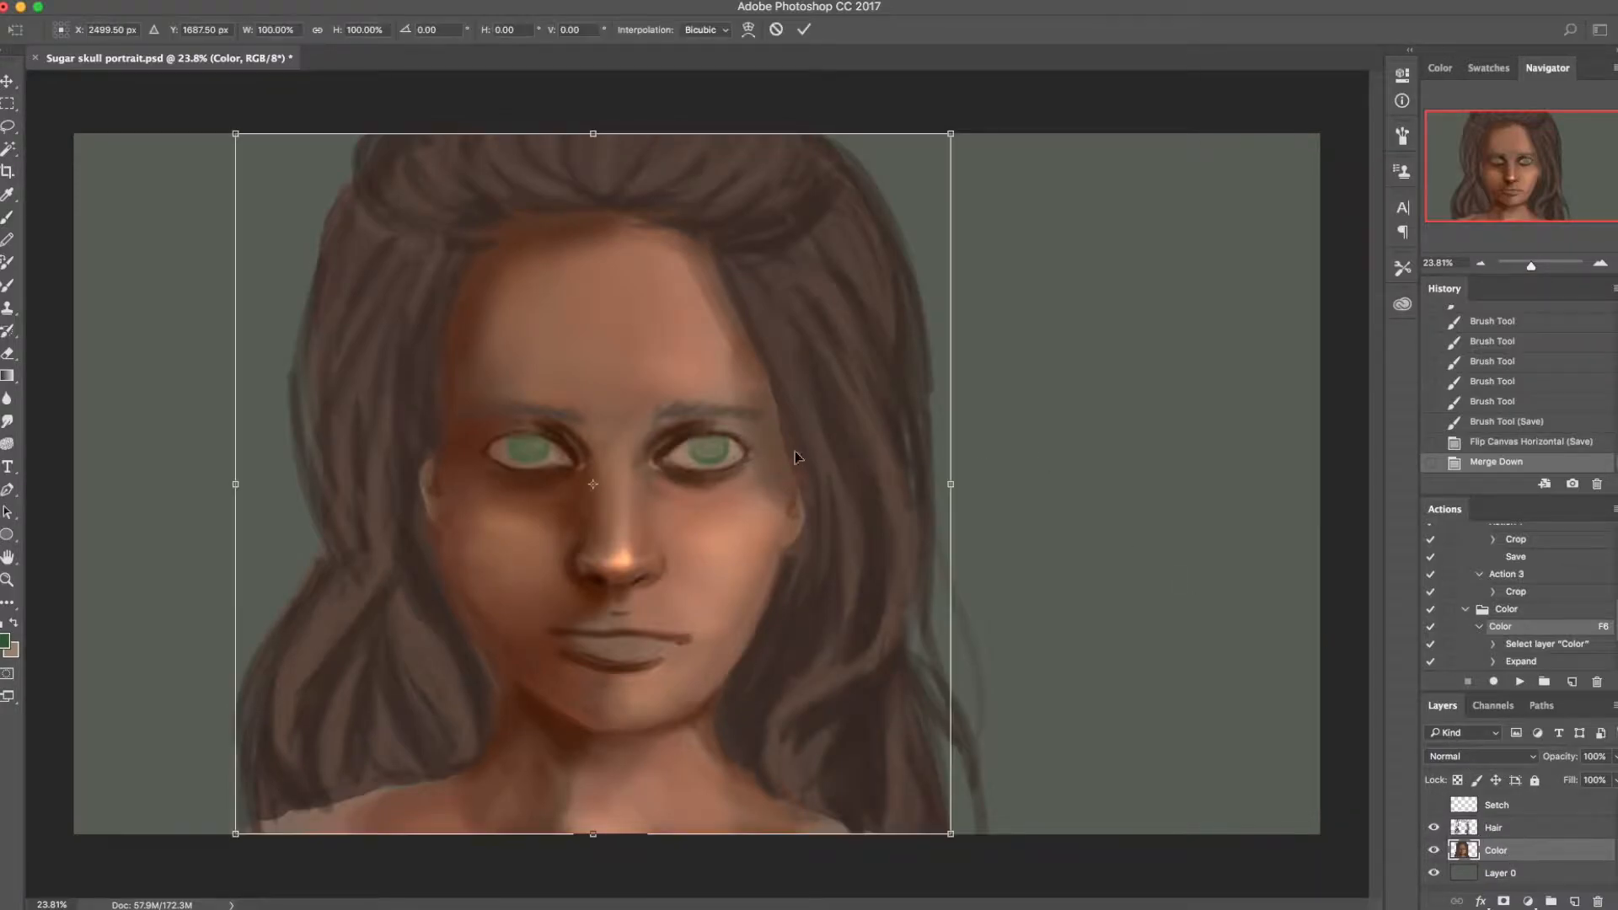
right_click(775, 395)
left_click(808, 503)
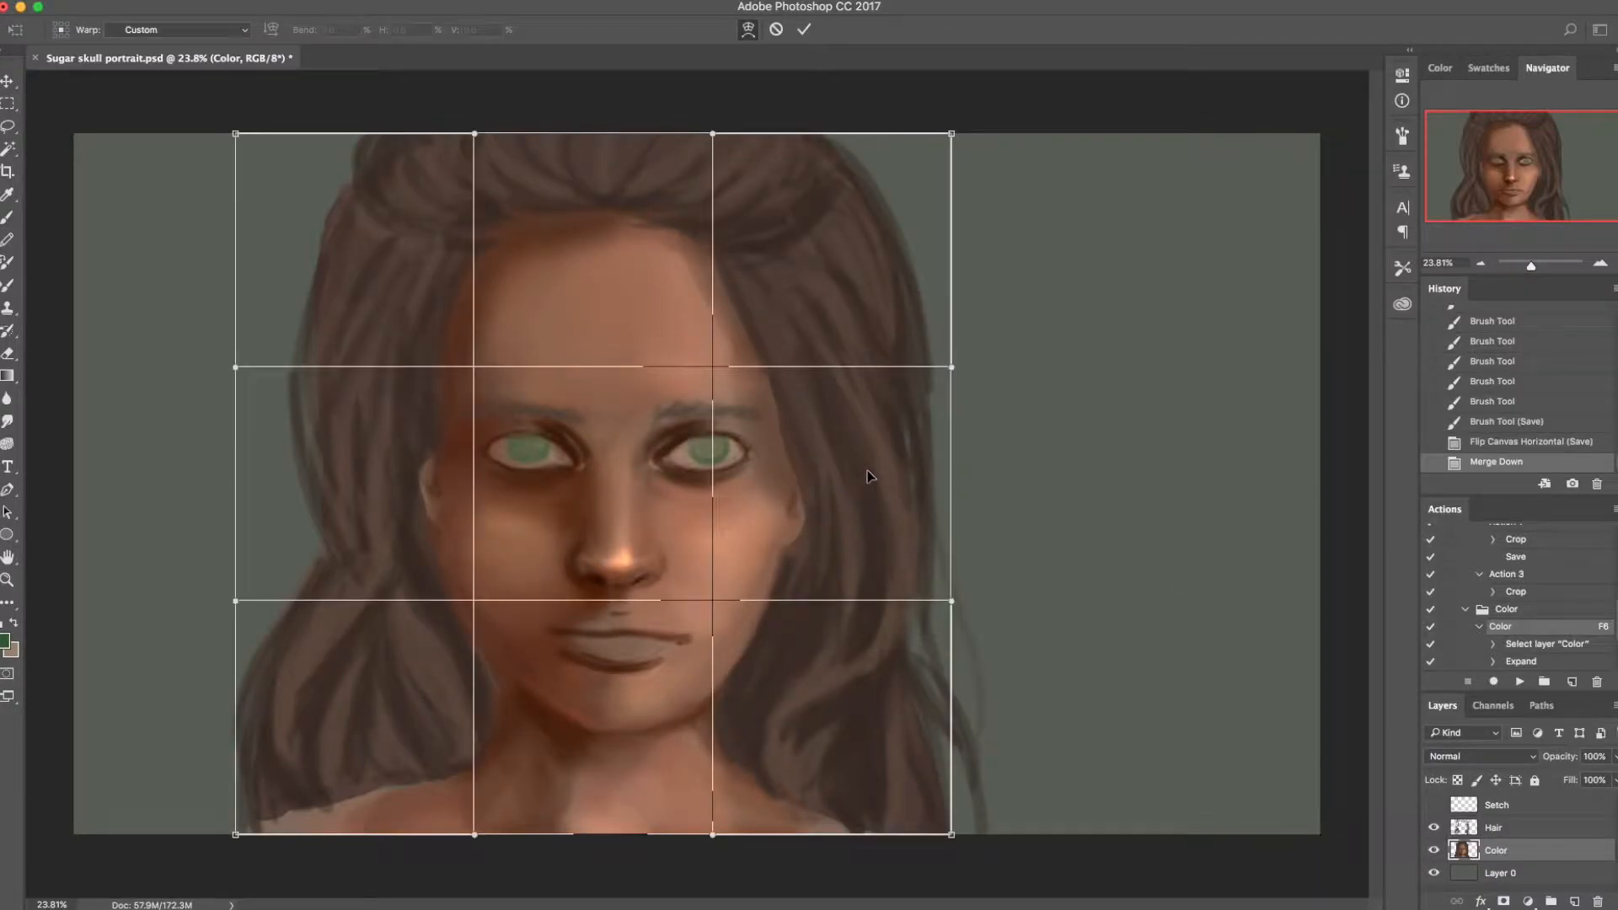
left_click_drag(870, 478, 871, 470)
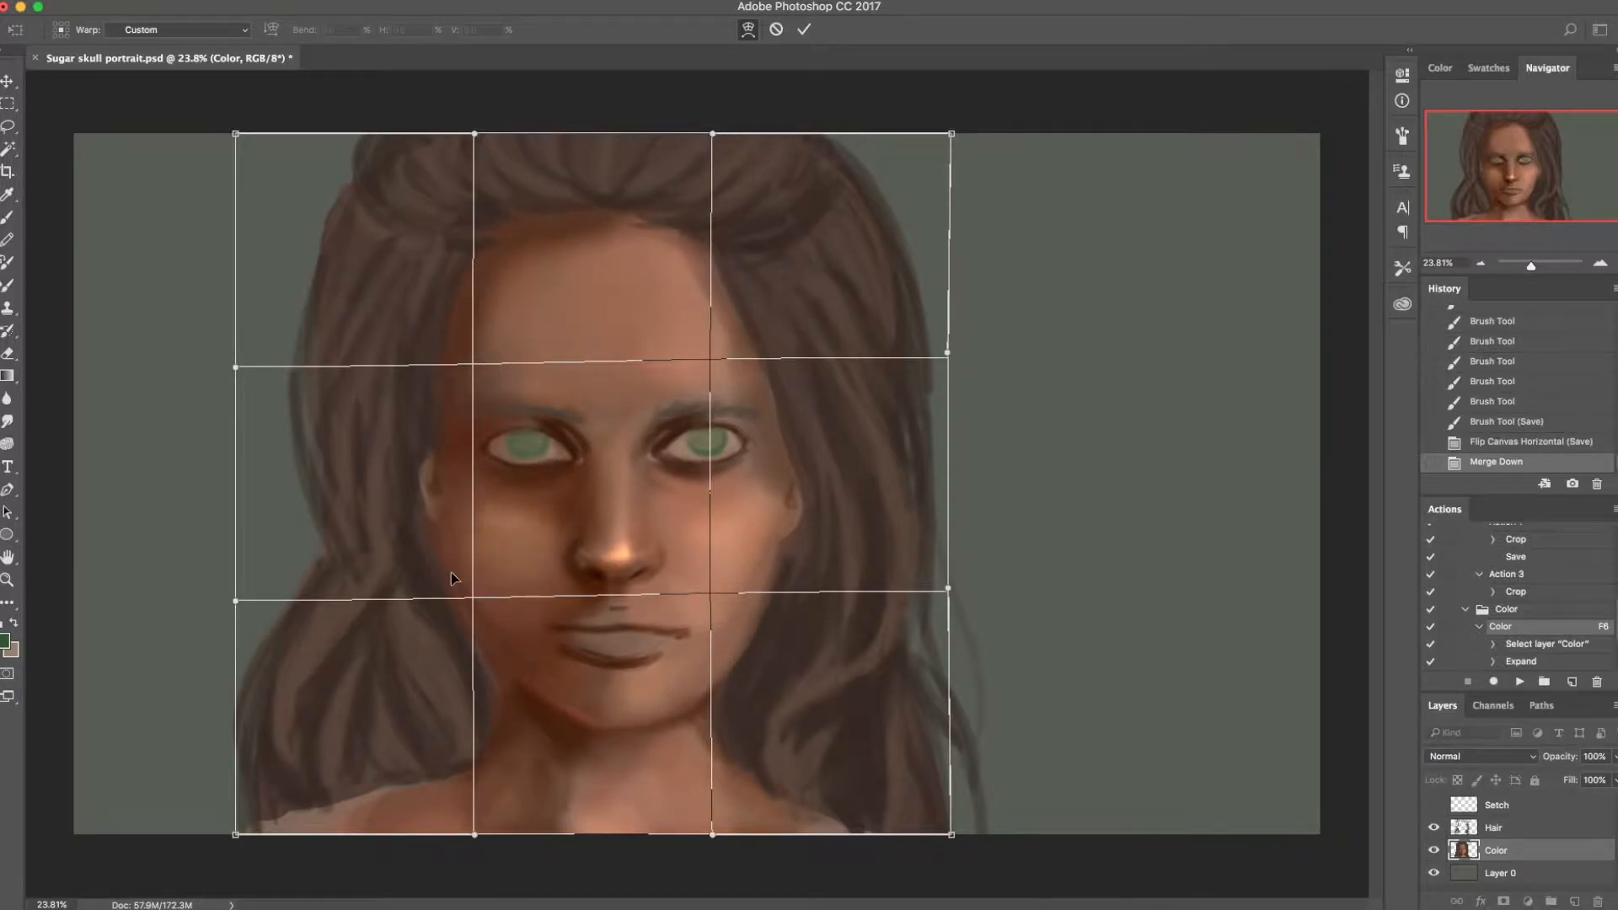
left_click_drag(452, 573, 452, 582)
left_click_drag(781, 574, 781, 568)
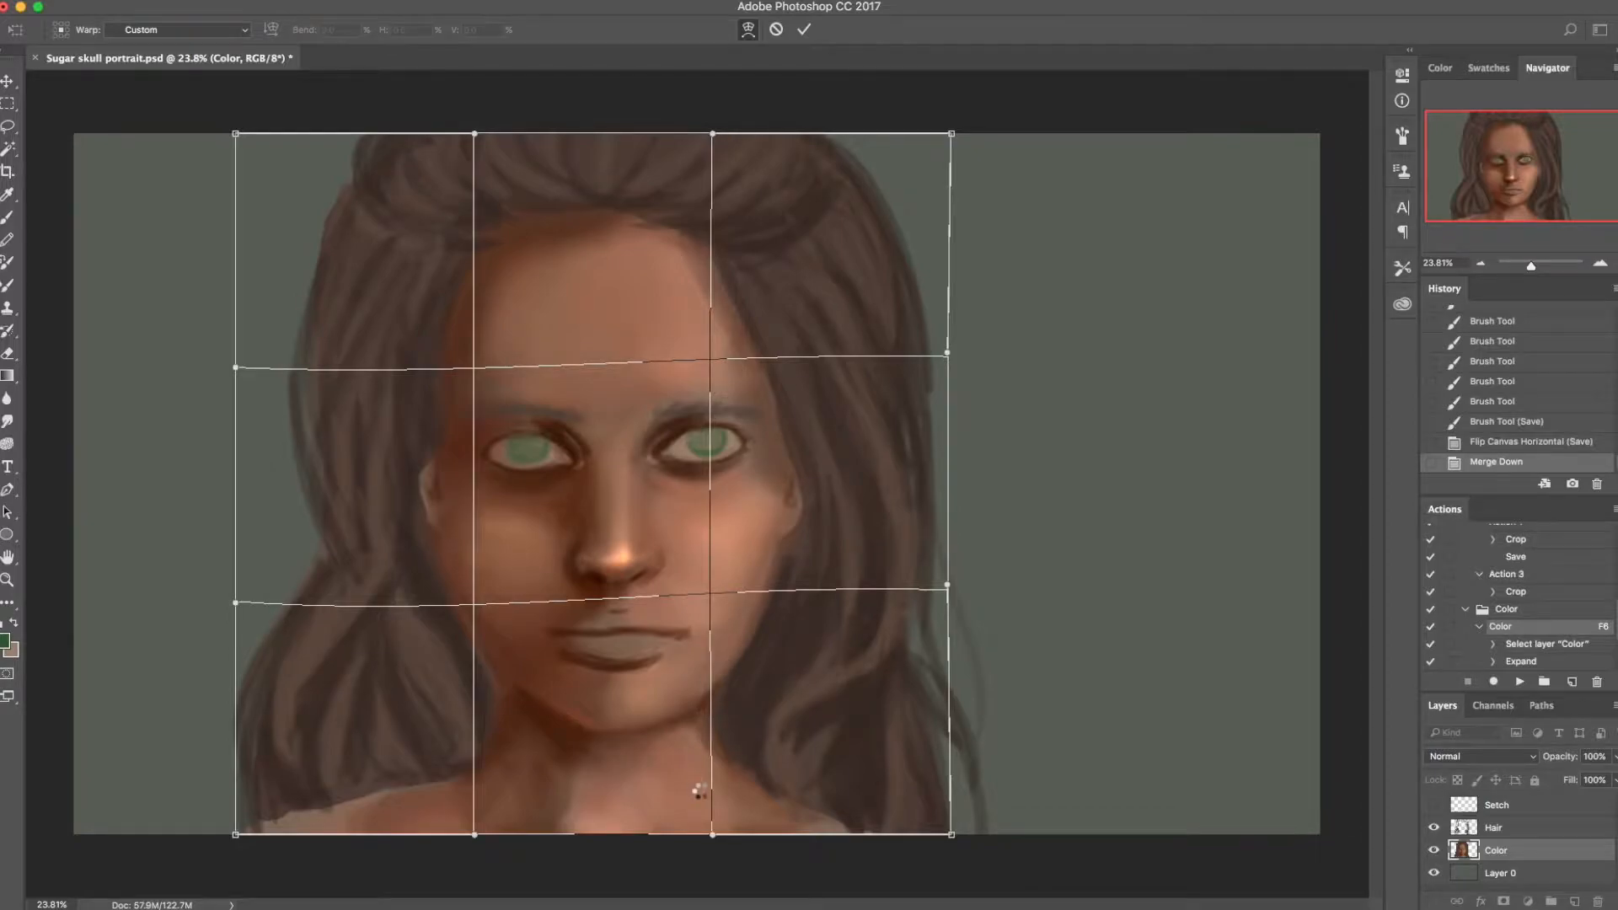
key("Return")
key("super+z")
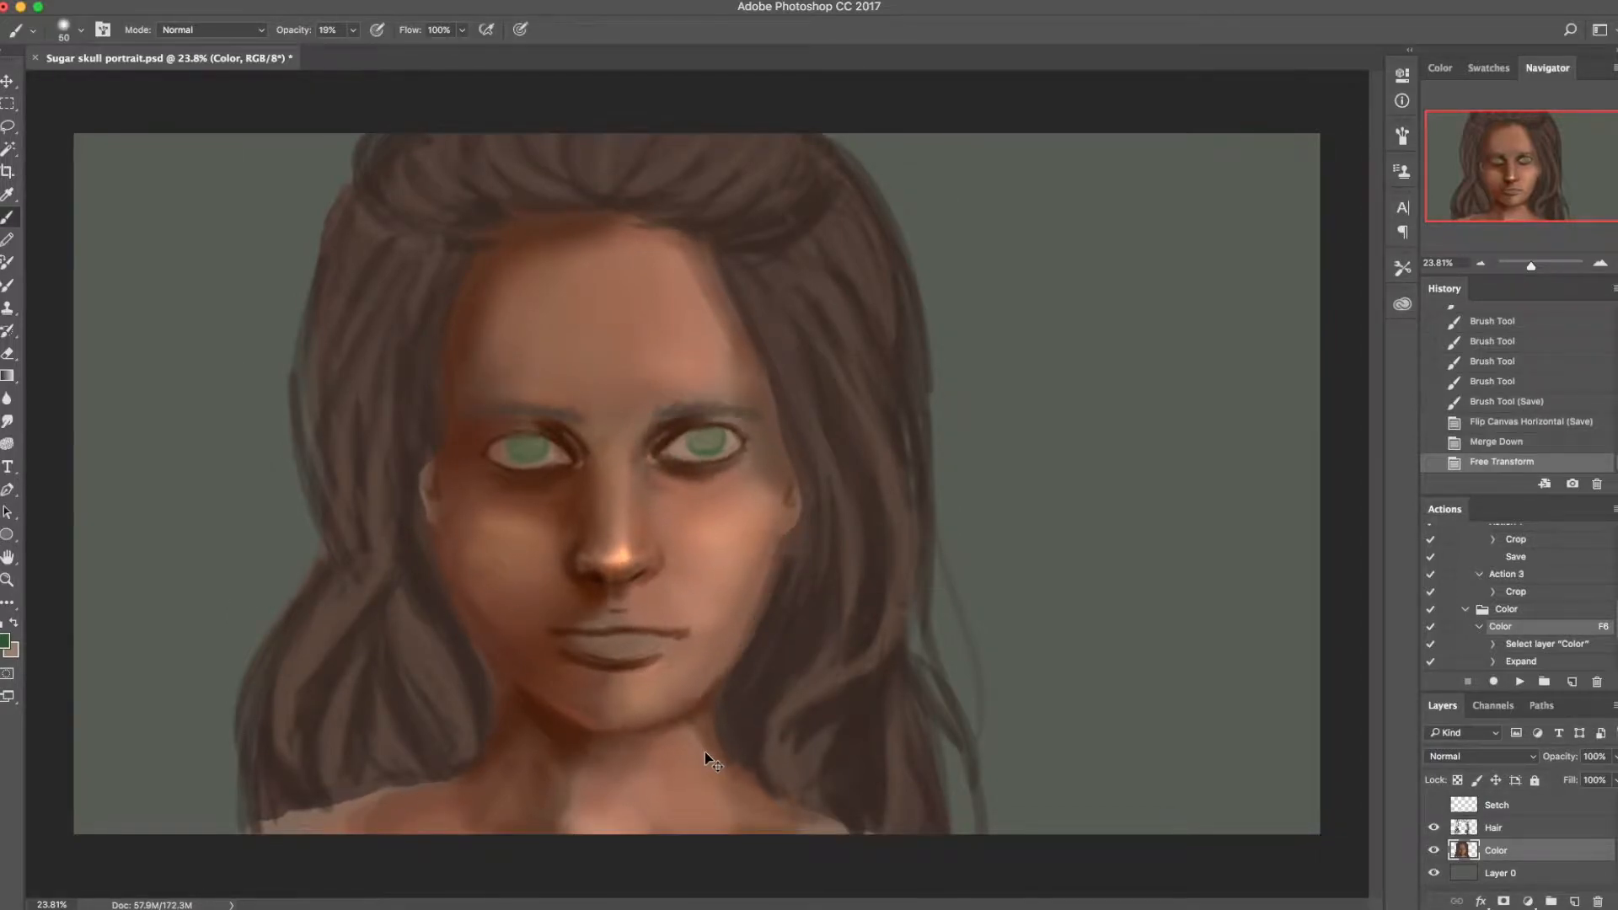
key("super+z")
key("super+z")
key("super+z")
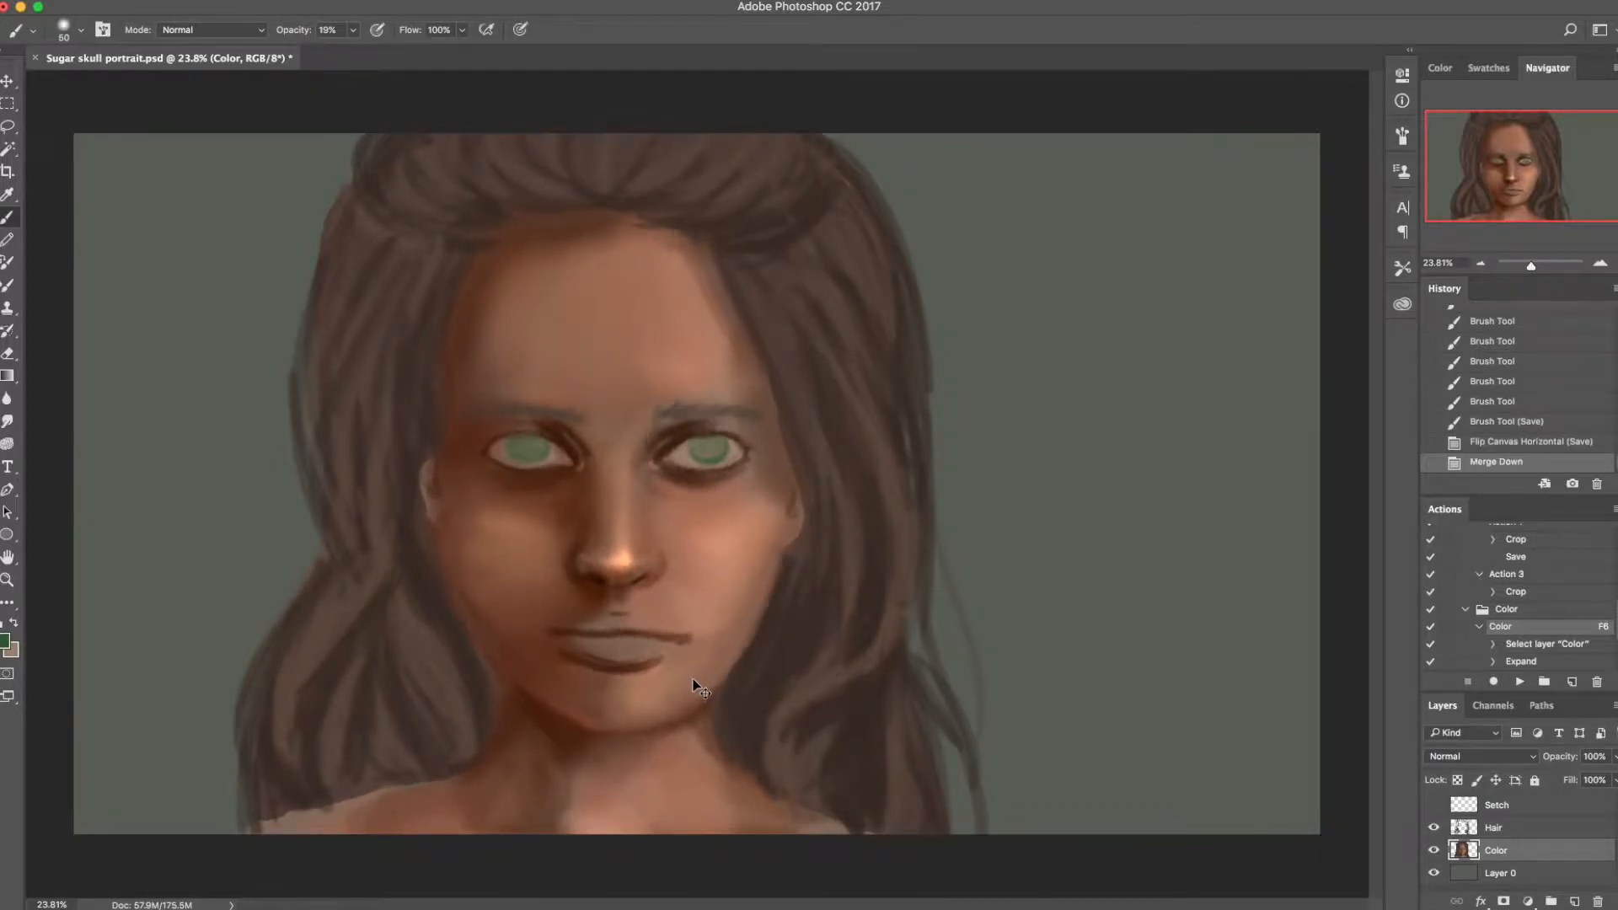
Step: Apply the Liquify filter to the Color layer and save the portrait
left_click(405, 0)
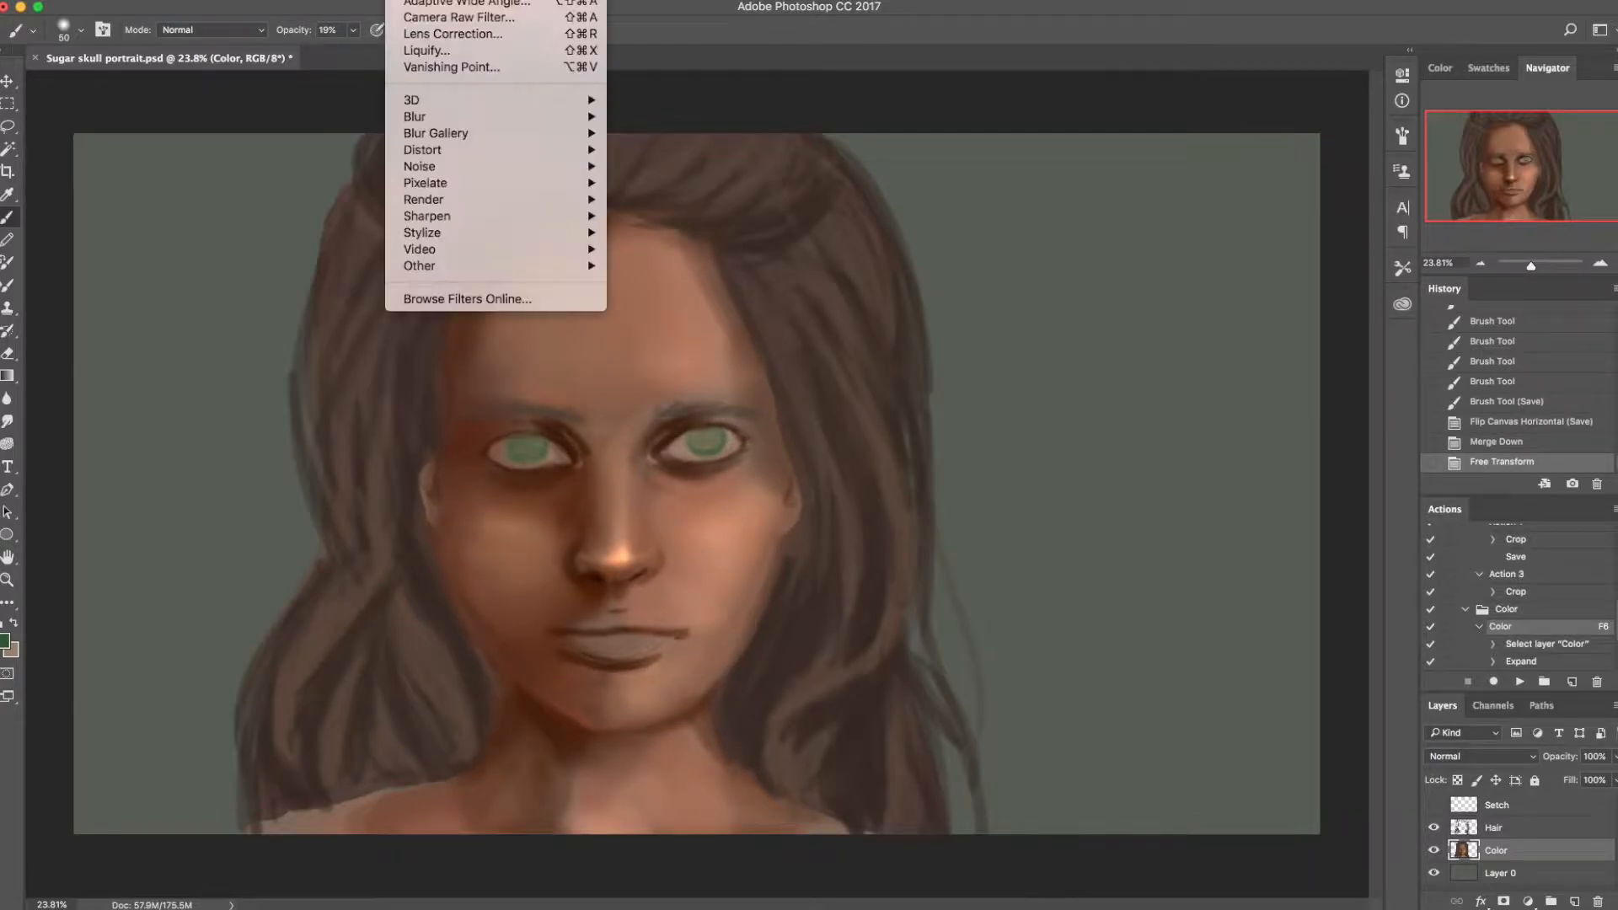
left_click(455, 50)
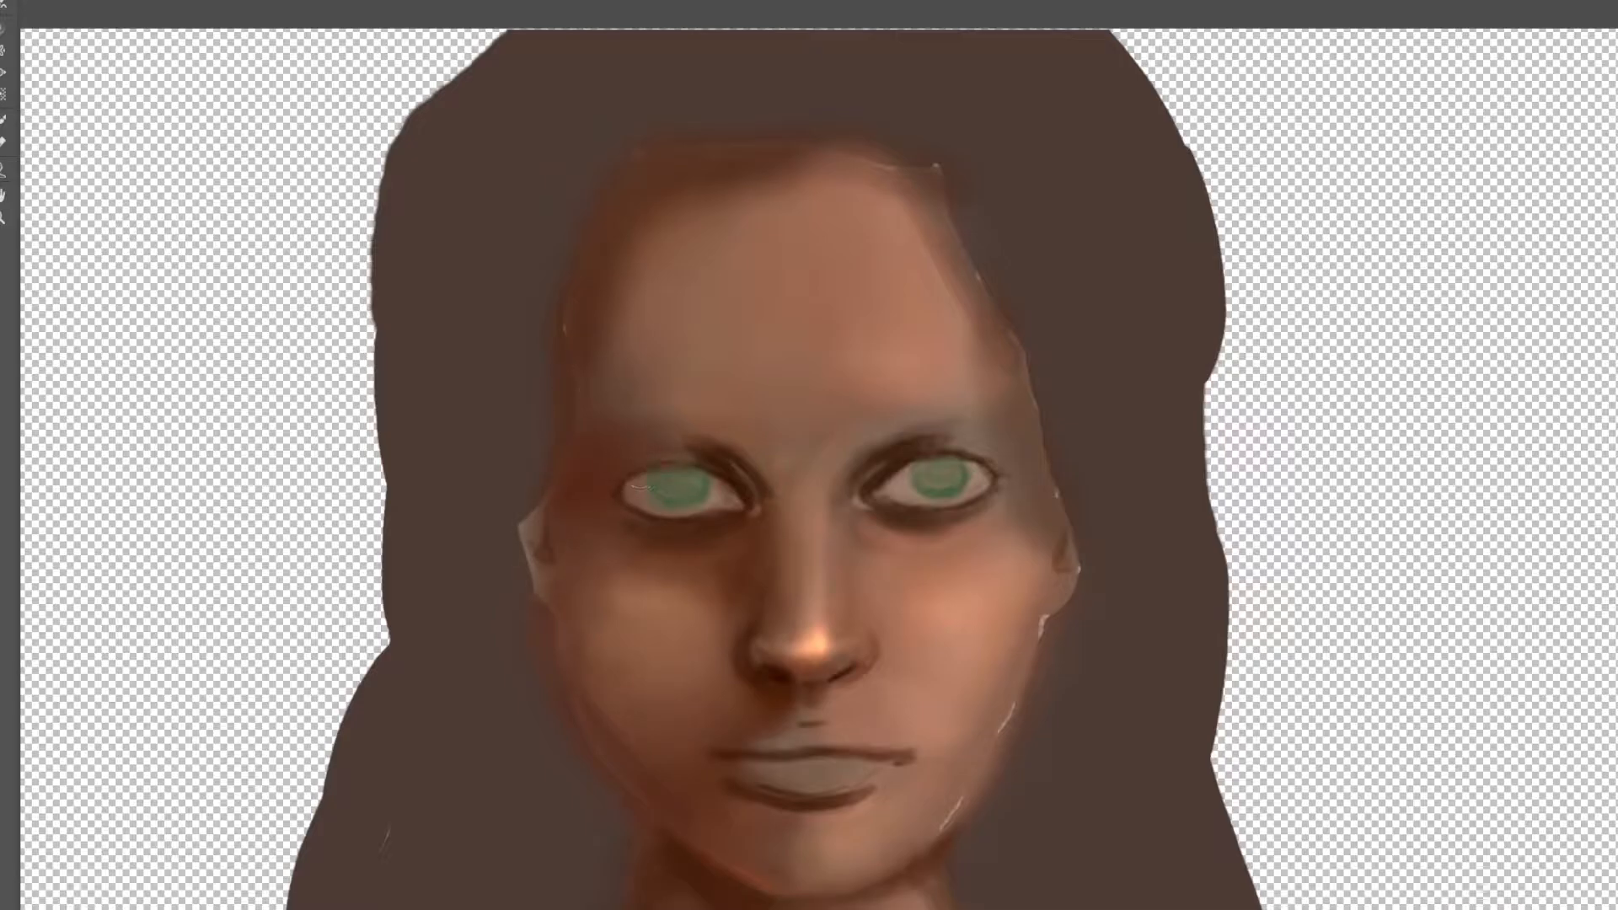
key("Return")
key("super+s")
Step: Duplicate the Color layer and turn the copy into a clipping mask on the original
right_click(1515, 857)
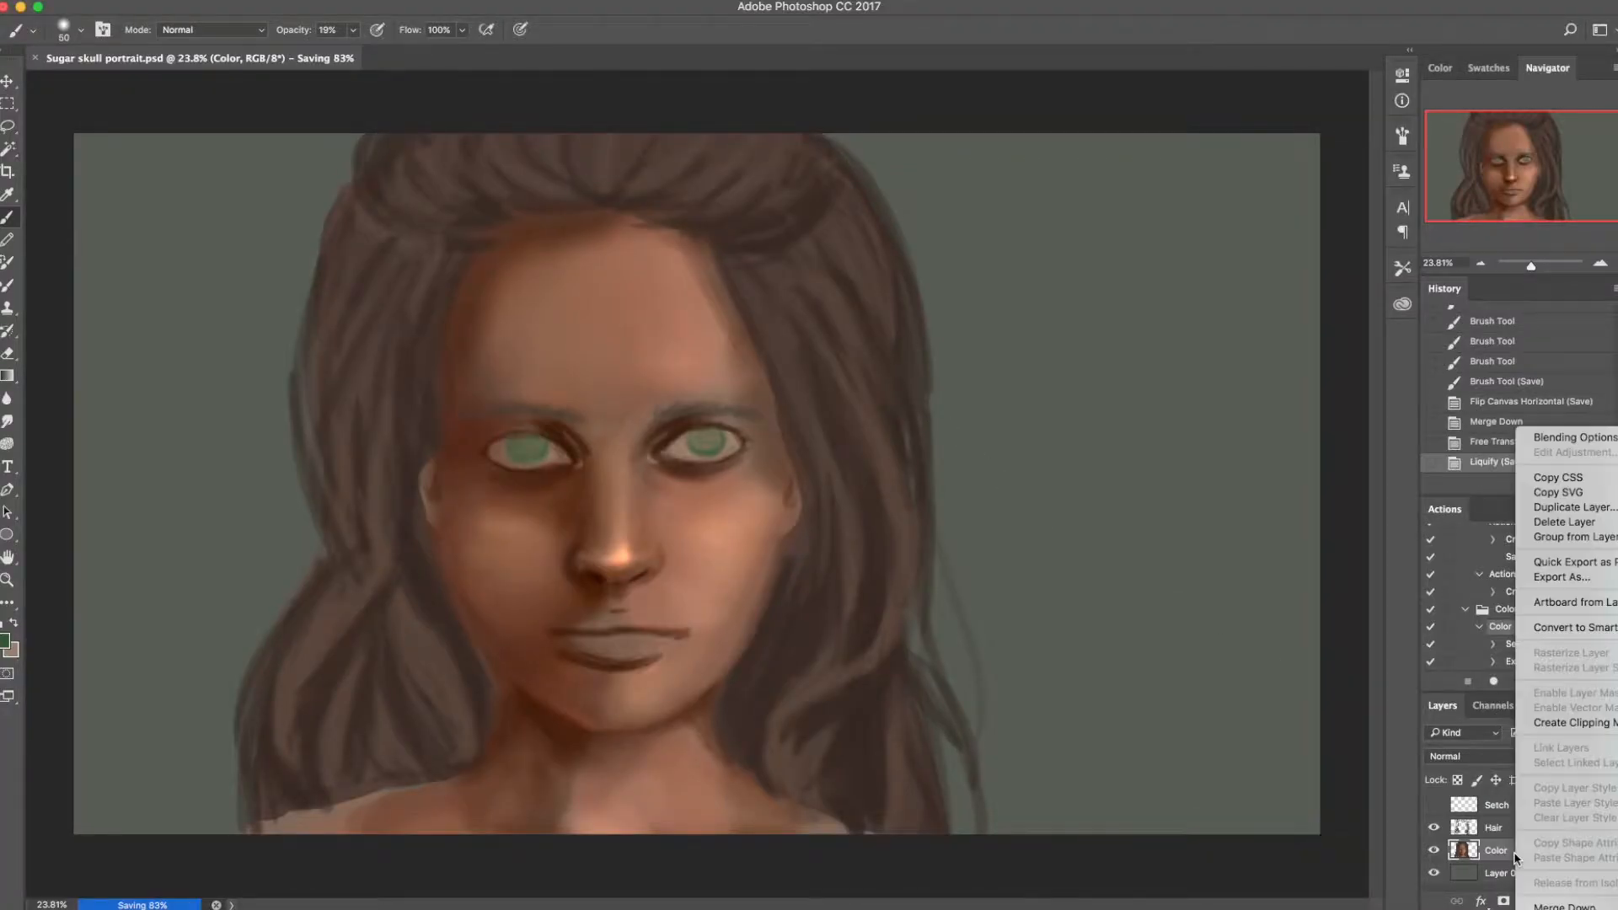
left_click(1576, 507)
left_click(1266, 455)
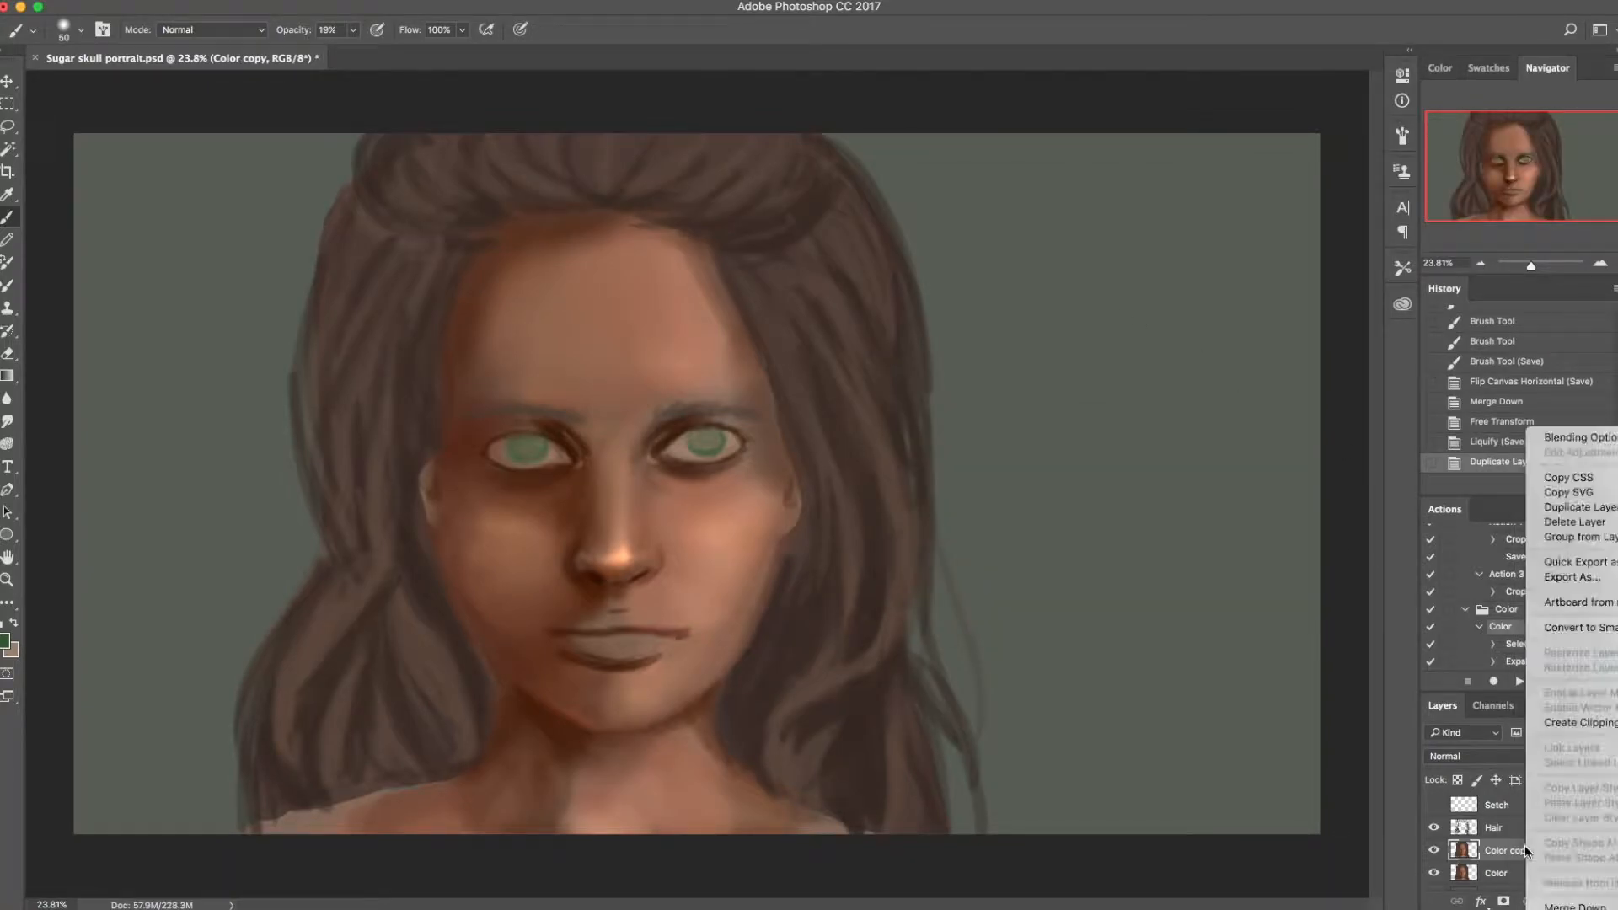
left_click(1574, 722)
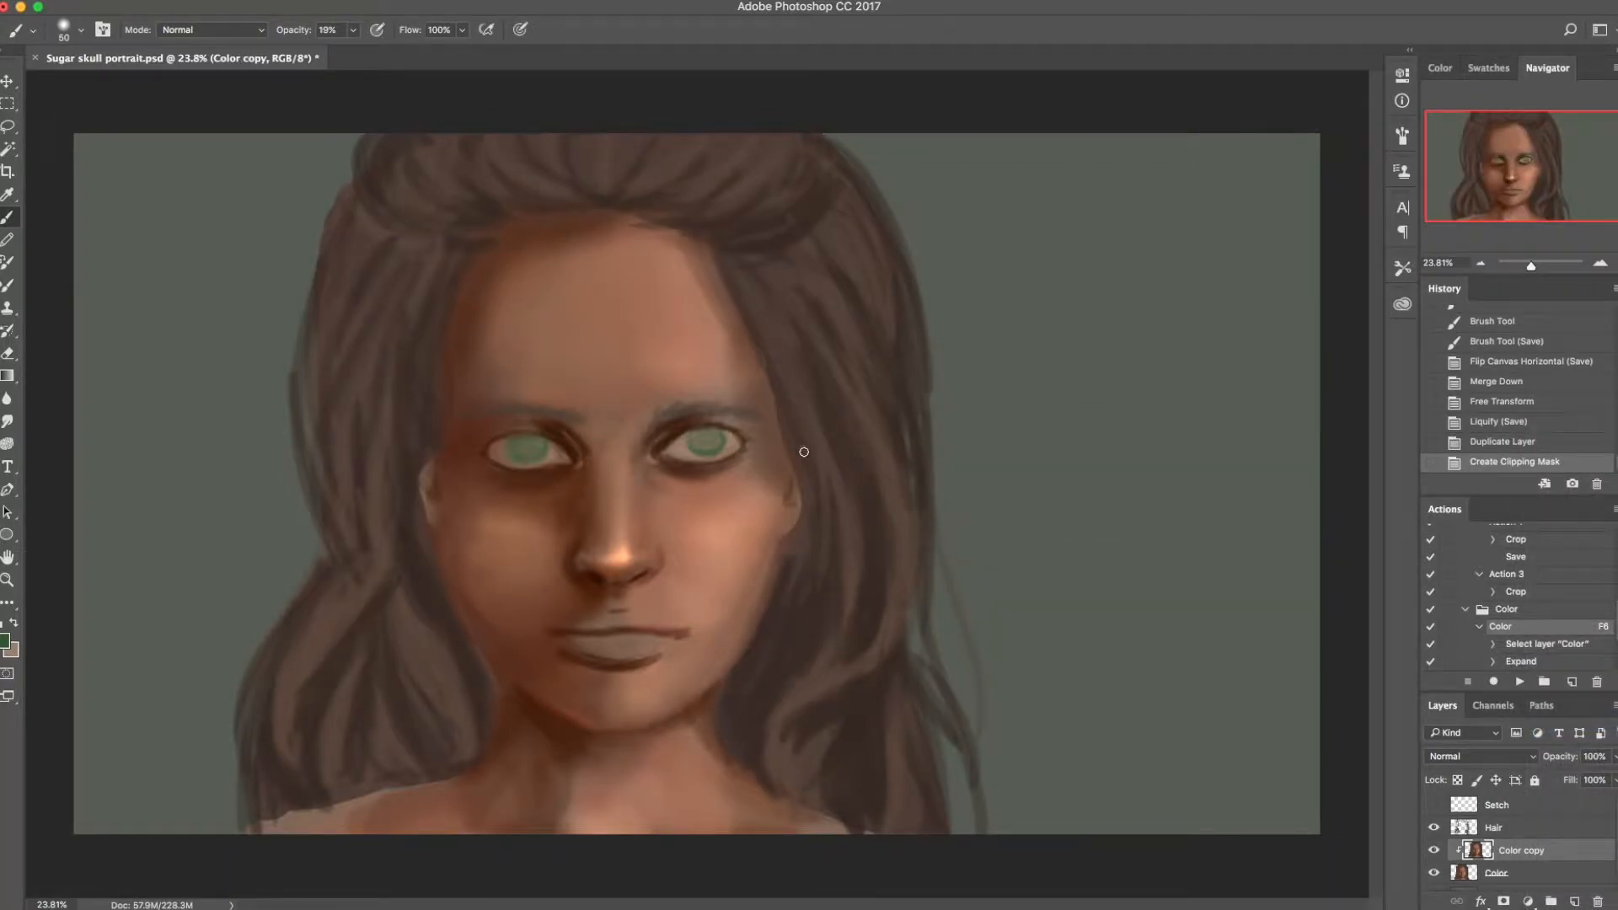
Step: Select the areas around both eyes and eyebrows with the Lasso tool and feather the selection
key("l")
mouse_move(526, 362)
left_mouse_down()
mouse_move(482, 487)
mouse_move(556, 499)
mouse_move(600, 423)
mouse_move(525, 360)
left_mouse_up()
mouse_move(632, 413)
left_mouse_down()
mouse_move(689, 498)
mouse_move(766, 460)
mouse_move(767, 405)
mouse_move(716, 378)
mouse_move(633, 411)
left_mouse_up()
right_click(732, 313)
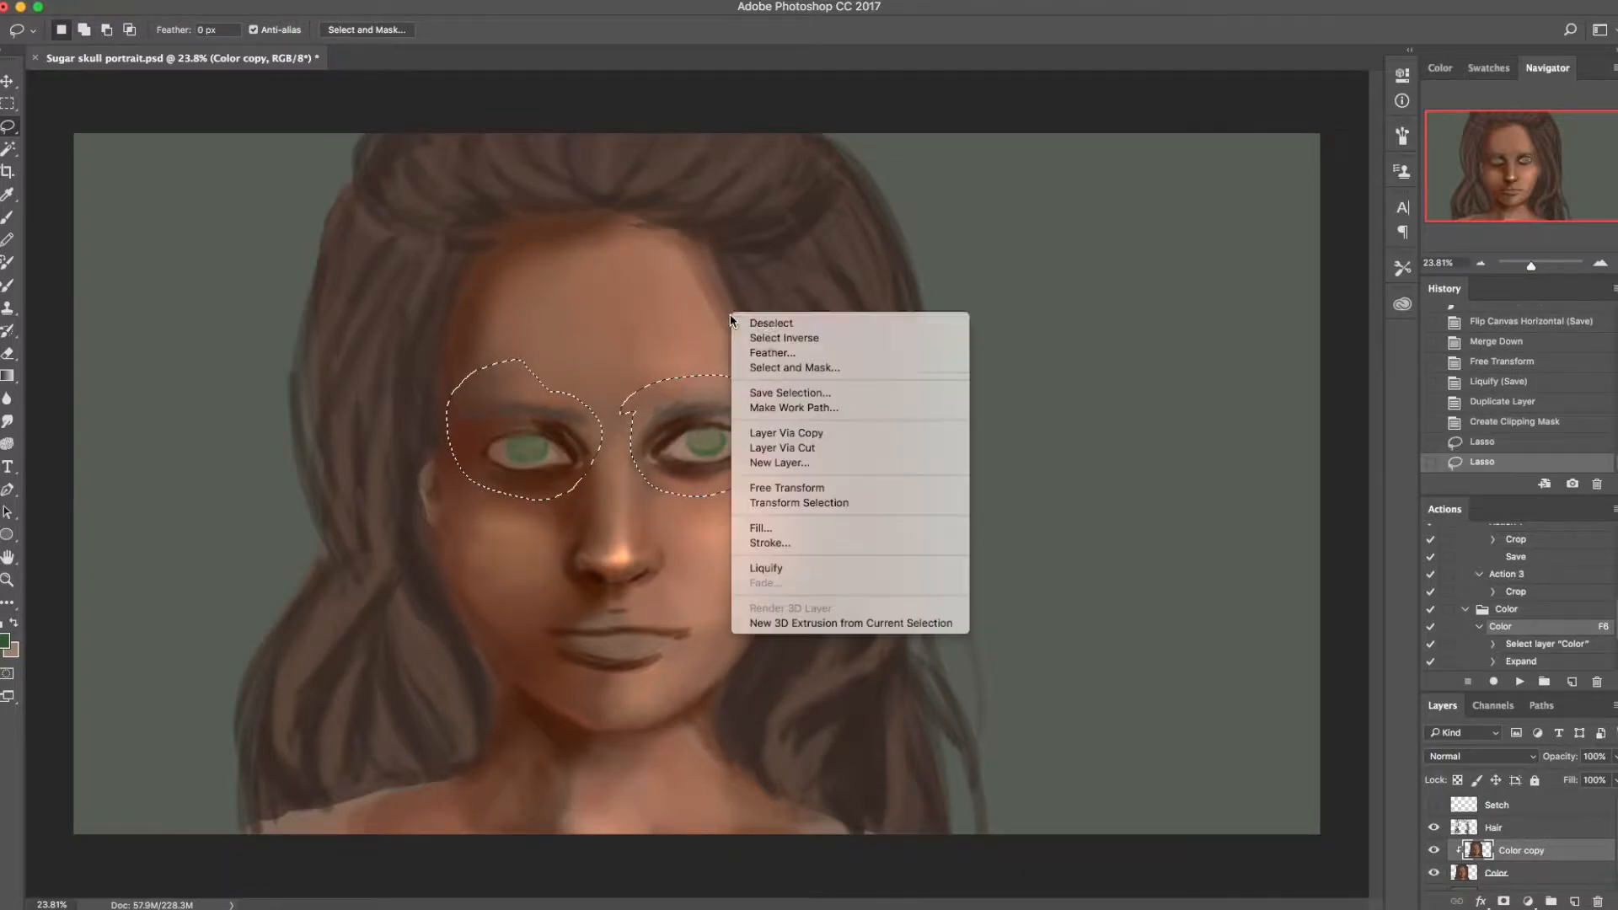
left_click(760, 354)
left_click(1175, 499)
Step: Rotate the selected eye areas slightly with Free Transform, compare the change, deselect, and save the portrait
key("ctrl+t")
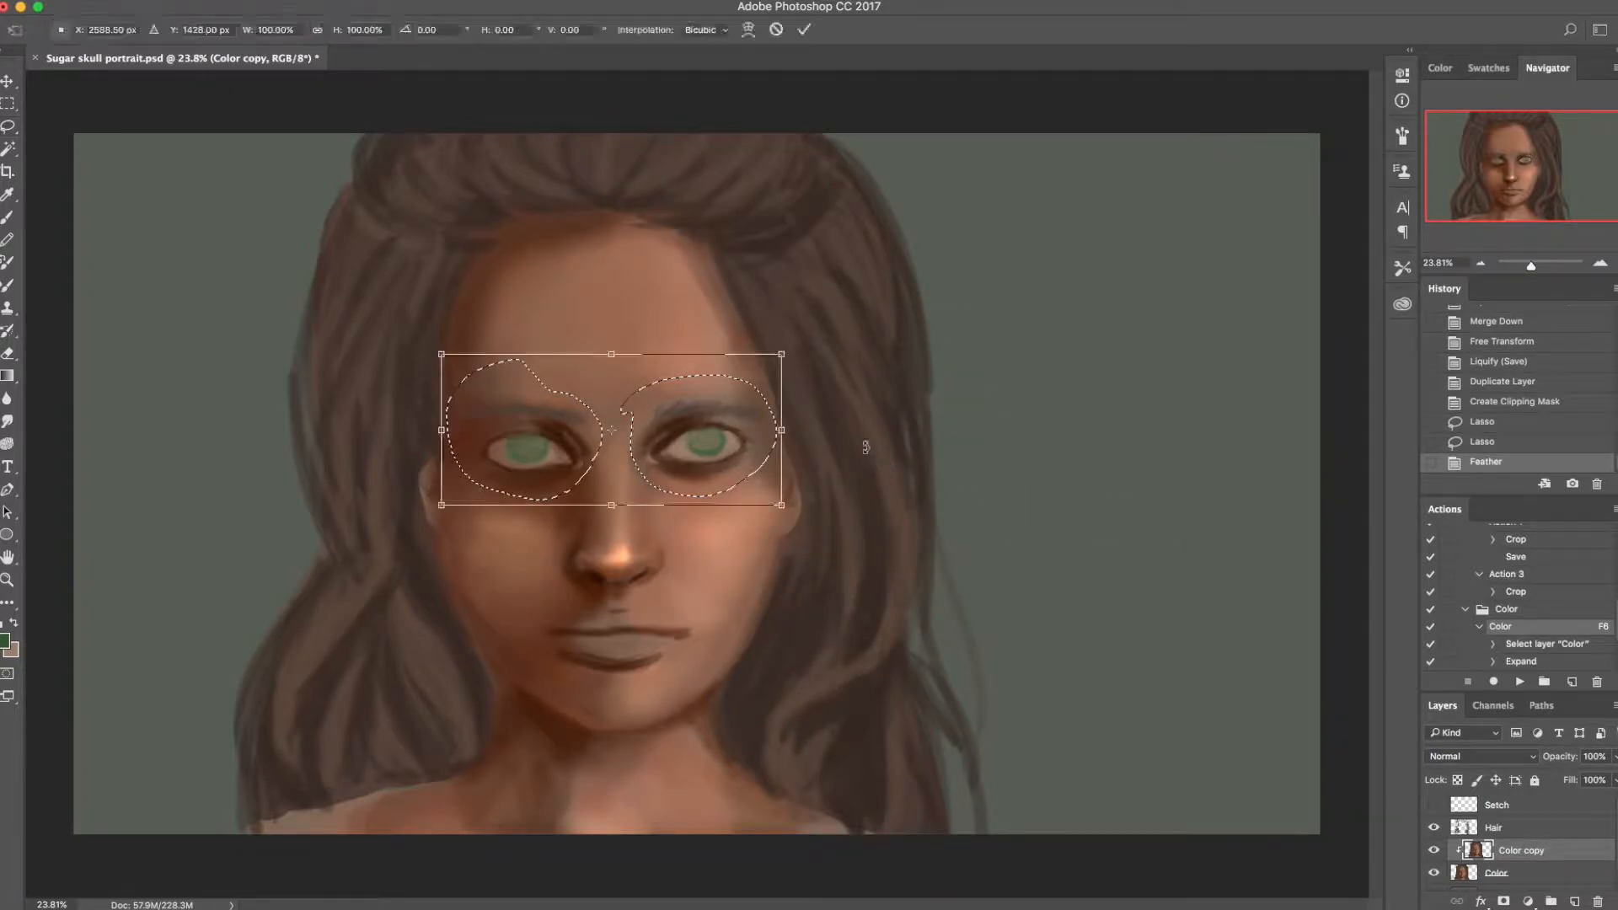
left_click_drag(885, 442, 881, 451)
key("Return")
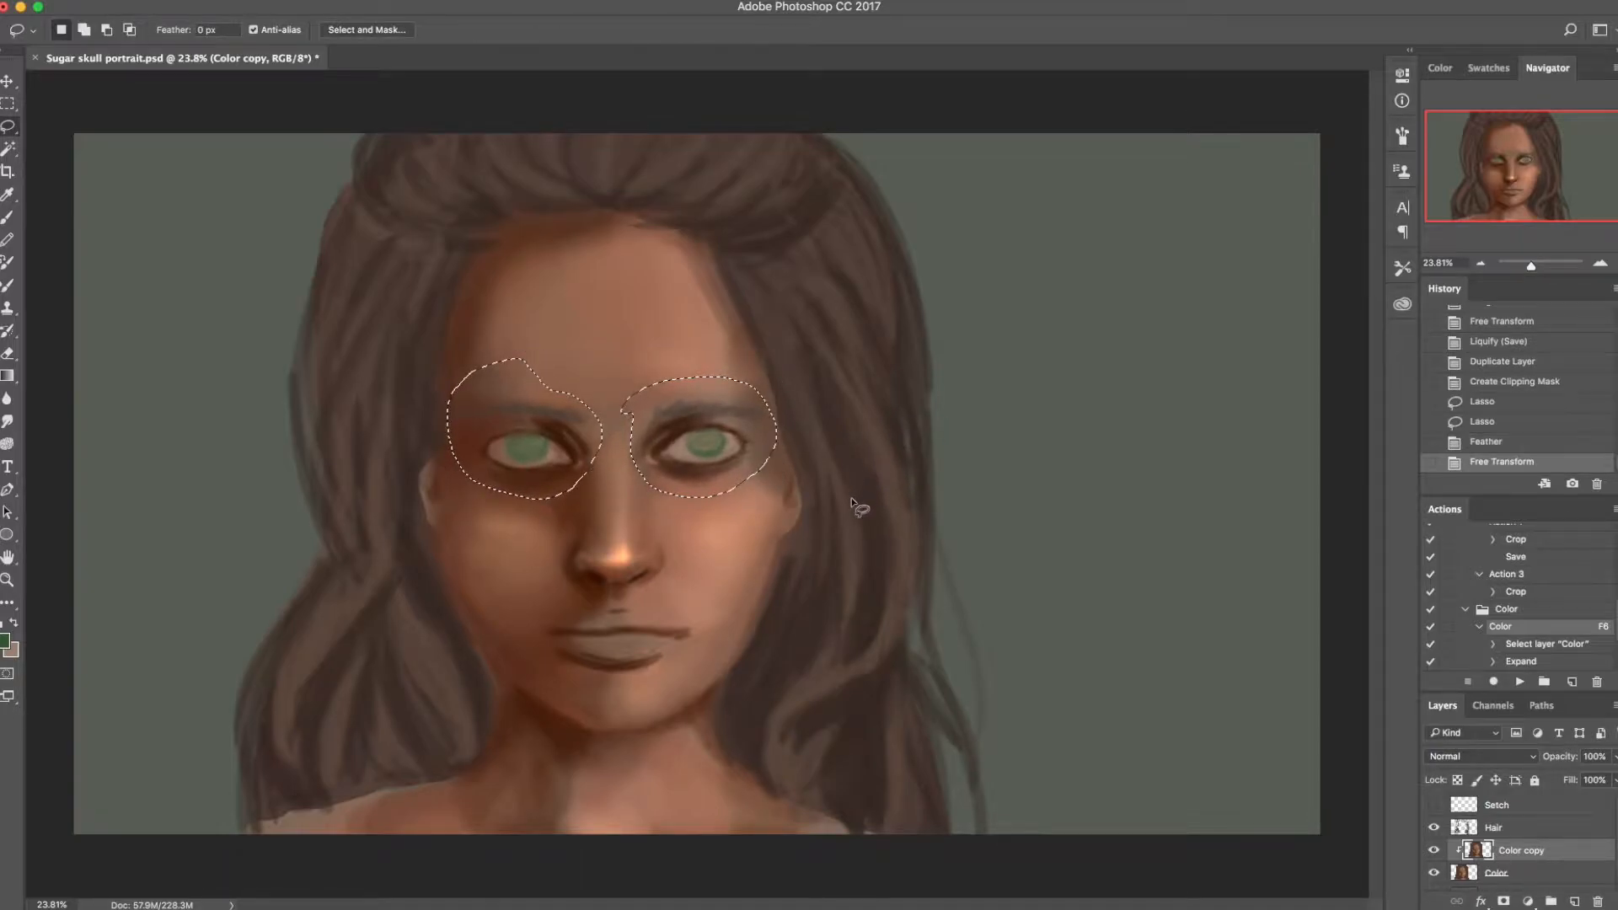
key("ctrl+z")
key("ctrl+z")
key("ctrl+d")
key("ctrl+s")
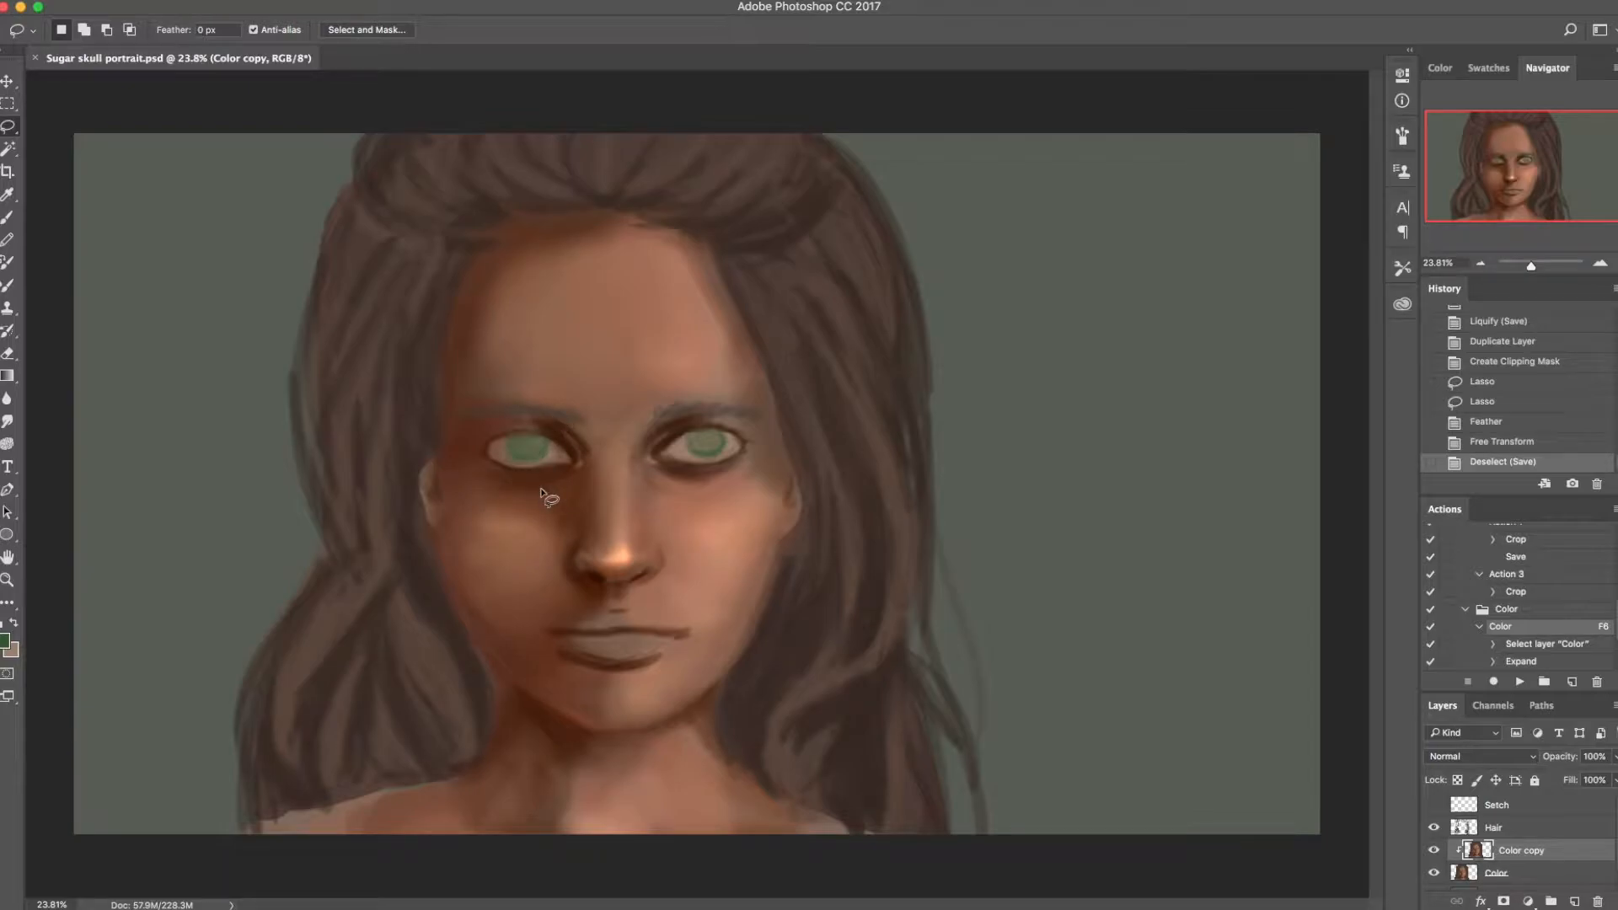
Step: Lasso the portrait's left-hand eye with a feathered edge, nudge it slightly away from the nose, and save
mouse_move(591, 426)
left_mouse_down()
mouse_move(579, 488)
mouse_move(512, 494)
mouse_move(465, 473)
mouse_move(449, 415)
mouse_move(521, 377)
mouse_move(594, 414)
left_mouse_up()
right_click(637, 386)
left_click(674, 419)
left_click(1160, 497)
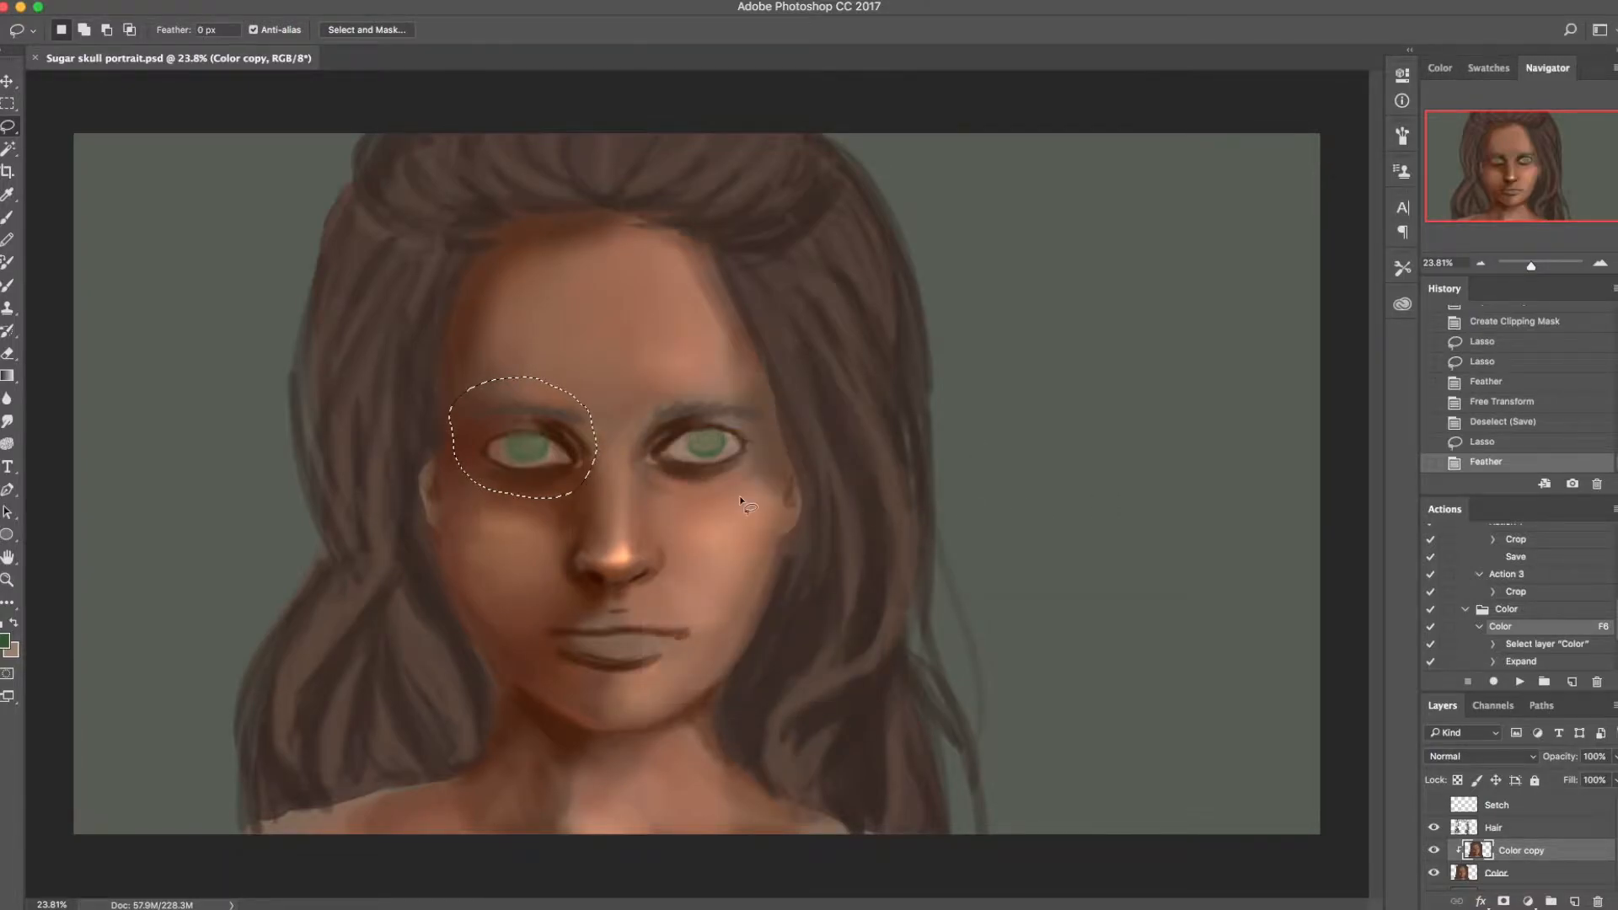
key("v")
key("Left")
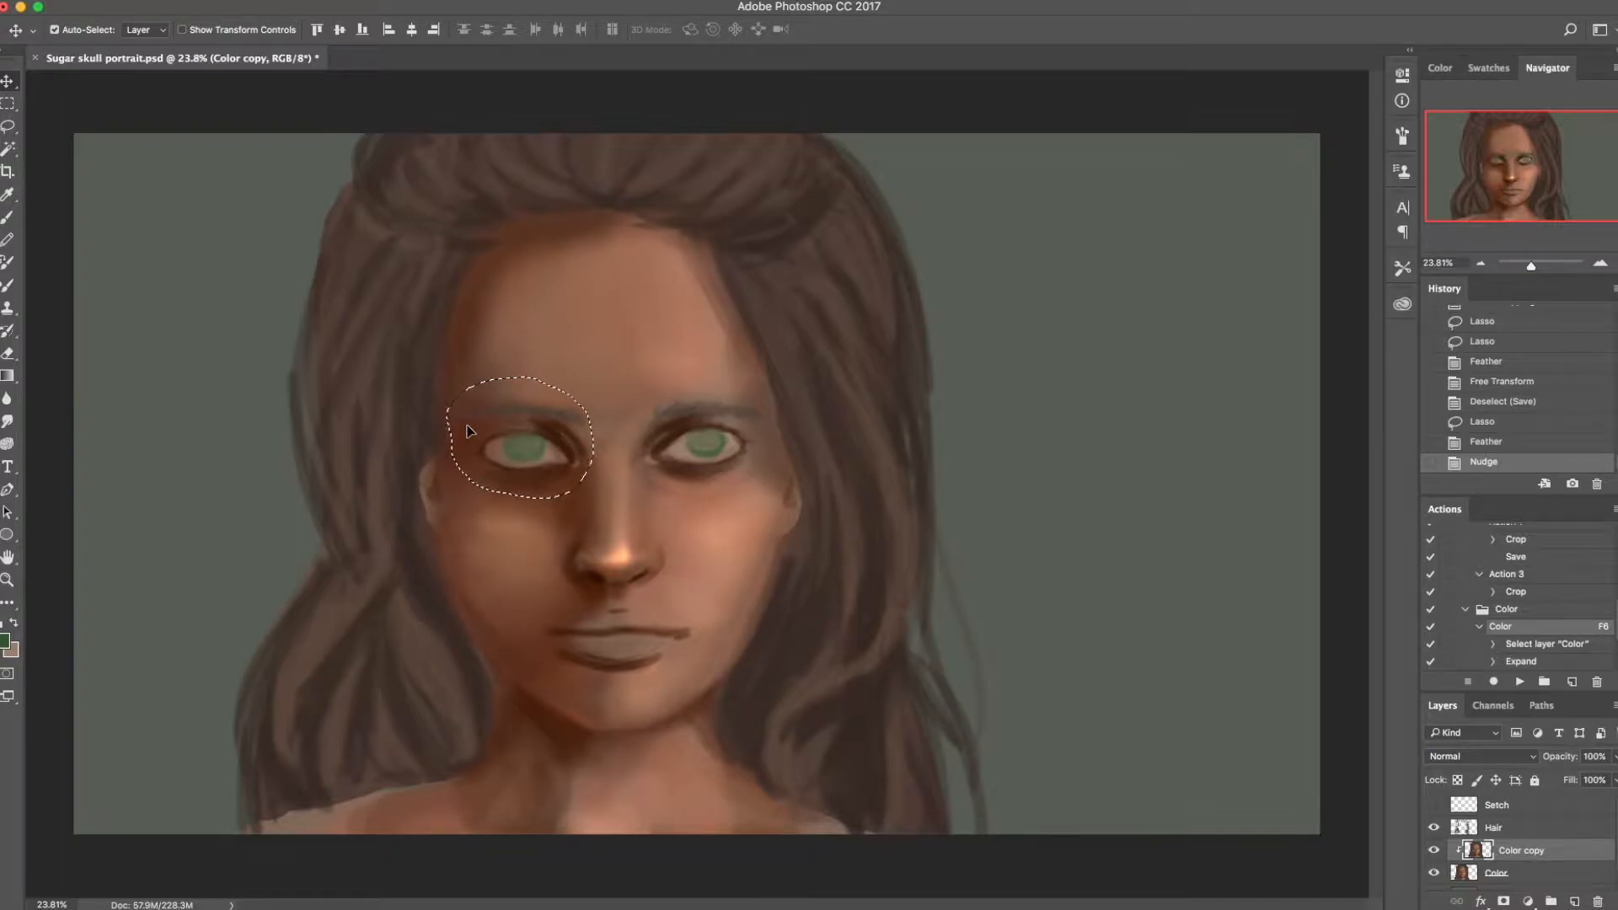
key("ctrl+d")
key("ctrl+s")
Step: Flip the canvas horizontally back to its original orientation and save the portrait
left_click(305, 2)
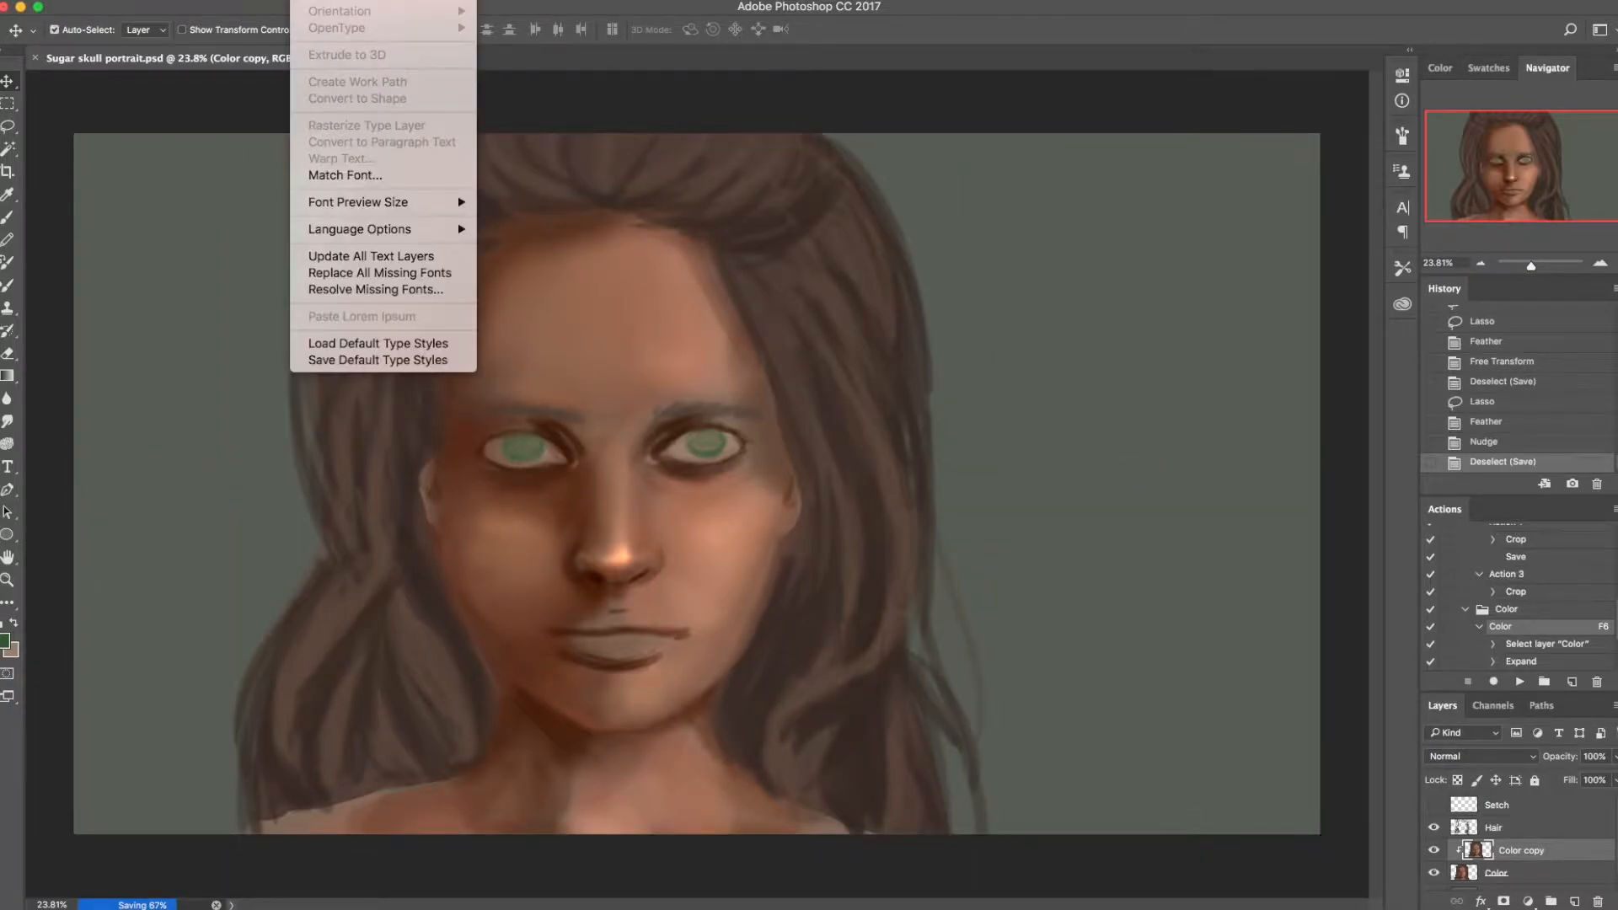
mouse_move(211, 2)
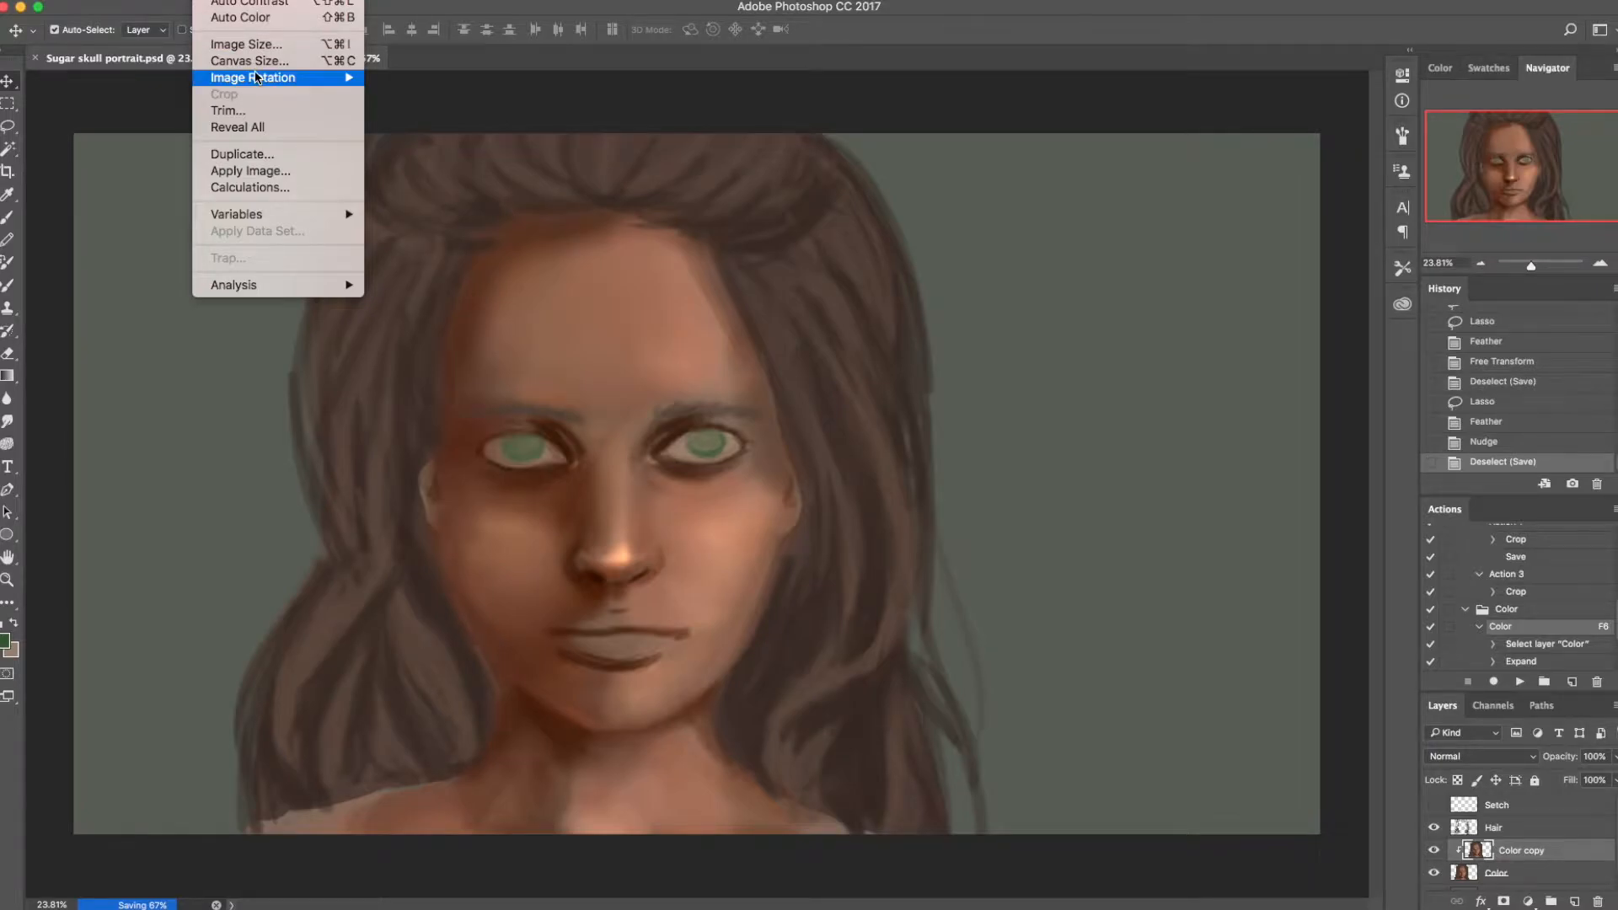
mouse_move(257, 78)
left_click(403, 160)
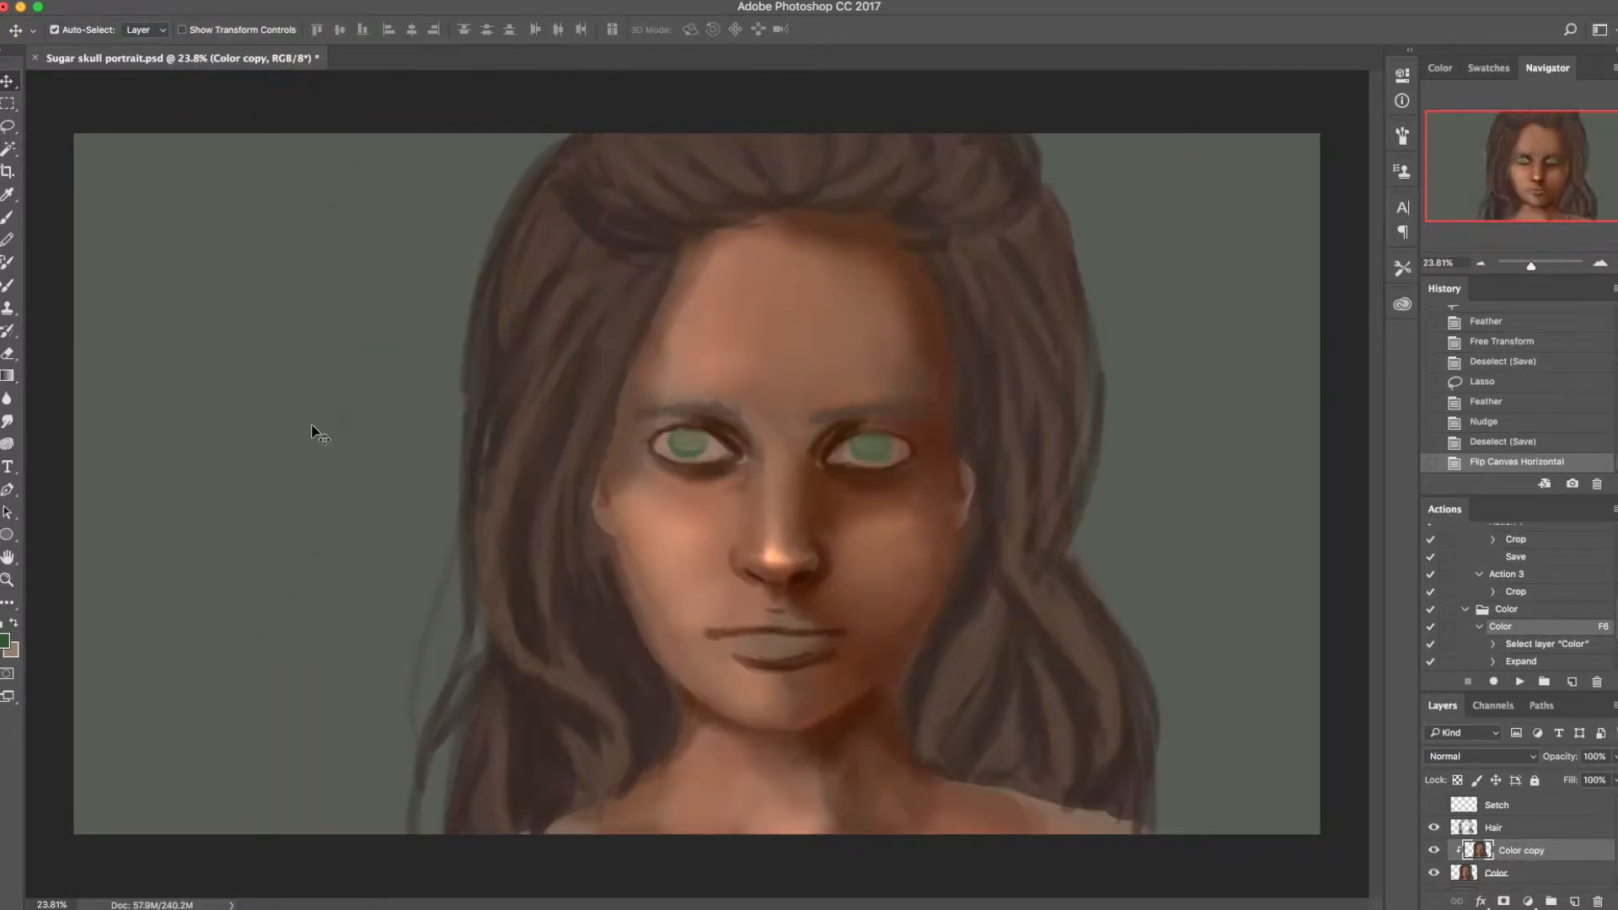
key("ctrl+s")
Step: Compare the face before and after the corrections through the history states, return to the latest state, and save
scroll(1516, 387, "up", 5)
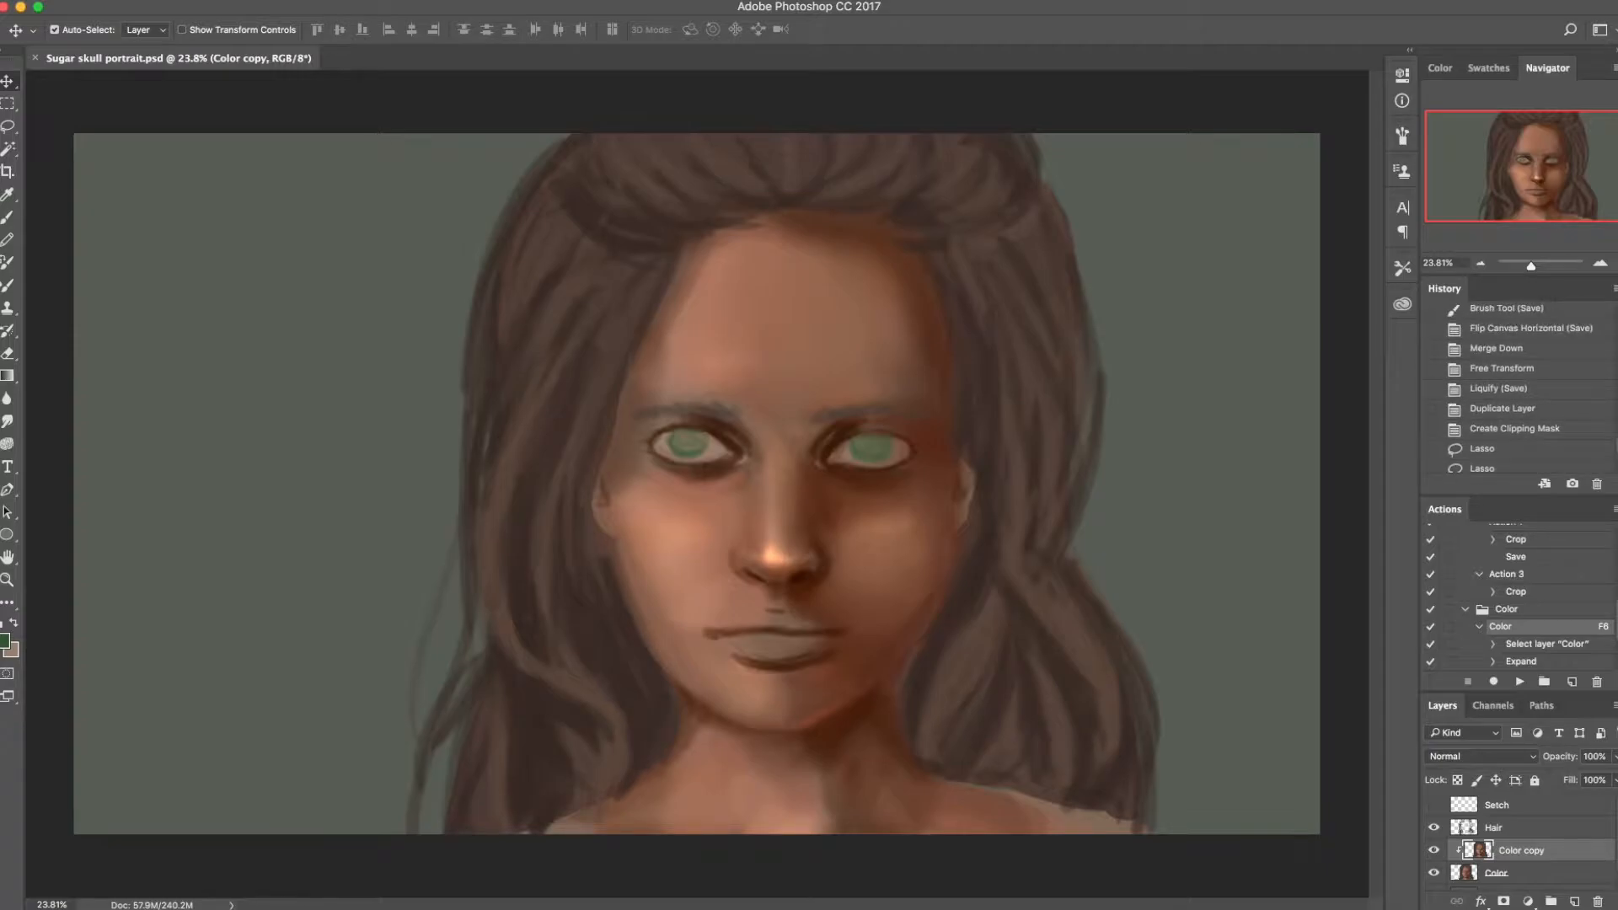
scroll(1516, 388, "up", 1)
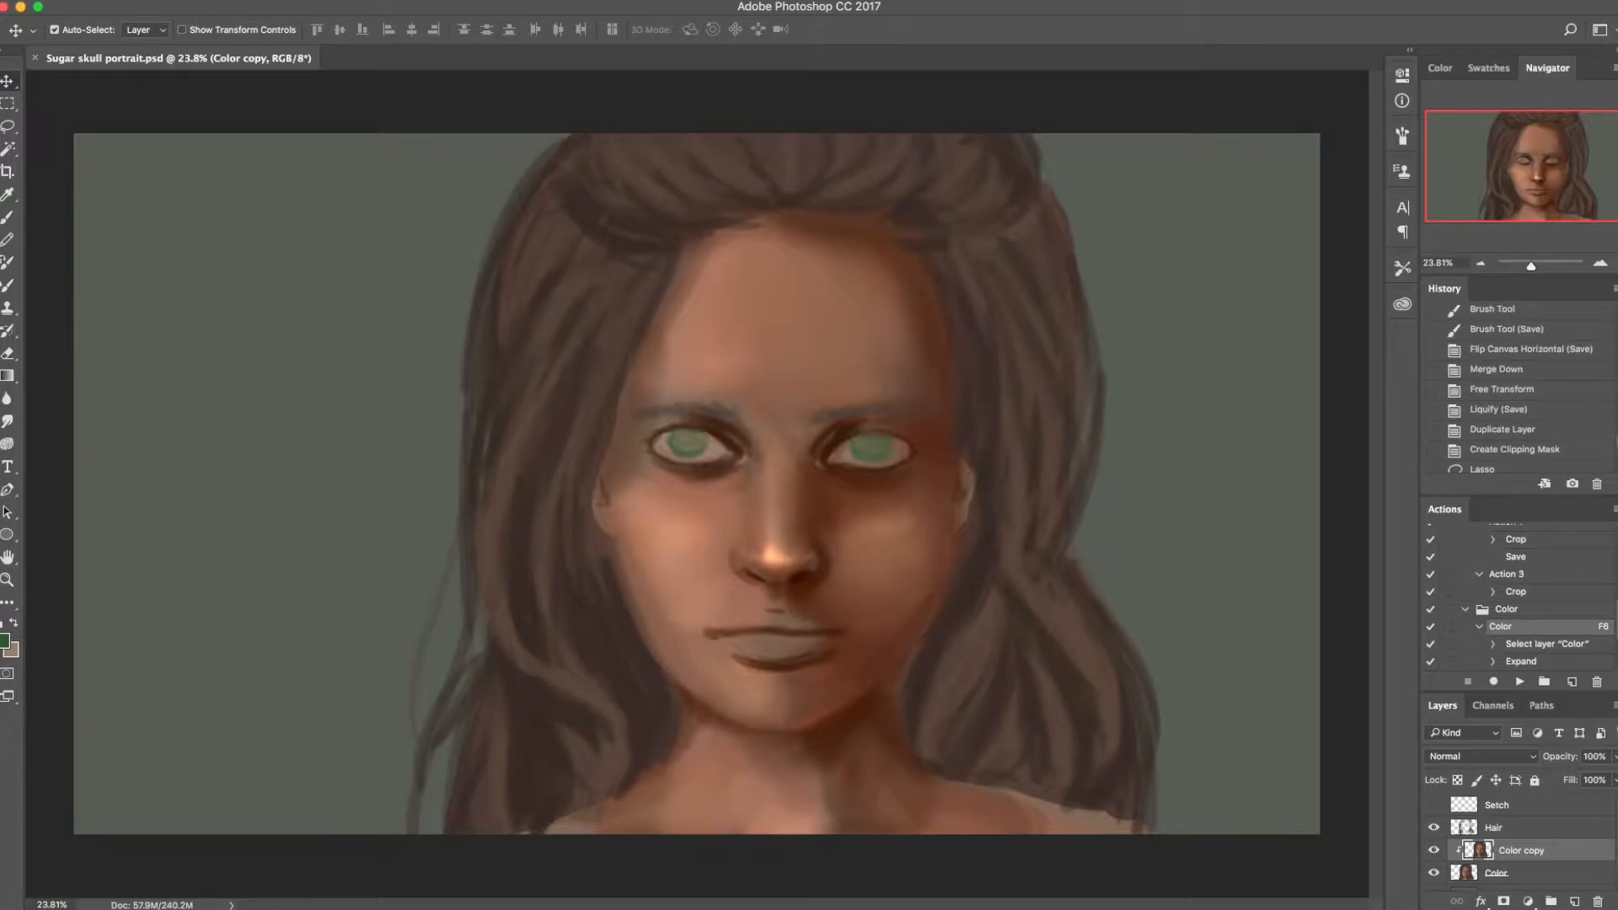
scroll(1543, 337, "up", 1)
left_click(1533, 350)
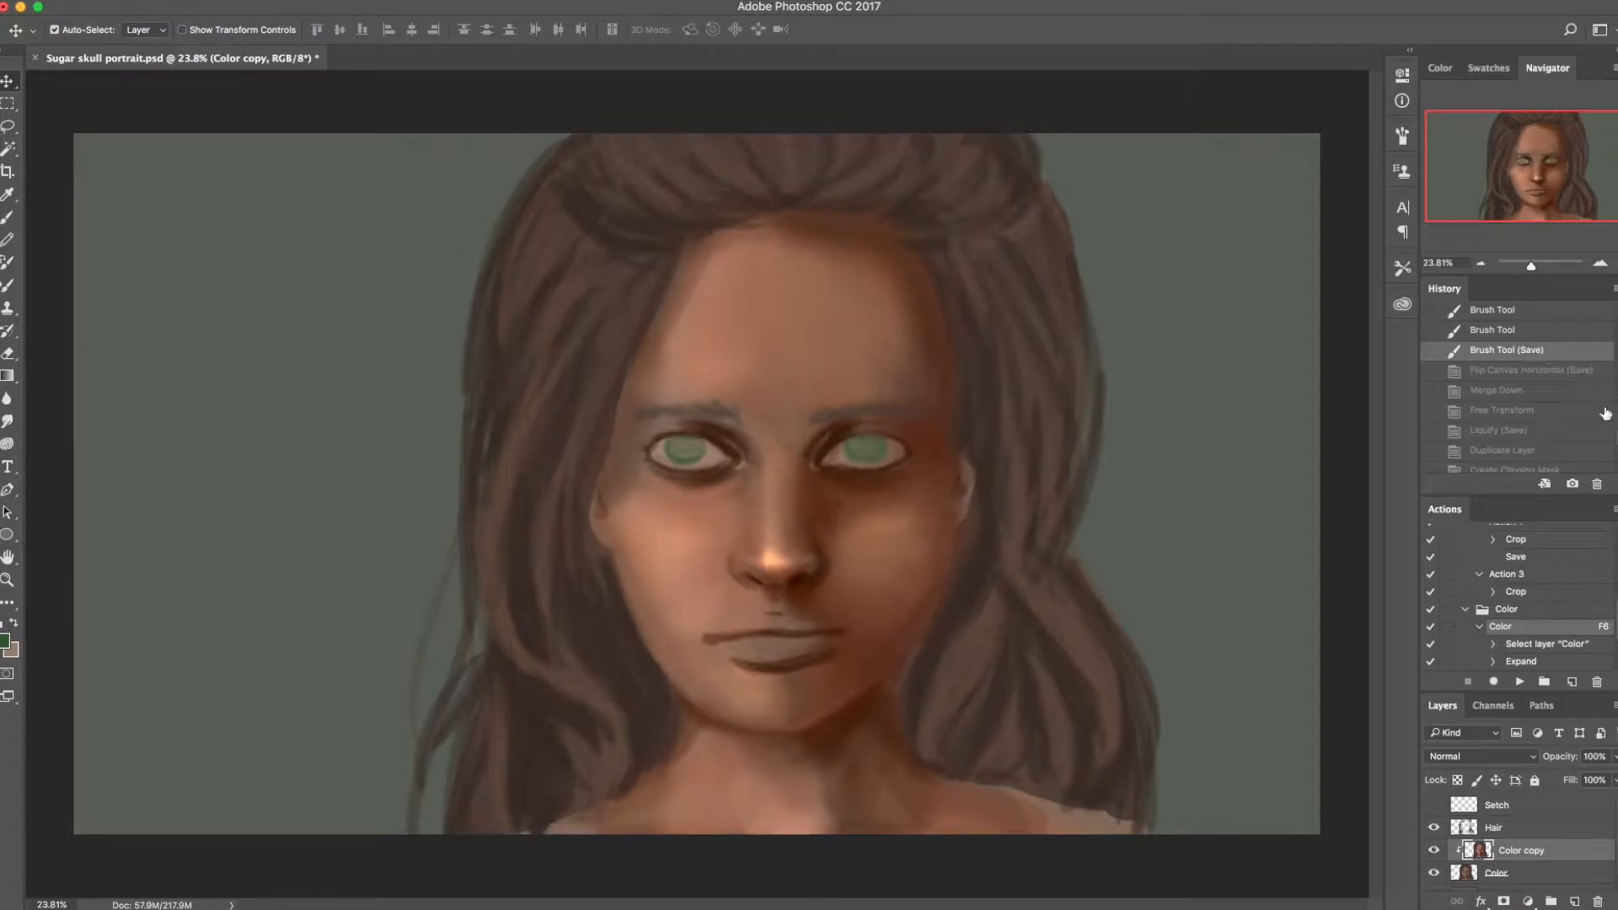
scroll(1516, 387, "down", 5)
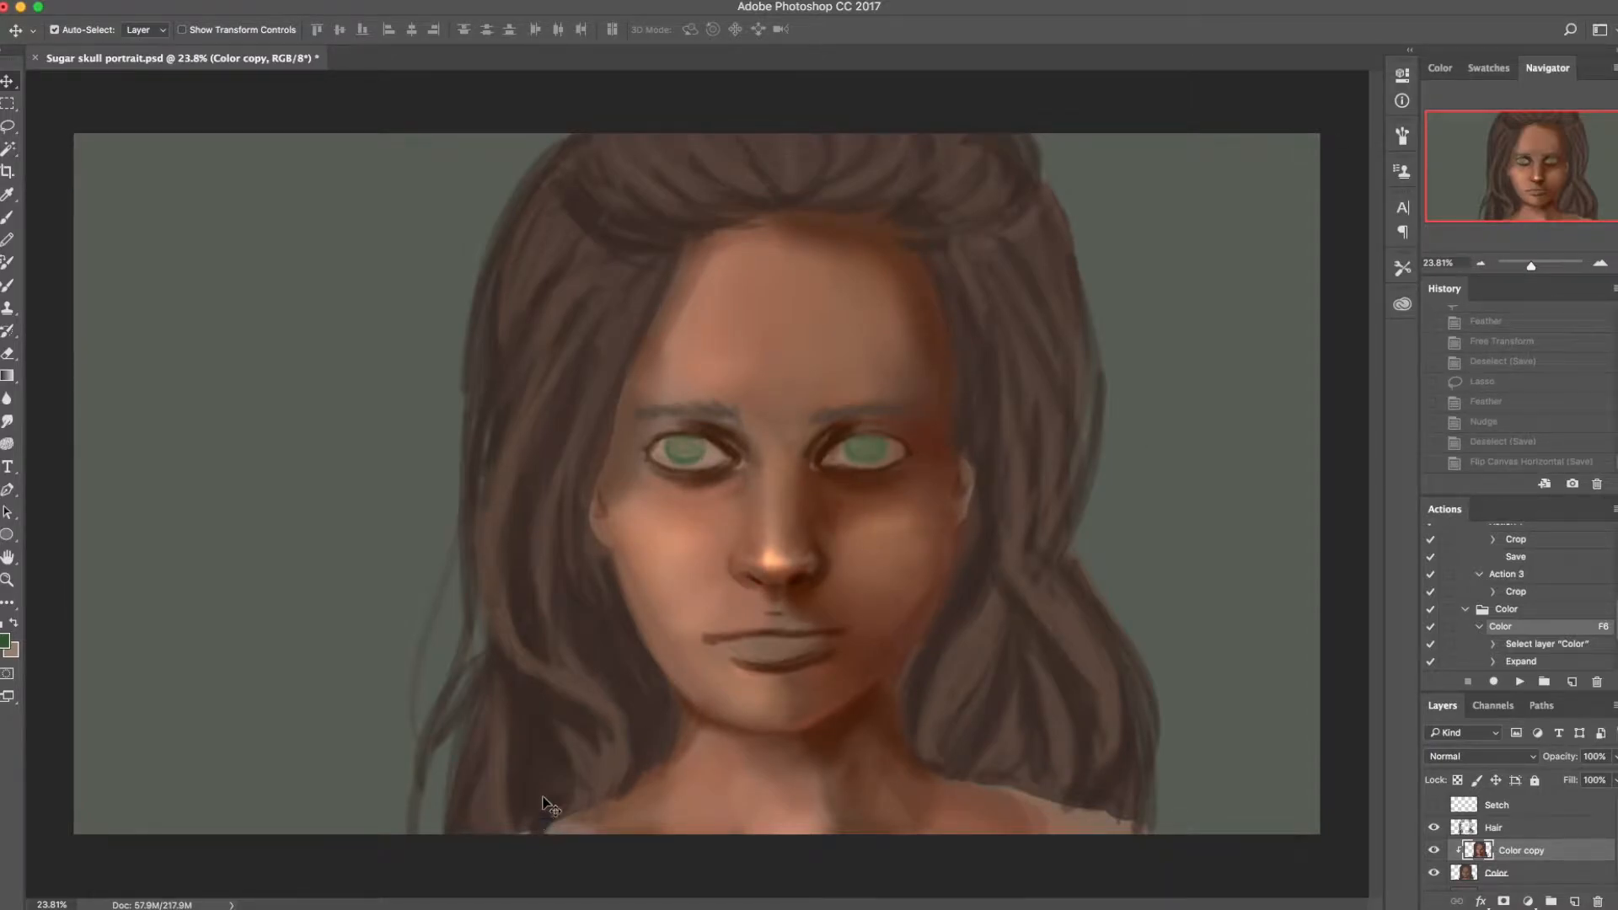
left_click(1519, 463)
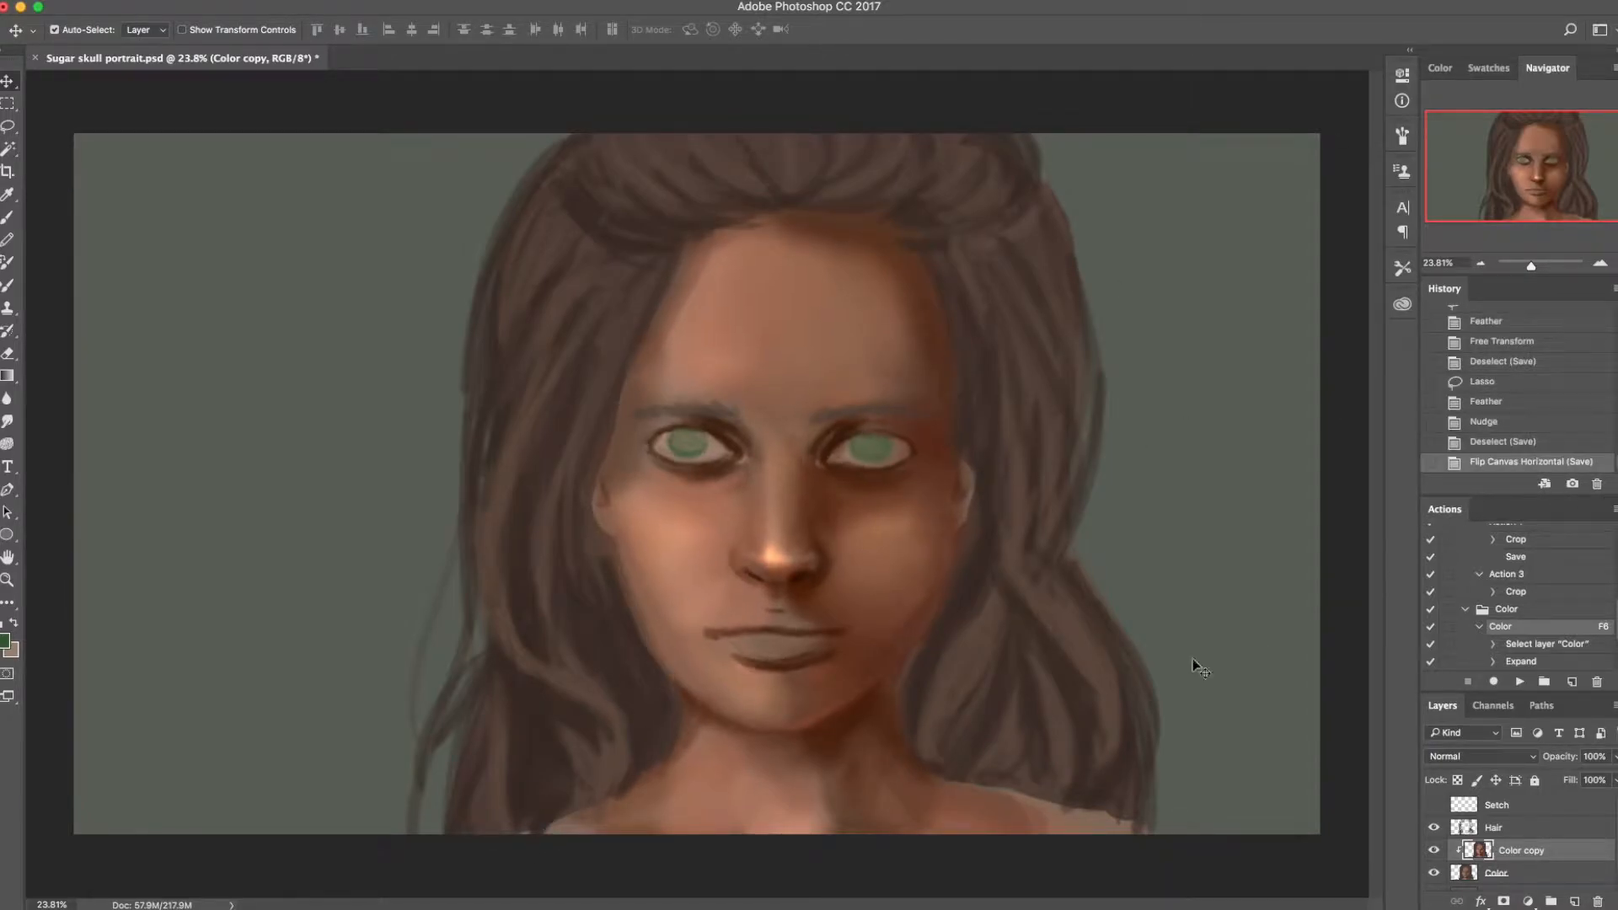
key("ctrl+s")
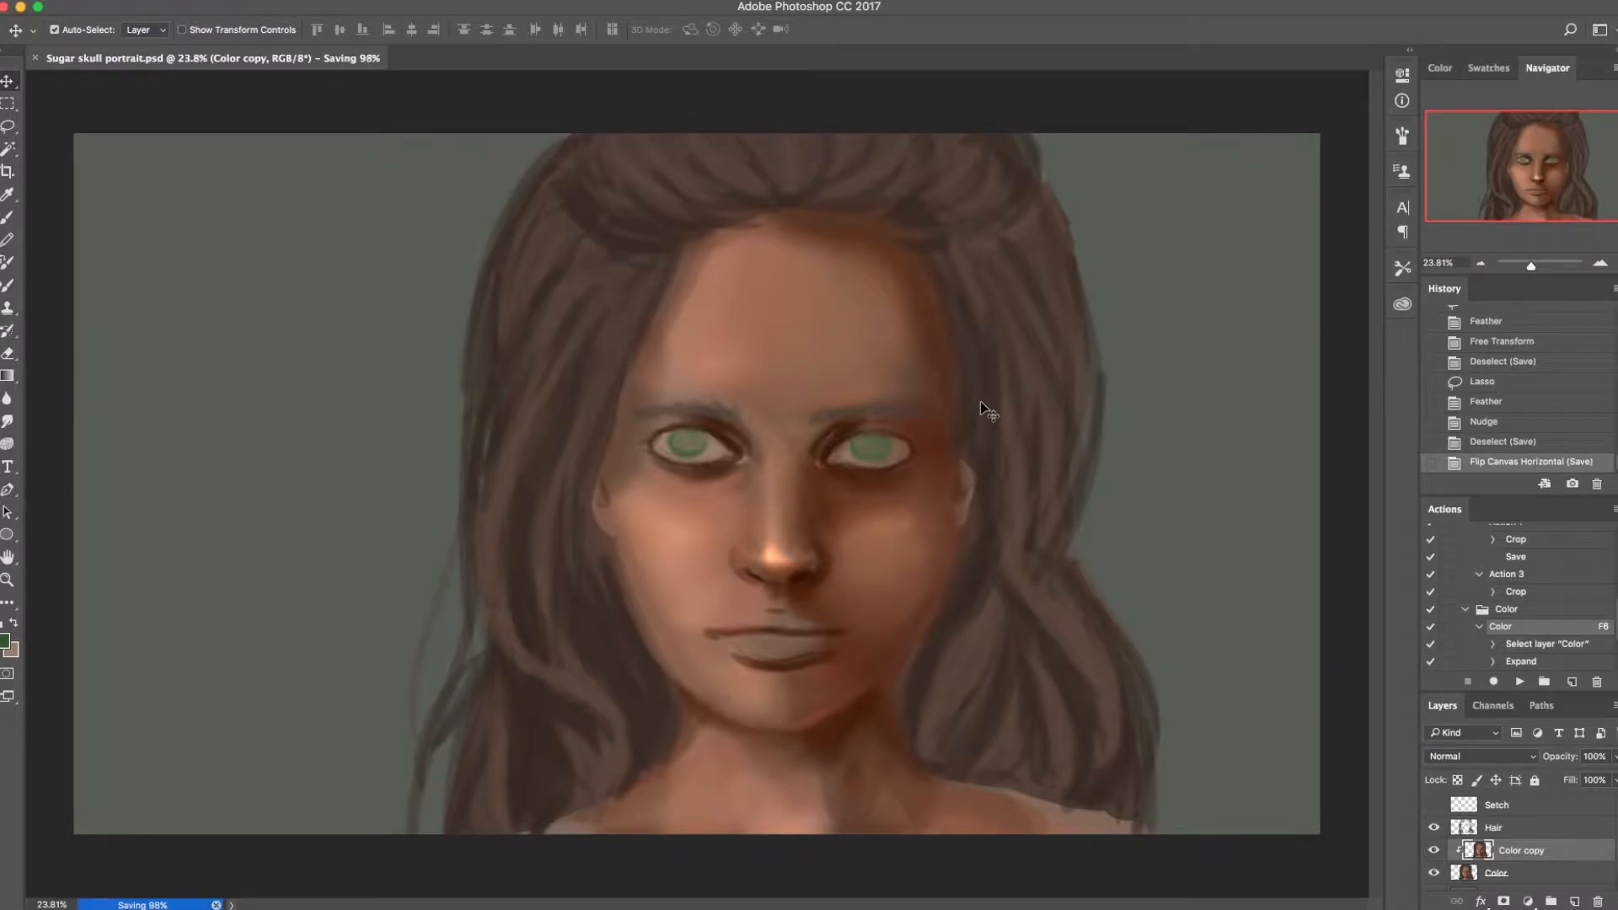
Step: Try a stroke of sampled light skin tone on the chin with a 200 px brush
key("b")
left_click(770, 535, "alt")
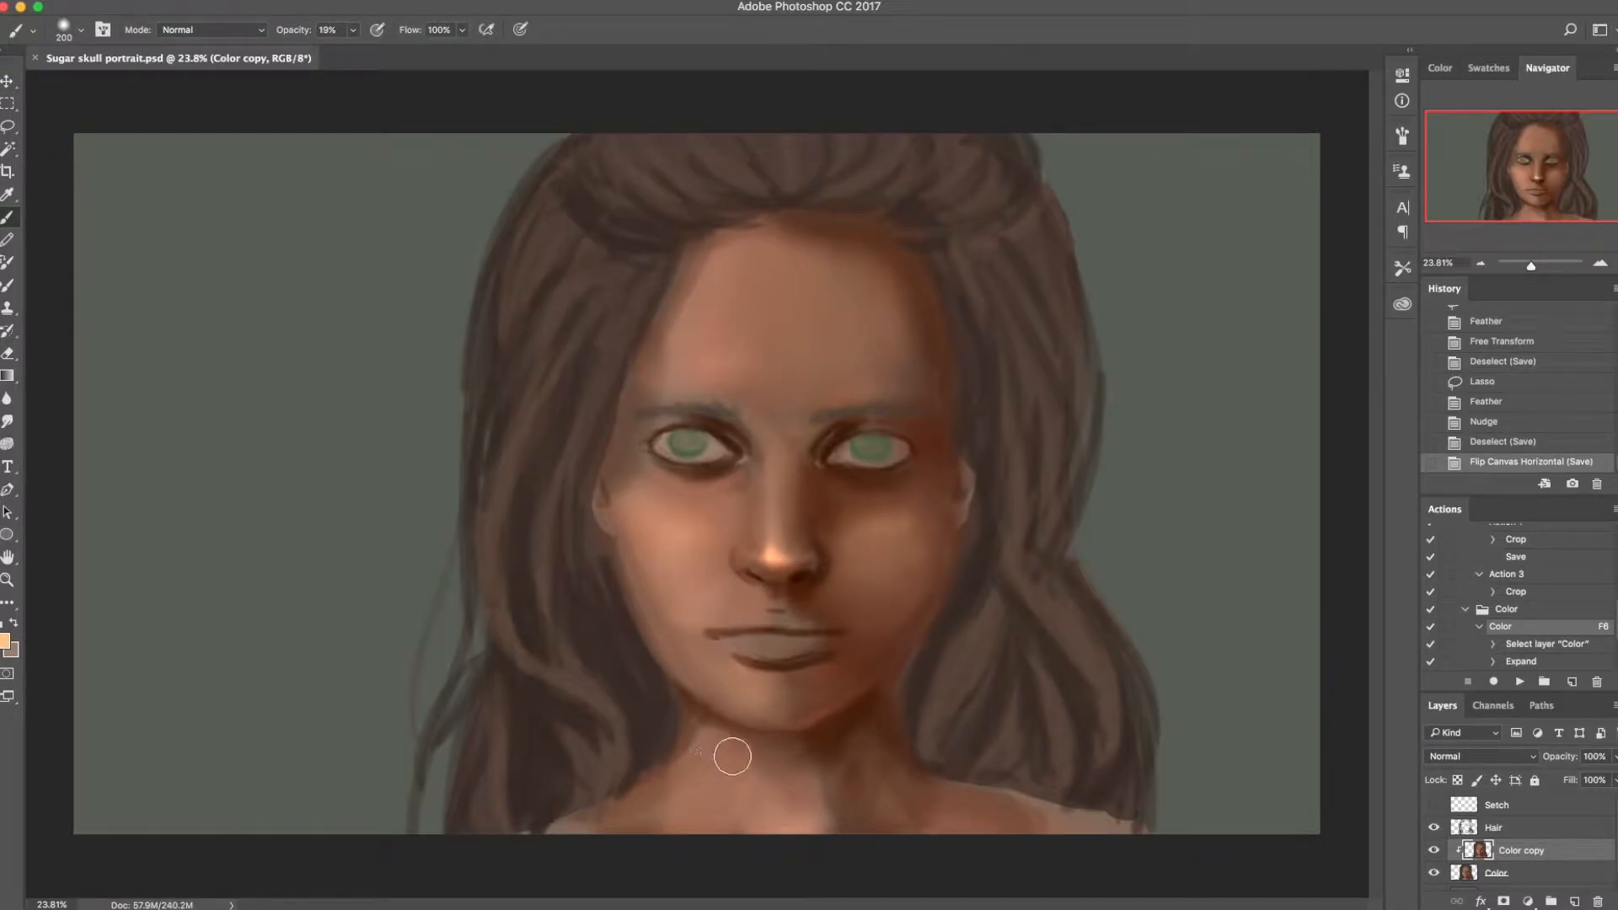
left_click_drag(747, 703, 760, 698)
left_click(749, 696, "alt")
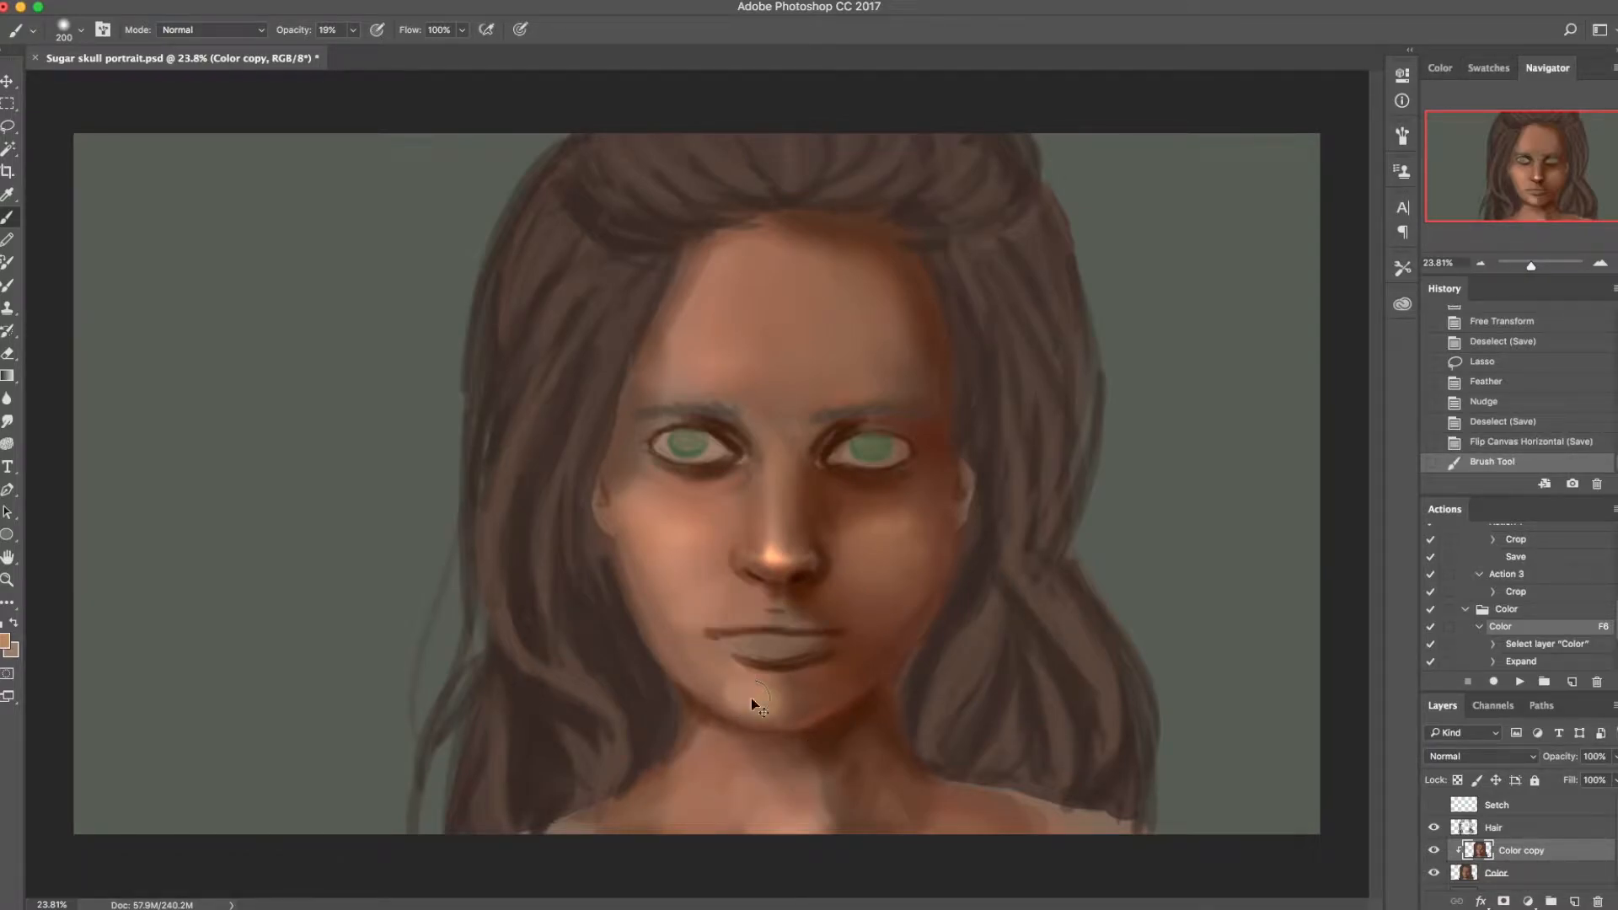
key("ctrl+z")
Step: Choose the reddish orange #b96341 as the painting colour and lower the brush opacity to 15%
left_click(4, 642)
left_click_drag(390, 807, 395, 813)
left_click_drag(281, 665, 280, 647)
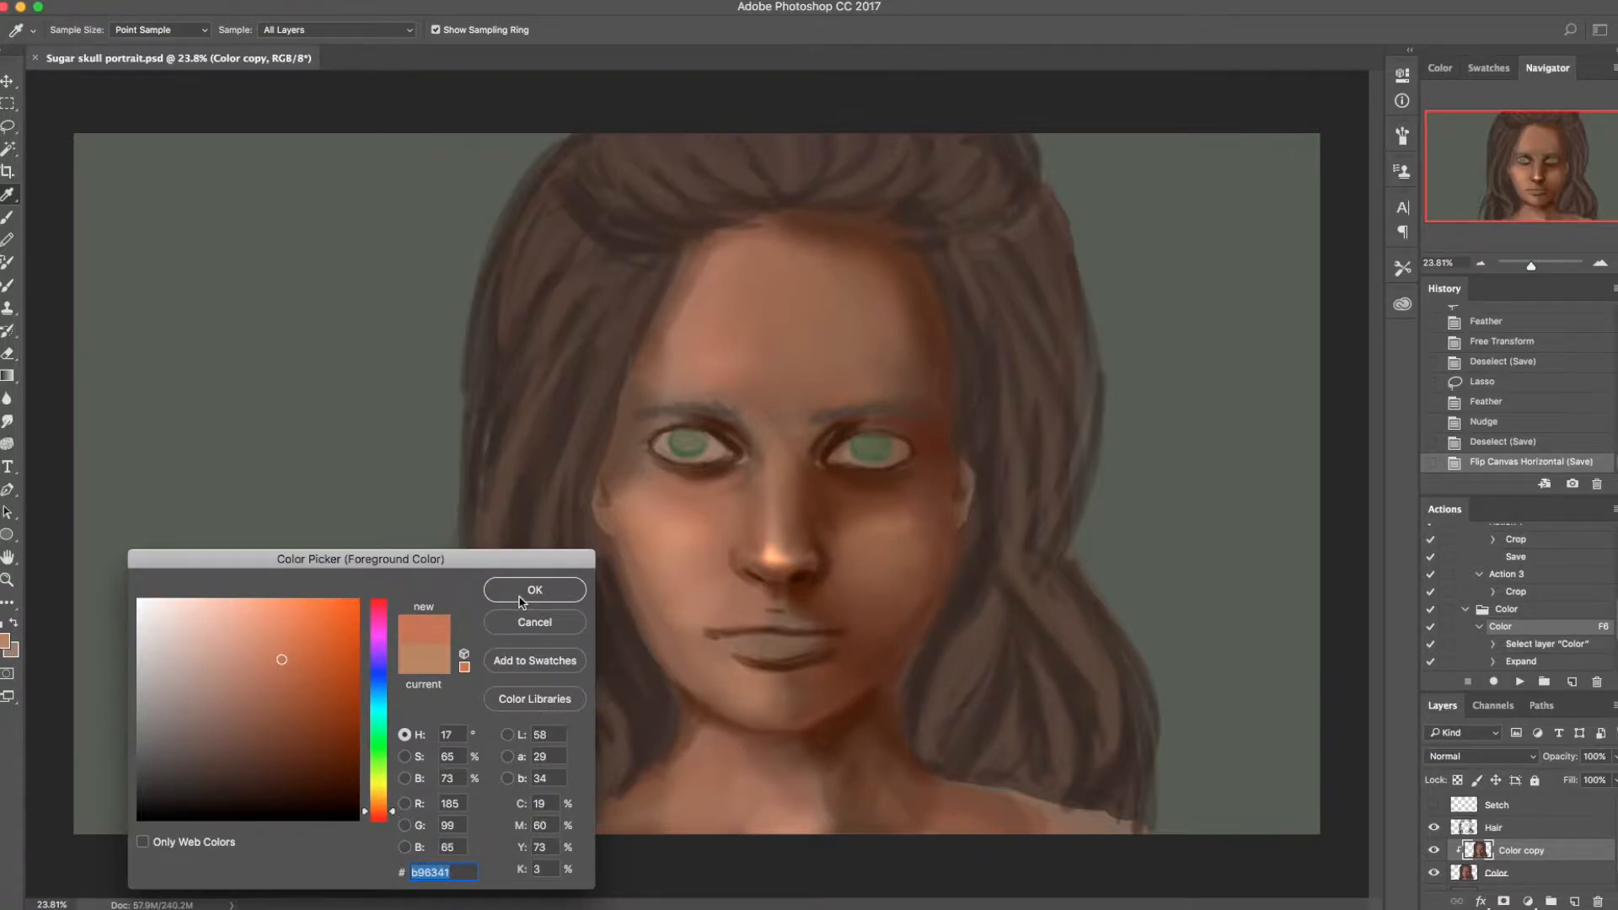
left_click(534, 590)
key("b")
left_click(353, 30)
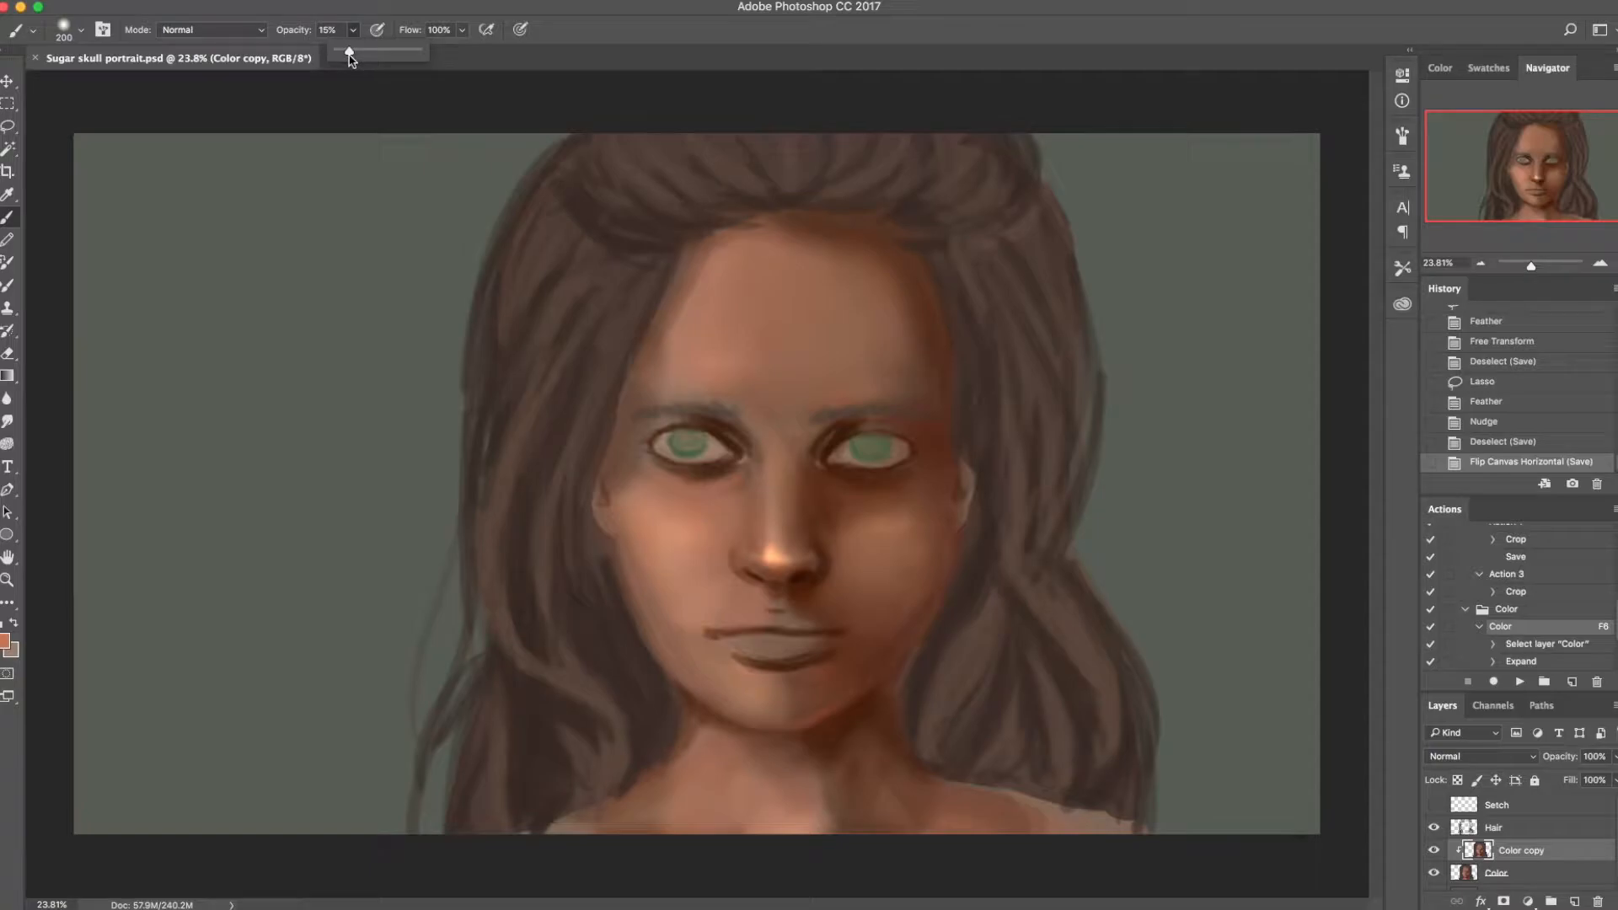
left_click(694, 654)
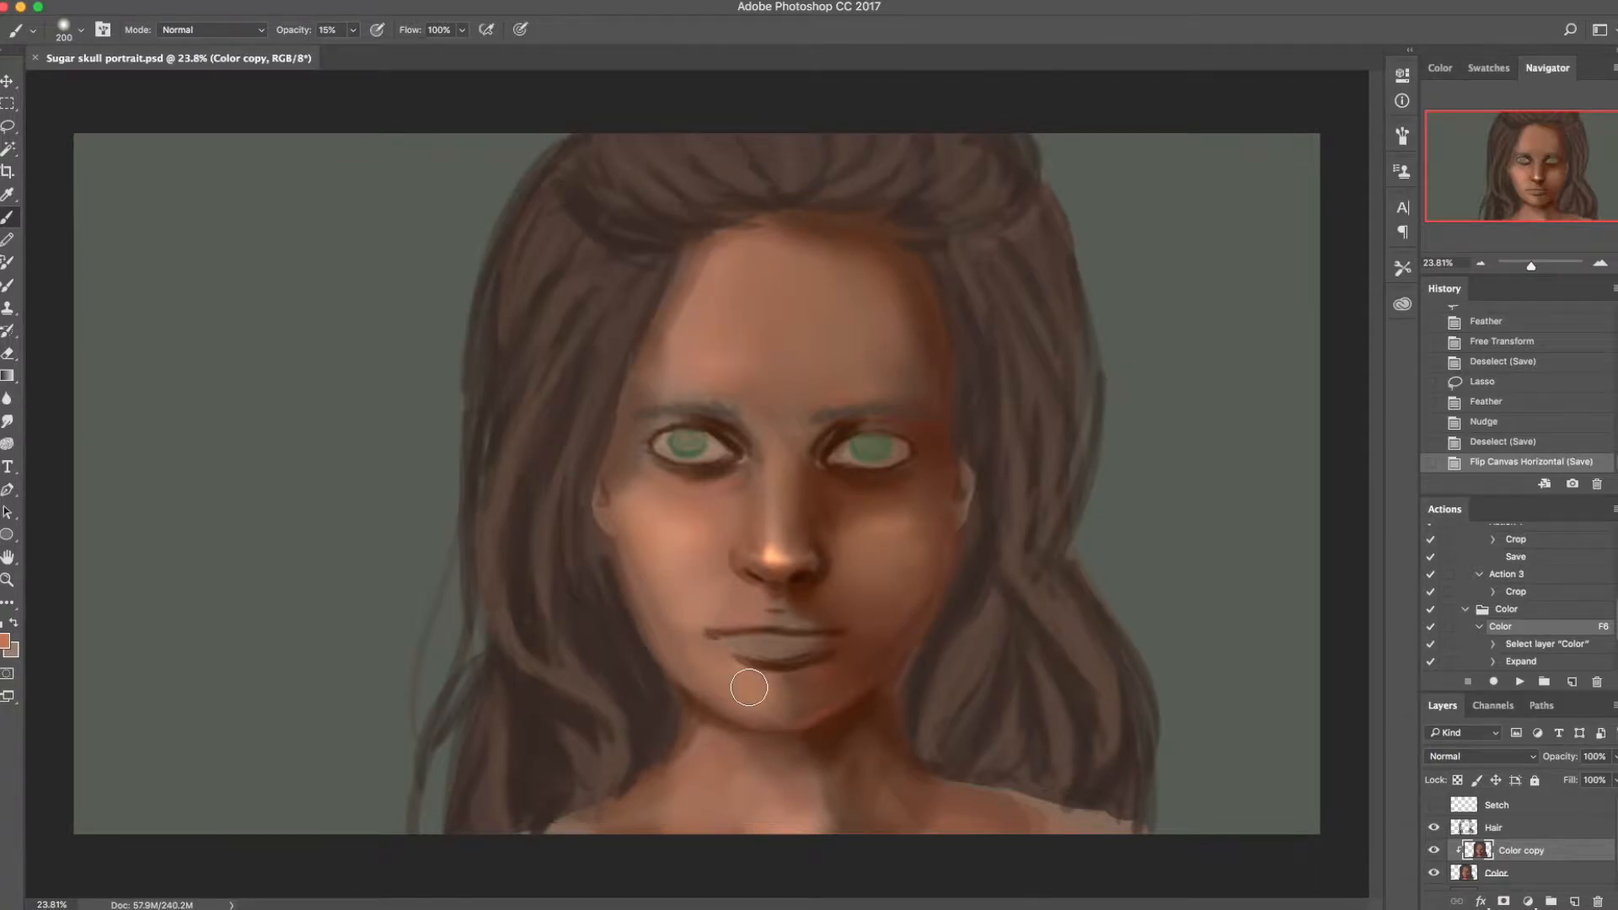
Step: Paint reddish orange over the chin, the left-hand cheek and jaw, and between the eyebrows with the 200 px brush at 15% opacity
mouse_move(749, 687)
left_mouse_down()
mouse_move(709, 675)
mouse_move(670, 627)
mouse_move(717, 576)
mouse_move(691, 615)
left_mouse_up()
left_click_drag(707, 582, 666, 632)
left_click_drag(683, 615, 649, 658)
left_click_drag(767, 424, 765, 389)
left_click_drag(763, 396, 750, 386)
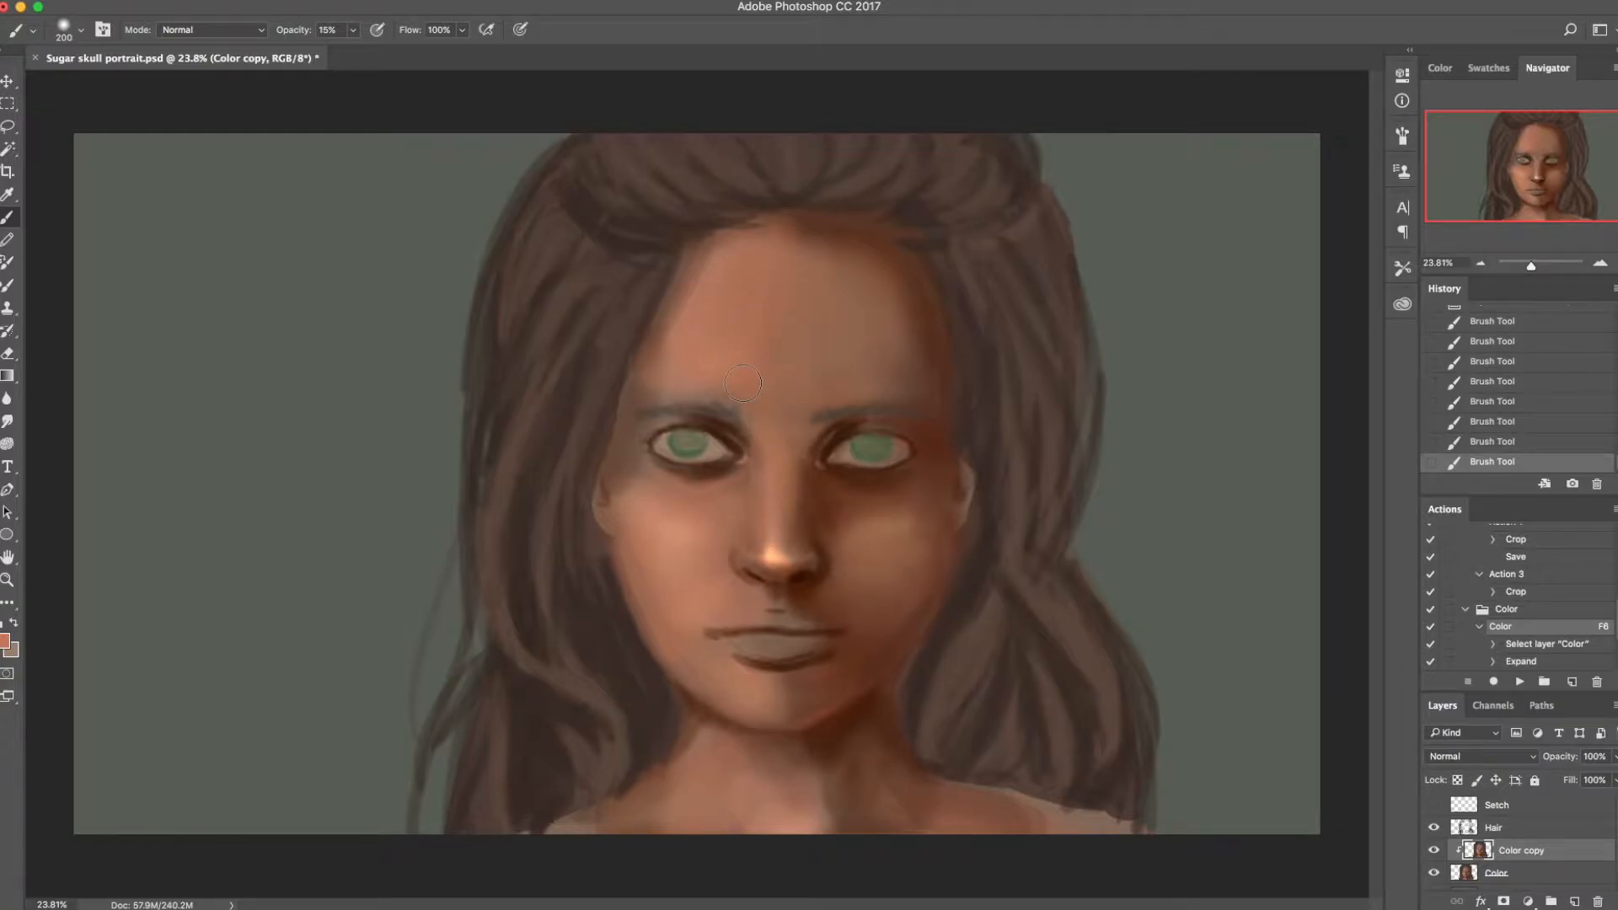
Step: Reduce the brush to 50 px, sample the iris green and darken the painting colour to #2f361d
key("bracketleft")
key("bracketleft")
key("bracketleft")
key("bracketleft")
key("bracketleft")
left_click(686, 439, "alt")
left_click(4, 645)
left_click_drag(244, 765, 239, 772)
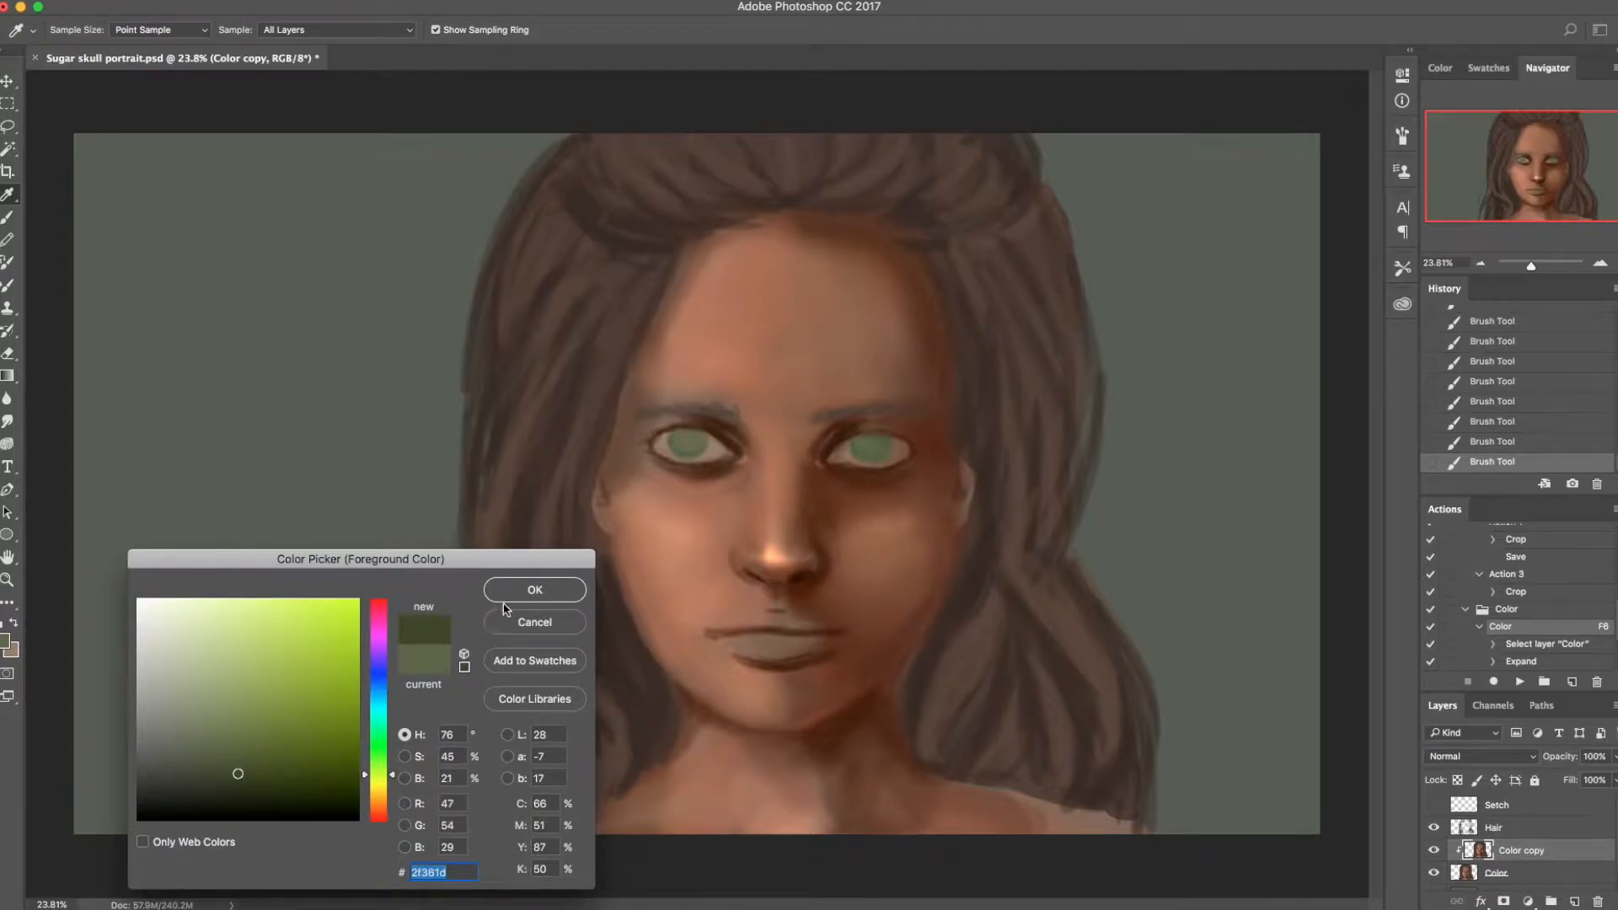
left_click(561, 587)
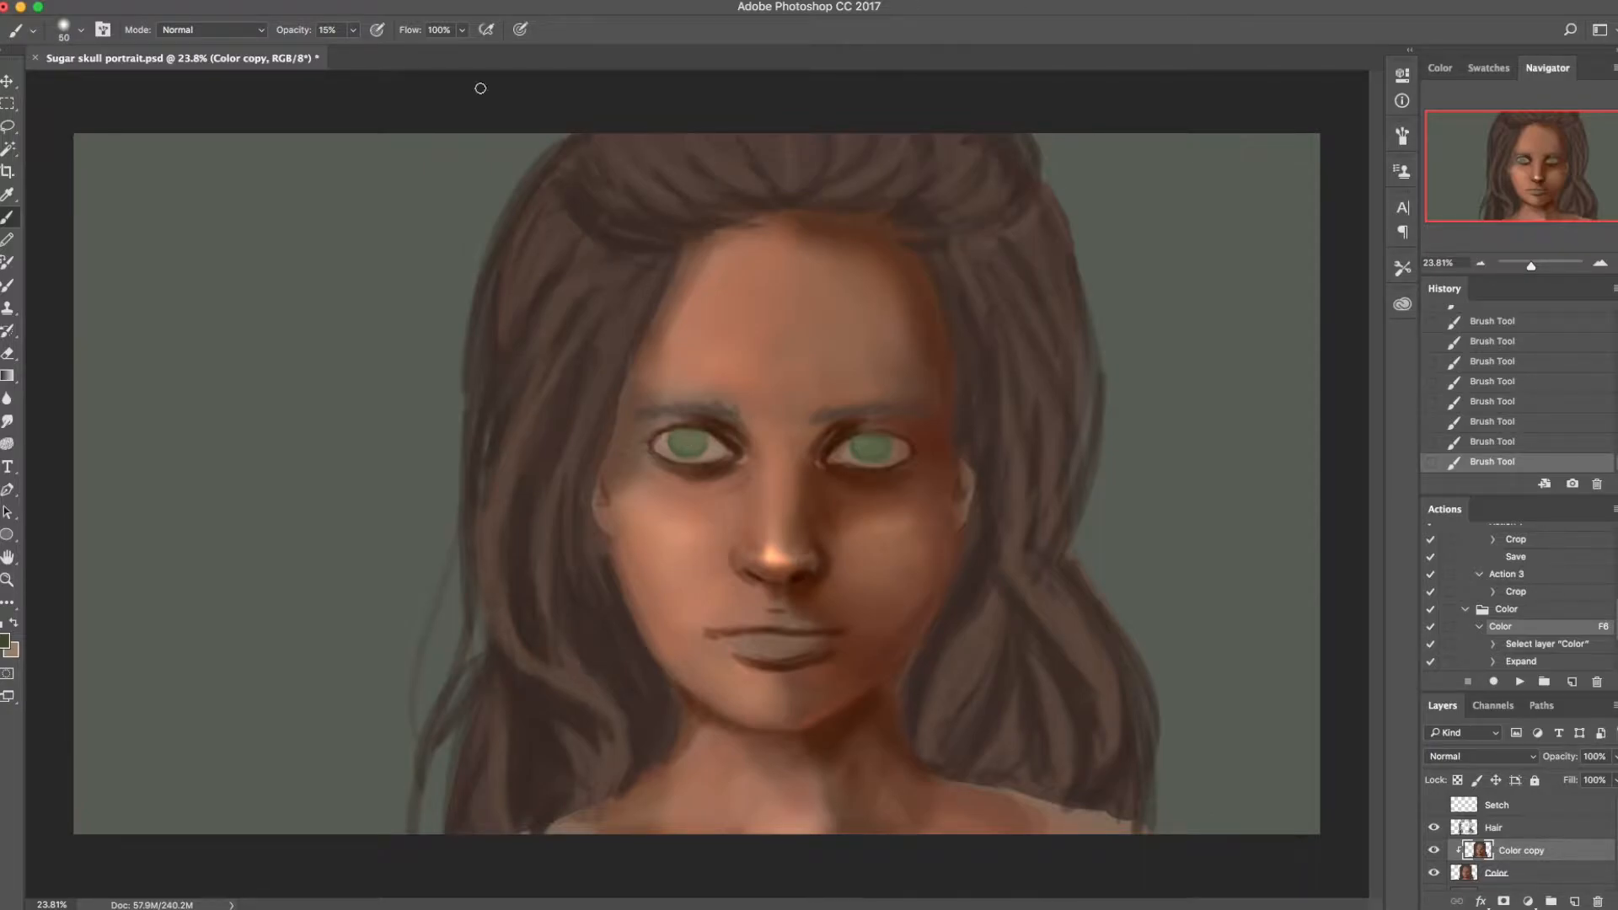
Step: Shade the upper part of both eyes in black with a soft 90 px brush, and save
key("d")
right_click(710, 459)
key("Tab")
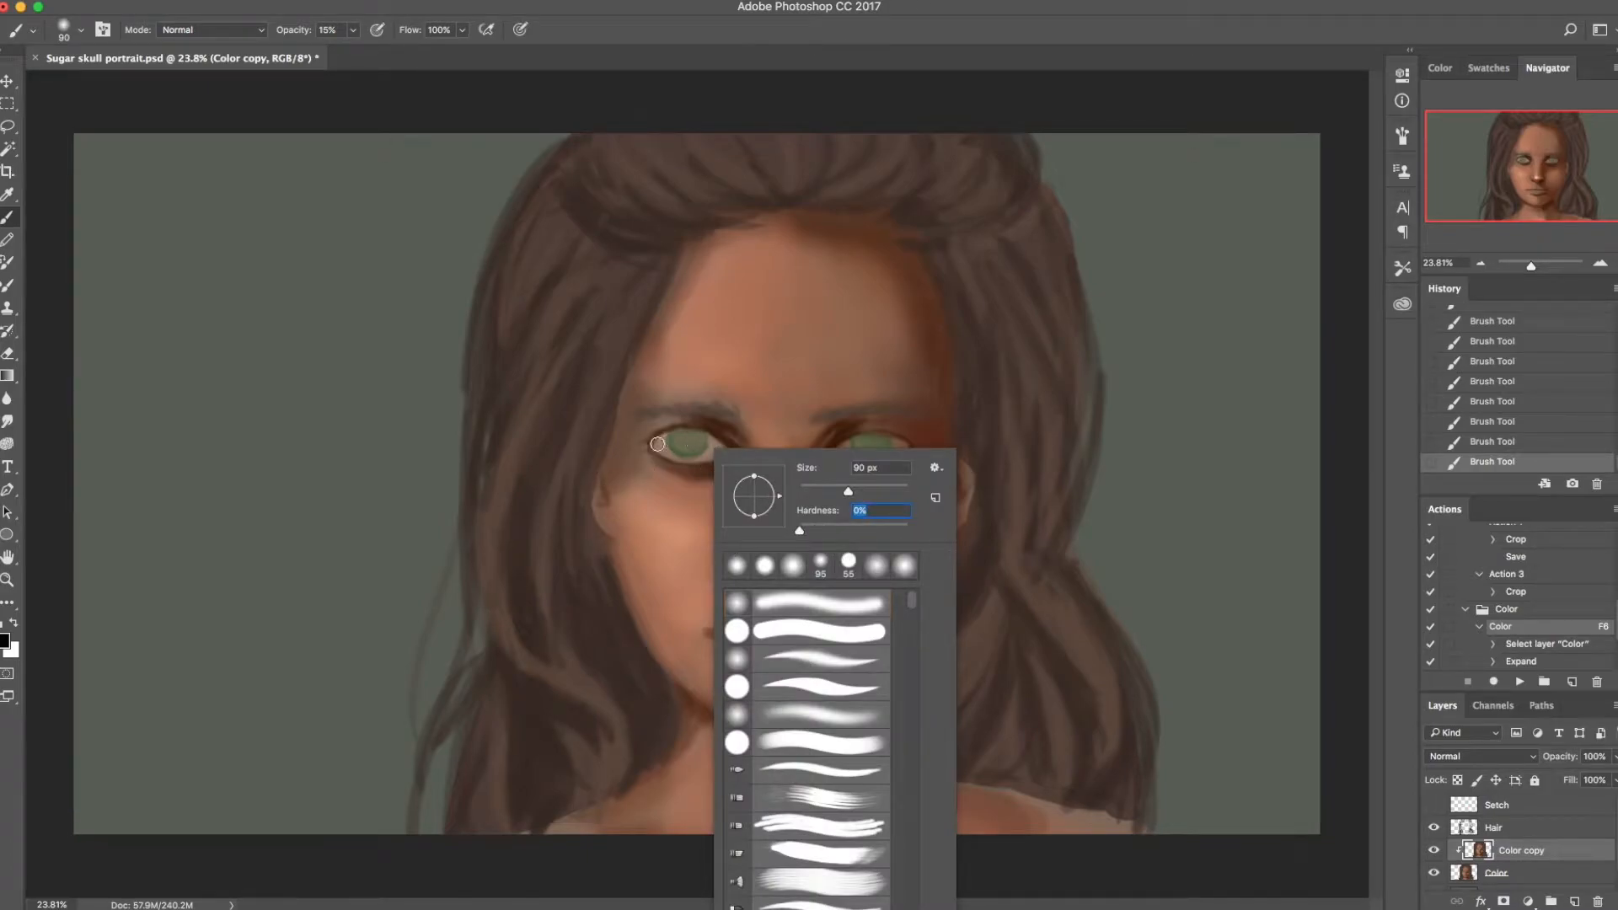
key("Return")
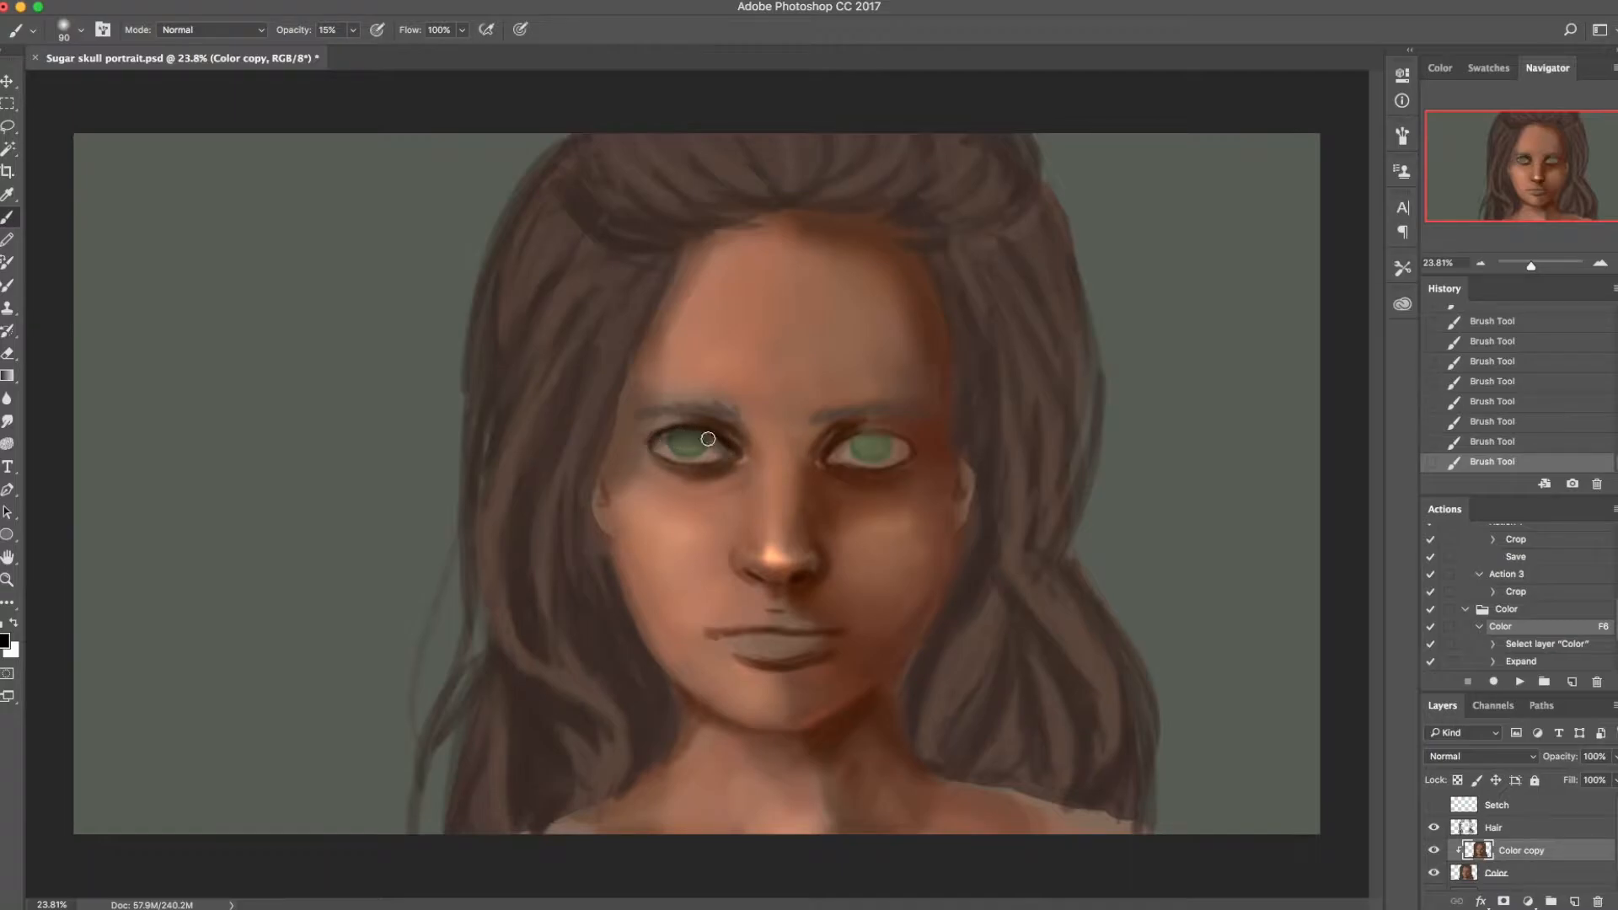
left_click_drag(853, 438, 905, 446)
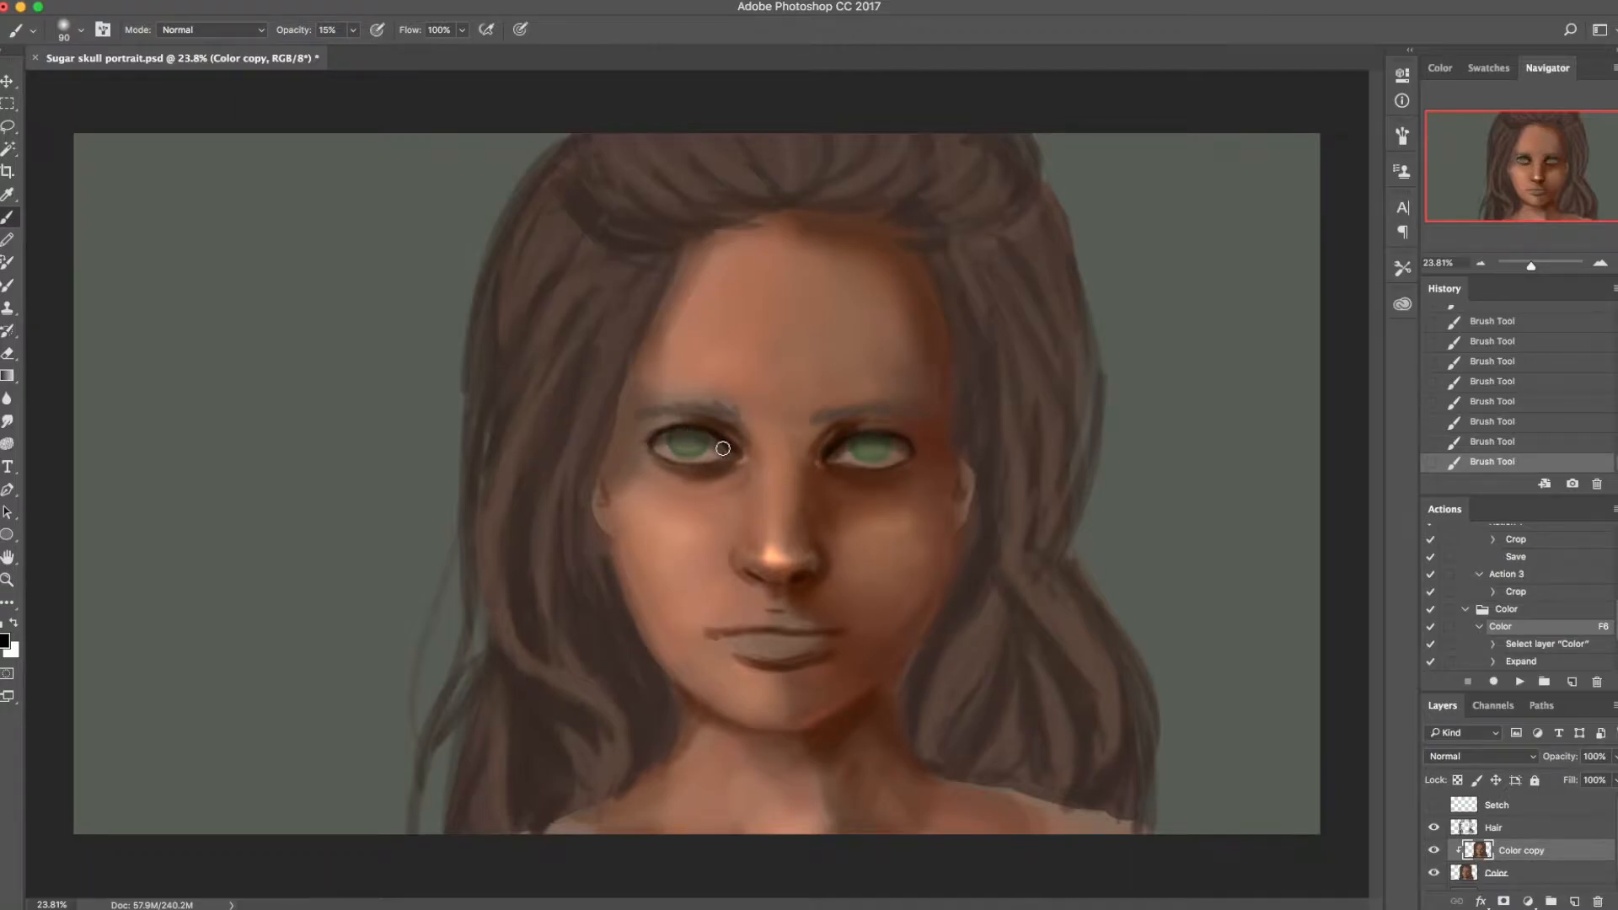
key("super+s")
Step: Choose the dark olive green #393e1e and dab it onto the left-hand iris with a 60 px brush
left_click(4, 644)
left_click(695, 442)
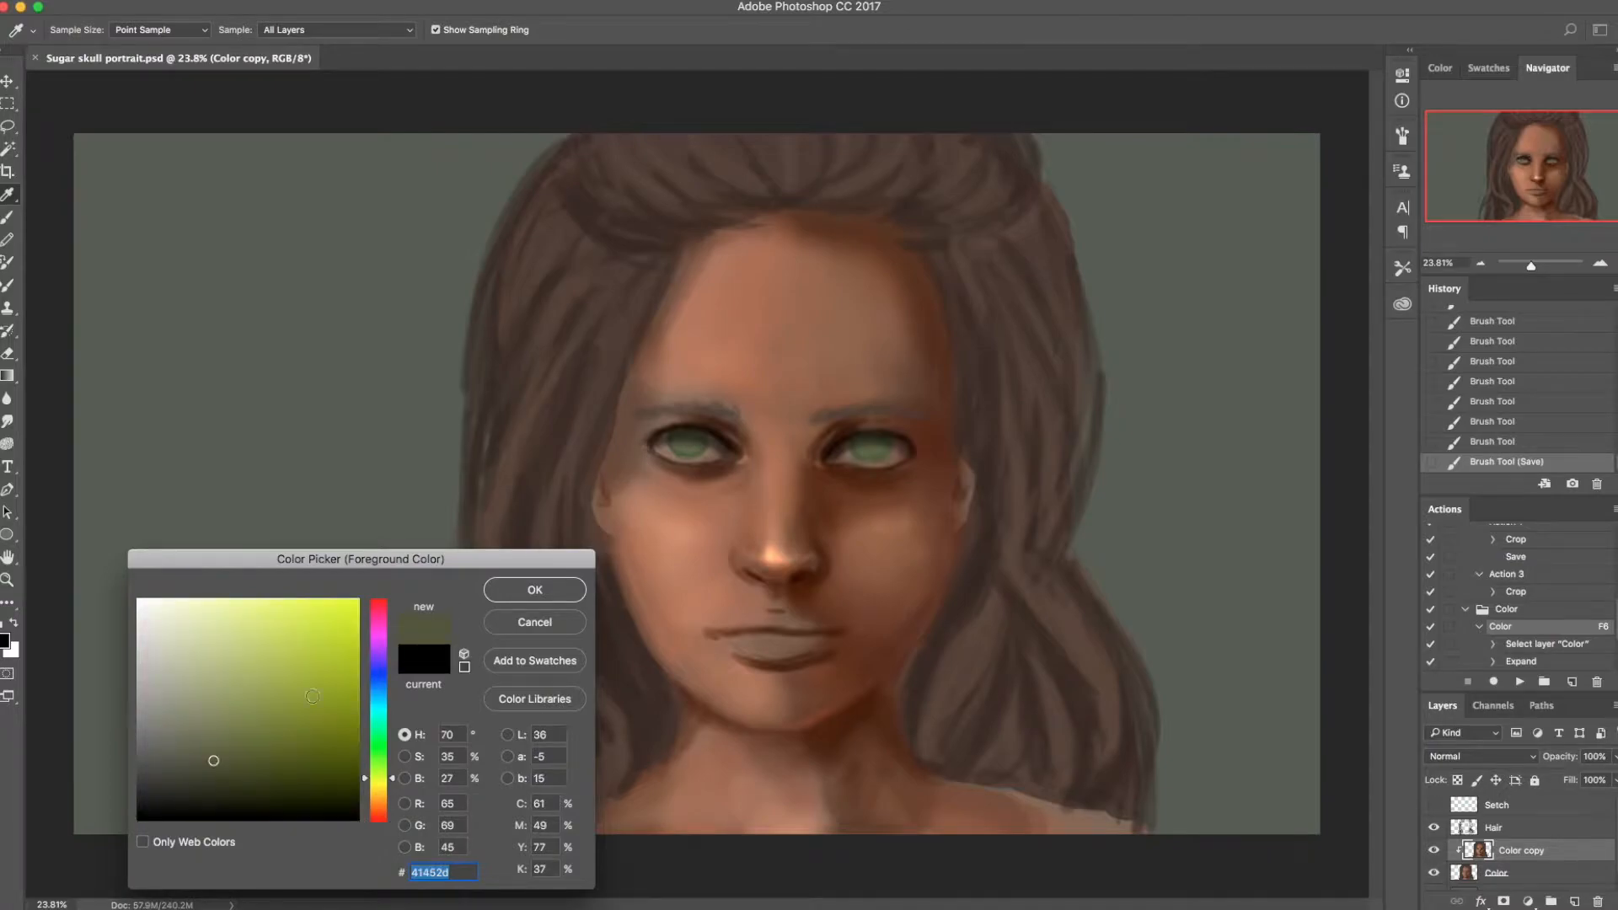
key("Return")
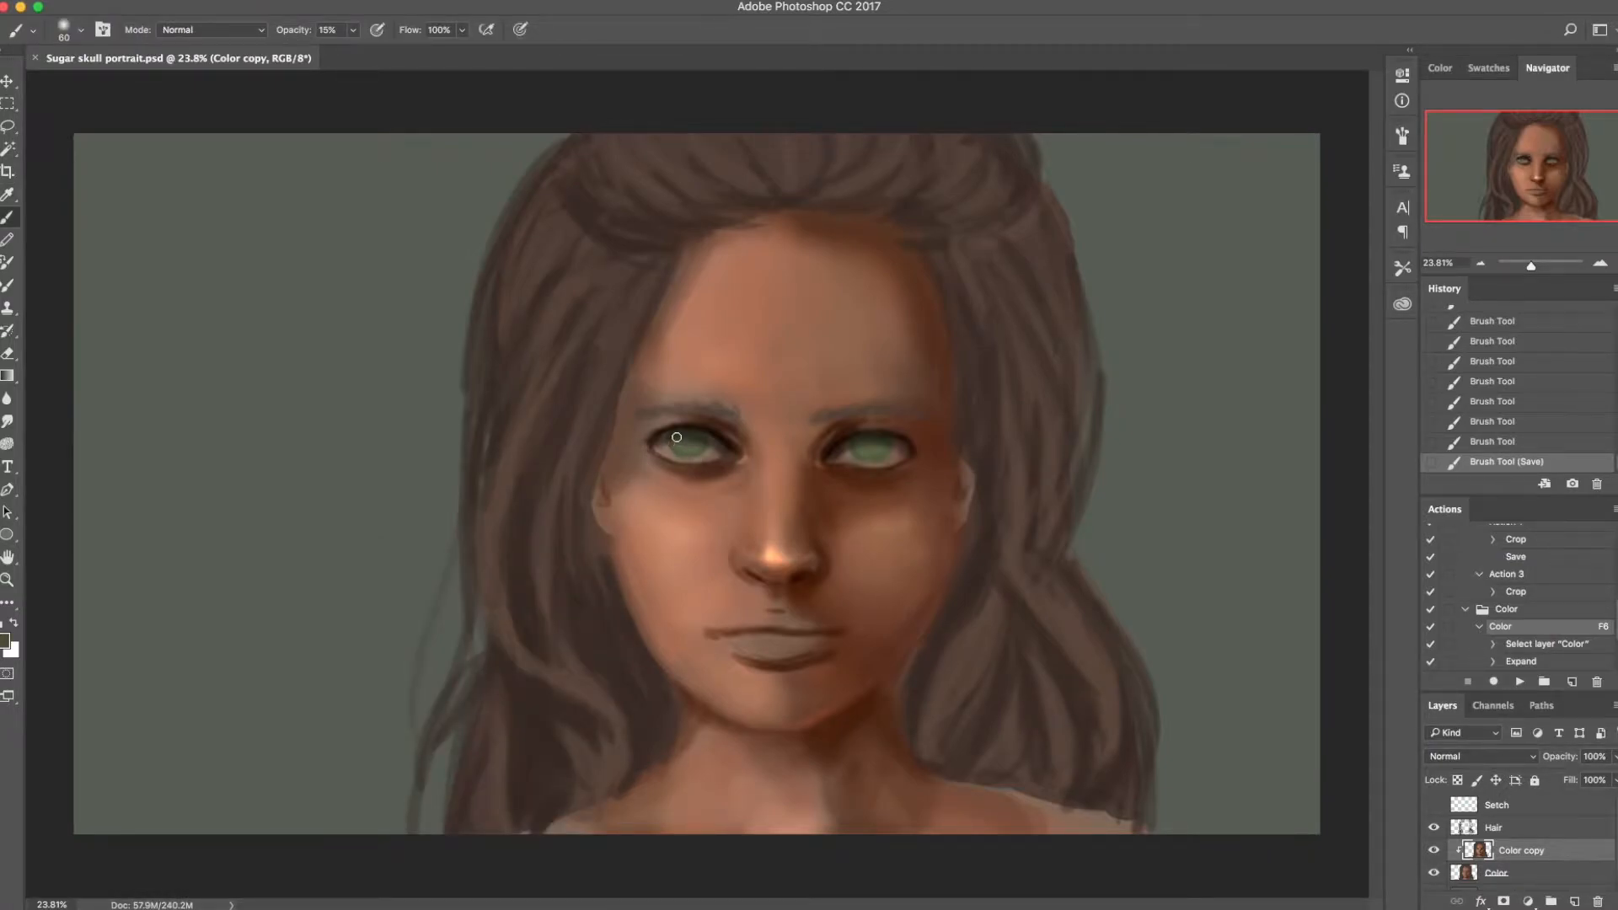
left_click(690, 441)
Step: Set the brush to Color Dodge mode at 4% opacity and stroke across the lower part of the left-hand iris
left_click(245, 28)
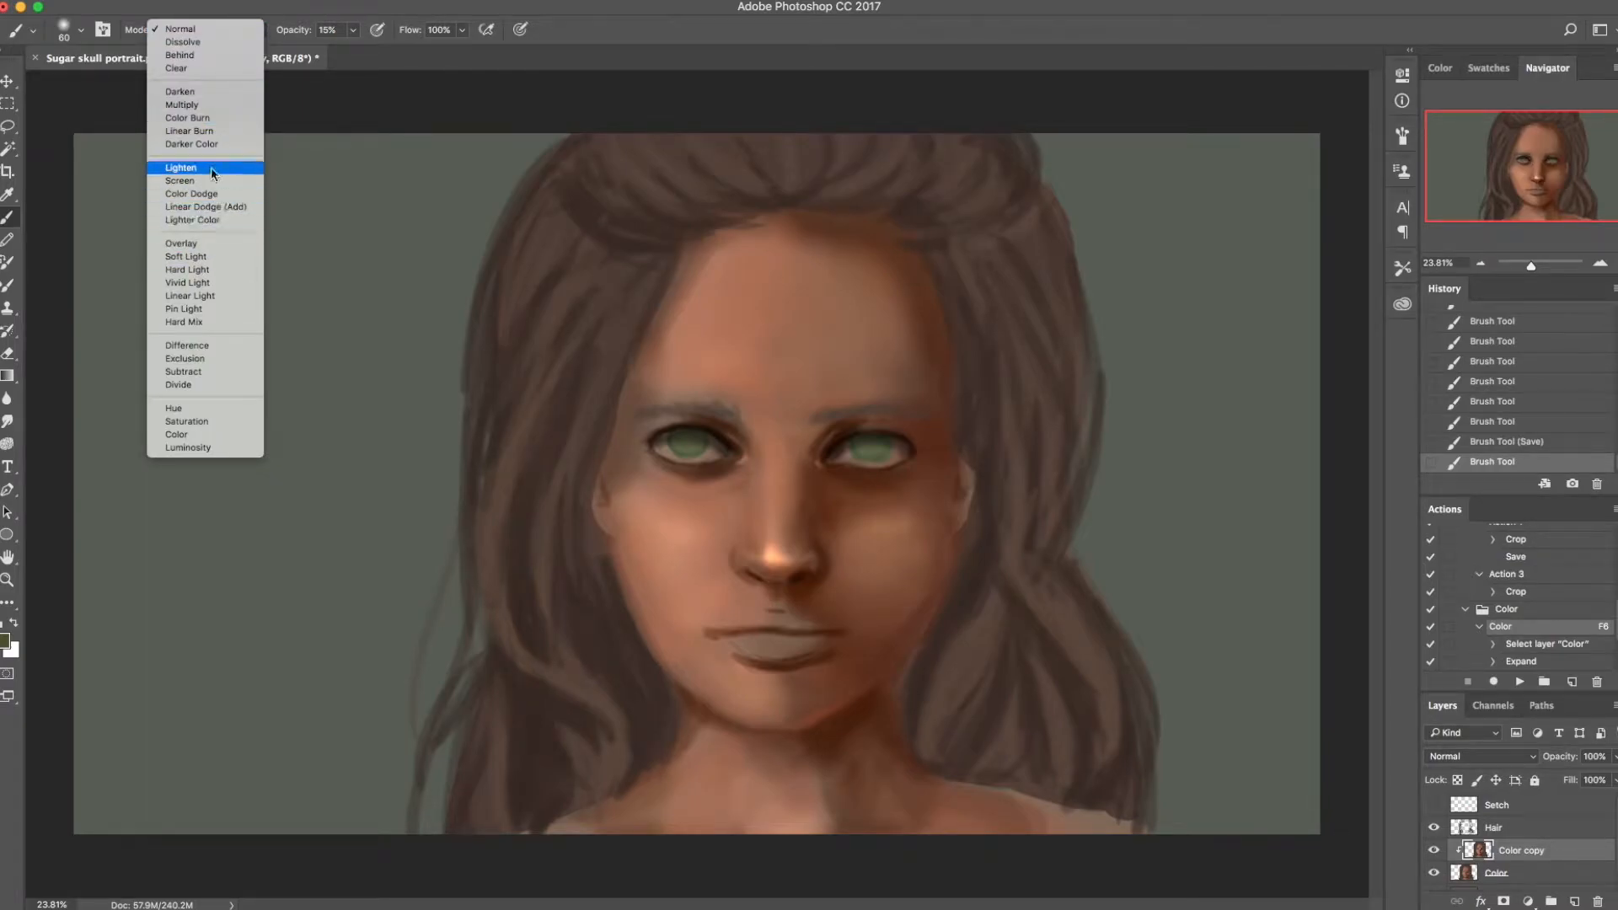
left_click(190, 193)
left_click(353, 29)
left_click_drag(351, 50, 344, 54)
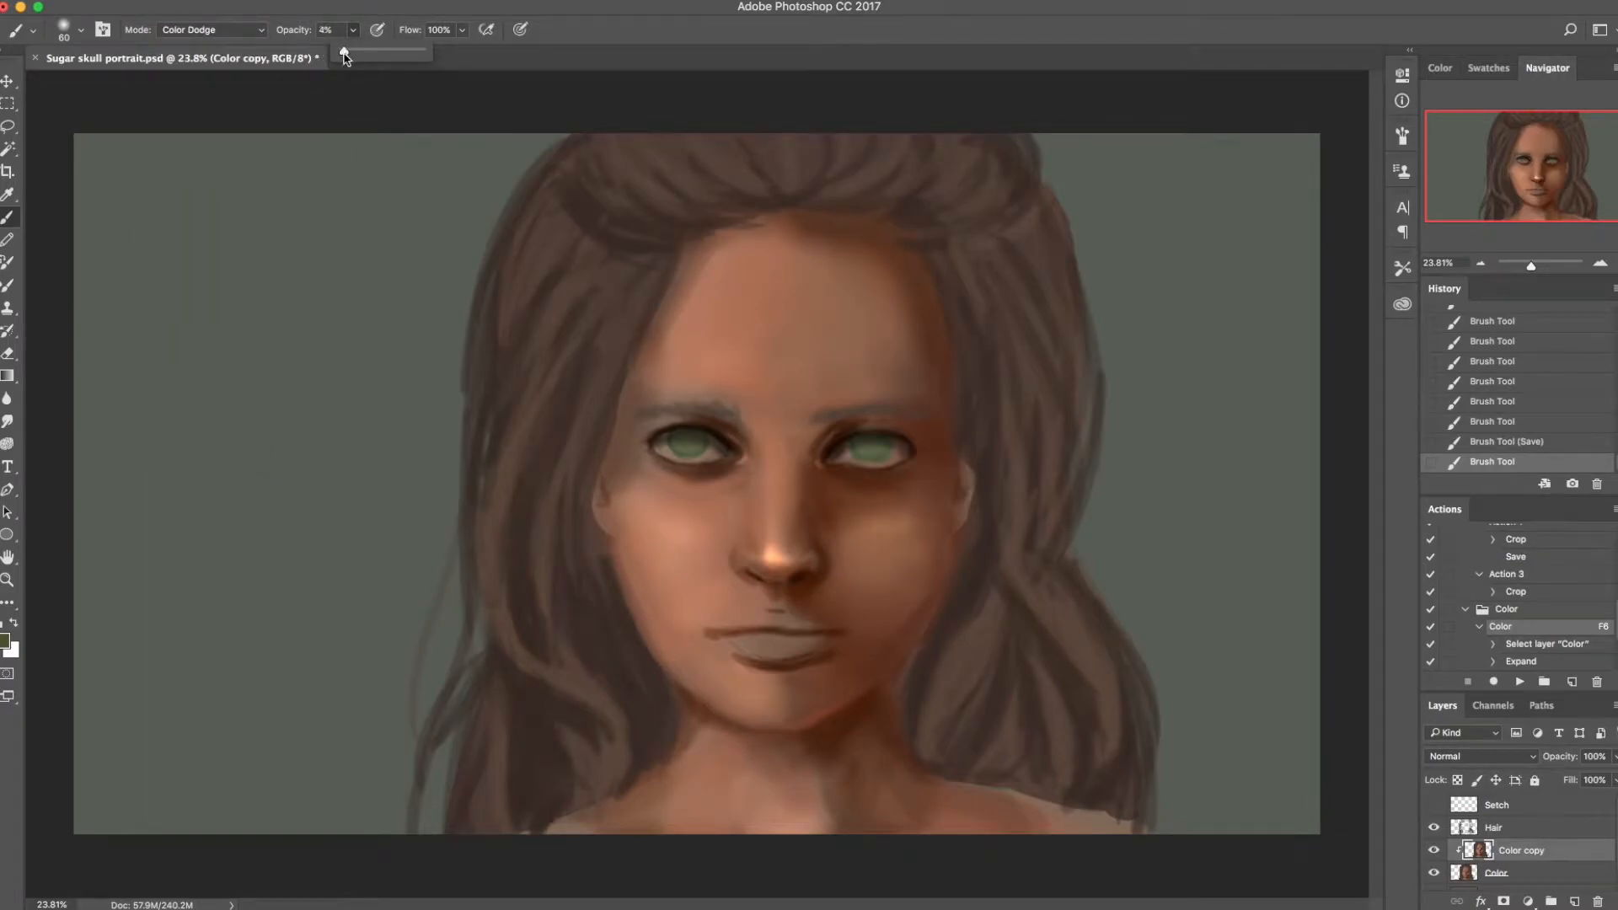
right_click(699, 487)
left_click_drag(674, 444, 696, 448)
left_click_drag(678, 444, 700, 448)
left_click_drag(679, 445, 687, 448)
Step: Choose a bright yellow-green, brighten the lower part of both irises with it, and save the portrait
left_click(5, 642)
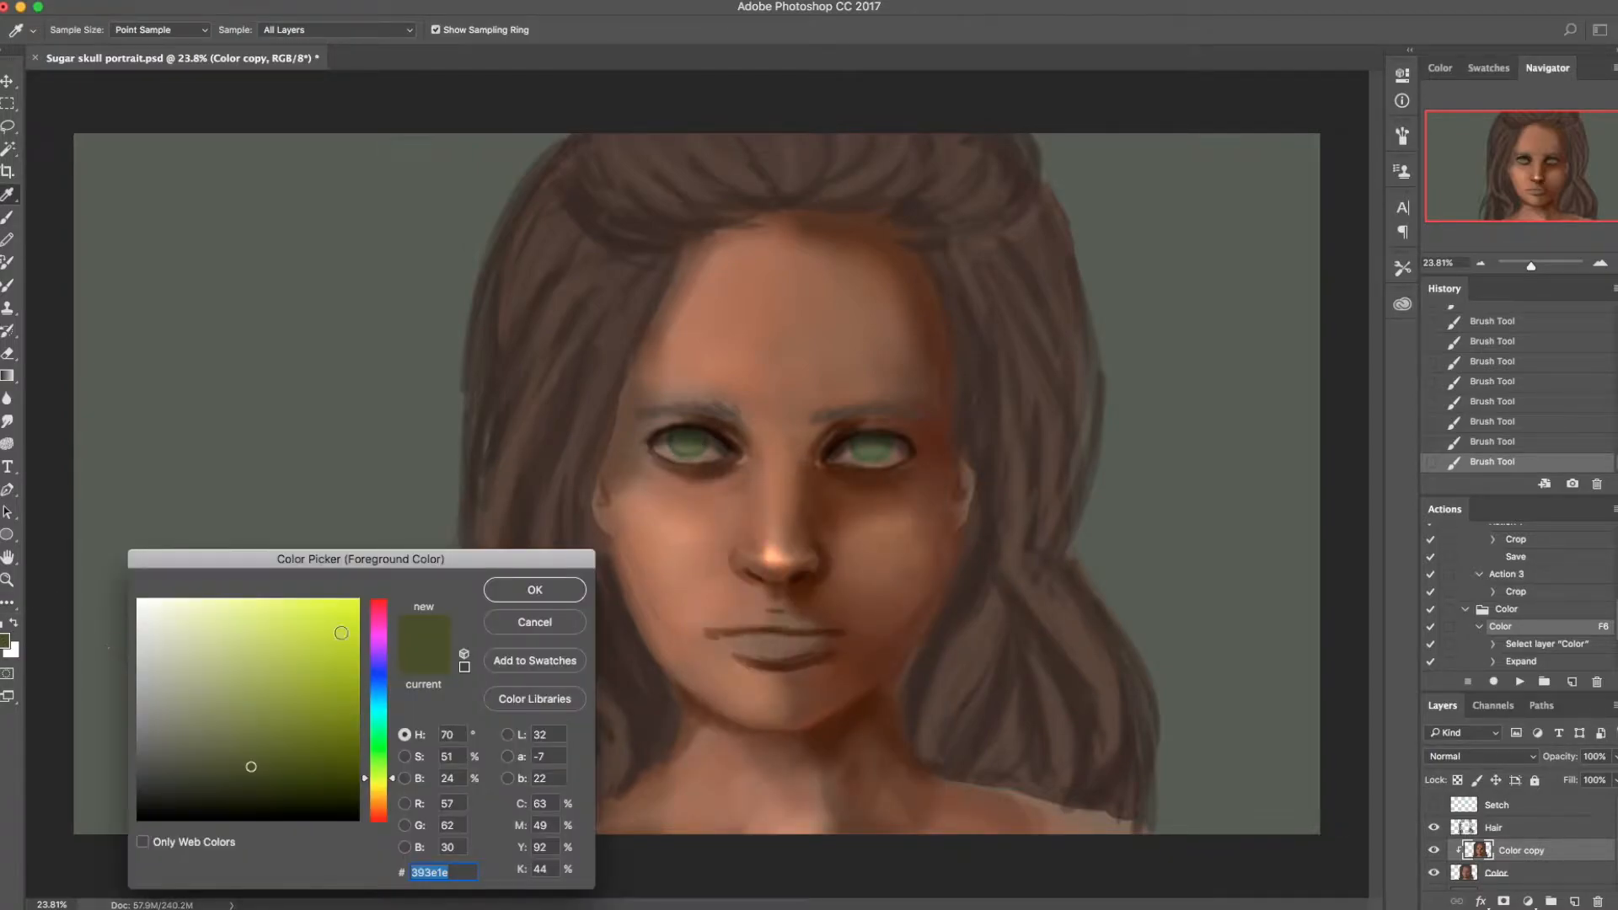
left_click(283, 636)
left_click(537, 589)
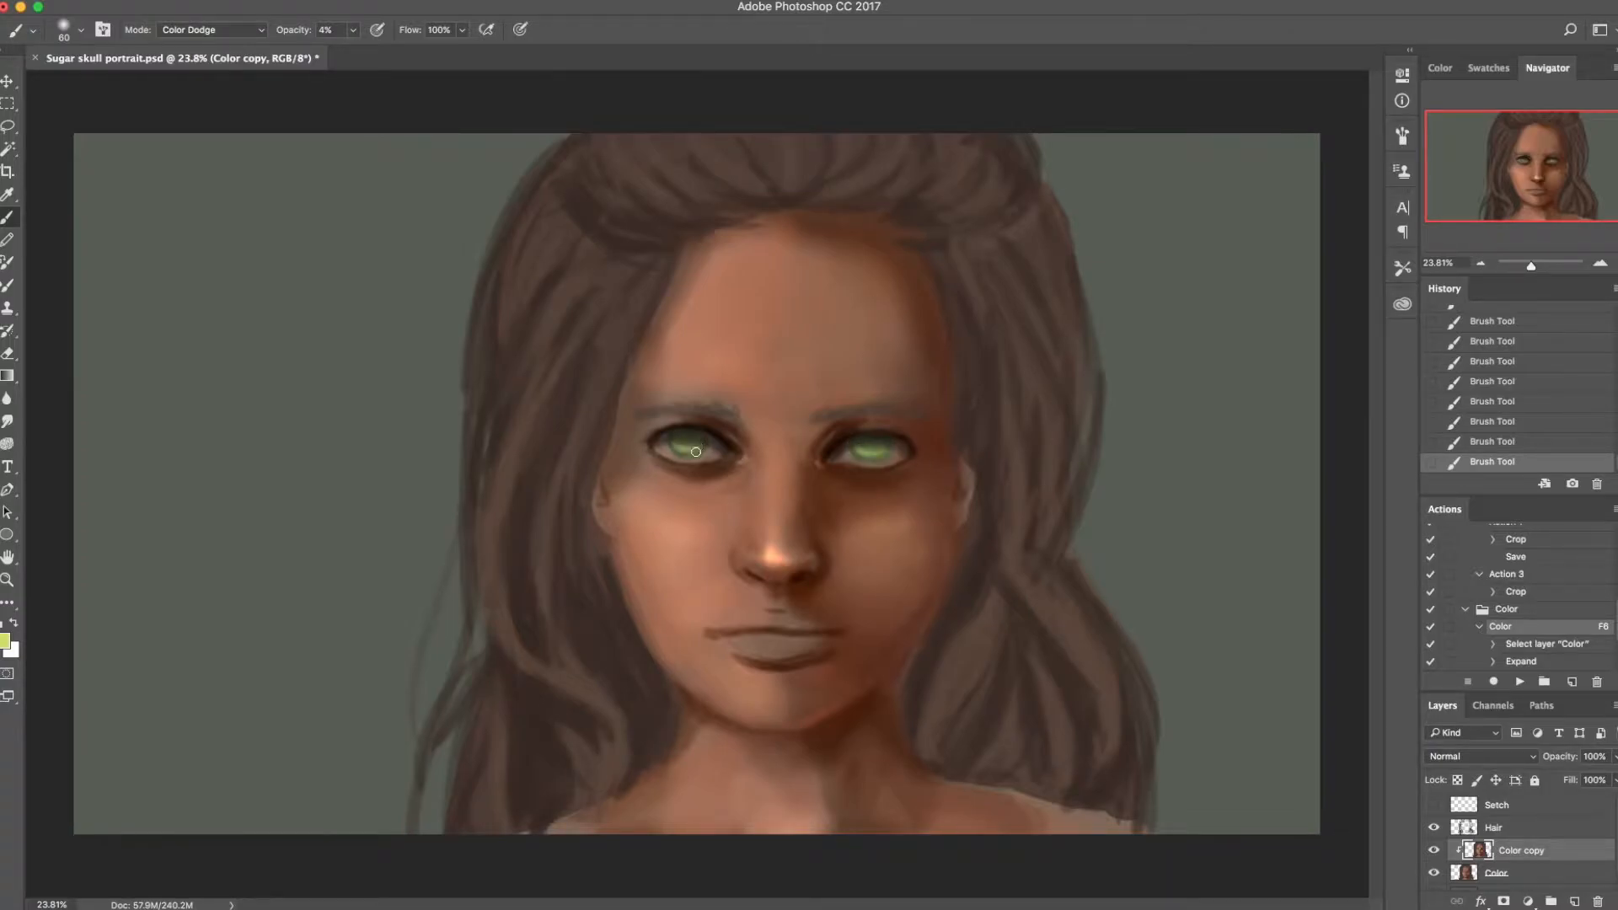
key("super+s")
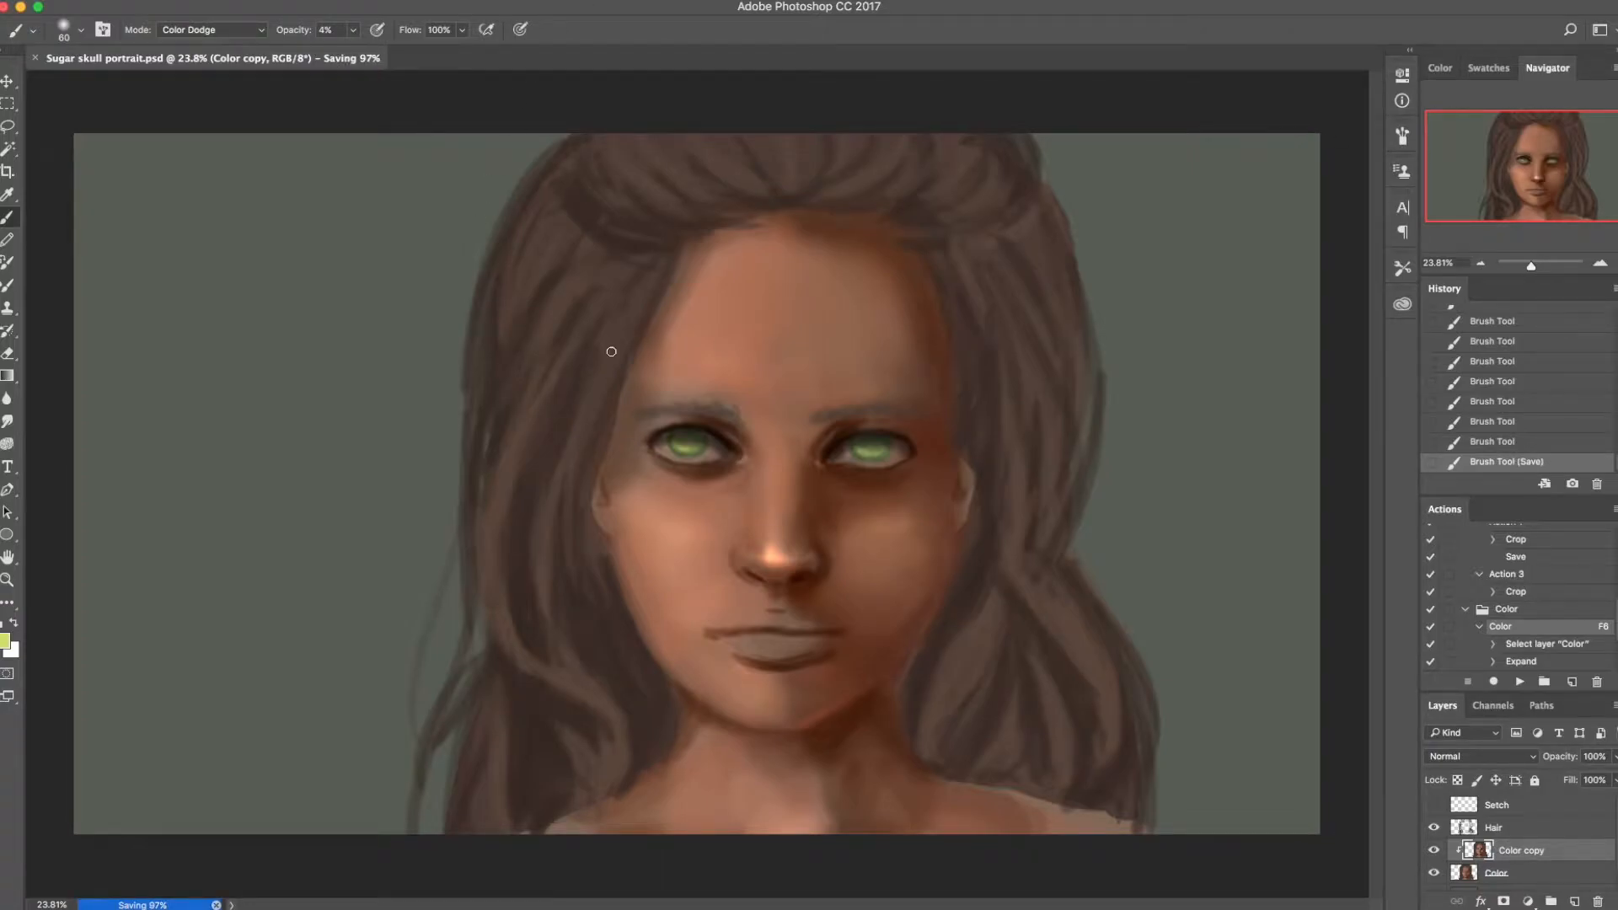
Step: Merge the Color copy layer down, duplicate the Color layer as Color copy, and clip the duplicate to the layer below
key("super+e")
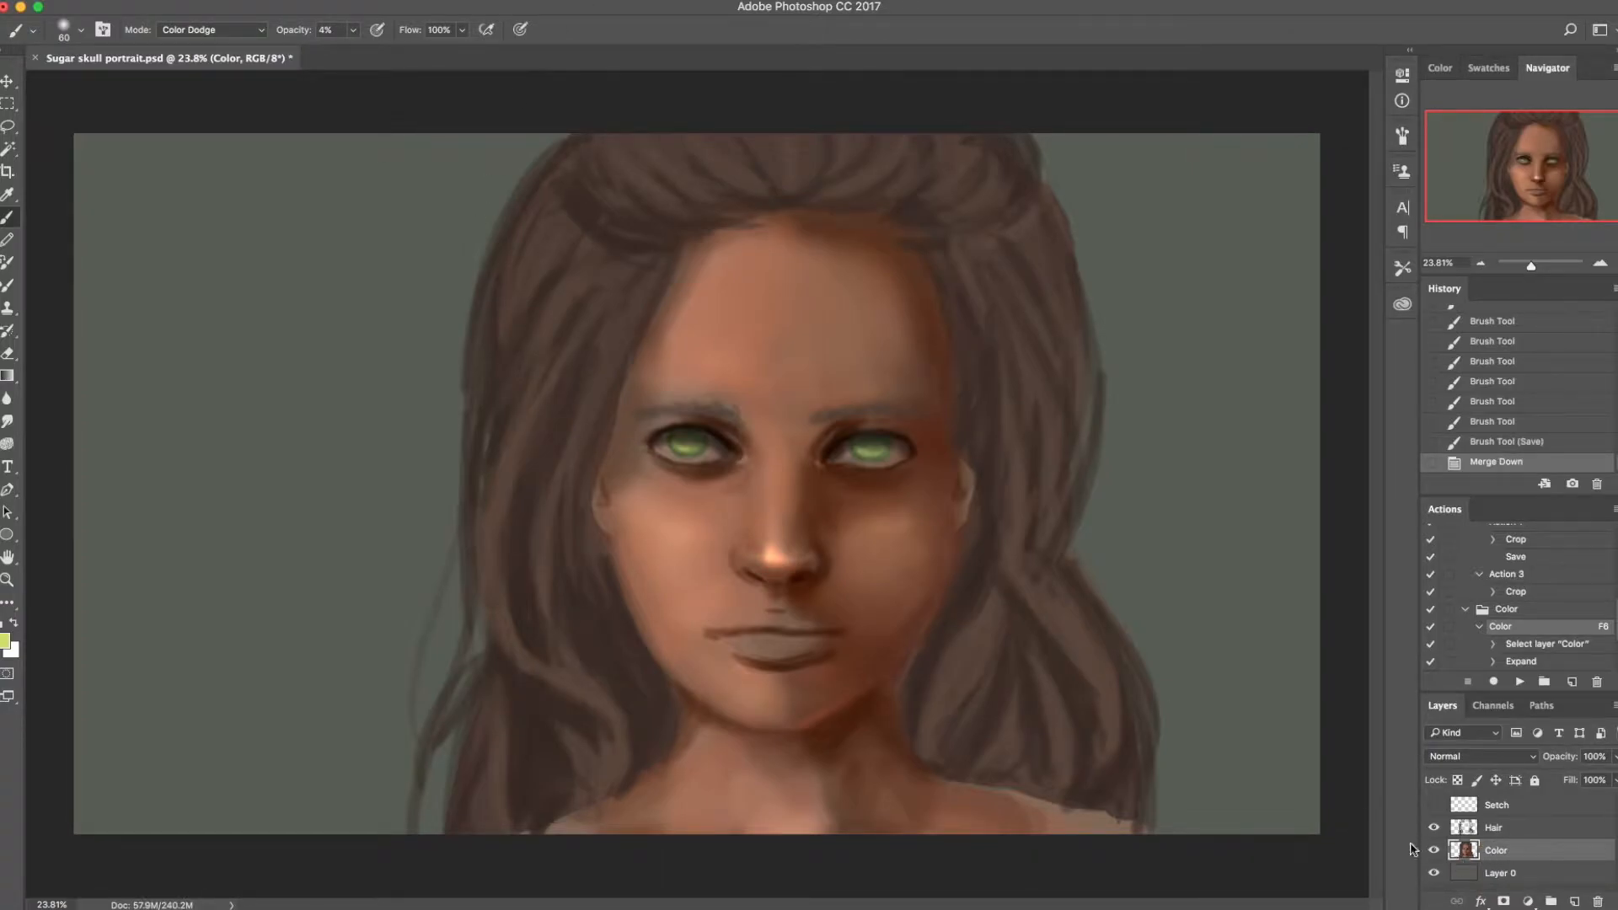
right_click(1515, 855)
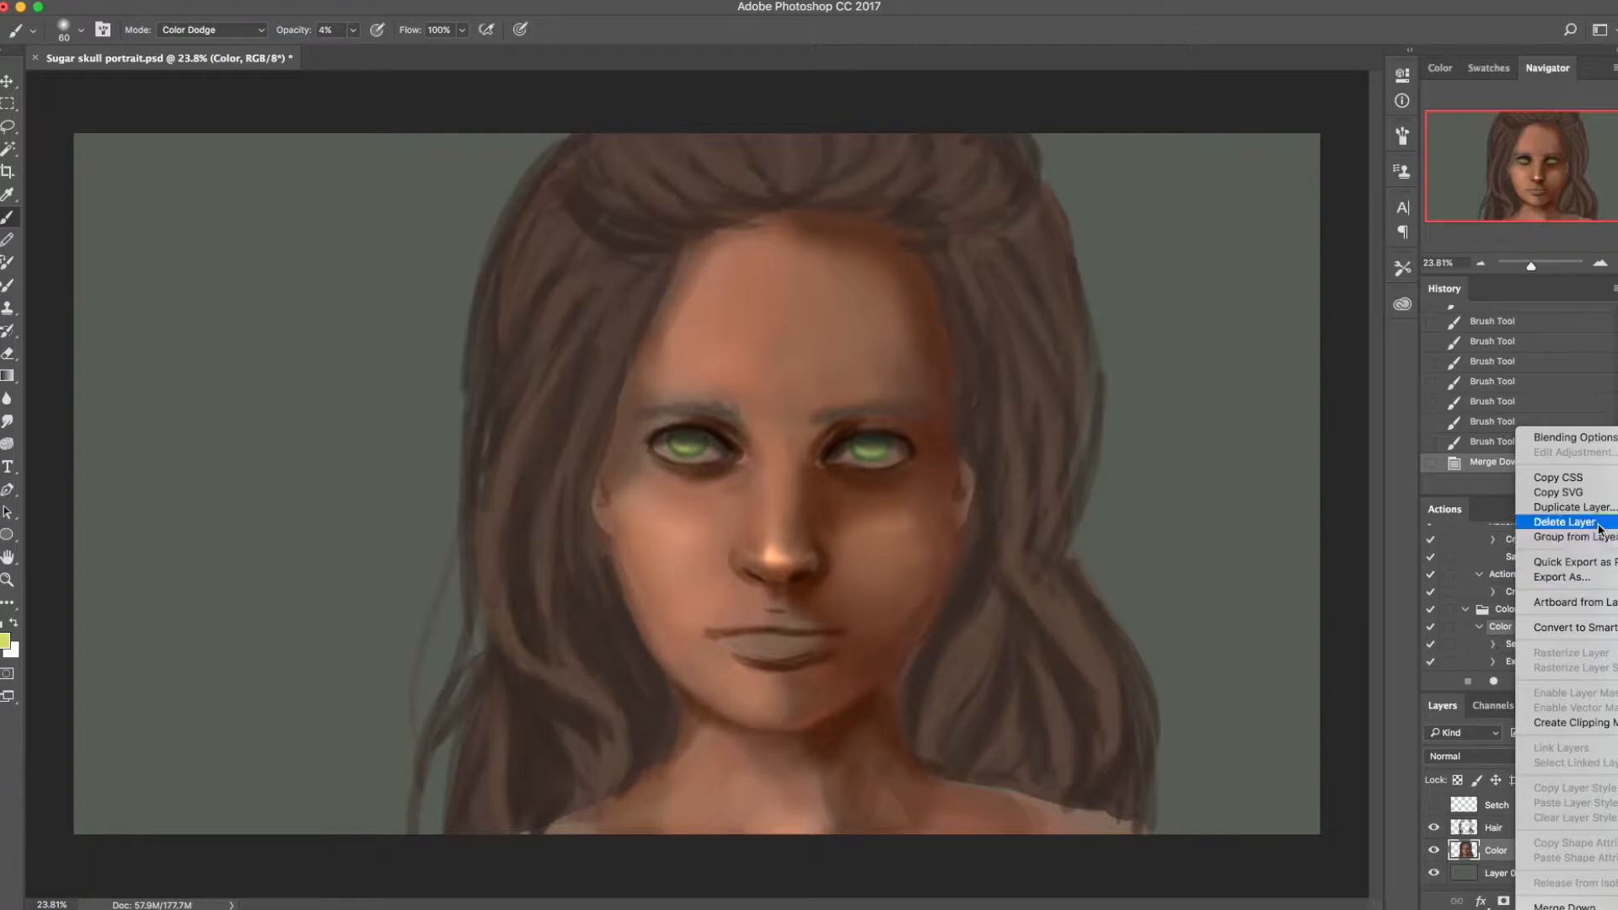
left_click(1569, 506)
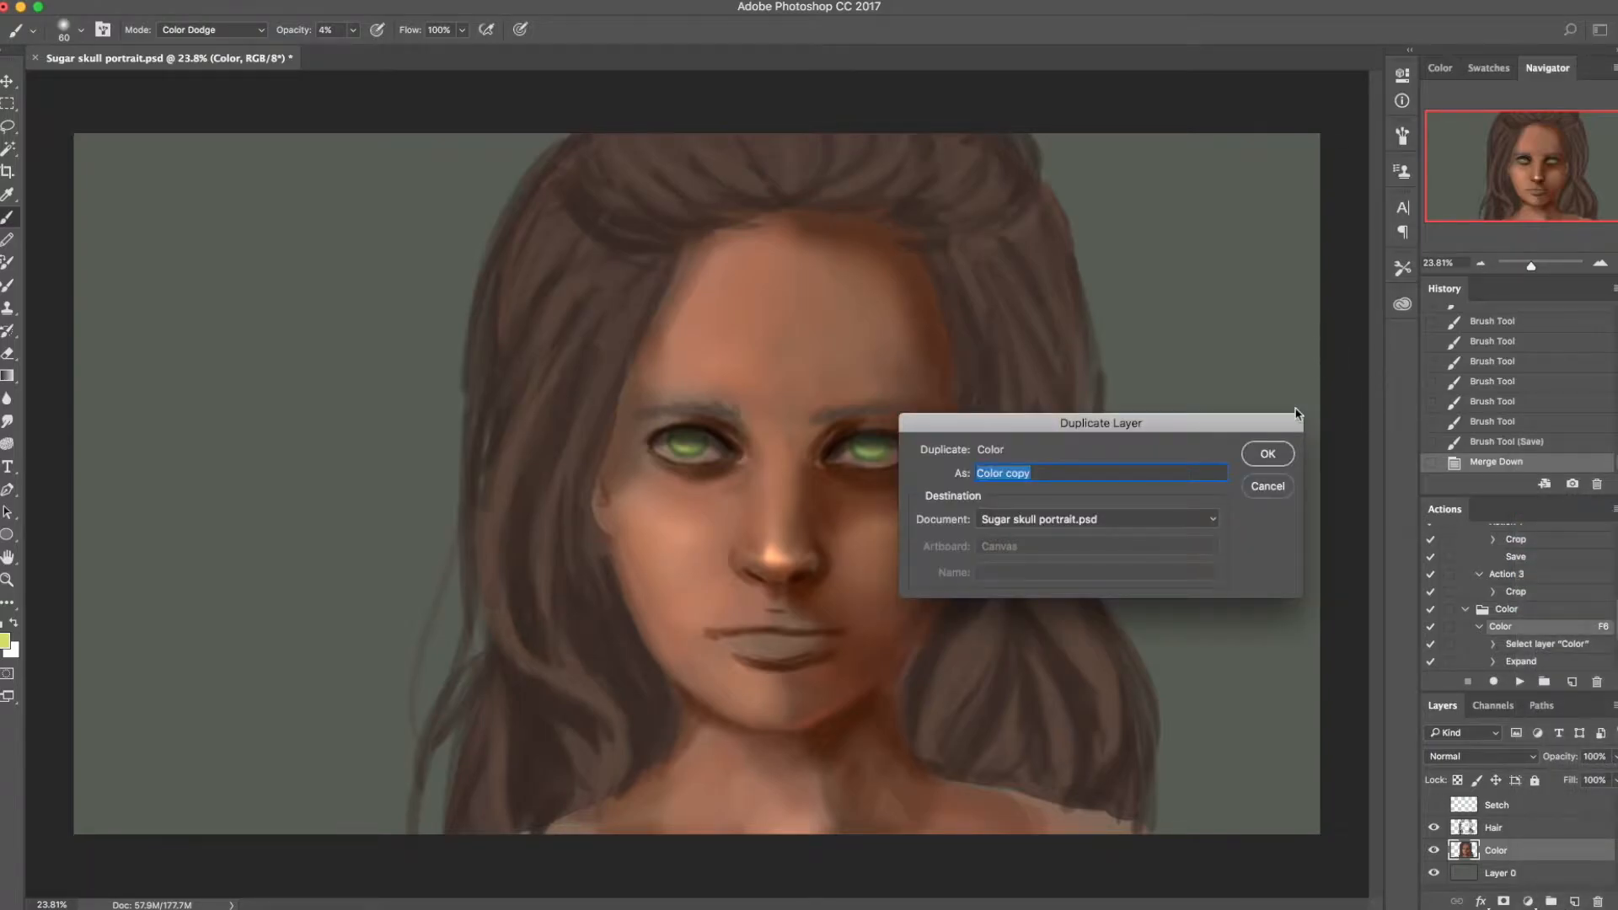
left_click(1268, 453)
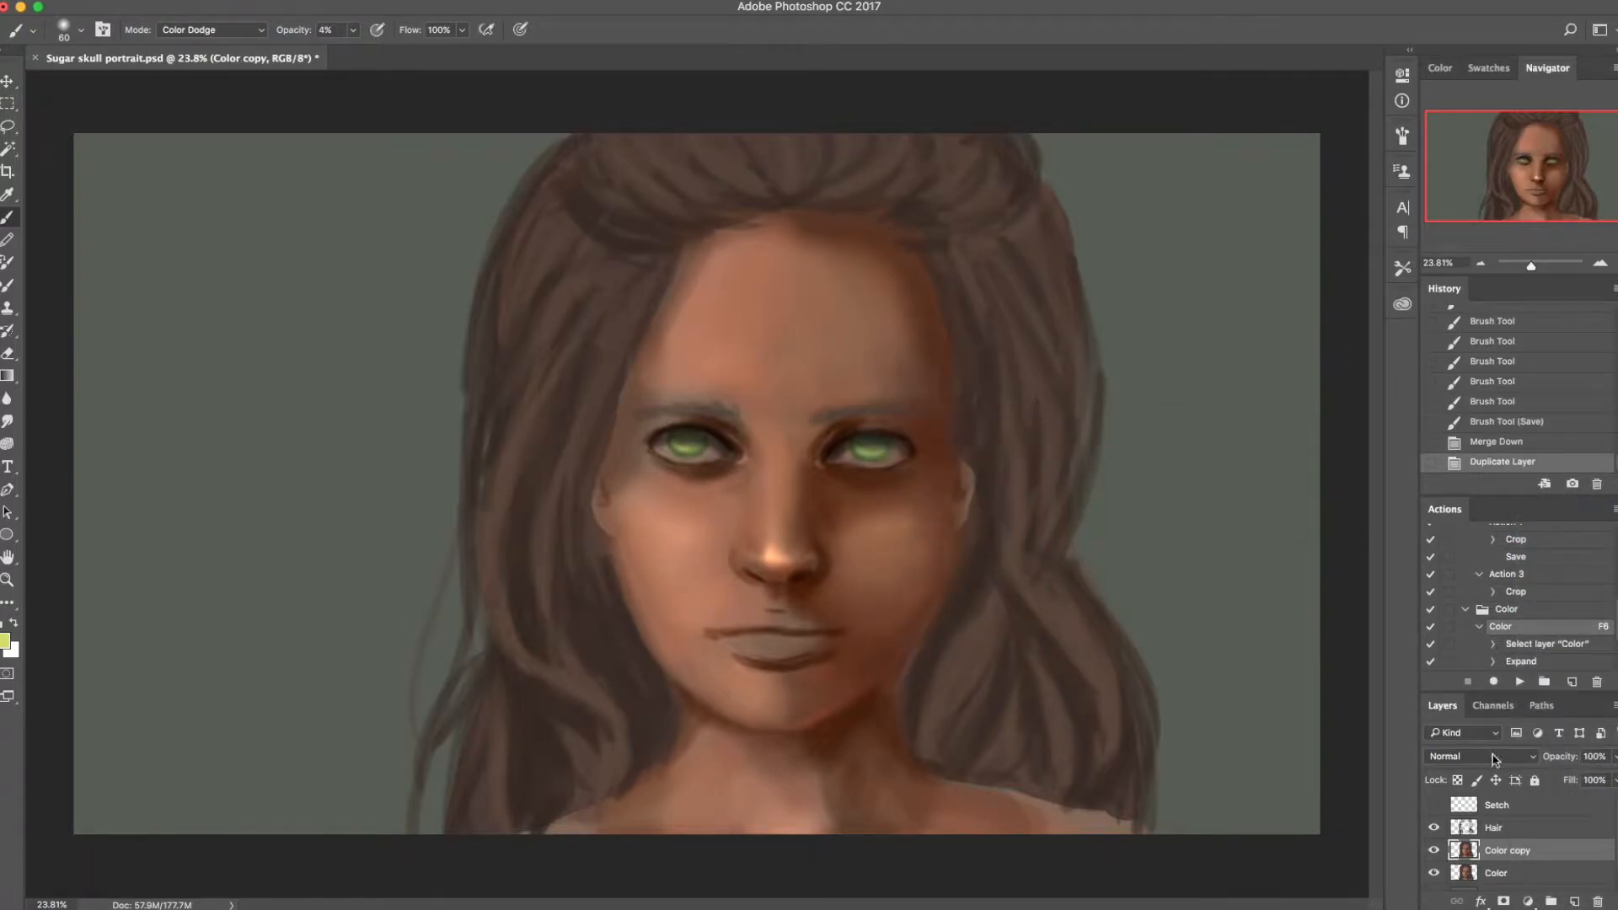
right_click(1512, 844)
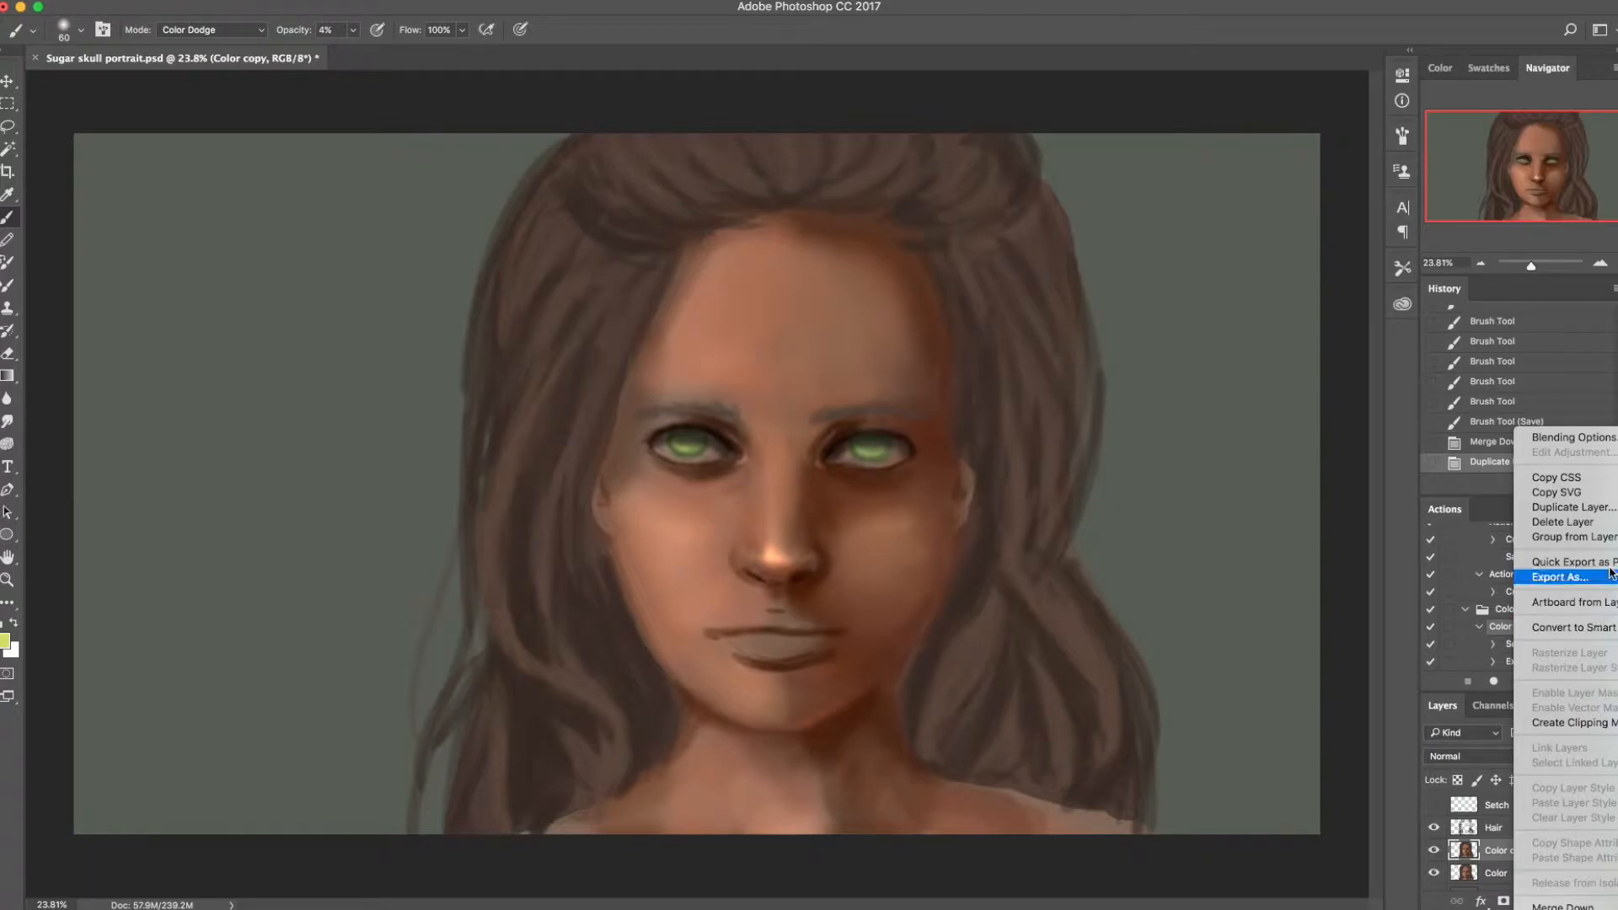
left_click(1572, 723)
Step: Lasso the left-hand eye, feather the selection, nudge it down, then deselect and save the portrait
key("l")
mouse_move(745, 338)
left_mouse_down()
mouse_move(687, 359)
mouse_move(743, 338)
left_mouse_up()
key("shift+F6")
left_click(1178, 490)
key("v")
key("shift+Down")
key("super+d")
key("super+s")
Step: Paint the outer corner of the left-hand eye in black with a 45 px brush in Normal mode at 27% opacity
key("d")
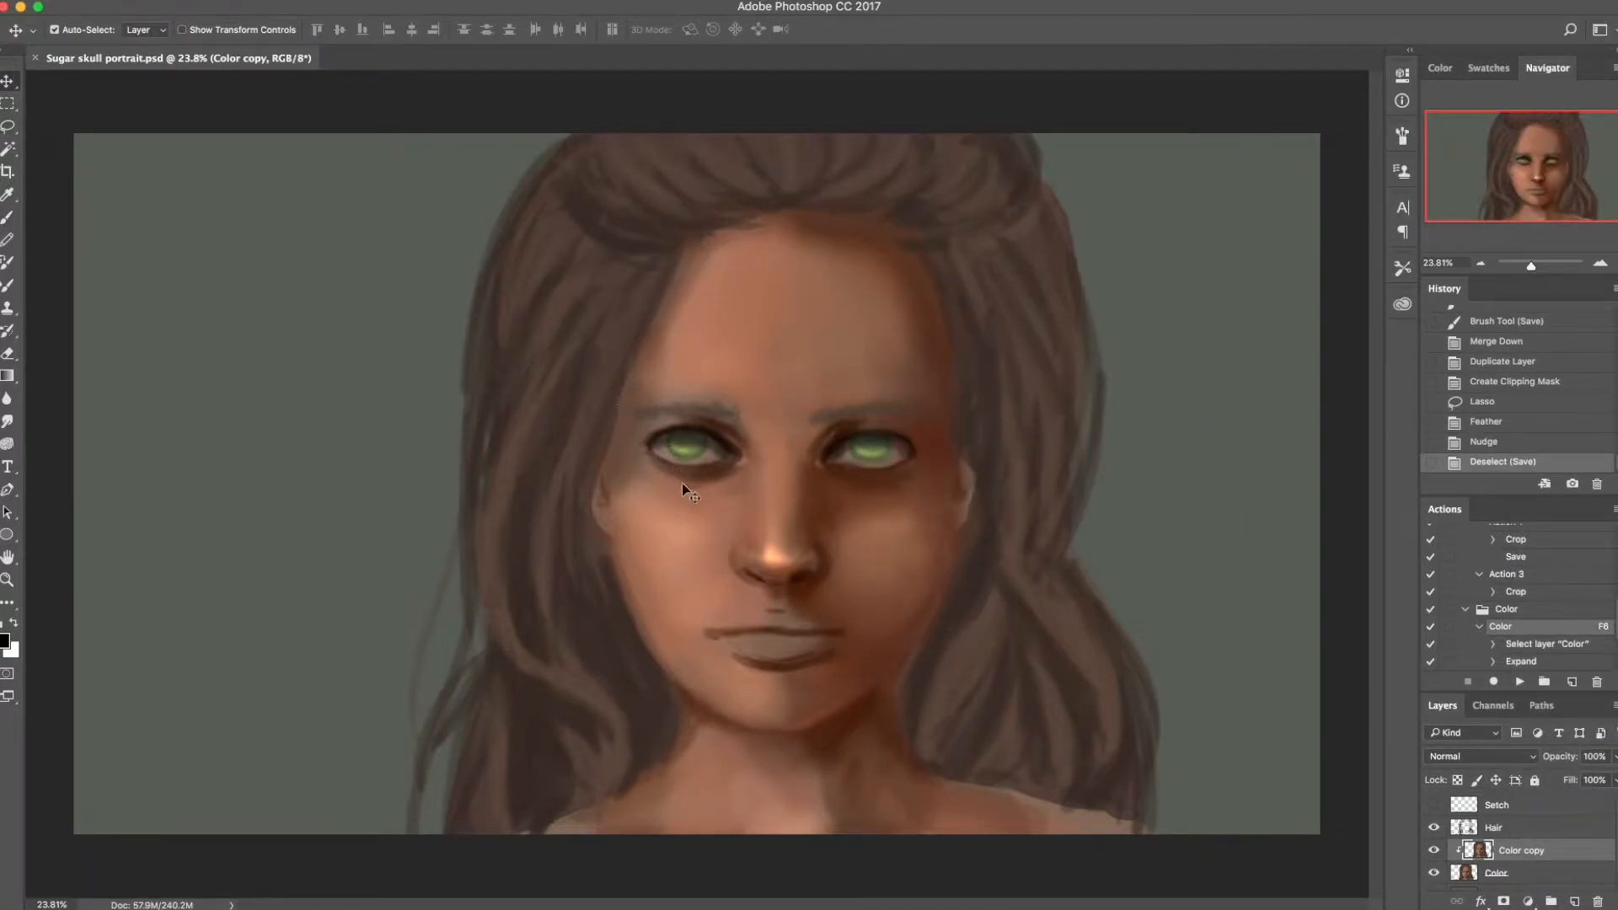
key("b")
left_click_drag(661, 438, 646, 446)
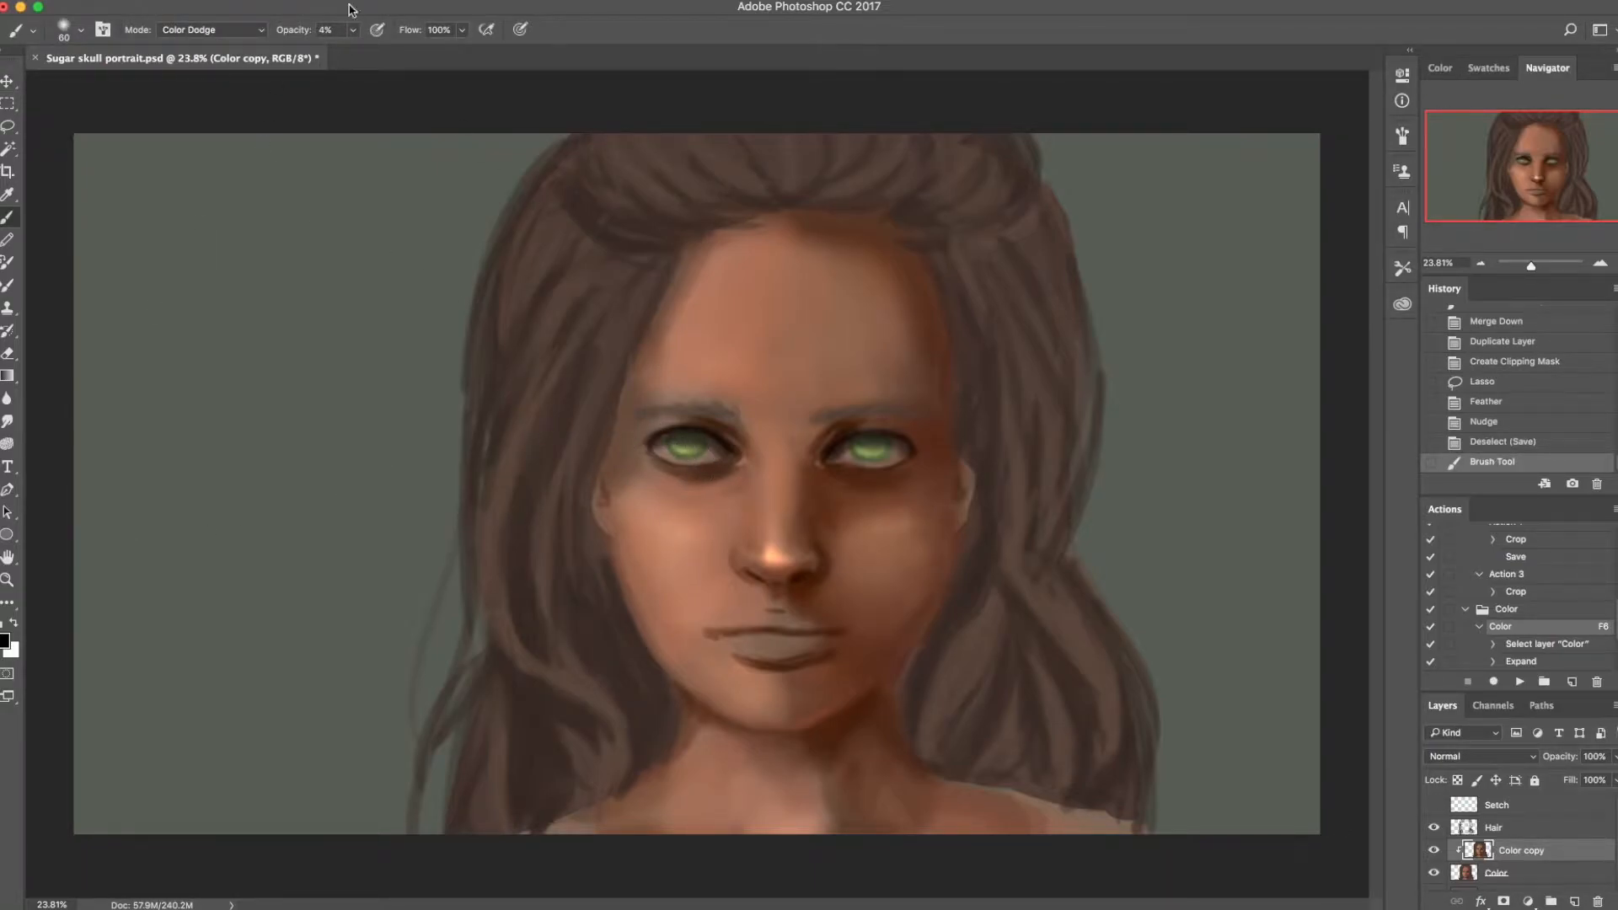
left_click(243, 32)
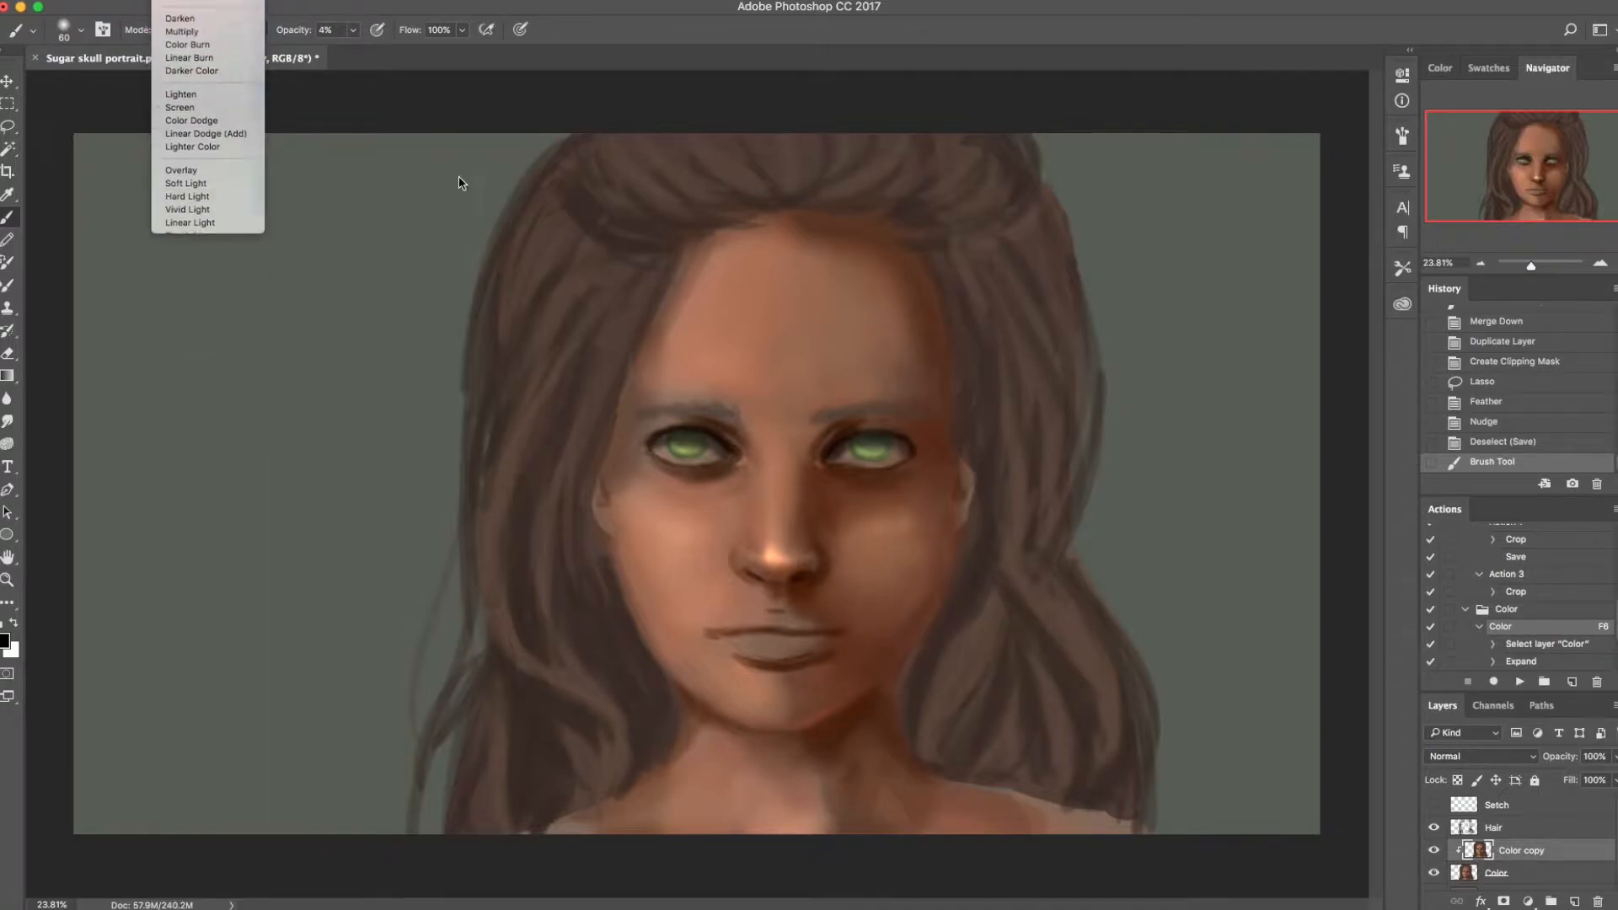
left_click(353, 30)
left_click_drag(367, 52, 370, 52)
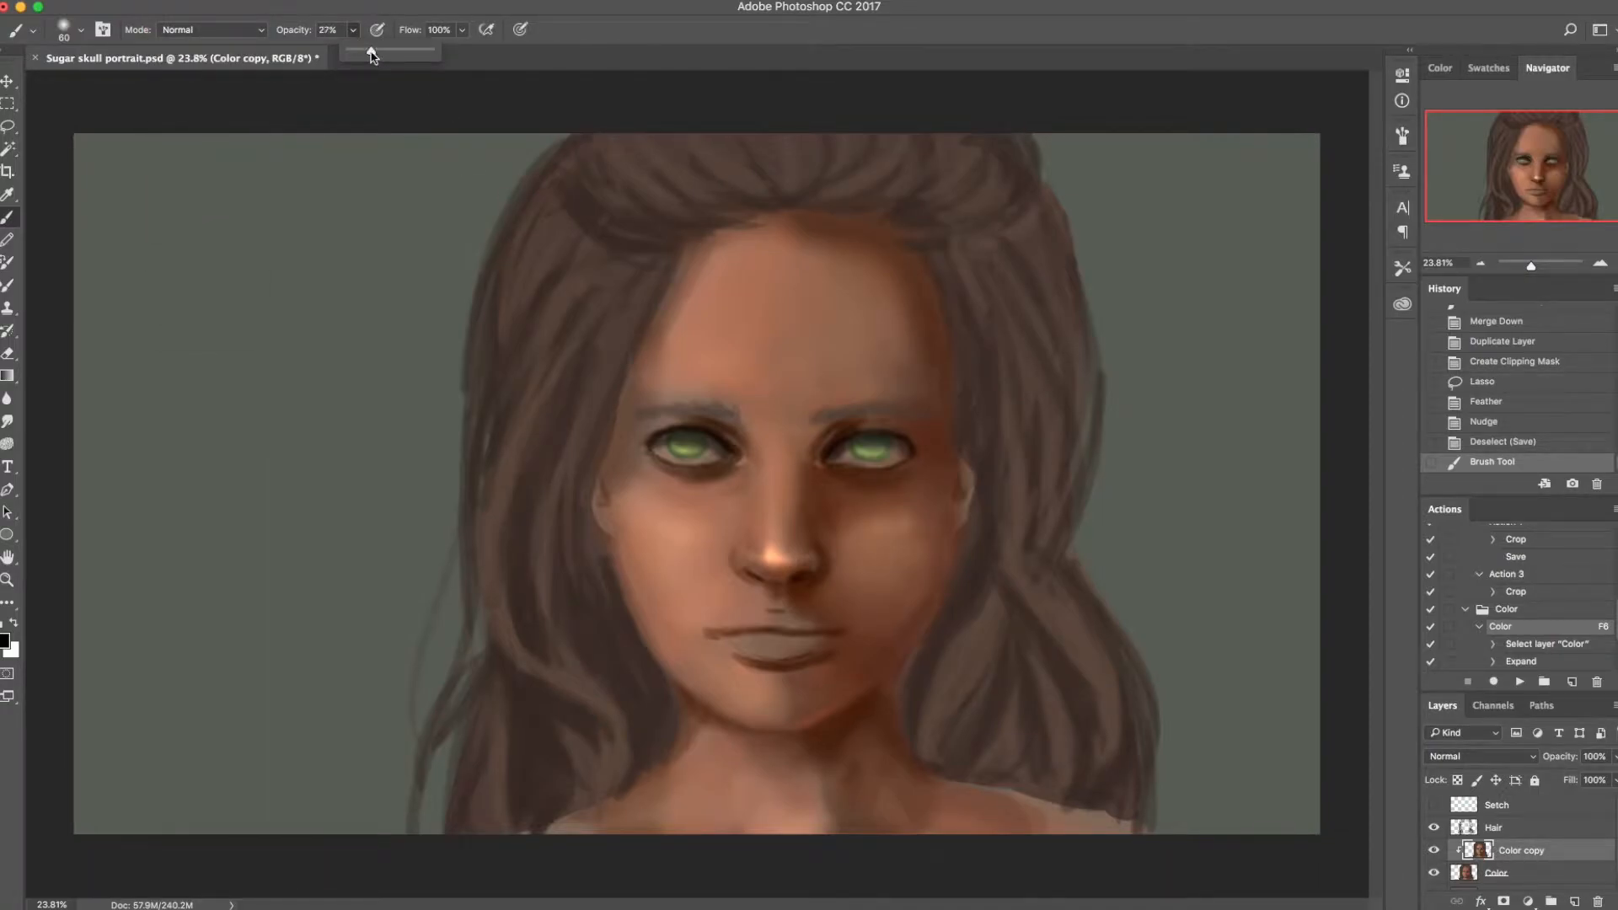
key("bracketleft")
key("bracketleft")
left_click_drag(649, 439, 641, 440)
left_click_drag(648, 442, 637, 442)
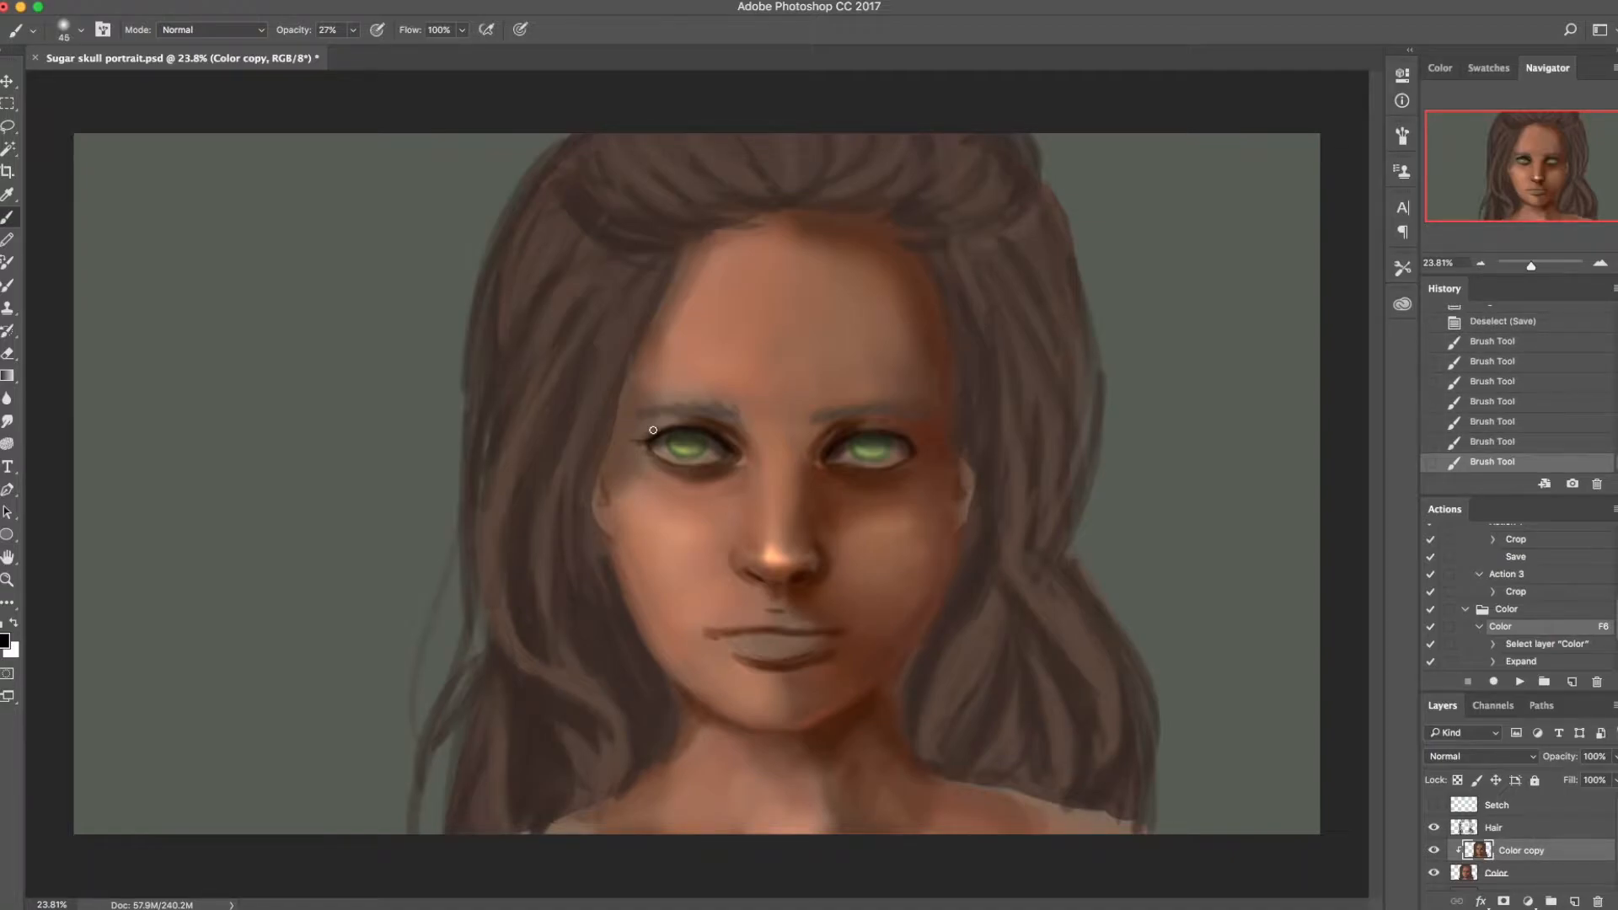
Step: Sample the dark brown above the left-hand eye and shade its upper lid with an 80 px brush at 13% opacity
left_click(710, 425)
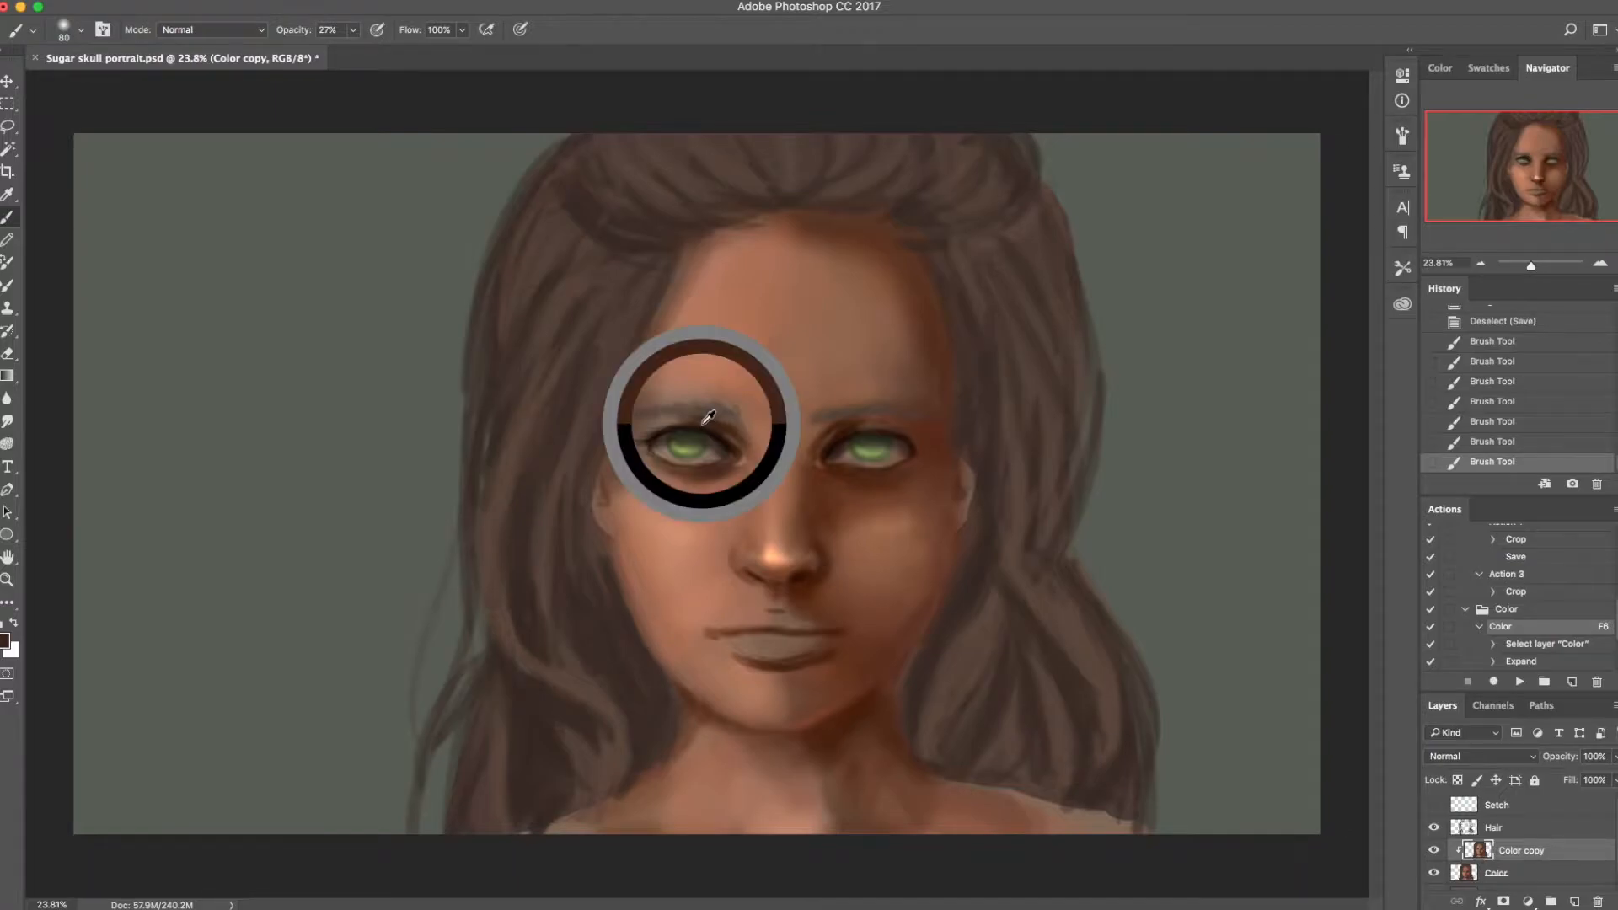
left_click(354, 29)
left_click_drag(352, 50, 341, 51)
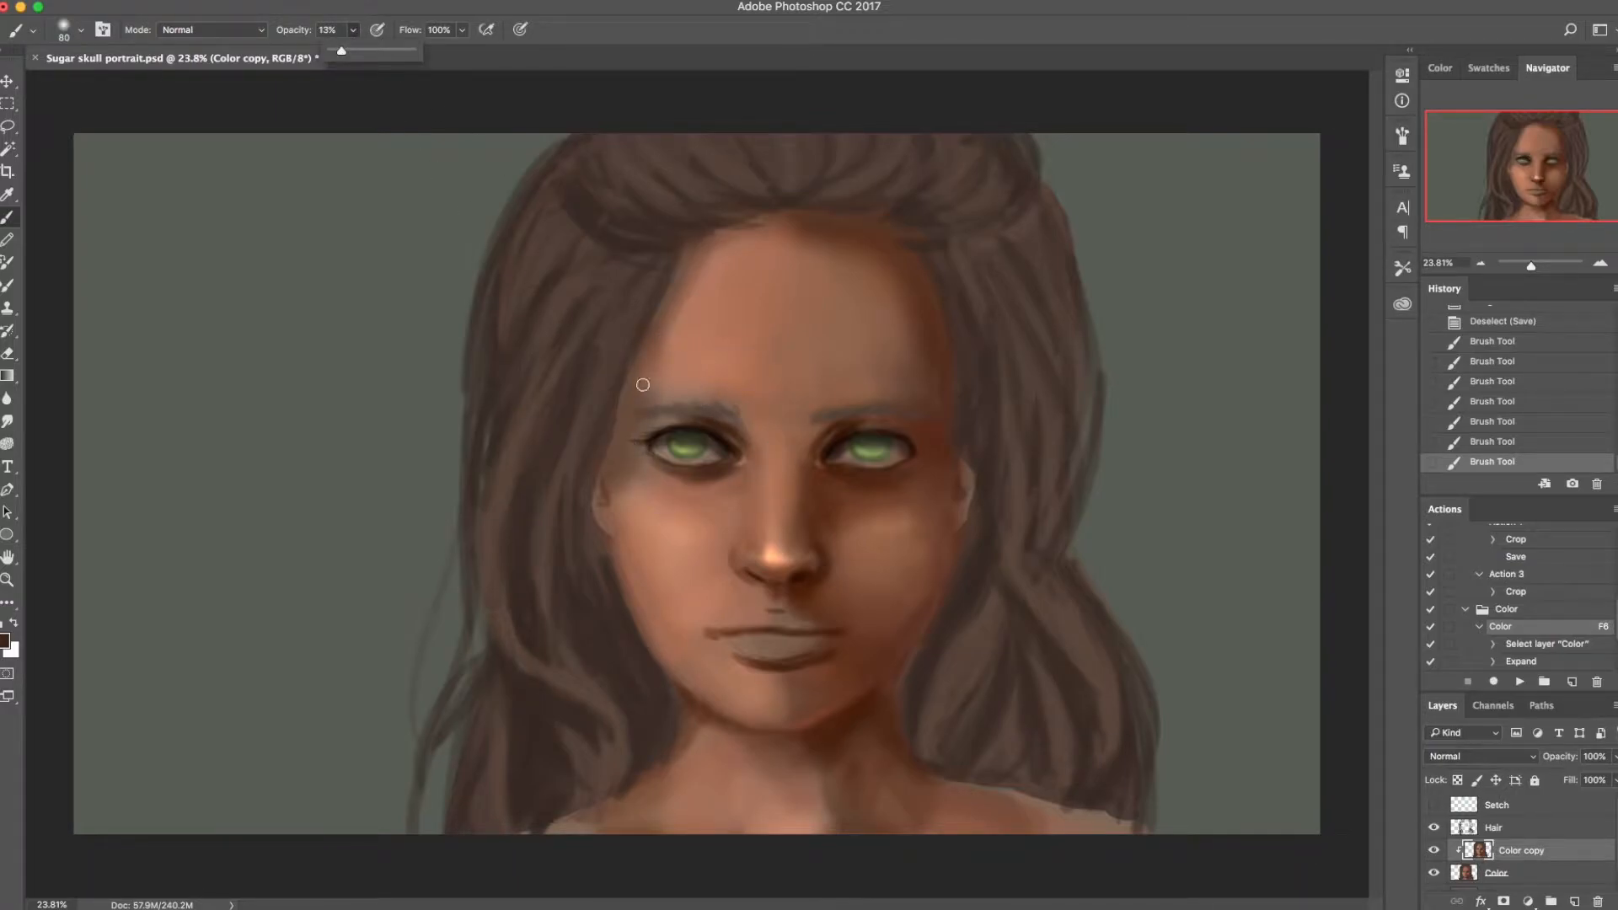
left_click(670, 422)
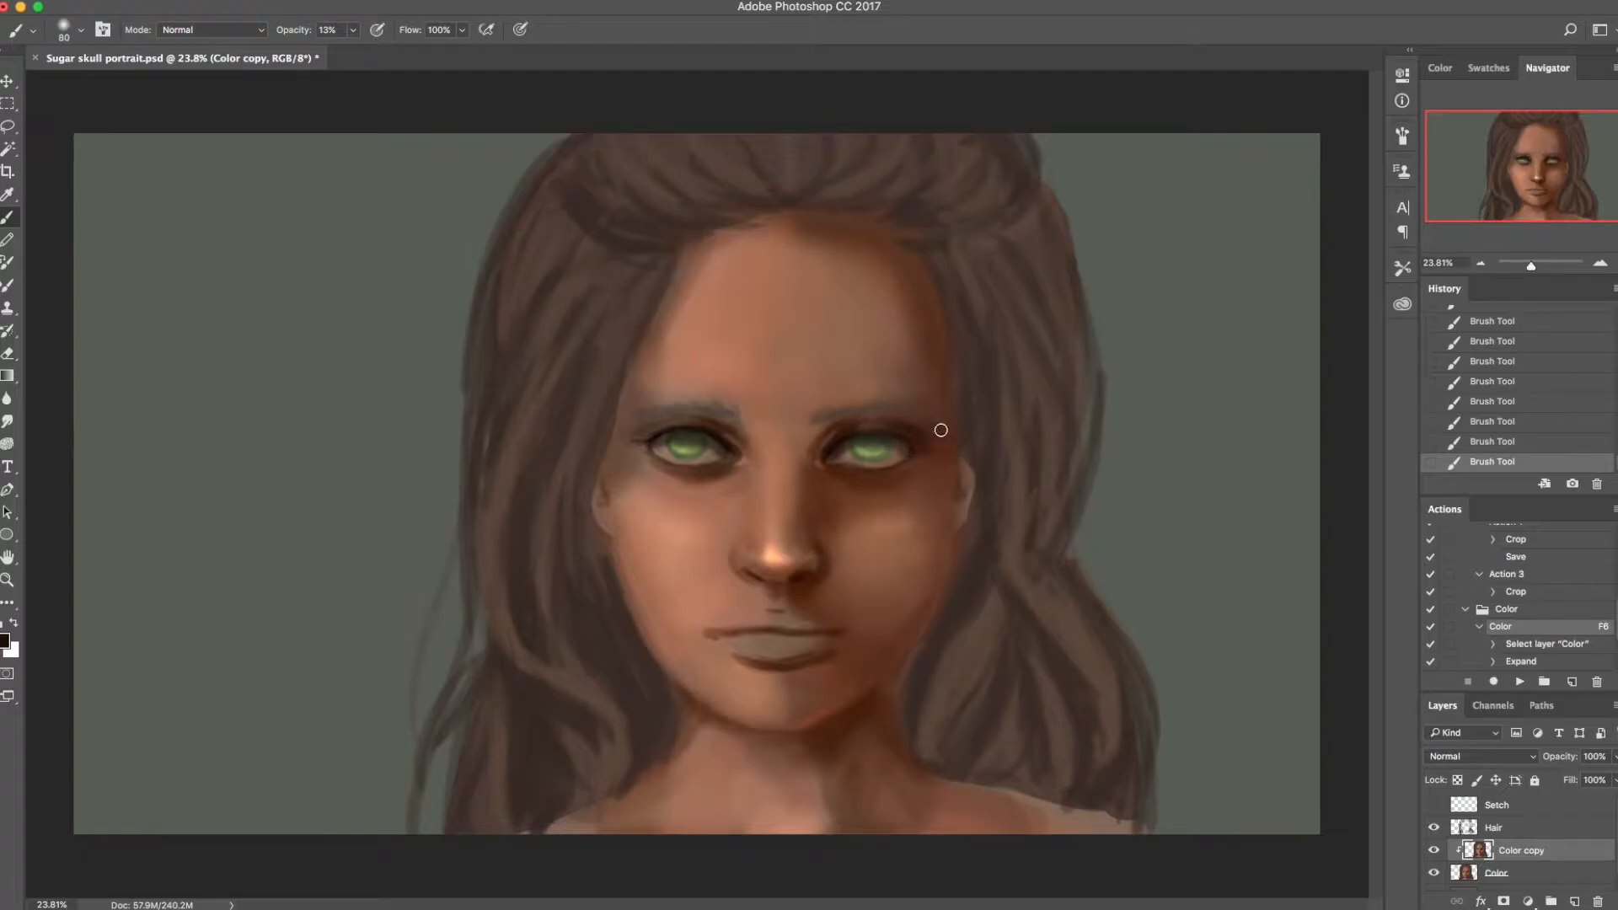
Step: Blend the shadows around both eyes with skin and shadow tones sampled nearby, and save the portrait
left_click(932, 424, "alt")
left_click(917, 436, "alt")
left_click(892, 495, "alt")
left_click(884, 473, "alt")
left_click(695, 471, "alt")
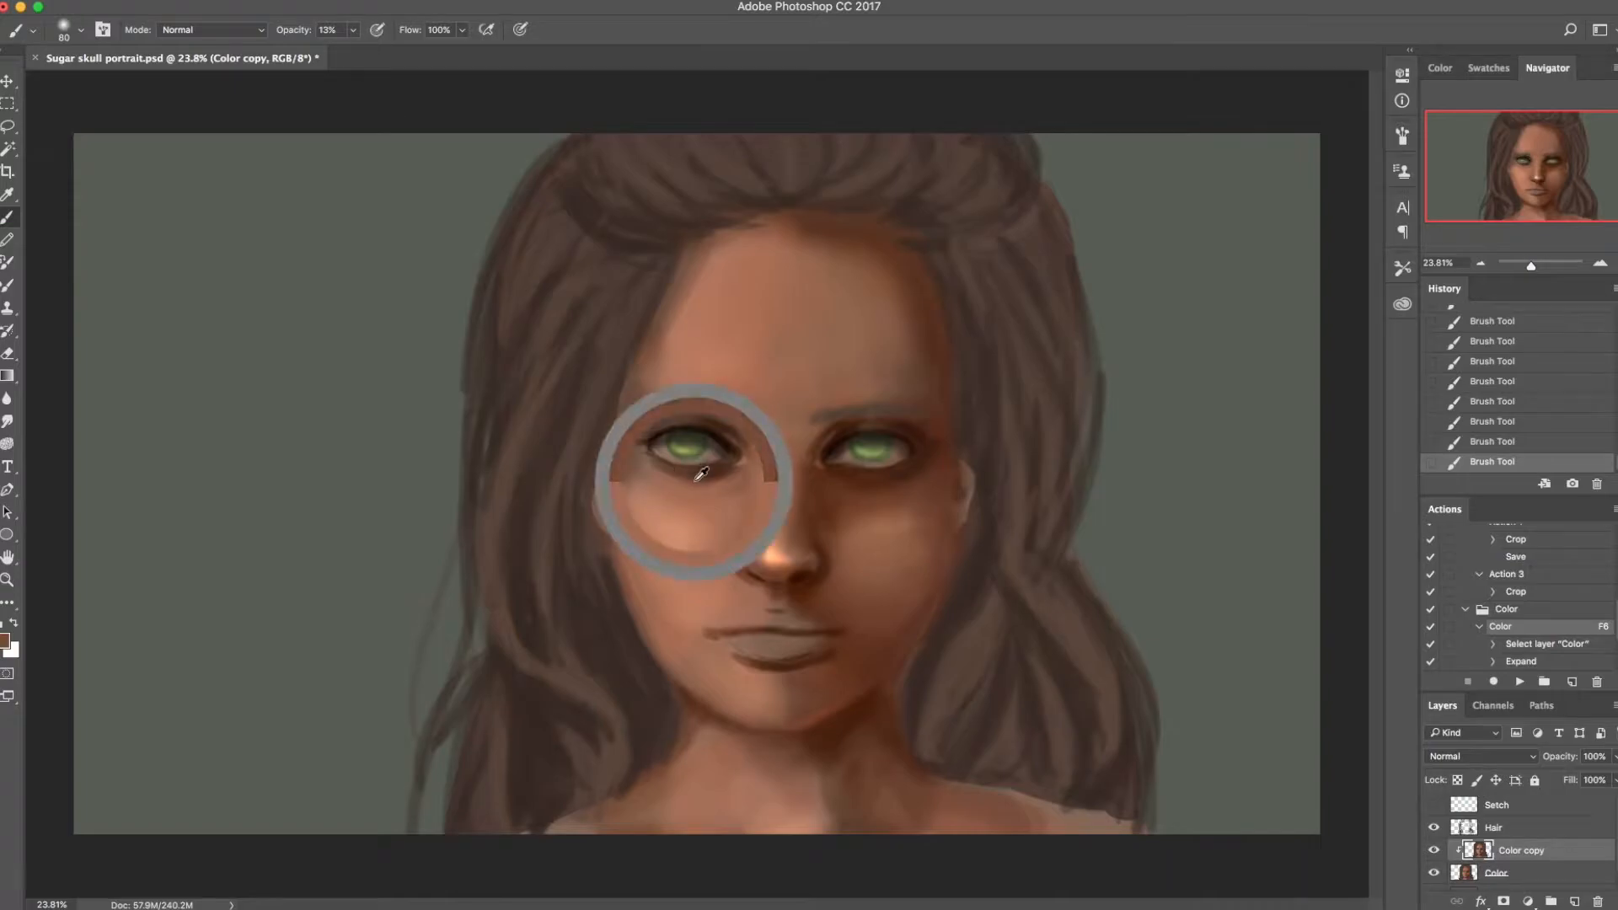
key("super+s")
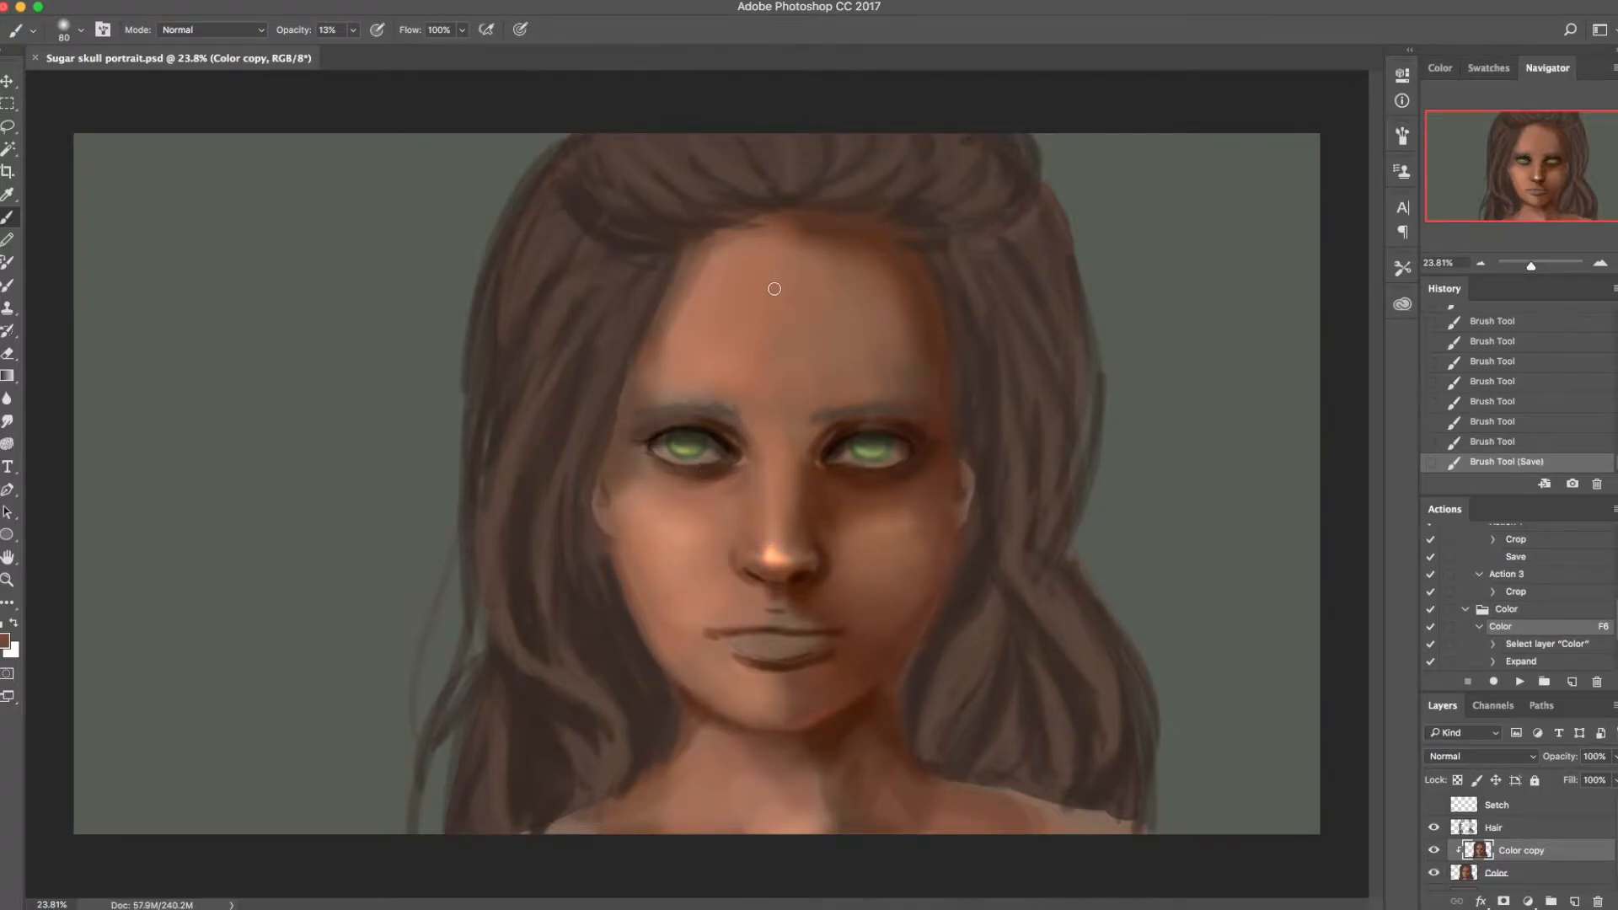
Step: Enlarge the brush and shade the skin beside and below the outer corner of the left-hand eye with sampled skin tones
left_click(728, 470, "alt")
key("bracketright")
key("bracketright")
key("bracketright")
key("bracketright")
key("bracketright")
left_click_drag(635, 457, 612, 474)
left_click_drag(623, 459, 610, 475)
mouse_move(615, 468)
left_mouse_down()
mouse_move(637, 470)
mouse_move(620, 475)
left_mouse_up()
left_click(659, 487, "alt")
Step: Save the portrait and darken the outer lash line of the left-hand eye in black with a 35 px brush
key("d")
key("super+s")
key("bracketleft")
key("bracketleft")
key("bracketleft")
key("bracketleft")
key("bracketleft")
key("bracketleft")
left_click_drag(626, 438, 642, 434)
left_click_drag(651, 438, 637, 435)
mouse_move(659, 433)
left_mouse_down()
mouse_move(701, 422)
mouse_move(657, 433)
left_mouse_up()
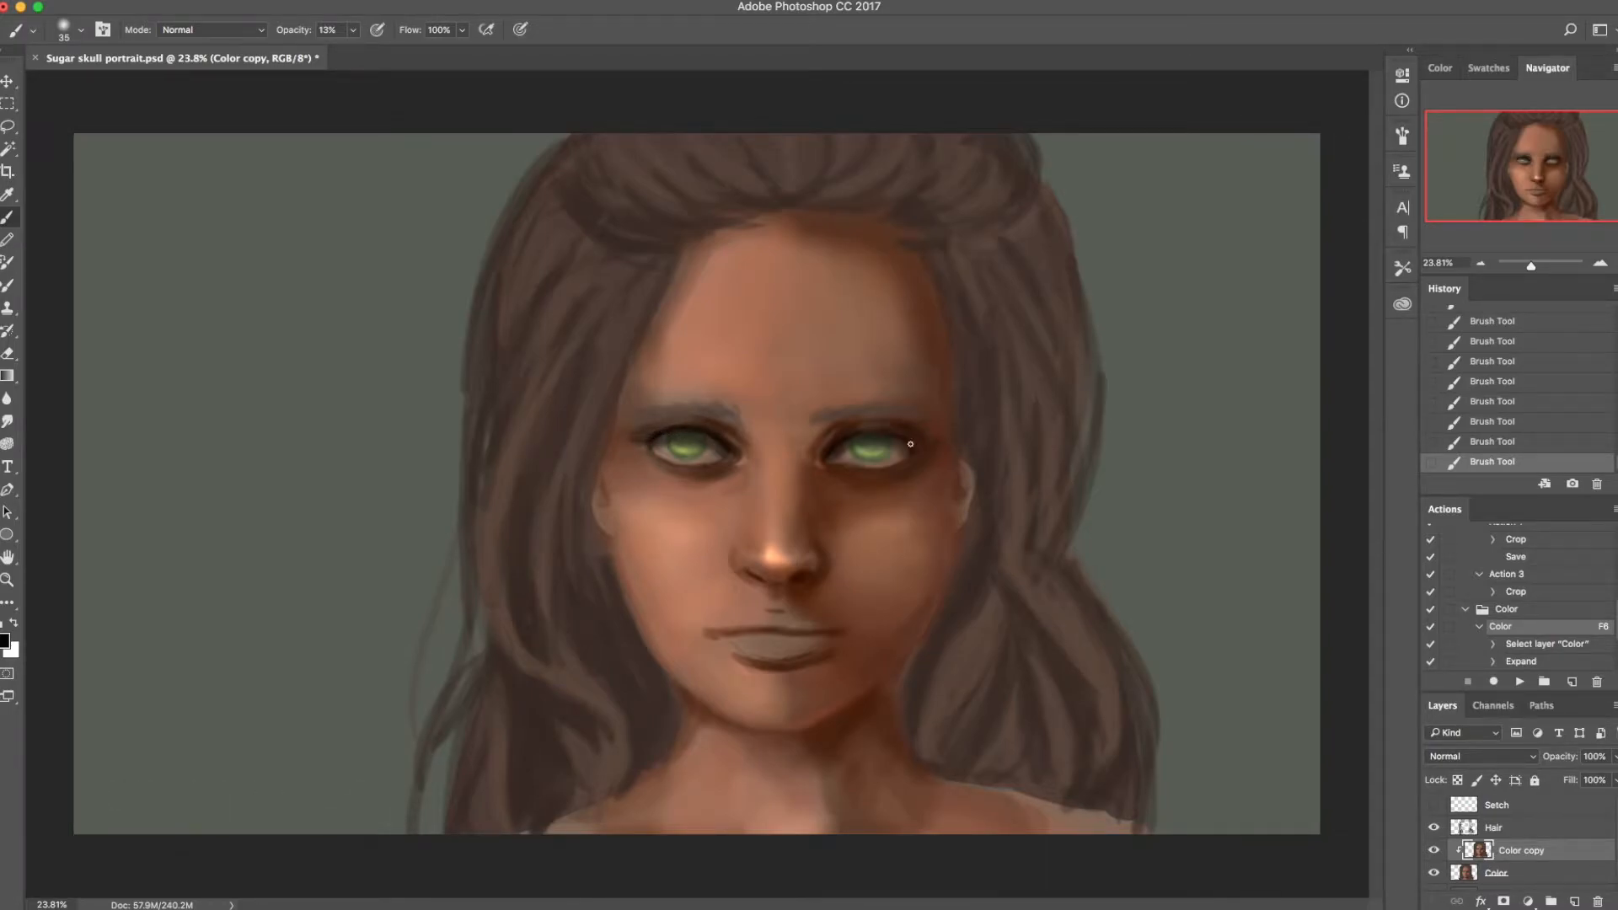
Step: Touch up the highlights and shadows of the eyes, alternating black, white and a highlight tone sampled from the nose
key("x")
left_click(776, 548, "alt")
key("x")
key("x")
key("d")
key("x")
key("x")
Step: Paint black pupils in both eyes with a harder 100 px brush at 13% opacity
key("bracketright")
key("bracketright")
right_click(718, 457)
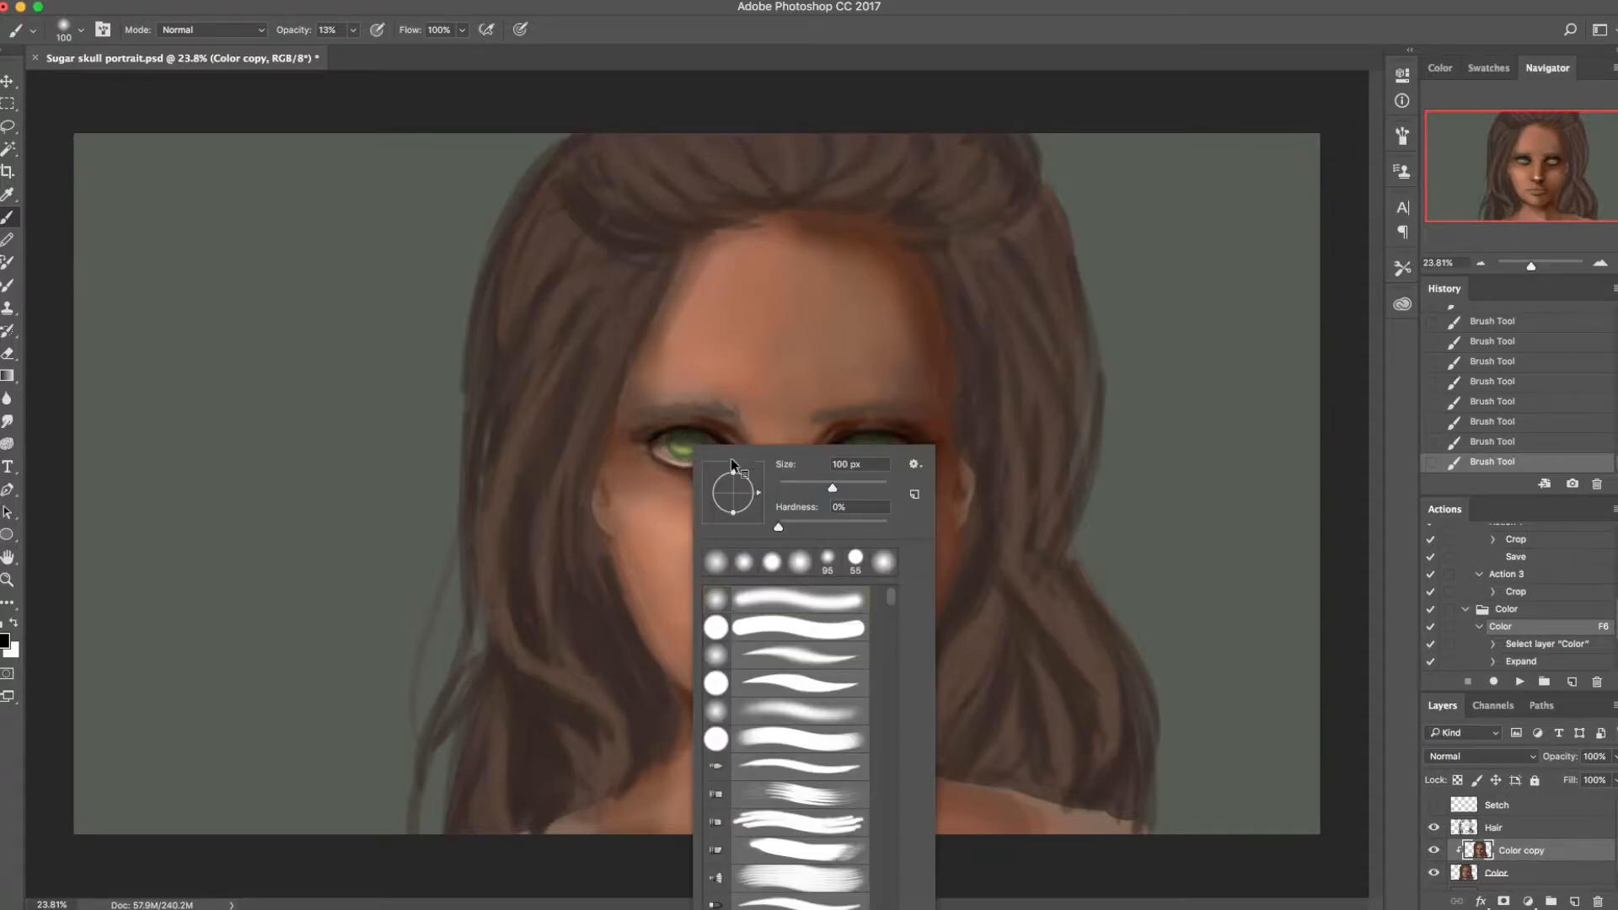
left_click(849, 525)
left_click(686, 442)
left_click_drag(687, 443, 689, 444)
mouse_move(867, 441)
left_mouse_down()
mouse_move(881, 447)
mouse_move(867, 444)
left_mouse_up()
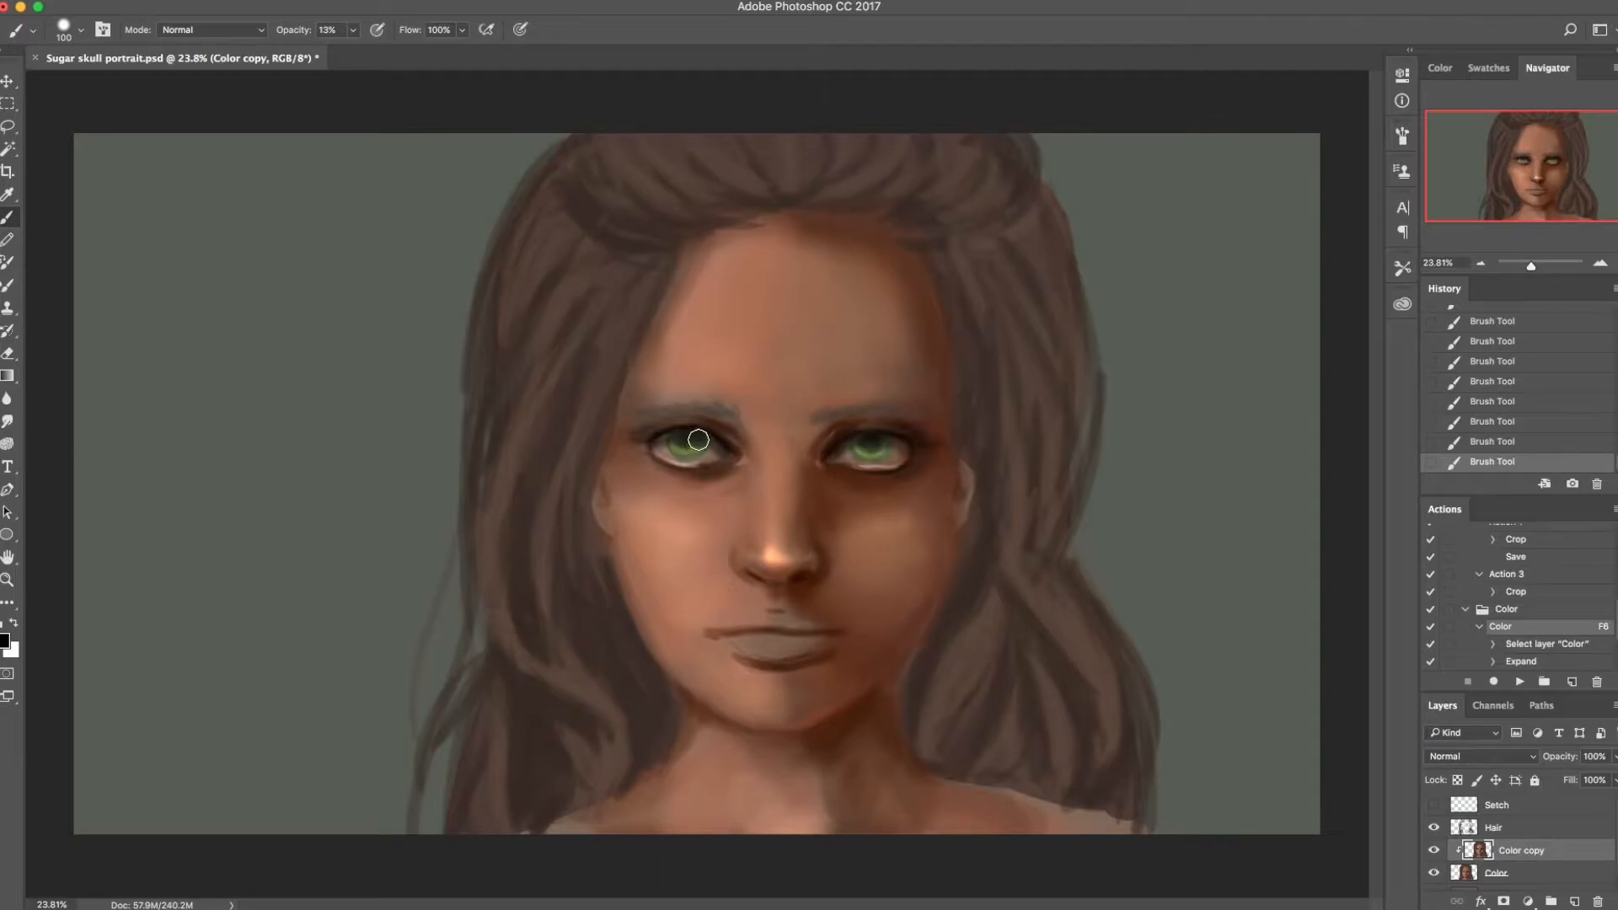
Step: Add white catchlights to the left-hand eye with a smaller brush, starting at 50 px and 25% opacity
key("x")
key("bracketleft")
key("bracketleft")
key("bracketleft")
key("bracketleft")
left_click(353, 30)
left_click_drag(349, 52, 364, 52)
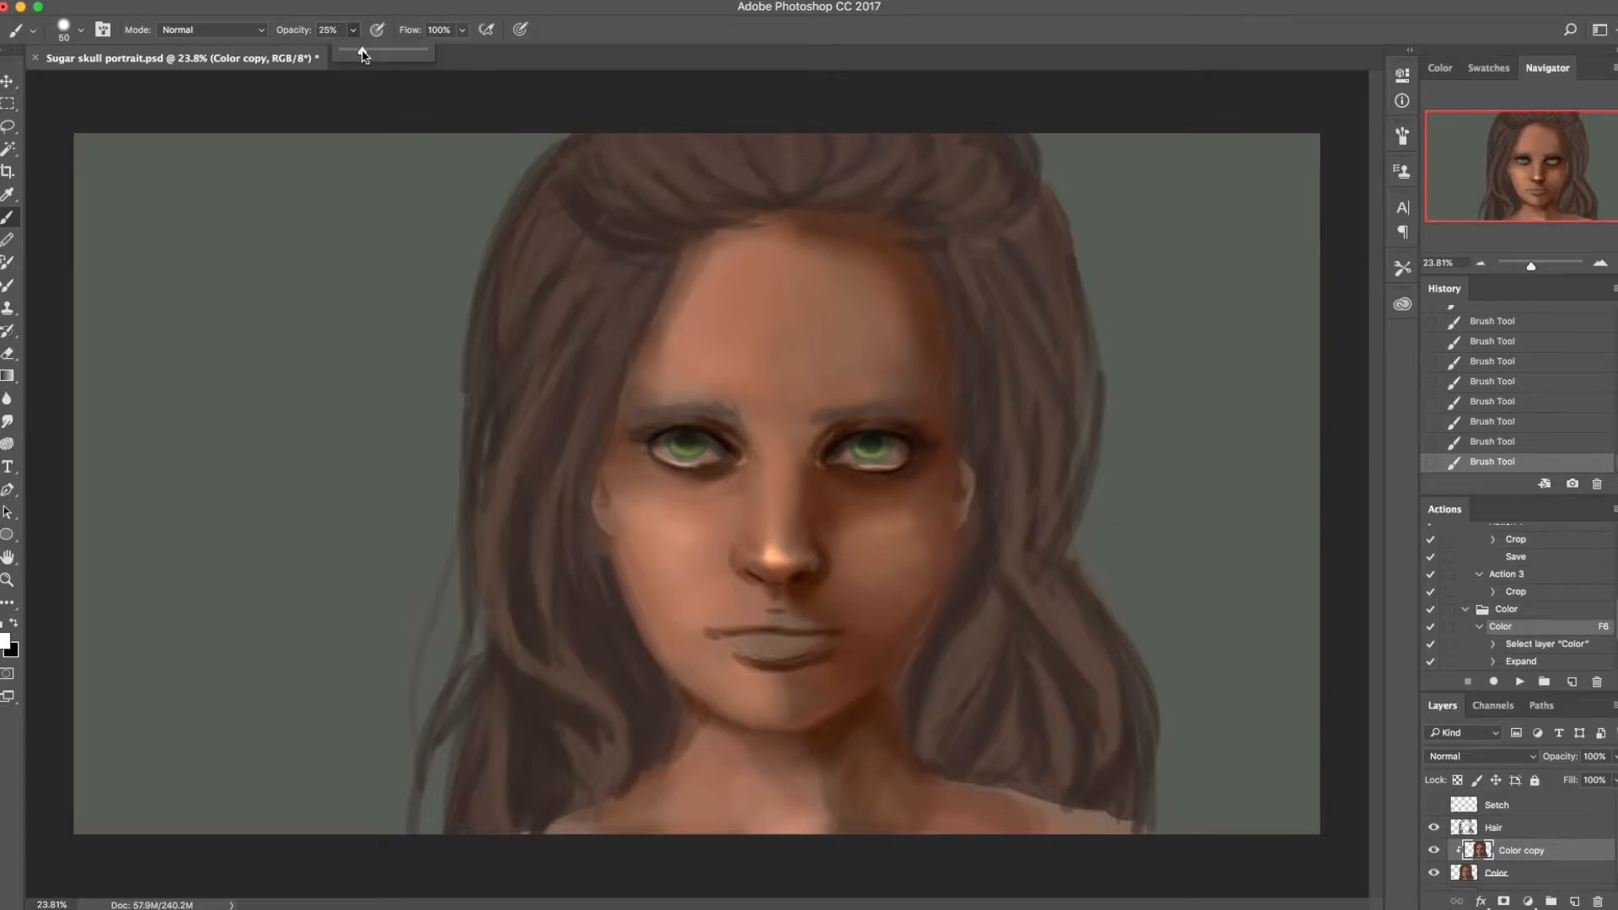
left_click(679, 445)
right_click(688, 447)
left_click(674, 443)
Step: Lower the brush opacity to 8% and enlarge the brush to 70 px for subtle refinement of the eyes
left_click(353, 30)
left_click_drag(353, 49, 341, 59)
key("bracketright")
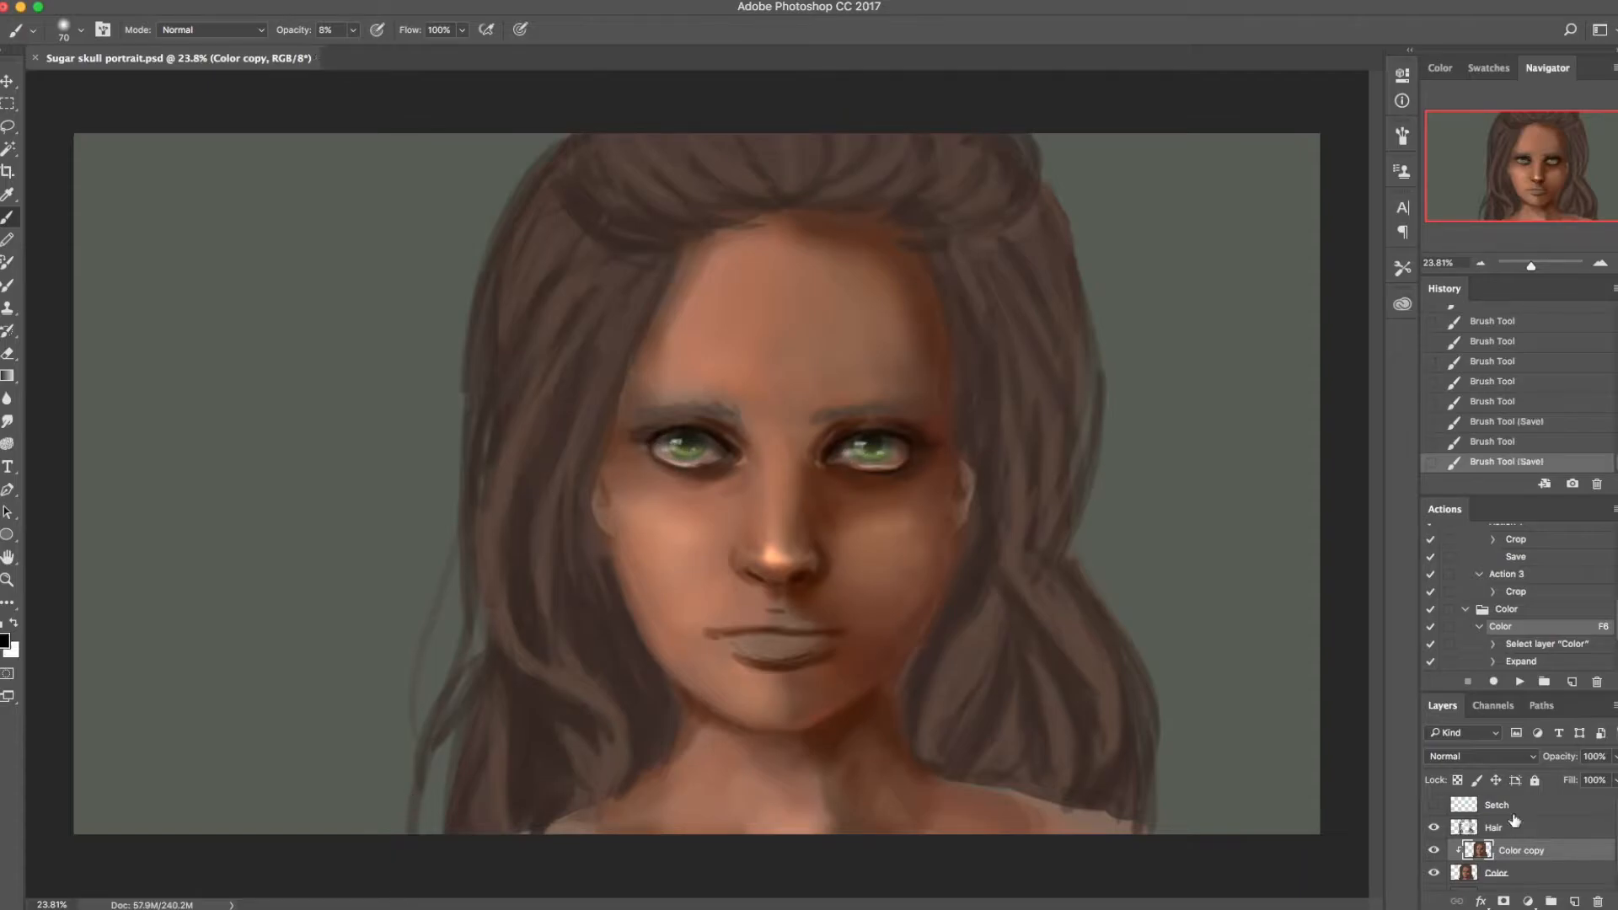
Step: On the Hair layer, outline both eyebrows with the Lasso tool and feather the selection
left_click(1513, 812)
left_click(1505, 827)
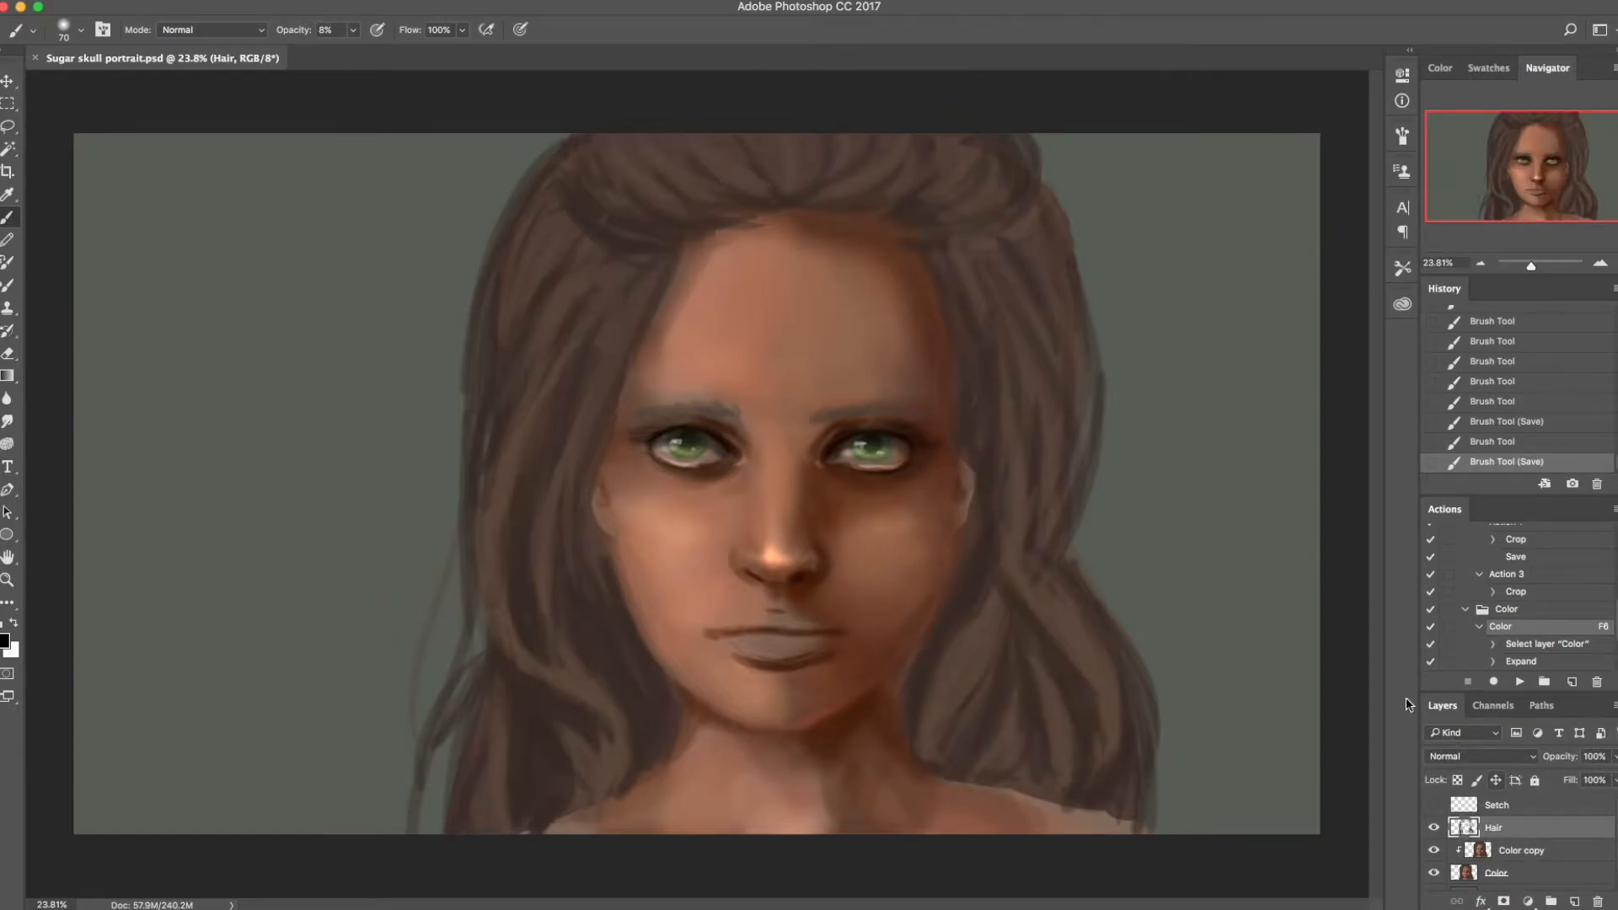
key("l")
mouse_move(640, 389)
left_mouse_down()
mouse_move(658, 459)
mouse_move(785, 431)
mouse_move(725, 369)
left_mouse_up()
mouse_move(864, 369)
left_mouse_down()
mouse_move(834, 462)
mouse_move(931, 396)
mouse_move(893, 379)
left_mouse_up()
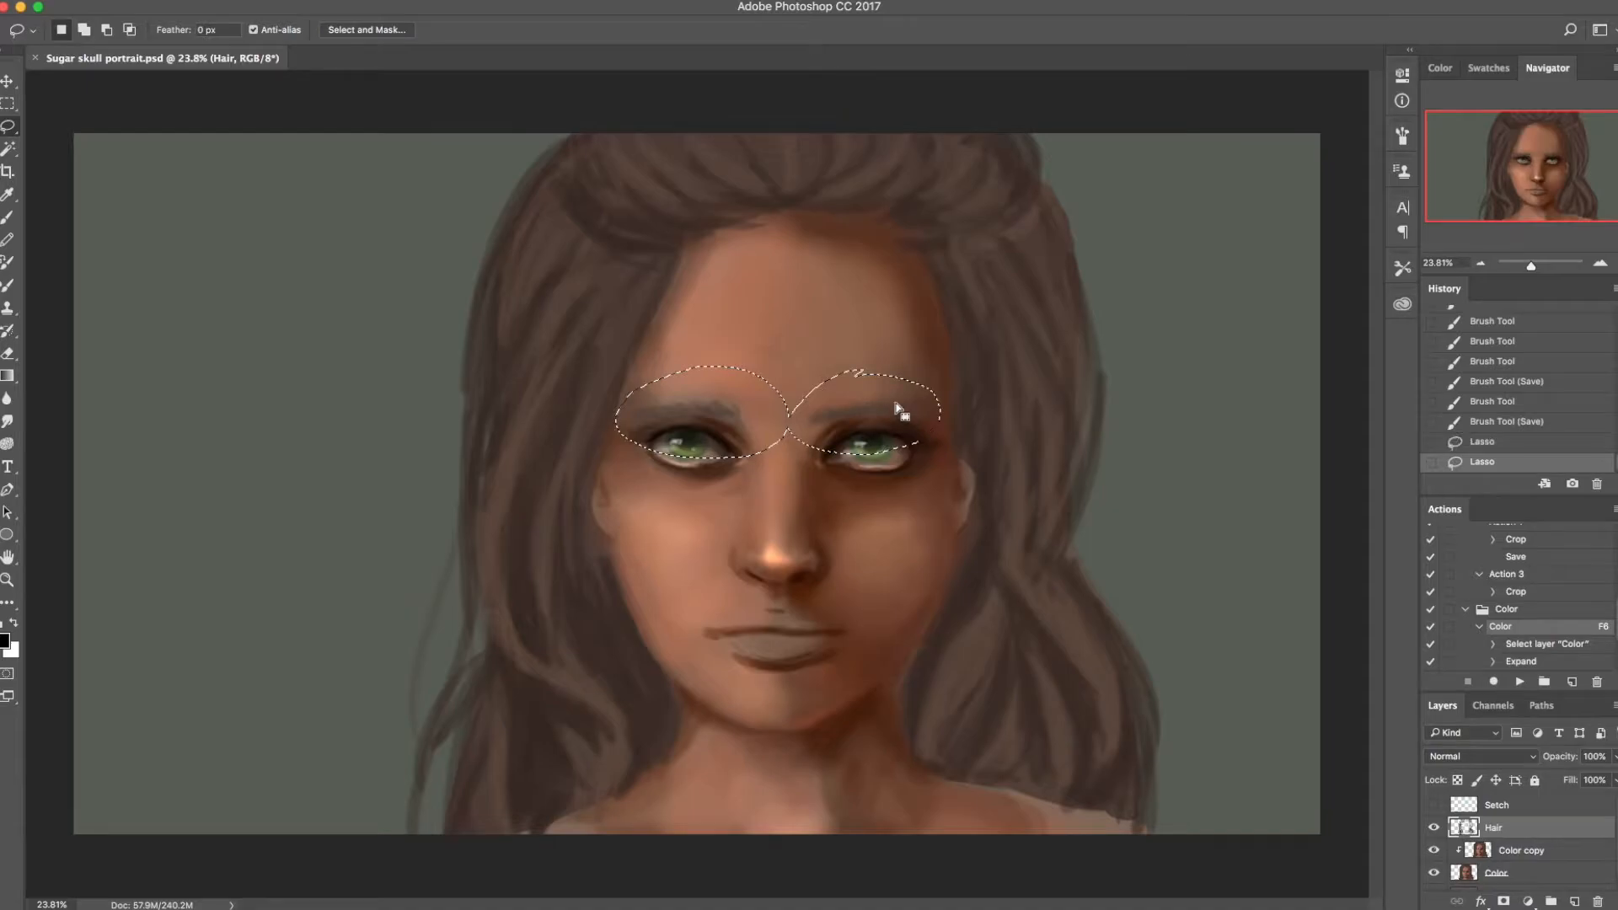
right_click(892, 389)
left_click(1011, 427)
key("Return")
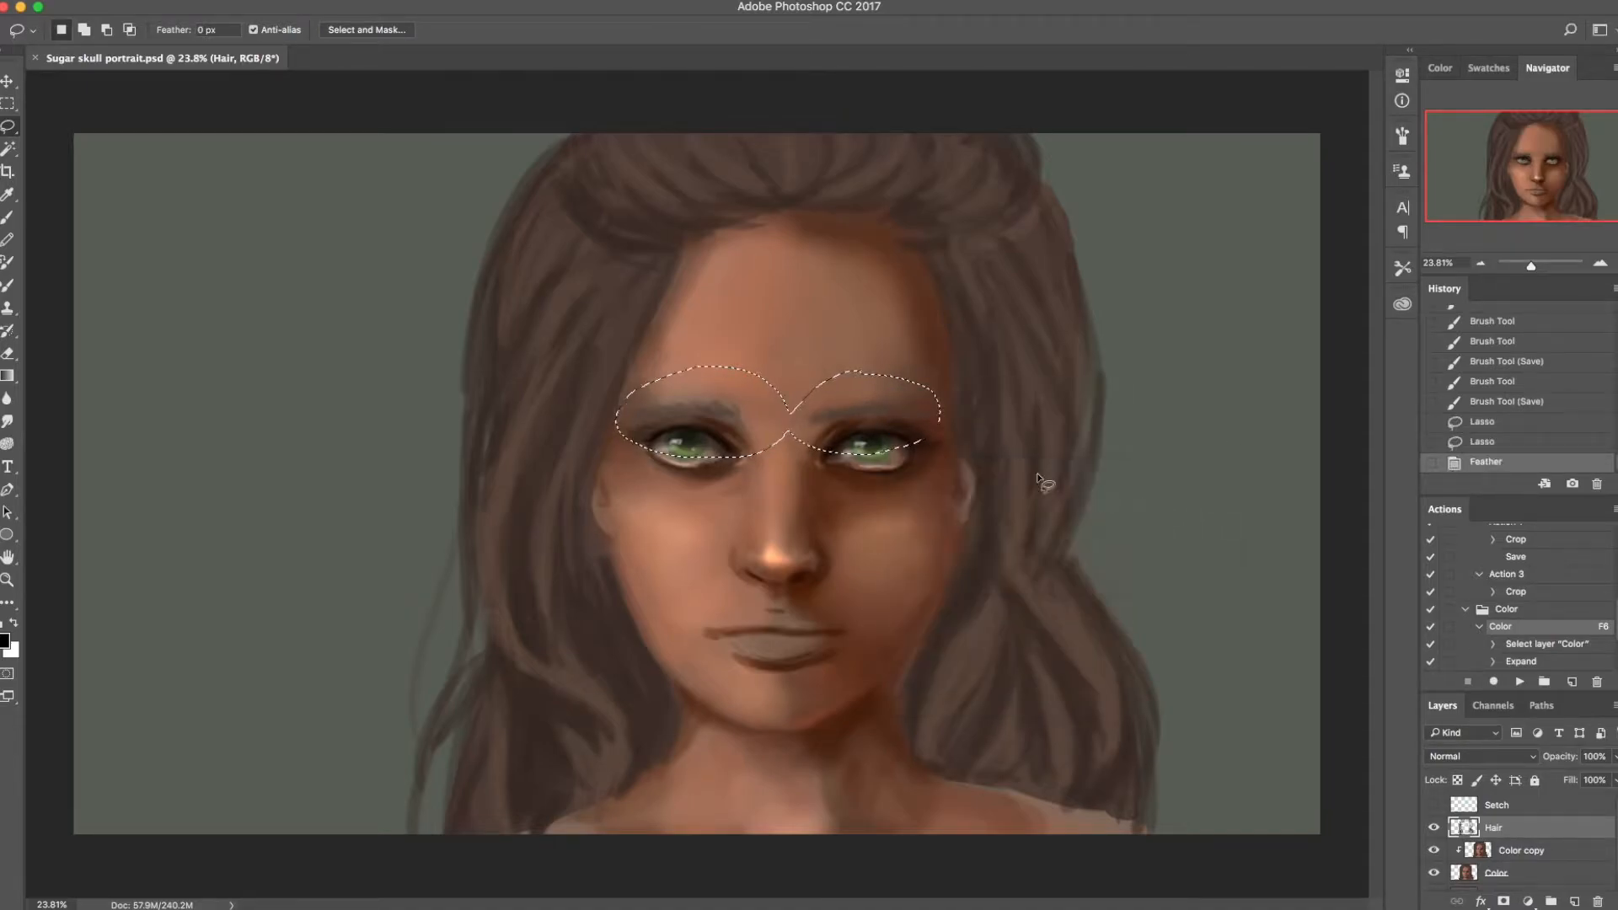
Step: Move the selected eyebrows slightly upward, deselect them and save the document
key("v")
left_click_drag(886, 423, 889, 411)
key("ctrl+d")
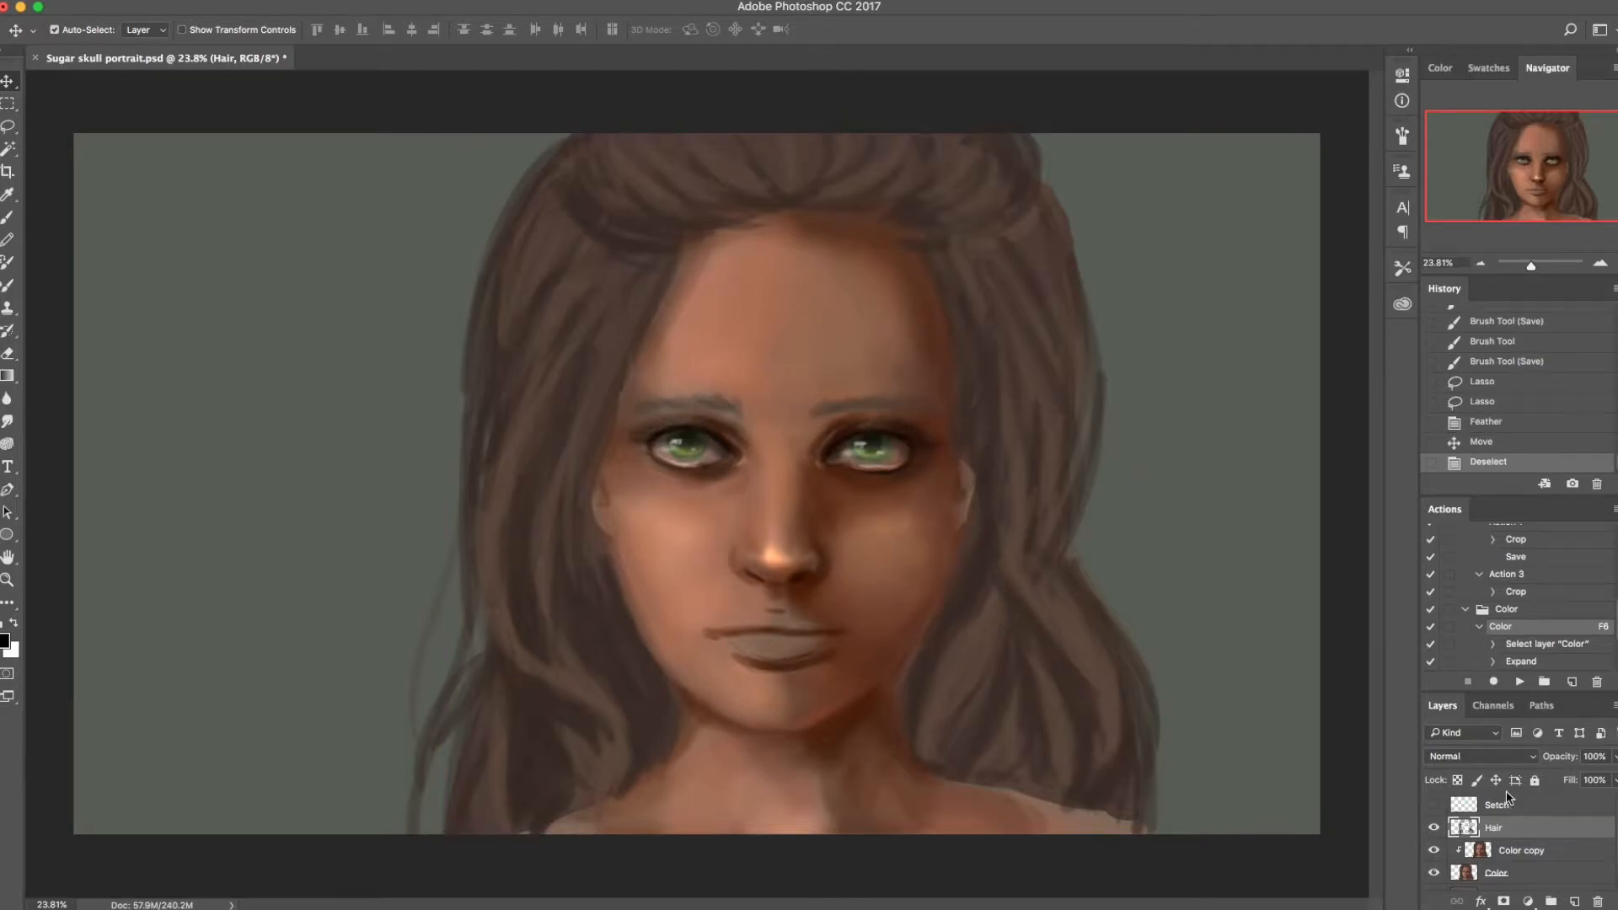
key("ctrl+s")
Step: On the Color copy layer, paint the lips with a warmer brown based on a sampled lip tone at 8% opacity
key("b")
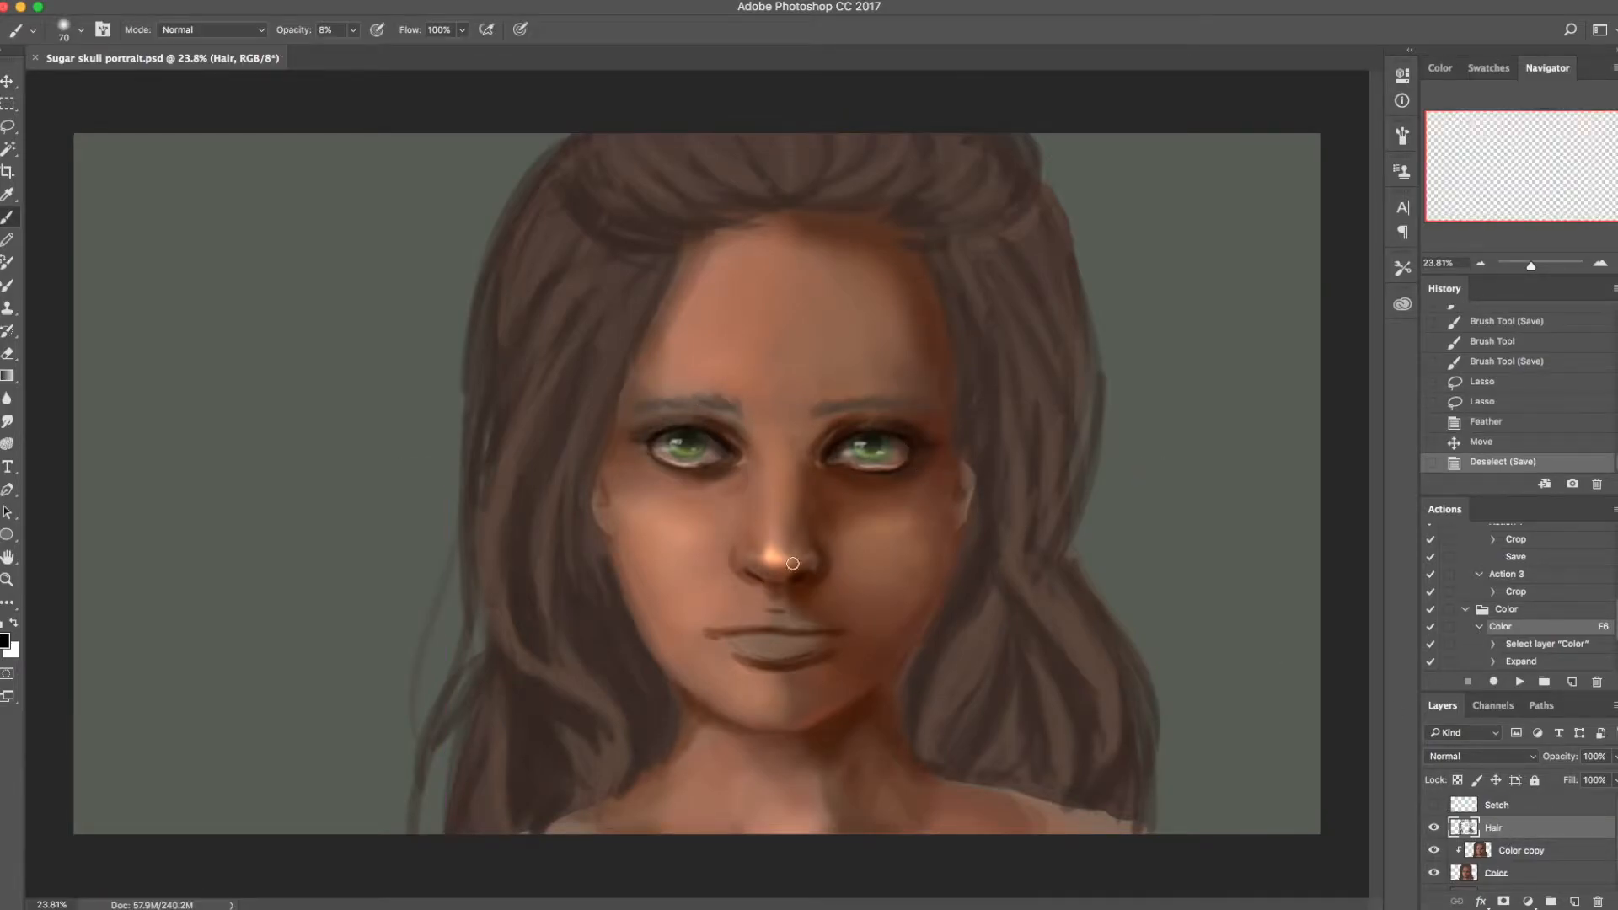
left_click(1499, 853)
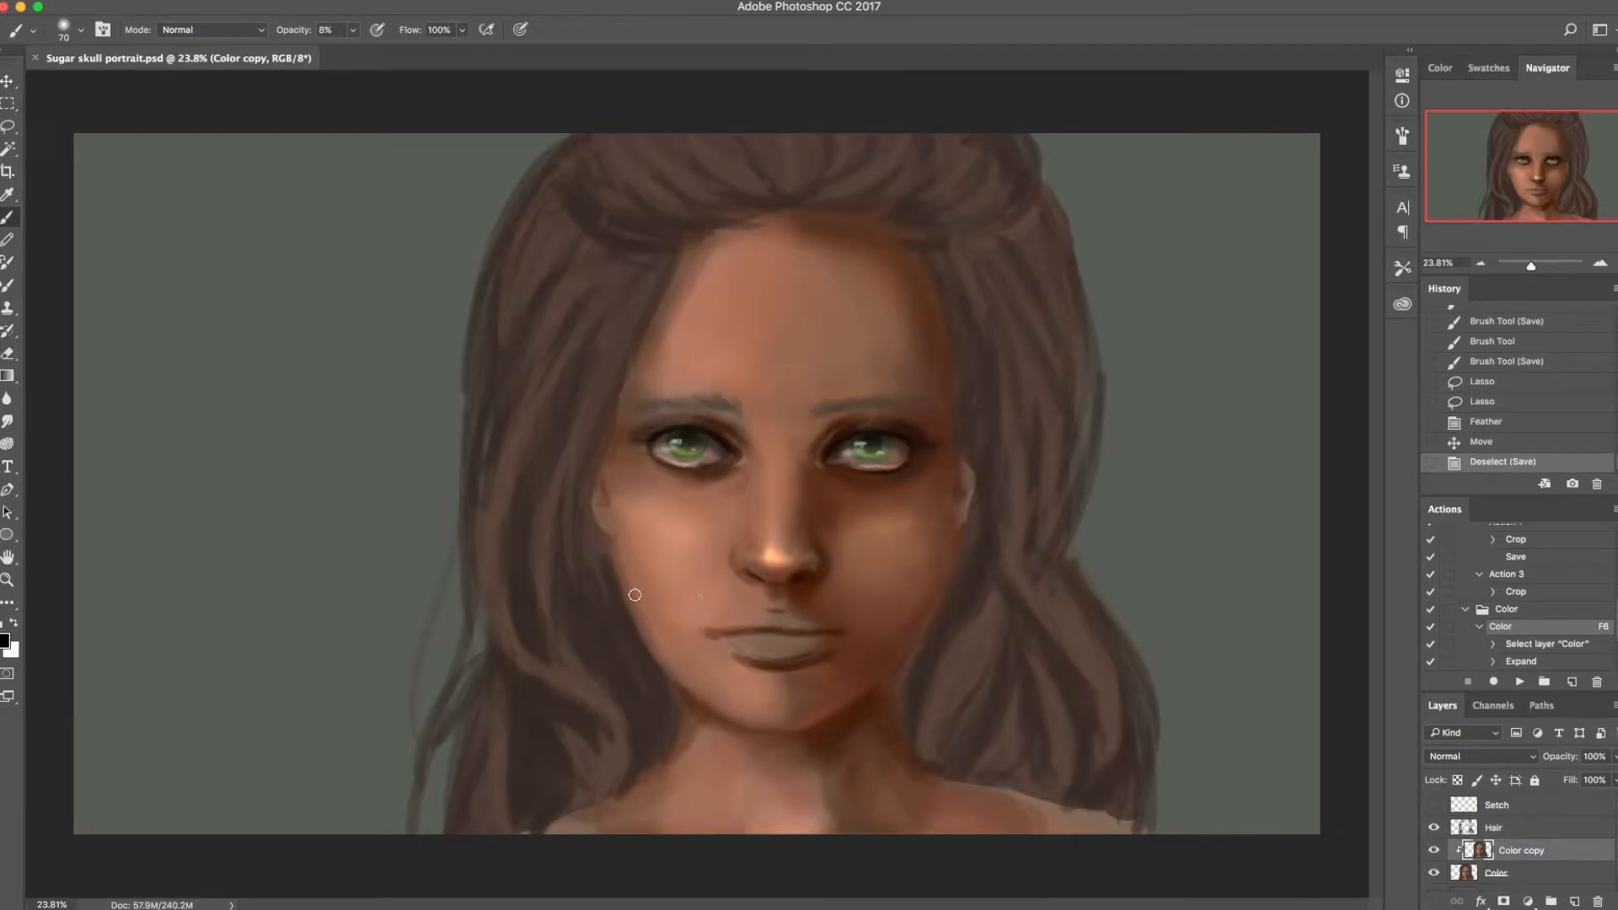
left_click(788, 640, "alt")
left_click(5, 641)
left_click_drag(383, 807, 394, 811)
left_click(281, 665)
left_click(539, 590)
mouse_move(762, 647)
left_mouse_down()
mouse_move(823, 646)
mouse_move(828, 627)
mouse_move(742, 653)
mouse_move(696, 634)
left_mouse_up()
left_click(713, 647, "alt")
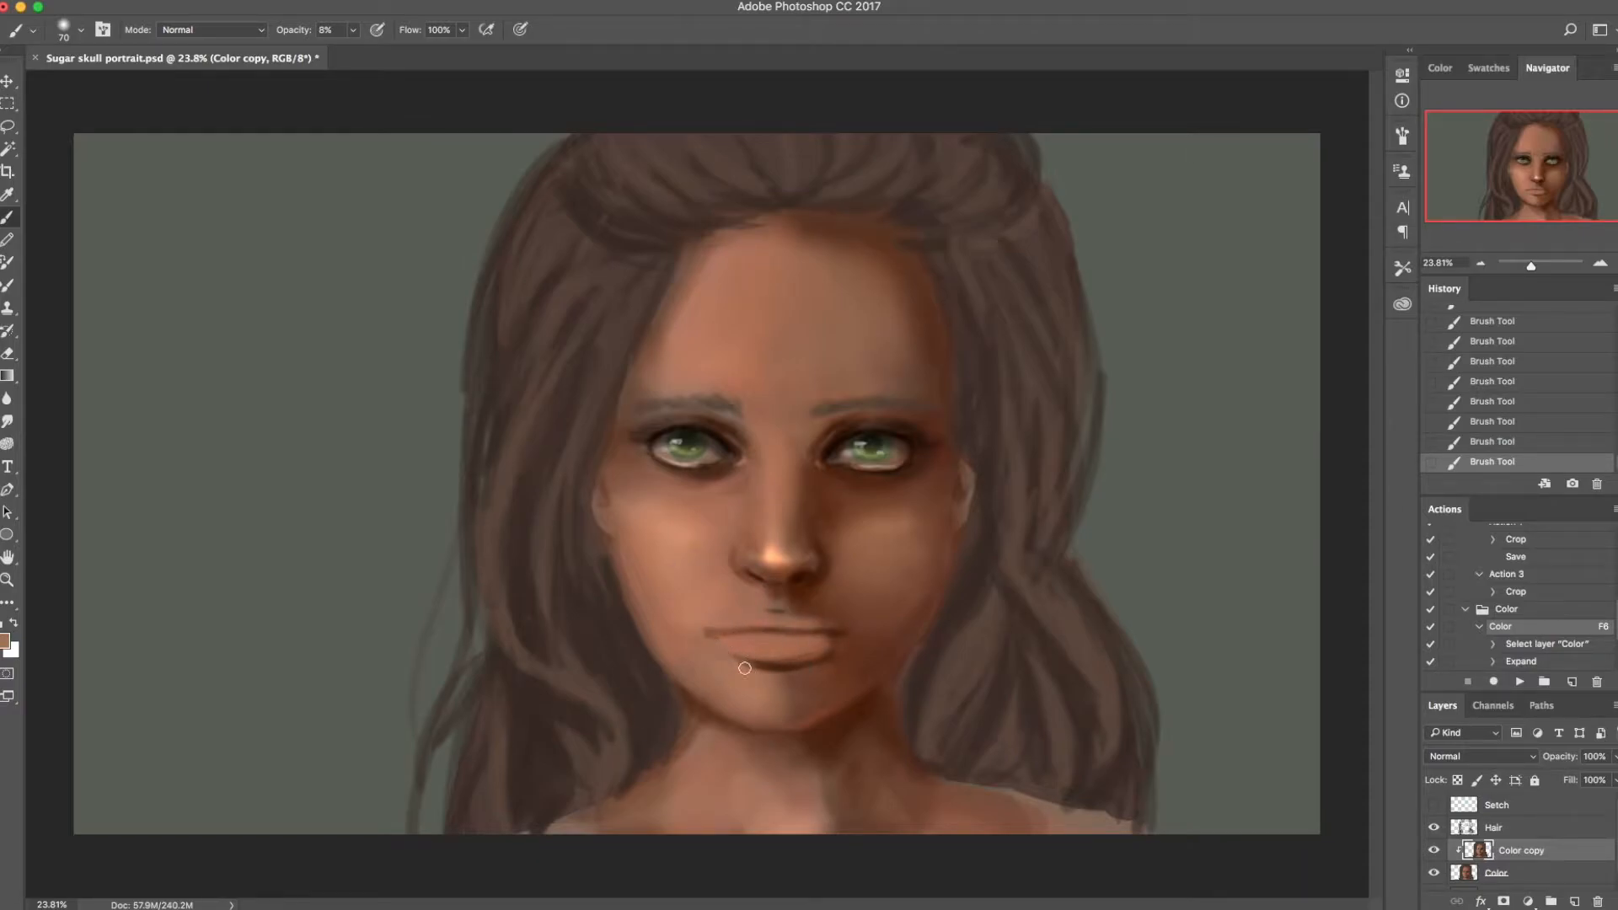
Step: Blend the lips and their edges with tones sampled around the mouth and a brighter orange
left_click(840, 655, "alt")
left_click(750, 640, "alt")
left_click(711, 642, "alt")
left_click(5, 641)
left_click(281, 625)
left_click(534, 589)
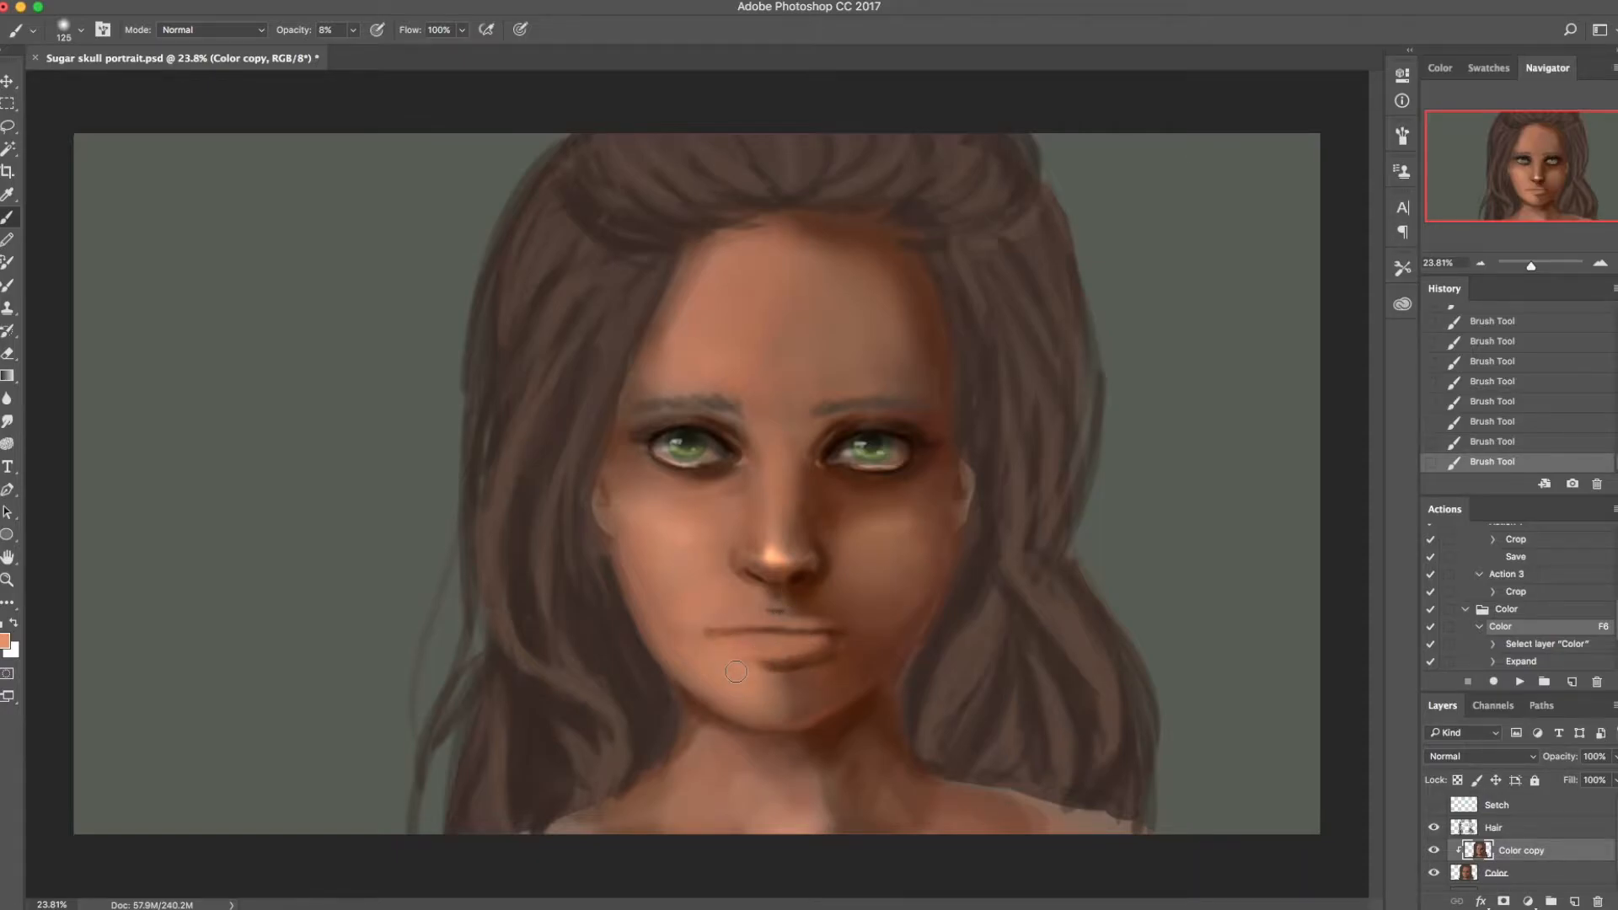
Step: Brighten the lower lip with tones sampled from the nose tip and mouth corner at 17% brush opacity
left_click(777, 558, "alt")
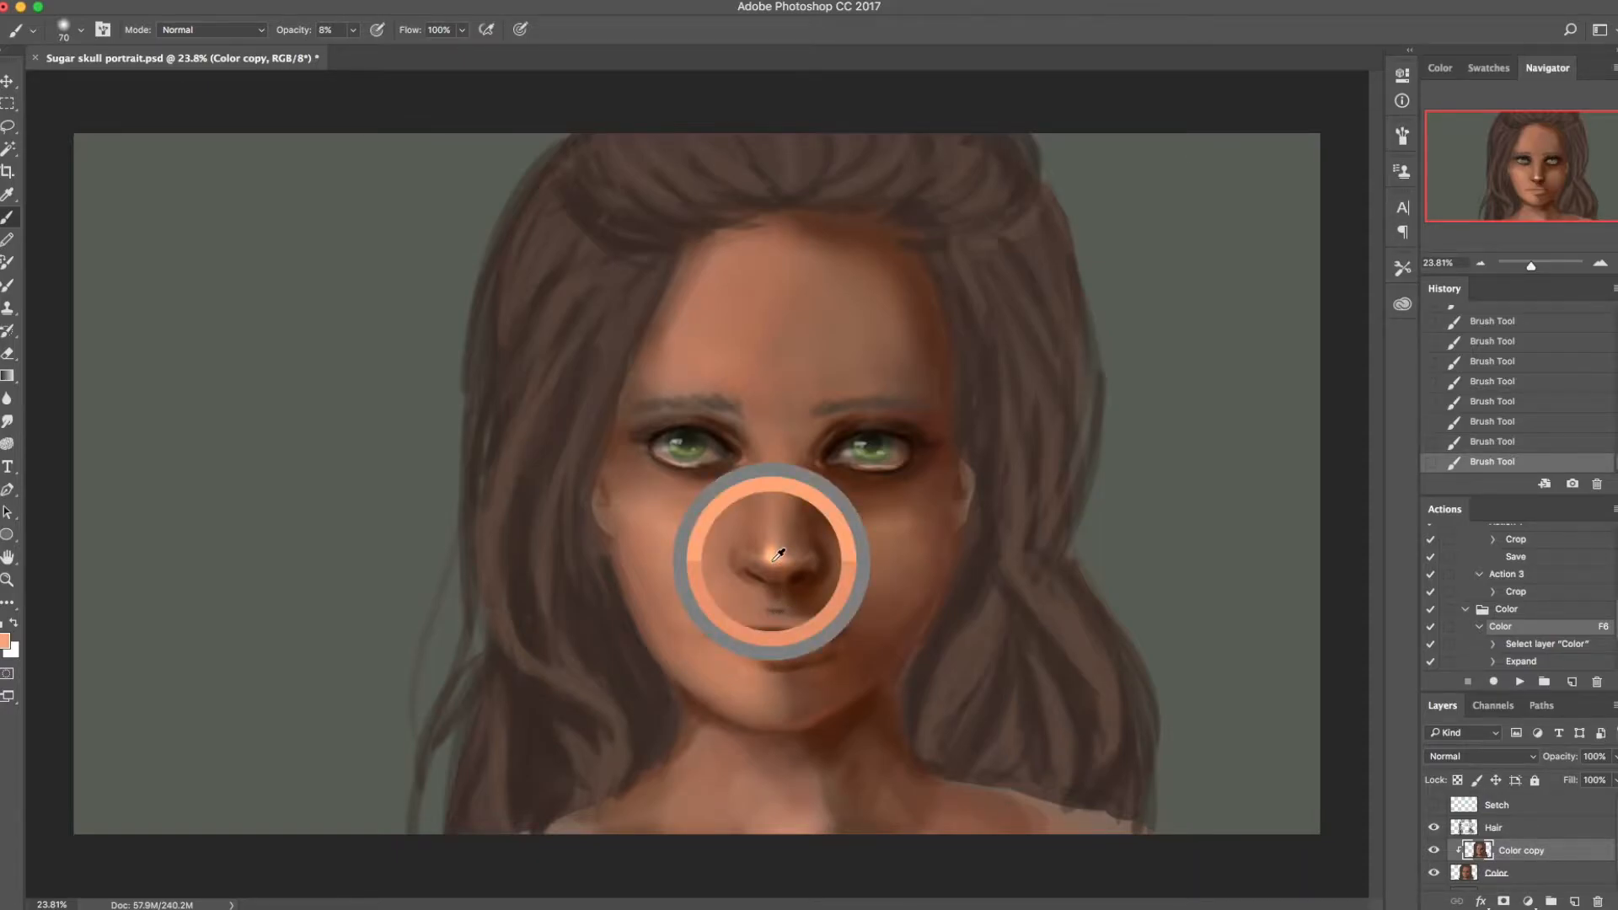
key("1")
key("7")
left_click(714, 647, "alt")
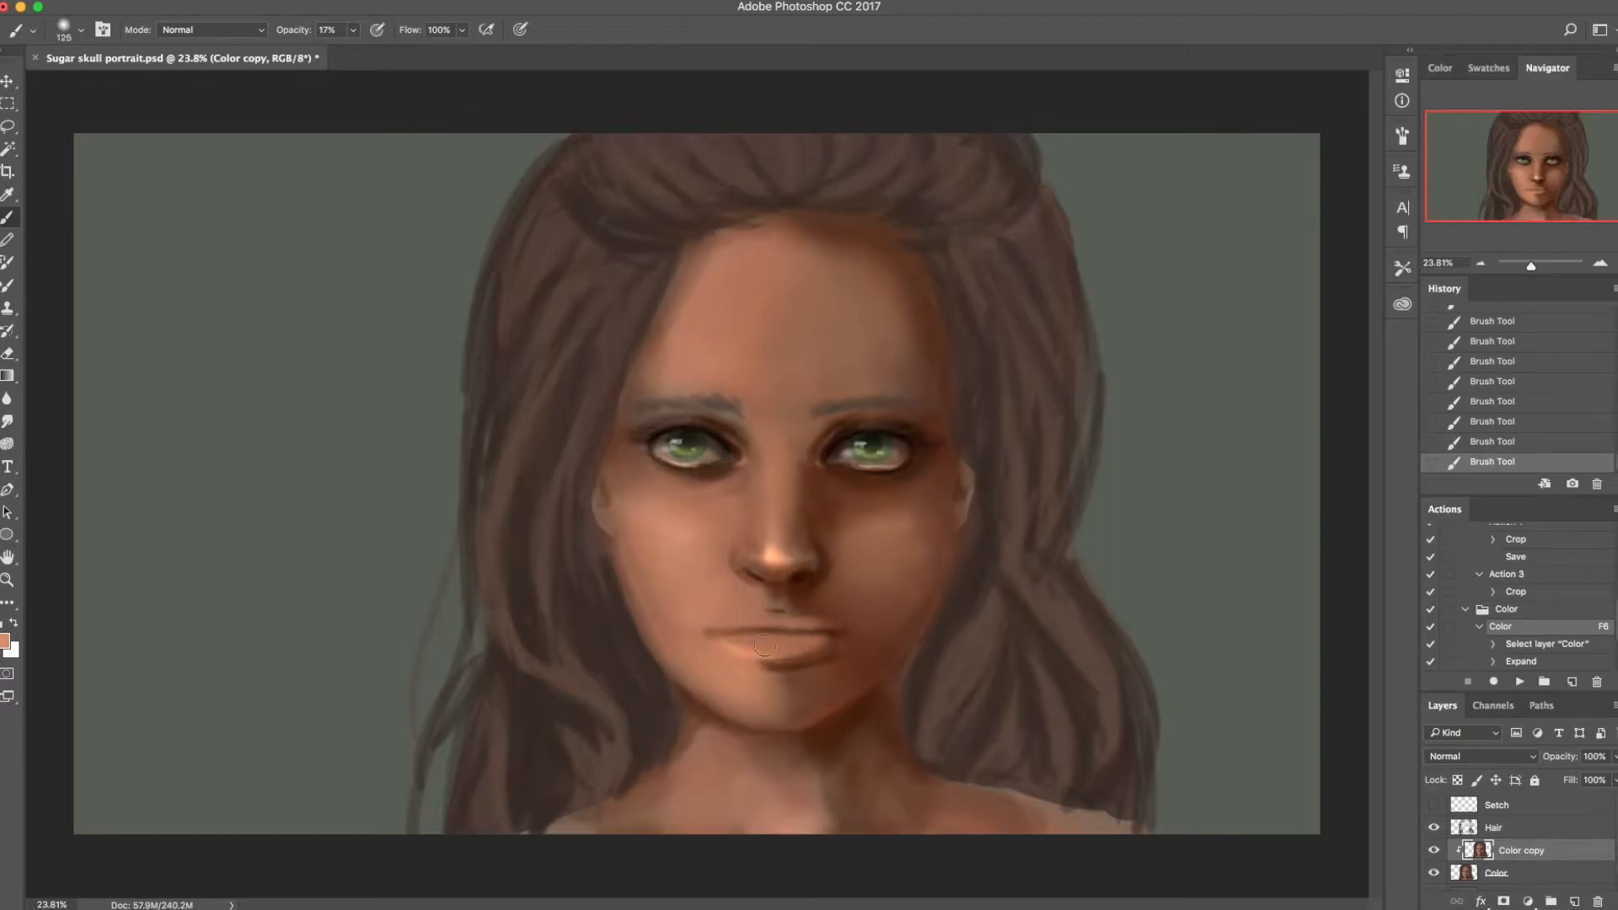
Step: Shade the upper lip and the area beneath the nose with tones sampled there, and save the document
left_click(819, 620, "alt")
left_click(760, 606, "alt")
left_click(795, 590, "alt")
key("super+s")
Step: Swap the foreground and background colors, refine the lower lip highlight with tones sampled from the lips, and save
left_click(13, 623)
left_click_drag(748, 644, 787, 645)
left_click(746, 651, "alt")
right_click(758, 648)
left_click(754, 641, "alt")
left_click(764, 642, "alt")
key("super+s")
Step: Switch to the Hair layer and set the brush size to 70 px
key("bracketright")
key("bracketright")
key("bracketright")
key("bracketright")
key("bracketright")
key("bracketright")
key("bracketright")
key("bracketright")
key("bracketright")
key("bracketright")
key("bracketright")
key("bracketright")
left_click(1515, 822)
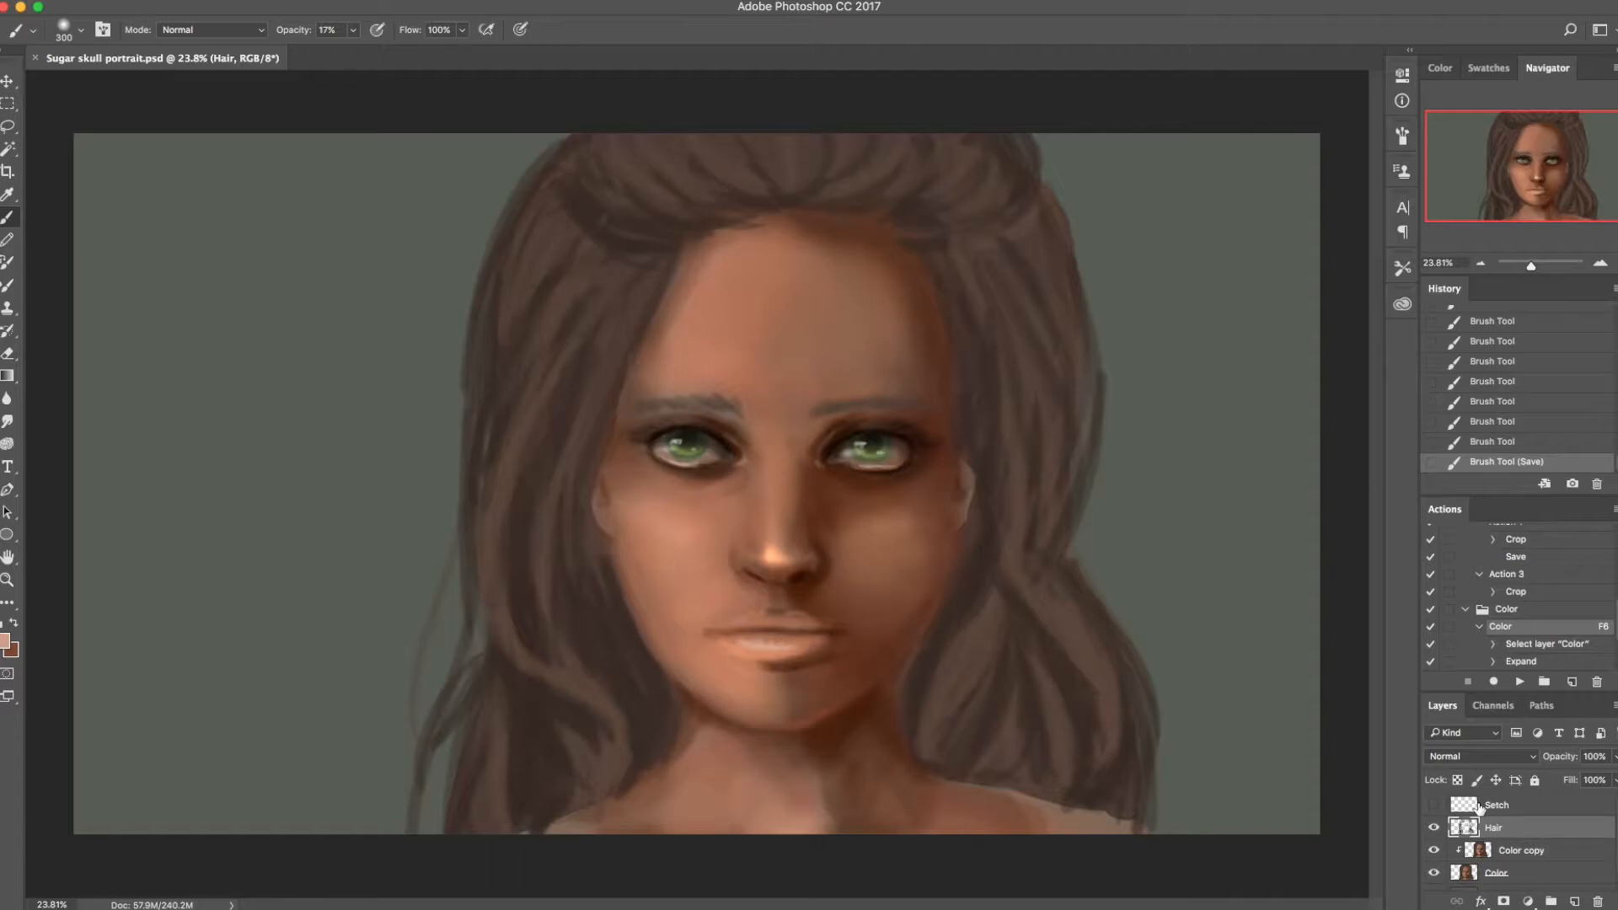
key("bracketleft")
key("bracketleft")
key("bracketleft")
key("bracketleft")
key("bracketleft")
key("bracketleft")
key("bracketleft")
key("bracketleft")
Step: Paint strands into the hair above the left side of the forehead in brown #64492c at 17% opacity
left_click(4, 643)
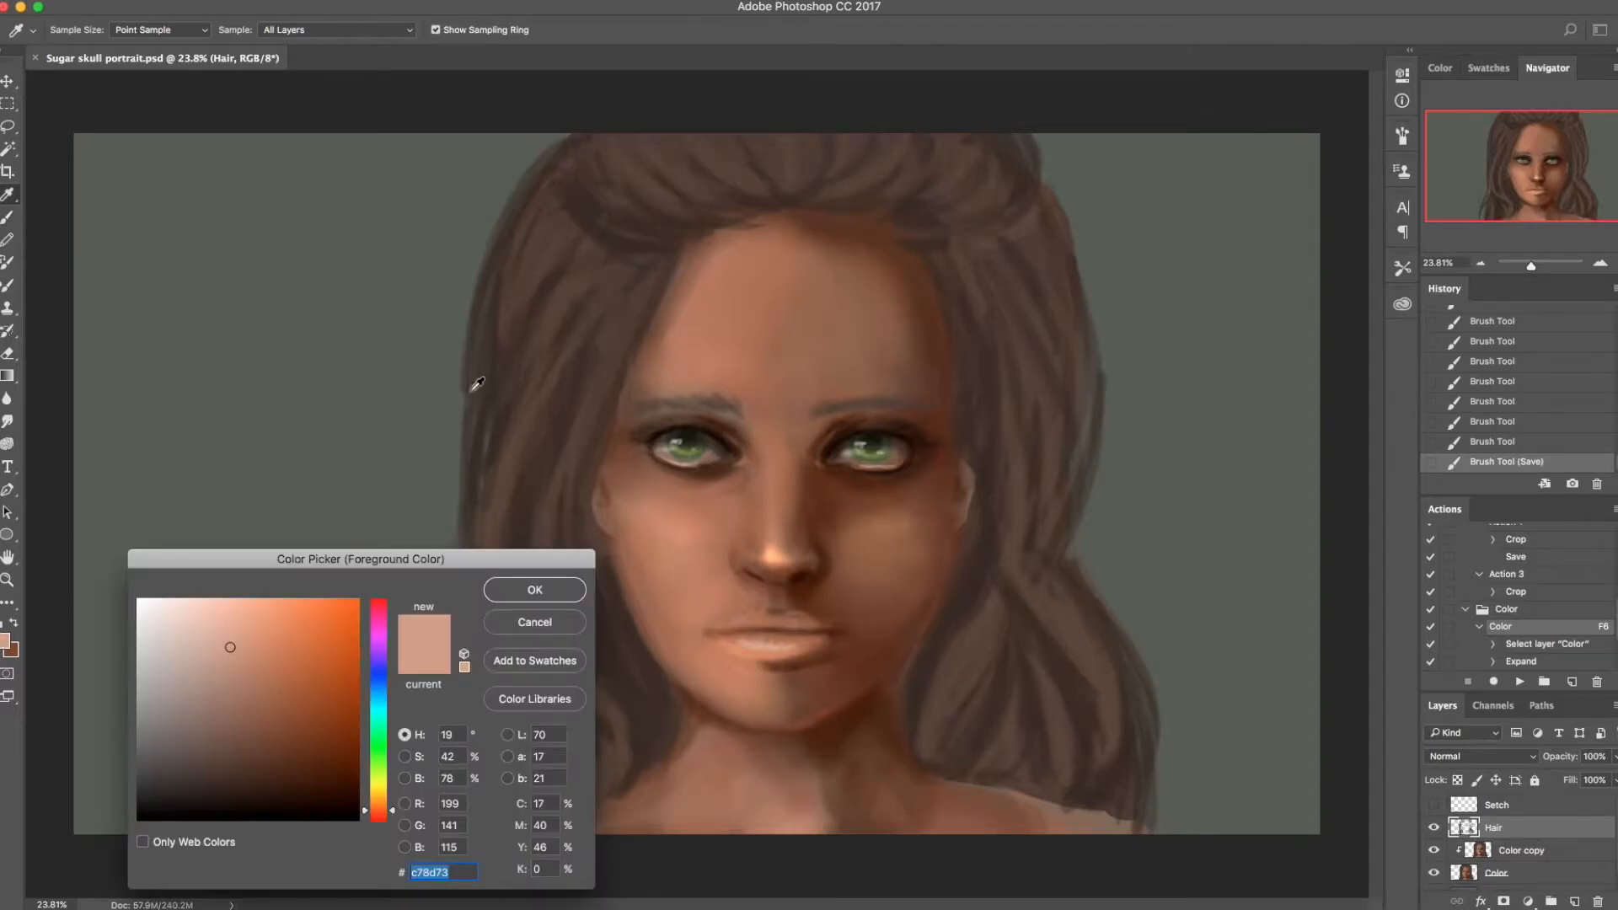
left_click(570, 277)
left_click_drag(225, 750, 229, 727)
left_click(514, 590)
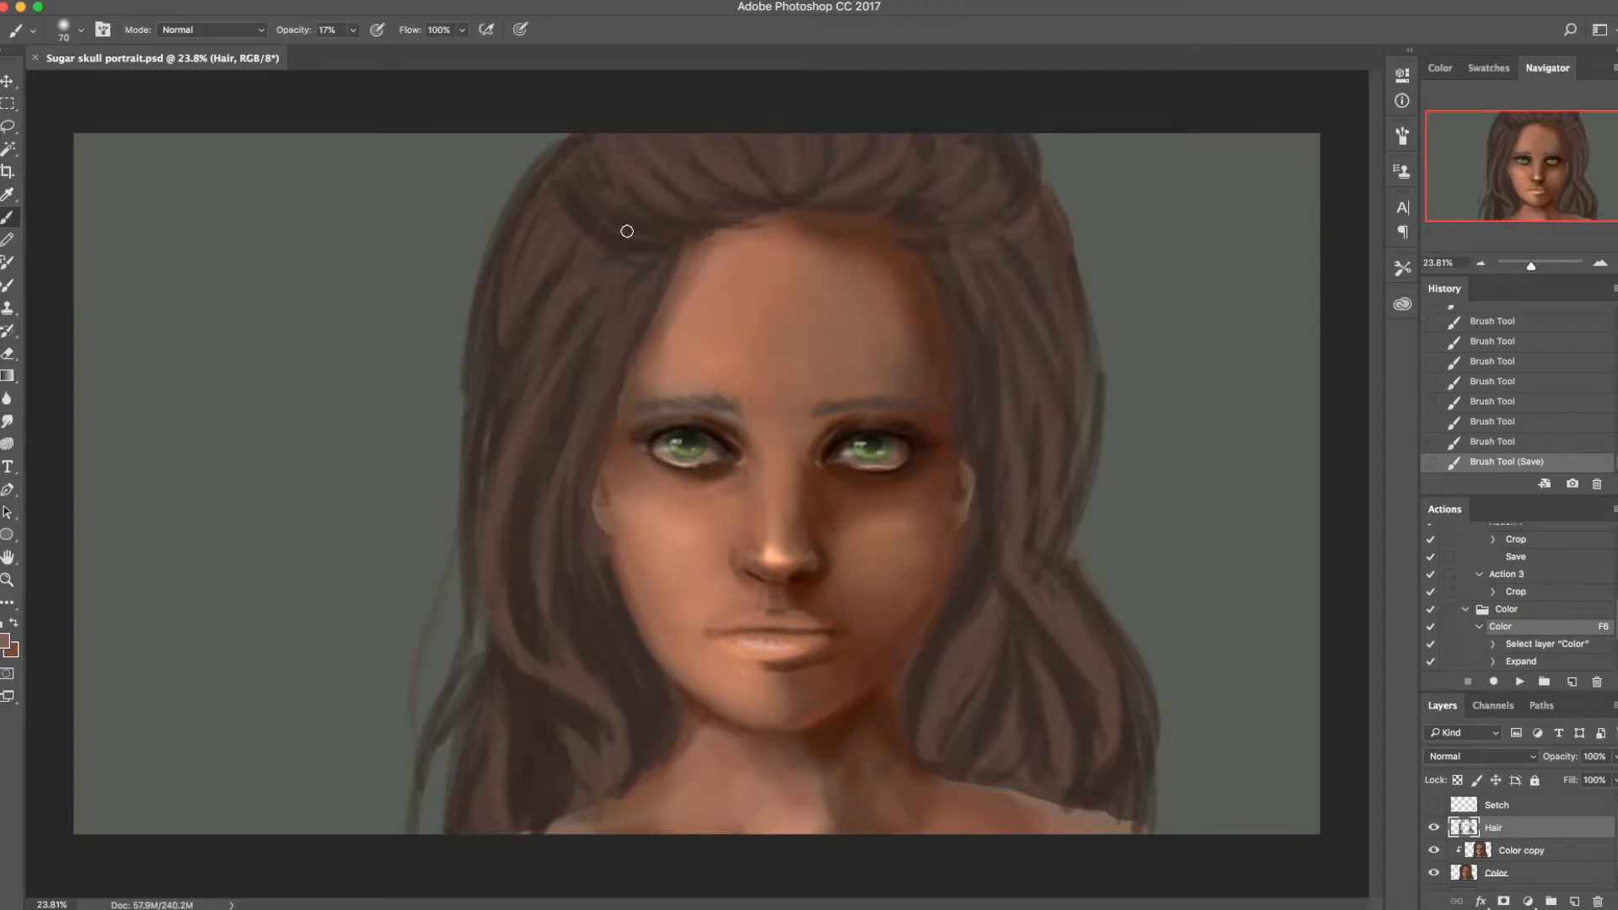
left_click(6, 643)
left_click_drag(391, 815, 388, 807)
left_click(263, 733)
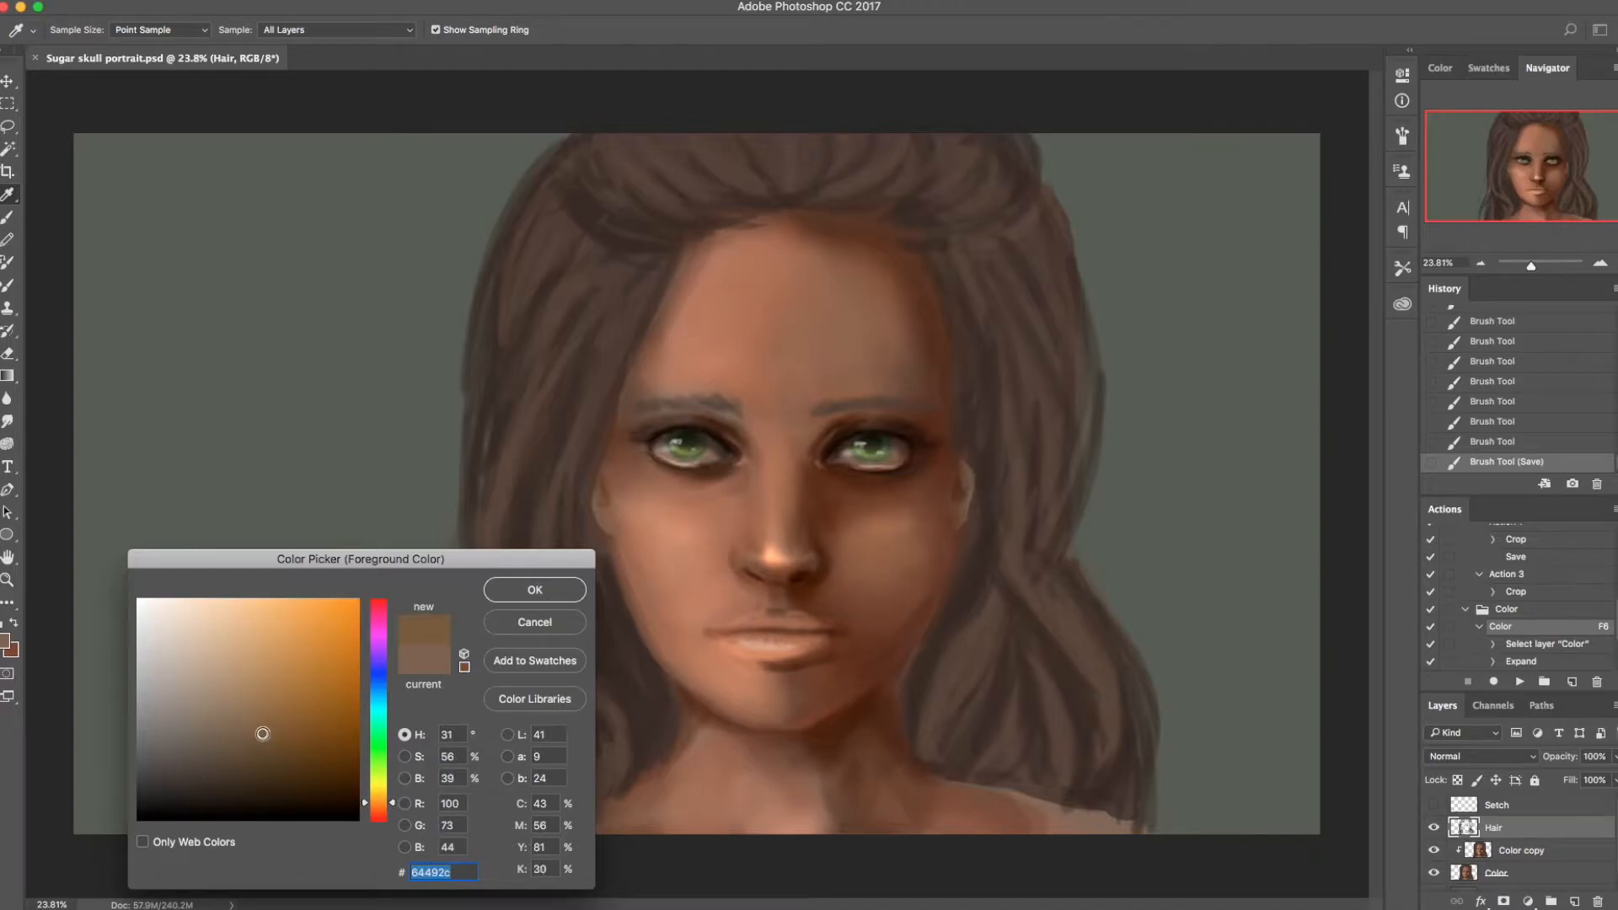
left_click(525, 592)
mouse_move(555, 206)
left_mouse_down()
mouse_move(621, 253)
mouse_move(645, 222)
mouse_move(576, 187)
left_mouse_up()
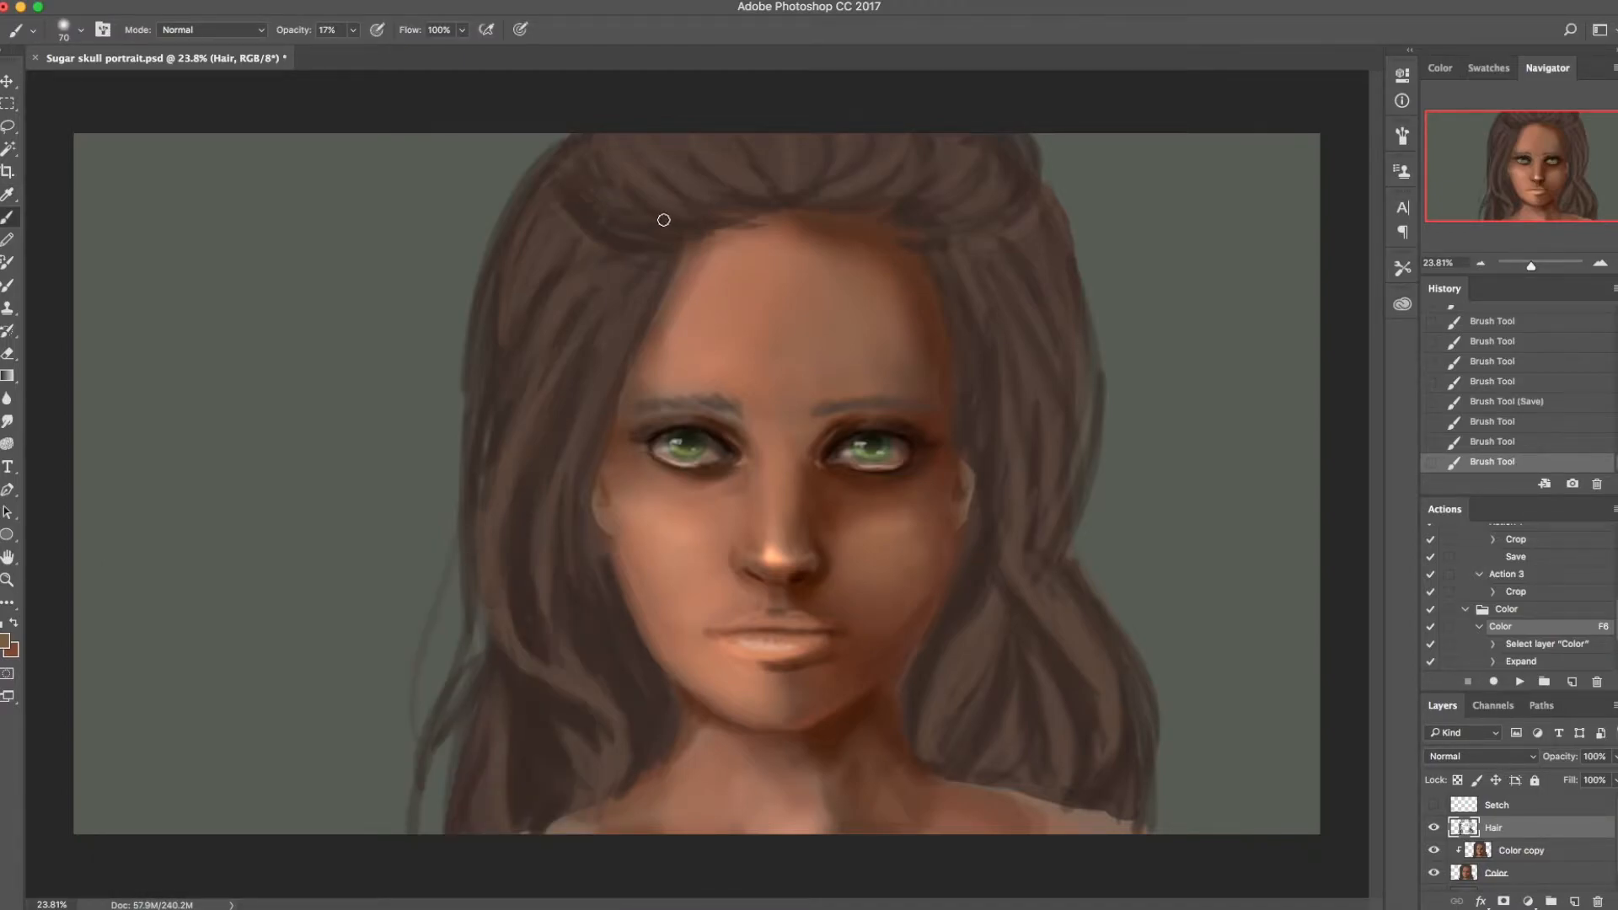
mouse_move(665, 219)
left_mouse_down()
mouse_move(585, 197)
mouse_move(630, 221)
left_mouse_up()
mouse_move(596, 144)
left_mouse_down()
mouse_move(707, 208)
mouse_move(662, 198)
mouse_move(639, 184)
mouse_move(691, 210)
left_mouse_up()
left_click_drag(656, 194, 710, 190)
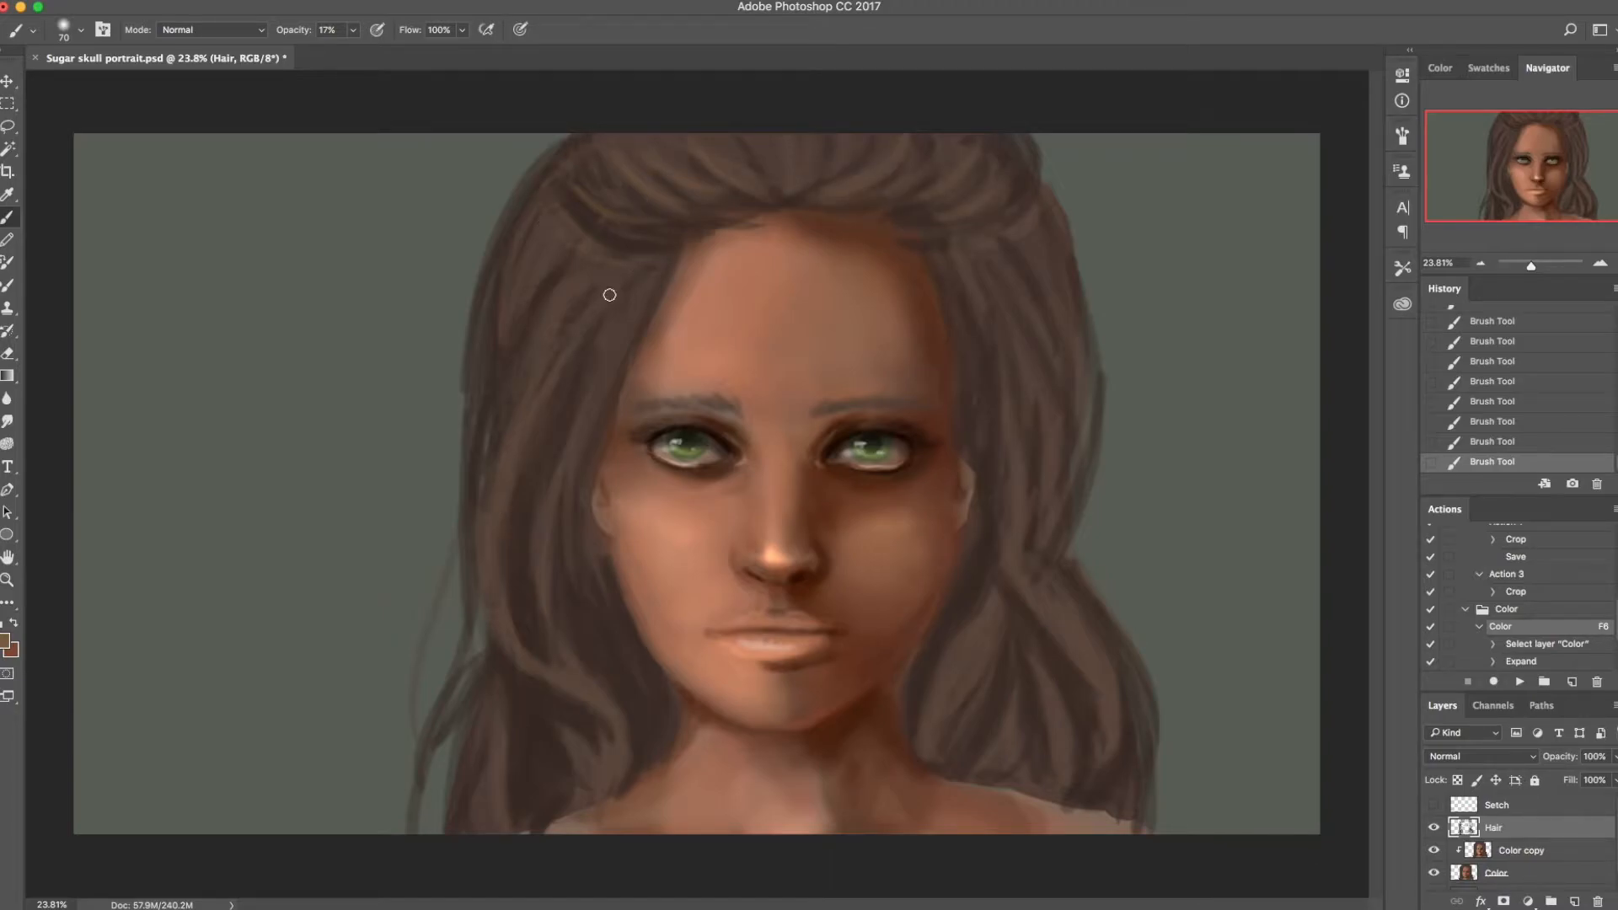
Step: Paint reddish strands in #894a2f along the hair on both sides of the face
left_click(6, 642)
left_click_drag(403, 804, 402, 811)
left_click(283, 701)
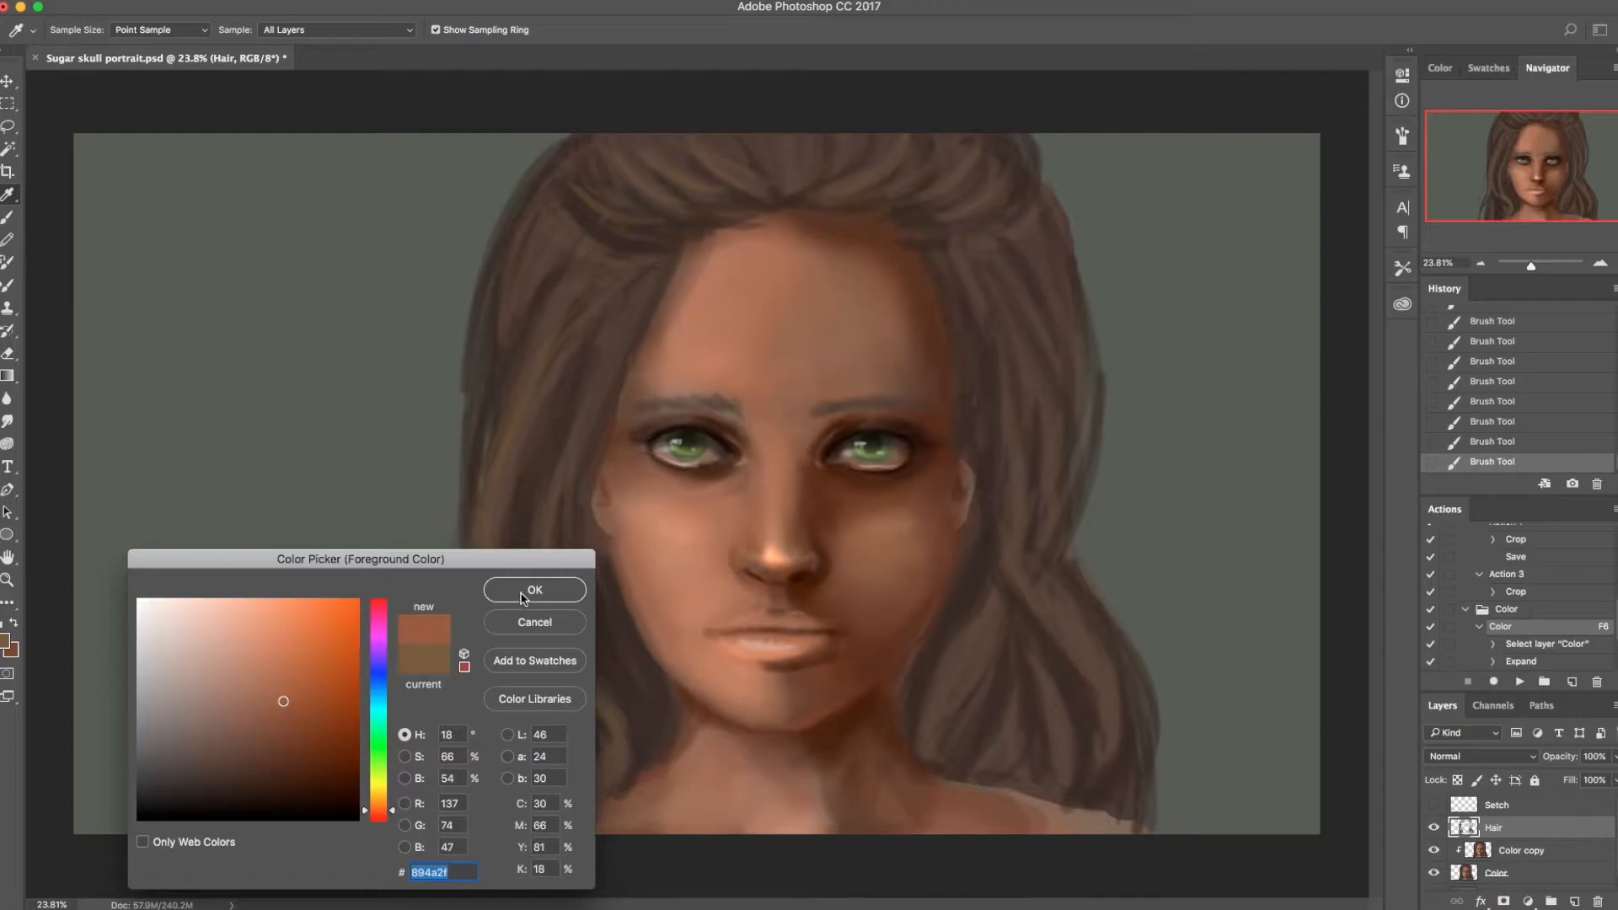
left_click(521, 594)
left_click_drag(593, 272, 540, 236)
left_click_drag(1006, 417, 982, 307)
left_click_drag(1108, 700, 1060, 625)
left_click_drag(961, 647, 931, 740)
left_click_drag(1071, 765, 1045, 692)
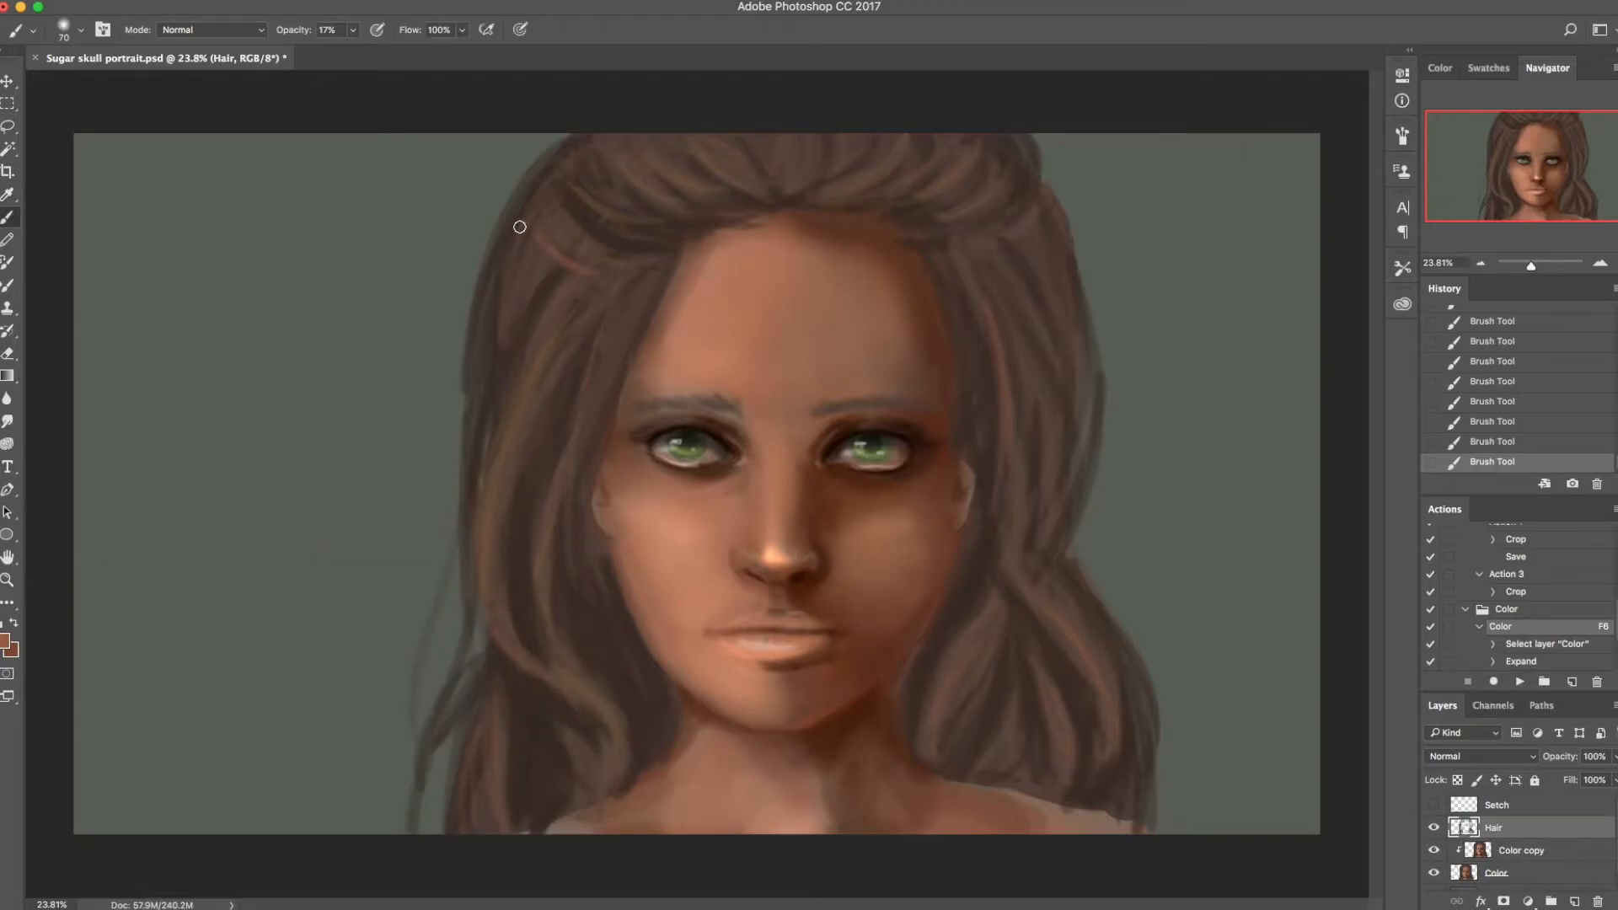
Step: Enlarge the brush to 600 px for broad shading of the hair
key("bracketright")
key("bracketright")
key("bracketright")
key("bracketright")
key("bracketright")
key("bracketright")
key("bracketright")
key("bracketright")
key("bracketright")
key("bracketright")
key("bracketright")
key("ctrl+shift+n")
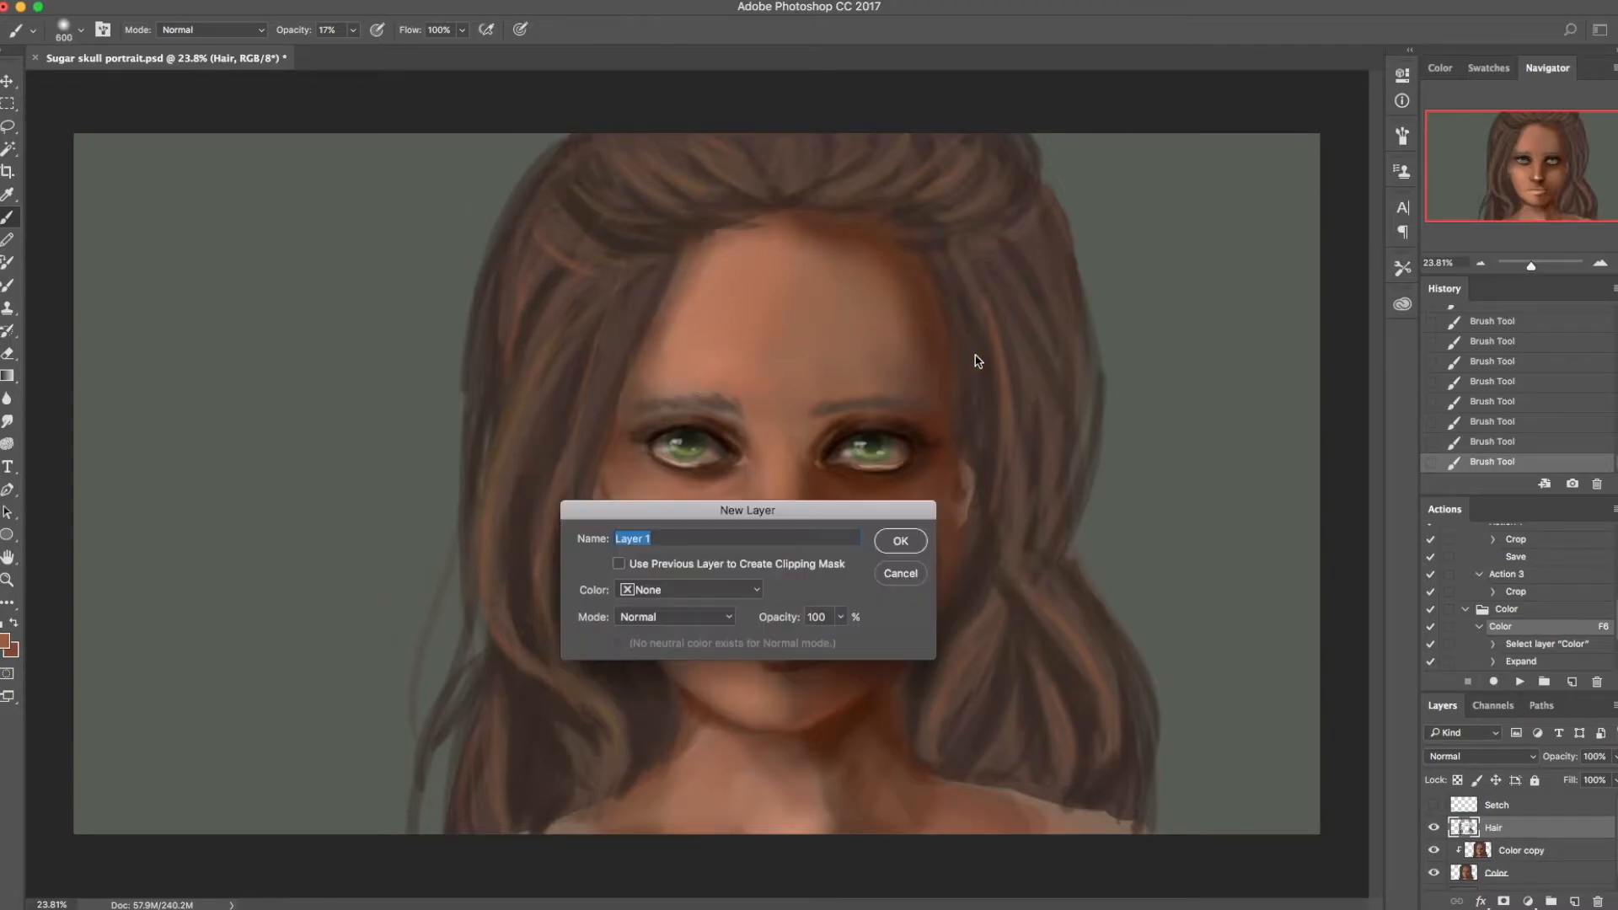
left_click(682, 571)
left_click(900, 573)
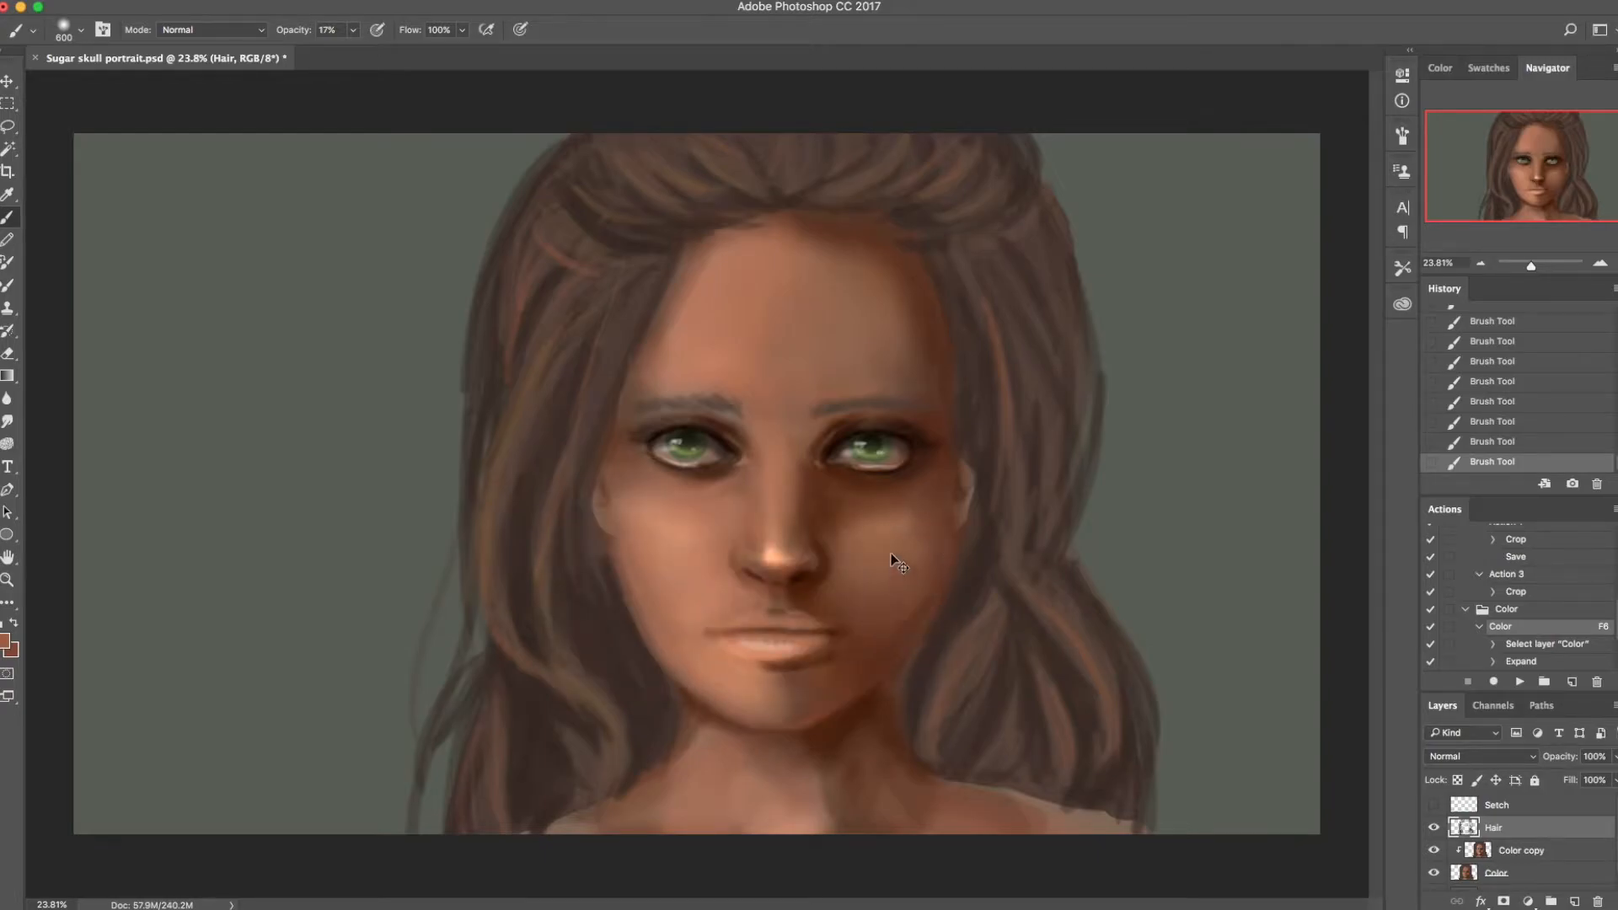
Step: Add a new layer clipped to the Hair layer, and undo a first trial stroke on it
key("ctrl+shift+n")
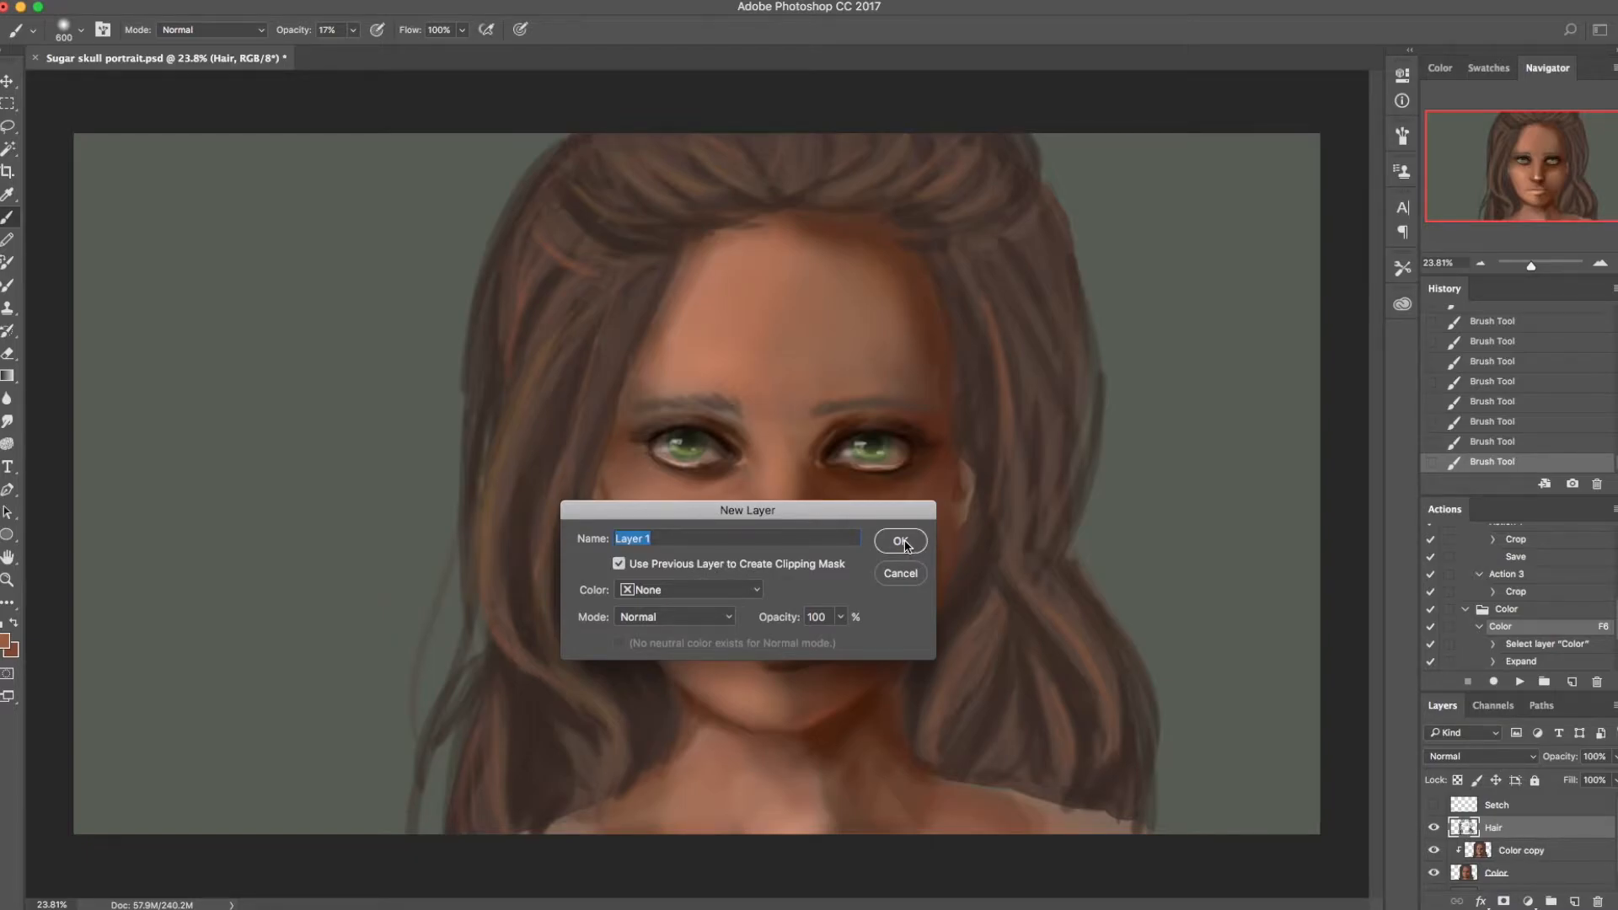
left_click(900, 541)
left_click_drag(506, 257, 479, 340)
key("super+z")
Step: Brush broad highlights over the outer hair, using a brighter orange and a pale peach, mainly on the left-hand side
left_click(6, 642)
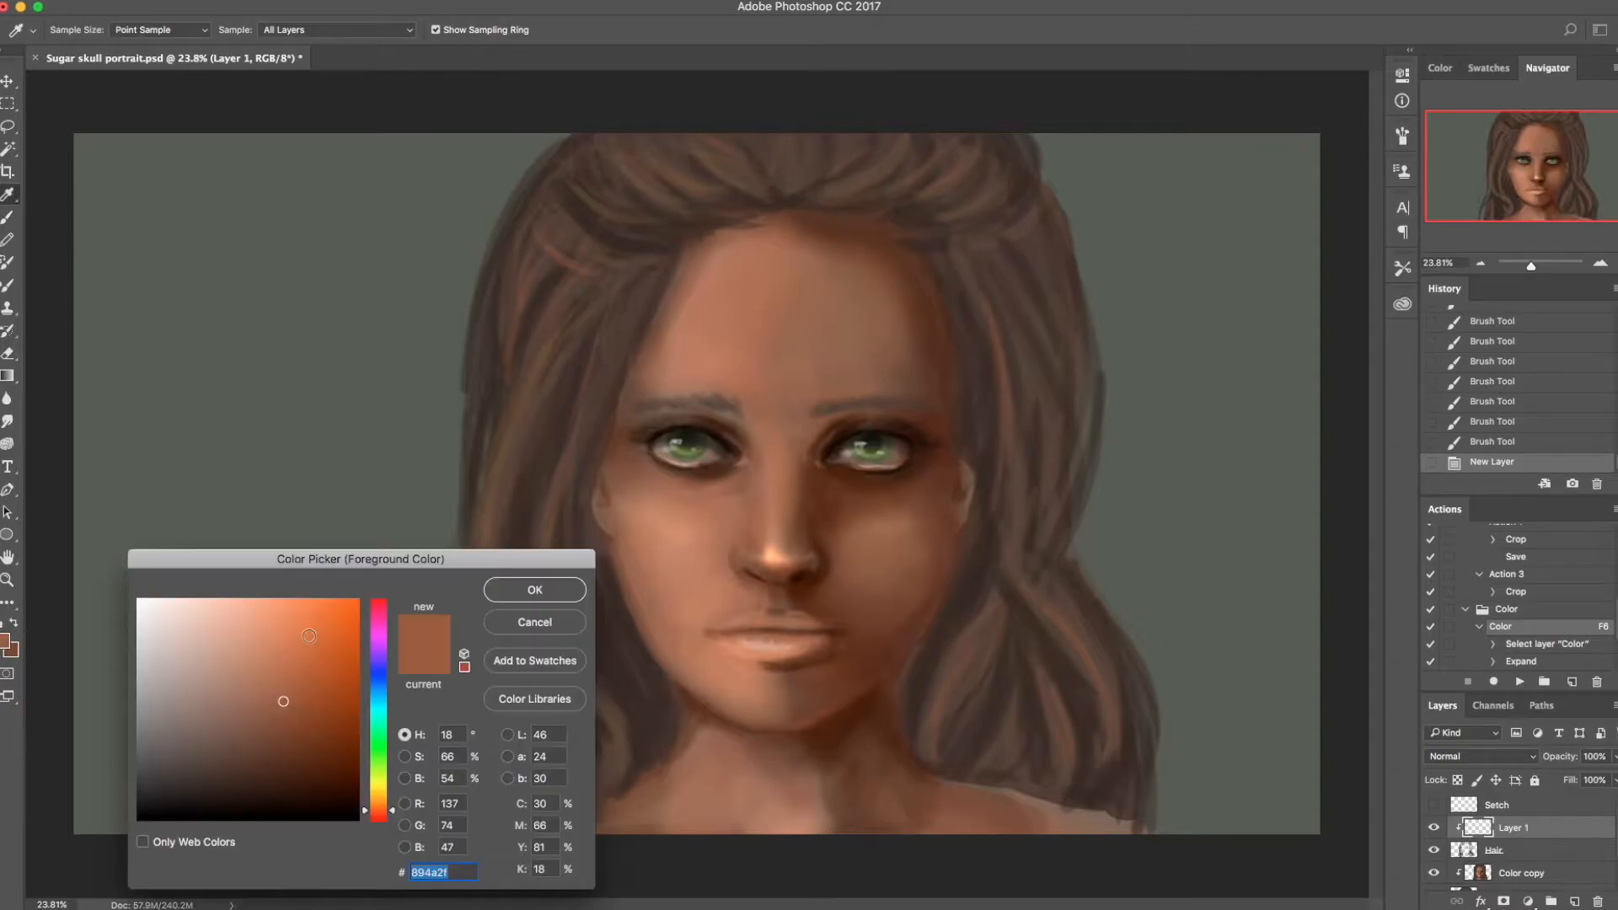
left_click(272, 654)
left_click(519, 595)
mouse_move(556, 191)
left_mouse_down()
mouse_move(471, 274)
mouse_move(492, 545)
mouse_move(451, 844)
mouse_move(501, 249)
left_mouse_up()
left_click(6, 642)
left_click(235, 607)
left_click(527, 590)
mouse_move(539, 186)
left_mouse_down()
mouse_move(480, 307)
mouse_move(401, 780)
left_mouse_up()
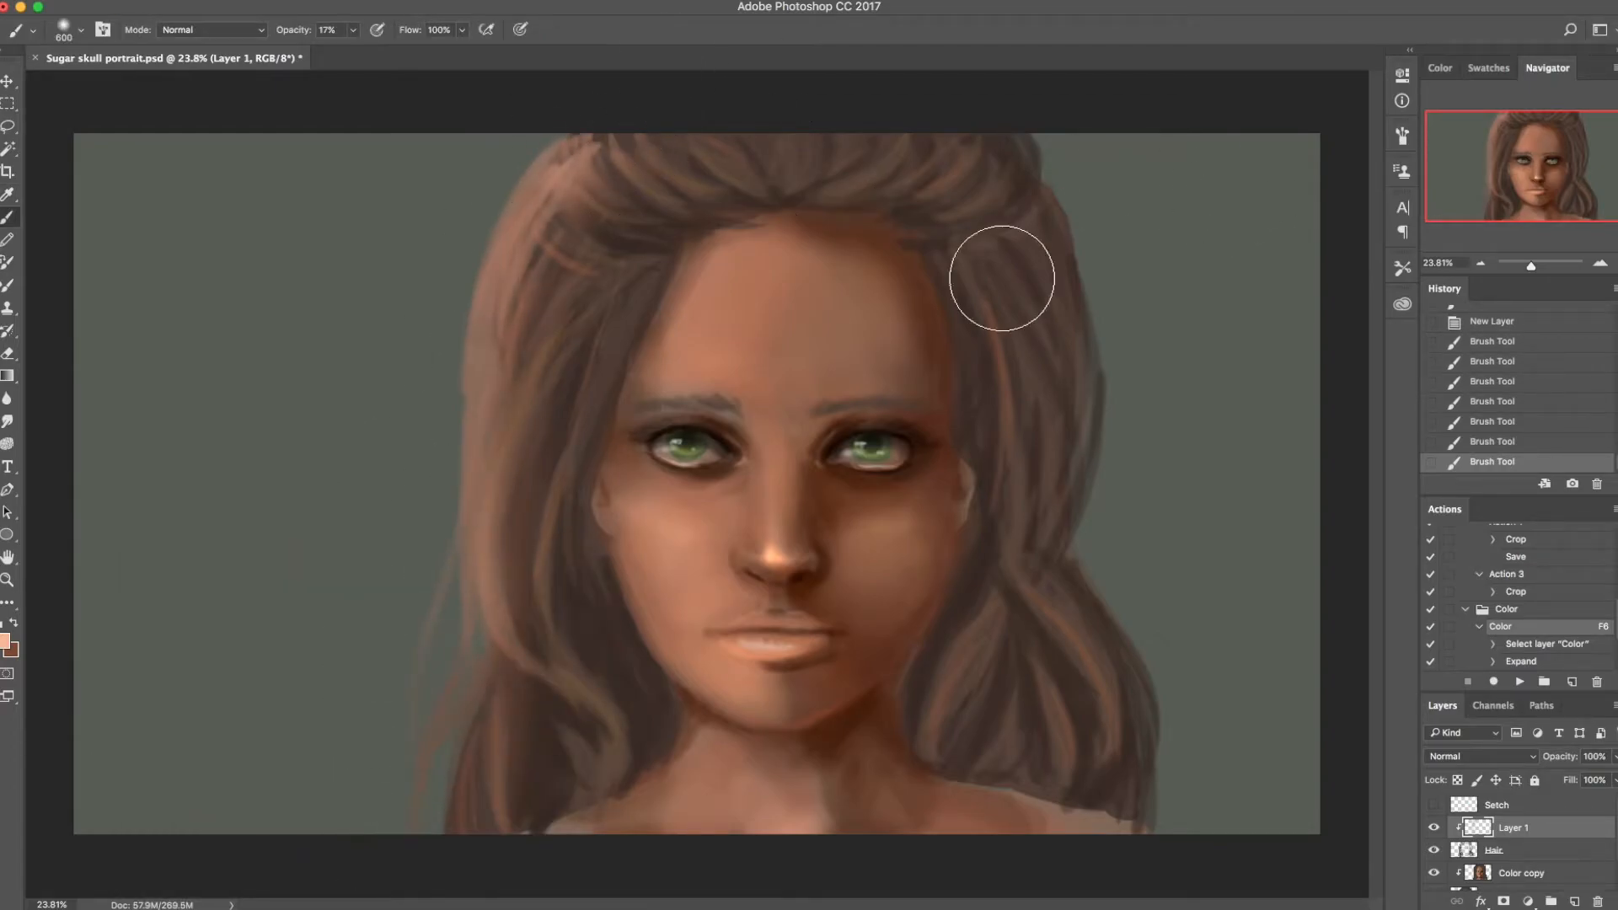
left_click_drag(1090, 242, 1112, 425)
left_click(6, 642)
left_click(227, 721)
left_click(535, 590)
left_click_drag(1022, 342, 989, 256)
key("super+z")
Step: Shade the right-hand hair and the top of the hair with a dark reddish brown
left_click(6, 642)
left_click(313, 777)
left_click(557, 590)
left_click_drag(951, 218, 1029, 506)
left_click_drag(984, 241, 1012, 554)
mouse_move(1036, 668)
left_mouse_down()
mouse_move(998, 714)
mouse_move(994, 658)
mouse_move(1003, 714)
mouse_move(1031, 727)
mouse_move(994, 744)
mouse_move(1007, 658)
mouse_move(992, 702)
left_mouse_up()
left_click_drag(992, 350, 1026, 466)
left_click_drag(857, 173, 640, 186)
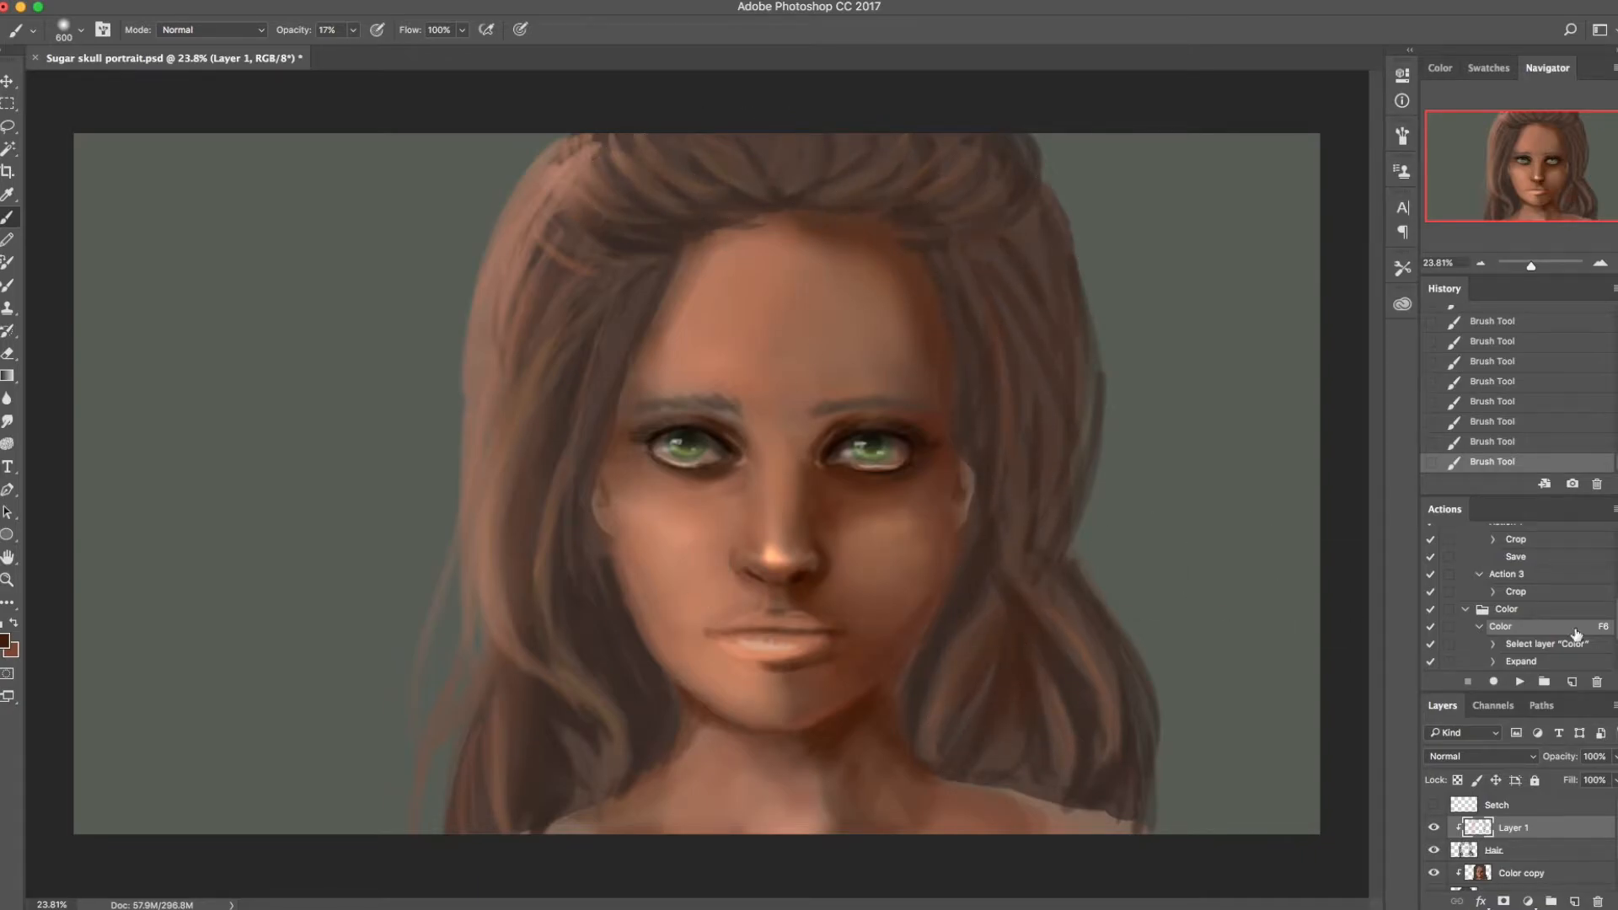
Step: Toggle the Hair layer's visibility to compare the portrait with and without the detailed hair
left_click(1493, 853)
left_click(1434, 852)
left_click(1434, 852)
left_click(1433, 852)
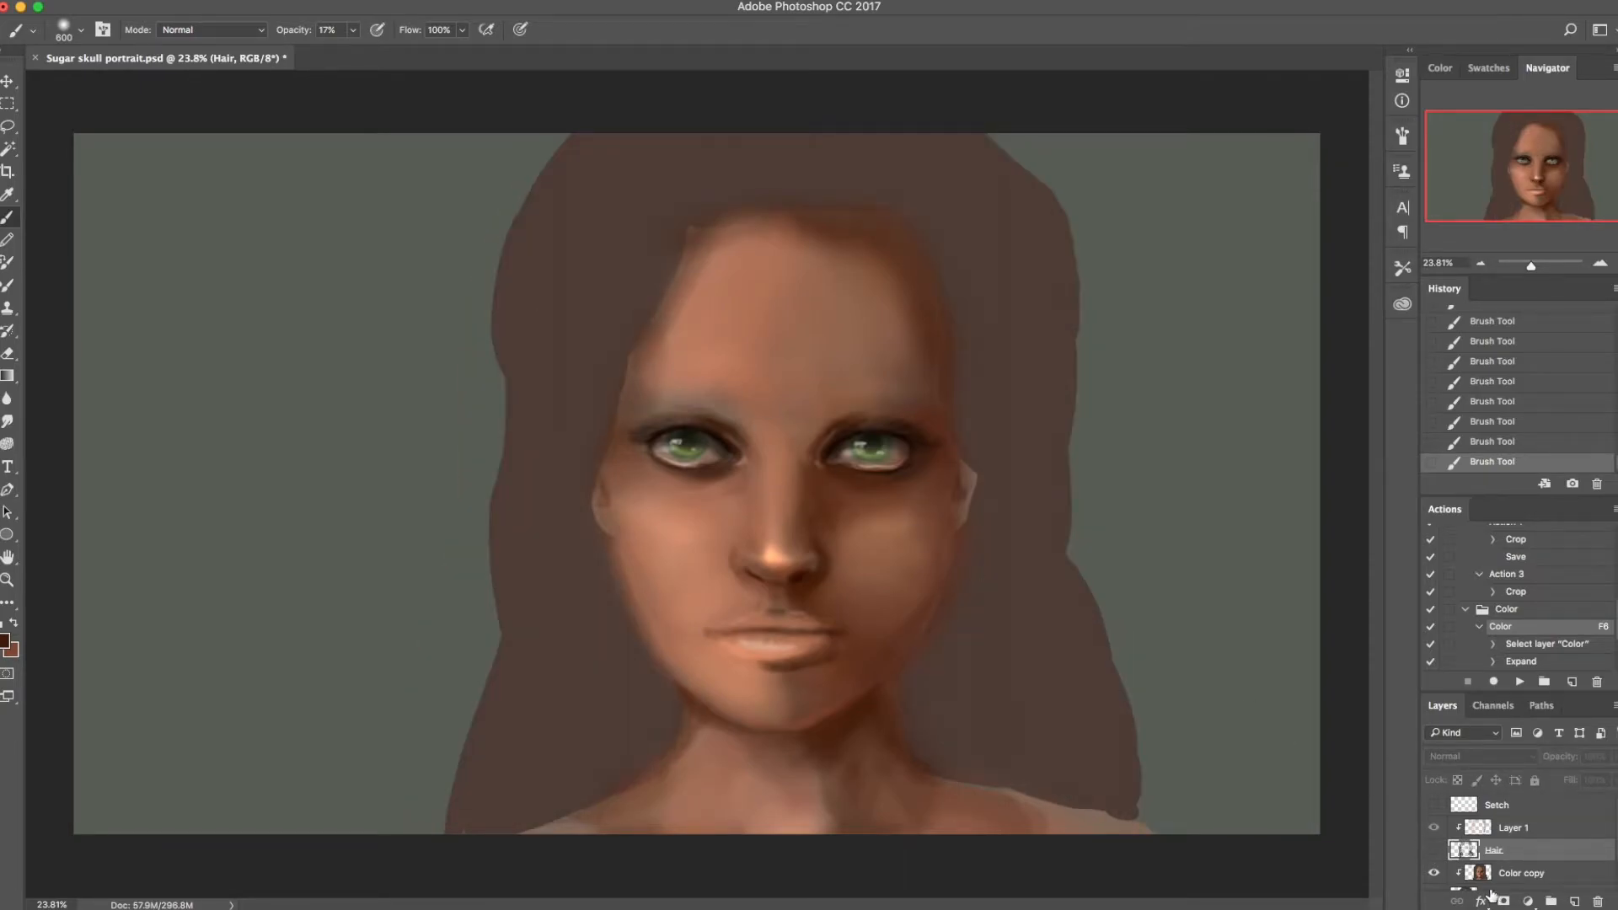
left_click(1433, 851)
Step: Deepen the reddish-brown shading of the right-hand hair on Layer 1 and the Color copy layer, and save
left_click(1522, 827)
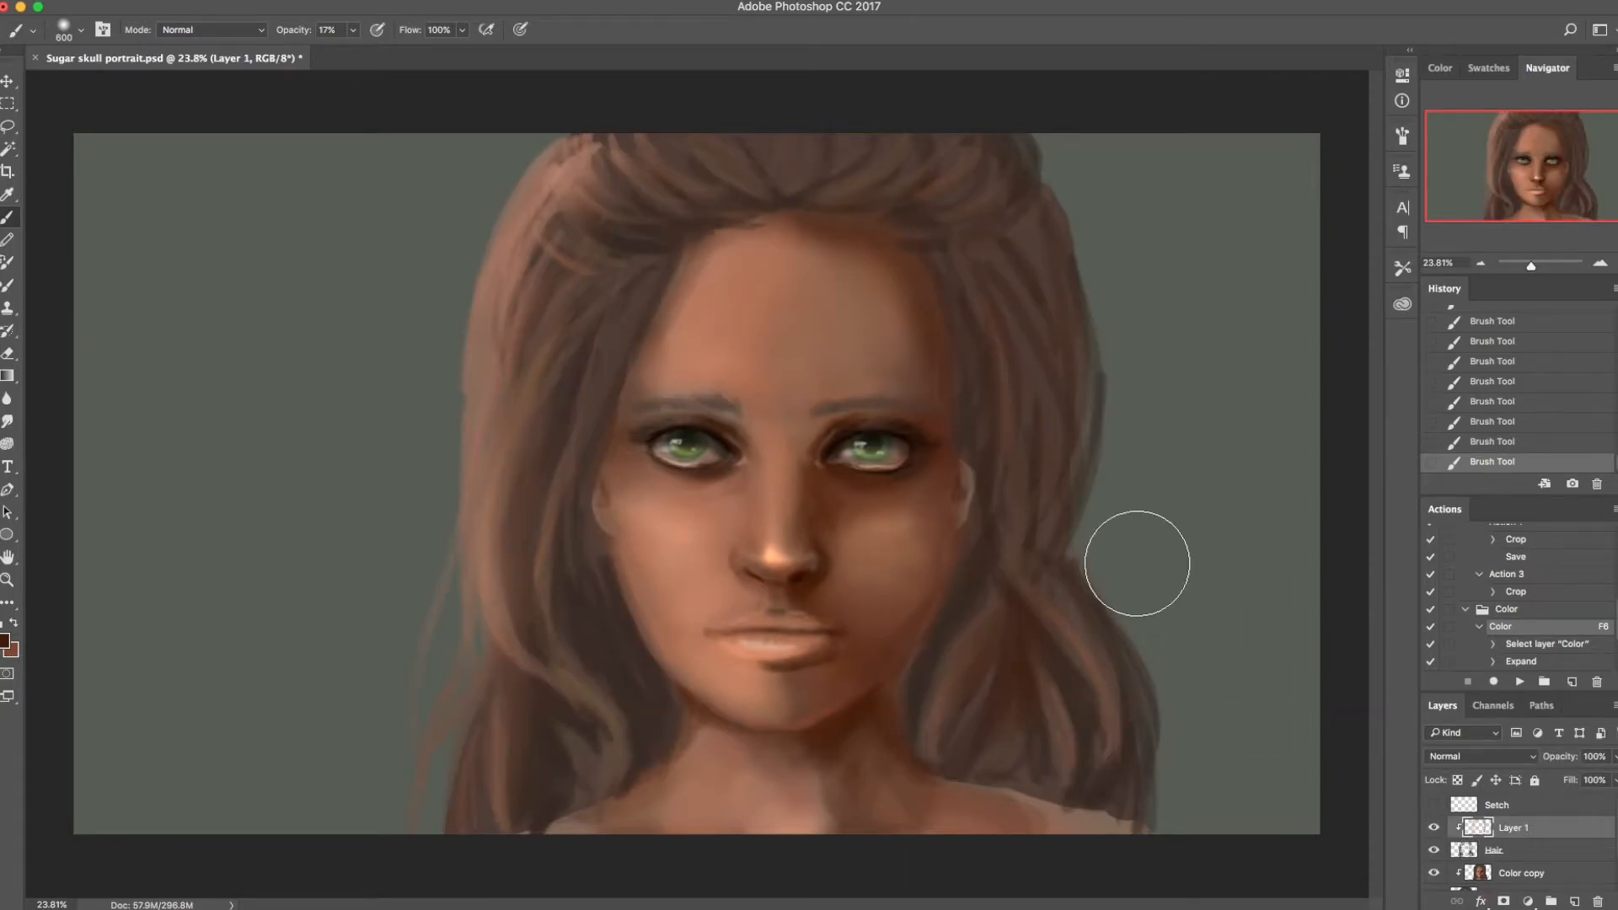
left_click(1547, 856)
left_click(1537, 880)
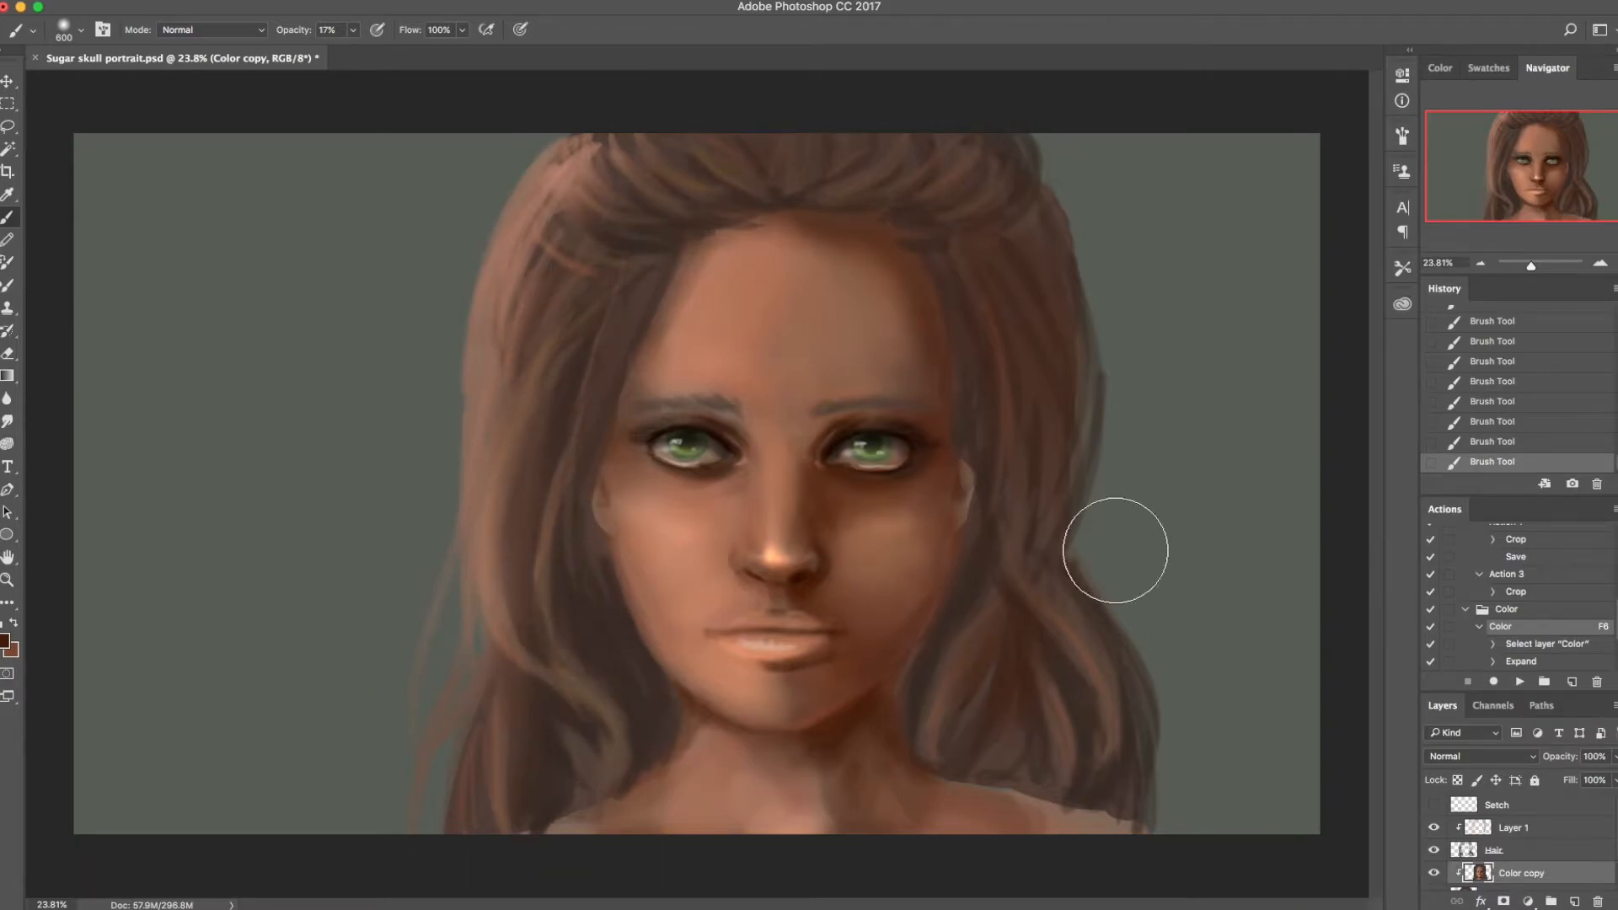
key("ctrl+s")
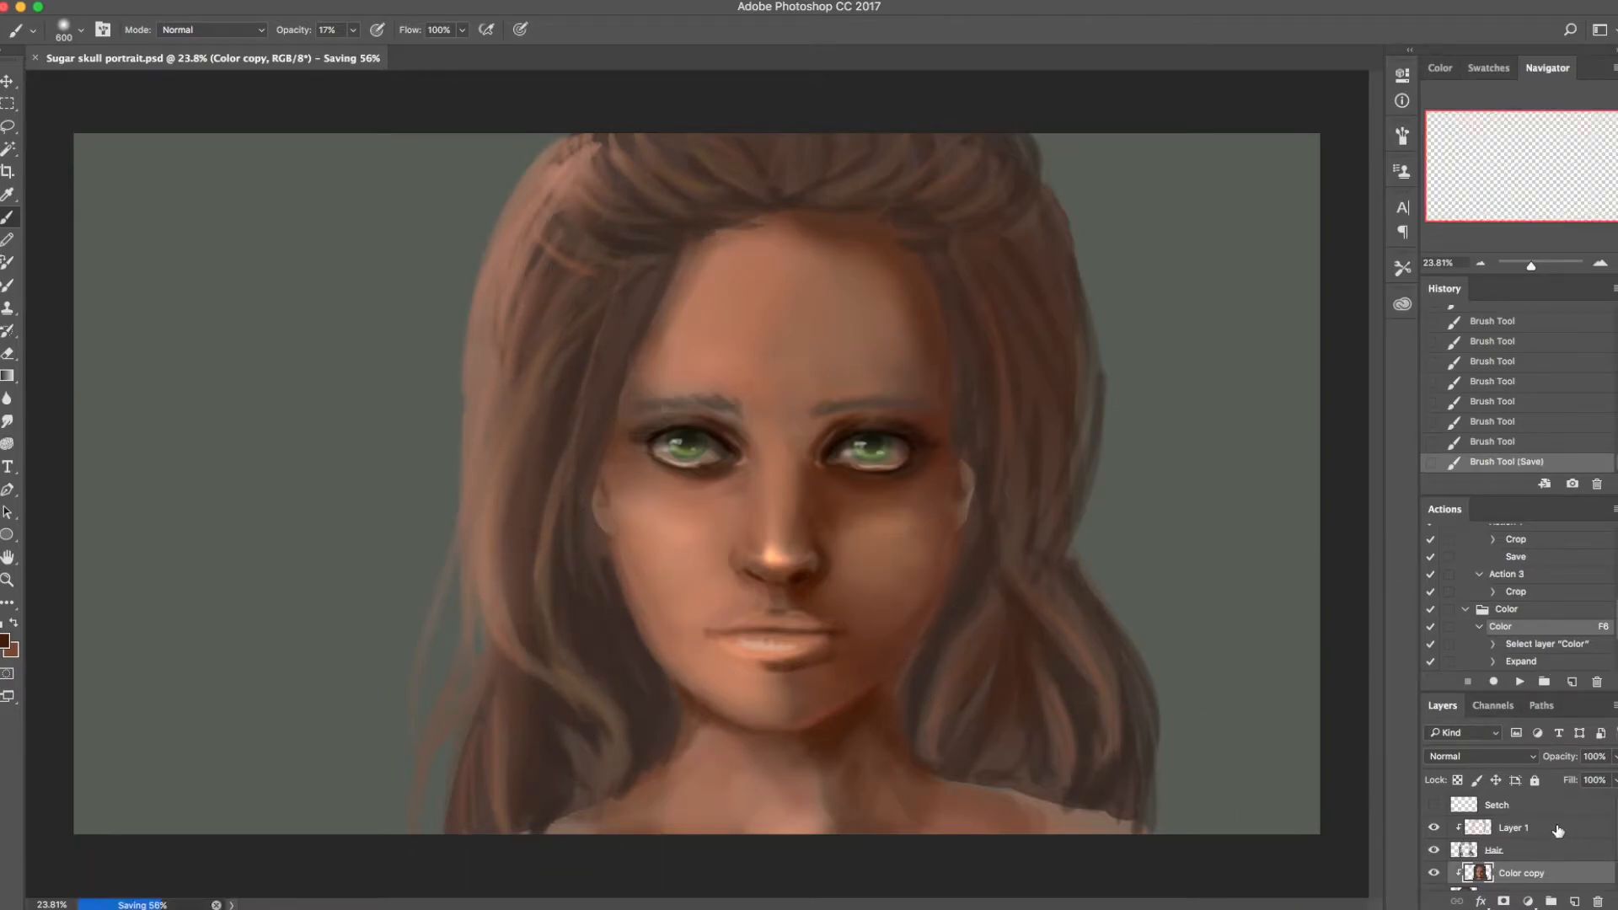
Step: Merge Layer 1 down into the Hair layer and reduce the brush to 90 px
left_click(1517, 828)
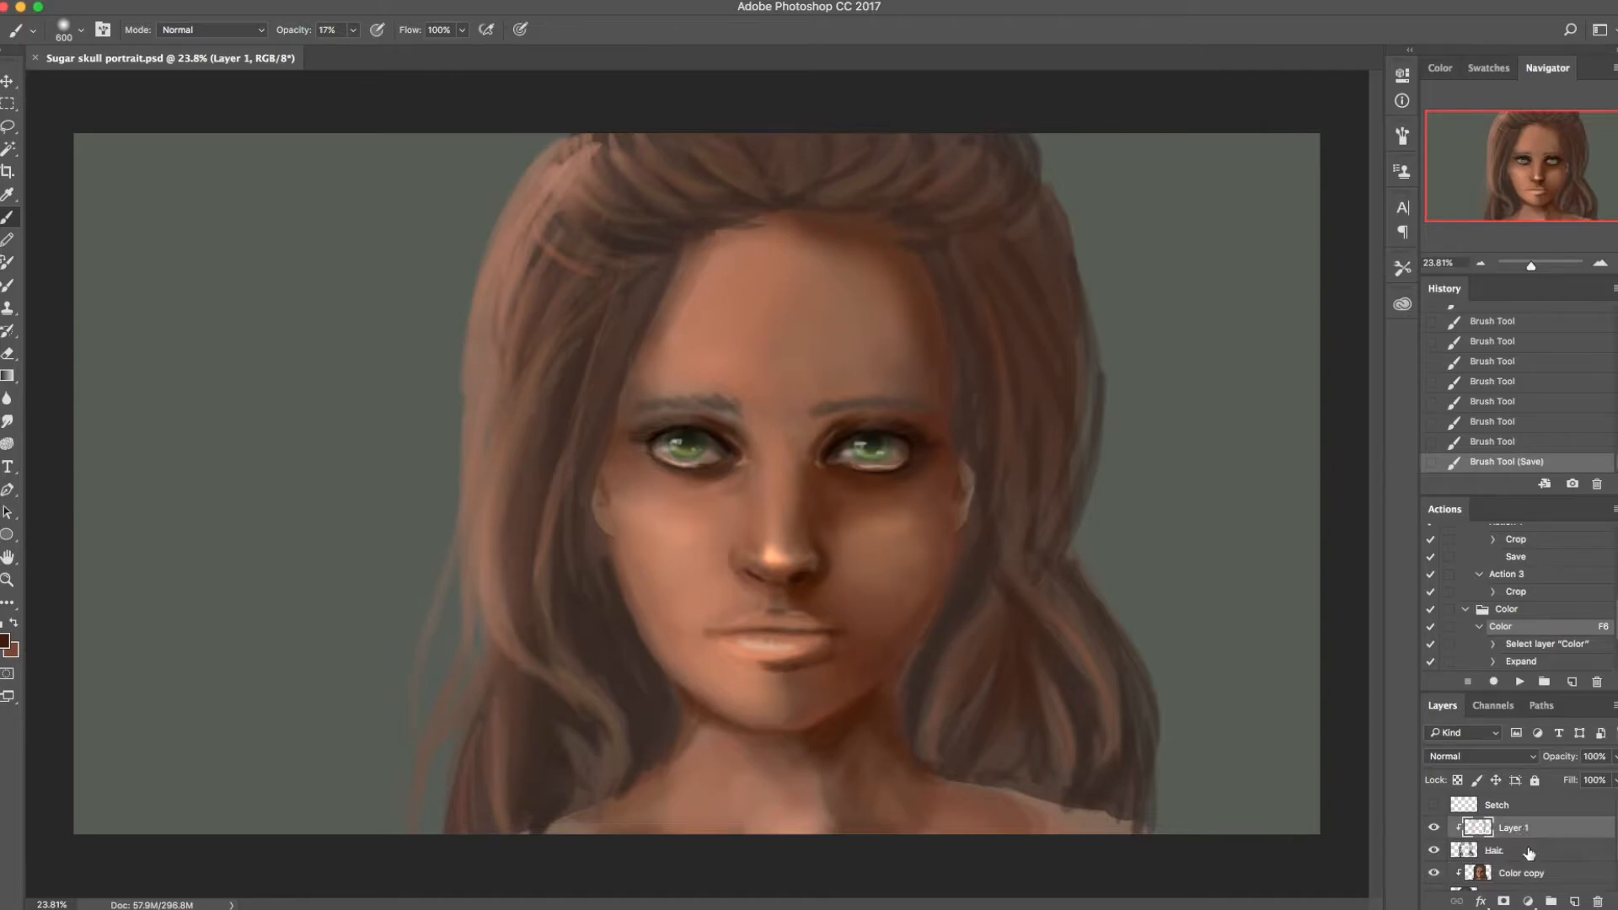
key("ctrl+e")
key("bracketleft")
key("bracketleft")
key("bracketleft")
key("bracketleft")
key("bracketleft")
key("bracketleft")
key("bracketleft")
key("bracketleft")
key("bracketleft")
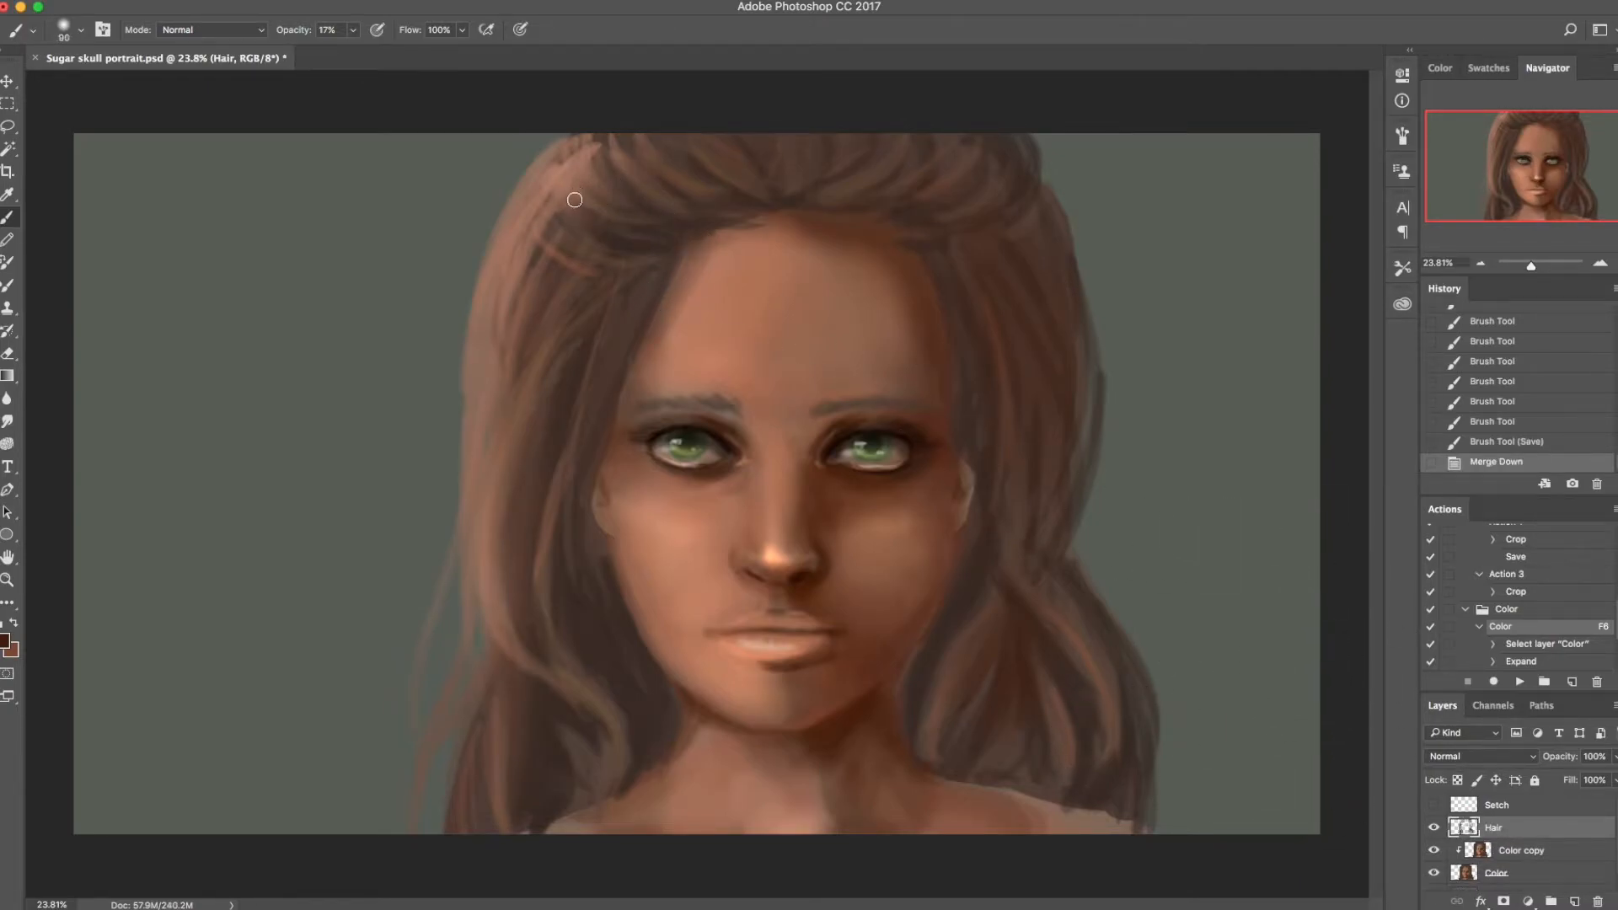
Step: Paint fine golden strands in #b97941 throughout the hair with a small 50–60 px brush
left_click(572, 185, "alt")
left_click(5, 644)
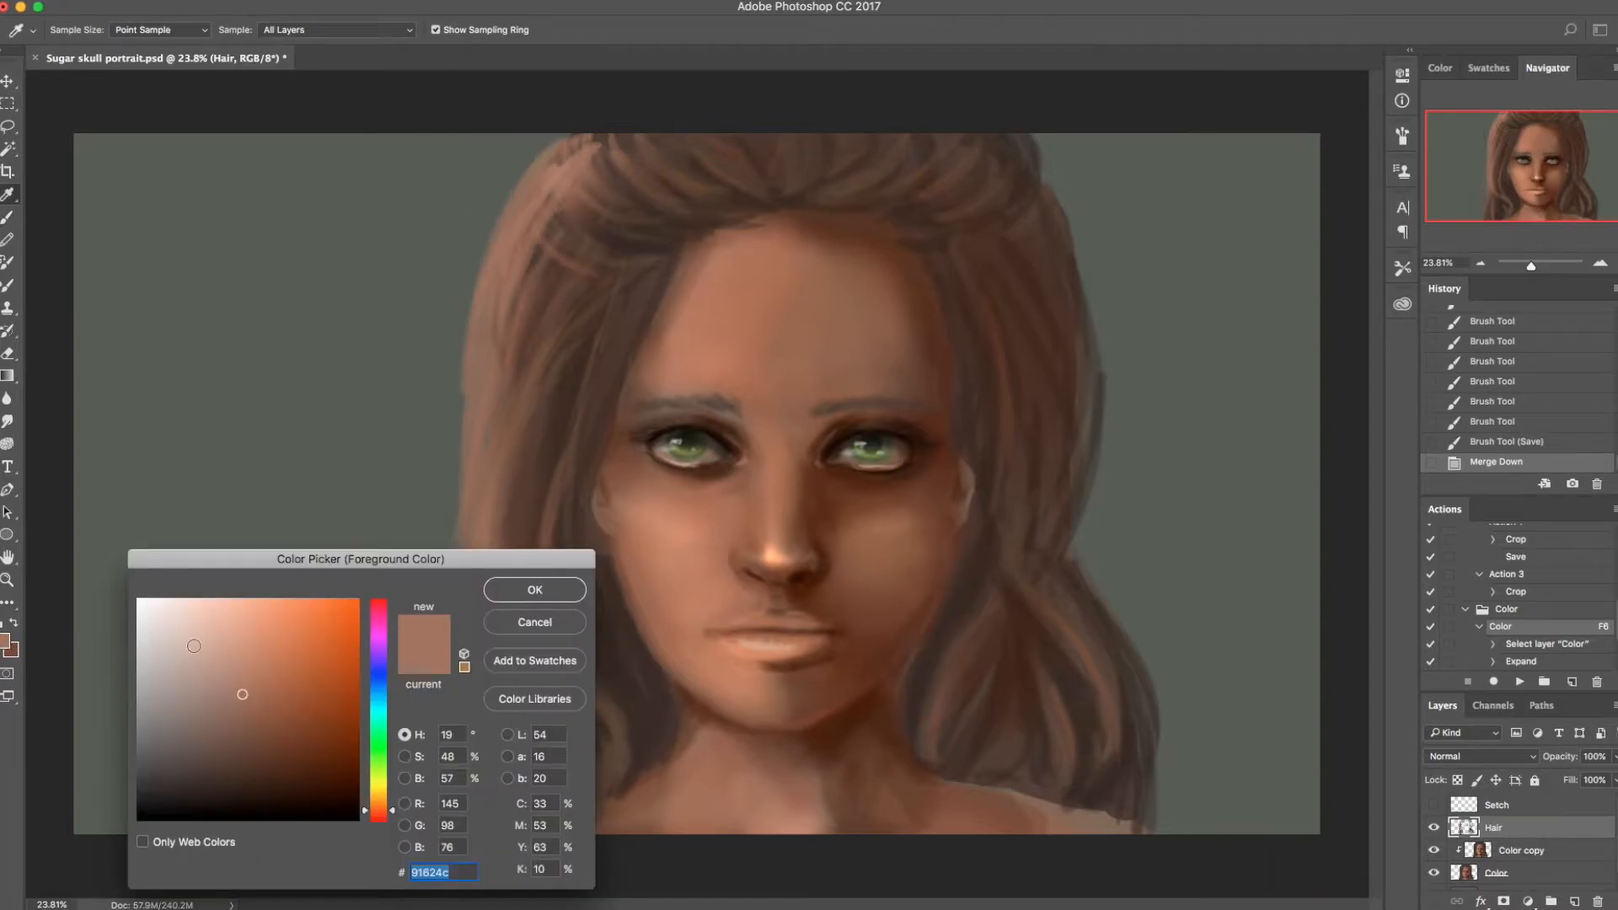
left_click_drag(408, 807, 408, 803)
left_click_drag(272, 696, 284, 667)
left_click(526, 589)
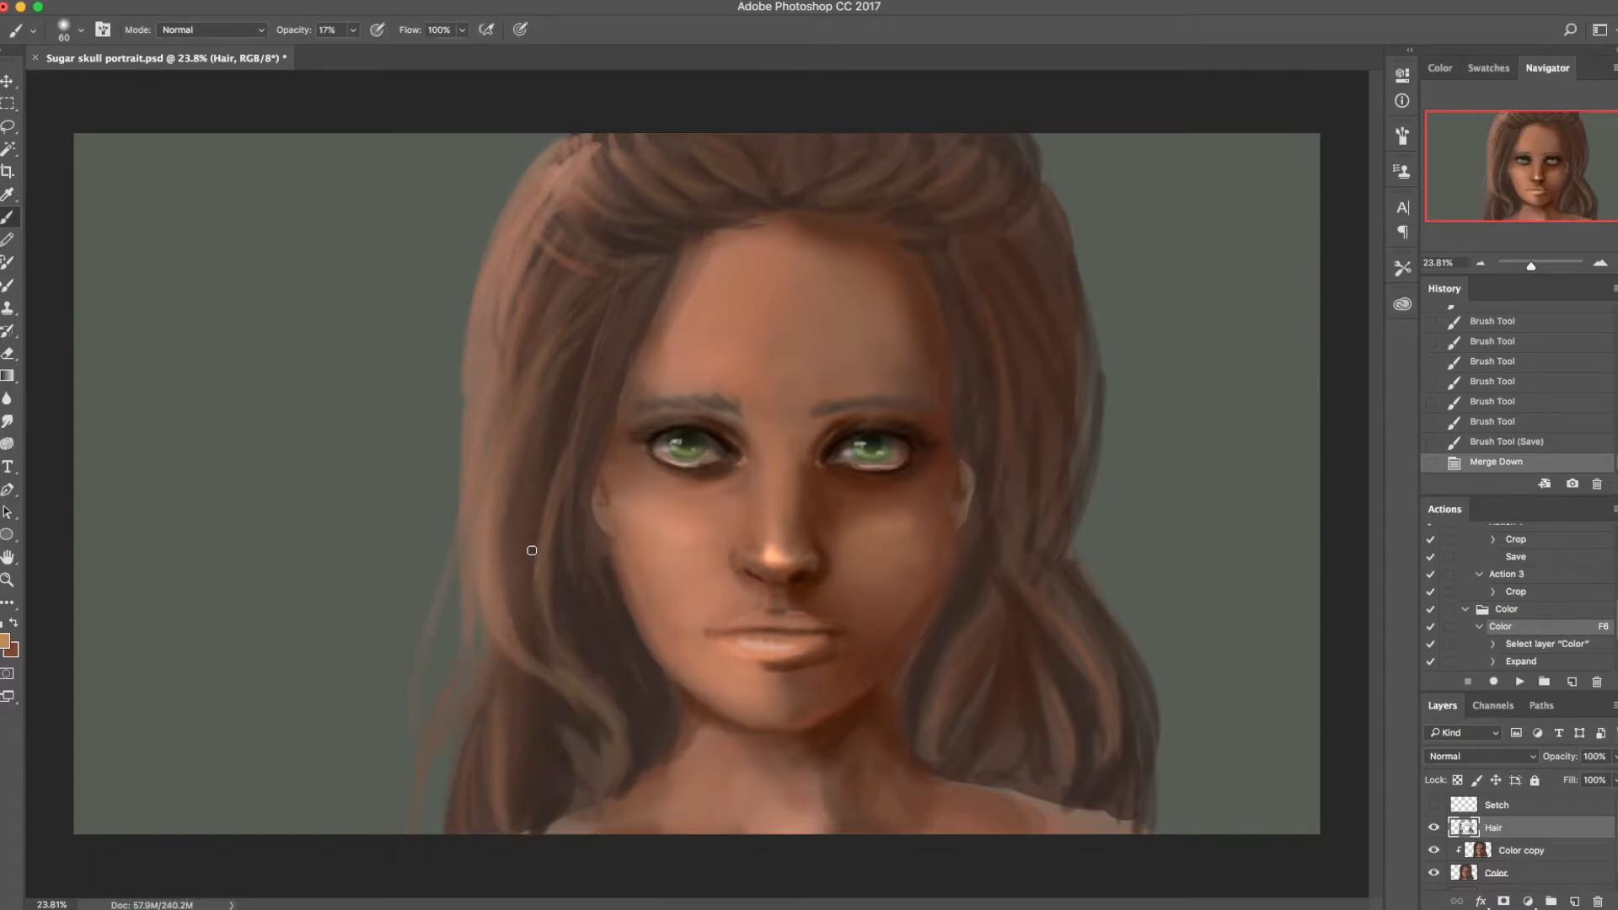
mouse_move(556, 163)
left_mouse_down()
mouse_move(531, 303)
mouse_move(502, 324)
left_mouse_up()
left_click_drag(498, 312, 477, 404)
left_click_drag(482, 420, 534, 671)
left_click_drag(490, 743, 487, 833)
left_click_drag(552, 498, 541, 632)
left_click_drag(590, 280, 505, 454)
left_click_drag(563, 240, 613, 268)
left_click_drag(619, 172, 659, 200)
left_click_drag(792, 199, 832, 192)
left_click_drag(960, 269, 1022, 539)
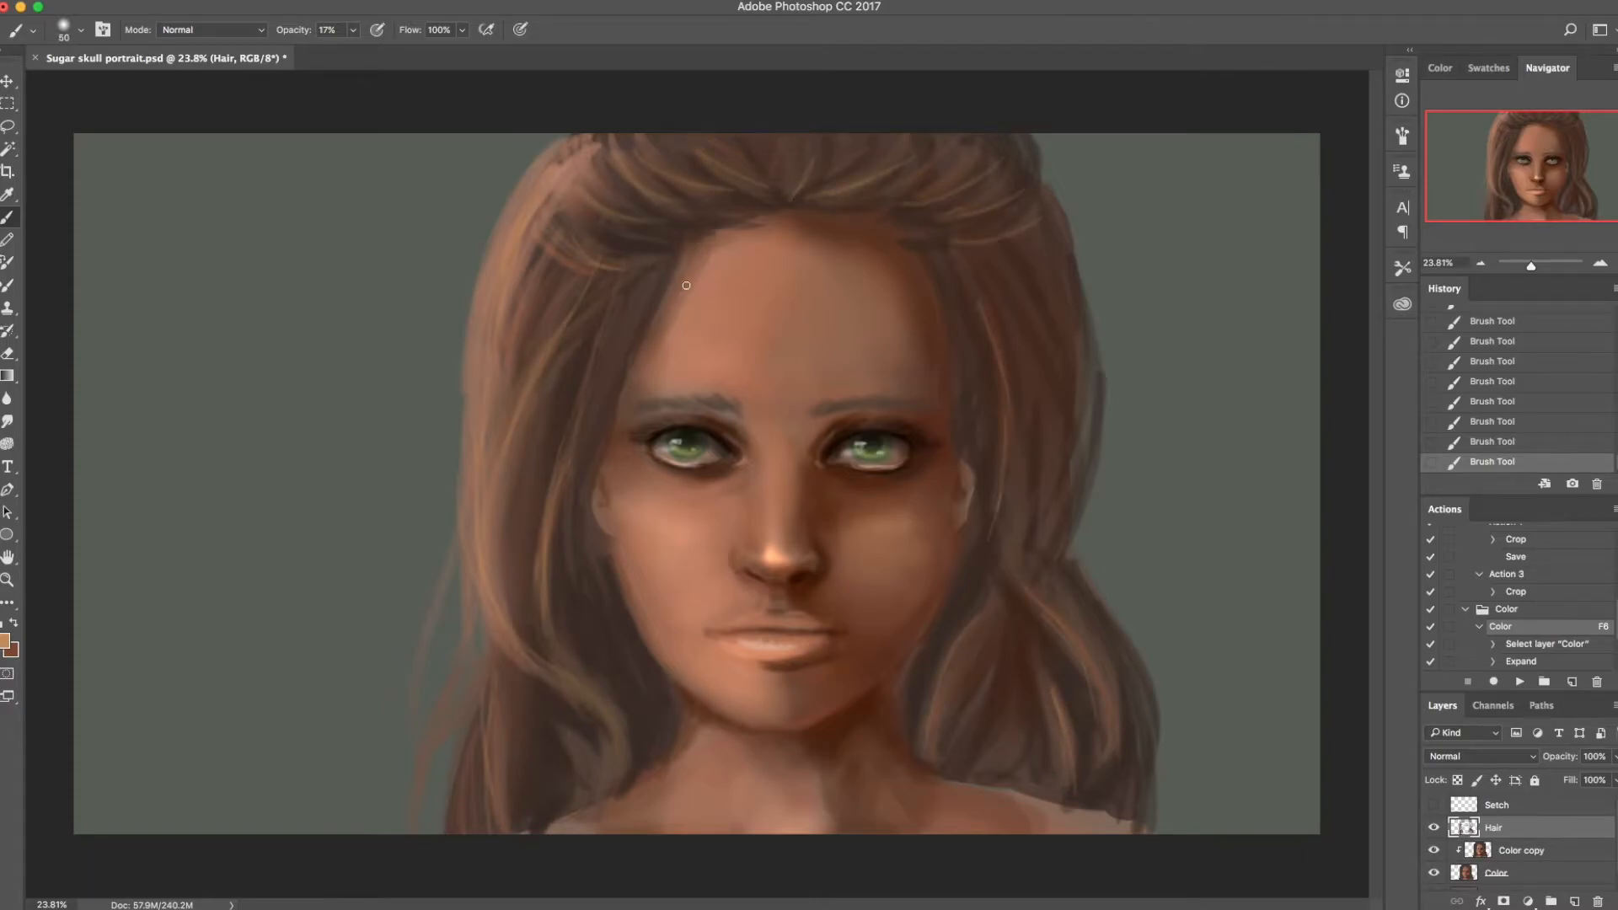
Step: Pick the very dark brown #1d1107 and shade the hair beside both sides of the face with a 250 px brush
left_click(6, 642)
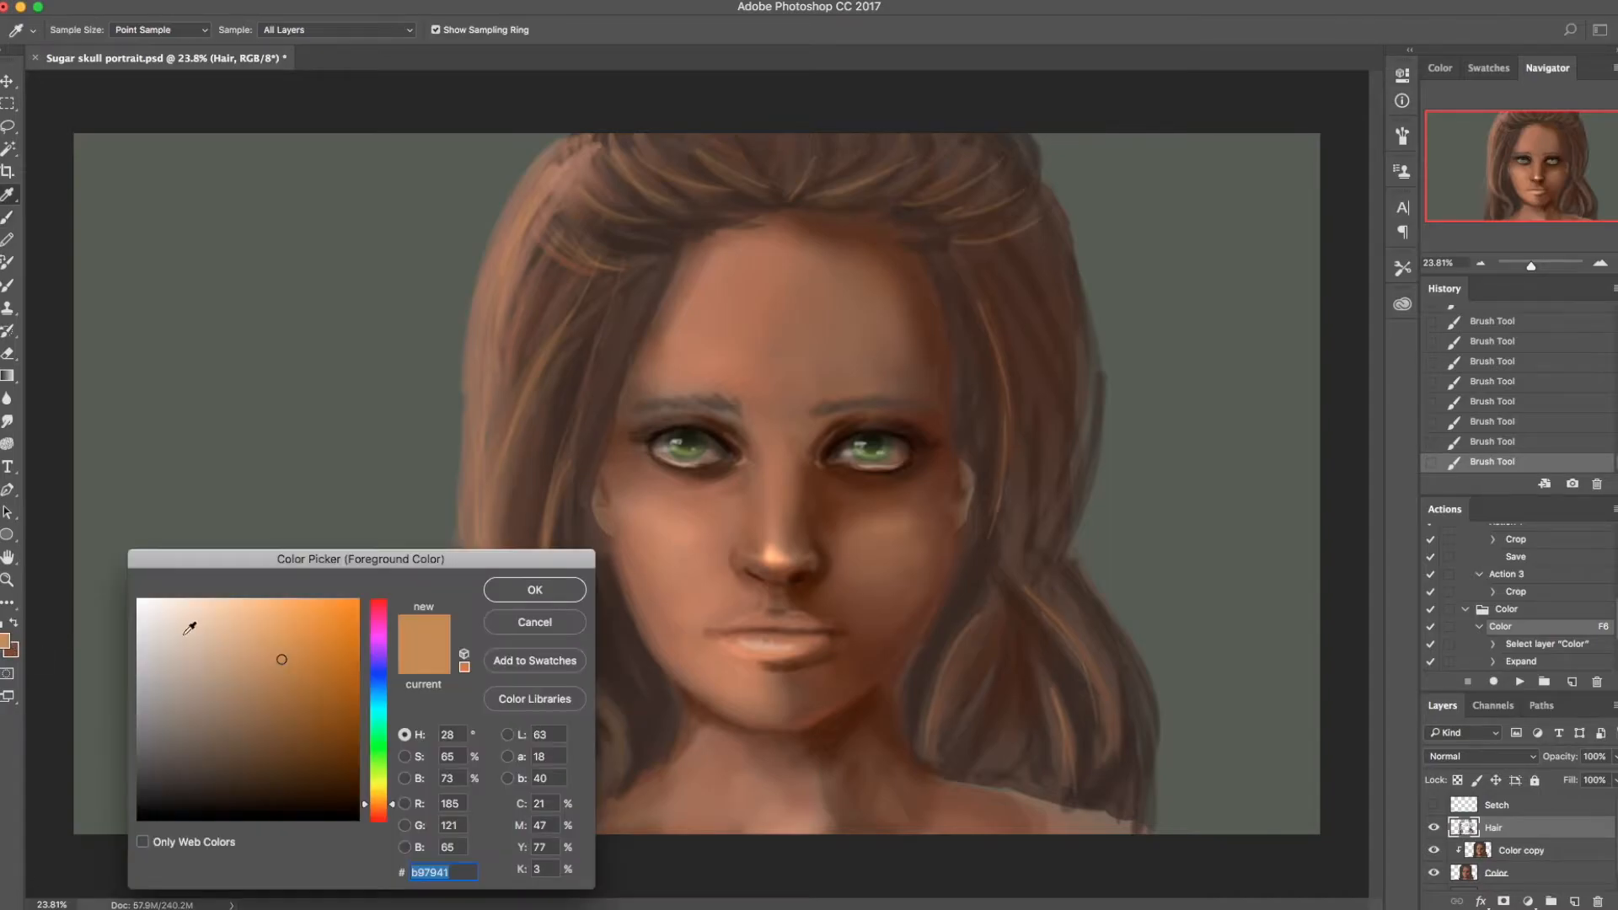
left_click_drag(270, 762, 289, 768)
left_click(534, 589)
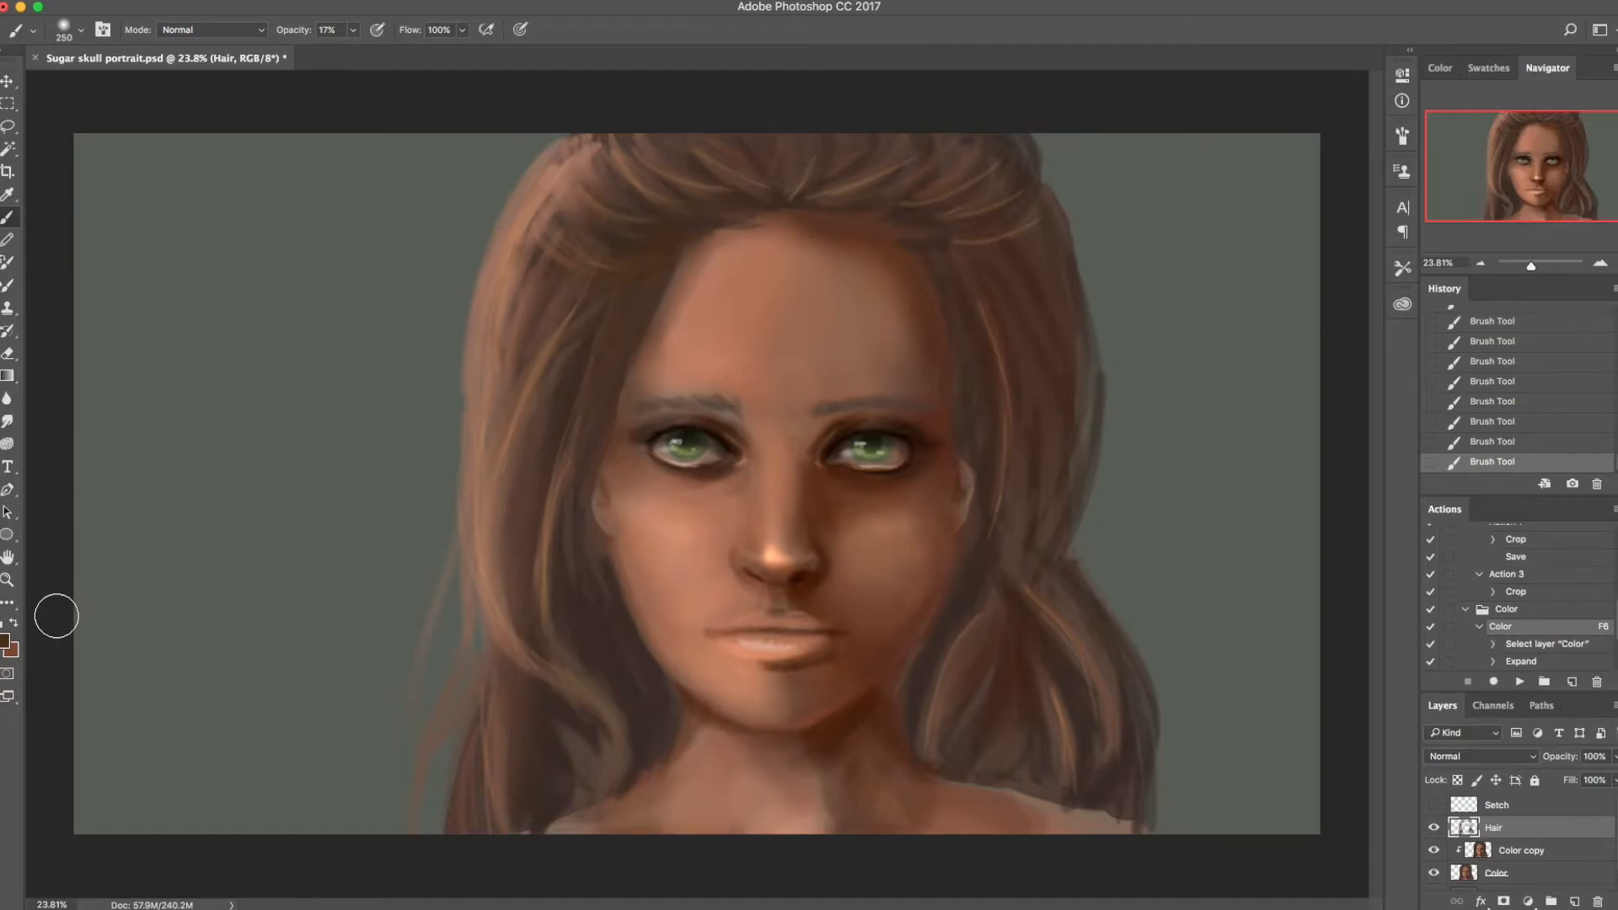
left_click(7, 642)
left_click(306, 795)
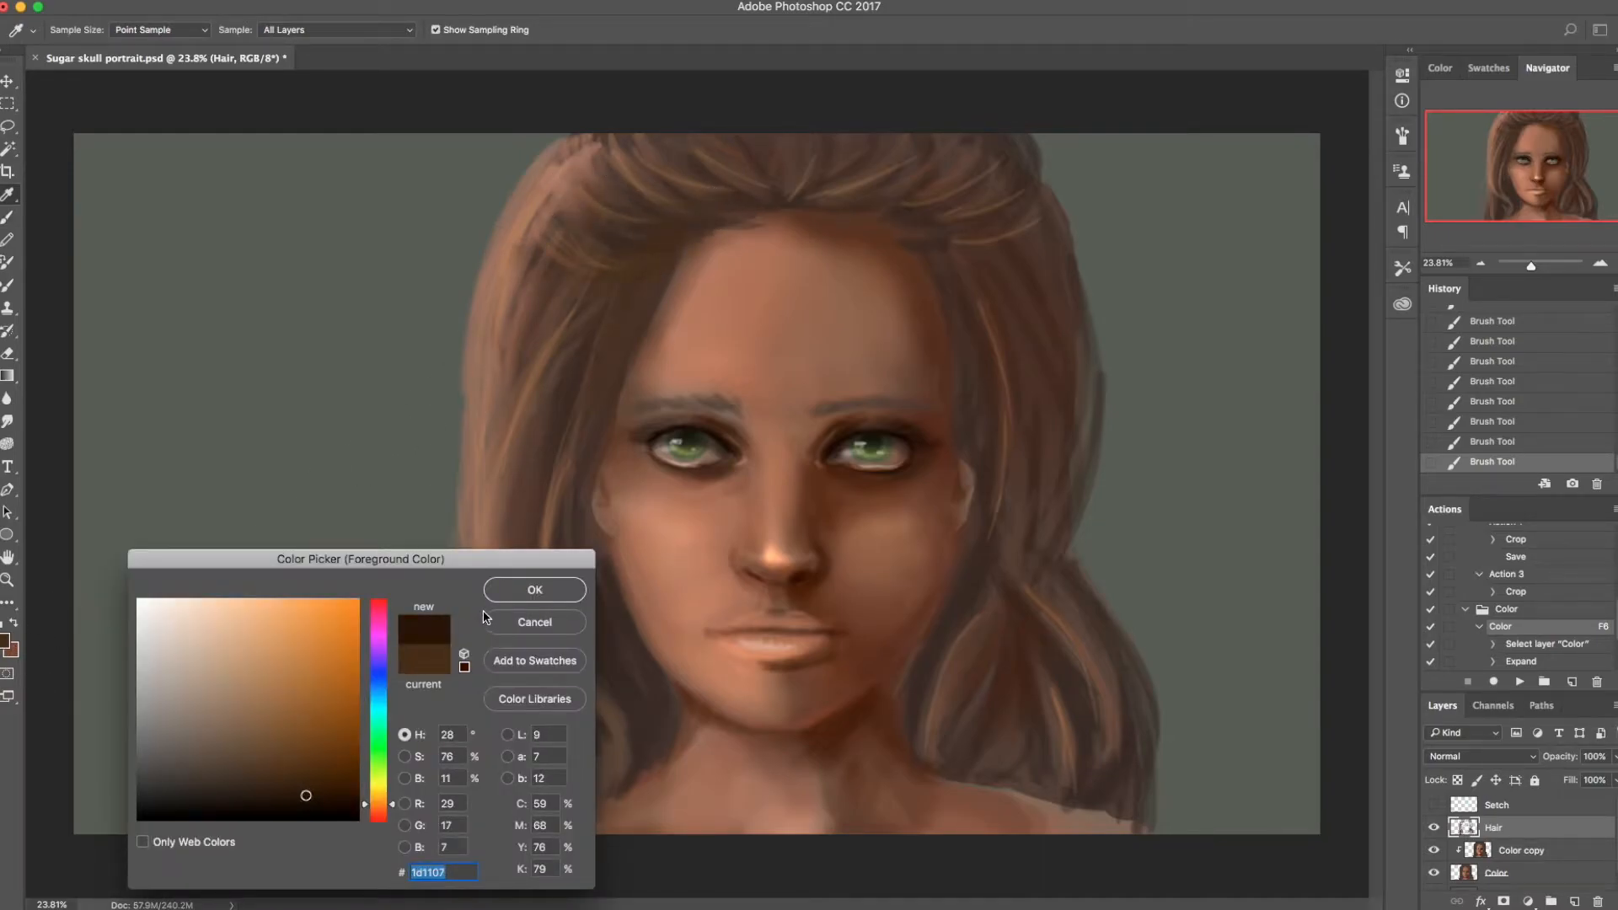
left_click(517, 592)
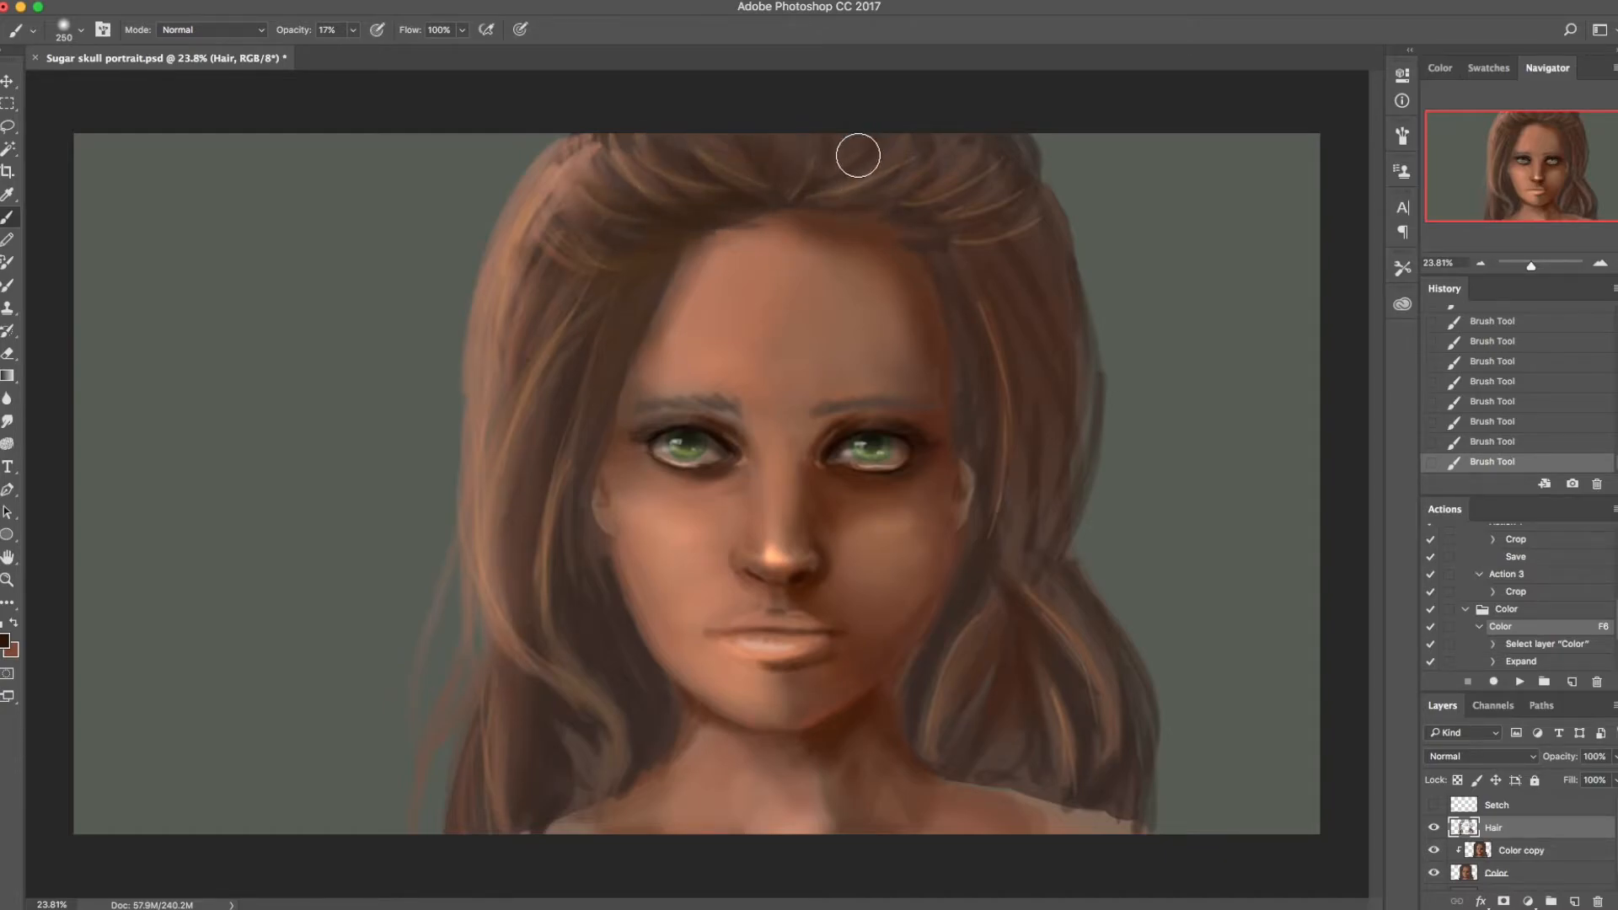
mouse_move(934, 182)
left_mouse_down()
mouse_move(914, 217)
mouse_move(1070, 758)
mouse_move(974, 522)
left_mouse_up()
left_click_drag(599, 574, 580, 337)
Step: Choose a near-black foreground color and deepen the hair shadows around the face and crown, reducing the brush to 125 px
left_click(5, 640)
left_click(307, 794)
left_click(532, 589)
mouse_move(609, 194)
left_mouse_down()
mouse_move(715, 210)
mouse_move(775, 174)
mouse_move(972, 231)
mouse_move(958, 578)
mouse_move(976, 757)
left_mouse_up()
key("bracketleft")
key("bracketleft")
key("bracketleft")
key("bracketleft")
mouse_move(640, 649)
left_mouse_down()
mouse_move(656, 735)
mouse_move(549, 736)
mouse_move(548, 480)
mouse_move(773, 163)
mouse_move(809, 164)
left_mouse_up()
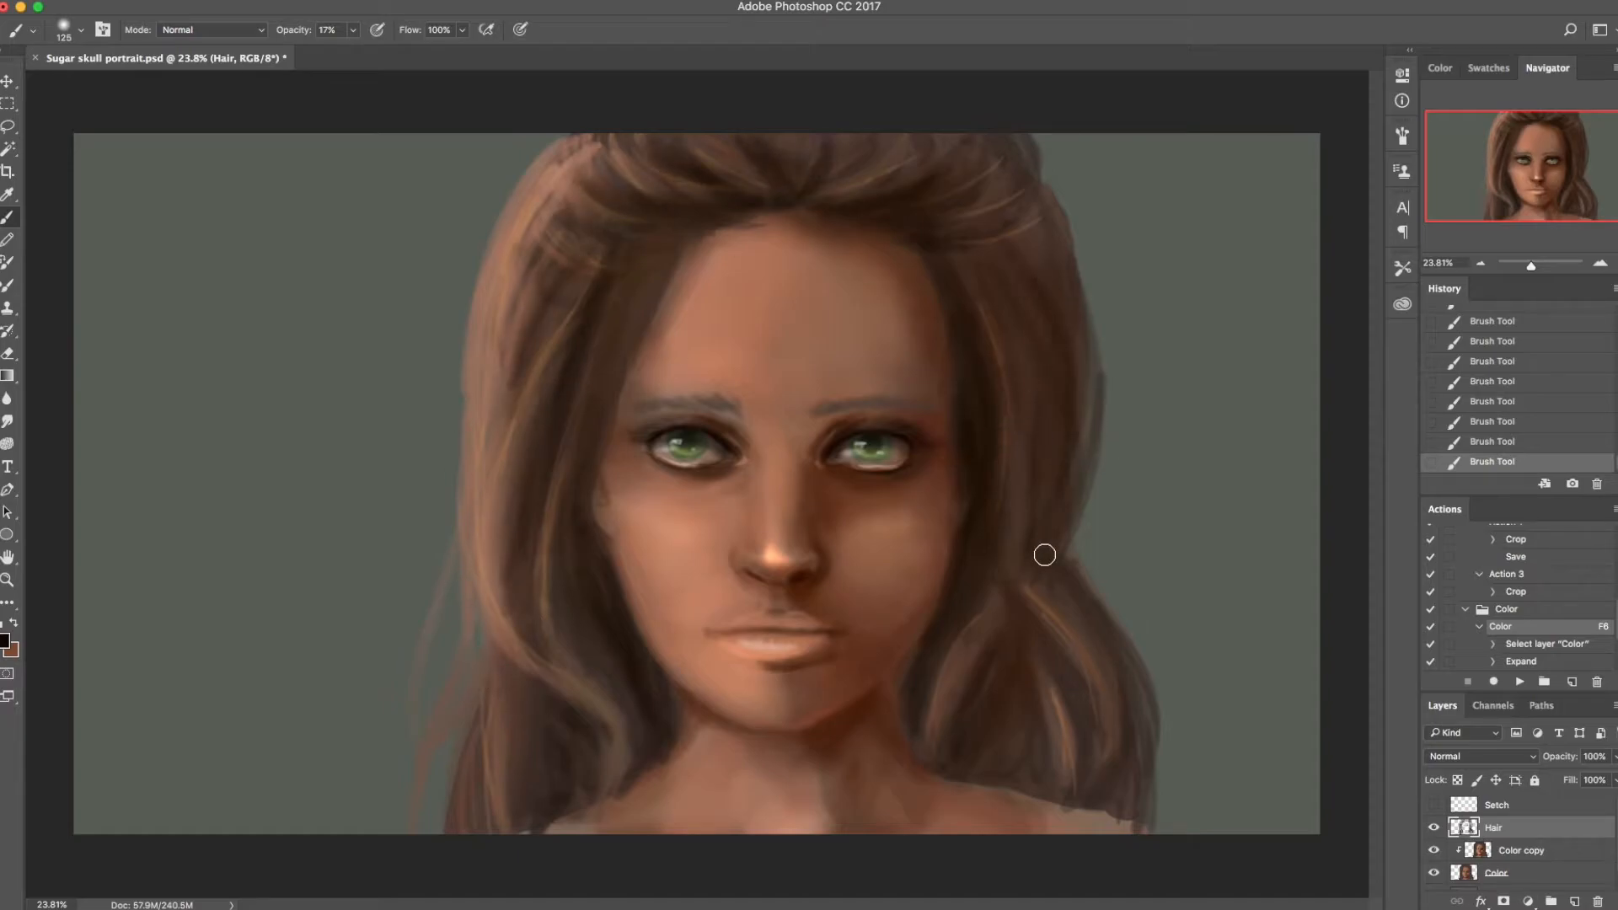
Step: Refine the hairline above the forehead with fine dark strands from a smaller brush, erasing the excess
key("bracketleft")
key("bracketleft")
key("bracketleft")
key("bracketleft")
key("bracketleft")
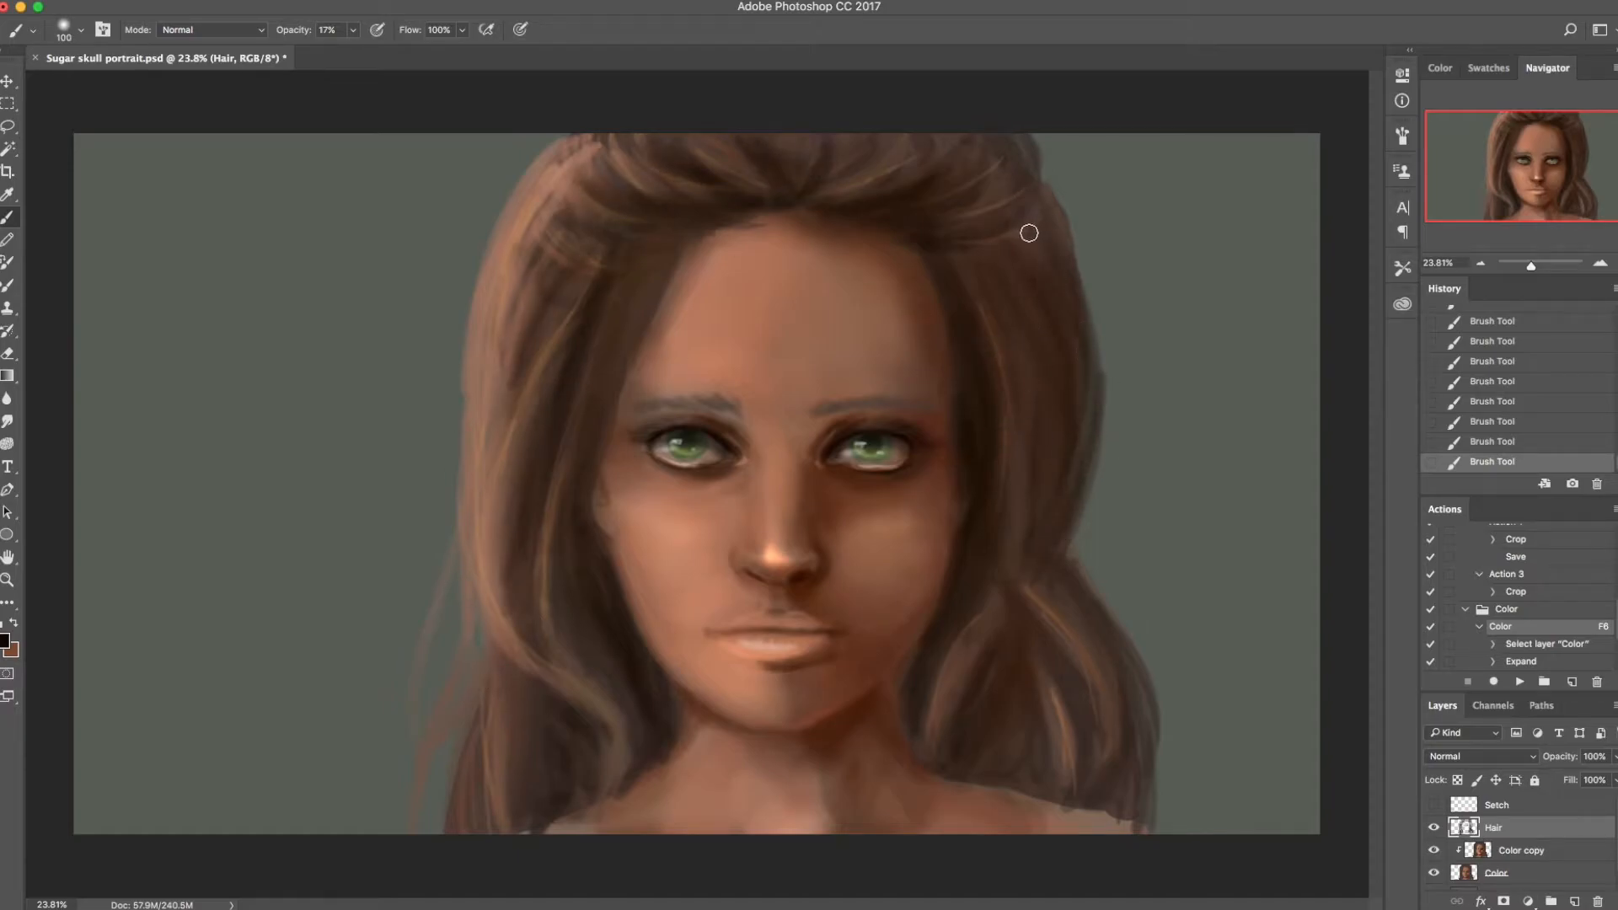
key("bracketleft")
key("bracketleft")
key("bracketleft")
key("e")
mouse_move(776, 210)
left_mouse_down()
mouse_move(798, 239)
mouse_move(749, 228)
left_mouse_up()
key("b")
left_click_drag(750, 229, 763, 218)
key("]")
left_click_drag(763, 218, 767, 217)
Step: Paint thin flyaway strands over and around the hair in golden #bc945a with a 10 px brush, and save
left_click(660, 183, "alt")
key("i")
left_click(531, 202)
left_click(5, 642)
left_click_drag(379, 807, 379, 792)
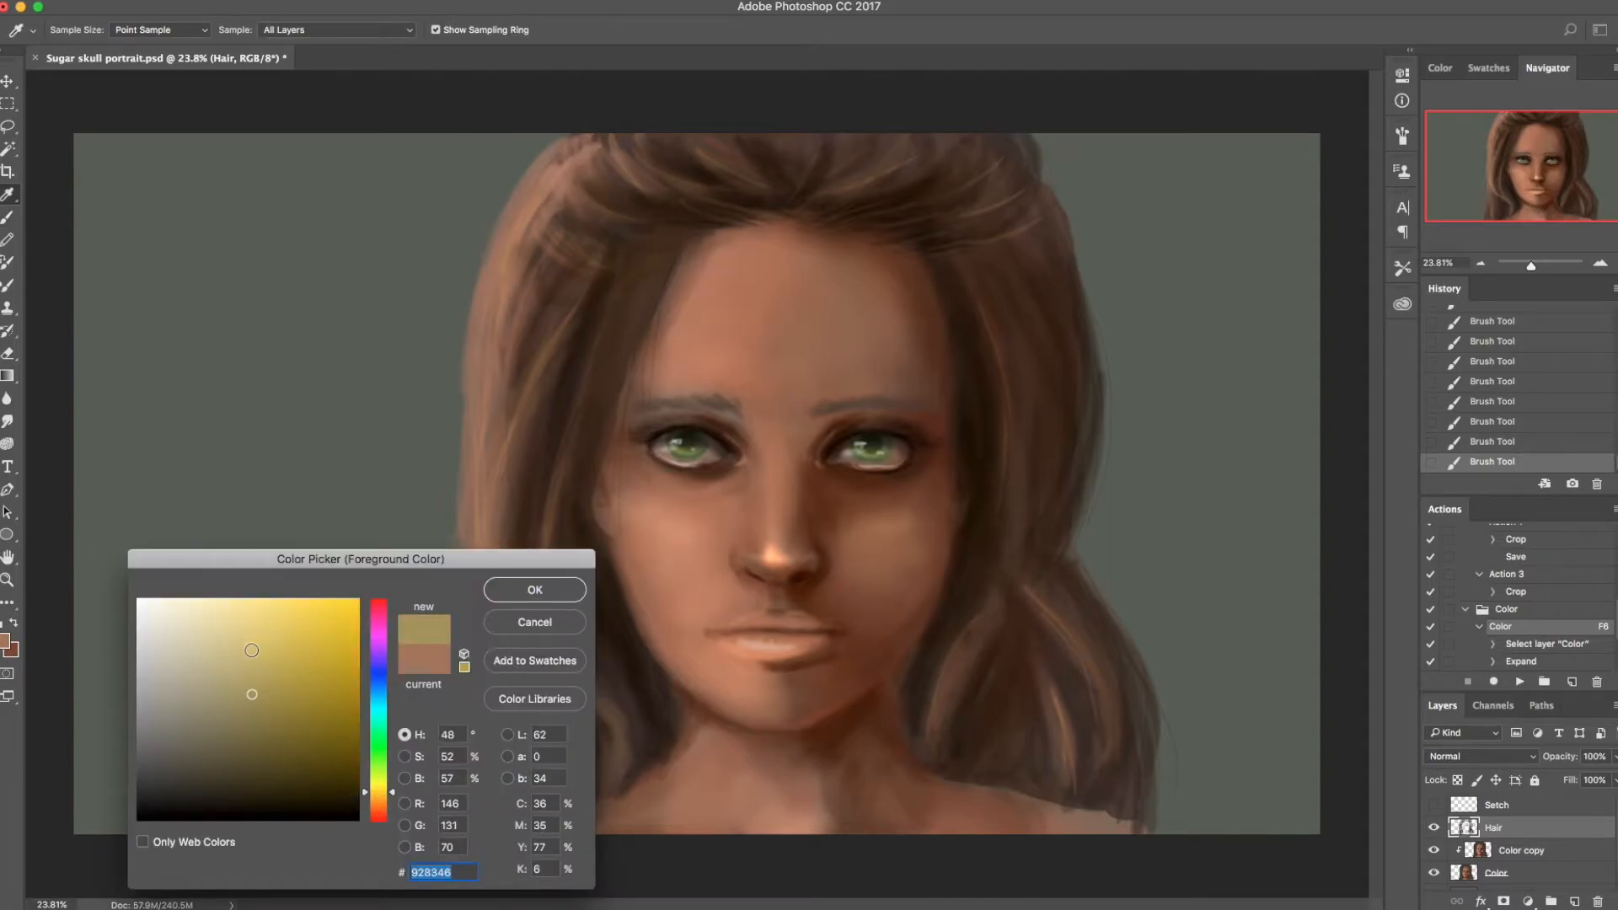
left_click(253, 657)
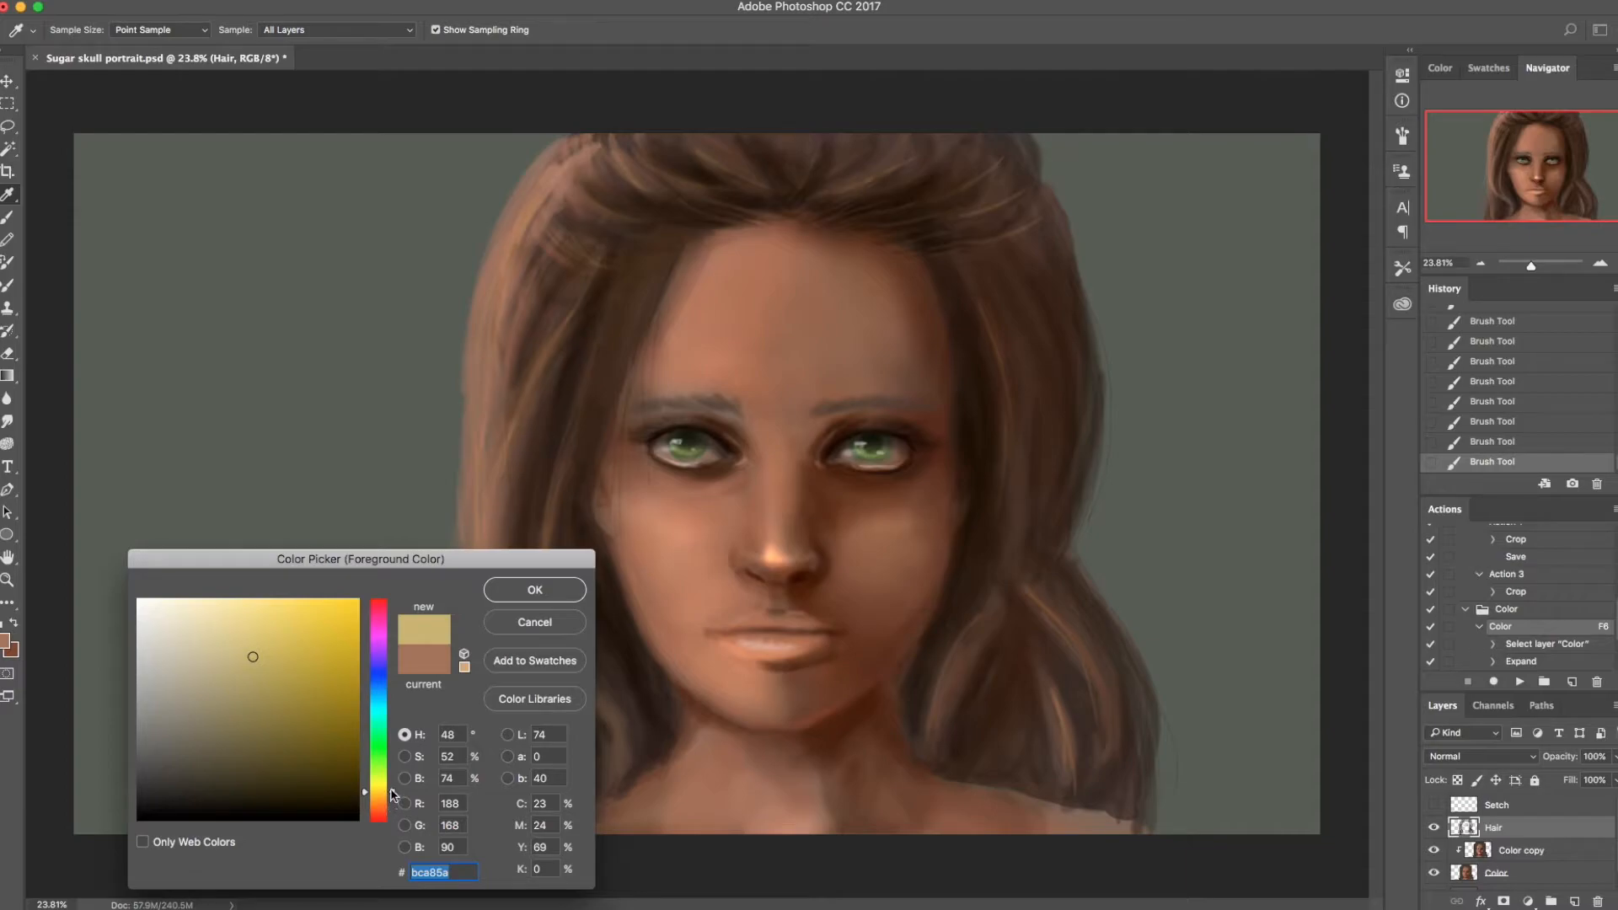
left_click_drag(392, 795, 394, 801)
left_click(566, 588)
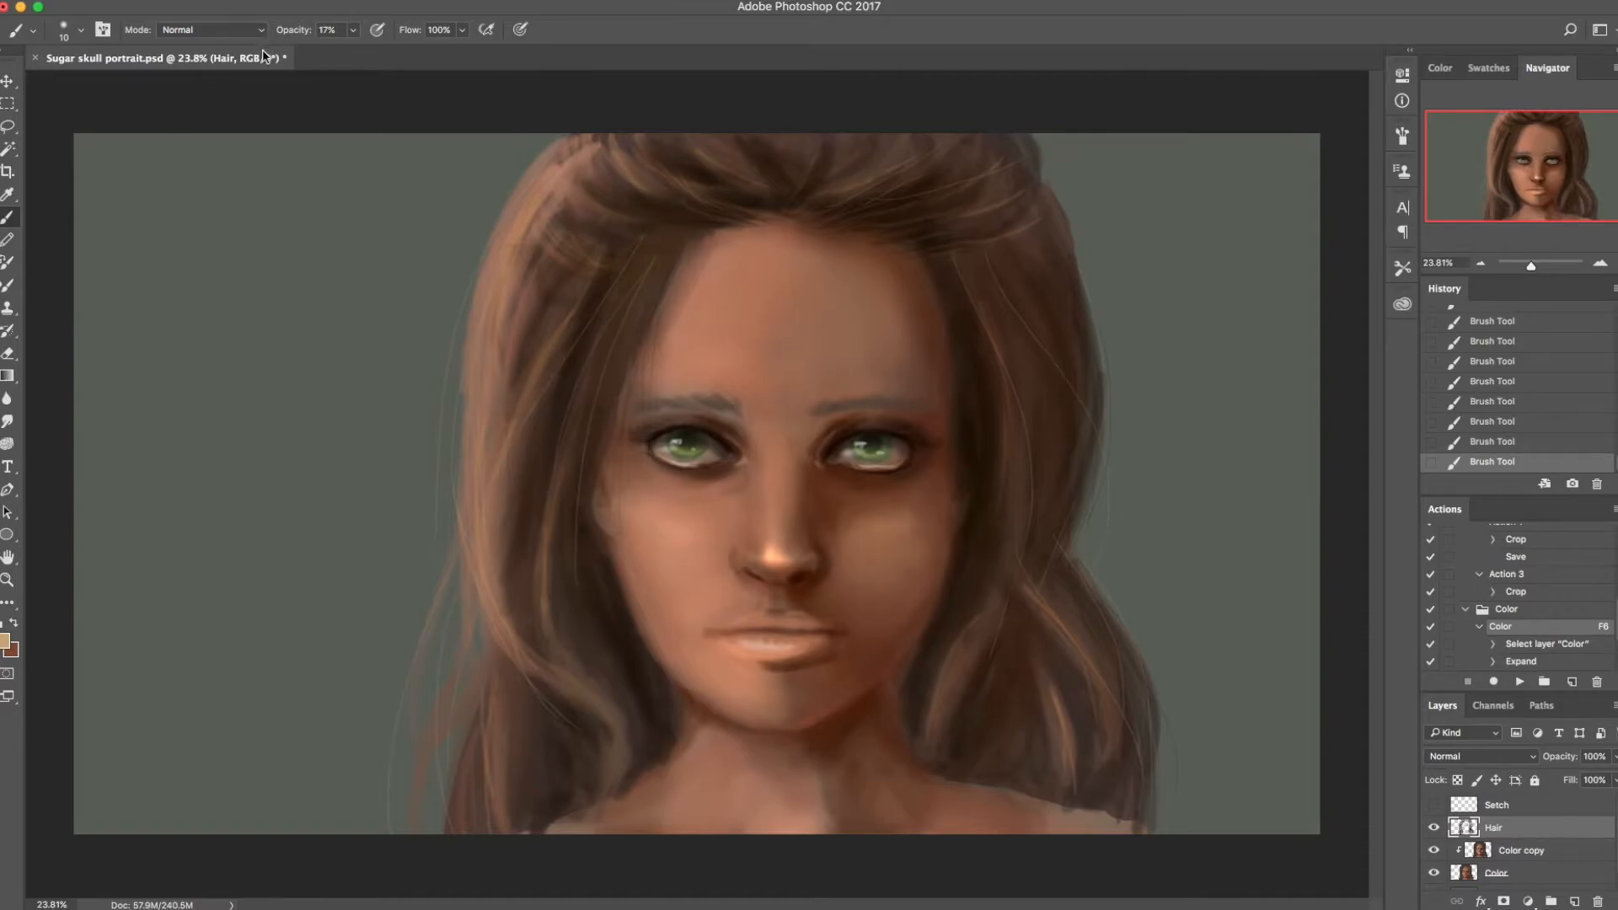
key("ctrl+s")
Step: Add a new layer clipped to the Hair layer and set the brush to Color Dodge mode with orange #ed8354
key("ctrl+shift+n")
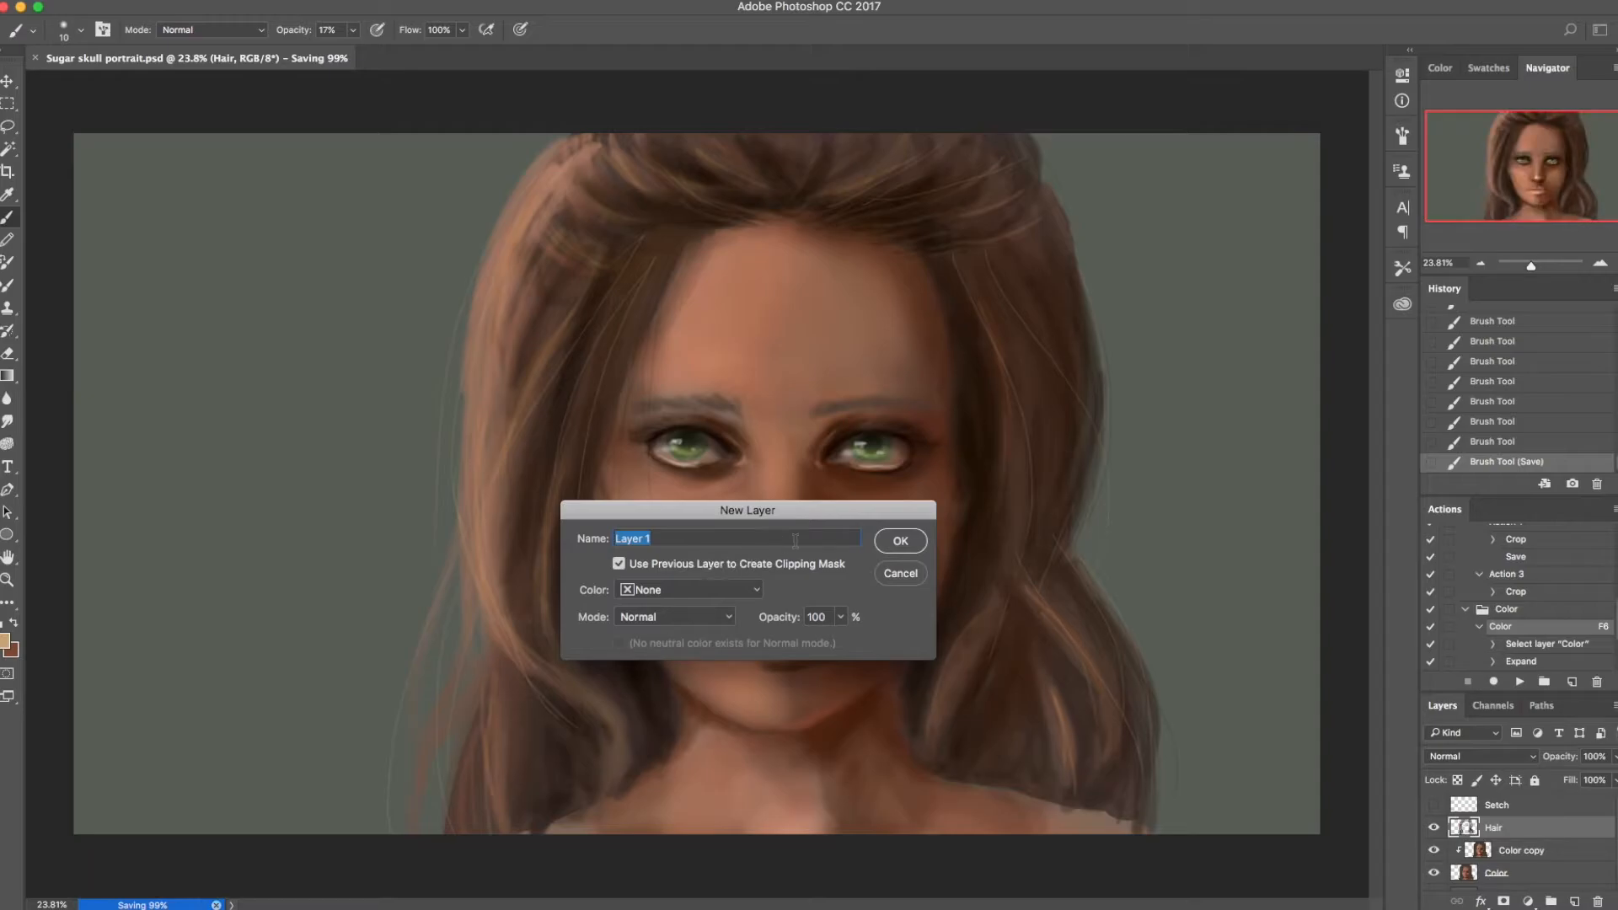
left_click(899, 543)
left_click(255, 40)
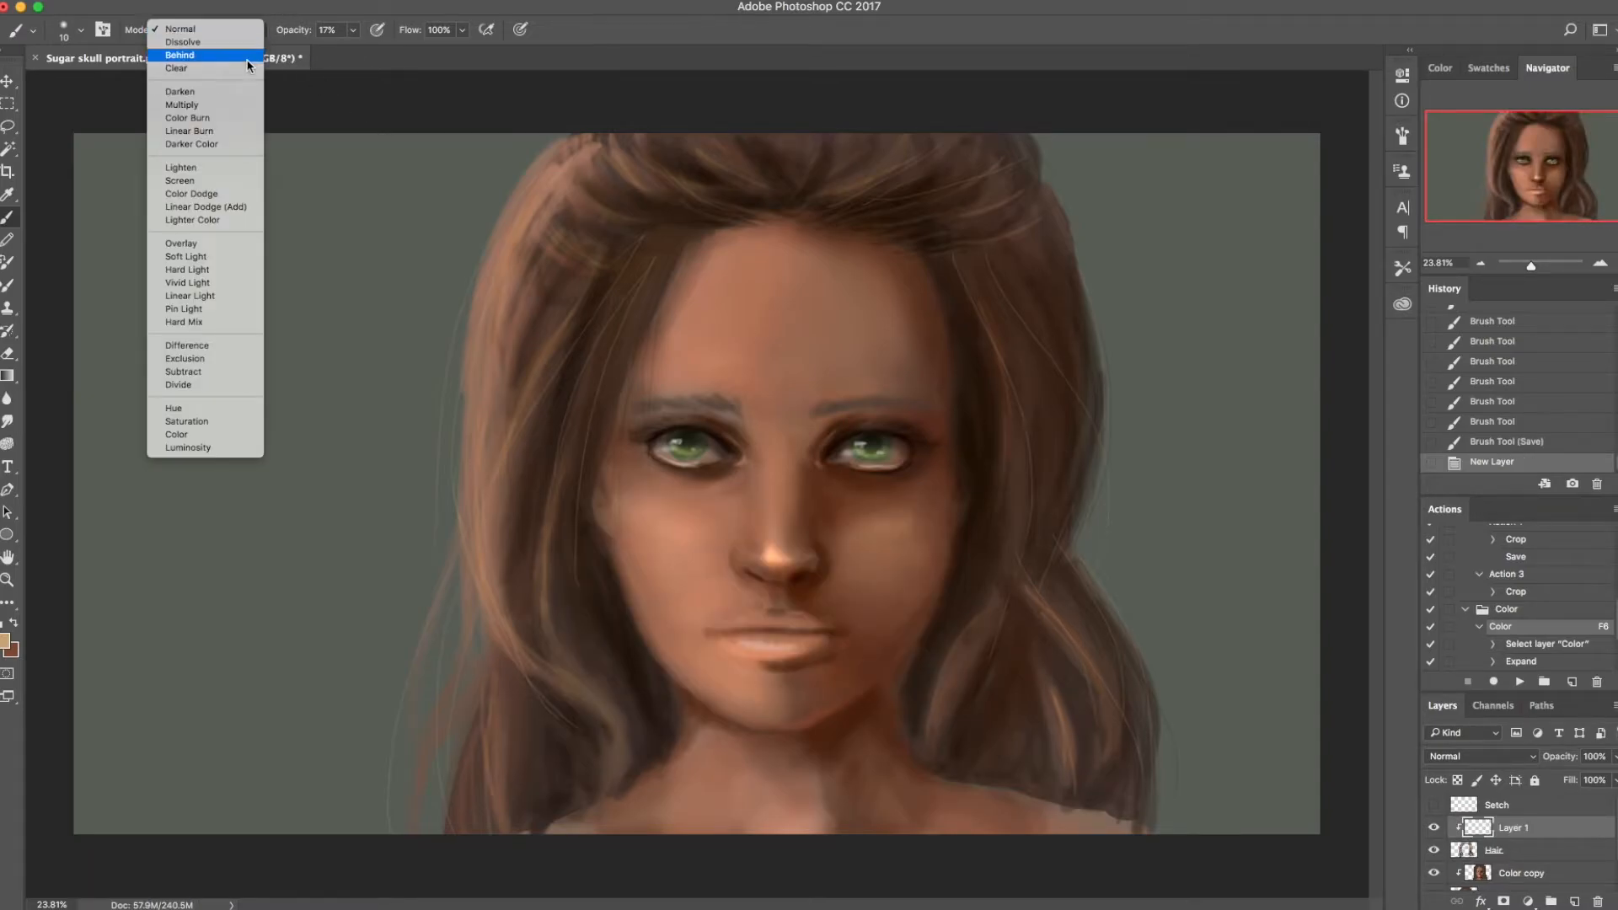
left_click(229, 200)
left_click(6, 644)
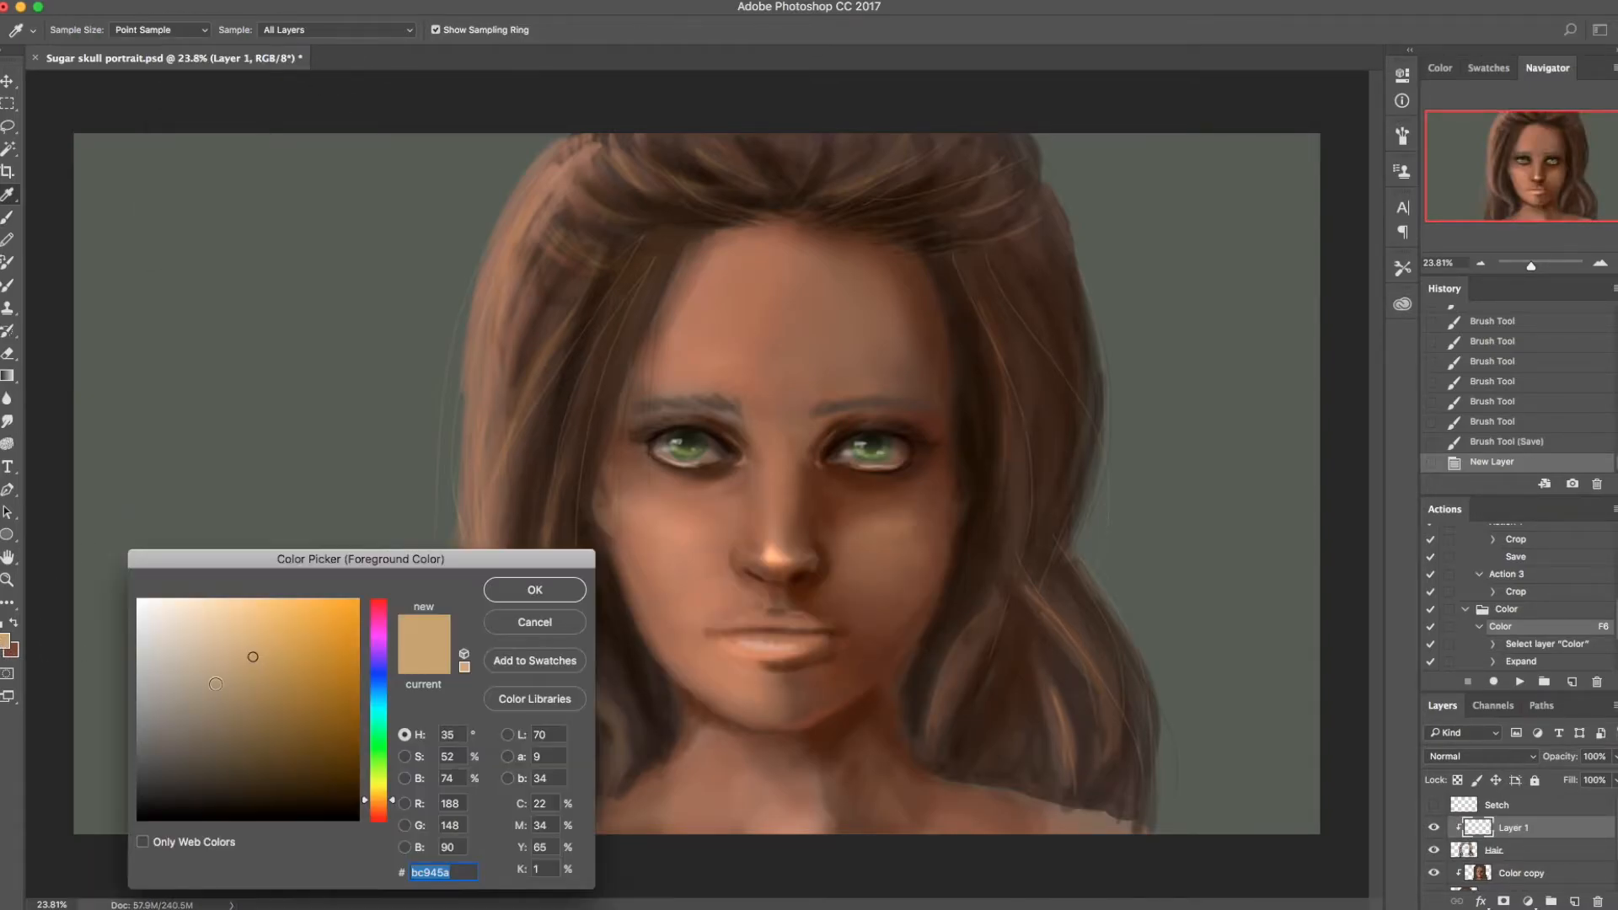
left_click(280, 614)
left_click_drag(392, 807, 393, 813)
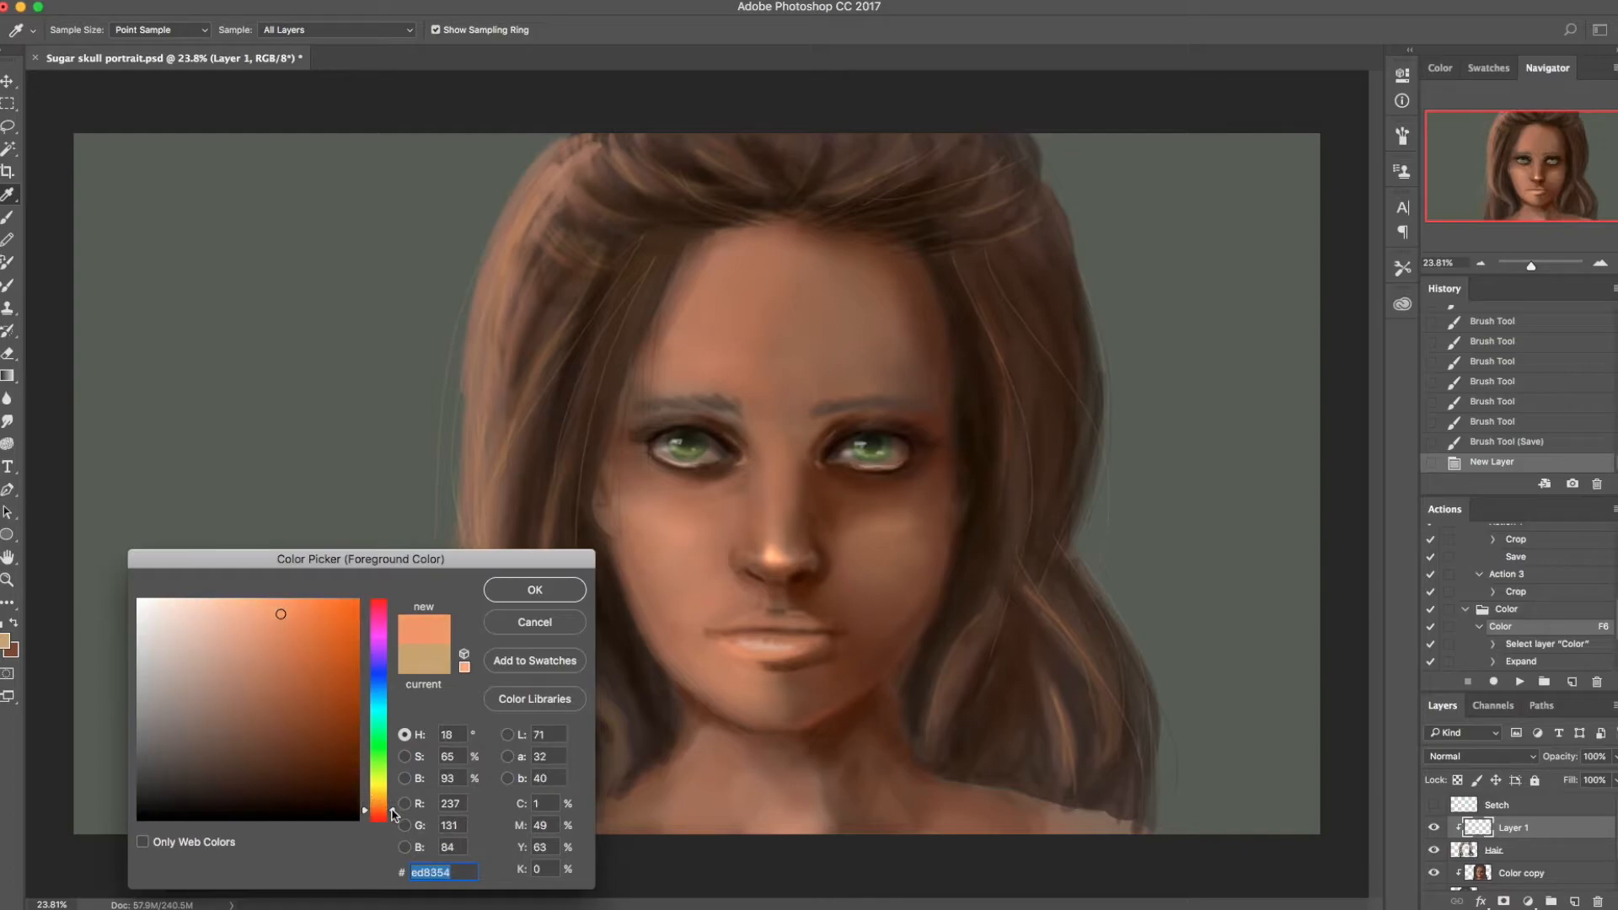
left_click(535, 589)
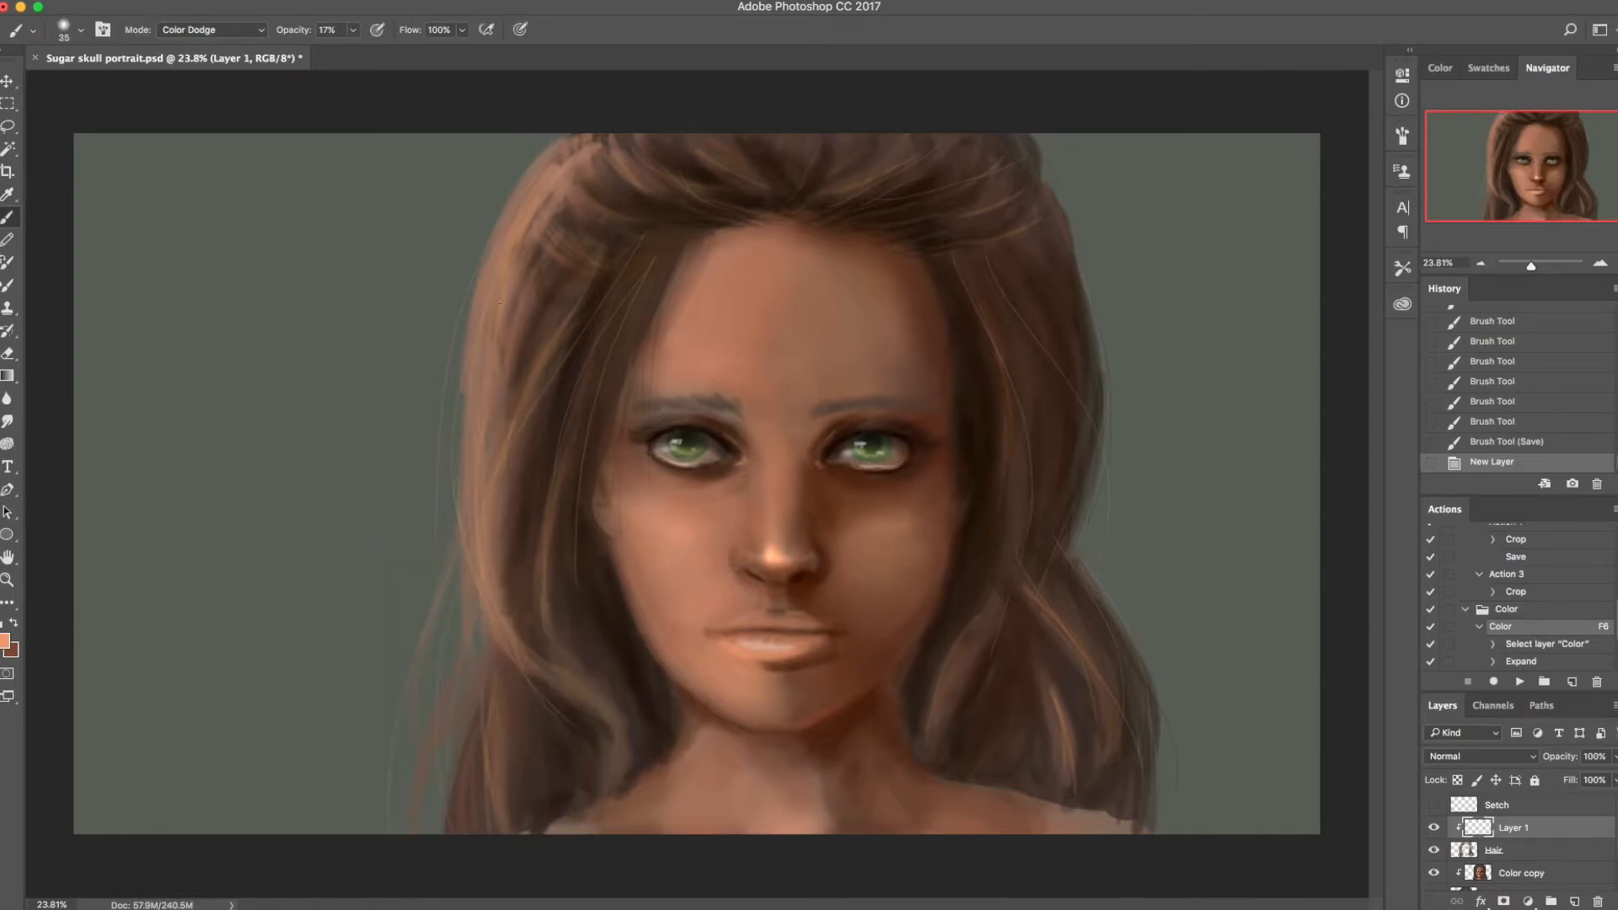
Step: Brush a soft glow along the outer edges of the hair at 5% opacity with a large brush of about 600 px
key("bracketright")
key("bracketright")
key("bracketright")
key("bracketright")
key("bracketright")
key("bracketright")
key("bracketright")
key("bracketright")
key("bracketright")
left_click(352, 30)
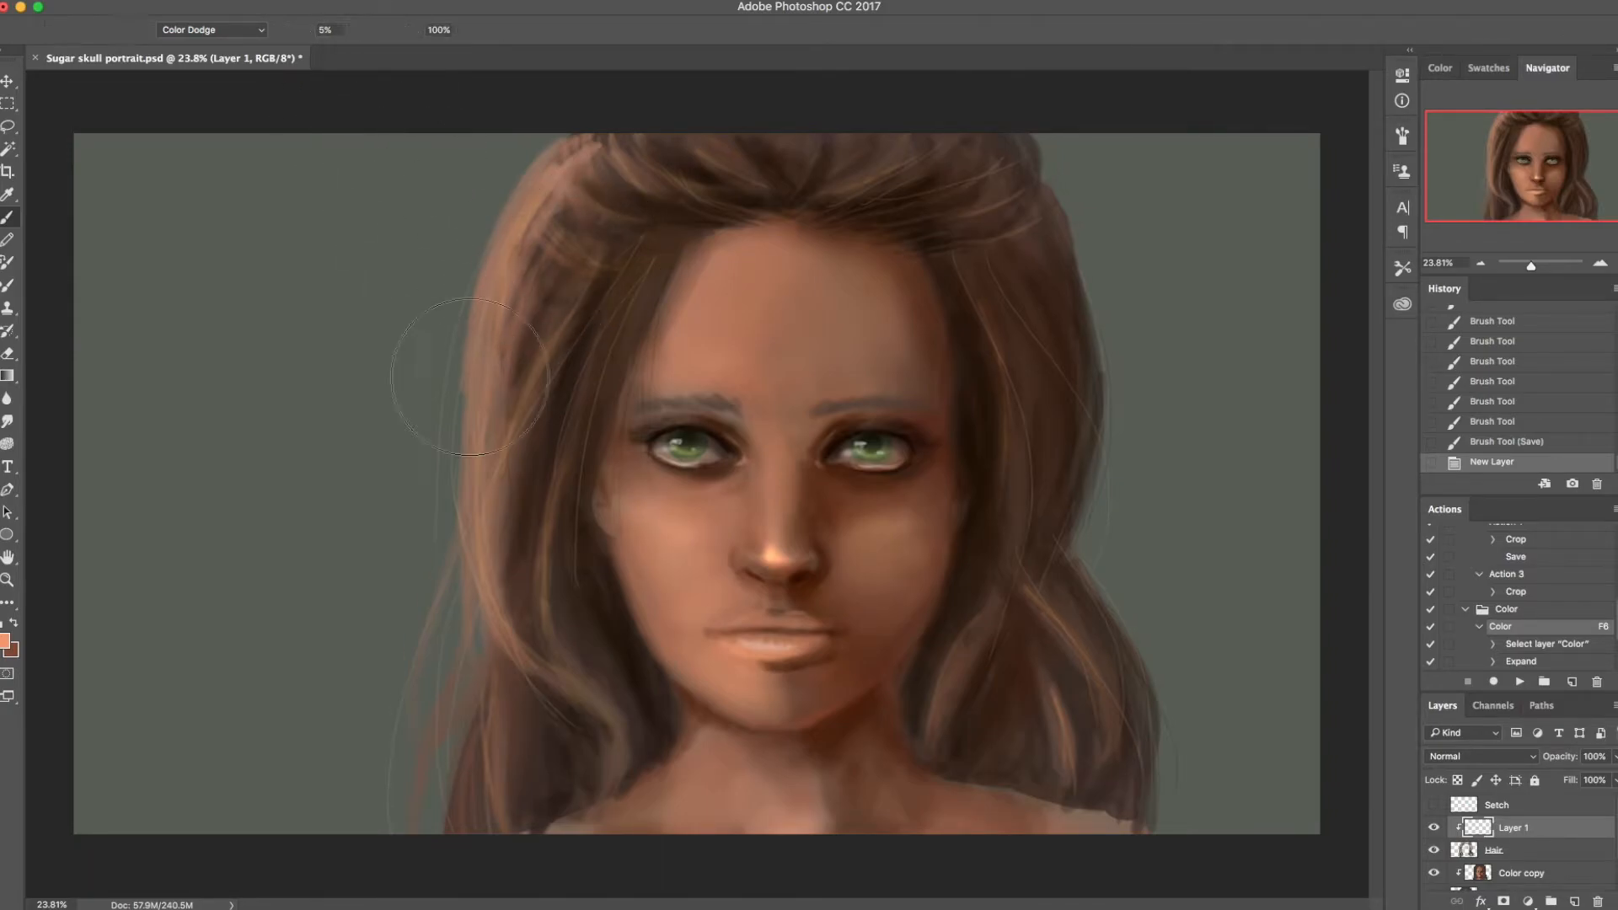
key("bracketleft")
key("bracketleft")
key("bracketleft")
mouse_move(513, 217)
left_mouse_down()
mouse_move(447, 369)
mouse_move(465, 317)
left_mouse_up()
left_click_drag(580, 168, 423, 306)
mouse_move(428, 560)
left_mouse_down()
mouse_move(465, 694)
mouse_move(416, 776)
mouse_move(444, 697)
left_mouse_up()
mouse_move(1028, 207)
left_mouse_down()
mouse_move(1070, 315)
mouse_move(1074, 210)
mouse_move(1123, 308)
left_mouse_up()
left_click_drag(1083, 185, 1127, 290)
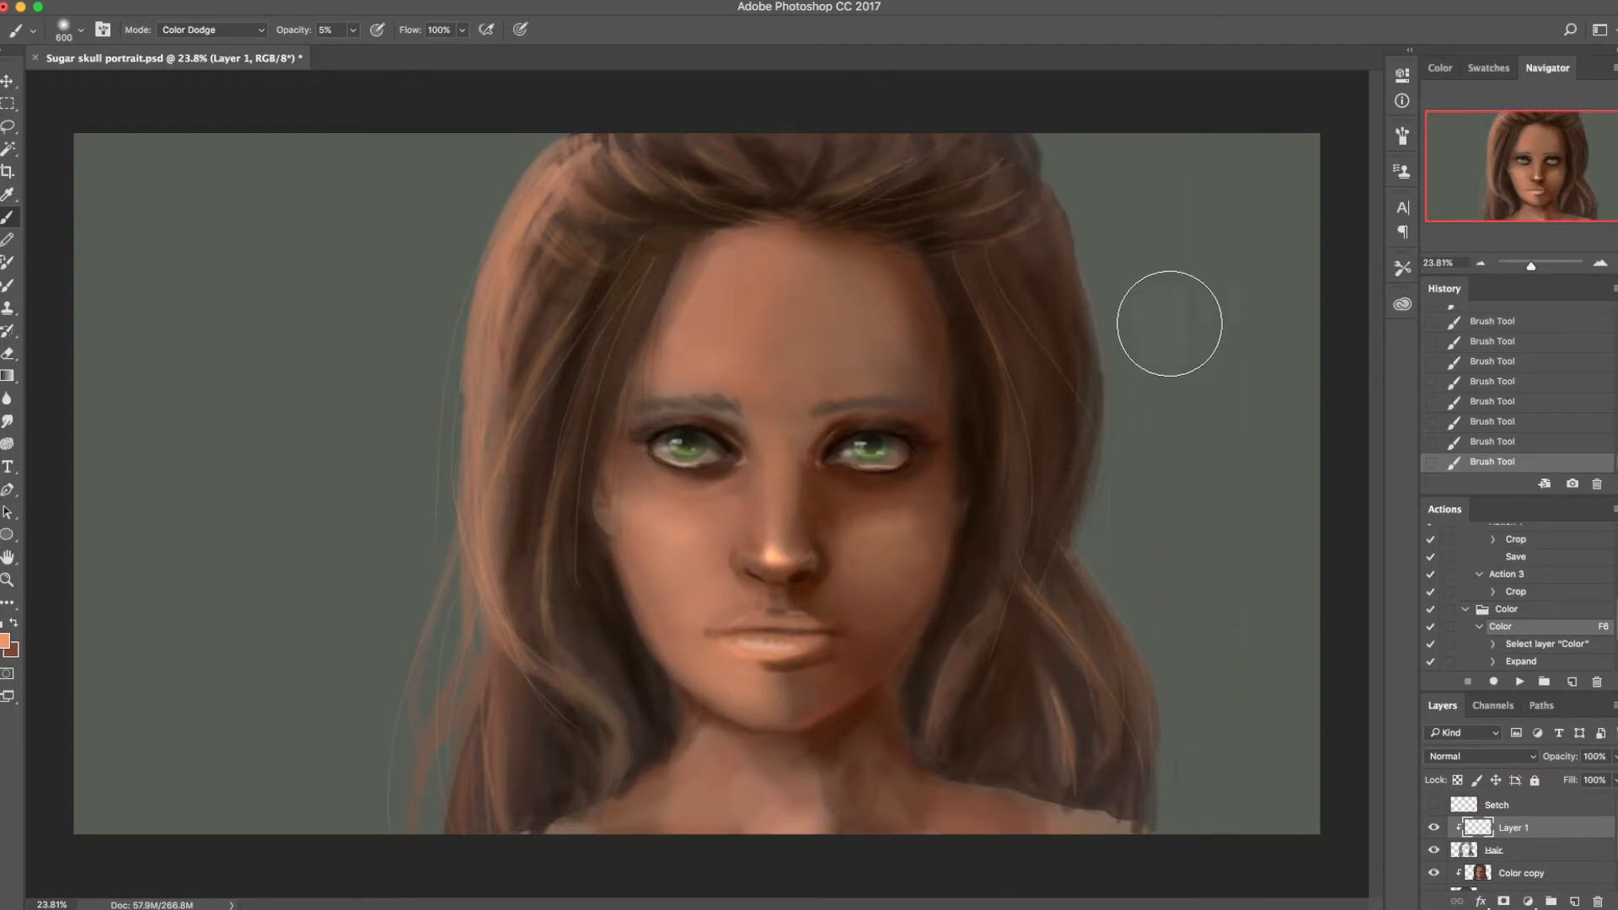
Step: Brighten individual strands on the left side of the hair with a 175–200 px Color Dodge brush
key("bracketleft")
key("bracketleft")
key("bracketleft")
key("bracketleft")
key("bracketleft")
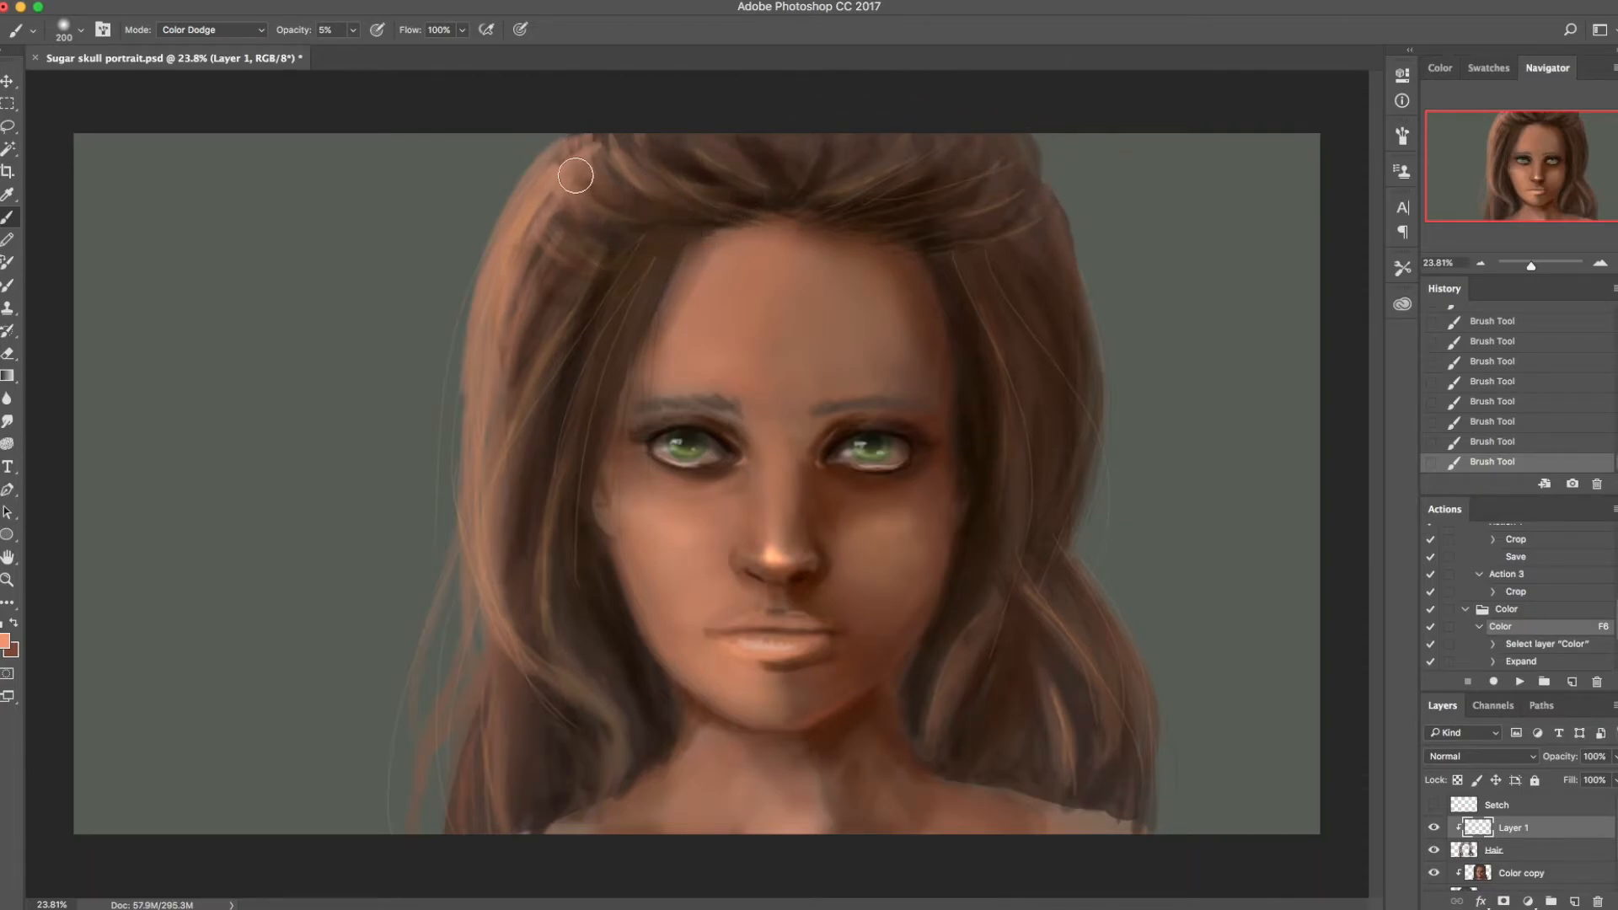
key("bracketleft")
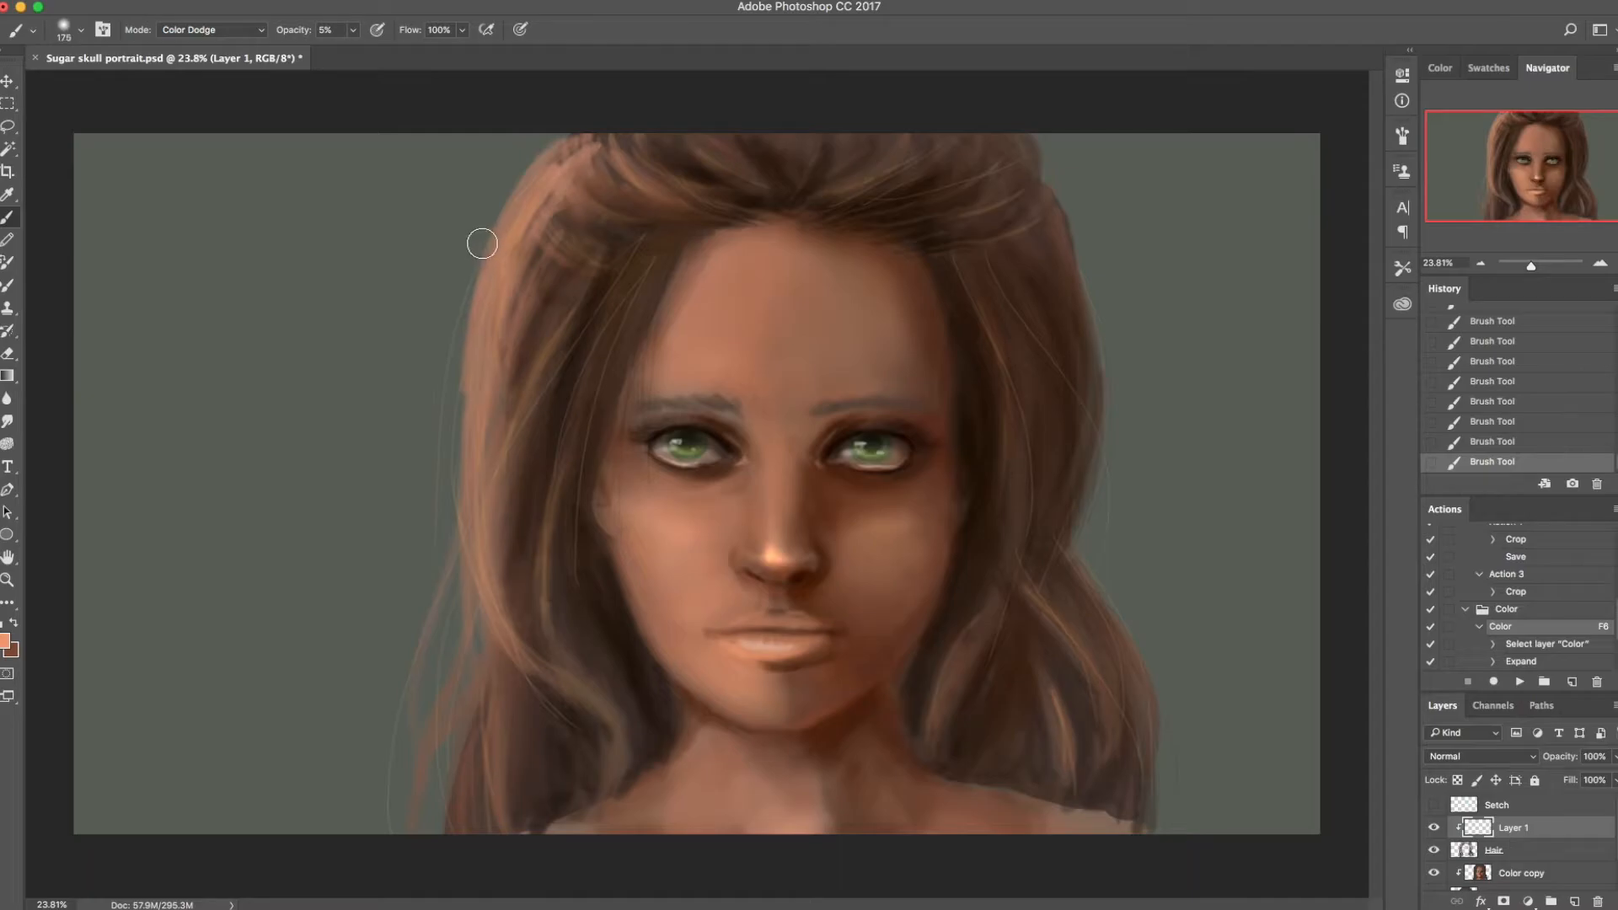
Step: Switch to light peach #ffb595 and dodge highlights into the lower left strands and the right-hand hair
left_click(5, 642)
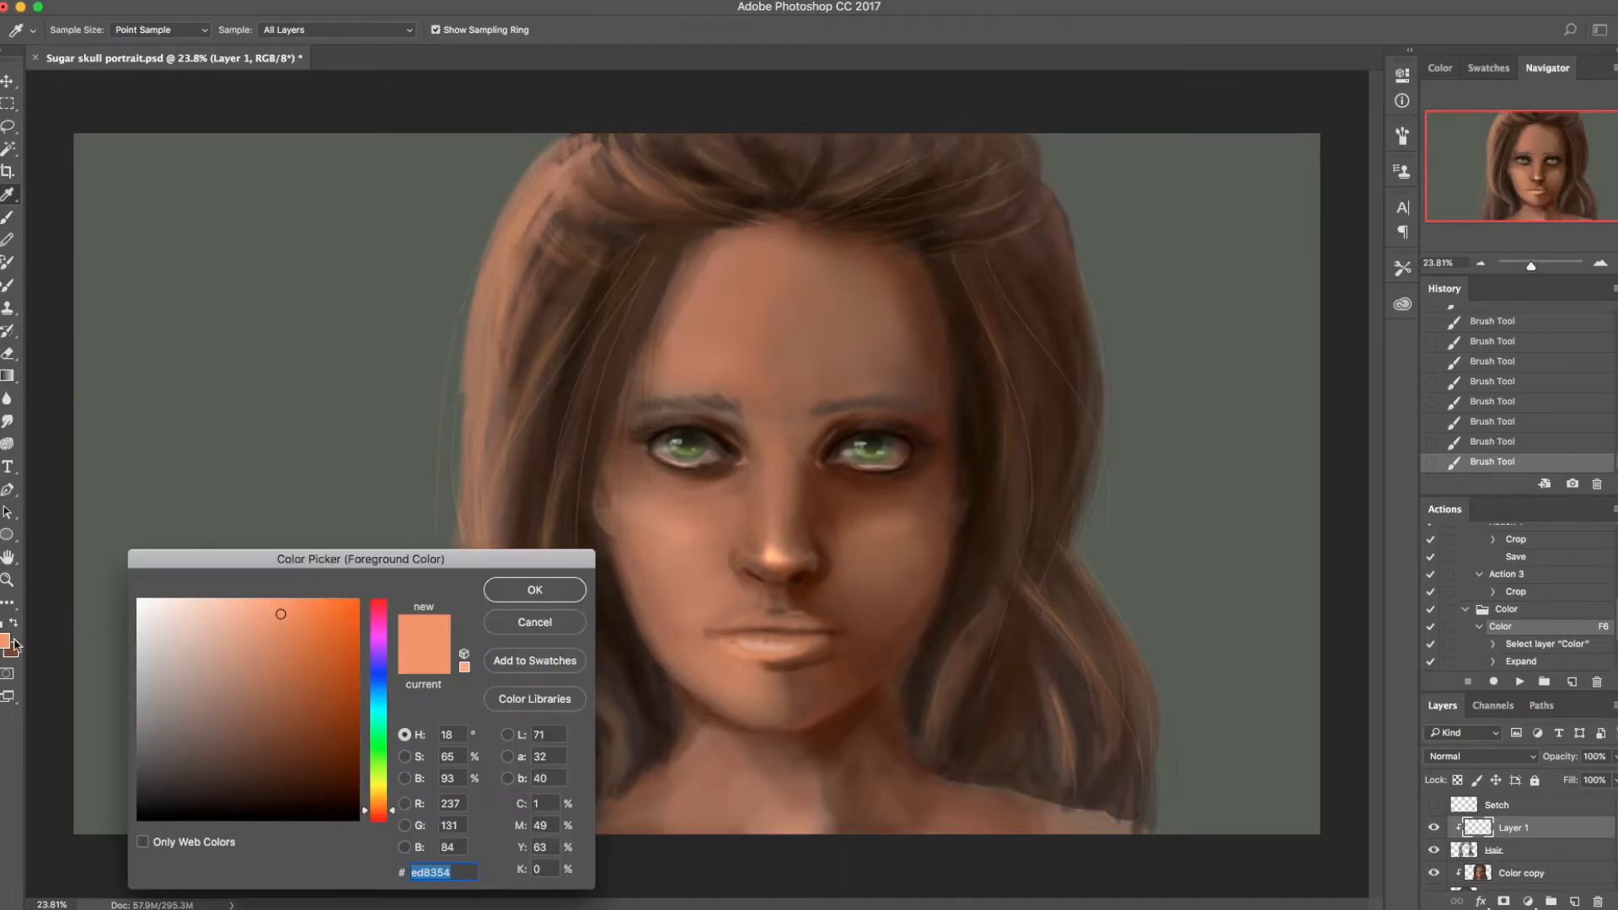
left_click_drag(254, 613, 231, 587)
left_click(522, 587)
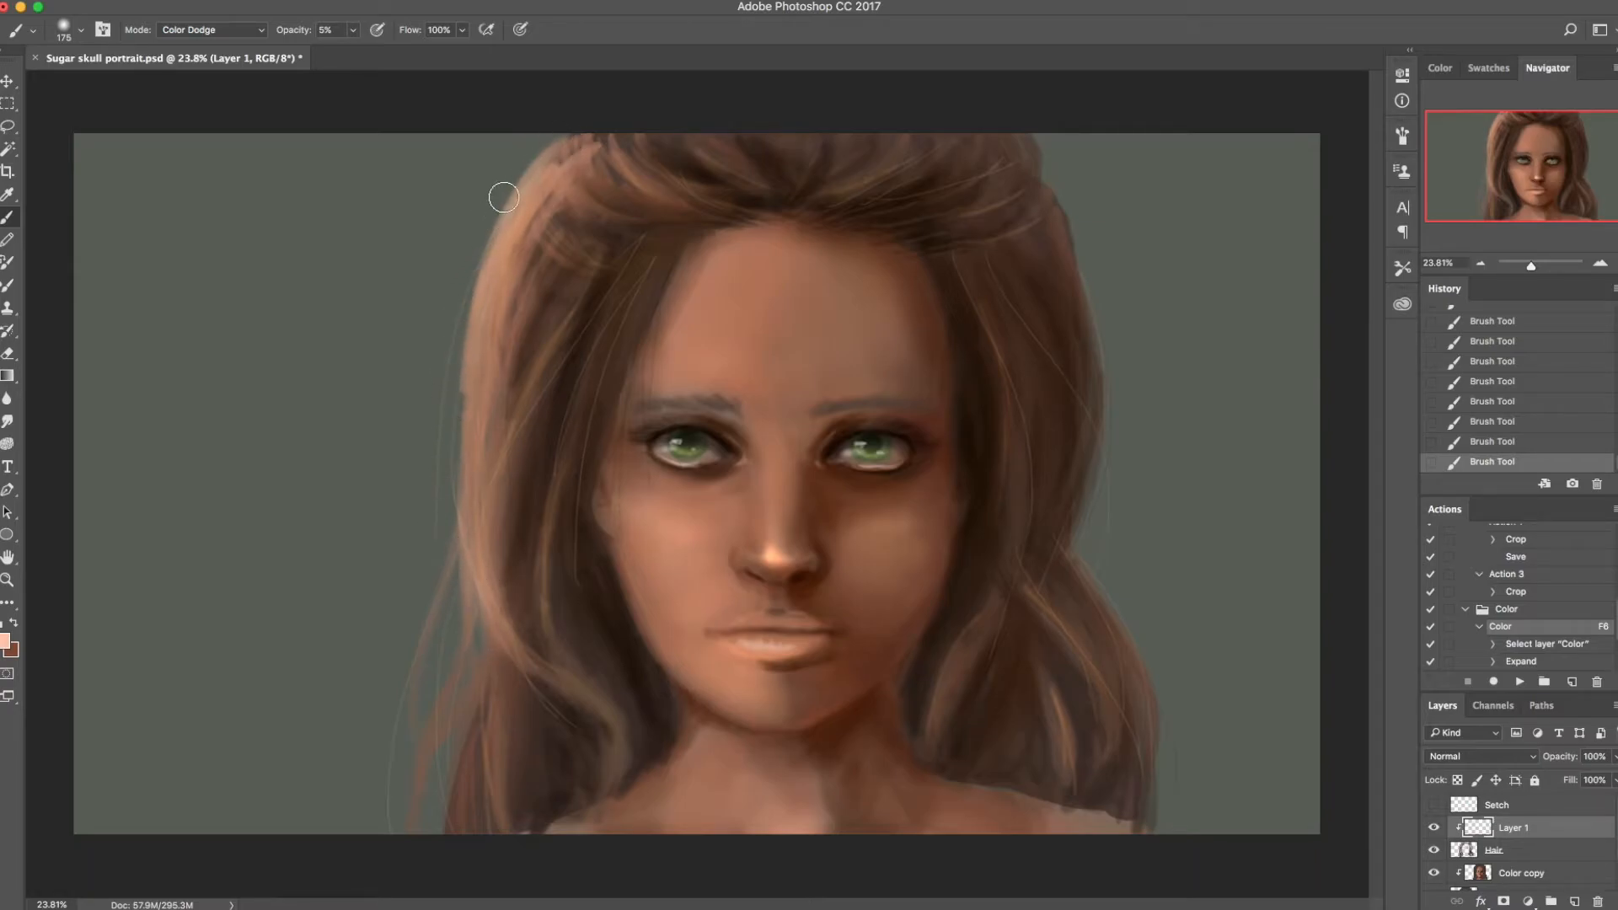
left_click_drag(460, 826, 476, 695)
left_click_drag(425, 780, 451, 678)
left_click_drag(1042, 590, 993, 342)
left_click_drag(1038, 522, 1032, 425)
left_click_drag(1094, 417, 1049, 195)
Step: Merge Layer 1 down into the Hair layer and save the document
key("super+s")
key("super+e")
key("super+s")
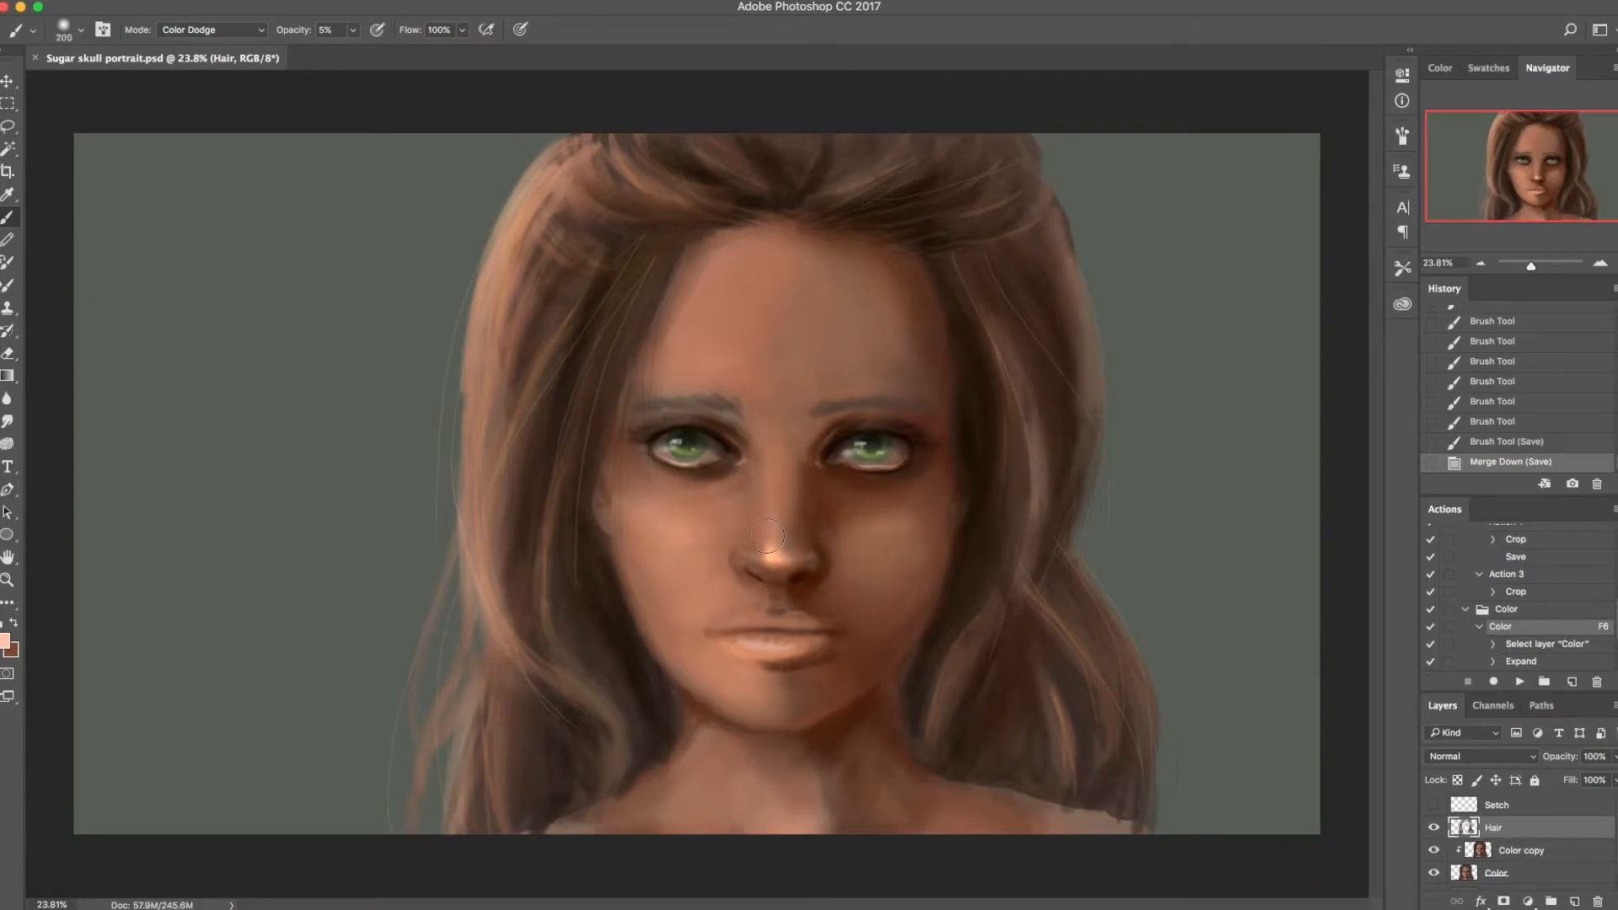
Step: Select the Color copy layer and set up a light cyan brush in Overlay mode
key("bracketright")
key("bracketright")
left_click(1554, 853)
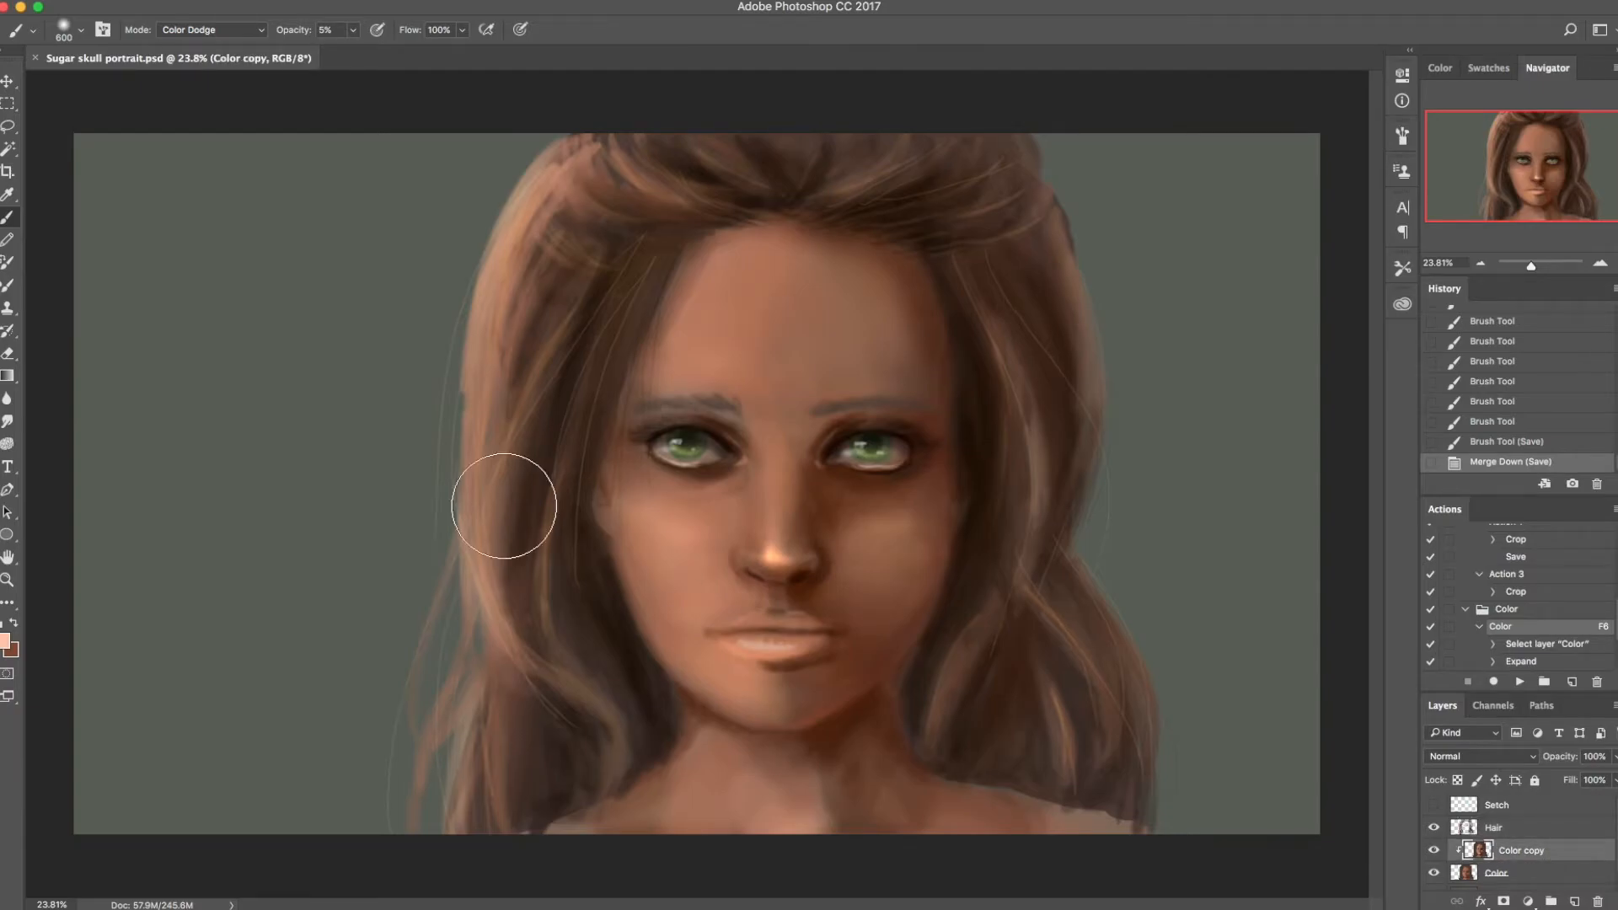
left_click(5, 640)
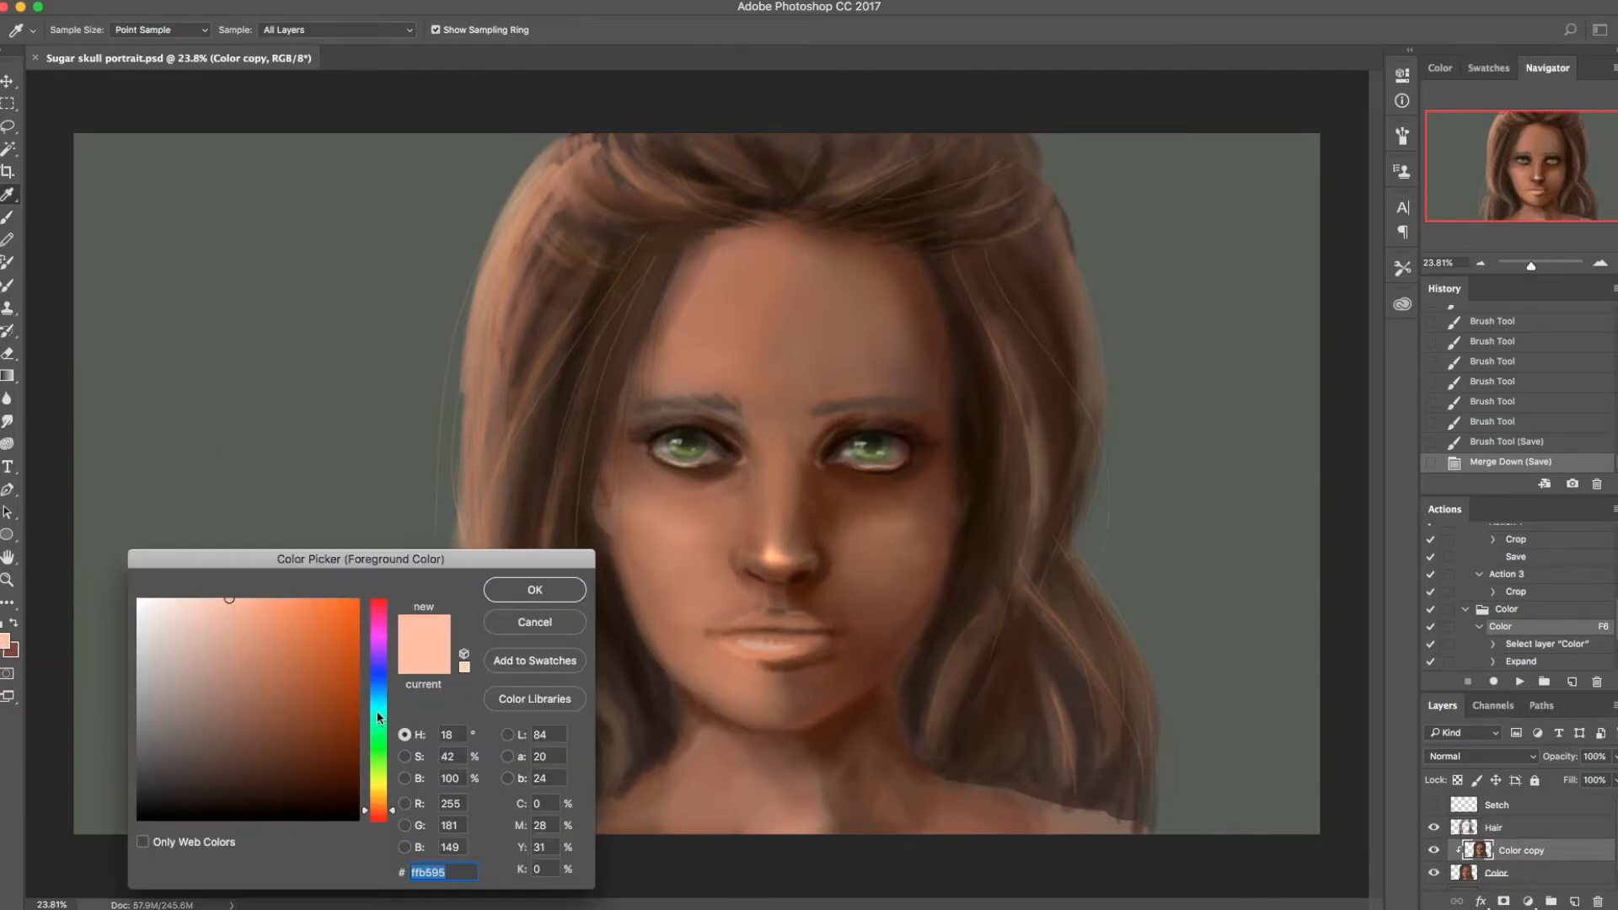
left_click(378, 718)
left_click(534, 589)
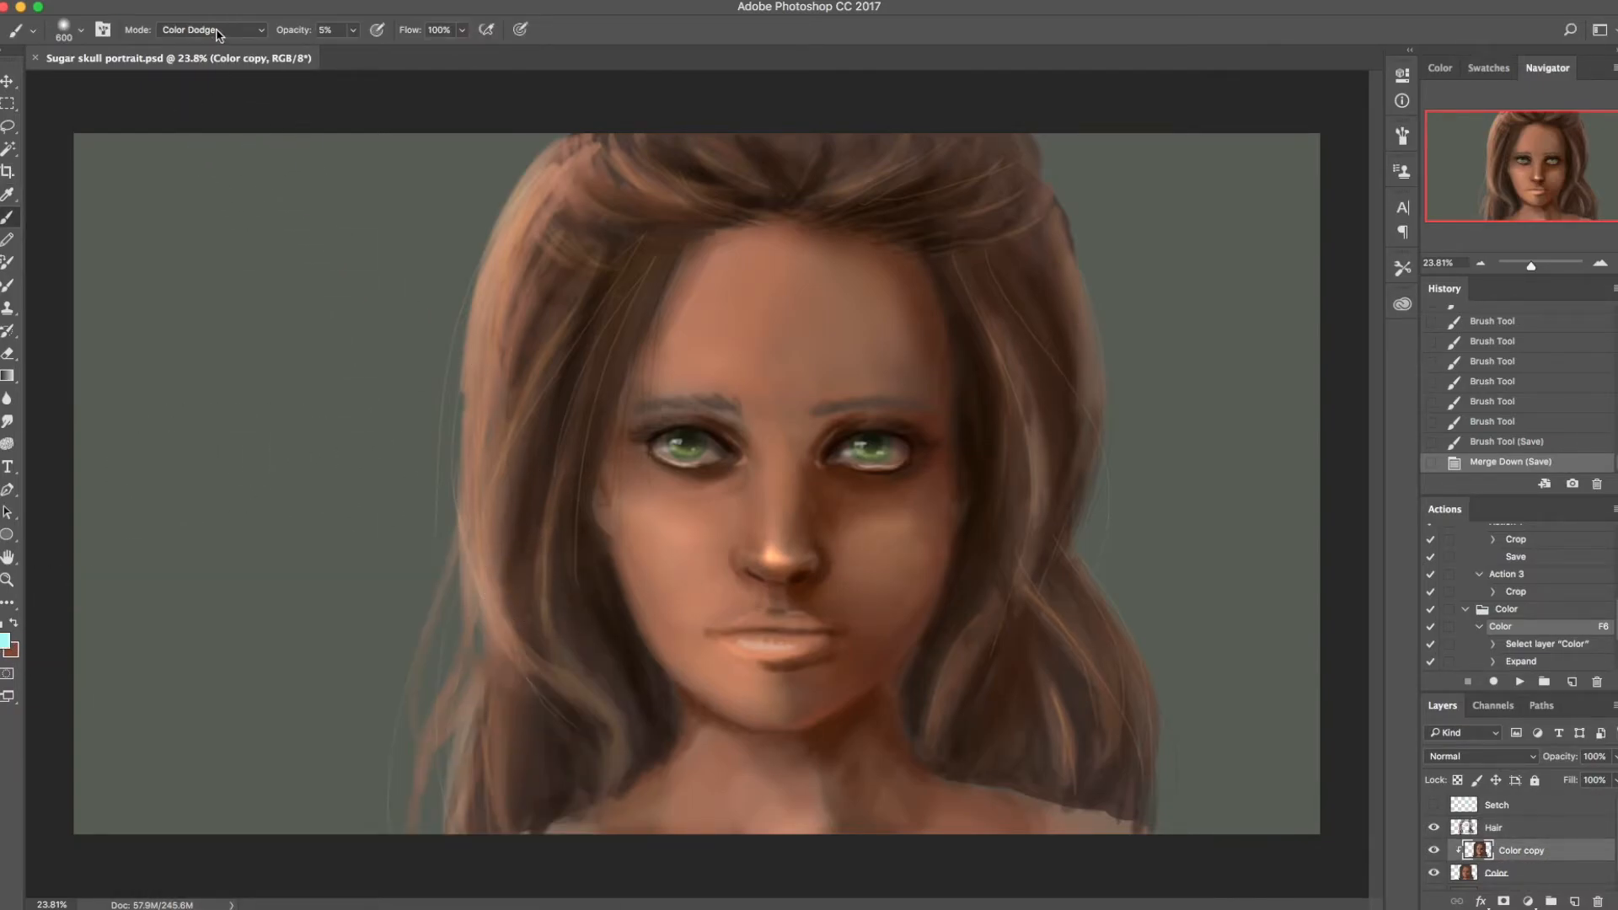
left_click(264, 33)
left_click(216, 82)
Step: Brighten the left cheek, nose tip and area above the left eyebrow with a 200–250 px Overlay brush
key("bracketleft")
key("bracketleft")
key("bracketleft")
key("bracketleft")
key("bracketleft")
key("bracketleft")
left_click_drag(629, 501, 661, 508)
key("super+z")
left_click_drag(636, 503, 670, 509)
left_click_drag(759, 545, 773, 546)
left_click(771, 547)
left_click(772, 546)
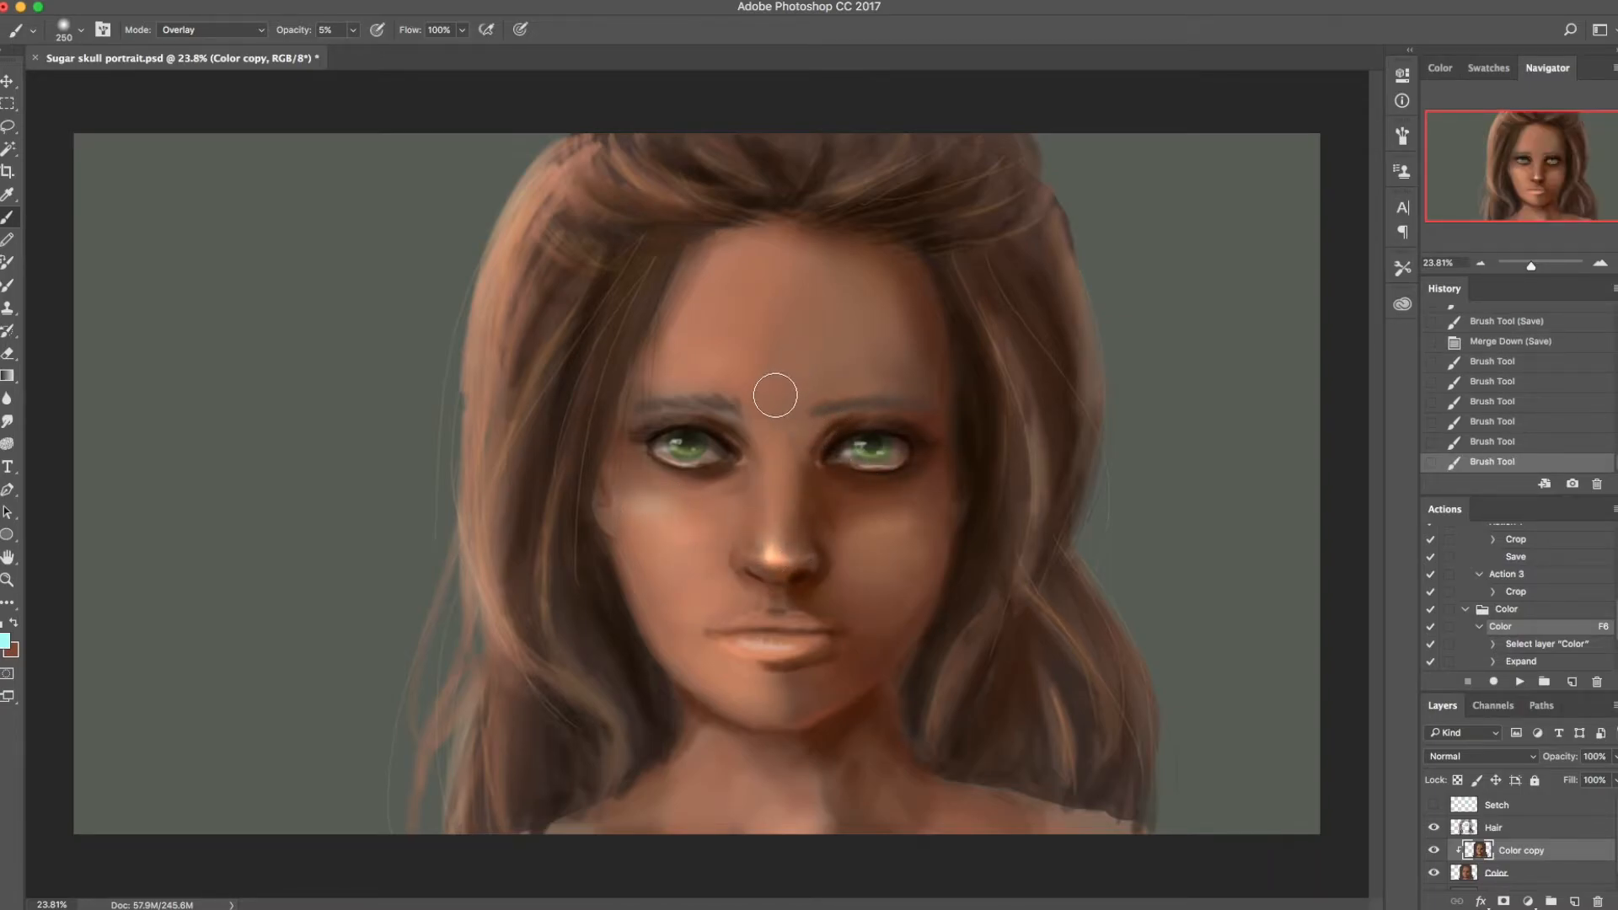
left_click(711, 374)
left_click(711, 374)
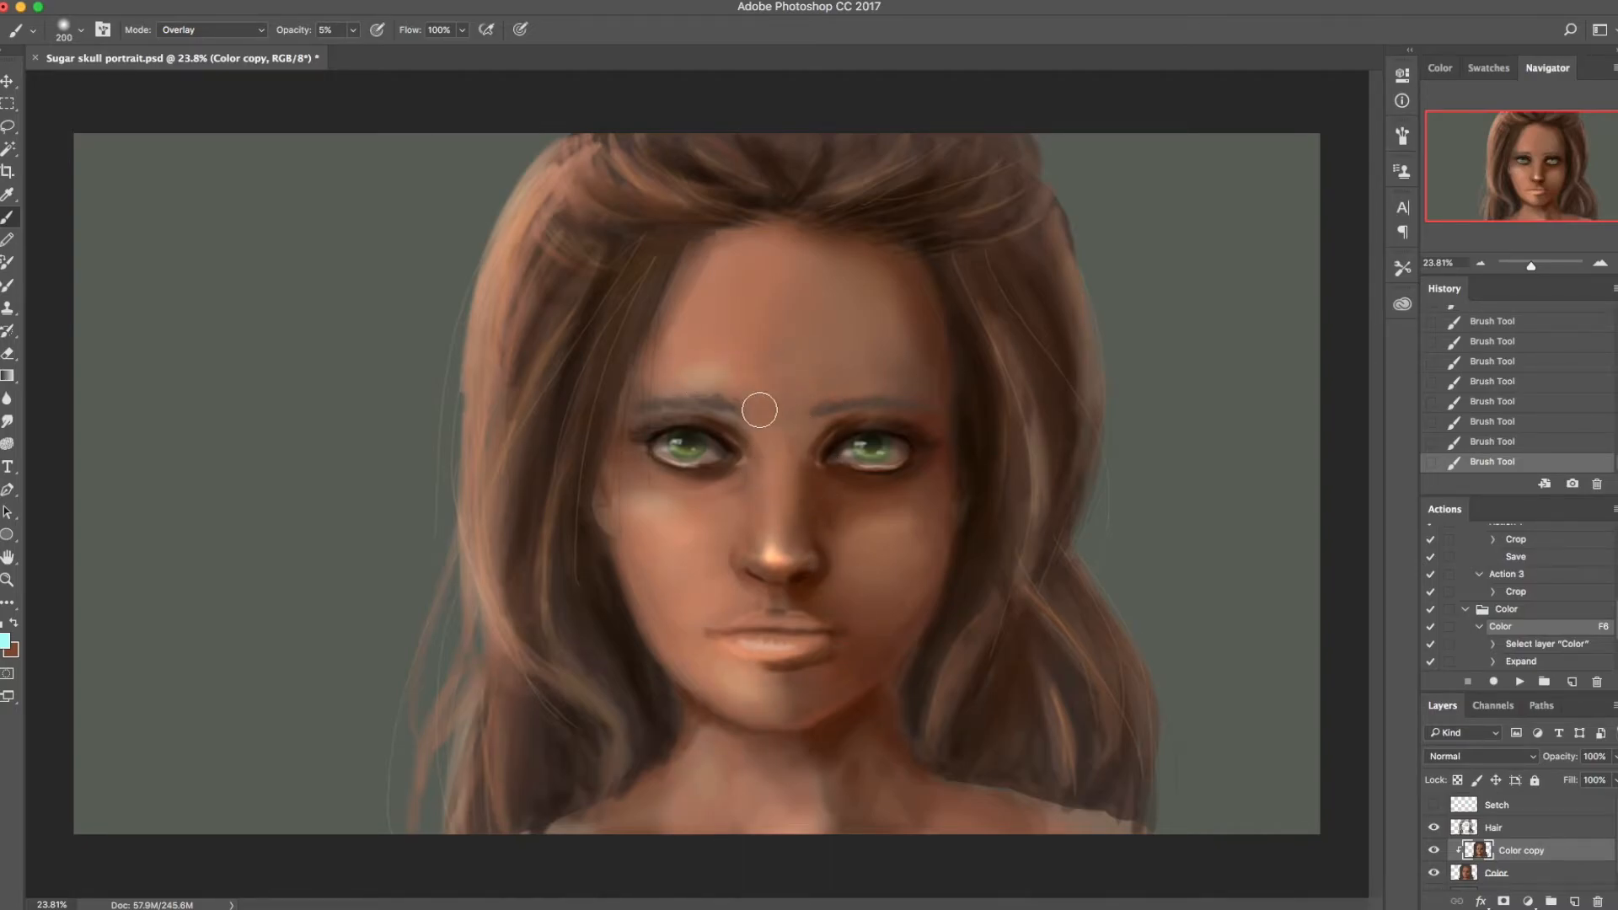
Step: Change the foreground color to light green #9fff95 and lighten the lips with the 200 px Overlay brush
left_click(5, 640)
left_click_drag(378, 730, 377, 751)
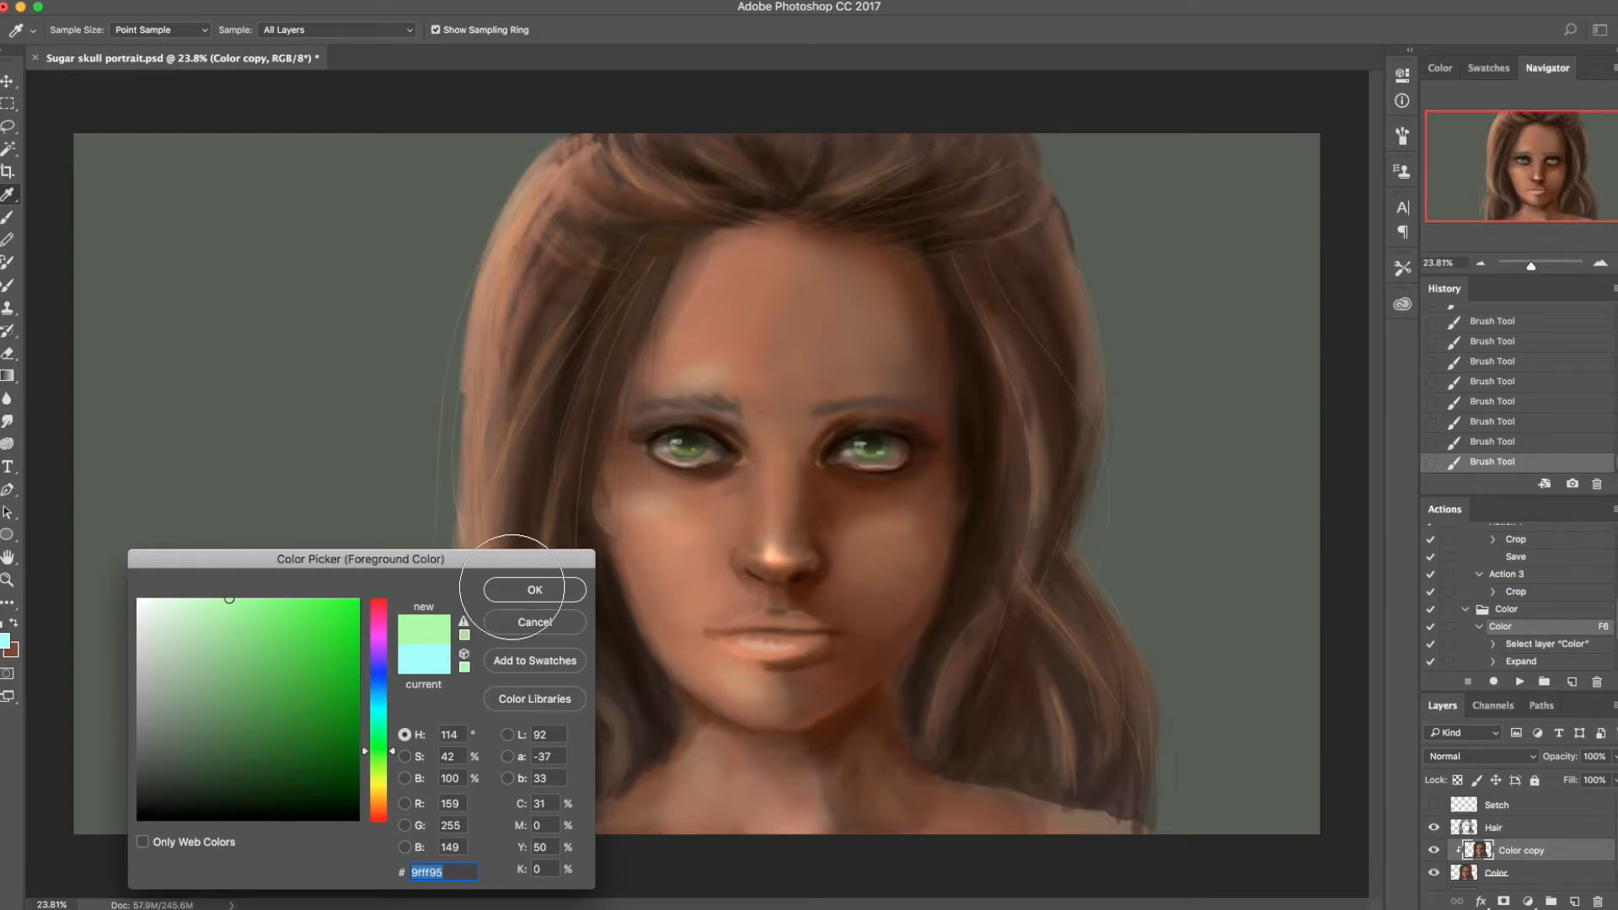
left_click(514, 592)
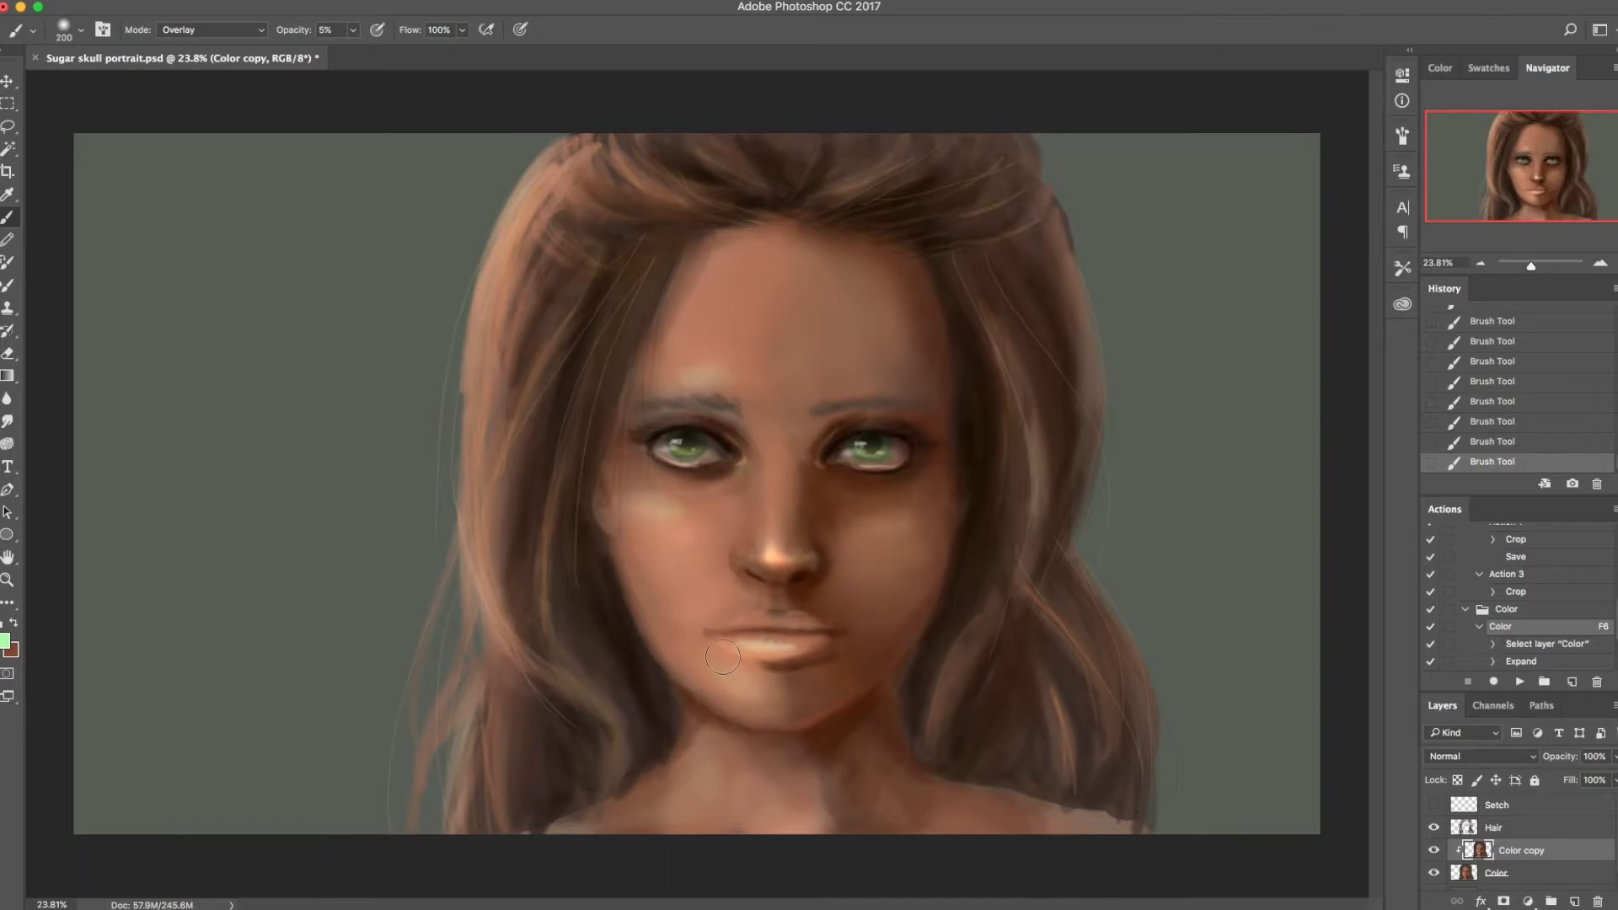
Step: Pick a bright red and tint the nose, compare the strokes by undoing and redoing them, and save
left_click(5, 643)
left_click(348, 600)
mouse_move(380, 620)
left_mouse_down()
mouse_move(379, 599)
mouse_move(253, 587)
left_mouse_up()
left_click(534, 589)
mouse_move(753, 519)
left_mouse_down()
mouse_move(809, 535)
mouse_move(792, 581)
left_mouse_up()
key("bracketleft")
key("bracketleft")
key("bracketleft")
key("ctrl+alt+z")
key("ctrl+alt+z")
key("ctrl+shift+z")
key("ctrl+shift+z")
key("ctrl+s")
Step: Tint the right side of the forehead and the right cheek with a softer red and an enlarged brush
key("bracketright")
key("bracketright")
key("bracketright")
key("bracketright")
key("bracketright")
left_click(5, 641)
left_click(273, 655)
key("Return")
left_click_drag(827, 296, 877, 320)
left_click_drag(845, 287, 893, 354)
left_click_drag(827, 320, 884, 371)
left_click_drag(876, 523, 852, 570)
Step: Set the background color to light yellow-orange, tint the left forehead red, and swap the foreground and background colors
left_click(13, 648)
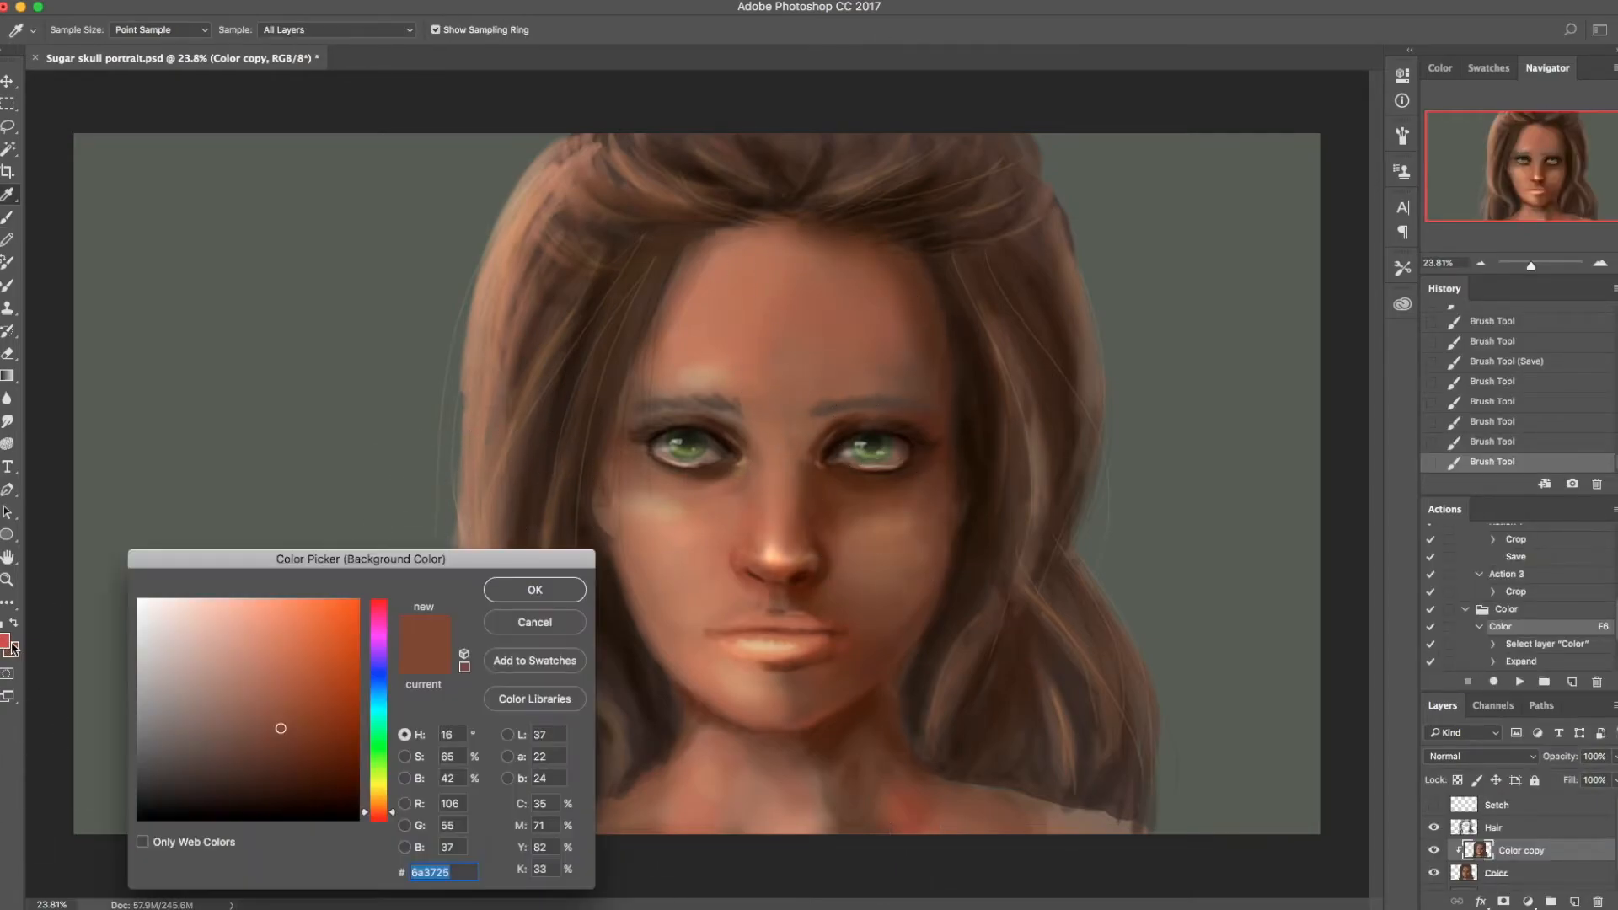
left_click_drag(382, 788, 382, 793)
left_click(266, 604)
left_click(535, 589)
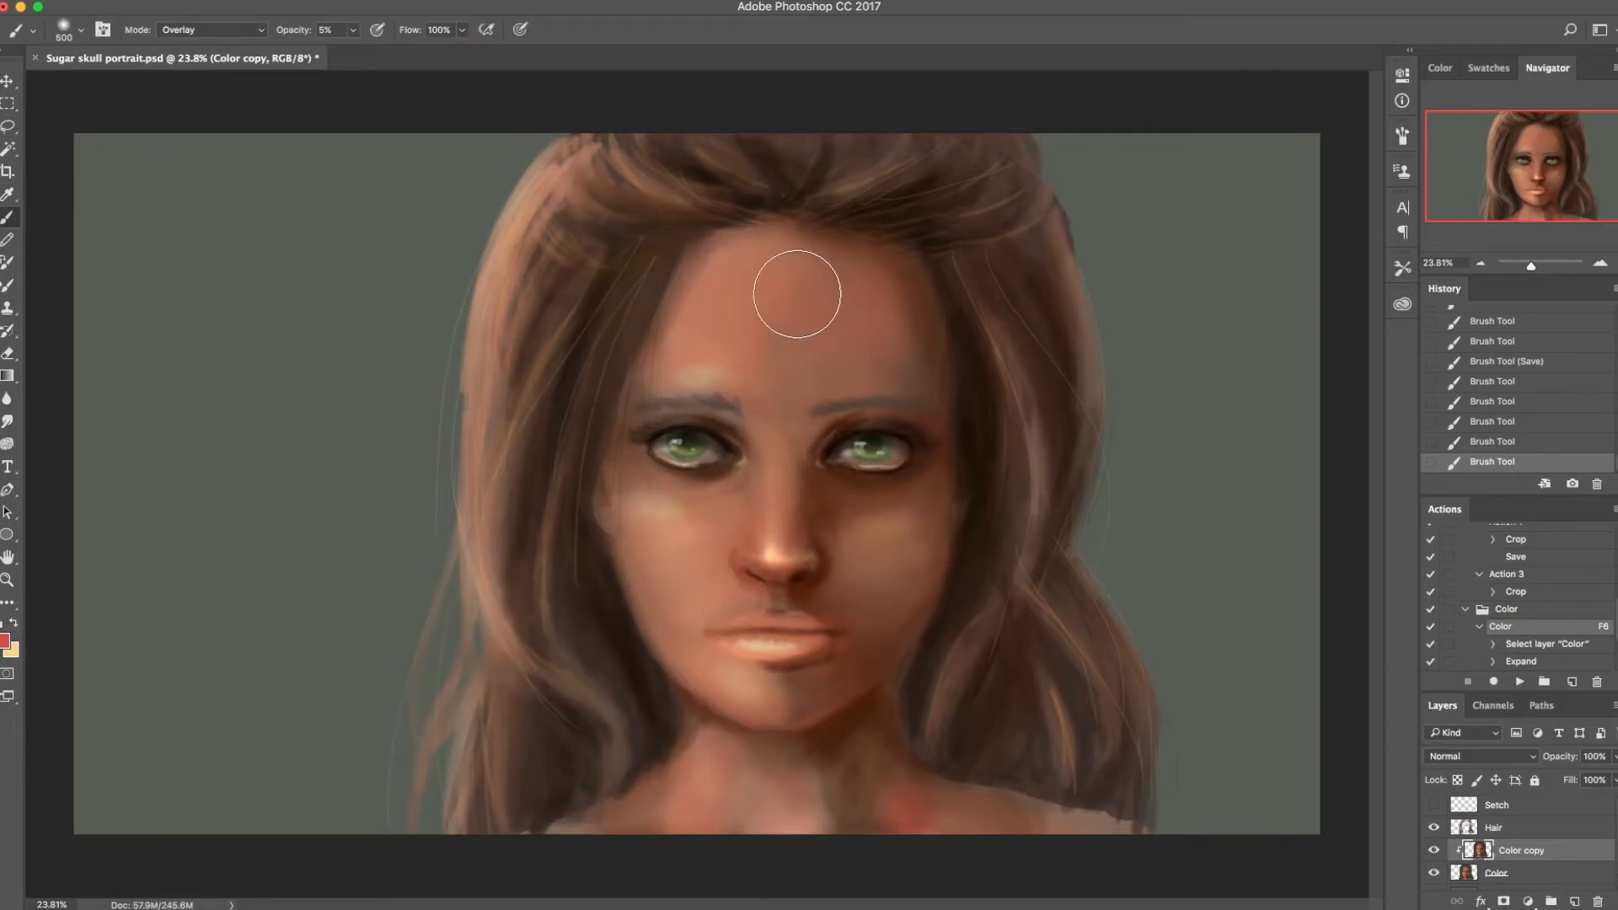
left_click_drag(749, 276, 696, 325)
key("x")
Step: Step back through the History to remove the most recent forehead strokes
left_click(1511, 401)
left_click(1524, 367)
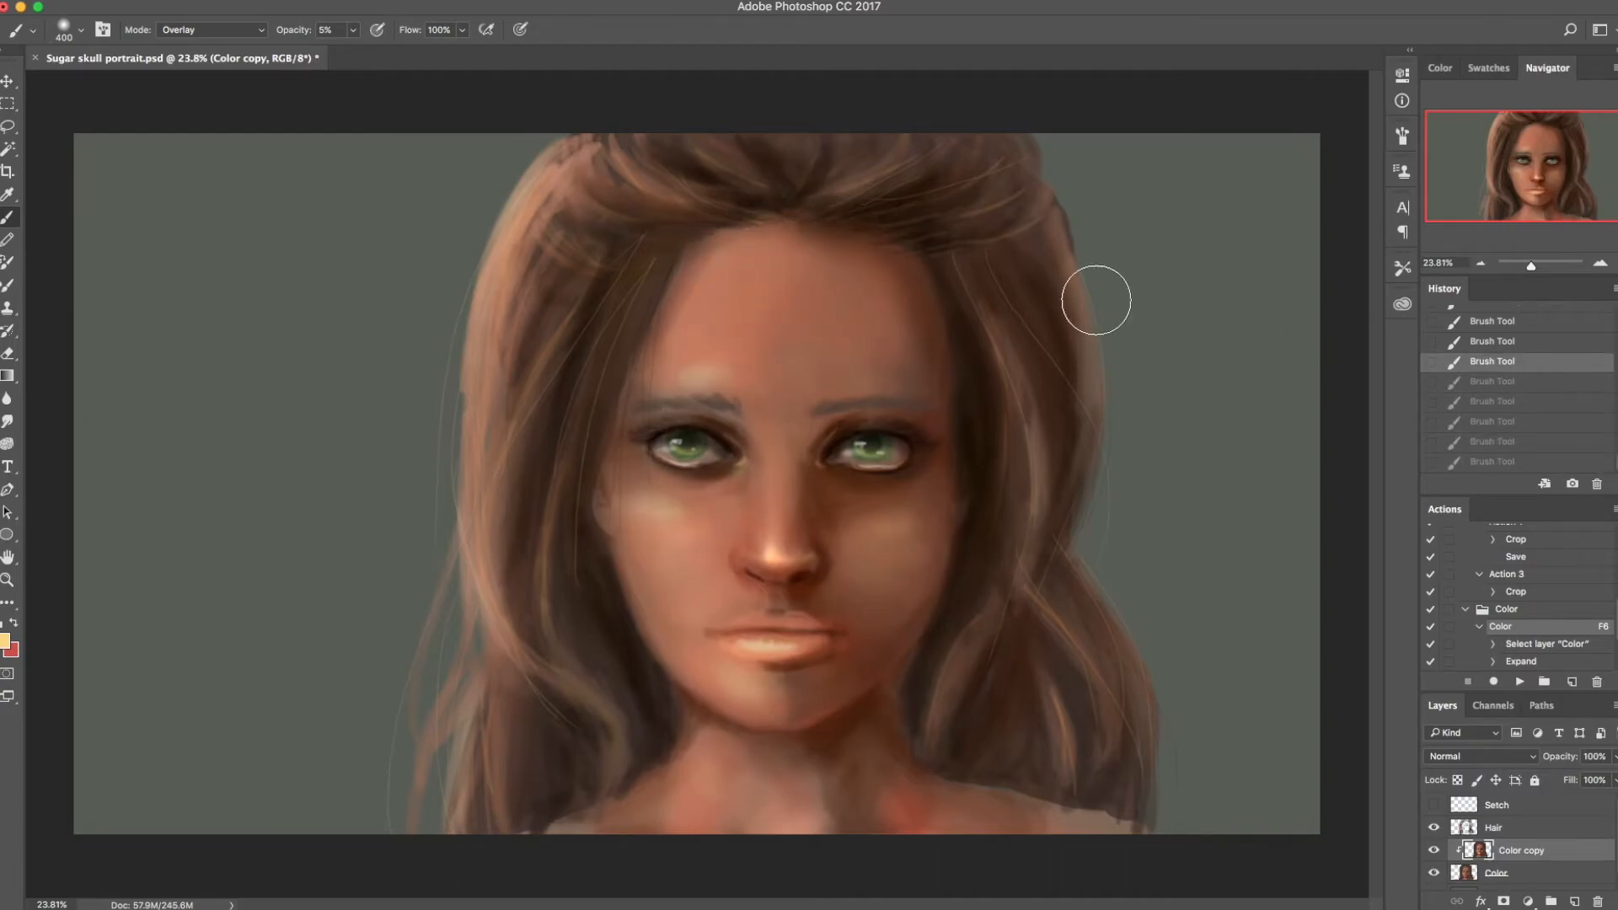
left_click(1521, 385)
Step: Glaze the forehead with the yellow 400 px Overlay brush and step back the last strokes in the History
left_click_drag(724, 277, 727, 310)
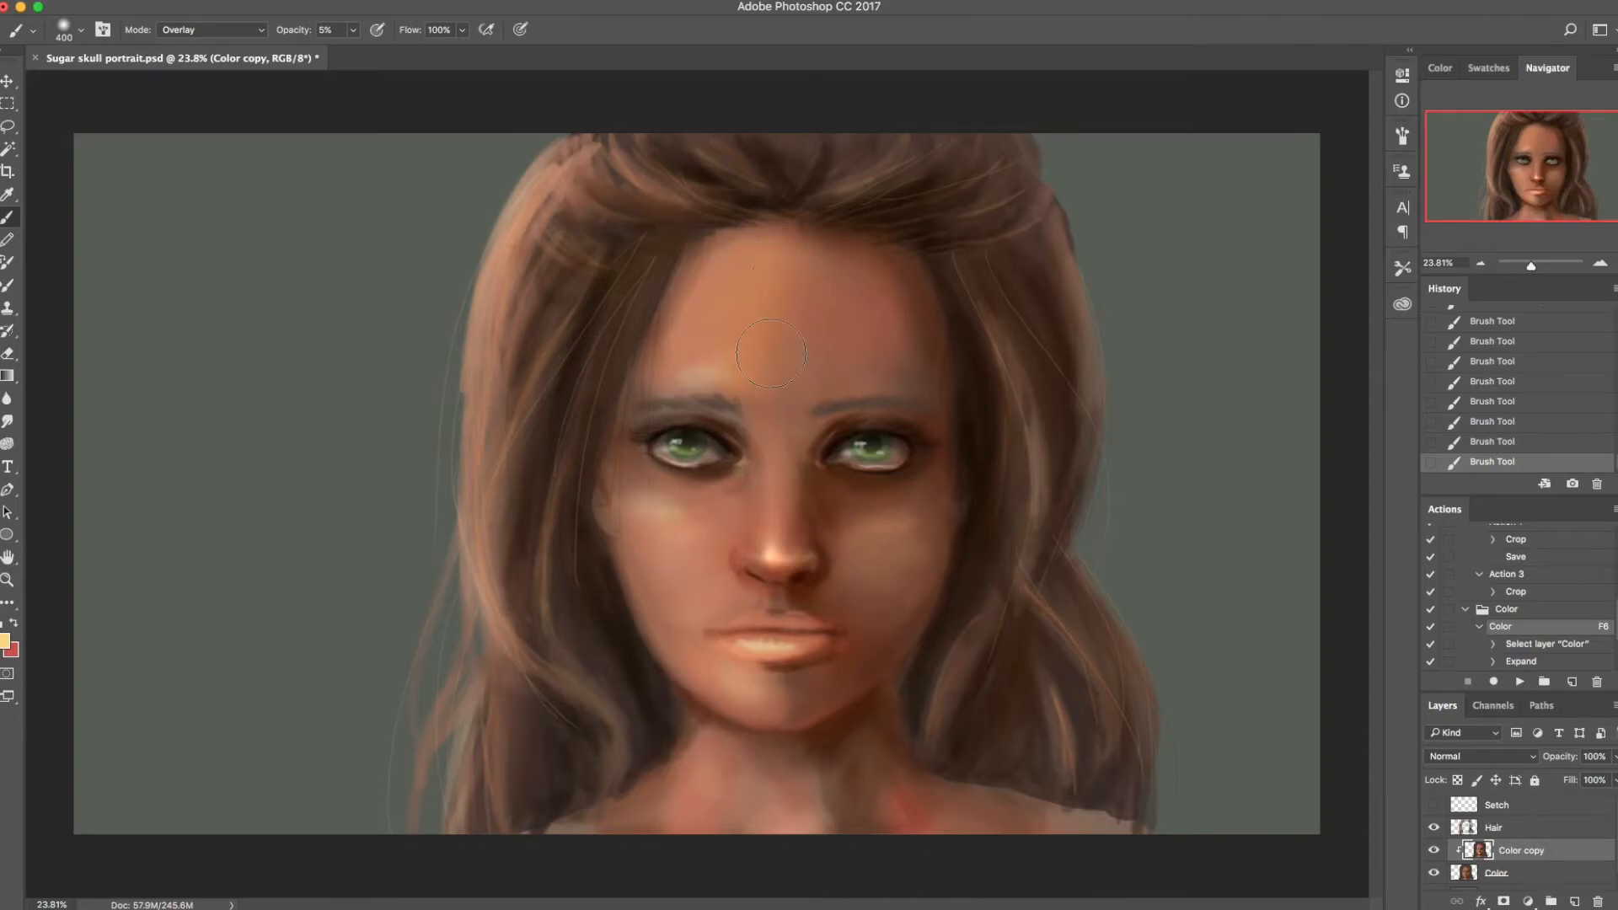
left_click(1521, 442)
left_click(1522, 421)
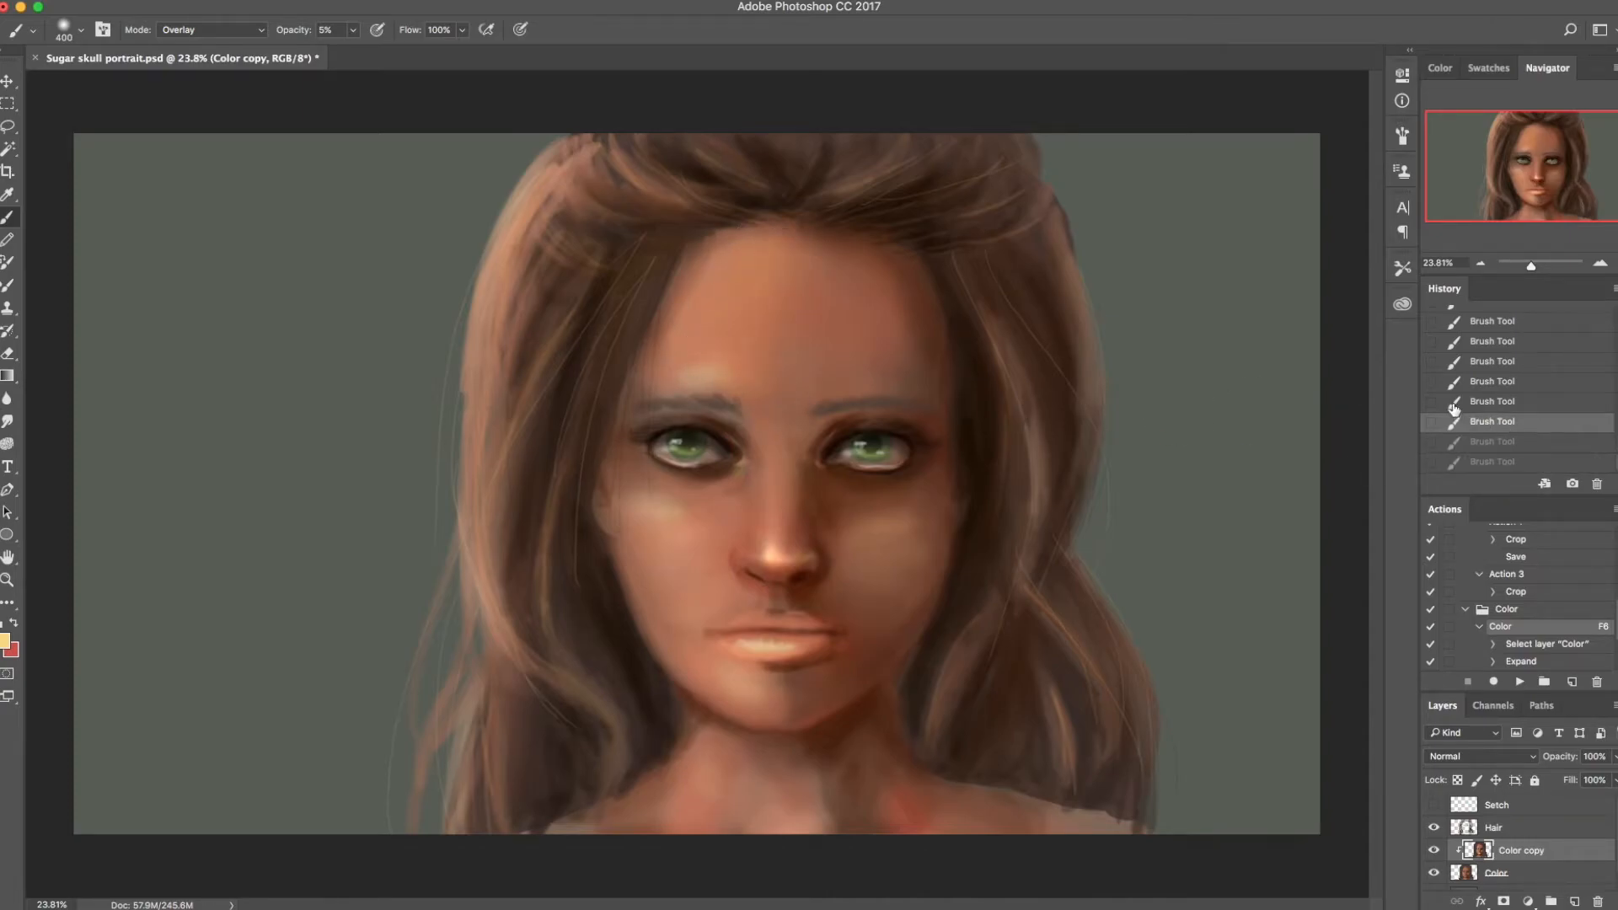
left_click(1529, 402)
Step: Add a light yellow tint to the left forehead edge and lower left cheek, and save the document
left_click(676, 267)
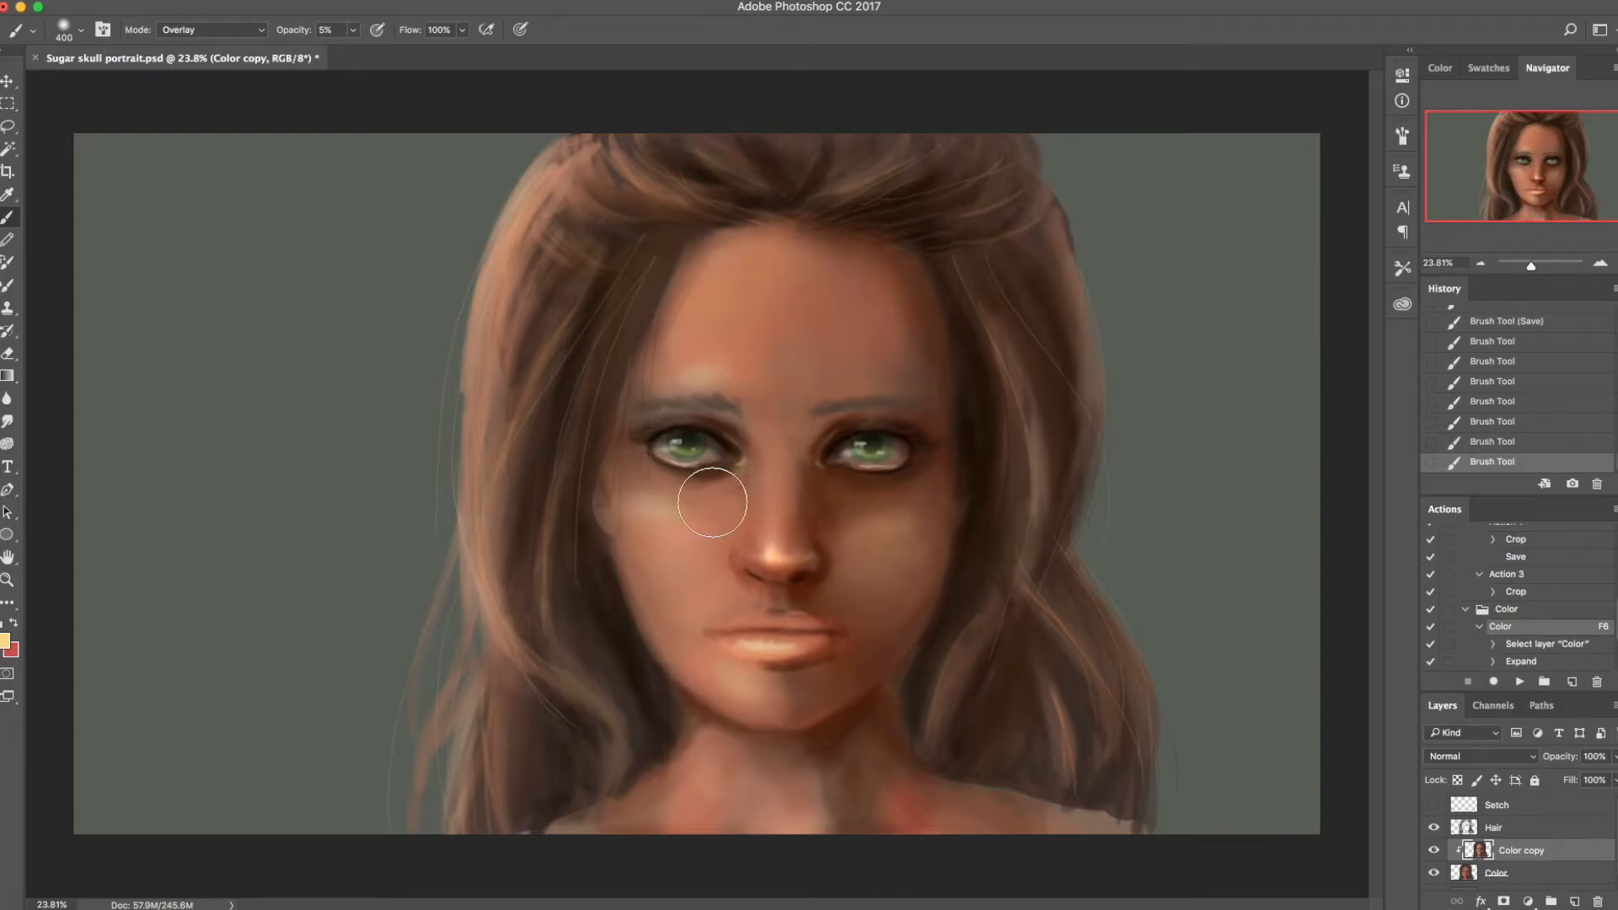
left_click_drag(676, 609, 713, 610)
key("super+s")
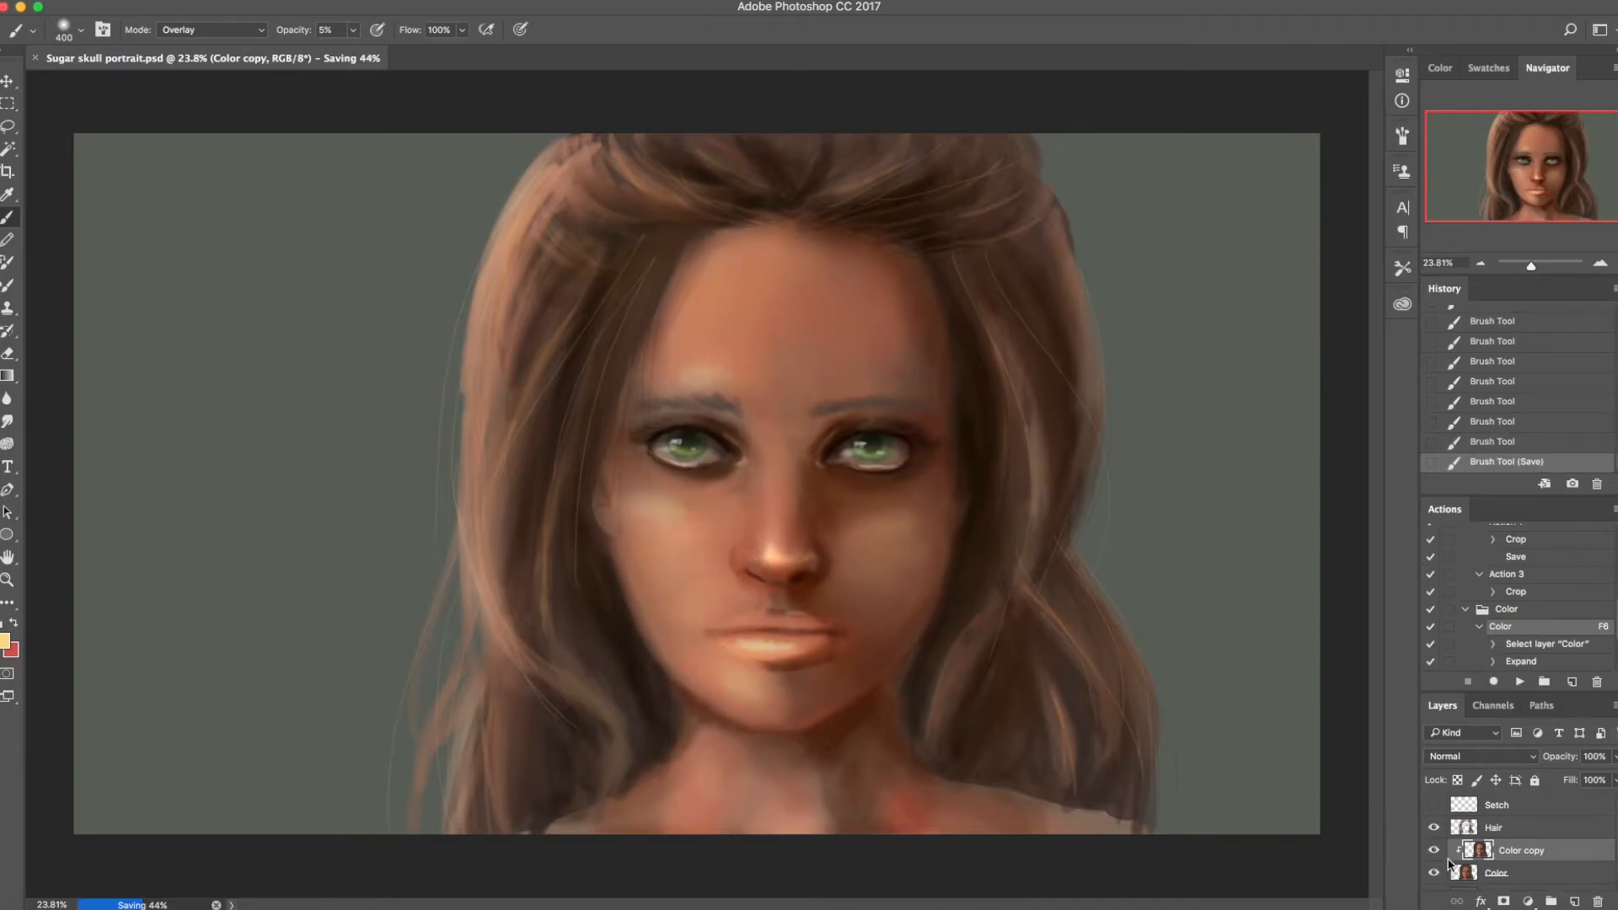
Step: Merge the Color copy layer into Color, duplicate the merged layer and clip the duplicate to it
key("super+e")
right_click(1513, 847)
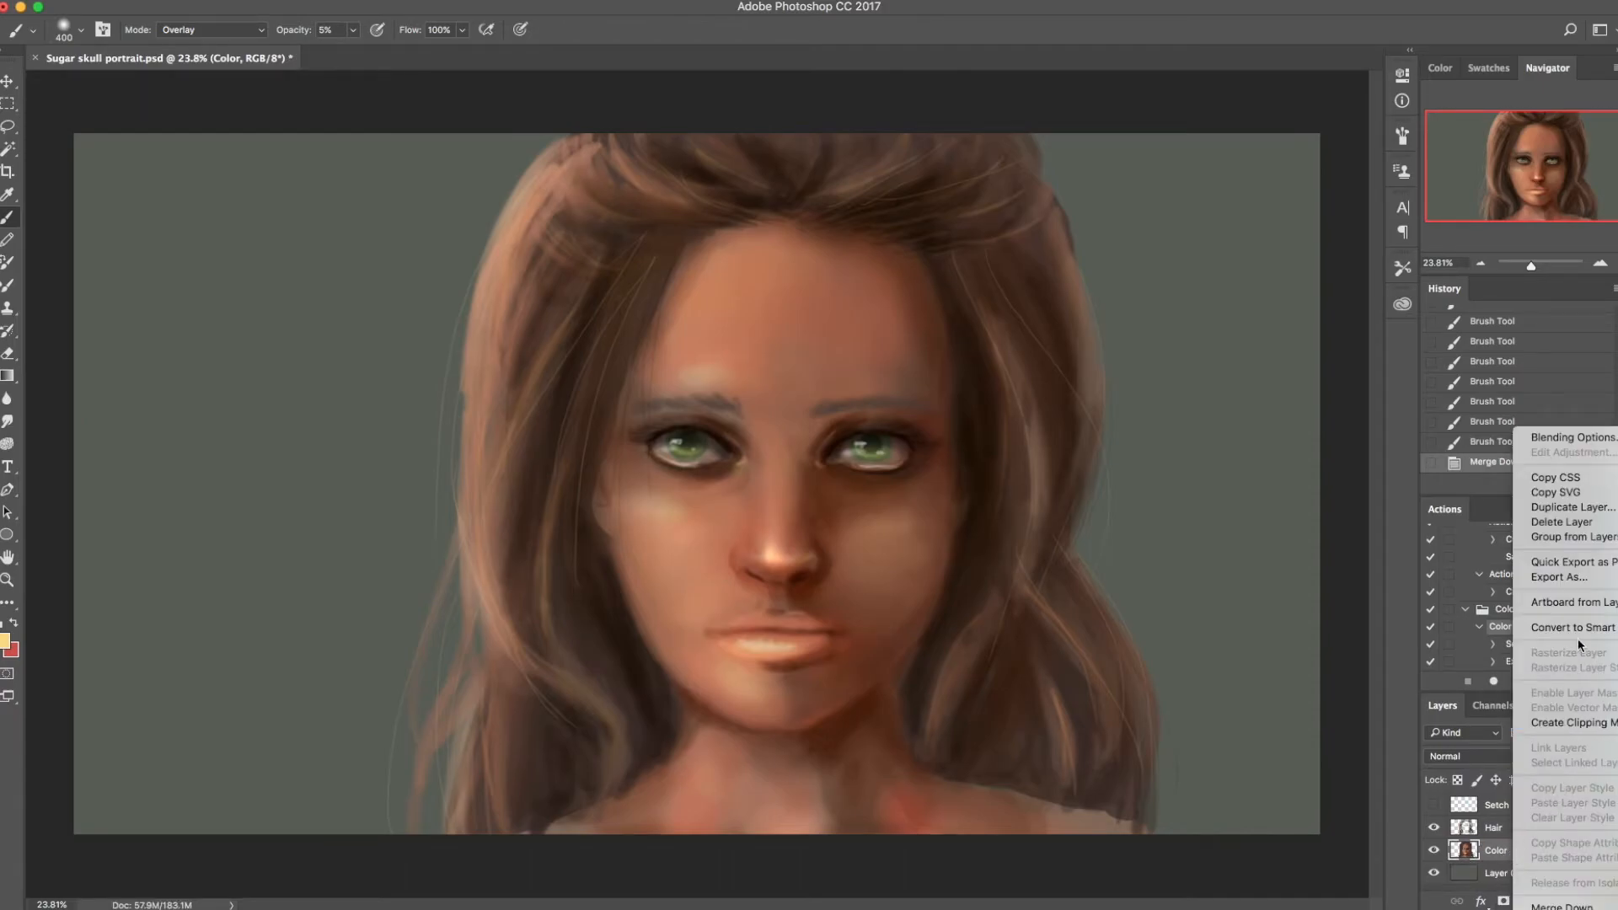
left_click(1601, 507)
left_click(1287, 463)
right_click(1513, 849)
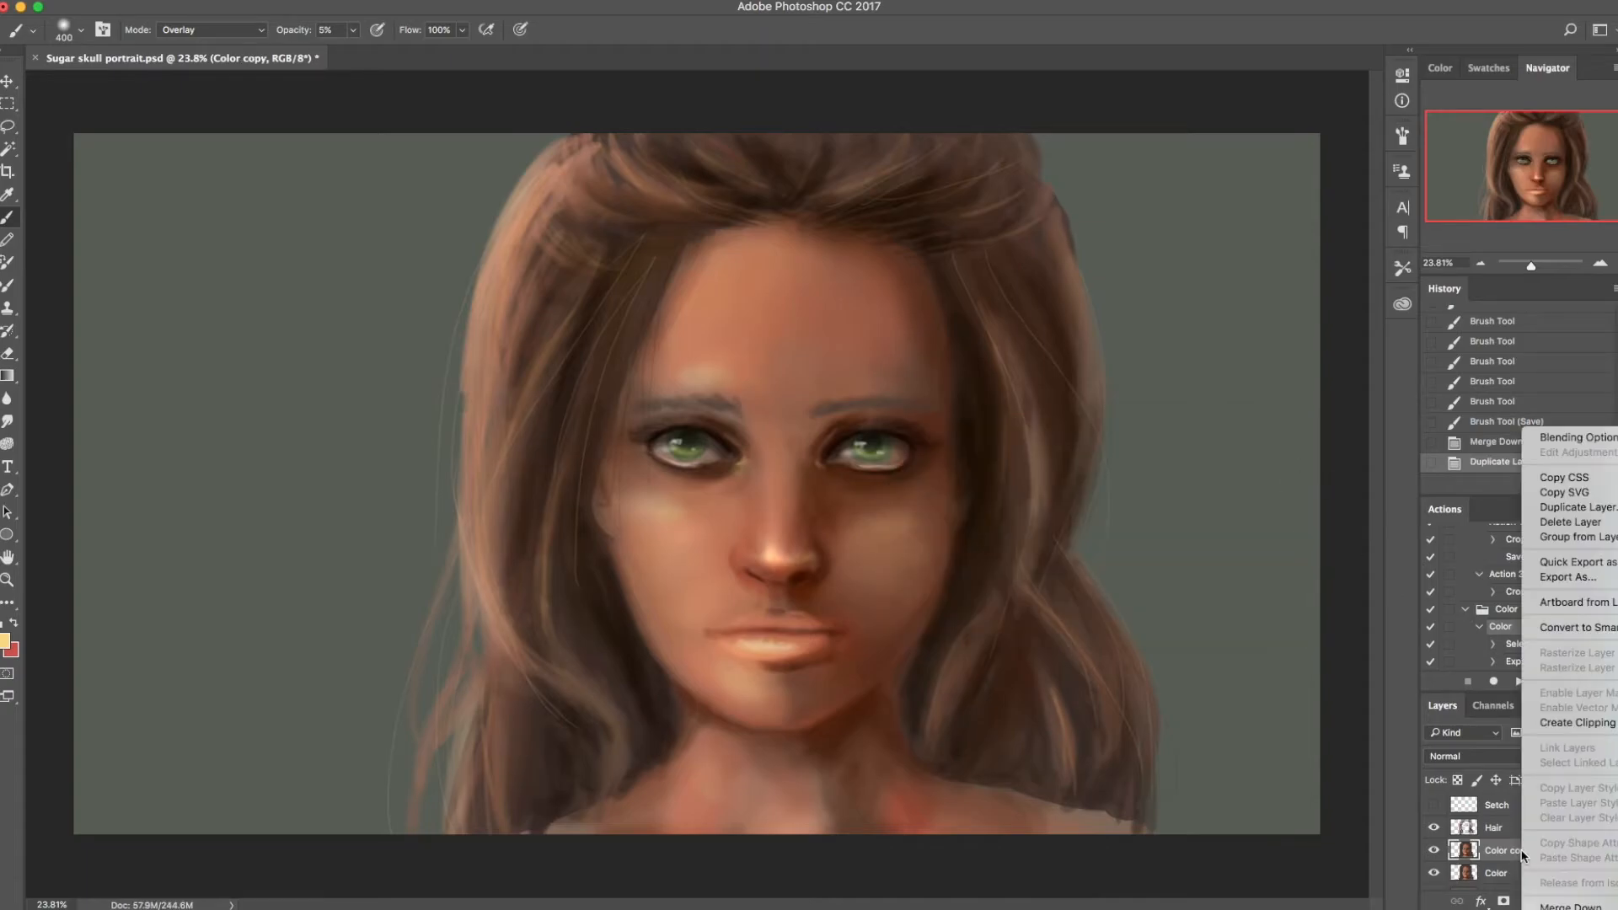
left_click(1589, 723)
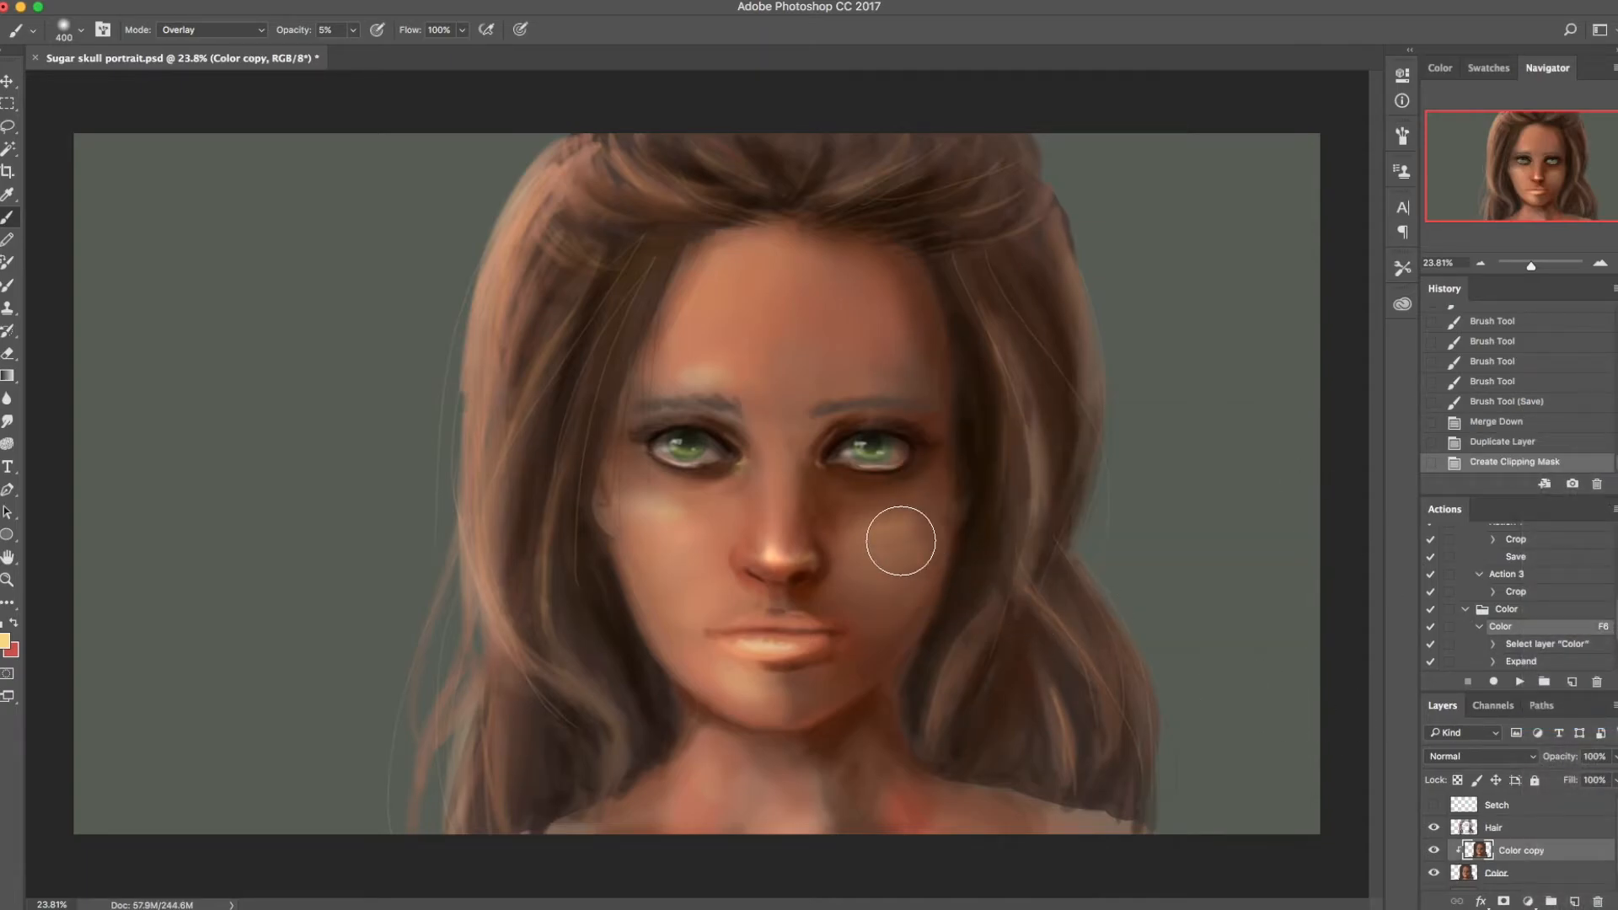
Step: Draw a freehand lasso selection around the mouth, from under the nose to the chin
key("l")
mouse_move(691, 625)
left_mouse_down()
mouse_move(773, 695)
mouse_move(846, 657)
left_mouse_up()
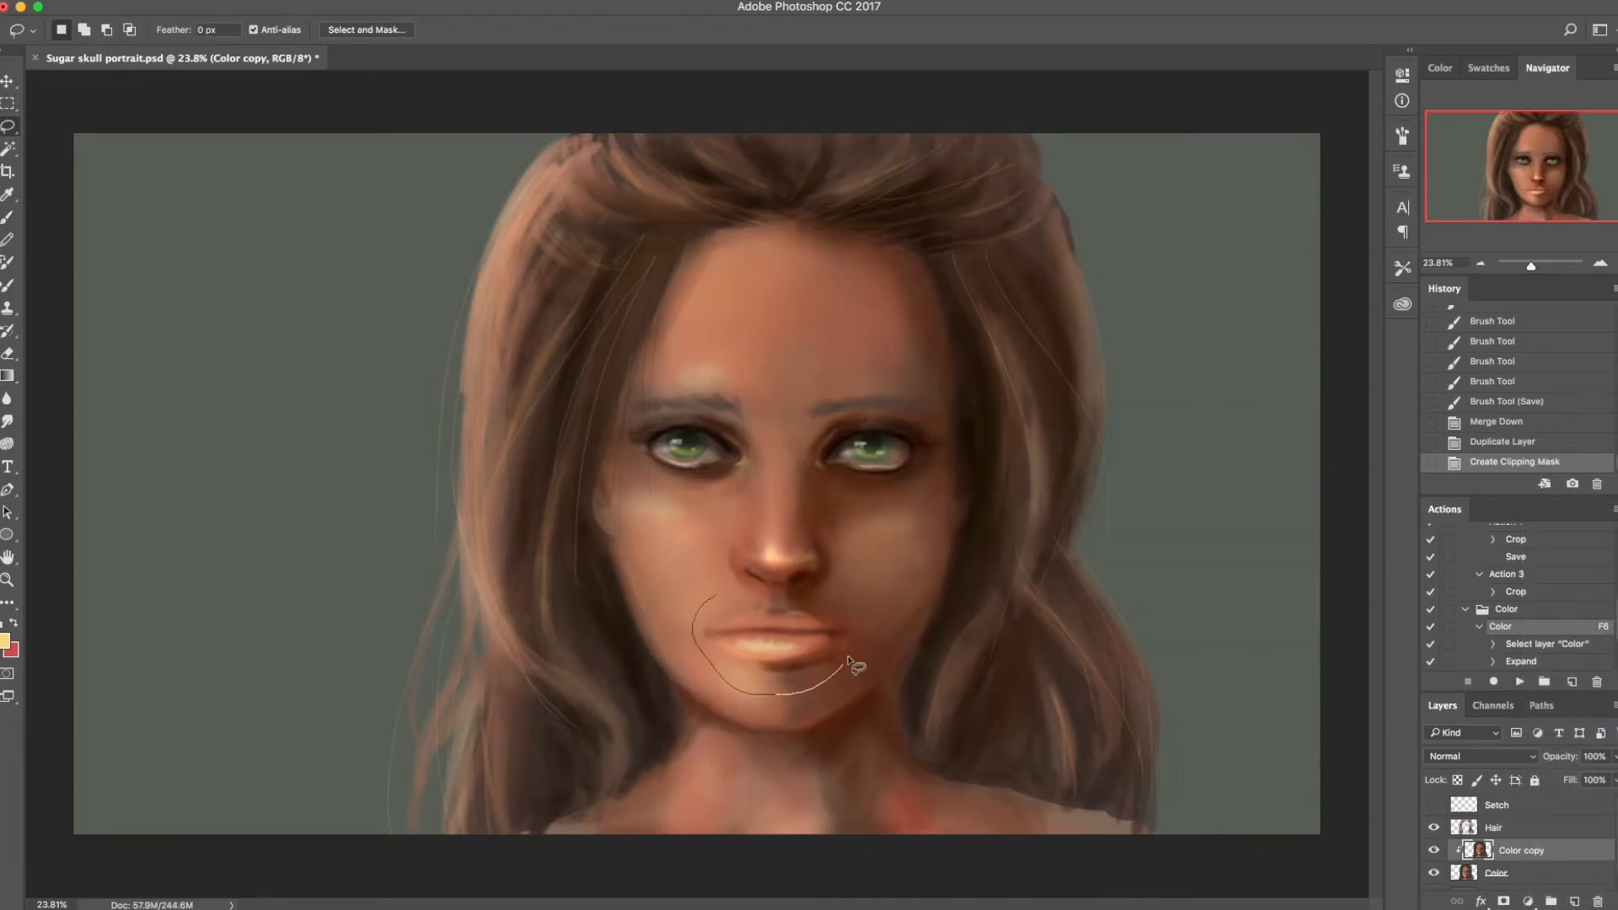
left_click_drag(769, 605, 774, 608)
key("ctrl+t")
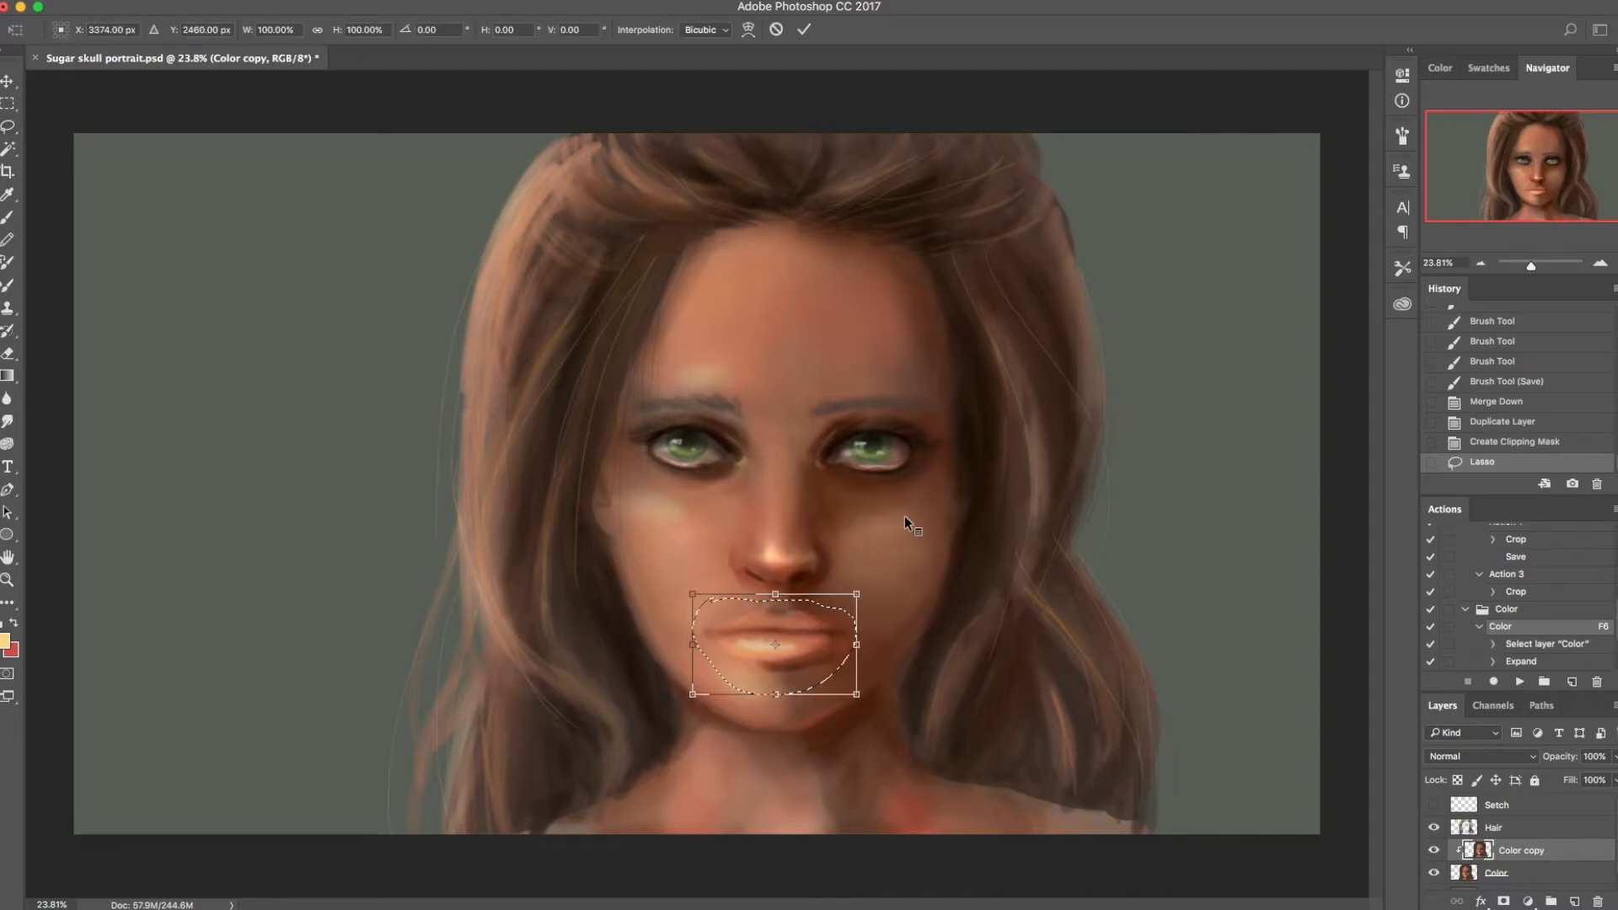
right_click(910, 521)
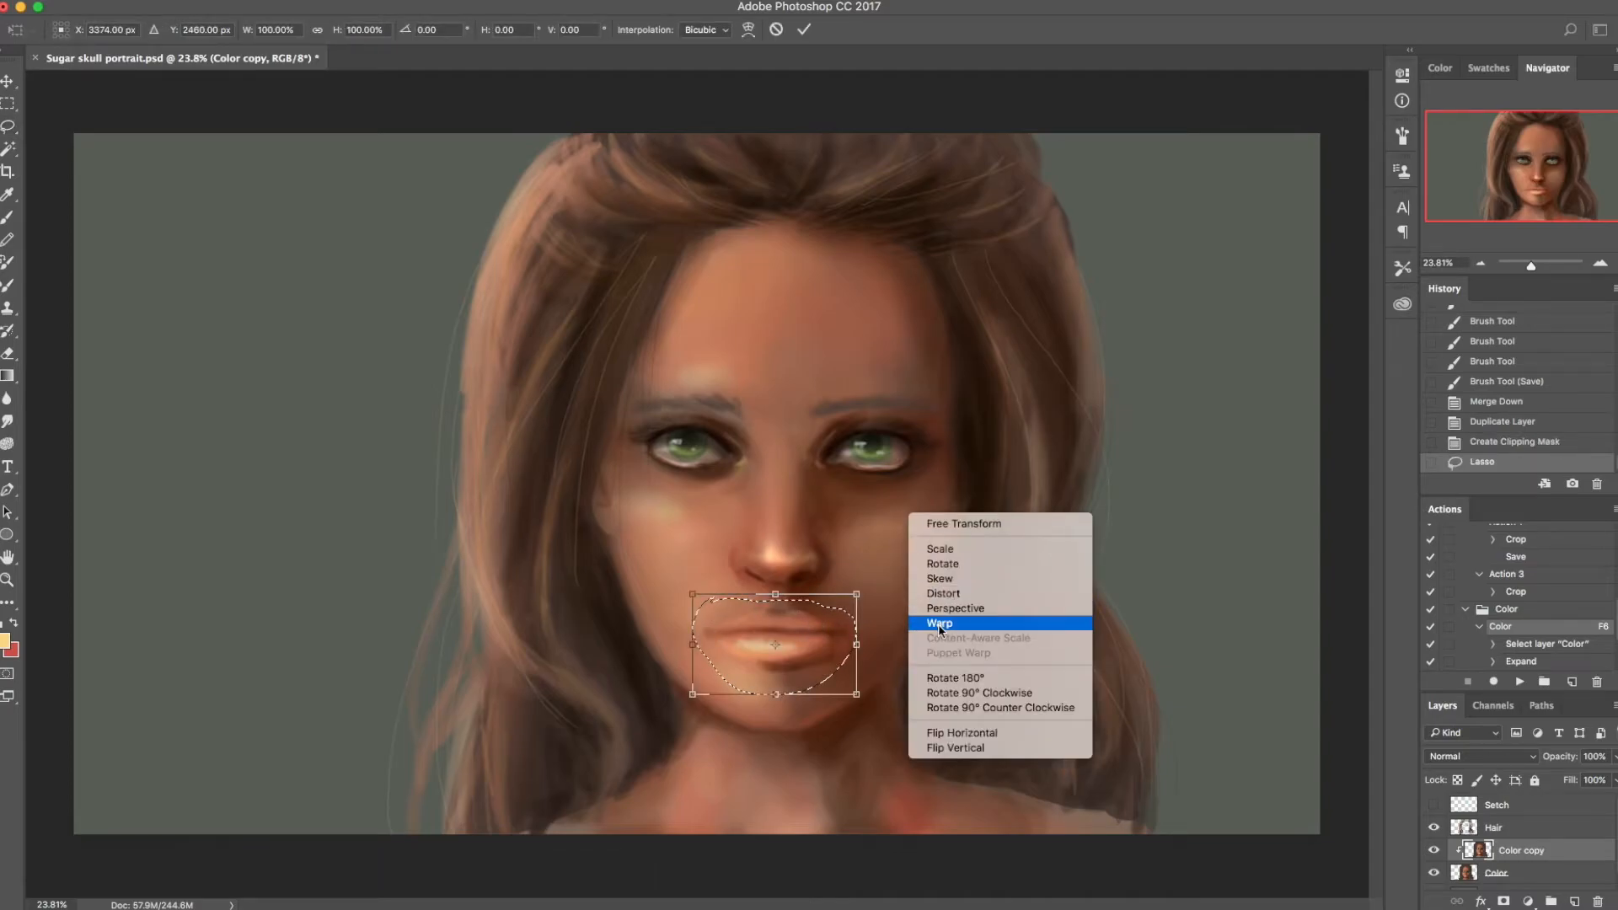
left_click(868, 558)
key("Escape")
Step: Feather the selection around the mouth
key("w")
right_click(890, 561)
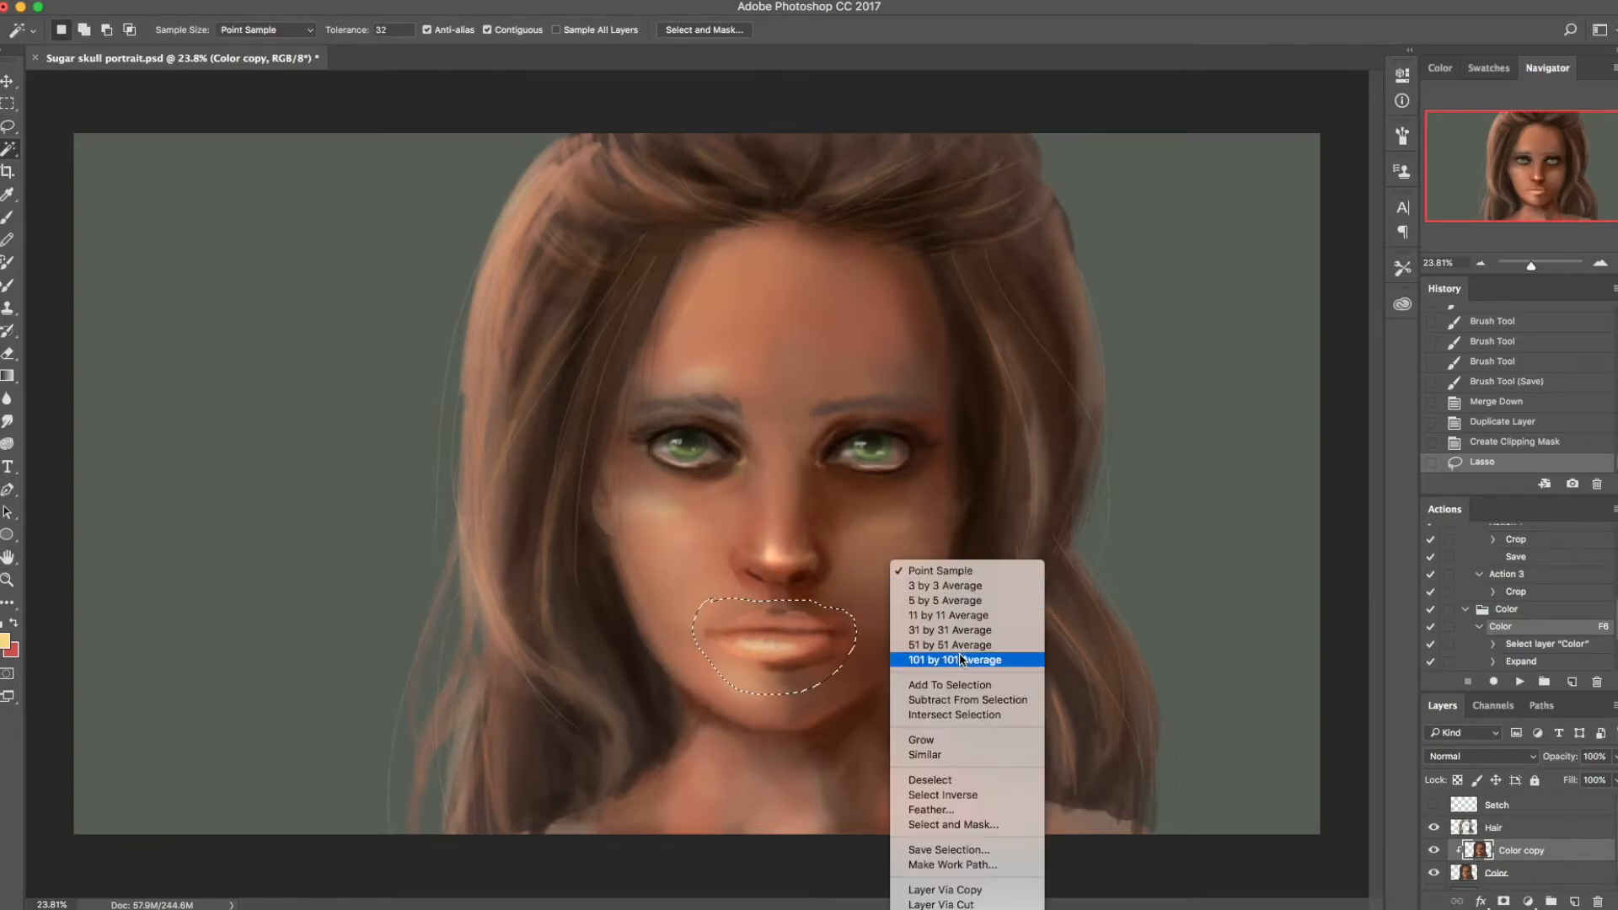
left_click(983, 807)
left_click(1182, 501)
Step: Narrow the selected mouth to 93.59% width with Free Transform, warp its lip corners inward, and deselect
key("ctrl+t")
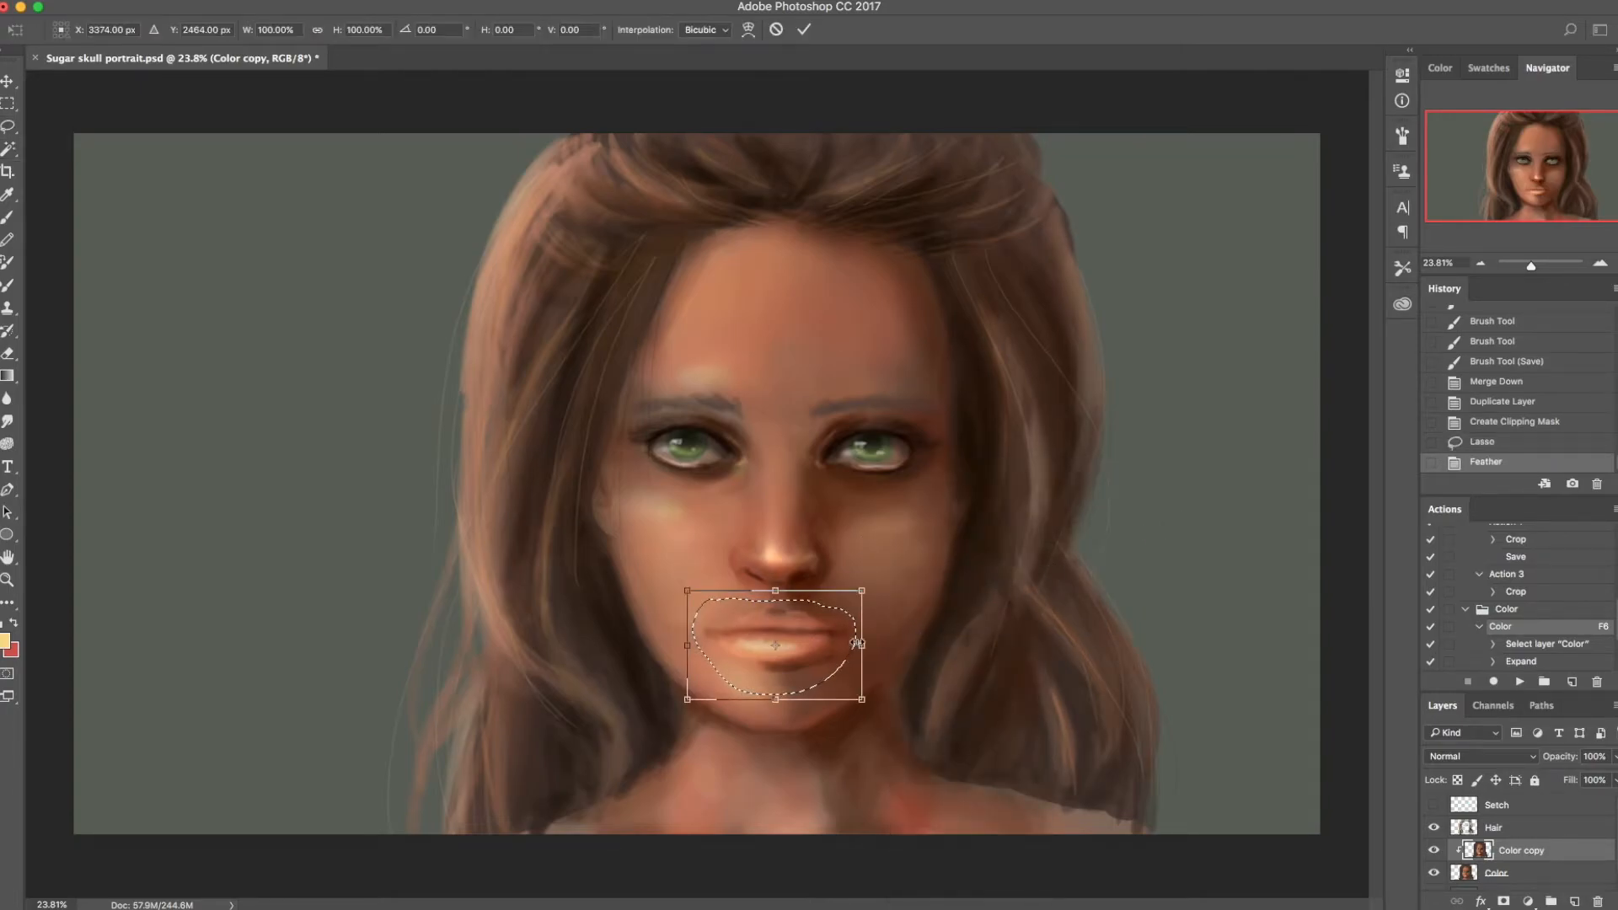
left_click_drag(862, 645, 856, 646)
left_click_drag(690, 650, 696, 652)
right_click(792, 621)
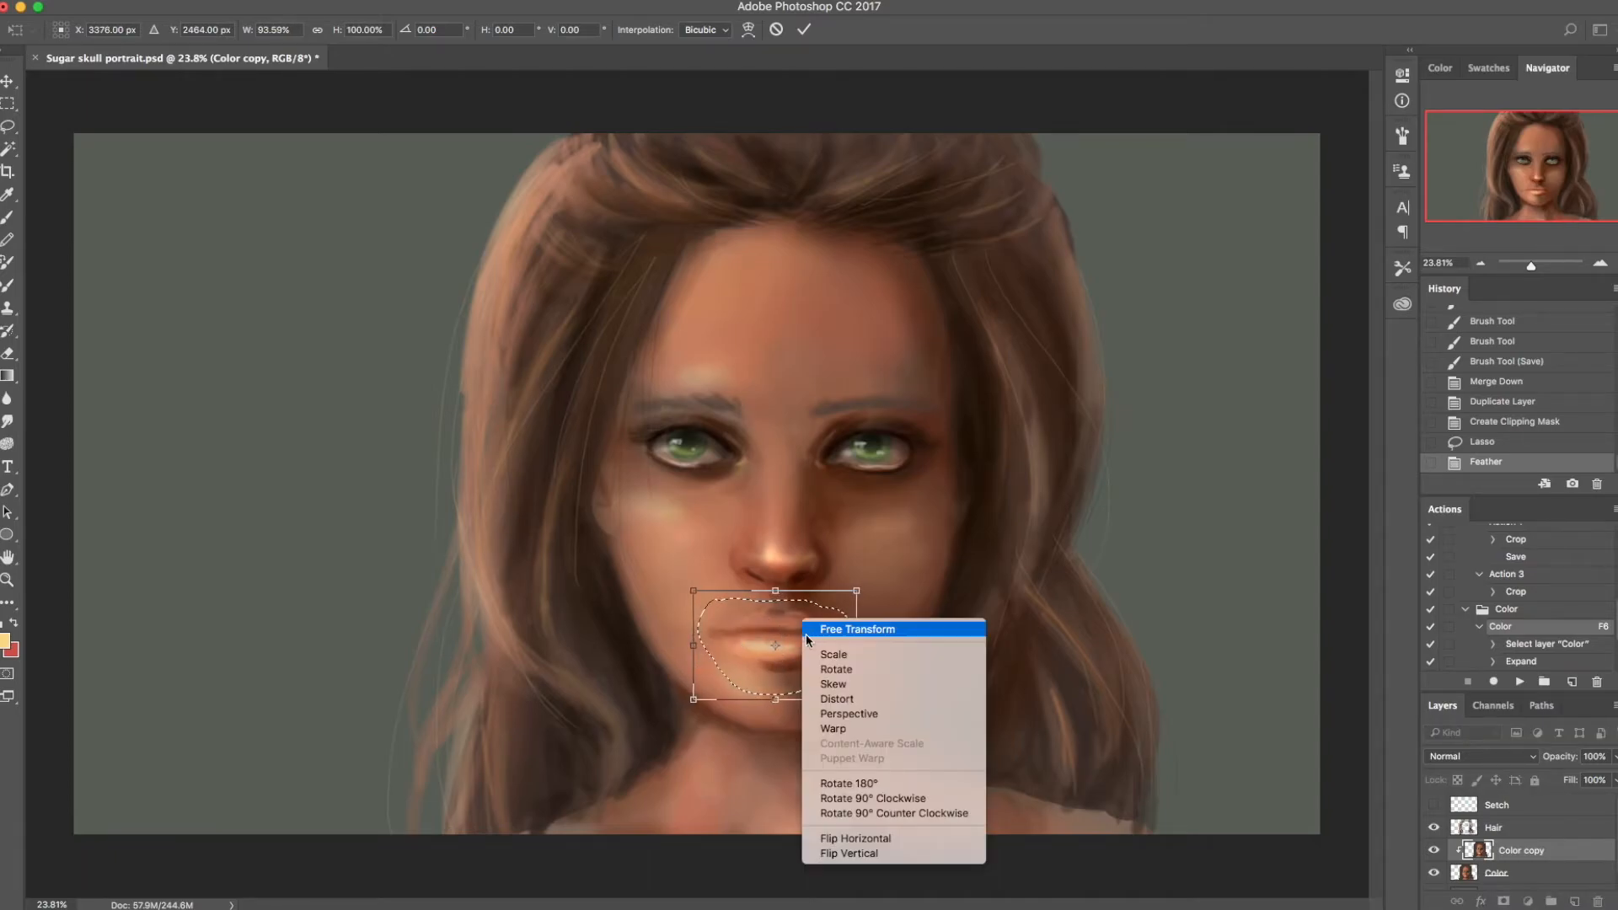
left_click(843, 722)
left_click_drag(738, 654, 826, 647)
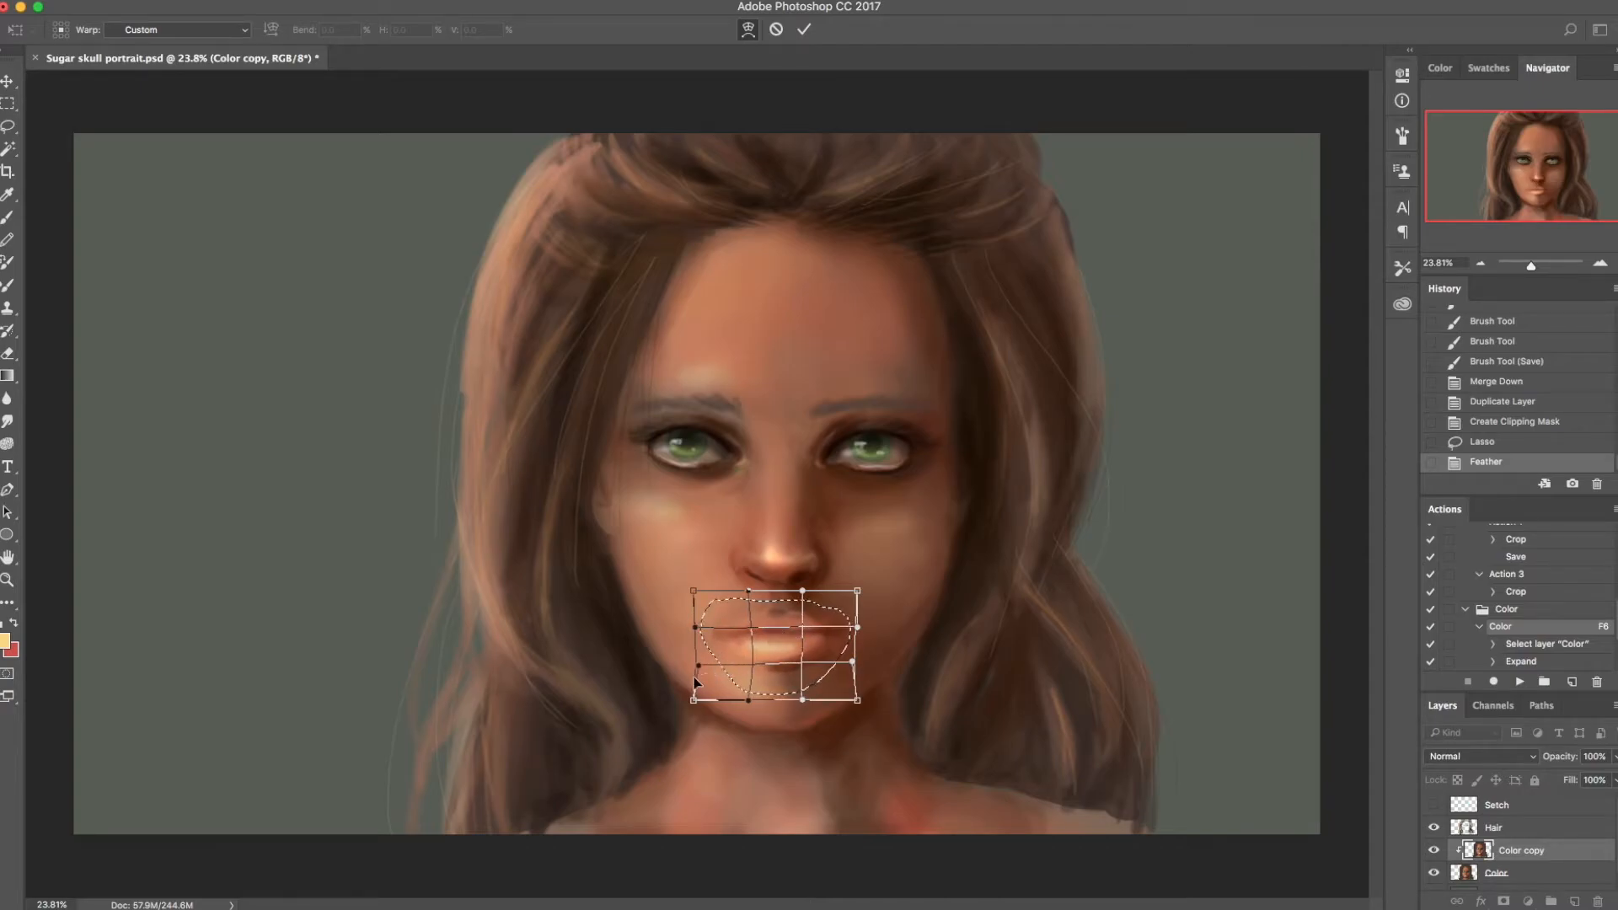
key("Return")
key("ctrl+d")
Step: Switch to the Brush tool and set it to Normal mode at 19% opacity
key("w")
key("b")
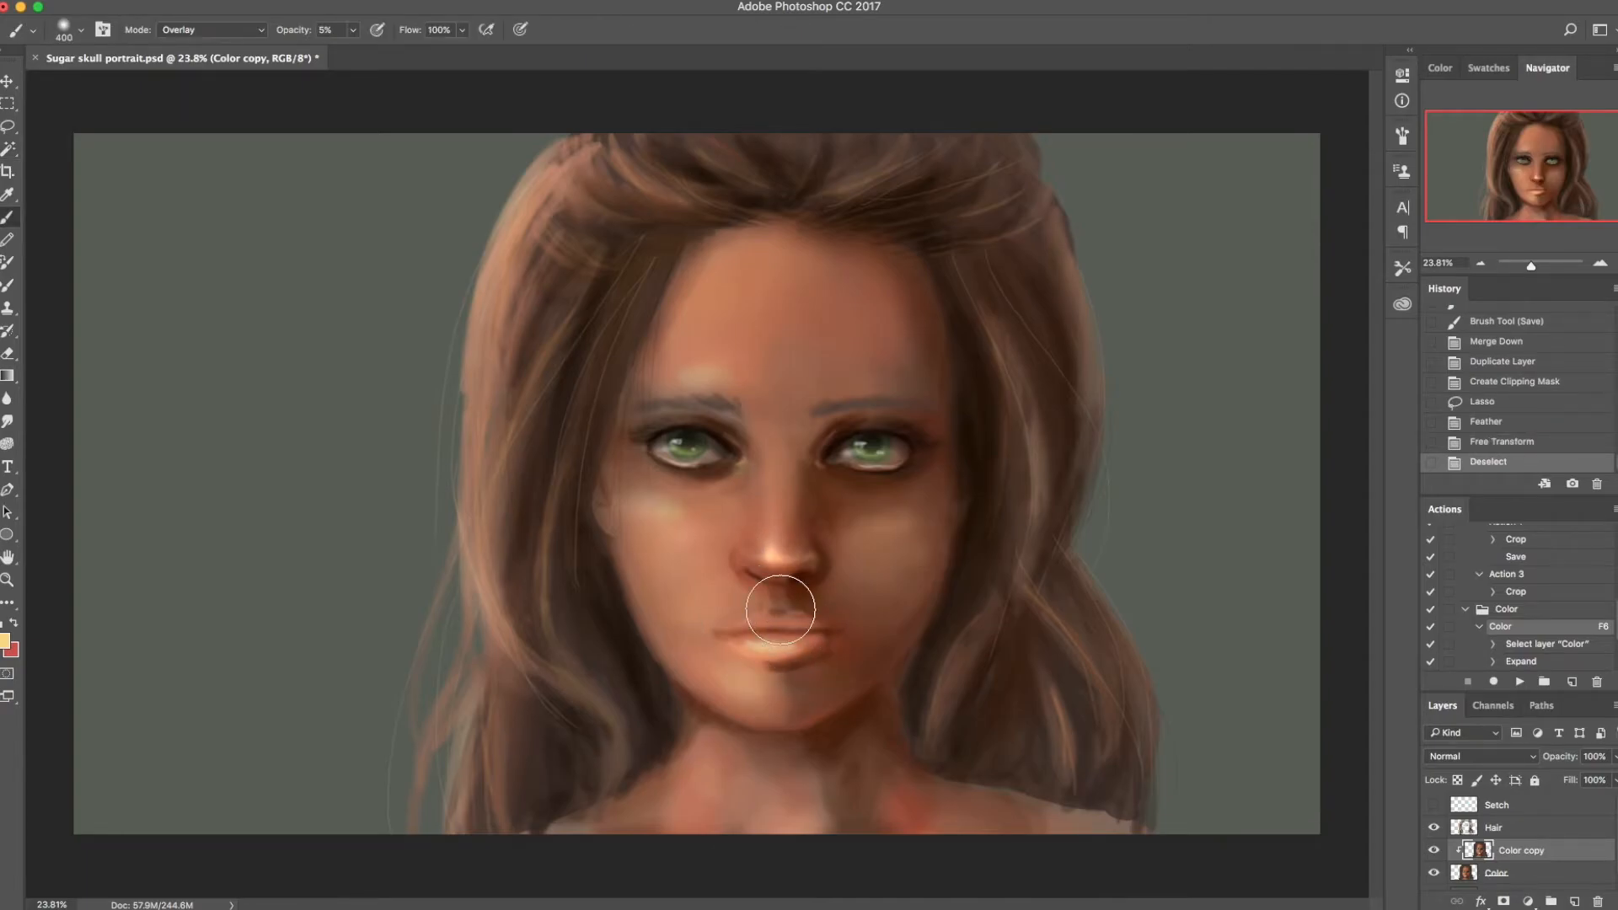
left_click(257, 33)
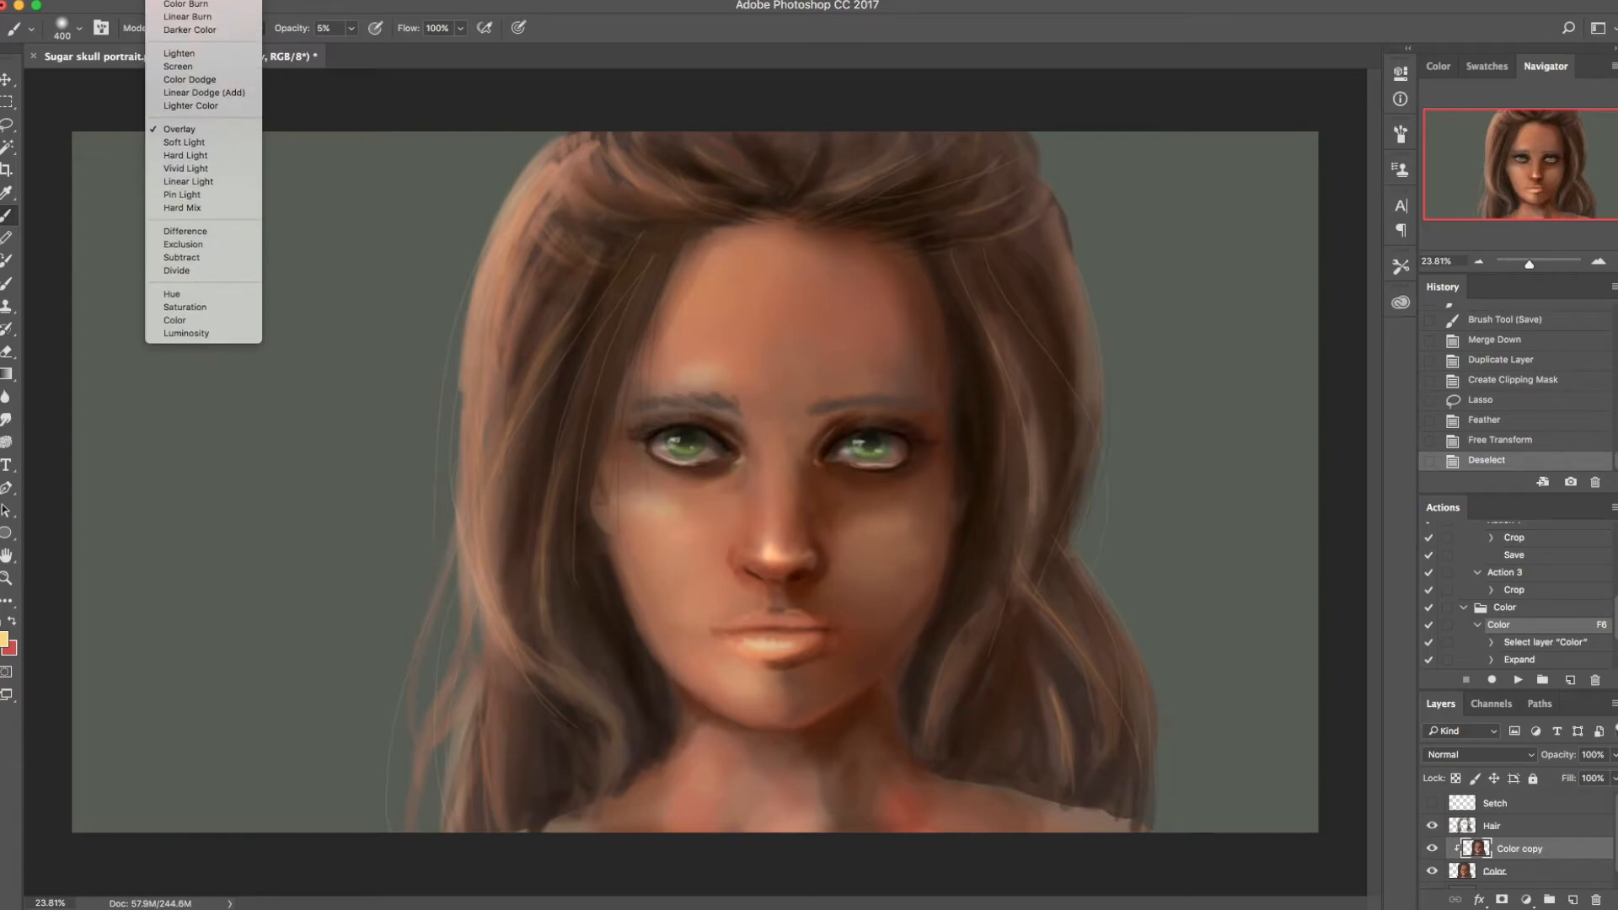
left_click(202, 2)
left_click(351, 28)
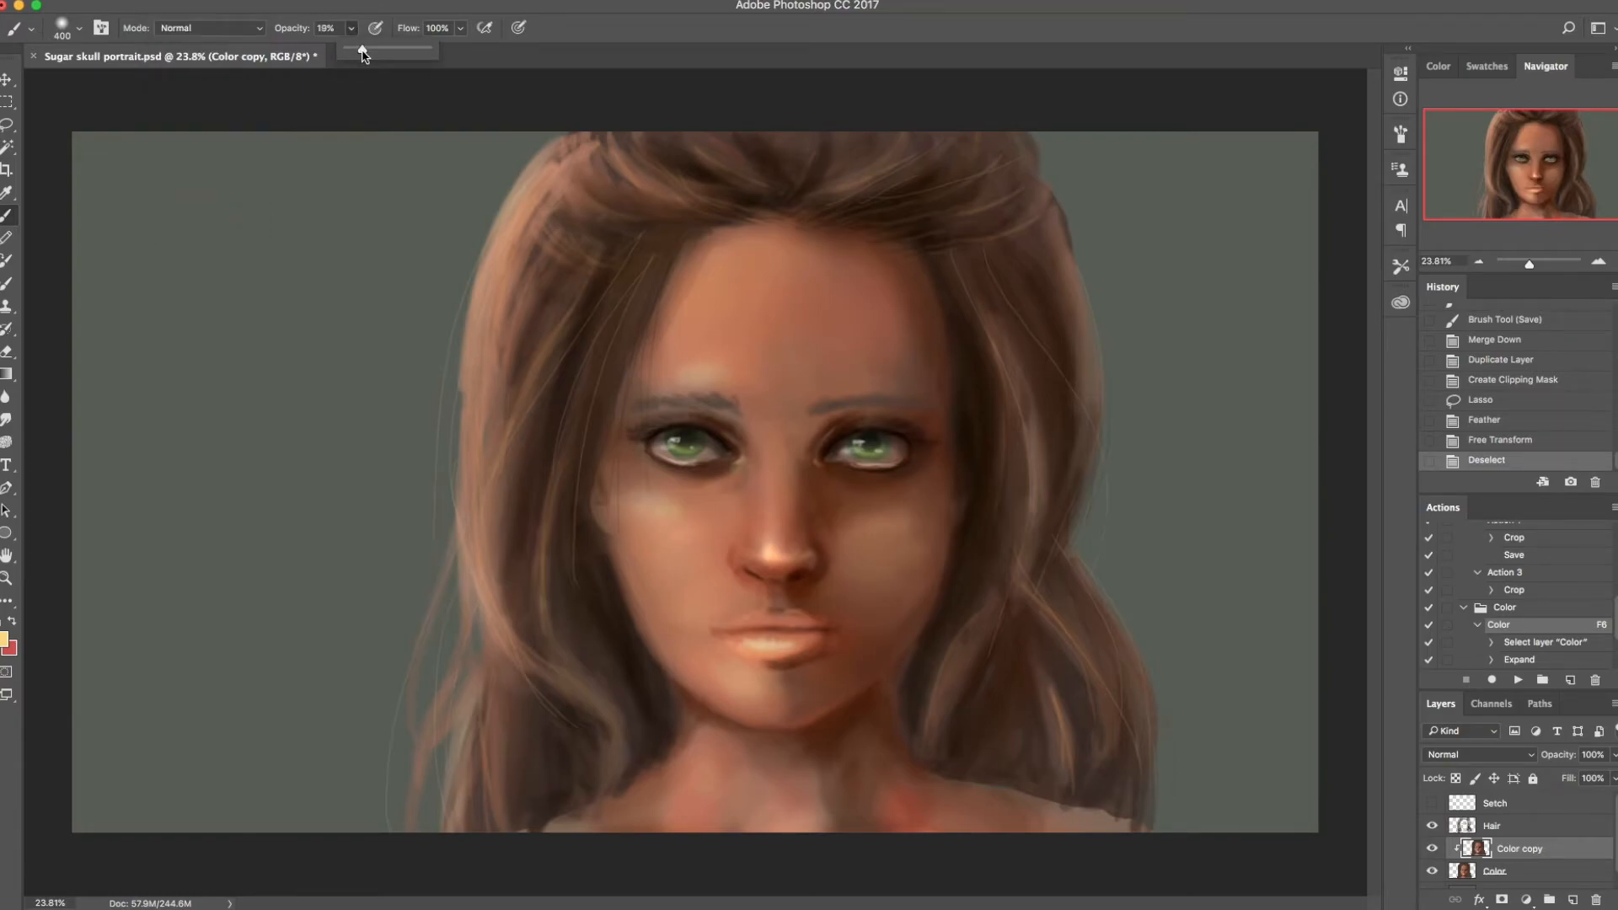
Step: Blend the left cheek and jaw edge on the Color copy layer with sampled skin tones and a 125 px brush
left_click(692, 666, "alt")
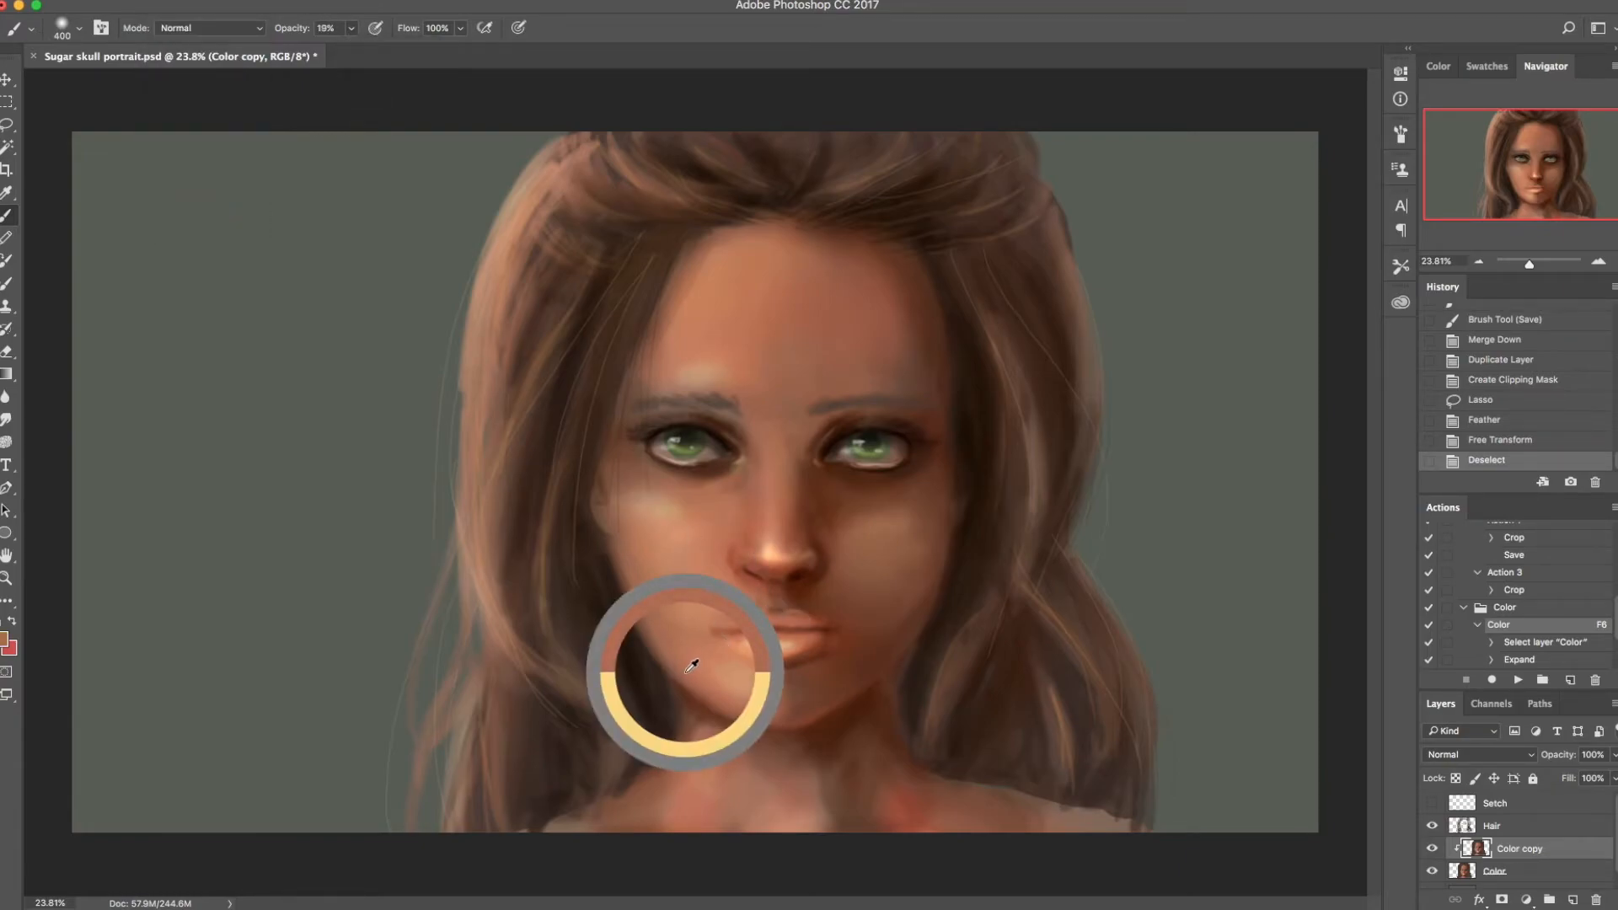
left_click(675, 674)
key("super+z")
key("bracketleft")
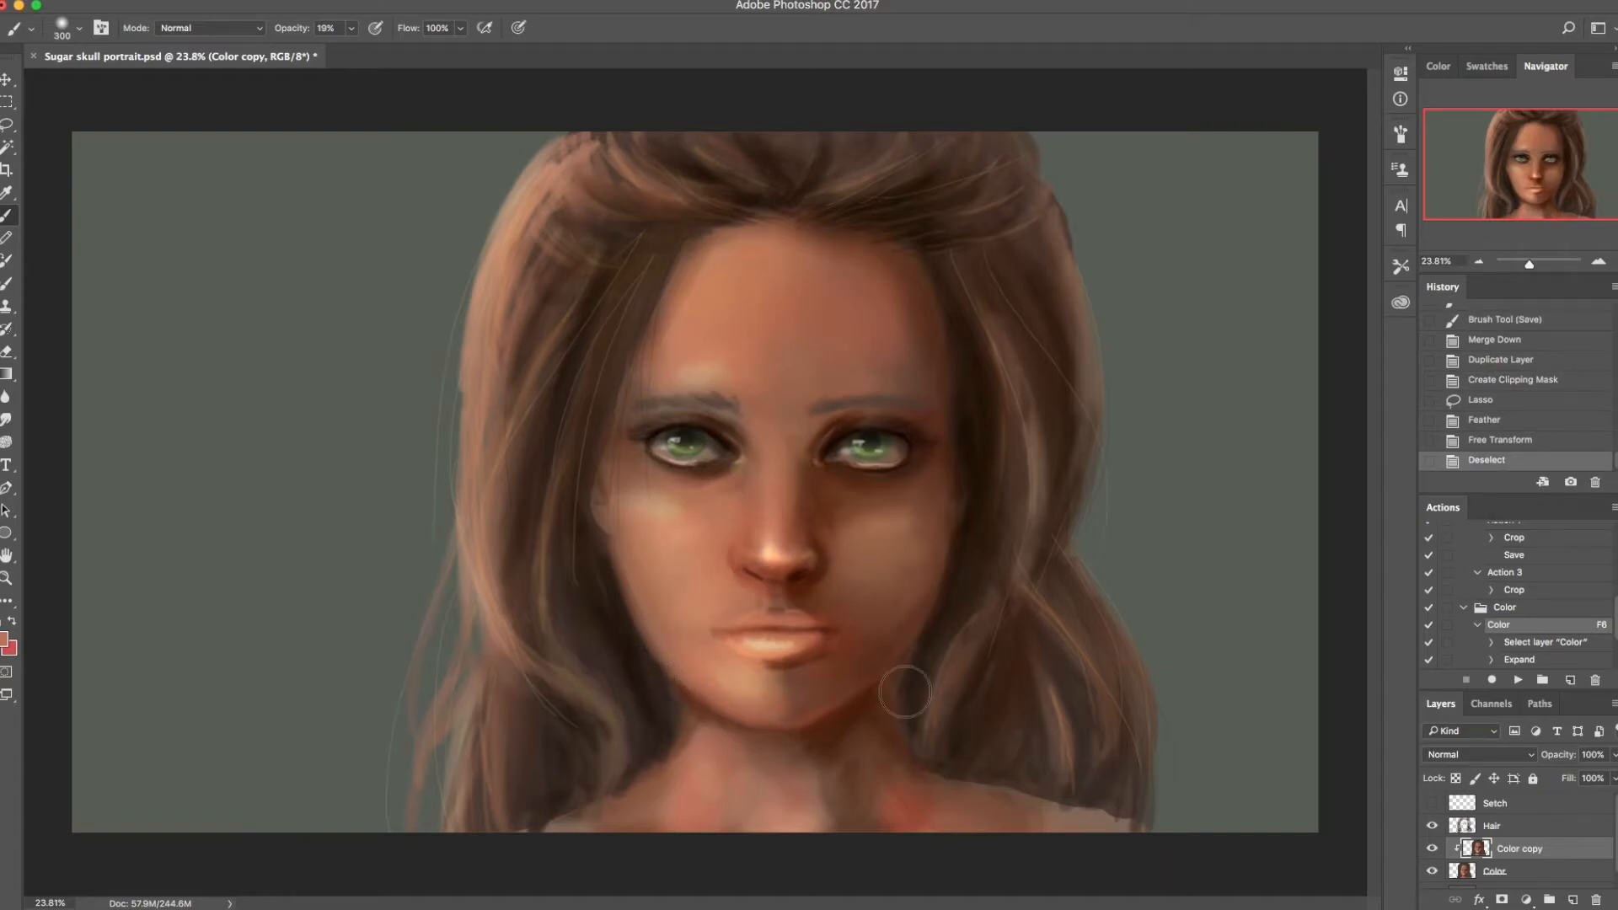
left_click(1494, 873)
key("bracketleft")
key("bracketleft")
key("bracketleft")
left_click(659, 639, "alt")
left_click_drag(629, 569, 689, 685)
left_click_drag(690, 685, 696, 686)
mouse_move(696, 686)
left_mouse_down()
mouse_move(689, 673)
mouse_move(708, 687)
left_mouse_up()
left_click(1499, 851)
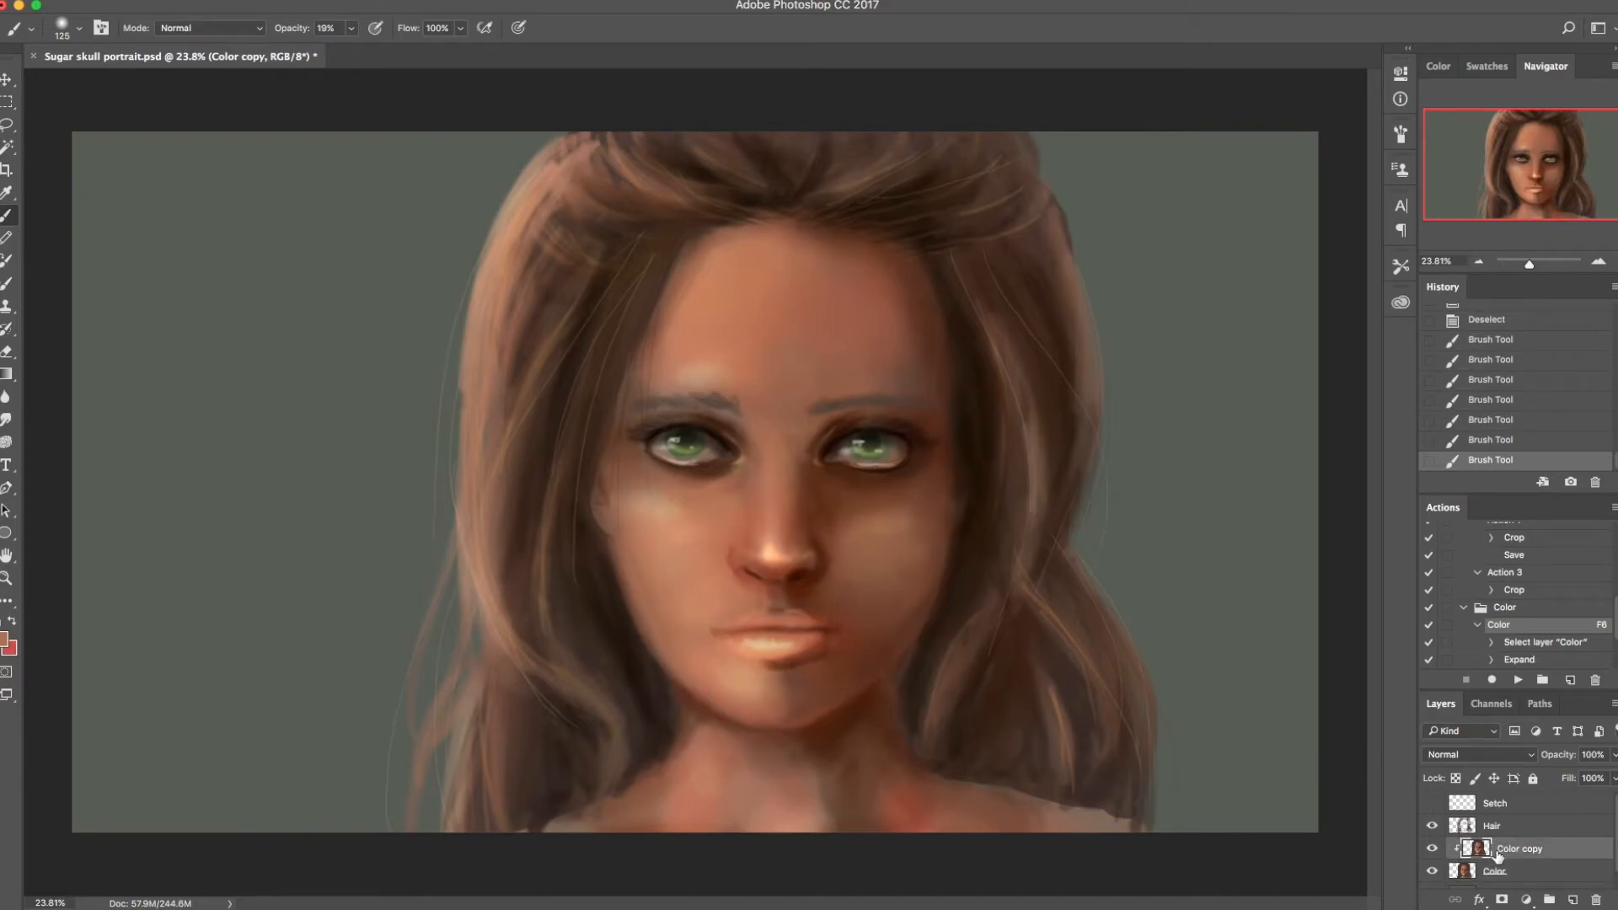
Step: Sample skin tones around the lips and blend the area below the lower lip
left_click(739, 637, "alt")
left_click(749, 652, "alt")
left_click(773, 626, "alt")
left_click(800, 581, "alt")
left_click_drag(824, 678, 780, 675)
left_click(793, 665, "alt")
Step: Pick a dark brown foreground color and deepen the shadow under the lower lip with a 45 px brush
key("bracketleft")
key("bracketleft")
left_click(5, 639)
left_click(327, 745)
left_click(339, 756)
left_click(534, 589)
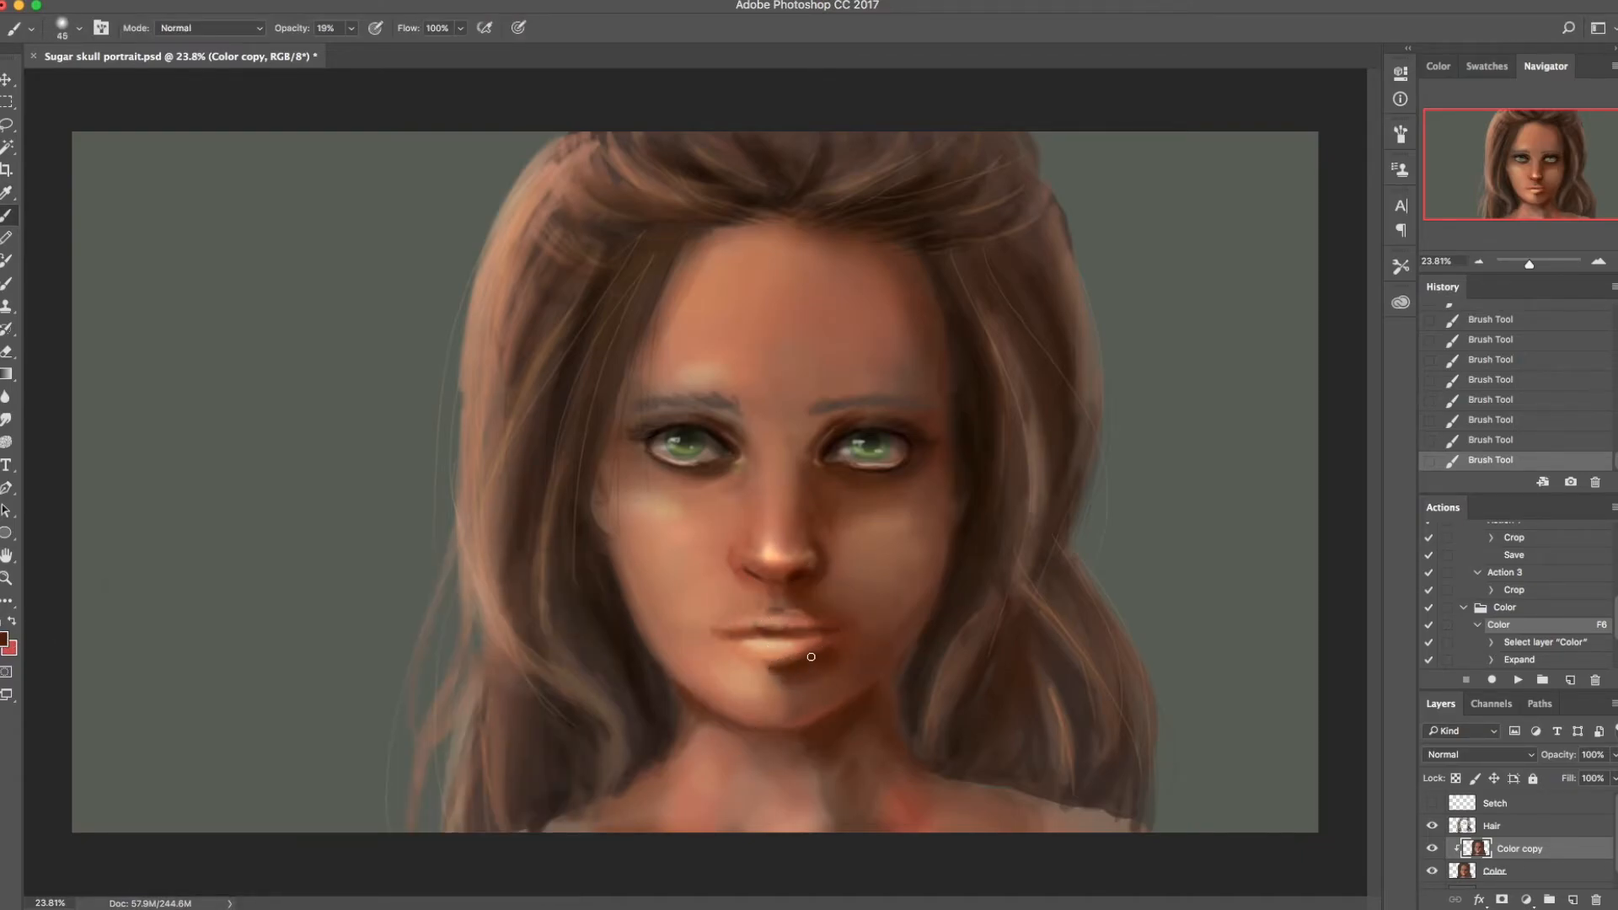
Step: Darken the right cheek with a 300 px dark brown brush and save the document
key("bracketright")
key("bracketright")
left_click_drag(909, 563, 934, 493)
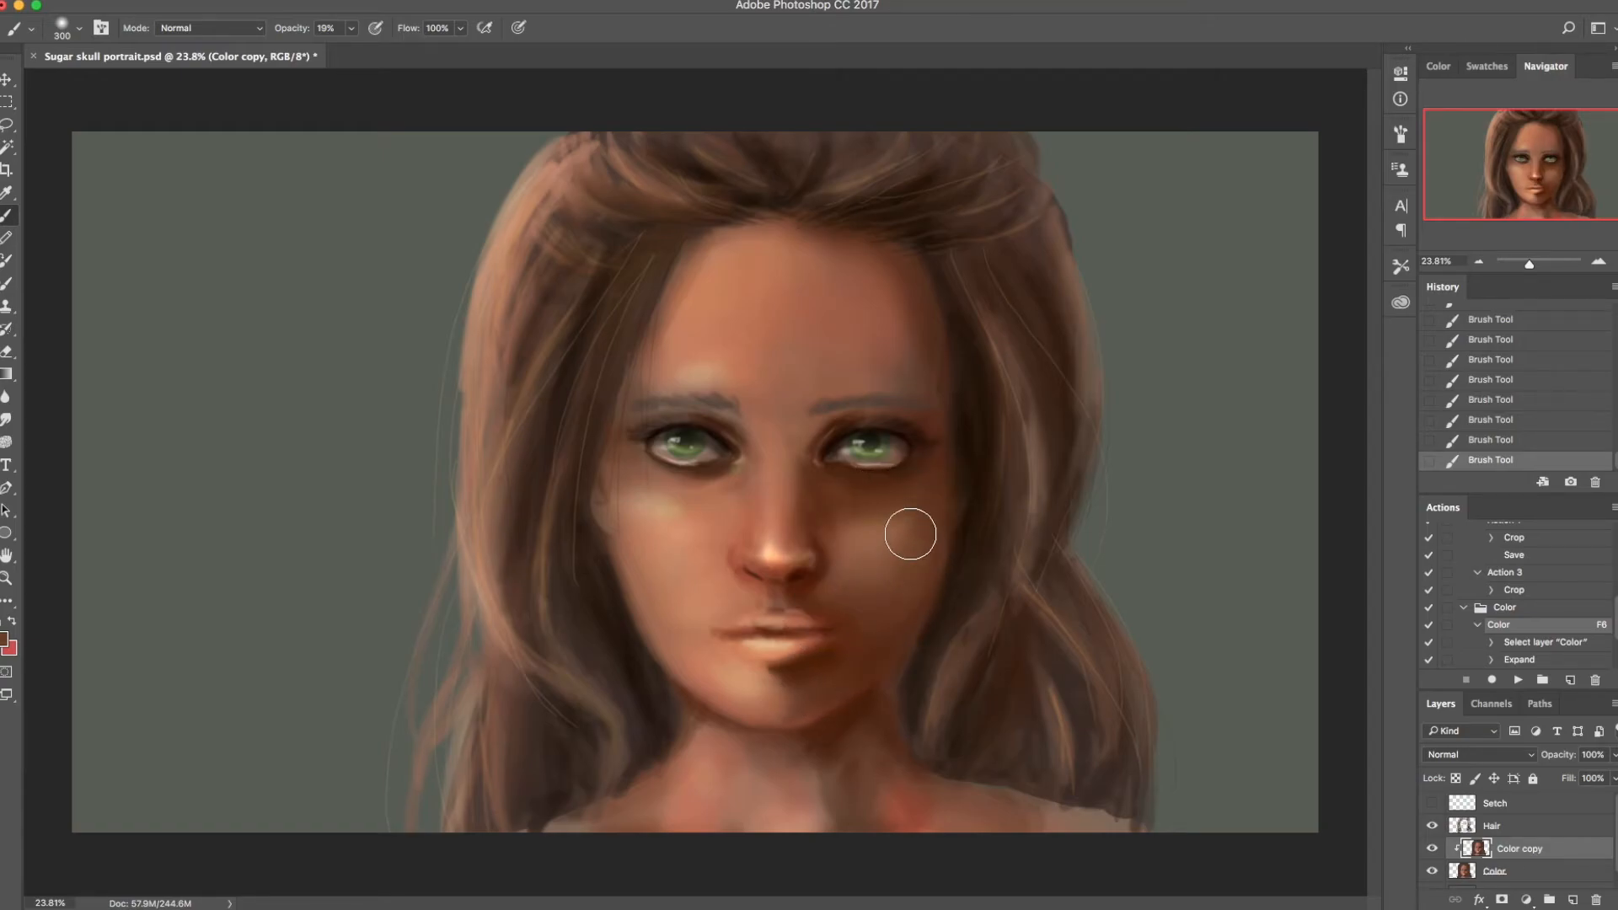
key("super+s")
Step: Shade the right side of the forehead with a 700 px brush, sample the upper forehead's skin tone, and save
left_click_drag(857, 375, 888, 368)
key("bracketright")
key("bracketright")
mouse_move(883, 350)
left_mouse_down()
mouse_move(843, 351)
mouse_move(920, 333)
mouse_move(850, 329)
mouse_move(884, 294)
mouse_move(904, 341)
left_mouse_up()
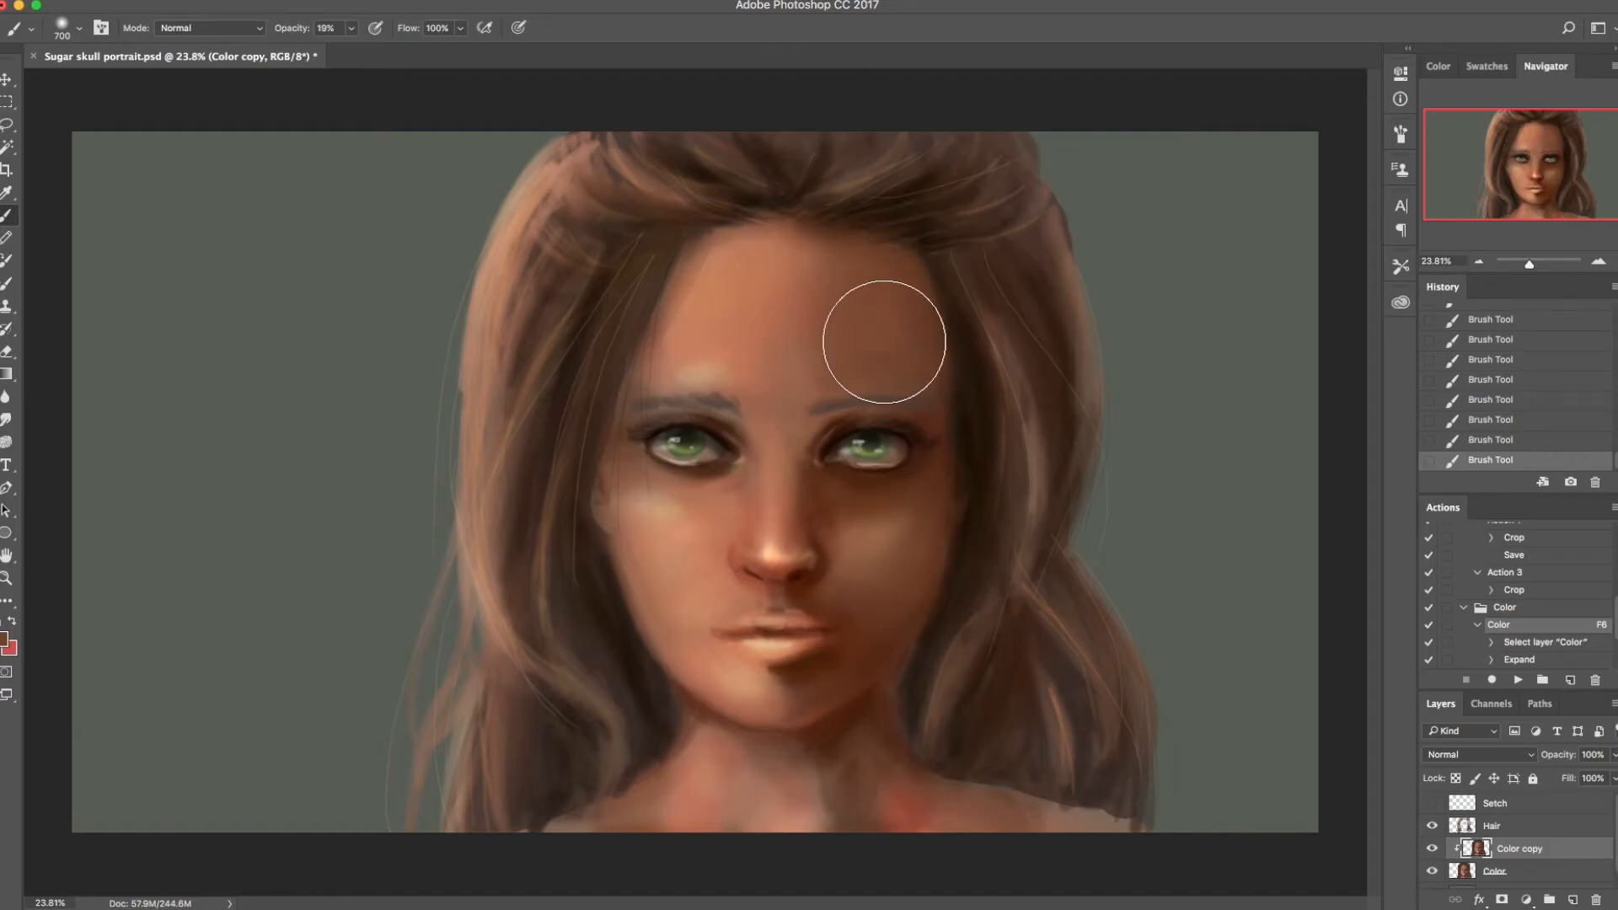
left_click(757, 267, "alt")
key("ctrl+s")
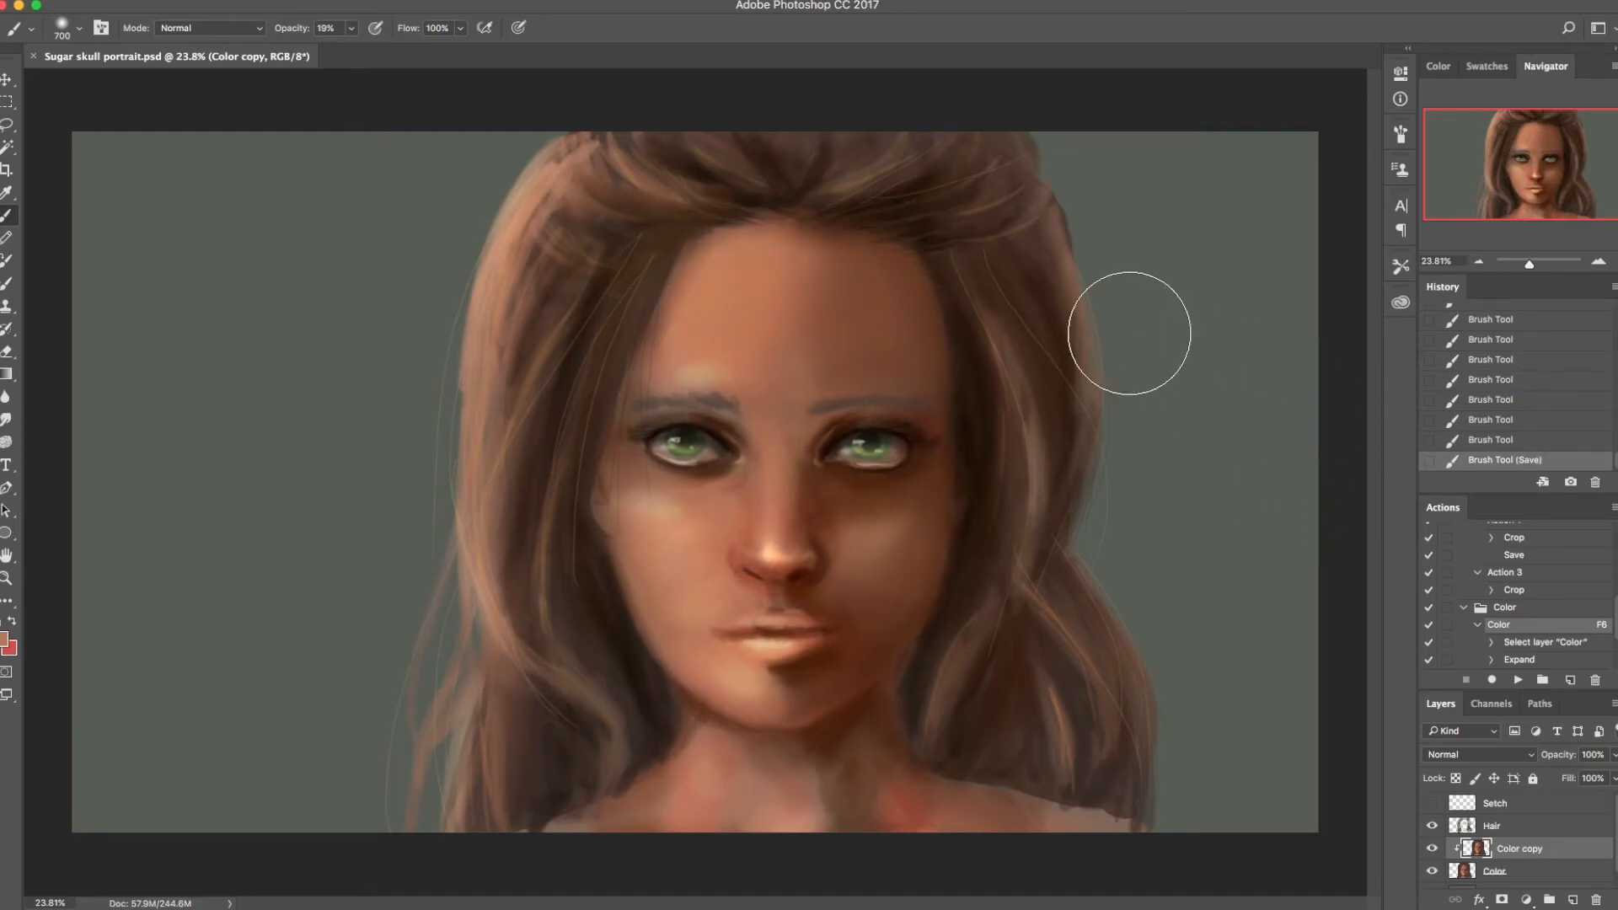
Step: Lasso the nose and feather the selection
key("l")
mouse_move(747, 593)
left_mouse_down()
mouse_move(842, 543)
mouse_move(790, 492)
mouse_move(704, 535)
left_mouse_up()
right_click(811, 438)
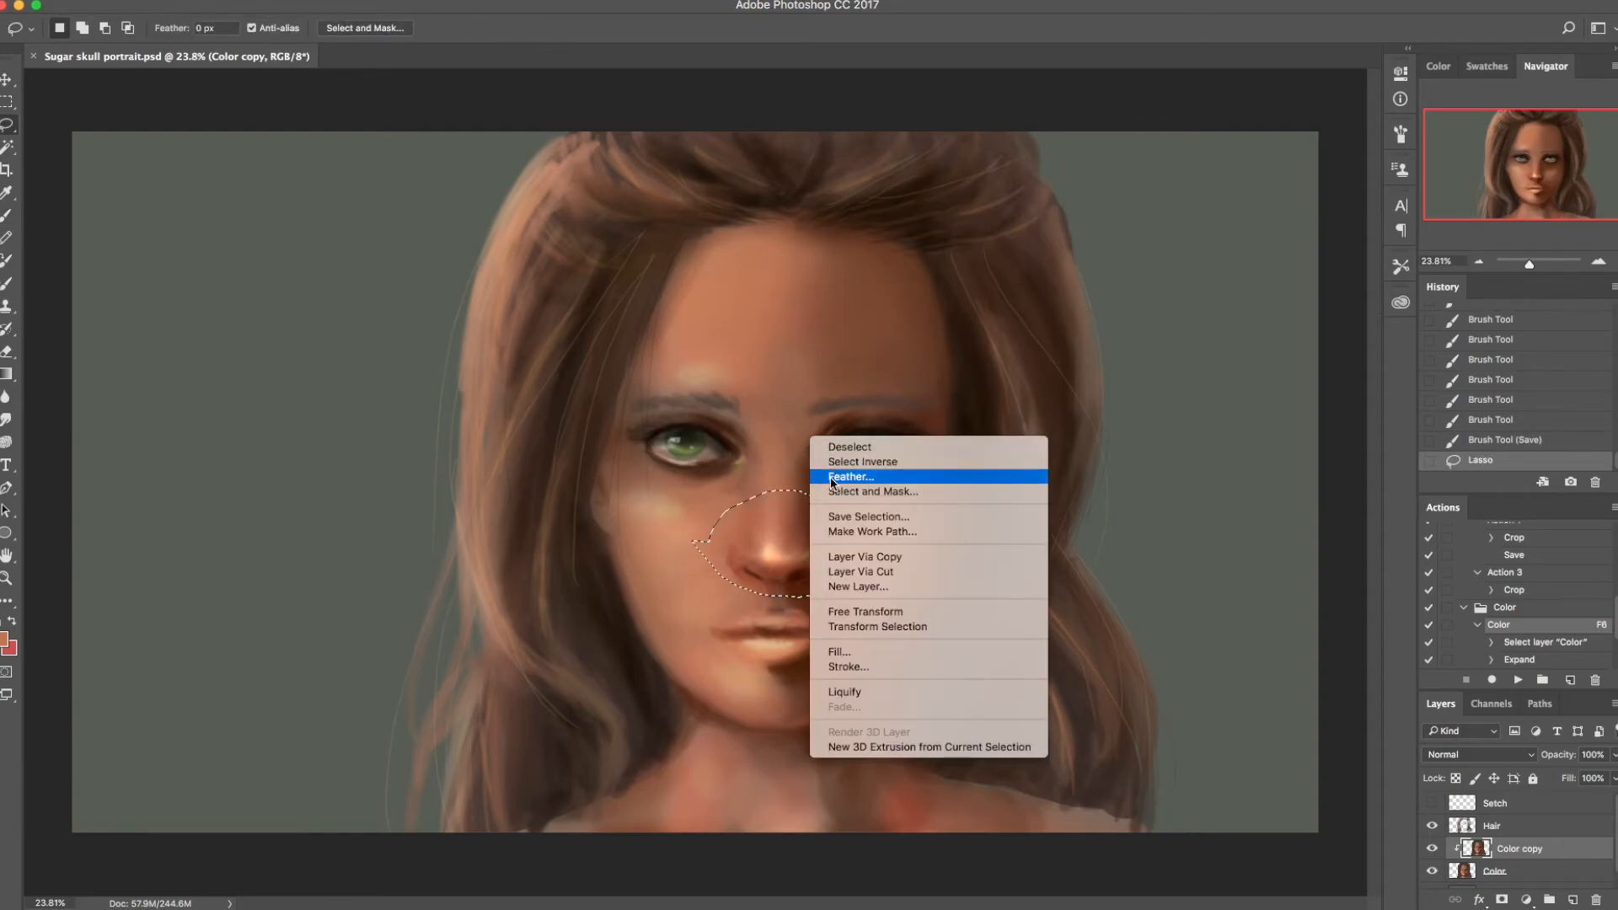
left_click(850, 477)
left_click(1183, 497)
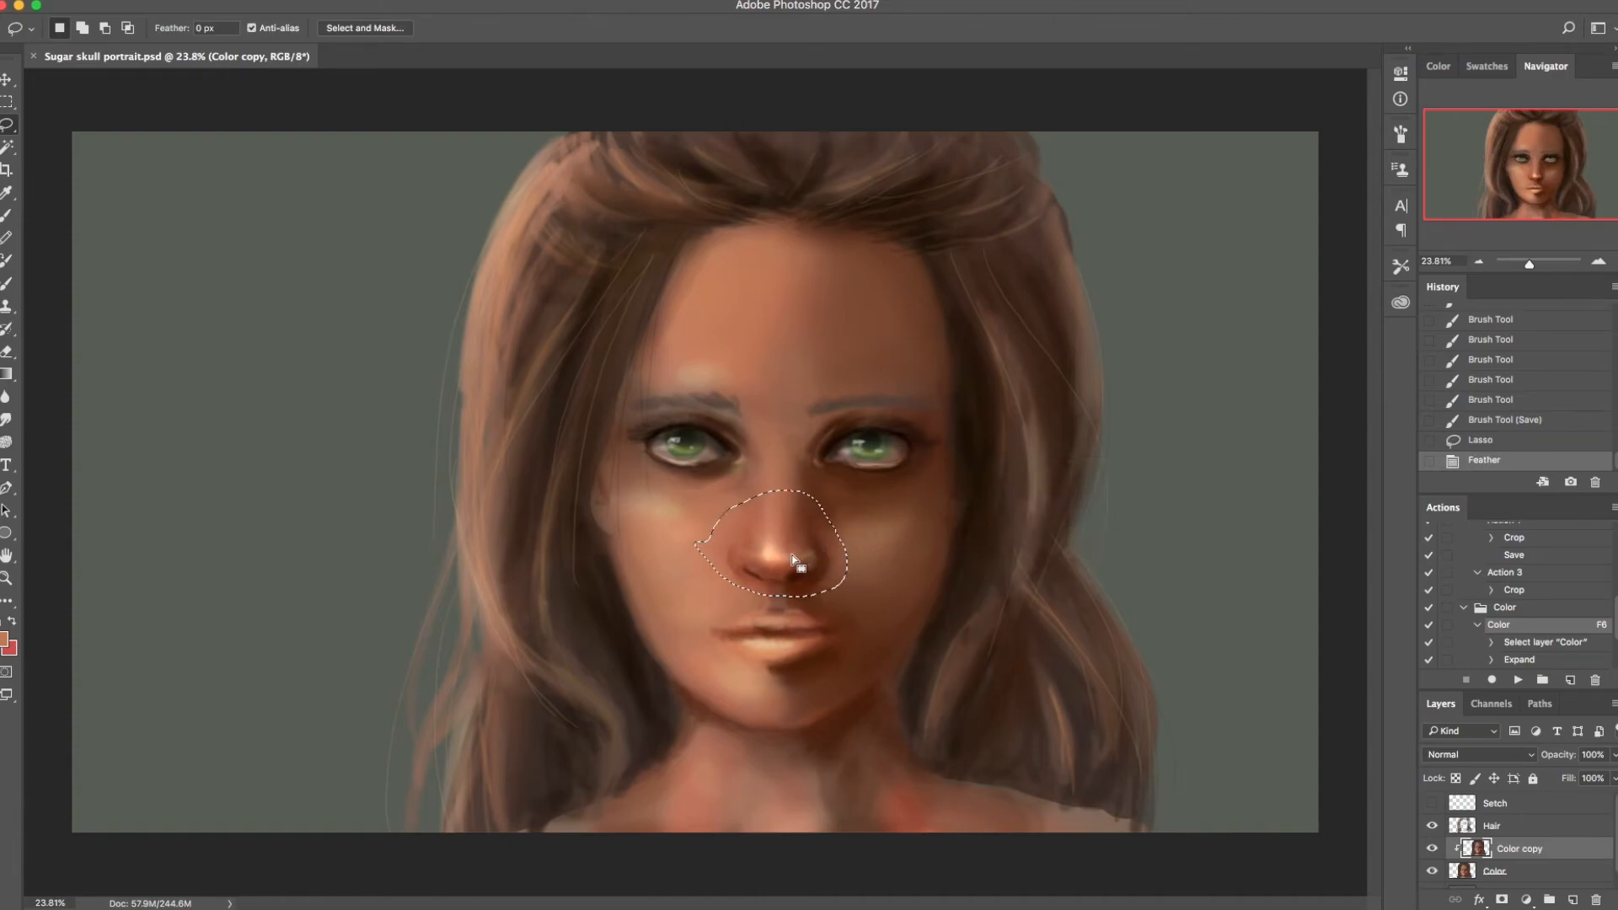
Step: Move the selected nose down about 0.04 in with Free Transform, deselect, and save the document
key("ctrl+t")
left_click_drag(818, 541, 818, 549)
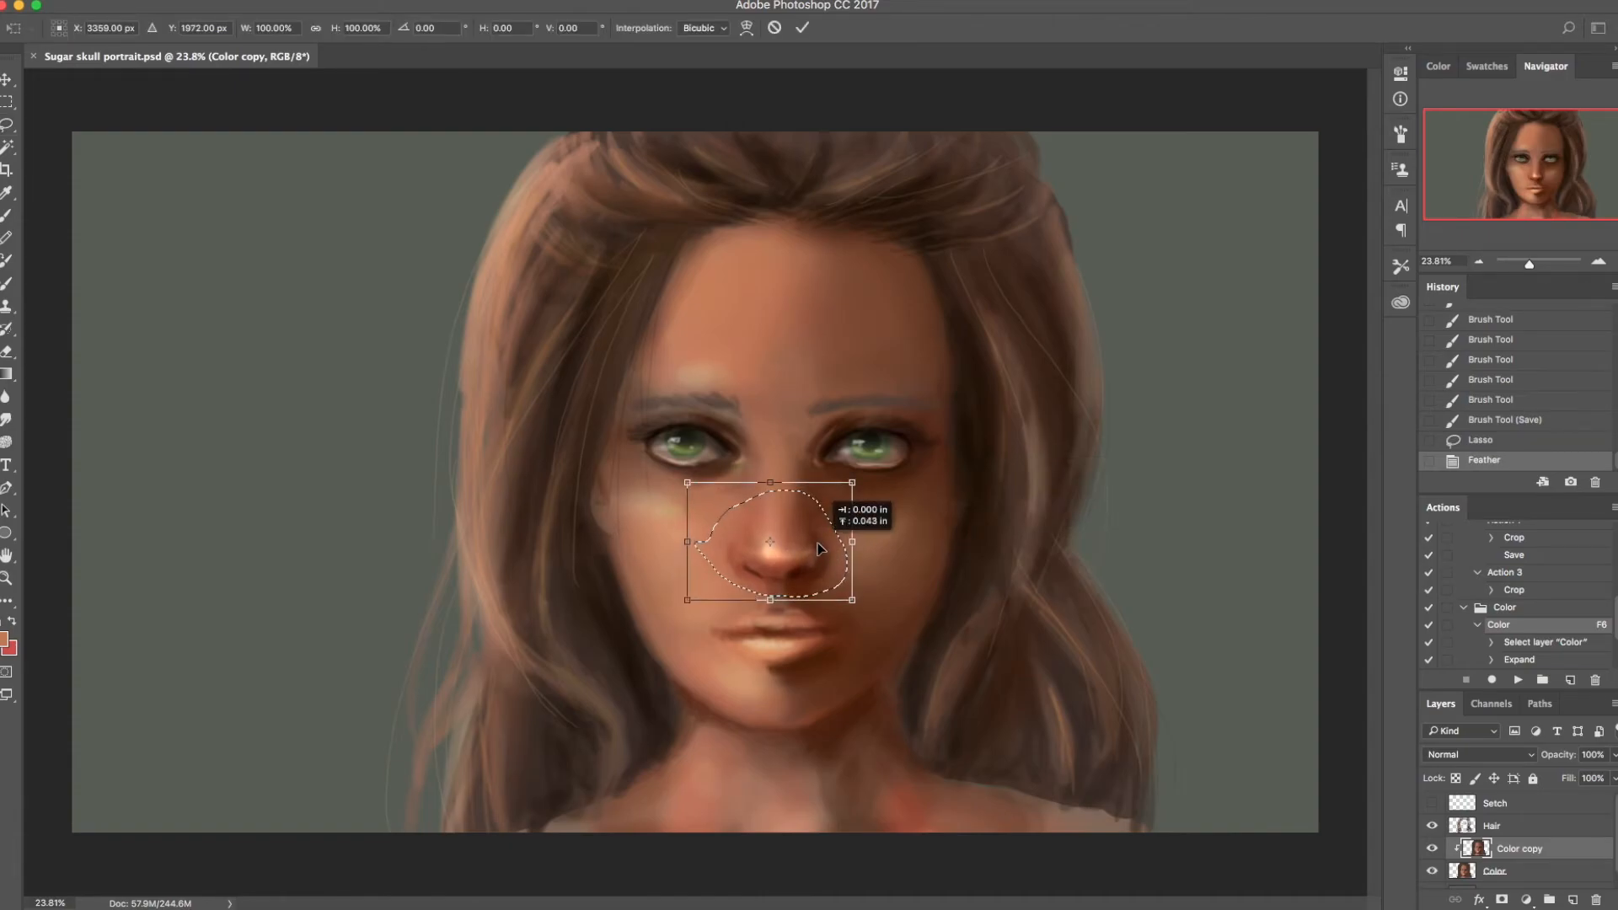
key("Return")
key("ctrl+d")
key("ctrl+s")
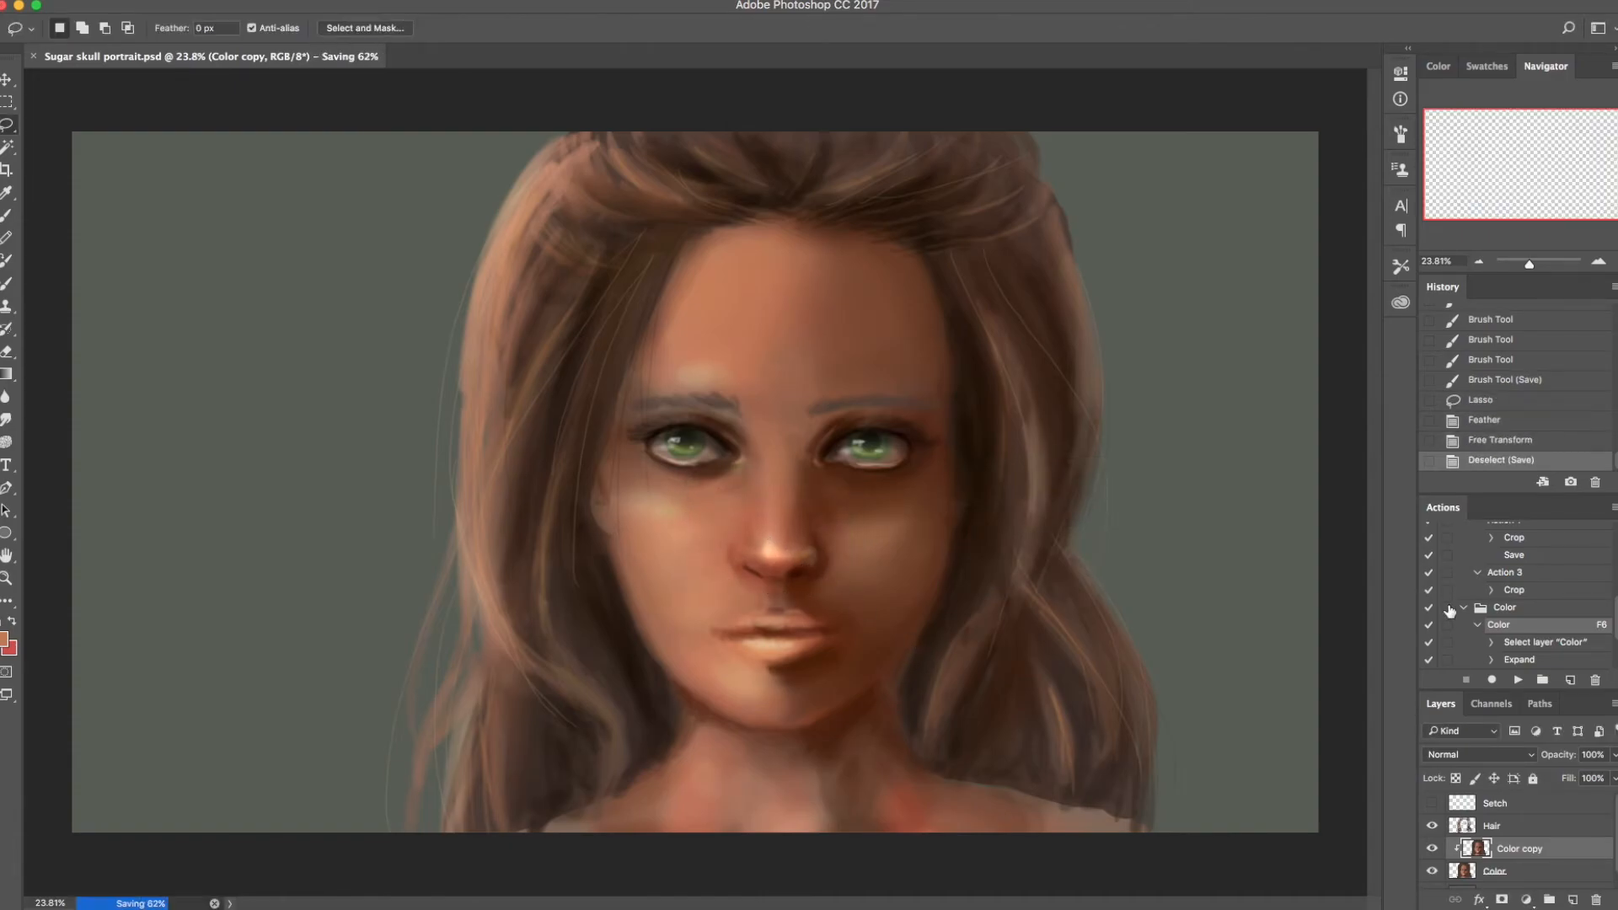
Step: Blend the left cheek and the area above the left eyebrow with sampled skin tones, and save the document
key("b")
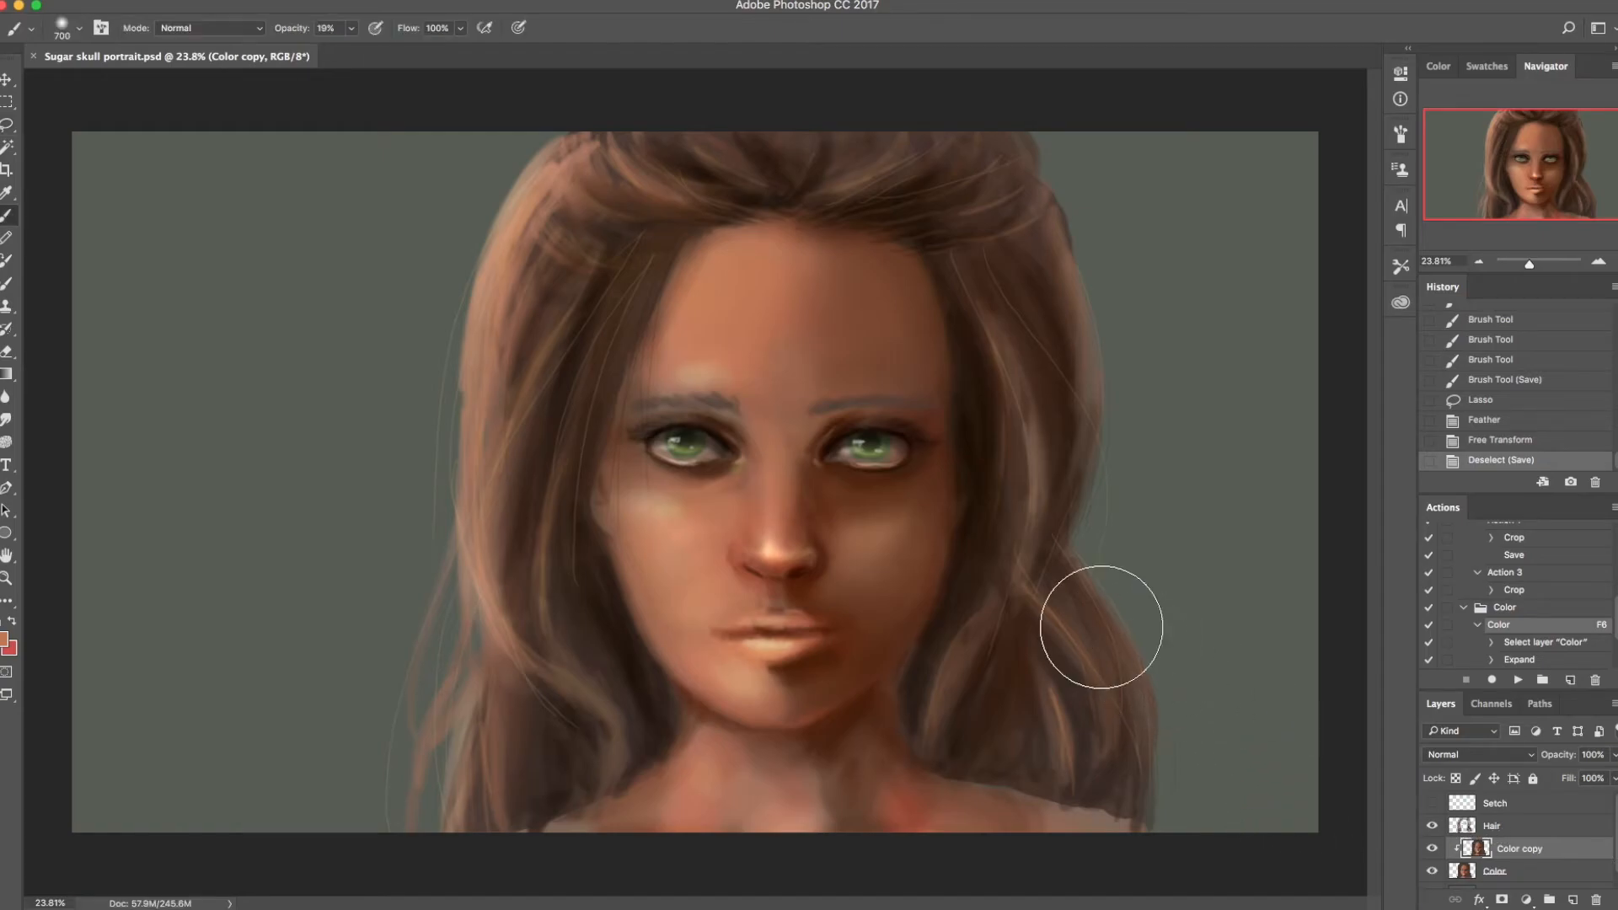
left_click_drag(658, 526, 662, 524)
left_click(645, 532, "alt")
left_click_drag(663, 524, 665, 509)
left_click(666, 505, "alt")
left_click(668, 505)
left_click(674, 499)
left_click(708, 354, "alt")
left_click_drag(708, 354, 694, 359)
key("super+s")
Step: Set the brush to Color Dodge mode at 5% opacity and lower its hardness
left_click(226, 30)
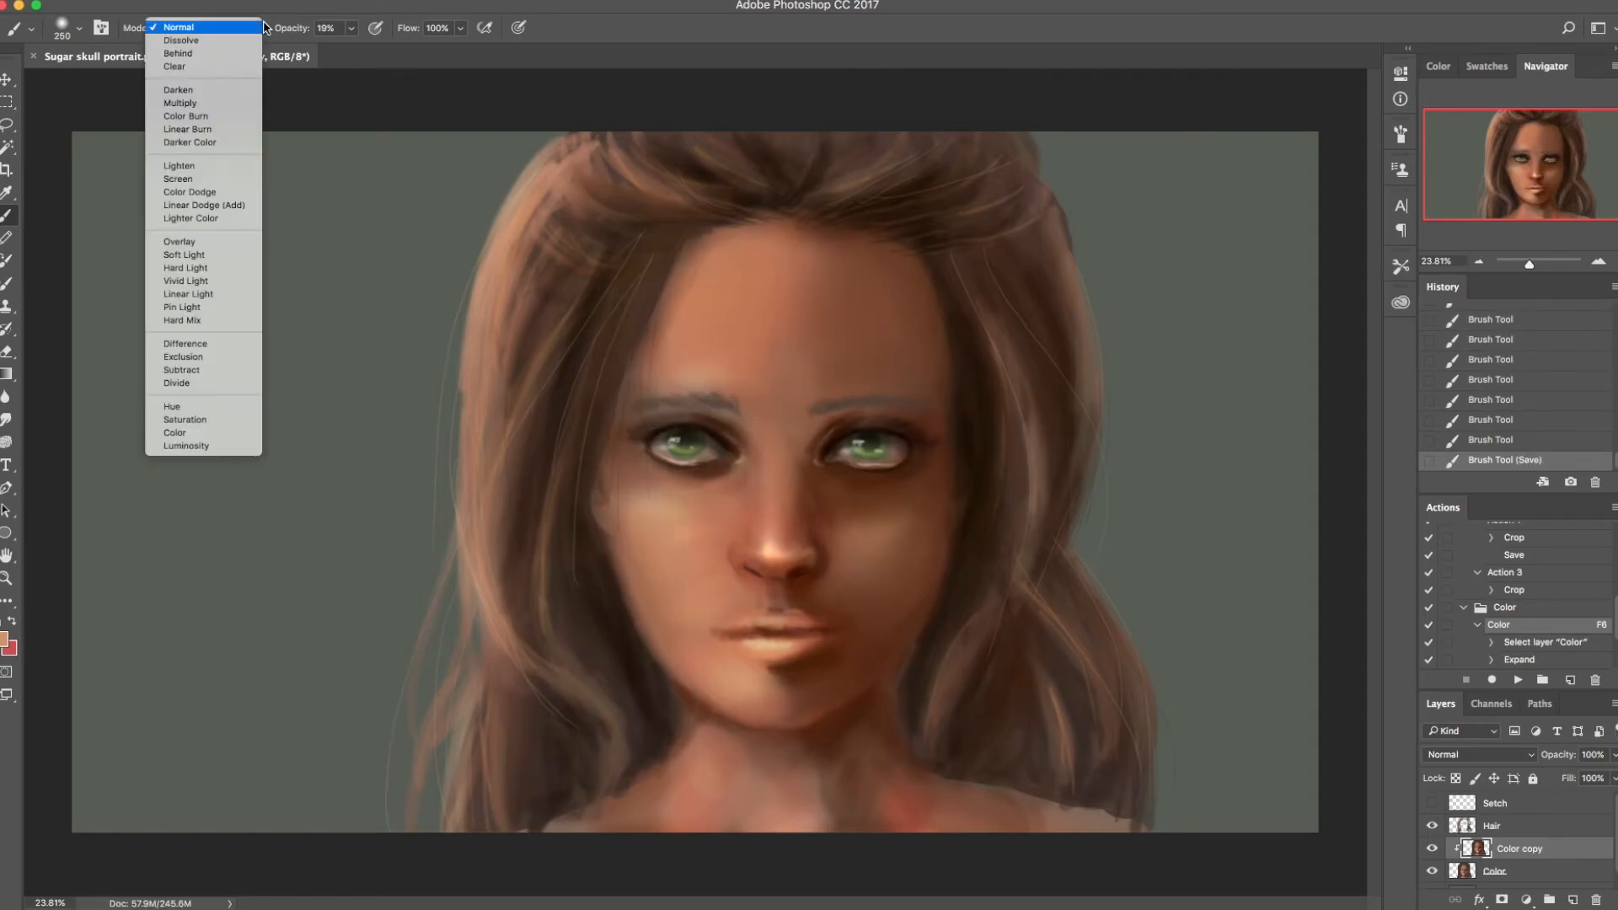
left_click(218, 195)
left_click(352, 27)
left_click_drag(349, 48, 342, 53)
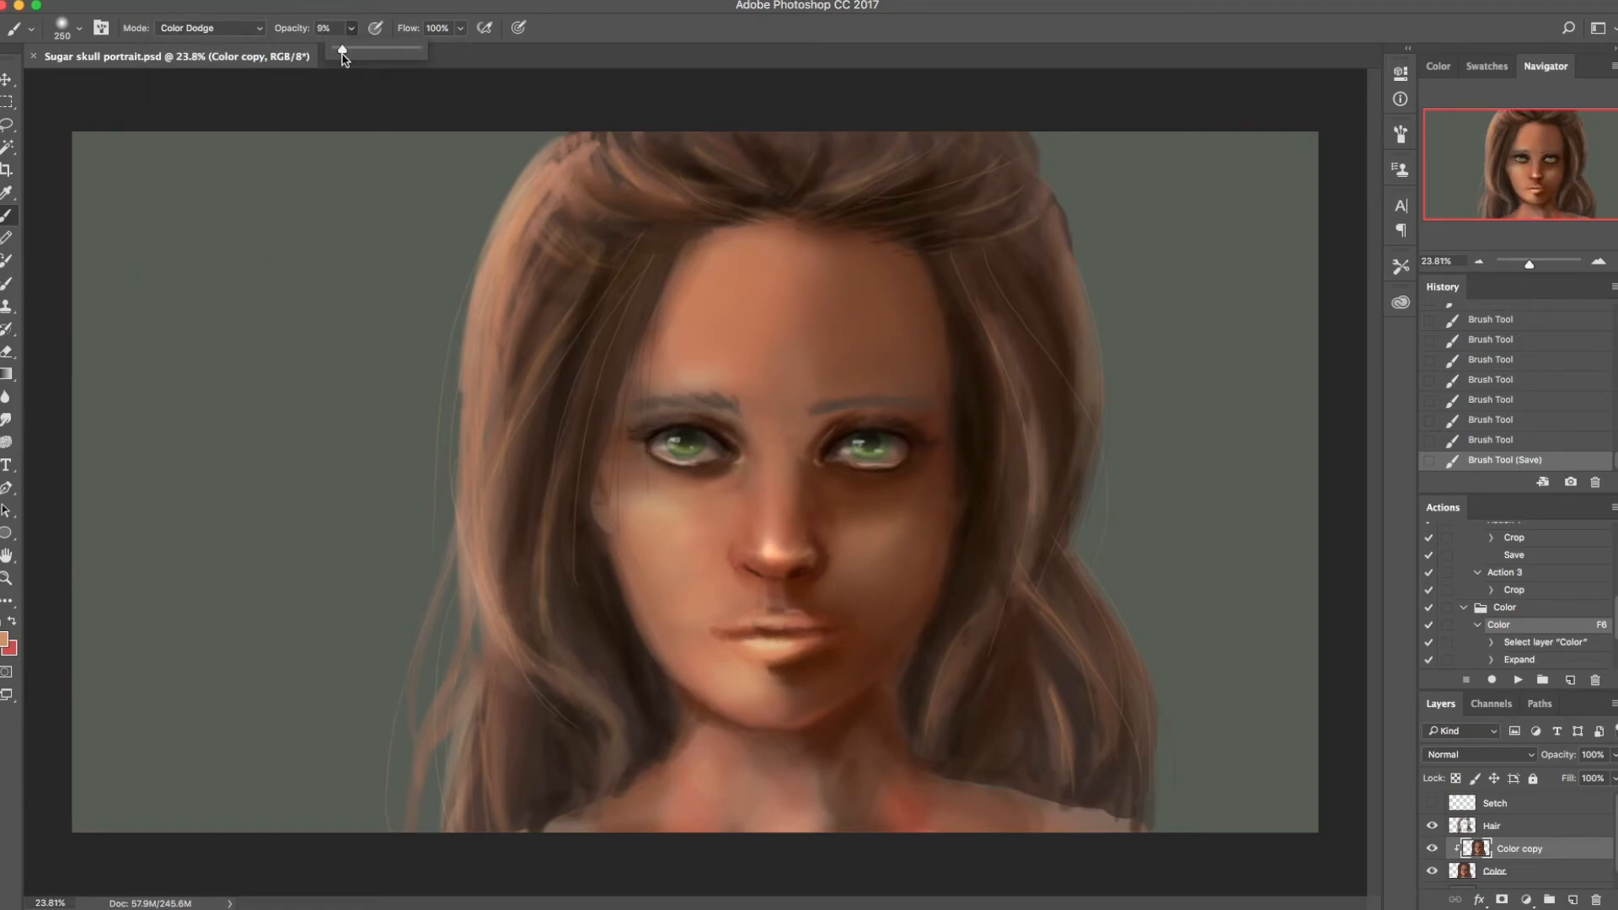
right_click(697, 263)
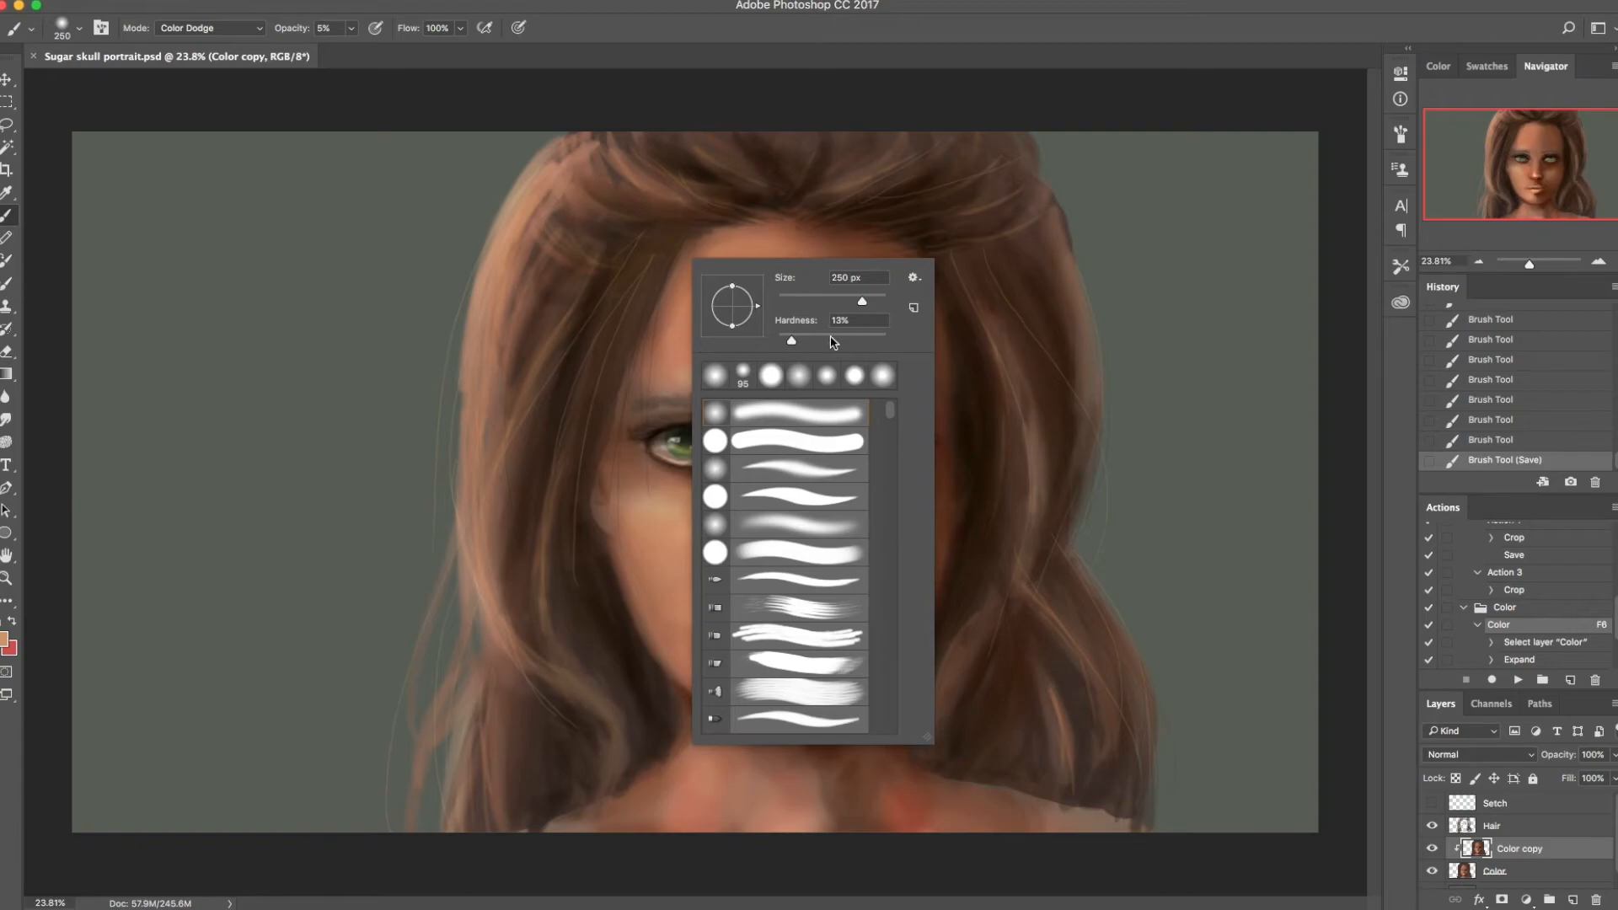
left_click_drag(808, 353, 749, 350)
left_click(772, 248)
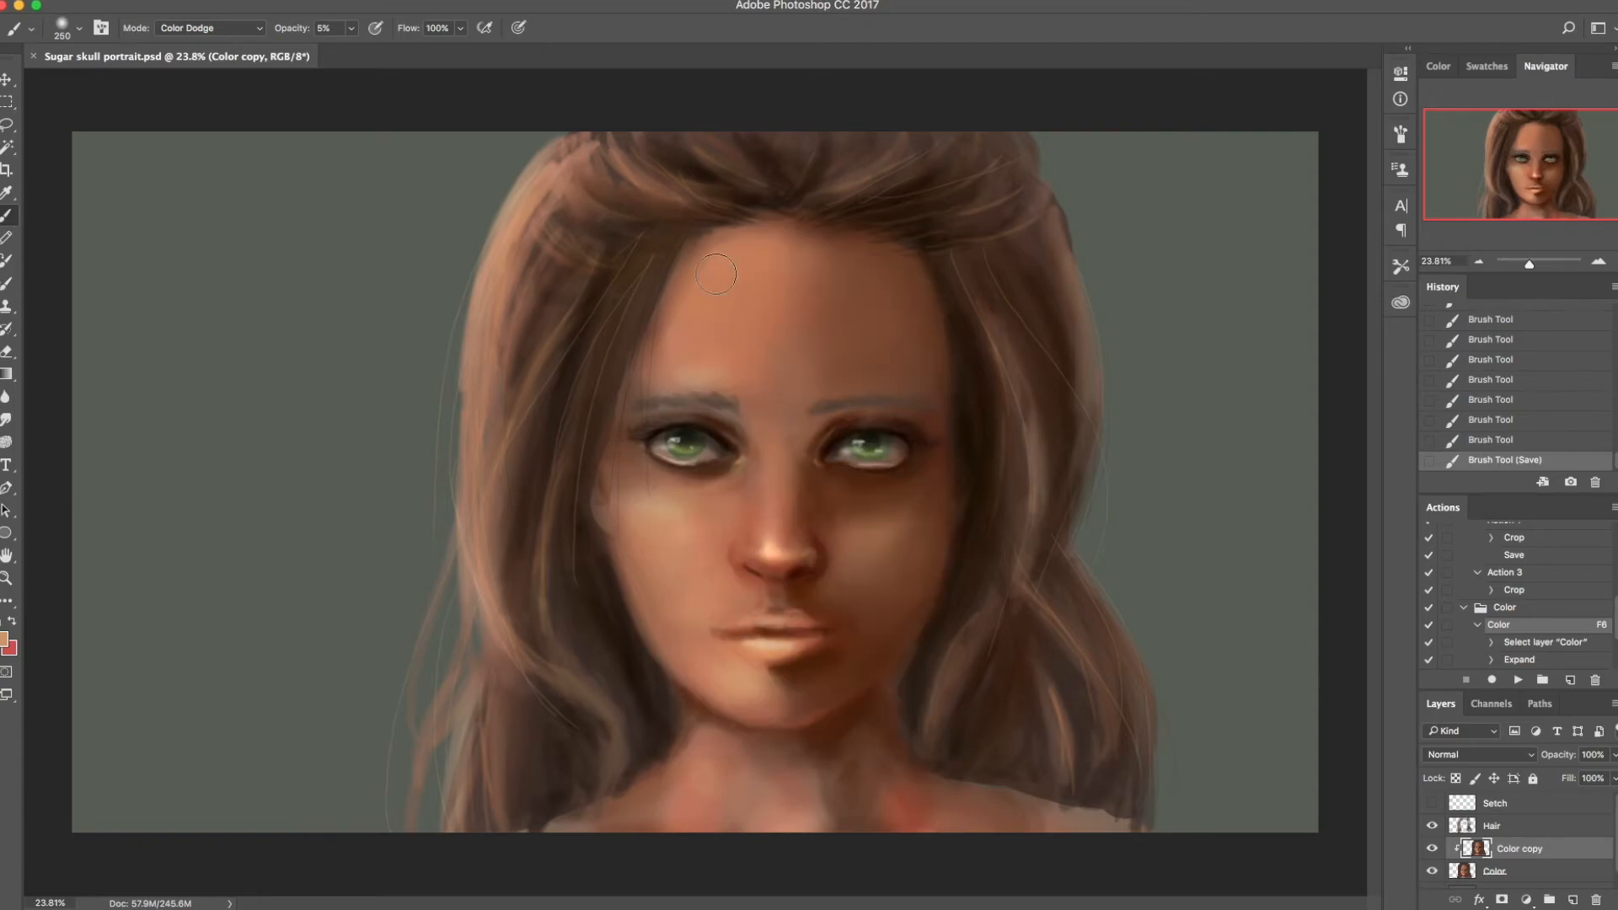
Step: Glaze the left forehead, left cheek and chin with the Color Dodge brush enlarged to 800 px
key("]")
left_click(711, 345)
left_click(725, 291)
left_click(704, 316)
left_click(691, 531)
left_click(674, 539)
left_click(696, 679)
left_click(719, 312)
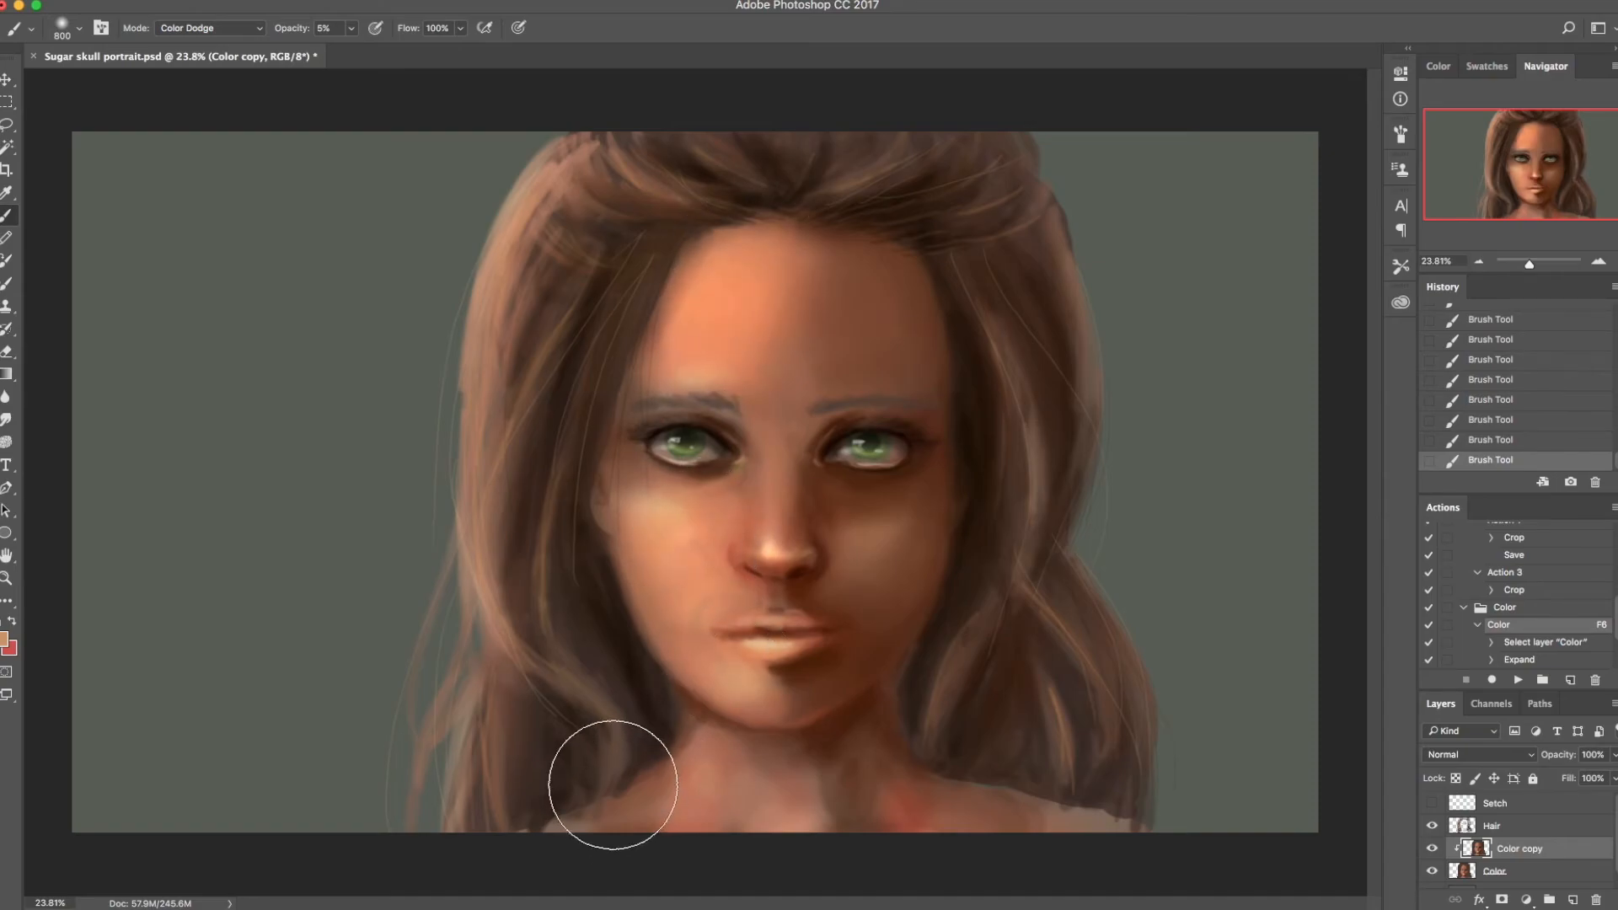
Step: Step back through the History to remove most of the Color Dodge strokes
left_click(1518, 325)
left_click_drag(1615, 450, 1616, 436)
left_click(1527, 345)
left_click(1527, 325)
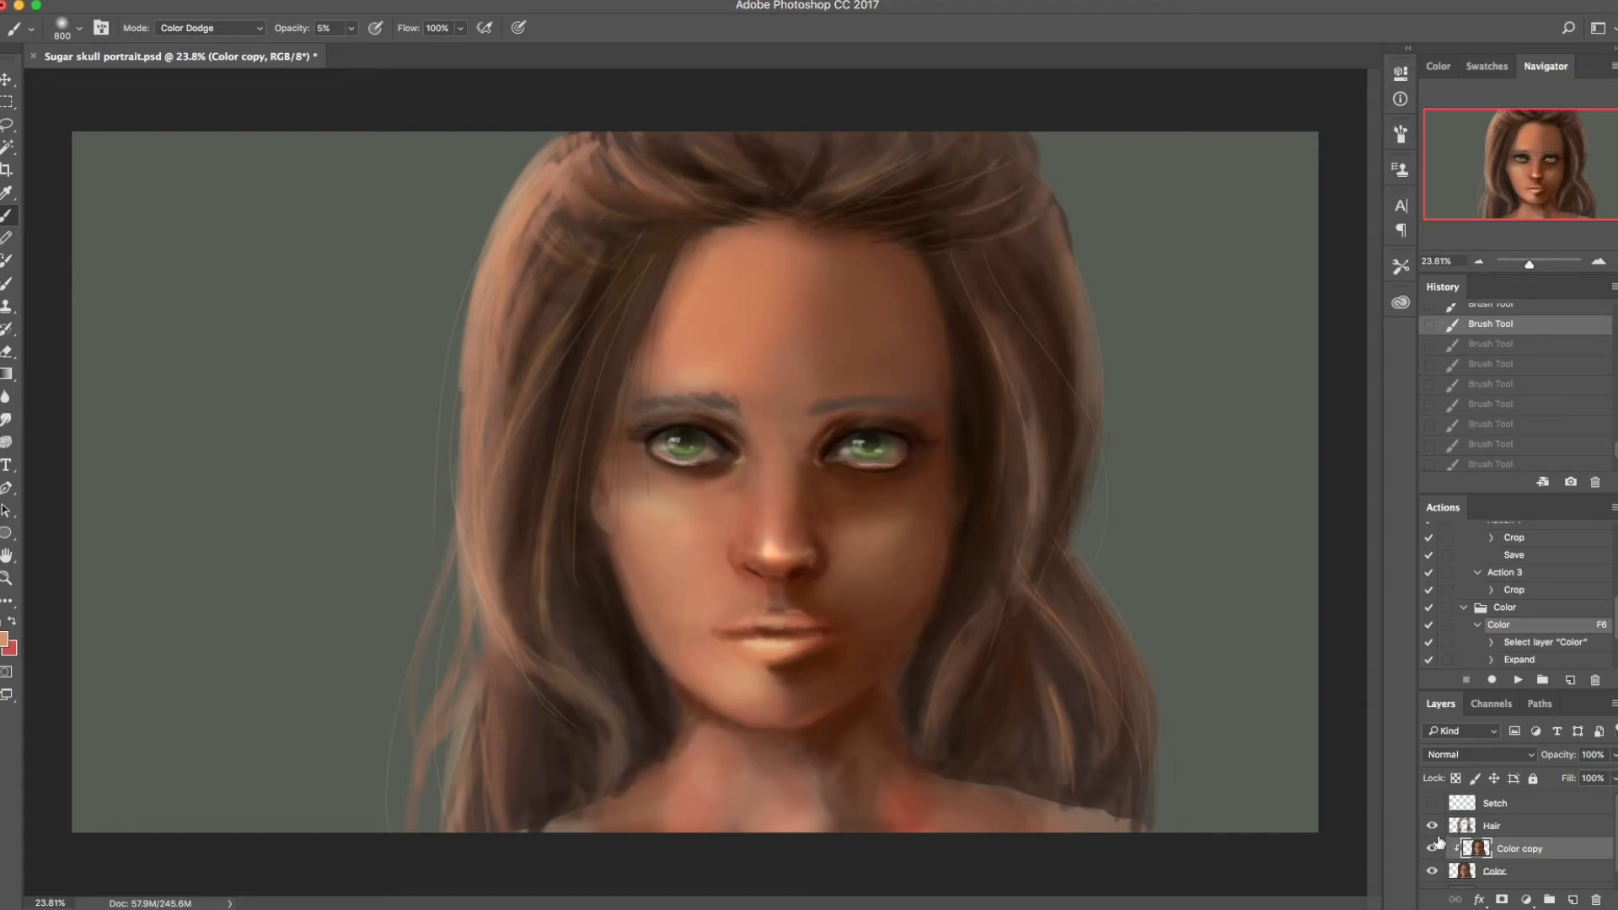
Step: Release the Color copy layer's clipping mask and show that layer alone
right_click(1506, 851)
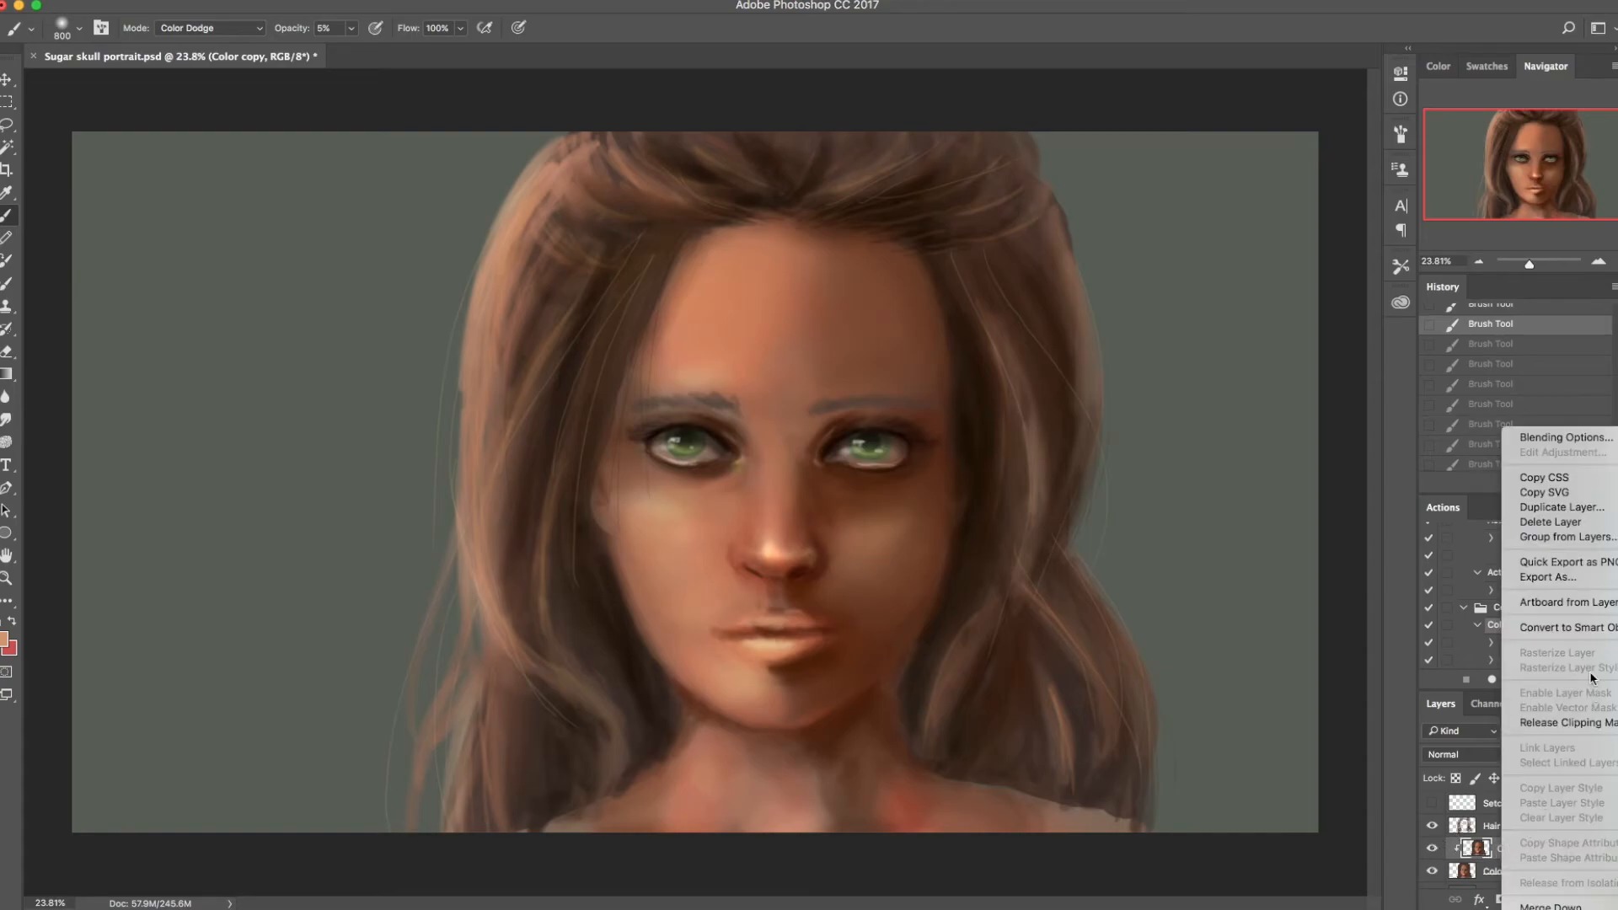
left_click(1584, 723)
left_click(1431, 848, "alt")
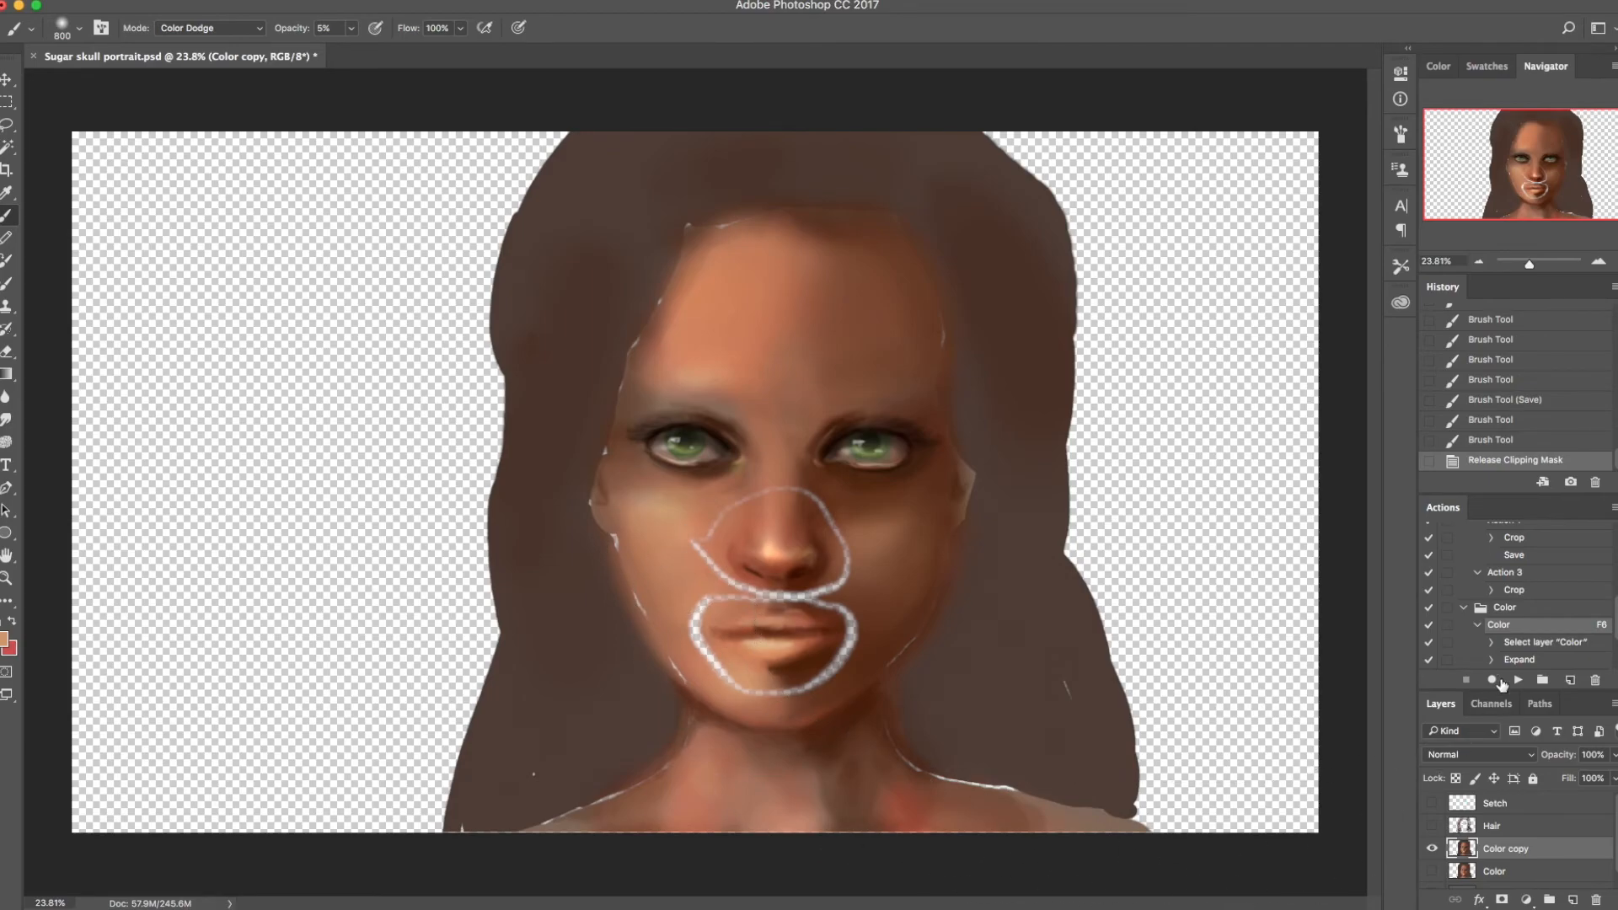
Step: Step back in the History to before the clipping mask was released
key("super+z")
key("super+z")
left_click(1496, 440)
left_click(1499, 460)
left_click(1490, 440)
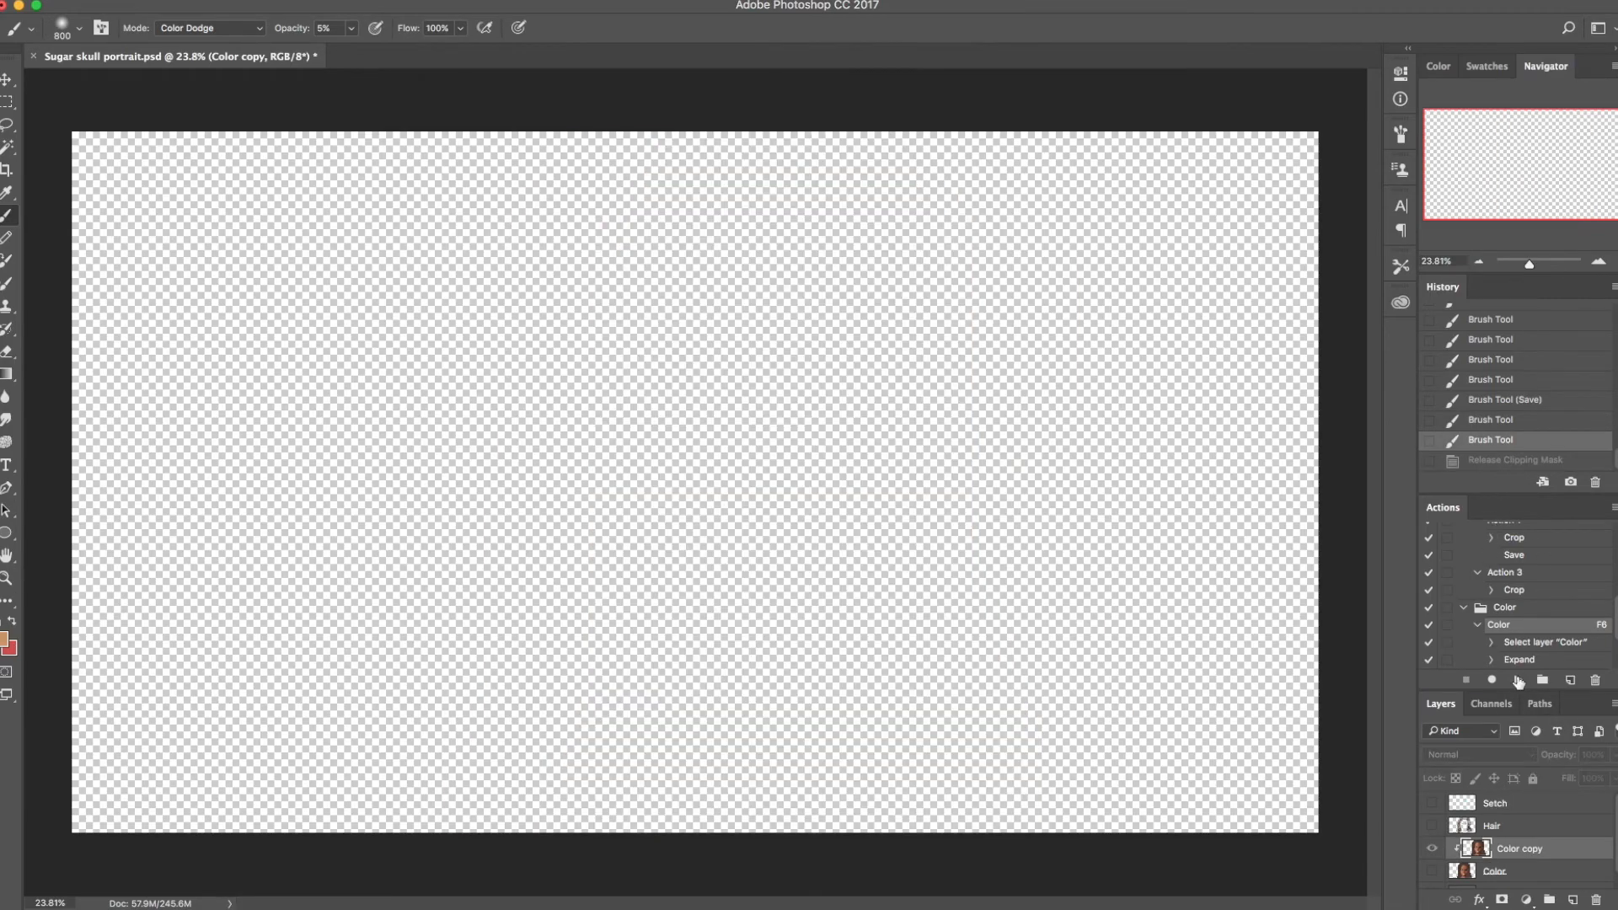
Step: Make the Color, Hair and Setch layers visible
left_click(1431, 872)
left_click(1432, 826)
left_click(1432, 803)
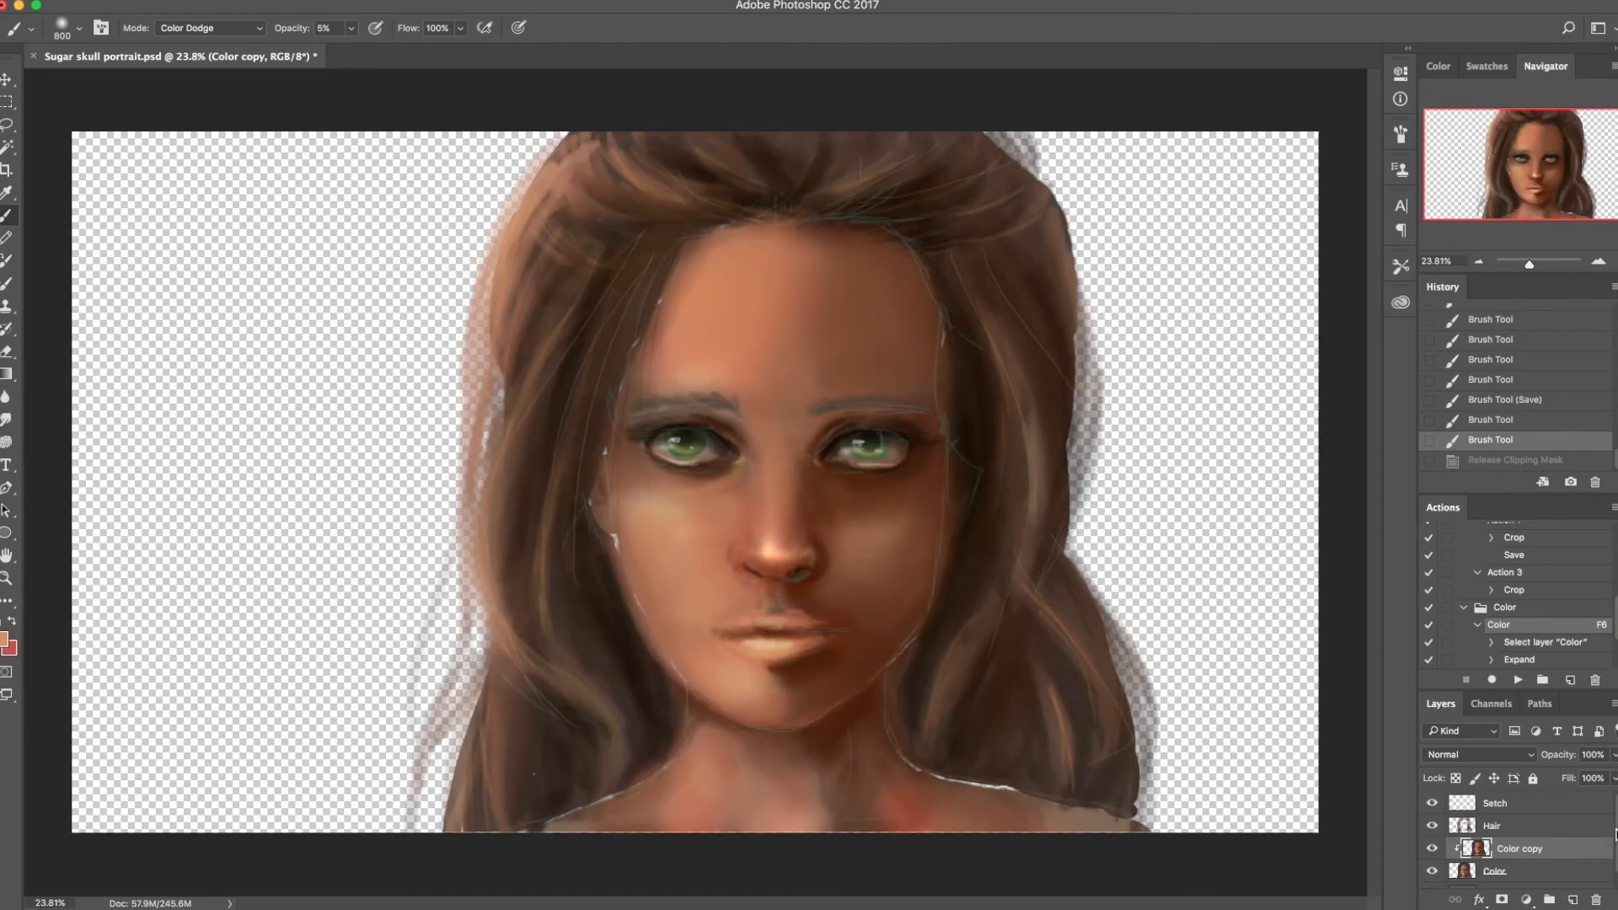
Step: Hide the Setch layer and show the Layer 0 background
left_click(1432, 803)
scroll(1516, 843, "down", 1)
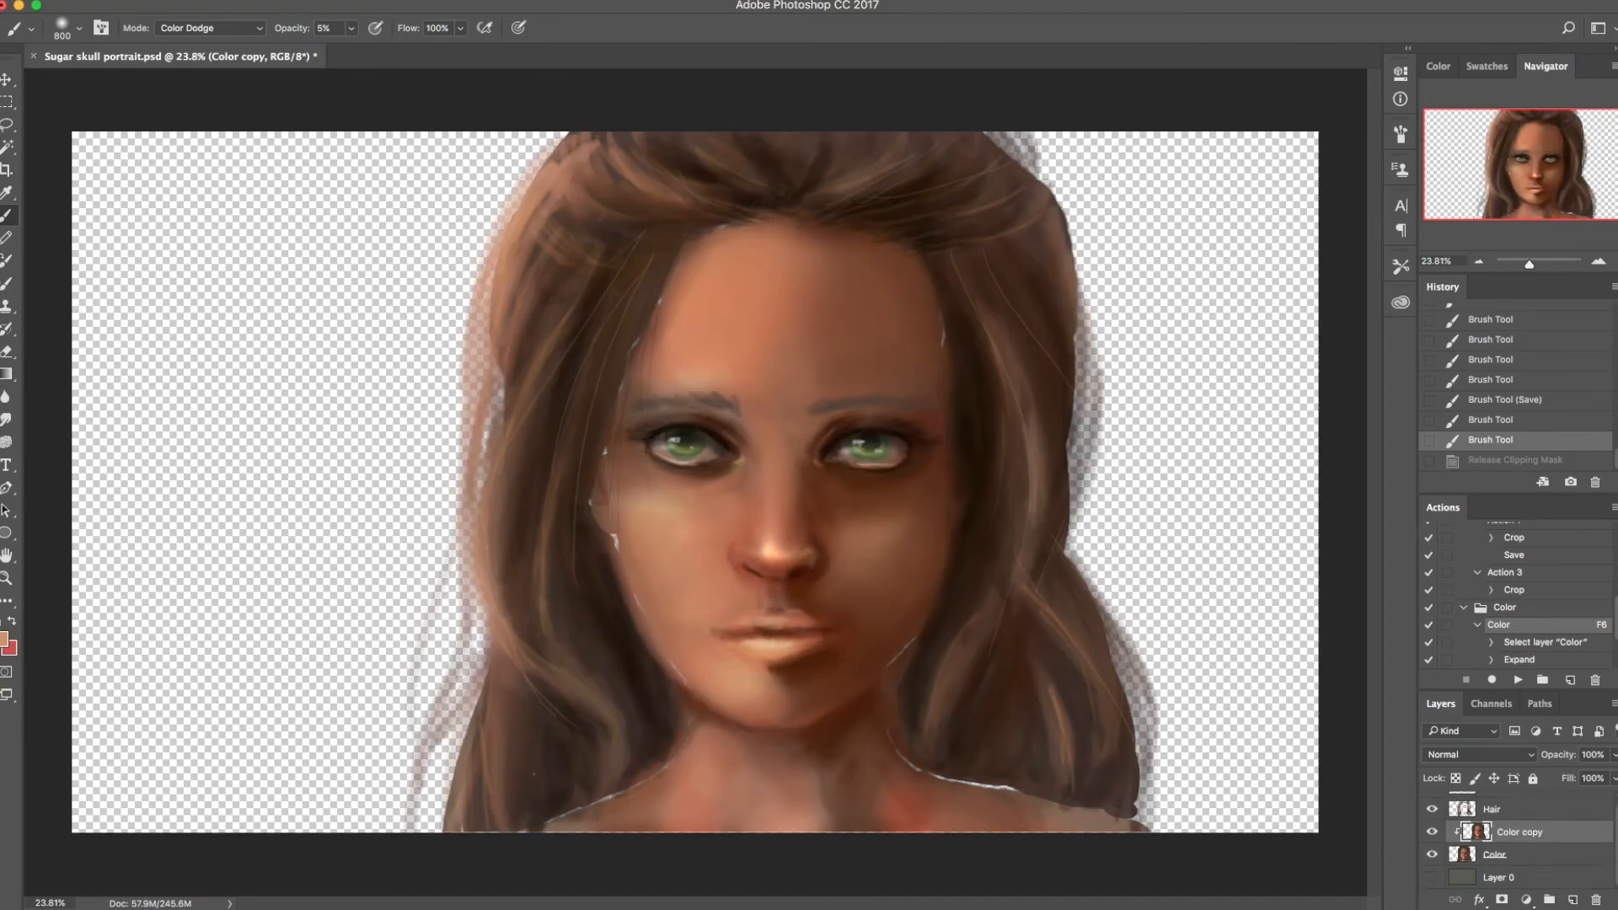
left_click(1431, 877)
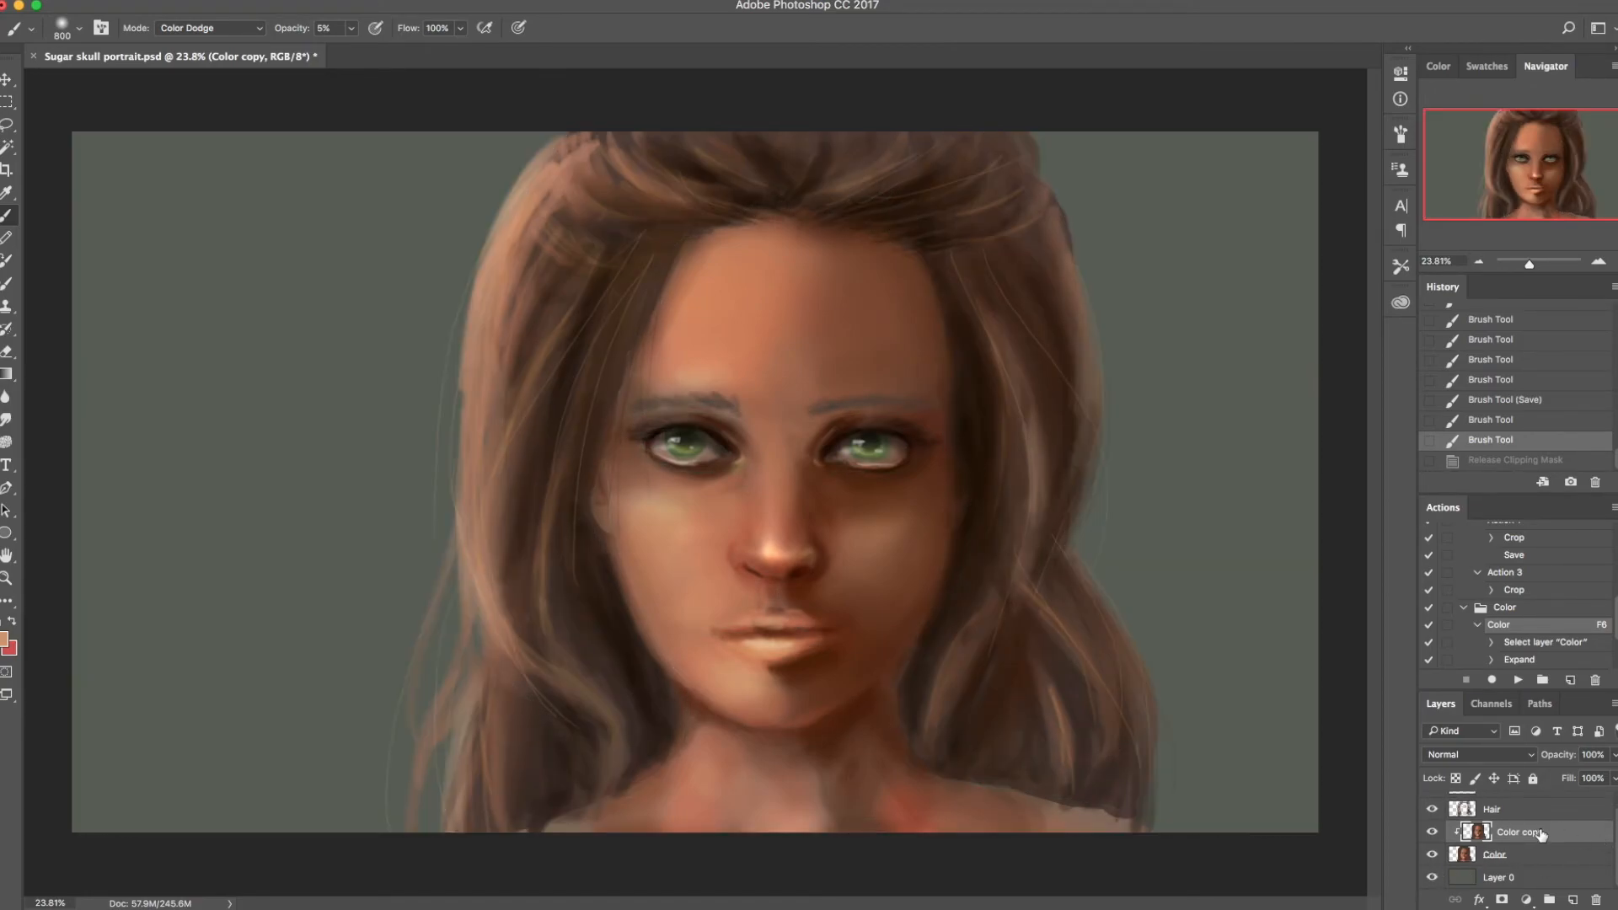
Step: Merge the Color copy layer into Color, and add a fresh duplicate of Color clipped to it
key("super+e")
right_click(1524, 853)
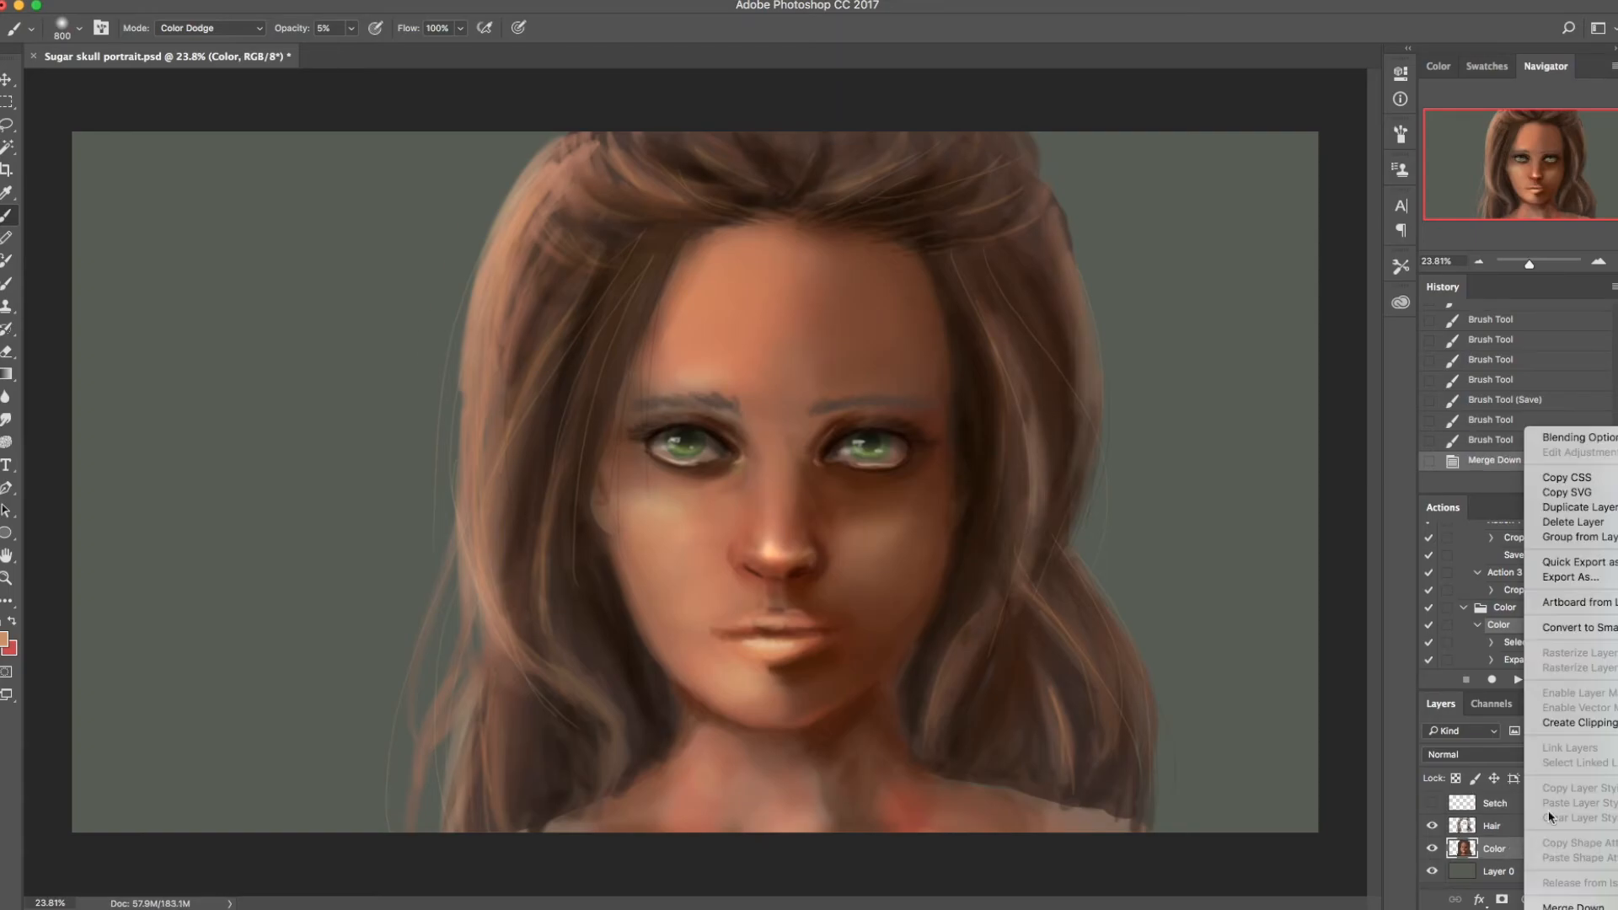
left_click(1572, 506)
left_click(1264, 453)
right_click(1504, 852)
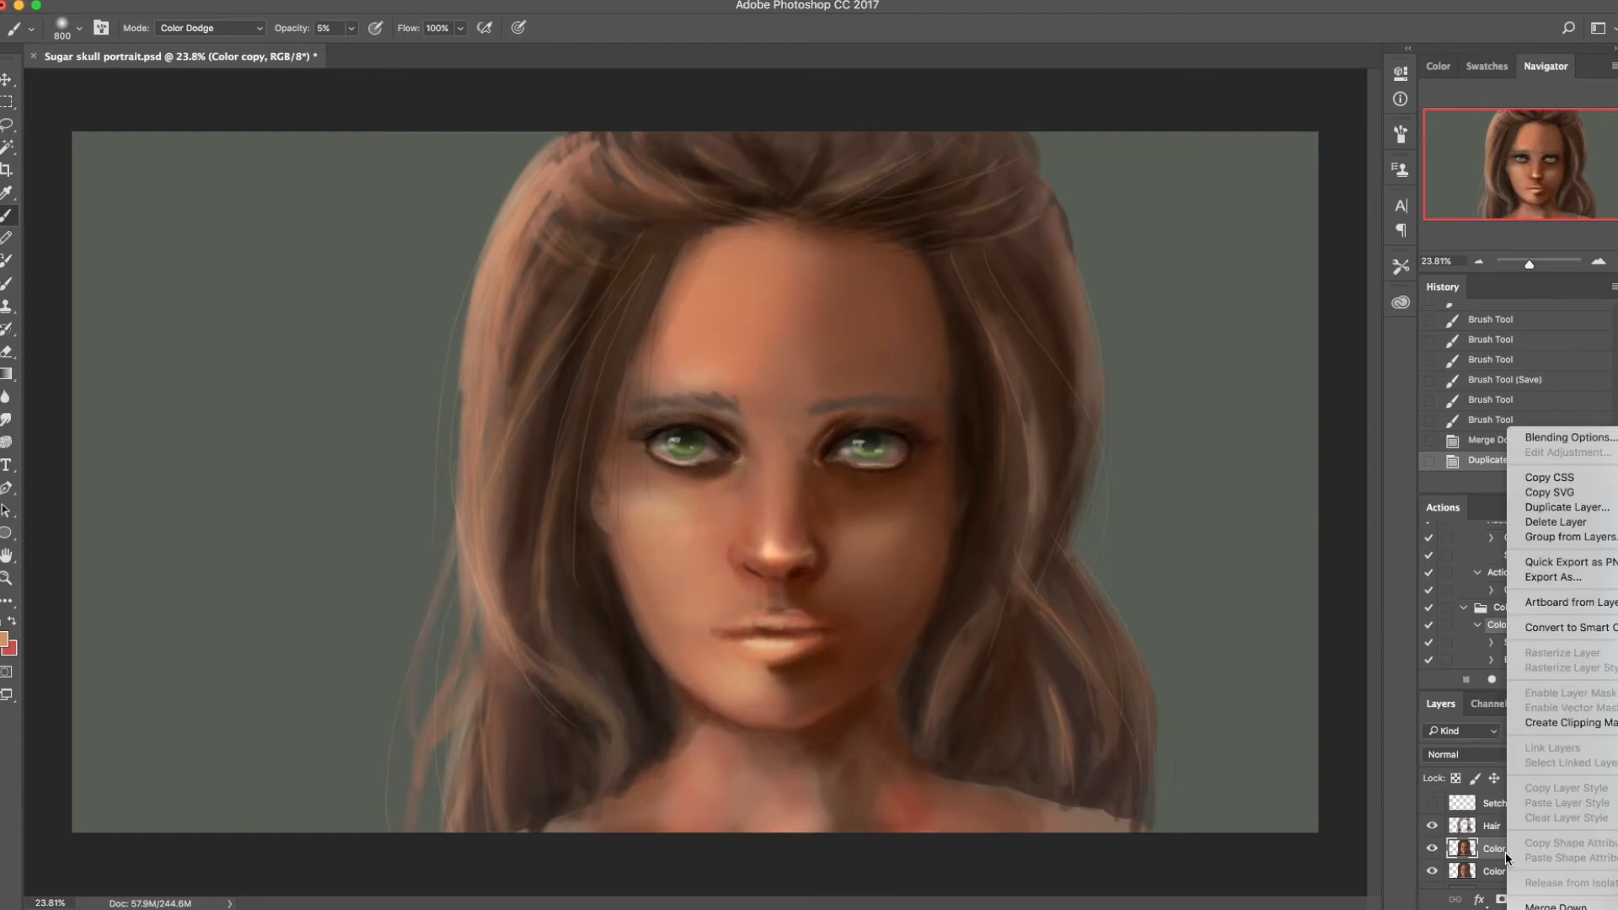
left_click(1549, 723)
Step: Brighten the lit side of the forehead, cheek and chin with Color Dodge brush strokes at 5% opacity
left_click(688, 531)
left_click(674, 548)
left_click(716, 320)
left_click(724, 329)
left_click(707, 337)
left_click(742, 640)
left_click(764, 774)
key("bracketleft")
key("bracketleft")
key("bracketleft")
key("bracketleft")
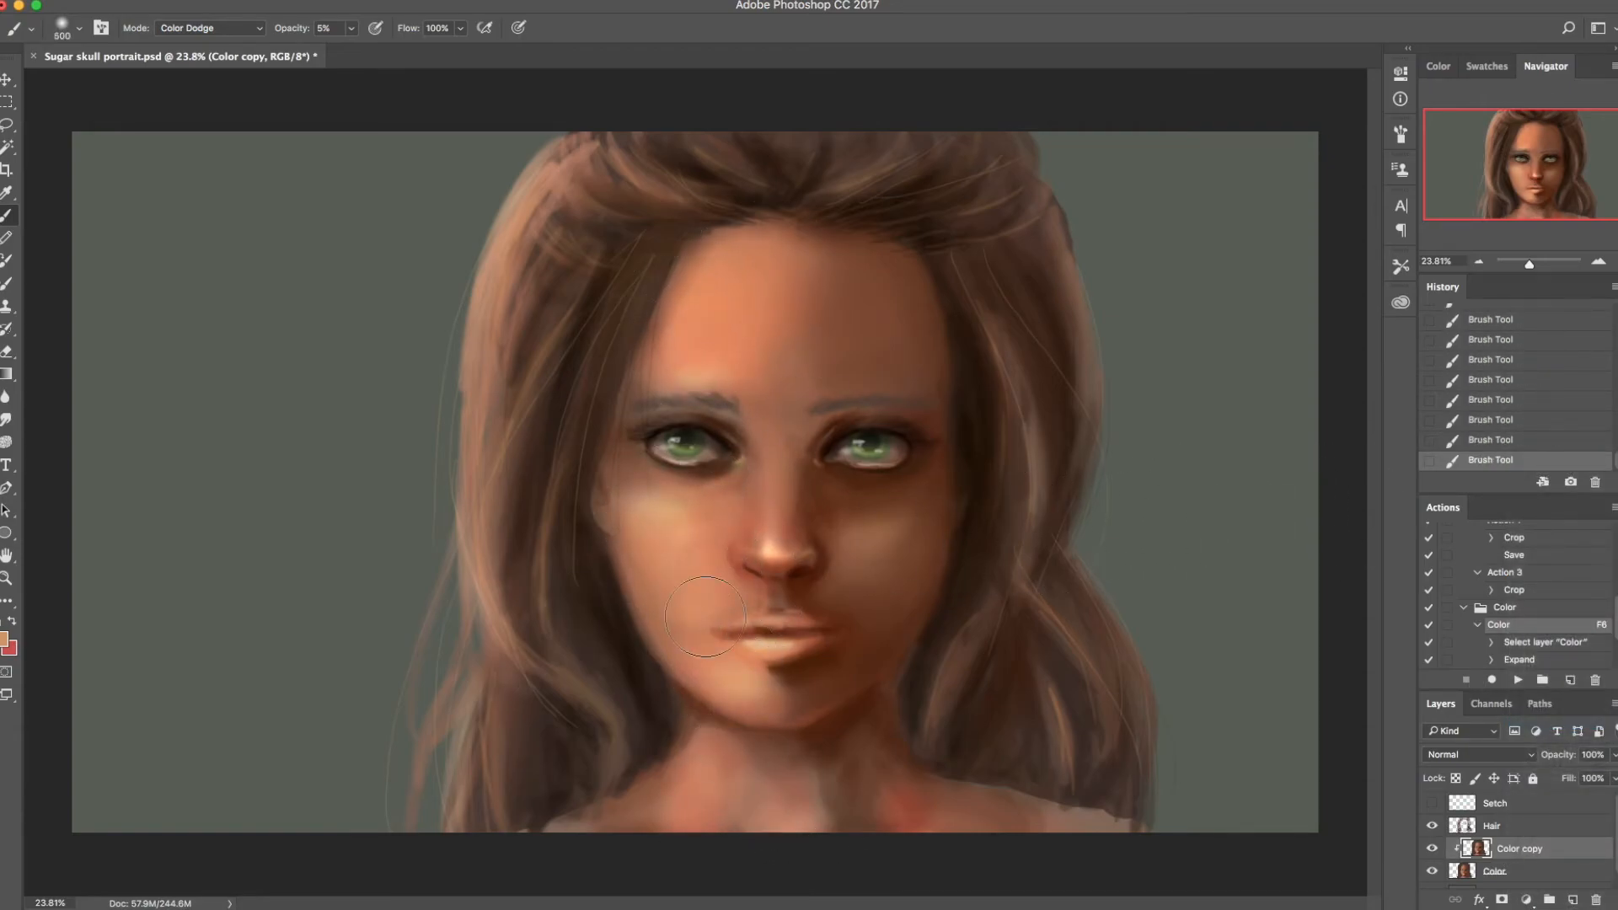
left_click(681, 516)
Step: Pick a lighter foreground colour and dodge highlights onto the forehead, cheek, chin and nose with a 150 px brush
left_click(5, 639)
left_click(228, 600)
left_click(531, 585)
right_click(707, 358)
left_click(700, 354)
key("bracketleft")
key("bracketleft")
key("bracketleft")
key("bracketleft")
key("bracketleft")
left_click(667, 511)
left_click(735, 672)
left_click(768, 539)
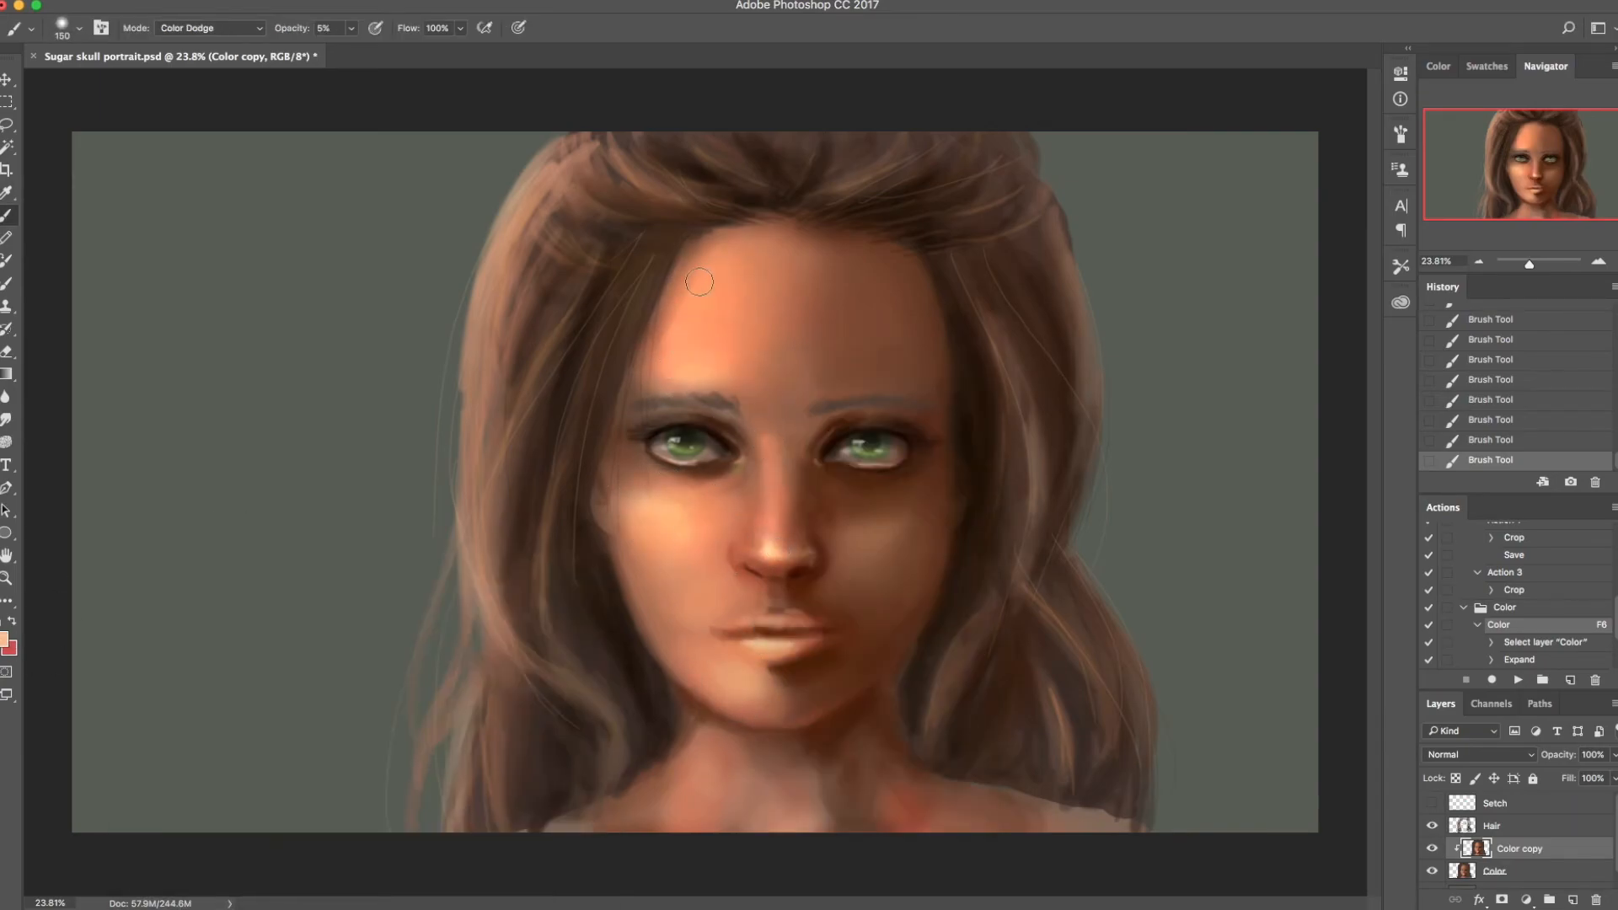
Step: Brighten the lit side of the chin with a 300 px Color Dodge brush and save the document
key("bracketright")
key("bracketright")
key("bracketright")
key("bracketright")
left_click(722, 687)
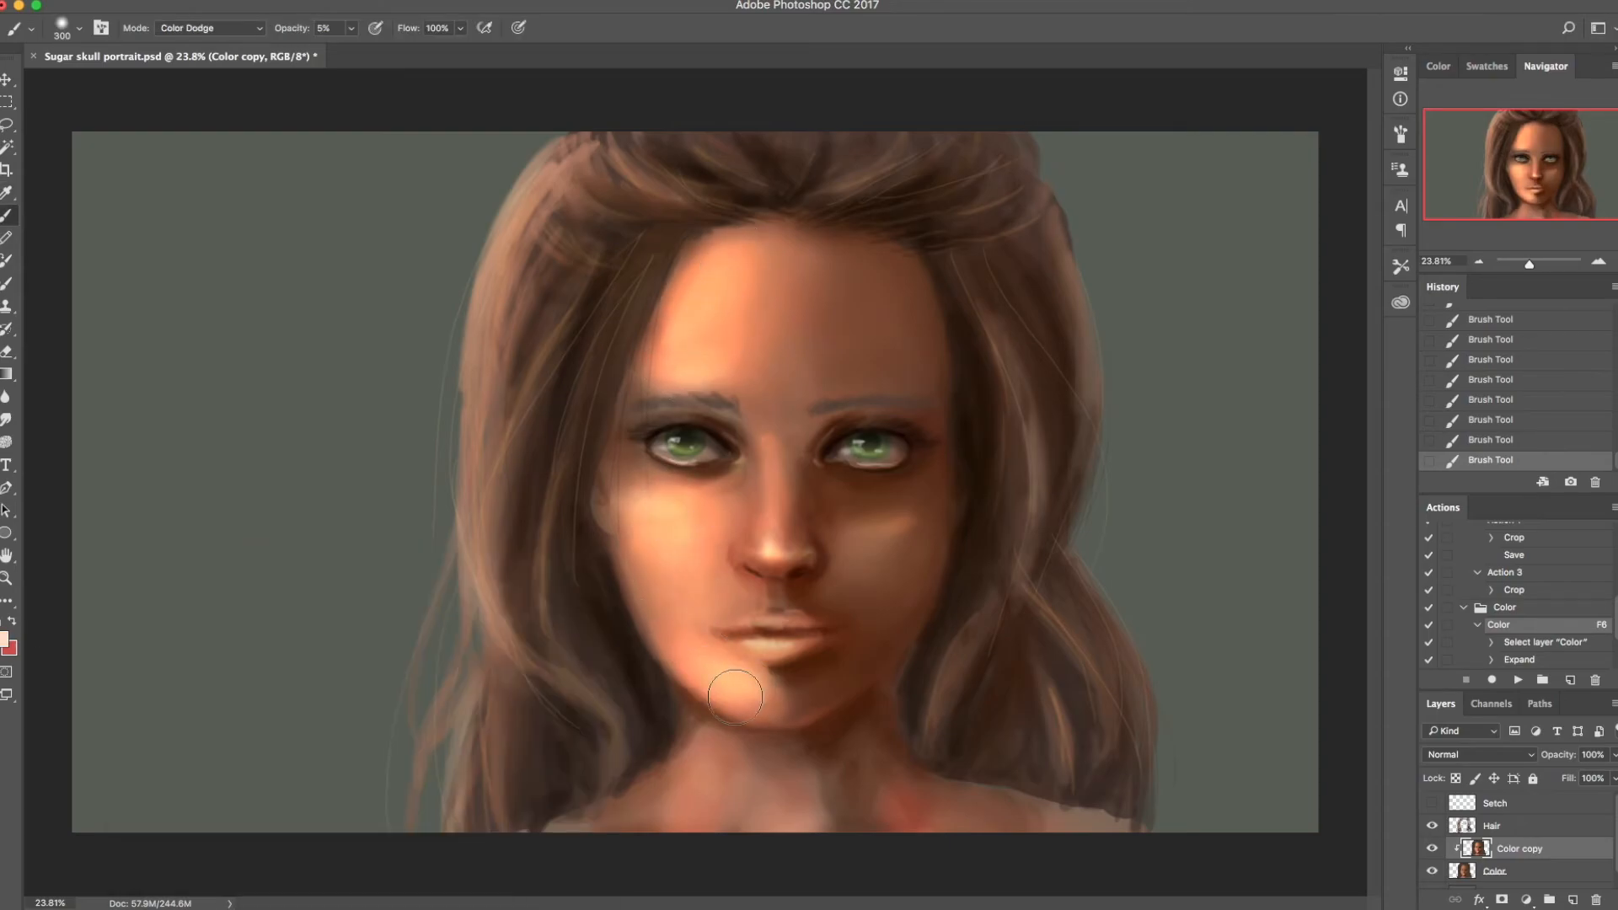
key("ctrl+s")
Step: Switch the brush to Normal mode at 150 px and paint a sampled dark skin tone under the shadow-side eye
key("bracketright")
key("bracketright")
key("bracketright")
key("bracketright")
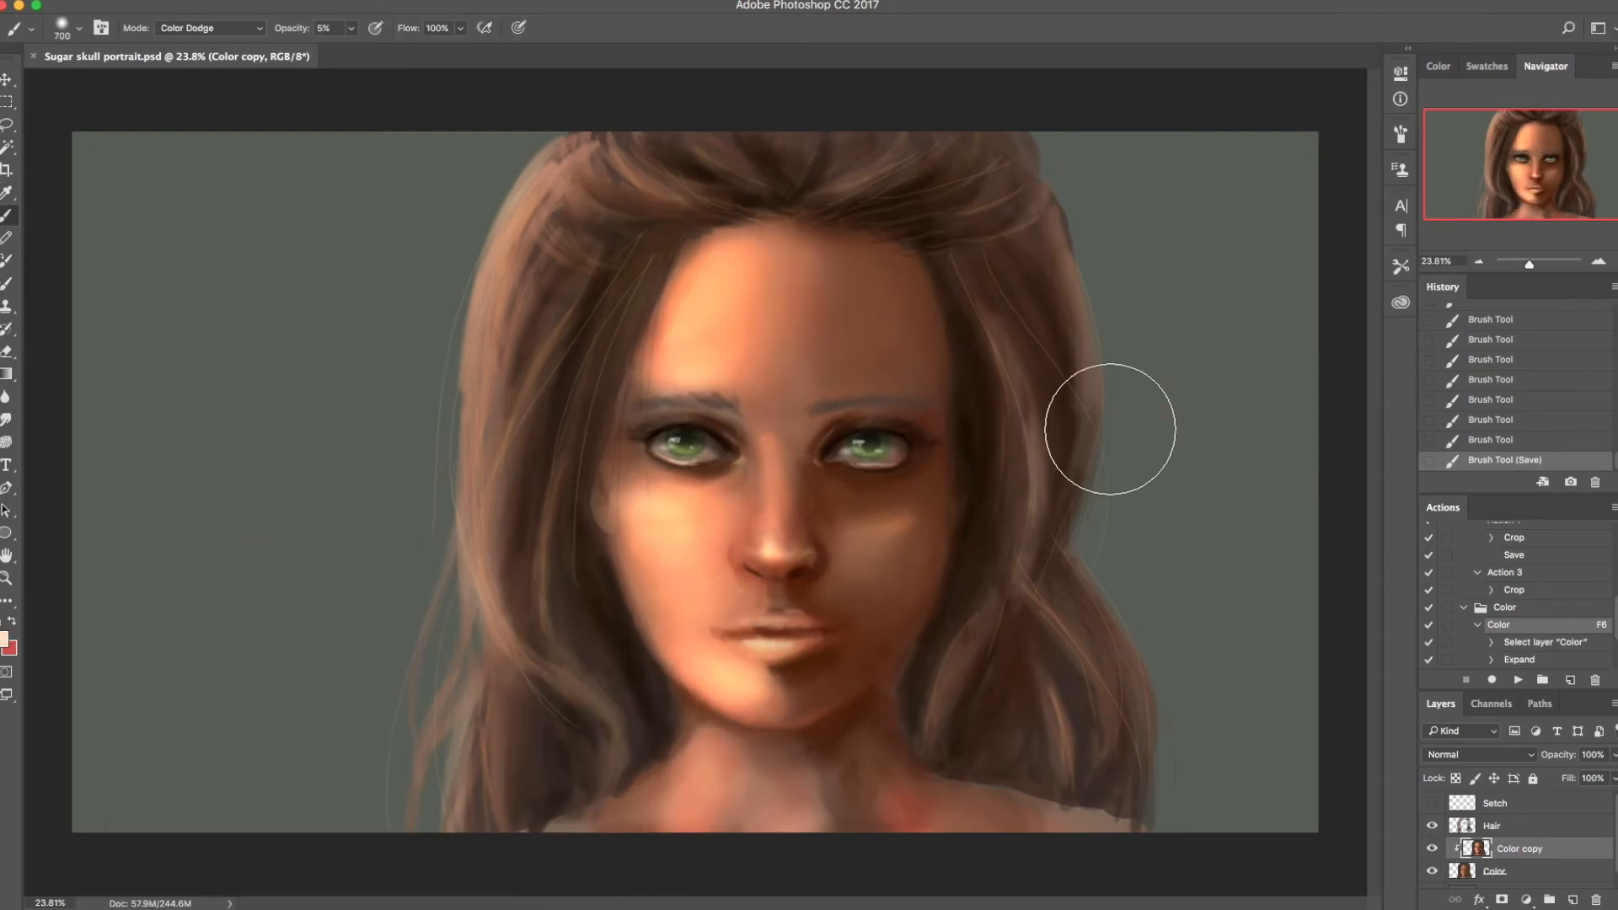
key("bracketleft")
key("bracketleft")
key("bracketleft")
key("bracketleft")
key("bracketleft")
key("bracketleft")
key("bracketleft")
key("bracketleft")
left_click(211, 28)
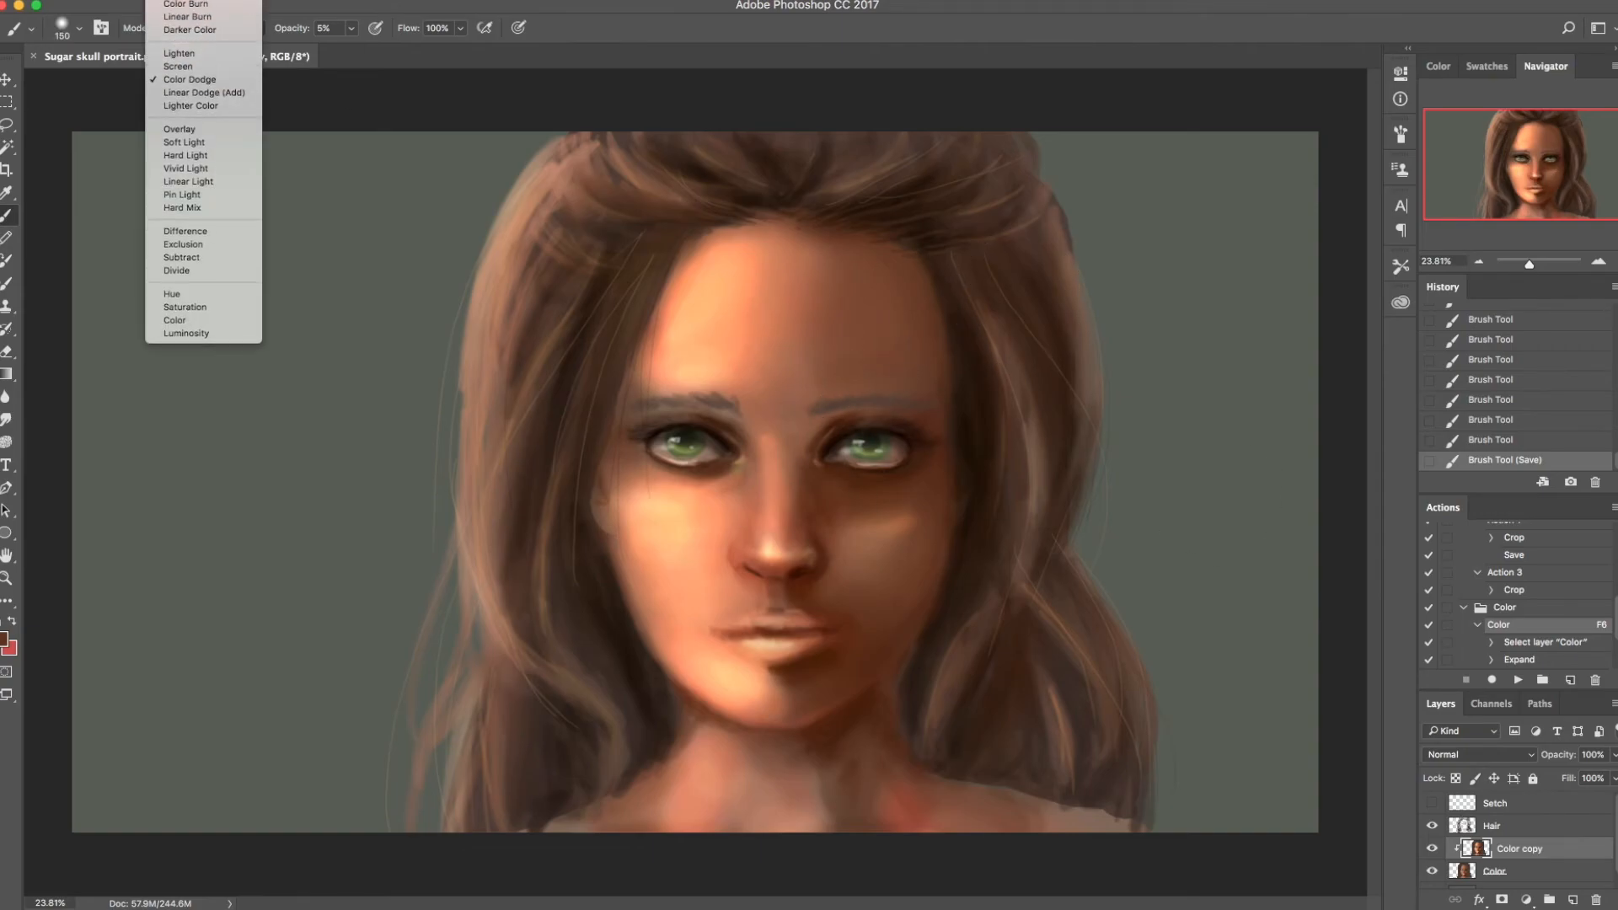
left_click(180, 7)
left_click(817, 481, "alt")
left_click_drag(842, 487, 943, 475)
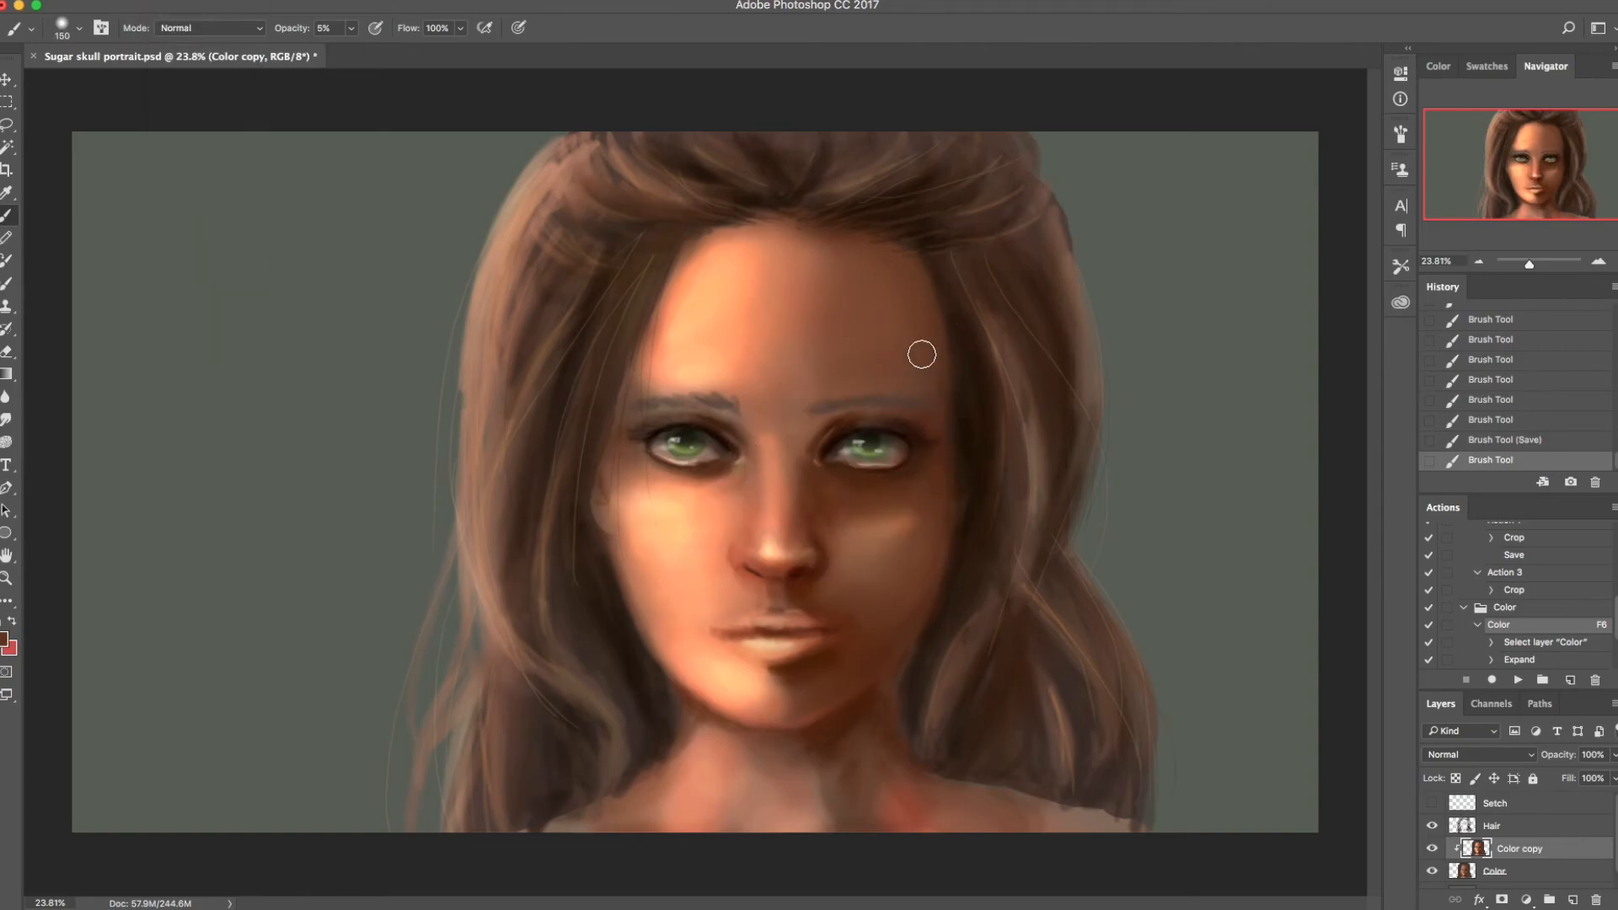
Step: Set the background colour to dark brown 120904 and shade the forehead's shadow side with a 600 px brush
key("bracketright")
key("bracketright")
key("bracketright")
key("bracketright")
key("bracketright")
key("bracketright")
key("bracketright")
left_click(10, 647)
left_click(4, 638)
mouse_move(301, 761)
left_mouse_down()
mouse_move(328, 793)
mouse_move(306, 805)
left_mouse_up()
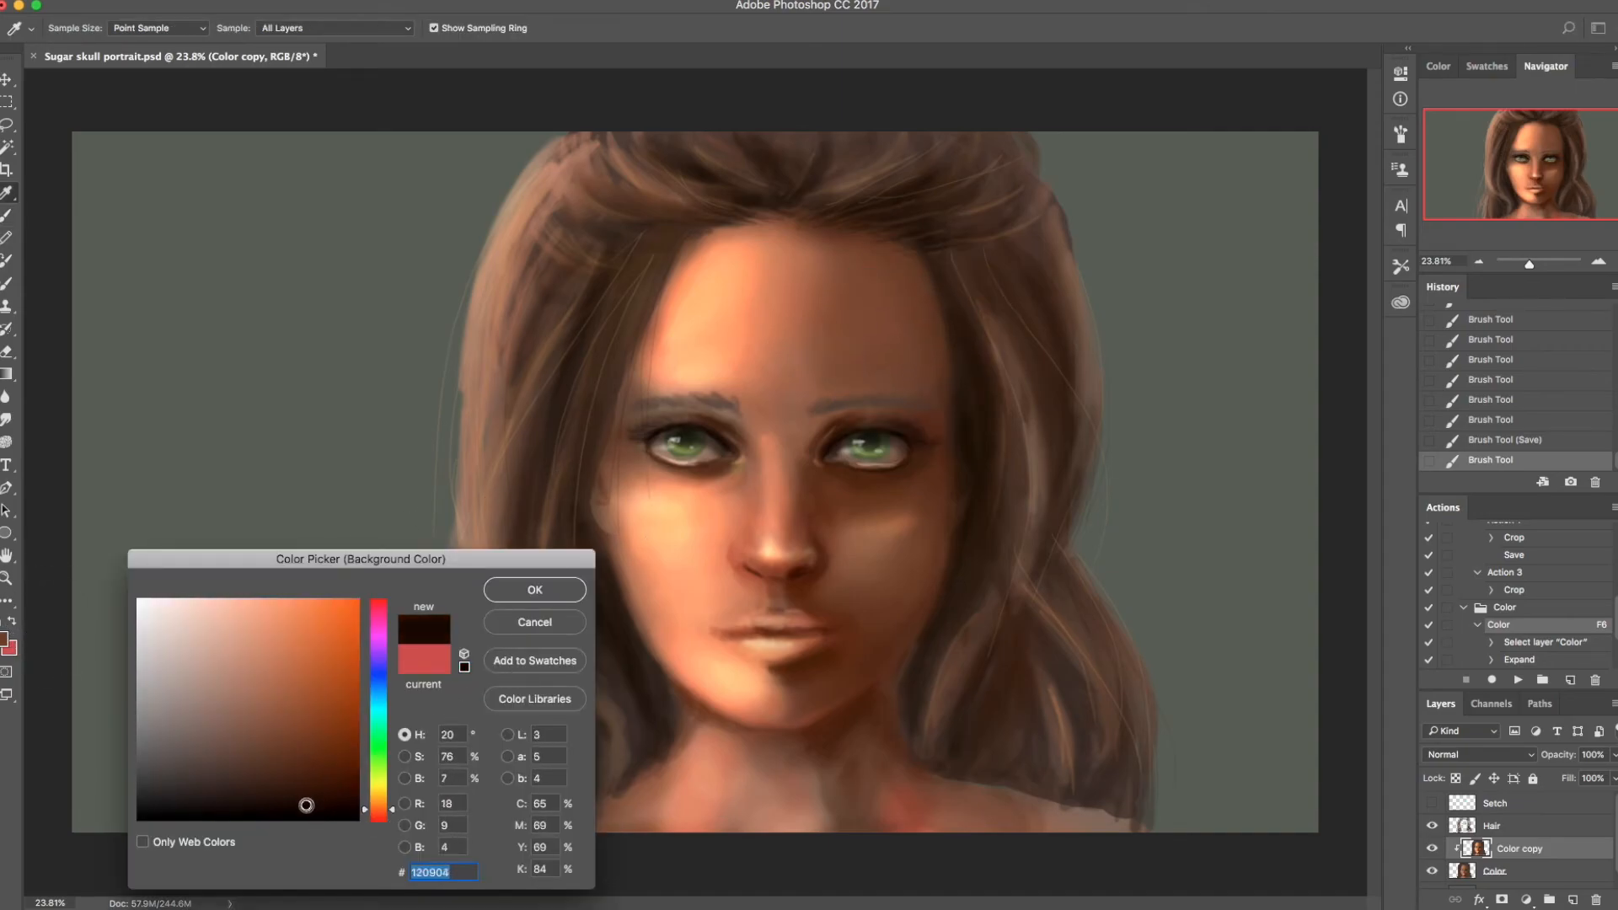
left_click(535, 590)
key("b")
mouse_move(890, 276)
left_mouse_down()
mouse_move(918, 374)
mouse_move(898, 277)
mouse_move(906, 321)
left_mouse_up()
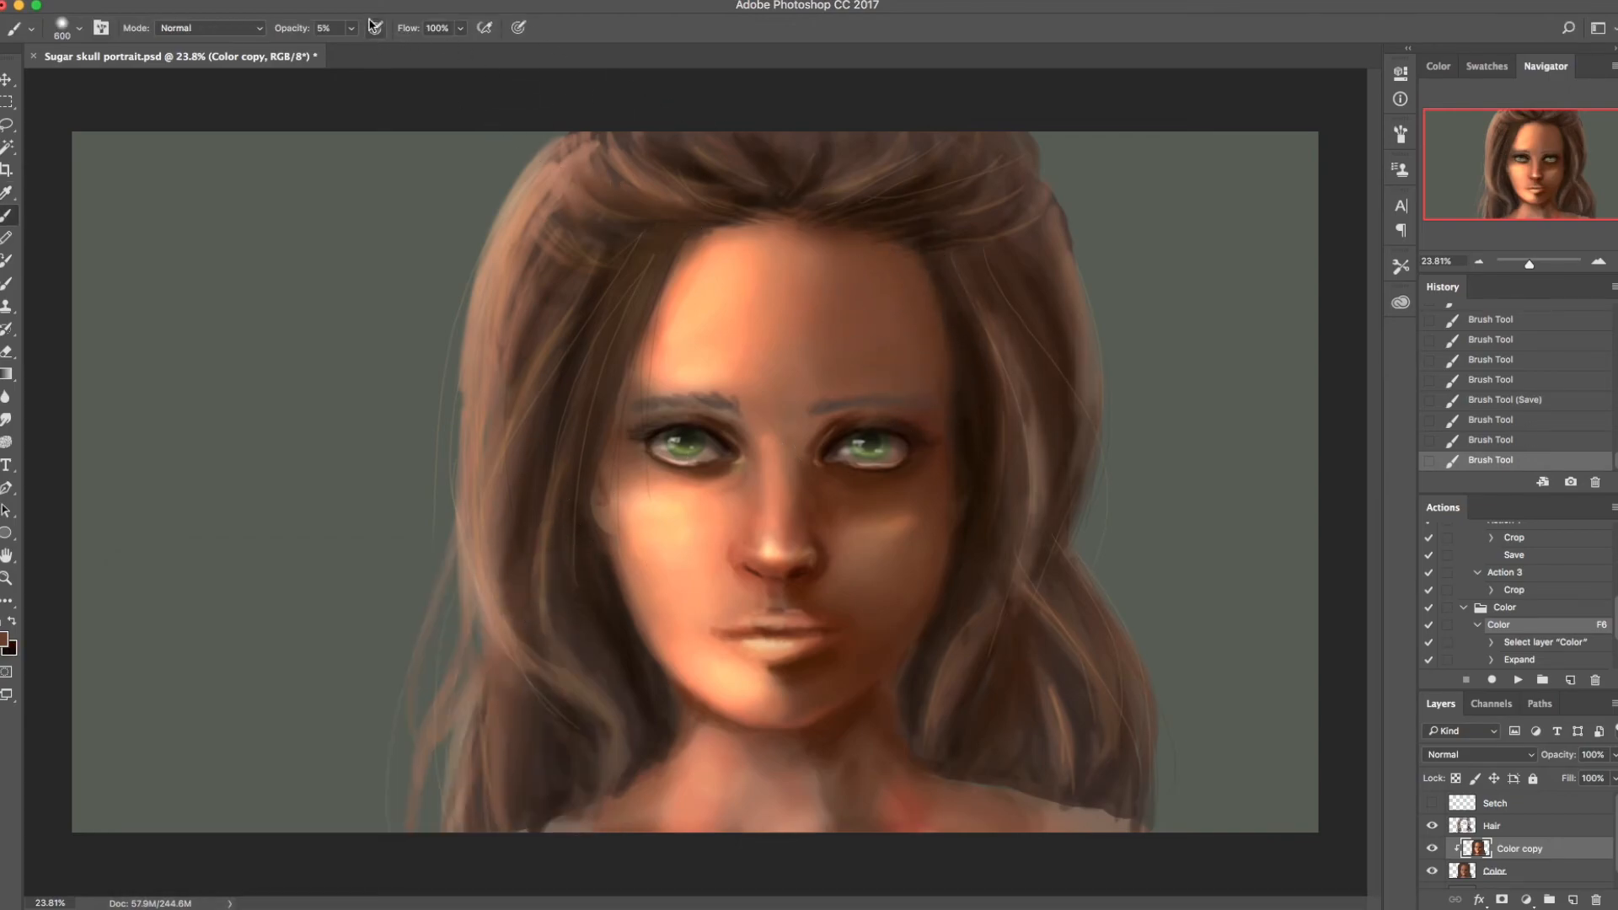
Step: Raise the brush opacity to 17% and deepen the shadow side from the forehead past the eye to the chin
left_click_drag(351, 28, 359, 59)
left_click_drag(850, 303, 885, 371)
left_click_drag(898, 421, 915, 503)
left_click_drag(830, 329, 884, 422)
mouse_move(906, 523)
left_mouse_down()
mouse_move(868, 650)
mouse_move(797, 758)
left_mouse_up()
Step: Paint a thin sampled light skin tone along the lower chin and jaw edge with a small brush of reduced hardness
key("bracketleft")
key("bracketleft")
key("bracketleft")
key("bracketleft")
key("bracketleft")
key("bracketleft")
key("bracketleft")
key("bracketleft")
key("bracketleft")
key("bracketleft")
key("bracketleft")
left_click(707, 670, "alt")
mouse_move(758, 720)
left_mouse_down()
mouse_move(831, 717)
mouse_move(767, 728)
left_mouse_up()
right_click(801, 718)
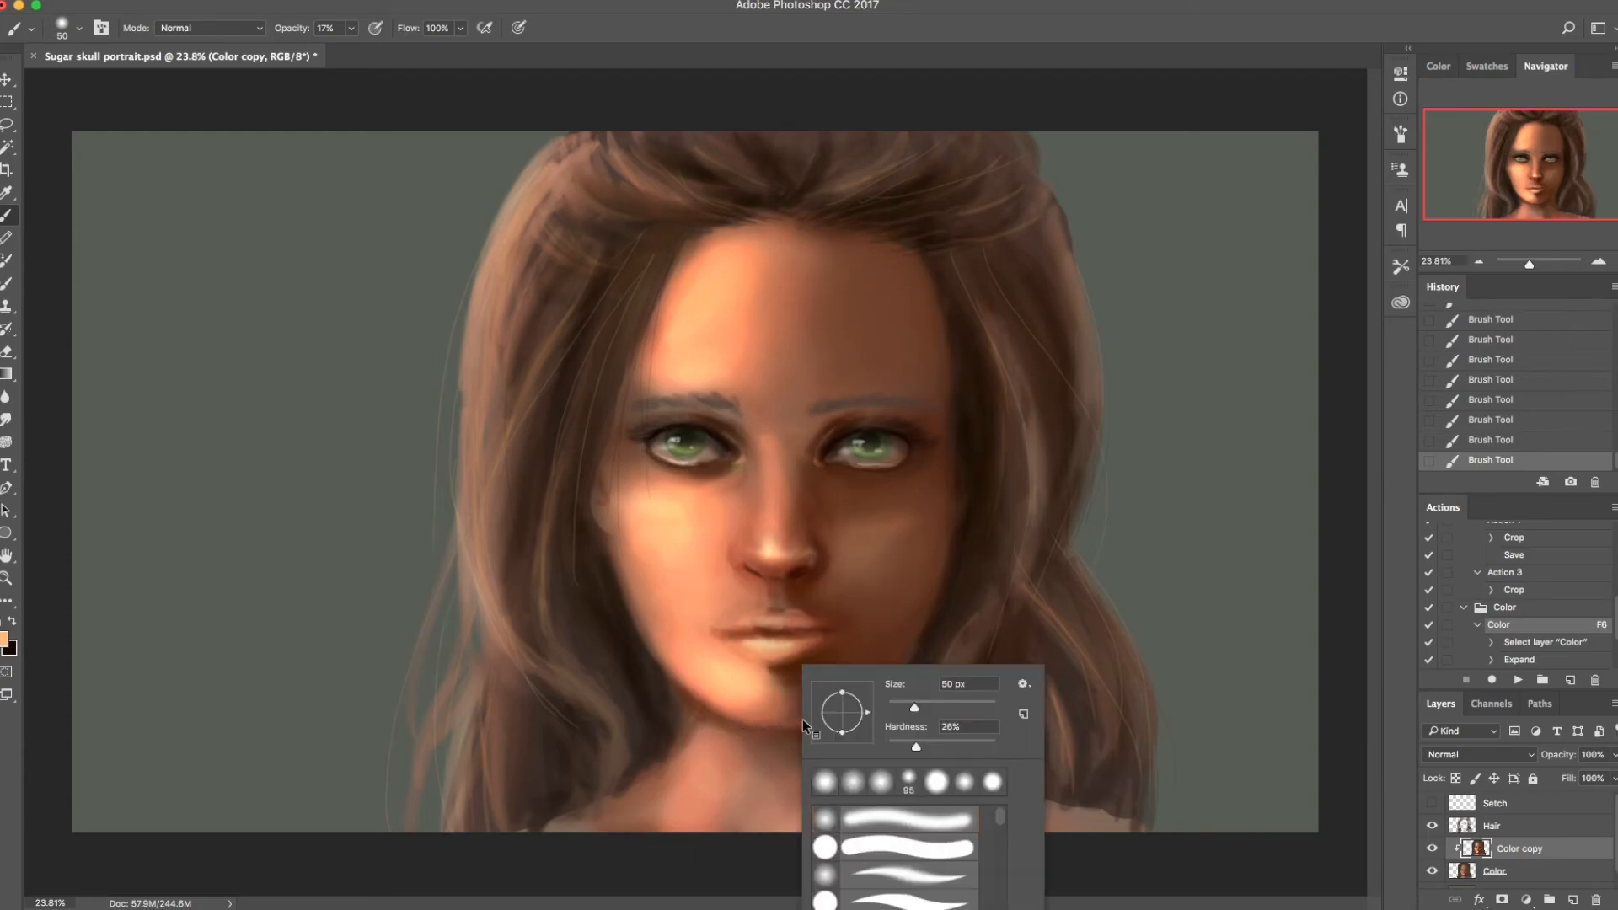
left_click(886, 747)
left_click_drag(784, 729, 822, 724)
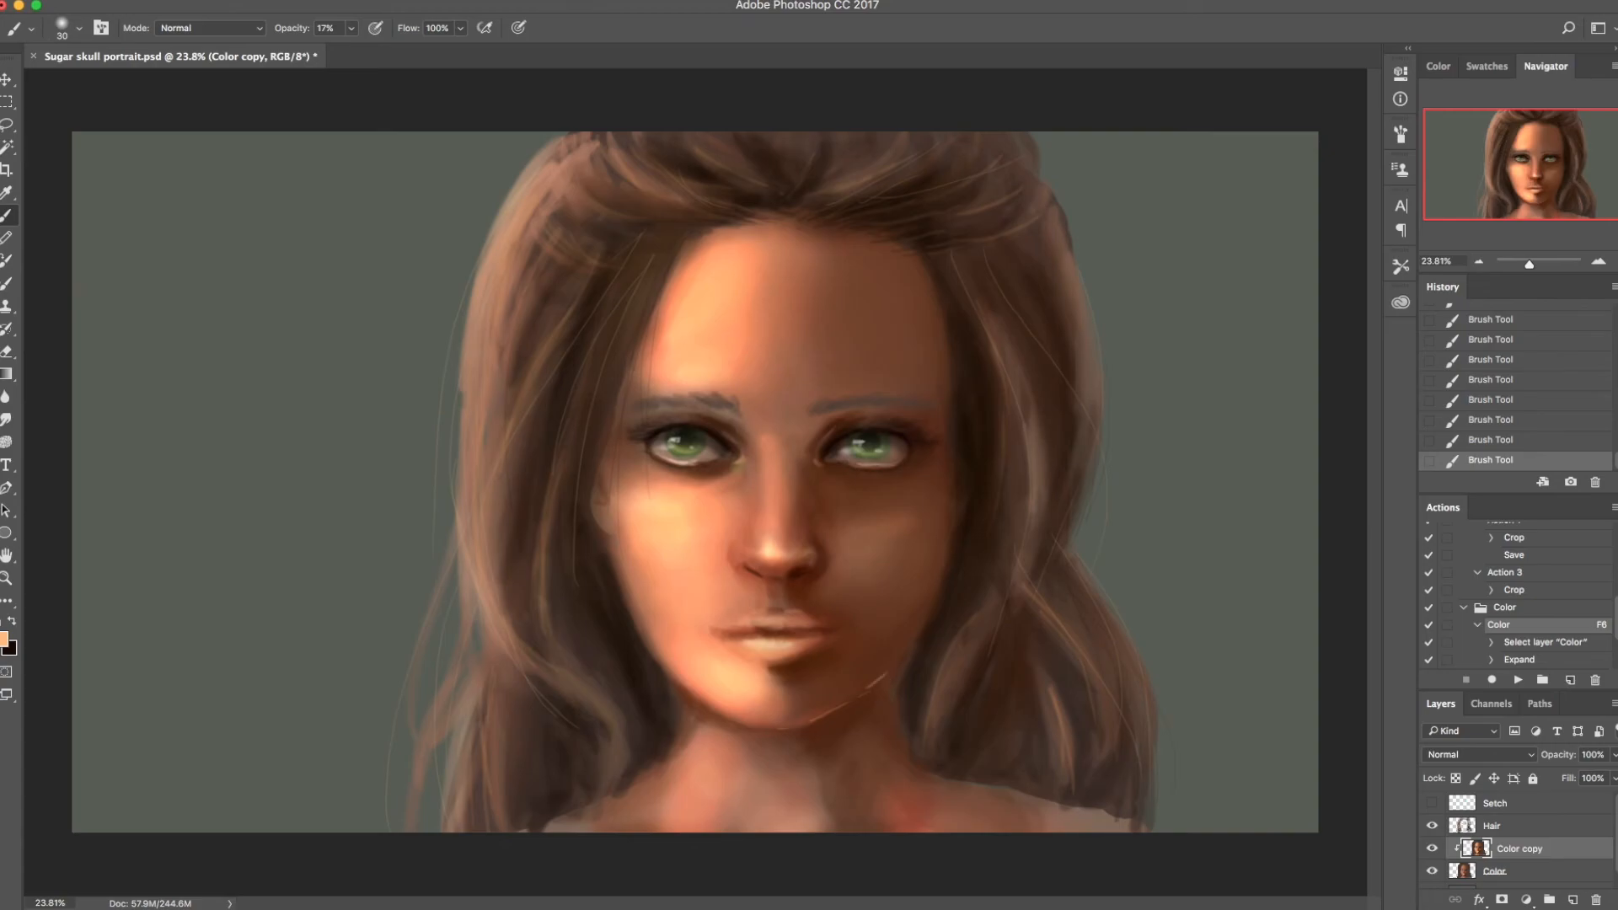
Step: Sample skin tones near the shadow-side jaw and blend the jaw edge into the neck
left_click(842, 692, "alt")
left_click(863, 701, "alt")
key("bracketright")
key("bracketright")
key("bracketright")
key("bracketright")
key("bracketleft")
key("bracketleft")
key("bracketleft")
key("bracketleft")
key("bracketleft")
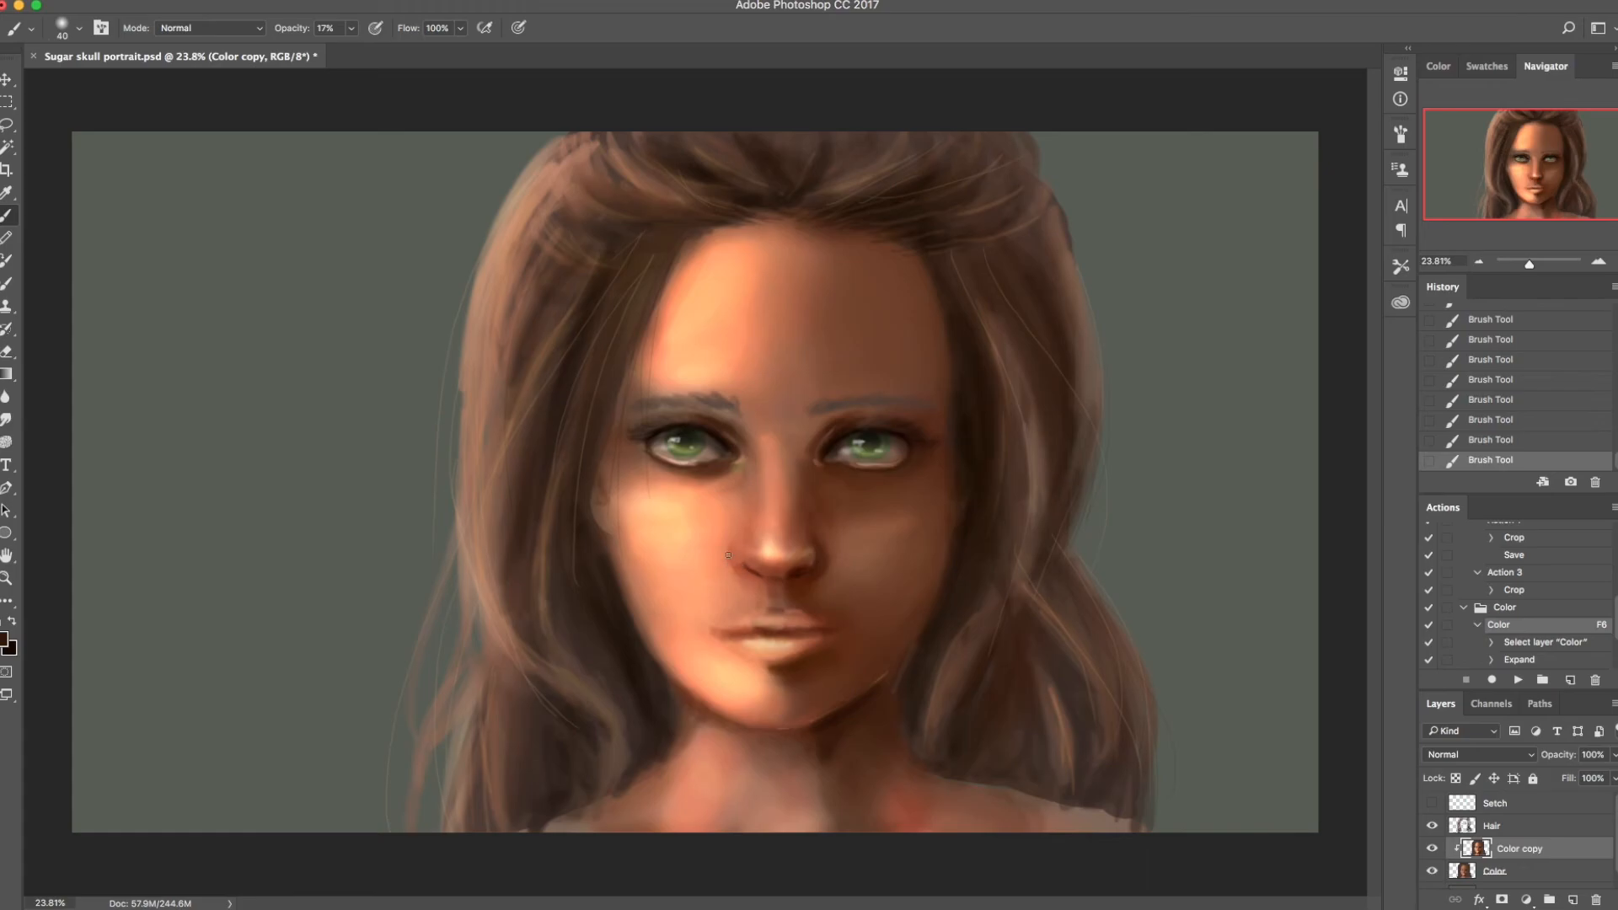
Step: Sample tones around the nose and refine the nostril and nose wing on the lit side
left_click(763, 558, "alt")
left_click(759, 557, "alt")
left_click(766, 556, "alt")
left_click(746, 582, "alt")
Step: Darken the lit-side eyebrow and inner eye corner with a larger brush
key("bracketright")
key("bracketright")
key("bracketright")
key("bracketright")
key("bracketright")
key("bracketright")
key("bracketright")
key("bracketright")
key("bracketright")
left_click_drag(739, 431, 701, 407)
Step: Reduce the brush to 50 px and make the Hair layer active
key("bracketleft")
key("bracketleft")
key("bracketleft")
key("bracketleft")
key("bracketleft")
key("bracketleft")
key("bracketleft")
key("bracketleft")
key("bracketleft")
key("bracketleft")
key("bracketleft")
key("alt+bracketright")
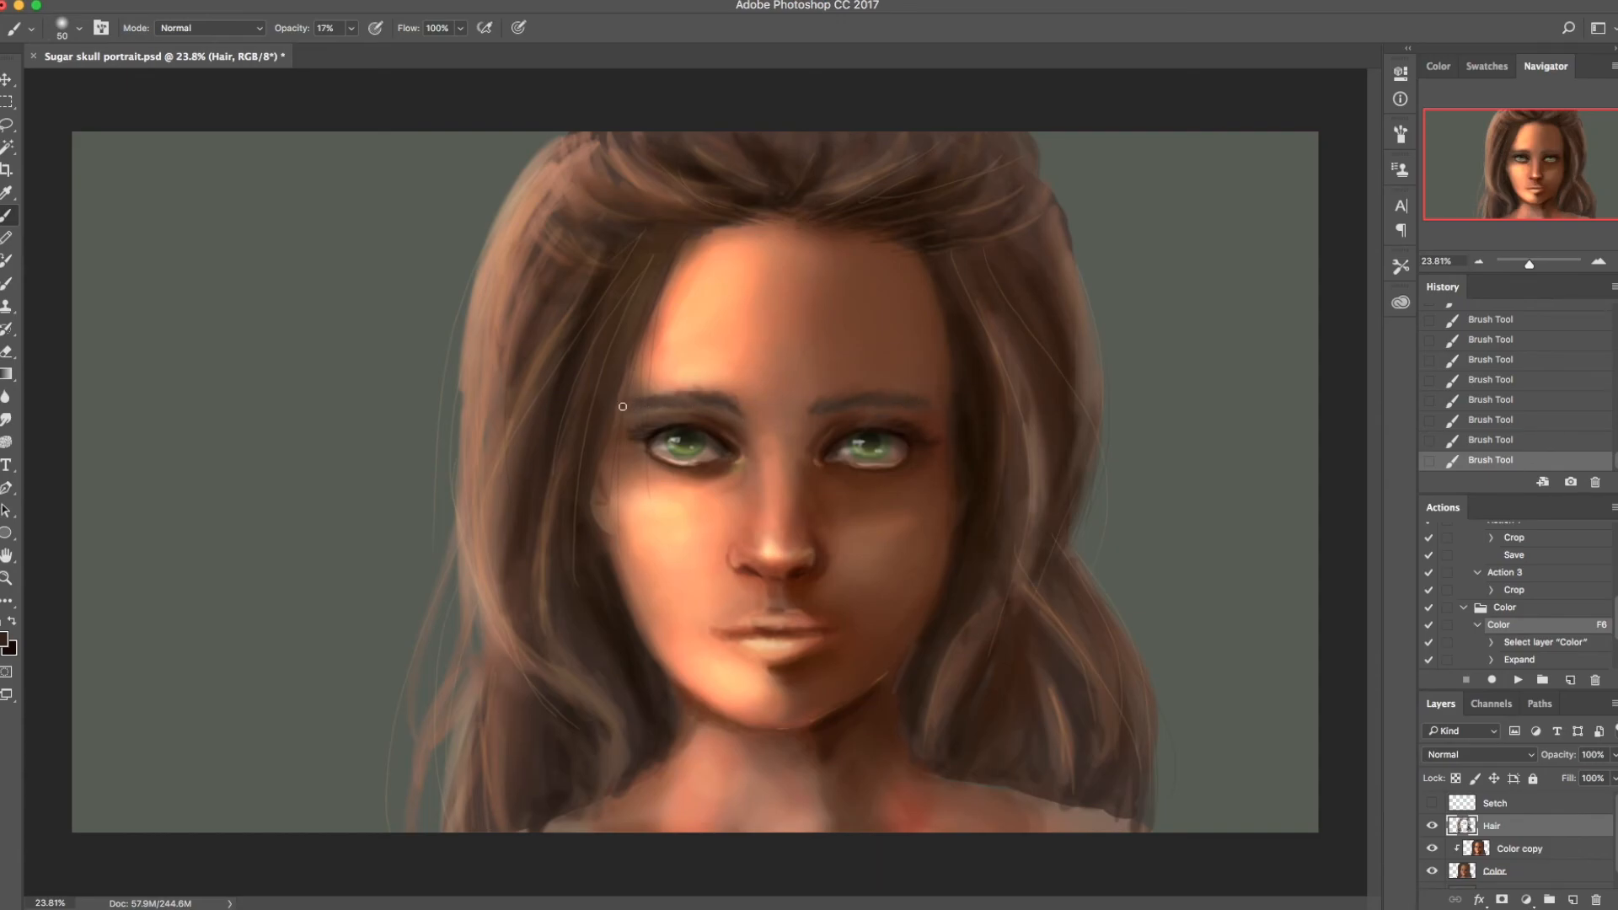
Step: Sample the forehead skin tone and, with a much larger brush on the Color copy layer, blend the upper middle of the forehead
left_click(674, 358, "alt")
key("bracketright")
key("bracketright")
key("bracketright")
key("bracketright")
key("bracketright")
key("bracketright")
key("bracketright")
key("bracketright")
key("bracketright")
key("bracketright")
key("bracketright")
key("bracketright")
key("bracketright")
key("alt+bracketleft")
left_click_drag(745, 321, 776, 269)
Step: Mix a new foreground color from a sampled forehead tone and shade the forehead's shadow-side edge near the hairline
left_click(834, 343, "alt")
left_click(5, 640)
left_click(278, 765)
left_click(534, 588)
mouse_move(914, 312)
left_mouse_down()
mouse_move(860, 246)
mouse_move(911, 353)
left_mouse_up()
Step: Sample nearby skin tones and blend the shadow side of the forehead toward its center with a smaller brush
key("bracketleft")
key("bracketleft")
key("bracketleft")
right_click(917, 312)
left_click(897, 287, "alt")
left_click_drag(895, 288, 842, 311)
left_click(880, 326, "alt")
left_click(841, 344, "alt")
Step: Enlarge the brush to 400 px, soften the light-to-shadow transition at the forehead's center, and save the document
key("bracketright")
key("bracketright")
key("bracketright")
right_click(852, 315)
key("Return")
left_click(801, 299, "alt")
right_click(805, 323)
key("Return")
key("ctrl+s")
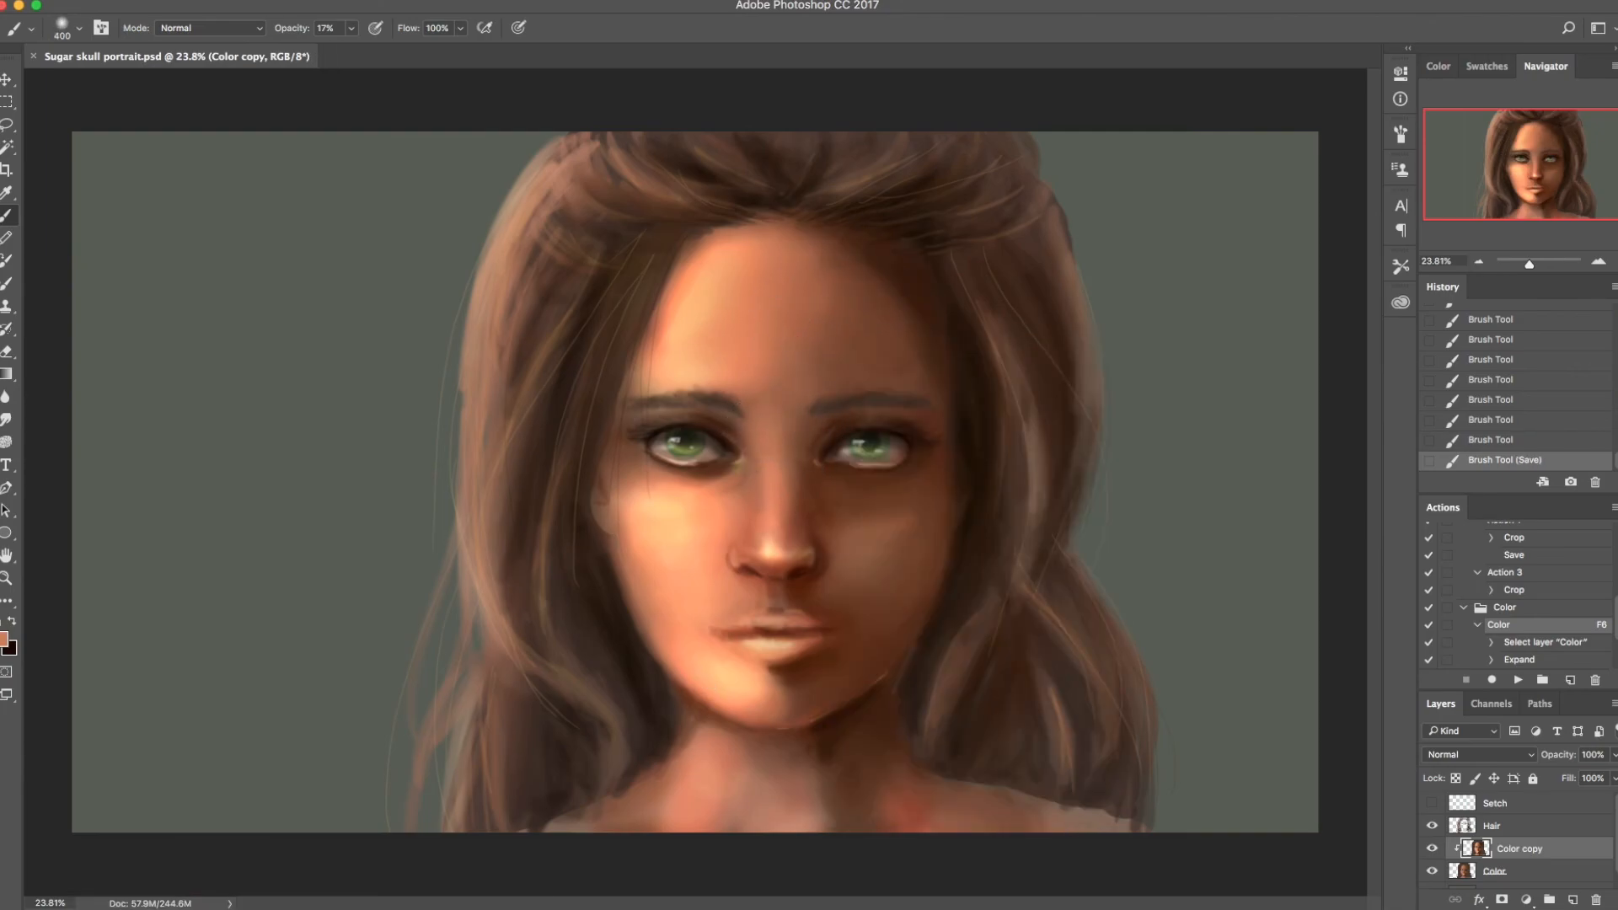